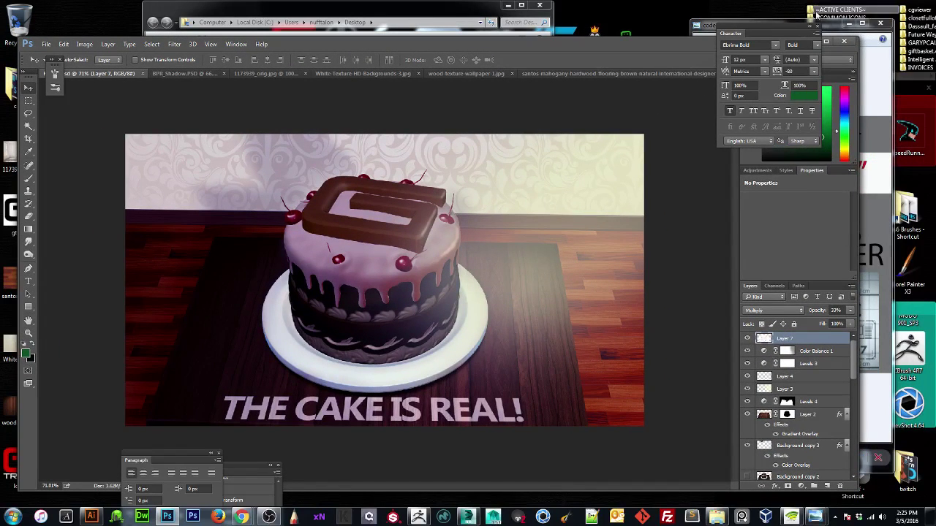
Start exporting the cake composite for the web as a JPEG, moving the code2 picture viewer window aside.
left_click_drag(823, 24, 832, 22)
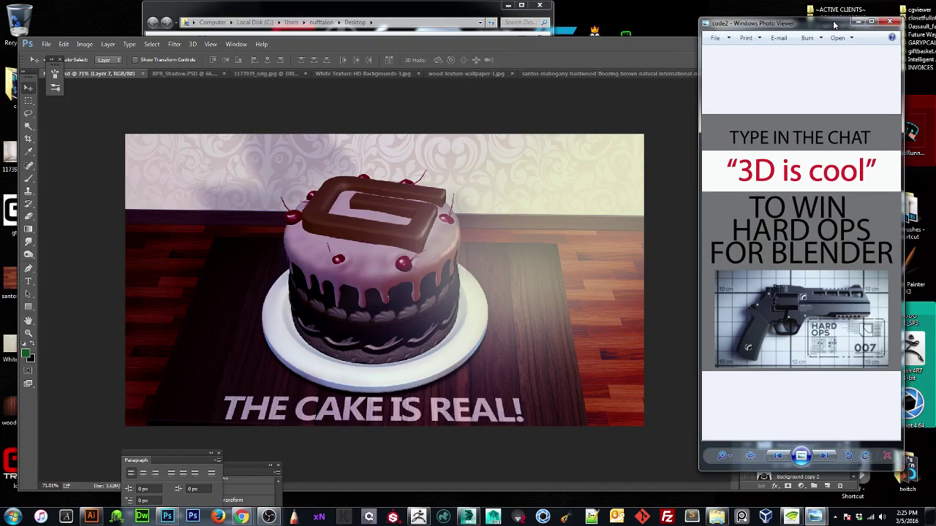
left_click(47, 43)
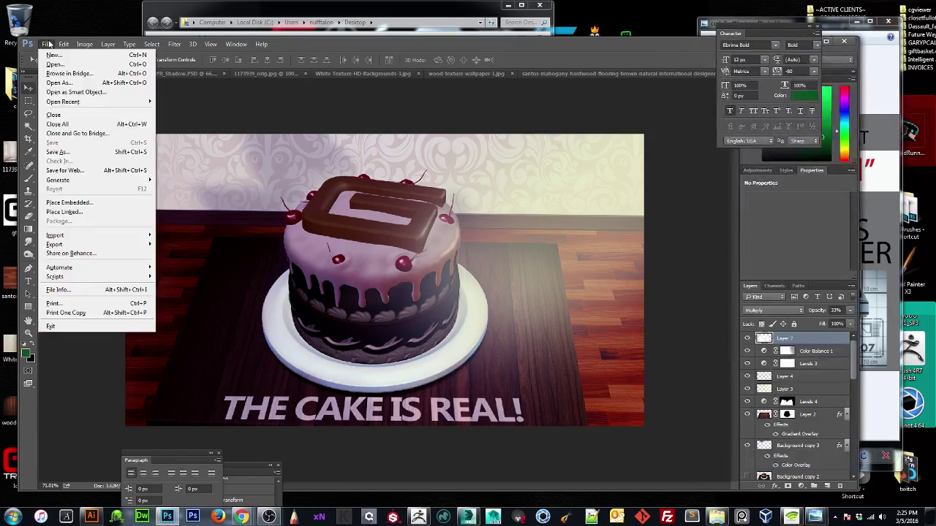
left_click(71, 172)
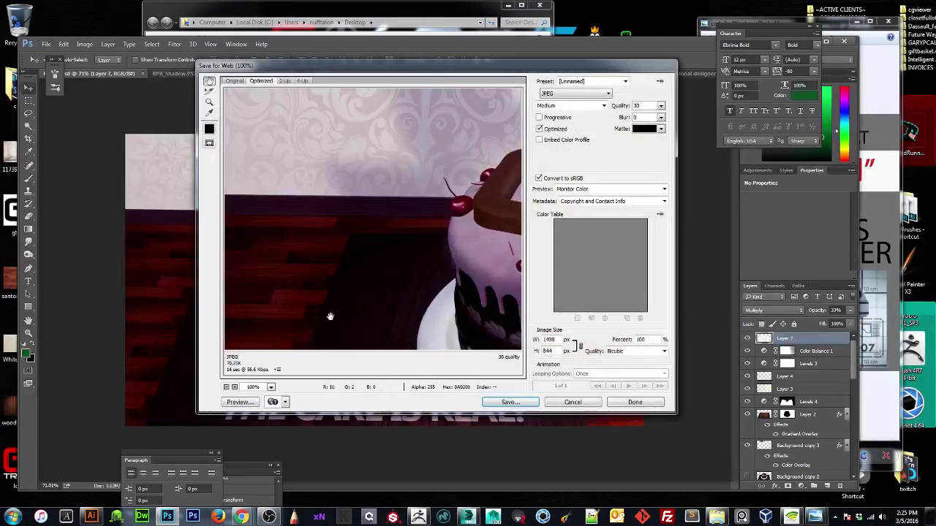
left_click(508, 403)
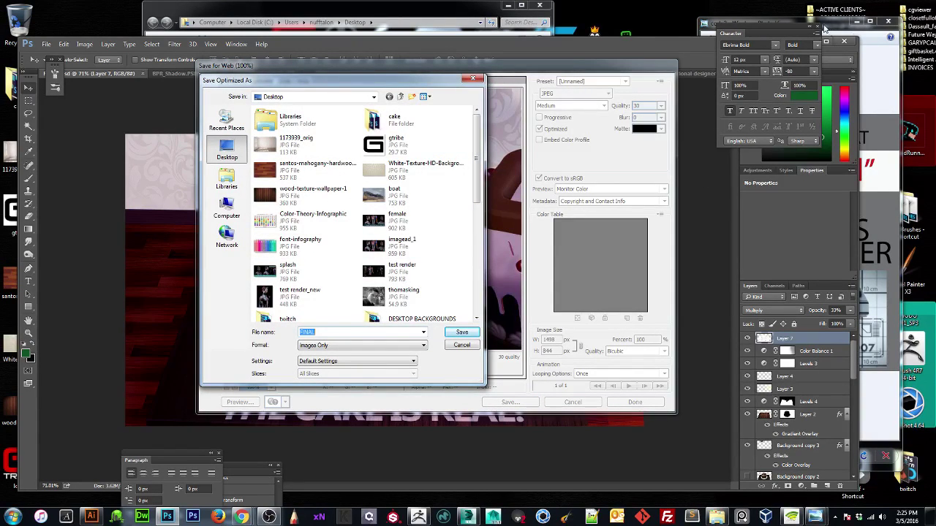
left_click(808, 5)
left_click_drag(807, 5, 793, 23)
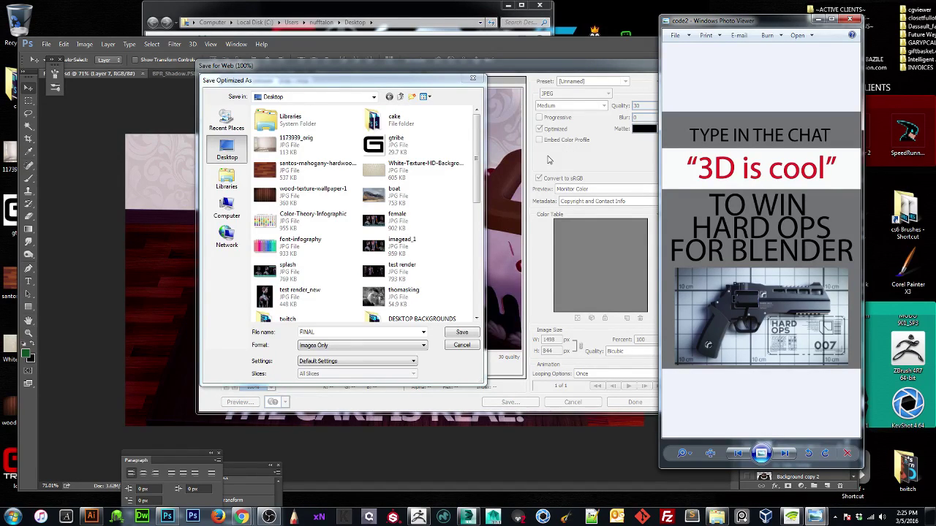
Save the optimized JPEG to the Desktop under the file name cakeisreal.
left_click(296, 220)
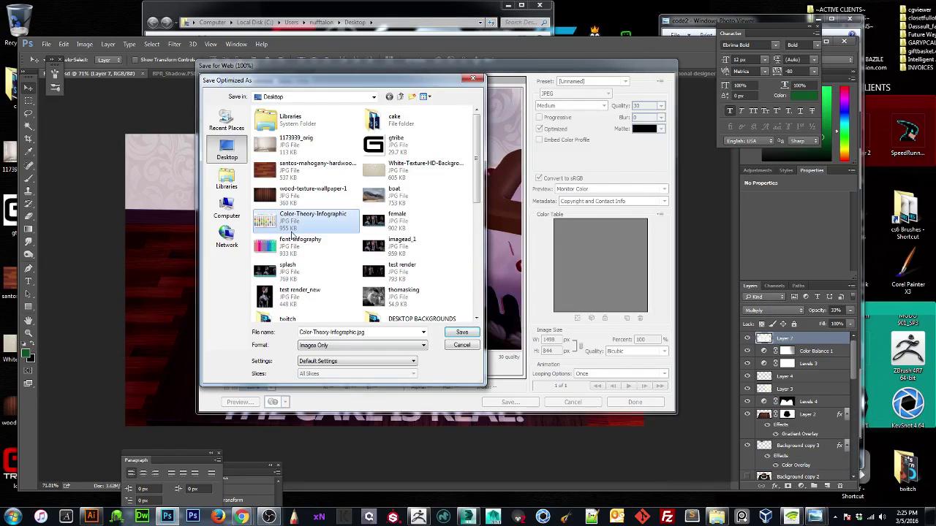
scroll(311, 263, "down", 5)
scroll(310, 262, "up", 3)
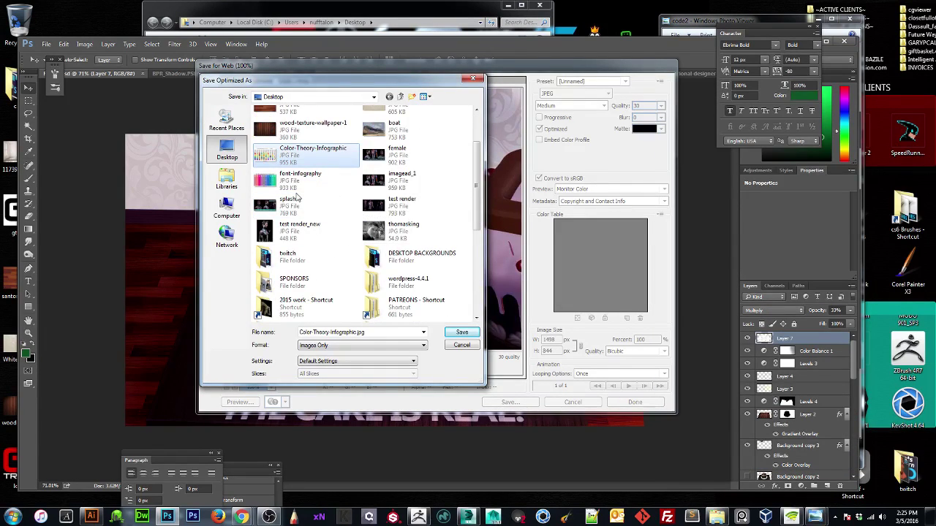
scroll(348, 206, "up", 2)
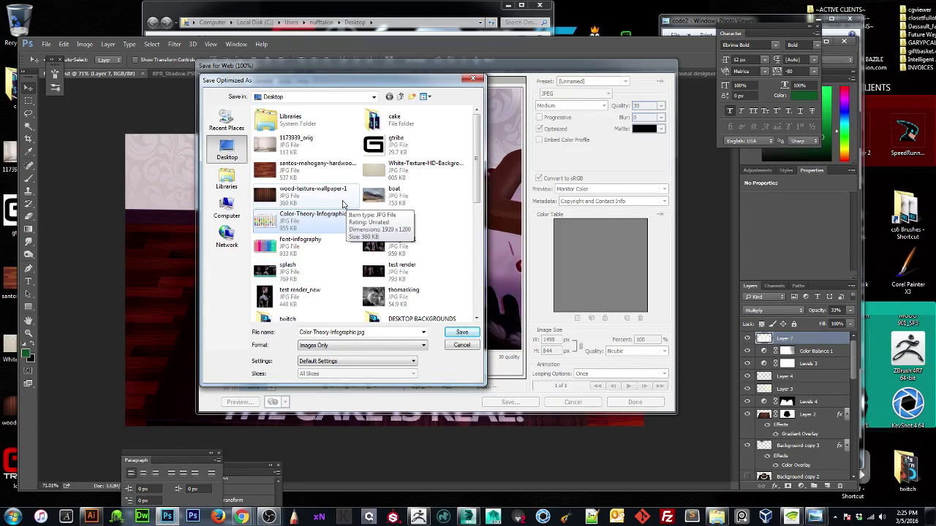
scroll(344, 205, "down", 3)
scroll(346, 310, "up", 3)
left_click(367, 332)
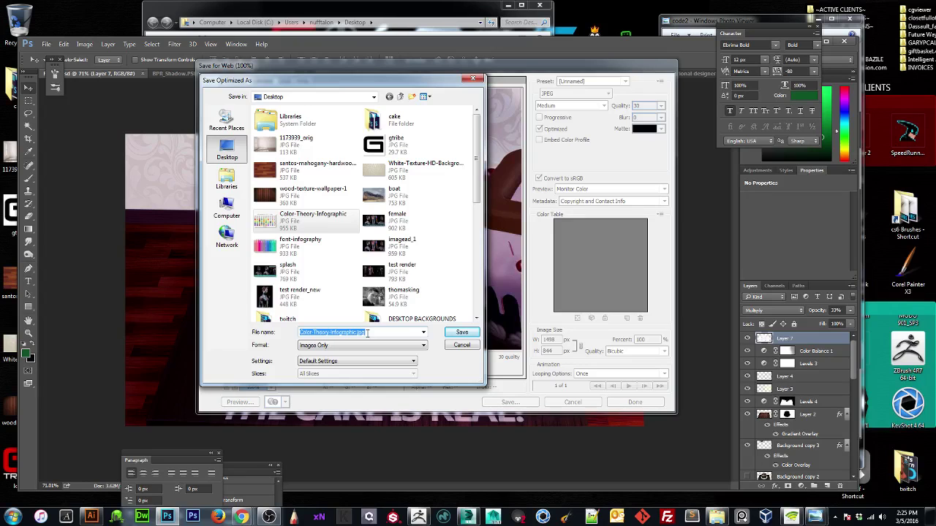
type("cakedemo")
key("Return")
Reposition the Photoshop window to uncover the desktop icons and the windows behind it.
left_click_drag(331, 39, 399, 44)
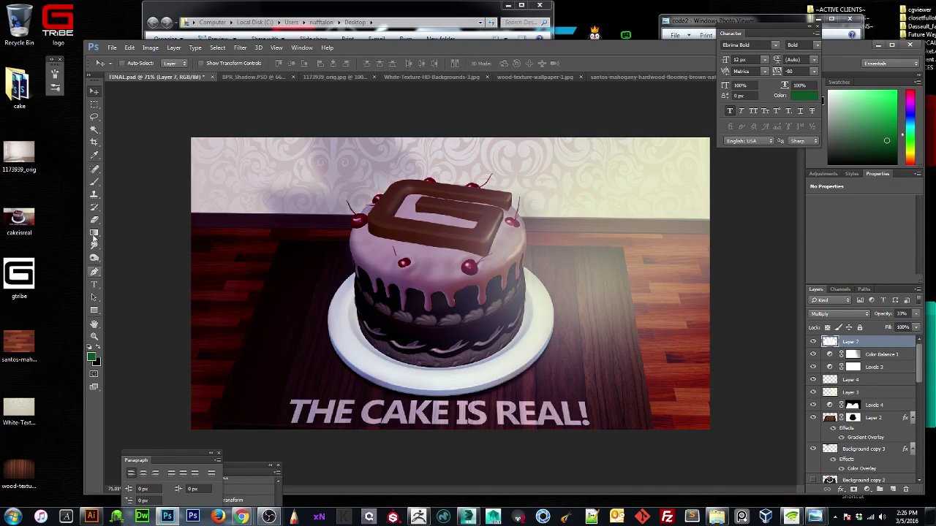
left_click_drag(46, 142, 49, 451)
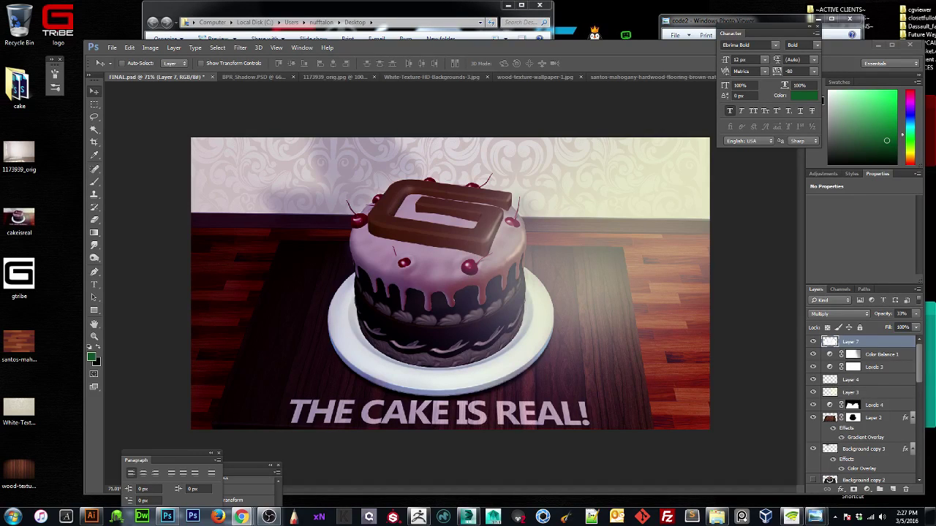
left_click_drag(573, 43, 513, 83)
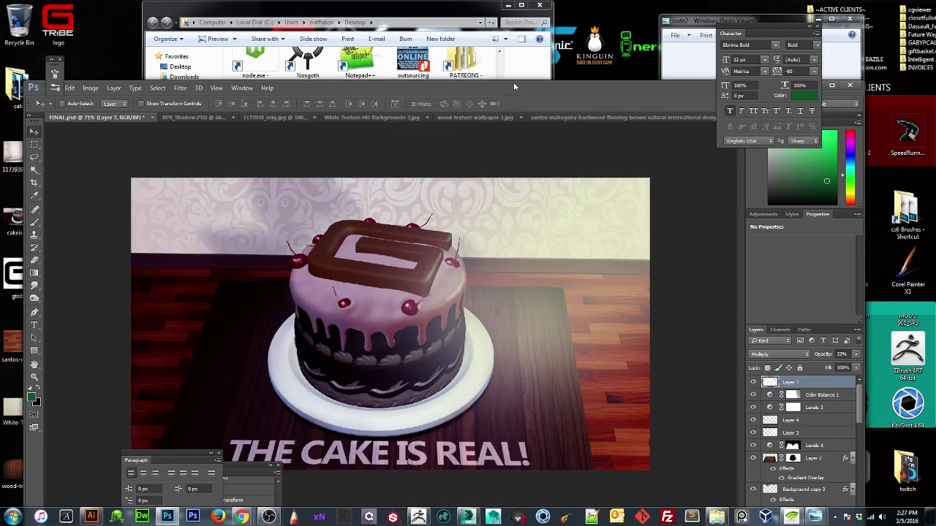
Close the code2 picture in Windows Photo Viewer and return to the cake composite in Photoshop.
left_click(394, 6)
right_click(668, 22)
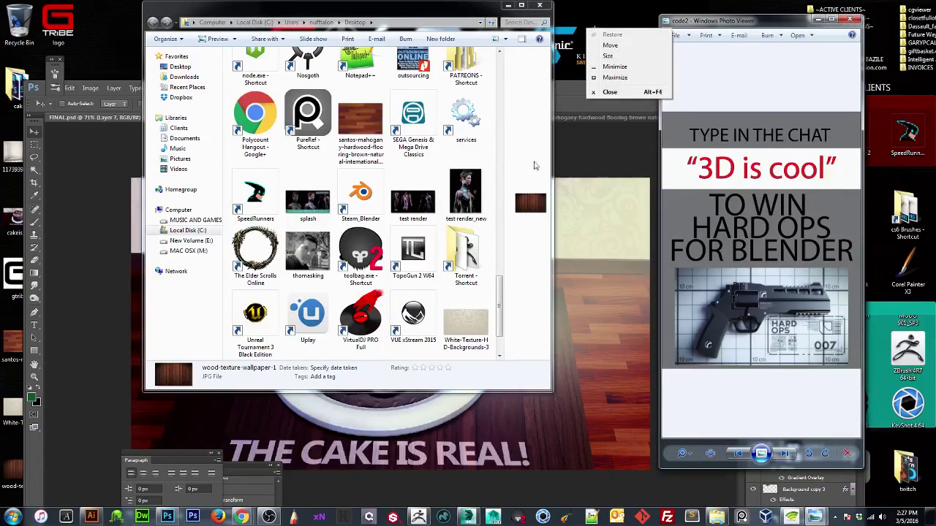
left_click(707, 58)
left_click_drag(737, 16, 436, 58)
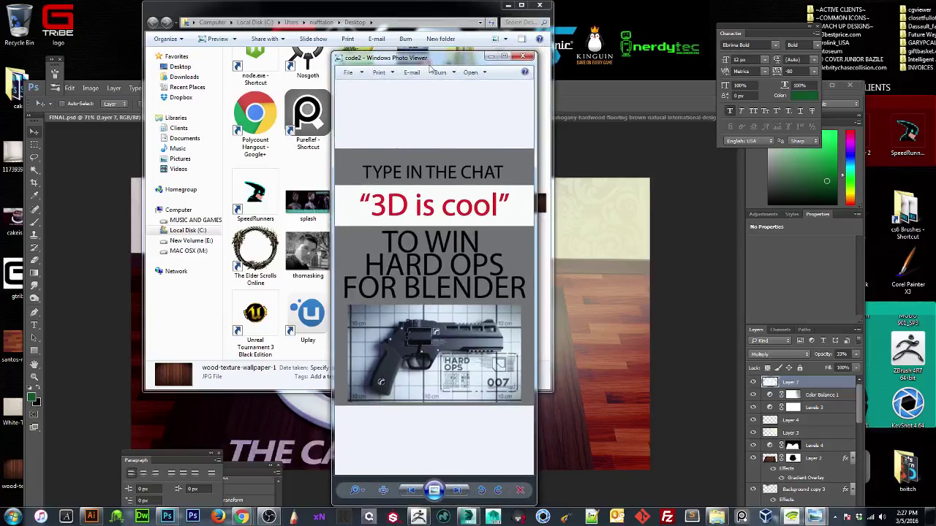
left_click(521, 58)
left_click(522, 58)
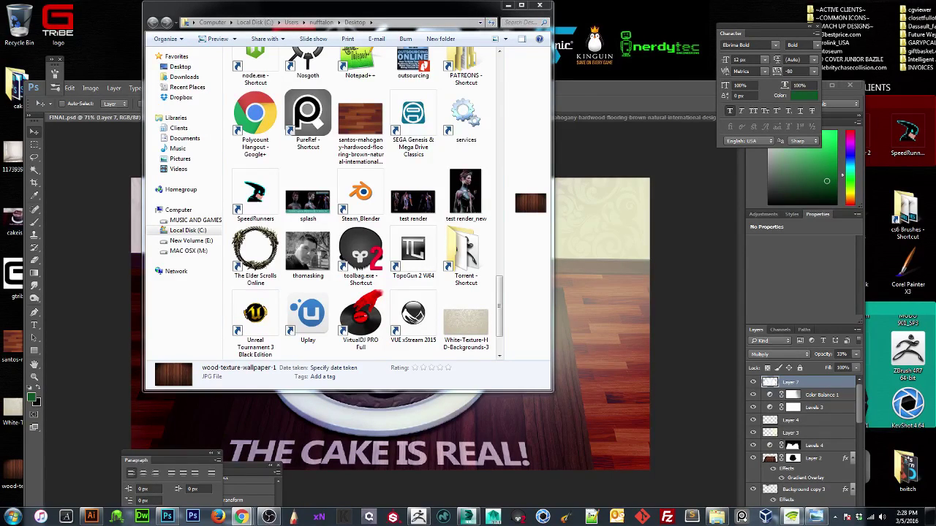
left_click(619, 140)
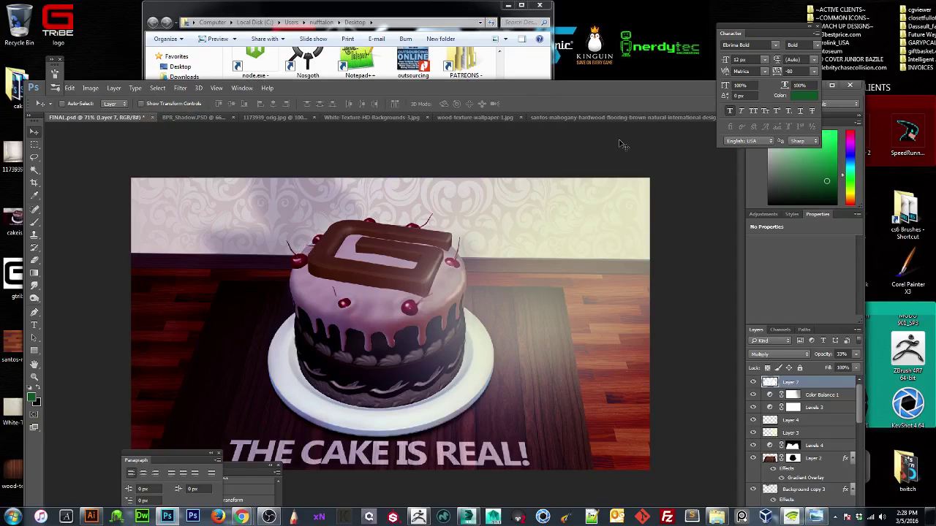
Switch to ZBrush, clear the stray model copies from the canvas and inspect the cake from above.
left_click(418, 517)
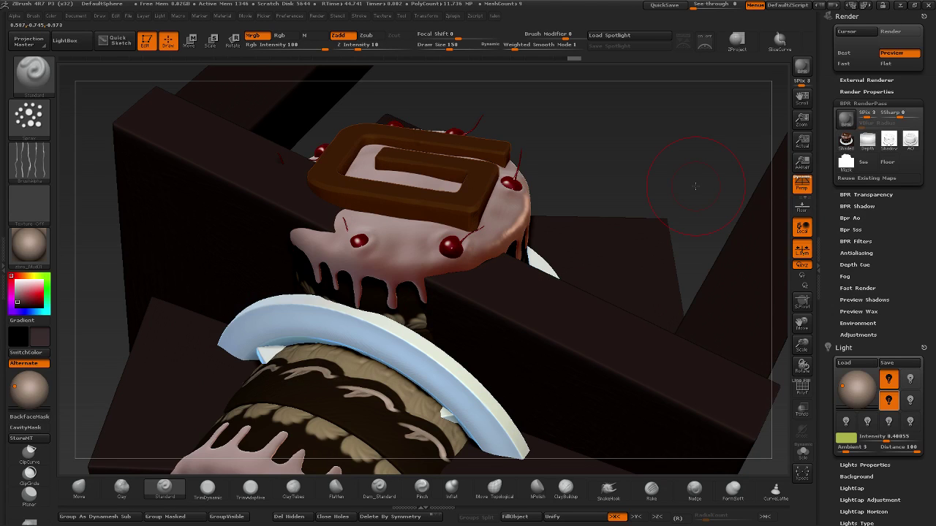
key("ctrl+n")
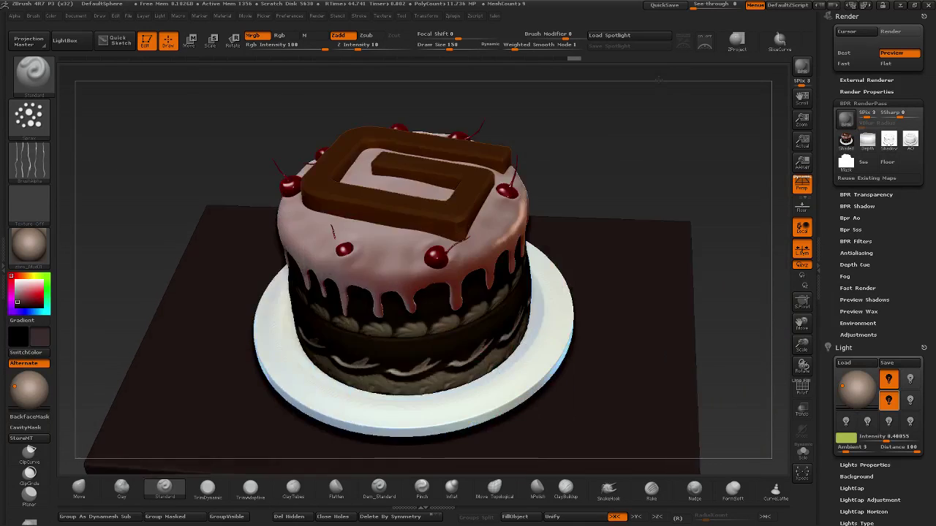
left_click_drag(659, 81, 647, 143)
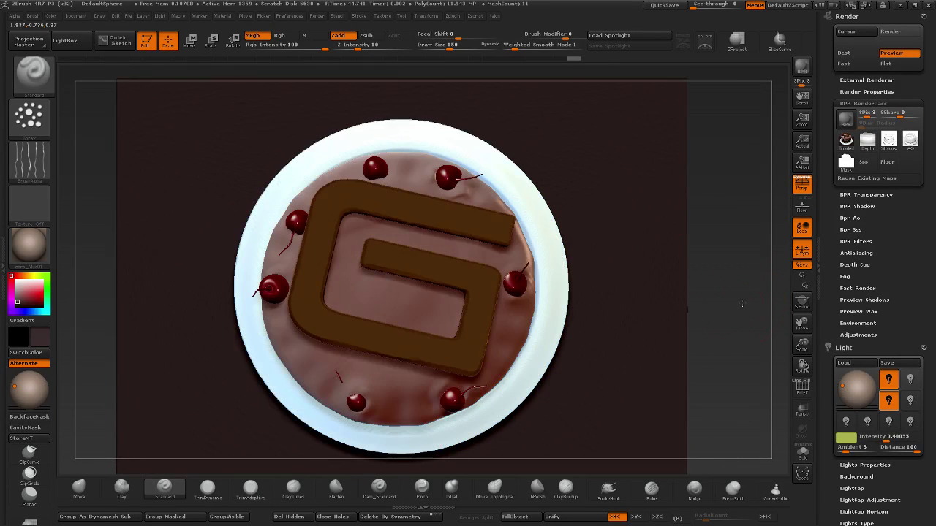
mouse_move(743, 304)
left_mouse_down()
mouse_move(747, 278)
mouse_move(736, 268)
mouse_move(737, 286)
left_mouse_up()
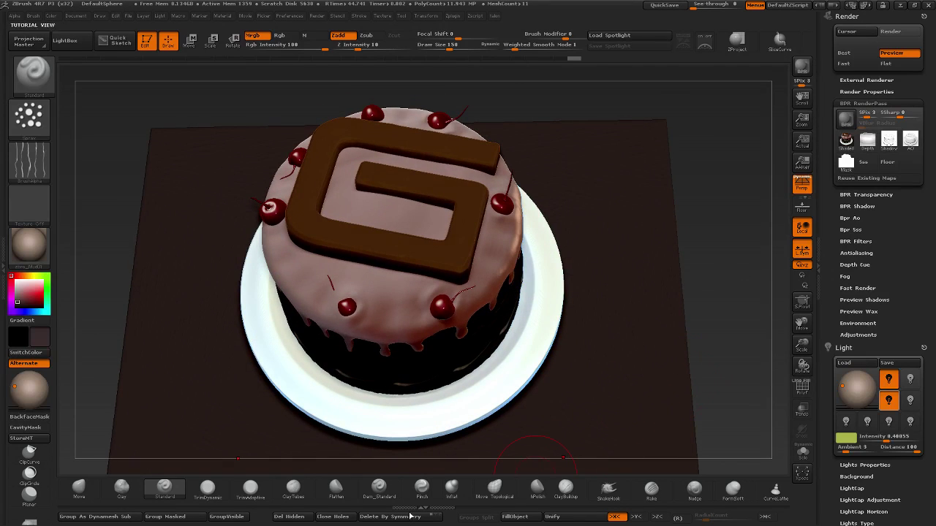
mouse_move(358, 524)
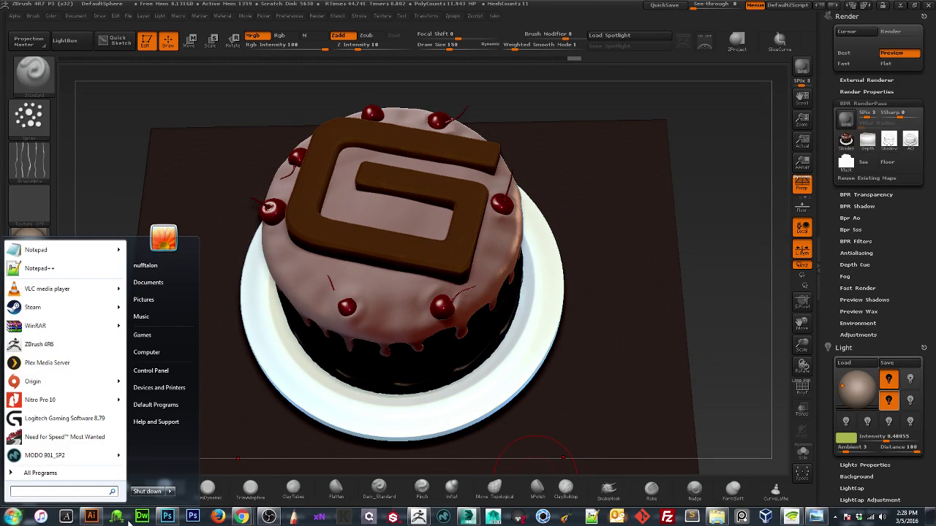
Switch back to Photoshop and close the BPR_Shadow.PSD and 1173939_orig.jpg documents.
left_click(167, 517)
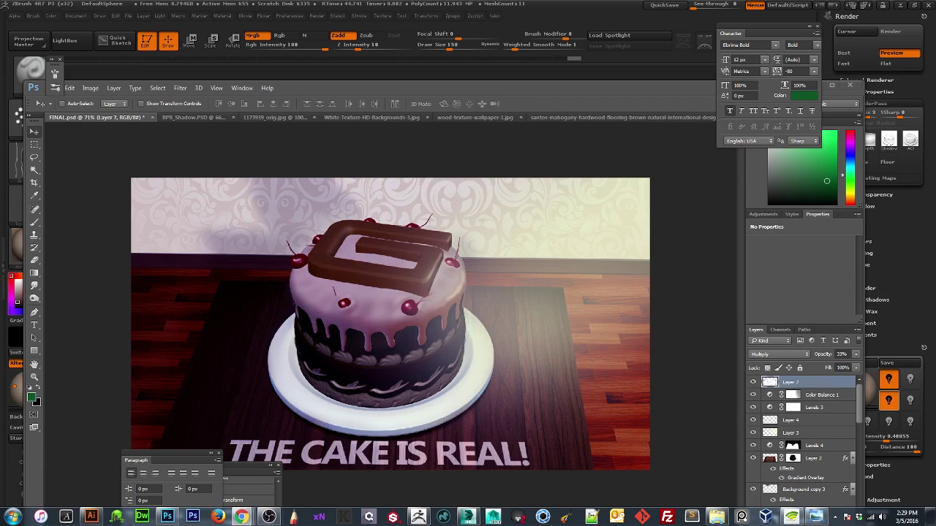
left_click_drag(639, 81, 648, 40)
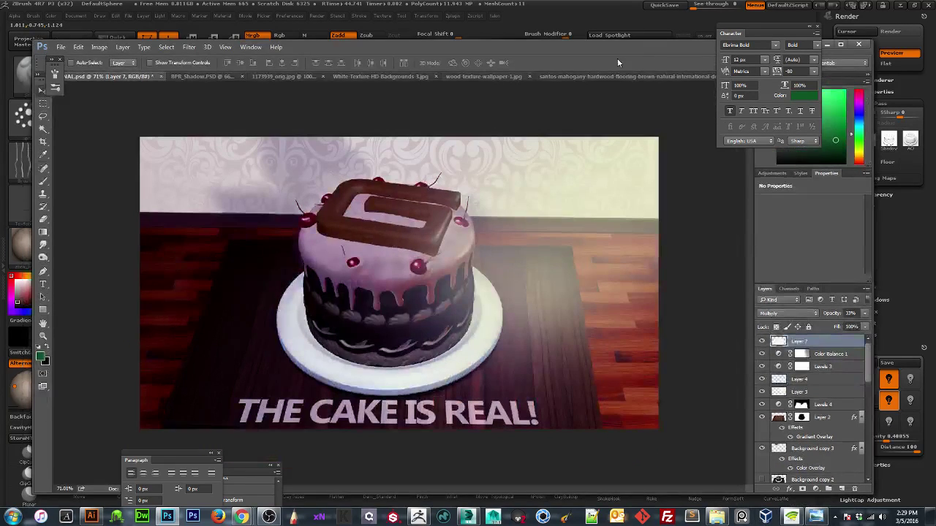
left_click(221, 76)
left_click(246, 77)
left_click(321, 78)
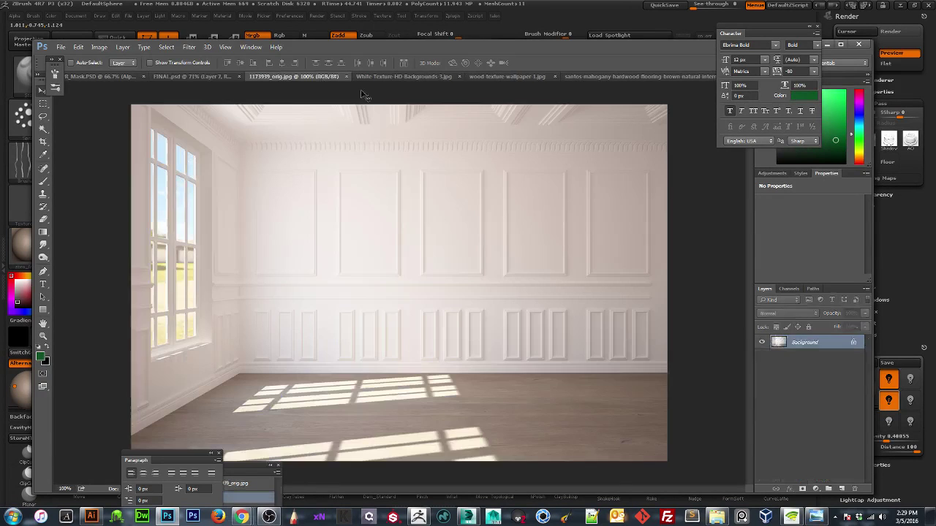
left_click(350, 76)
left_click(351, 75)
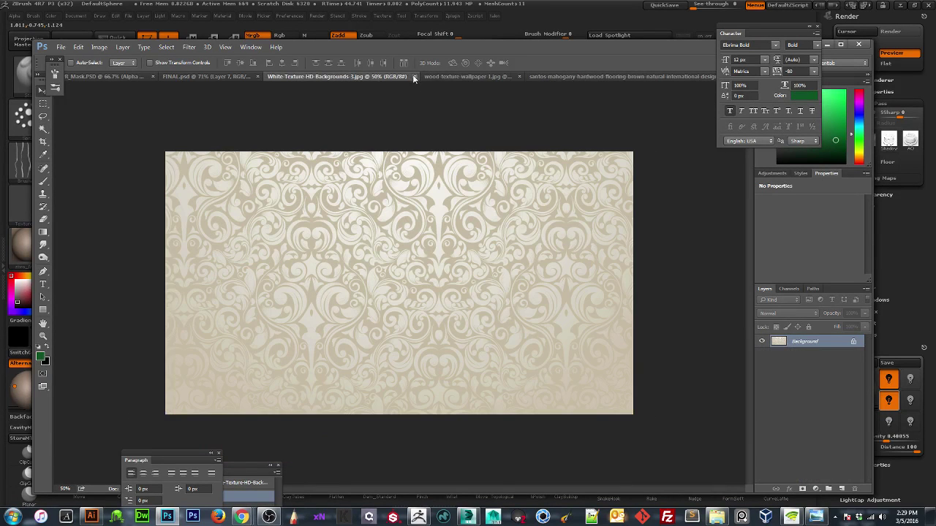
Close the white texture, wood texture and santos mahogany flooring images.
left_click(411, 77)
left_click(472, 76)
left_click(508, 76)
left_click(513, 76)
left_click(664, 76)
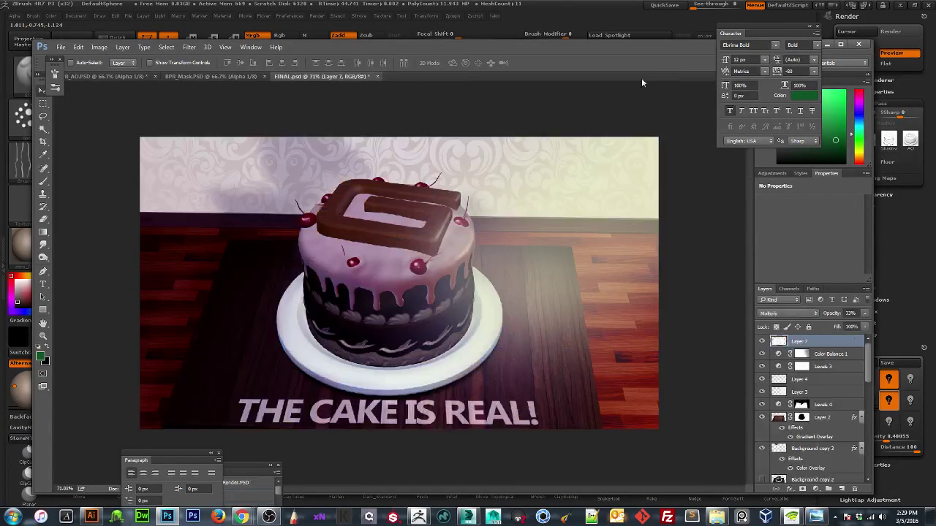
Close the BPR_Mask.PSD and BPR_AO.PSD render passes, discarding the changes to BPR_AO.PSD.
left_click(227, 76)
left_click(264, 76)
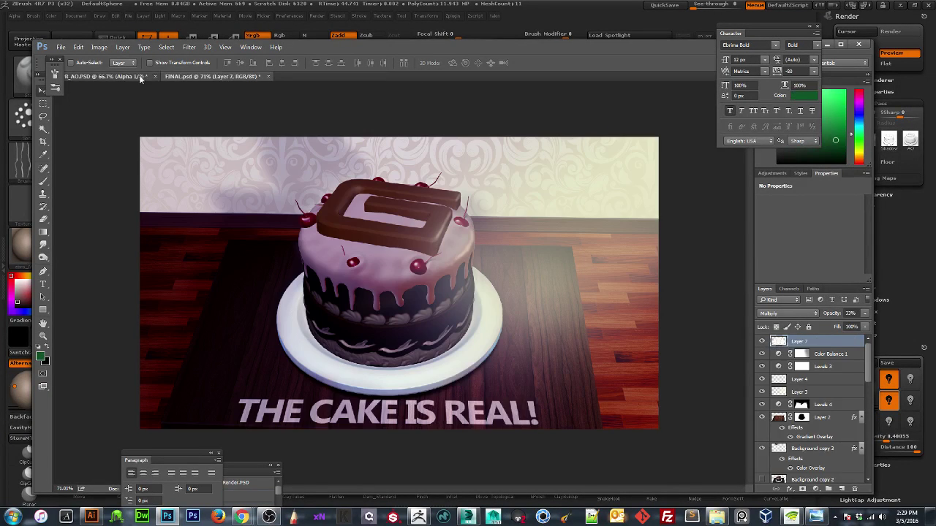
left_click(110, 76)
left_click(155, 76)
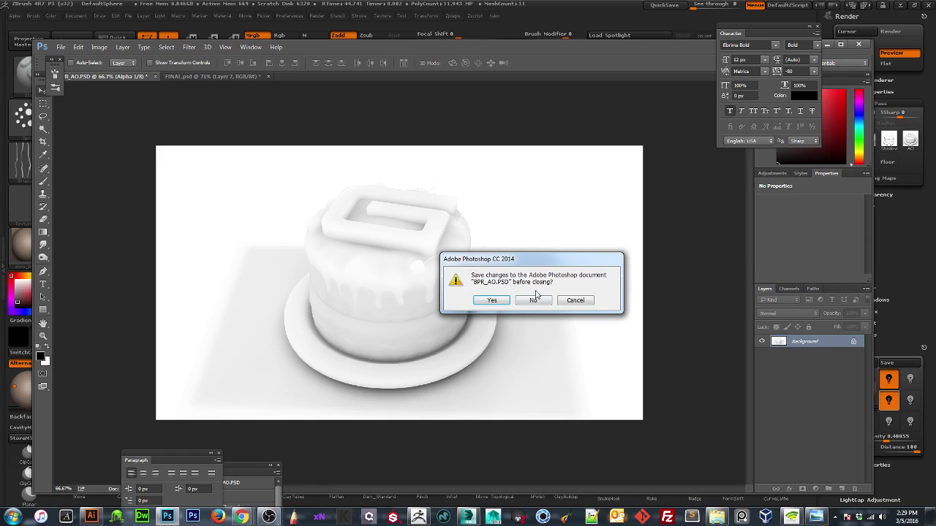
left_click(533, 299)
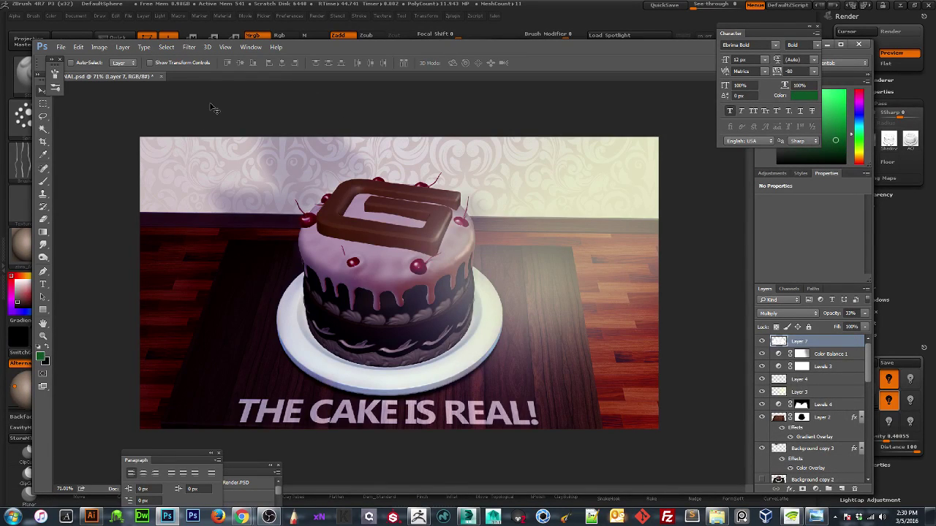
Save the FINAL.psd composite and close it.
key("ctrl+s")
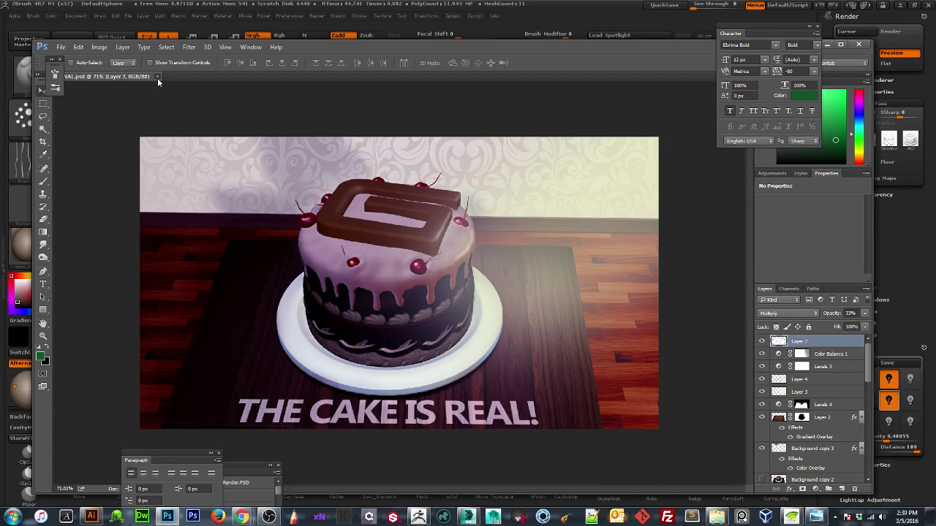
left_click(157, 77)
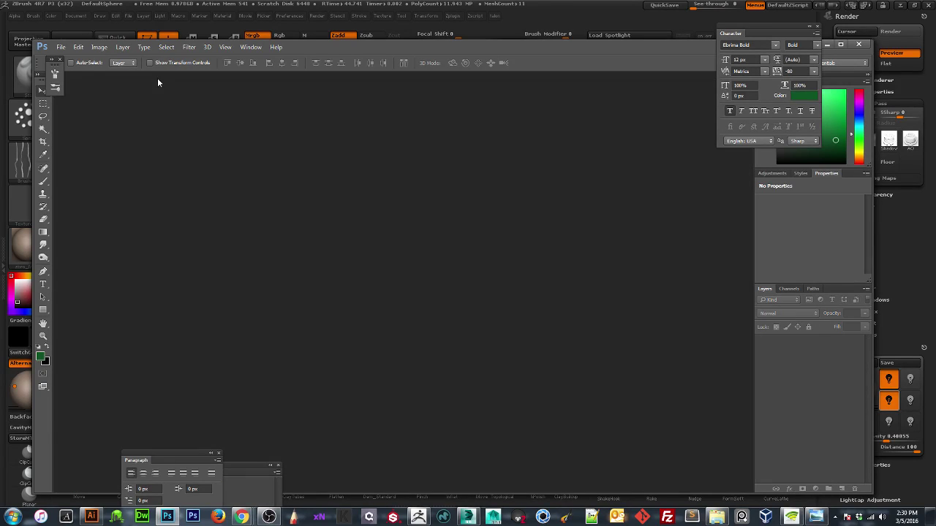
Switch to ZBrush and save the cake document under the name cake5 in the cake folder.
left_click(586, 14)
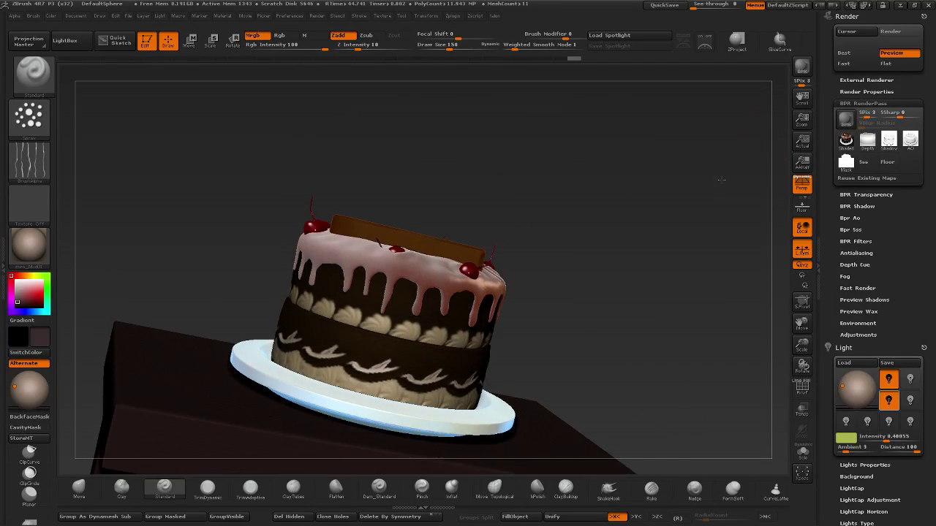
left_click(53, 16)
left_click(78, 16)
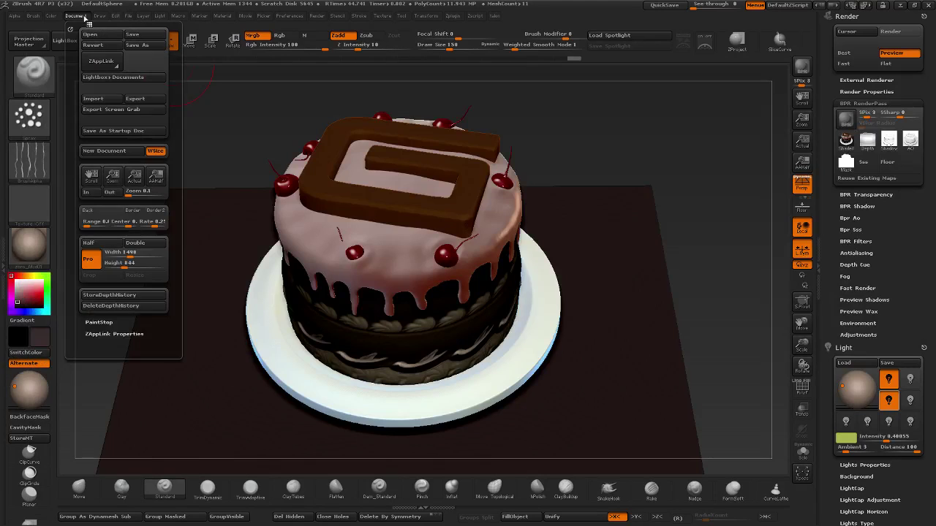
left_click(136, 45)
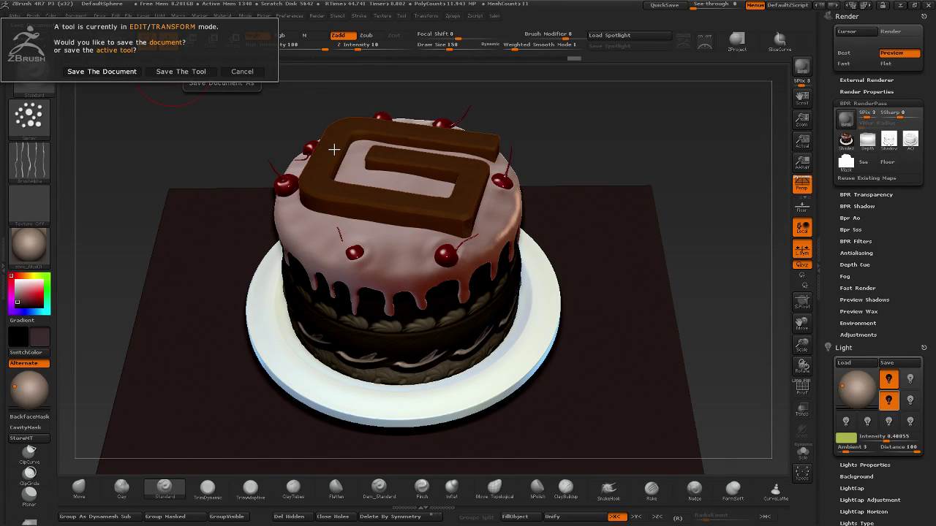
left_click(97, 71)
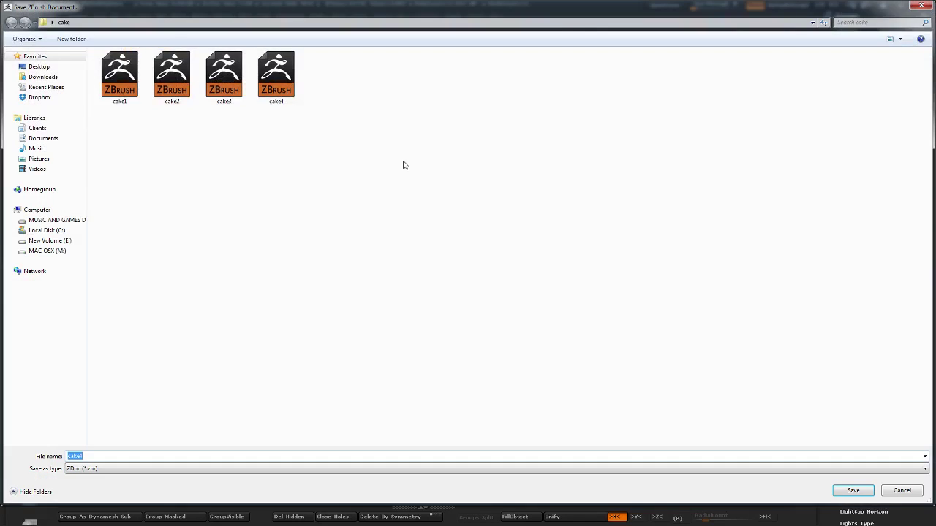
left_click(276, 102)
left_click(135, 468)
left_click(156, 456)
left_click(156, 456)
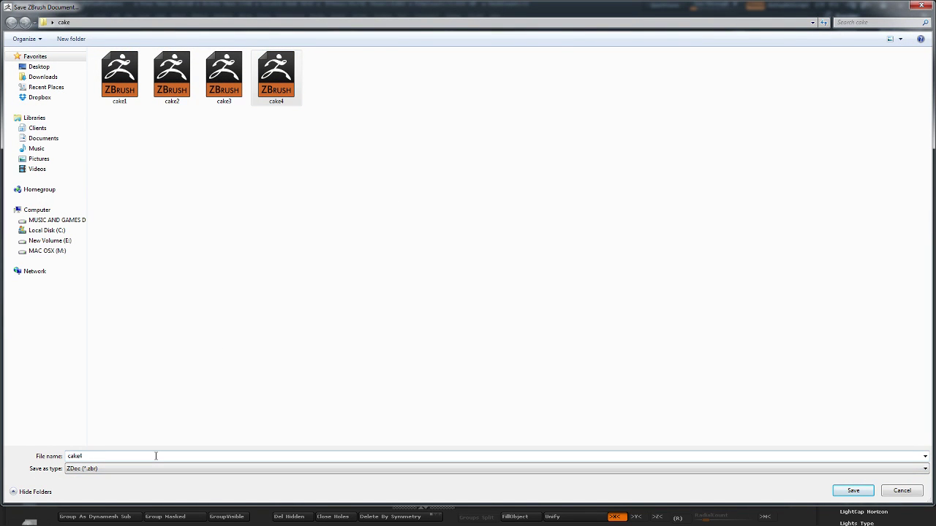
key("BackSpace")
type("5")
key("Return")
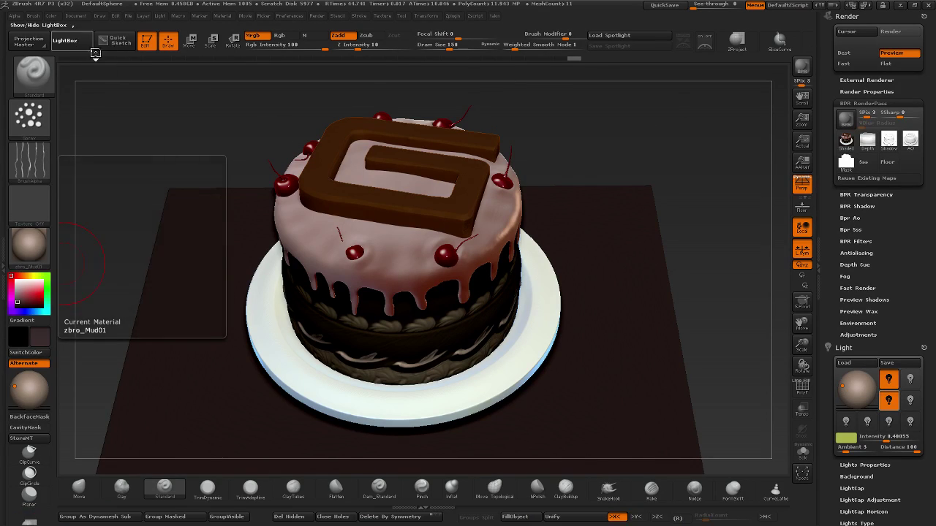
Load the DefaultSphere.ZPR project from LightBox.
left_click(65, 41)
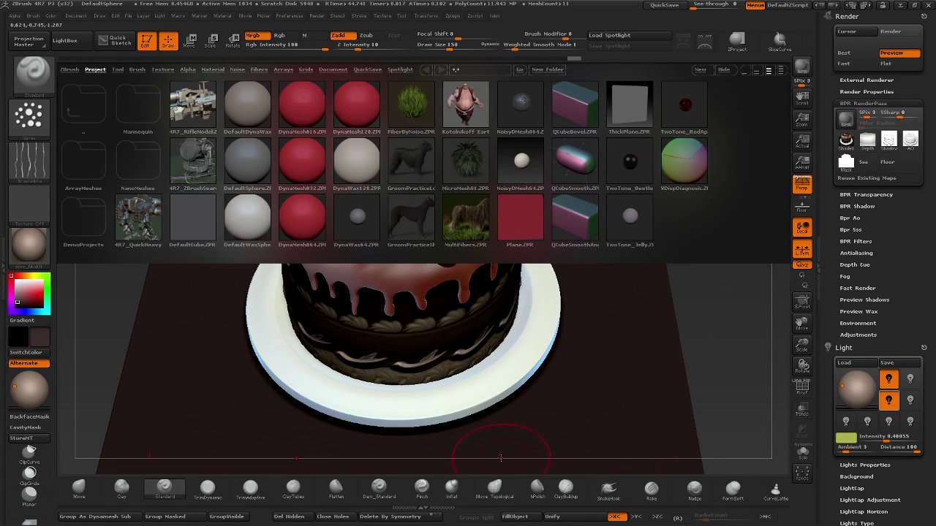
double_click(243, 173)
left_click(507, 293)
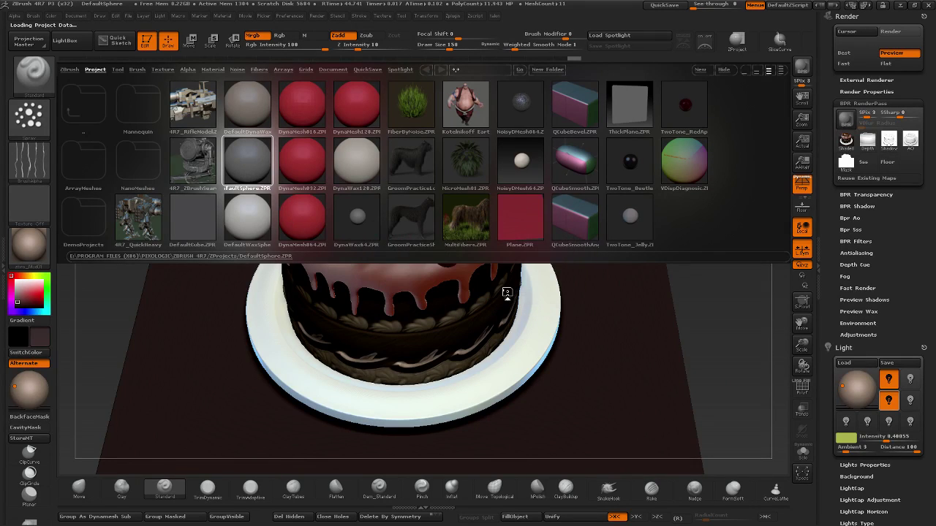
Switch to 3ds Max and examine the extruded letter G mesh from several angles, including its vertices and edges.
key("super")
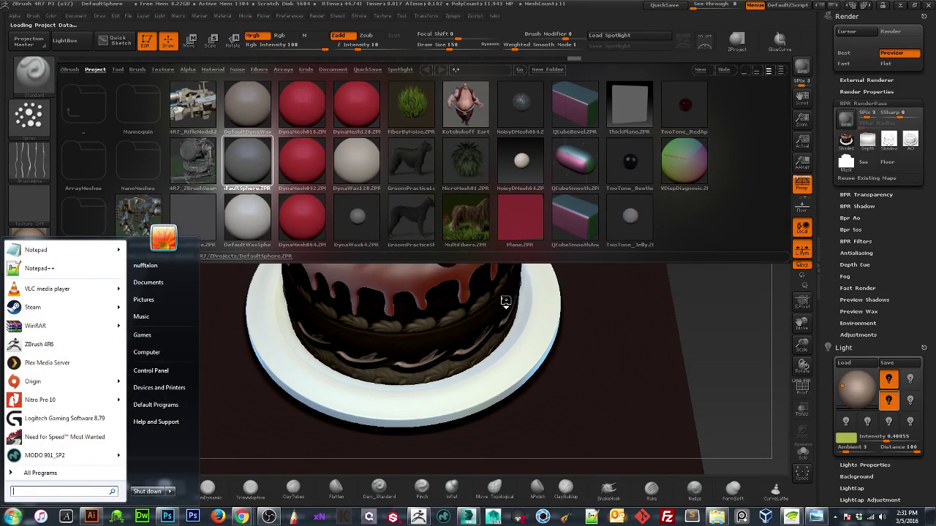
left_click(716, 322)
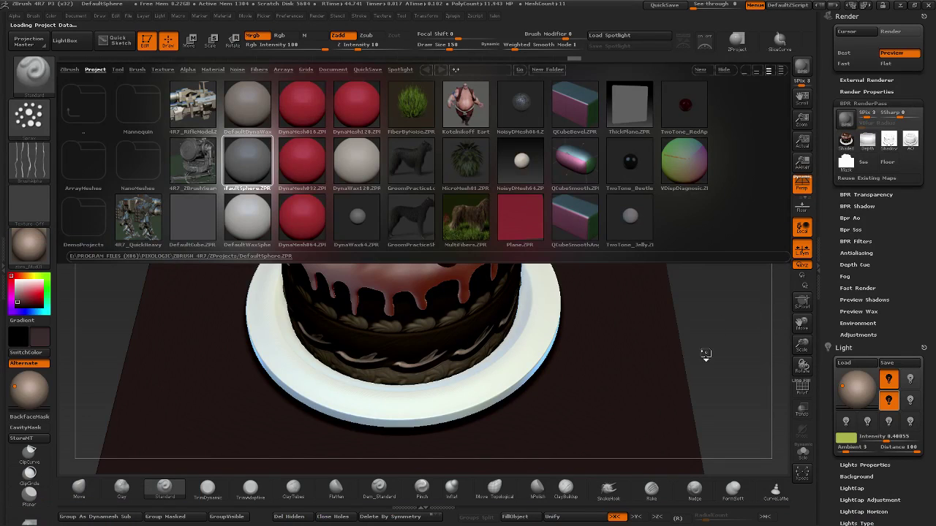
key("super")
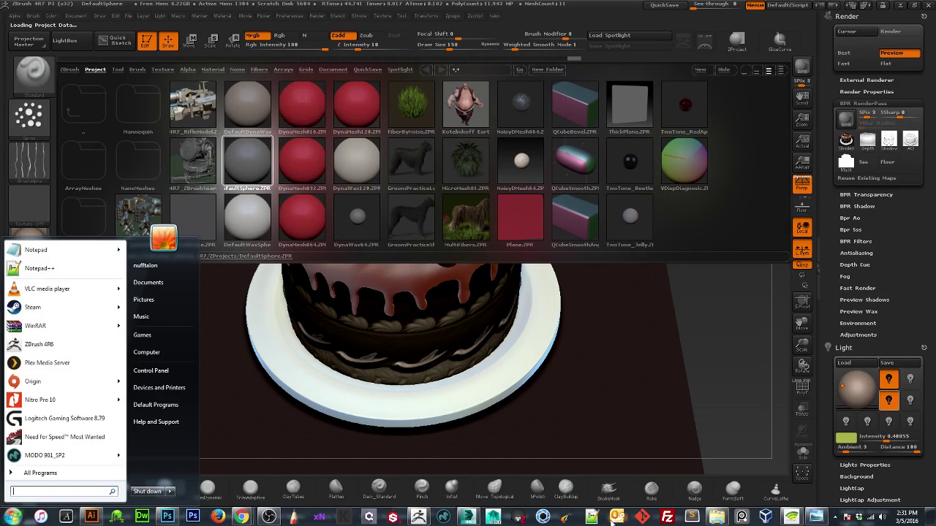
left_click(471, 517)
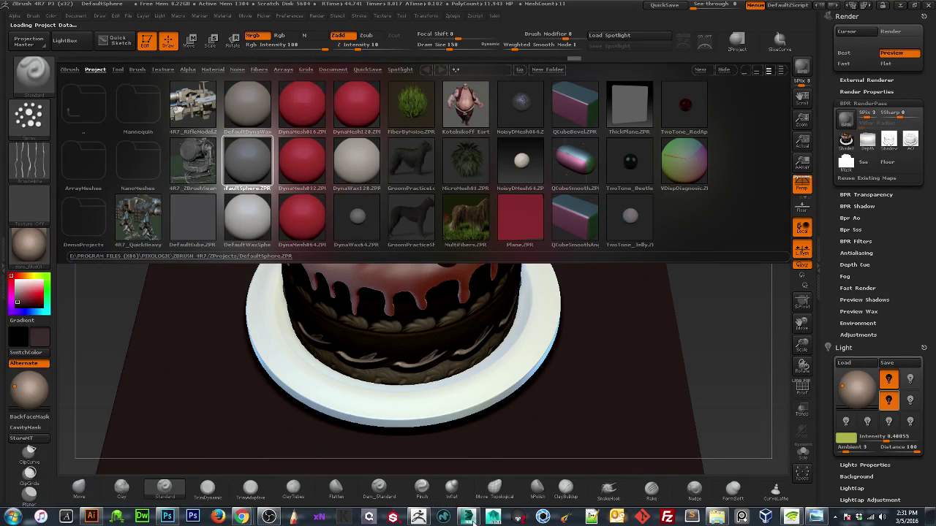
left_click(626, 141)
scroll(610, 191, "down", 4)
scroll(611, 192, "up", 4)
middle_click_drag(610, 196, 587, 218, "alt")
middle_click_drag(603, 267, 537, 386, "alt")
scroll(509, 253, "up", 5)
middle_click_drag(507, 285, 564, 288, "alt")
scroll(528, 306, "up", 3)
scroll(584, 344, "down", 5)
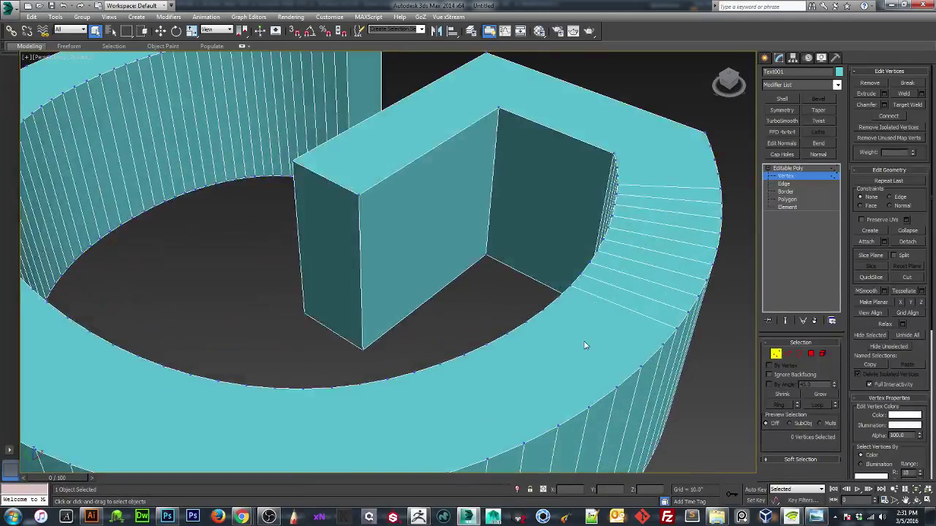
middle_click_drag(585, 344, 447, 333, "alt")
scroll(550, 273, "up", 3)
scroll(548, 283, "down", 5)
middle_click_drag(285, 89, 563, 146, "alt")
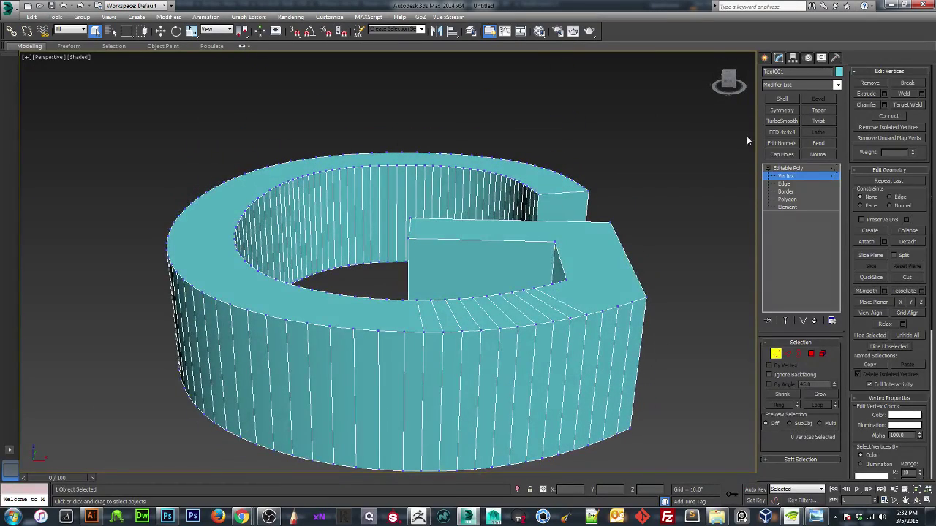
Try a TurboSmooth modifier on the letter G mesh, inspect the smoothed surface, and remove the modifier.
left_click(781, 121)
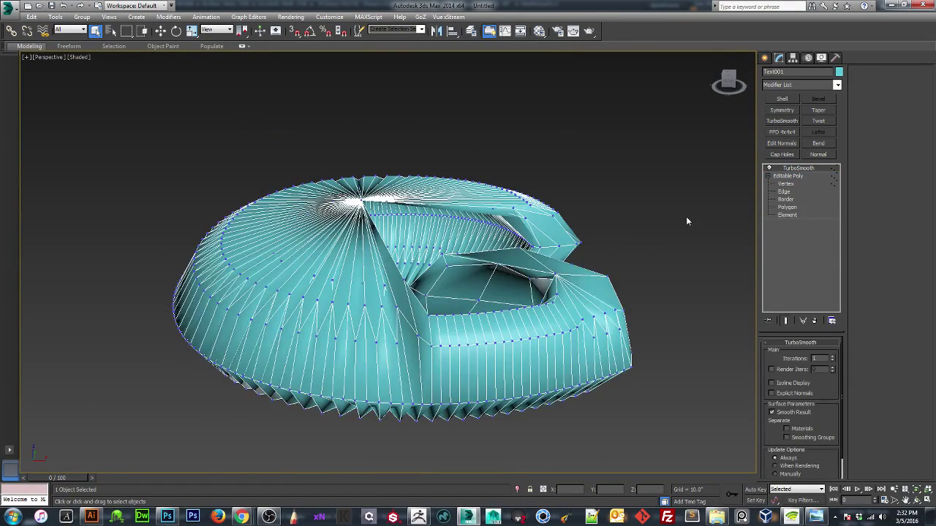
left_click(675, 266)
middle_click_drag(676, 265, 531, 301, "alt")
left_click(519, 276)
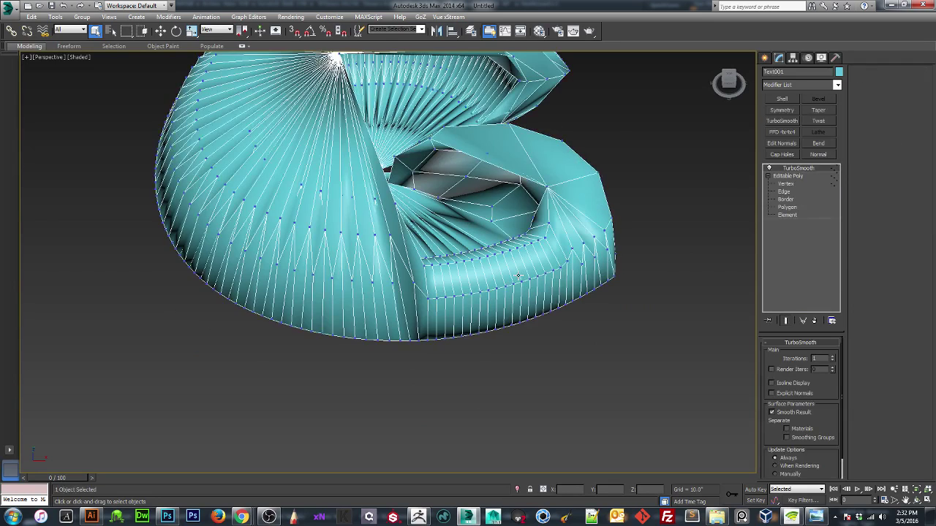
left_click(814, 321)
key("1")
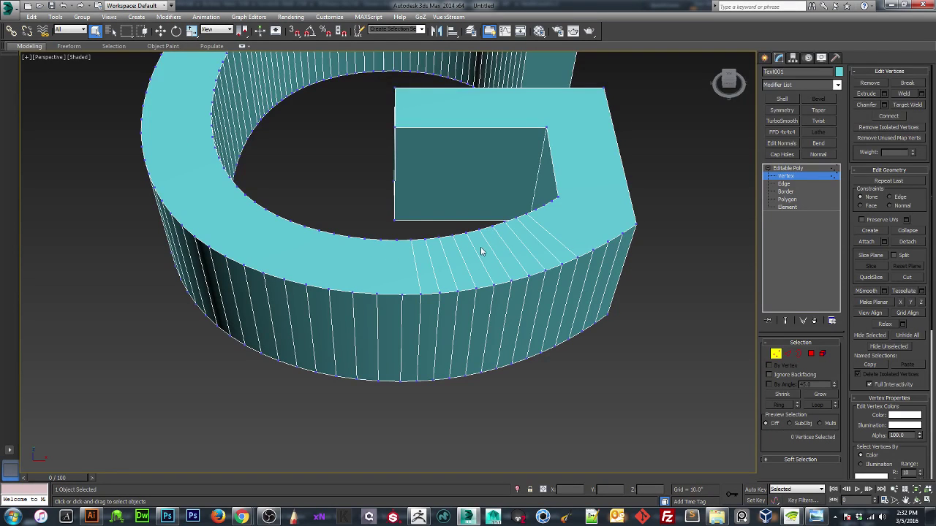
Delete the whole letter G object from the scene and minimize 3ds Max.
scroll(545, 243, "down", 2)
middle_click_drag(545, 161, 507, 265)
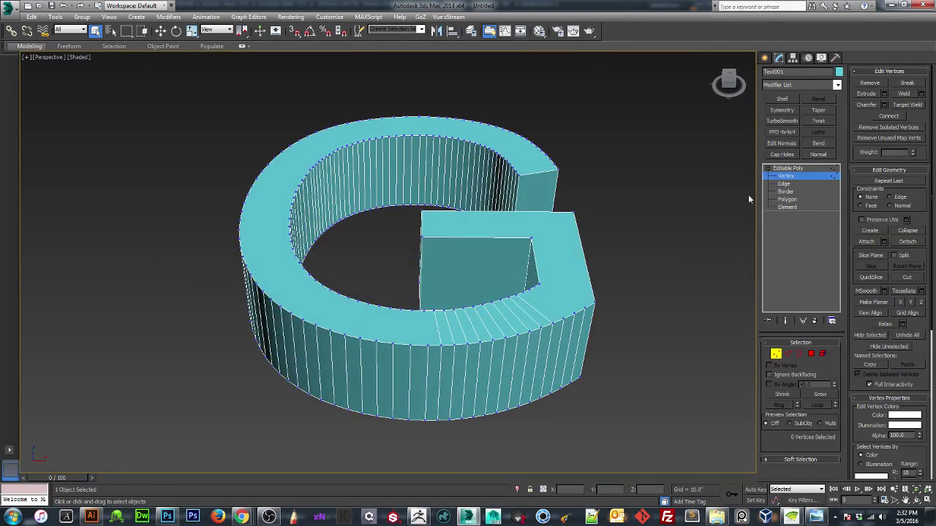
left_click(790, 169)
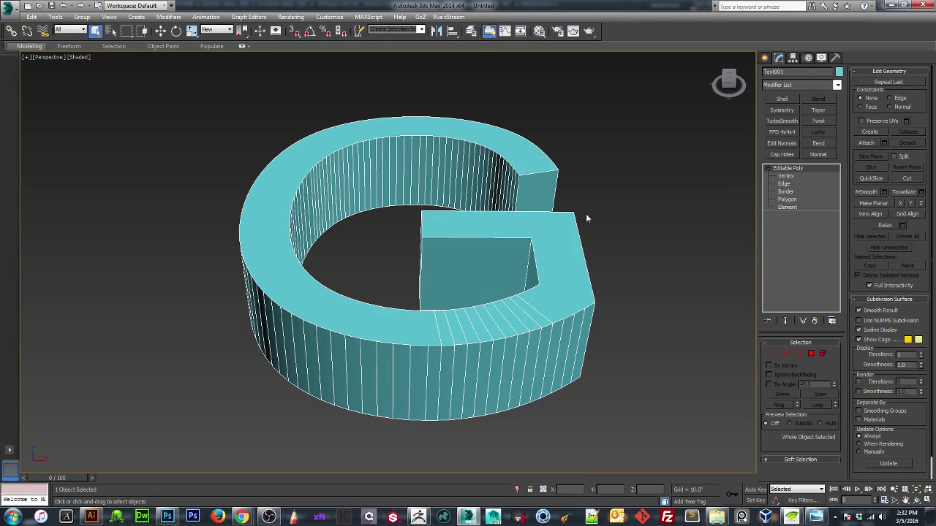
key("Delete")
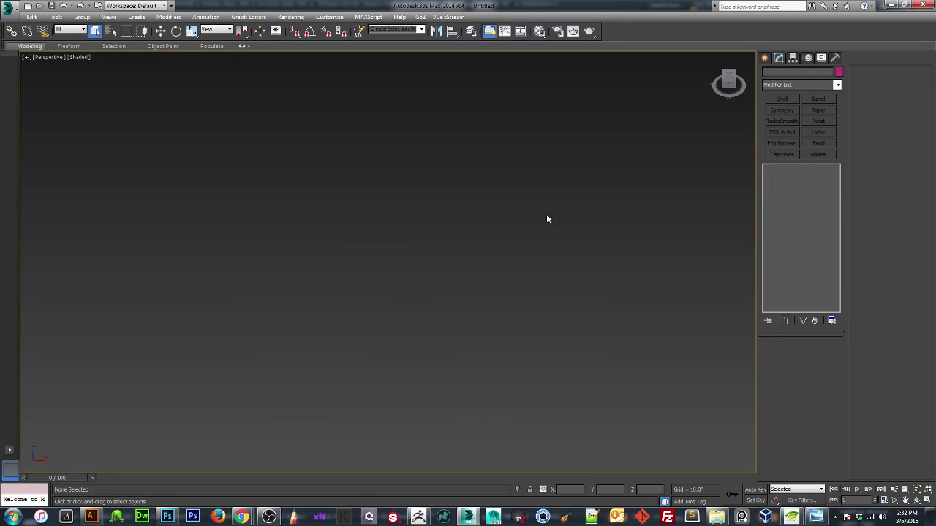
left_click(891, 6)
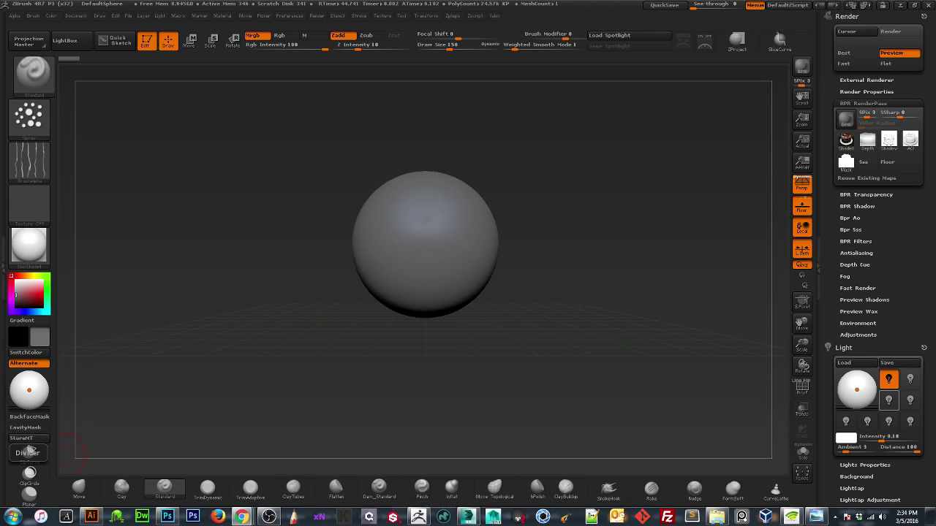
Bring the browser over to view the Blender Builder page of latest builds, and move its window back off ZBrush.
left_click_drag(0, 103, 376, 2)
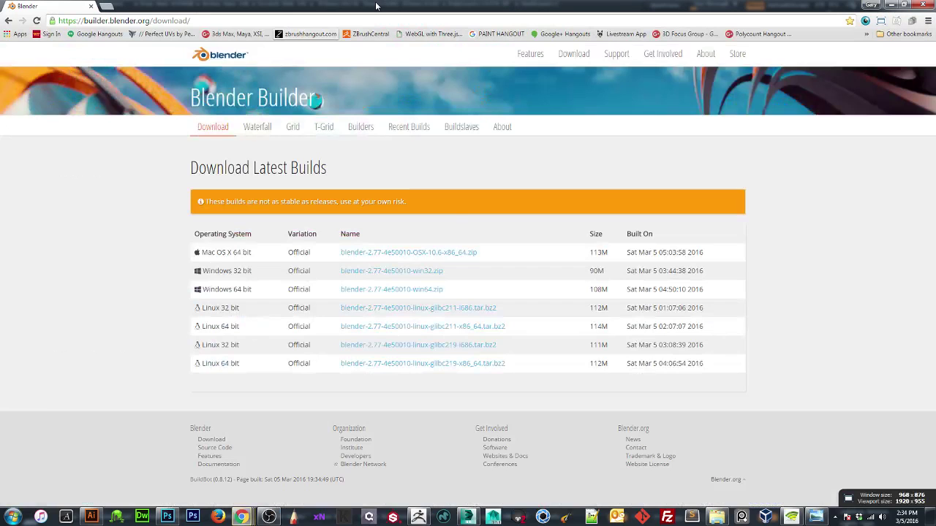
left_click_drag(96, 20, 162, 22)
left_click(163, 23)
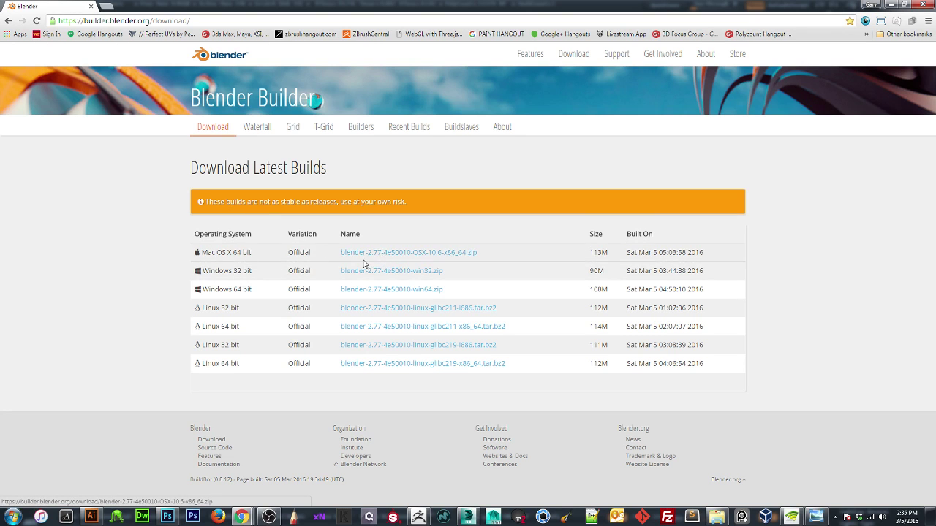
left_click_drag(191, 4, 0, 188)
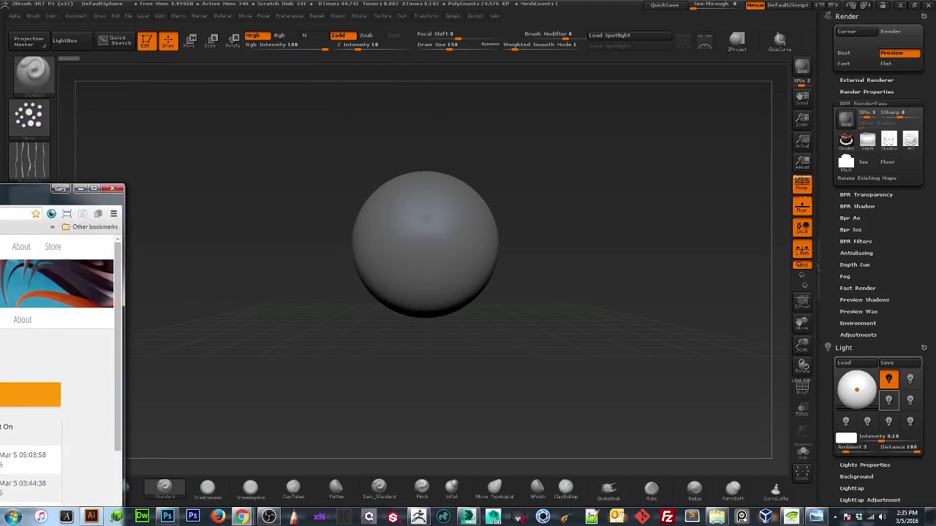
left_click(73, 450)
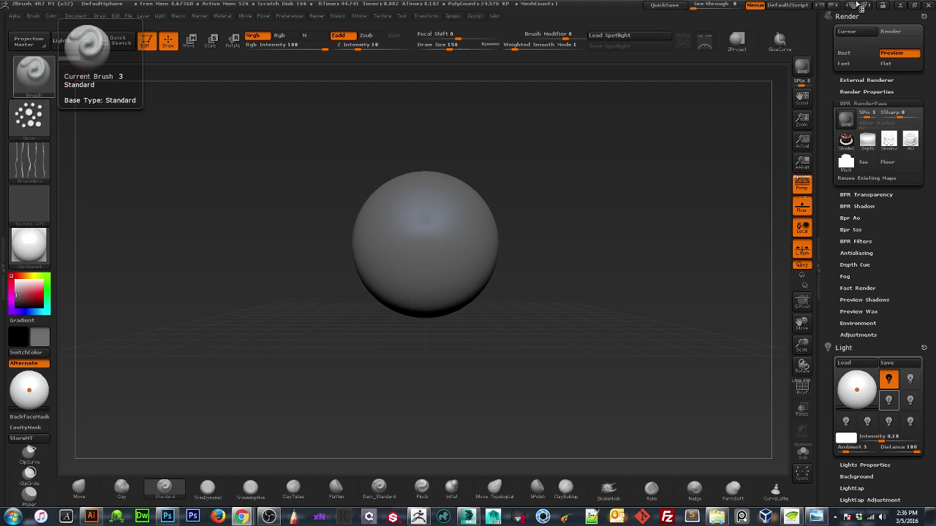
Minimize ZBrush, bring over the browser with the "dark souls 3" Google search, and show its image results.
left_click(909, 6)
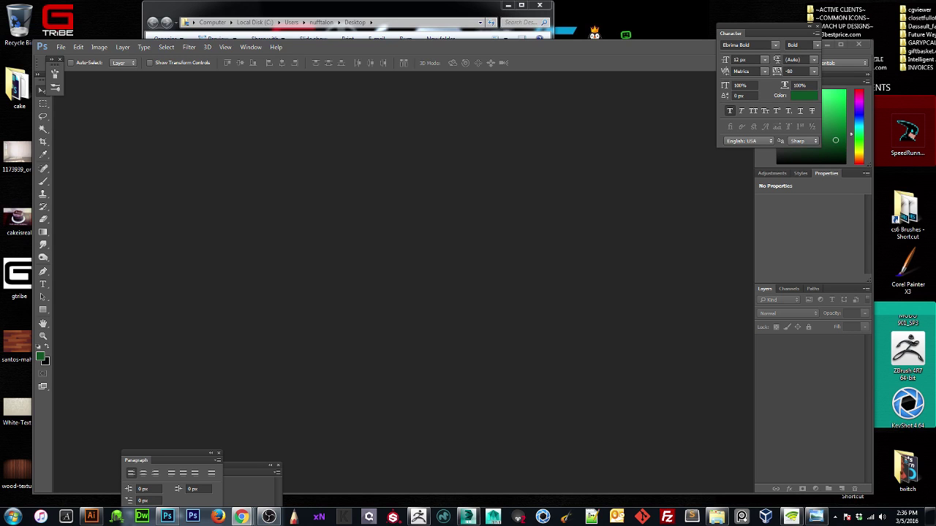
left_click_drag(934, 29, 517, 1)
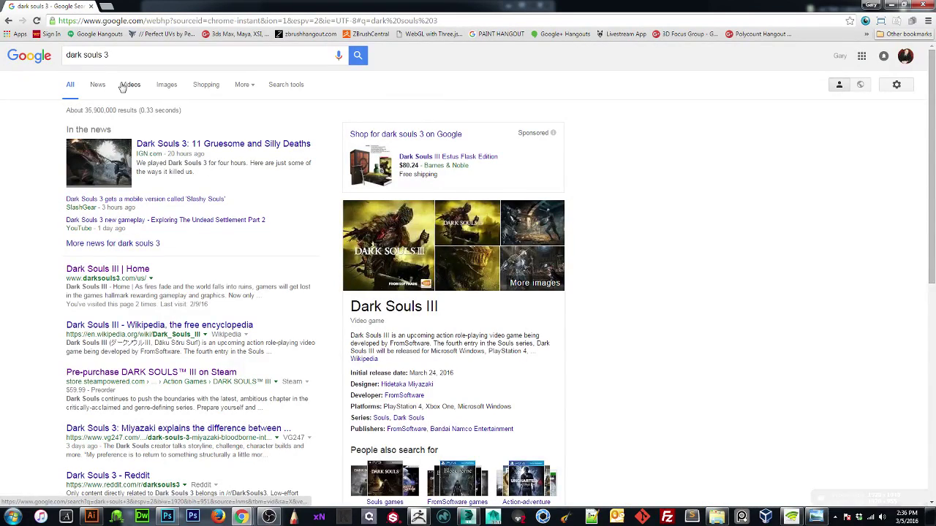
left_click(172, 87)
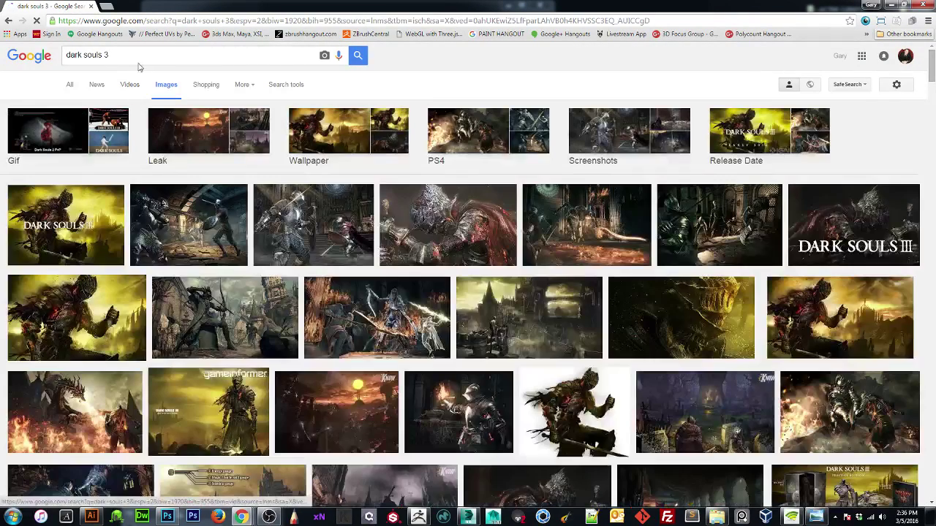
left_click(177, 60)
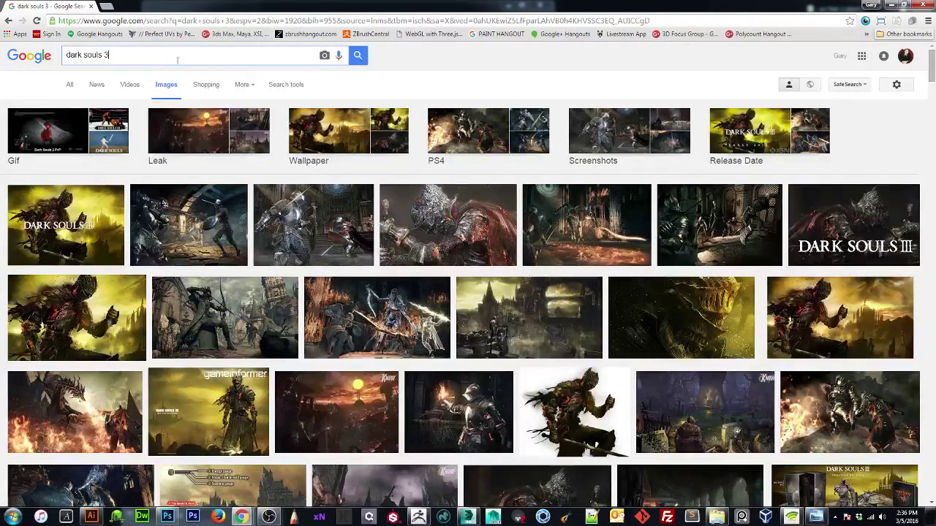
Restore the browser to a smaller window, minimize Photoshop, and place the browser clear of the desktop's Active Ref Boards group.
double_click(362, 7)
left_click_drag(680, 50, 519, 77)
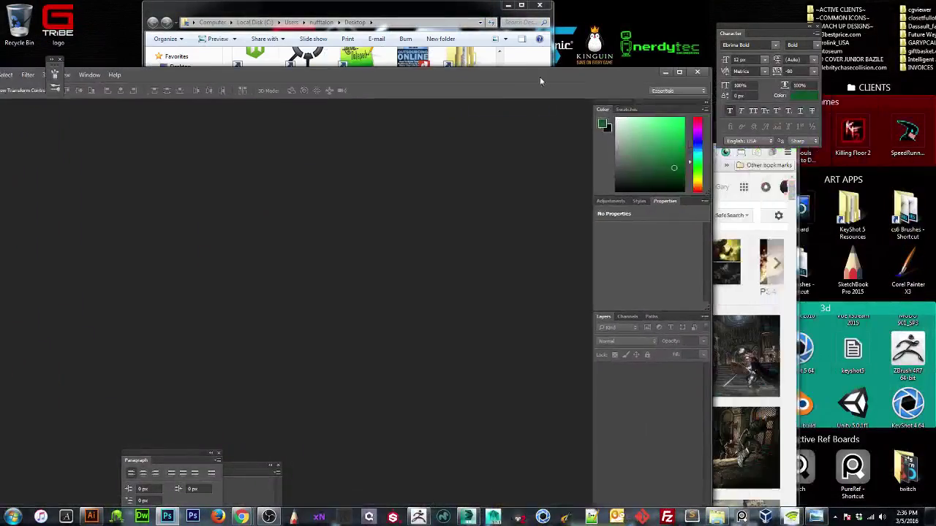
left_click(665, 72)
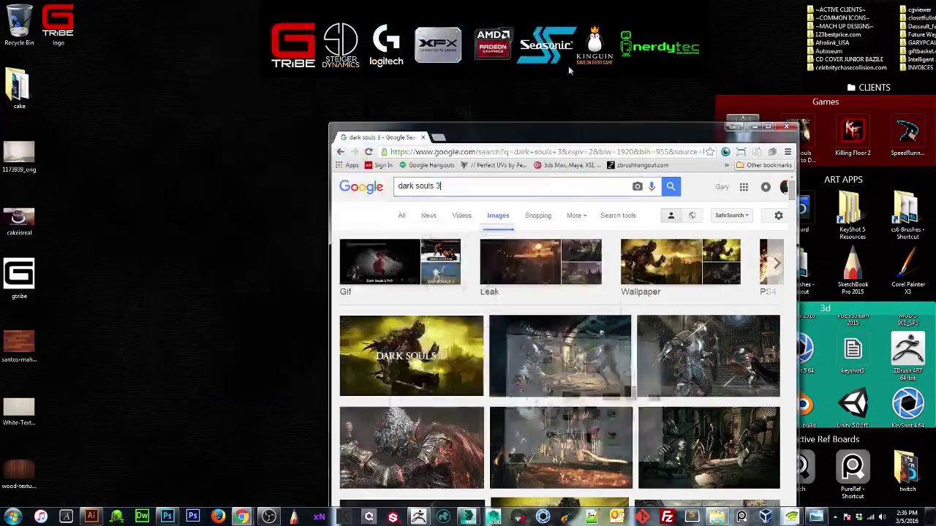
left_click_drag(621, 130, 428, 50)
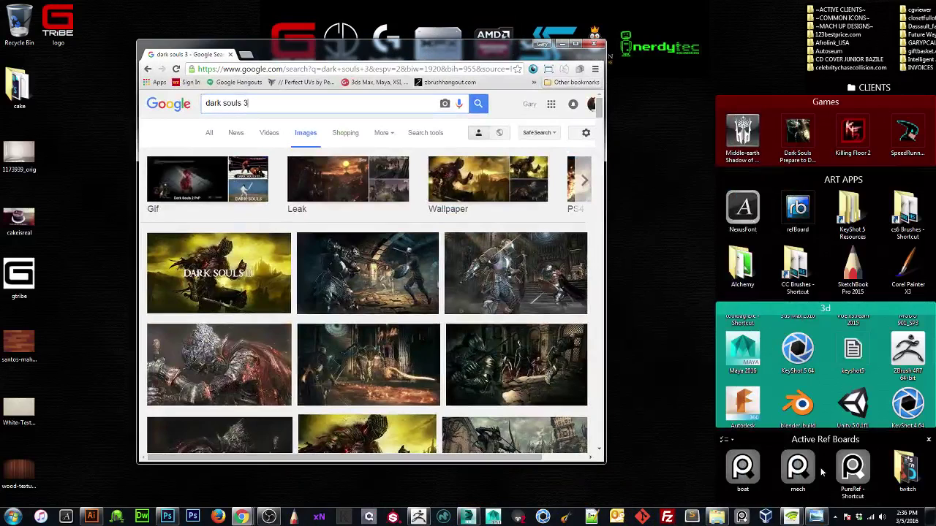
Launch PureRef from the desktop shortcut and decline the upgrade to the new version.
left_click(852, 476)
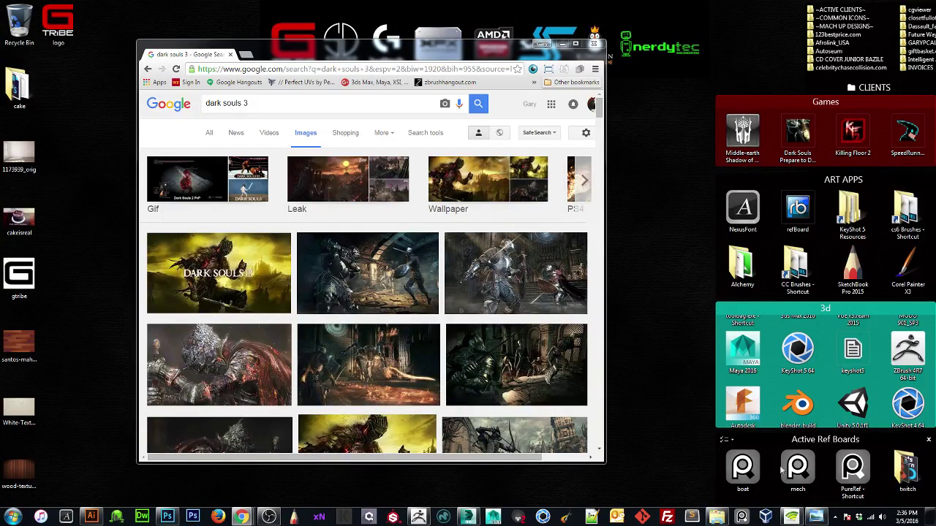
double_click(853, 468)
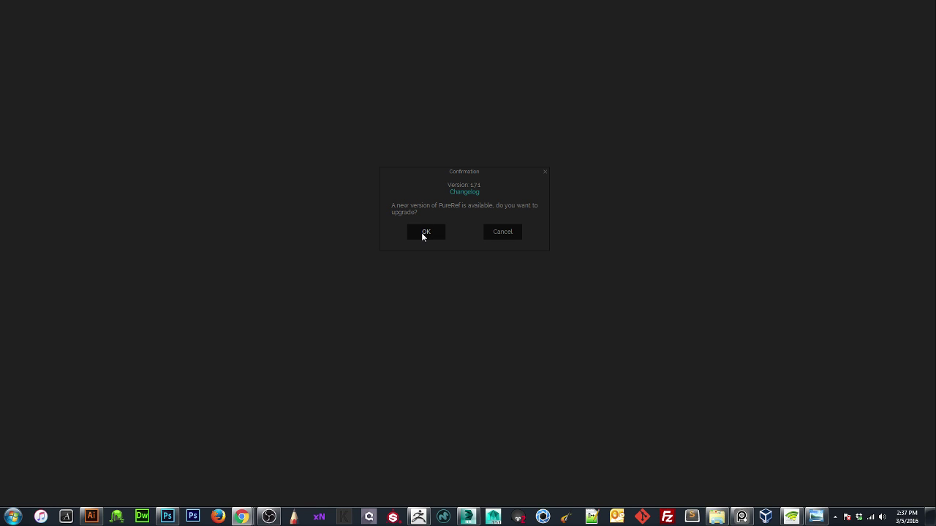
left_click(506, 234)
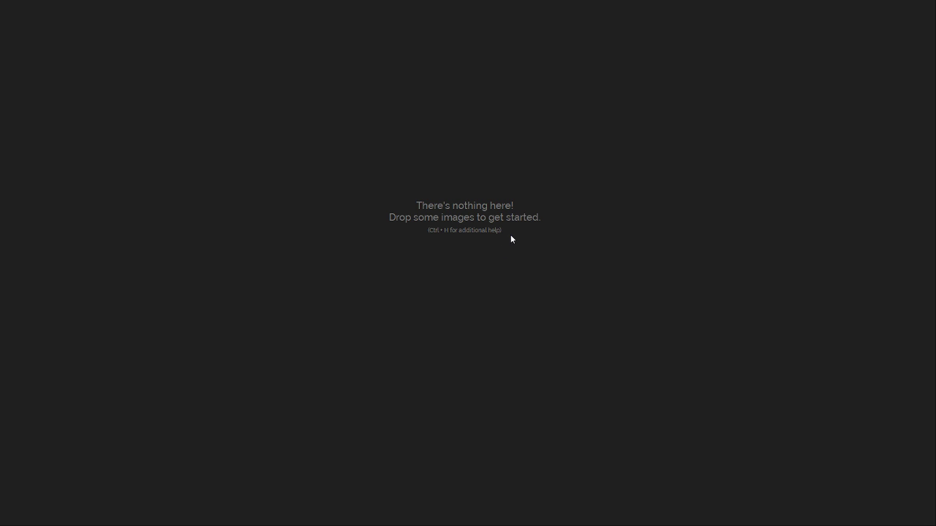
Minimize and restore the empty PureRef board, and shrink its window so the browser and desktop are uncovered.
right_click(442, 116)
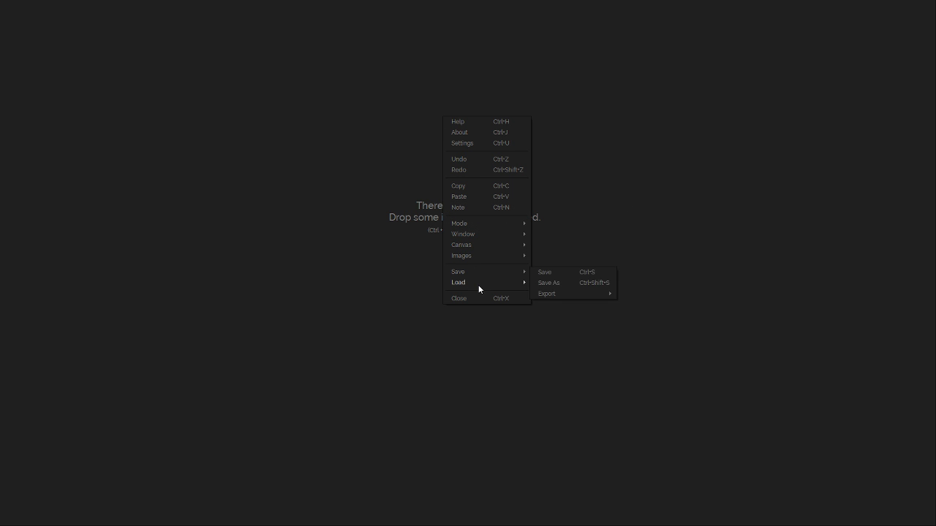
mouse_move(498, 235)
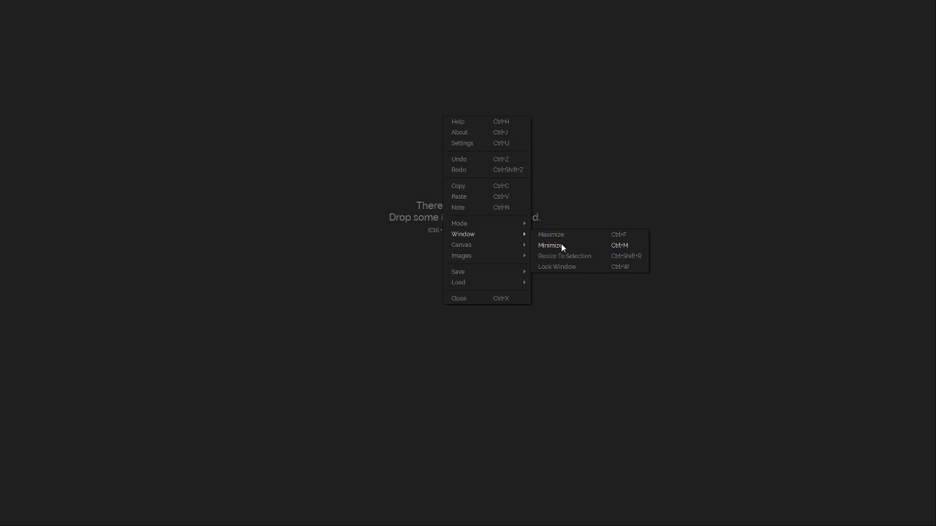
left_click(561, 246)
left_click(742, 517)
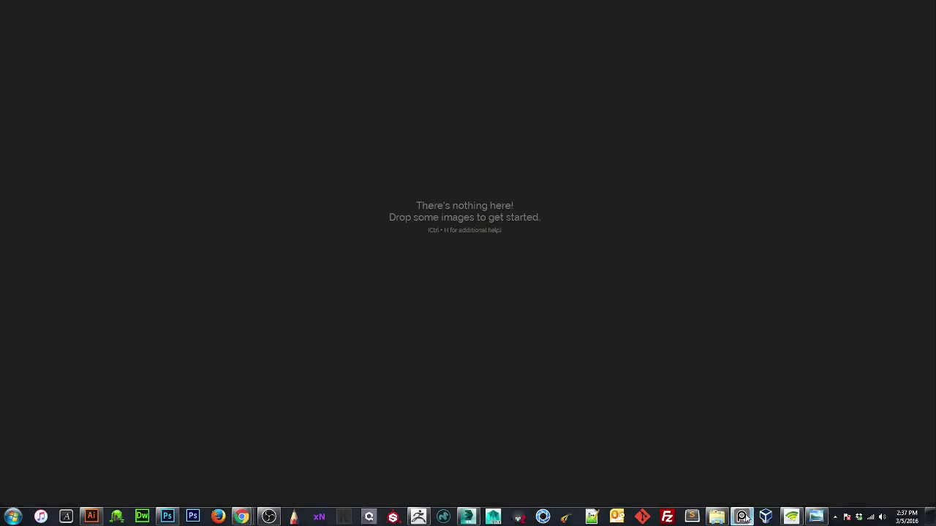
right_click_drag(398, 165, 481, 327)
left_click_drag(127, 70, 713, 415)
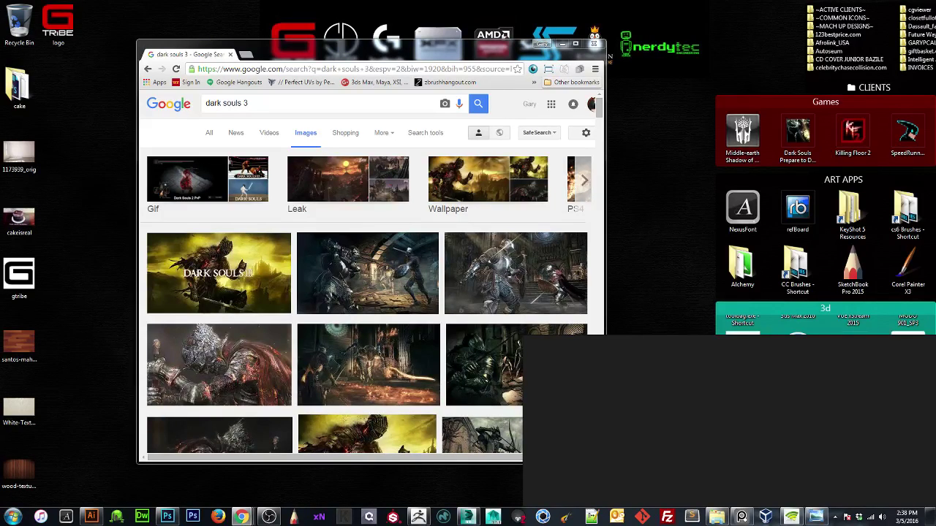
Maximize the browser and look through the "dark souls 3" image results for usable references.
left_click_drag(436, 55, 341, 4)
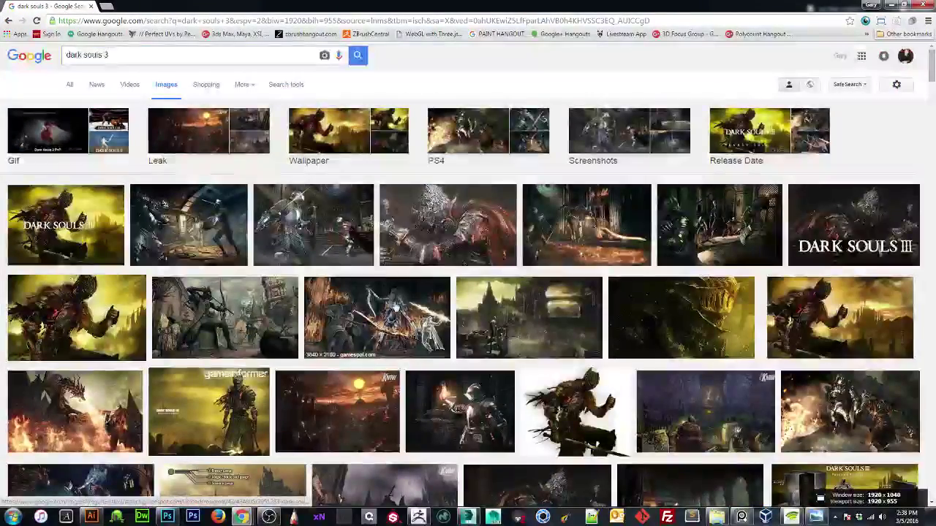
scroll(396, 307, "down", 1)
scroll(396, 307, "down", 5)
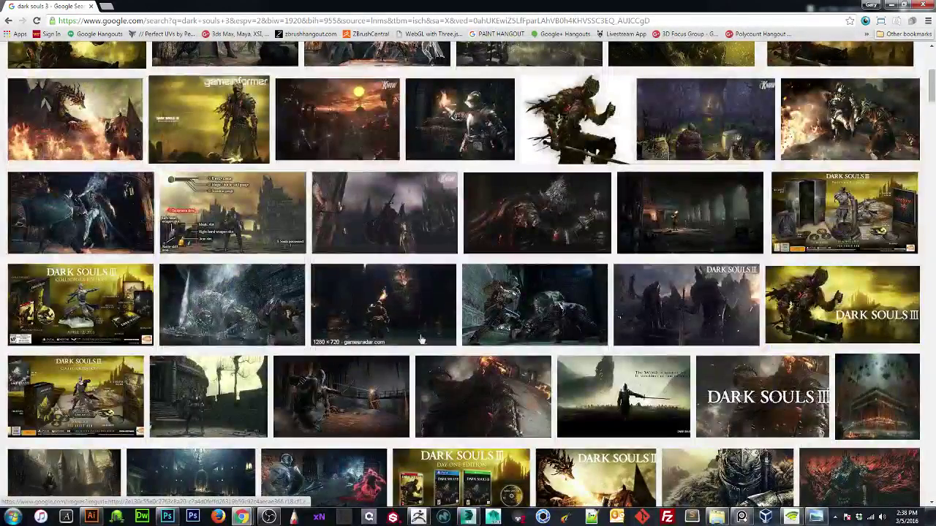
scroll(422, 342, "up", 1)
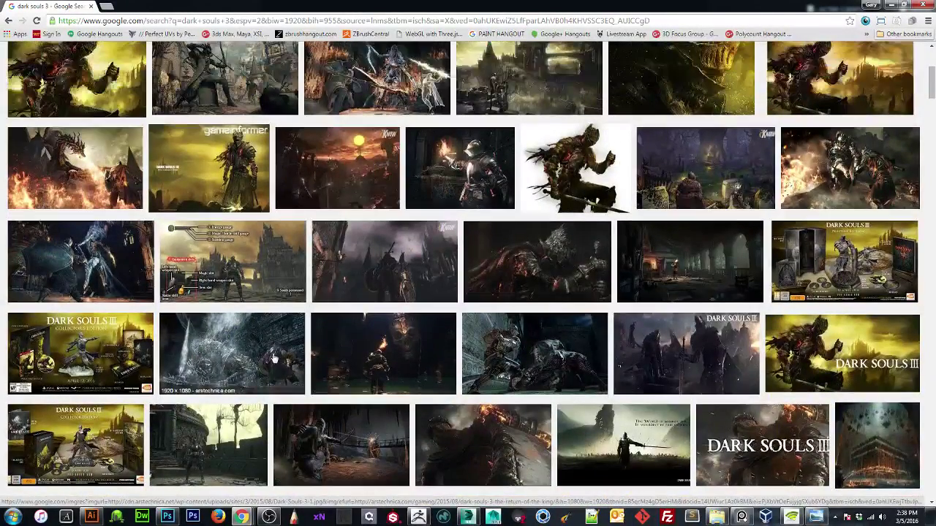
scroll(274, 359, "down", 5)
scroll(273, 358, "up", 15)
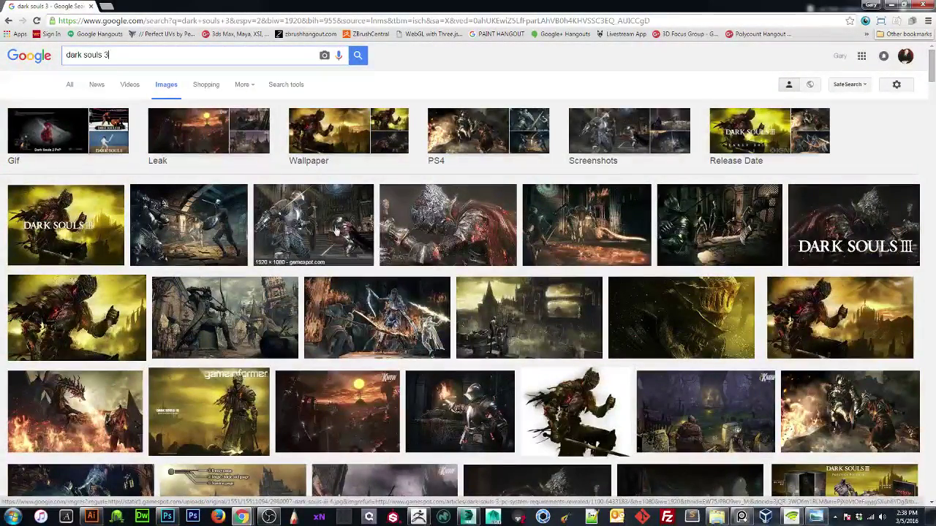
Preview the kneeling ash-covered knight from the 16 Minutes of Dark Souls 3 Gameplay result and examine its related images.
left_click(427, 228)
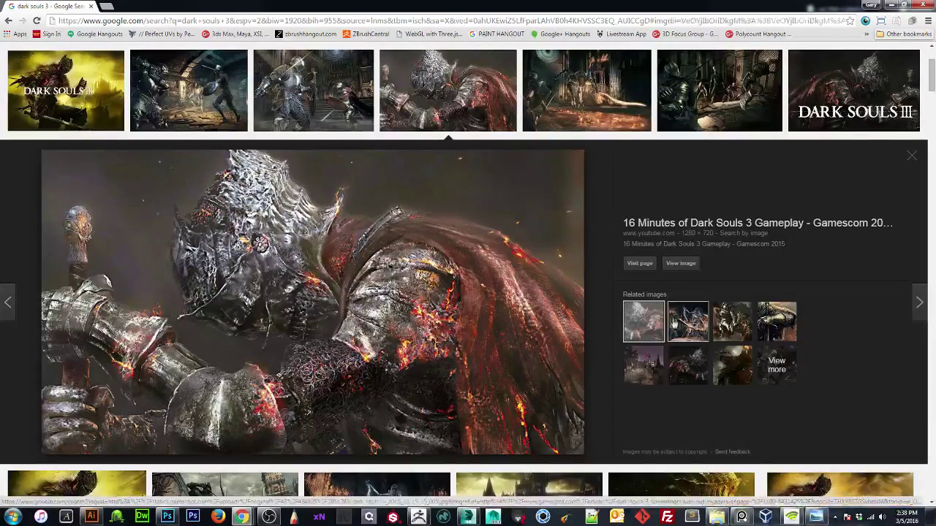
left_click(687, 322)
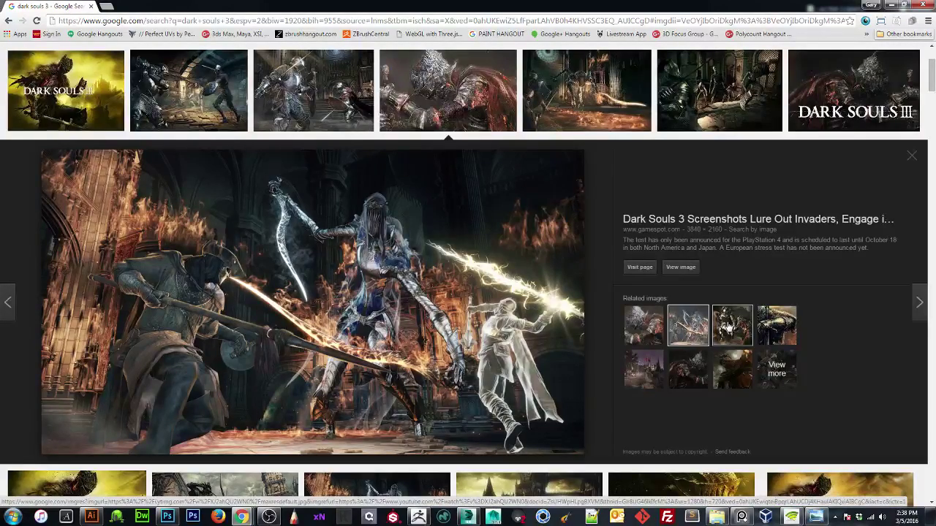
left_click(728, 327)
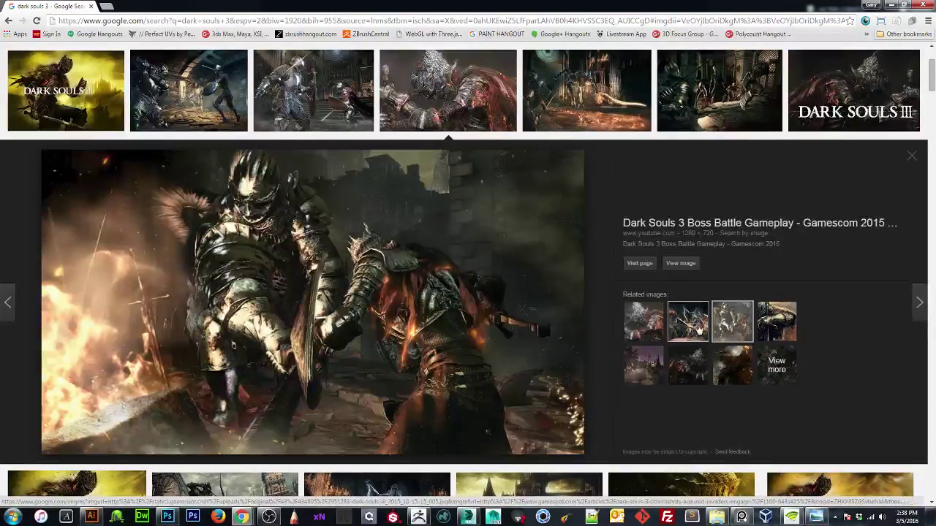
left_click(675, 327)
left_click(731, 321)
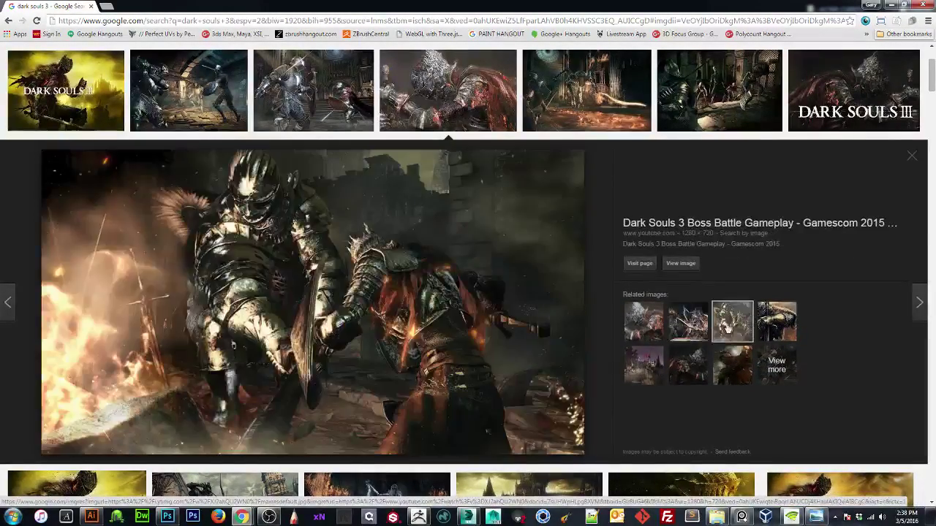
left_click(641, 360)
left_click(687, 364)
left_click(731, 364)
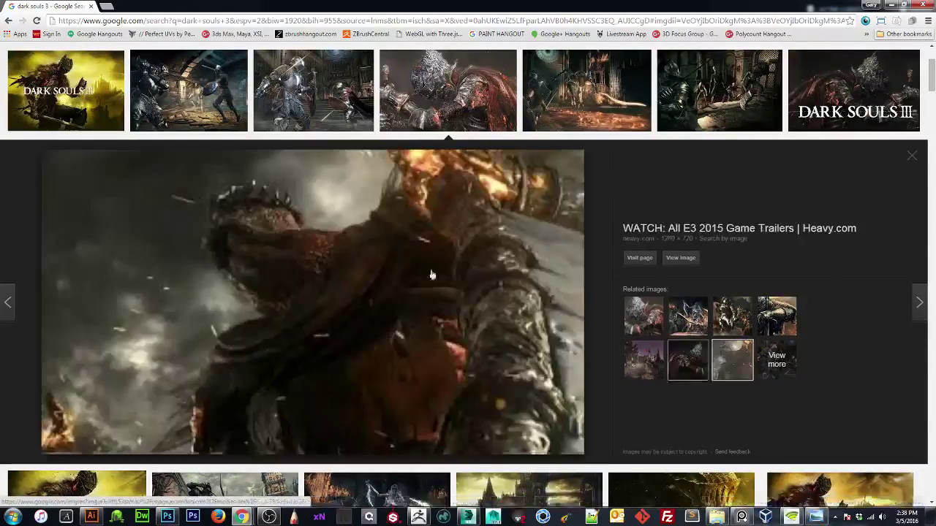
scroll(257, 204, "up", 3)
Restore the browser to a smaller window, and enlarge the PureRef board and place it beside the image preview.
mouse_move(292, 6)
left_mouse_down()
mouse_move(329, 76)
mouse_move(290, 20)
left_mouse_up()
right_click_drag(609, 375, 419, 139)
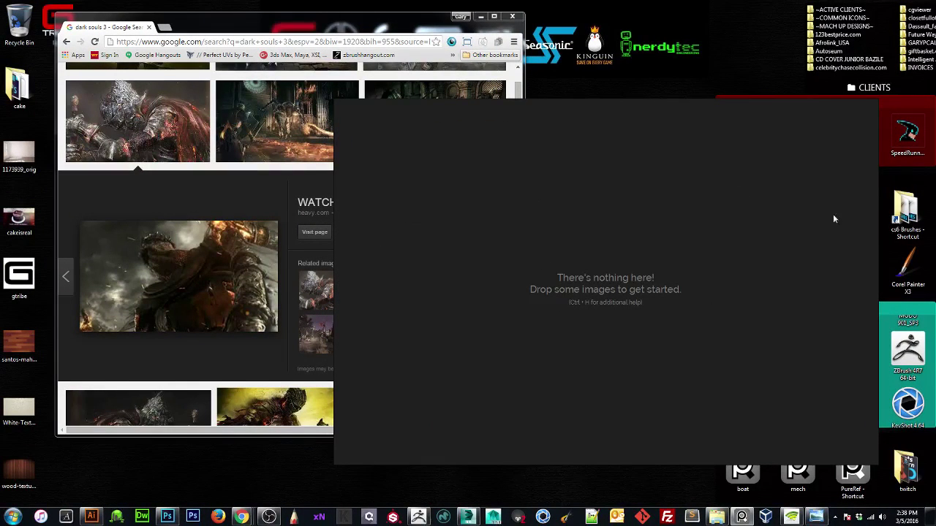
right_click_drag(749, 227, 355, 125)
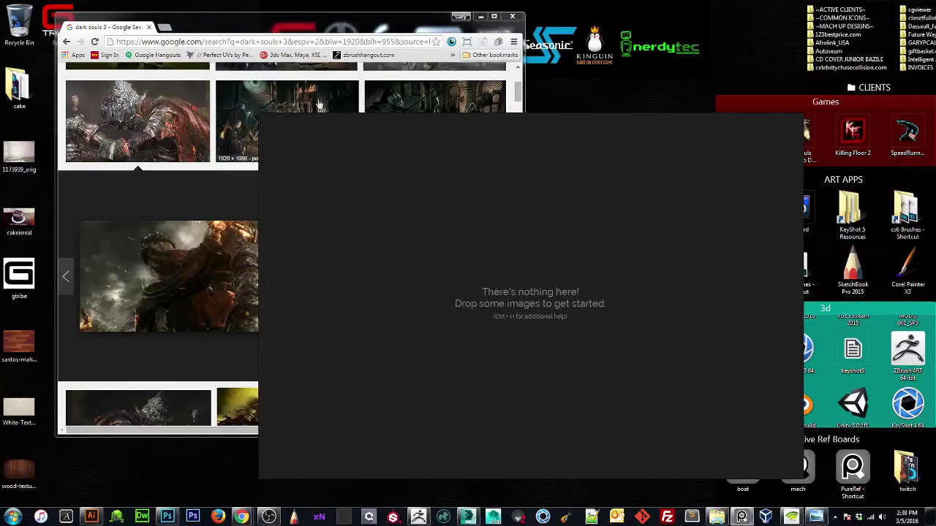
left_click_drag(258, 112, 185, 70)
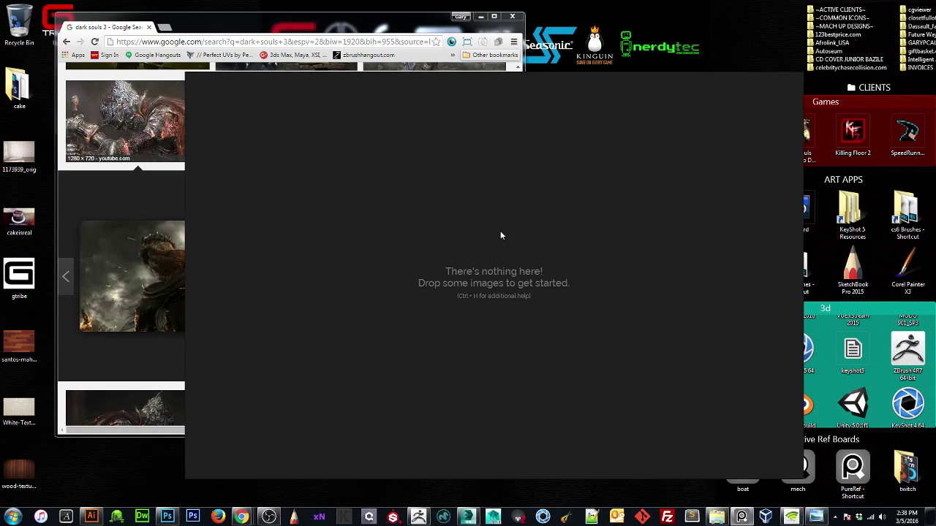
right_click_drag(448, 251, 511, 260)
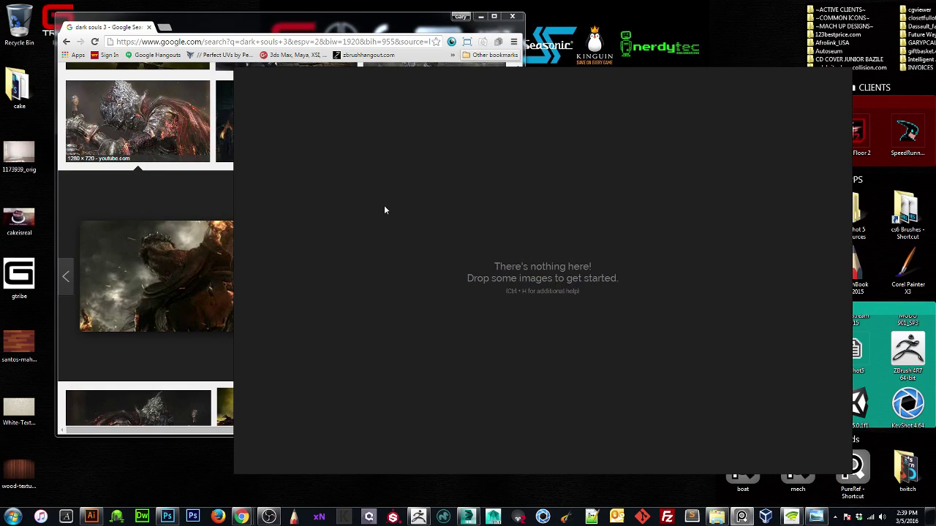
right_click_drag(384, 210, 447, 212)
Add the previewed E3 2015 trailer image of the crowned warrior to the PureRef board and position it there.
left_click_drag(176, 278, 679, 227)
left_click_drag(391, 170, 392, 181)
left_click_drag(486, 222, 448, 190)
scroll(448, 190, "up", 9)
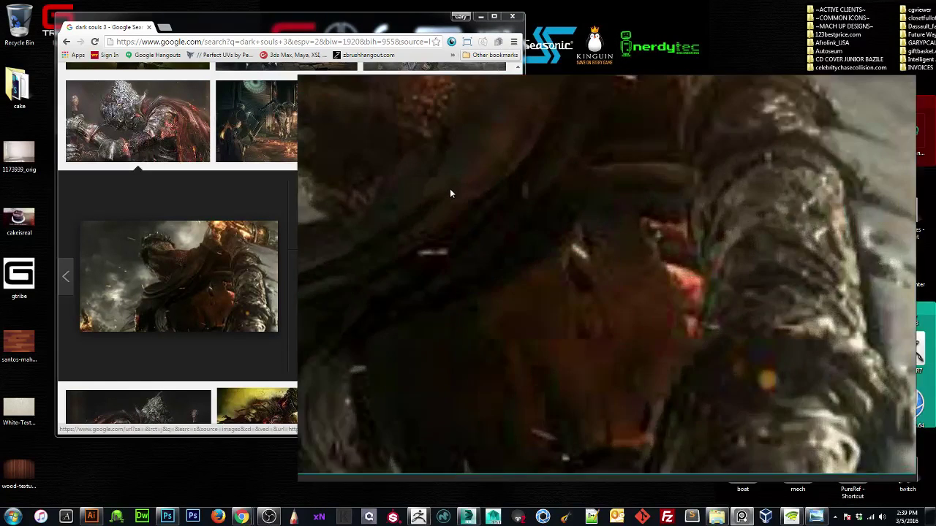
scroll(449, 188, "down", 5)
scroll(436, 178, "down", 2)
scroll(436, 178, "up", 3)
scroll(436, 179, "down", 4)
scroll(436, 179, "up", 3)
right_click_drag(439, 157, 366, 115)
left_click_drag(370, 134, 429, 133)
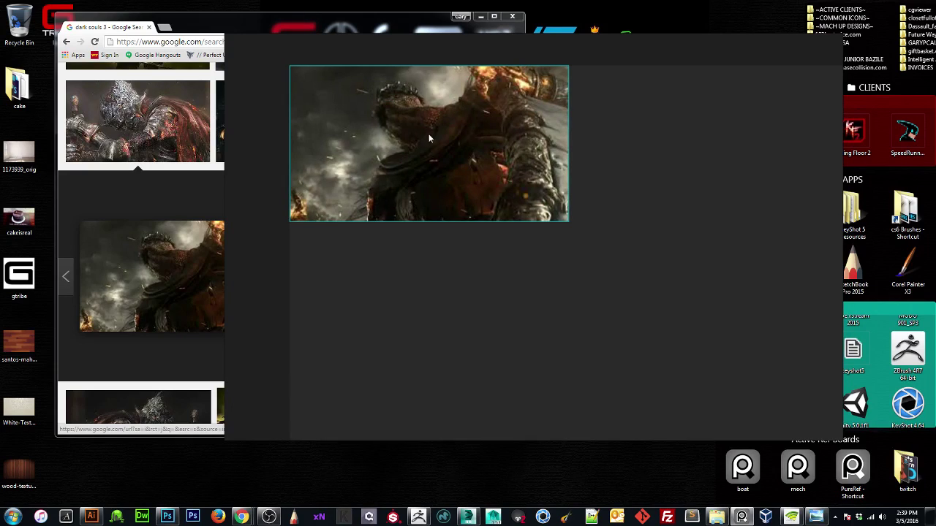
Add the kneeling ash-covered knight image to the PureRef board and arrange the two images side by side.
left_click(130, 125)
left_click(132, 124)
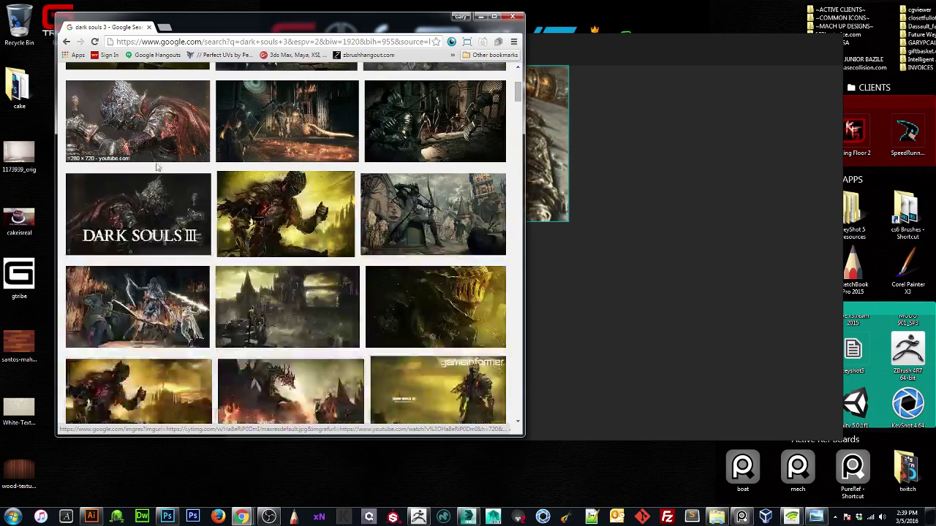
left_click(149, 126)
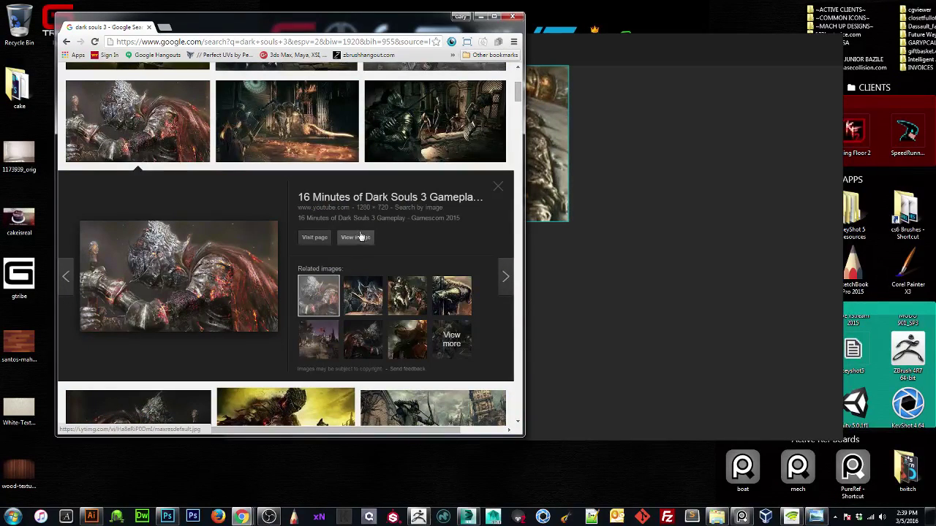
left_click_drag(209, 276, 618, 152)
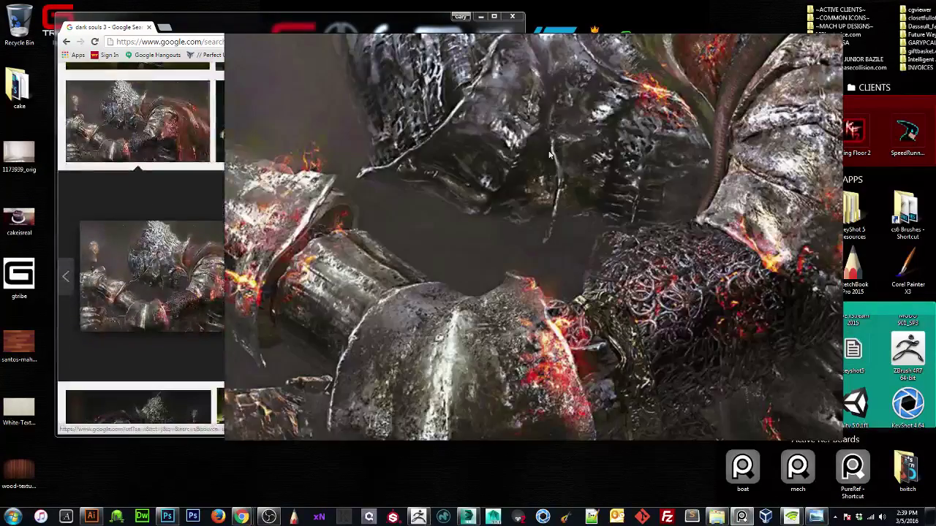
scroll(537, 173, "down", 6)
left_click_drag(546, 163, 808, 140)
left_click_drag(517, 149, 452, 158)
left_click_drag(683, 161, 661, 107)
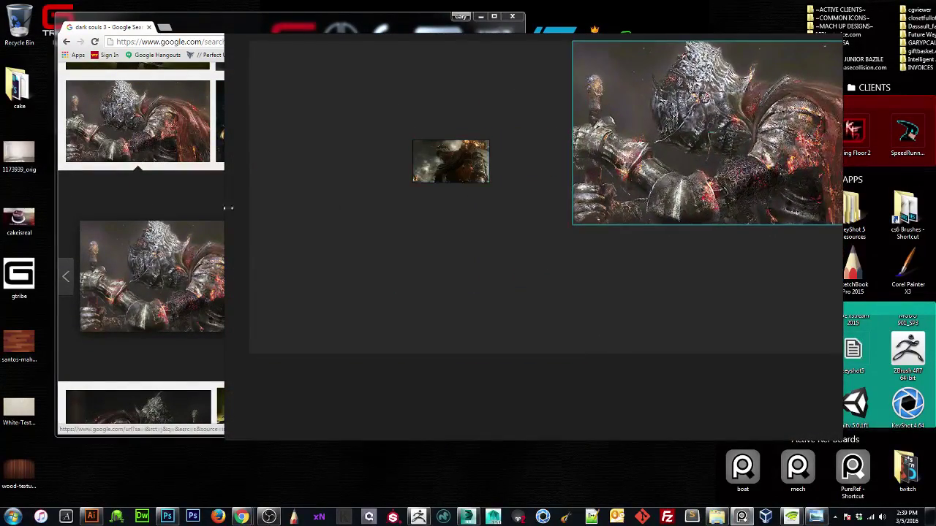
Preview the related Dark Souls 3 Boss Battle Gameplay image and add it to the board below the other images.
left_click(171, 199)
left_click(365, 306)
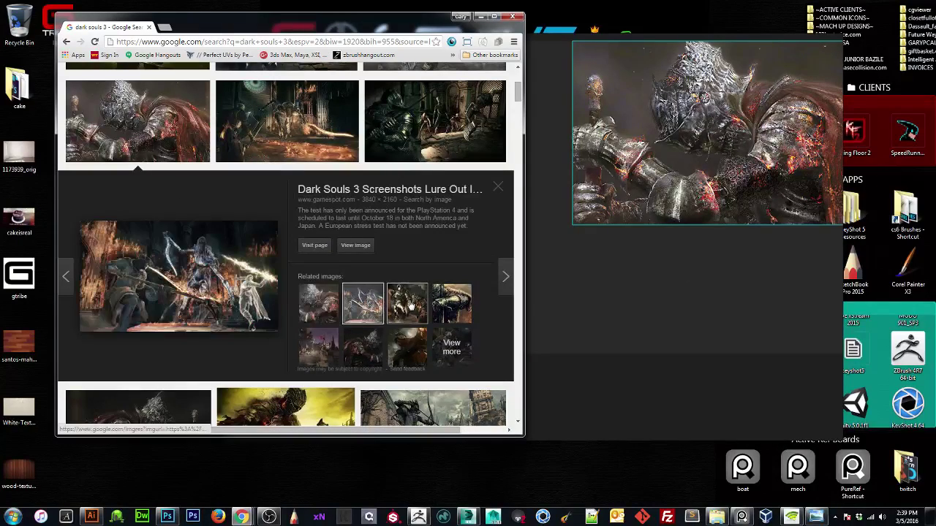
left_click_drag(136, 291, 418, 336)
Add two versions of the golden kneeling knight artwork to the board, keeping the alphacoders one and deleting the first.
left_click(221, 202)
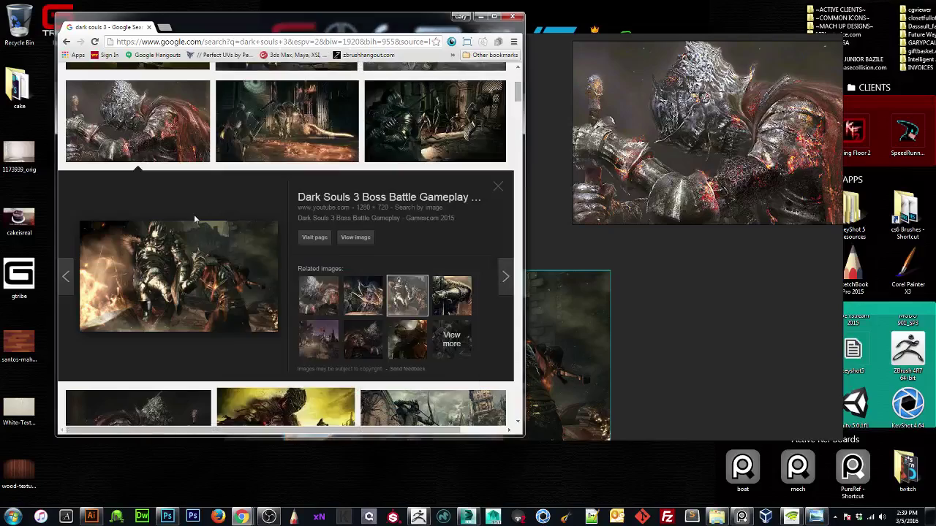
scroll(193, 214, "down", 5)
left_click_drag(304, 187, 700, 338)
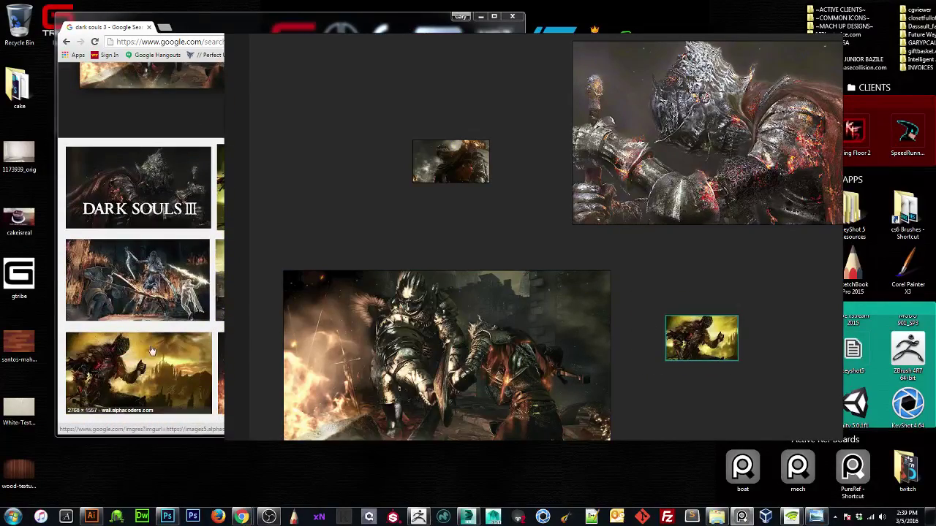
left_click(146, 380)
left_click_drag(164, 274, 701, 285)
left_click(716, 334)
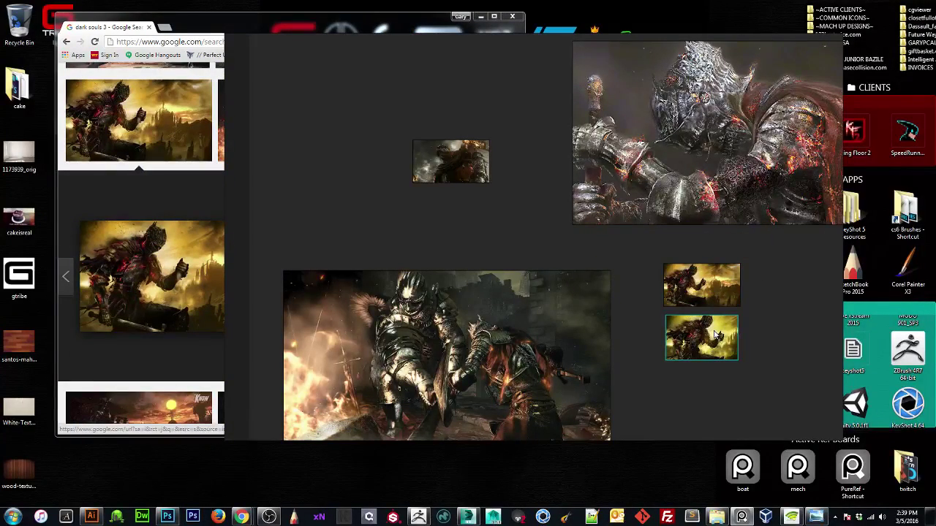
key("Delete")
left_click(149, 268)
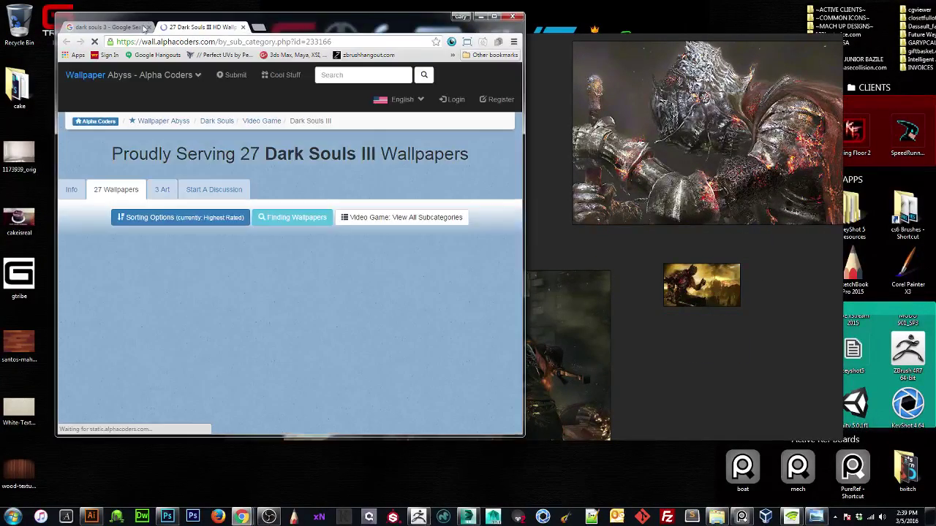
left_click(131, 27)
left_click(243, 27)
Add the cut-out kneeling knight image from darksouls3.com to the PureRef board, beside the existing references.
scroll(387, 183, "down", 3)
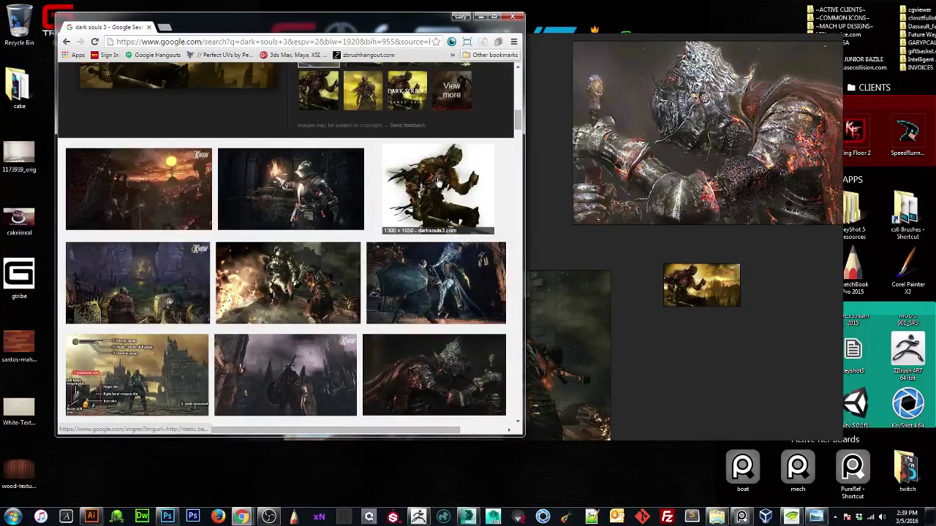
left_click(438, 184)
left_click_drag(178, 283, 375, 153)
scroll(402, 152, "down", 4)
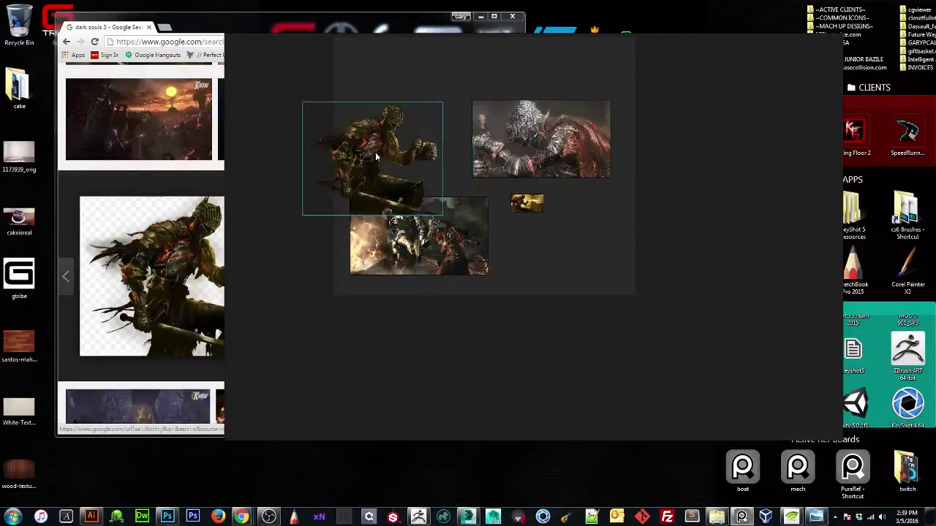
scroll(375, 155, "up", 5)
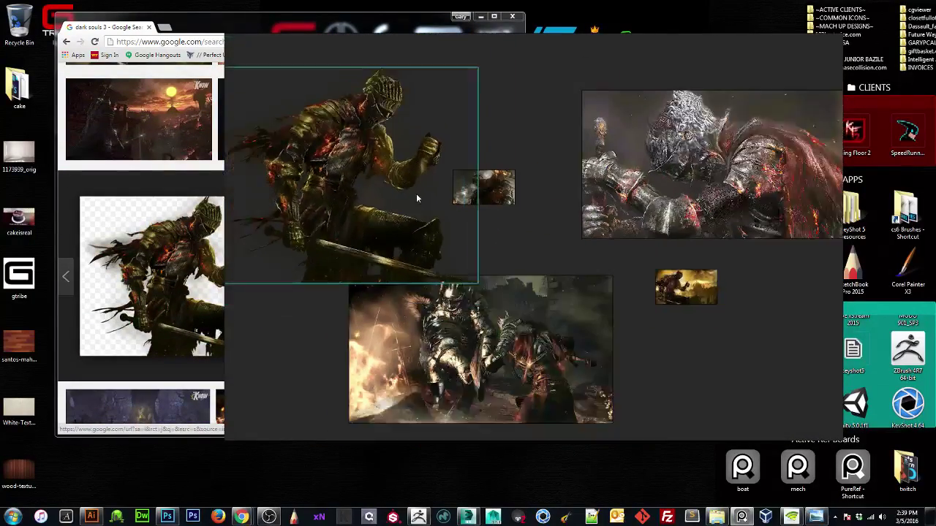
Rearrange the images on the board so the cut-out knight and the small trailer image sit clear of the others.
scroll(416, 198, "down", 1)
left_click_drag(483, 192, 515, 145)
left_click_drag(339, 217, 352, 197)
left_click_drag(656, 191, 674, 185)
left_click_drag(503, 143, 526, 138)
Examine the related images of the cut-out knight in the browser and check the remaining "dark souls 3" results.
left_click(174, 191)
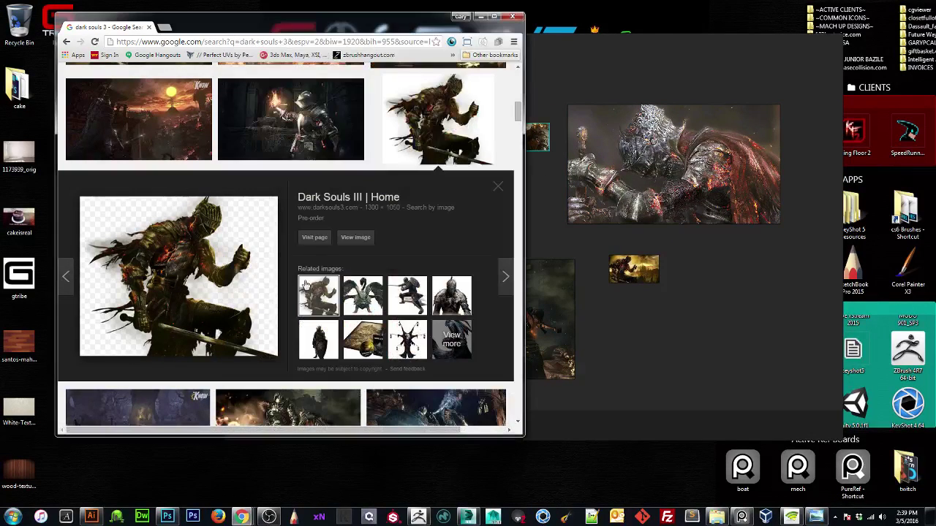
left_click(361, 290)
left_click(415, 292)
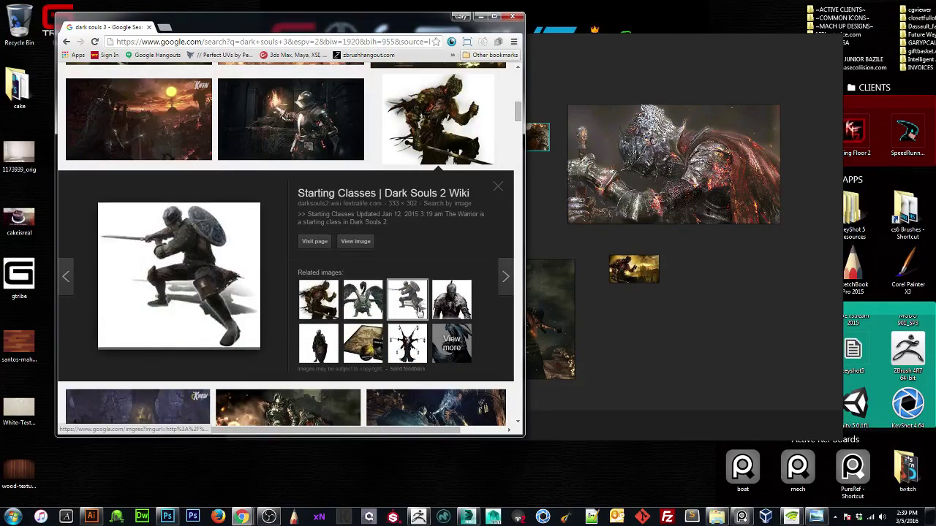
left_click(413, 333)
scroll(293, 247, "down", 3)
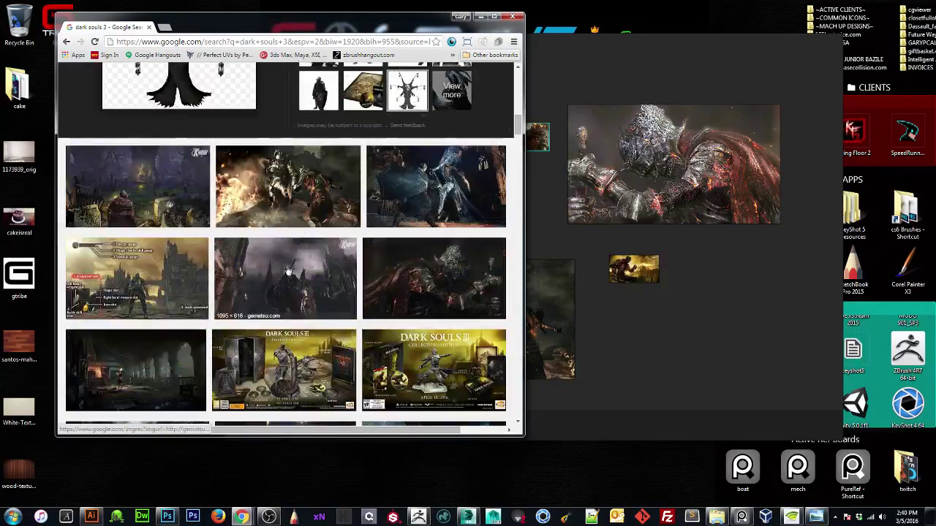
scroll(294, 247, "up", 10)
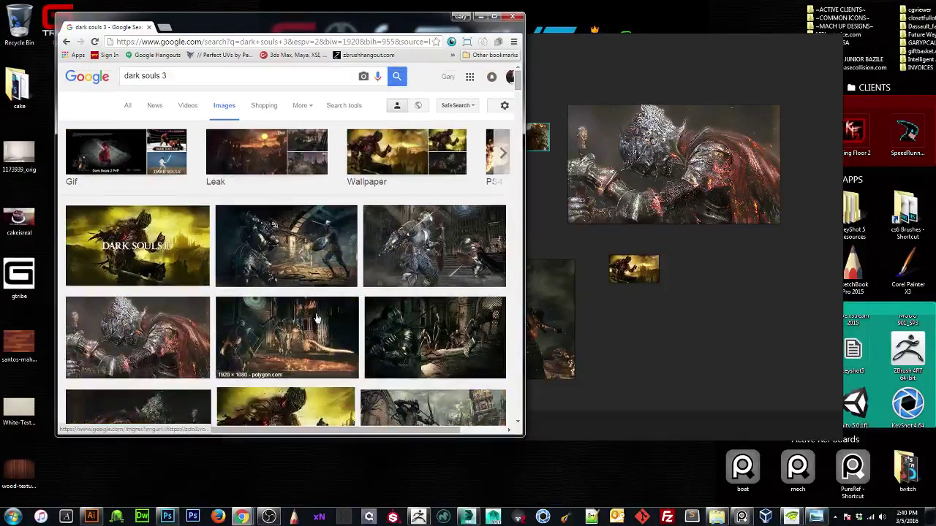
Open the full-size pcgamer image of the armored knight facing undead and add it to the PureRef board, beneath the small golden knight.
left_click(393, 327)
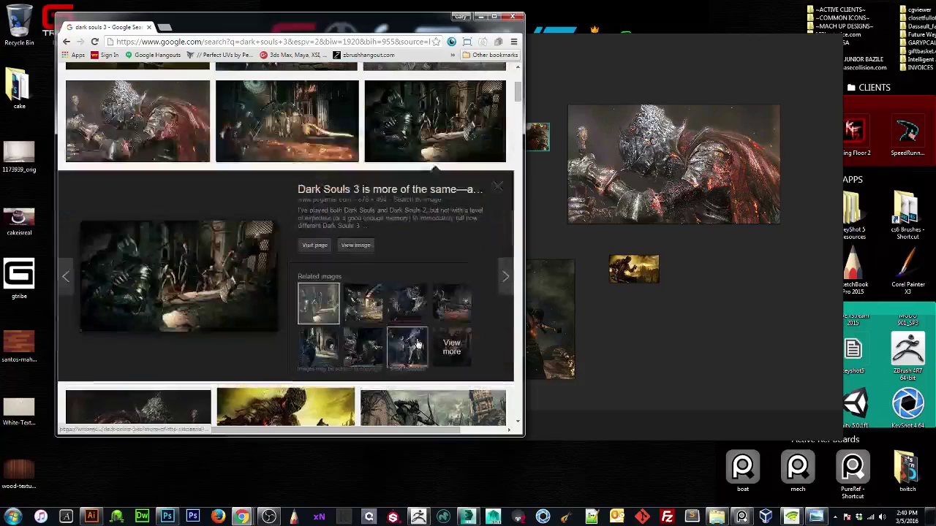
left_click(353, 247)
left_click_drag(395, 234, 636, 292)
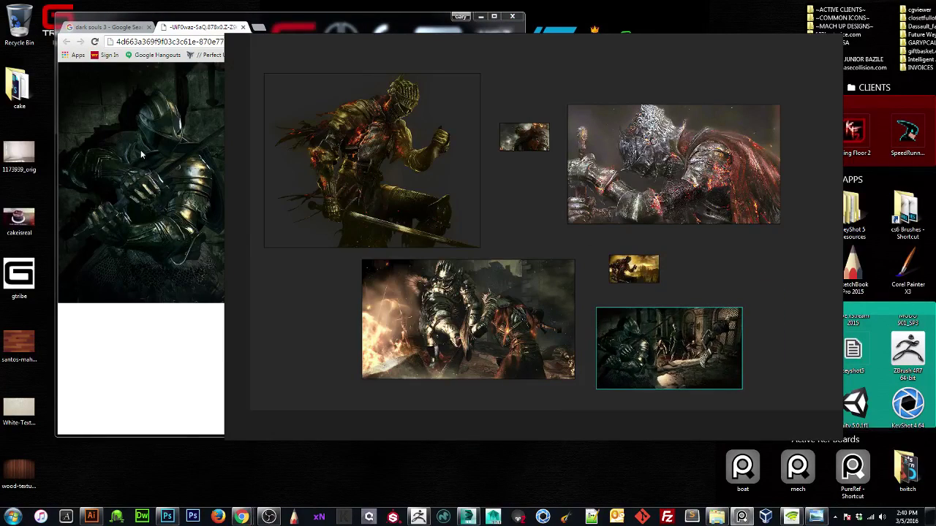
left_click(139, 311)
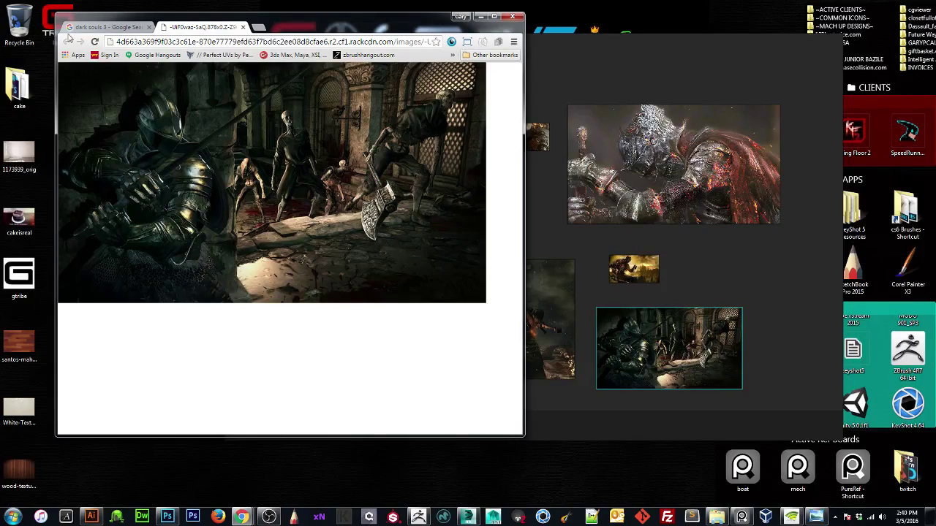
Return to the Google image results and search for "dark souls 3 armor".
left_click(106, 28)
scroll(269, 371, "down", 3)
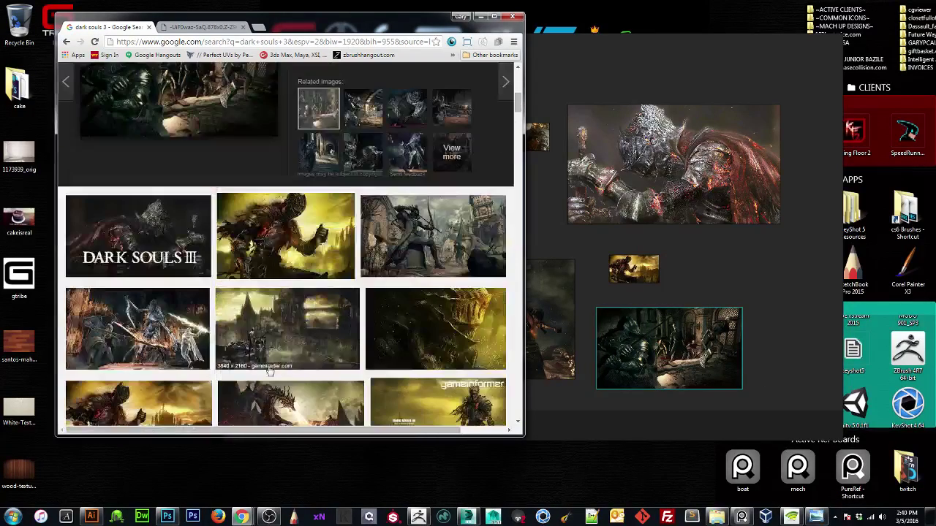
scroll(269, 371, "up", 10)
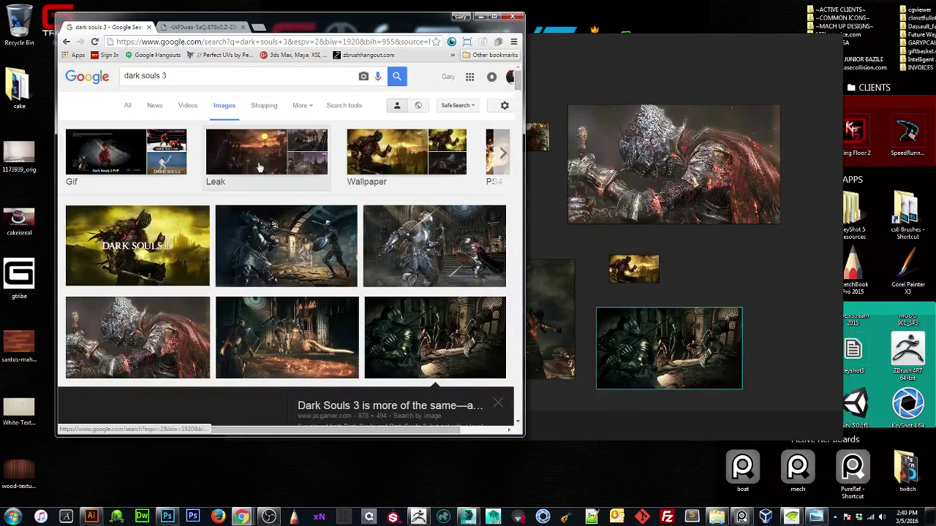
left_click(186, 73)
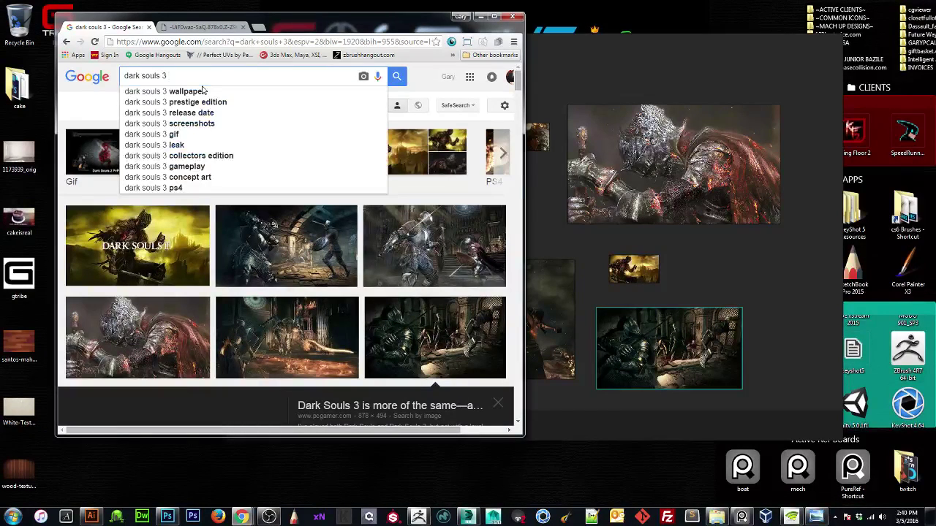
type("armor")
key("Return")
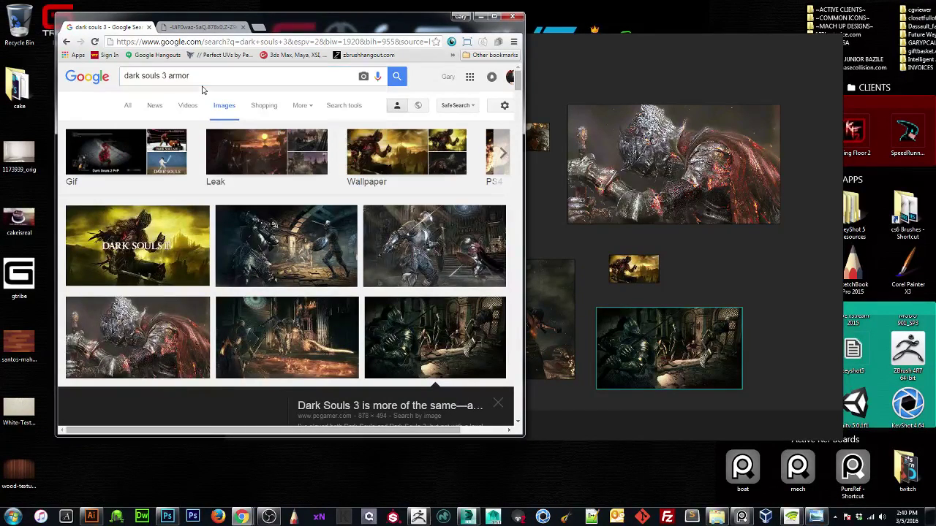
Add the wccftech 4K screenshot of the knight holding a flame to the board, below the other references.
scroll(227, 229, "down", 3)
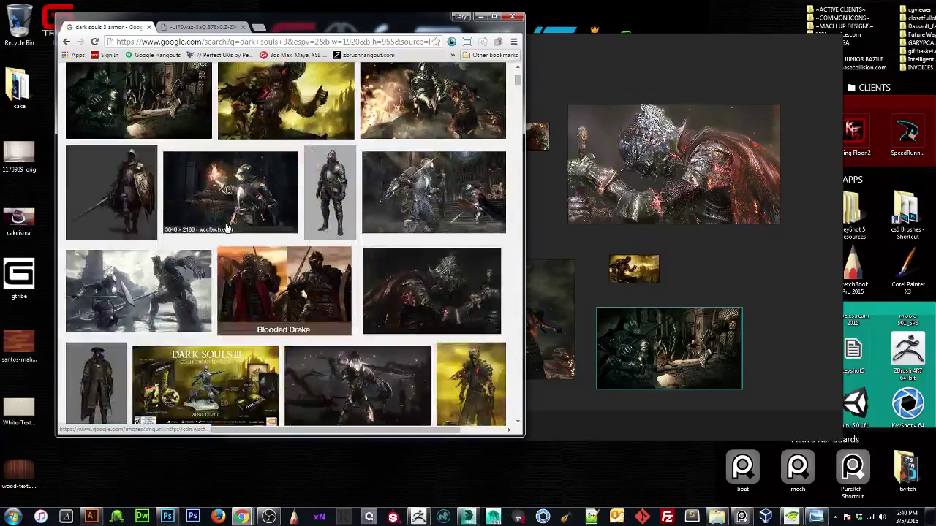
left_click(196, 194)
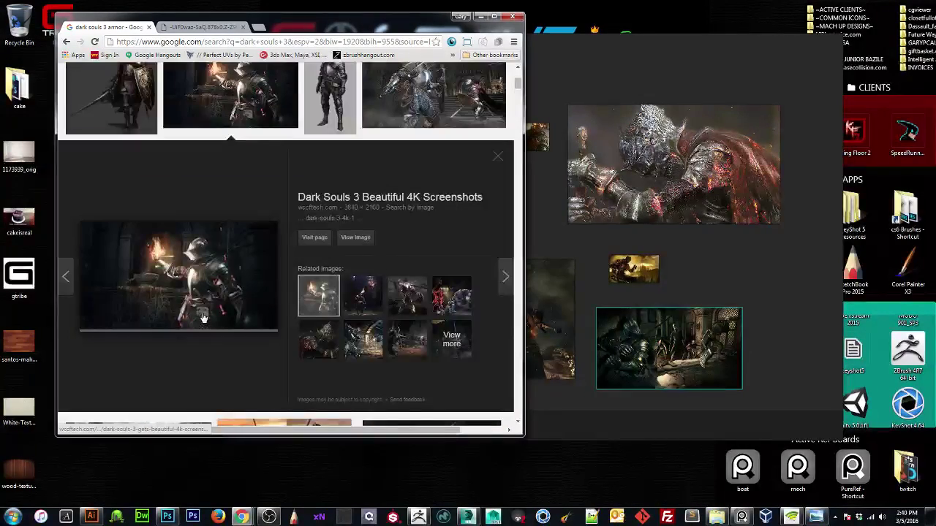
left_click_drag(167, 292, 618, 150)
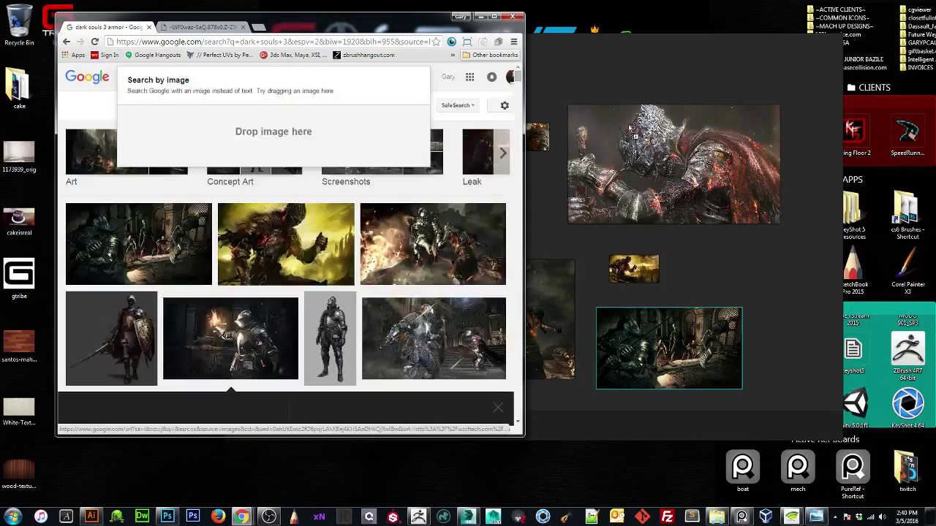
left_click_drag(781, 296, 760, 285)
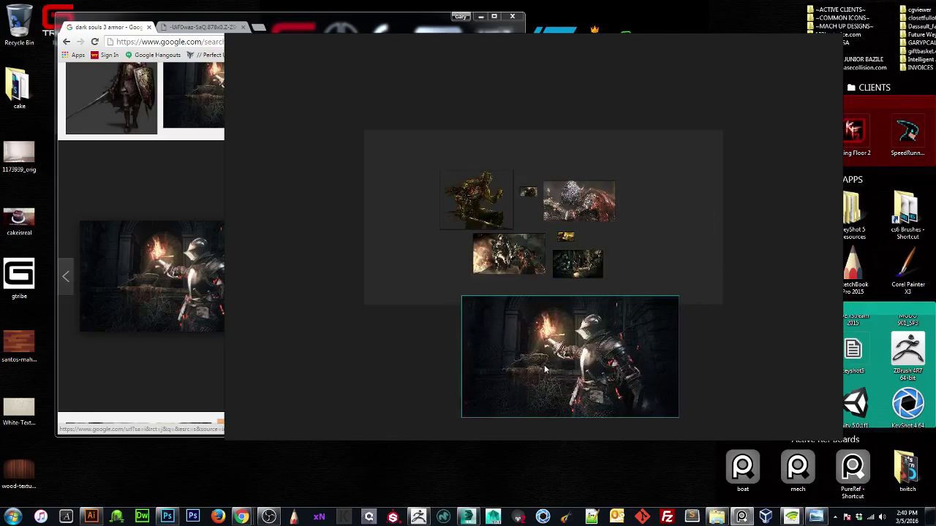
Look through the screenshot's related images and add the gameplay trailer shot of the torch-bearing knight to the board.
left_click(111, 241)
left_click(351, 293)
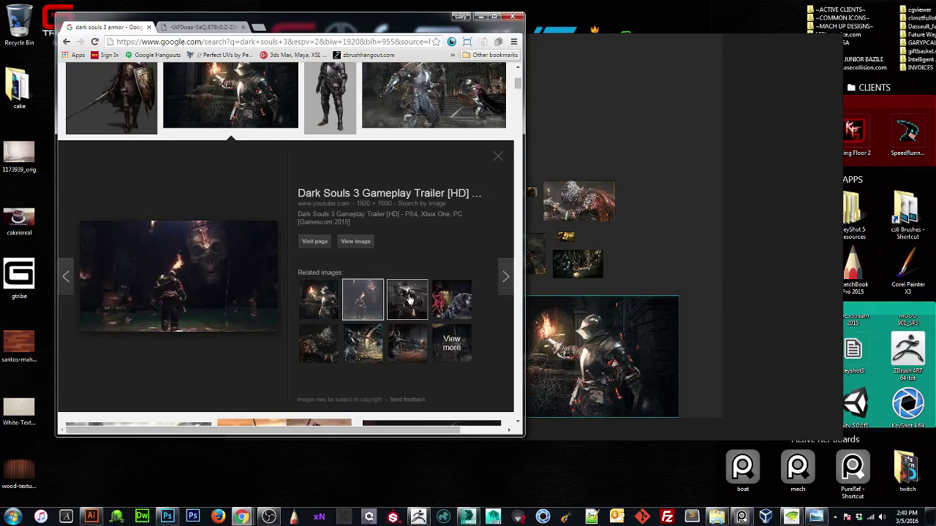
left_click(407, 299)
left_click(362, 299)
scroll(194, 285, "up", 2)
scroll(194, 285, "down", 2)
left_click_drag(194, 285, 608, 139)
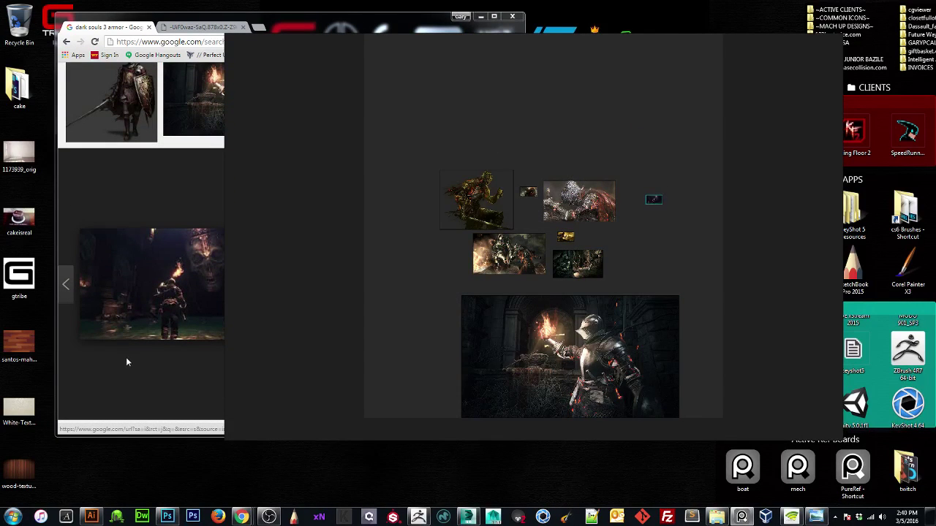
Open the full set of related images and add the gamerant image of the red phantom and armored knight to the board.
left_click(125, 362)
left_click(407, 308)
left_click(423, 342)
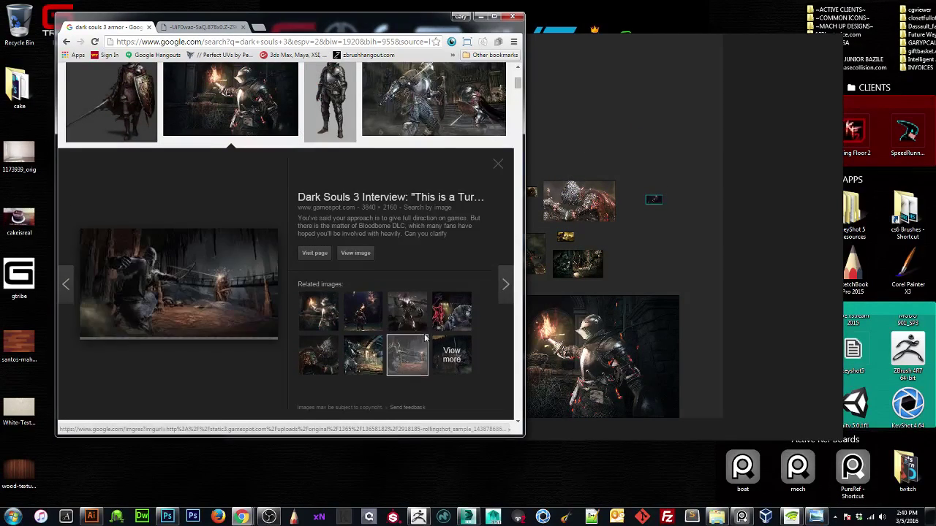
left_click(451, 321)
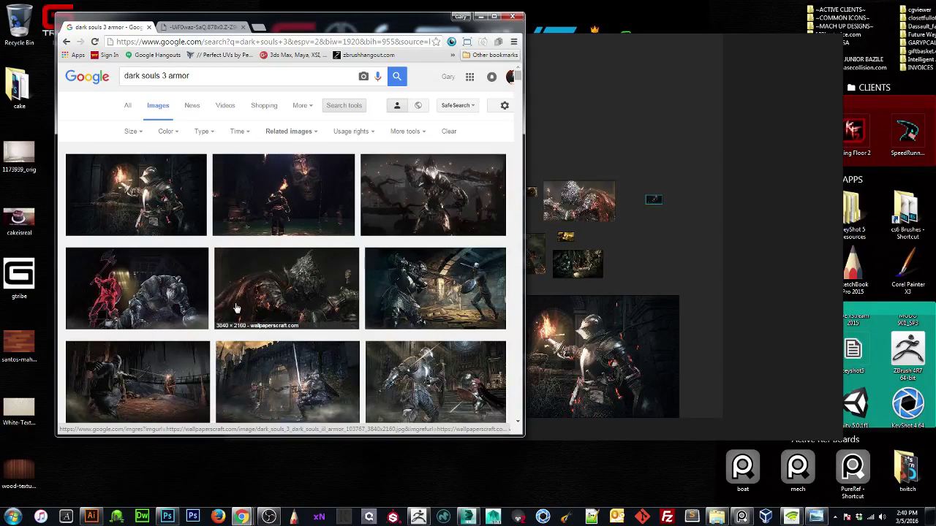
scroll(237, 303, "down", 2)
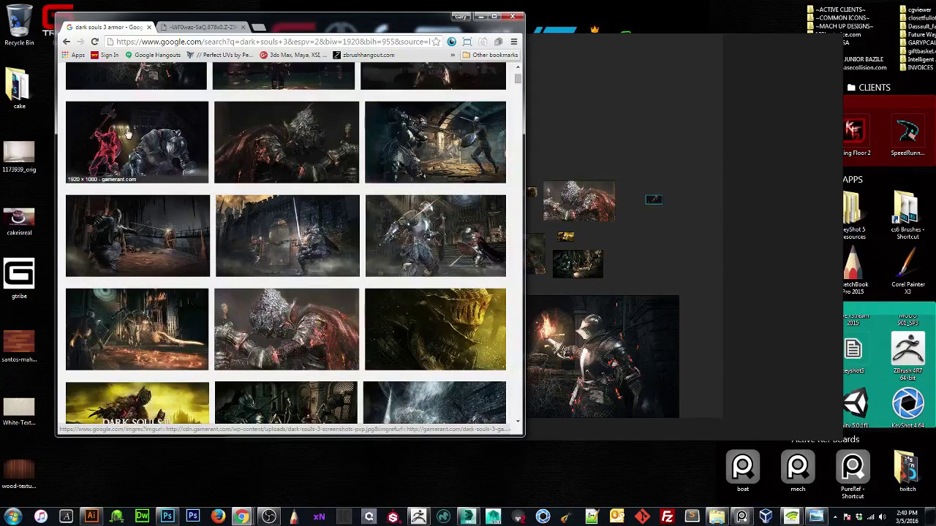
left_click_drag(136, 141, 663, 241)
Select all images on the PureRef board and normalize them by height.
scroll(646, 239, "up", 2)
scroll(646, 240, "down", 3)
left_click_drag(462, 145, 750, 431)
left_click_drag(583, 323, 583, 289)
right_click(583, 290)
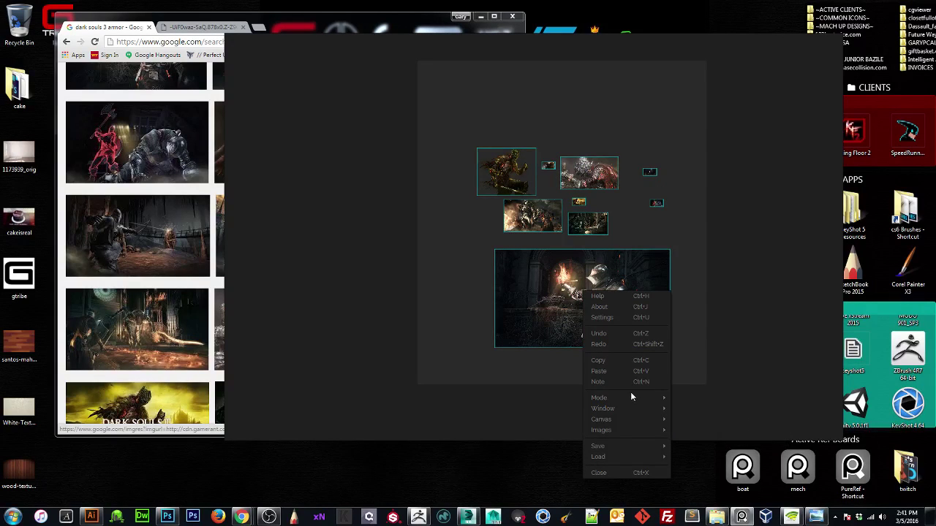
mouse_move(630, 398)
mouse_move(612, 430)
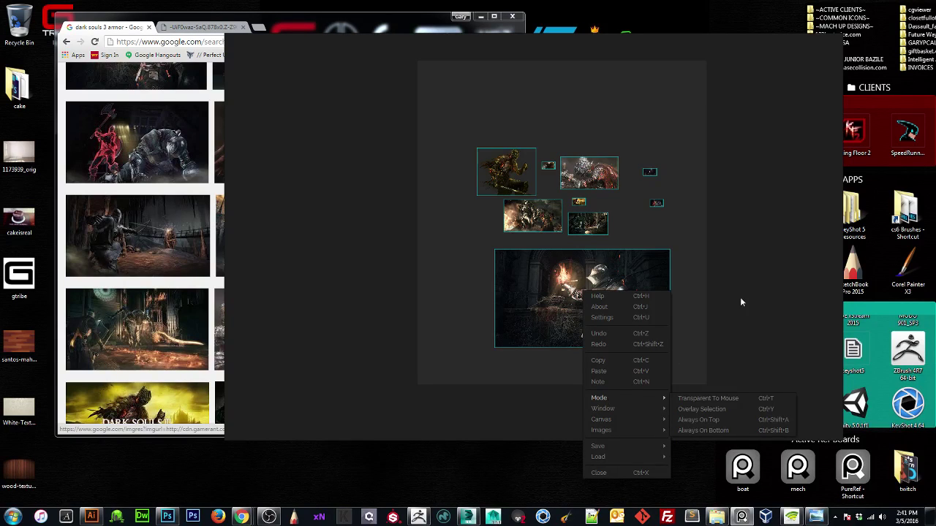
right_click(709, 262)
left_click_drag(420, 123, 747, 403)
right_click(708, 276)
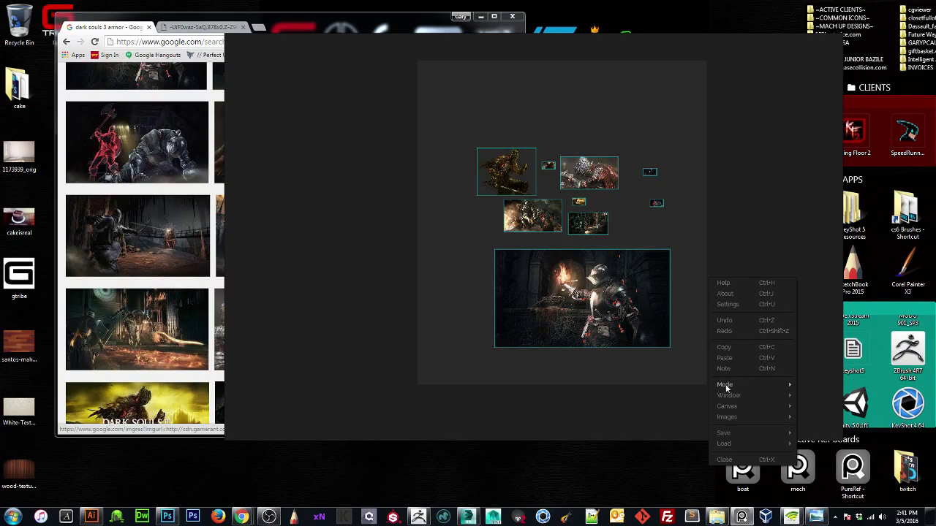
mouse_move(725, 388)
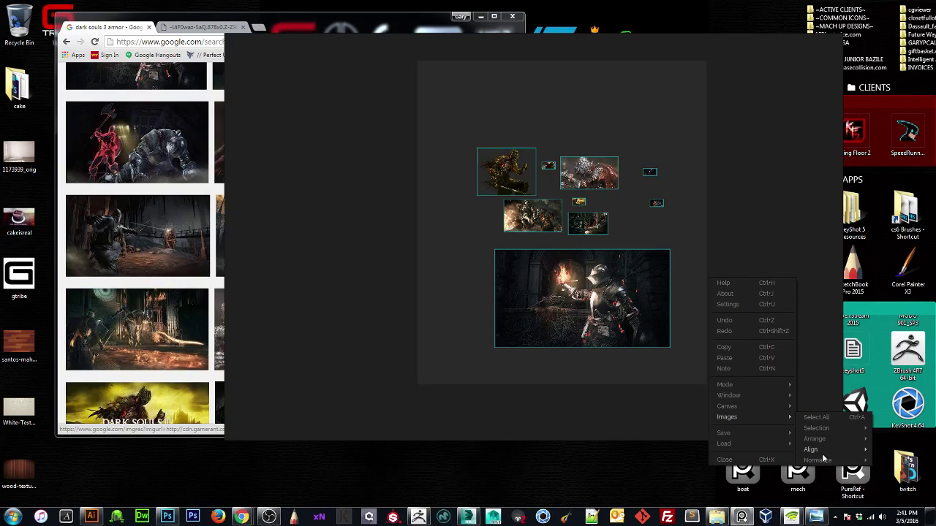
mouse_move(824, 461)
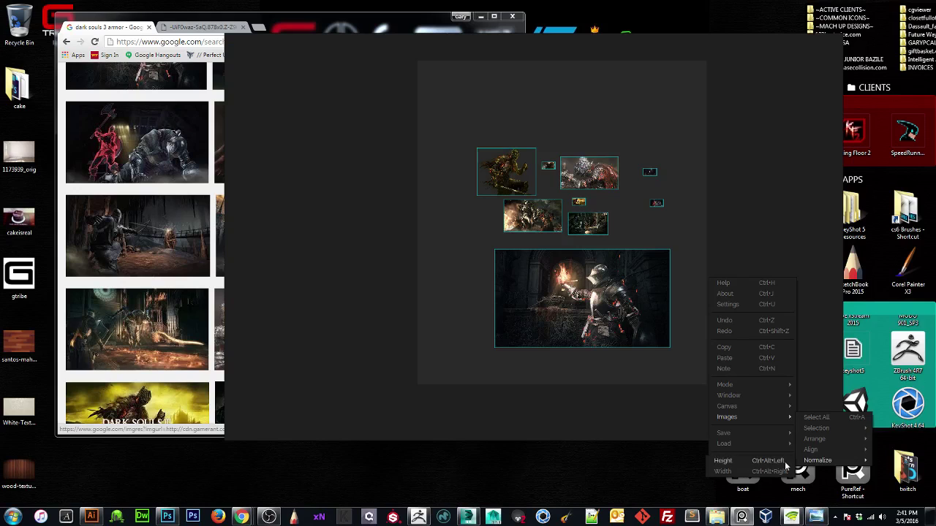
left_click(722, 461)
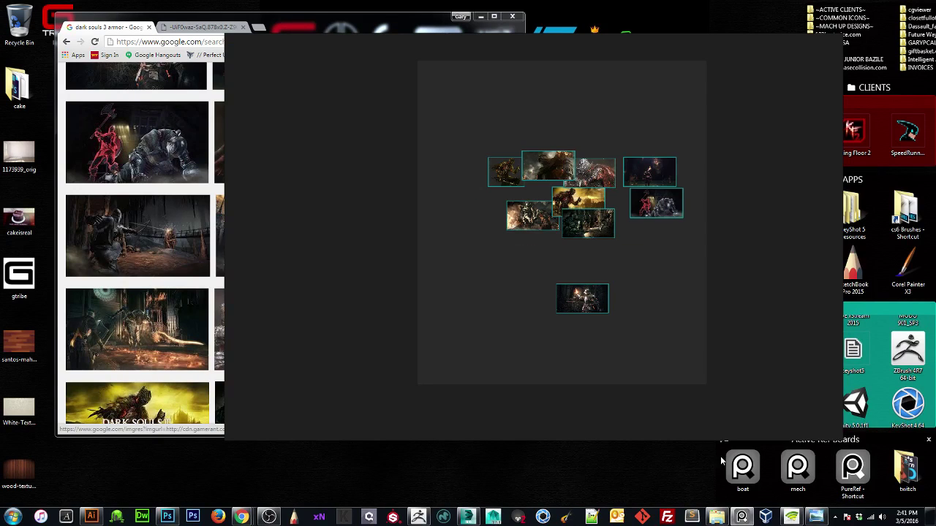
Move the overlapping trailer image clear of its neighbours, to the far left of the cut-out golden knight.
left_click(522, 286)
scroll(521, 205, "up", 2)
left_click_drag(543, 142, 399, 168)
Select all the images and optimize the canvas around them.
left_click_drag(437, 108, 762, 421)
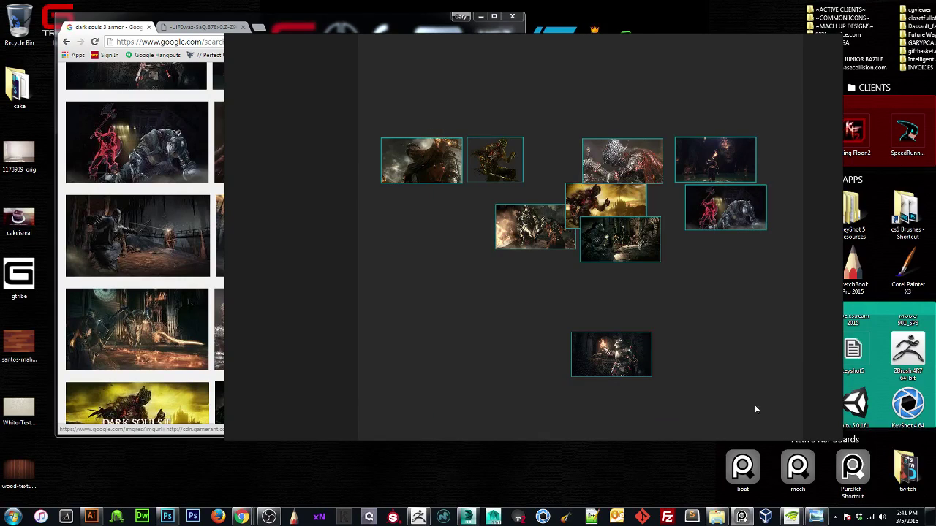
right_click(627, 366)
mouse_move(680, 288)
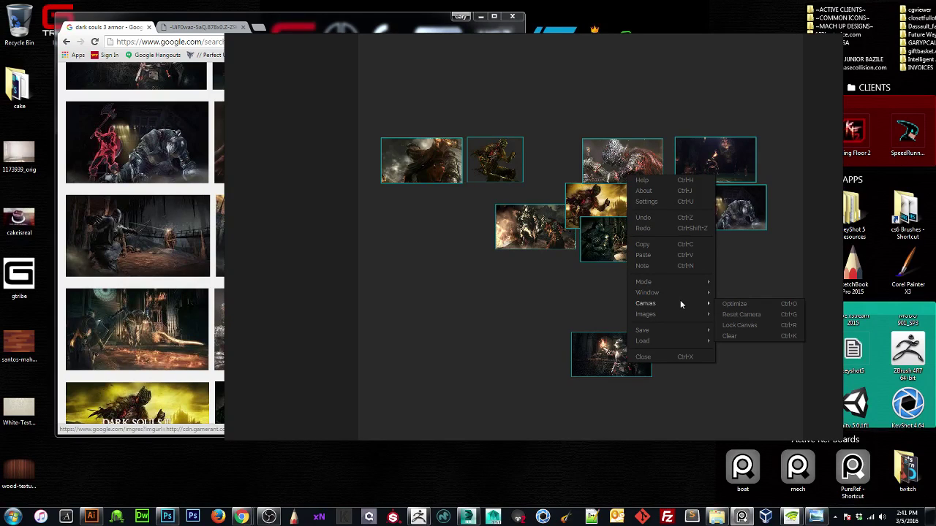
left_click(730, 305)
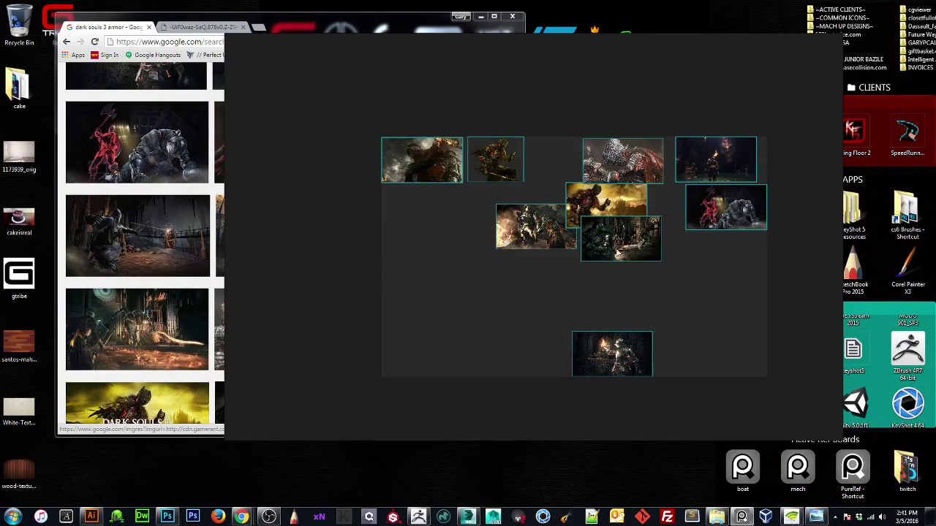
Arrange the selected images into a compact grid using the Optimal arrangement.
right_click(619, 248)
mouse_move(661, 373)
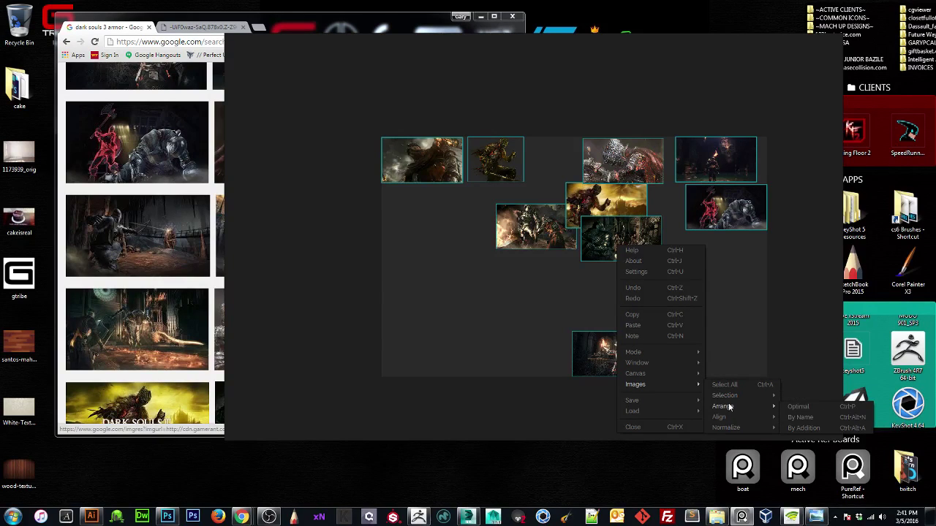
left_click(801, 413)
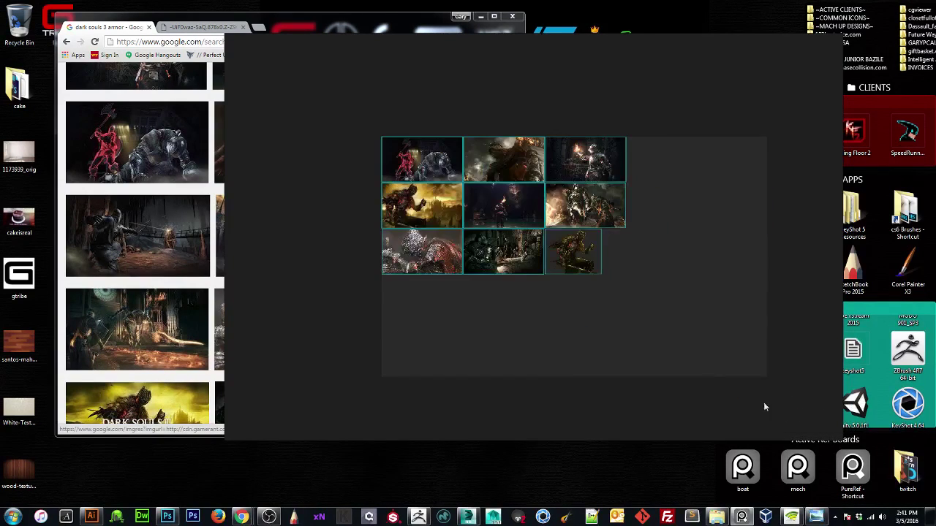
Reselect all the images and review the available Arrange options: Optimal, By Name and By Addition.
left_click(577, 330)
right_click(565, 309)
left_click_drag(290, 312, 643, 220)
right_click(599, 157)
mouse_move(627, 285)
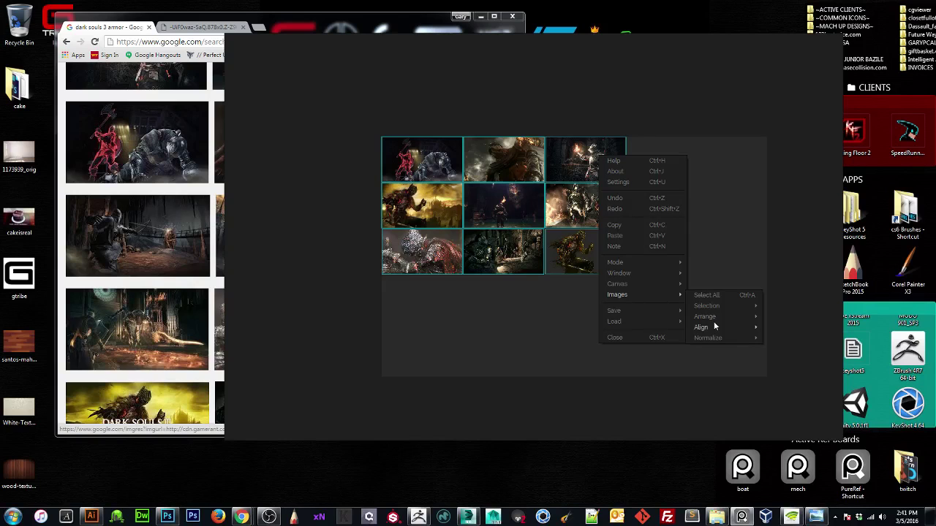
mouse_move(719, 315)
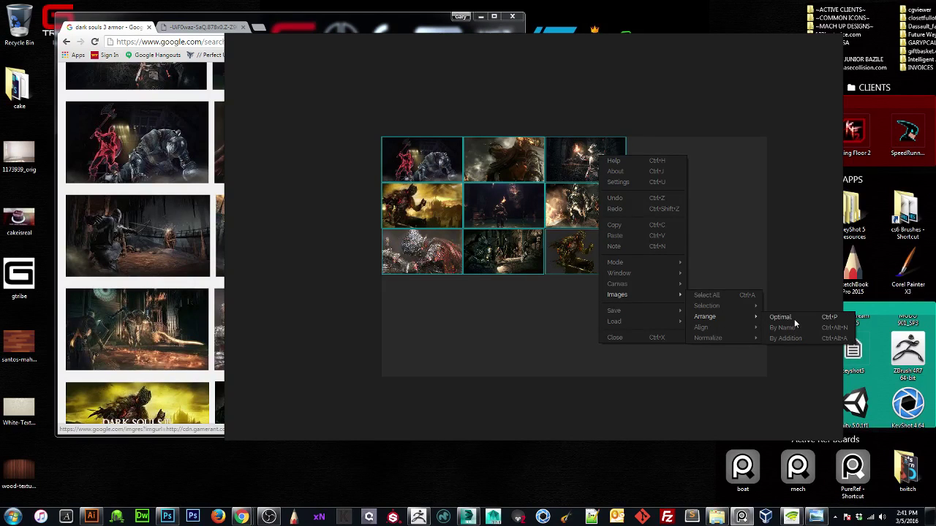
left_click(411, 340)
Examine the arranged grid and the armor details of the knight facing the undead up close.
scroll(466, 286, "up", 5)
scroll(467, 286, "down", 2)
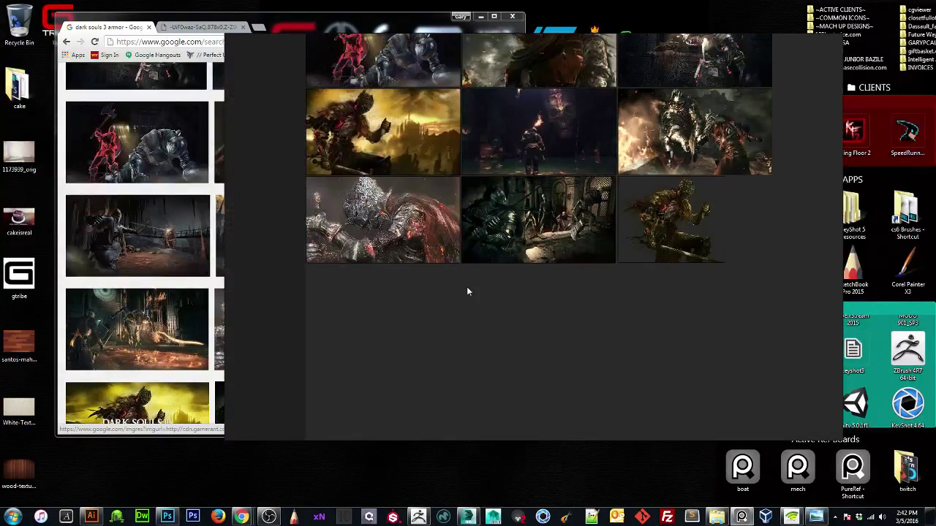
scroll(466, 267, "up", 1)
middle_click_drag(467, 167, 462, 299)
scroll(463, 299, "up", 6)
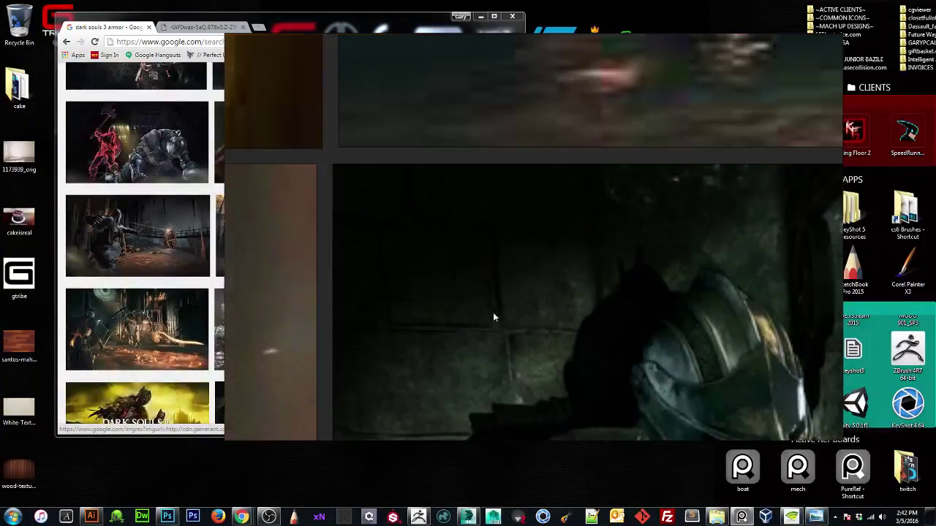
middle_click_drag(571, 345, 344, 81)
scroll(487, 163, "down", 2)
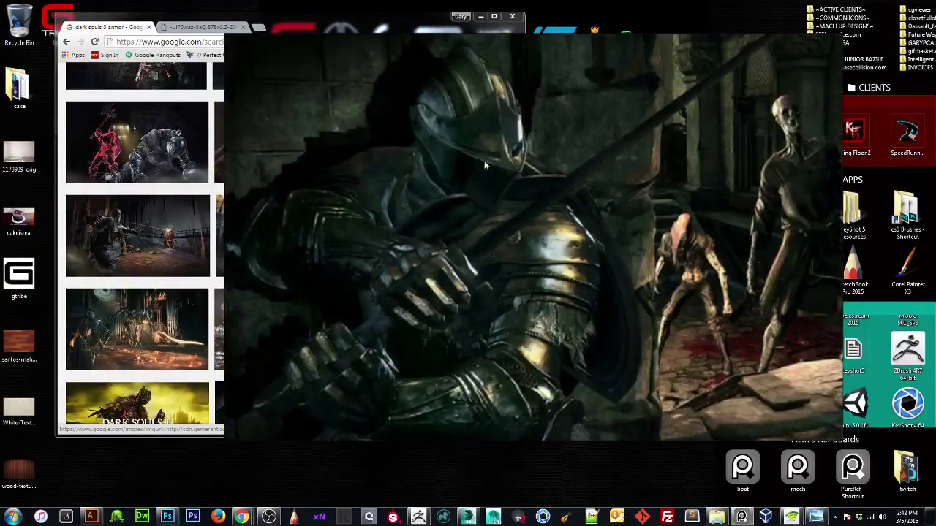
scroll(601, 229, "down", 6)
Examine the cut-out golden knight's helmet and armor up close, then select the image of the knights fighting beside the fire.
middle_click_drag(601, 229, 421, 245)
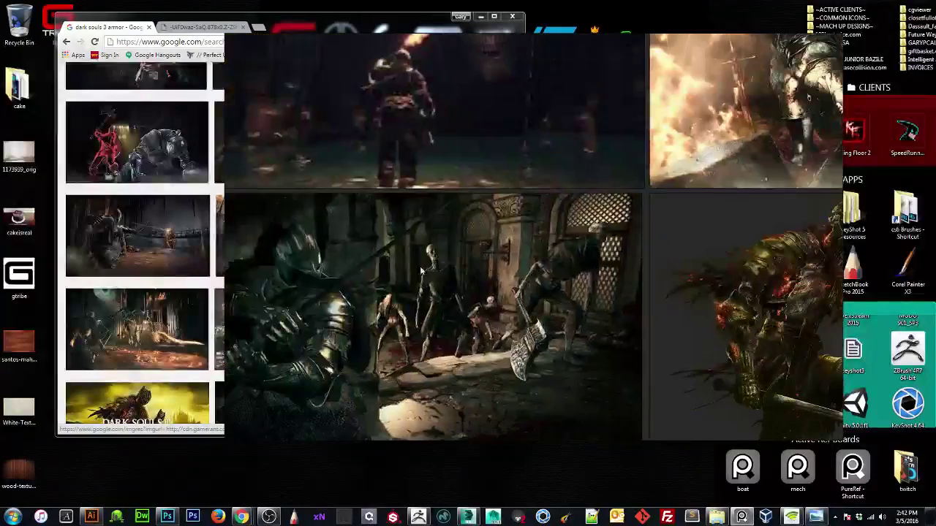
middle_click_drag(826, 228, 603, 235)
scroll(648, 234, "up", 6)
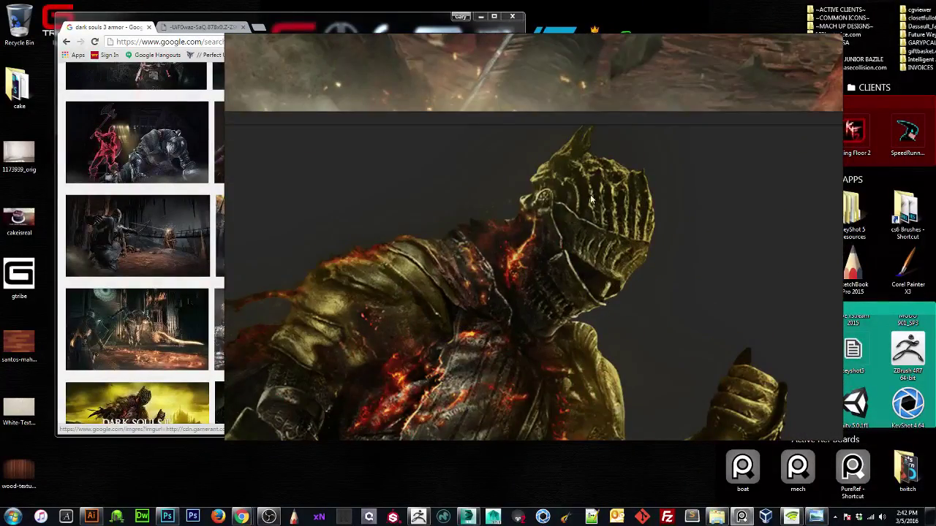
scroll(593, 202, "down", 3)
middle_click_drag(591, 165, 573, 398)
scroll(538, 252, "down", 5)
left_click(492, 222)
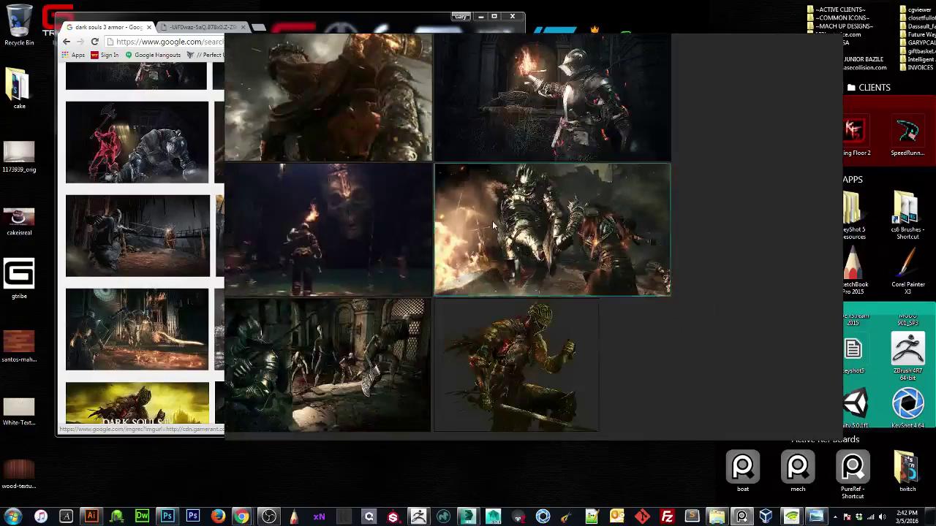
Examine the arranged armor images one after another, focusing on the fireside knights, the torch-bearing knight and the golden-sky knight.
double_click(492, 221)
double_click(492, 220)
left_click(314, 88)
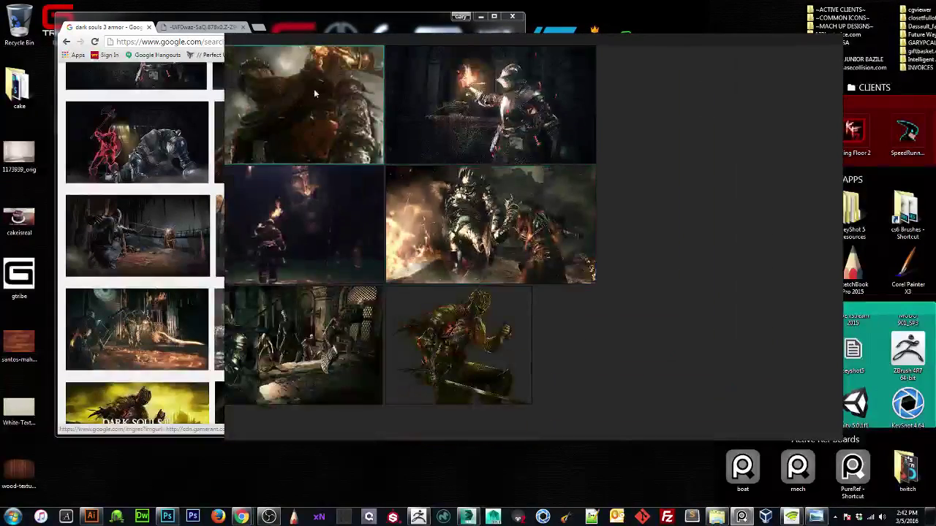
double_click(314, 88)
double_click(468, 238)
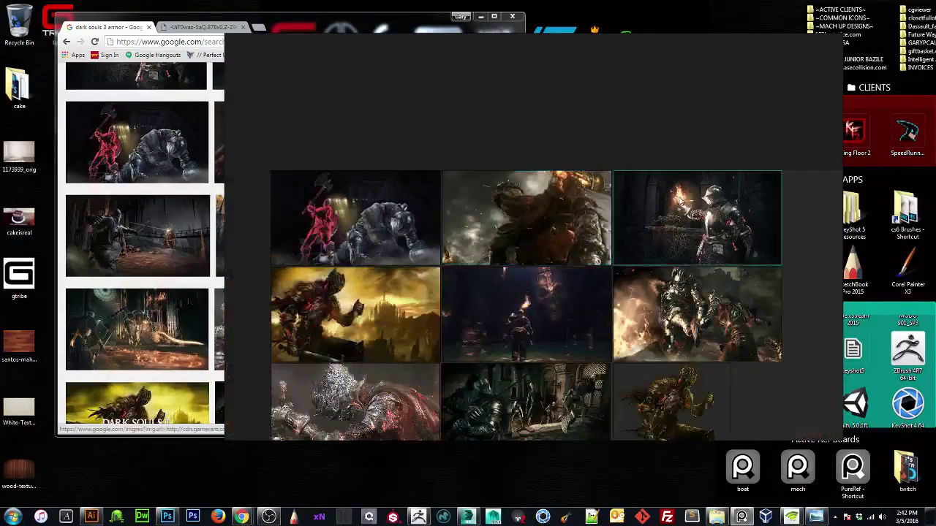
double_click(632, 244)
double_click(467, 273)
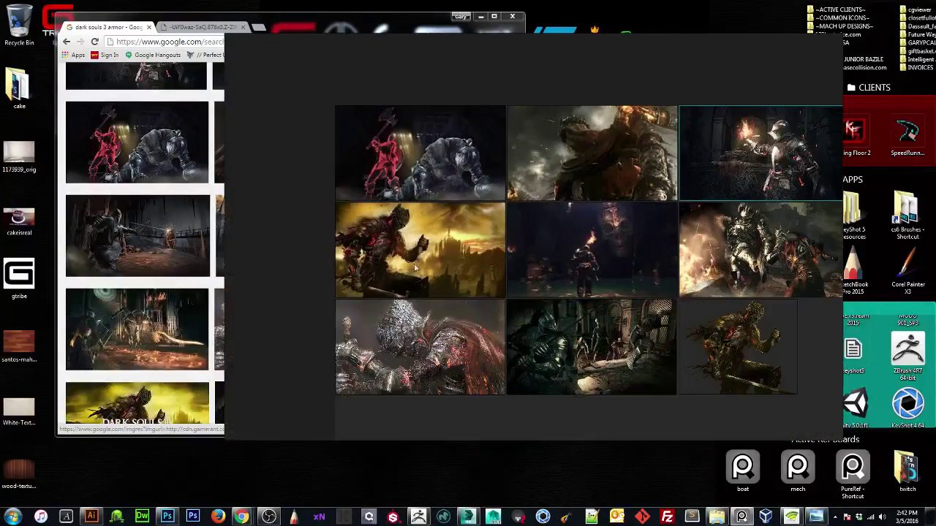
double_click(410, 268)
double_click(470, 257)
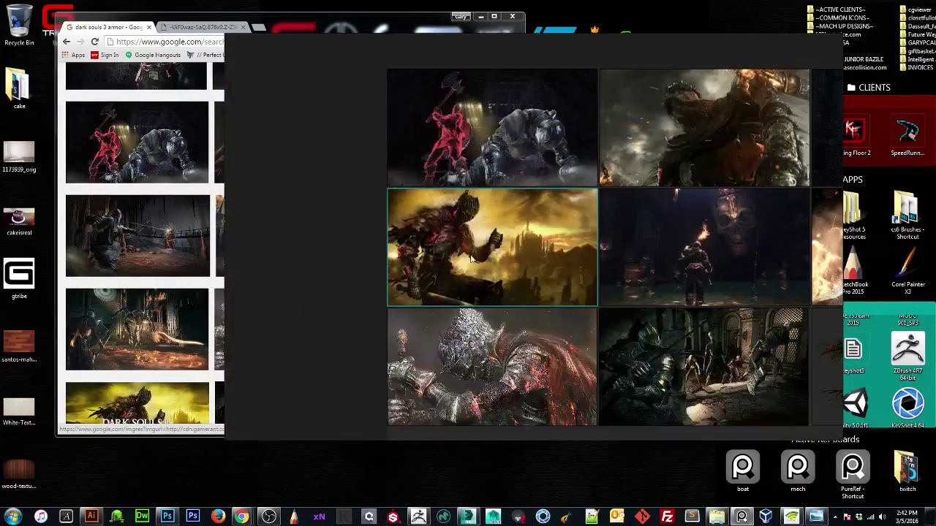
middle_click_drag(496, 295, 442, 236)
middle_click_drag(548, 205, 482, 233)
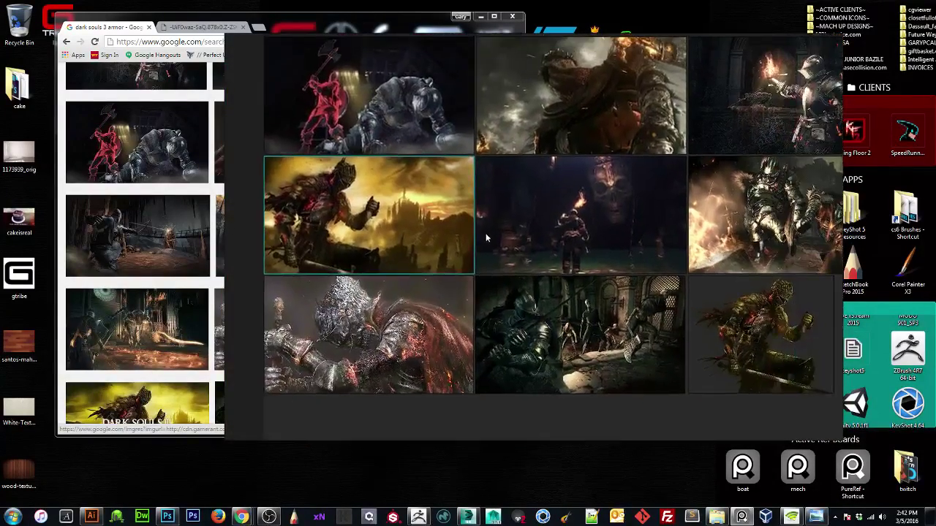
Open the "Dark Souls III - Darkness Has Spread" image in the Google results and add it to the reference board.
scroll(471, 247, "down", 4)
left_click(165, 96)
scroll(285, 259, "down", 6)
scroll(278, 296, "up", 2)
left_click(438, 191)
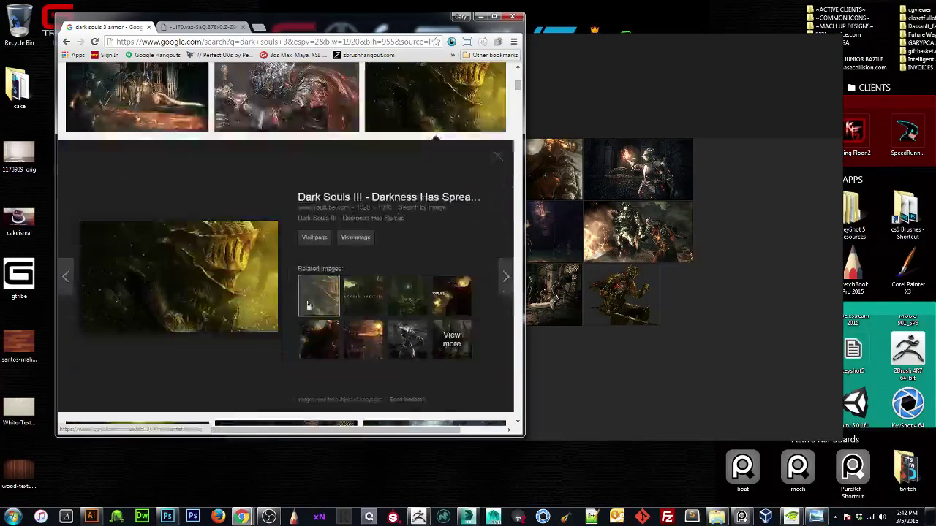
left_click_drag(207, 289, 720, 327)
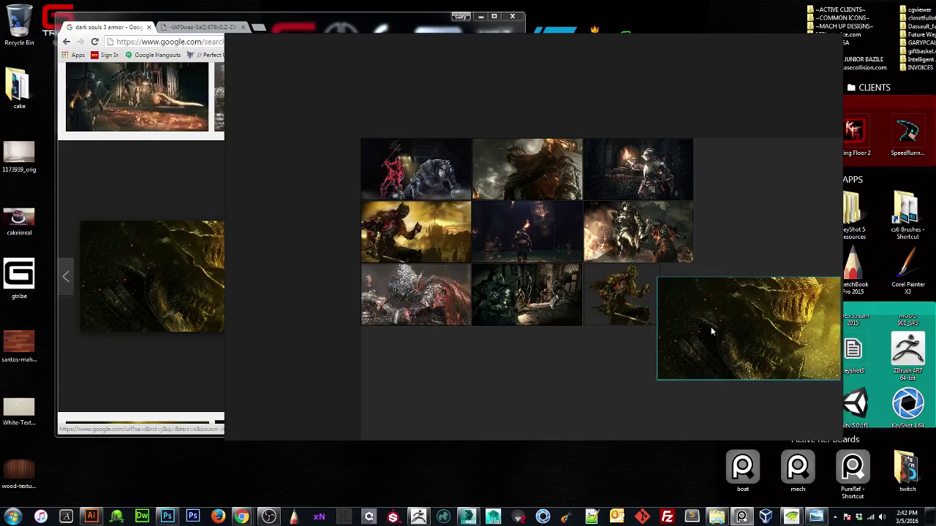
Select all the images on the board and normalize them by height.
left_click_drag(427, 370, 754, 246)
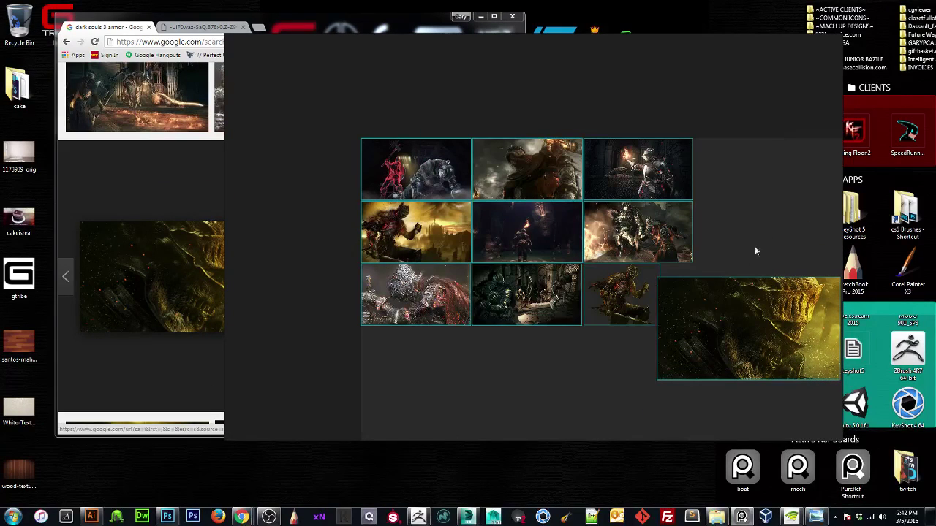
right_click(696, 364)
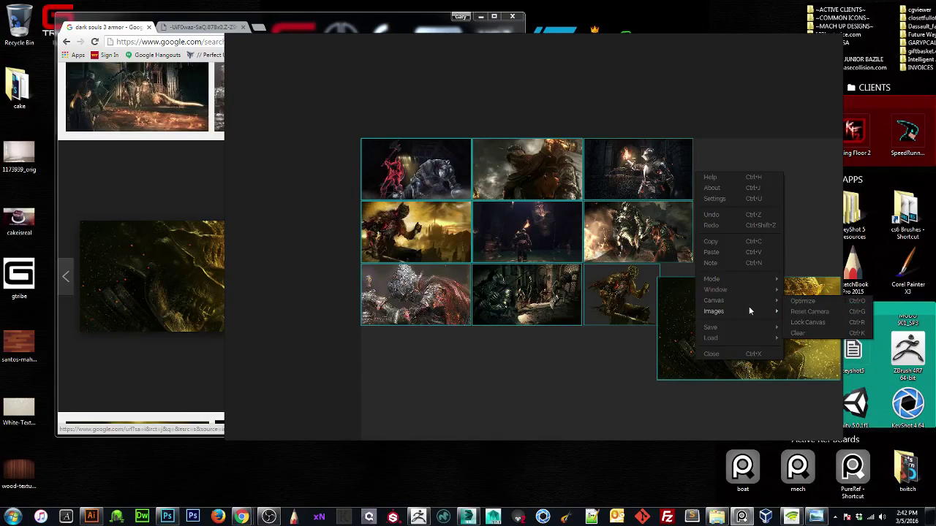
mouse_move(749, 310)
mouse_move(820, 355)
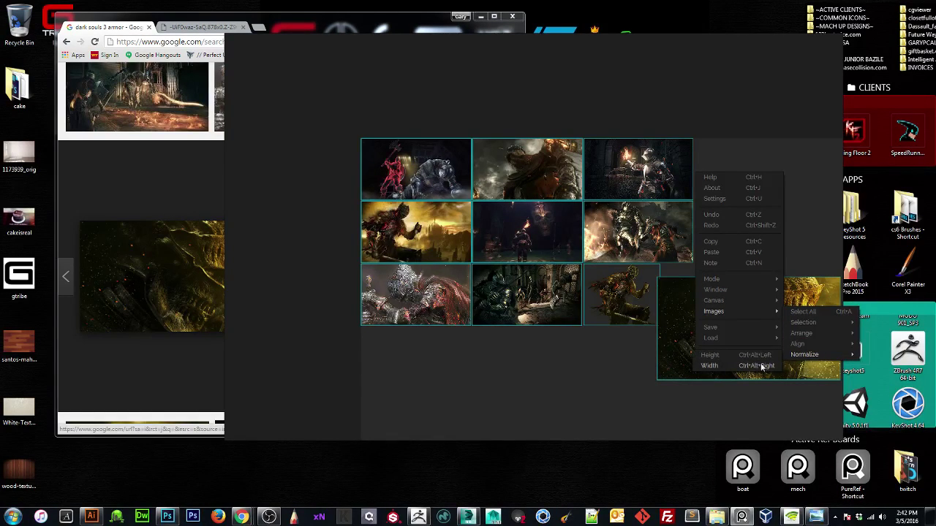
left_click(709, 355)
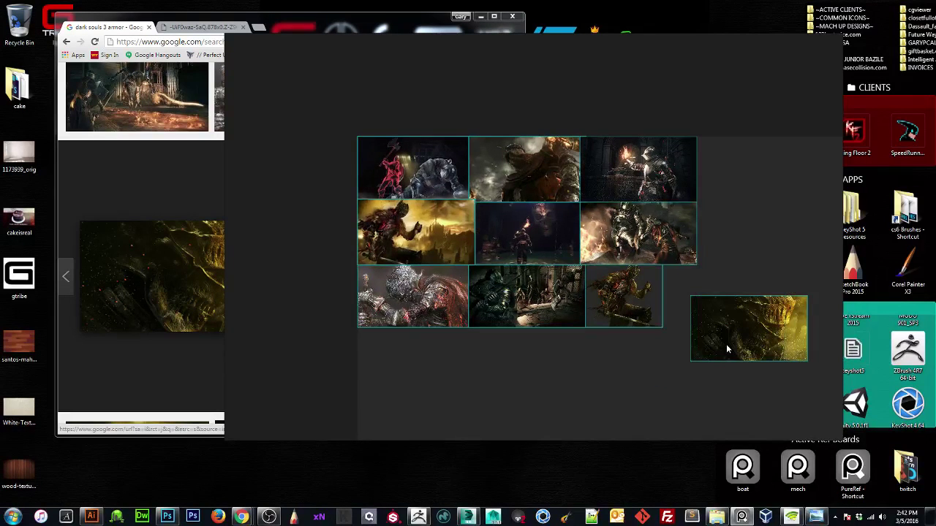
Reselect all the images and arrange them with the Optimal arrangement.
left_click_drag(408, 375, 726, 235)
right_click(723, 317)
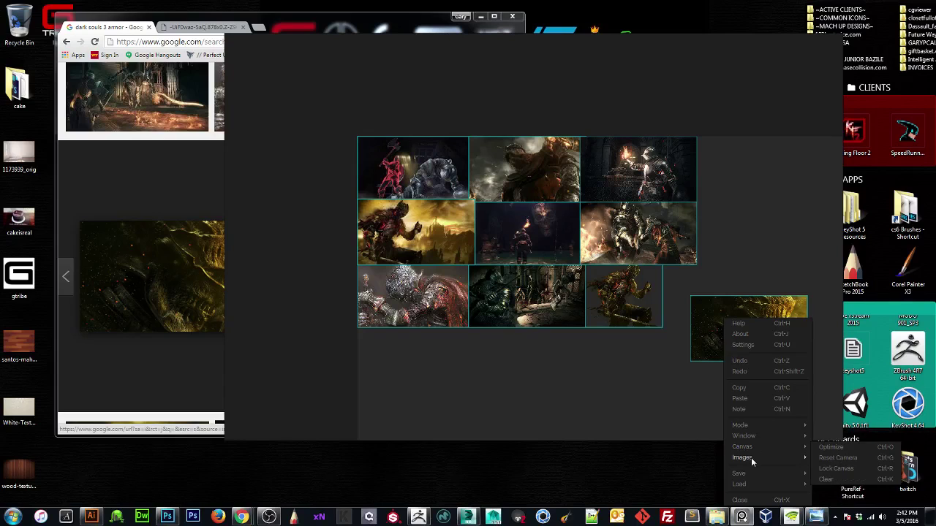
mouse_move(750, 457)
mouse_move(841, 479)
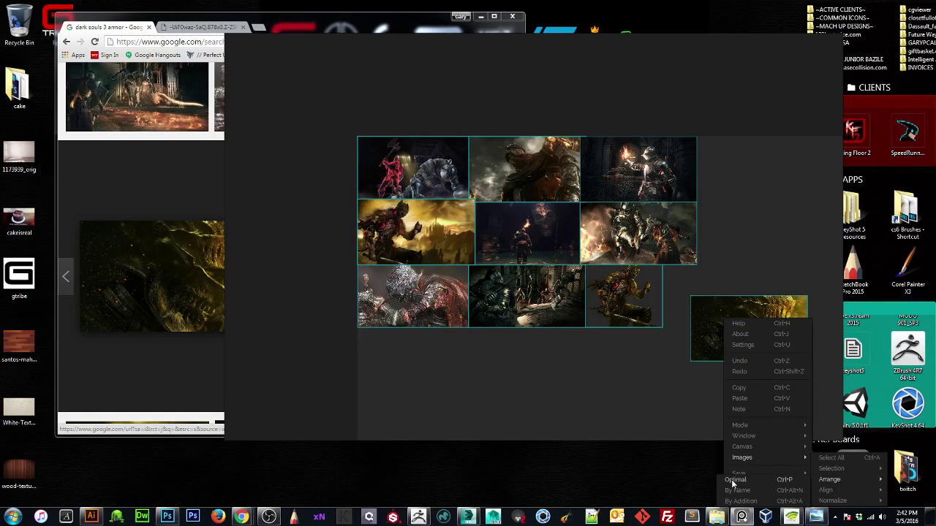
left_click(733, 480)
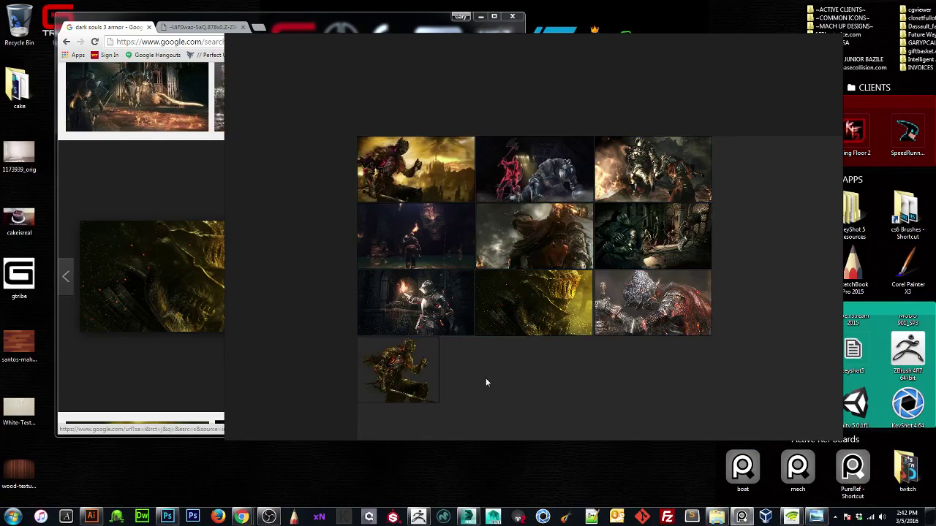
scroll(469, 343, "up", 3)
scroll(468, 343, "down", 2)
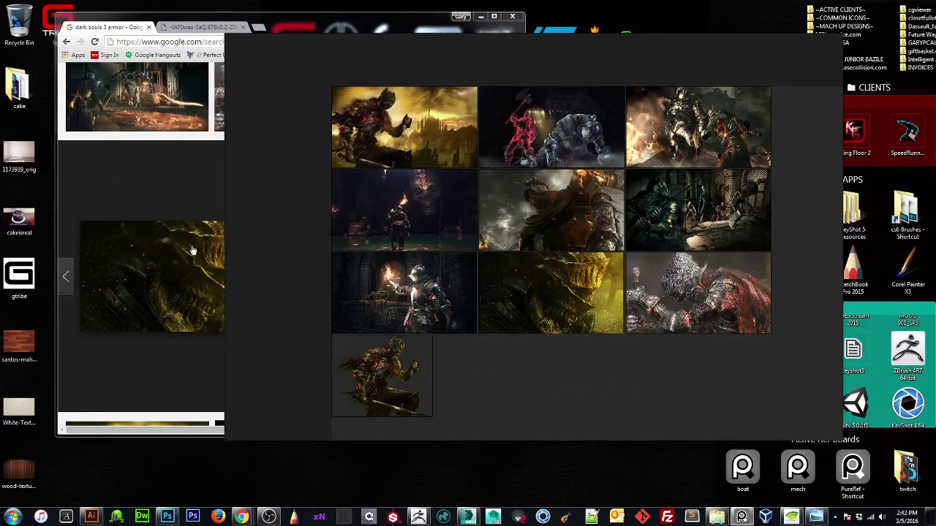
Search for "pinterest" in the browser's second tab and open the Pinterest site from the results.
left_click(111, 168)
left_click(356, 236)
left_click(212, 42)
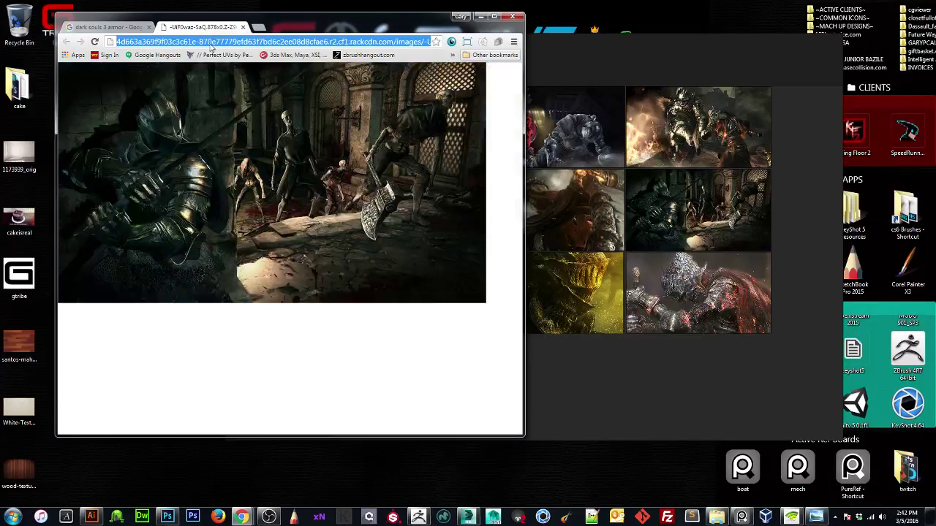
type("pinterest")
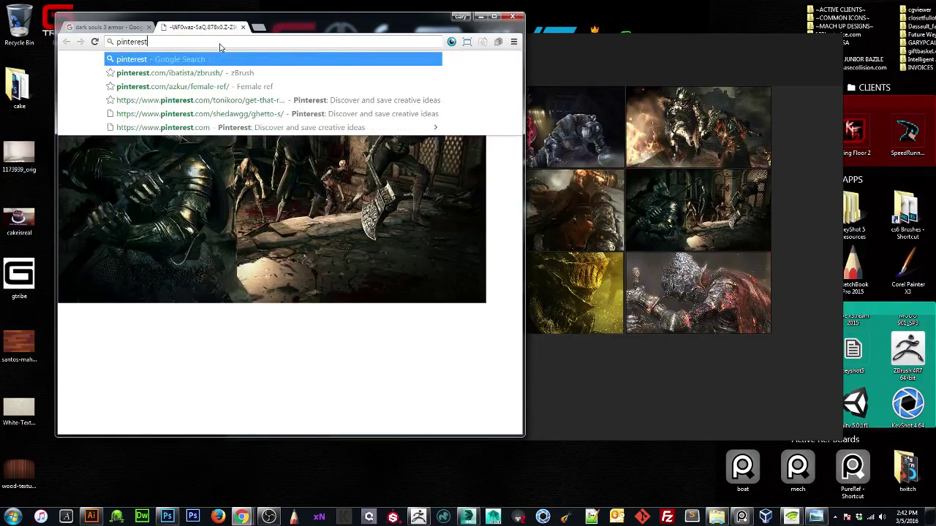
key("Return")
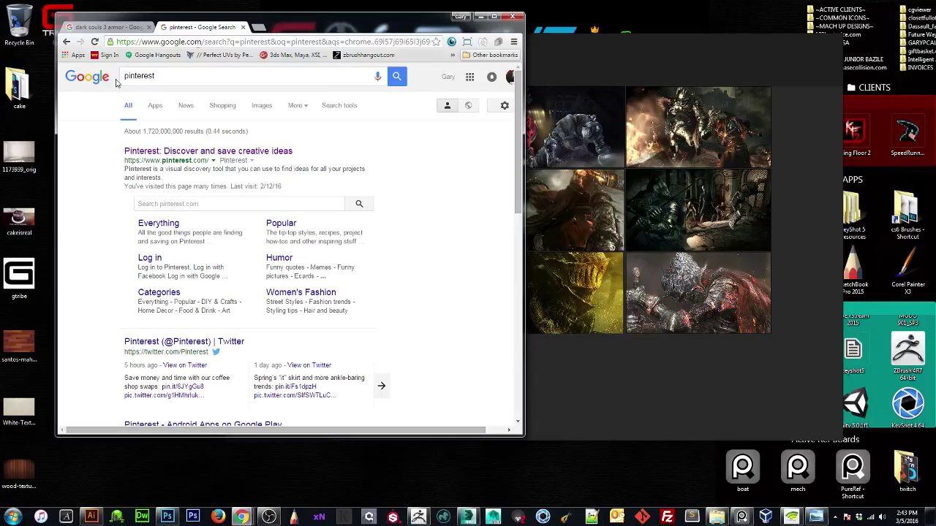
left_click(176, 151)
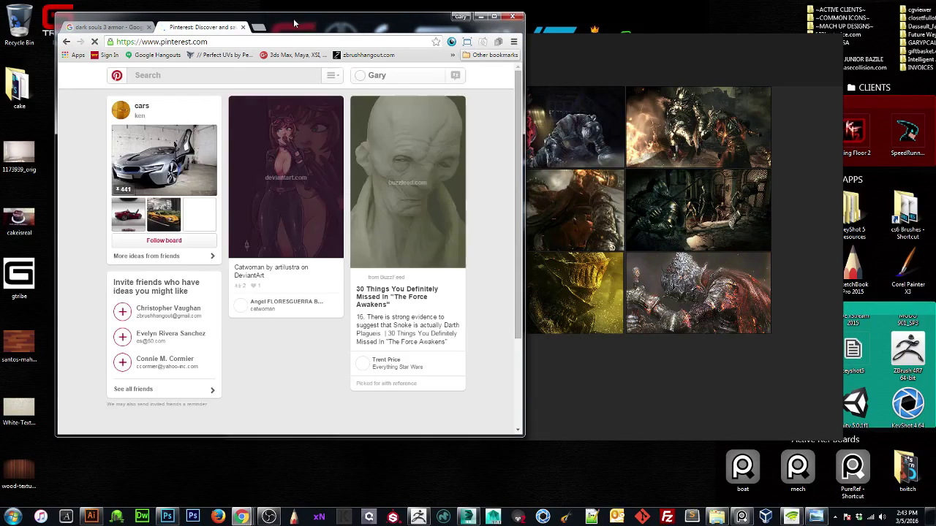
Search Pinterest for "medieivl armor".
left_click_drag(295, 22, 285, 51)
left_click(145, 102)
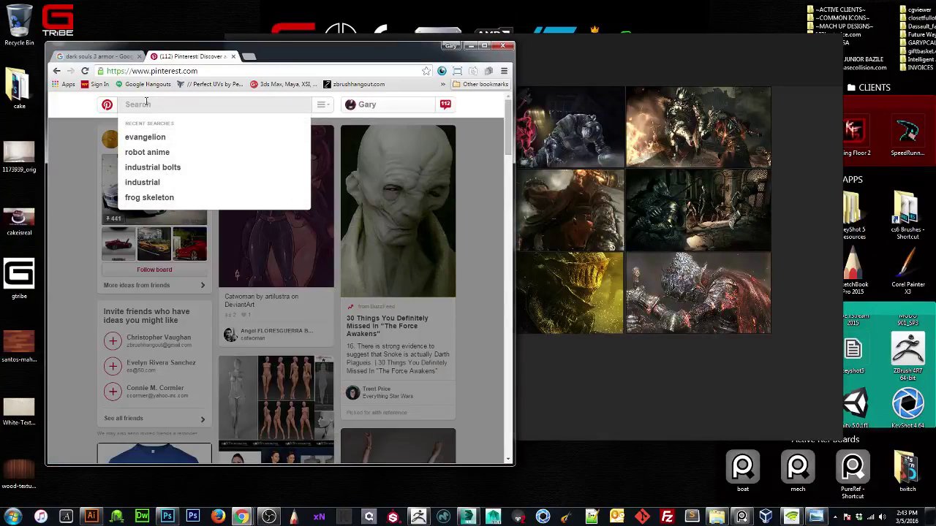
type("medieivl armor")
key("Return")
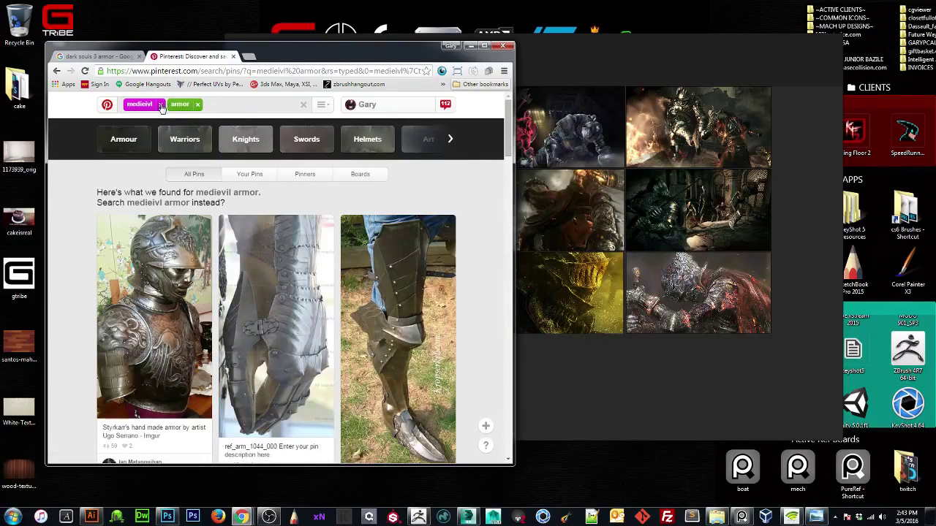
Replace the Pinterest search terms with "knights armor".
left_click(161, 105)
left_click(192, 108)
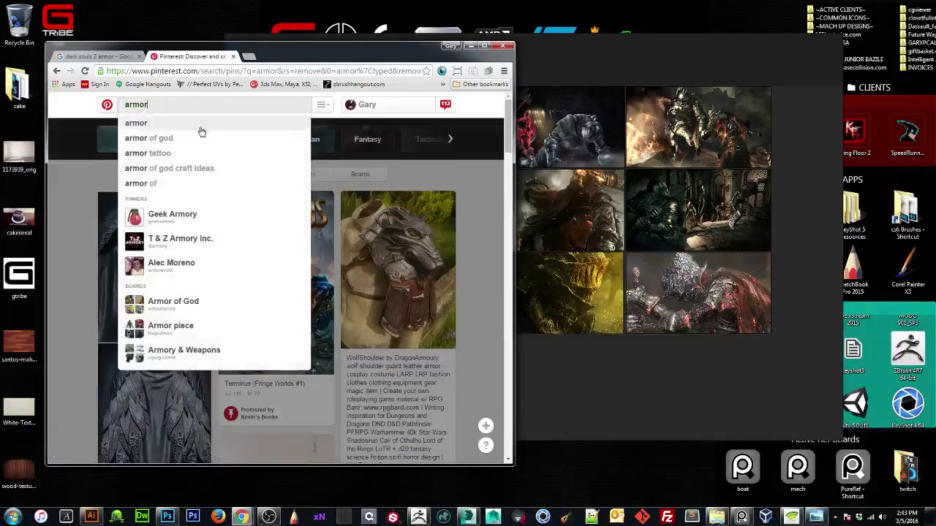
left_click(82, 229)
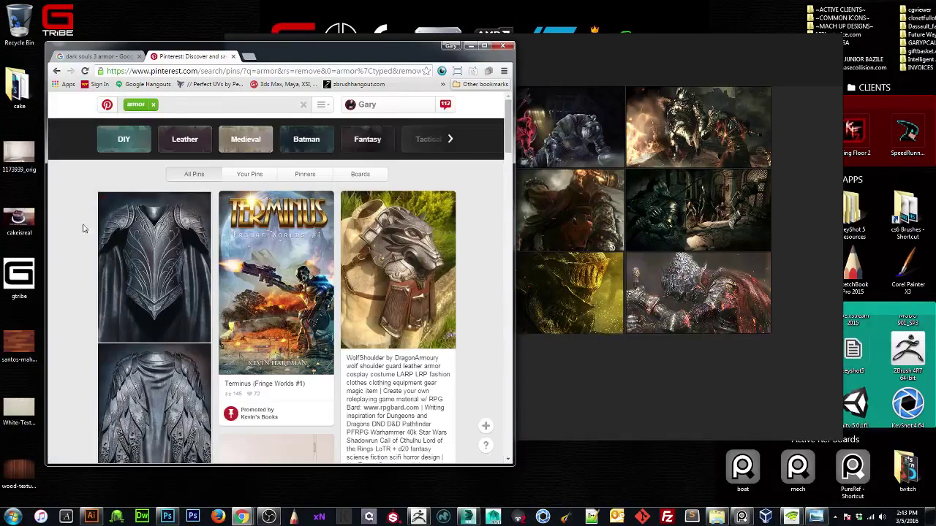
left_click(164, 106)
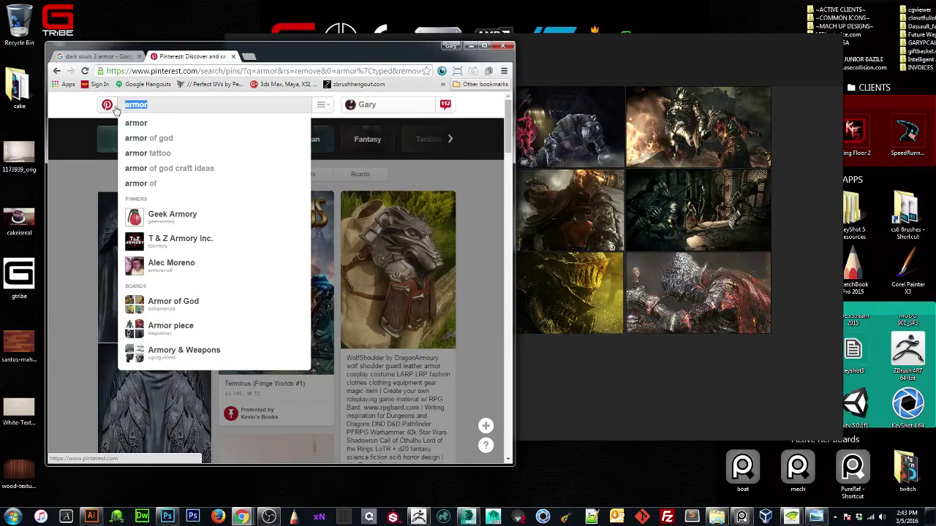
type("knights armor")
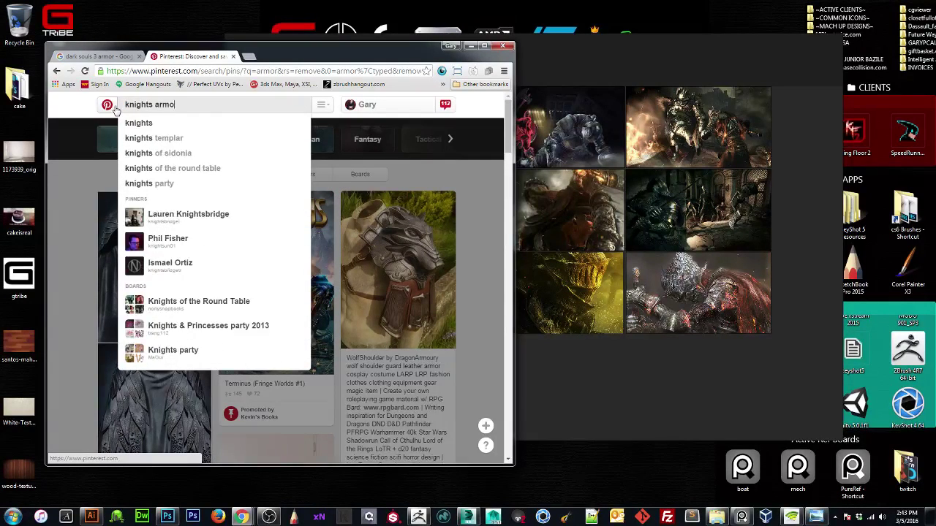
key("Return")
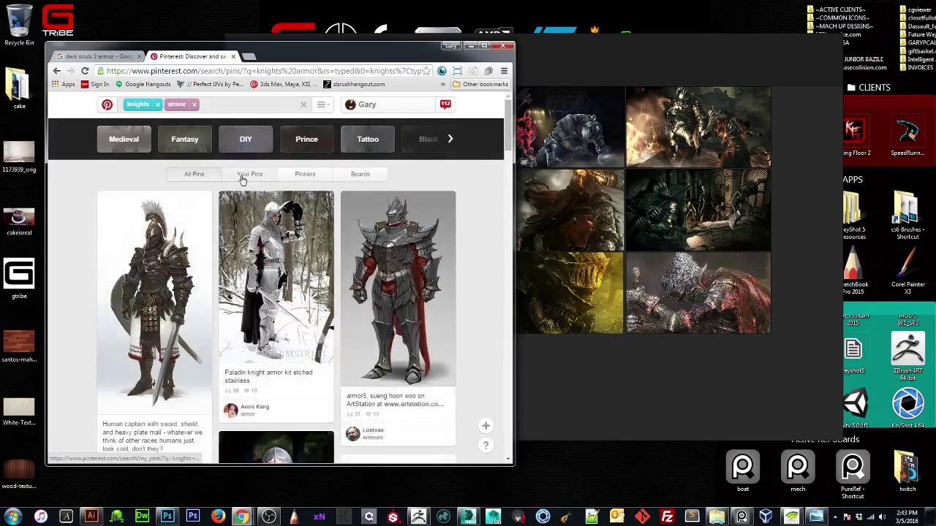
Open the Lindbloom Photography pin of the knight in steel and red leather, add its image to the board, and close the pin.
scroll(395, 277, "down", 1)
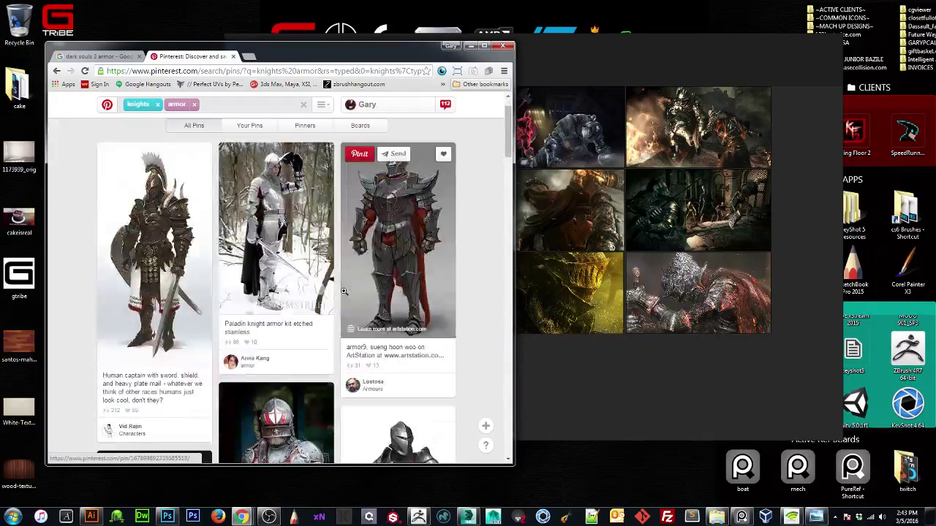
scroll(175, 252, "down", 1)
scroll(175, 256, "down", 4)
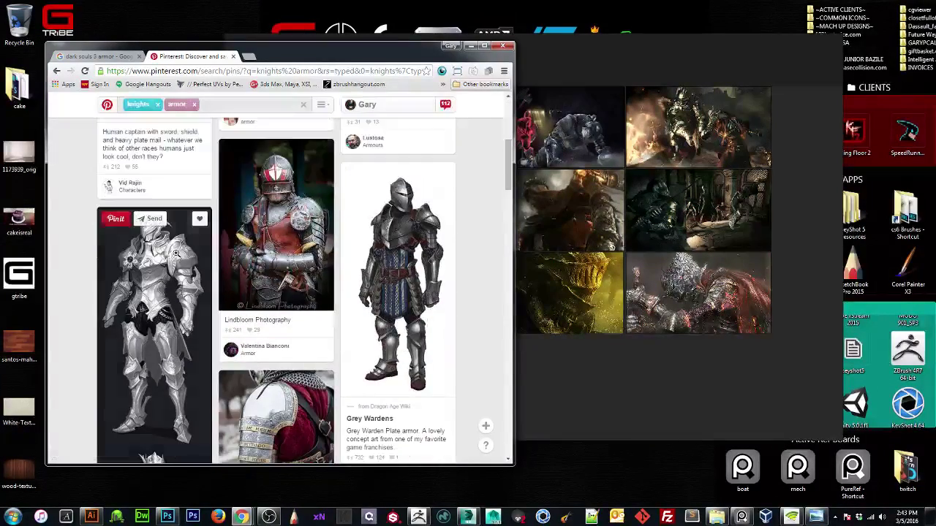
scroll(216, 296, "up", 4)
scroll(217, 296, "up", 1)
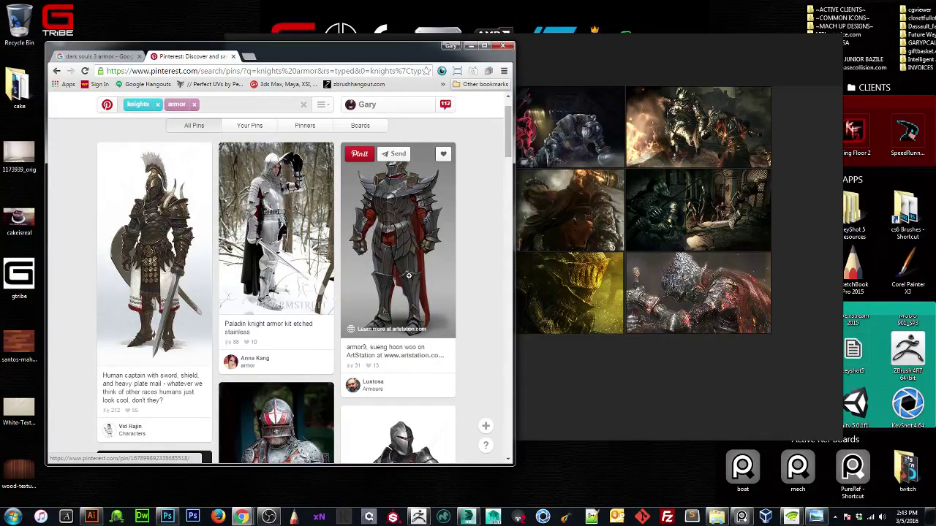
scroll(407, 269, "down", 3)
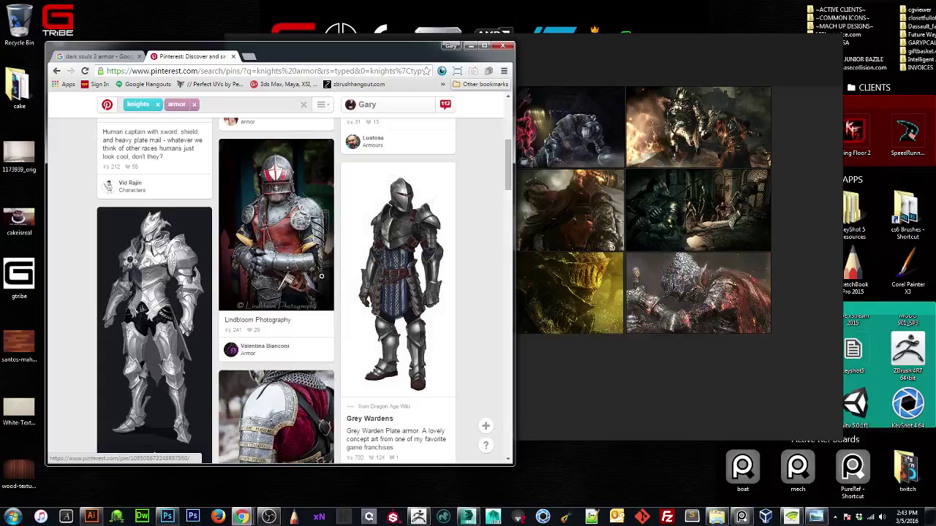
left_click(270, 244)
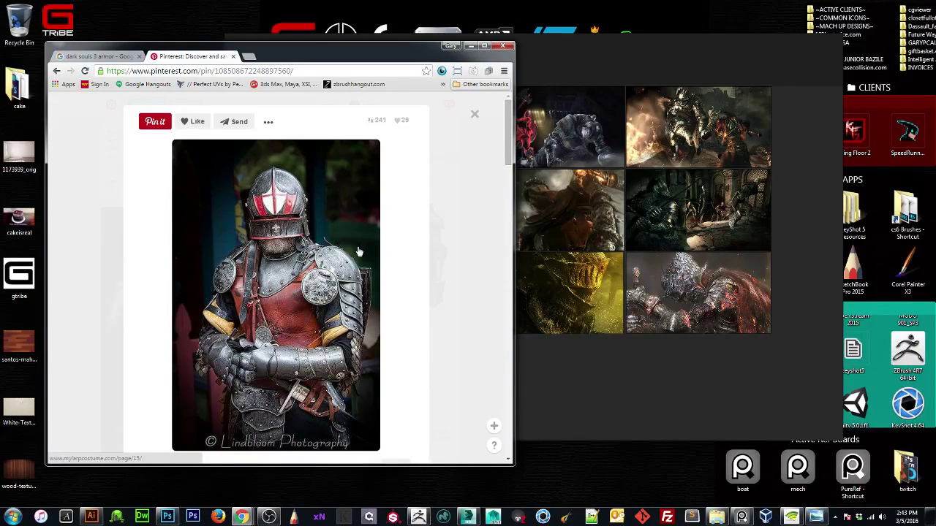
left_click_drag(275, 292, 595, 384)
left_click(132, 204)
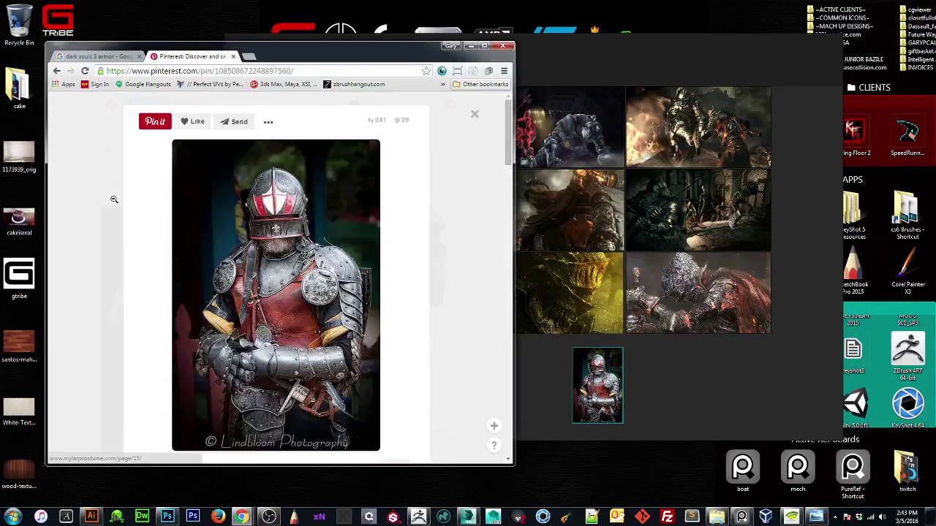
left_click(114, 199)
Add the image of the shoulder and arm armor with carved Latin from its opened pin to the board, and return to the results.
scroll(142, 211, "down", 5)
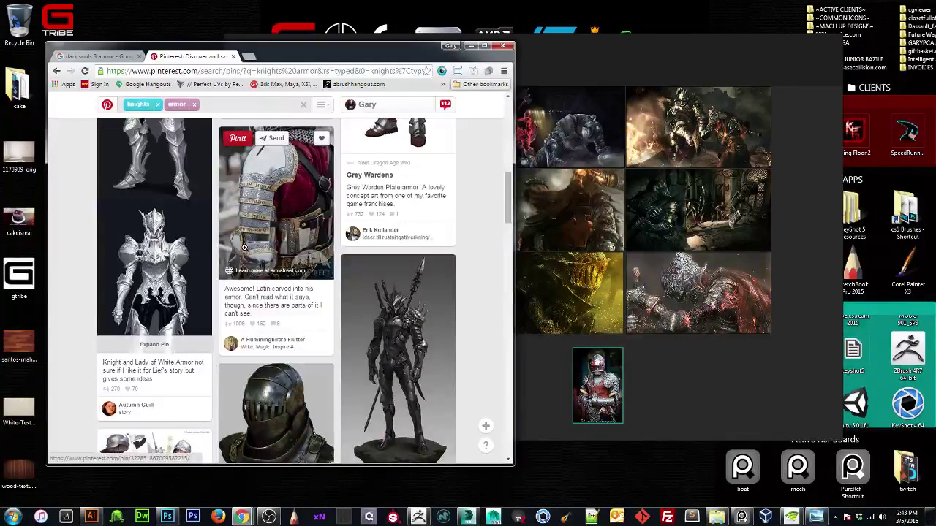
scroll(245, 248, "up", 1)
left_click_drag(267, 245, 709, 389)
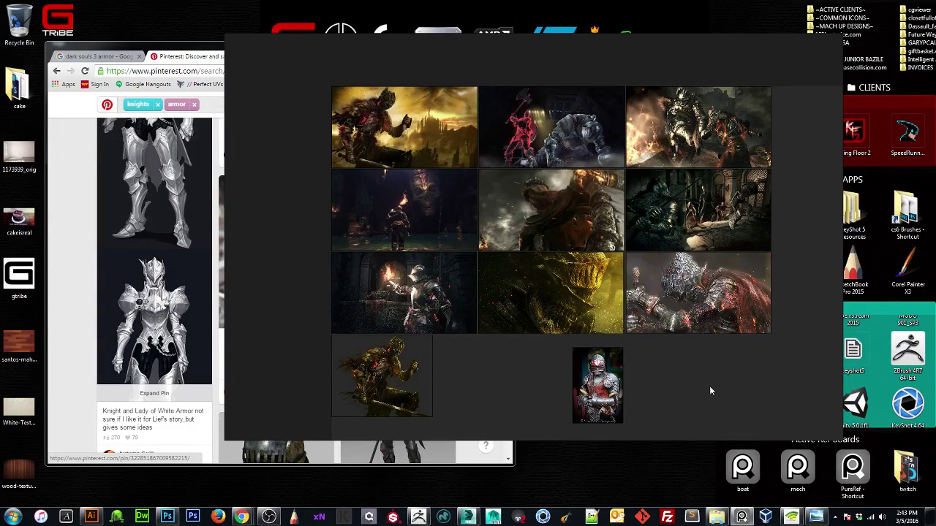
left_click(97, 196)
left_click(269, 249)
left_click_drag(314, 256, 675, 372)
left_click(125, 299)
scroll(125, 278, "down", 5)
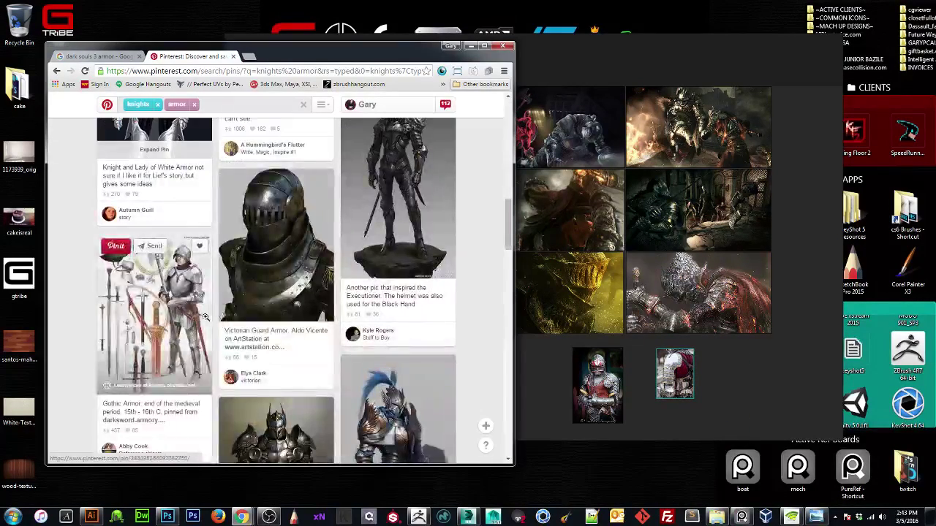
Open the Victorian Guard Armor pin, add its helmet image to the reference board, and close the pin.
left_click(263, 271)
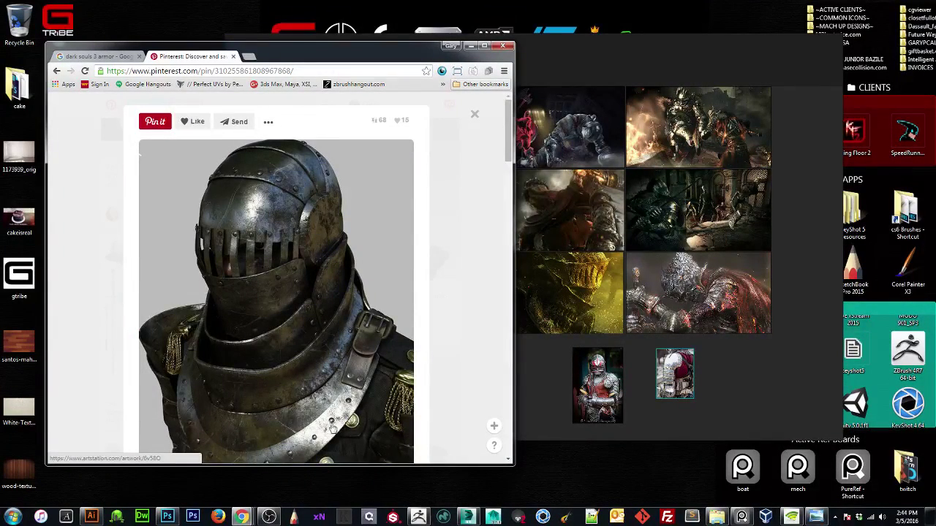
left_click_drag(243, 257, 738, 393)
left_click(83, 178)
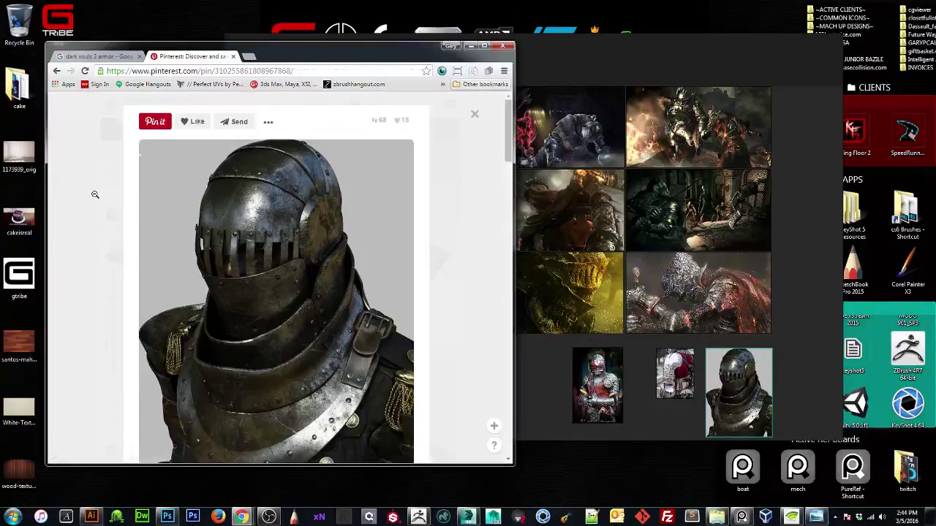
left_click(92, 192)
Open The Sword of Air pin of the knight holding a sword, add its image to the board, and close the pin.
scroll(133, 237, "down", 2)
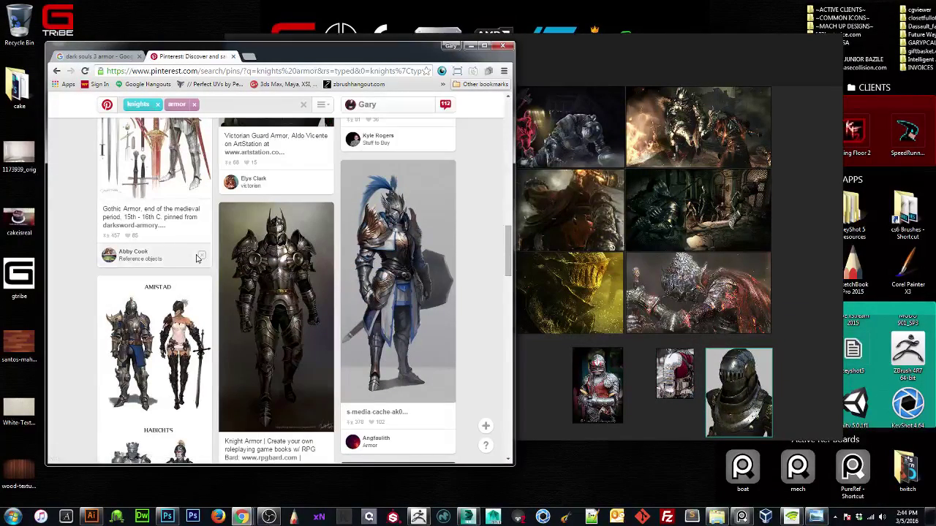
scroll(196, 253, "down", 3)
scroll(212, 260, "down", 3)
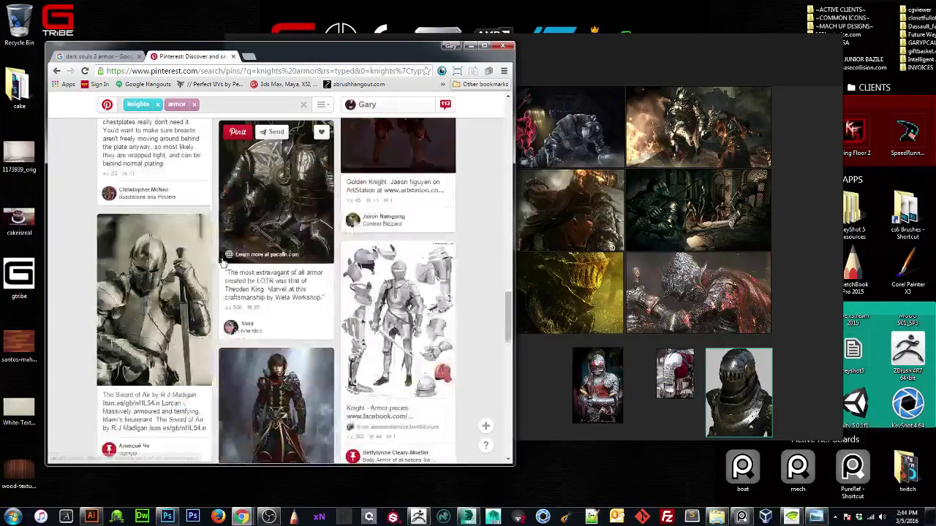
scroll(222, 258, "down", 2)
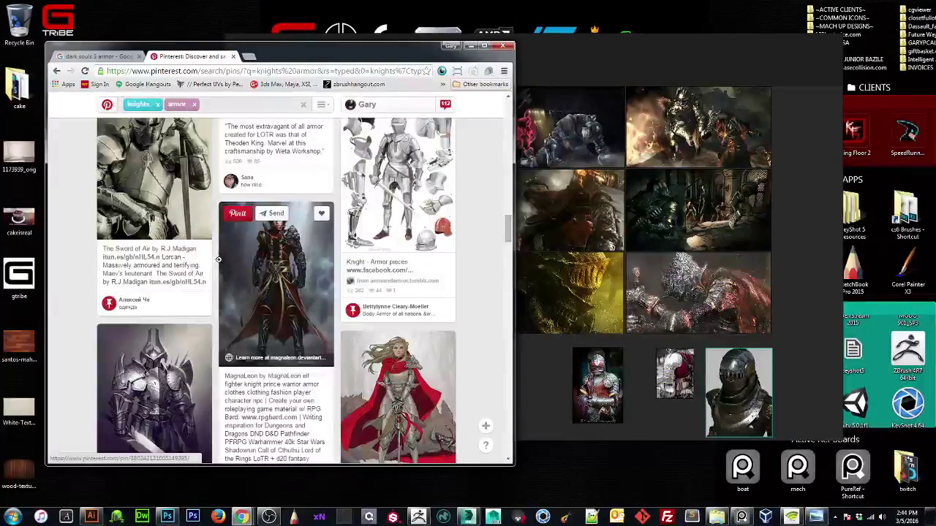
scroll(148, 201, "up", 1)
left_click(133, 234)
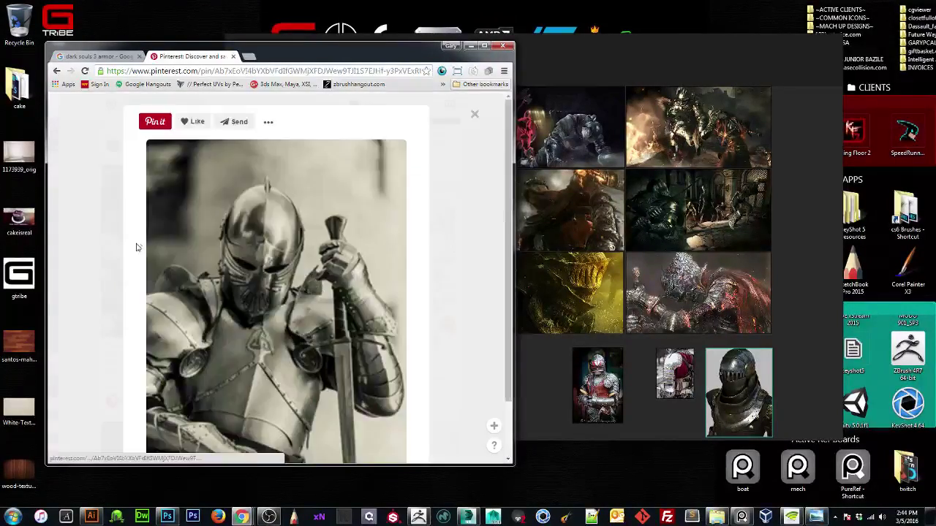
scroll(229, 302, "down", 2)
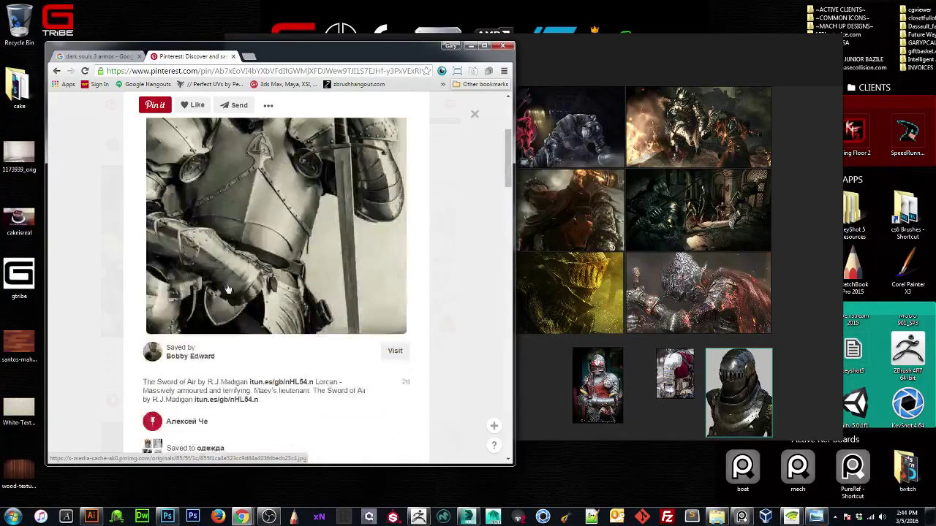
scroll(229, 292, "up", 1)
left_click_drag(229, 288, 505, 389)
left_click(111, 254)
Open the North Italian armour for the tilt pin, reposition the PureRef board beside the browser, and add the pin's image to it.
scroll(236, 254, "down", 5)
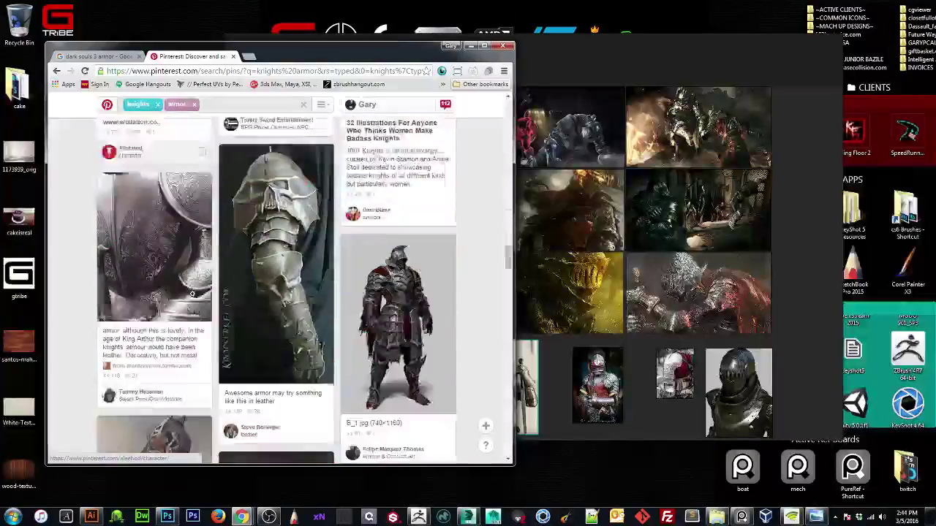
scroll(235, 254, "up", 1)
scroll(235, 253, "down", 12)
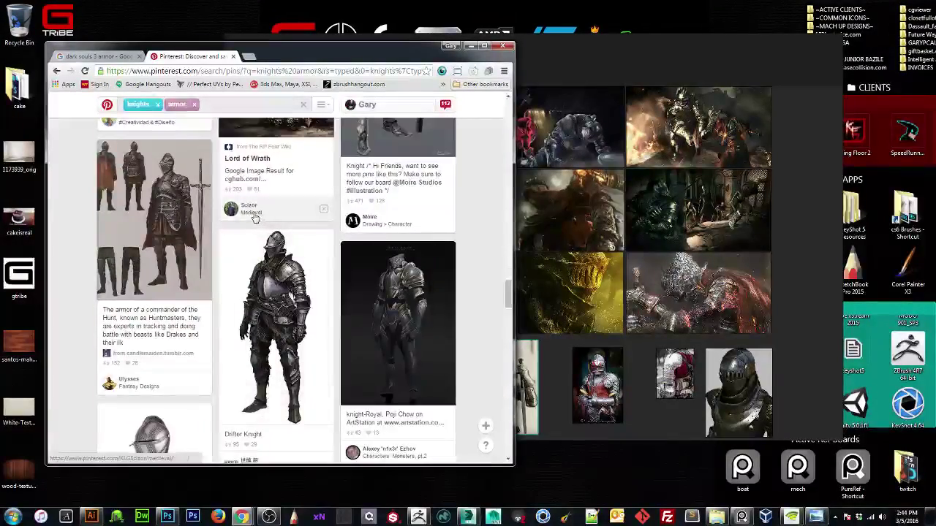
scroll(254, 218, "down", 8)
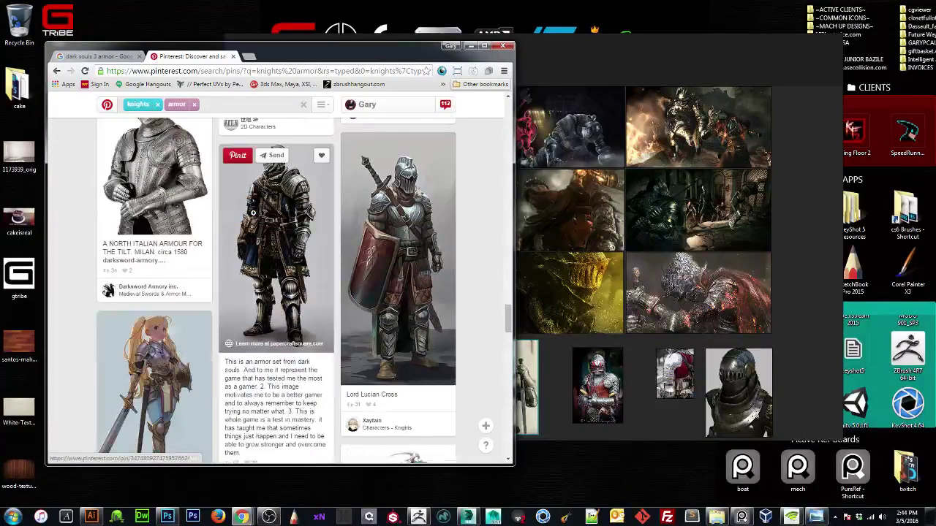
scroll(253, 213, "up", 1)
left_click(151, 249)
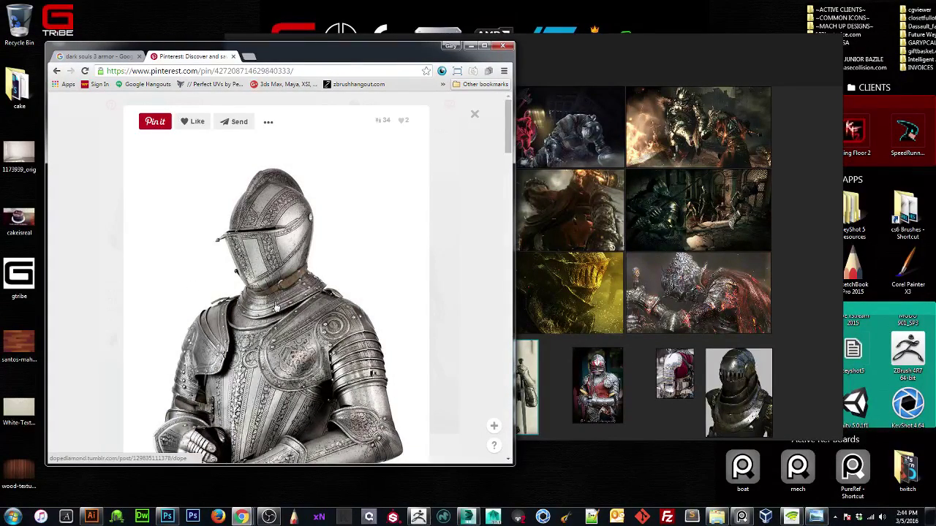
left_click(550, 66)
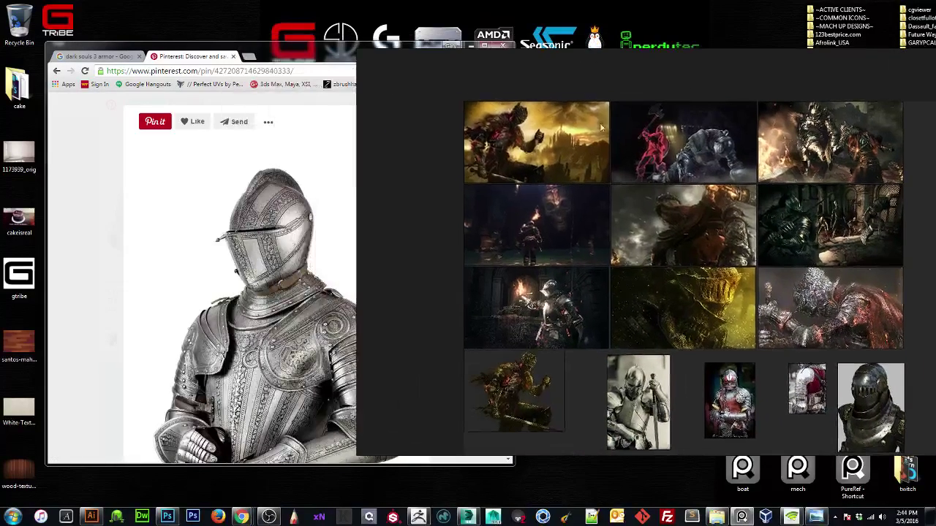
left_click_drag(270, 266, 666, 296)
Move the new North Italian armour image on the board to below the row of knight references.
left_click(537, 296)
scroll(424, 315, "up", 5)
left_click_drag(723, 299, 540, 279)
scroll(453, 293, "down", 5)
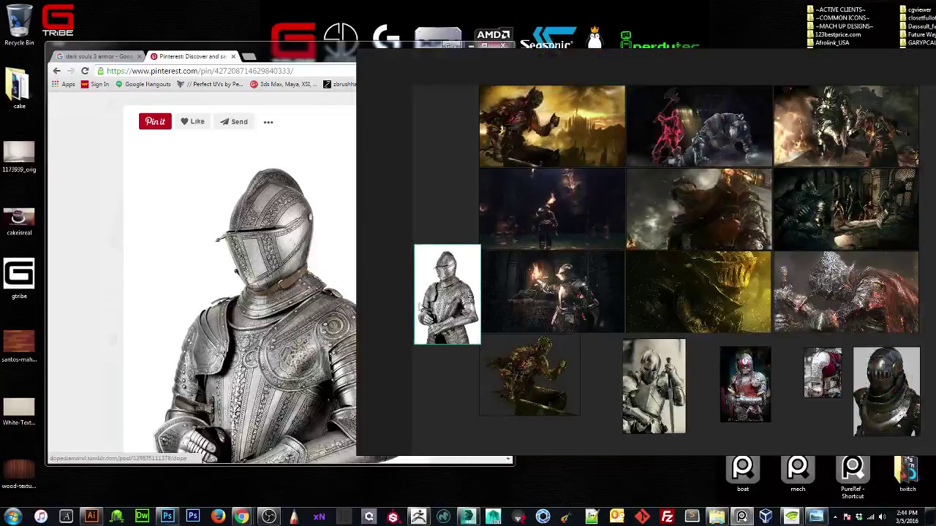
left_click_drag(451, 280, 438, 364)
scroll(455, 311, "down", 6)
left_click_drag(449, 331, 590, 366)
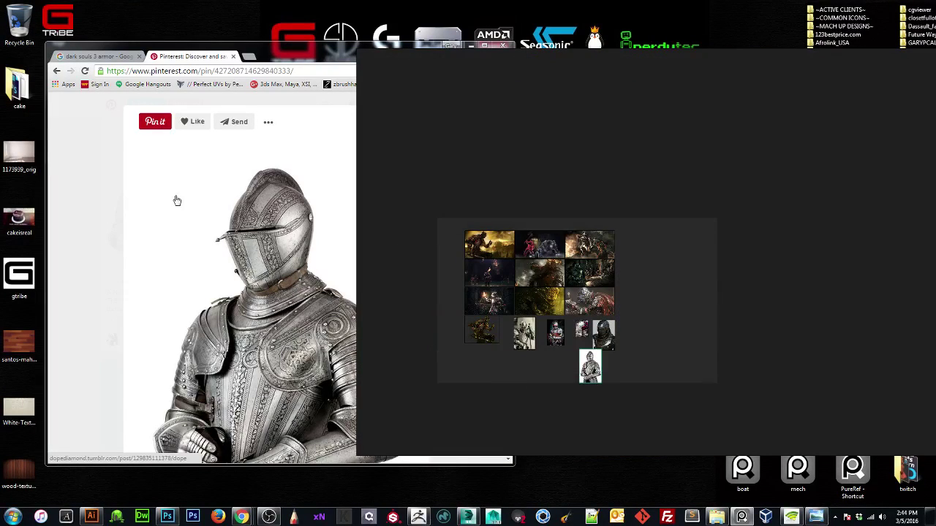
Return to the Pinterest results, open the Armor Study pin of the knight with crossed arms, add its image to the board, and close the pin.
left_click(56, 71)
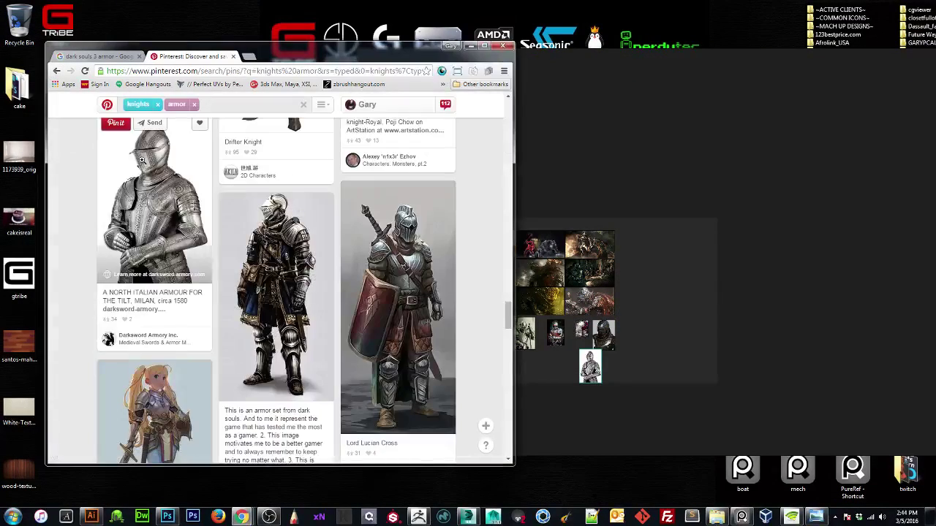
scroll(285, 322, "down", 10)
scroll(288, 326, "down", 10)
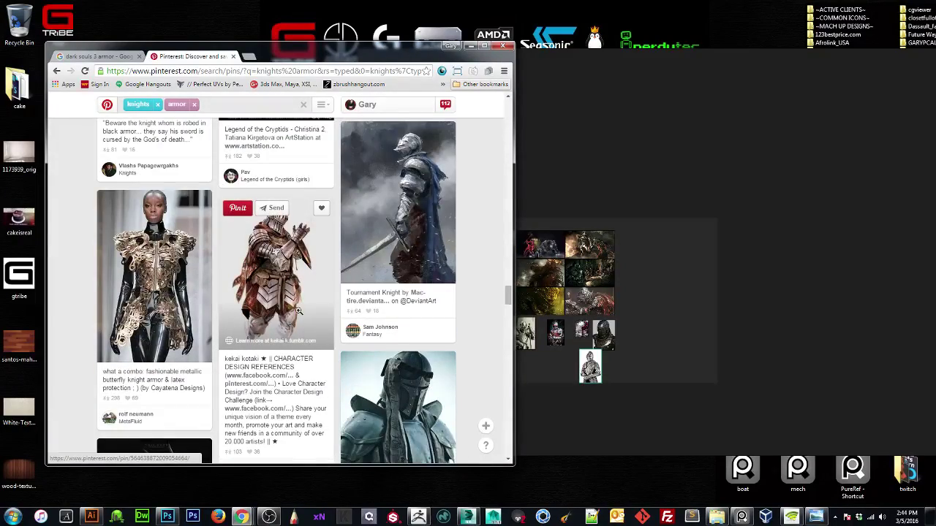
scroll(298, 311, "down", 4)
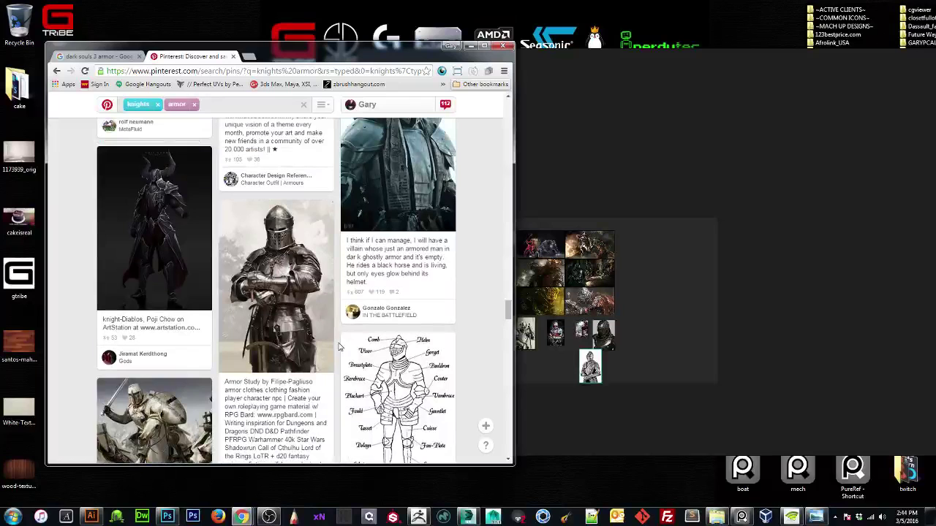
left_click(263, 296)
left_click_drag(215, 280, 684, 324)
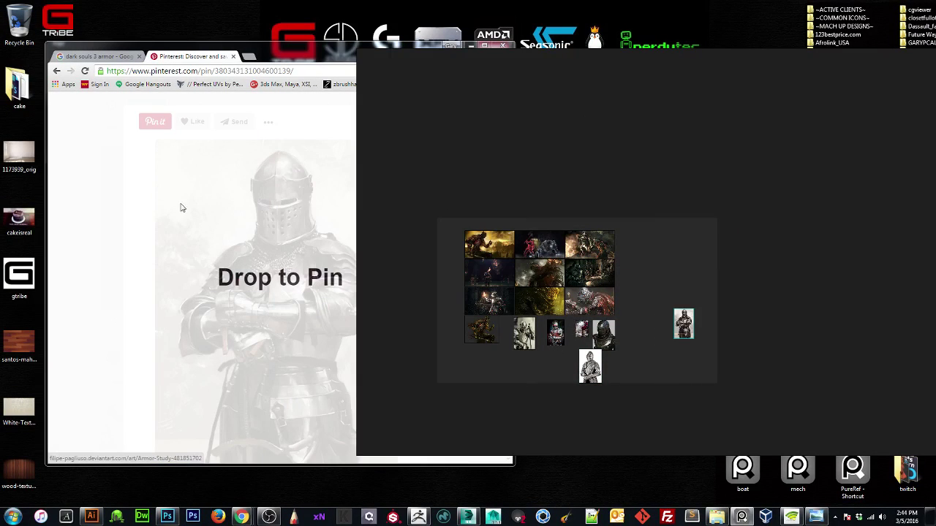
left_click(114, 206)
left_click(115, 205)
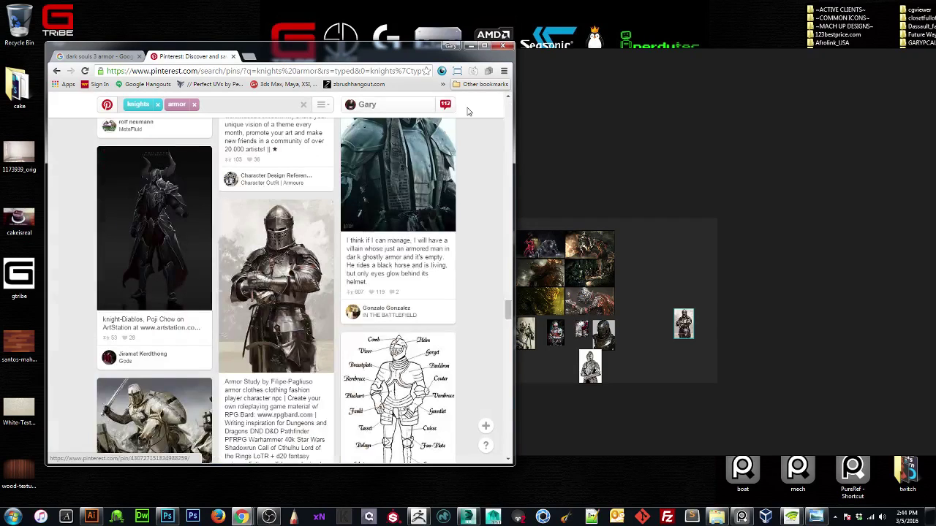
Go to the account's own Pinterest profile and open its KnightHood board.
left_click(390, 106)
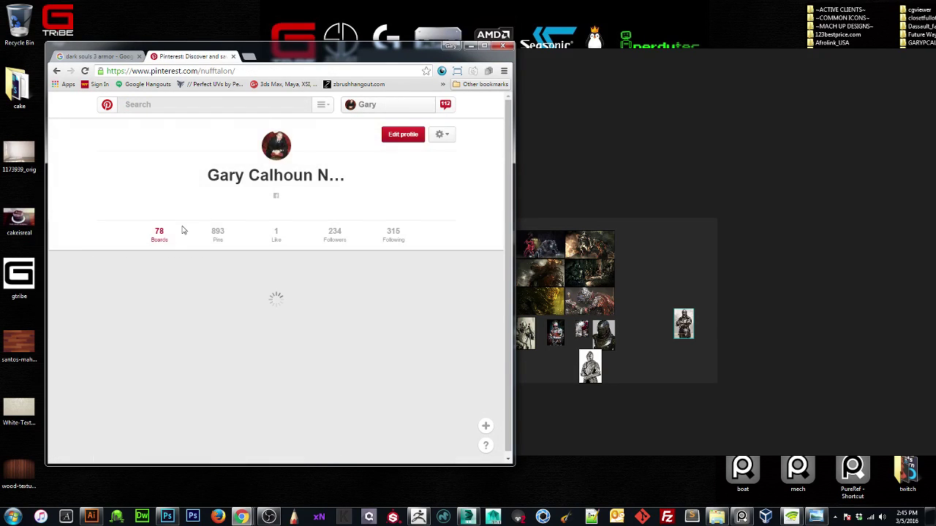
scroll(352, 266, "down", 3)
scroll(303, 253, "down", 3)
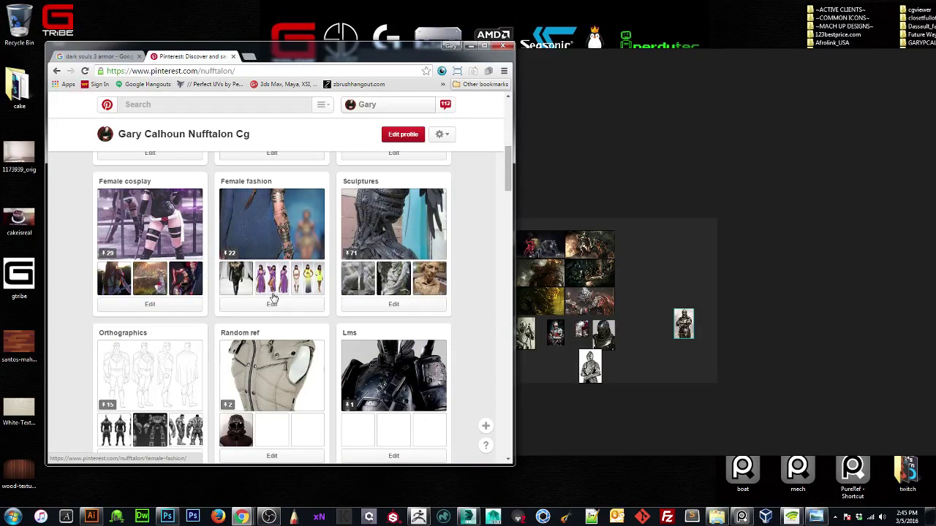
scroll(270, 334, "down", 6)
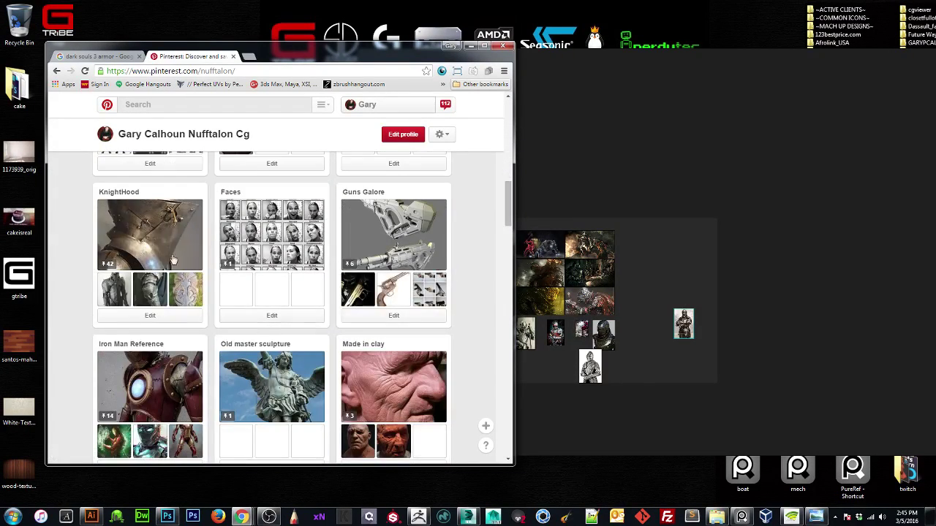
left_click(121, 196)
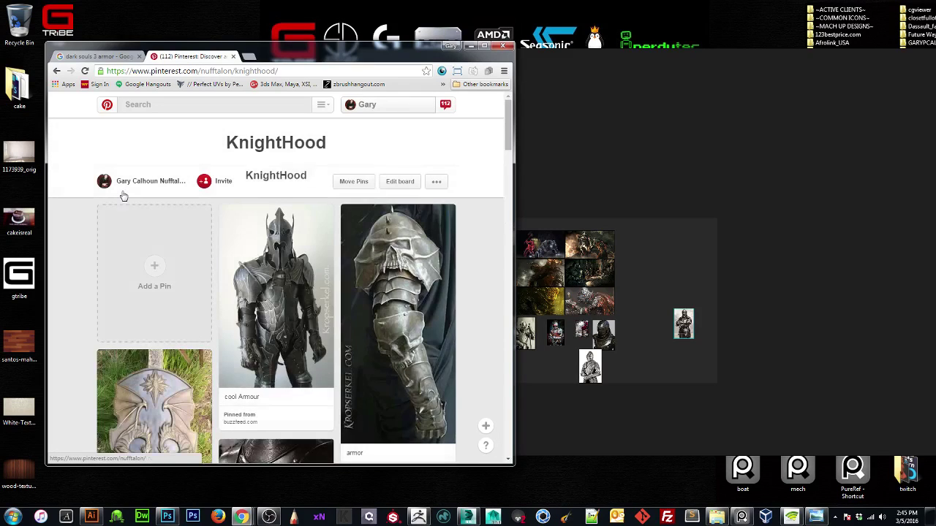
Look through the KnightHood board's pins for useful armor references.
scroll(156, 242, "down", 3)
scroll(156, 247, "up", 2)
scroll(156, 247, "down", 6)
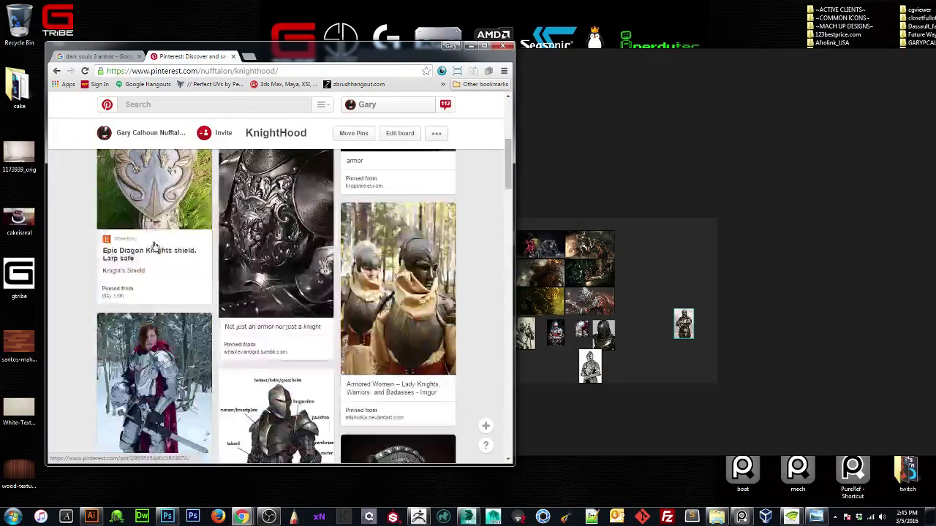
scroll(152, 241, "down", 2)
scroll(153, 242, "up", 2)
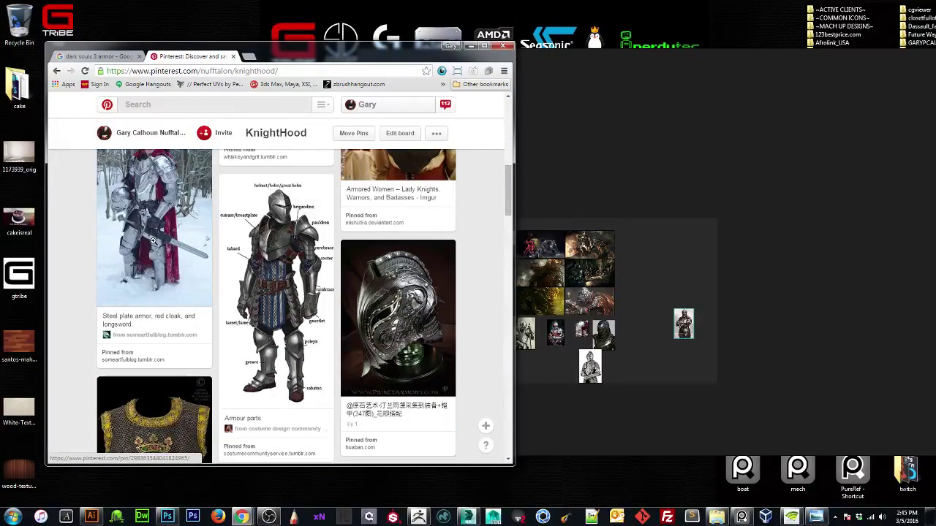
scroll(152, 241, "down", 1)
scroll(153, 241, "down", 3)
scroll(153, 241, "up", 1)
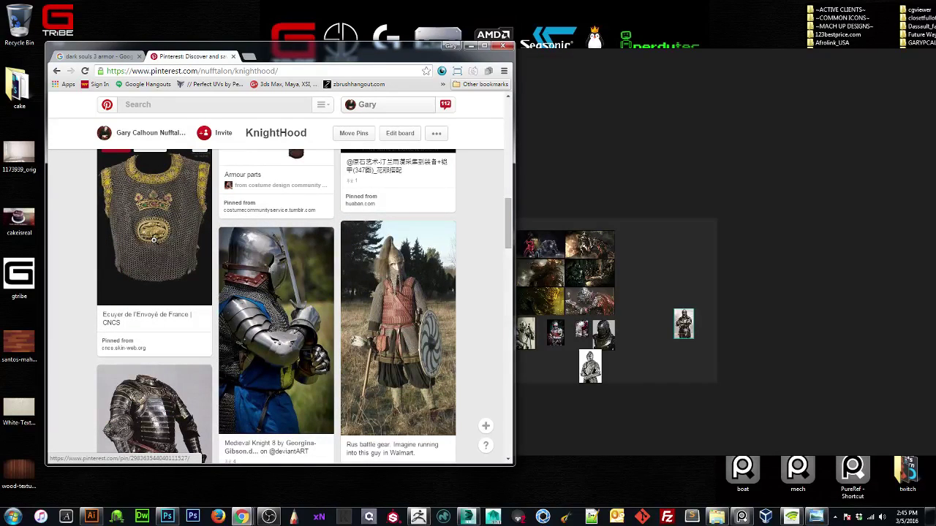
scroll(153, 240, "down", 4)
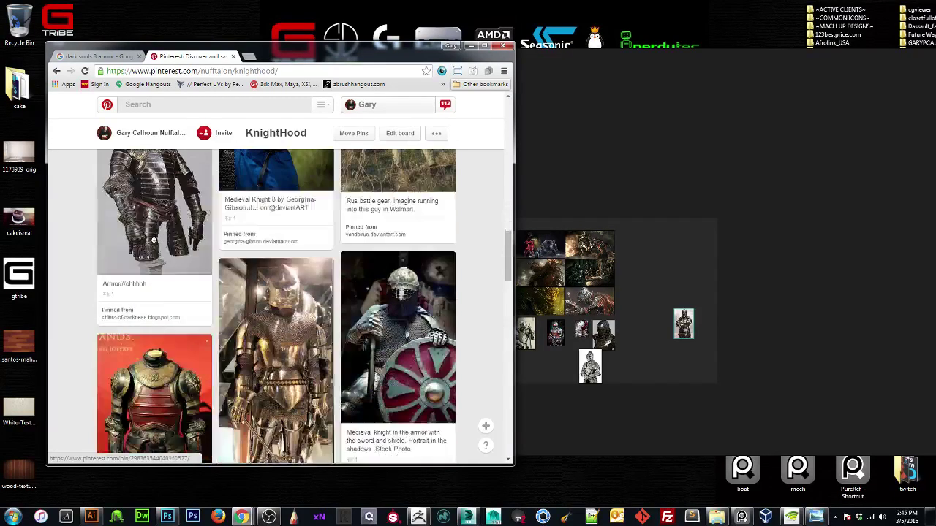
scroll(152, 239, "down", 2)
scroll(152, 240, "down", 3)
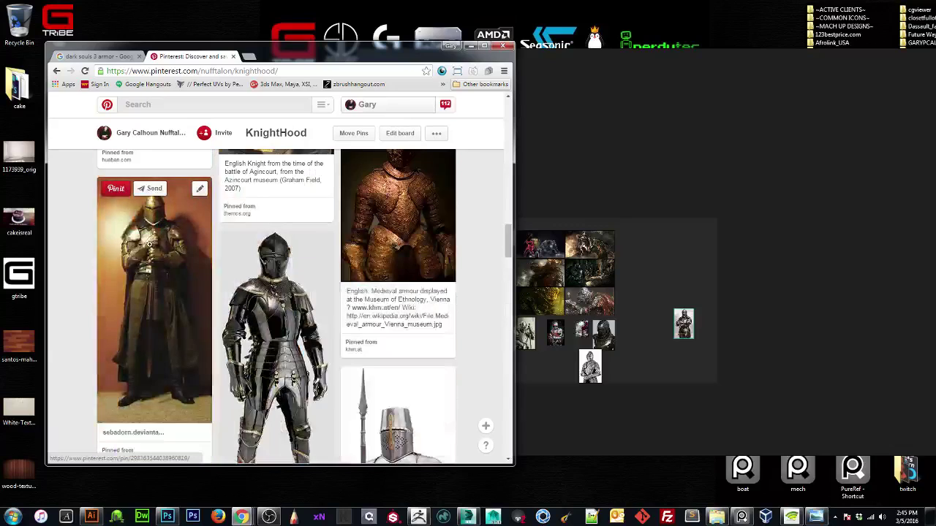
scroll(151, 248, "up", 1)
scroll(149, 250, "down", 4)
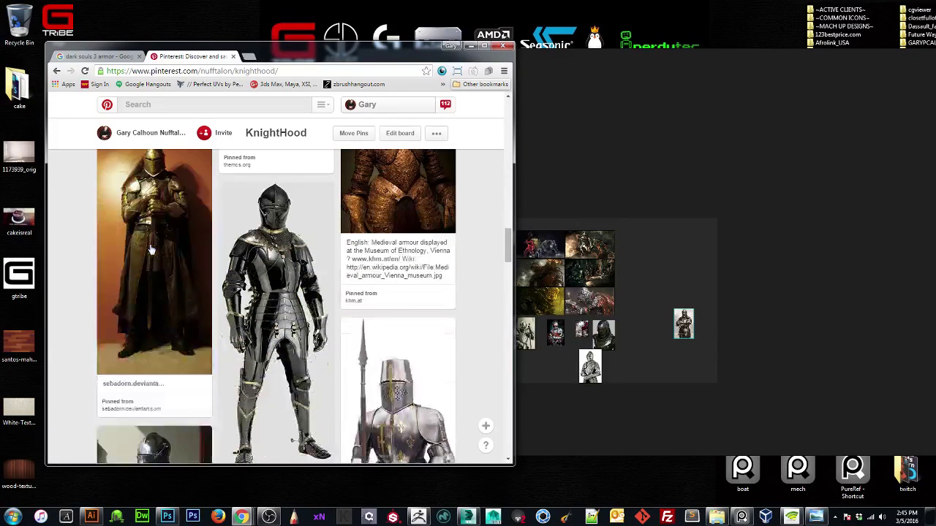
Open the pin of the full-body black plate armor with gold trim, add its image to the reference board, and close the pin.
left_click_drag(260, 248, 323, 253)
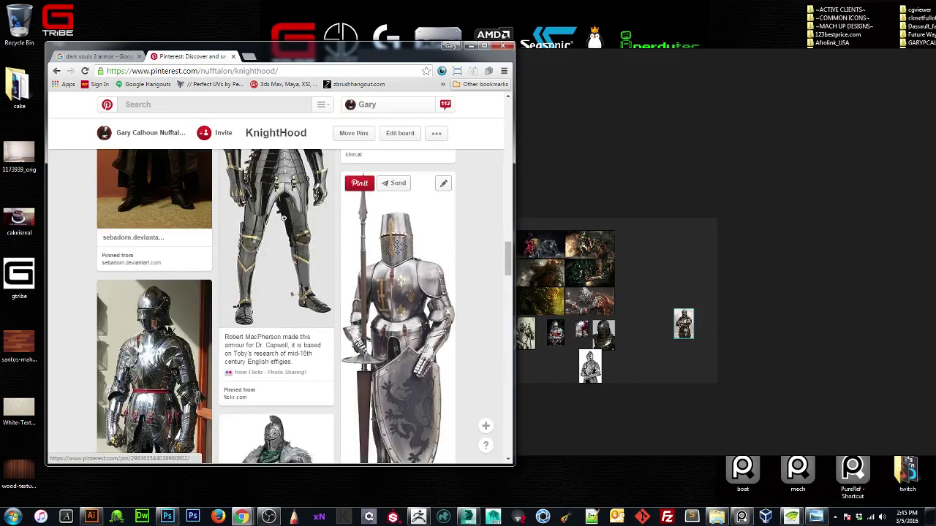
left_click(261, 242)
left_click_drag(262, 243, 637, 352)
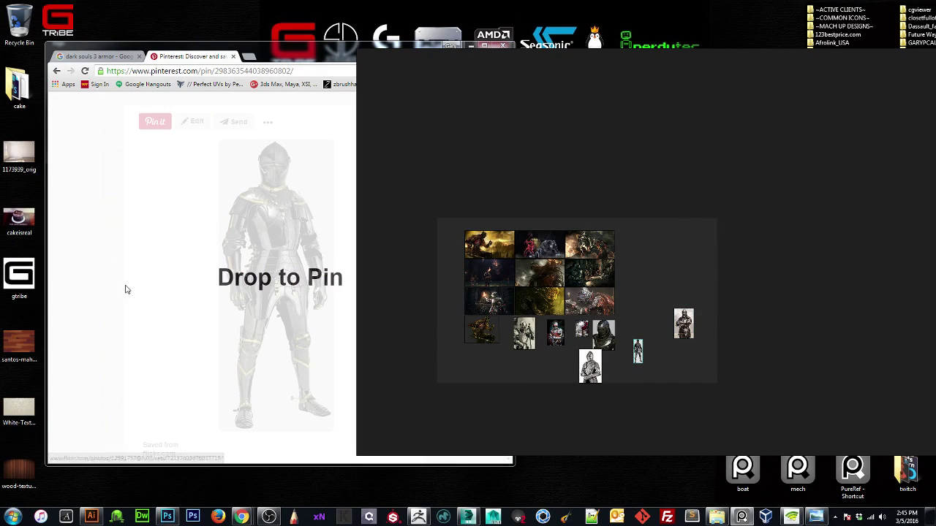
left_click(105, 272)
Find the KnightHood board's side-view pin of the steel-armored knight with a sword on the back, and add its image to the reference board.
scroll(210, 302, "down", 3)
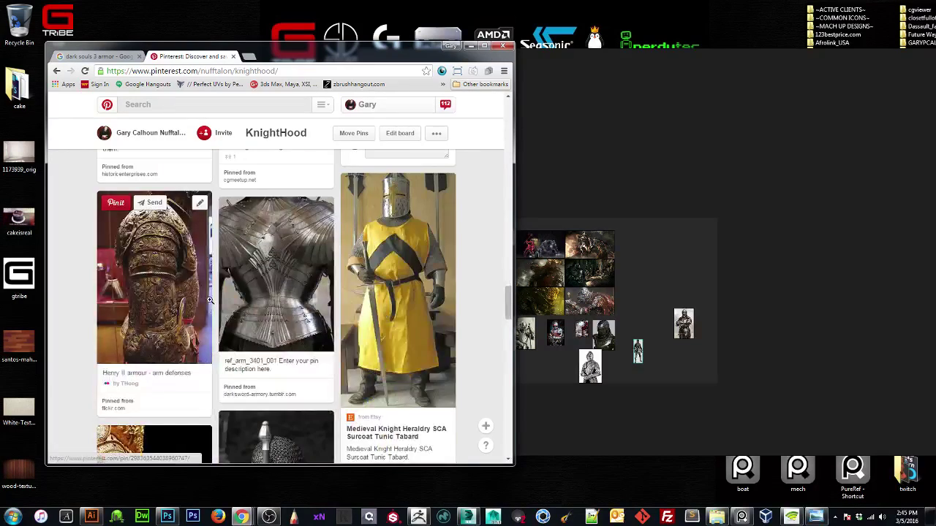
scroll(219, 288, "down", 3)
scroll(220, 285, "down", 3)
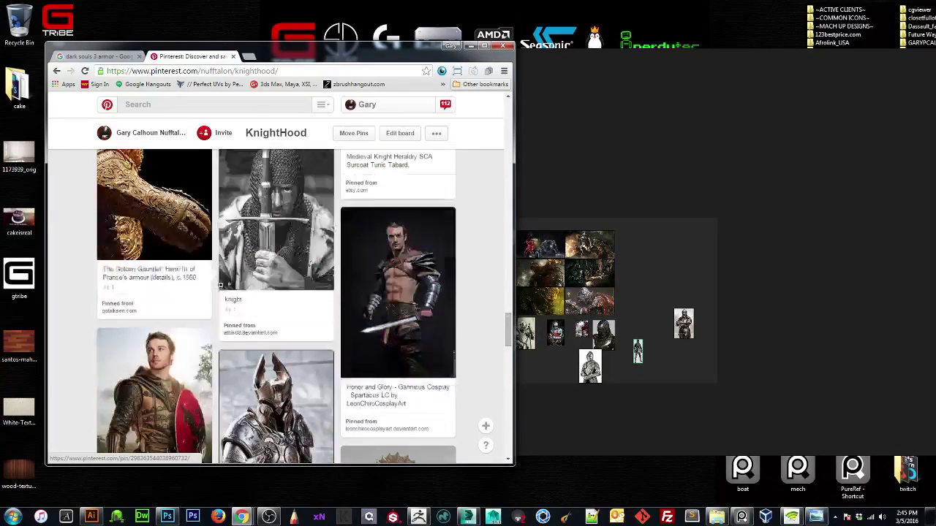
scroll(220, 286, "down", 2)
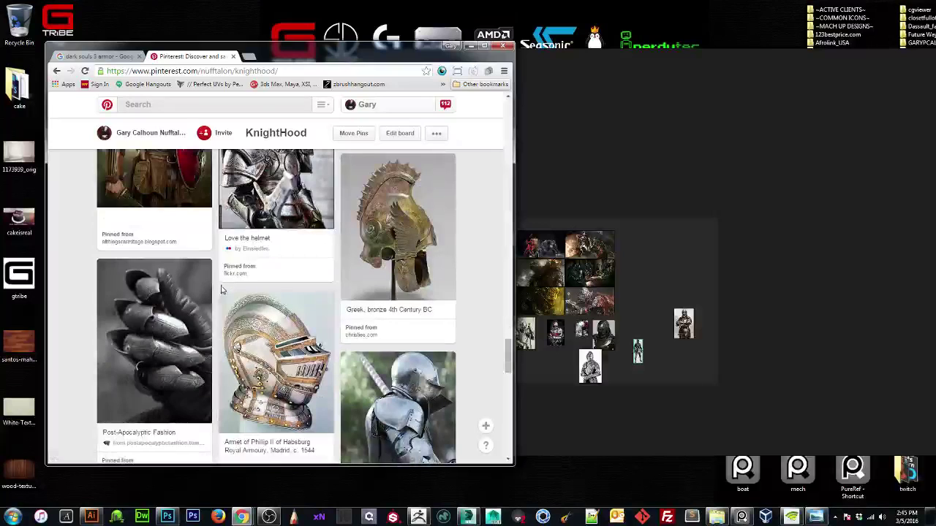
scroll(222, 284, "down", 1)
left_click(385, 336)
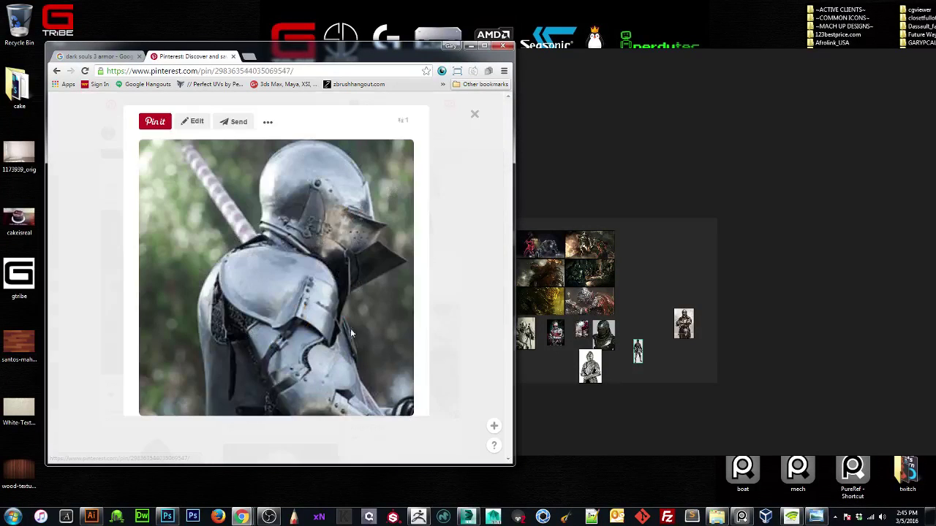
mouse_move(303, 290)
left_mouse_down()
mouse_move(690, 243)
mouse_move(601, 326)
mouse_move(673, 258)
mouse_move(581, 373)
mouse_move(546, 367)
left_mouse_up()
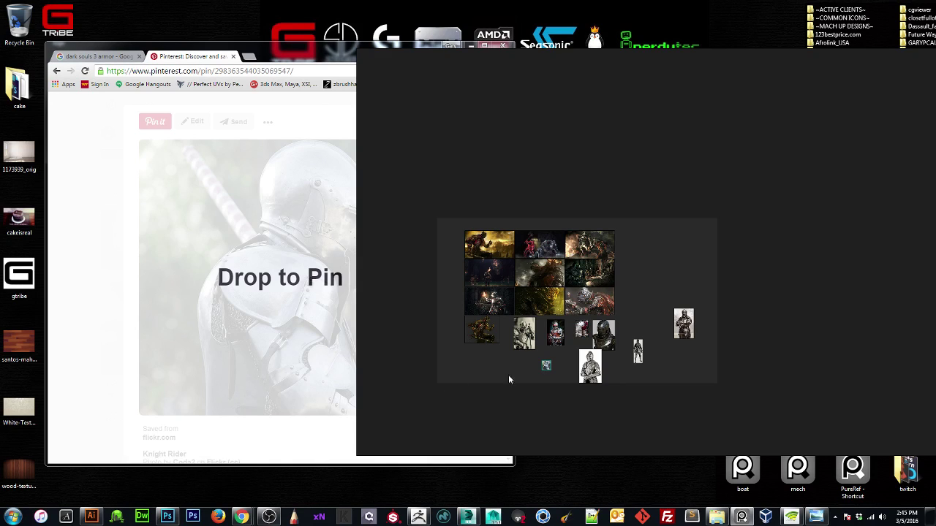
Move the reference board window over the browser and frame the whole collection of images.
scroll(582, 360, "up", 3)
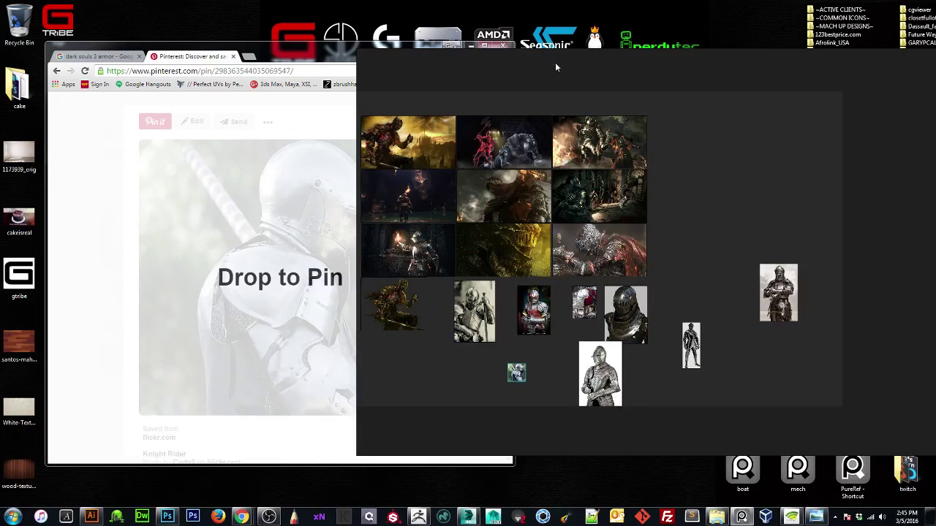
left_click_drag(456, 64, 254, 35)
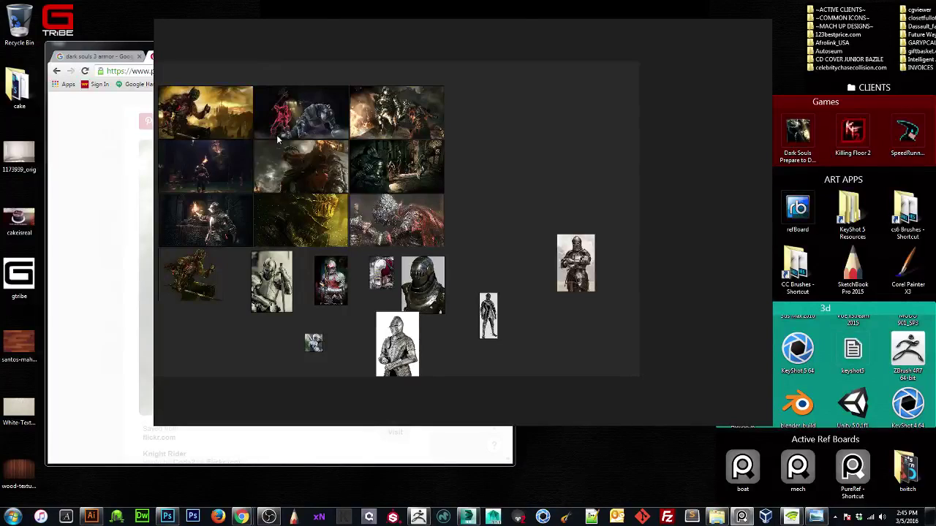
scroll(276, 135, "down", 2)
scroll(276, 135, "up", 1)
middle_click_drag(279, 131, 343, 143)
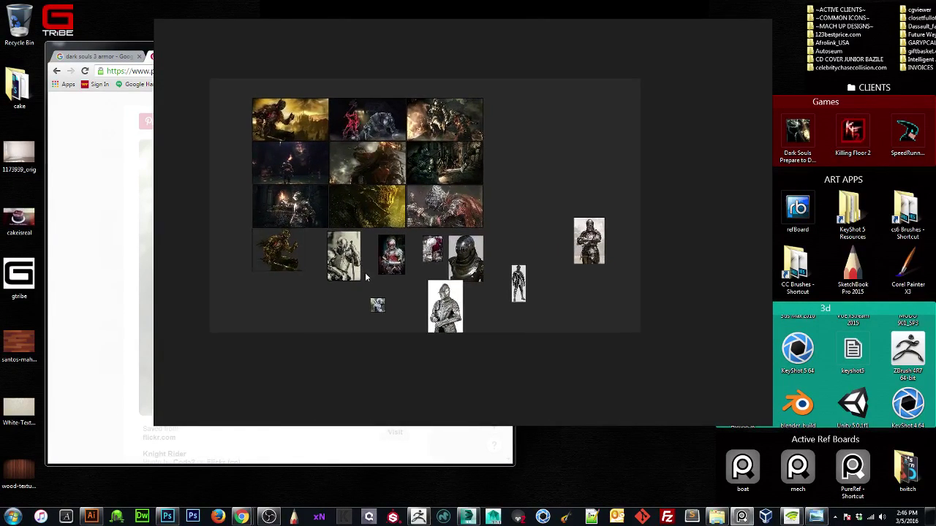
Select all the loose knight armor photos around the Dark Souls grid and normalize them by height.
scroll(365, 272, "up", 3)
scroll(391, 252, "down", 2)
left_click_drag(333, 333, 683, 218)
right_click(662, 222)
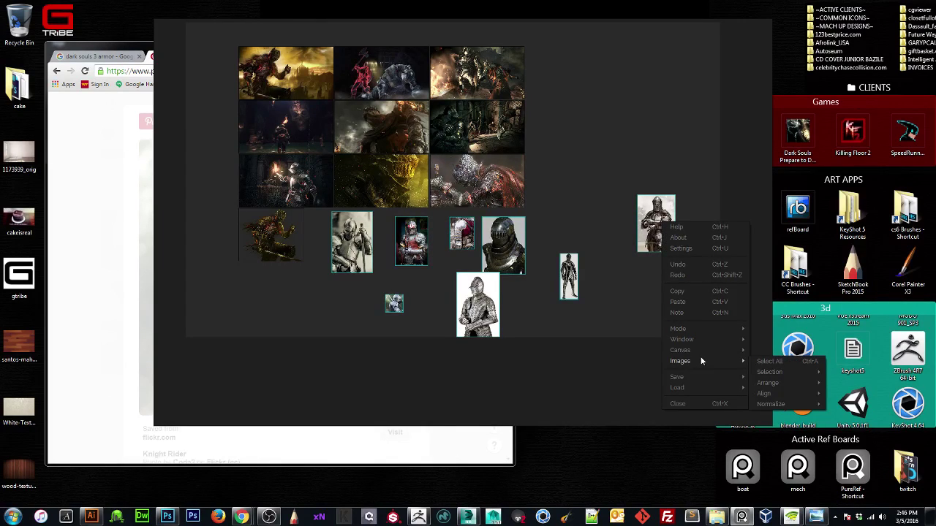
mouse_move(772, 405)
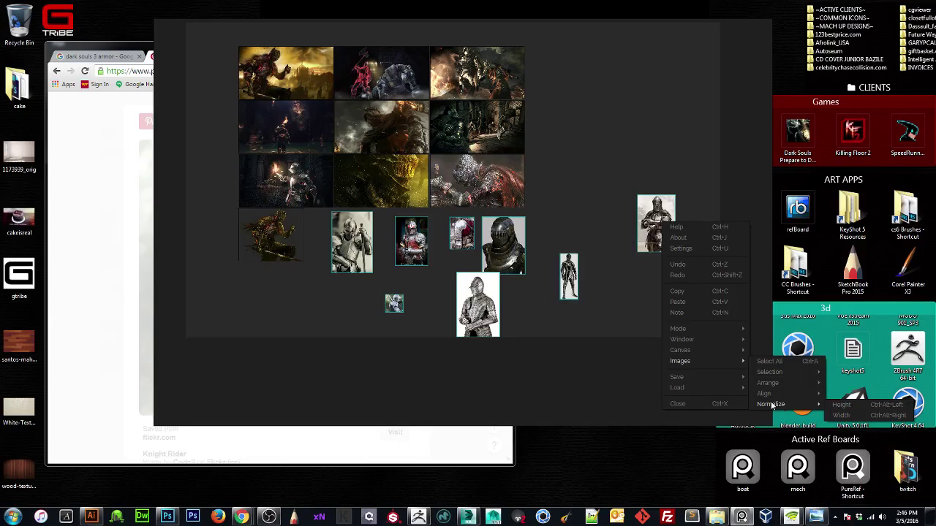
left_click(850, 405)
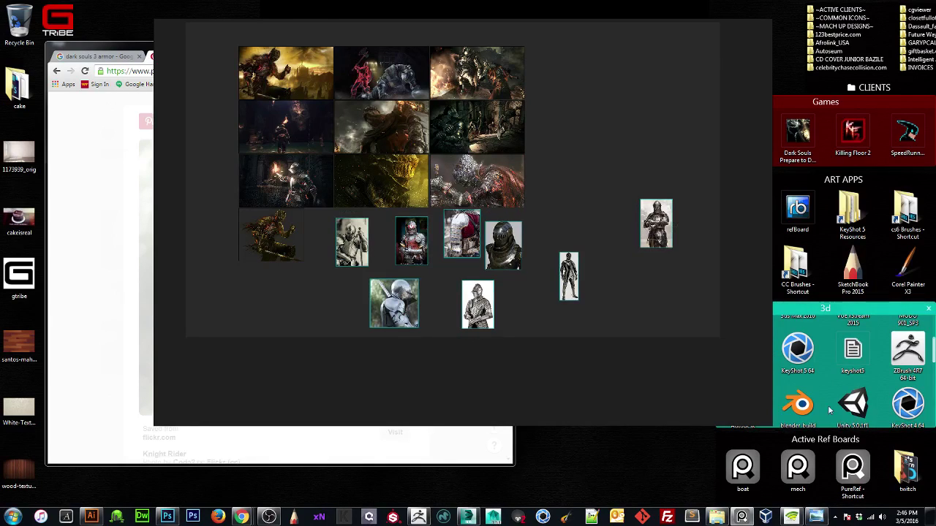
Arrange the selected knight photos with the Optimal layout and move the group below the Dark Souls images.
right_click(511, 247)
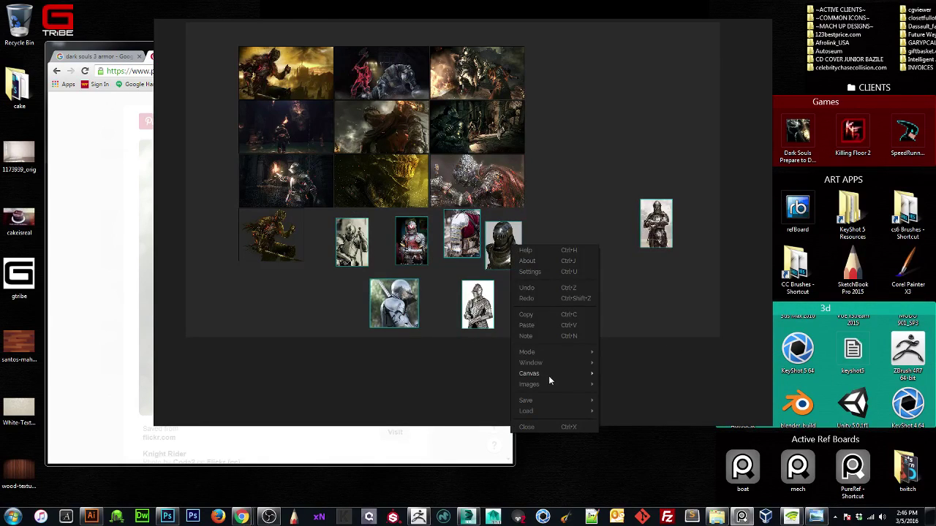
mouse_move(552, 381)
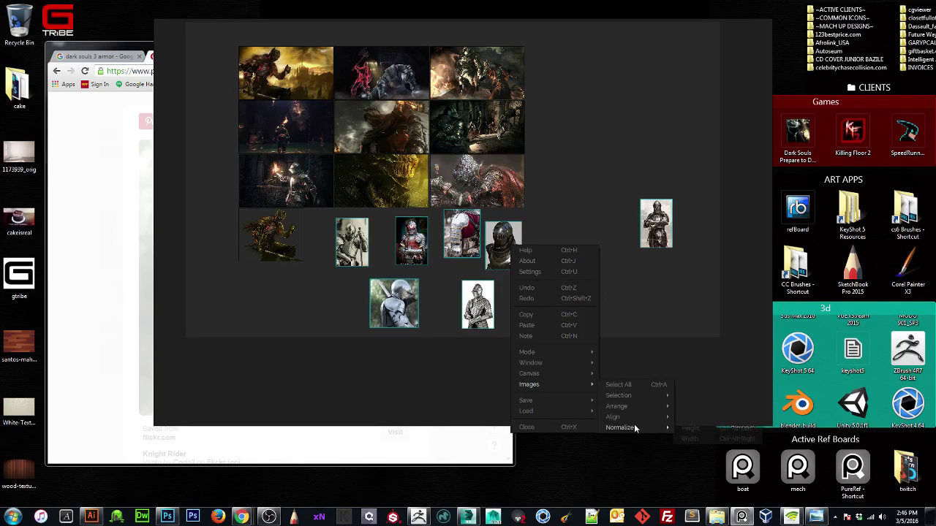
mouse_move(633, 418)
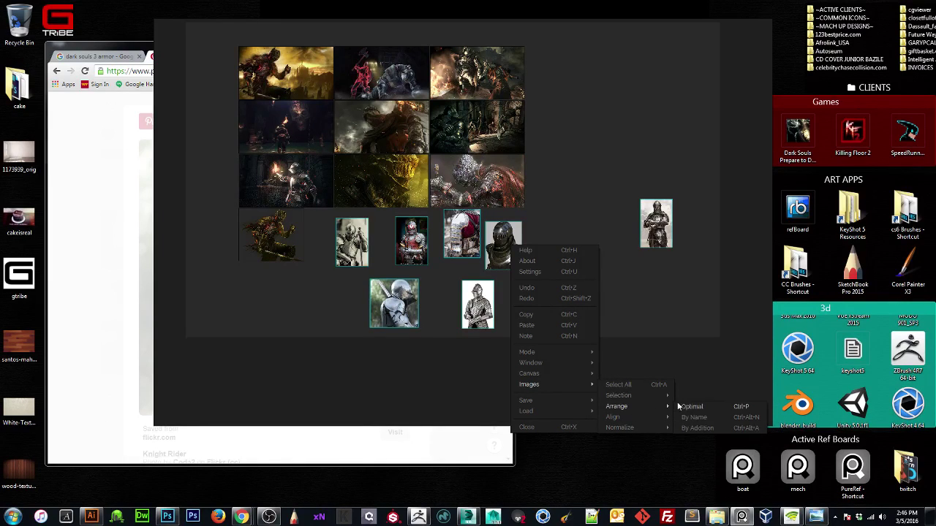
left_click(693, 408)
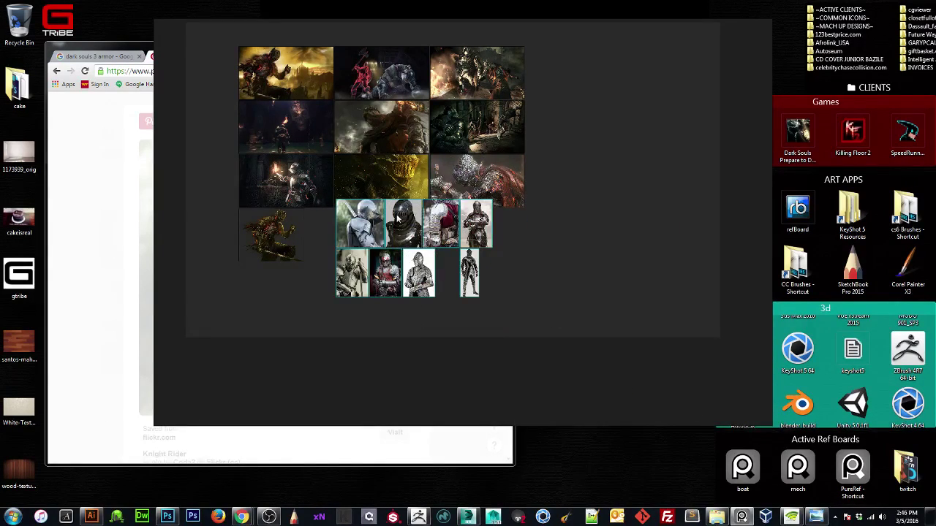
left_click_drag(479, 283, 375, 245)
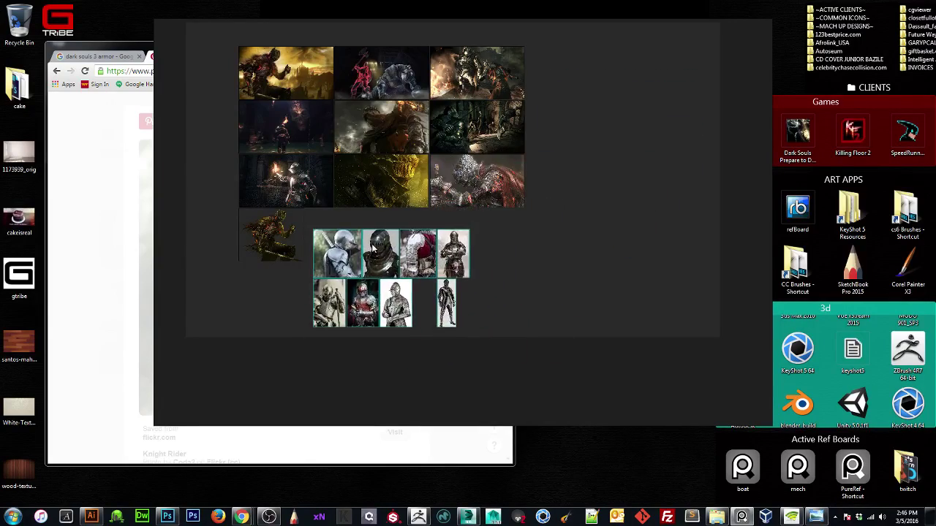
Focus on individual Dark Souls images one at a time, returning to the board overview between them.
scroll(375, 244, "up", 4)
scroll(375, 244, "down", 2)
key("space")
left_click_drag(329, 146, 369, 182)
key("space")
key("space")
key("space")
scroll(470, 227, "up", 1)
scroll(464, 223, "down", 3)
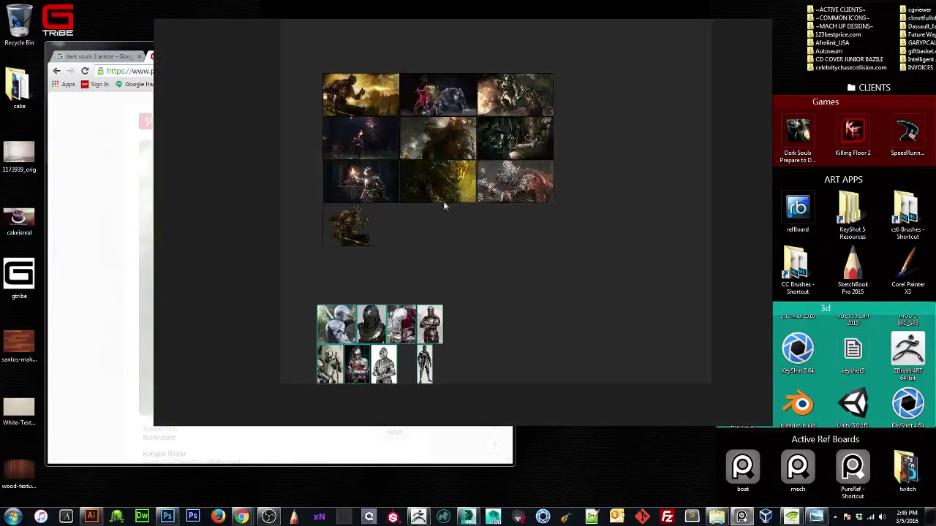
key("space")
key("space")
key("space")
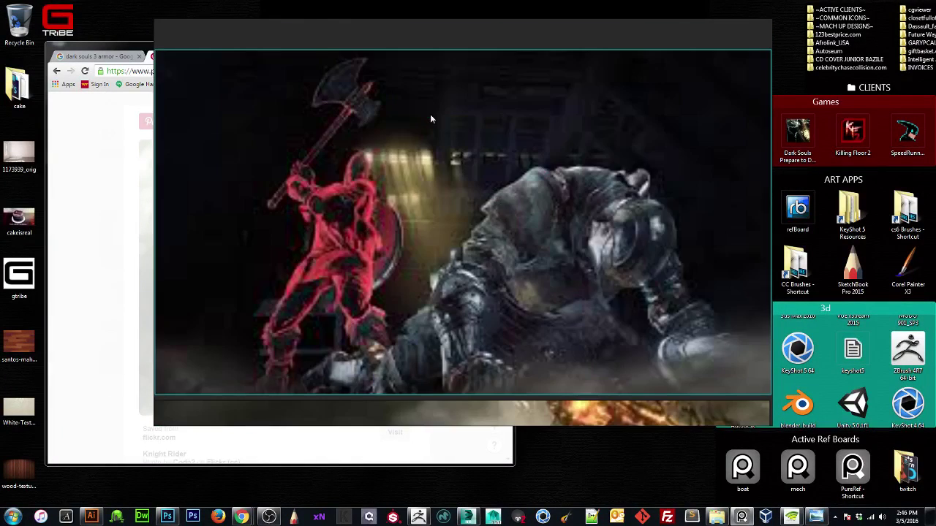
key("space")
scroll(430, 114, "down", 2)
left_click(433, 152)
key("space")
key("space")
left_click(393, 129)
key("space")
key("space")
scroll(392, 129, "down", 2)
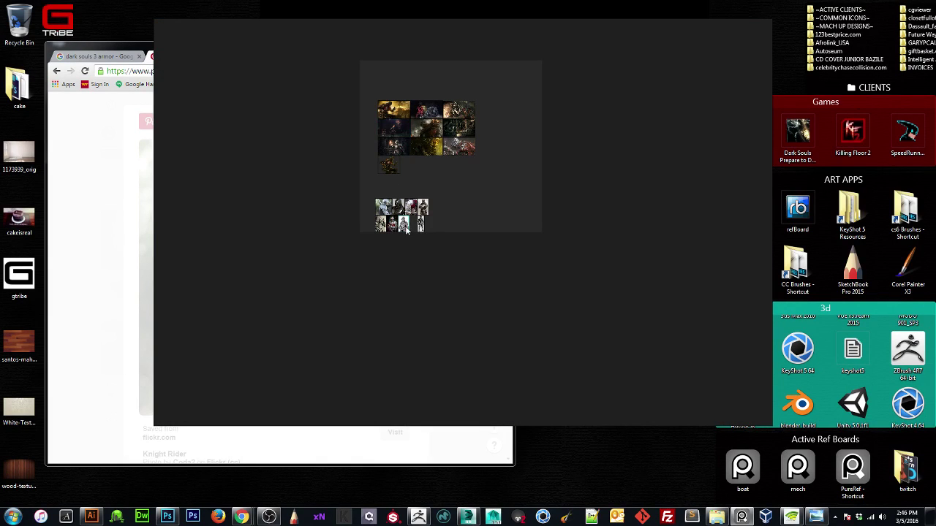
Examine the knight photo group up close, comparing the red-visored knight's armor with the engraved plate armor.
left_click(405, 225)
key("space")
key("space")
scroll(381, 228, "up", 2)
scroll(382, 227, "up", 5)
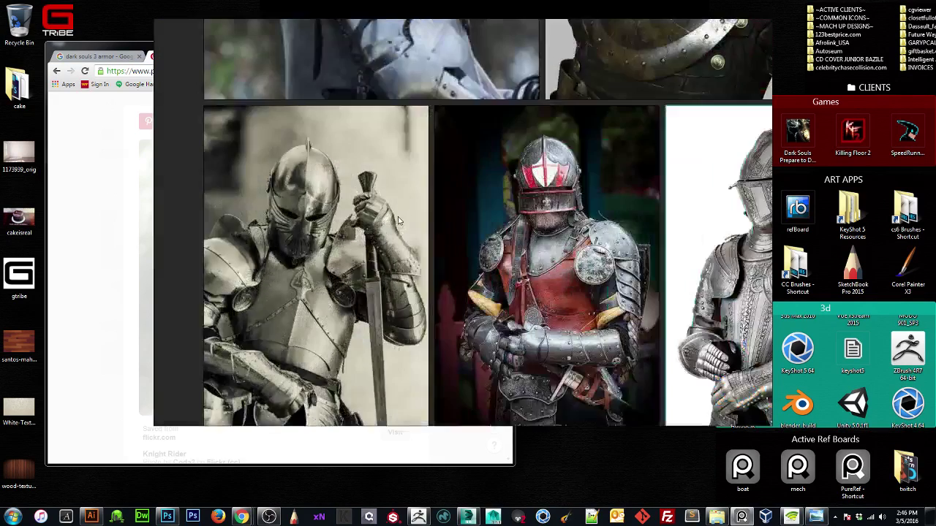
scroll(383, 225, "down", 2)
middle_click_drag(483, 198, 344, 237)
scroll(365, 264, "up", 5)
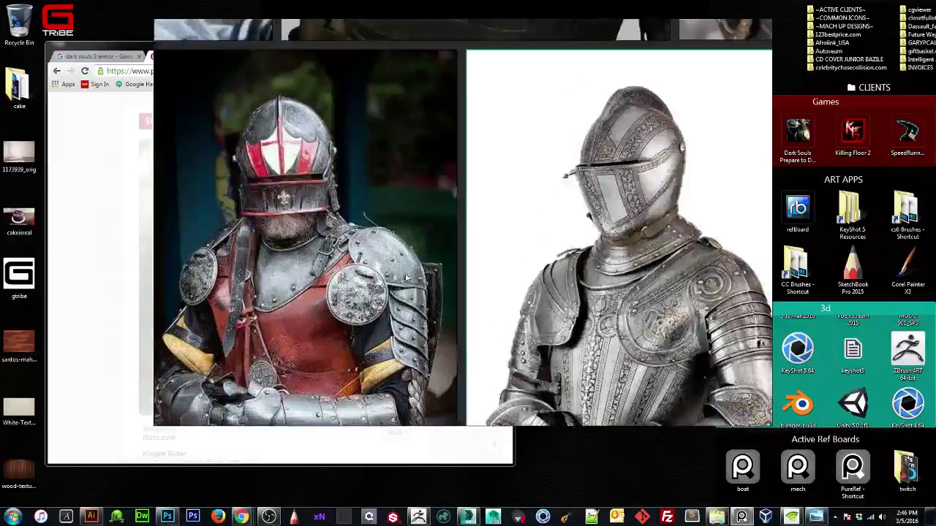
scroll(398, 245, "down", 2)
middle_click_drag(474, 261, 489, 205)
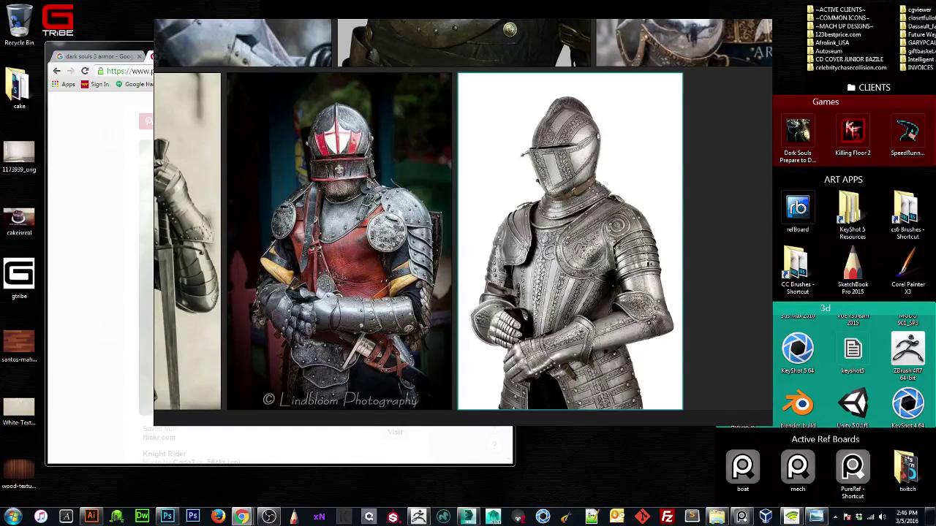
left_click(727, 218)
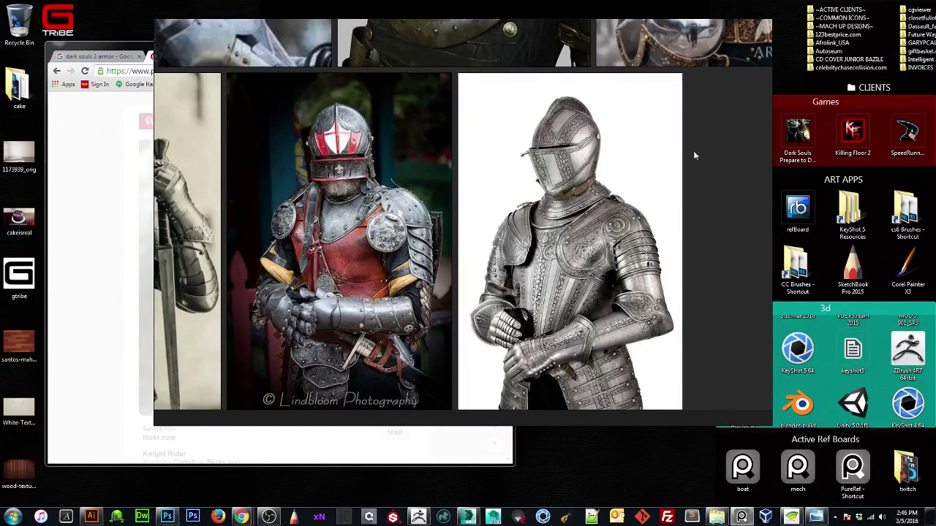
scroll(305, 244, "down", 5)
scroll(358, 233, "up", 3)
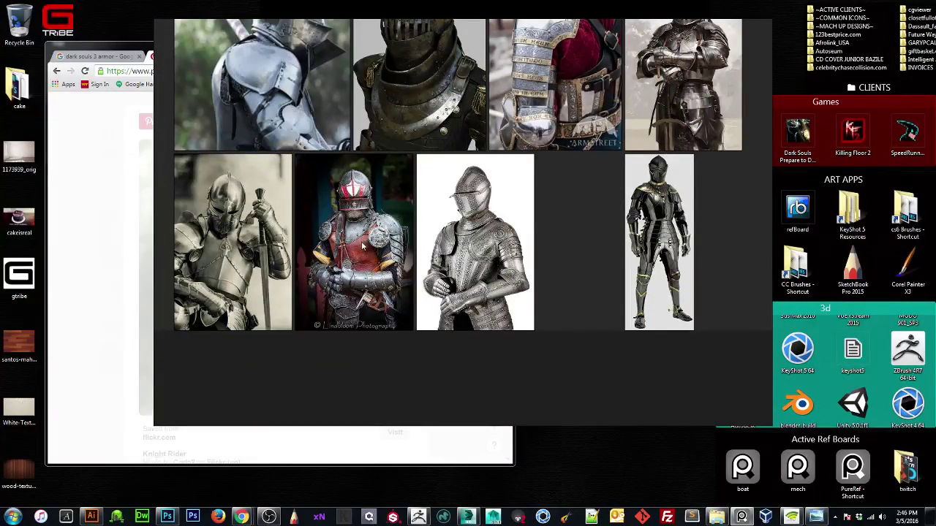
scroll(365, 243, "up", 1)
scroll(351, 190, "down", 3)
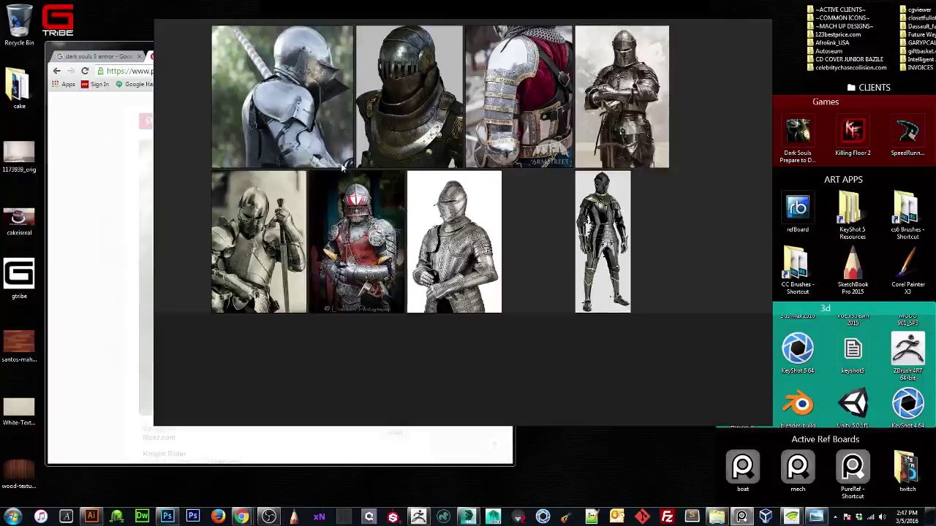
middle_click_drag(341, 167, 460, 424)
scroll(409, 204, "down", 4)
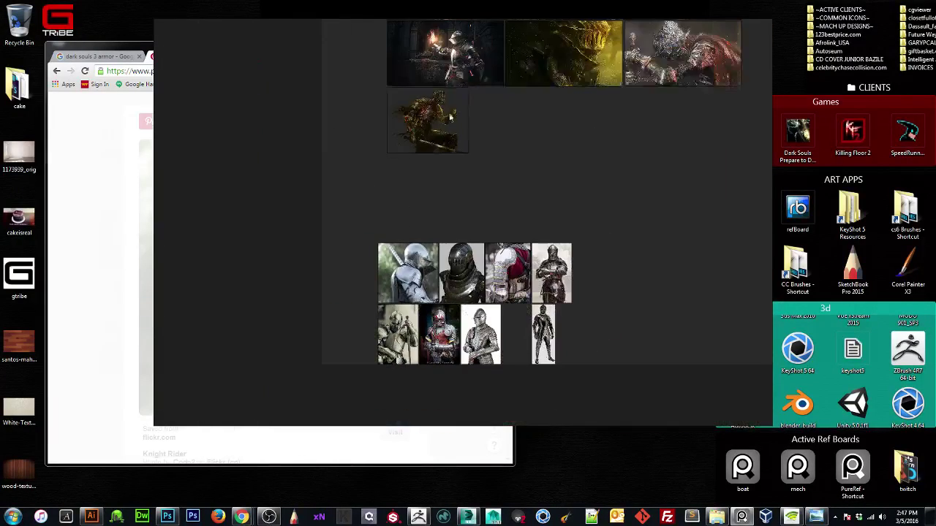
Examine the cloaked warrior image and the red phantom scene in the Dark Souls grid up close.
middle_click_drag(429, 149, 401, 326)
scroll(418, 232, "up", 7)
scroll(494, 181, "down", 5)
middle_click_drag(530, 144, 379, 256)
scroll(478, 227, "up", 5)
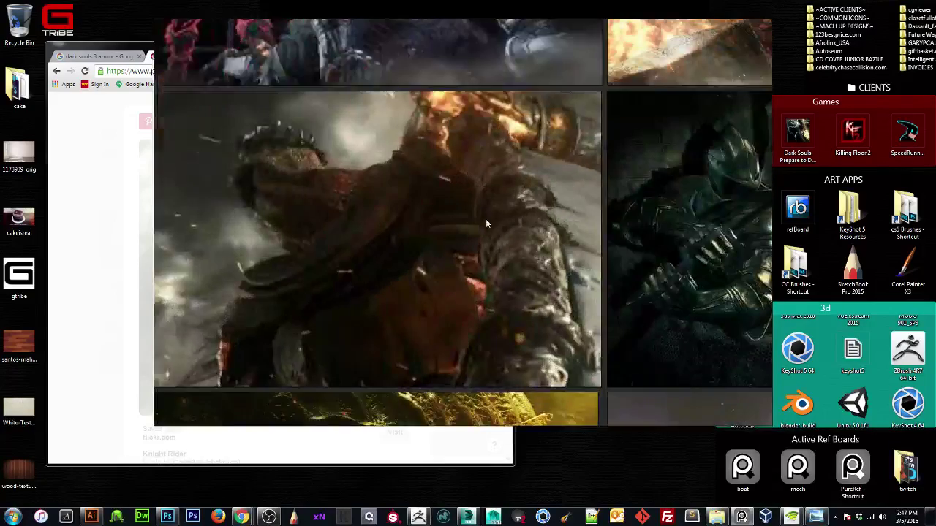
scroll(402, 217, "down", 5)
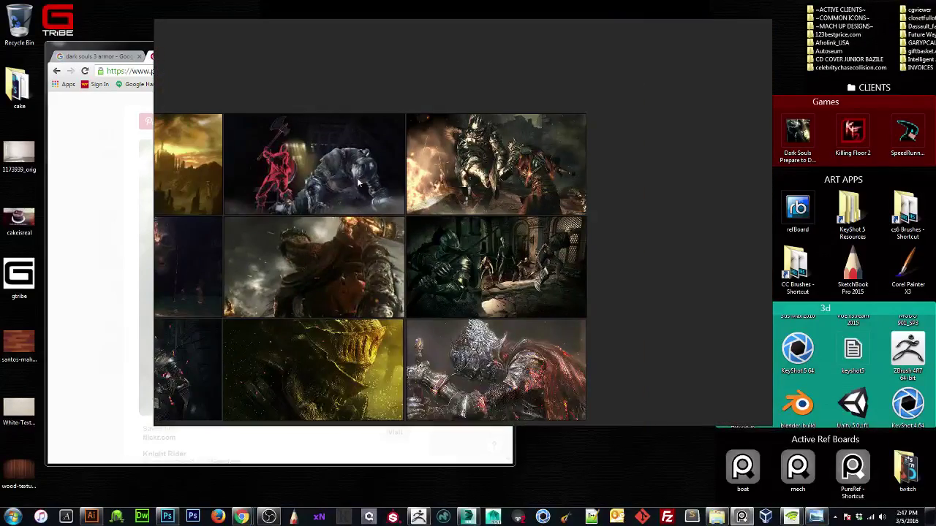
middle_click_drag(357, 178, 447, 178)
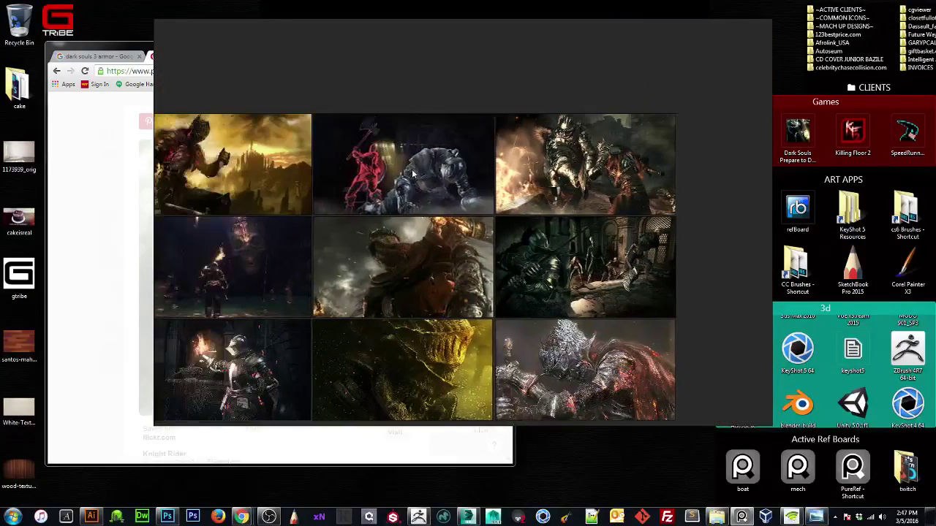
scroll(436, 167, "up", 4)
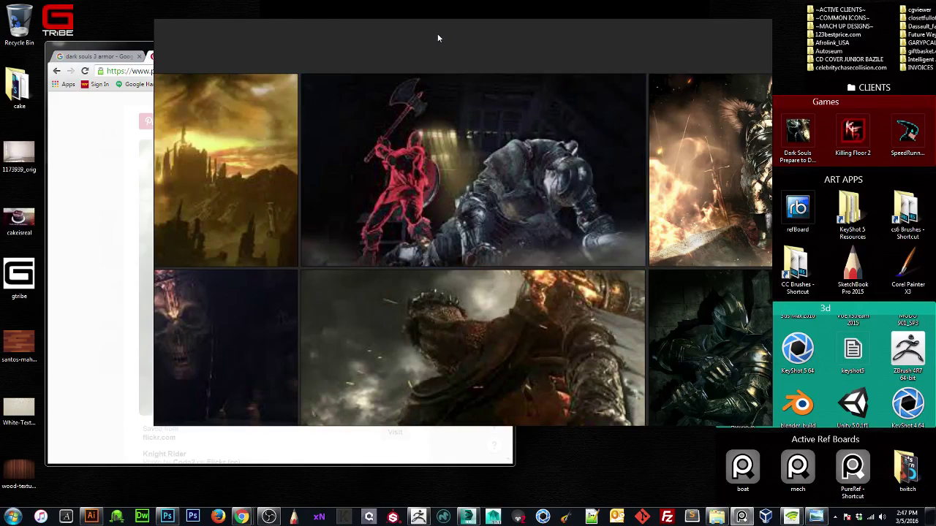
scroll(413, 274, "up", 3)
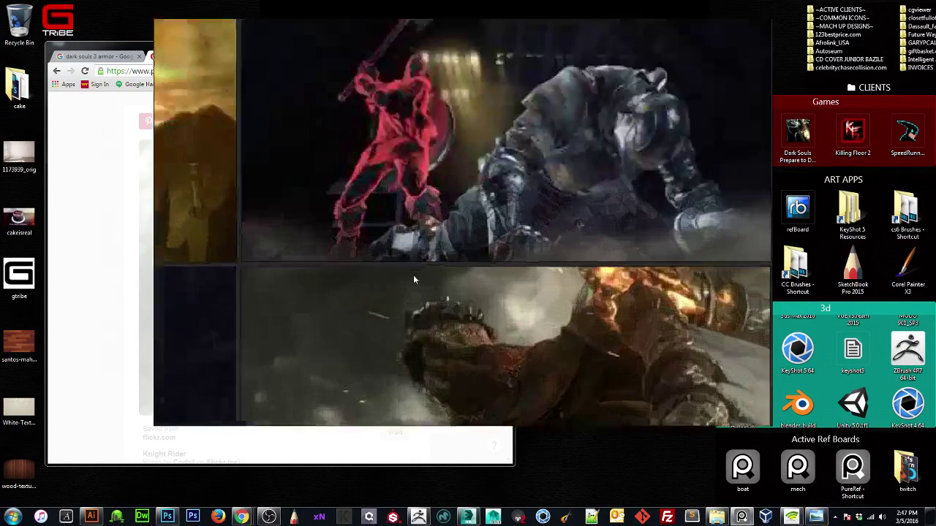
scroll(413, 274, "down", 5)
Inspect the sunset knight, skull scene and fire-holding knight images in the grid's first column for armor detail.
scroll(329, 270, "up", 6)
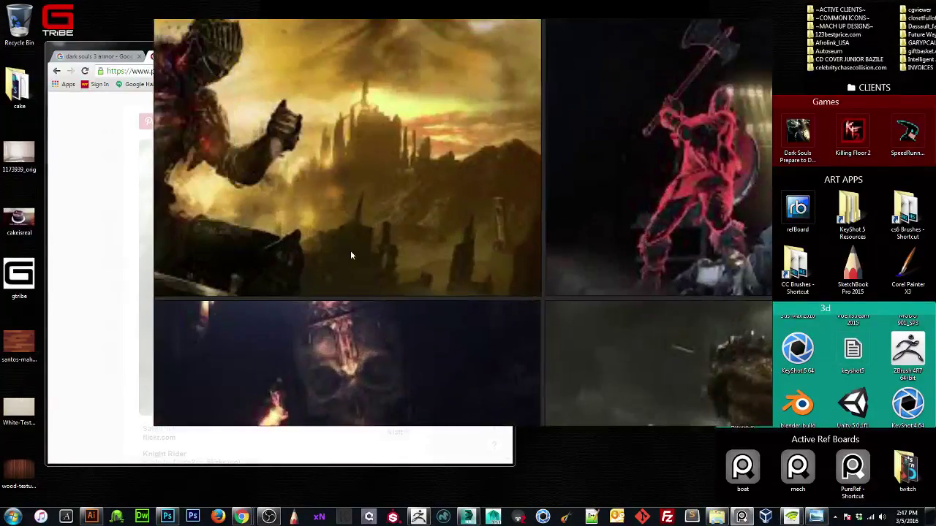
scroll(328, 252, "down", 5)
scroll(334, 268, "up", 5)
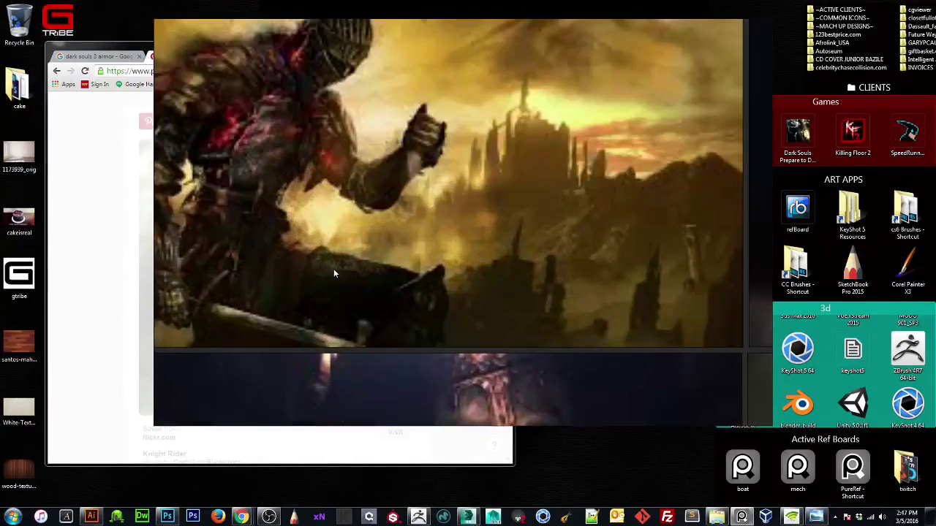
scroll(337, 278, "down", 3)
middle_click_drag(374, 258, 365, 164)
scroll(405, 259, "up", 5)
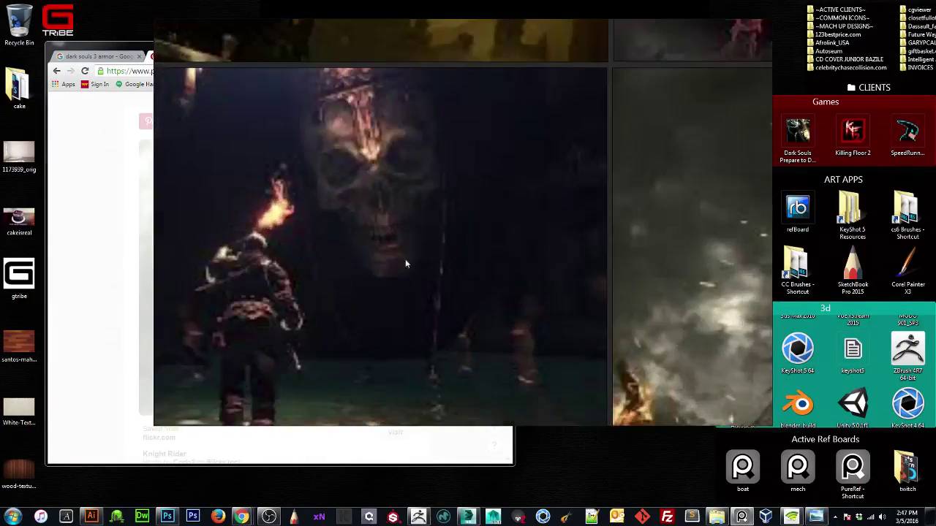
scroll(376, 292, "down", 5)
middle_click_drag(395, 353, 351, 142)
scroll(304, 212, "up", 4)
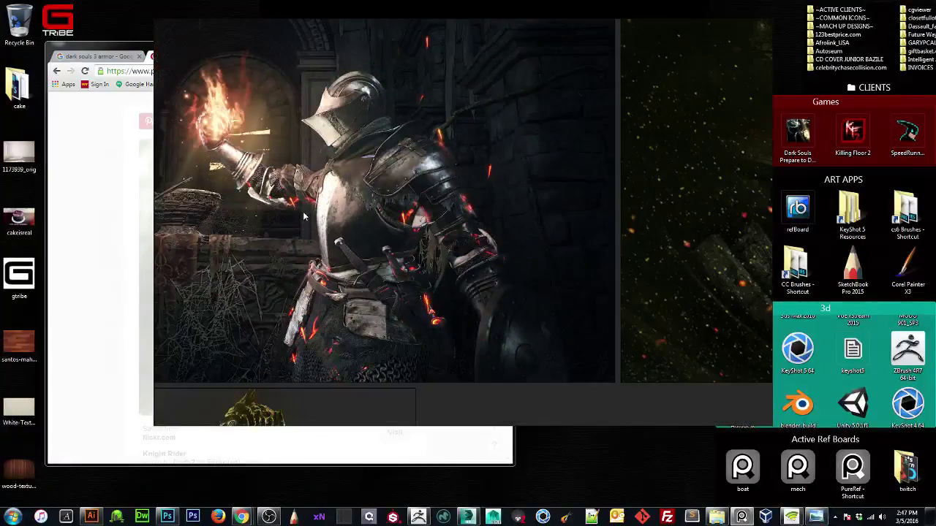
scroll(304, 216, "down", 3)
scroll(322, 214, "down", 3)
Delete the dark image of the figure standing before the glowing skull from the Dark Souls grid.
left_click_drag(342, 143, 458, 207)
left_click_drag(416, 234, 304, 179)
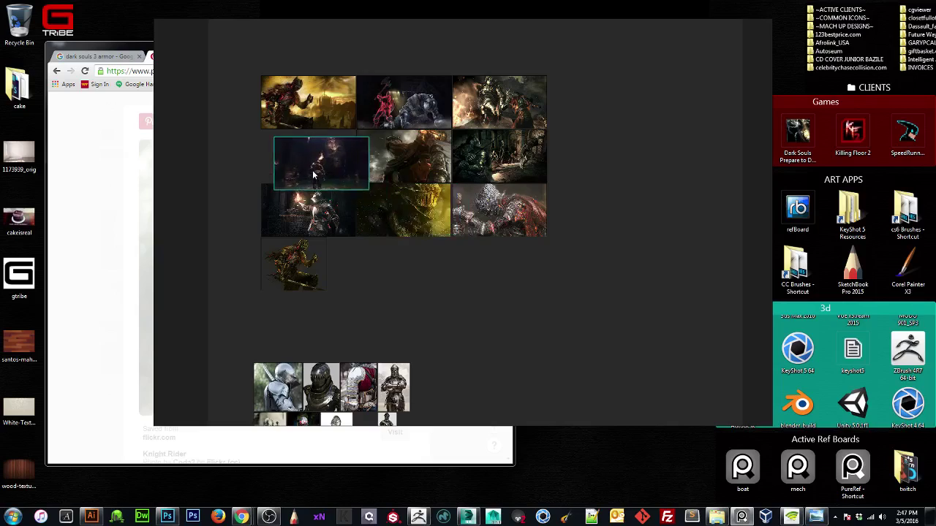
scroll(314, 176, "up", 5)
scroll(317, 166, "down", 4)
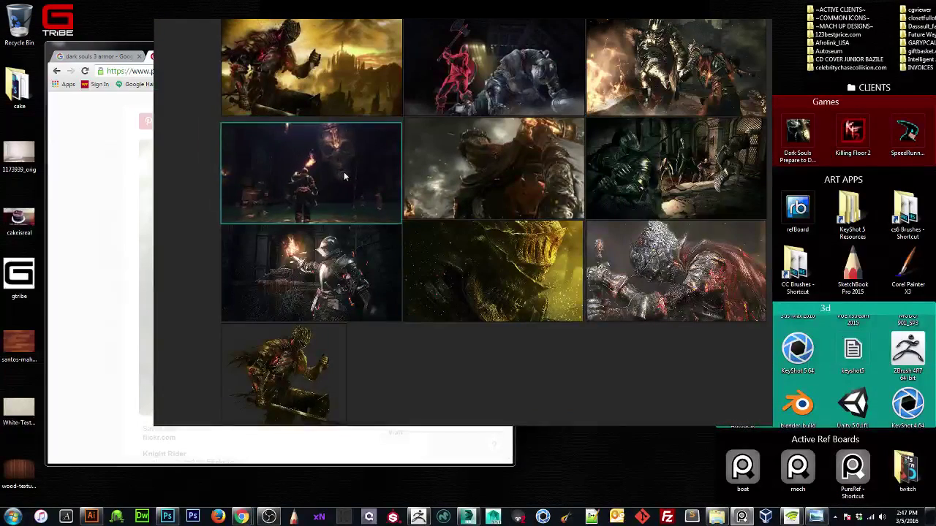
key("Delete")
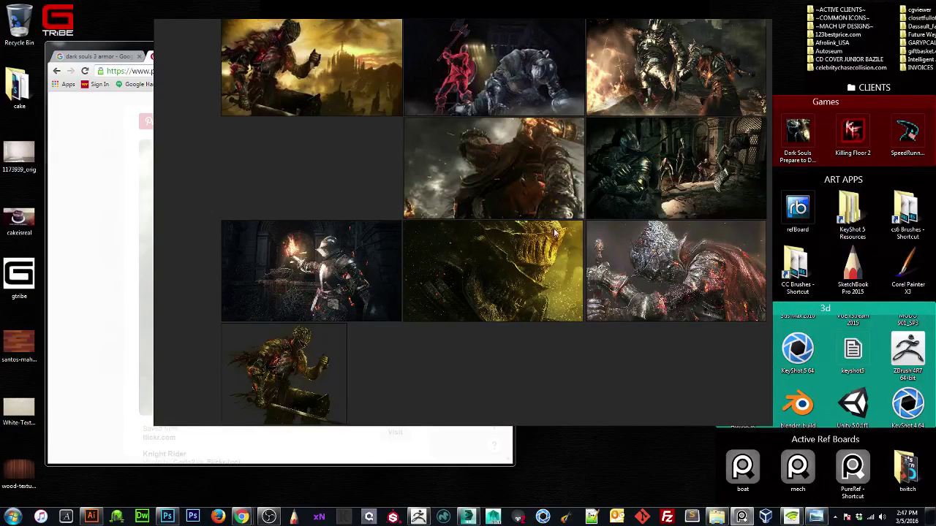
Delete the cloaked warrior image and the red phantom scene from the Dark Souls grid.
left_click(533, 180)
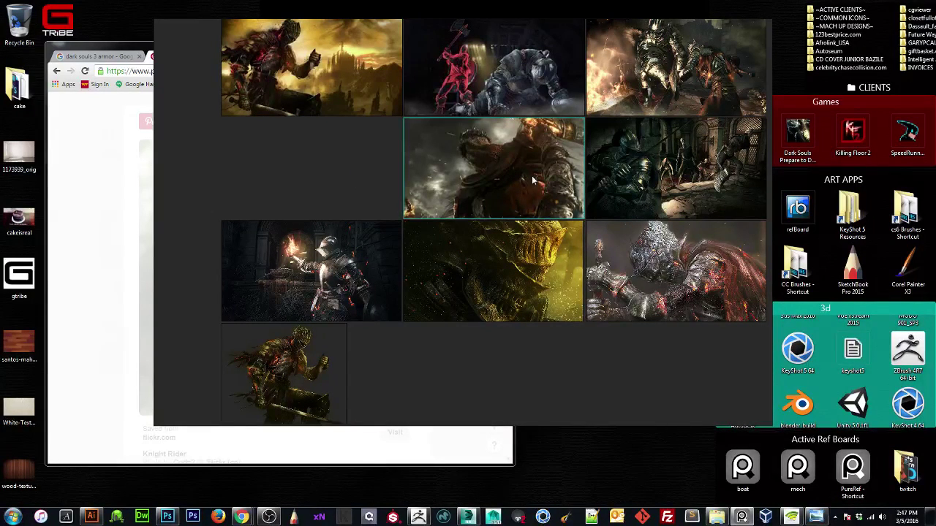
key("Delete")
left_click(501, 70)
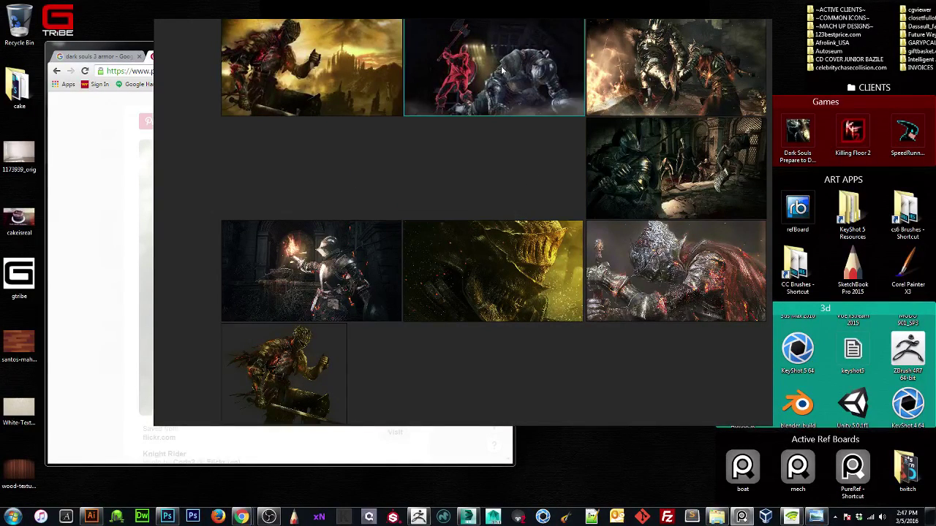
scroll(510, 68, "up", 5)
scroll(555, 88, "down", 2)
scroll(551, 87, "down", 2)
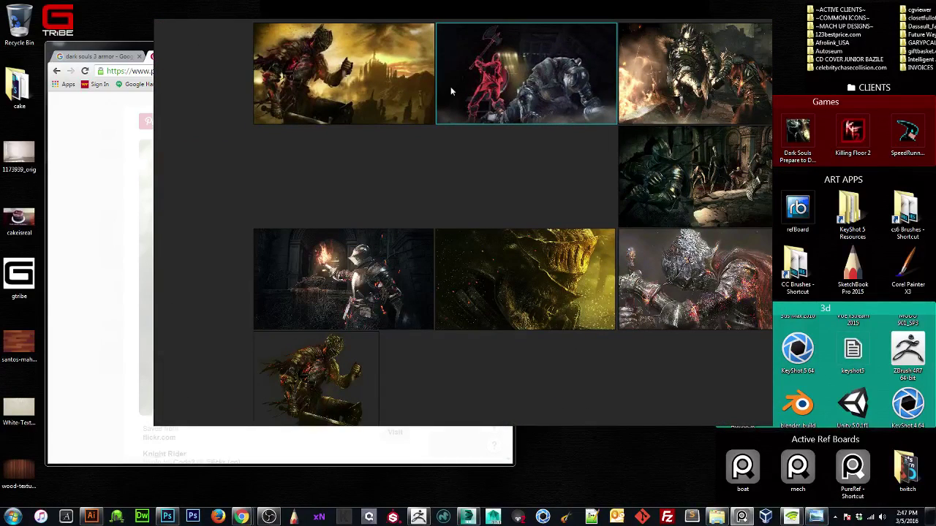
key("Delete")
Place the sunset knight beside its plain-background version for comparison and delete the sunset version.
left_click_drag(322, 64, 322, 167)
left_click_drag(263, 365, 464, 181)
left_click(356, 172)
double_click(359, 173)
scroll(362, 165, "down", 5)
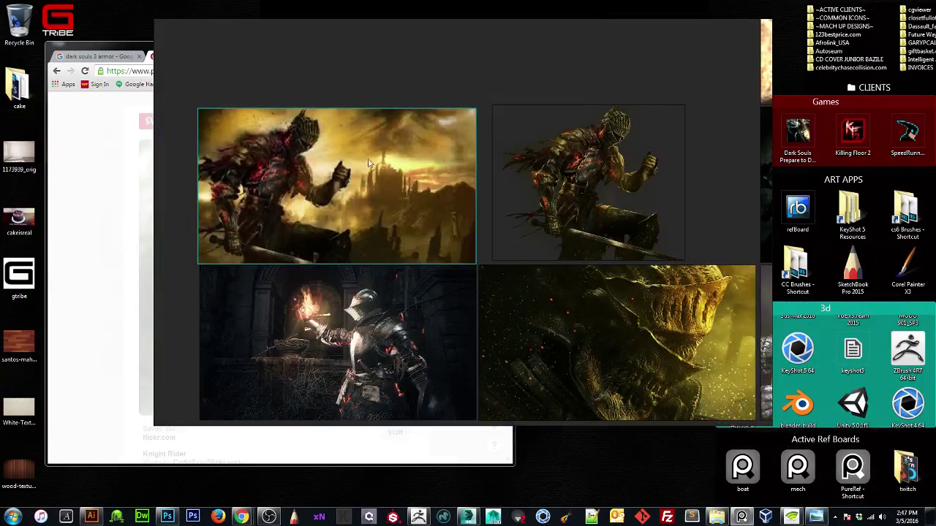
key("Delete")
Line up the plain-background knight, the dungeon fight and the burning battle scene in a row above the remaining three images.
left_click_drag(574, 181, 290, 185)
scroll(352, 195, "down", 4)
left_click_drag(576, 167, 450, 165)
scroll(457, 170, "up", 5)
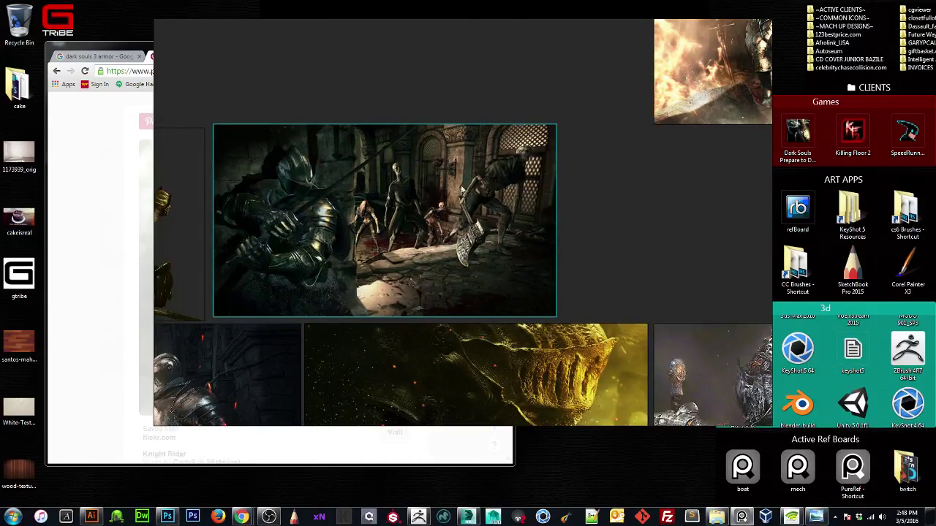
scroll(481, 162, "down", 4)
left_click_drag(621, 98, 574, 195)
scroll(466, 304, "down", 3)
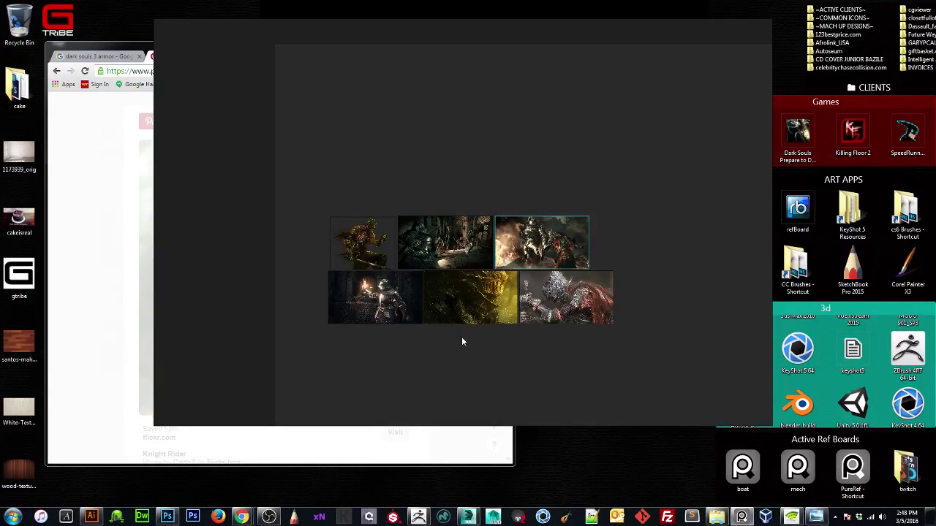
Select all the knight armor photos and move the group closer beneath the Dark Souls images.
middle_click_drag(461, 341, 449, 164)
left_click_drag(269, 250, 560, 424)
left_click_drag(412, 303, 487, 233)
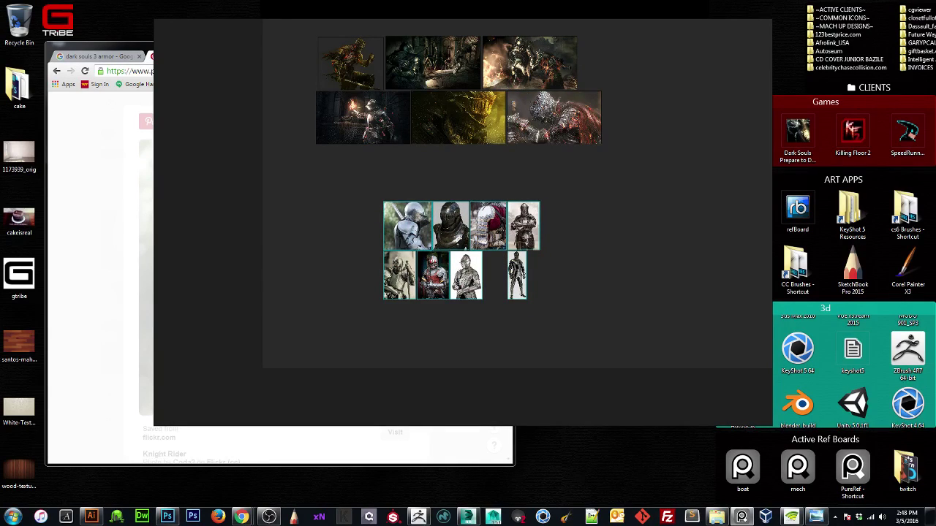
key("alt+Tab")
key("alt+Tab")
key("alt+Tab")
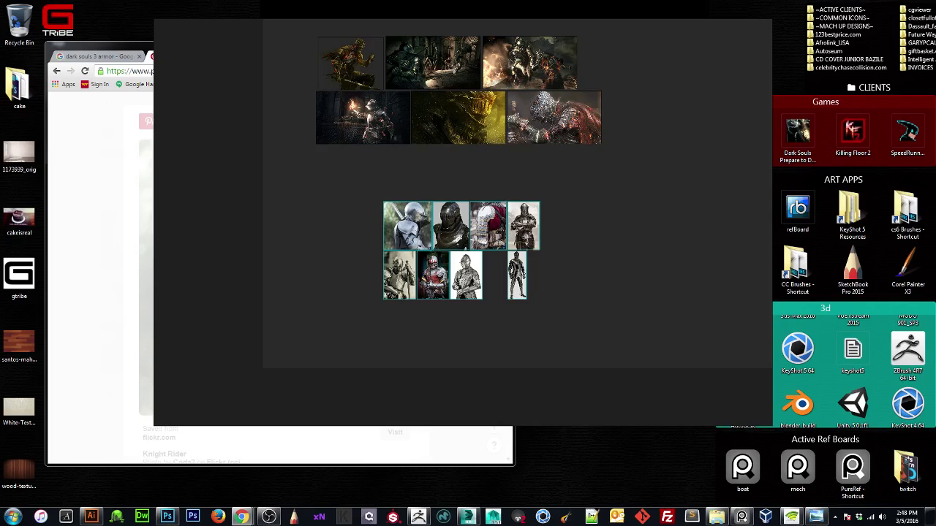
Deselect the knight photos and move the reference board window to the right edge of the desktop, uncovering the browser.
left_click(590, 257)
scroll(591, 246, "up", 3)
middle_click_drag(474, 138, 521, 326)
scroll(514, 264, "up", 4)
middle_click_drag(451, 209, 551, 290)
scroll(513, 263, "down", 3)
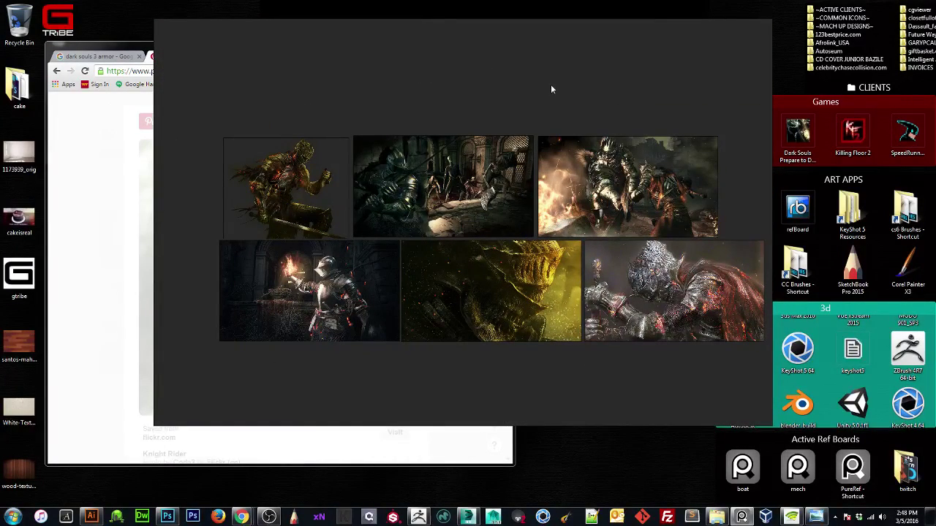
right_click_drag(543, 77, 0, 139)
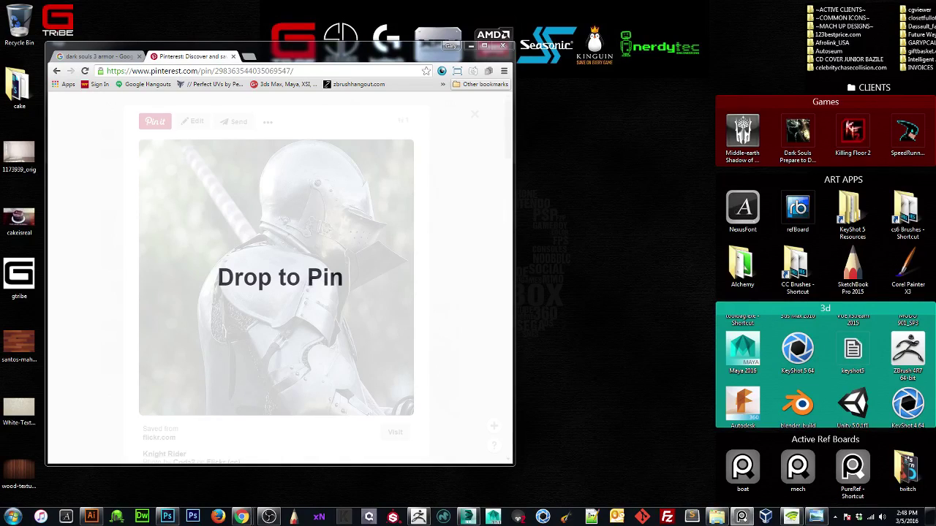
right_click_drag(1, 287, 761, 158)
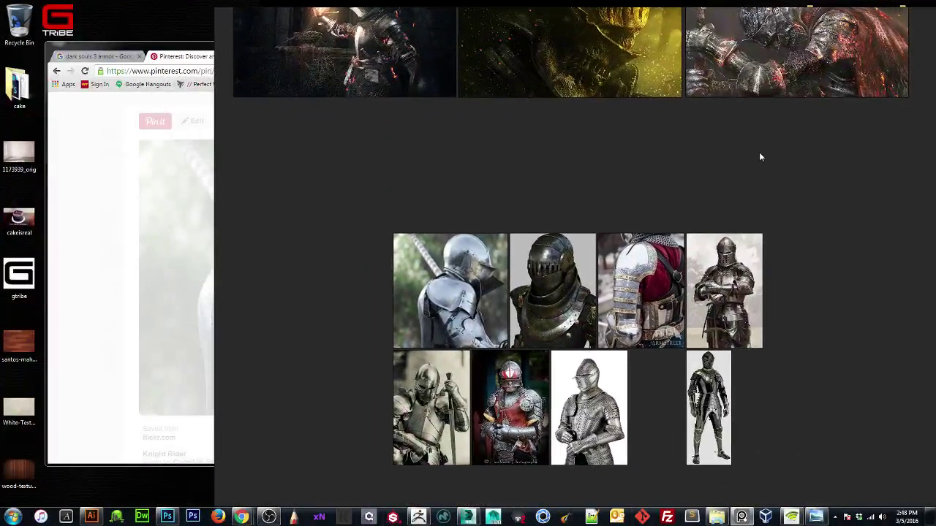
right_click_drag(212, 199, 771, 156)
Look over the references within the board's narrow visible strip, checking how the fire-holding knight fits there.
middle_click_drag(870, 180, 741, 276)
scroll(877, 252, "down", 4)
scroll(810, 261, "up", 4)
middle_click_drag(856, 282, 923, 315)
scroll(853, 243, "up", 3)
scroll(832, 252, "down", 3)
middle_click_drag(799, 291, 824, 217)
scroll(844, 242, "up", 3)
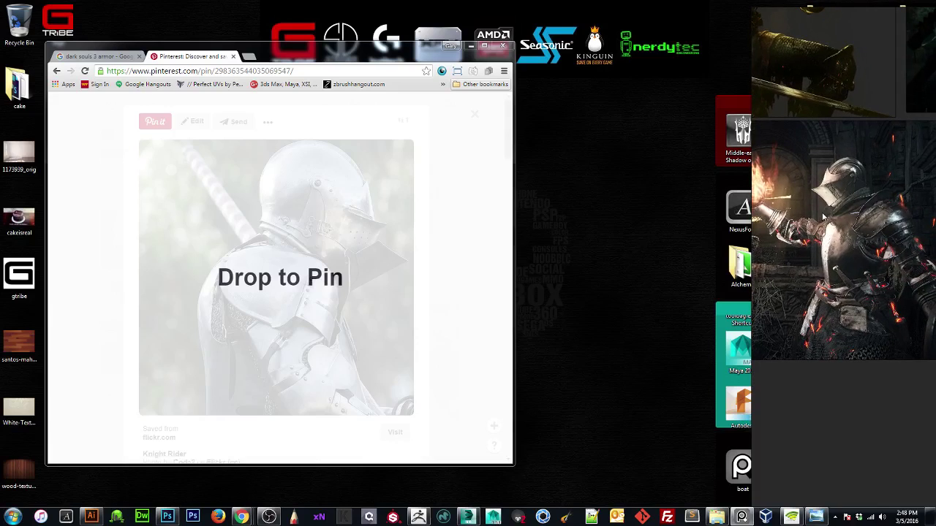
Widen the visible board strip slightly and frame the fire-holding armored knight in it.
left_click_drag(753, 188, 732, 189)
middle_click_drag(802, 175, 881, 288)
middle_click_drag(849, 180, 851, 266)
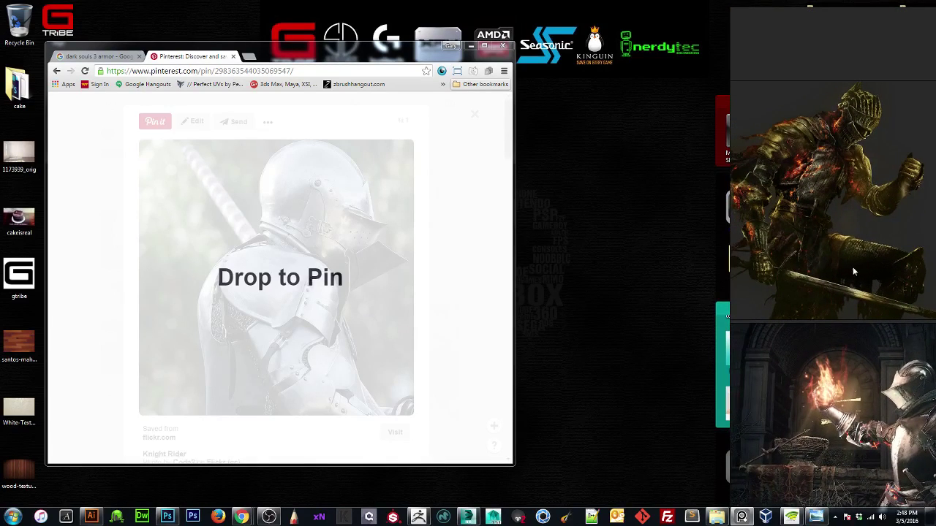
middle_click_drag(882, 305, 812, 163)
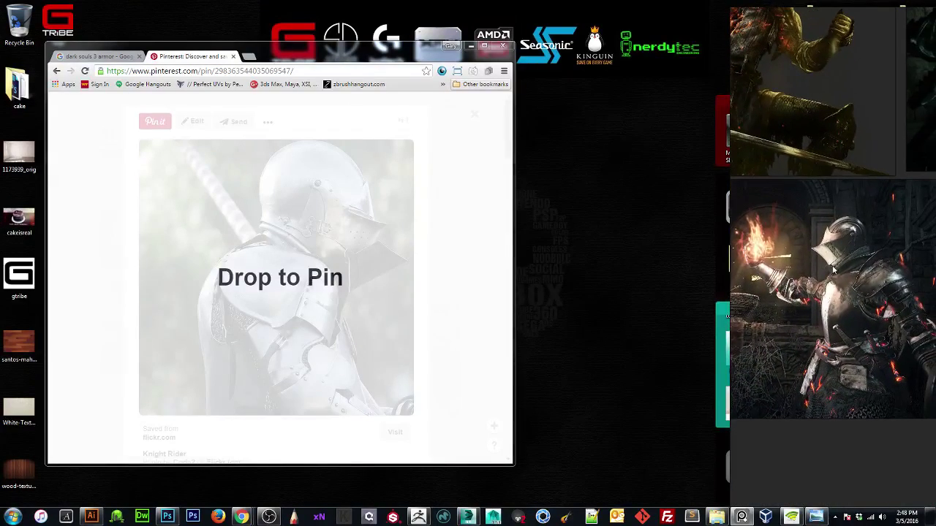
scroll(837, 320, "up", 3)
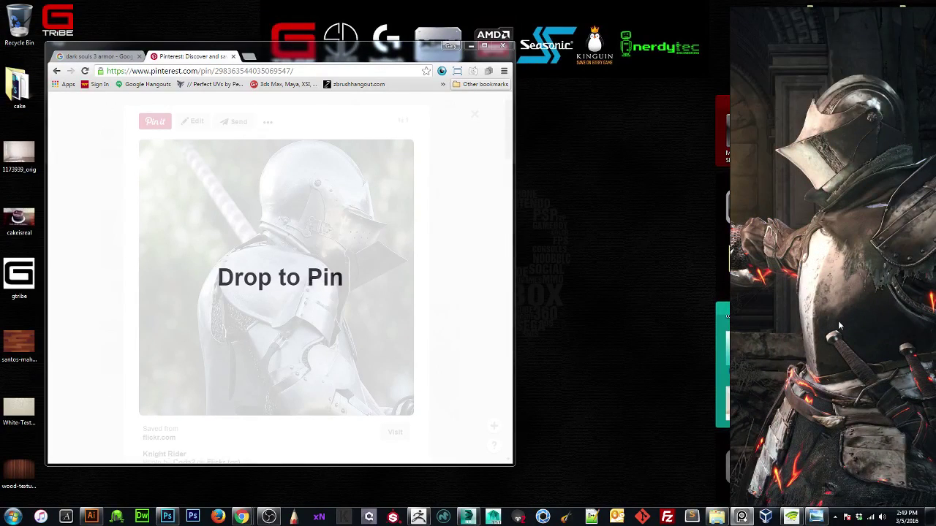
scroll(839, 325, "down", 2)
middle_click_drag(839, 328, 828, 287)
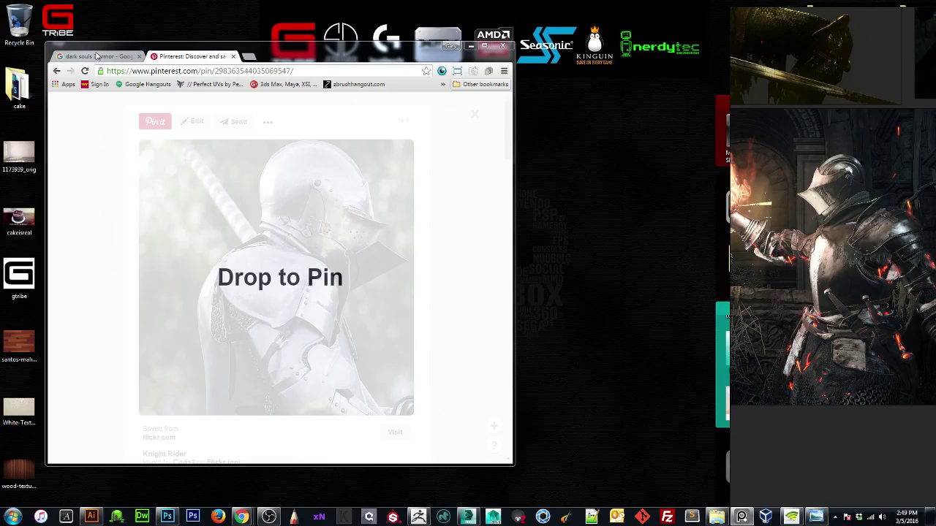
Minimize the browser, switch to ZBrush and resize its window to fill the space beside the reference board.
left_click(471, 45)
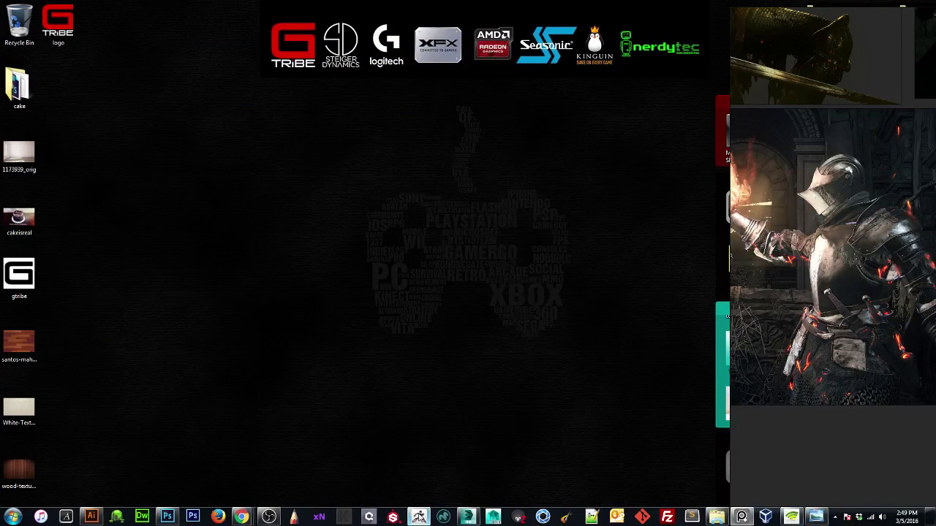
left_click(421, 519)
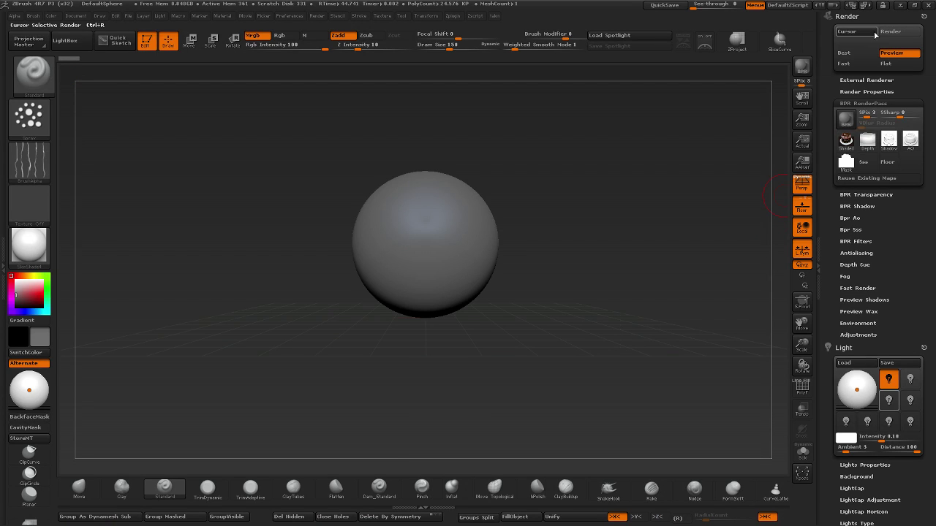
left_click(914, 5)
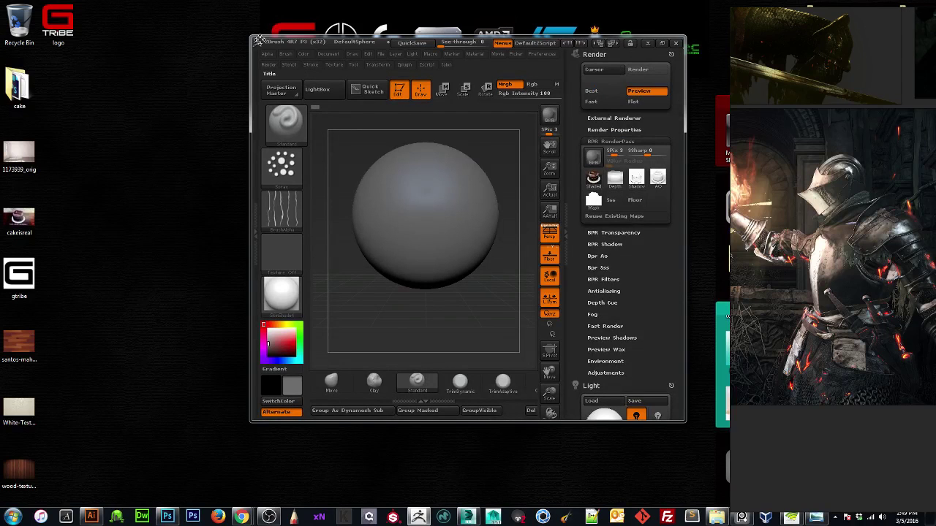
left_click_drag(249, 36, 5, 6)
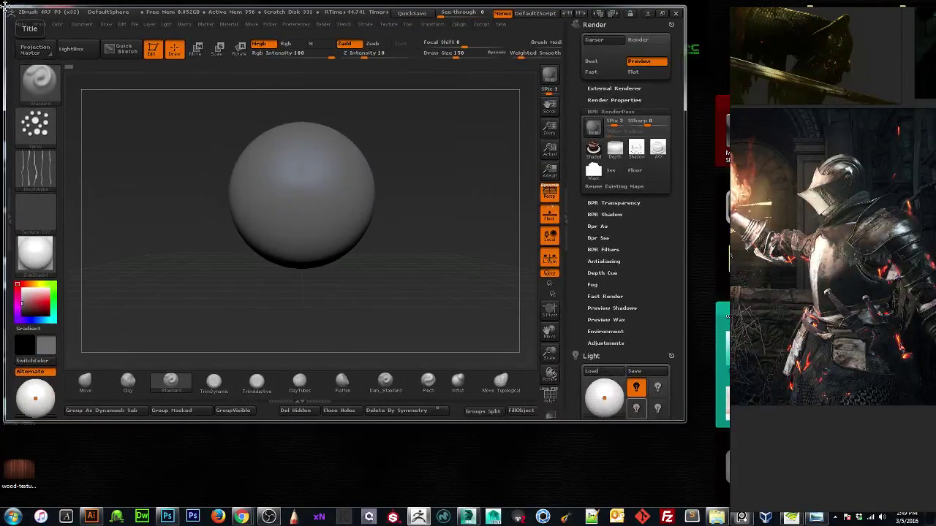
left_click_drag(685, 422, 727, 507)
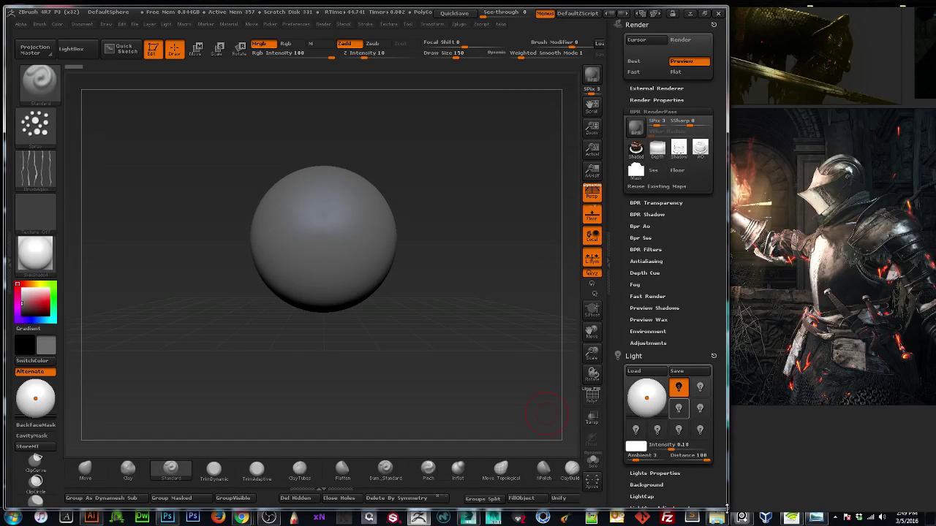
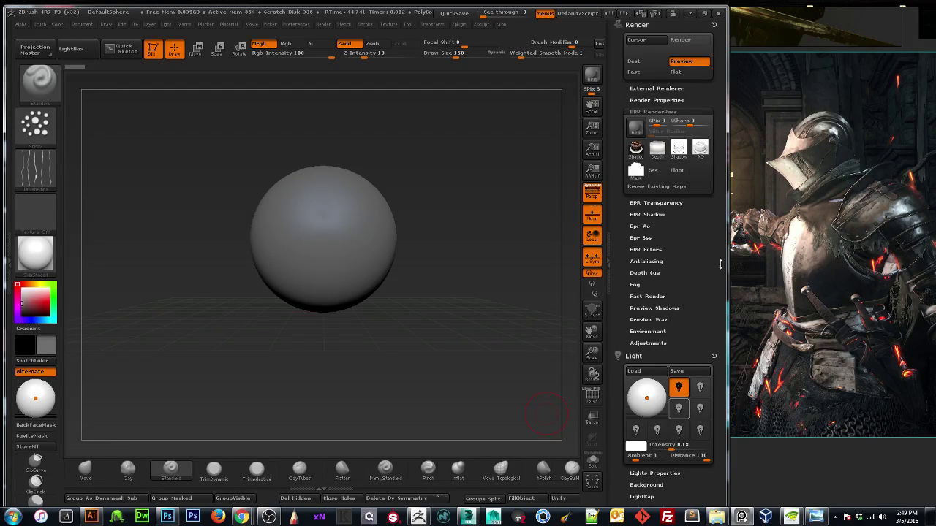
left_click_drag(593, 355, 571, 362)
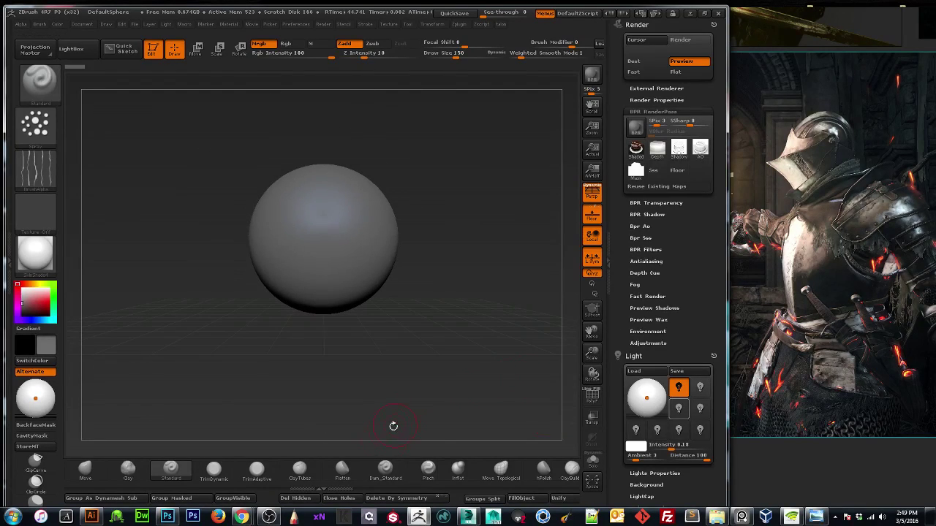
Hide the floor grid and ready the Move brush with a draw size of about 610 for the sphere.
left_click(592, 214)
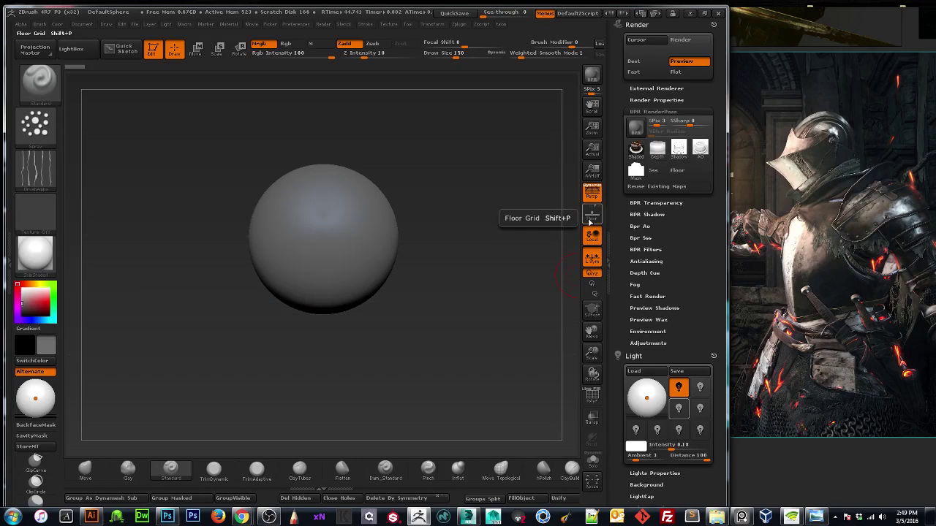
left_click_drag(591, 351, 616, 371)
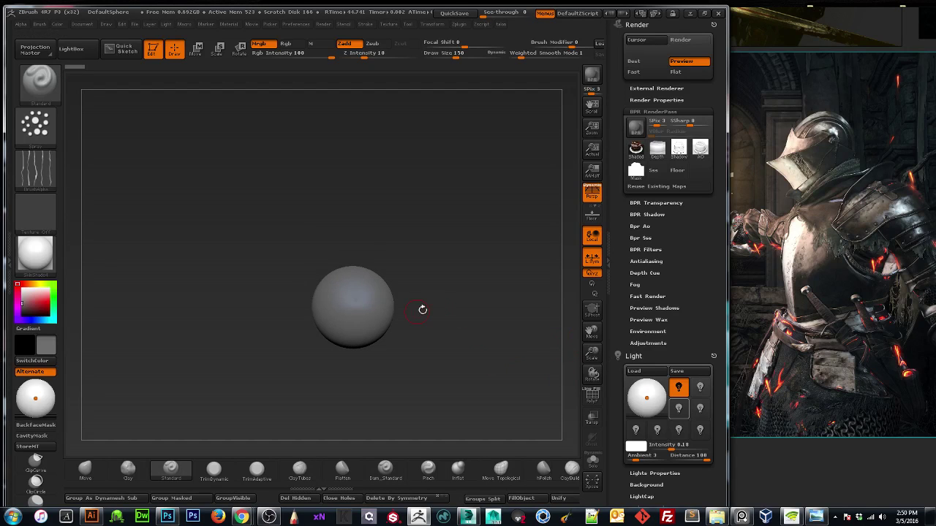
key("bracketright")
key("bracketright")
key("bracketright")
key("bracketright")
key("bracketright")
key("bracketright")
key("bracketright")
key("bracketright")
key("bracketright")
key("bracketright")
key("bracketright")
key("bracketright")
key("bracketright")
key("bracketright")
key("bracketright")
key("bracketright")
key("bracketright")
key("bracketright")
key("bracketright")
key("bracketright")
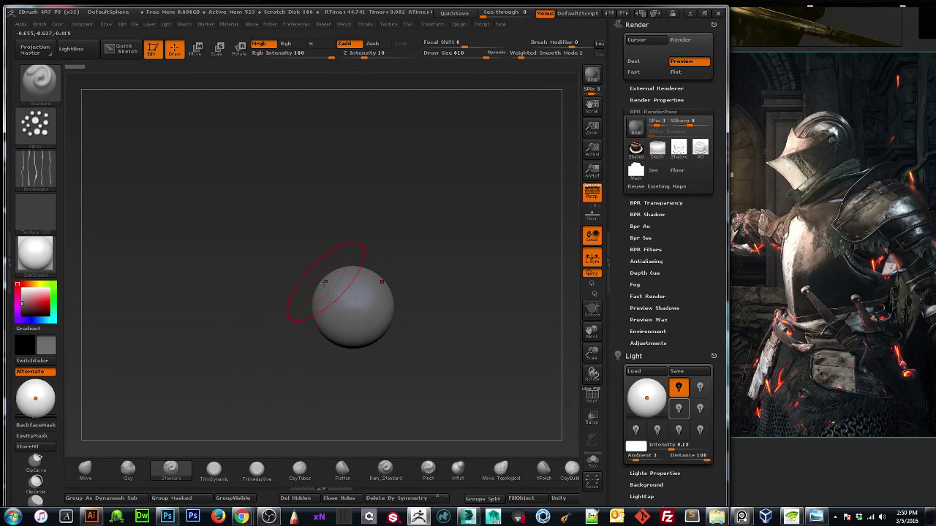
left_click(94, 469)
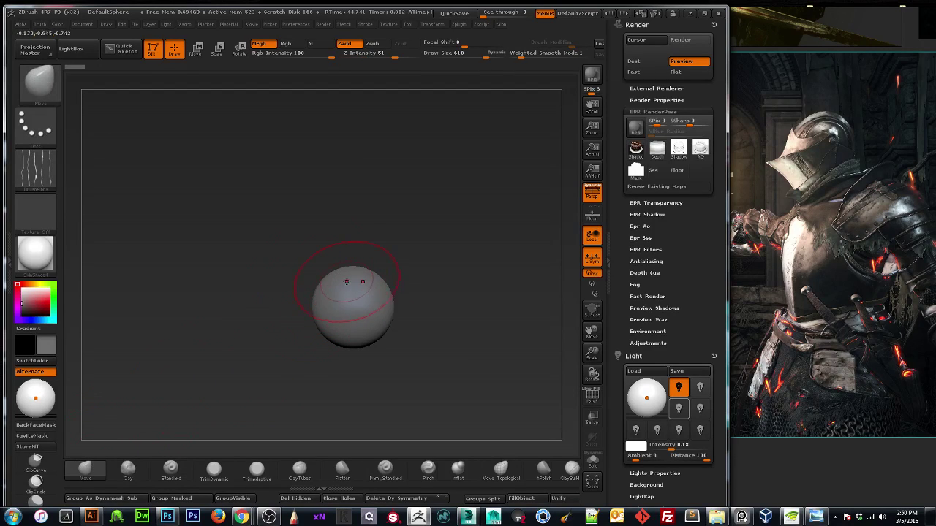
Pull the sphere into a rough bust with widely flared shoulders and a raised neck using the Move brush.
mouse_move(346, 278)
left_mouse_down()
mouse_move(346, 224)
mouse_move(303, 269)
left_mouse_up()
left_click_drag(315, 326, 175, 344)
left_click_drag(327, 238, 362, 209)
left_click_drag(364, 228, 379, 220)
left_click_drag(373, 252, 398, 232)
left_click_drag(364, 208, 369, 194)
mouse_move(316, 206)
left_mouse_down()
mouse_move(288, 187)
mouse_move(255, 263)
left_mouse_up()
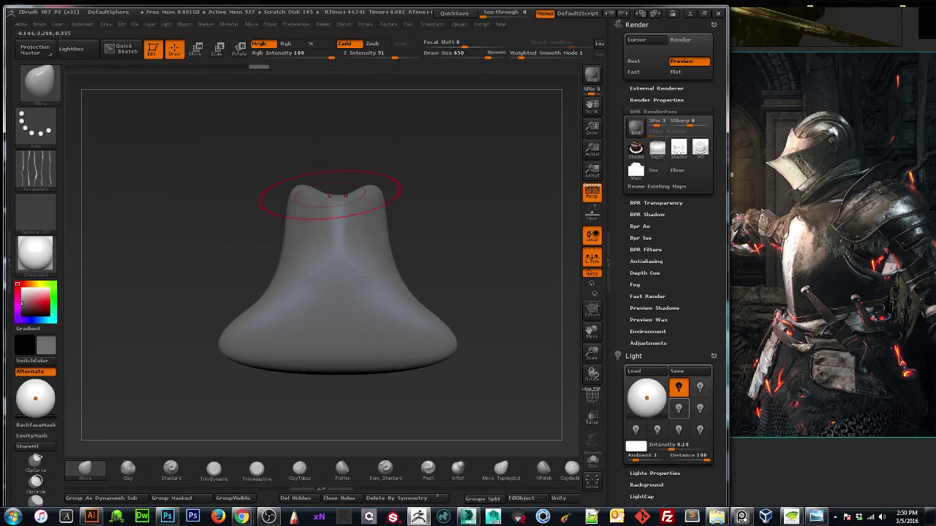
Smooth the notched top of the neck from the side.
left_click_drag(235, 200, 181, 266)
mouse_move(221, 242)
left_mouse_down()
mouse_move(244, 209)
mouse_move(413, 198)
left_mouse_up()
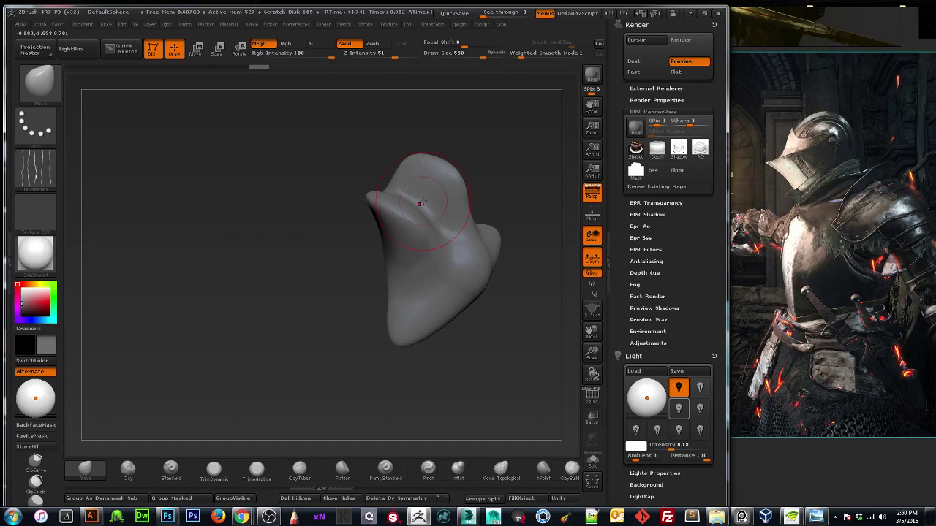
key("shift")
left_click_drag(440, 211, 414, 182, "shift")
Reshape the neck and upper torso with the Move brush from several angles and smooth the profile.
mouse_move(277, 266)
left_mouse_down()
mouse_move(316, 149)
mouse_move(402, 277)
mouse_move(322, 228)
mouse_move(427, 244)
left_mouse_up()
left_click_drag(593, 354, 539, 413)
left_click_drag(304, 245, 310, 302)
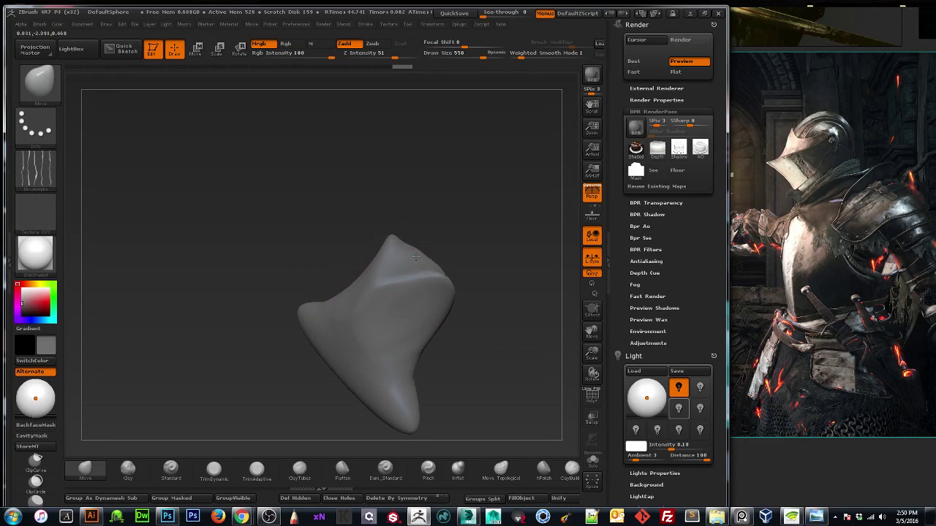
left_click_drag(424, 251, 357, 278)
left_click_drag(343, 233, 311, 289)
left_click_drag(307, 241, 377, 253)
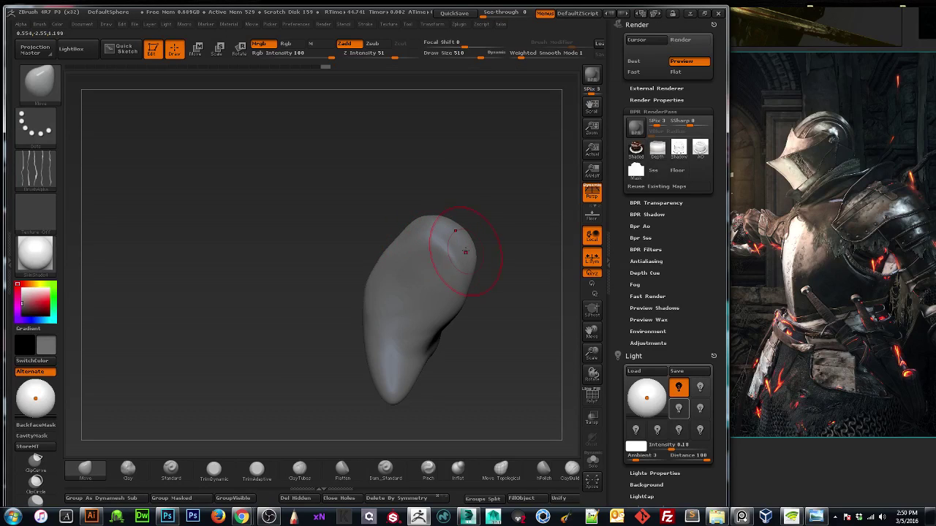
left_click_drag(344, 253, 297, 255)
mouse_move(374, 260)
left_mouse_down()
mouse_move(408, 251)
mouse_move(365, 289)
left_mouse_up()
key("shift")
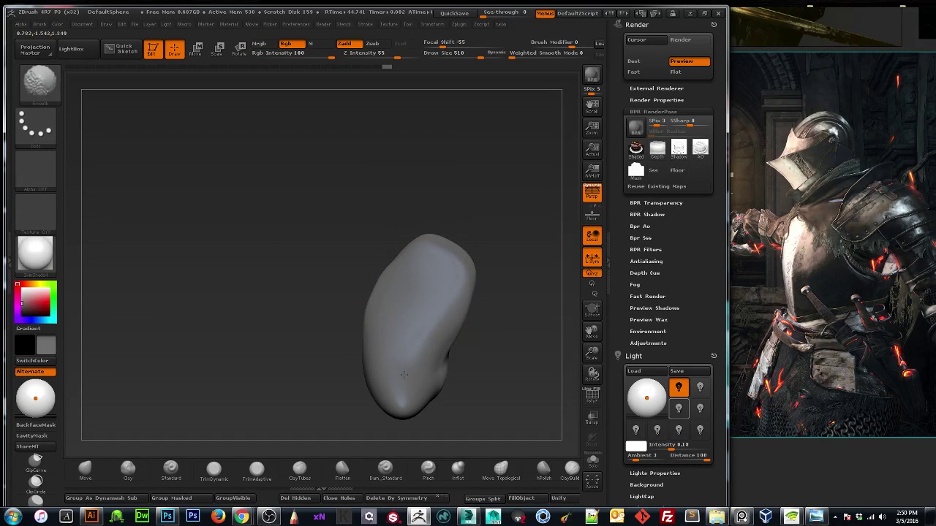
mouse_move(354, 321)
left_mouse_down()
mouse_move(380, 292)
mouse_move(326, 274)
left_mouse_up()
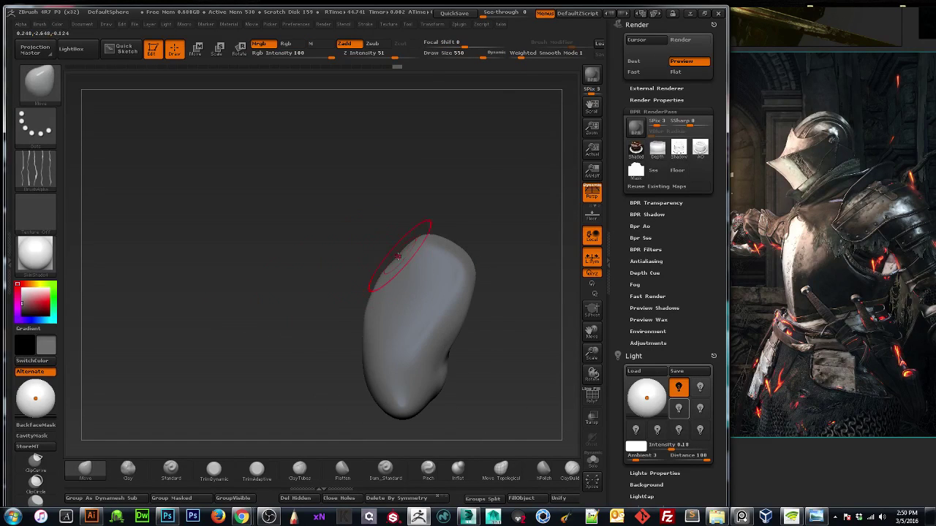
Turn off perspective, then pull the neck top forward and the torso base outward in profile.
left_click(592, 193)
mouse_move(405, 249)
left_mouse_down()
mouse_move(388, 235)
mouse_move(443, 219)
mouse_move(464, 225)
mouse_move(432, 211)
mouse_move(378, 228)
left_mouse_up()
key("shift")
mouse_move(259, 315)
left_mouse_down()
mouse_move(326, 319)
mouse_move(278, 318)
left_mouse_up()
mouse_move(349, 298)
left_mouse_down()
mouse_move(369, 303)
mouse_move(351, 308)
mouse_move(403, 312)
mouse_move(370, 324)
mouse_move(395, 322)
mouse_move(380, 324)
left_mouse_up()
mouse_move(435, 346)
left_mouse_down()
mouse_move(480, 366)
mouse_move(417, 393)
left_mouse_up()
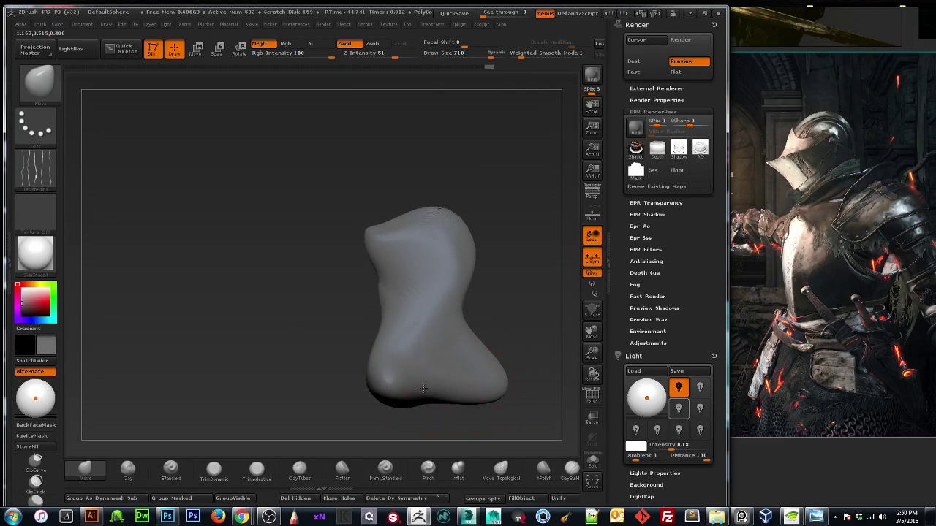
Adjust the neck and shoulder masses from the front, back and underside, smoothing the uneven areas.
left_click_drag(261, 381, 313, 358, "shift")
left_click_drag(214, 380, 278, 333)
mouse_move(236, 359)
left_mouse_down()
mouse_move(208, 296)
mouse_move(272, 352)
left_mouse_up()
left_click_drag(260, 297, 212, 184)
left_click_drag(212, 306, 193, 386)
left_click_drag(201, 348, 239, 346)
left_click_drag(591, 331, 584, 214)
left_click_drag(319, 363, 356, 364)
left_click_drag(212, 358, 385, 349)
left_click_drag(388, 292, 401, 286)
mouse_move(453, 329)
left_mouse_down()
mouse_move(367, 344)
mouse_move(388, 347)
left_mouse_up()
left_click_drag(278, 244, 303, 227, "shift")
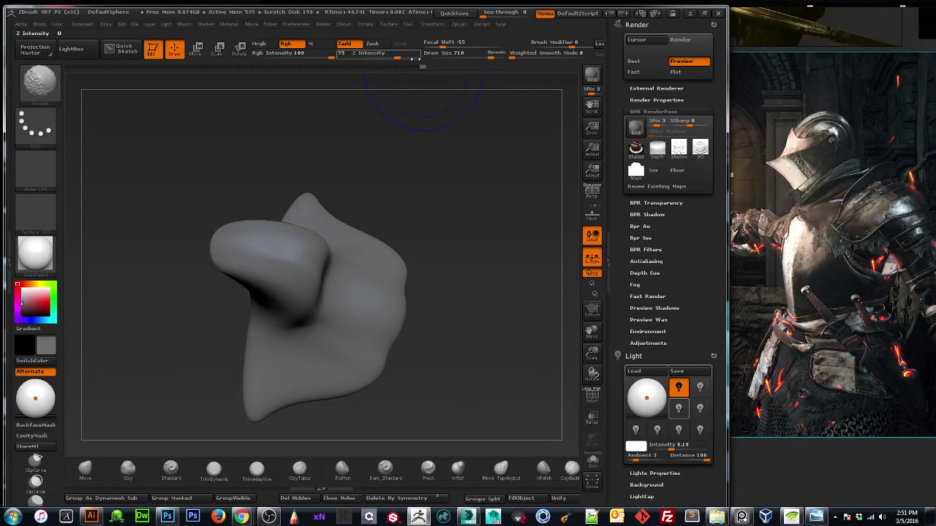
Smooth the neck, shoulders and base of the bust into a clean flared form.
left_click(516, 55)
mouse_move(404, 351)
left_mouse_down("shift")
mouse_move(391, 249)
mouse_move(368, 362)
mouse_move(282, 388)
mouse_move(338, 355)
mouse_move(374, 273)
left_mouse_up("shift")
left_click_drag(323, 240, 292, 237, "shift")
left_click_drag(144, 354, 232, 257)
mouse_move(296, 294)
left_mouse_down("shift")
mouse_move(316, 238)
mouse_move(257, 252)
left_mouse_up("shift")
left_click_drag(289, 391, 319, 351)
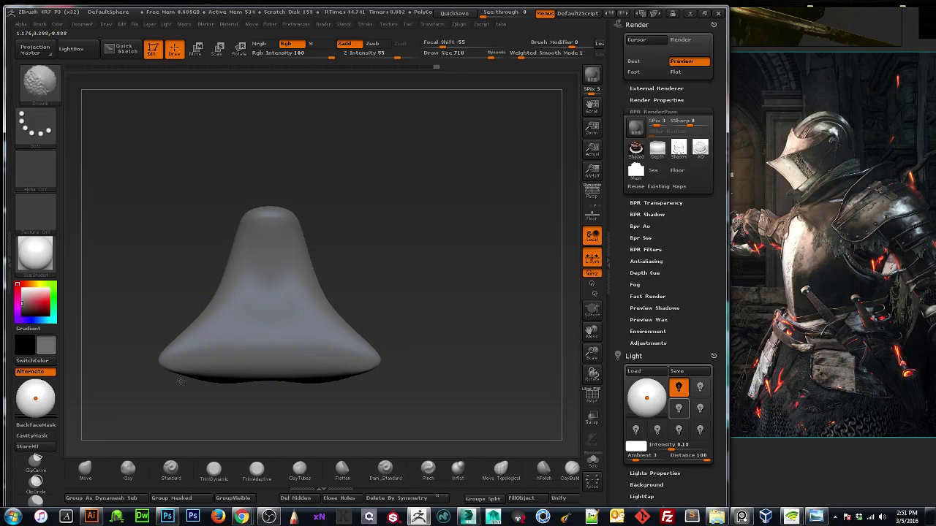
Switch back to the Move brush and drop the PolySphere to subdivision level 1.
key("b")
key("m")
key("v")
left_click_drag(464, 253, 385, 315)
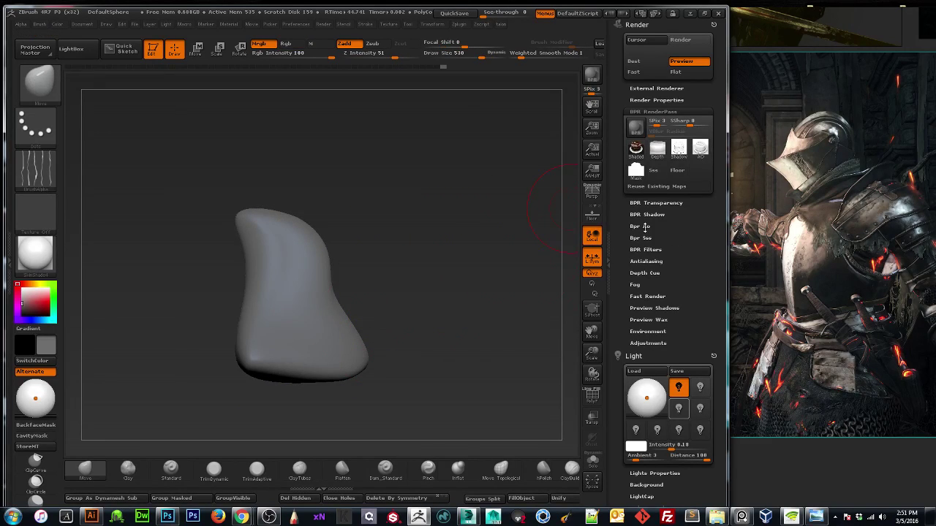
left_click_drag(608, 291, 609, 202)
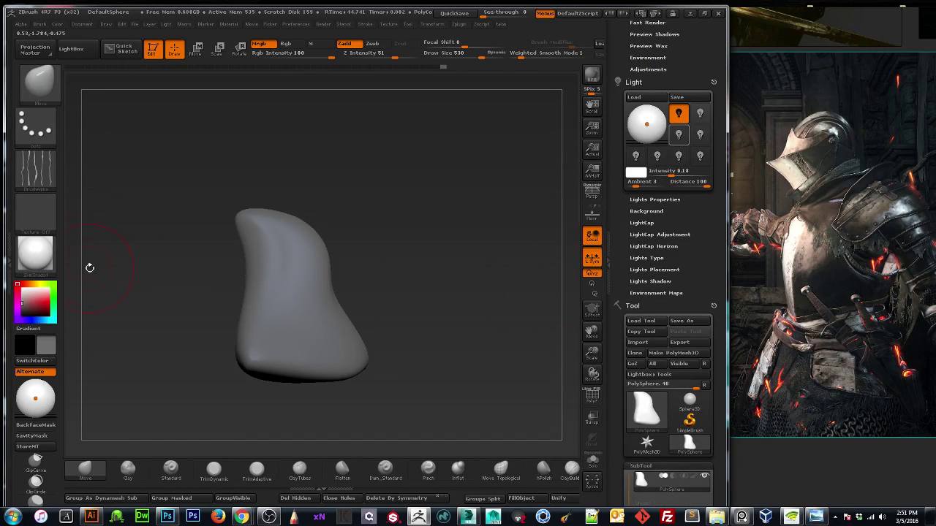
left_click_drag(610, 287, 615, 247)
mouse_move(638, 148)
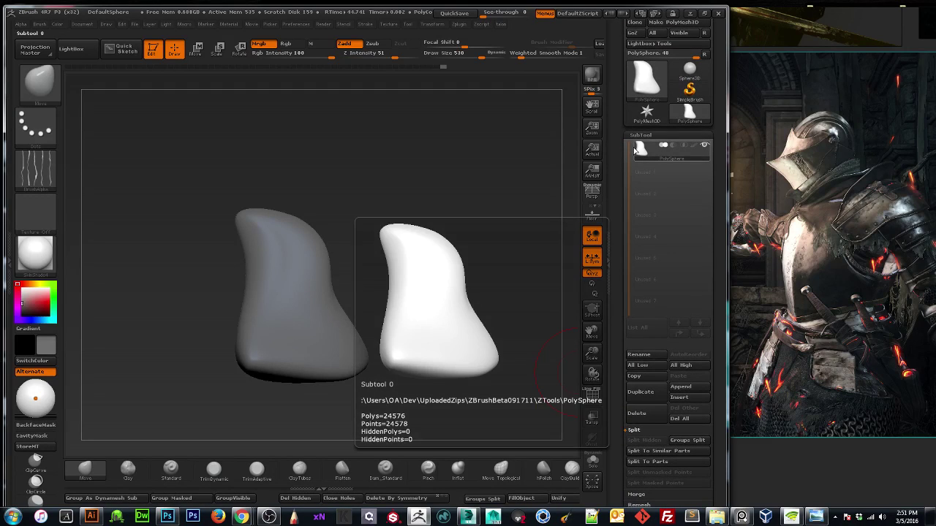
left_click_drag(614, 369, 620, 280)
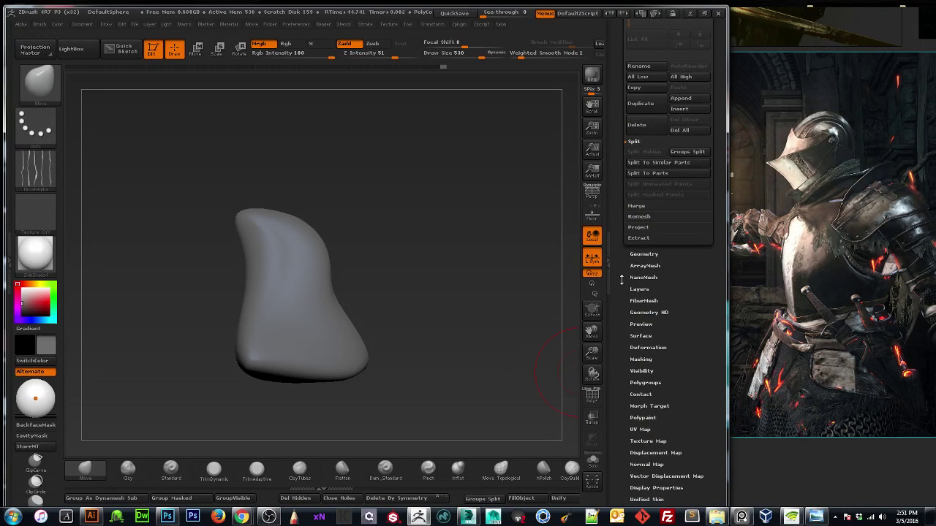
left_click(637, 254)
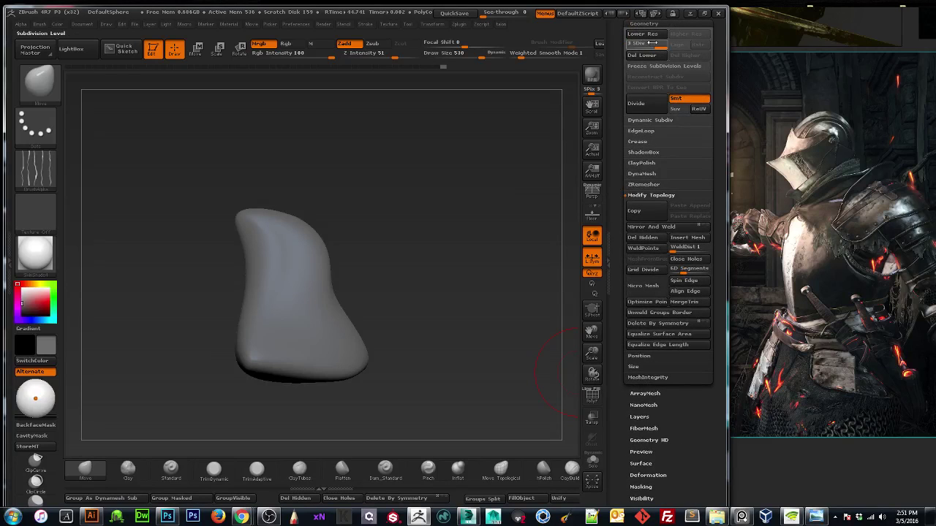
left_click_drag(653, 44, 631, 44)
Smooth the low-resolution bust and pull its top upward into a rounded head mass.
left_click_drag(463, 261, 434, 264)
left_click_drag(289, 253, 304, 264, "shift")
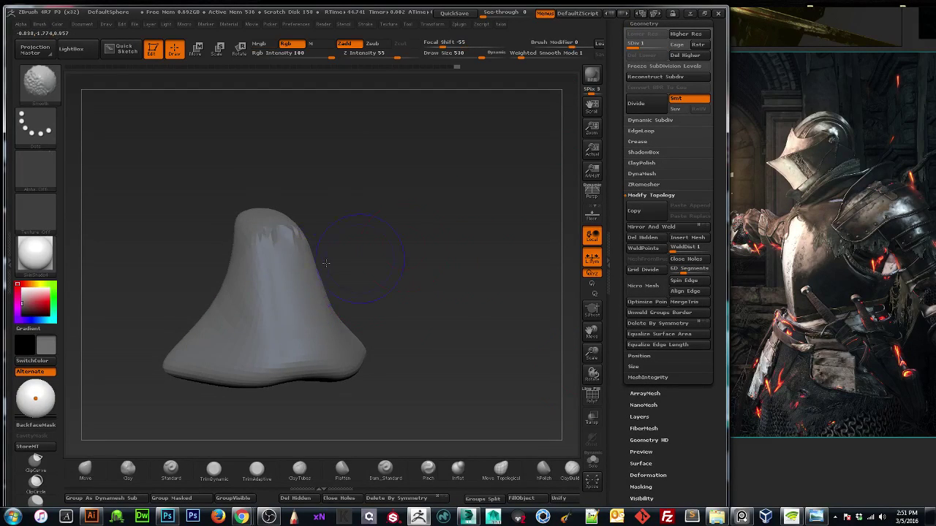
left_click_drag(396, 252, 448, 240)
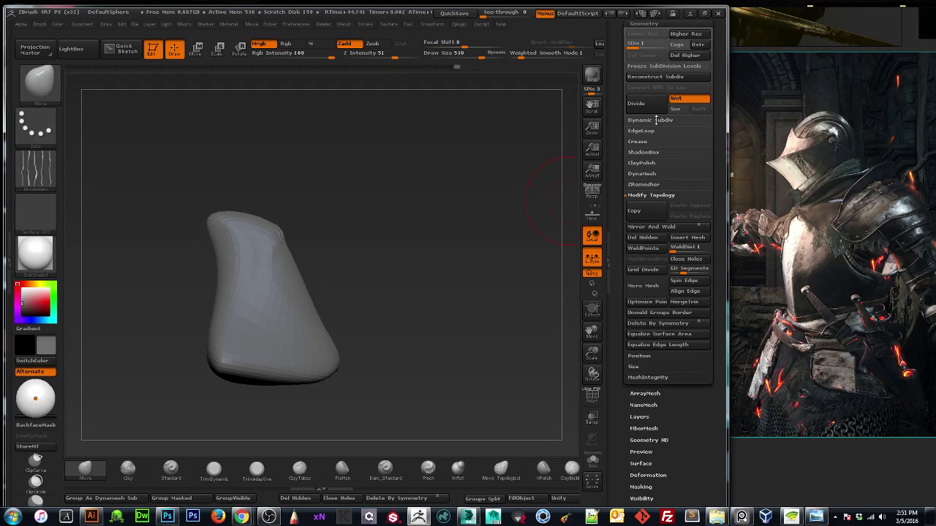
left_click_drag(591, 353, 601, 346)
scroll(621, 66, "up", 10)
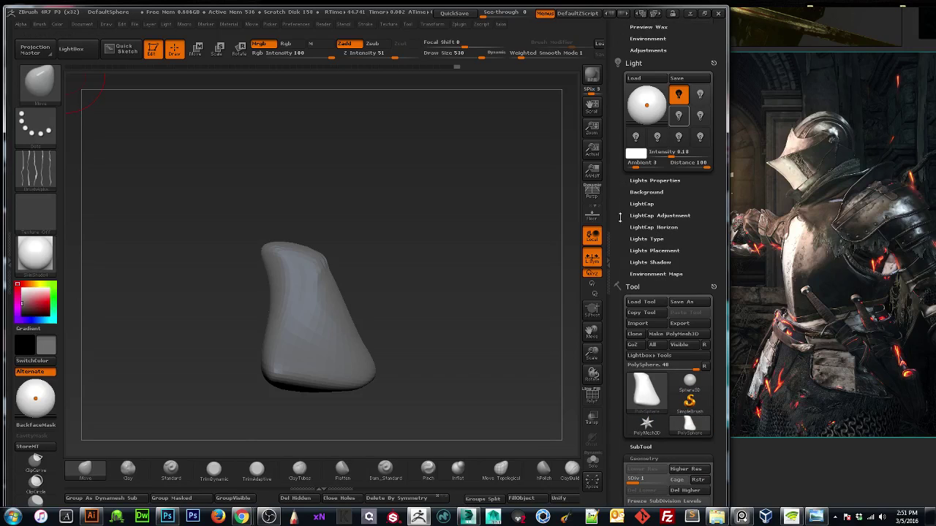
mouse_move(331, 283)
left_mouse_down()
mouse_move(361, 264)
mouse_move(341, 223)
mouse_move(312, 204)
mouse_move(279, 216)
mouse_move(344, 224)
left_mouse_up()
key("ctrl+z")
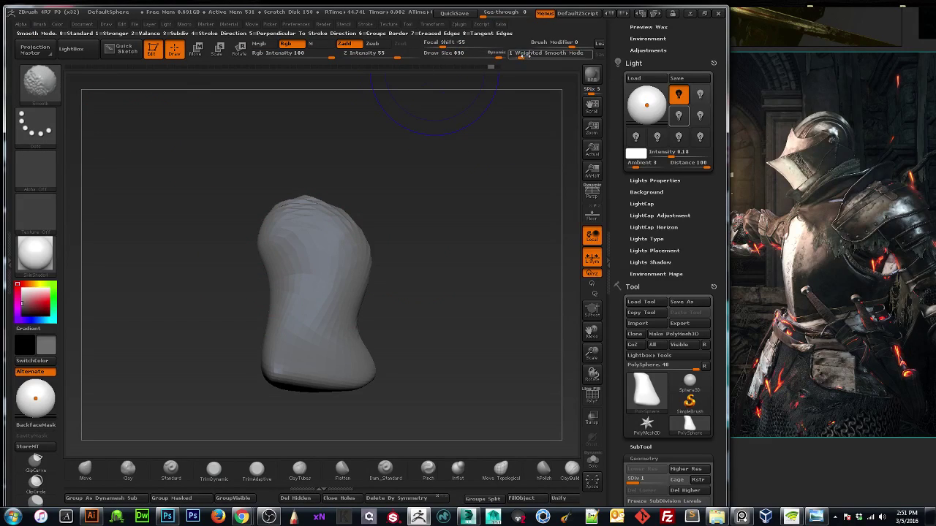
Turn off Rgb for the Smooth brush and lower its Z Intensity to 25.
left_click_drag(317, 50, 322, 57)
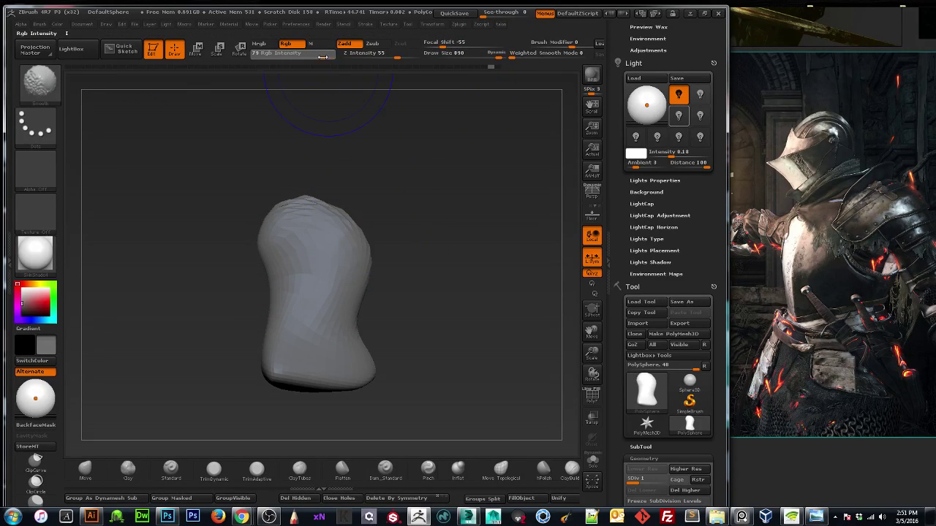
left_click(286, 44)
left_click_drag(398, 57, 378, 61)
Smooth the faceted top of the head and step up to subdivision level 2.
left_click_drag(357, 228, 377, 250, "shift")
key("d")
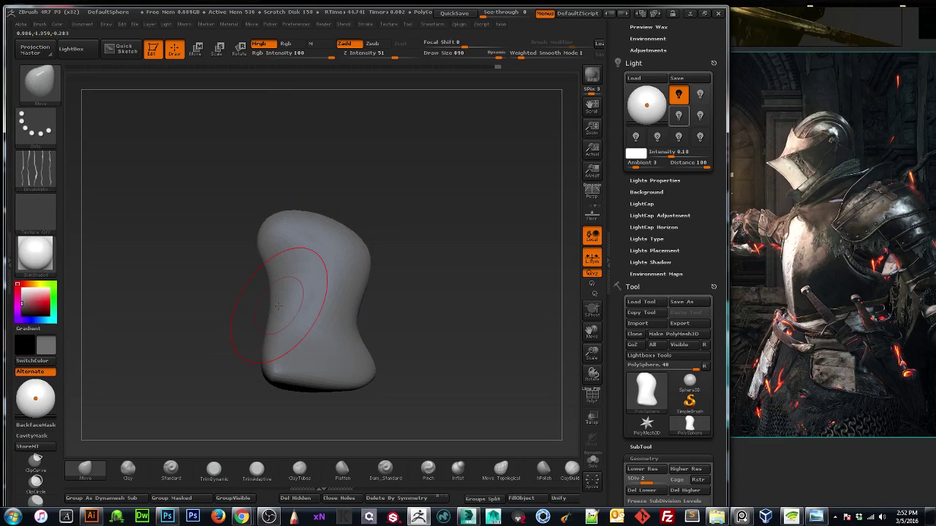
left_click_drag(472, 292, 388, 282)
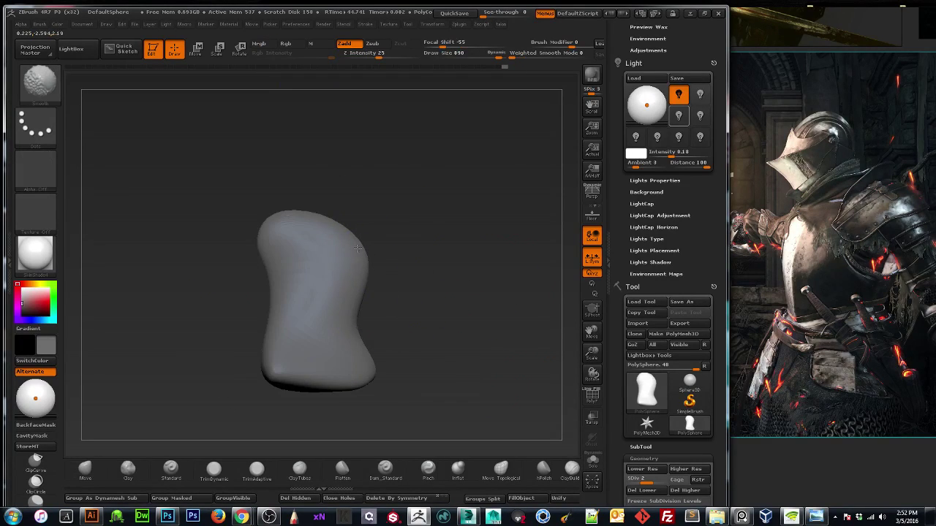
Pull the crown and back of the head outward to build a fuller skull in profile.
mouse_move(336, 230)
left_mouse_down()
mouse_move(335, 201)
mouse_move(292, 210)
left_mouse_up()
mouse_move(349, 218)
left_mouse_down()
mouse_move(358, 211)
mouse_move(378, 228)
left_mouse_up()
mouse_move(379, 263)
left_mouse_down()
mouse_move(386, 268)
mouse_move(373, 301)
left_mouse_up()
left_click_drag(248, 337, 154, 336)
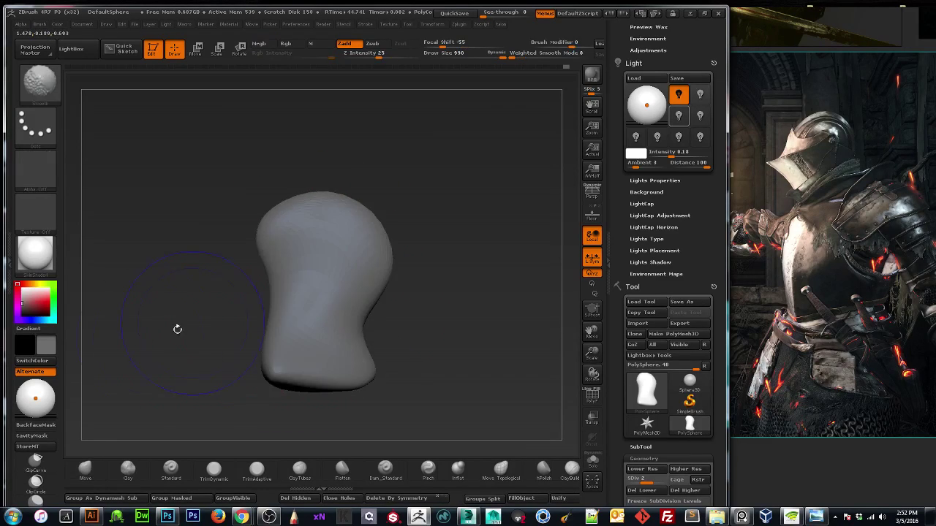
Pull the jaw, face and forehead forward from the neck, varying the Move brush size.
key("bracketleft")
key("bracketleft")
mouse_move(275, 294)
left_mouse_down()
mouse_move(241, 301)
mouse_move(225, 325)
left_mouse_up()
key("bracketright")
key("bracketright")
key("bracketright")
key("bracketright")
key("bracketright")
key("bracketright")
mouse_move(261, 254)
left_mouse_down()
mouse_move(240, 255)
mouse_move(227, 277)
left_mouse_up()
left_click_drag(270, 229, 257, 202)
Enlarge the brush to a draw size of 1000, smooth the face and refine the skull's outline.
mouse_move(128, 264)
left_mouse_down("shift")
mouse_move(185, 270)
mouse_move(165, 258)
mouse_move(219, 251)
mouse_move(122, 237)
mouse_move(239, 173)
mouse_move(252, 208)
left_mouse_up("shift")
key("bracketright")
key("bracketright")
key("bracketright")
key("bracketright")
key("bracketright")
key("bracketright")
key("bracketright")
key("bracketright")
key("bracketright")
key("bracketright")
key("bracketright")
key("bracketright")
key("bracketright")
mouse_move(283, 258)
left_mouse_down("shift")
mouse_move(221, 225)
mouse_move(259, 227)
mouse_move(205, 249)
left_mouse_up("shift")
left_click_drag(386, 231, 374, 215)
Widen the sides and upper corners of the head in front view.
left_click_drag(122, 283, 461, 274)
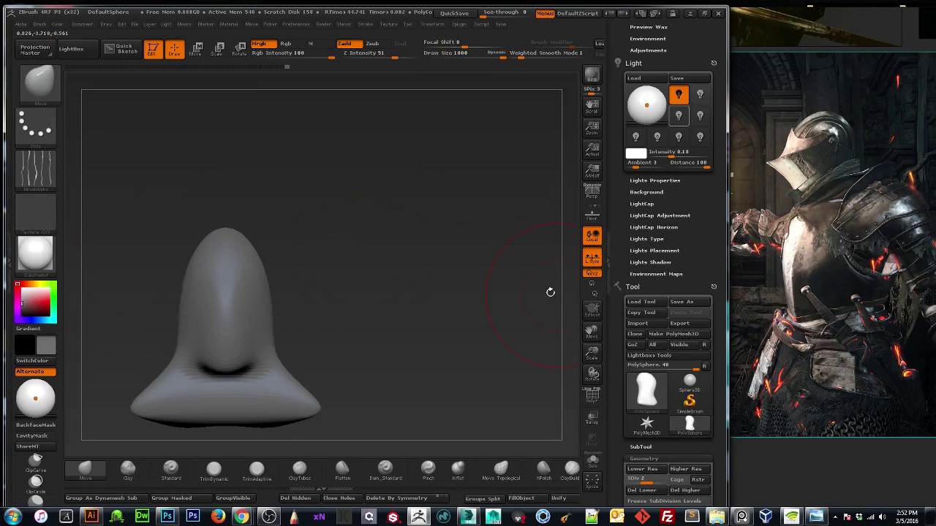
left_click_drag(588, 350, 588, 341)
left_click_drag(591, 333, 646, 322)
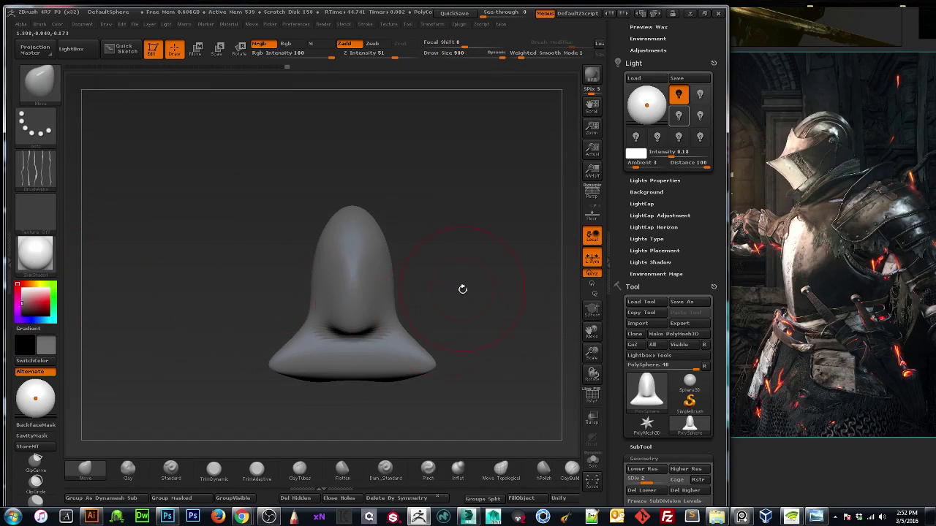
key("bracketleft")
left_click_drag(315, 270, 309, 273)
key("bracketright")
left_click_drag(334, 220, 321, 214)
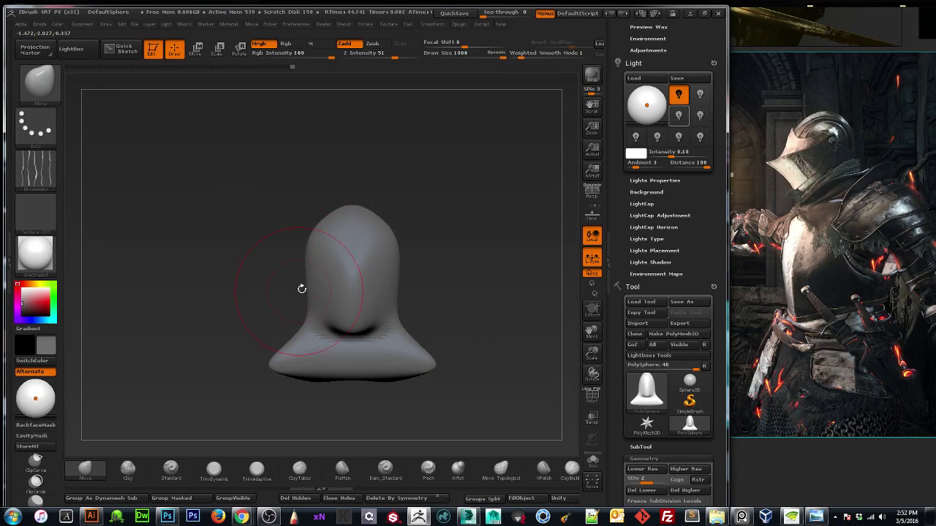
Pull the shoulders outward and the centre of the chest downward to extend the bust.
left_click_drag(301, 289, 234, 293)
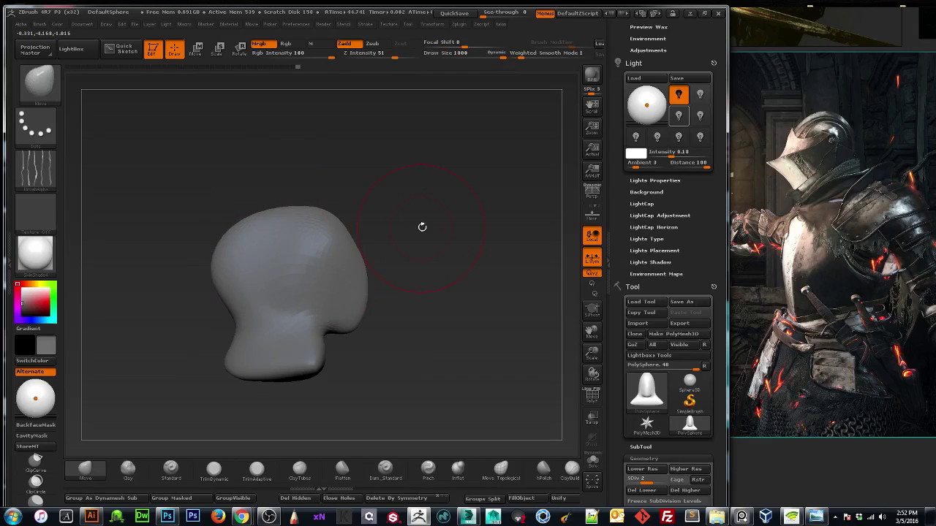
left_click_drag(422, 227, 275, 278)
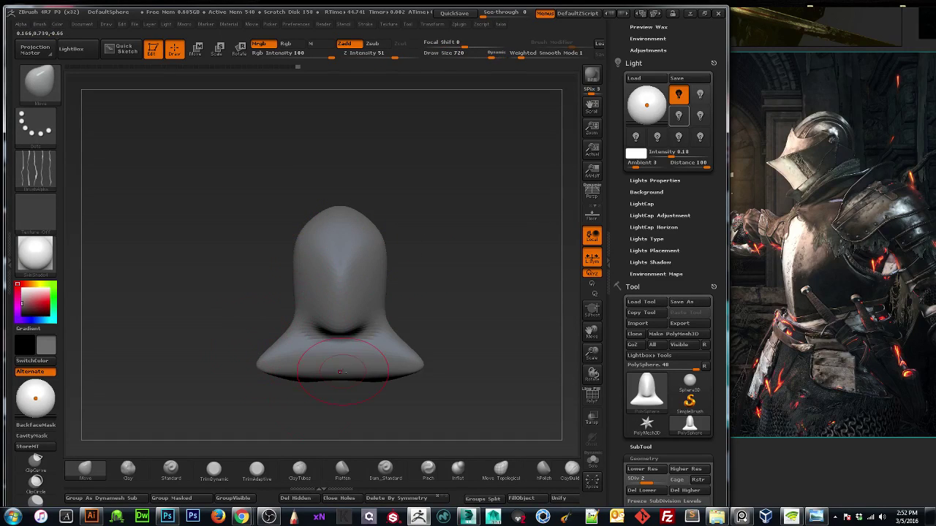
left_click_drag(342, 378, 319, 410)
left_click_drag(277, 381, 161, 396)
left_click_drag(272, 390, 278, 407)
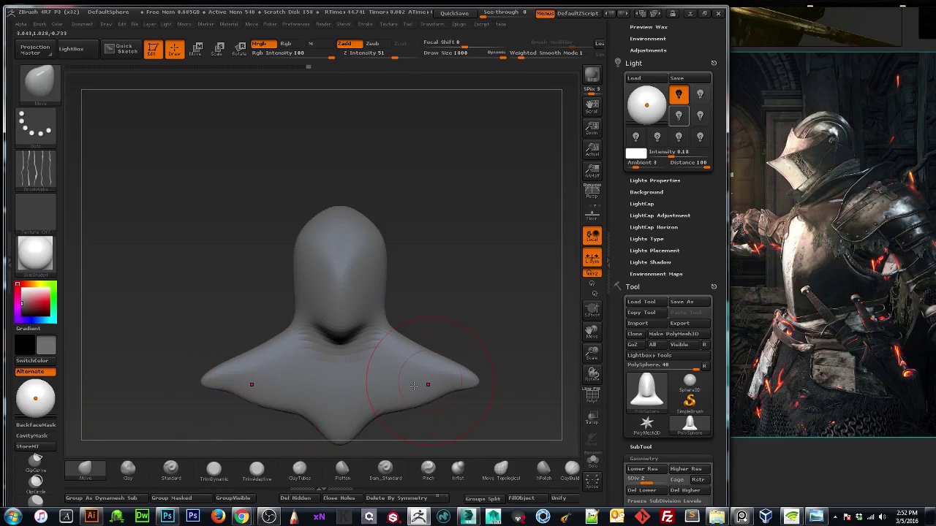
left_click_drag(591, 353, 588, 262)
left_click_drag(333, 360, 328, 404)
mouse_move(363, 337)
left_mouse_down()
mouse_move(425, 347)
mouse_move(326, 379)
mouse_move(362, 383)
mouse_move(339, 372)
left_mouse_up()
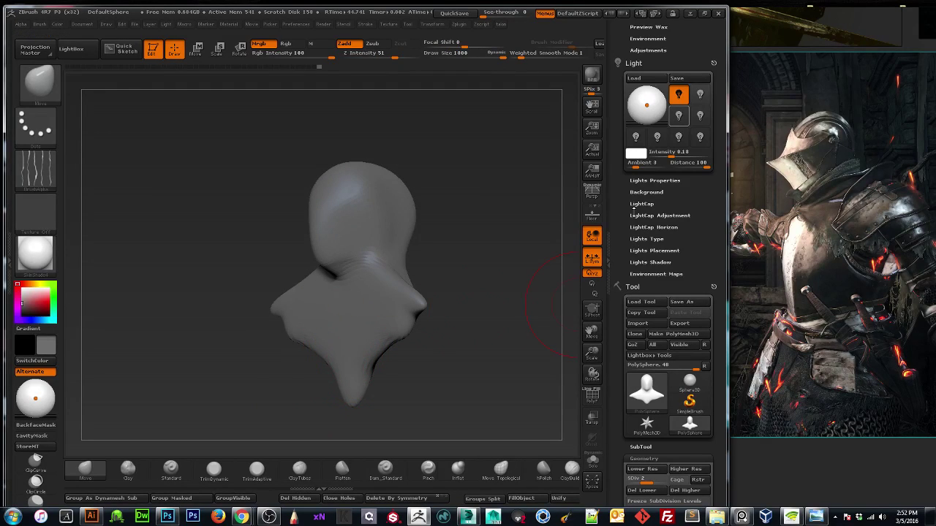
Set the Weighted Smooth Mode to 0.
scroll(627, 217, "down", 3)
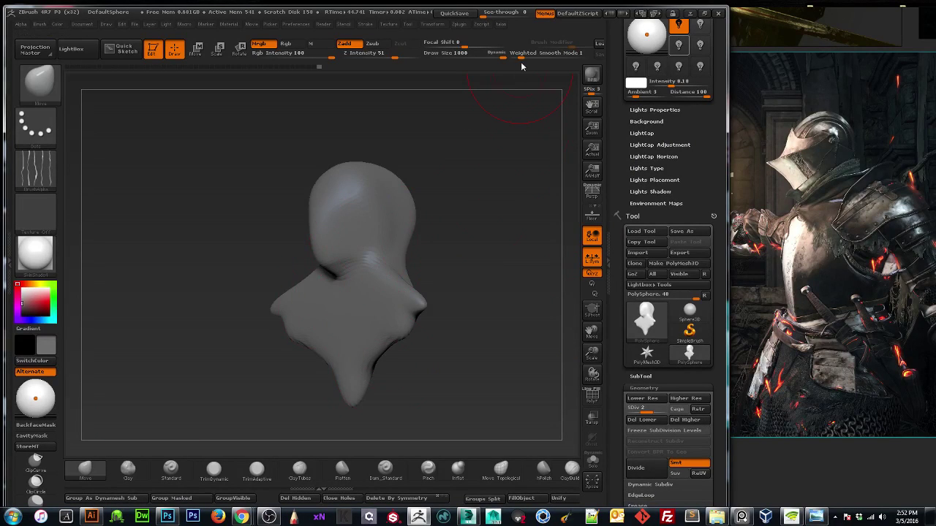
left_click_drag(521, 57, 511, 57)
left_click_drag(619, 321, 605, 200)
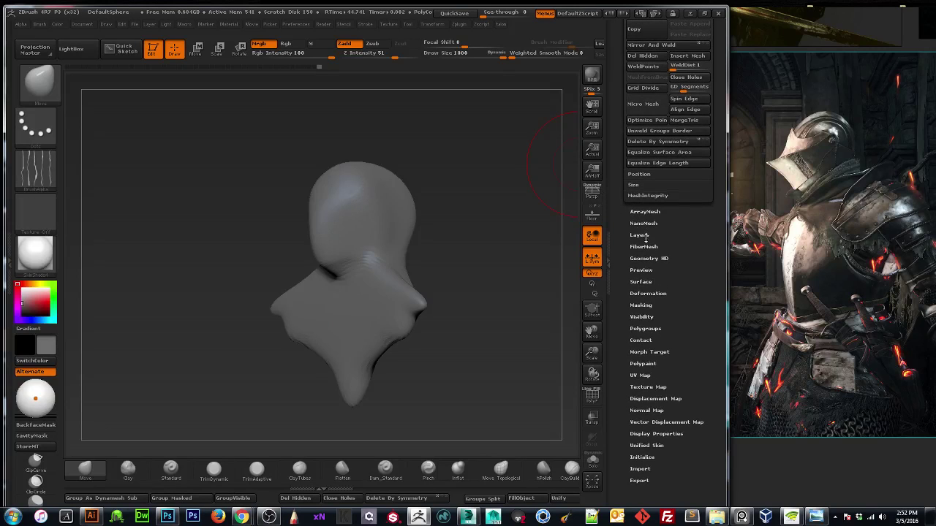
Unify the bust mesh with the Deformation settings and bring the shrunken model back to a workable view.
left_click(639, 294)
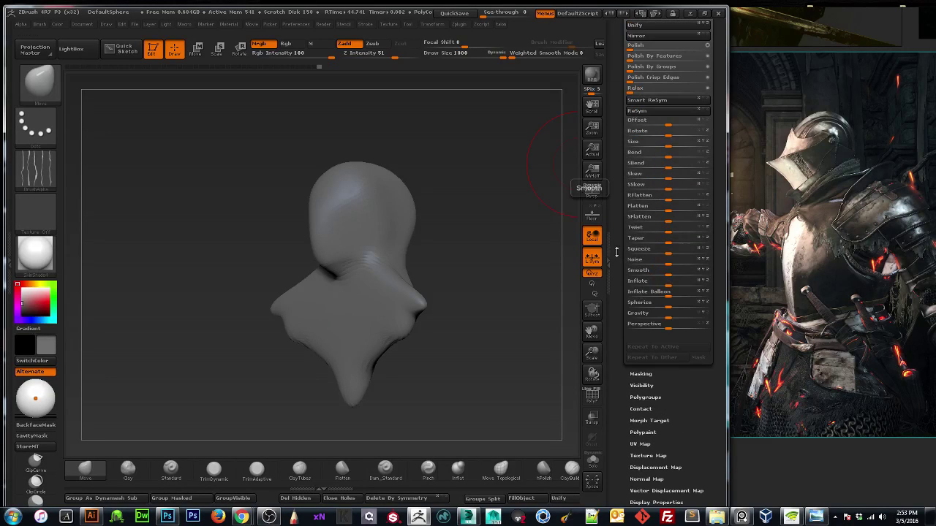
left_click_drag(615, 230, 620, 304)
left_click(641, 210)
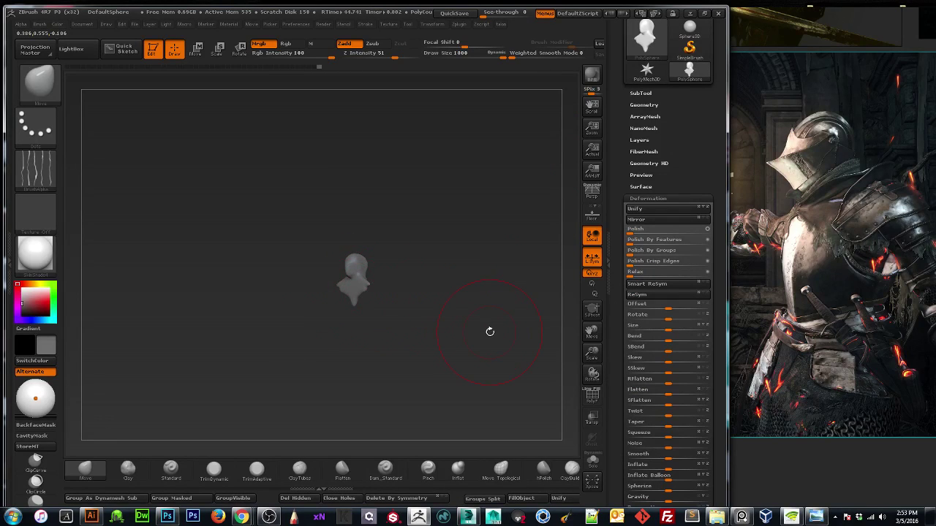
left_click_drag(592, 354, 582, 482)
mouse_move(524, 431)
left_mouse_down()
mouse_move(277, 347)
mouse_move(314, 334)
left_mouse_up()
Turn on perspective display and compare the bust from the side with and without it.
key("p")
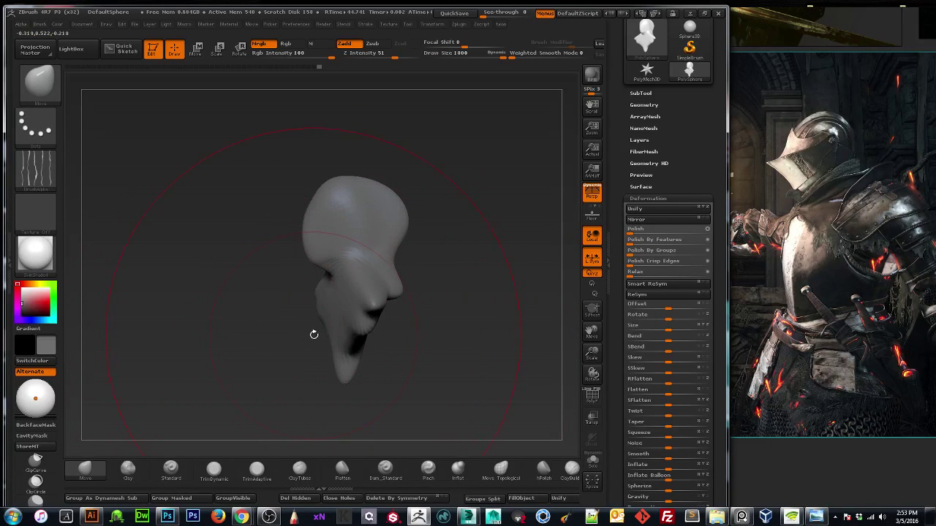
key("p")
key("p")
key("p")
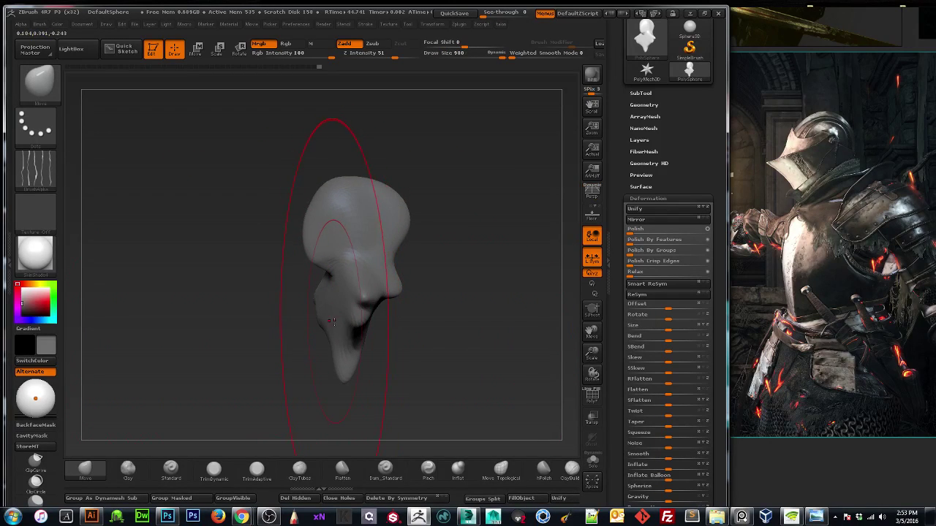
right_click_drag(333, 319, 242, 335)
mouse_move(150, 298)
left_mouse_down()
mouse_move(302, 308)
mouse_move(263, 296)
left_mouse_up()
key("p")
key("p")
key("p")
Enlarge the brush and reshape the lower jaw and front of the neck in side view with the Move brush.
left_click_drag(237, 321, 315, 295, "shift")
key("bracketright")
key("bracketright")
key("bracketright")
key("bracketright")
key("bracketright")
key("bracketright")
left_click_drag(324, 289, 293, 268)
left_click_drag(427, 252, 338, 268, "shift")
Enlarge the brush further, adjust the shoulder and chest mass, and smooth that area.
key("bracketright")
key("bracketright")
key("bracketright")
key("bracketright")
key("bracketright")
key("bracketright")
key("bracketright")
key("bracketright")
key("bracketright")
key("bracketright")
mouse_move(351, 332)
left_mouse_down()
mouse_move(225, 359)
mouse_move(362, 353)
left_mouse_up()
left_click_drag(365, 352, 360, 339)
key("shift")
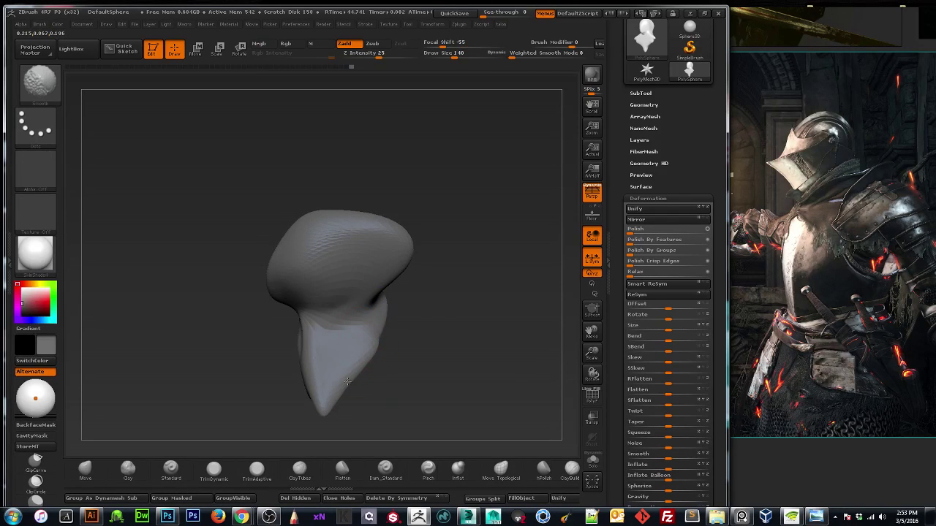
Reduce the brush to a draw size of 180 and pull the back of the neck slightly outward.
left_click_drag(431, 340, 417, 307)
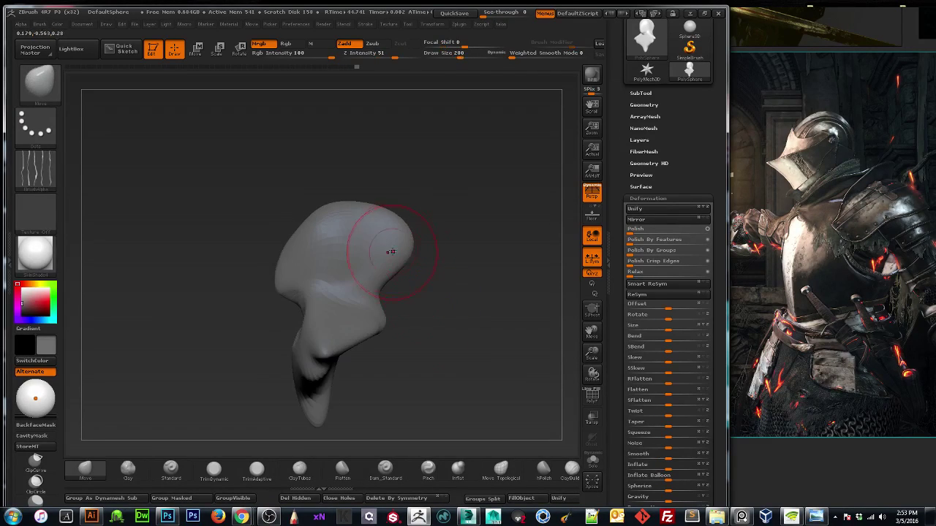
key("bracketleft")
key("bracketleft")
key("bracketleft")
key("bracketleft")
key("bracketleft")
key("bracketleft")
key("bracketleft")
key("bracketleft")
key("bracketleft")
key("bracketleft")
left_click_drag(384, 278, 390, 281)
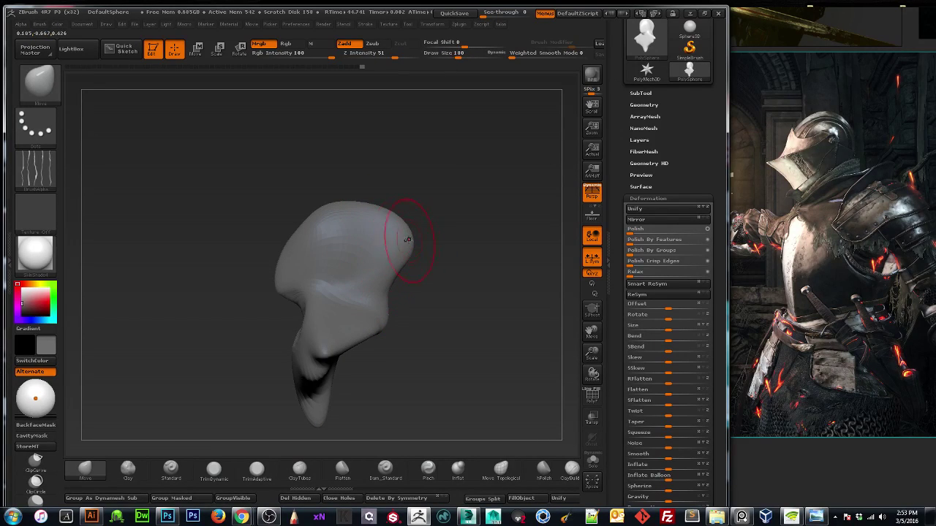
Push in the back of the skull, reshape the crown and smooth the top of the head.
mouse_move(379, 209)
left_mouse_down()
mouse_move(342, 195)
mouse_move(364, 200)
left_mouse_up()
left_click_drag(398, 236, 401, 236)
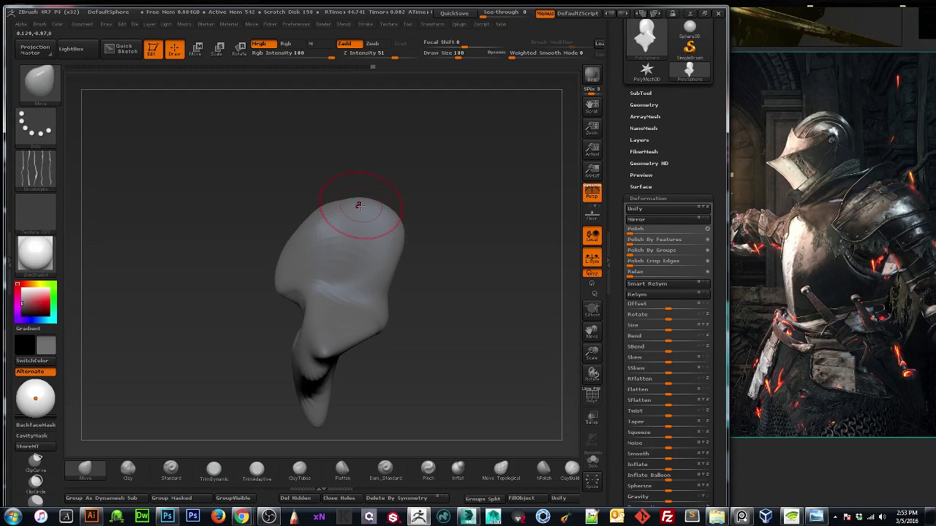
left_click_drag(371, 203, 394, 208, "shift")
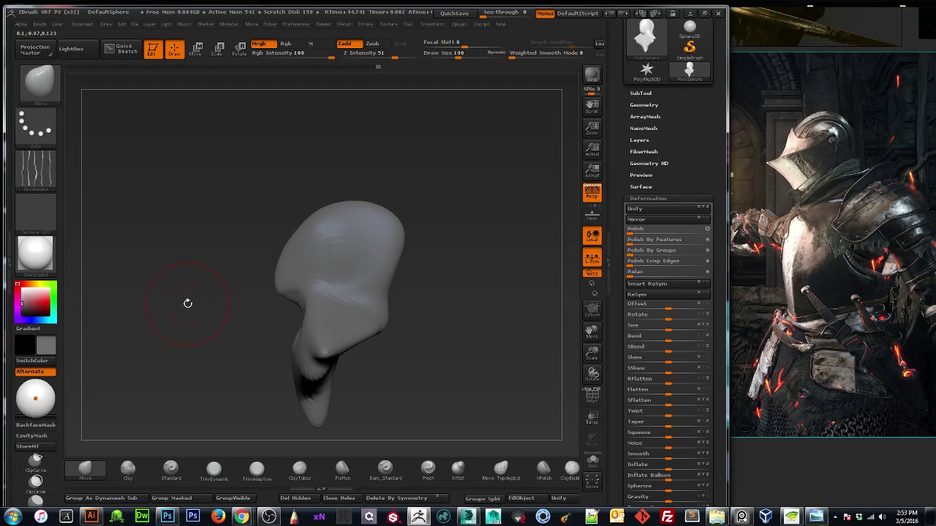
left_click_drag(296, 233, 295, 229)
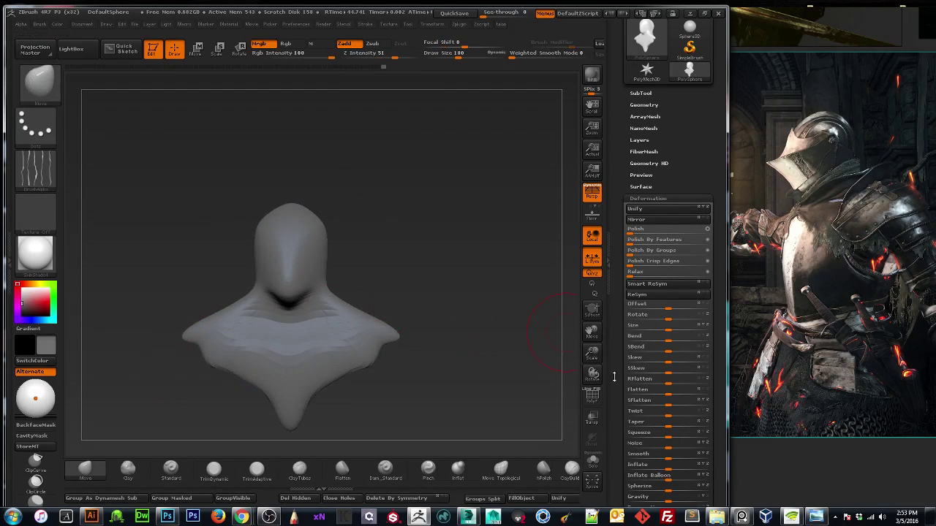
Reshape the sides of the jaw and neck symmetrically in front view.
left_click_drag(592, 356, 612, 329)
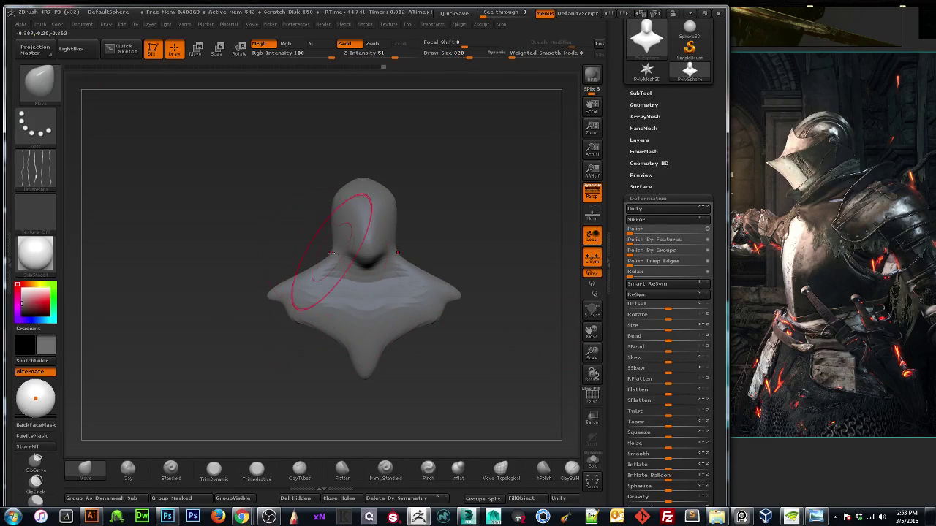
key("bracketleft")
mouse_move(349, 252)
left_mouse_down()
mouse_move(335, 253)
mouse_move(372, 251)
left_mouse_up()
mouse_move(478, 215)
left_mouse_down()
mouse_move(343, 328)
mouse_move(267, 328)
mouse_move(271, 335)
mouse_move(343, 260)
left_mouse_up()
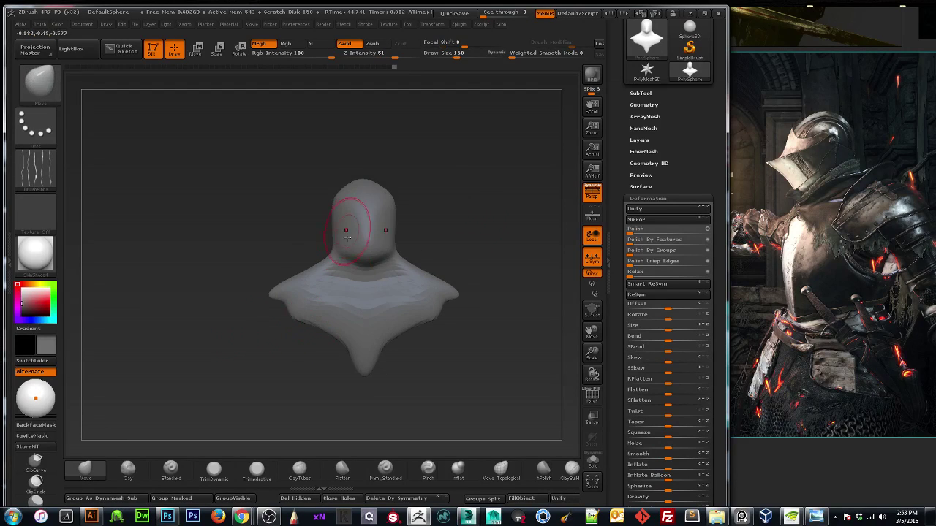
Smooth the side of the head and pull the forehead forward for a more upright face profile.
left_click_drag(590, 353, 587, 370)
mouse_move(591, 332)
left_mouse_down()
mouse_move(580, 359)
mouse_move(491, 313)
left_mouse_up()
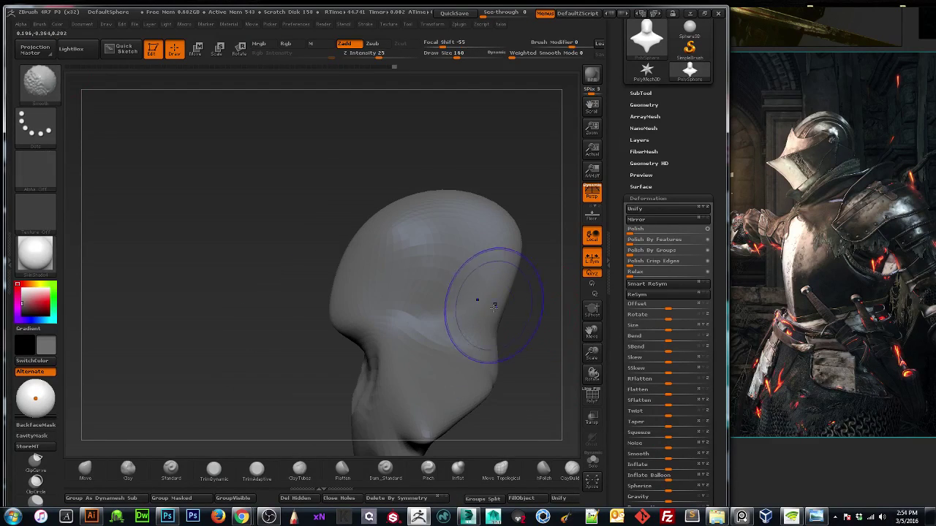
key("[")
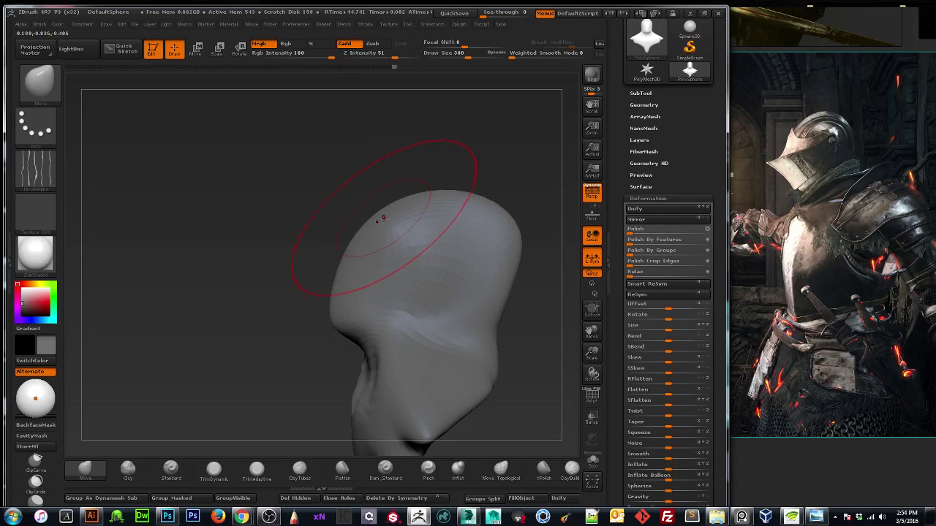
key("[")
mouse_move(365, 202)
left_mouse_down()
mouse_move(407, 198)
mouse_move(365, 210)
mouse_move(319, 267)
mouse_move(324, 251)
mouse_move(298, 255)
left_mouse_up()
key("[")
key("[")
key("[")
key("[")
key("[")
key("]")
key("]")
mouse_move(226, 256)
left_mouse_down()
mouse_move(355, 271)
mouse_move(307, 285)
mouse_move(223, 266)
mouse_move(236, 310)
left_mouse_up()
key("]")
left_click_drag(273, 236, 341, 236, "shift")
mouse_move(209, 260)
left_mouse_down()
mouse_move(196, 261)
mouse_move(263, 261)
left_mouse_up()
Set the draw size to 180 and push the nape inward below the skull.
key("[")
key("[")
key("[")
mouse_move(321, 304)
left_mouse_down()
mouse_move(303, 302)
mouse_move(312, 299)
left_mouse_up()
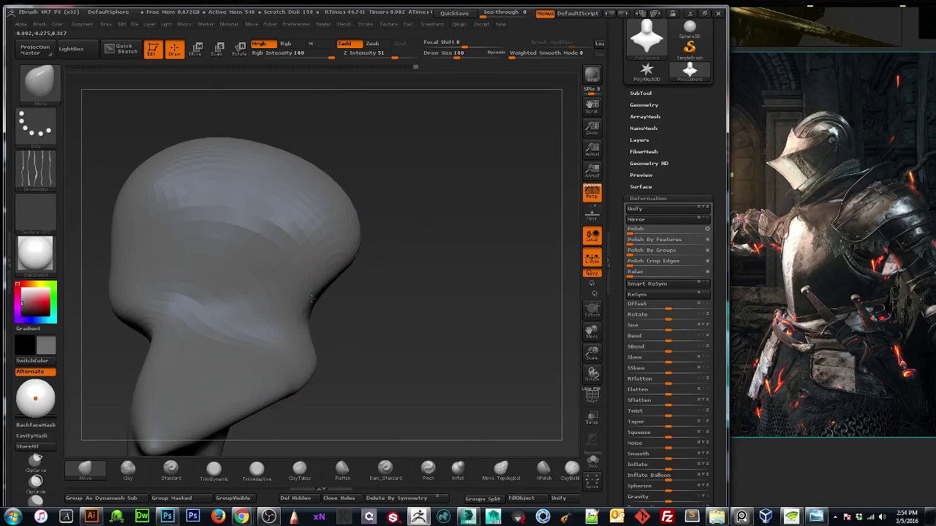
left_click_drag(382, 307, 302, 322, "shift")
left_click_drag(295, 289, 284, 286)
mouse_move(227, 288)
left_mouse_down("shift")
mouse_move(322, 277)
mouse_move(417, 290)
left_mouse_up("shift")
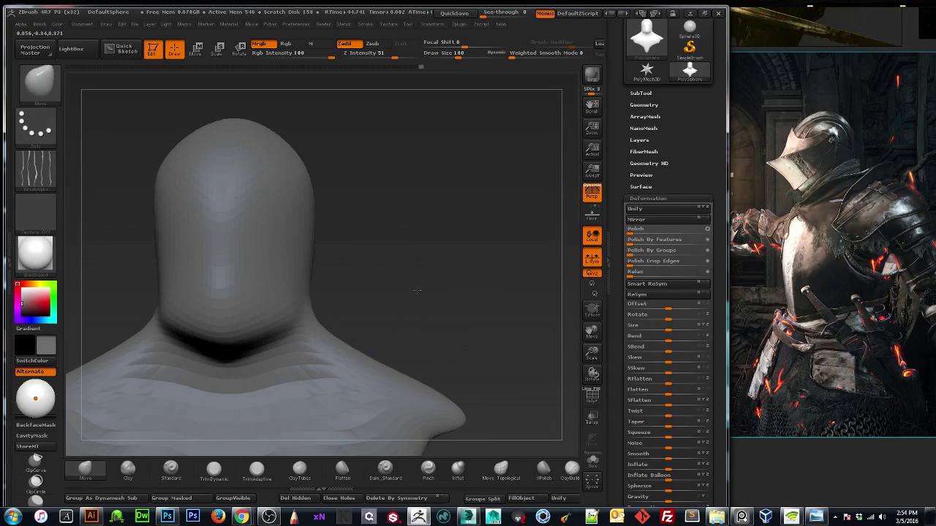
Reduce the brush to a draw size of 80 and push the sides of the face inward in front view.
left_click_drag(577, 346, 536, 284)
key("bracketleft")
key("bracketleft")
key("bracketleft")
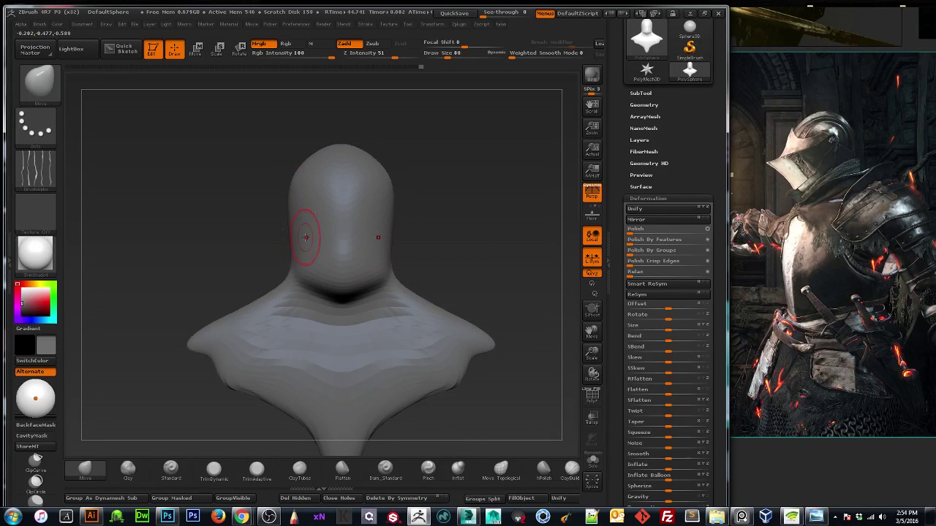
mouse_move(273, 242)
left_mouse_down()
mouse_move(264, 258)
mouse_move(268, 321)
mouse_move(286, 249)
left_mouse_up()
Try to rough in eye sockets, a nose and a mouth on the front of the head.
key("bracketleft")
key("bracketleft")
mouse_move(326, 194)
left_mouse_down()
mouse_move(324, 183)
mouse_move(299, 195)
mouse_move(239, 249)
mouse_move(339, 228)
mouse_move(335, 263)
left_mouse_up()
key("bracketleft")
key("bracketleft")
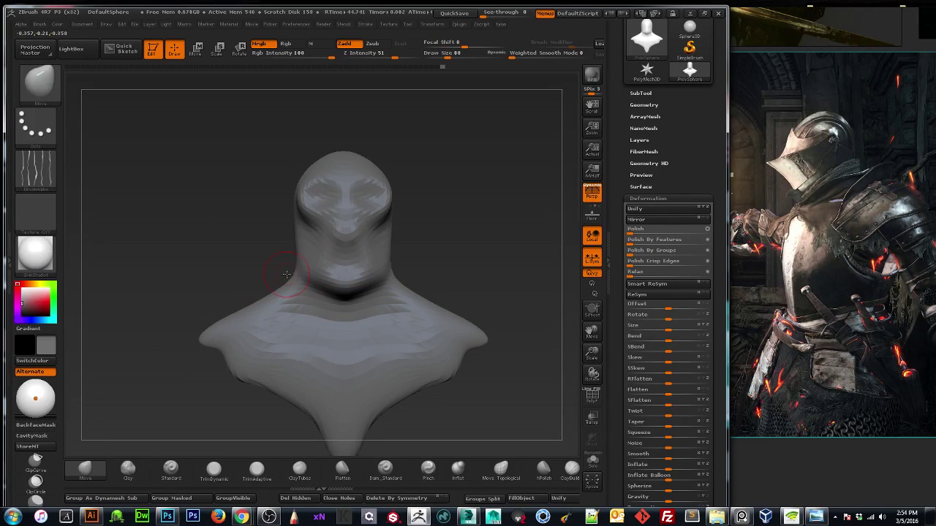
Undo the last face stroke and smooth the eye and nose forms away.
key("ctrl+z")
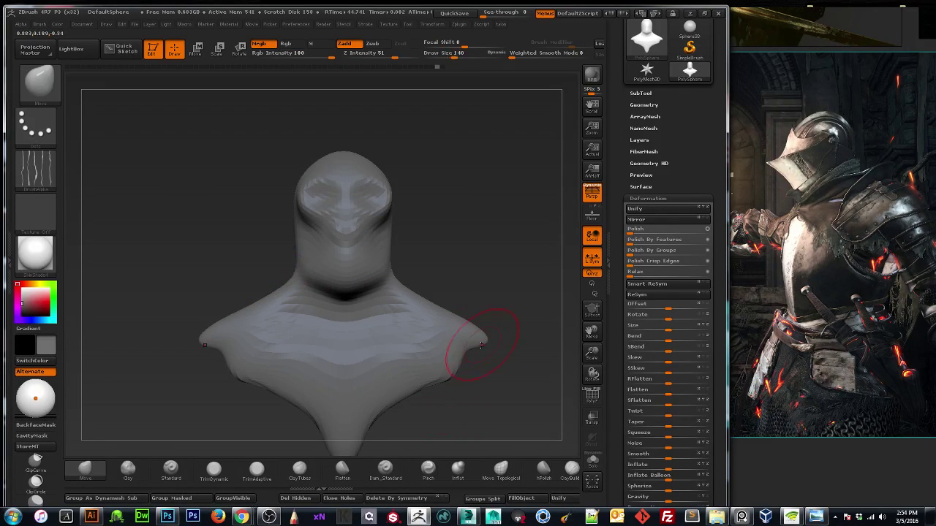
mouse_move(315, 194)
left_mouse_down("shift")
mouse_move(344, 241)
mouse_move(381, 191)
mouse_move(306, 193)
left_mouse_up("shift")
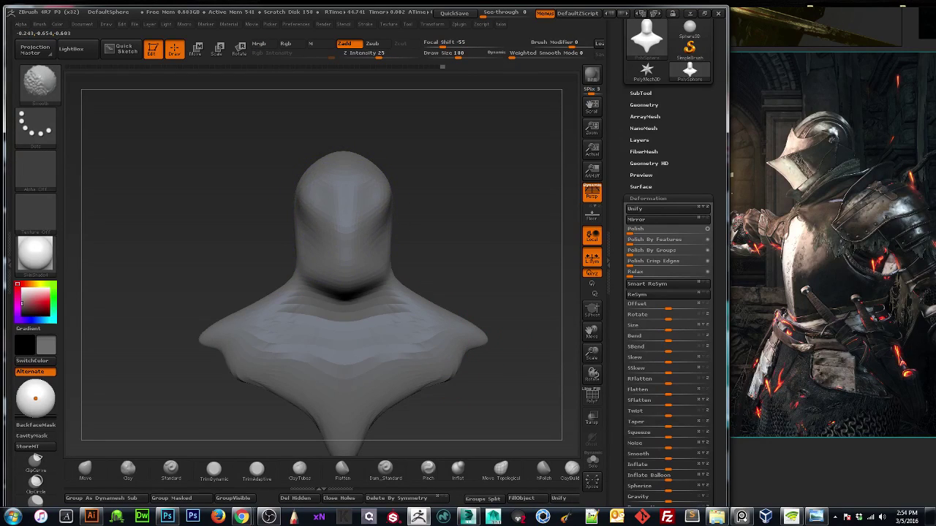
left_click_drag(277, 230, 398, 234)
mouse_move(274, 219)
left_mouse_down("shift")
mouse_move(252, 238)
mouse_move(248, 221)
left_mouse_up("shift")
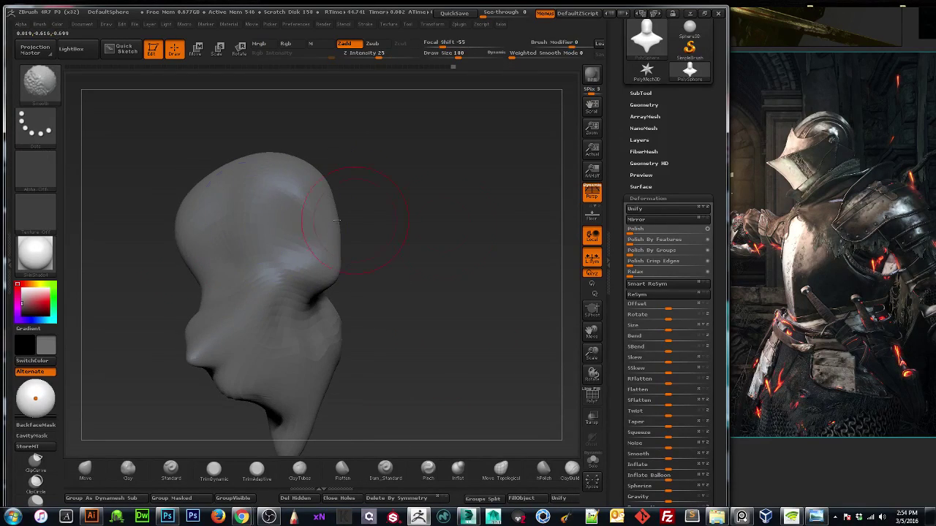
Inflate the undersides of the shoulders and the lower end of the torso with the Inflat brush.
left_click_drag(566, 296, 500, 301)
left_click_drag(591, 353, 591, 358)
left_click_drag(591, 333, 604, 321)
left_click_drag(415, 346, 282, 382)
left_click(457, 468)
mouse_move(446, 407)
left_mouse_down()
mouse_move(282, 232)
mouse_move(291, 239)
mouse_move(257, 245)
left_mouse_up()
left_click_drag(269, 284, 285, 345)
mouse_move(260, 228)
left_mouse_down()
mouse_move(247, 236)
mouse_move(250, 254)
mouse_move(310, 278)
left_mouse_up()
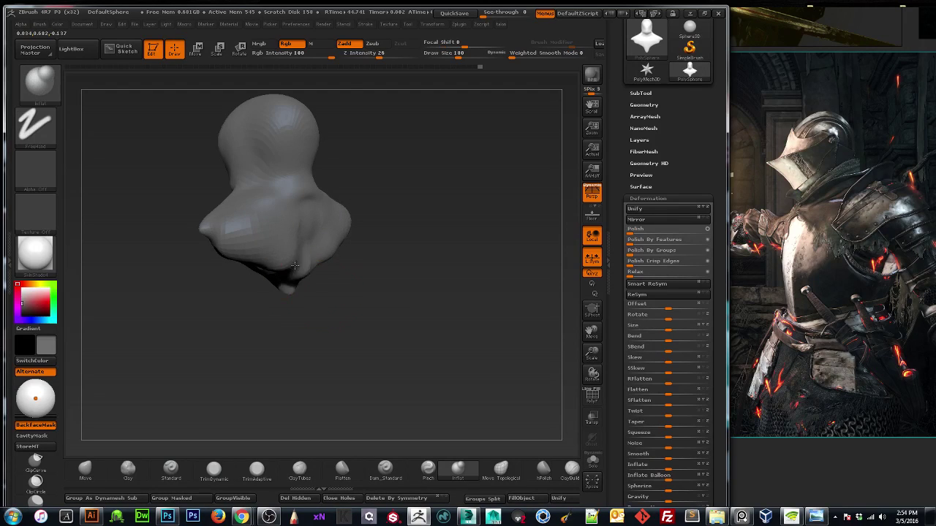
left_click_drag(308, 231, 321, 261)
mouse_move(226, 322)
left_mouse_down()
mouse_move(243, 328)
mouse_move(359, 298)
mouse_move(278, 272)
left_mouse_up()
mouse_move(313, 232)
left_mouse_down()
mouse_move(376, 261)
mouse_move(329, 237)
mouse_move(328, 222)
left_mouse_up()
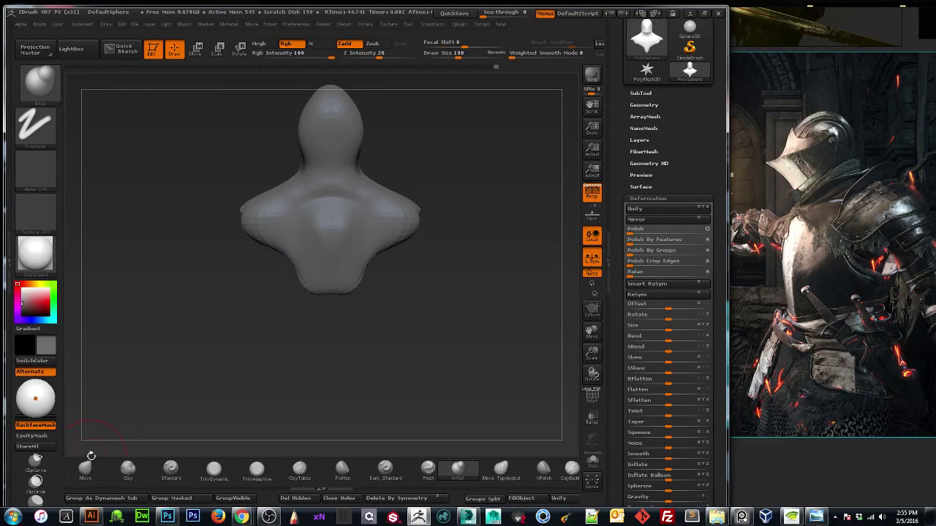
With the Move brush at a draw size up to 400, fill out the back and pull the torso downward.
left_click(87, 468)
left_click_drag(181, 355, 252, 321)
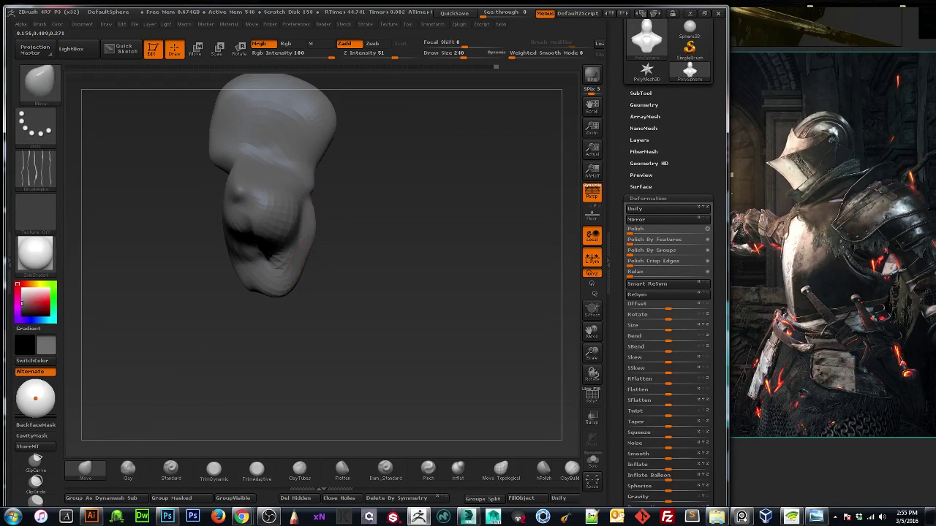
mouse_move(299, 282)
left_mouse_down()
mouse_move(343, 279)
mouse_move(333, 275)
left_mouse_up()
key("]")
left_click_drag(312, 235, 327, 243)
mouse_move(313, 315)
left_mouse_down()
mouse_move(308, 327)
mouse_move(243, 336)
mouse_move(282, 364)
left_mouse_up()
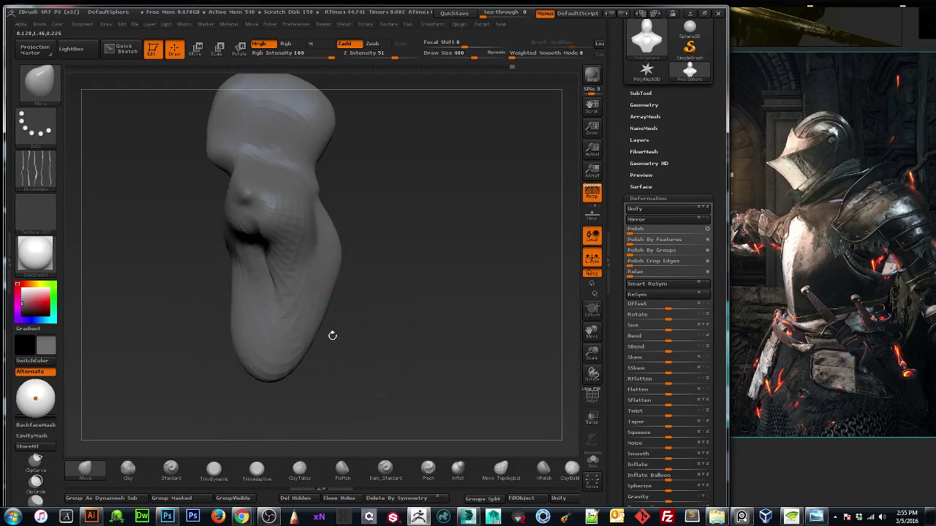
left_click_drag(326, 334, 325, 349)
left_click_drag(192, 271, 163, 328)
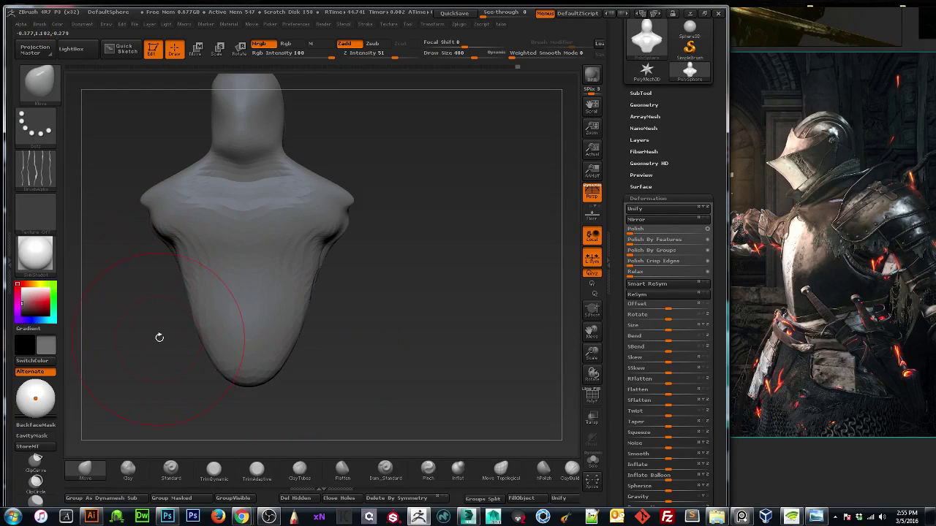
Pull the shoulders outward and smooth their ends and undersides.
mouse_move(589, 352)
left_mouse_down()
mouse_move(587, 333)
mouse_move(689, 359)
left_mouse_up()
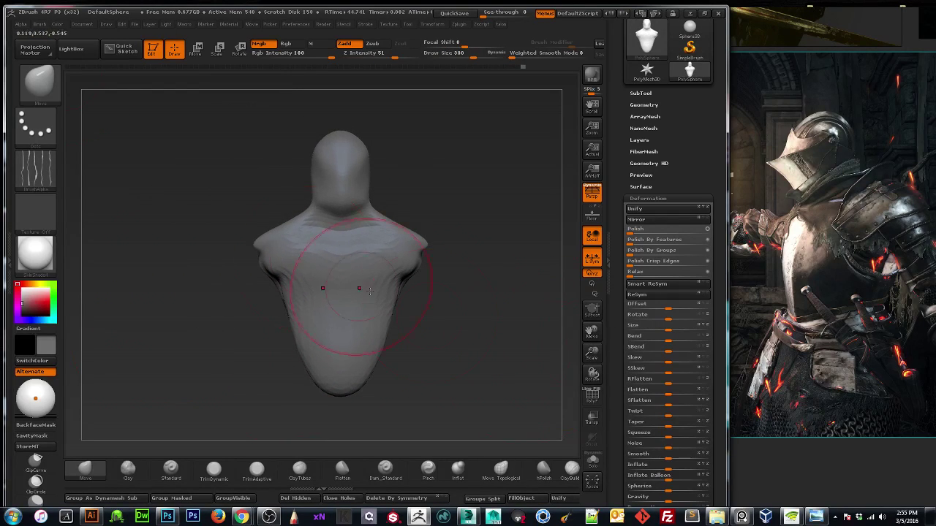
mouse_move(258, 257)
left_mouse_down()
mouse_move(225, 267)
mouse_move(307, 260)
mouse_move(279, 313)
left_mouse_up()
left_click_drag(220, 237, 210, 248)
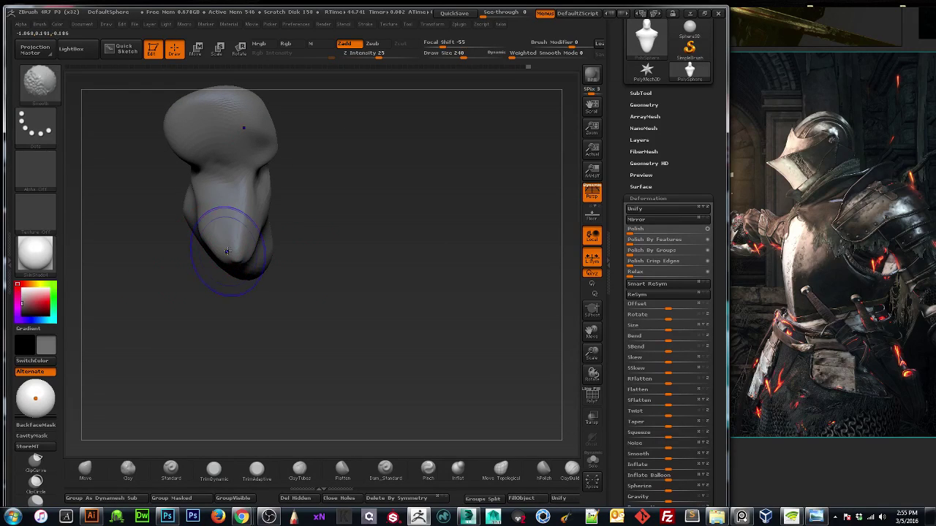
mouse_move(333, 278)
left_mouse_down()
mouse_move(343, 190)
mouse_move(438, 196)
left_mouse_up()
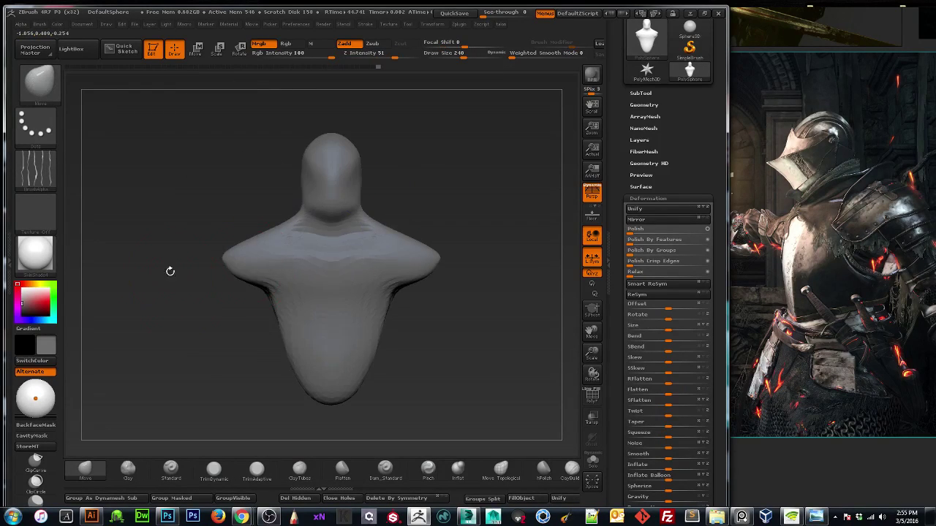
left_click_drag(170, 271, 258, 286)
Pull the upper back outward in side view and smooth the side of the torso below the shoulder.
mouse_move(220, 344)
left_mouse_down("shift")
mouse_move(193, 332)
mouse_move(169, 348)
left_mouse_up("shift")
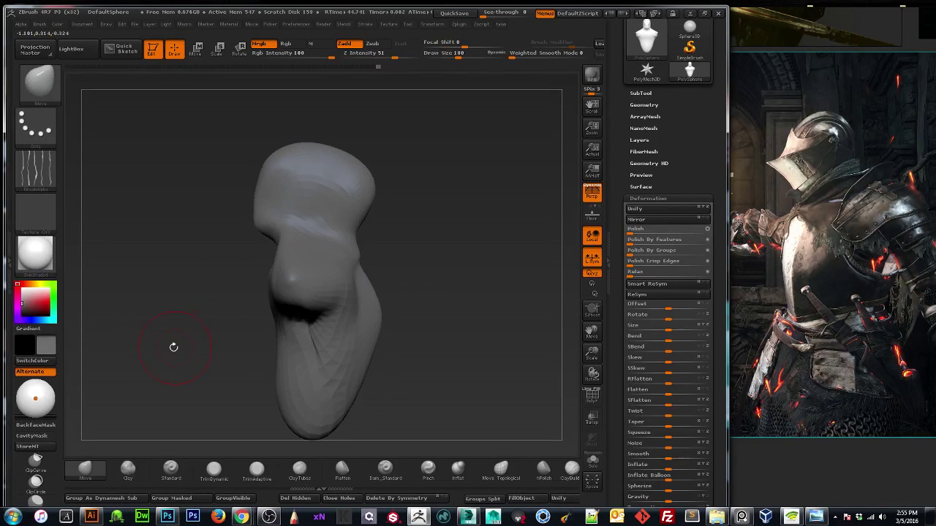
left_click_drag(352, 285, 372, 272)
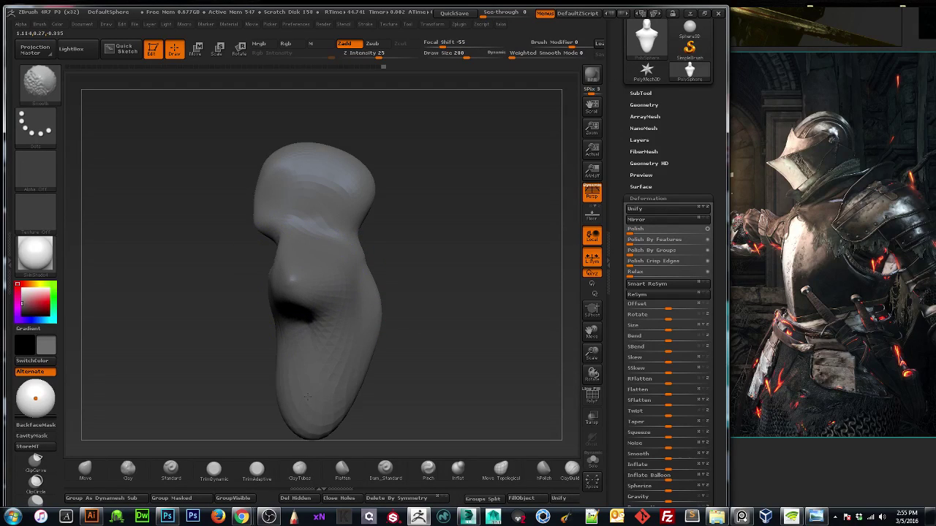
left_click_drag(321, 379, 319, 307, "shift")
left_click_drag(431, 321, 297, 307)
mouse_move(595, 349)
left_mouse_down()
mouse_move(587, 334)
mouse_move(646, 313)
left_mouse_up()
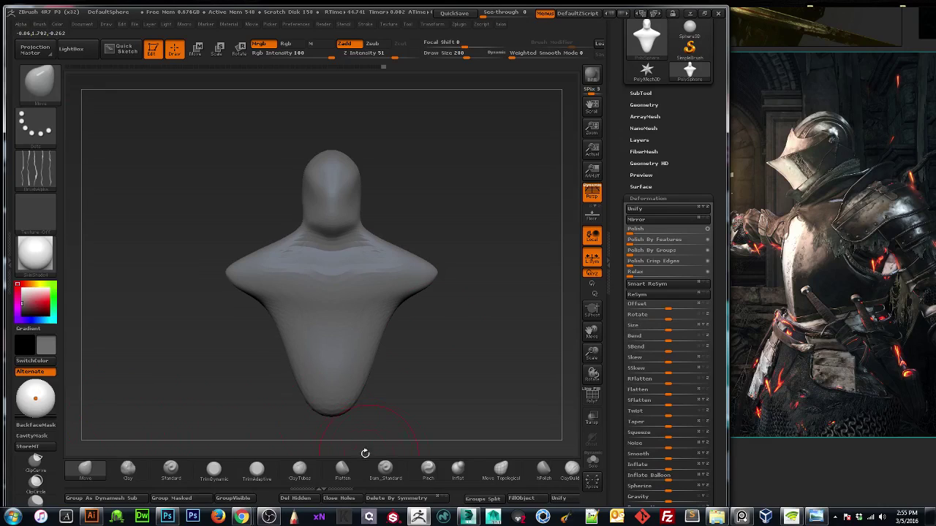
Inflate the shoulders with the Inflat brush and smooth the added volume.
left_click(457, 468)
left_click_drag(465, 363, 449, 412)
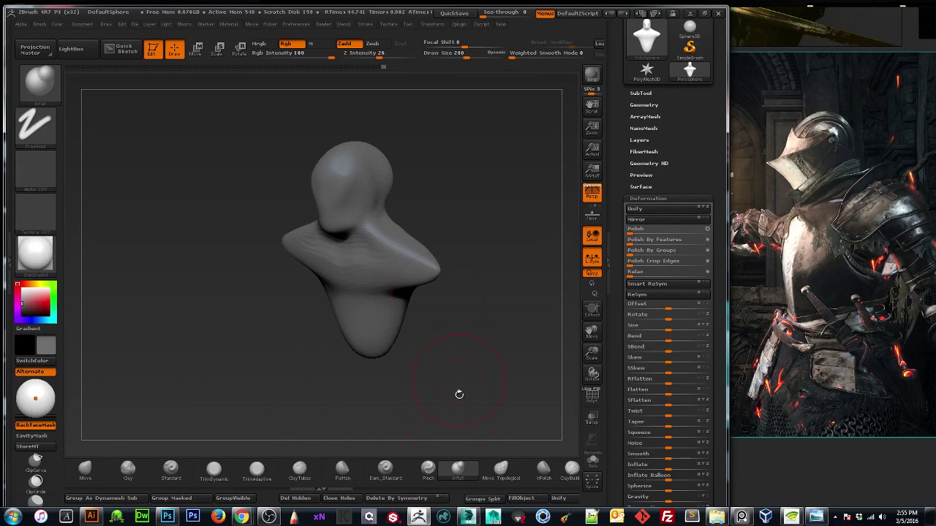
mouse_move(430, 268)
left_mouse_down()
mouse_move(438, 275)
mouse_move(425, 254)
mouse_move(446, 266)
mouse_move(417, 255)
left_mouse_up()
mouse_move(180, 349)
left_mouse_down("shift")
mouse_move(218, 330)
mouse_move(193, 325)
left_mouse_up("shift")
left_click_drag(324, 275, 329, 260)
left_click_drag(329, 263, 336, 269, "shift")
Smooth the centre of the back along the spine, from the base of the neck downward.
left_click_drag(184, 338, 209, 333, "shift")
mouse_move(436, 264)
left_mouse_down()
mouse_move(424, 268)
mouse_move(438, 328)
mouse_move(432, 299)
left_mouse_up()
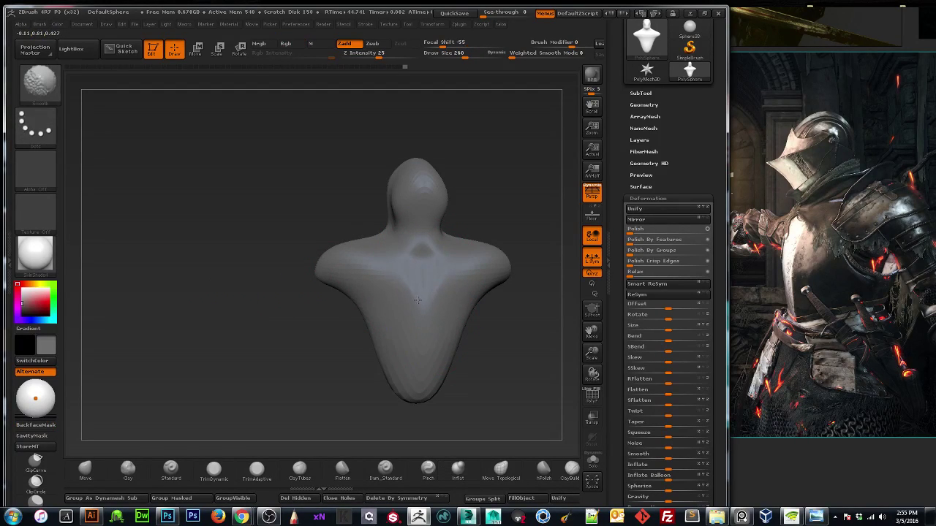
left_click_drag(275, 368, 304, 367)
left_click_drag(392, 248, 397, 317)
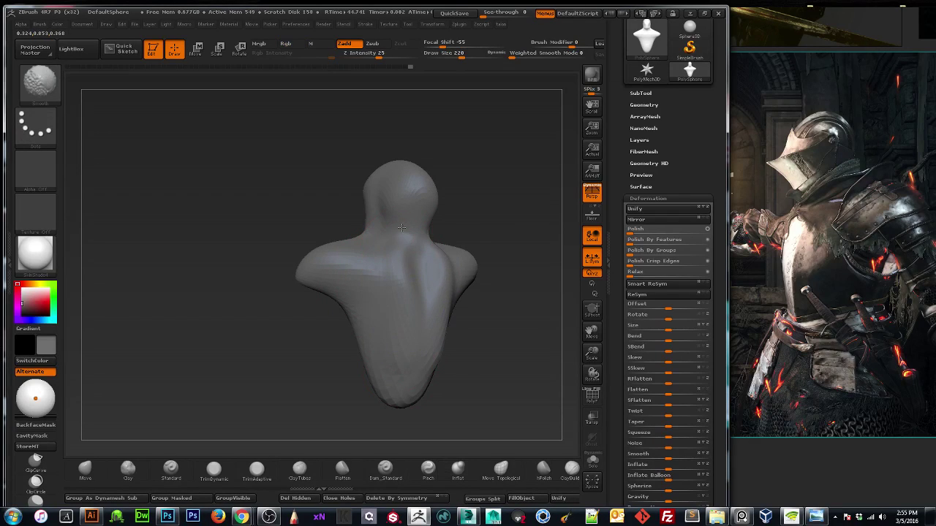
Inflate the lower back of the head with the Inflat brush and smooth the back and the nape.
left_click_drag(425, 269, 409, 296, "shift")
mouse_move(279, 367)
left_mouse_down()
mouse_move(254, 371)
mouse_move(307, 371)
left_mouse_up()
mouse_move(397, 225)
left_mouse_down()
mouse_move(372, 202)
mouse_move(417, 205)
mouse_move(413, 196)
left_mouse_up()
key("bracketright")
left_click_drag(510, 217, 460, 212)
left_click_drag(381, 213, 383, 212)
left_click_drag(272, 205, 299, 202)
left_click_drag(368, 209, 381, 224, "shift")
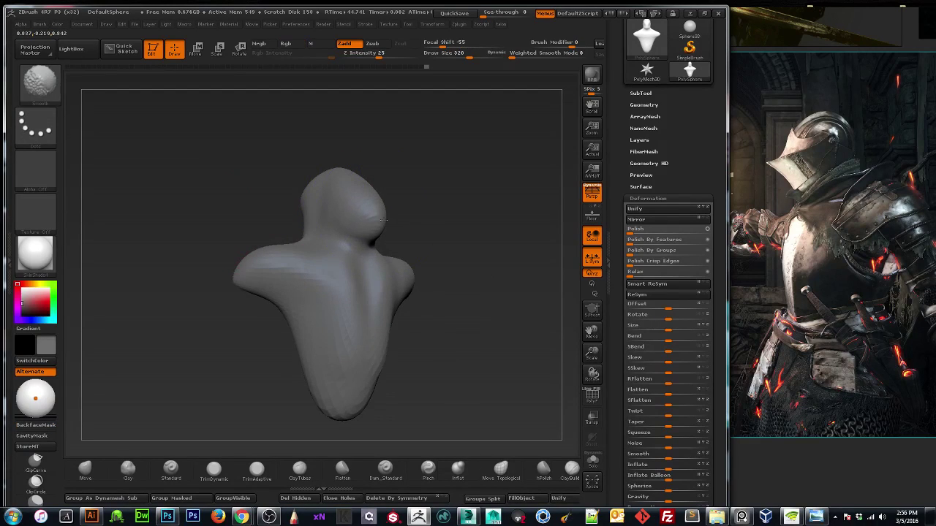
left_click_drag(192, 232, 223, 234, "shift")
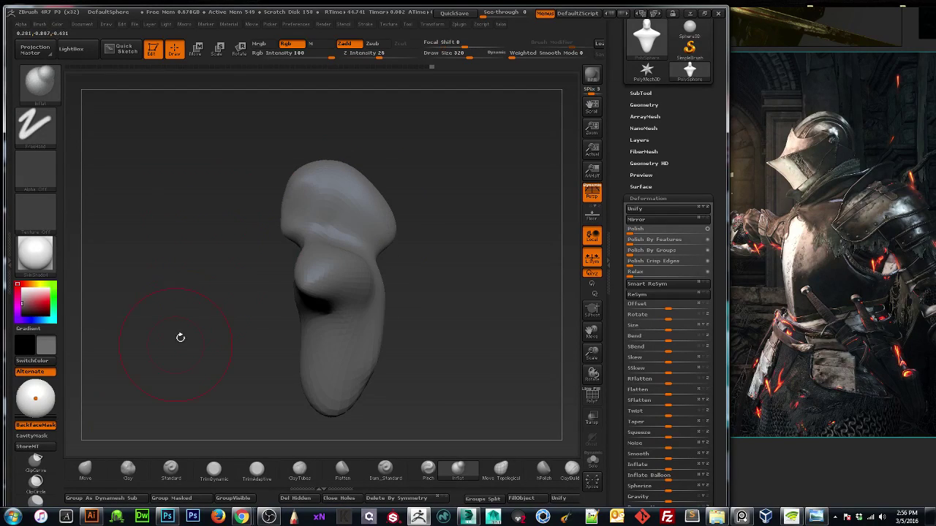
Reshape the head's profile in side view with the Move brush, pushing in and rounding the back and pulling the forehead forward.
left_click(100, 474)
left_click_drag(384, 218, 351, 166)
key("bracketleft")
key("bracketleft")
key("bracketleft")
key("shift")
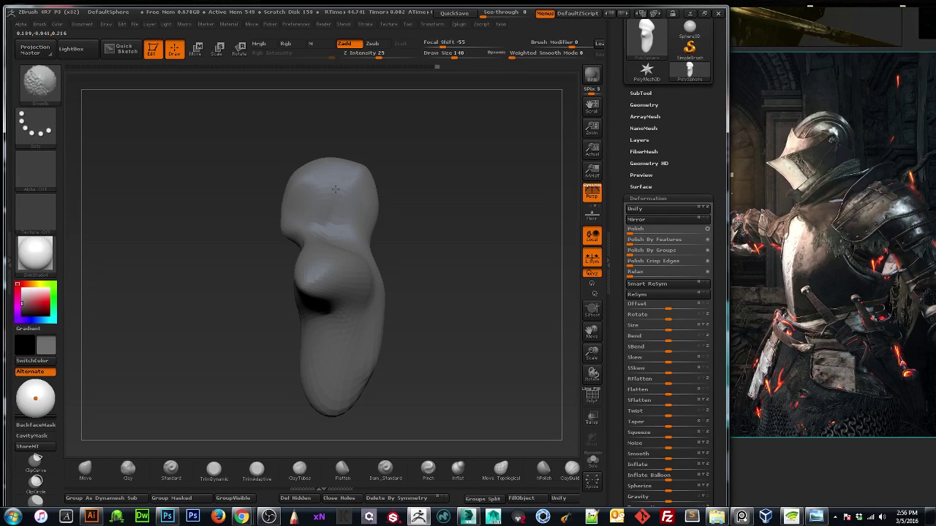
mouse_move(367, 183)
left_mouse_down()
mouse_move(385, 218)
mouse_move(374, 192)
left_mouse_up()
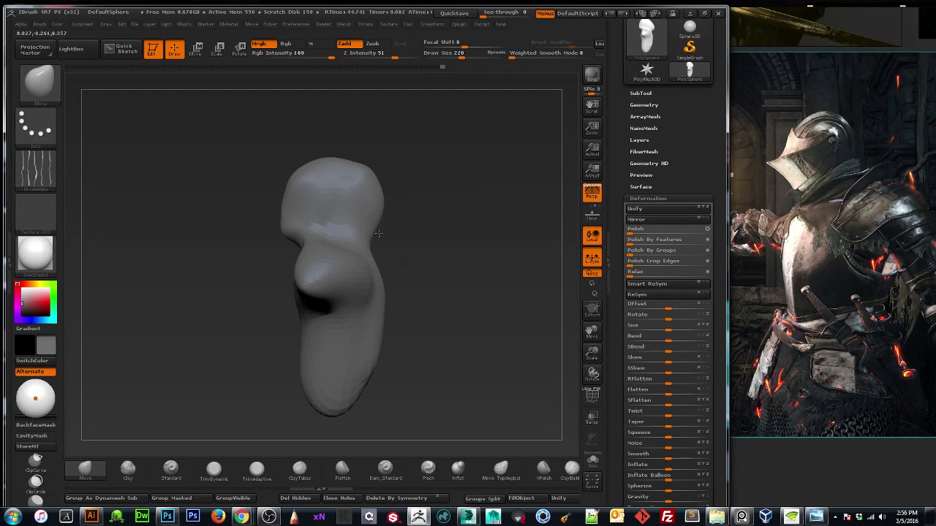
key("bracketleft")
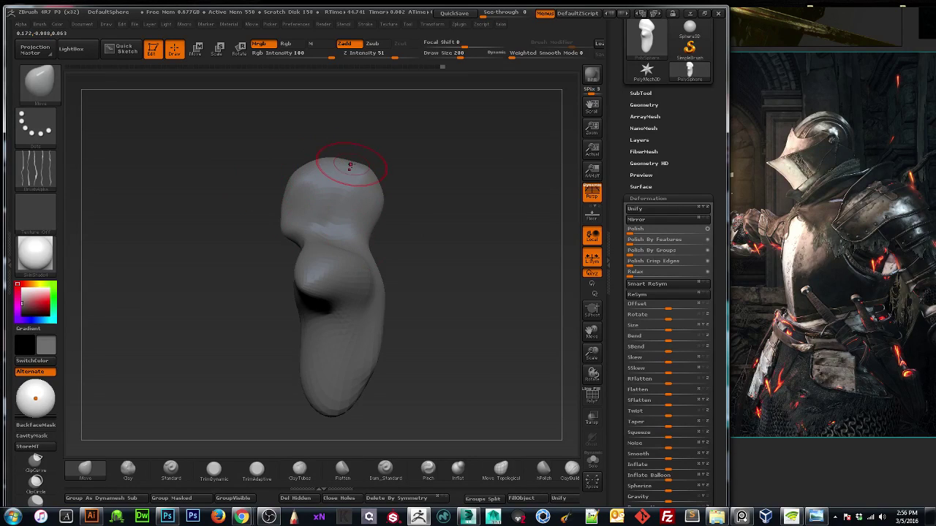
left_click_drag(331, 169, 307, 165)
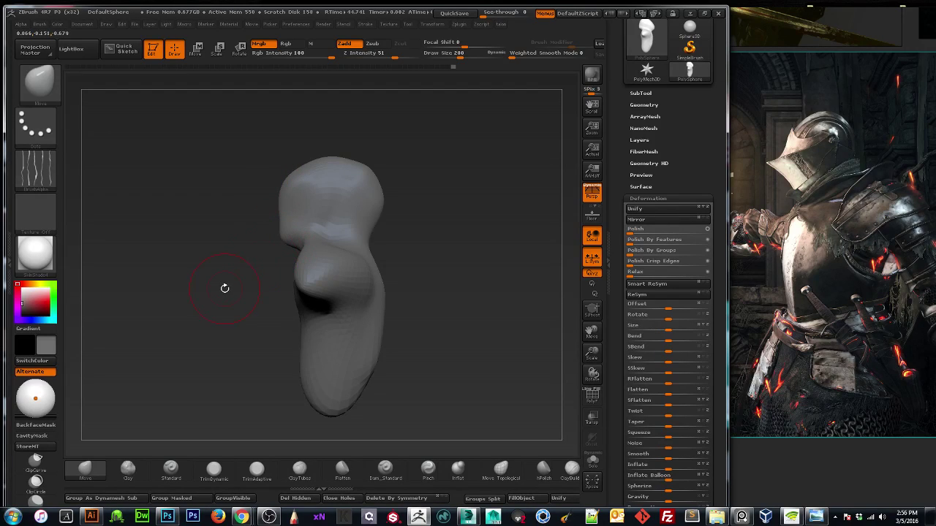
Pull the sides of the head slightly outward in top view with the Move brush at draw size 260.
mouse_move(194, 300)
left_mouse_down()
mouse_move(267, 271)
mouse_move(265, 176)
mouse_move(342, 252)
left_mouse_up()
key("bracketright")
key("bracketright")
key("bracketright")
left_click_drag(247, 176, 239, 174)
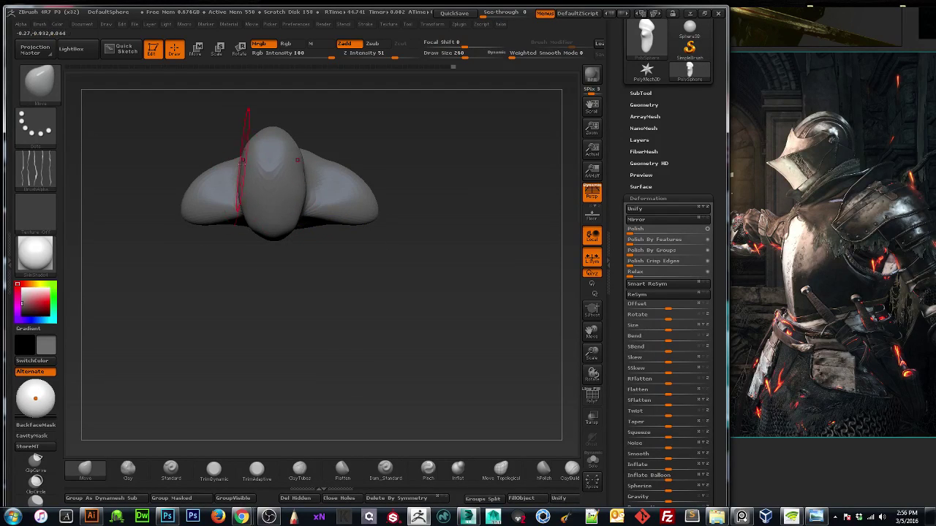
Adjust the front of the face in side view with the Move brush and smooth the side of the head.
mouse_move(238, 298)
left_mouse_down()
mouse_move(241, 245)
mouse_move(285, 237)
mouse_move(295, 218)
left_mouse_up()
key("bracketright")
key("bracketright")
key("bracketright")
key("bracketright")
key("bracketright")
key("bracketright")
key("bracketright")
key("bracketright")
key("bracketright")
key("bracketright")
key("bracketright")
key("bracketleft")
key("bracketleft")
key("bracketleft")
key("bracketleft")
key("bracketleft")
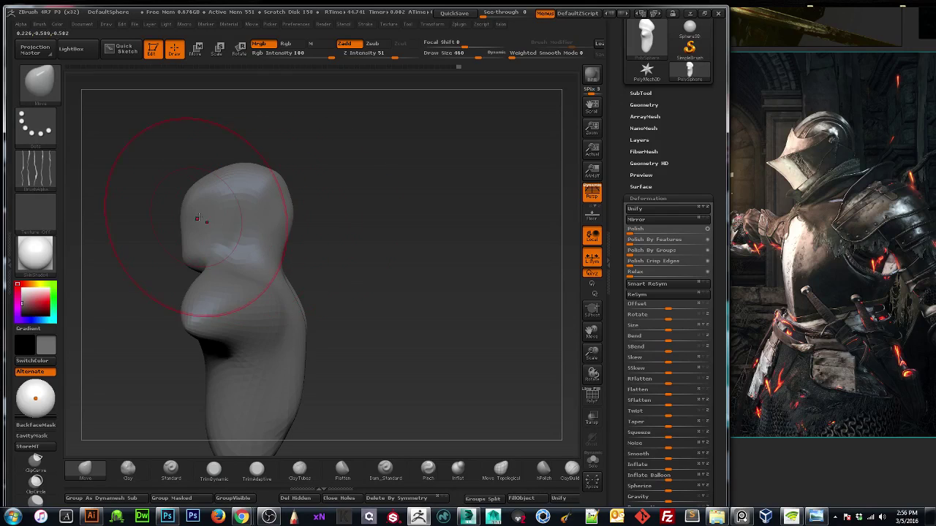
left_click_drag(166, 219, 197, 218)
key("bracketleft")
key("bracketleft")
key("bracketleft")
key("bracketleft")
key("bracketleft")
key("bracketleft")
left_click_drag(195, 221, 187, 221)
left_click_drag(591, 362, 702, 316)
left_click_drag(431, 322, 472, 287, "shift")
mouse_move(455, 345)
left_mouse_down()
mouse_move(463, 308)
mouse_move(401, 313)
mouse_move(423, 316)
left_mouse_up()
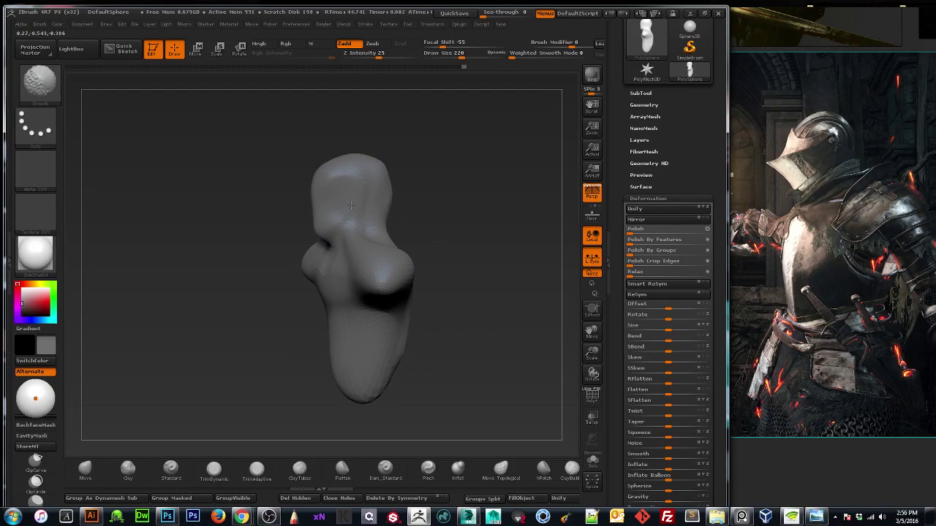
left_click_drag(459, 187, 422, 186, "shift")
Try to reshape the shoulders from the top view with the Move brush.
left_click_drag(592, 355, 578, 373)
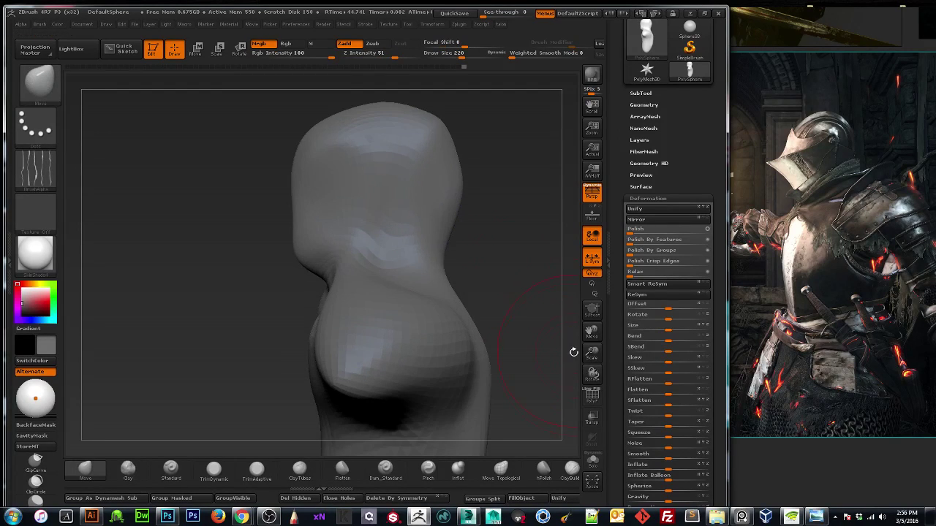
key("[")
key("[")
left_click_drag(590, 352, 558, 343)
left_click_drag(322, 363, 275, 358, "shift")
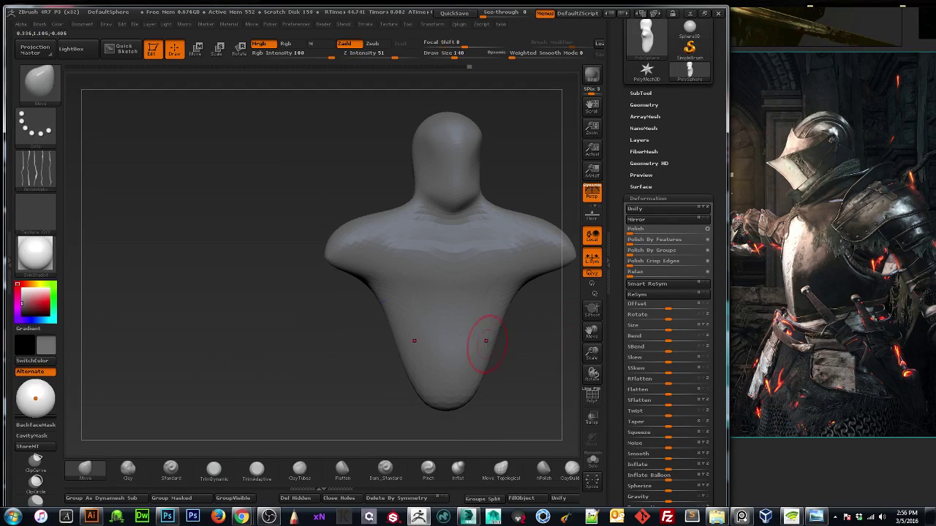
left_click_drag(590, 349, 582, 336)
left_click_drag(590, 332, 517, 339)
left_click_drag(518, 340, 491, 435)
key("]")
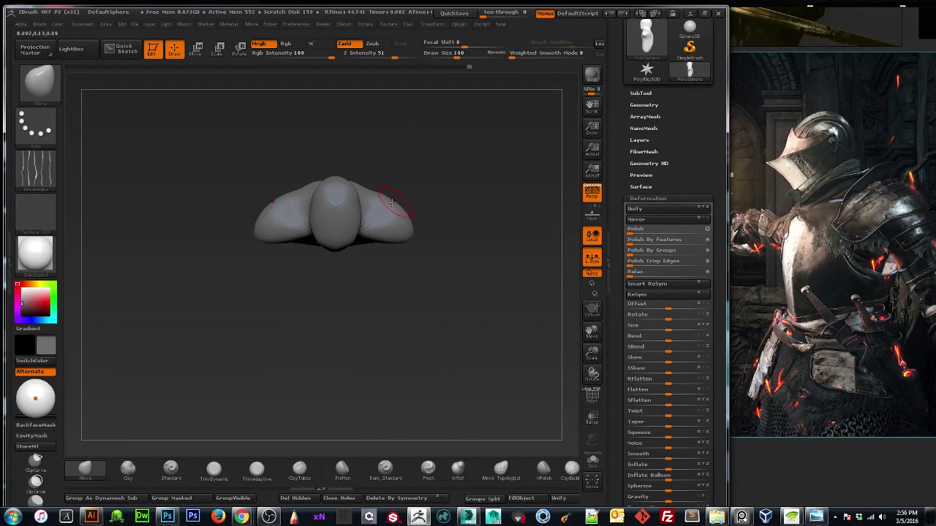
mouse_move(395, 213)
left_mouse_down()
mouse_move(405, 203)
mouse_move(432, 238)
left_mouse_up()
key("ctrl+z")
Widen the tapered lower torso in front view with a large Move brush and refine its sides.
key("]")
key("]")
key("]")
key("]")
key("]")
key("]")
key("]")
key("]")
mouse_move(395, 301)
left_mouse_down()
mouse_move(383, 320)
mouse_move(366, 296)
left_mouse_up()
mouse_move(310, 334)
left_mouse_down("shift")
mouse_move(244, 334)
mouse_move(358, 310)
left_mouse_up("shift")
left_click_drag(587, 361, 590, 387)
key("[")
left_click_drag(339, 330, 361, 338)
left_click_drag(434, 340, 317, 331)
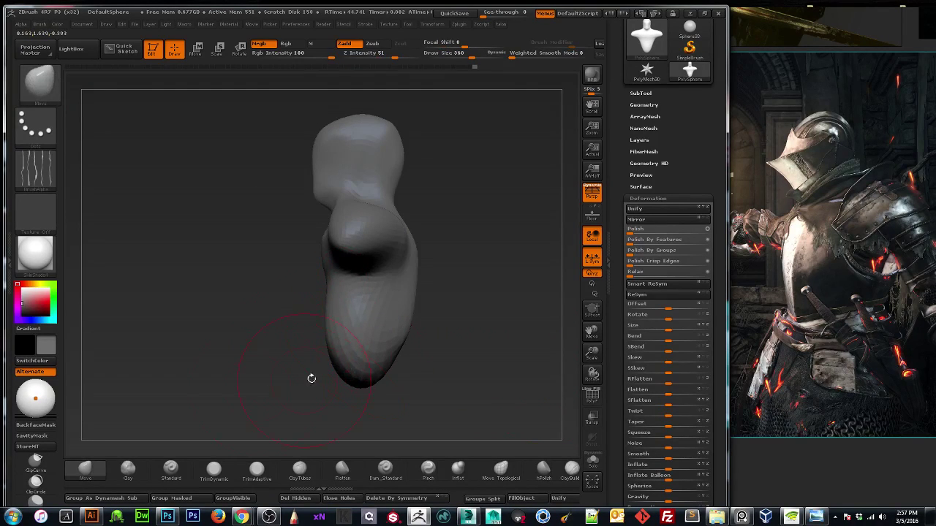
left_click_drag(219, 380, 283, 389, "shift")
mouse_move(322, 314)
left_mouse_down("shift")
mouse_move(371, 336)
mouse_move(342, 317)
left_mouse_up("shift")
Define the waist with a smaller Move brush and smooth the sides and bottom end of the torso.
key("bracketleft")
key("bracketleft")
key("bracketleft")
key("bracketleft")
key("bracketleft")
key("bracketleft")
key("bracketleft")
key("bracketleft")
key("bracketleft")
key("bracketleft")
key("bracketleft")
key("bracketleft")
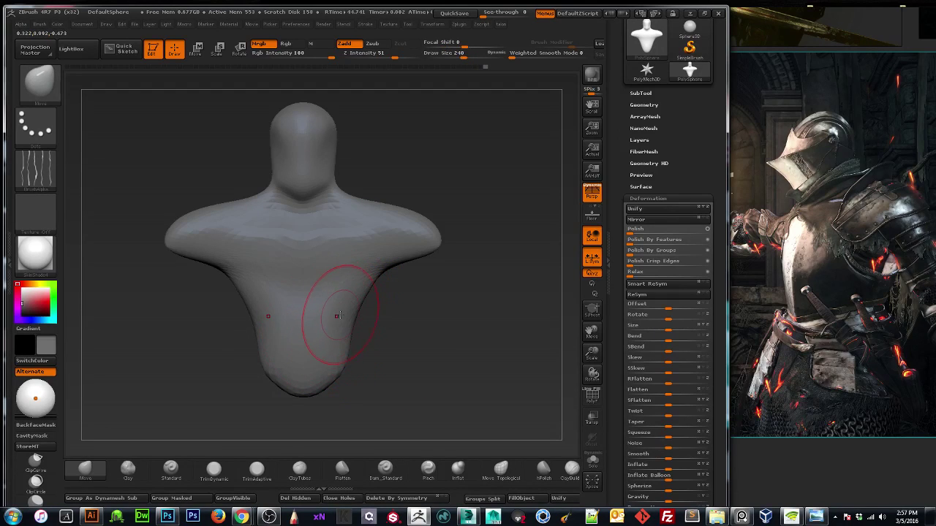
key("bracketleft")
key("bracketleft")
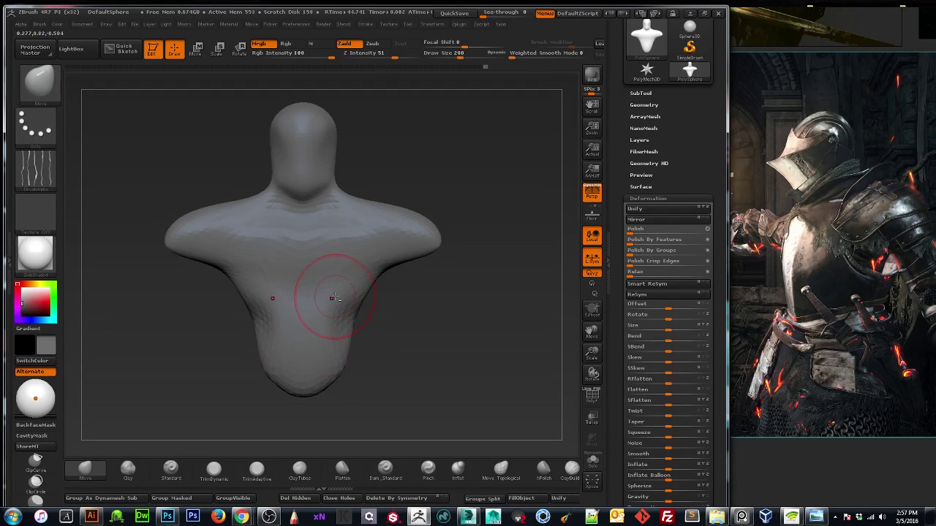
key("shift")
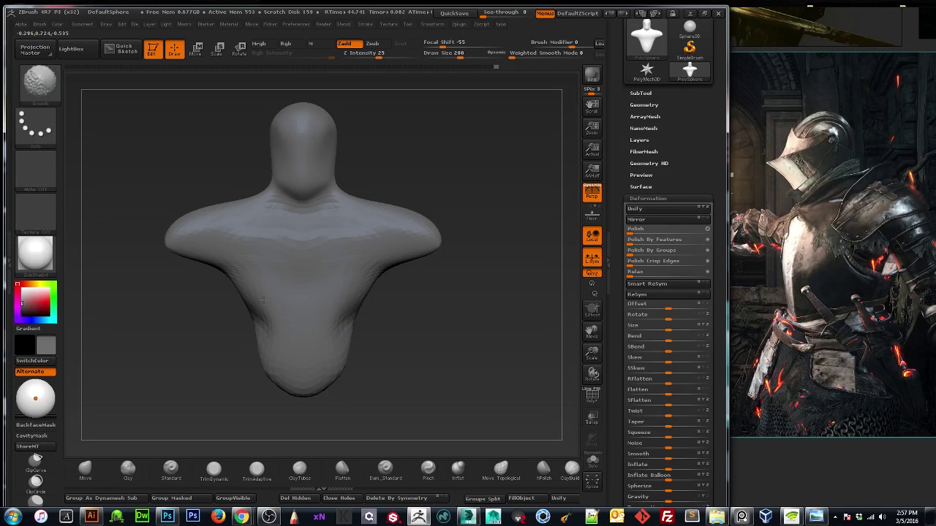
mouse_move(270, 381)
left_mouse_down()
mouse_move(314, 377)
mouse_move(256, 375)
mouse_move(307, 402)
left_mouse_up()
key("shift")
left_click_drag(589, 350, 586, 351)
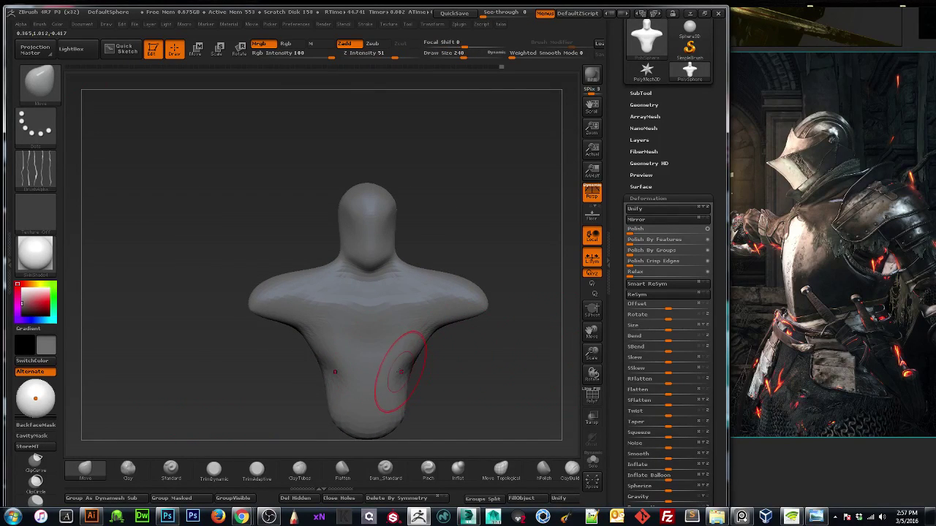
Examine the proportions of the head, shoulders and torso from the front and the side.
left_click_drag(590, 355, 583, 361)
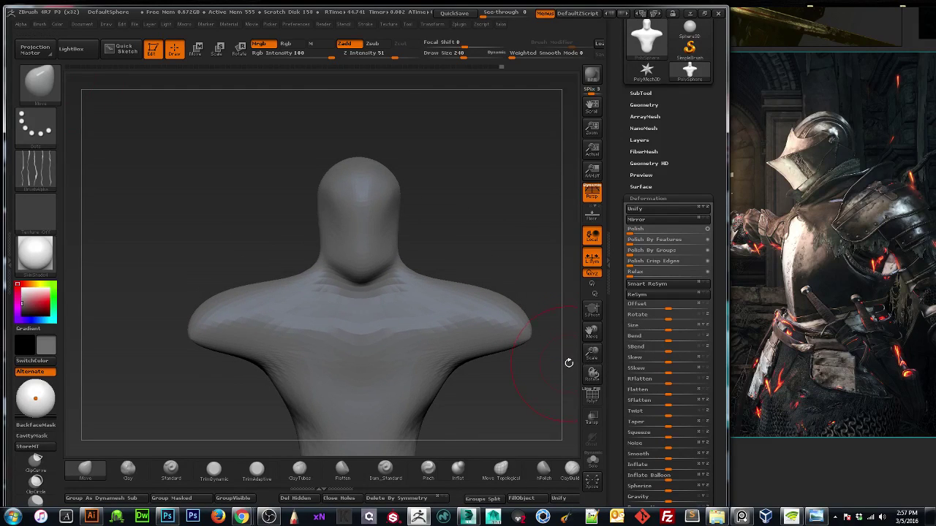
left_click_drag(497, 250, 490, 294)
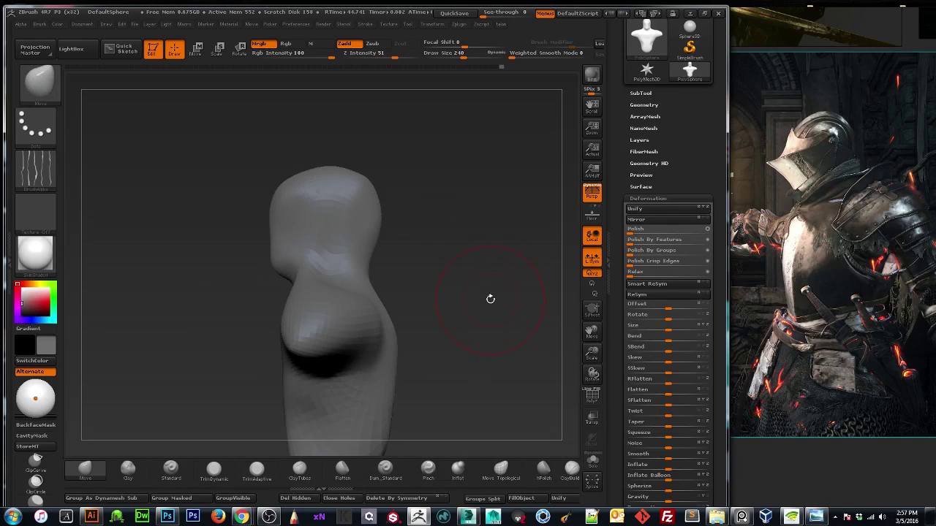
left_click_drag(591, 353, 576, 329)
left_click_drag(486, 363, 580, 275)
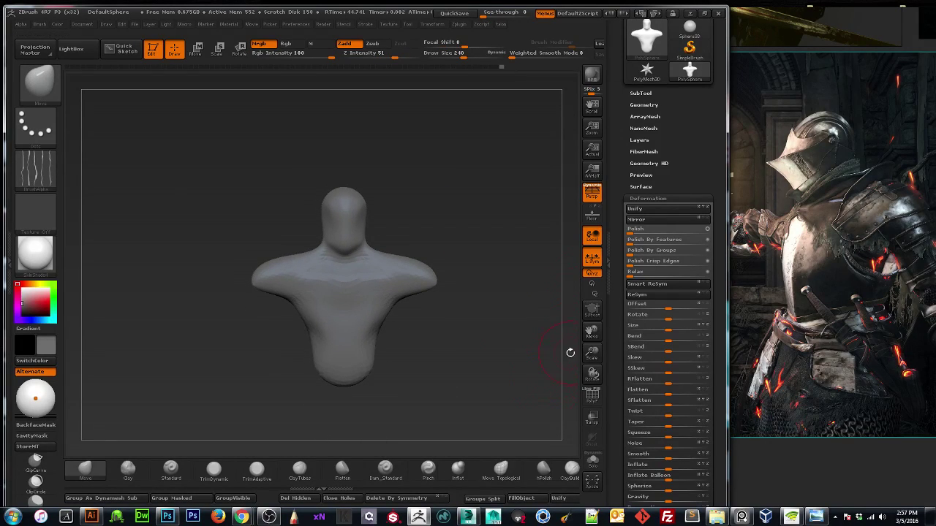
left_click_drag(592, 353, 589, 342)
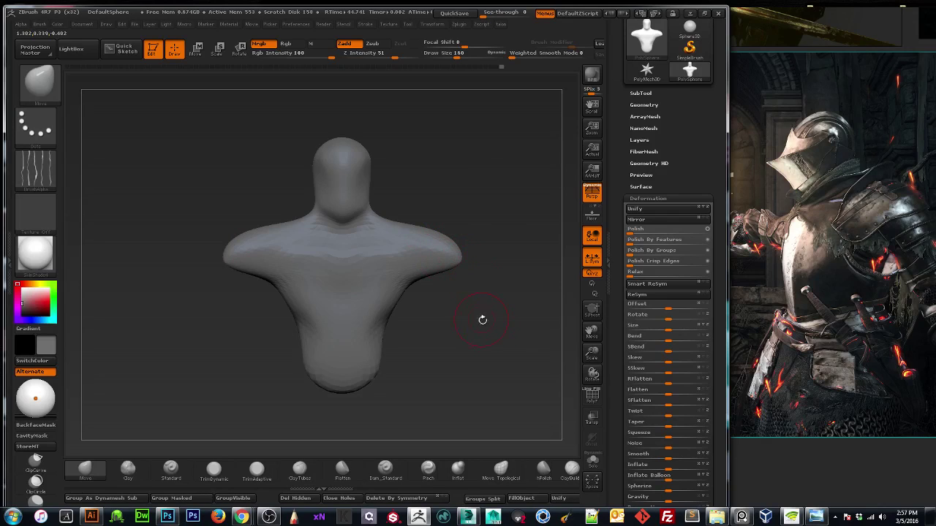
left_click_drag(453, 334, 407, 370)
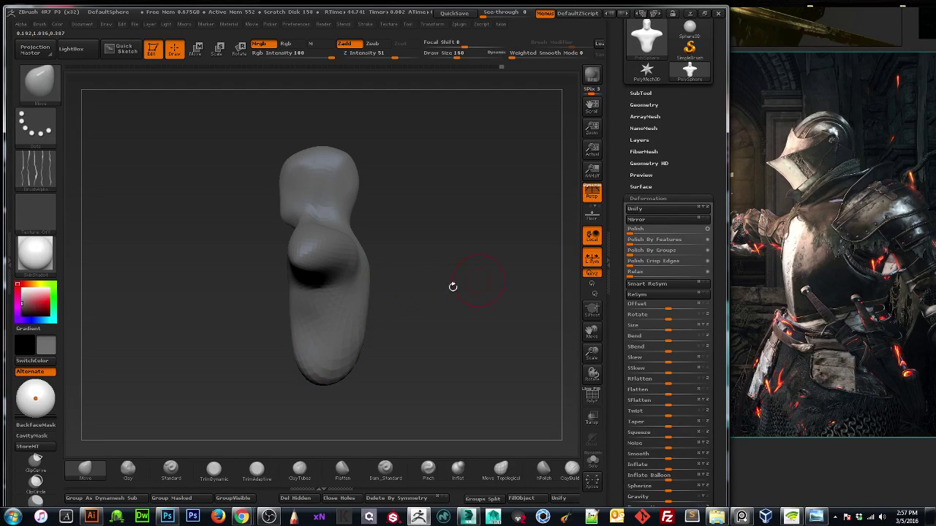
Open the mesh's Geometry settings to reach the Modify Topology options.
left_click(641, 92)
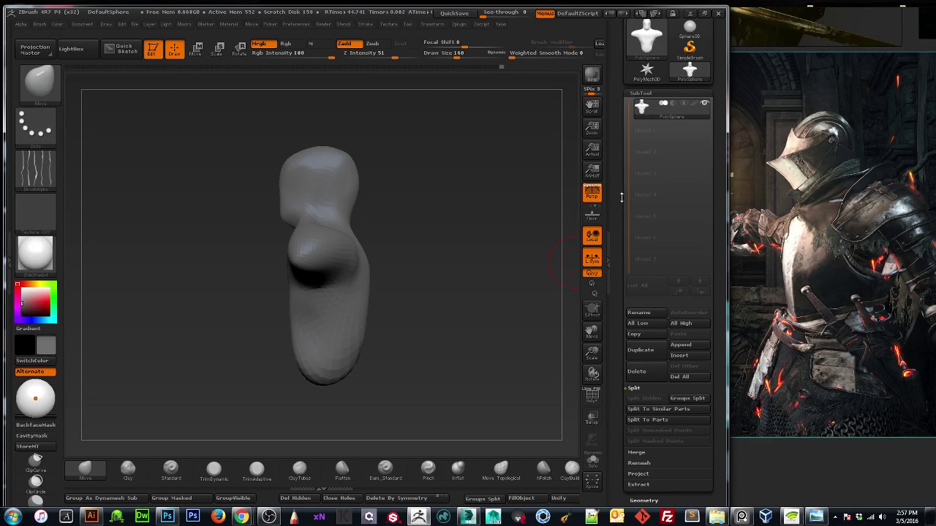
left_click_drag(619, 197, 625, 103)
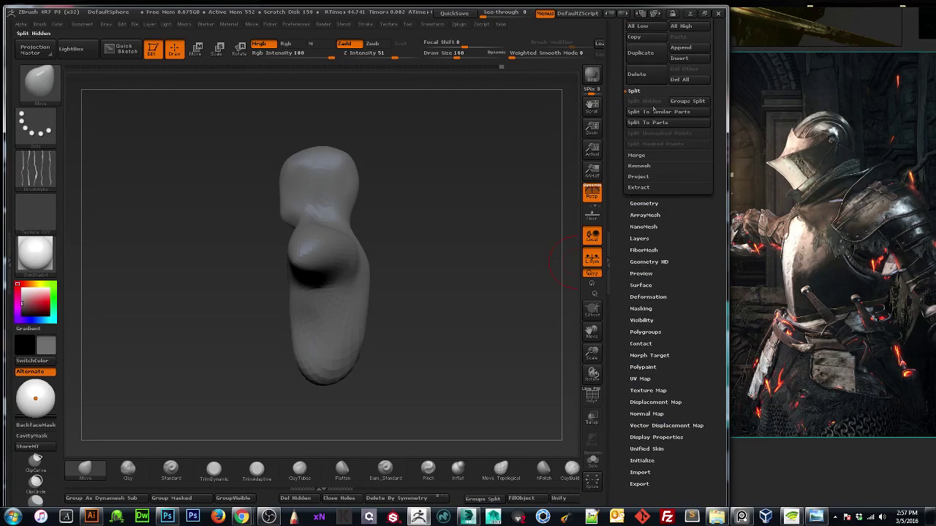
left_click_drag(619, 171, 638, 226)
left_click(645, 242)
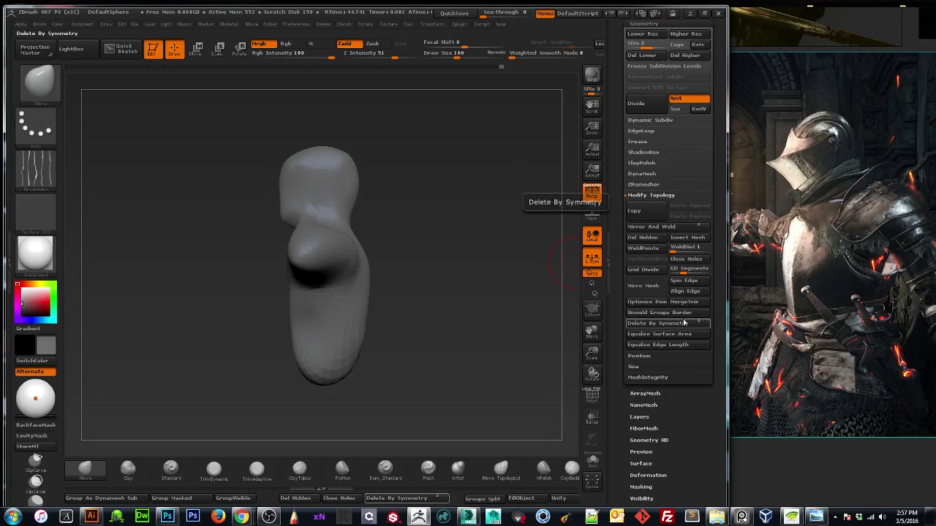
Append a Sphere3D primitive to the torso model as a new subtool.
left_click_drag(620, 212, 627, 288)
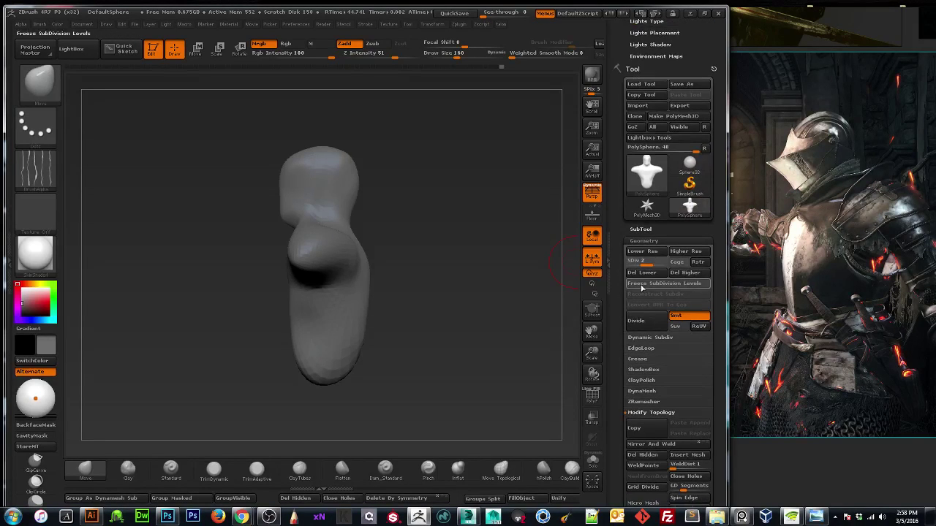
left_click(640, 228)
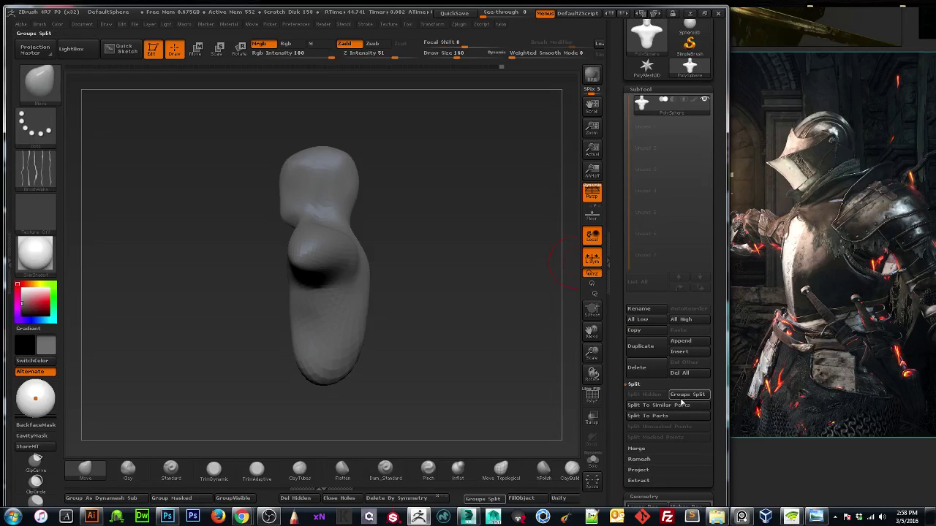
left_click_drag(620, 387, 620, 331)
left_click(684, 287)
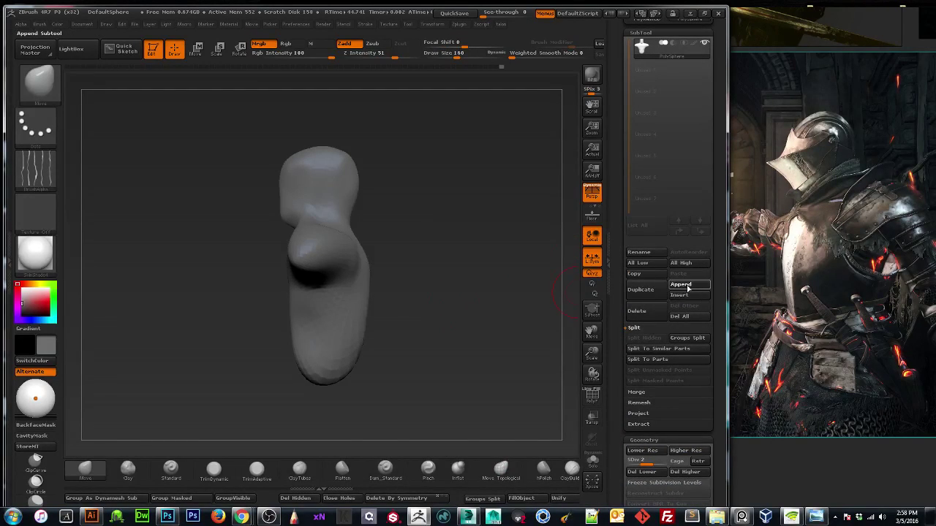
left_click(685, 286)
left_click(378, 314)
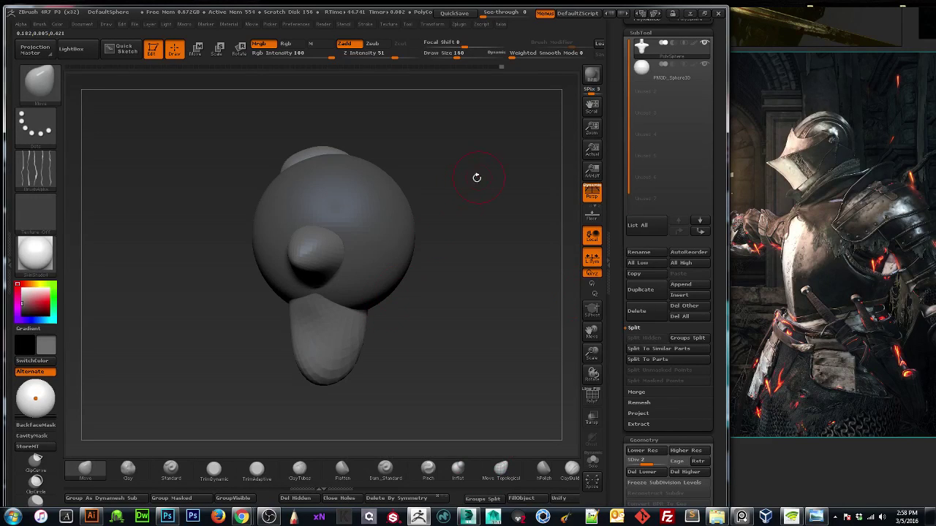
Select the sphere subtool and move it up with the transpose line to the head position above the torso.
left_click(662, 70)
left_click(196, 48)
left_click_drag(307, 194, 305, 83)
left_click_drag(305, 135, 237, 63)
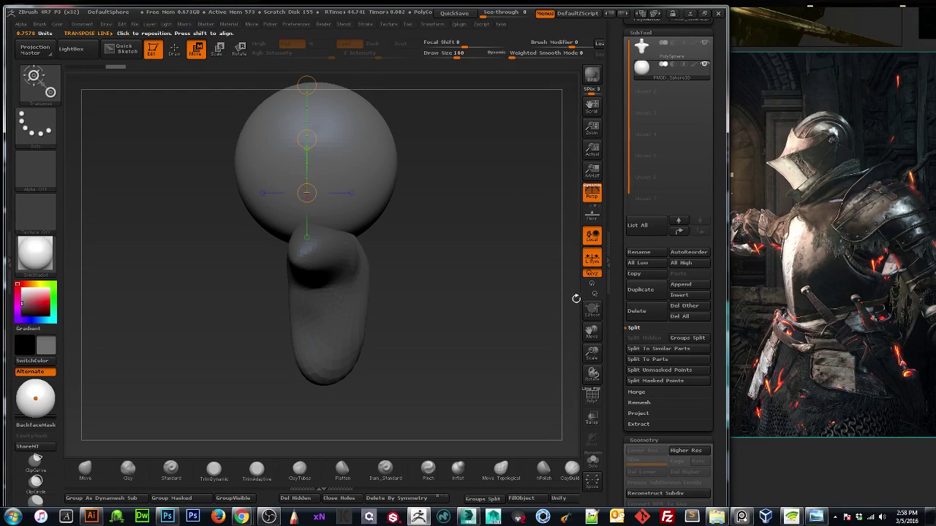
mouse_move(596, 347)
left_mouse_down()
mouse_move(592, 364)
mouse_move(591, 332)
left_mouse_up()
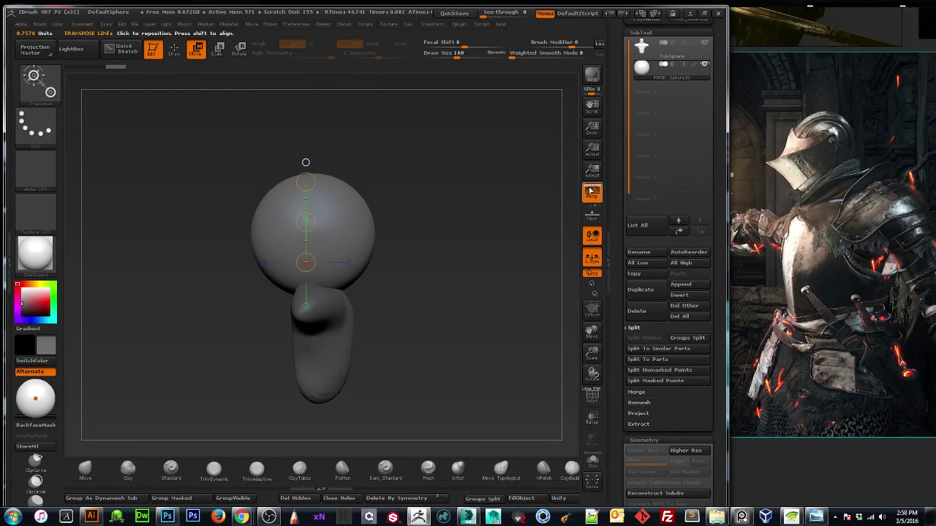
In the reference board, place the steel-armoured knight photo beside the image of the knight holding fire.
scroll(773, 233, "down", 3)
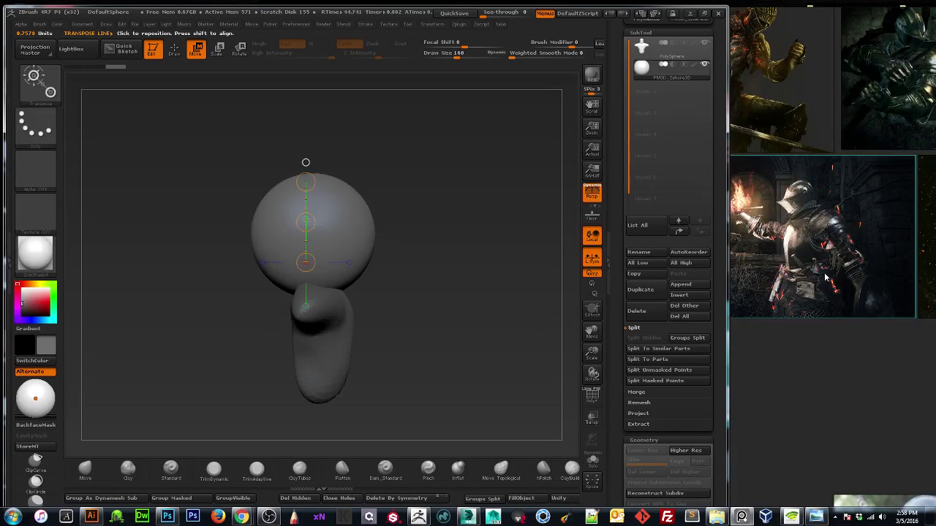
scroll(825, 276, "up", 2)
middle_click_drag(851, 322, 715, 191)
middle_click_drag(812, 293, 770, 180)
middle_click_drag(756, 244, 857, 344)
left_click_drag(859, 348, 823, 129)
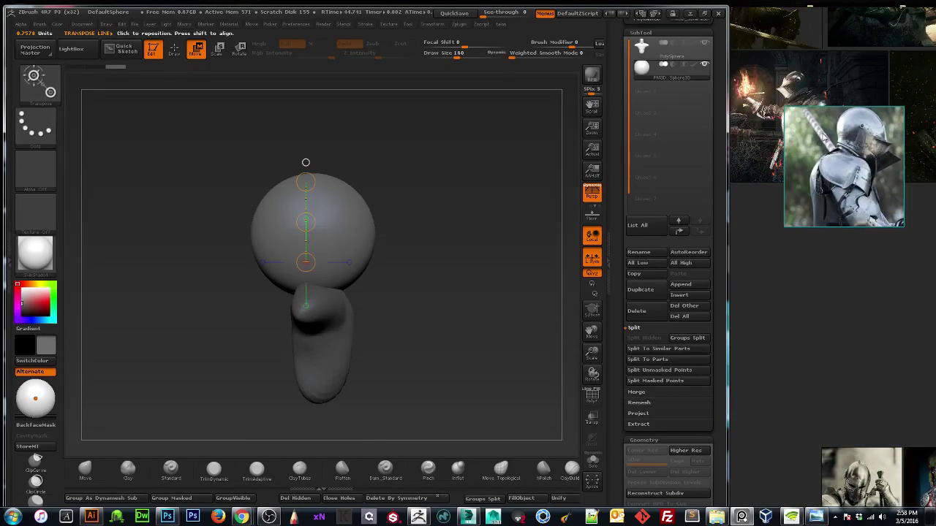
middle_click_drag(826, 129, 857, 274)
left_click_drag(893, 273, 739, 238)
left_click_drag(821, 238, 881, 246)
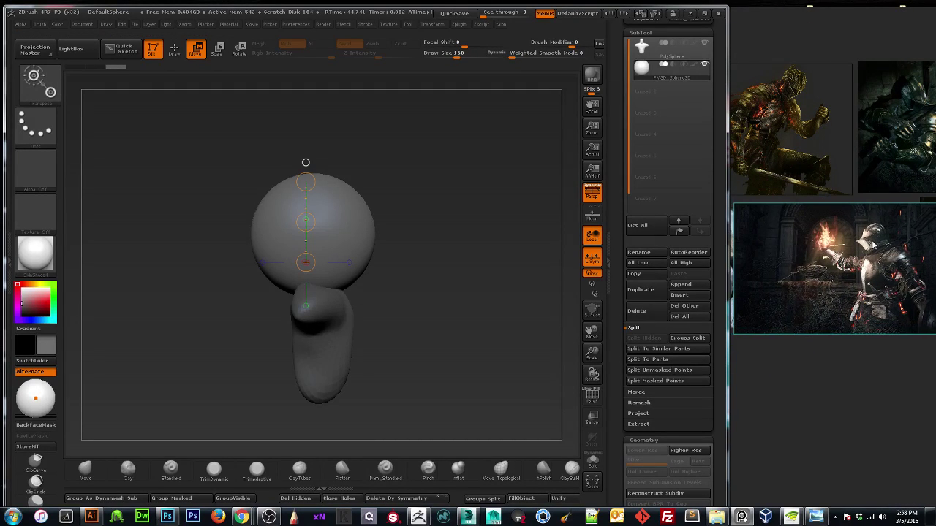
left_click_drag(792, 263, 834, 265)
middle_click_drag(893, 330, 839, 326)
scroll(771, 280, "up", 5)
middle_click_drag(772, 276, 859, 309)
scroll(859, 308, "down", 5)
middle_click_drag(892, 352, 879, 327)
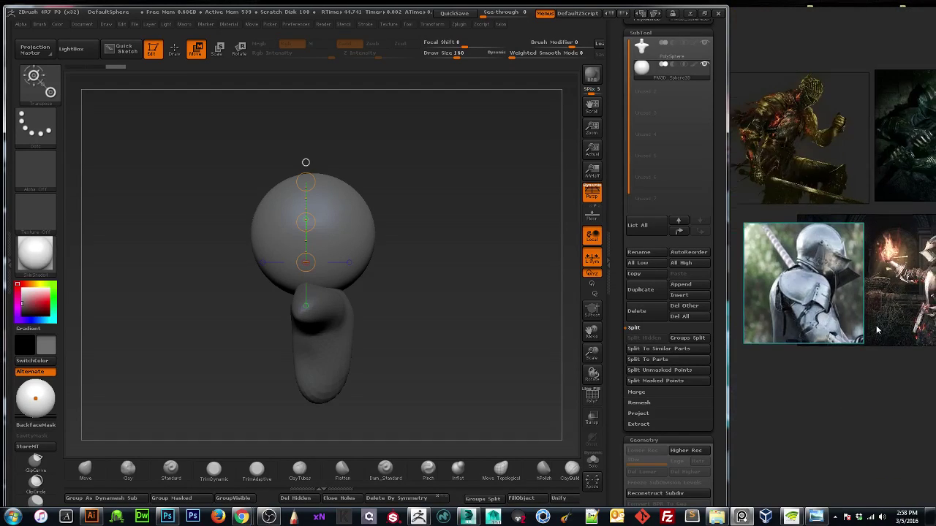
Examine the helmet and visor shapes in the steel-armoured knight photo and compare them with the surrounding references.
scroll(823, 256, "up", 6)
scroll(817, 259, "down", 2)
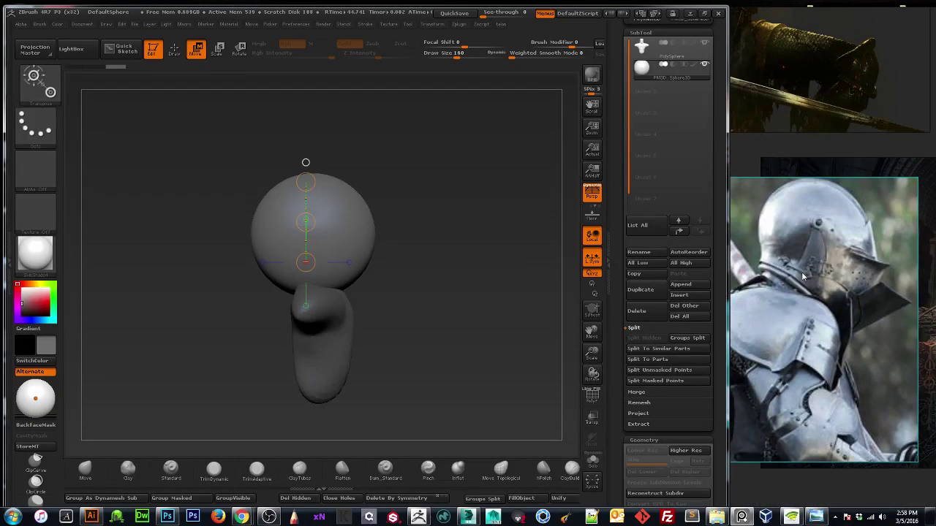
scroll(831, 275, "down", 5)
scroll(829, 269, "up", 2)
middle_click_drag(925, 271, 848, 252)
scroll(829, 269, "up", 3)
scroll(877, 272, "down", 6)
middle_click_drag(887, 290, 792, 178)
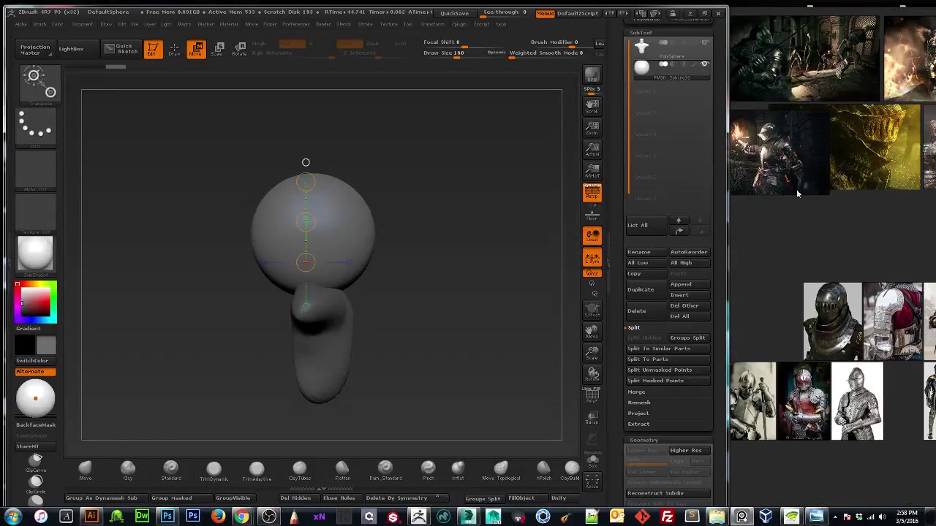
Move the armour and helmet photos from the lower group of the reference board up beside the game knight images.
left_click_drag(840, 397, 805, 213)
middle_click_drag(805, 214, 863, 355)
left_click_drag(873, 351, 886, 287)
middle_click_drag(886, 286, 857, 211)
middle_click_drag(884, 341, 772, 170)
left_click_drag(864, 223, 822, 150)
middle_click_drag(796, 153, 884, 172)
left_click_drag(930, 312, 785, 147)
left_click_drag(740, 305, 763, 166)
middle_click_drag(850, 139, 927, 317)
left_click_drag(863, 340, 759, 59)
left_click_drag(883, 344, 812, 82)
left_click_drag(922, 391, 855, 34)
middle_click_drag(918, 271, 857, 305)
left_click_drag(905, 300, 866, 91)
scroll(800, 252, "up", 6)
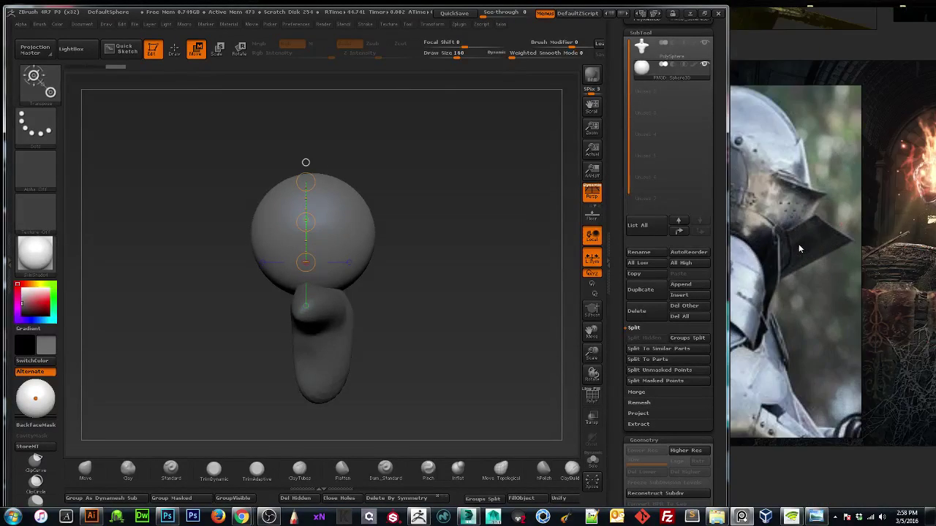
scroll(824, 237, "down", 4)
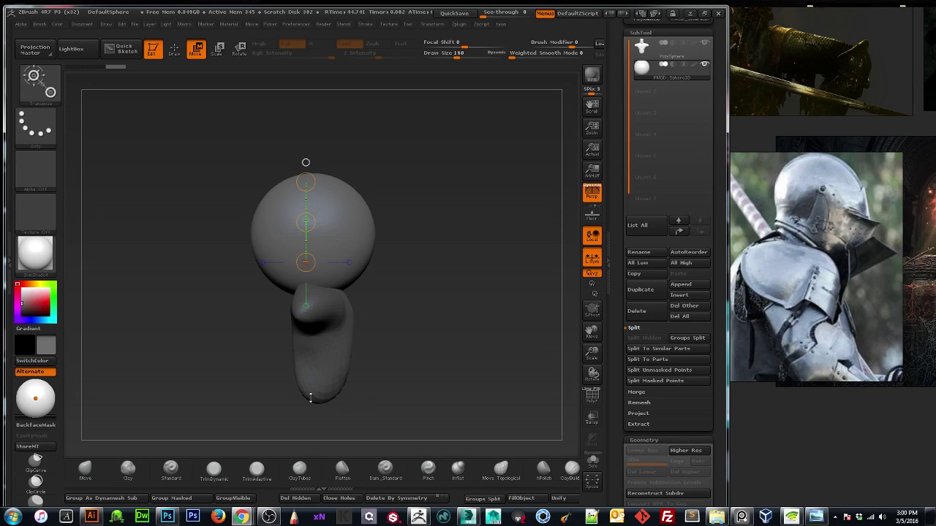
Return to the Move brush and shrink the head sphere with the Size deformation at about -66.
mouse_move(157, 334)
left_mouse_down()
mouse_move(189, 335)
mouse_move(158, 335)
left_mouse_up()
mouse_move(592, 353)
left_mouse_down()
mouse_move(592, 340)
mouse_move(601, 347)
left_mouse_up()
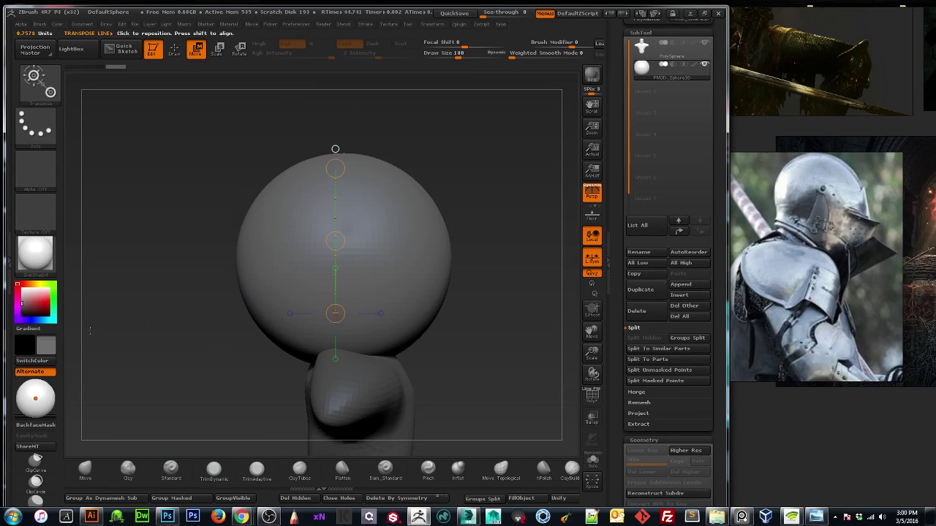
key("q")
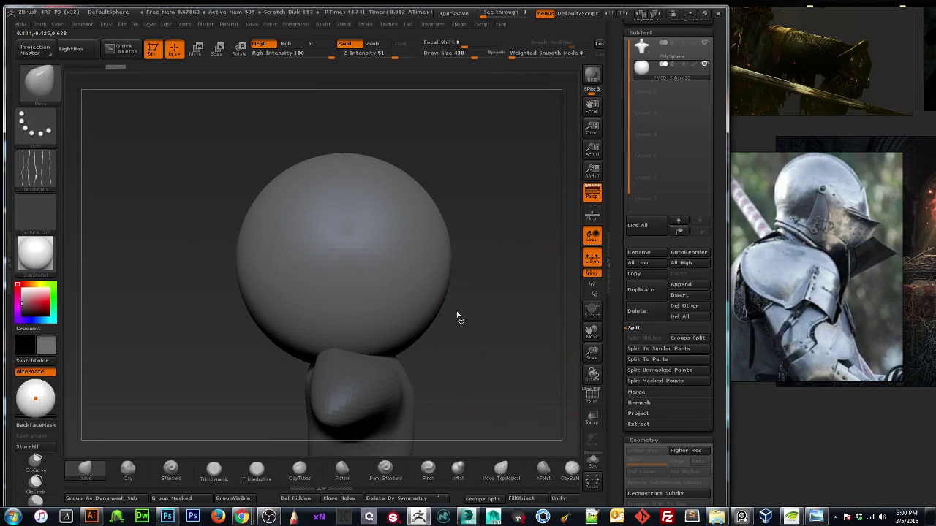
mouse_move(592, 354)
left_mouse_down()
mouse_move(592, 370)
mouse_move(602, 251)
mouse_move(612, 248)
left_mouse_up()
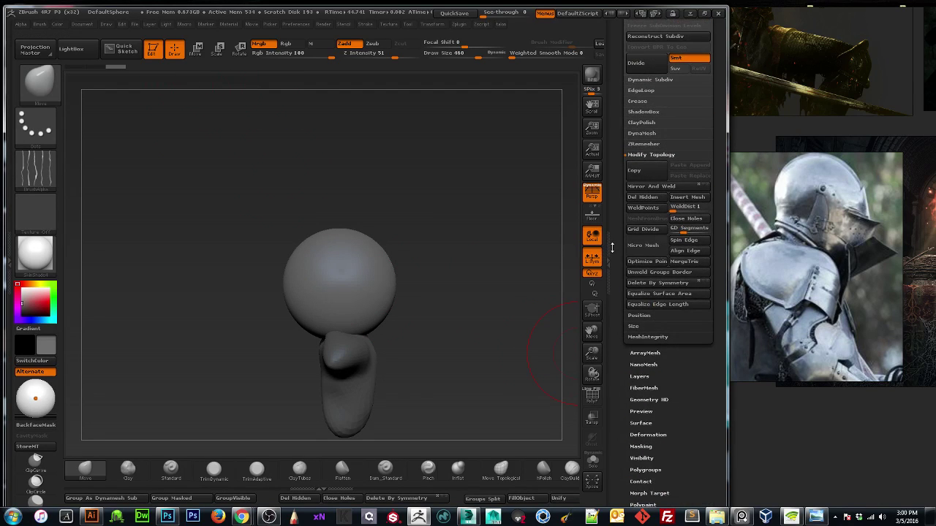
left_click_drag(622, 389, 637, 267)
left_click(638, 265)
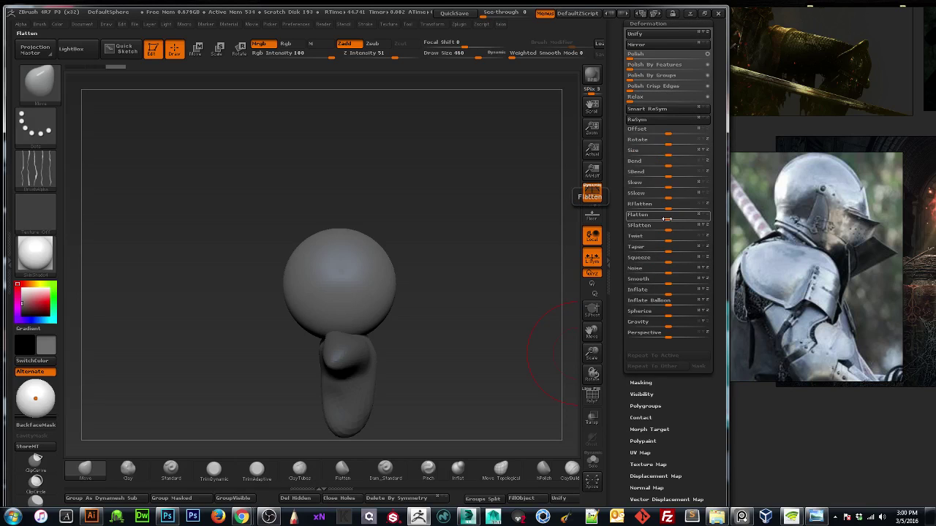
left_click_drag(668, 150, 635, 163)
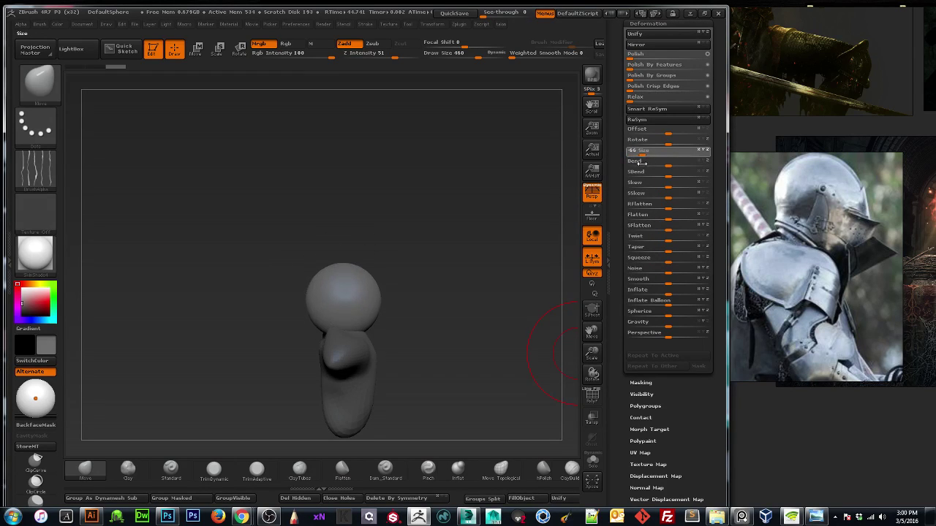
View the bust from the front and examine the closed helmet in the etched silver armour reference.
left_click_drag(592, 356, 591, 348)
left_click_drag(282, 388, 141, 405)
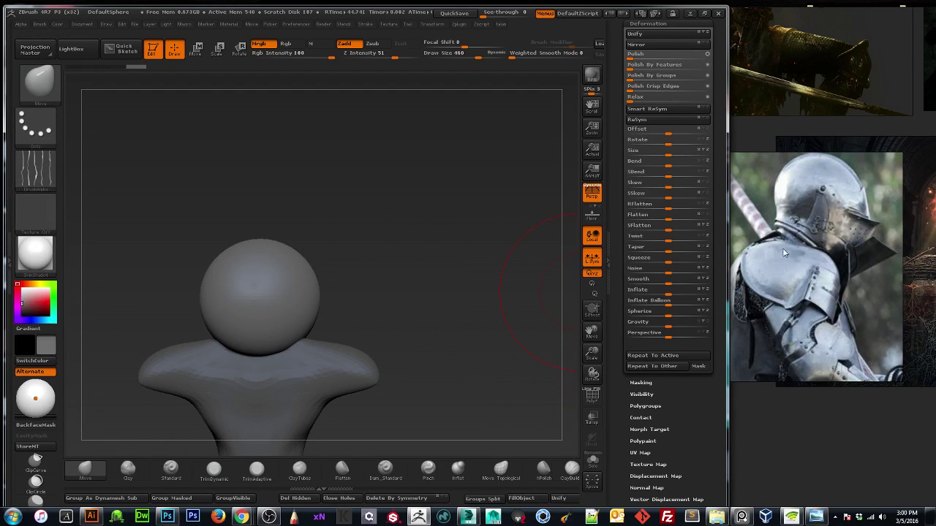
scroll(831, 232, "down", 2)
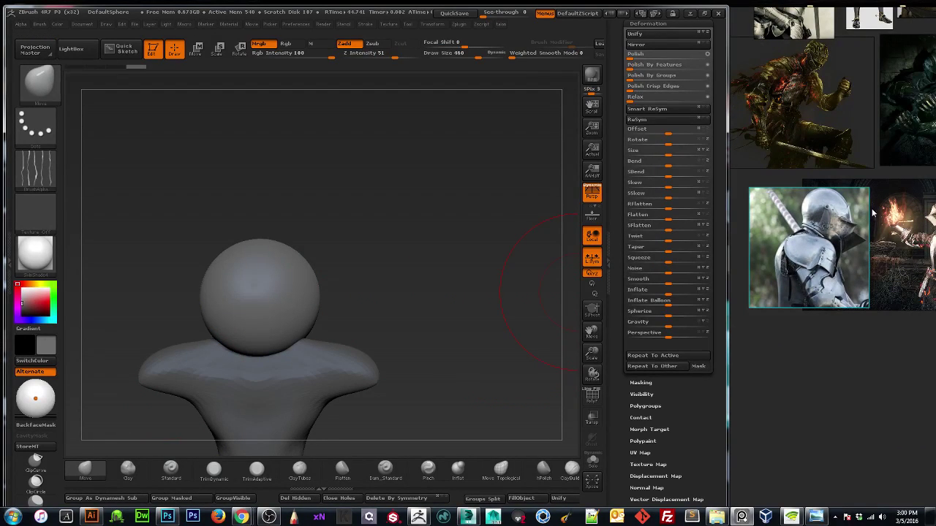
middle_click_drag(875, 217, 768, 219)
middle_click_drag(883, 240, 729, 227)
scroll(802, 227, "up", 2)
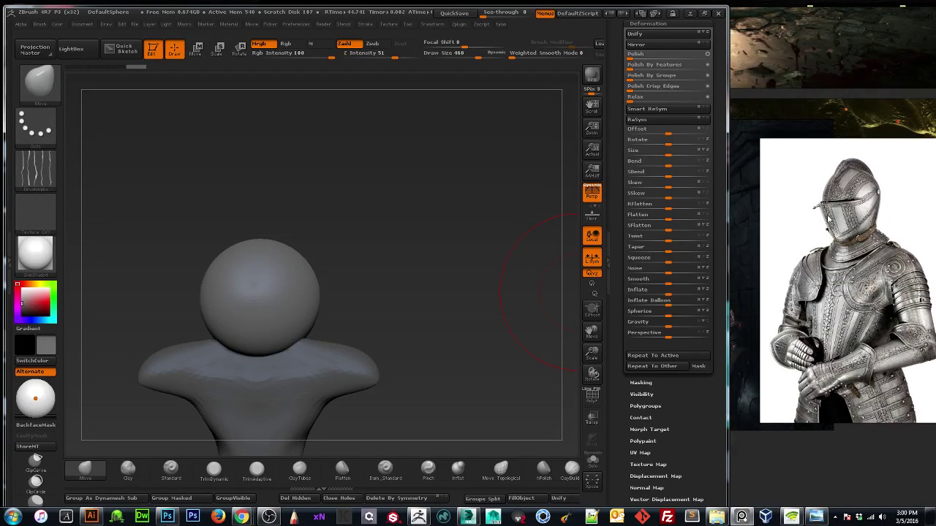
scroll(766, 258, "down", 1)
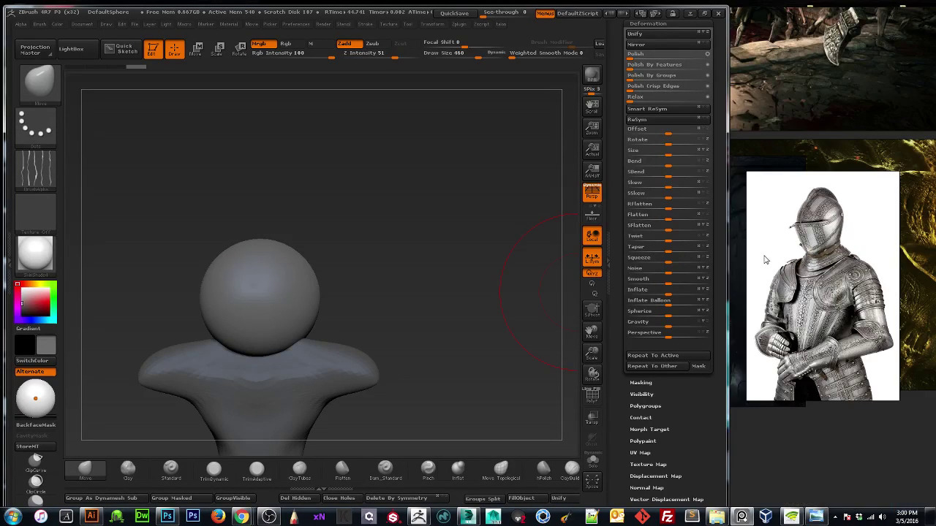
middle_click_drag(766, 259, 807, 264)
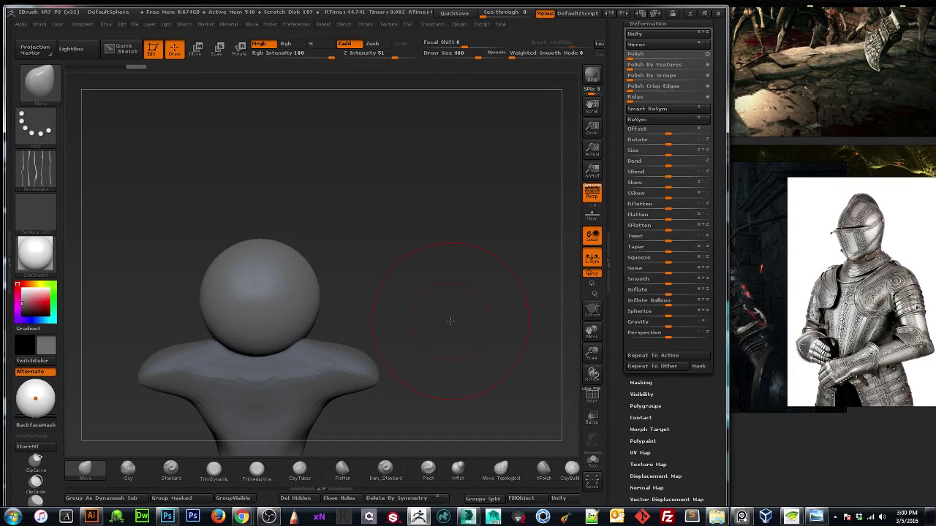
Narrow the sphere's sides symmetrically with the Move brush and adjust its profile into an elongated head shape.
key("shift")
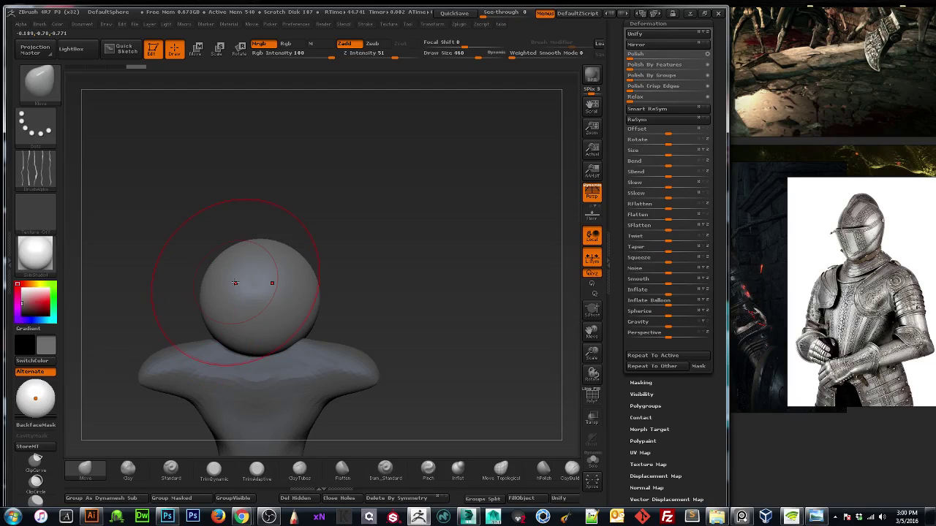
left_click_drag(198, 296, 245, 288)
mouse_move(368, 255)
left_mouse_down()
mouse_move(398, 259)
mouse_move(240, 302)
left_mouse_up()
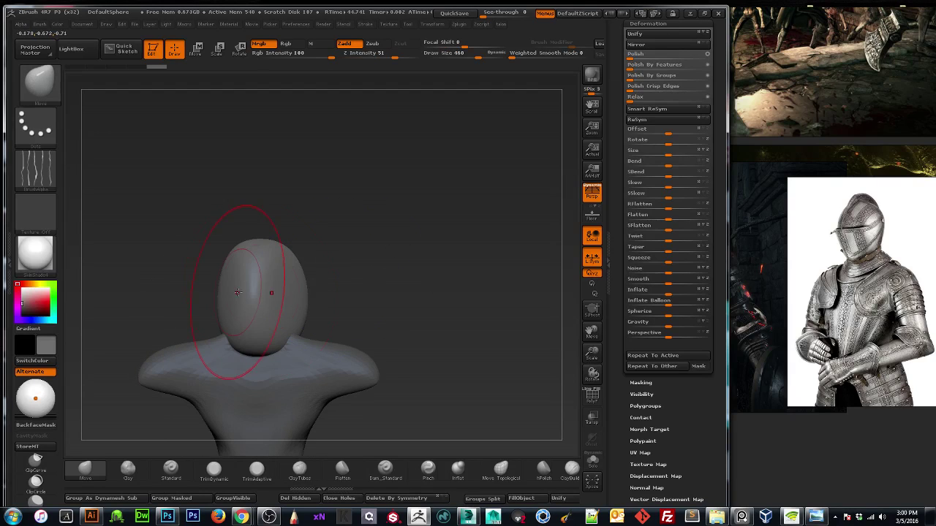
mouse_move(253, 353)
left_mouse_down()
mouse_move(256, 323)
mouse_move(255, 339)
left_mouse_up()
mouse_move(317, 301)
left_mouse_down("shift")
mouse_move(233, 356)
mouse_move(233, 310)
mouse_move(261, 335)
mouse_move(324, 303)
mouse_move(307, 315)
left_mouse_up("shift")
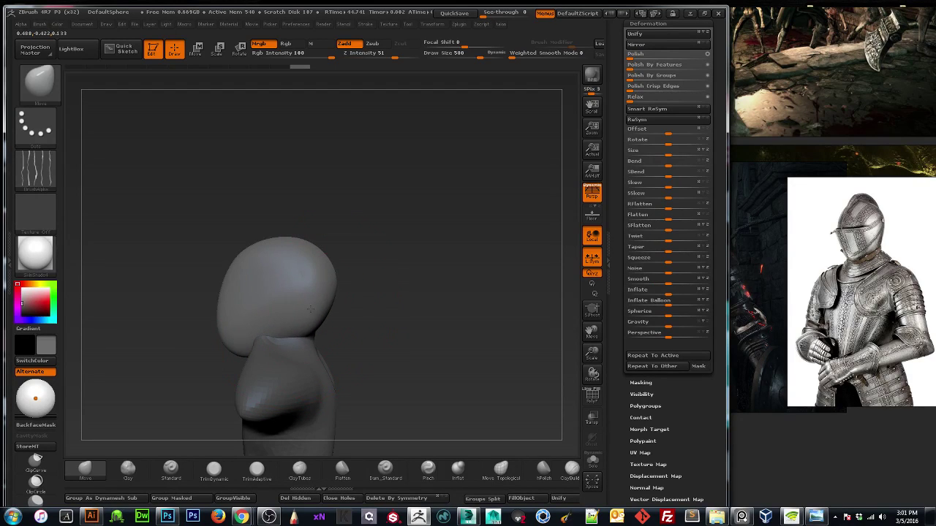
mouse_move(163, 359)
left_mouse_down("shift")
mouse_move(185, 366)
mouse_move(196, 250)
left_mouse_up("shift")
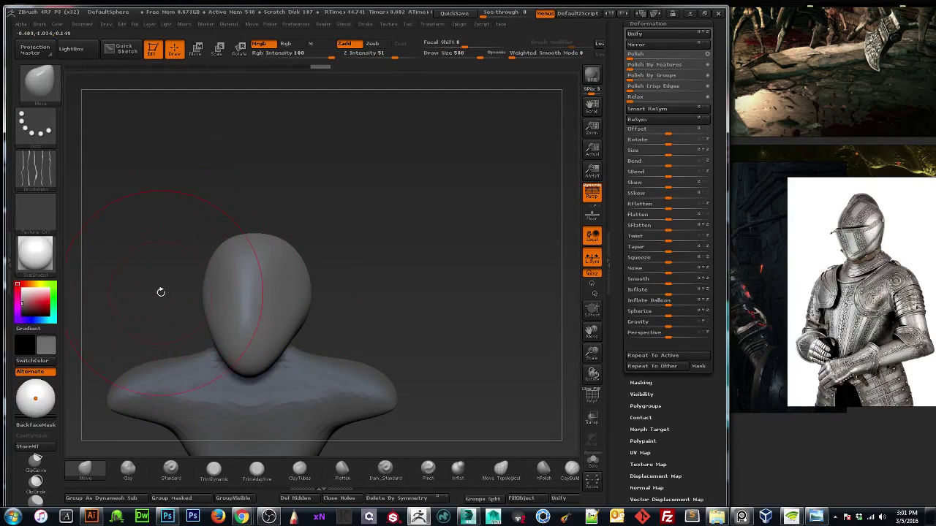
Reduce the Move brush size and reshape the head's sides and face profile from several angles.
key("bracketleft")
key("bracketleft")
key("bracketleft")
key("bracketleft")
key("bracketleft")
key("bracketleft")
key("bracketleft")
key("bracketleft")
key("bracketleft")
key("bracketleft")
left_click_drag(307, 299, 172, 315)
left_click_drag(308, 291, 330, 286)
mouse_move(207, 295)
left_mouse_down()
mouse_move(293, 247)
mouse_move(261, 246)
mouse_move(264, 264)
mouse_move(296, 273)
left_mouse_up()
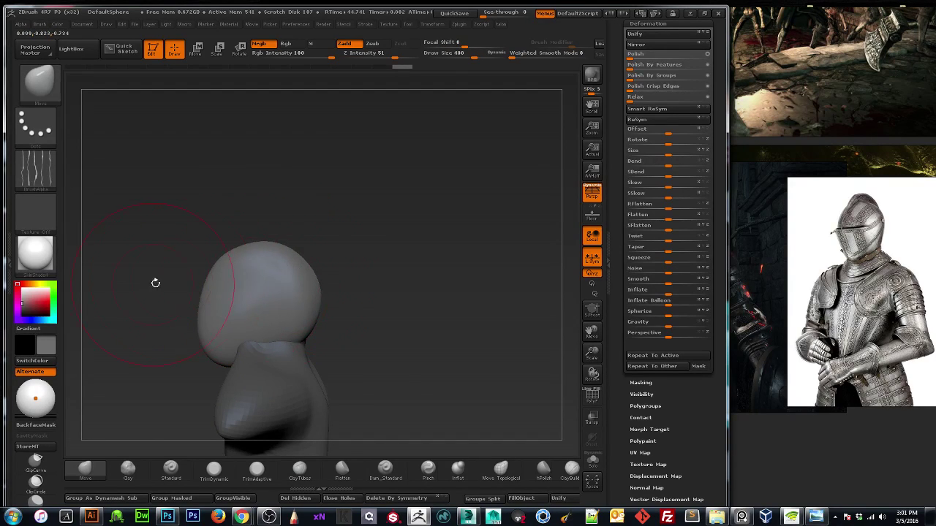
Adjust the head's chin and upper sides symmetrically in front view, reducing the brush's Draw Size to 200.
left_click_drag(154, 282, 198, 294, "shift")
left_click_drag(260, 372, 262, 366)
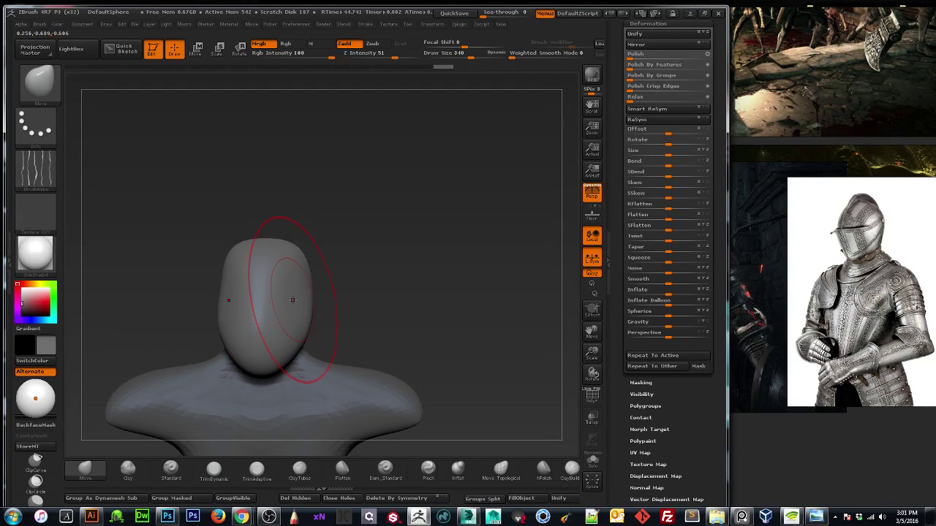
key("bracketleft")
left_click_drag(230, 253, 226, 257)
key("bracketleft")
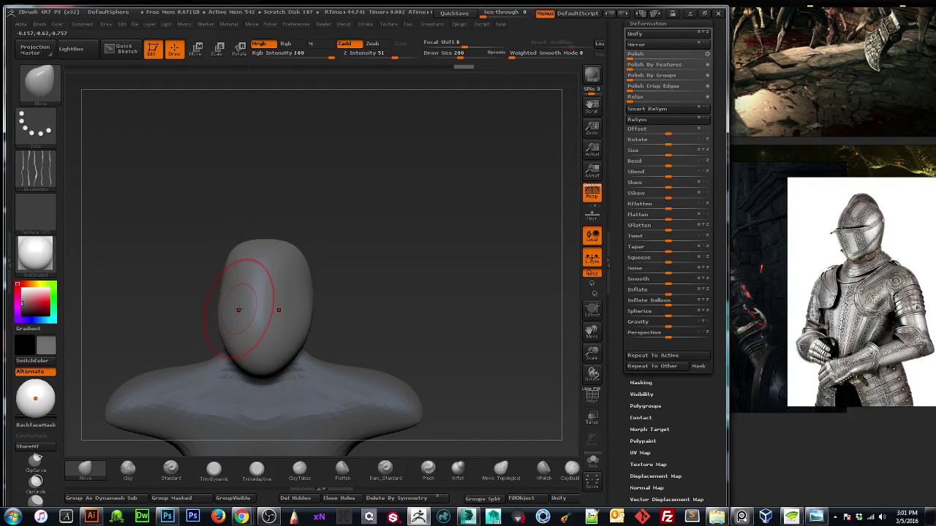
View the head in profile and examine the pointed visor of the game knight in the reference board.
left_click_drag(593, 352, 480, 275)
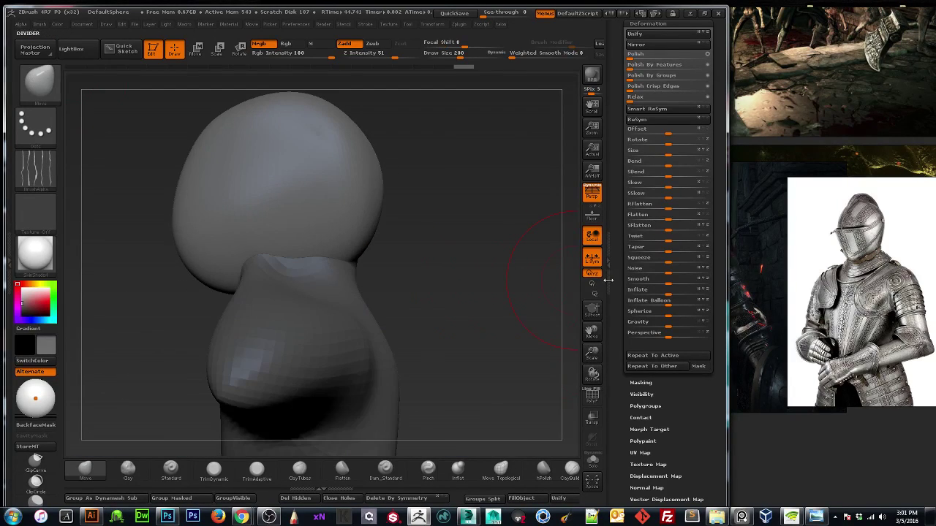
left_click(771, 265)
scroll(749, 257, "down", 2)
middle_click_drag(741, 240, 835, 244)
scroll(813, 250, "up", 1)
scroll(812, 253, "up", 3)
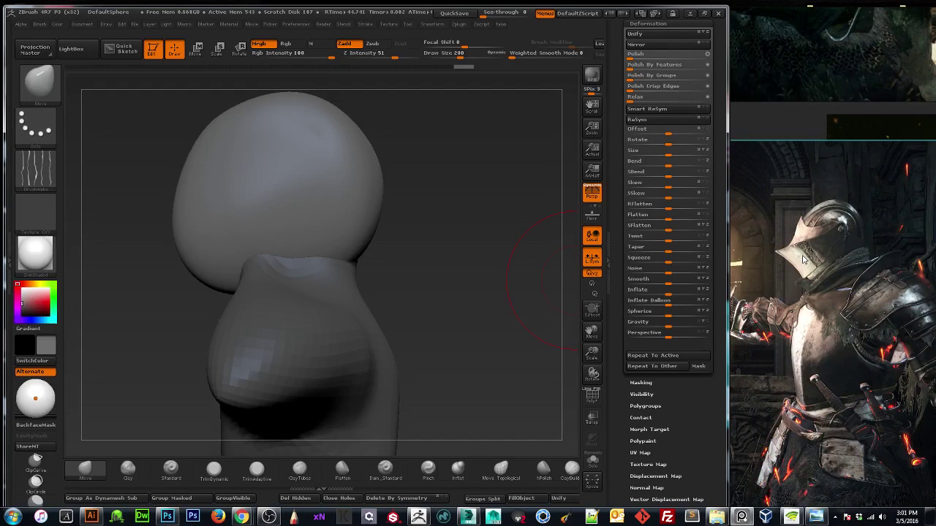
left_click(438, 260)
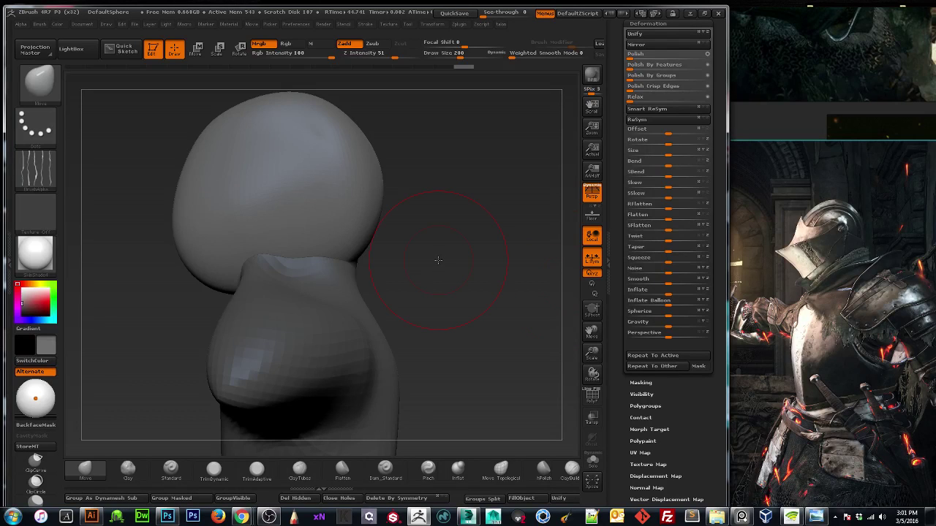
Enlarge the Move brush to a Draw Size of about 450 and reshape the upper front of the head.
left_click_drag(587, 357, 589, 354)
left_click_drag(591, 333, 601, 366)
key("bracketleft")
key("bracketright")
key("bracketright")
left_click_drag(304, 160, 312, 167)
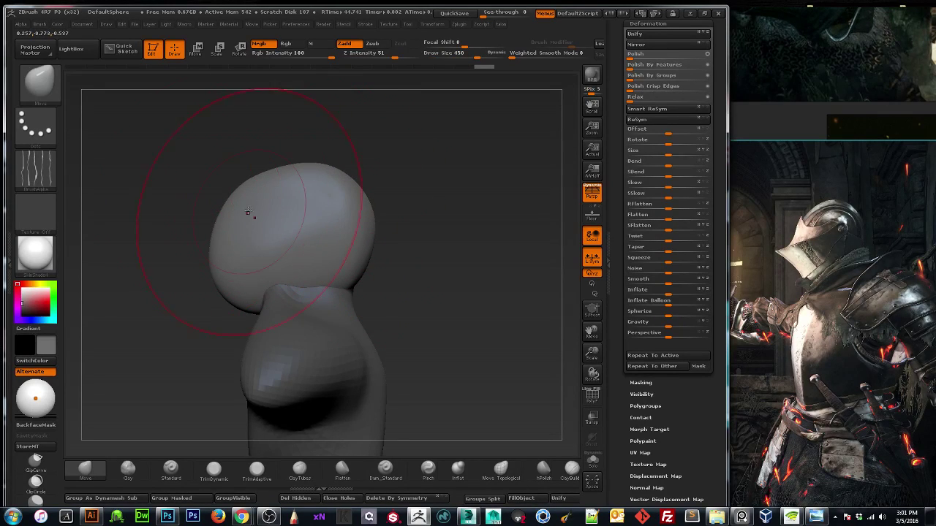
Reduce the Move brush to a Draw Size of about 310, push the face profile inward, and smooth the top of the head.
key("bracketleft")
mouse_move(239, 184)
left_mouse_down()
mouse_move(247, 196)
mouse_move(239, 187)
left_mouse_up()
mouse_move(205, 264)
left_mouse_down()
mouse_move(195, 268)
mouse_move(229, 274)
mouse_move(214, 279)
mouse_move(225, 273)
left_mouse_up()
left_click_drag(355, 258, 352, 258)
mouse_move(364, 218)
left_mouse_down()
mouse_move(354, 207)
mouse_move(357, 190)
left_mouse_up()
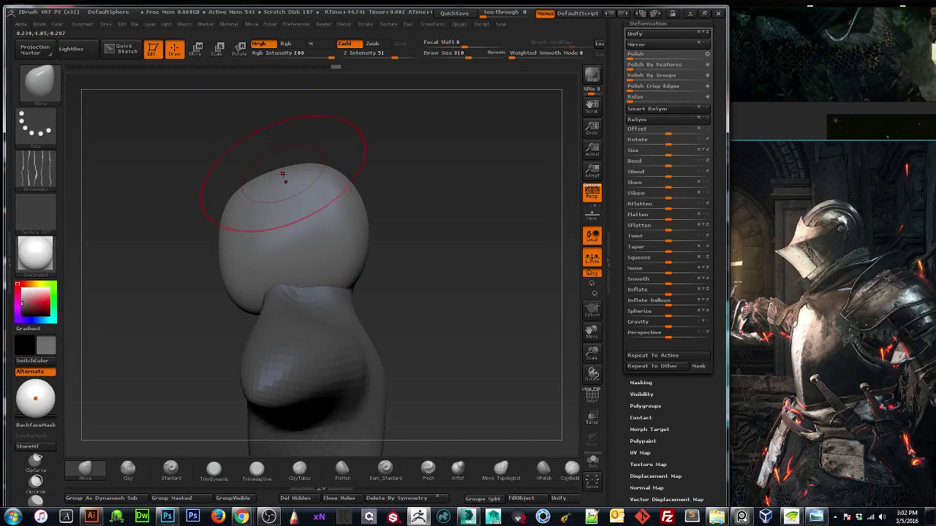
key("shift")
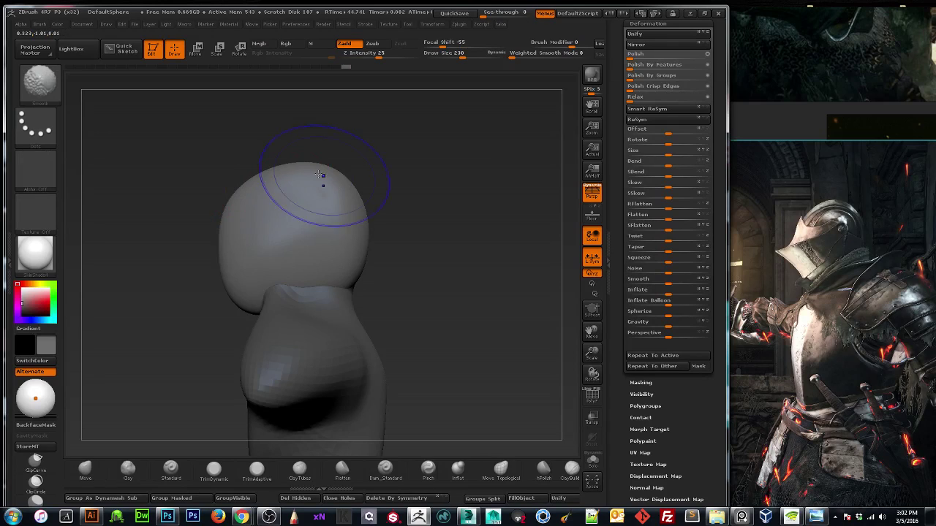
left_click_drag(191, 263, 362, 283)
Draw a vertical Transpose move line over the head and shift the whole head slightly upward.
left_click_drag(592, 354, 581, 350)
left_click(195, 49)
left_click_drag(298, 253, 289, 155, "shift")
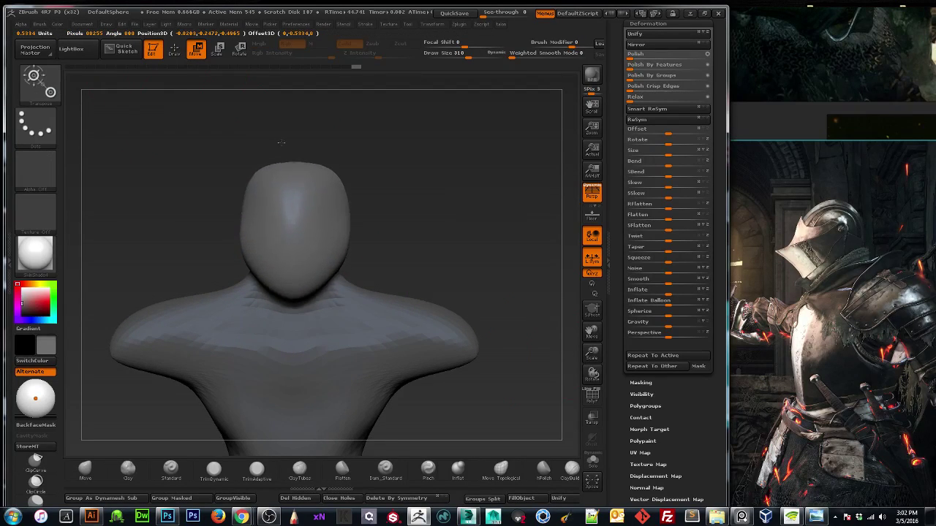
left_click_drag(286, 257, 286, 132, "shift")
left_click_drag(220, 232, 163, 231)
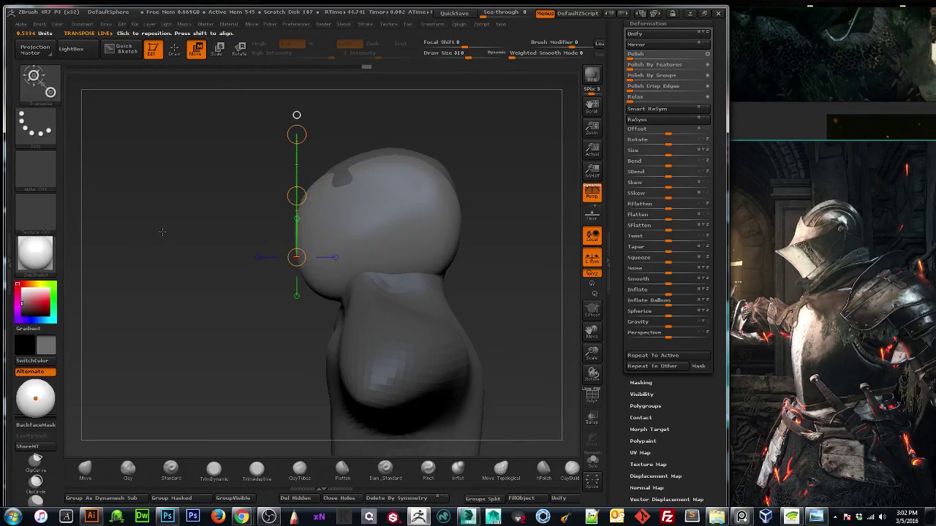
left_click(175, 49)
key("w")
left_click_drag(292, 197, 295, 188)
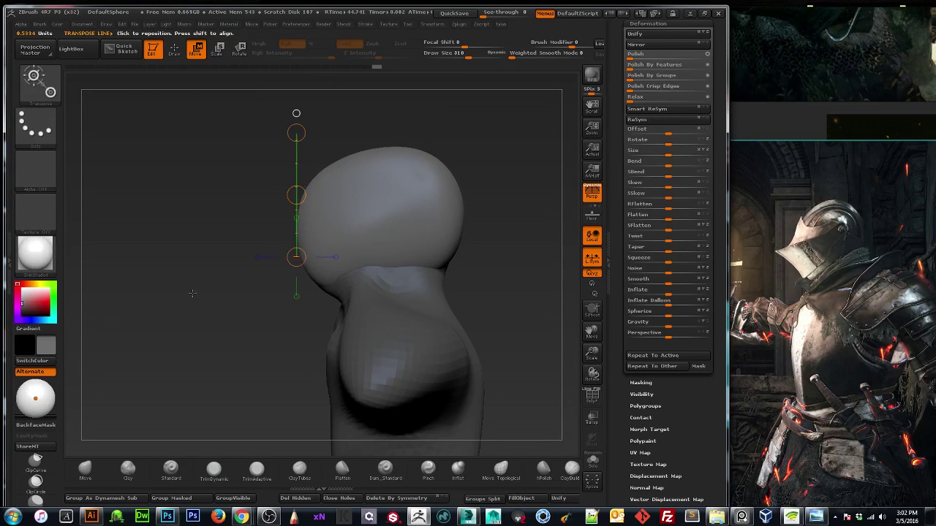
left_click_drag(198, 287, 232, 289)
Return to the Move brush, pull the chin forward and down, and push out the lower back of the head.
left_click(175, 49)
left_click_drag(217, 210, 184, 213, "shift")
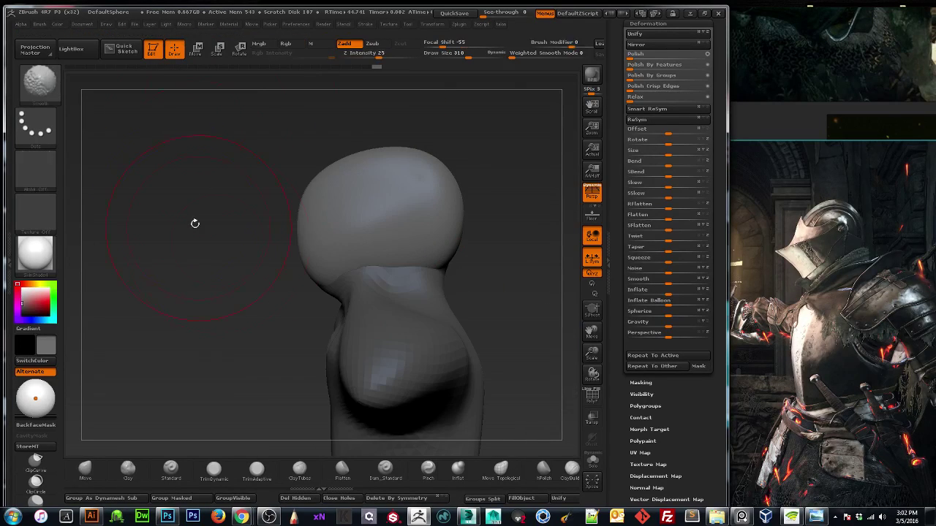
key("]")
mouse_move(342, 274)
left_mouse_down()
mouse_move(316, 304)
mouse_move(317, 293)
left_mouse_up()
key("[")
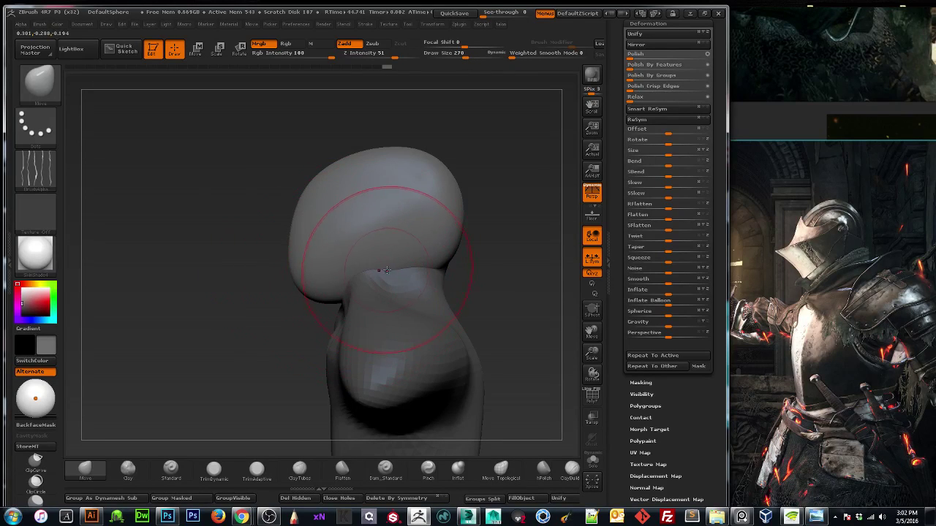
left_click_drag(447, 241, 453, 261)
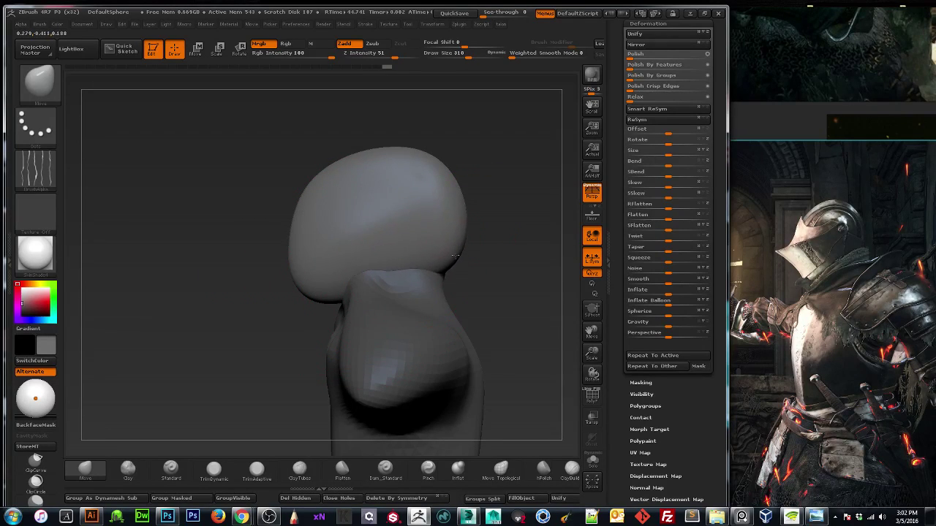
Refine the head's contour from a closer angle, reducing the Move brush size for tighter adjustments.
left_click_drag(511, 245, 475, 234, "shift")
left_click_drag(313, 244, 466, 187)
left_click_drag(564, 268, 478, 350)
left_click_drag(422, 191, 429, 195)
key("bracketleft")
key("bracketleft")
key("bracketleft")
key("bracketleft")
key("bracketleft")
key("bracketleft")
left_click_drag(424, 236, 449, 225)
Enlarge the Move brush to a Draw Size of about 250 and adjust the upper part of the head.
left_click_drag(349, 254, 389, 260, "shift")
key("bracketright")
key("bracketright")
key("bracketright")
key("bracketright")
left_click_drag(404, 175, 411, 184)
left_click_drag(214, 301, 276, 290, "shift")
Turn off perspective and check the whole bust's proportions in front and profile views.
left_click_drag(597, 358, 518, 330)
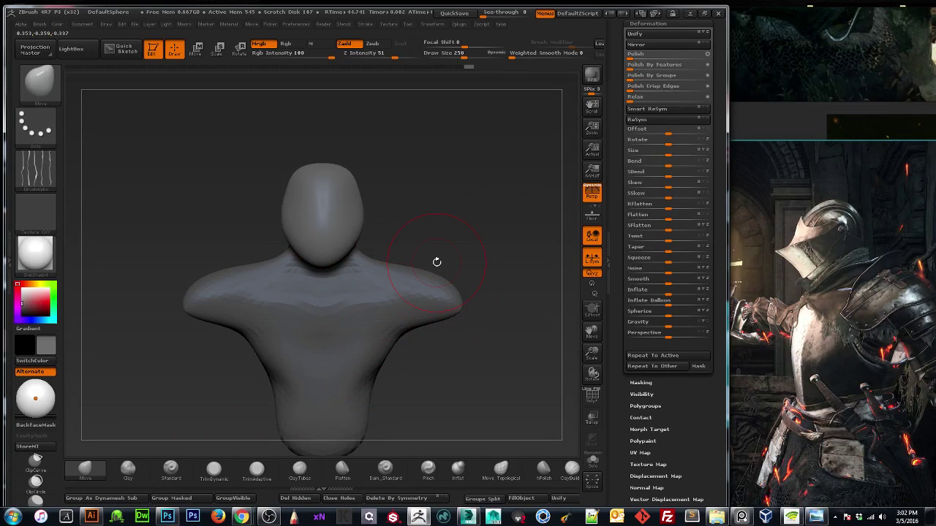
left_click_drag(549, 234, 489, 229)
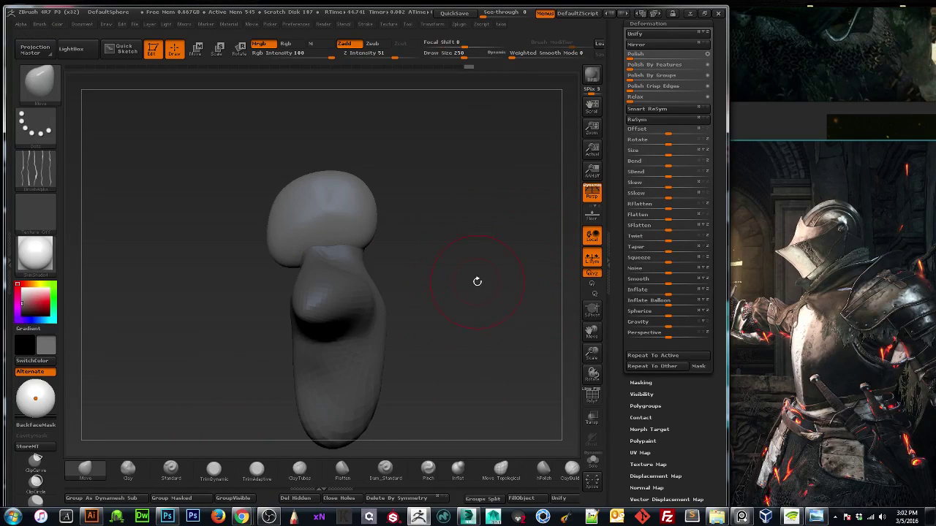
left_click_drag(448, 308, 213, 349)
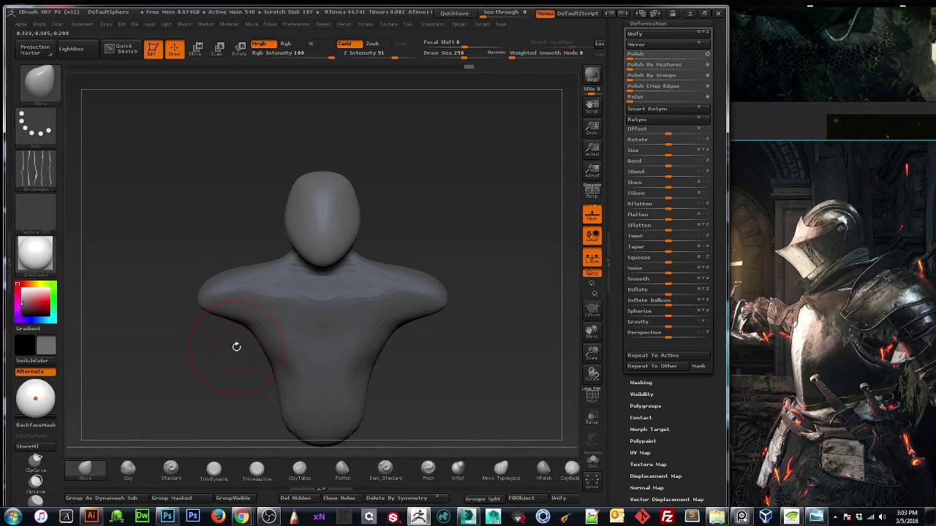
left_click_drag(490, 195, 451, 217)
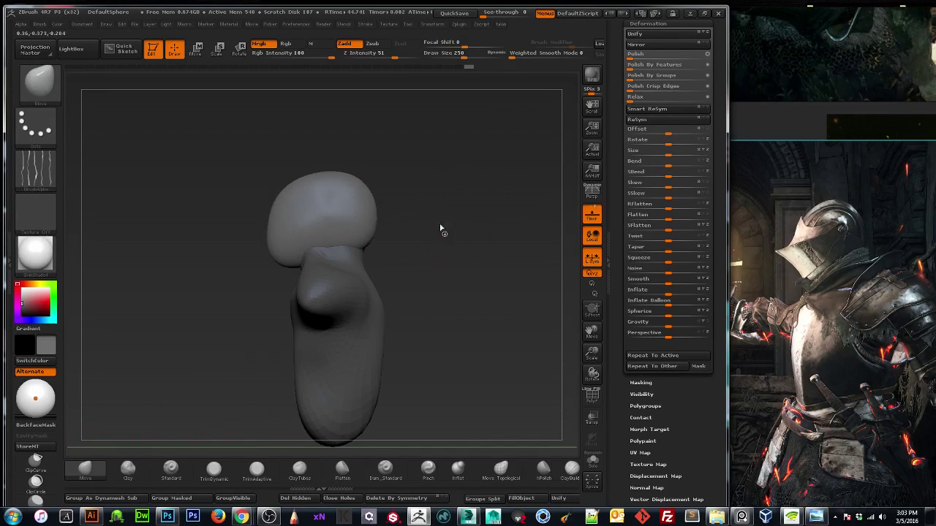
Enlarge the Move brush to a Draw Size of about 330 and nudge the upper front of the head inward.
key("bracketright")
key("bracketright")
key("bracketright")
key("bracketright")
key("bracketright")
key("bracketright")
key("bracketright")
key("bracketright")
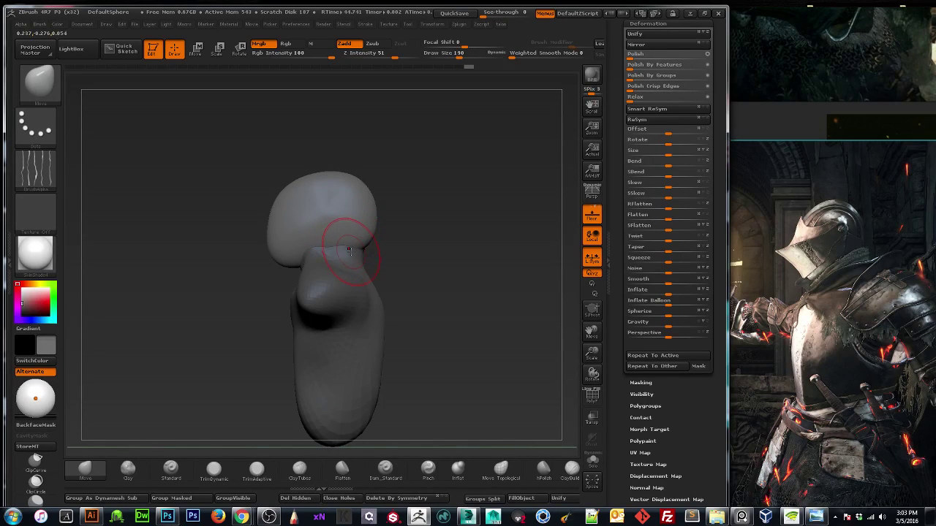
key("bracketright")
key("bracketright")
key("bracketright")
key("bracketright")
key("bracketright")
key("bracketright")
key("bracketright")
key("bracketright")
key("bracketright")
key("bracketright")
key("bracketright")
key("bracketright")
key("bracketright")
key("bracketright")
left_click_drag(280, 190, 282, 195)
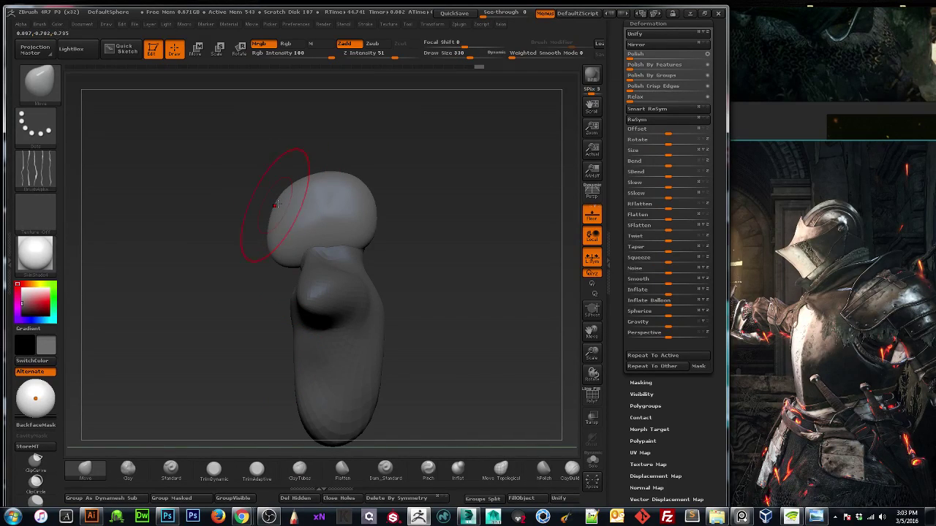
Try pushing the chin back with the Move brush at a Draw Size of 250, and undo the stroke.
key("bracketleft")
key("bracketleft")
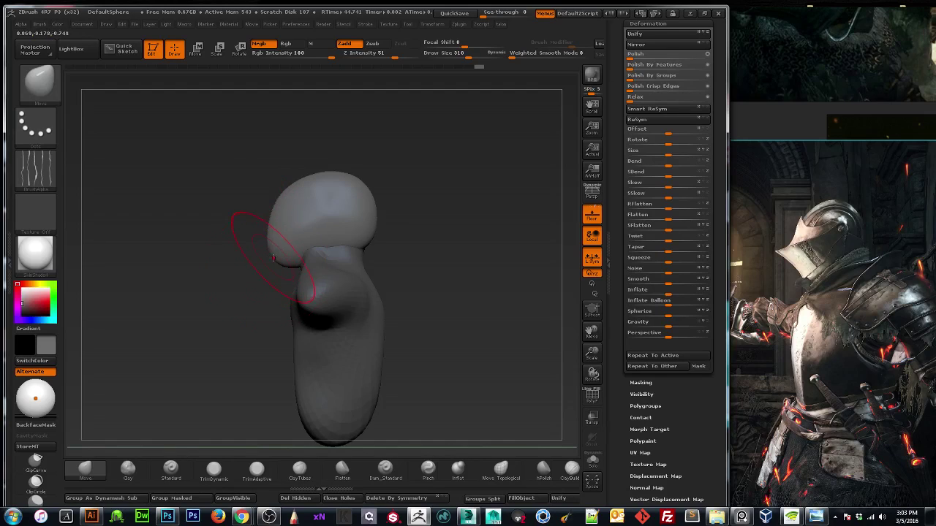
key("bracketleft")
key("bracketleft")
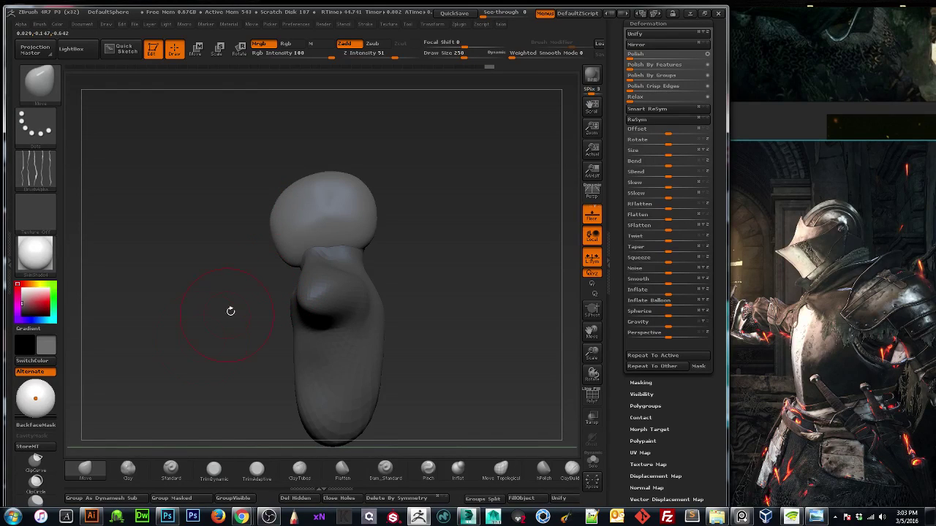
key("ctrl+z")
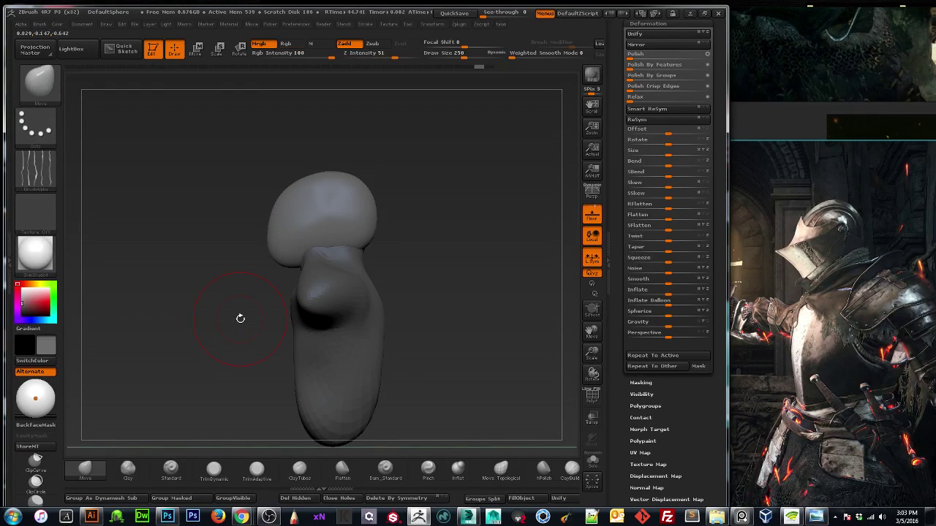
Check the head in front and profile views, and examine the rounded steel helmet of the side-on knight in the reference board.
left_click_drag(359, 429, 204, 379, "shift")
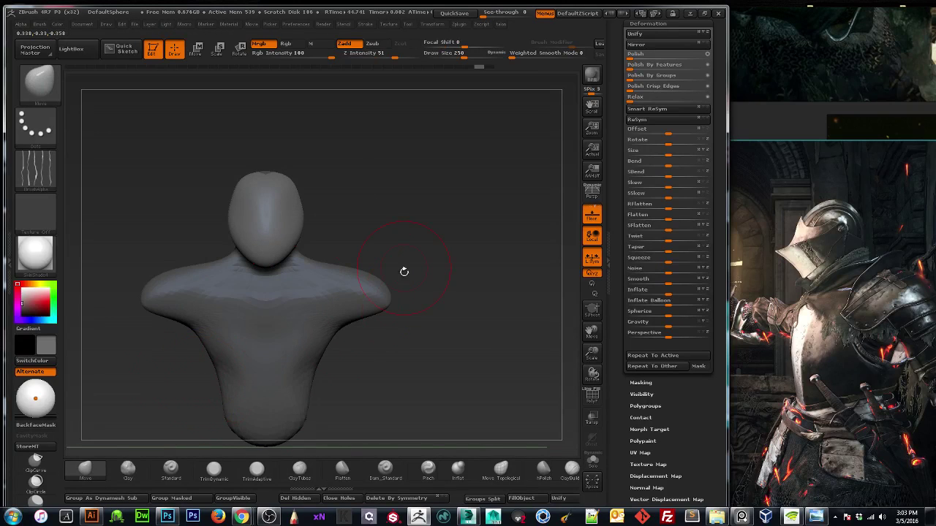
mouse_move(383, 188)
left_mouse_down()
mouse_move(266, 190)
mouse_move(322, 182)
mouse_move(328, 169)
mouse_move(369, 176)
mouse_move(324, 176)
left_mouse_up()
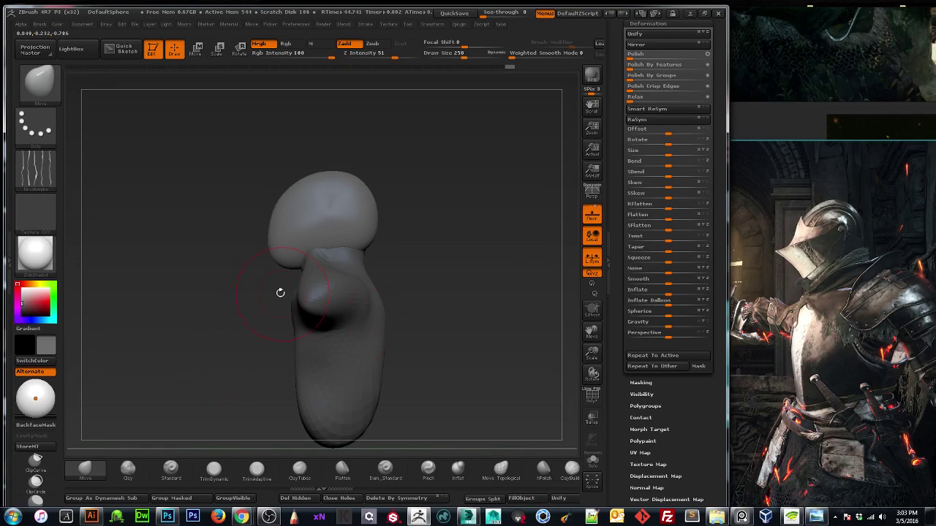
scroll(764, 229, "down", 3)
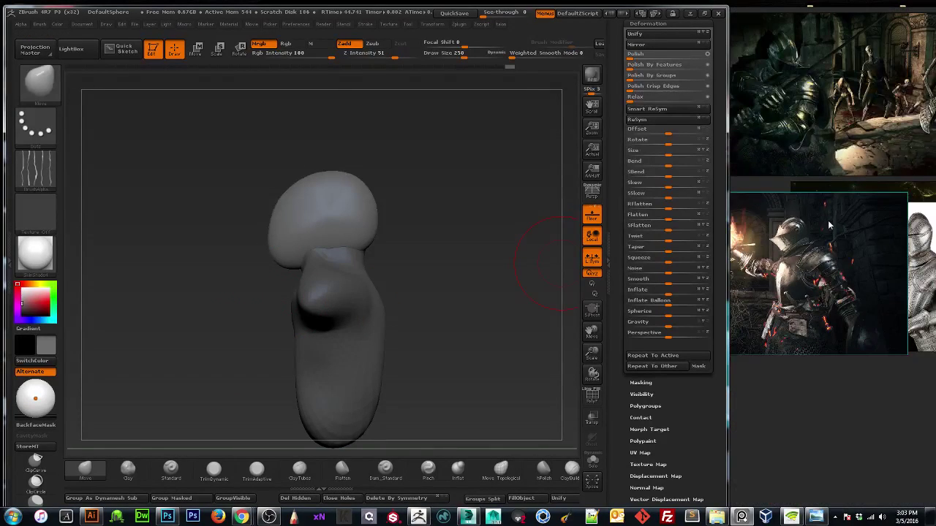
scroll(828, 226, "right", 3)
left_click_drag(803, 249, 855, 249)
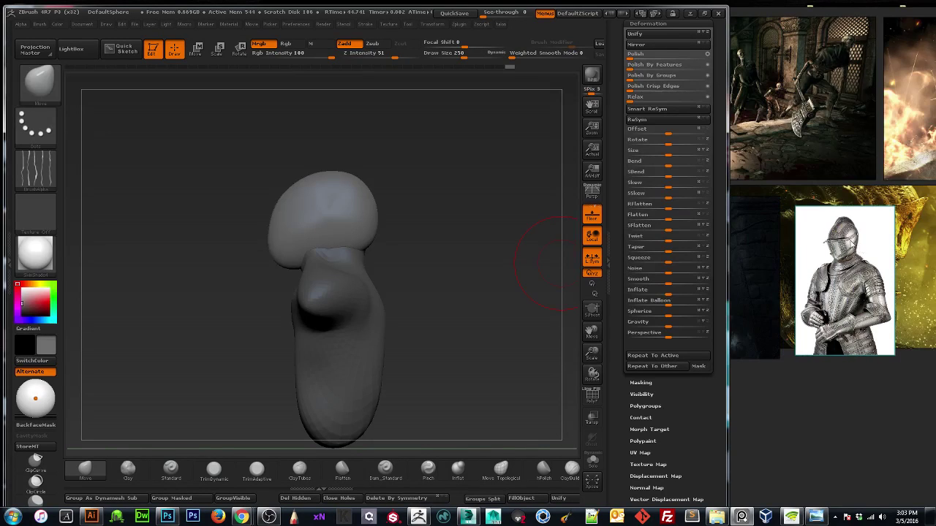
scroll(854, 248, "up", 3)
scroll(841, 243, "down", 5)
middle_click_drag(819, 247, 932, 243)
middle_click_drag(807, 263, 929, 270)
left_click_drag(820, 270, 766, 269)
scroll(863, 261, "up", 2)
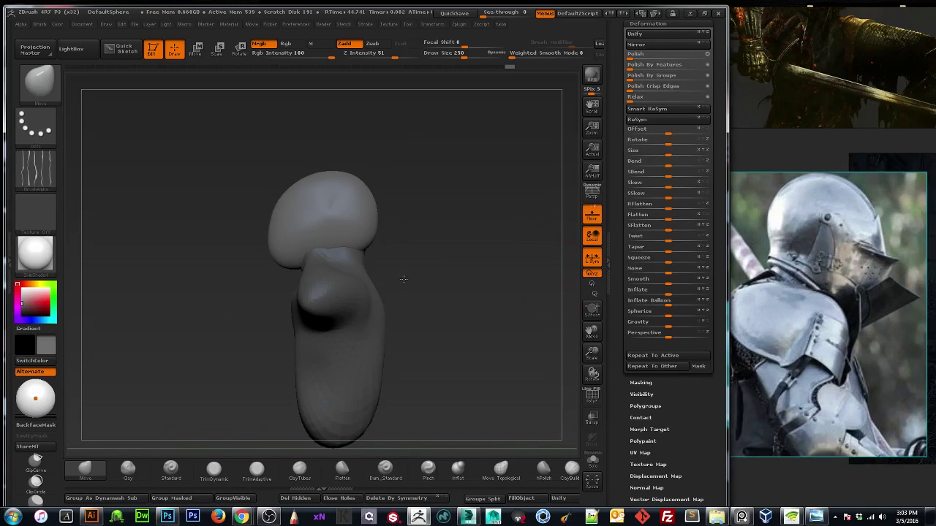
From the opposite profile, enlarge the Move brush to a Draw Size of 370, raise the crown and round the upper front.
left_click_drag(508, 285, 505, 274)
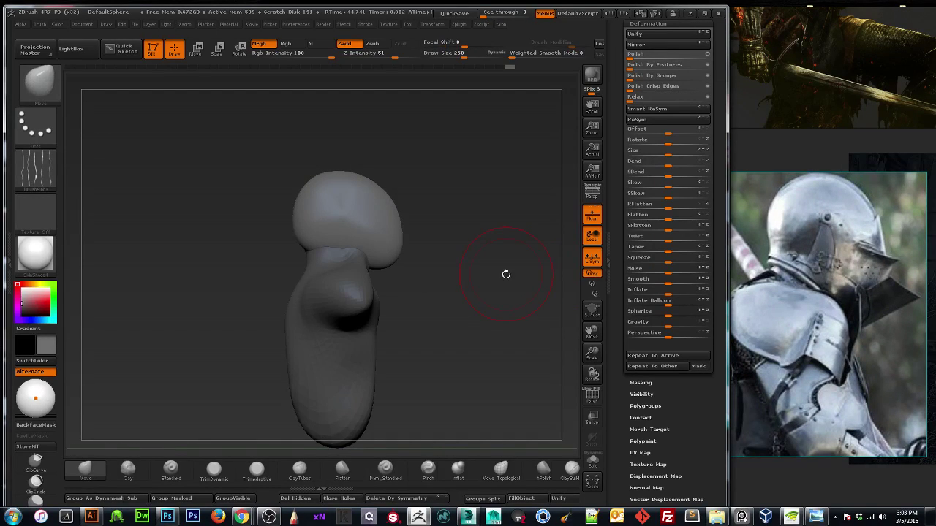
key("bracketleft")
key("bracketleft")
key("bracketleft")
key("bracketleft")
key("bracketright")
key("bracketright")
key("bracketright")
key("bracketright")
key("bracketright")
key("bracketright")
key("bracketright")
key("bracketright")
key("bracketright")
key("bracketright")
key("bracketright")
key("bracketright")
key("bracketright")
key("bracketright")
key("bracketright")
key("bracketright")
mouse_move(371, 184)
left_mouse_down()
mouse_move(332, 173)
mouse_move(341, 175)
left_mouse_up()
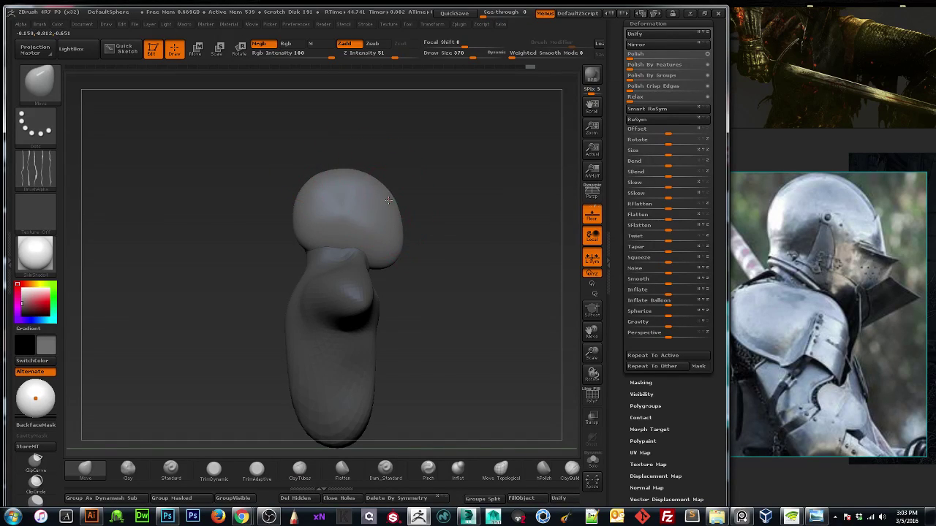
left_click_drag(390, 199, 388, 200)
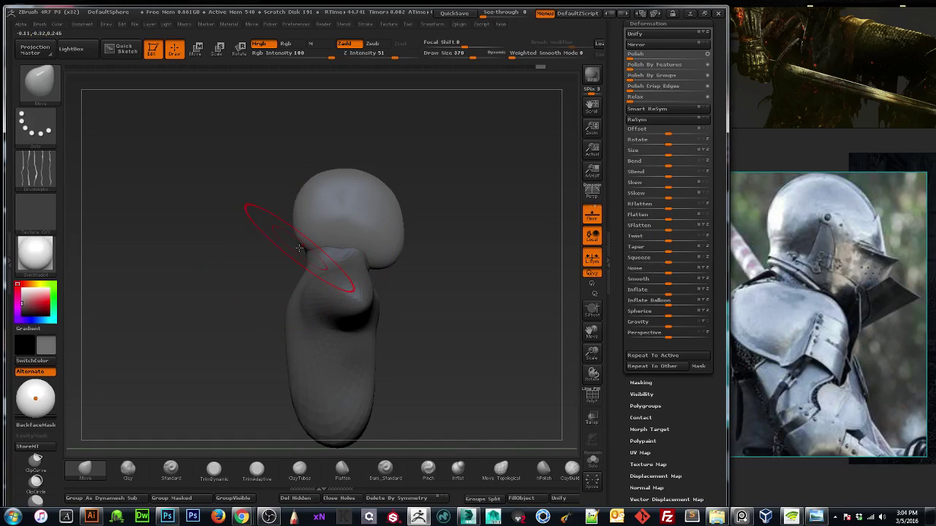
Pull out the lower back of the head near the neck and inspect the skull shape up close.
left_click_drag(304, 242, 297, 249)
left_click_drag(591, 353, 594, 377)
left_click_drag(591, 332, 557, 359)
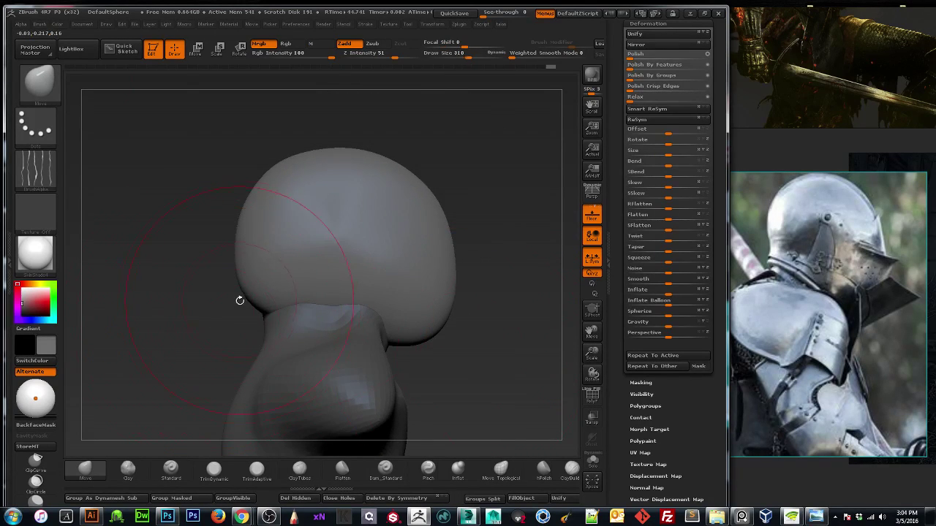
key("ctrl+shift")
Examine the game knight's pointed visor in the reference board and turn the head to compare it from similar angles.
scroll(846, 252, "down", 3)
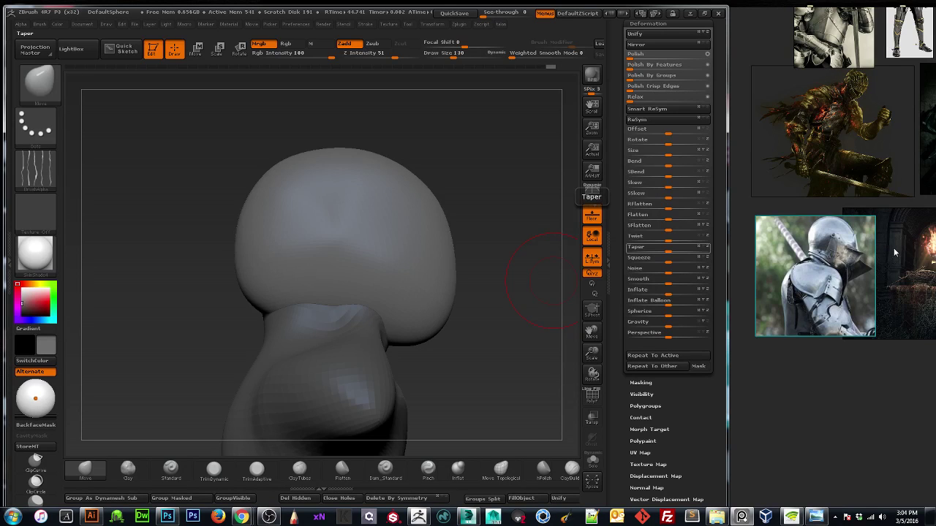
scroll(894, 248, "up", 5)
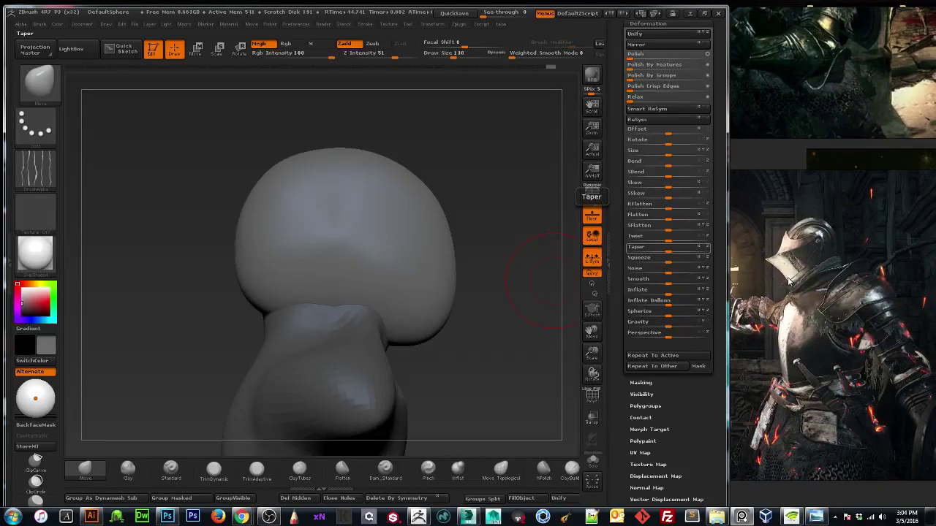
scroll(822, 251, "up", 3)
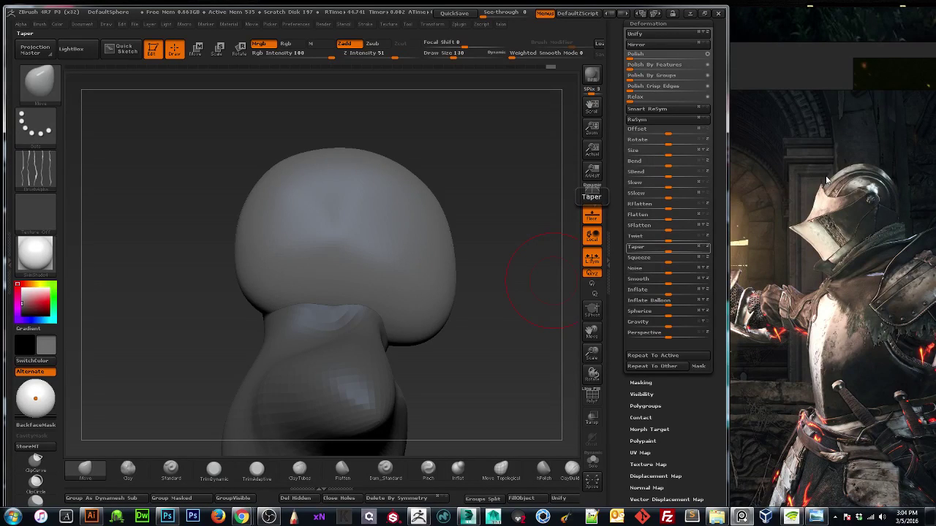
mouse_move(516, 219)
left_mouse_down()
mouse_move(446, 227)
mouse_move(504, 219)
mouse_move(526, 234)
left_mouse_up()
left_click_drag(592, 354, 585, 354)
mouse_move(518, 357)
left_mouse_down()
mouse_move(443, 358)
mouse_move(429, 329)
left_mouse_up()
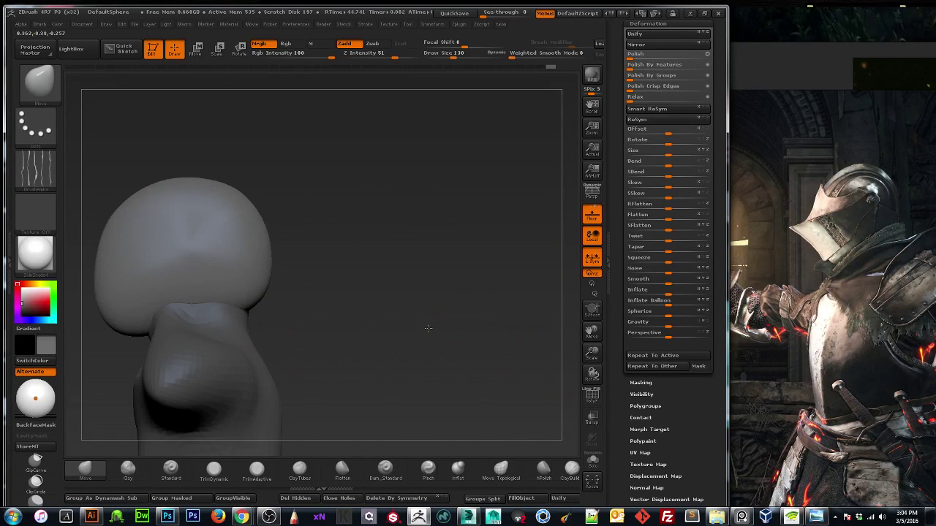
mouse_move(590, 358)
left_mouse_down()
mouse_move(586, 350)
mouse_move(613, 330)
left_mouse_up()
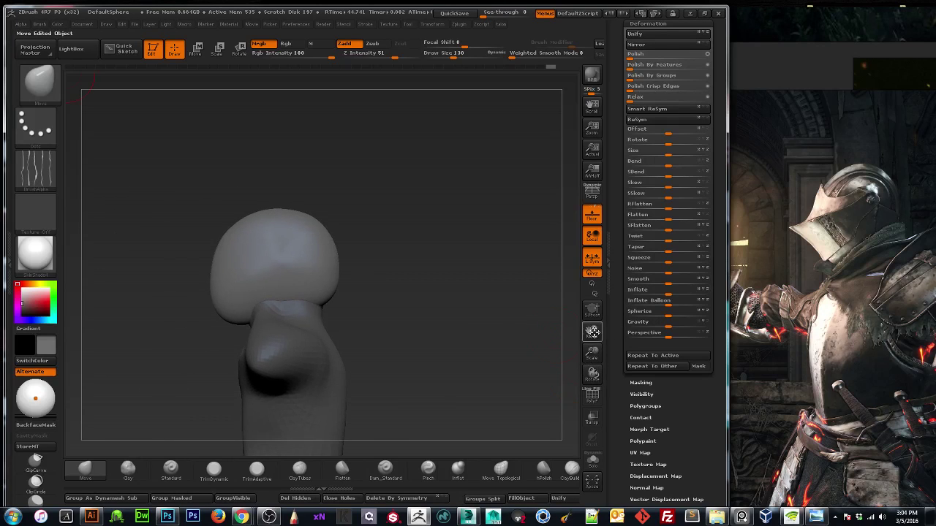
left_click_drag(475, 342, 520, 342, "shift")
left_click_drag(223, 284, 174, 294)
mouse_move(209, 328)
left_mouse_down("shift")
mouse_move(151, 349)
mouse_move(246, 248)
left_mouse_up("shift")
Build up a raised visor band with the Clay brush from the chin along the jaw to the head's sides, smoothing it.
left_click(127, 467)
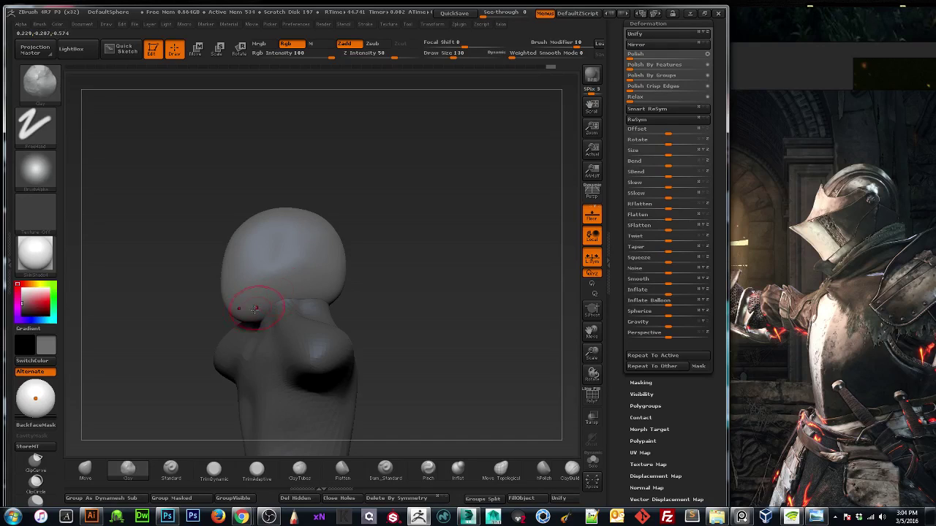
left_click_drag(269, 303, 261, 309)
left_click_drag(303, 274, 260, 307)
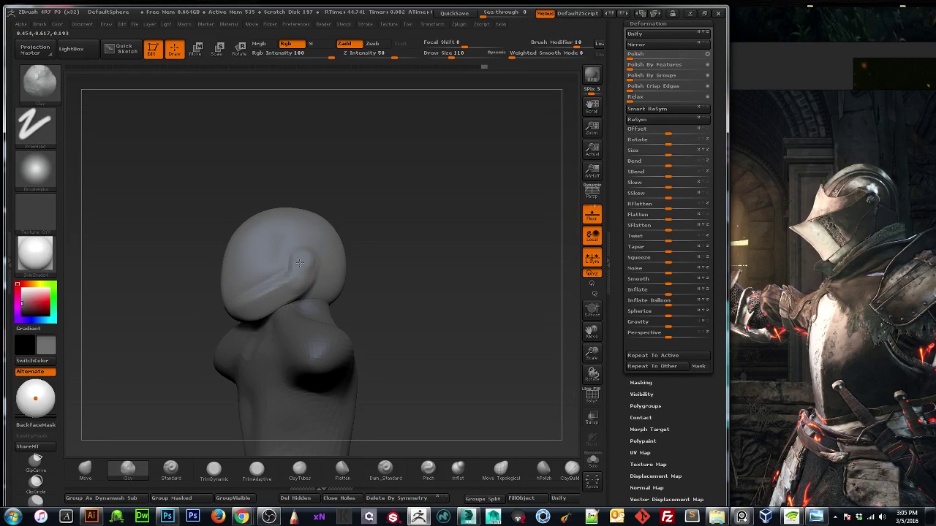
key("shift")
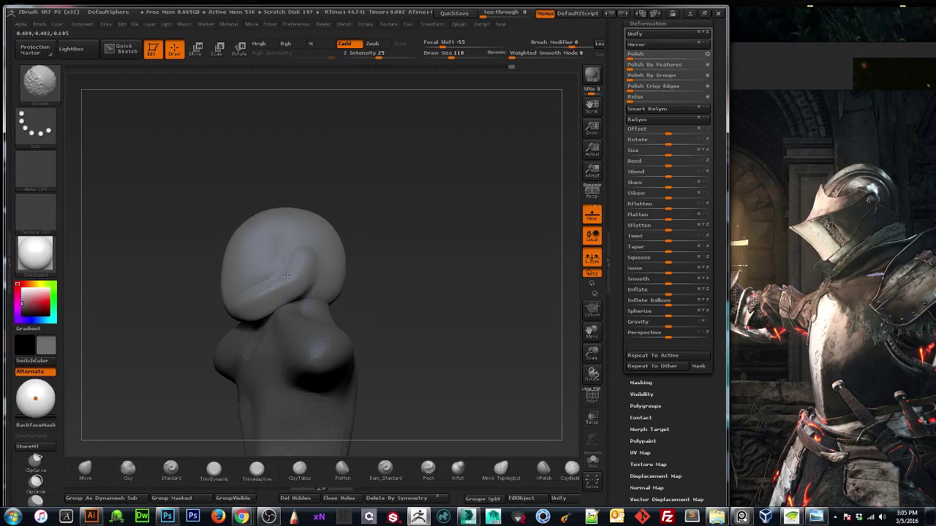
left_click_drag(410, 329, 468, 332)
left_click_drag(391, 344, 351, 337)
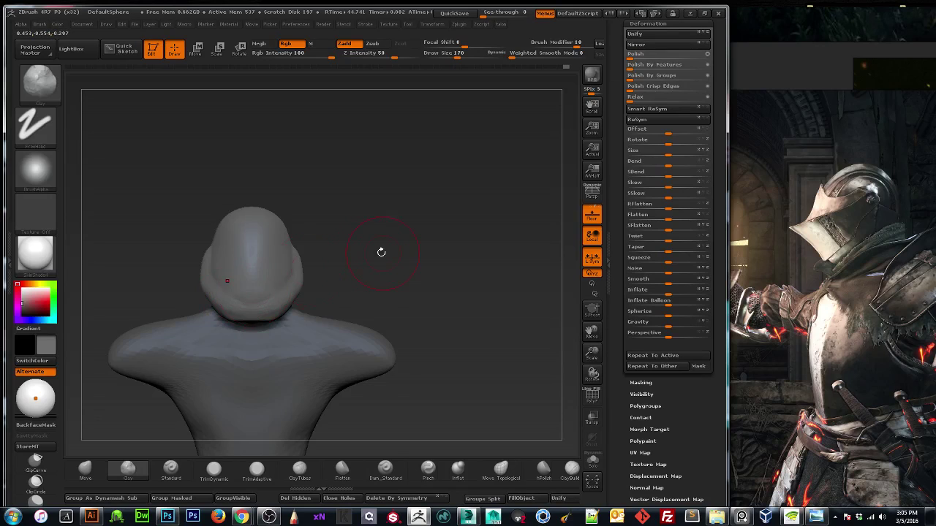
Carry the raised band around the lower back of the head with the Clay brush and smooth its surface.
left_click_drag(376, 251, 305, 251)
key("shift")
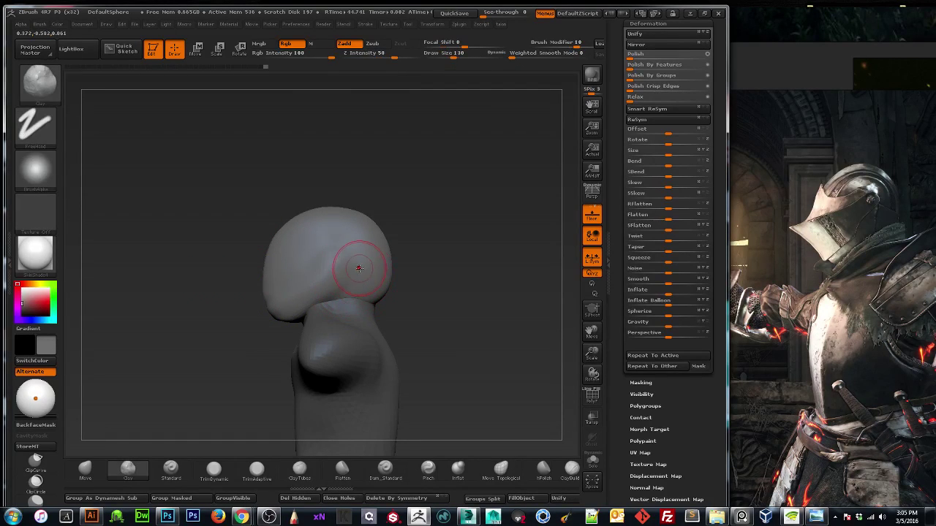
left_click_drag(352, 264, 368, 274)
left_click_drag(446, 280, 385, 278)
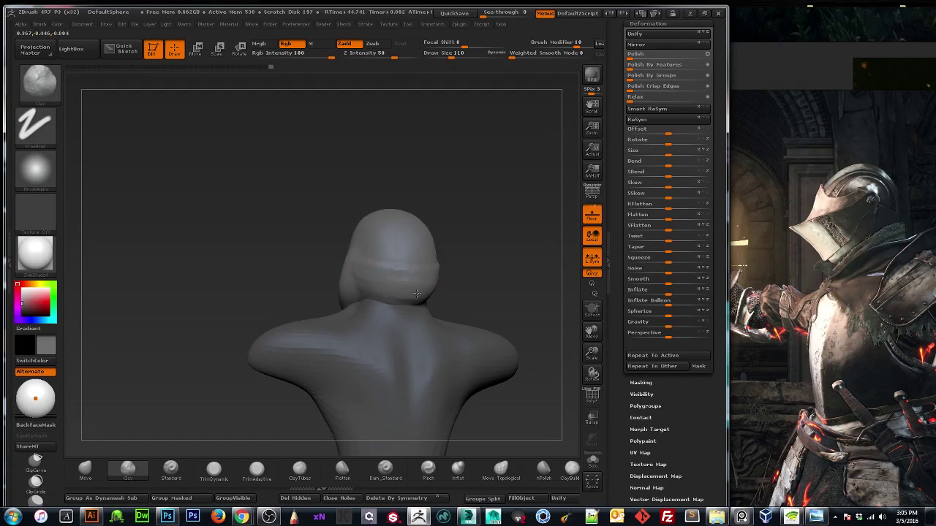
key("shift")
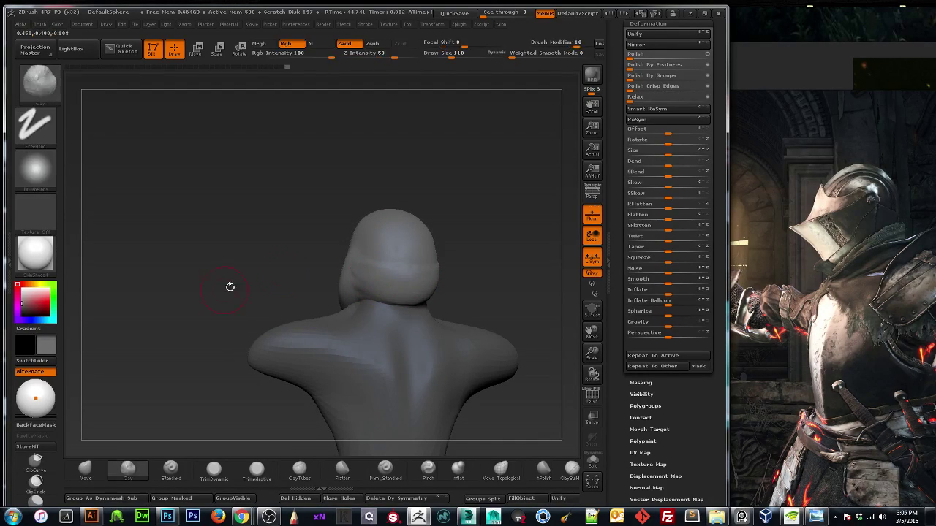
left_click_drag(292, 271, 273, 288)
key("shift")
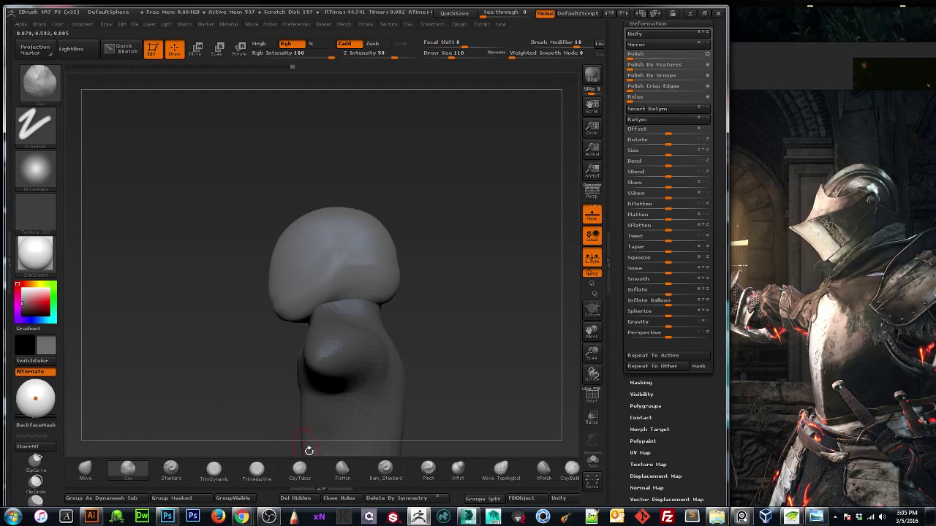
Carve the visor's lower edge along the jaw with the Dam_Standard brush from the side profile.
left_click(385, 472)
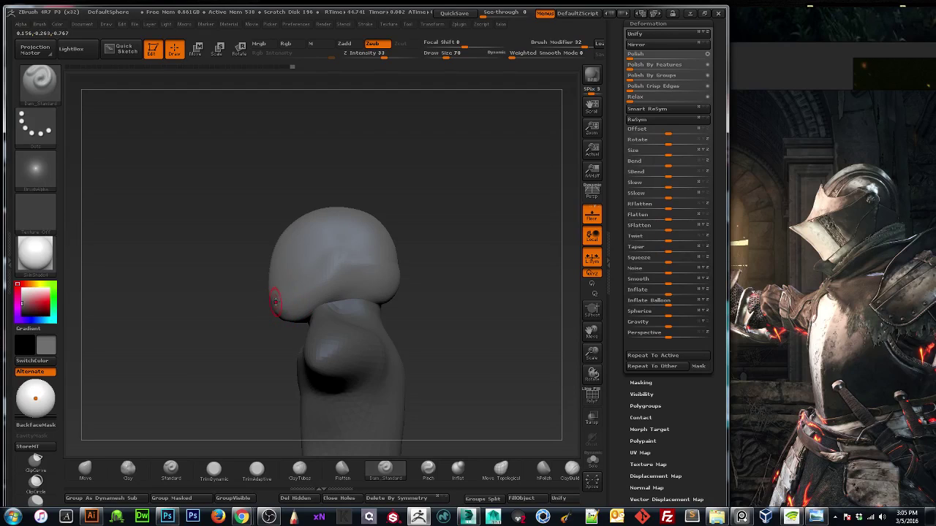
left_click_drag(313, 282, 270, 306)
left_click_drag(313, 281, 305, 285)
key("ctrl")
key("ctrl+z")
key("ctrl+shift+z")
key("ctrl+shift+z")
Carve the visor's upper edge from the temple to the front, plus a line behind it down toward the neck.
mouse_move(320, 275)
left_mouse_down()
mouse_move(354, 237)
mouse_move(314, 254)
mouse_move(275, 253)
mouse_move(302, 255)
mouse_move(261, 266)
left_mouse_up()
left_click_drag(320, 250, 249, 268)
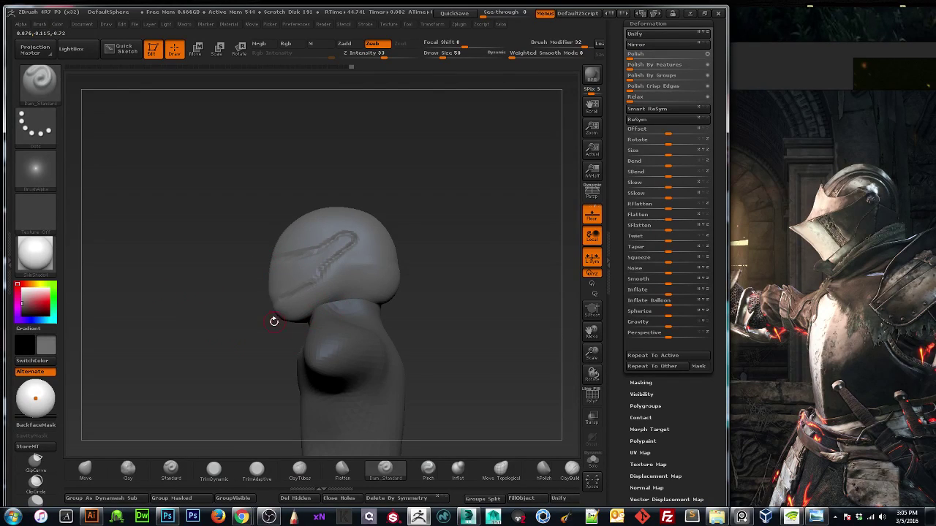
mouse_move(357, 239)
left_mouse_down()
mouse_move(337, 272)
mouse_move(348, 278)
mouse_move(349, 267)
mouse_move(348, 277)
left_mouse_up()
left_click_drag(192, 330, 204, 385)
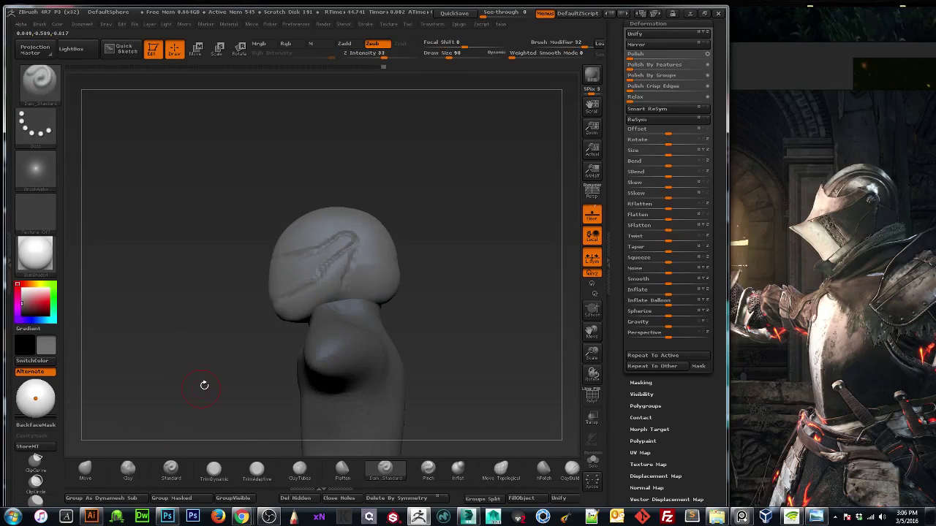
With a much smaller Move brush, reshape the rear tip of the carved visor outline at the temple.
left_click(85, 467)
key("[")
key("[")
key("[")
key("[")
key("[")
key("[")
key("[")
key("[")
key("[")
key("[")
key("[")
key("[")
mouse_move(350, 245)
left_mouse_down()
mouse_move(360, 252)
mouse_move(324, 254)
mouse_move(334, 257)
mouse_move(319, 244)
mouse_move(328, 244)
left_mouse_up()
Adjust the visor's lower outline and the chin area with the Move brush, ending at a Draw Size of 150.
key("[")
key("[")
key("[")
key("[")
left_click_drag(314, 281, 278, 307)
key("bracketright")
key("bracketright")
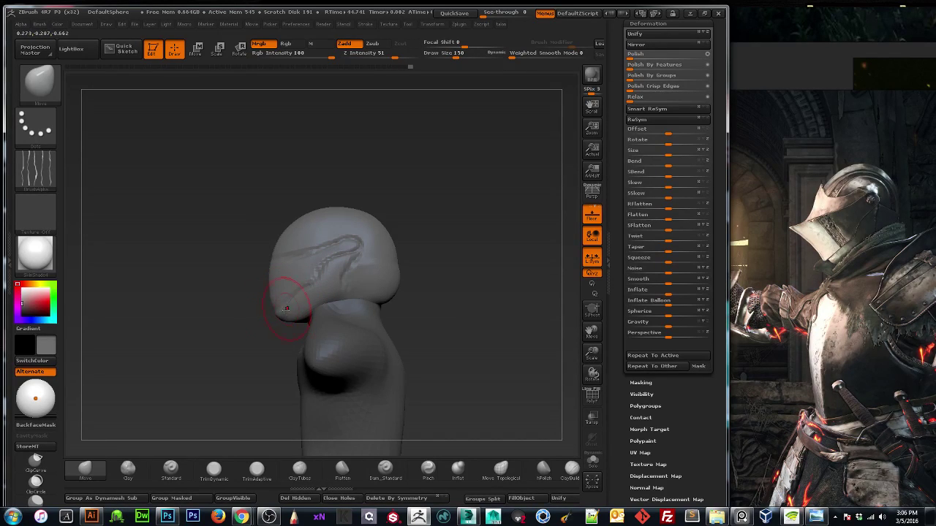
left_click_drag(298, 294, 296, 291)
Enlarge the Move brush to a Draw Size of 190, pull the back of the head outward and smooth it.
left_click_drag(396, 261, 397, 261)
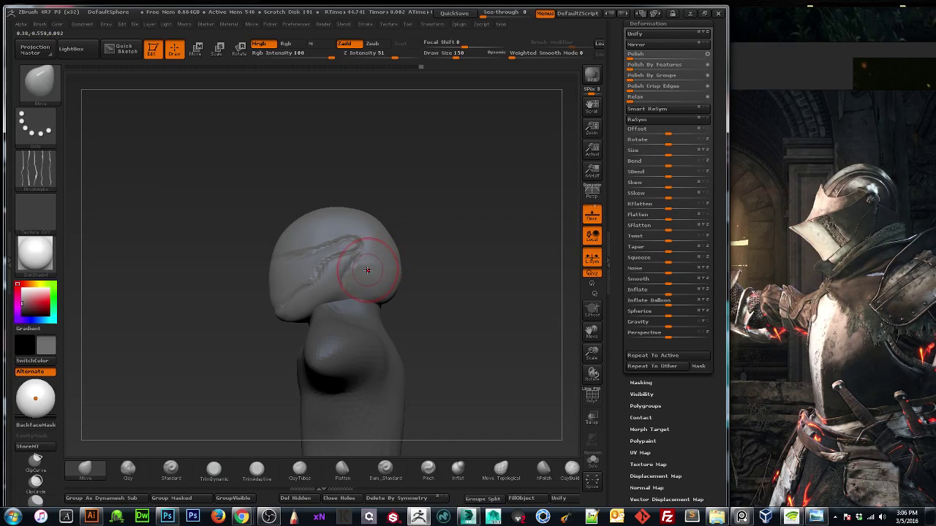
key("bracketright")
key("bracketright")
key("bracketright")
key("bracketright")
left_click_drag(383, 239, 393, 235)
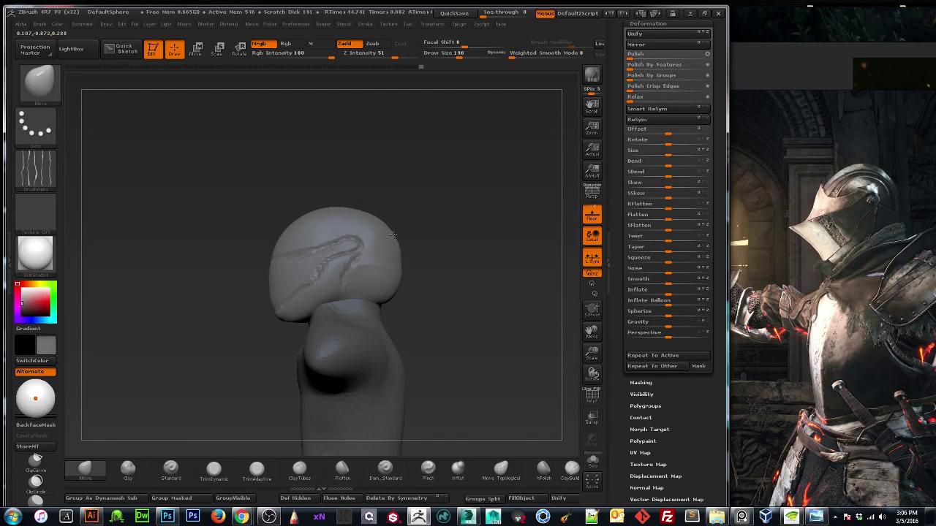
key("shift")
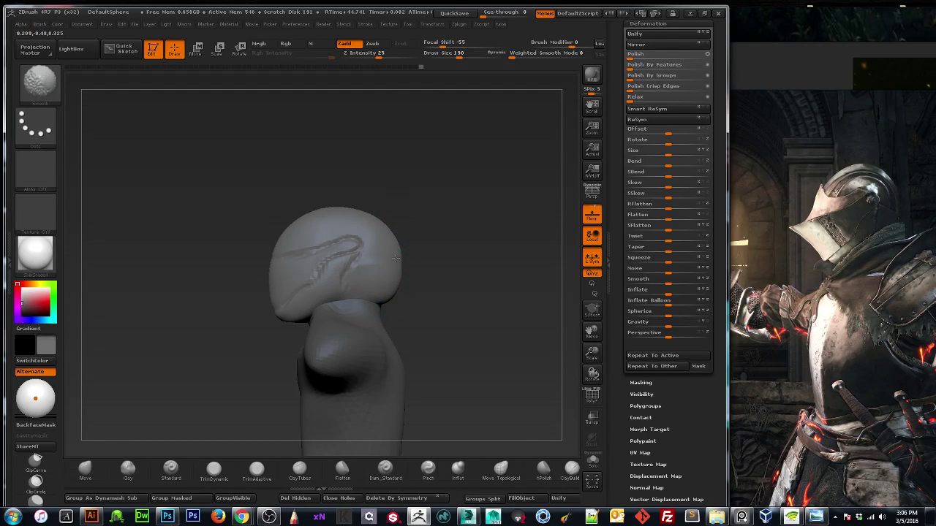
left_click_drag(393, 260, 399, 279, "shift")
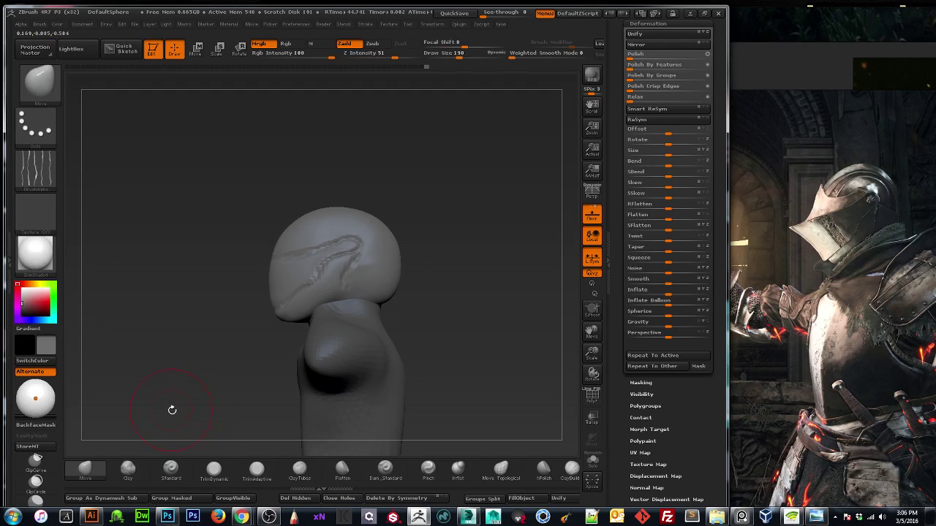
Mask the area inside the carved visor outline at a Draw Size of 70 and check the mask from the front.
key("bracketleft")
key("bracketleft")
key("bracketleft")
key("bracketleft")
key("bracketleft")
key("bracketleft")
key("bracketleft")
key("bracketleft")
key("bracketleft")
key("bracketleft")
key("ctrl")
mouse_move(279, 297)
left_mouse_down("ctrl")
mouse_move(357, 240)
mouse_move(274, 261)
mouse_move(273, 286)
mouse_move(296, 280)
mouse_move(273, 258)
mouse_move(350, 245)
mouse_move(307, 267)
left_mouse_up("ctrl")
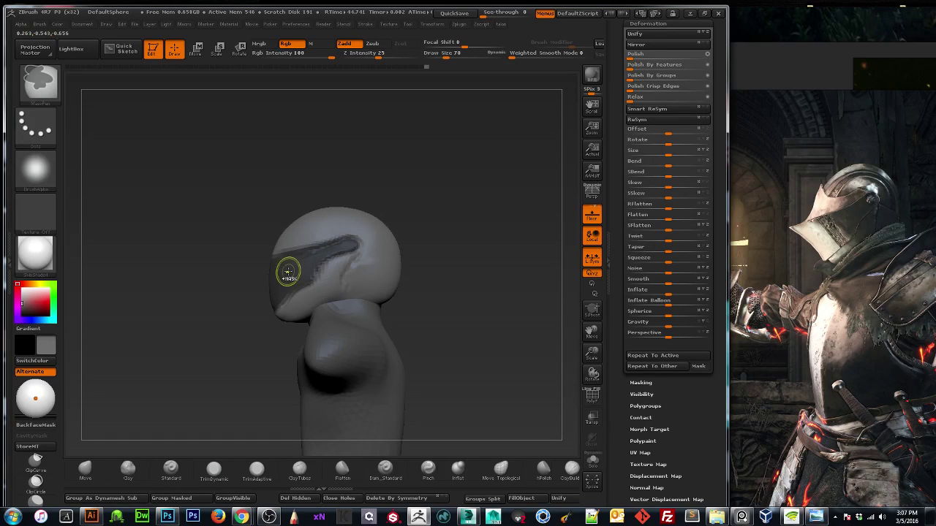
left_click_drag(184, 331, 217, 330)
mouse_move(161, 309)
left_mouse_down()
mouse_move(135, 307)
mouse_move(184, 300)
mouse_move(129, 309)
mouse_move(245, 298)
left_mouse_up()
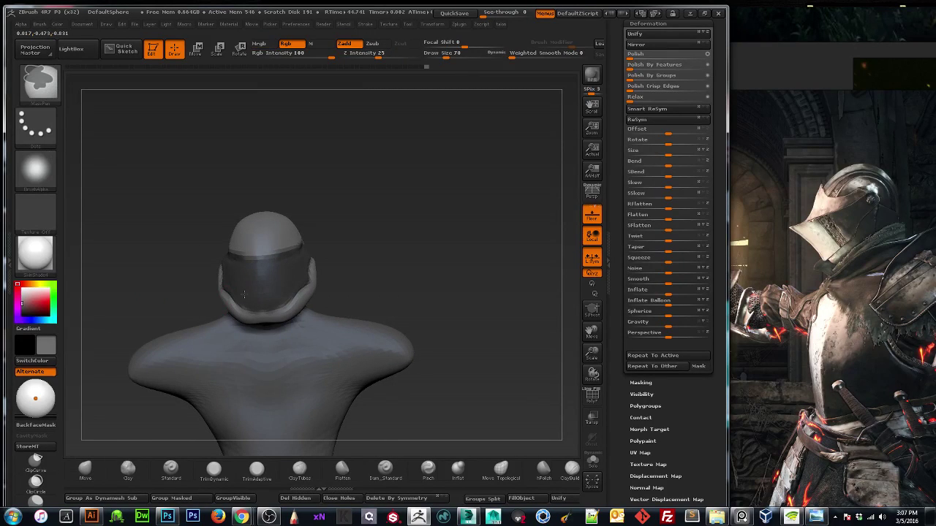
mouse_move(156, 282)
left_mouse_down()
mouse_move(173, 280)
mouse_move(141, 296)
left_mouse_up()
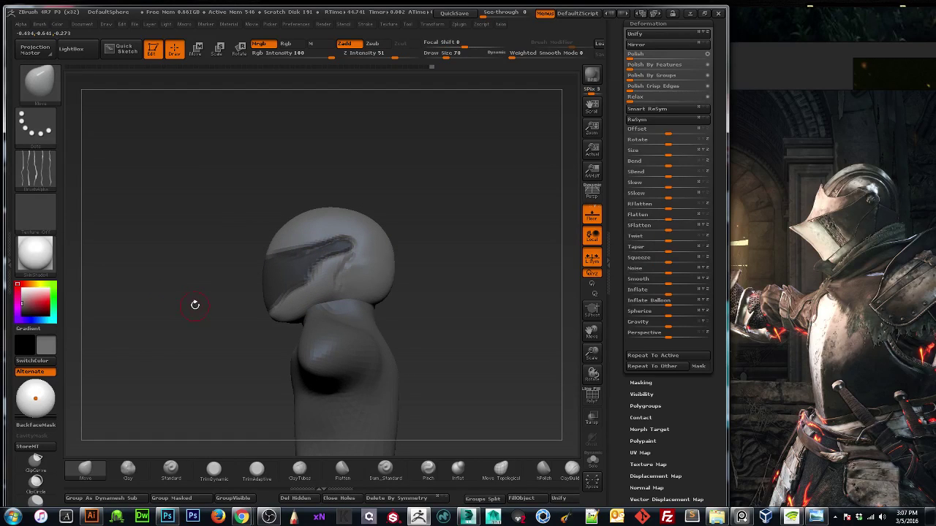
key("bracketright")
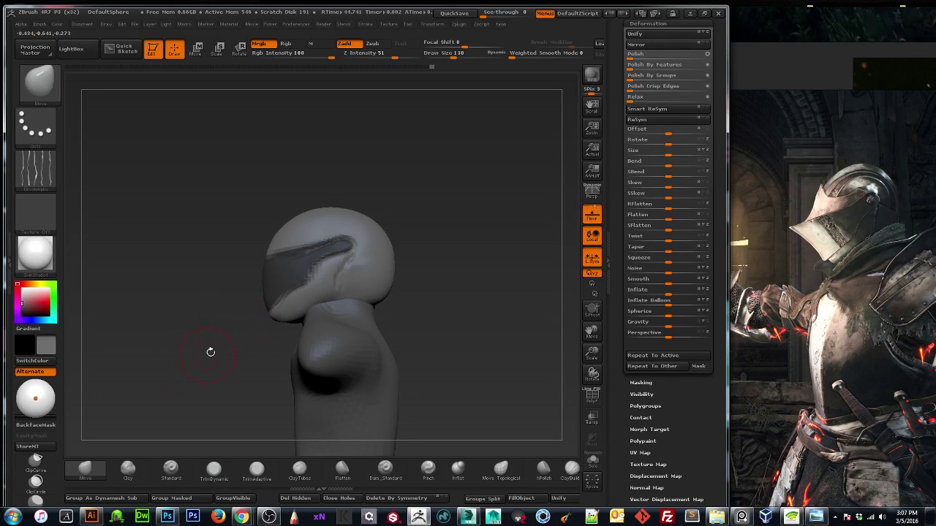
left_click(180, 351, "ctrl")
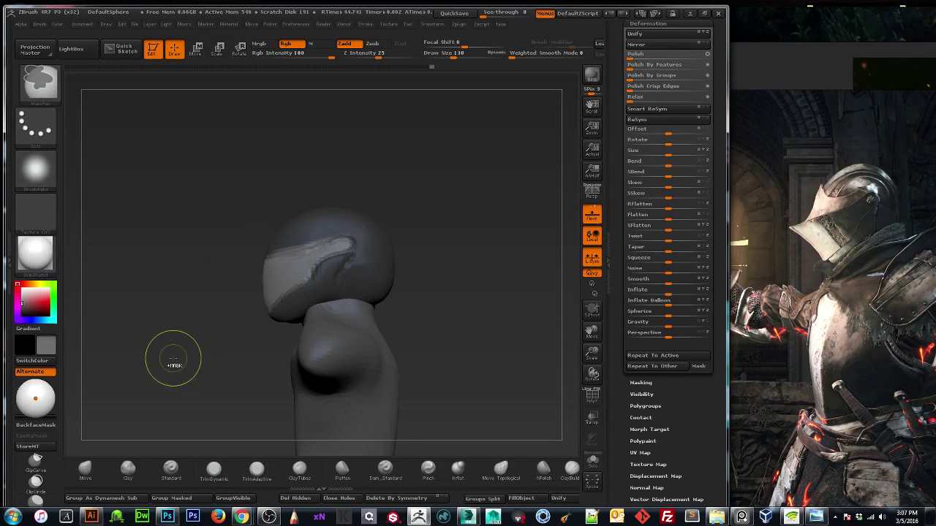
left_click(162, 366, "ctrl")
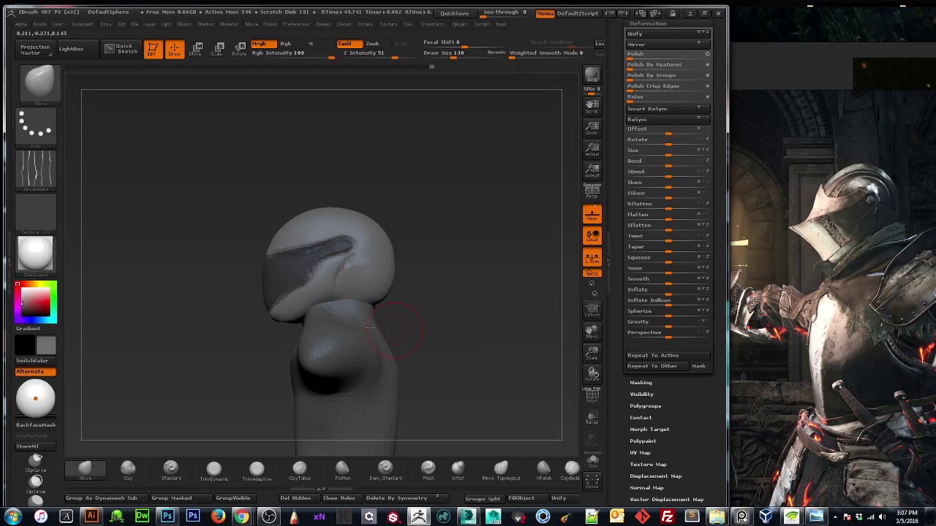
Set the subtool extraction thickness to about 0.084 and preview a visor shell extracted from the masked area.
scroll(655, 355, "up", 5)
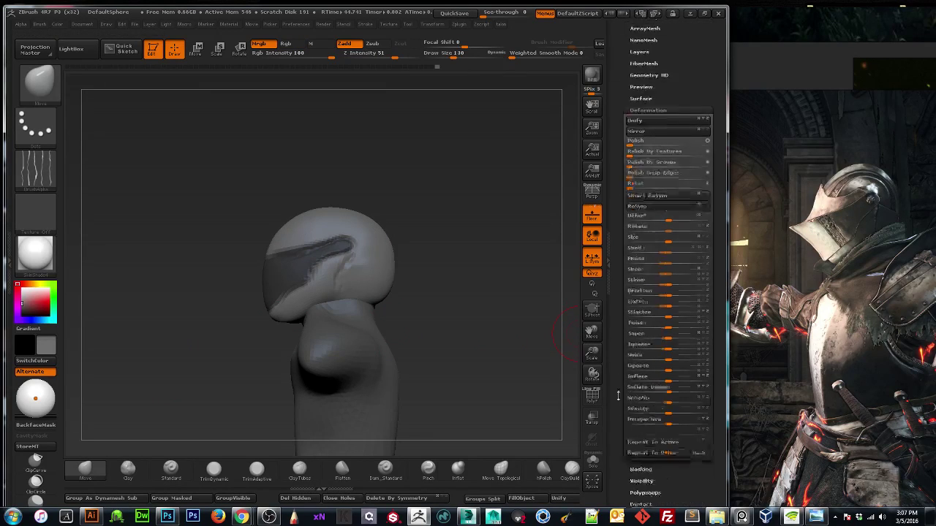
left_click(637, 216)
left_click_drag(623, 446, 618, 150)
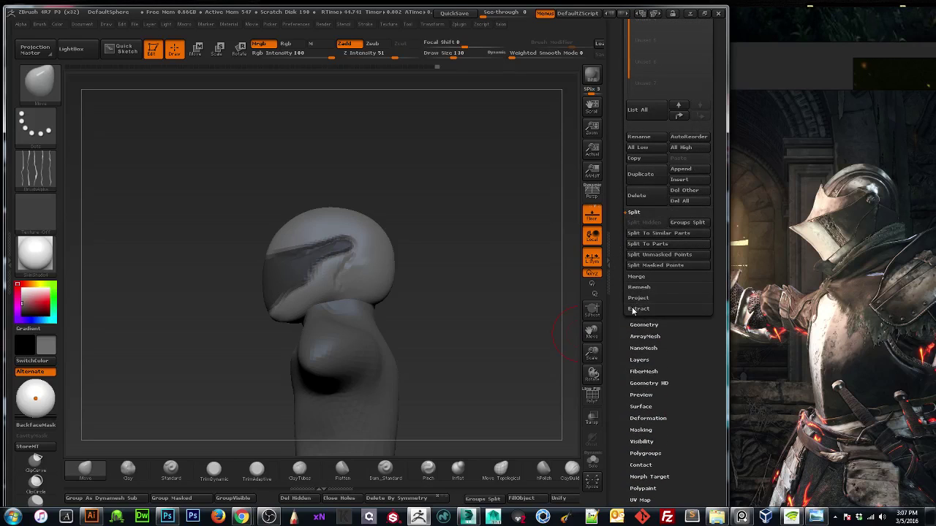
left_click(638, 256)
left_click_drag(686, 275, 706, 277)
left_click(638, 272)
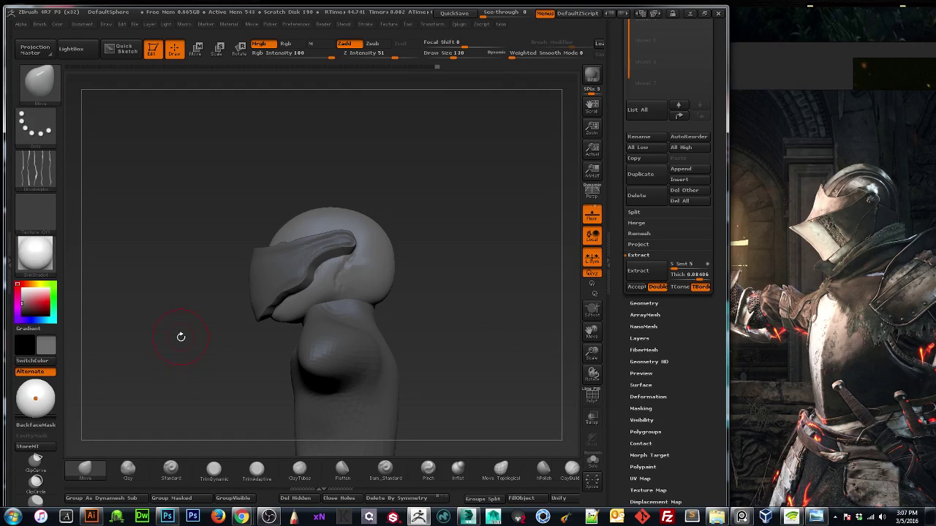
Inspect the visor extraction from several angles, regenerate the preview and accept it as a separate piece.
left_click_drag(161, 355, 251, 317)
mouse_move(192, 356)
left_mouse_down()
mouse_move(139, 366)
mouse_move(401, 324)
left_mouse_up()
left_click(638, 270)
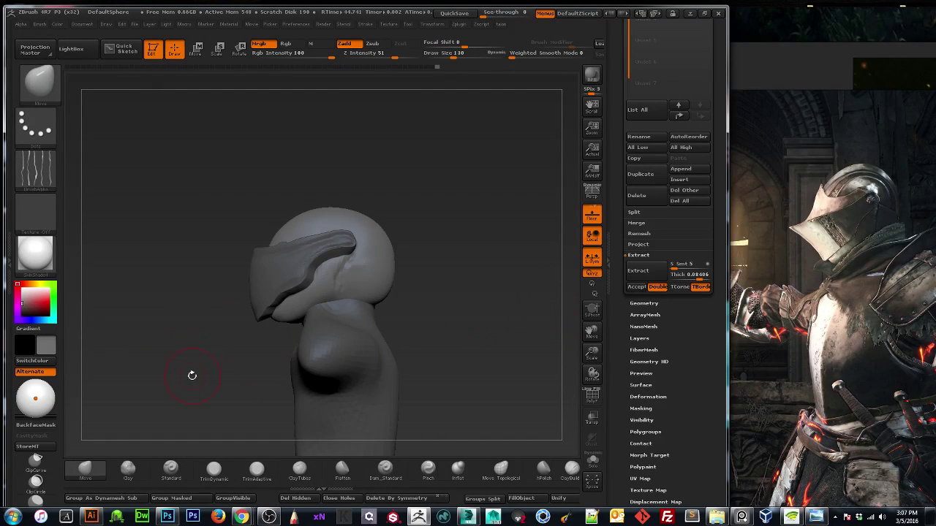
left_click_drag(175, 307, 198, 334)
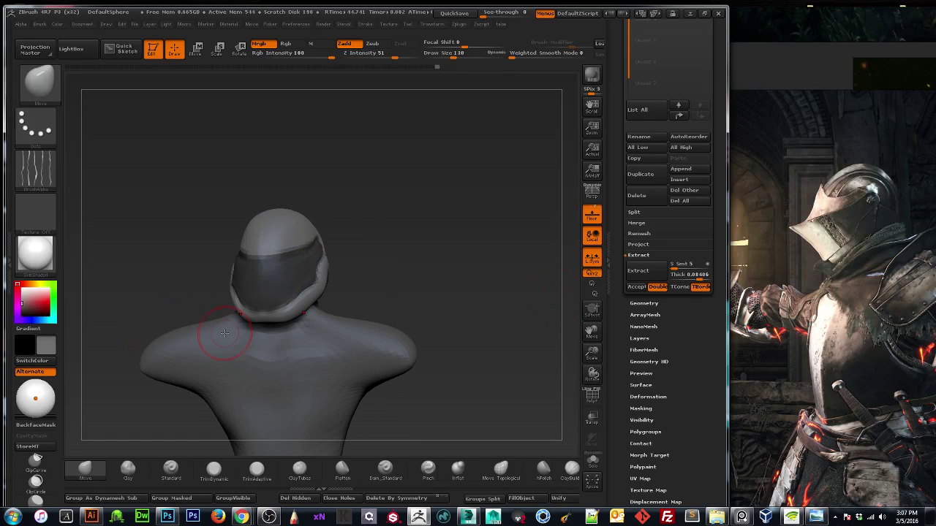
left_click(638, 270)
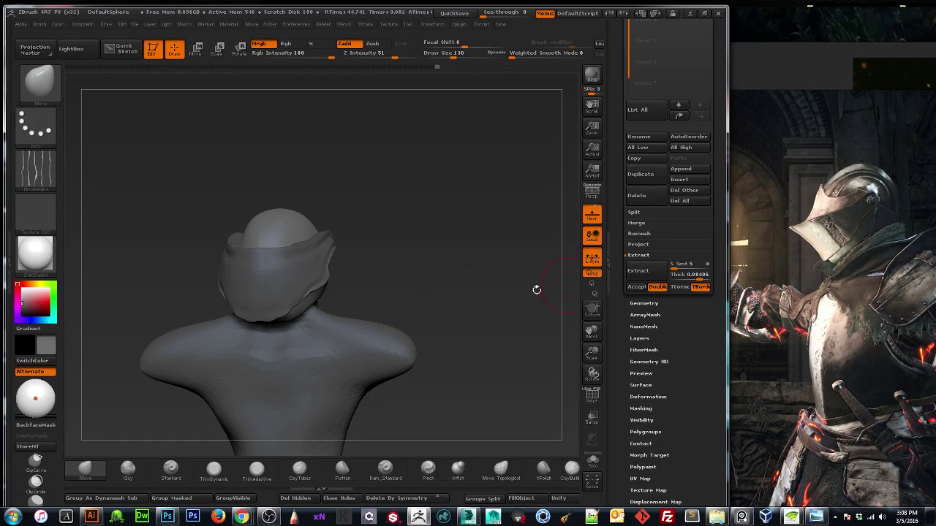
left_click(633, 289)
left_click_drag(514, 303, 306, 291)
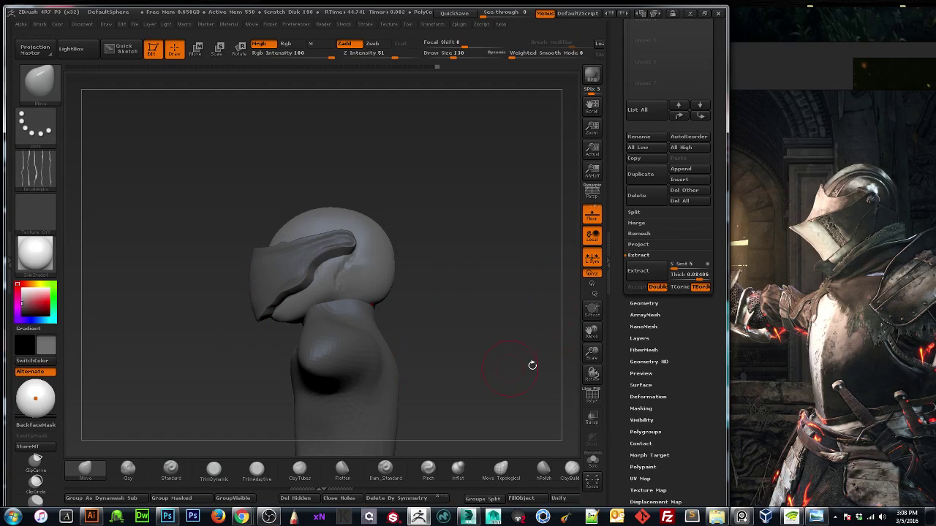
Make ClipCurve the active selection brush and frame the helmet more closely.
key("ctrl+shift")
key("ctrl+shift")
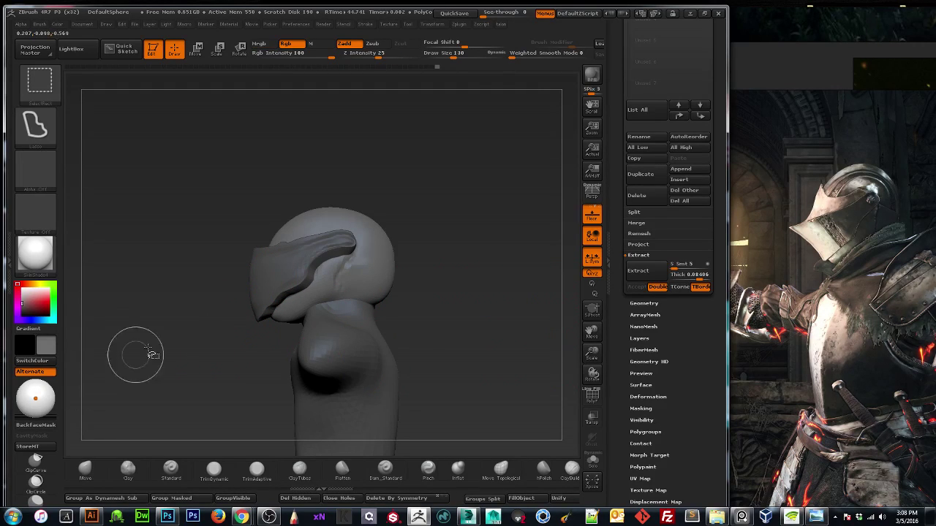
left_click(36, 466)
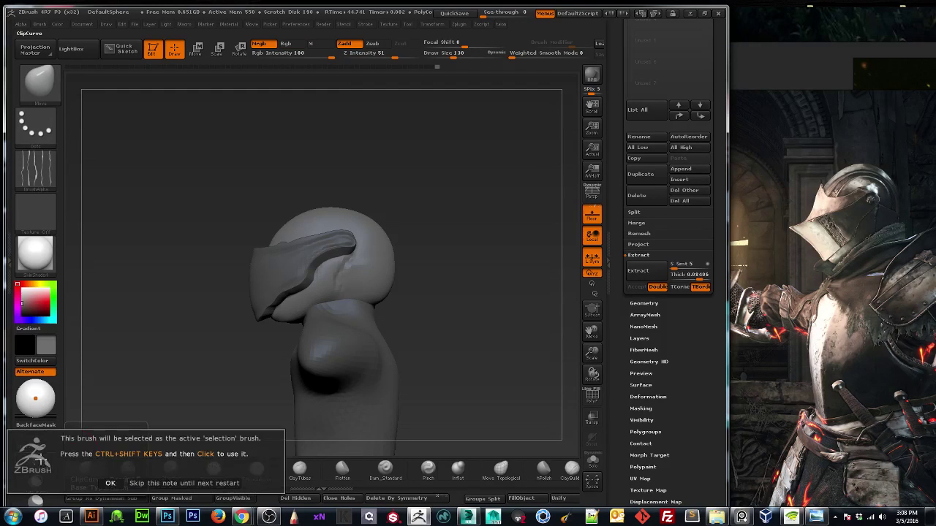
left_click(110, 484)
mouse_move(597, 354)
left_mouse_down()
mouse_move(603, 361)
mouse_move(601, 329)
left_mouse_up()
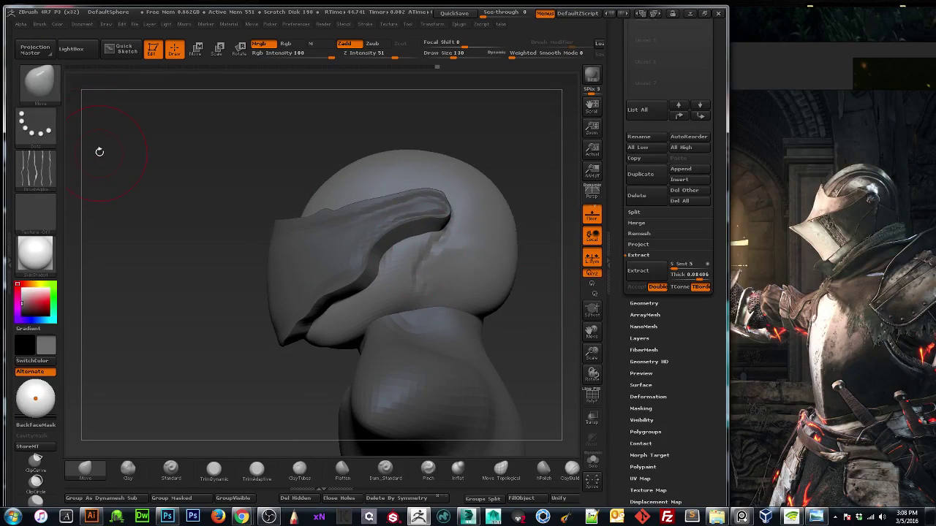
key("b")
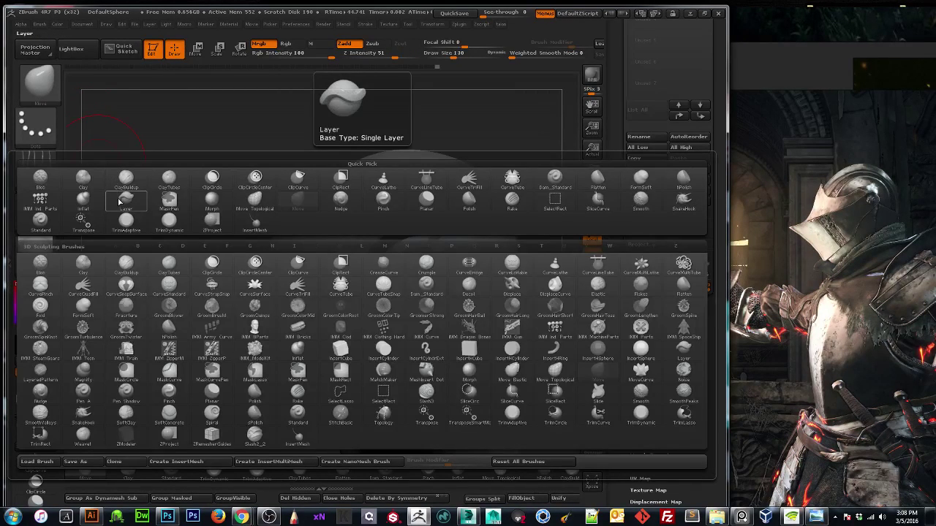
key("c")
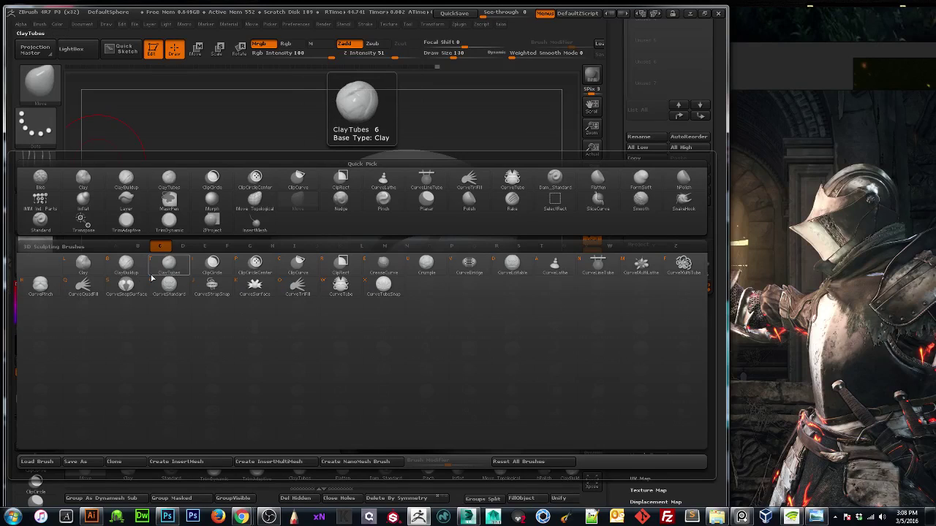
left_click(297, 266)
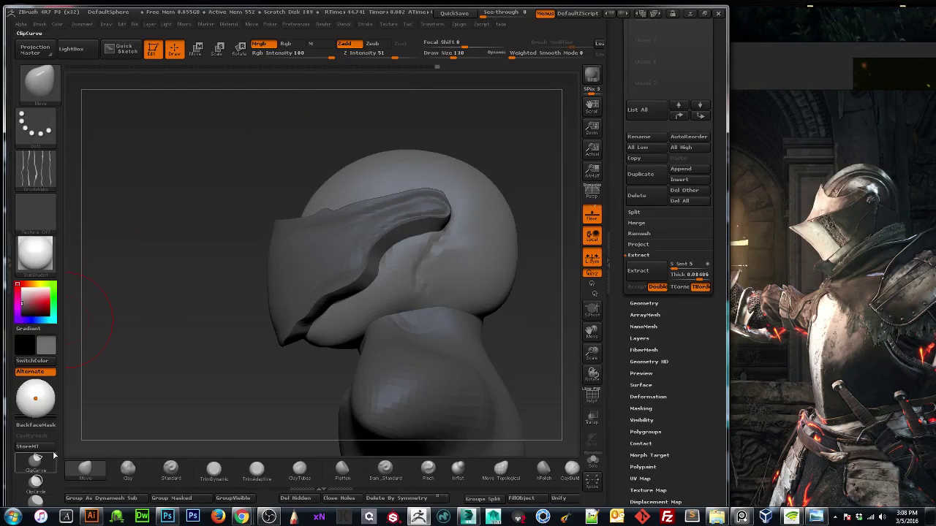
key("ctrl+shift")
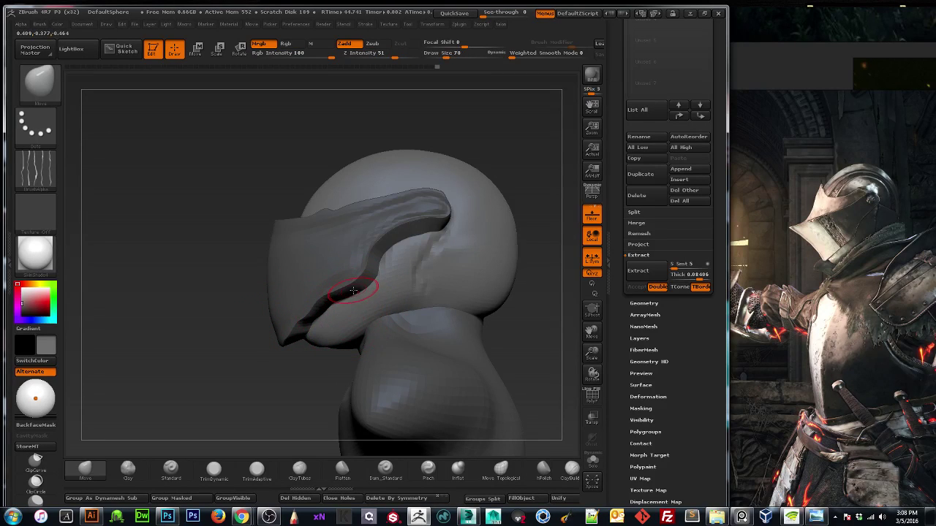
Try to clip the underside of the head beneath the visor from the front view.
left_click_drag(214, 359, 267, 347)
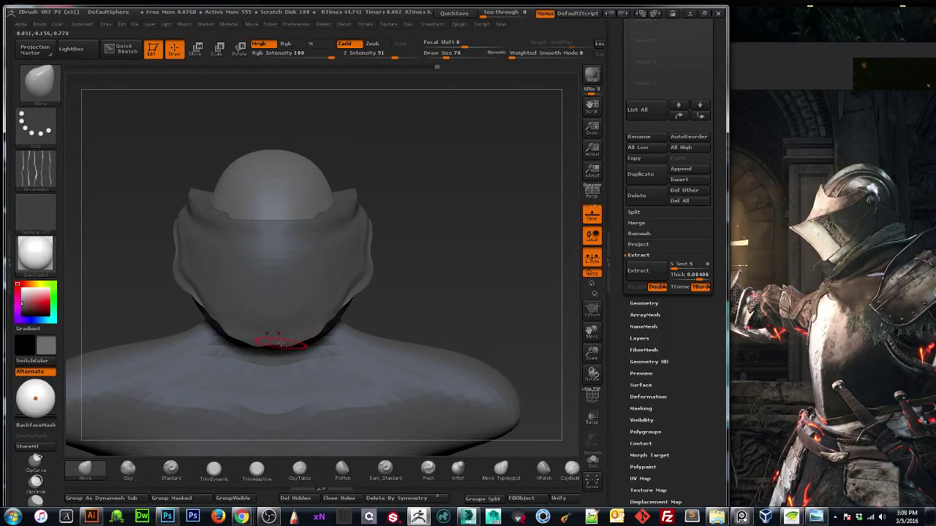
key("ctrl+shift")
left_click_drag(228, 339, 167, 338, "ctrl+shift")
left_click_drag(349, 334, 149, 337, "ctrl+shift")
left_click_drag(399, 339, 204, 340, "ctrl+shift")
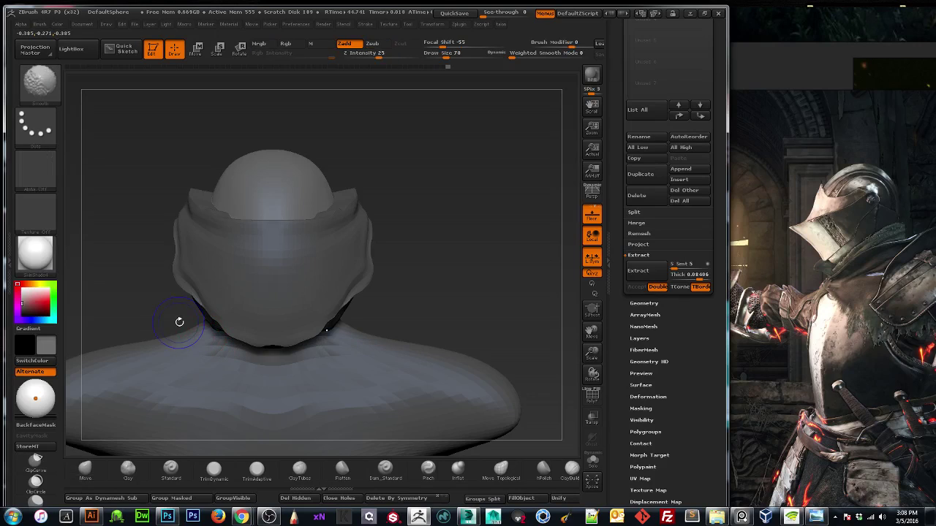
left_click_drag(117, 304, 350, 358, "ctrl+shift")
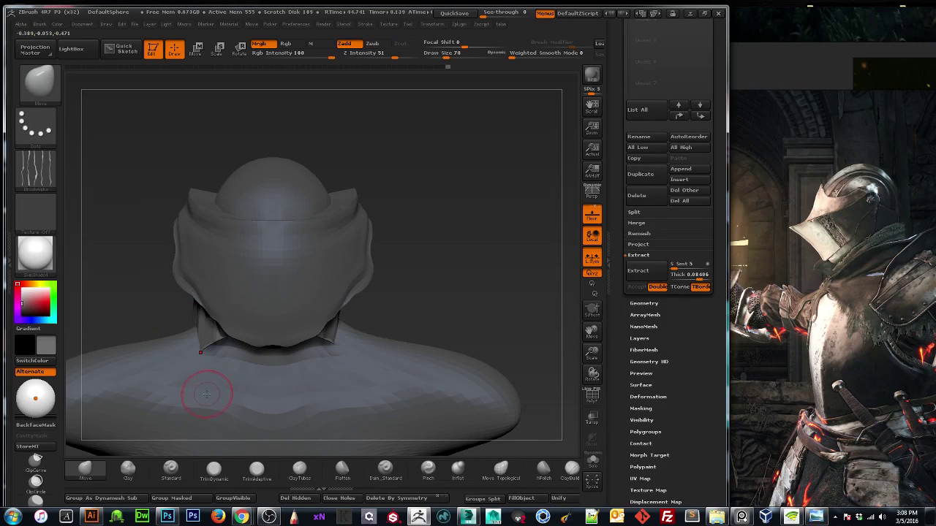
key("ctrl+z")
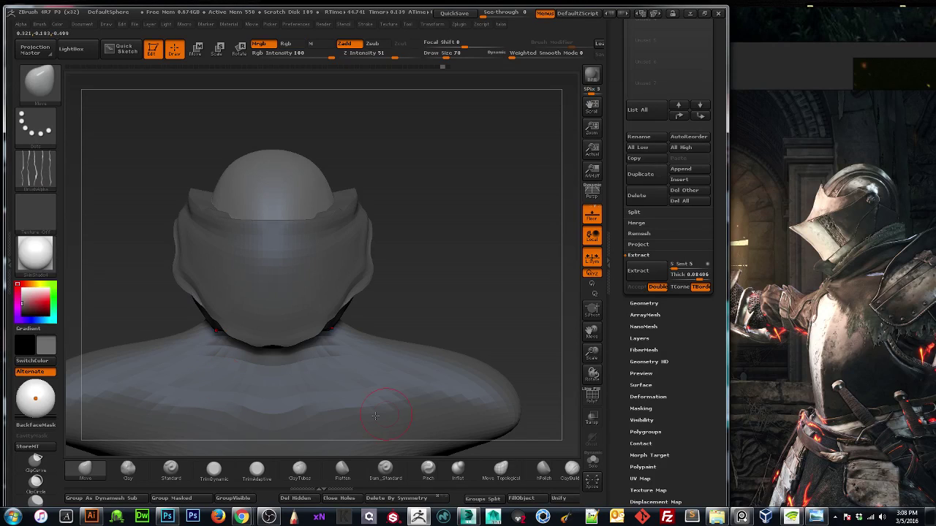
Check the head in side profile and undo the remaining clip under the chin.
left_click(592, 394)
left_click(592, 395)
left_click_drag(402, 310, 362, 292)
key("shift")
key("ctrl")
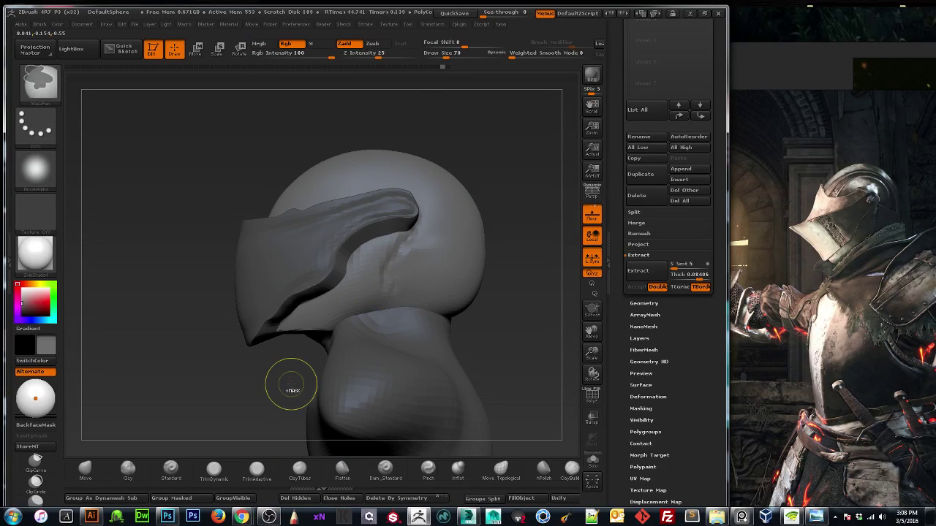
key("ctrl+z")
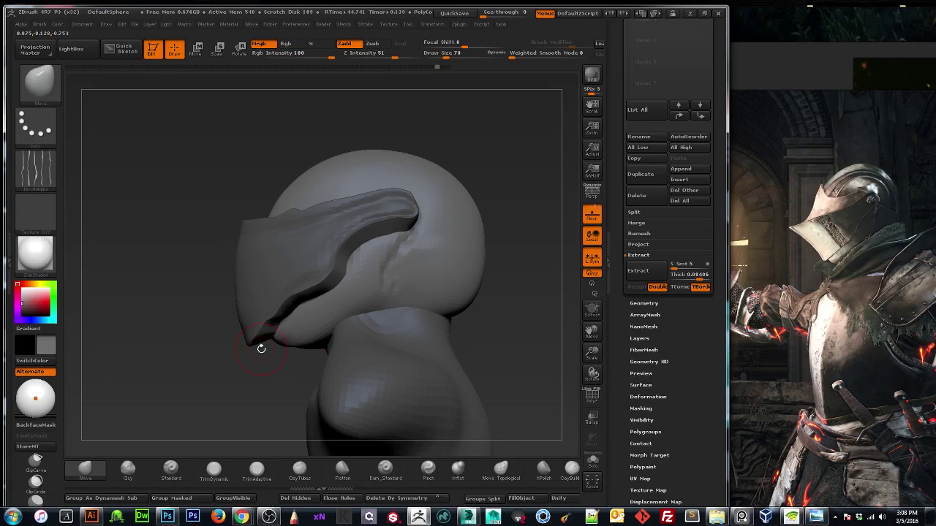
Clip the underside of the head's chin below the visor from the side view, discarding a misplaced diagonal cut.
mouse_move(384, 298)
left_mouse_down("ctrl+shift")
mouse_move(314, 311)
mouse_move(263, 343)
mouse_move(286, 388)
mouse_move(329, 386)
mouse_move(409, 344)
mouse_move(382, 317)
left_mouse_up("ctrl+shift")
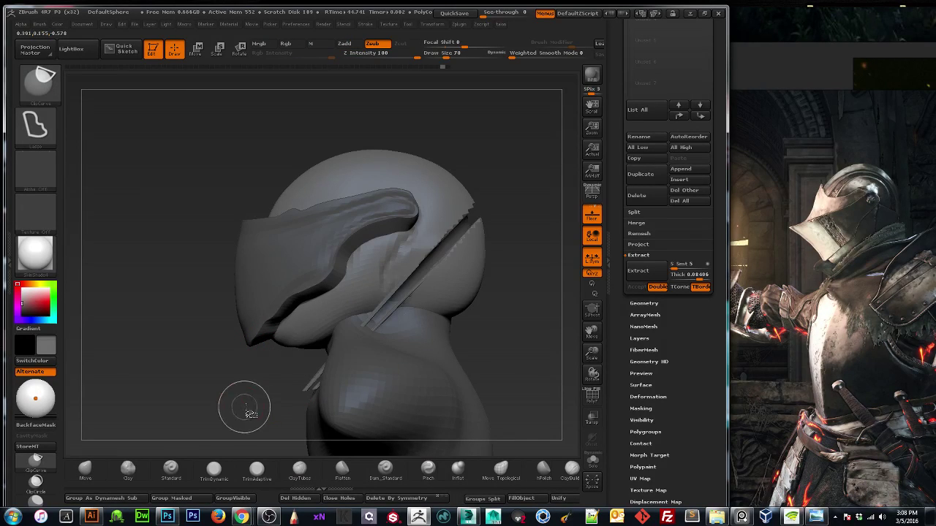
key("ctrl+z")
mouse_move(380, 368)
left_mouse_down("ctrl+shift")
mouse_move(384, 315)
mouse_move(285, 314)
mouse_move(286, 407)
mouse_move(176, 345)
mouse_move(192, 393)
left_mouse_up("ctrl+shift")
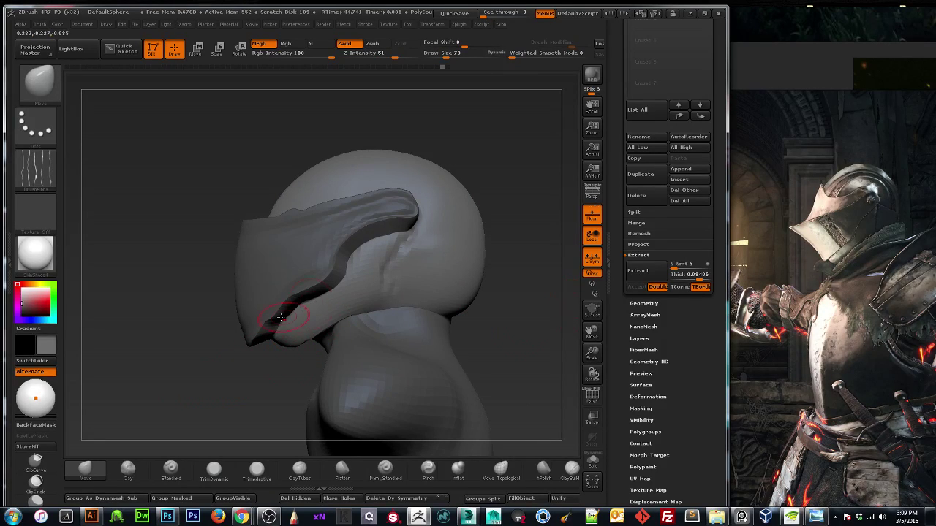
Make the extracted visor the active subtool and clear its mask.
left_click(269, 283, "alt")
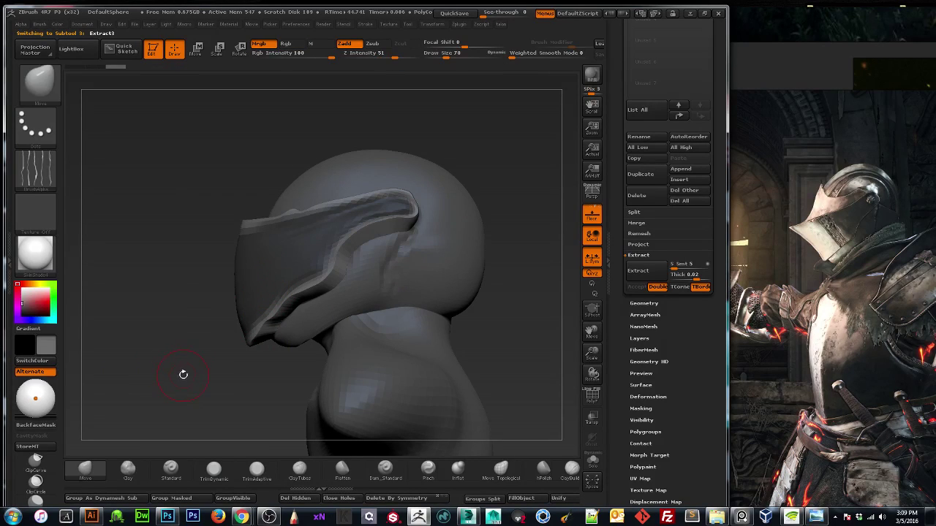
left_click_drag(185, 375, 187, 388, "ctrl")
mouse_move(619, 353)
left_mouse_down()
mouse_move(616, 328)
mouse_move(612, 338)
left_mouse_up()
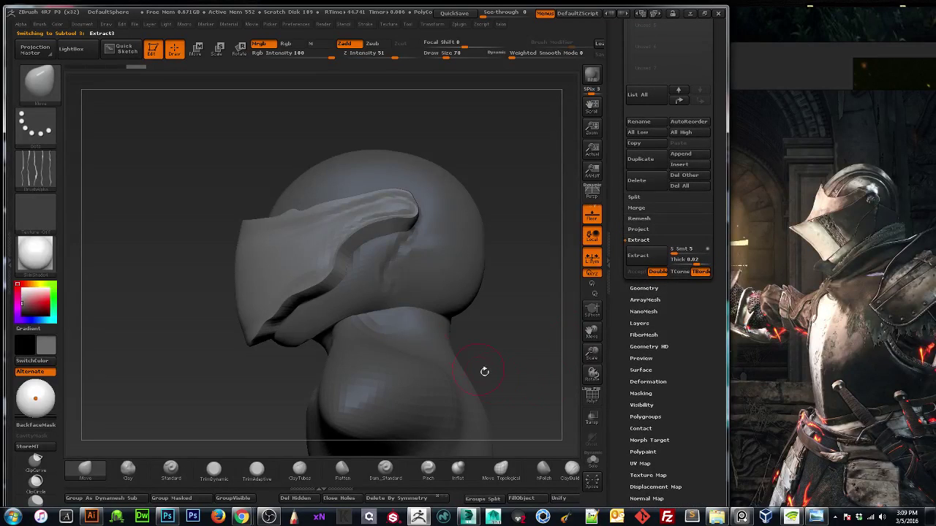
Try smoothing the visor's edges and surface at a Draw Size of 130.
mouse_move(395, 212)
left_mouse_down("shift")
mouse_move(365, 220)
mouse_move(341, 258)
mouse_move(268, 315)
left_mouse_up("shift")
mouse_move(194, 344)
left_mouse_down()
mouse_move(267, 348)
mouse_move(184, 349)
left_mouse_up()
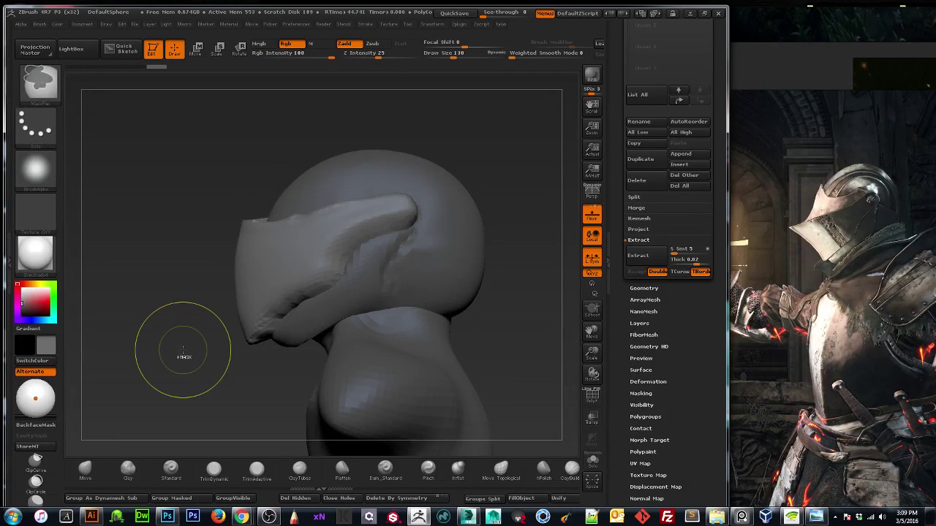
key("ctrl+z")
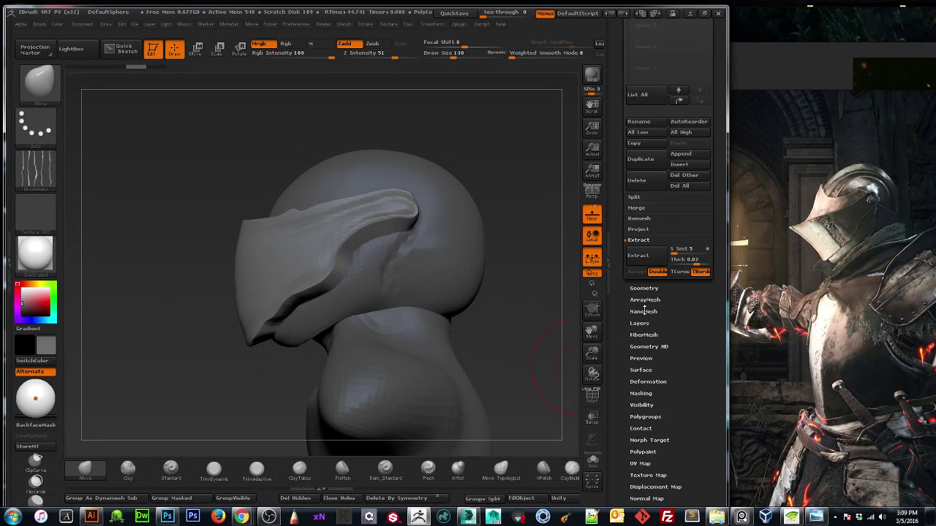
Show the polyframe and examine the visor's polygon density and thickness from several angles, with its geometry options open.
scroll(640, 304, "up", 3)
scroll(636, 296, "down", 3)
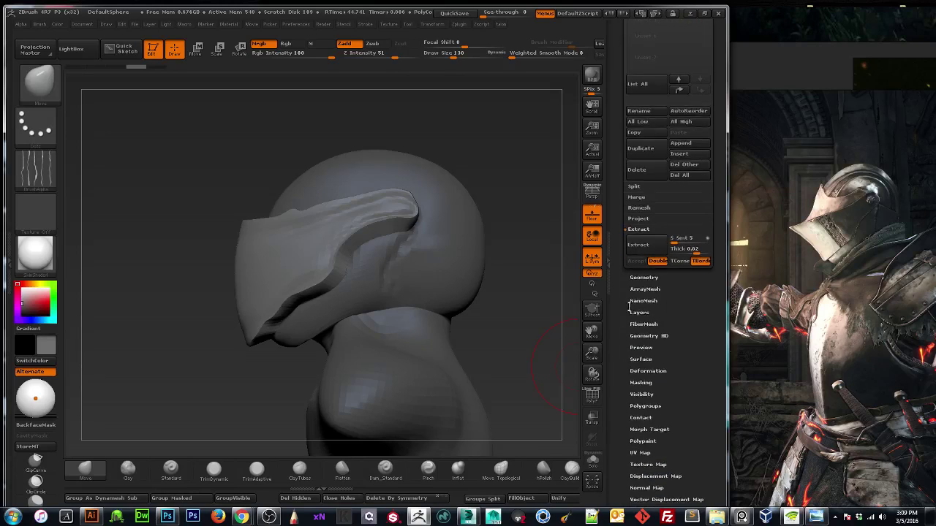
left_click(640, 274)
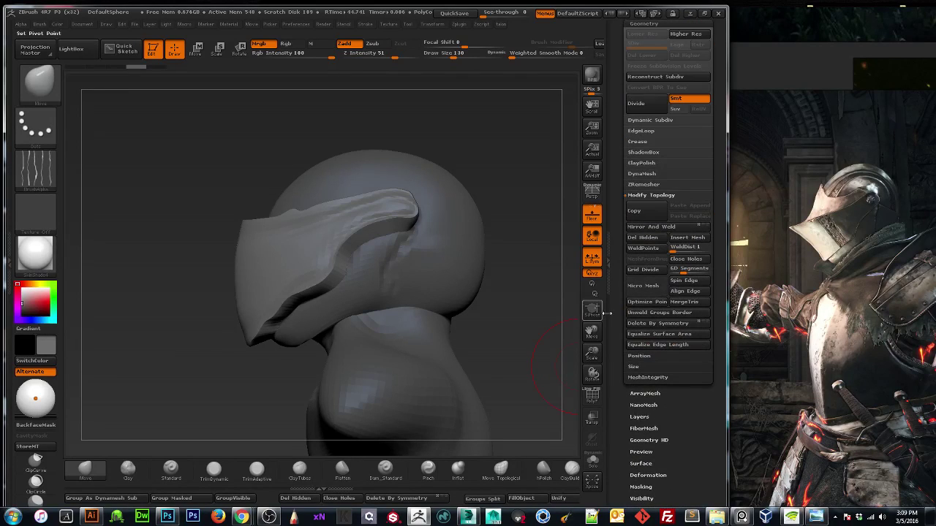
left_click(588, 397)
left_click_drag(568, 377, 446, 300)
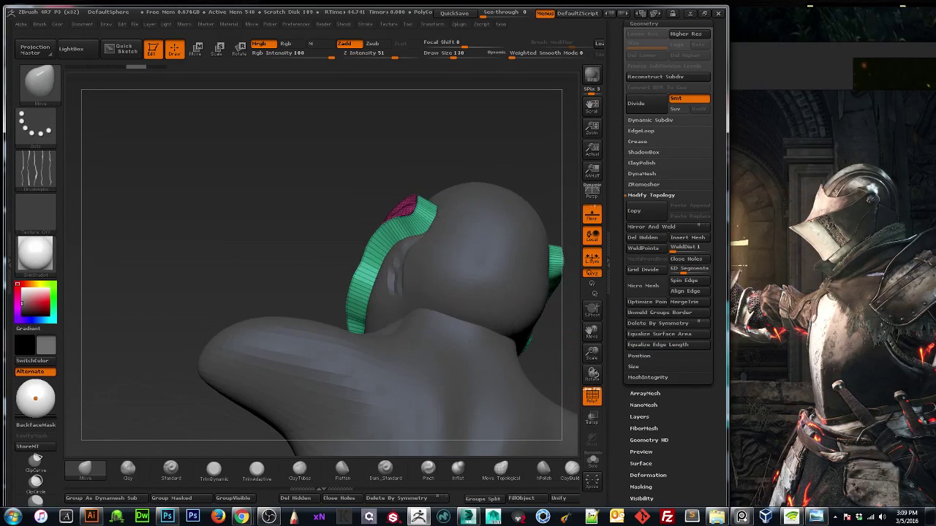
left_click_drag(390, 241, 378, 253)
left_click_drag(280, 271, 347, 275)
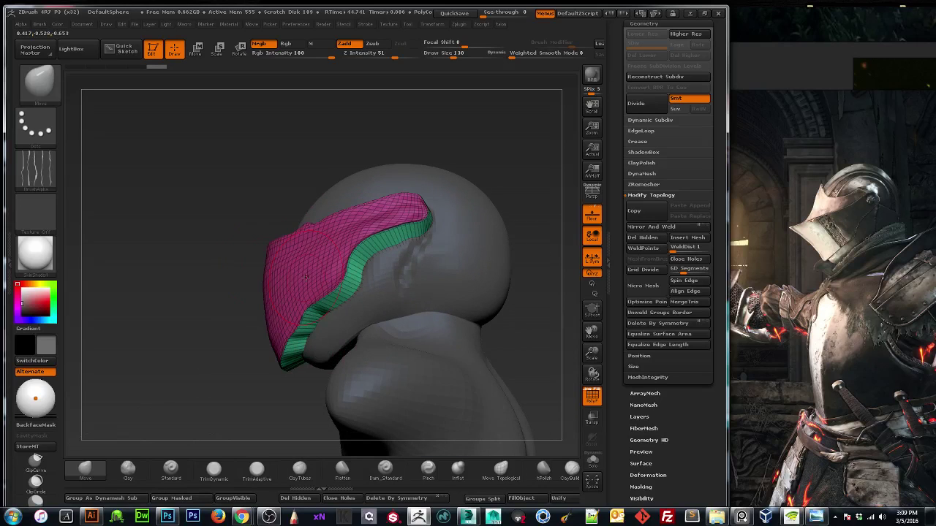
left_click_drag(583, 351, 373, 363)
left_click_drag(592, 353, 289, 291)
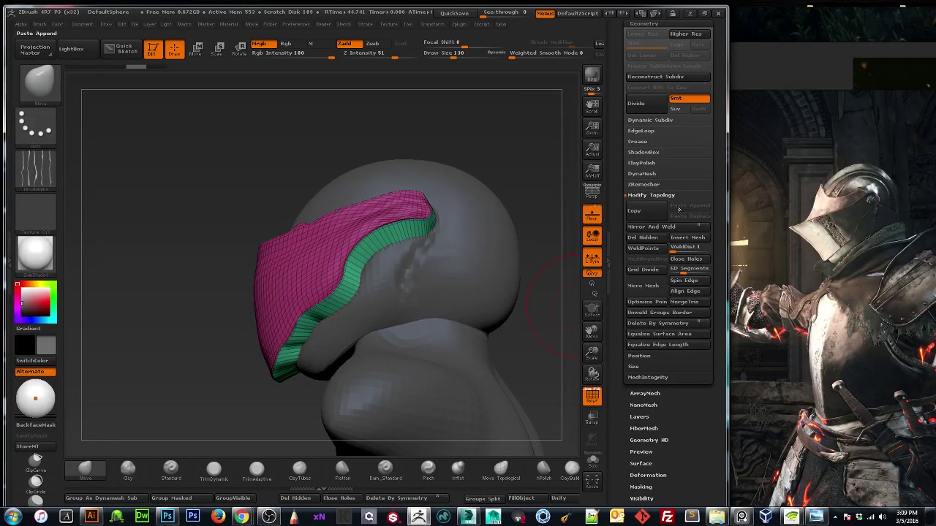
DynaMesh the visor with Polish enabled, replacing an unpolished attempt, and hide the polyframe.
left_click(640, 174)
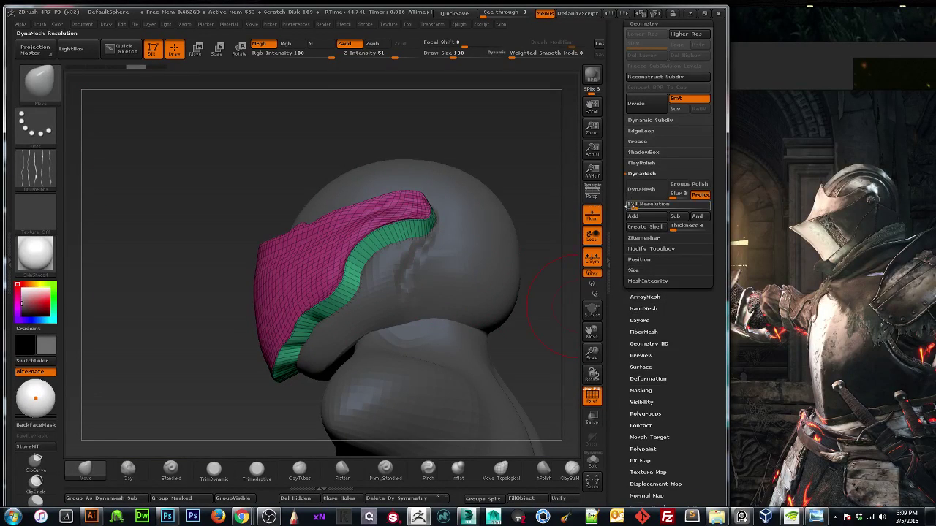
left_click(641, 189)
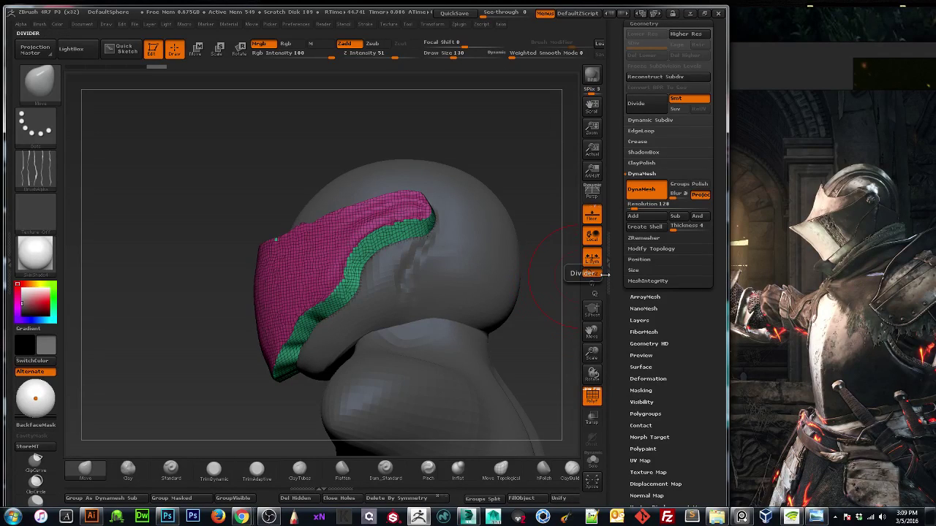
key("ctrl+z")
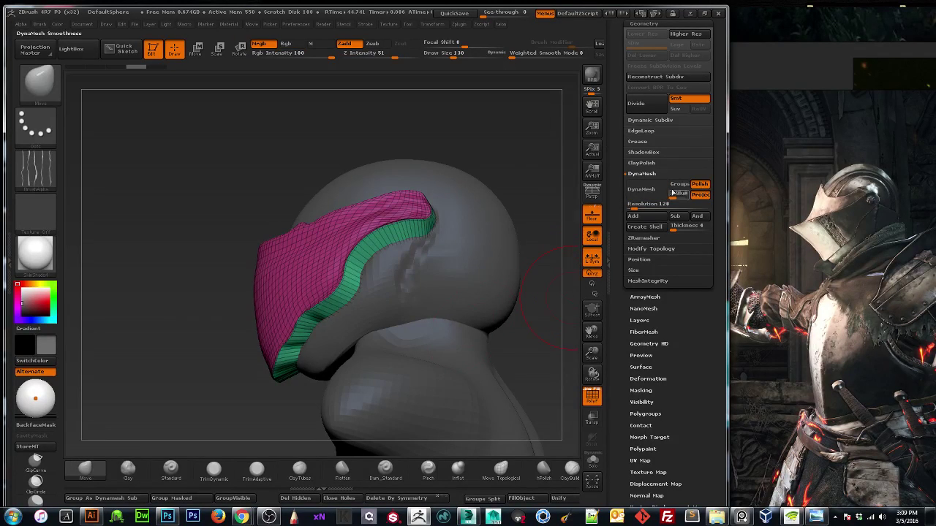
left_click(636, 190)
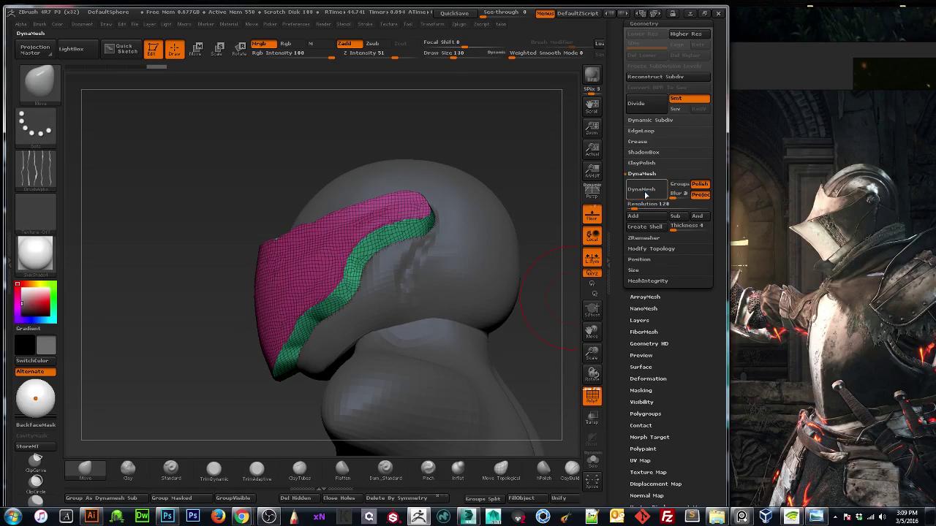
left_click(591, 394)
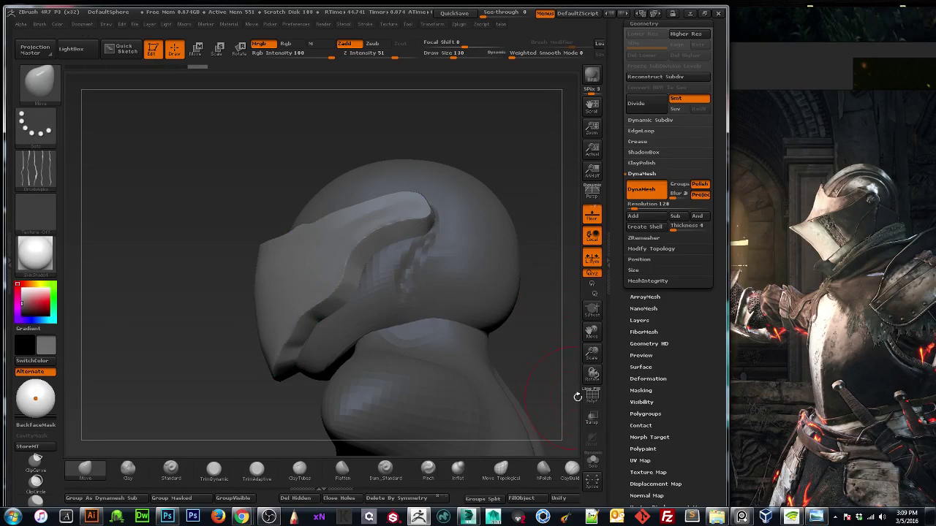
Smooth the DynaMeshed visor's surface and edges while checking it from several angles.
left_click_drag(156, 415, 328, 252)
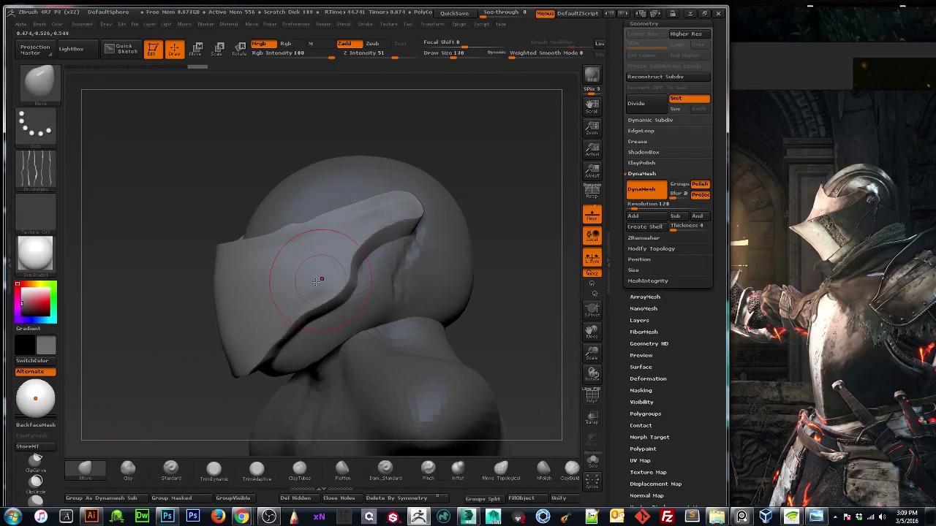
key("shift")
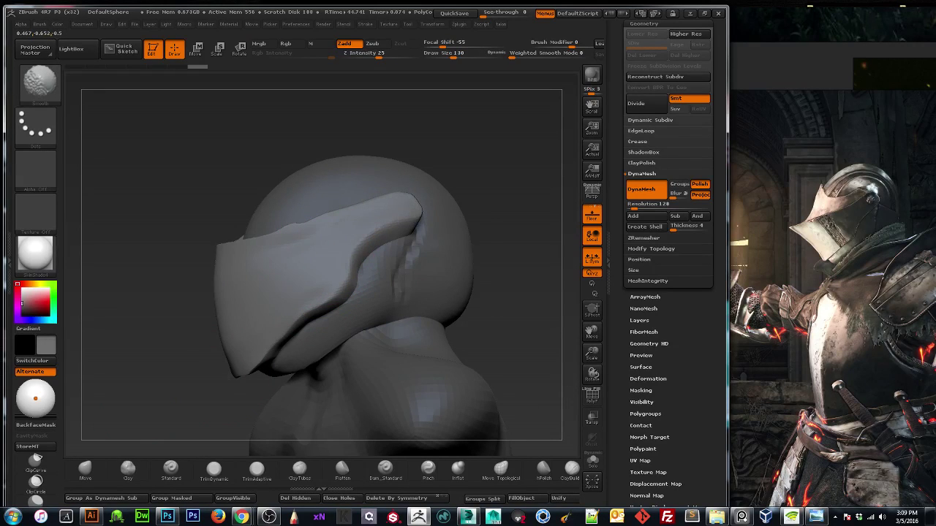
left_click_drag(214, 255, 250, 239)
left_click_drag(151, 224, 165, 182, "shift")
left_click_drag(132, 168, 226, 157)
mouse_move(197, 247)
left_mouse_down("shift")
mouse_move(288, 363)
mouse_move(342, 283)
left_mouse_up("shift")
left_click_drag(452, 297, 272, 334)
mouse_move(591, 356)
left_mouse_down()
mouse_move(591, 346)
mouse_move(652, 323)
mouse_move(555, 382)
left_mouse_up()
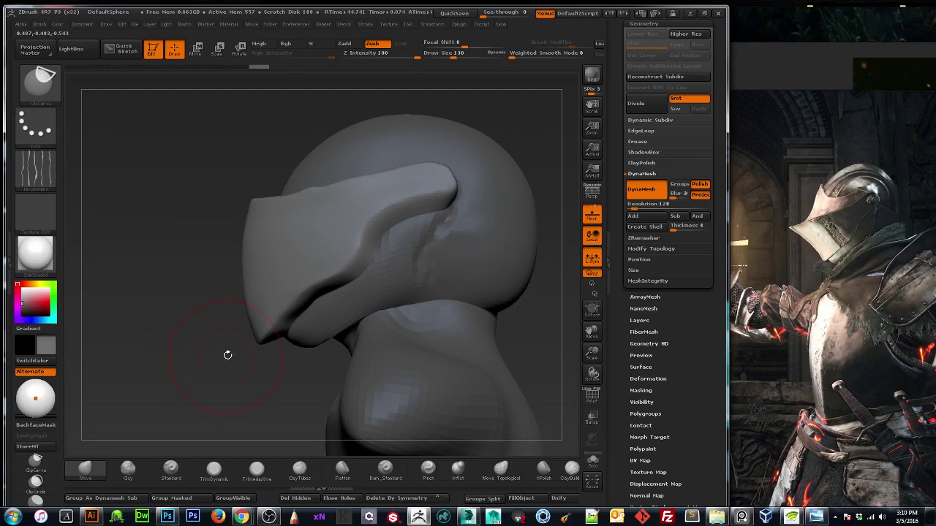
mouse_move(187, 380)
left_mouse_down()
mouse_move(265, 336)
mouse_move(212, 316)
left_mouse_up()
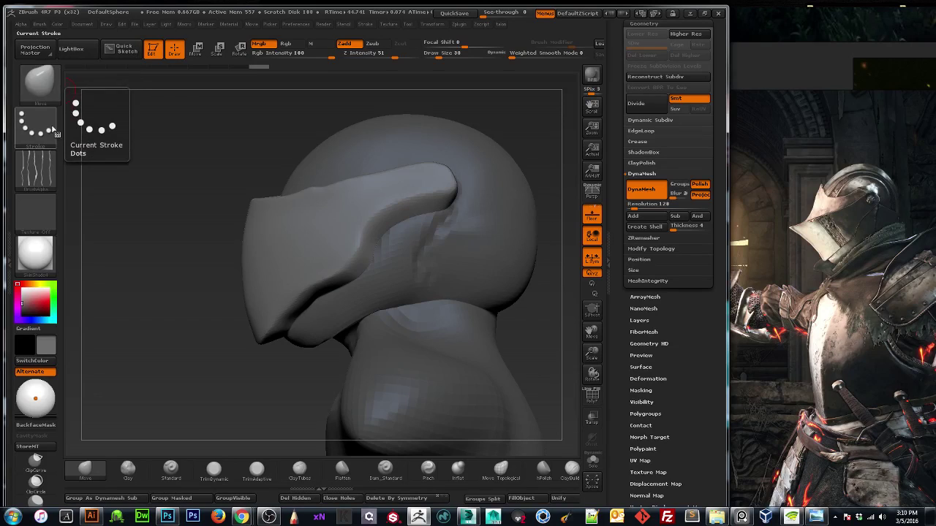
Make SliceCurve the active selection brush.
left_click(42, 87)
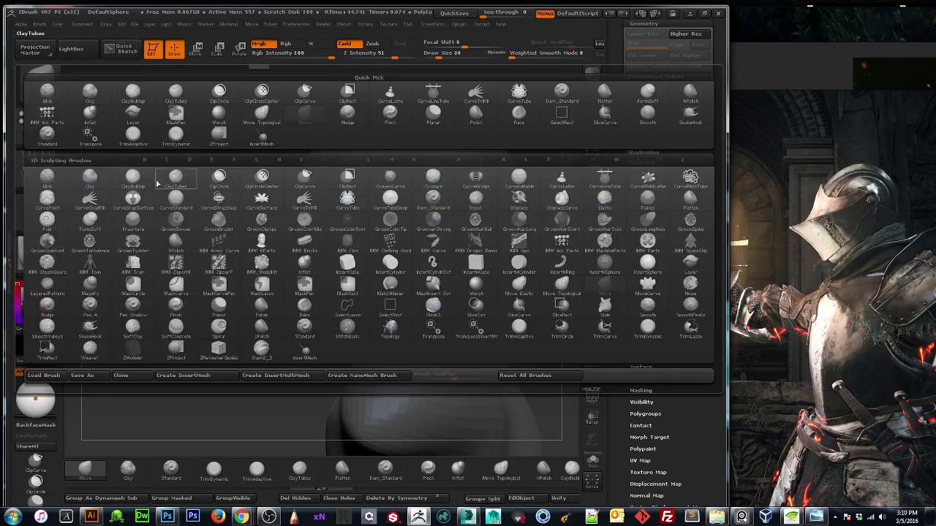
key("c")
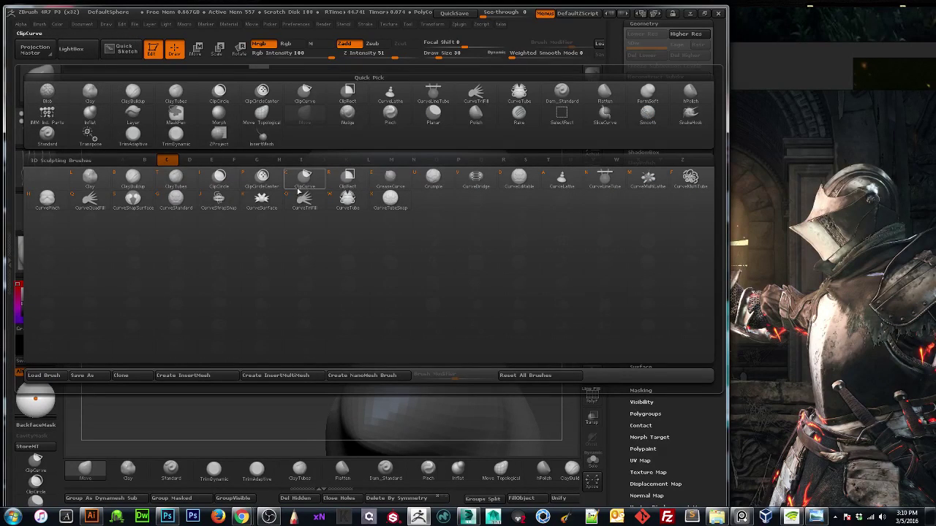
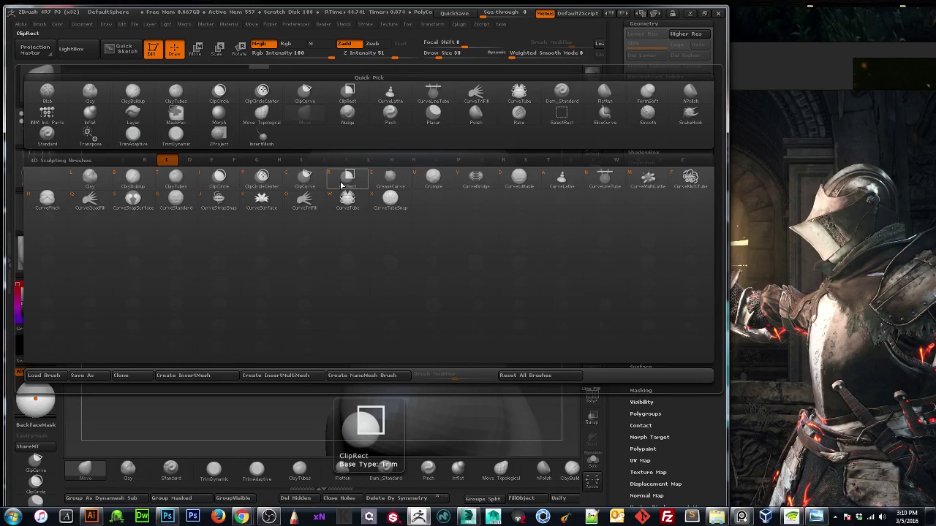
left_click(295, 185)
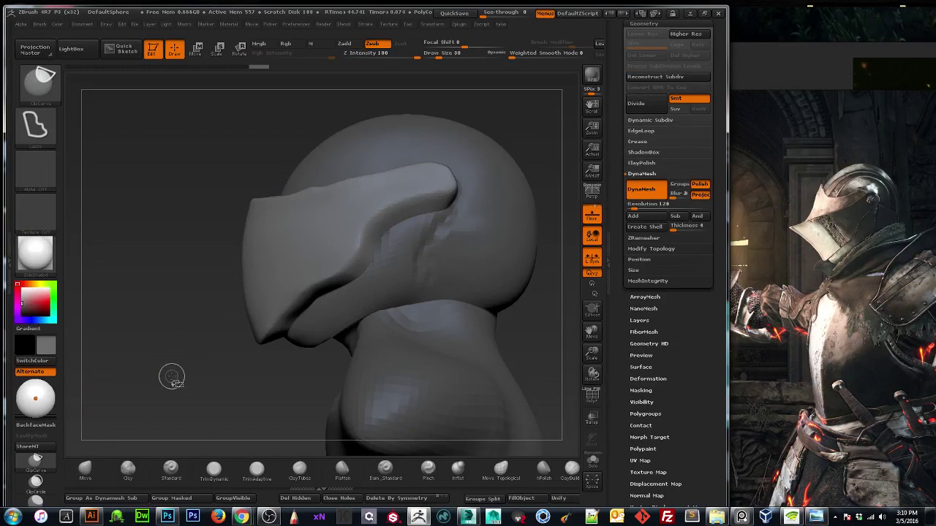
left_click(41, 82)
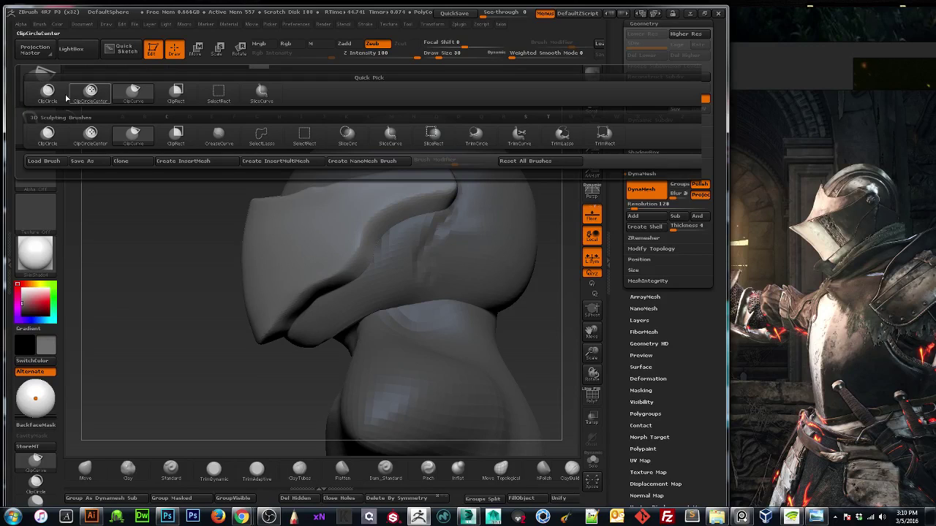
left_click(265, 94)
Try slicing straight across the visor's lower edge from the front and check the polygroups with the polyframe.
mouse_move(242, 381)
left_mouse_down("ctrl+shift")
mouse_move(274, 254)
mouse_move(215, 136)
mouse_move(203, 153)
mouse_move(234, 355)
mouse_move(207, 338)
mouse_move(174, 354)
mouse_move(358, 332)
left_mouse_up("ctrl+shift")
mouse_move(534, 328)
left_mouse_down("ctrl+shift")
mouse_move(255, 330)
mouse_move(314, 334)
left_mouse_up("ctrl+shift")
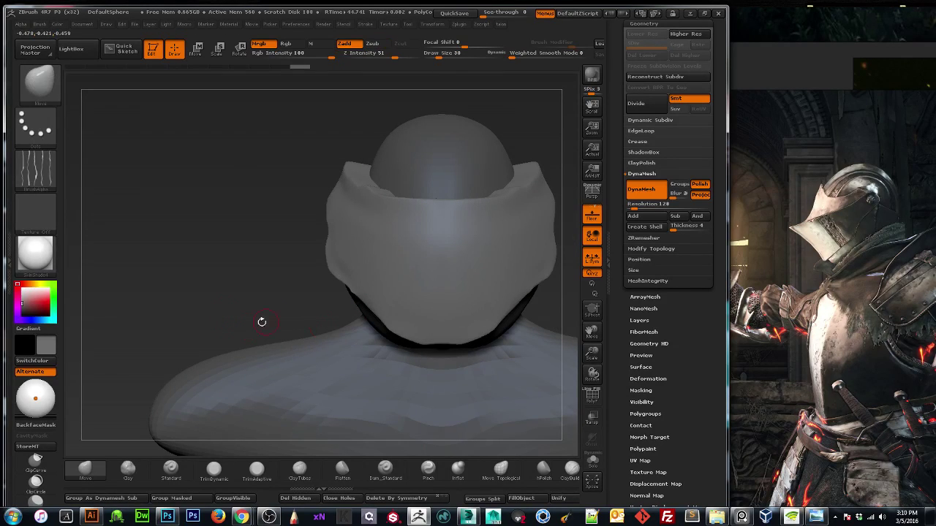
left_click(592, 460)
left_click(593, 461)
mouse_move(275, 325)
left_mouse_down()
mouse_move(172, 321)
mouse_move(268, 318)
left_mouse_up()
mouse_move(361, 326)
left_mouse_down("ctrl+shift")
mouse_move(228, 355)
mouse_move(83, 240)
mouse_move(66, 373)
mouse_move(67, 337)
mouse_move(271, 317)
mouse_move(130, 314)
mouse_move(150, 314)
mouse_move(129, 338)
mouse_move(328, 337)
mouse_move(315, 339)
left_mouse_up("ctrl+shift")
left_click(592, 398)
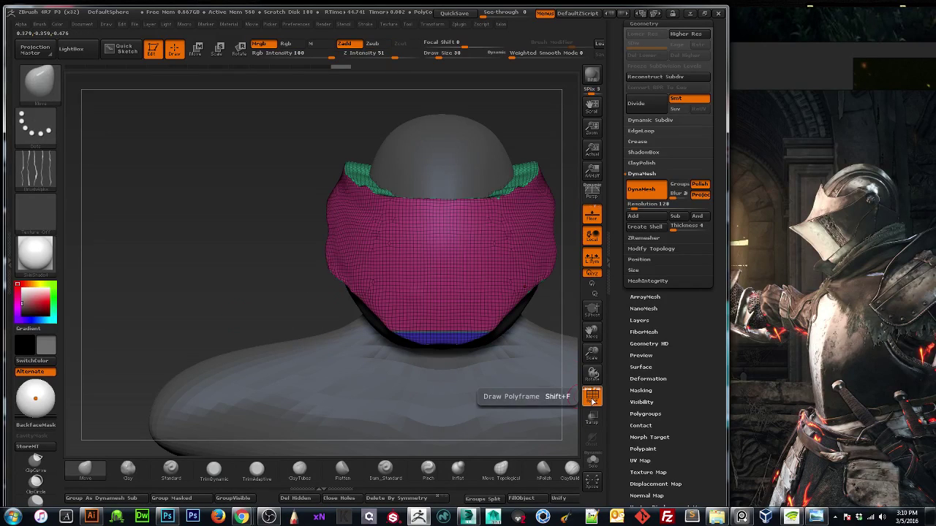
key("ctrl+z")
key("ctrl+z")
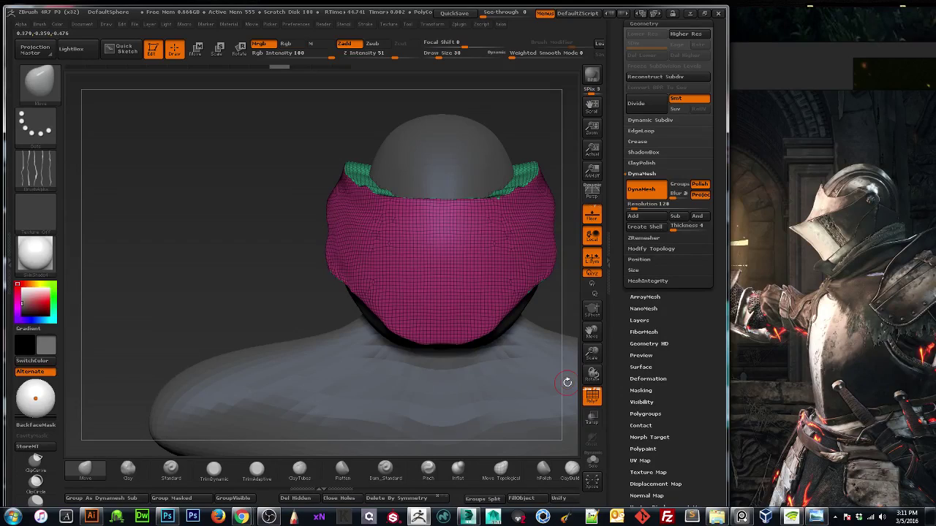
Try clipping the visor's lower edge from the front with ClipCurve, and undo the cut.
left_click(42, 81, "ctrl+shift")
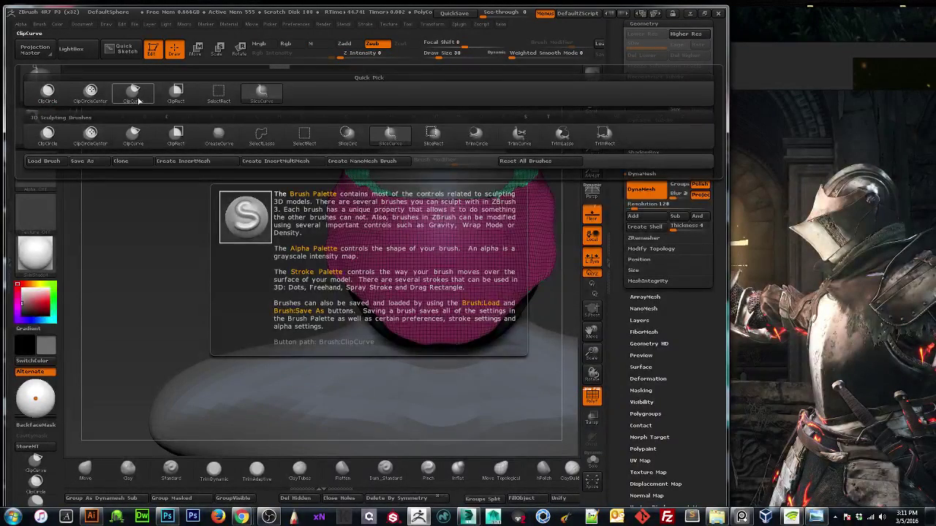
left_click(134, 94)
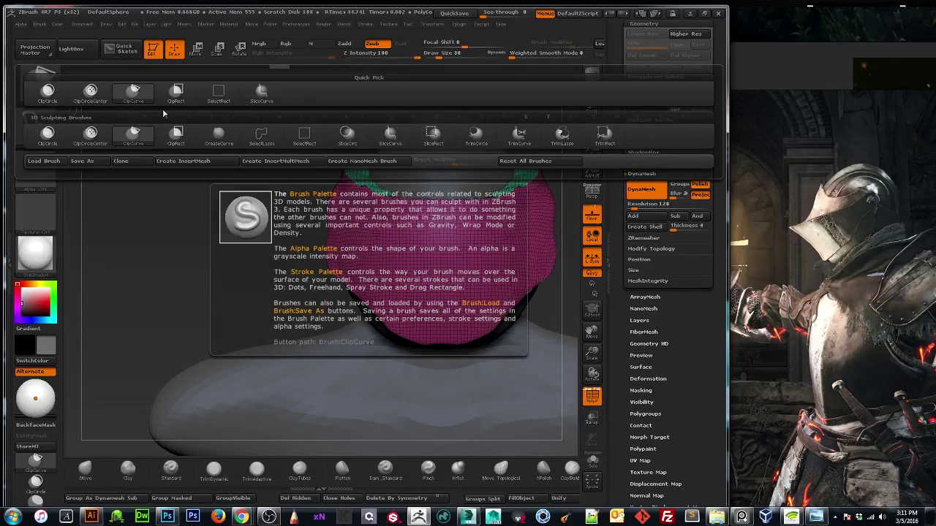
left_click(562, 137)
mouse_move(574, 351)
left_mouse_down("ctrl+shift")
mouse_move(292, 349)
mouse_move(269, 336)
mouse_move(312, 318)
mouse_move(305, 321)
left_mouse_up("ctrl+shift")
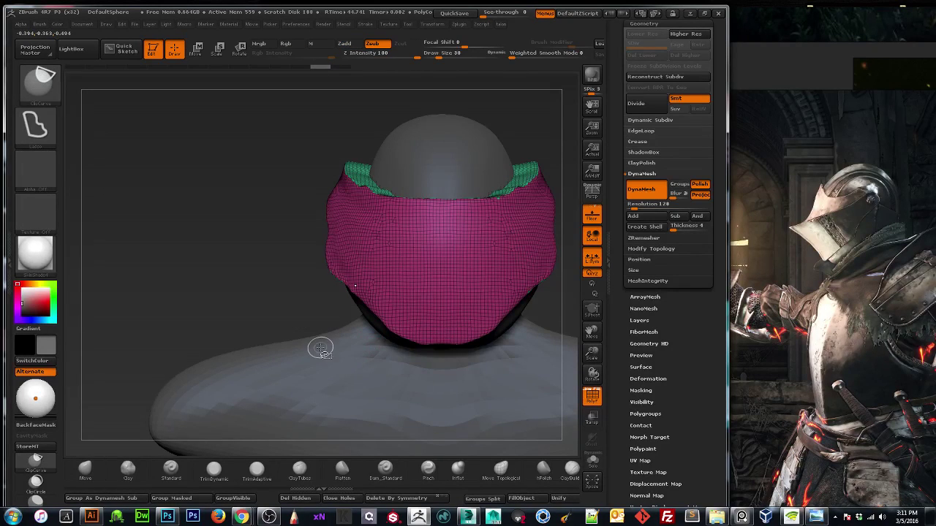
left_click_drag(527, 356, 358, 380, "ctrl+shift")
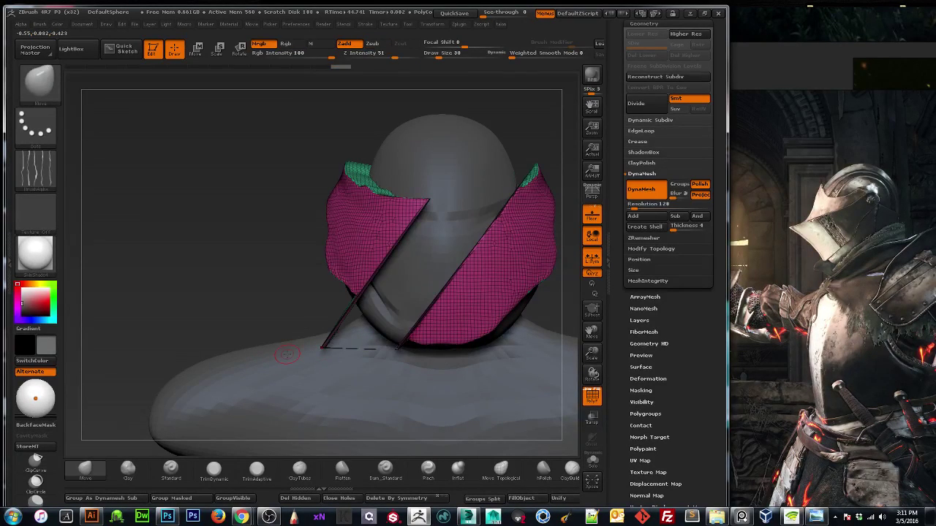
key("ctrl+z")
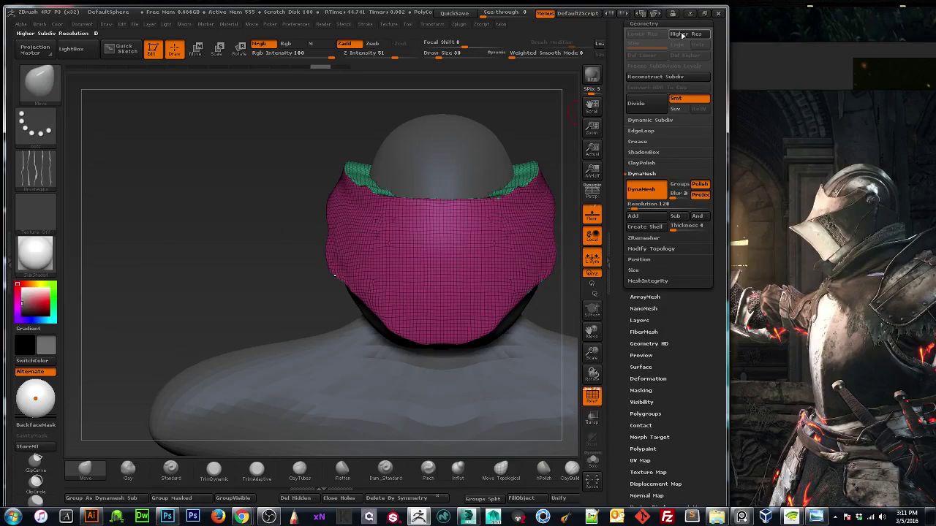
Maximize the sculpting window and retry cutting the visor's lower edge with SliceCurve and ClipCurve, undoing the clip.
left_click(703, 14)
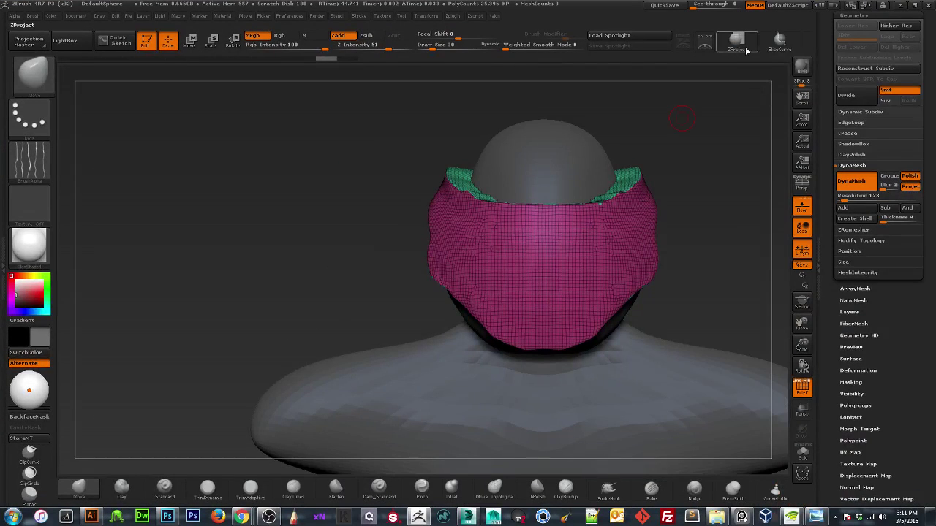
left_click(779, 42)
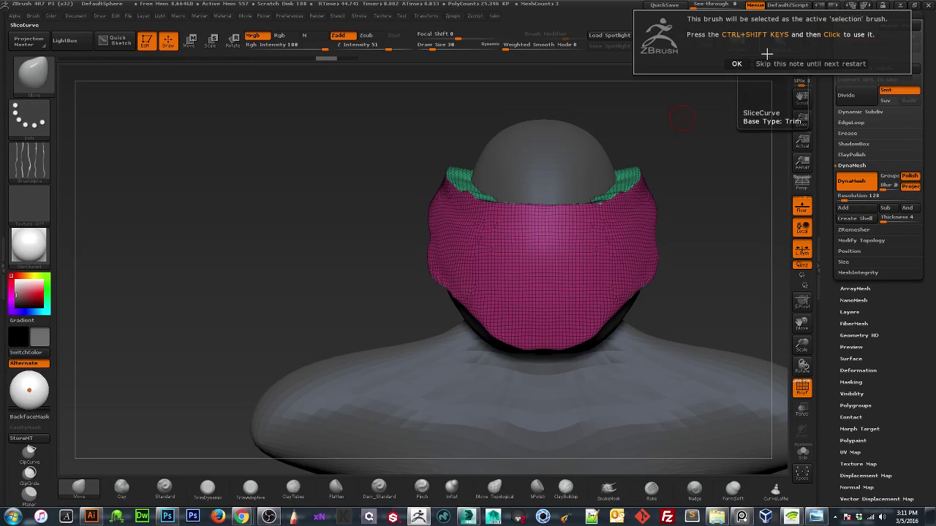
left_click(737, 64)
mouse_move(374, 296)
left_mouse_down("ctrl+shift")
mouse_move(651, 319)
mouse_move(714, 298)
mouse_move(236, 241)
mouse_move(119, 307)
mouse_move(341, 324)
mouse_move(411, 342)
mouse_move(387, 341)
left_mouse_up("ctrl+shift")
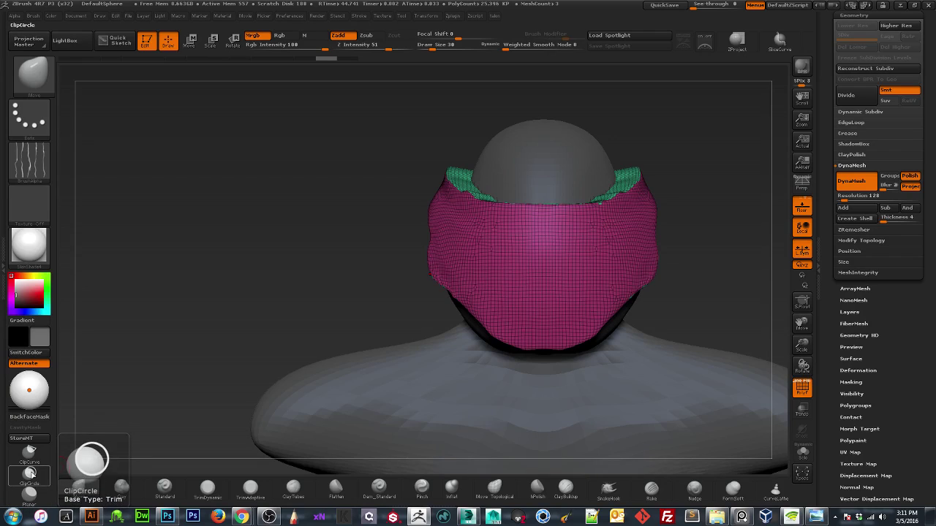
left_click(29, 449)
left_click(104, 473)
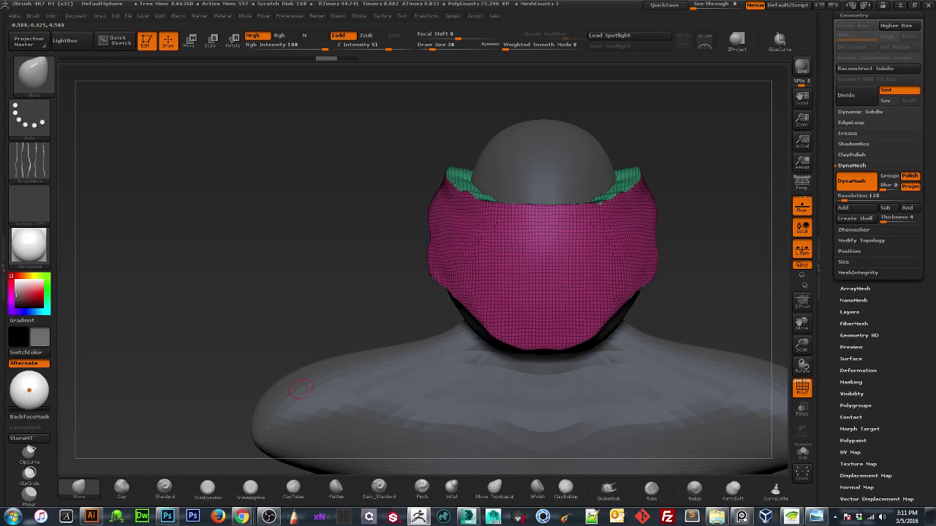
left_click_drag(671, 350, 672, 350, "ctrl+shift")
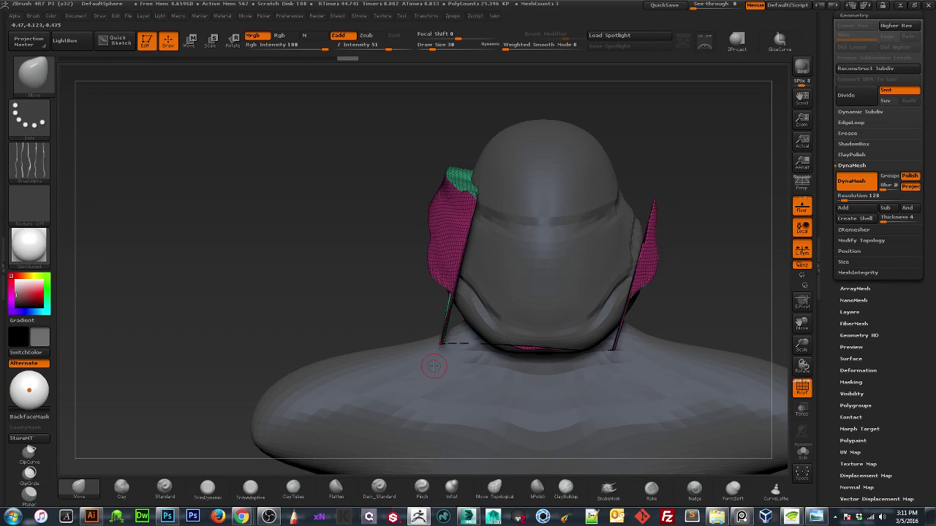
key("ctrl+z")
mouse_move(420, 353)
left_mouse_down("ctrl+shift")
mouse_move(563, 334)
mouse_move(429, 415)
mouse_move(439, 411)
left_mouse_up("ctrl+shift")
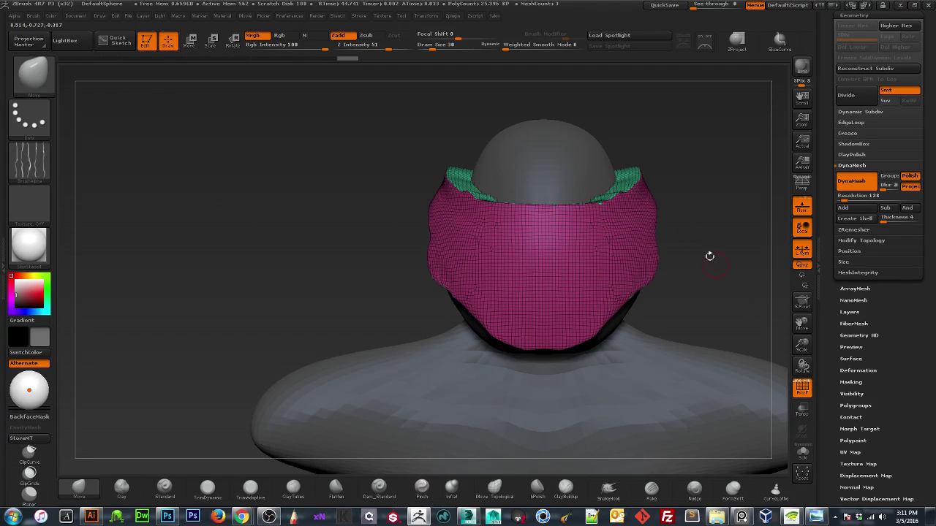
left_click(801, 388)
left_click(801, 388)
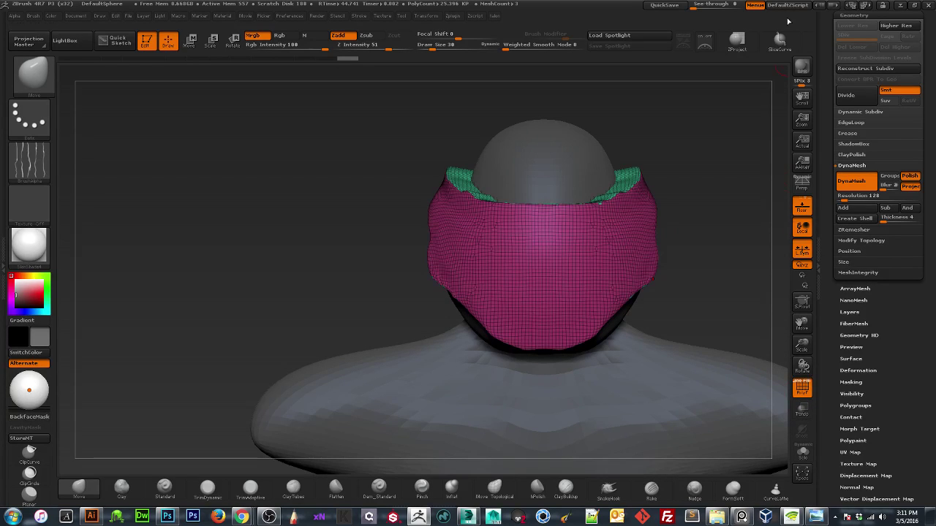
Trim the visor's lower edge straight across from the front with TrimCurve.
key("ctrl+shift")
left_click(41, 67)
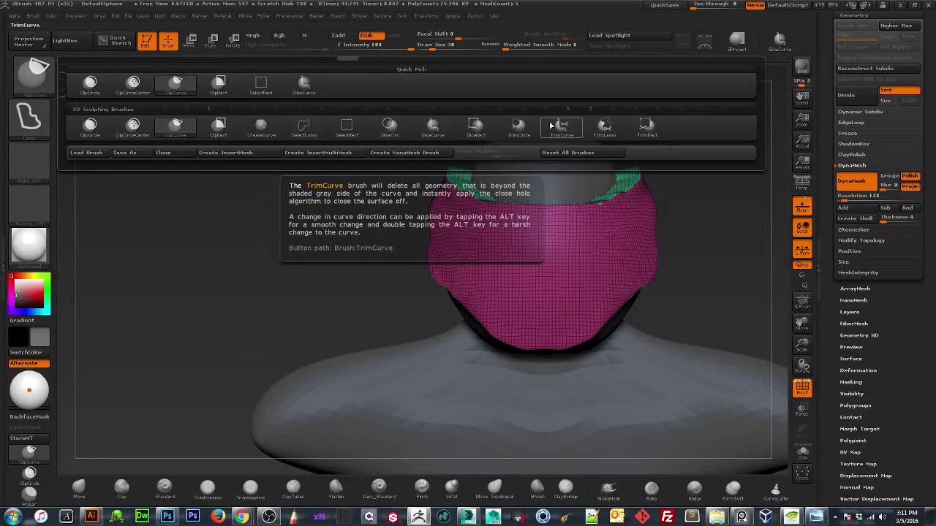
left_click(563, 133)
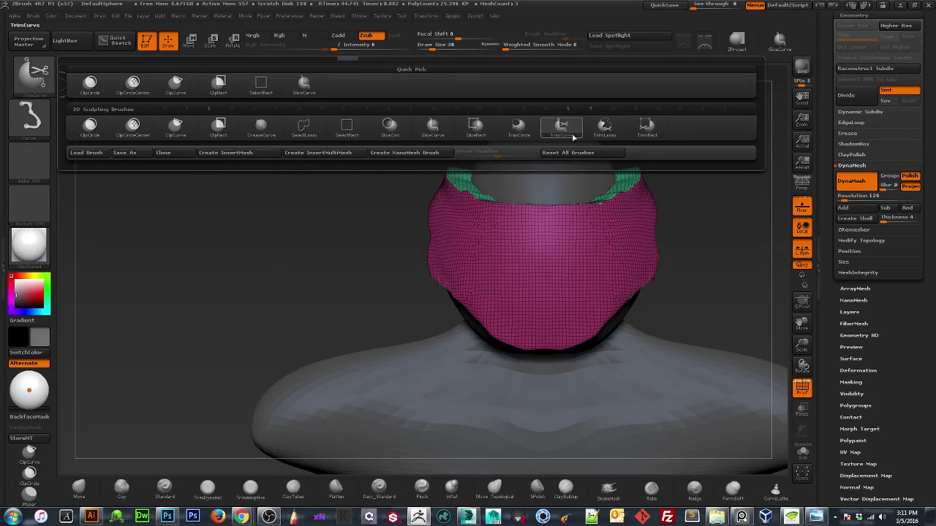
mouse_move(420, 364)
left_mouse_down()
mouse_move(666, 356)
mouse_move(503, 360)
mouse_move(255, 319)
mouse_move(168, 382)
mouse_move(173, 368)
mouse_move(250, 350)
mouse_move(194, 350)
mouse_move(266, 357)
mouse_move(424, 334)
left_mouse_up()
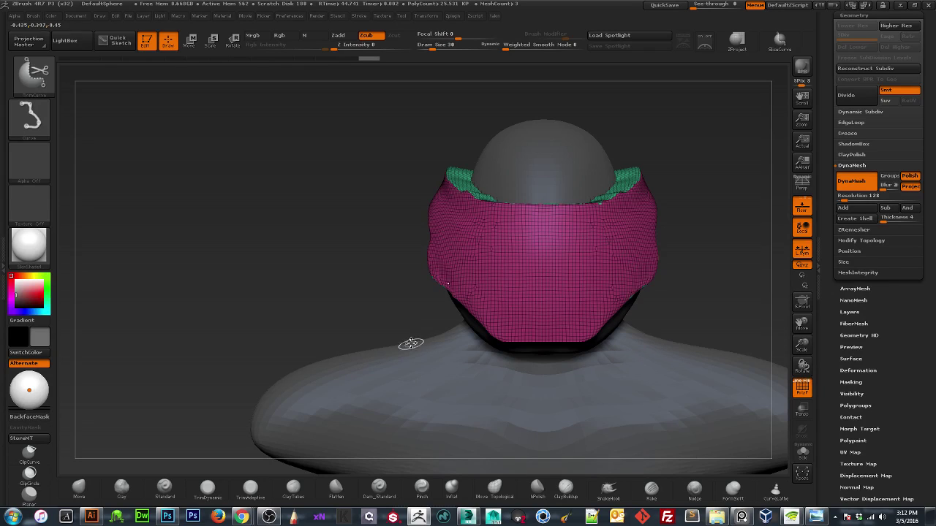
Restore the smaller window beside the reference and try trimming the visor's lower side edge in profile with TrimCurve.
mouse_move(340, 341)
left_mouse_down()
mouse_move(276, 254)
mouse_move(238, 336)
left_mouse_up()
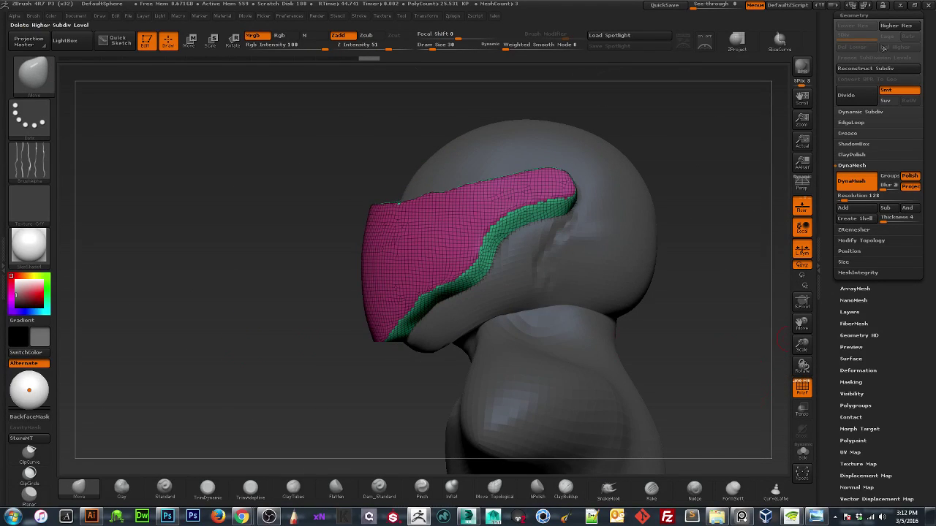
left_click(913, 6)
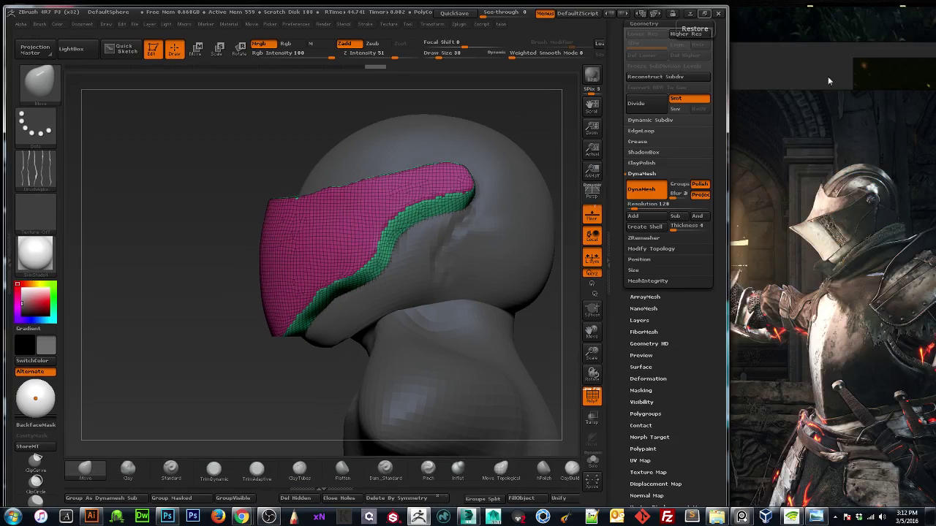
mouse_move(194, 370)
left_mouse_down("shift")
mouse_move(236, 367)
mouse_move(193, 314)
left_mouse_up("shift")
left_click_drag(399, 288, 353, 276, "ctrl+shift")
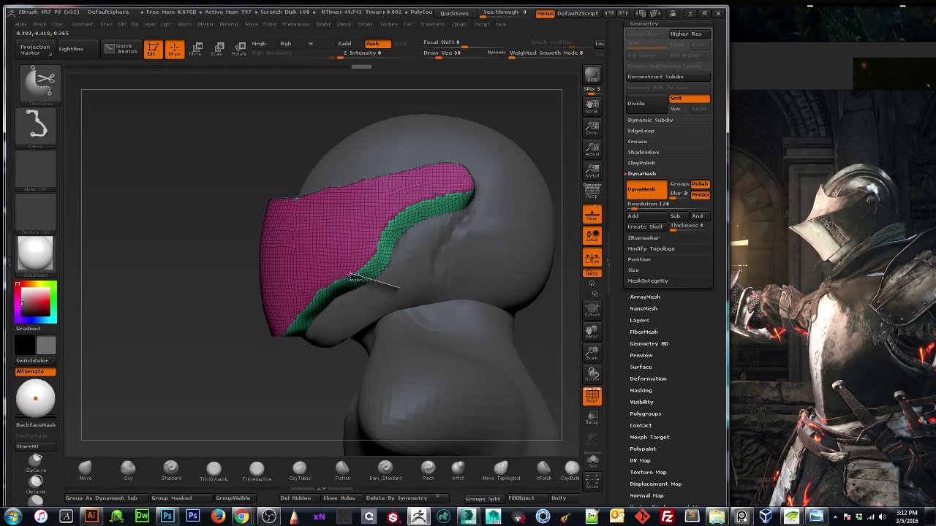
left_click_drag(316, 286, 249, 411, "ctrl+shift")
key("ctrl+z")
key("ctrl+shift+z")
key("ctrl+z")
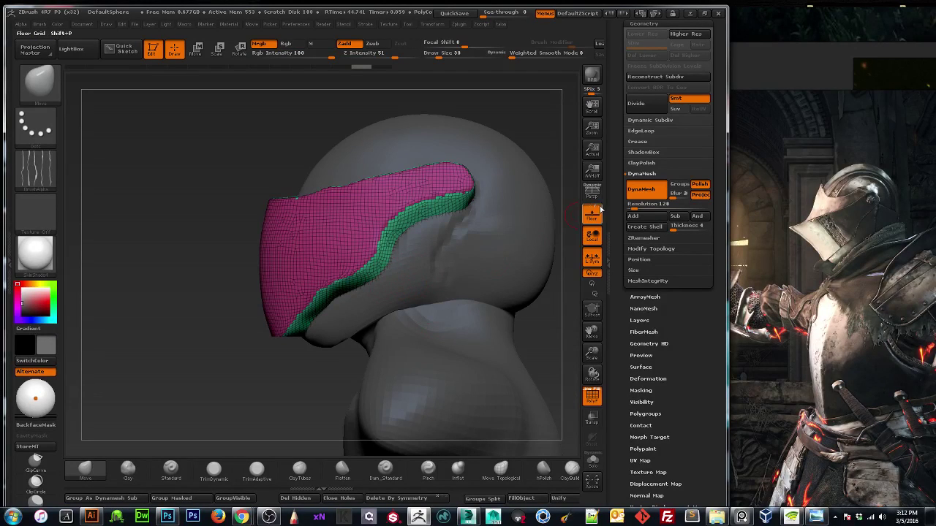
Hide the polyframe and try trimming along the visor's wavy lower side contour from a three-quarter view.
key("ctrl+shift")
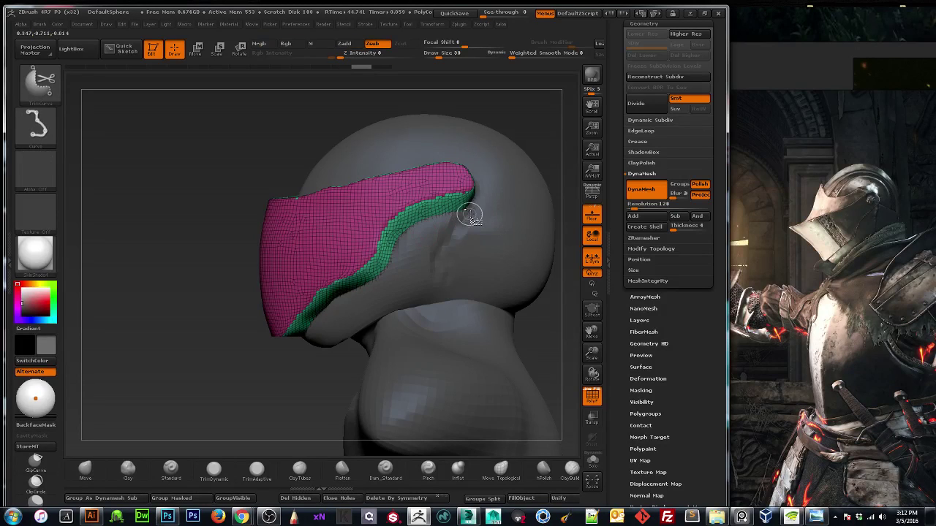
left_click(593, 398)
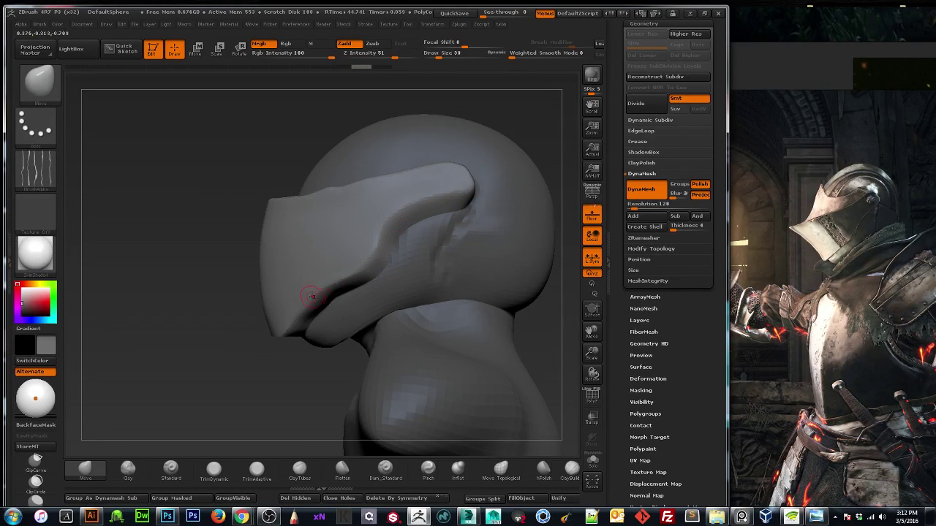
mouse_move(392, 263)
left_mouse_down("shift")
mouse_move(417, 246)
mouse_move(364, 265)
left_mouse_up("shift")
mouse_move(185, 334)
left_mouse_down()
mouse_move(215, 334)
mouse_move(279, 307)
mouse_move(212, 398)
mouse_move(192, 390)
mouse_move(334, 314)
mouse_move(415, 239)
mouse_move(428, 191)
mouse_move(449, 192)
mouse_move(388, 229)
left_mouse_up()
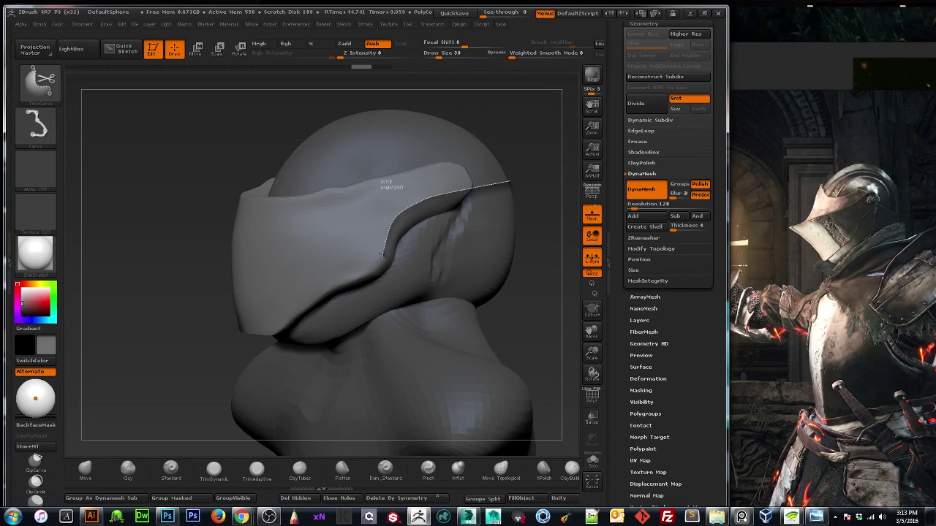
left_click_drag(380, 266, 378, 265, "ctrl+shift")
left_click_drag(380, 264, 379, 266, "ctrl+shift")
left_click_drag(378, 264, 324, 288, "ctrl+shift")
left_click_drag(296, 312, 245, 371, "ctrl+shift")
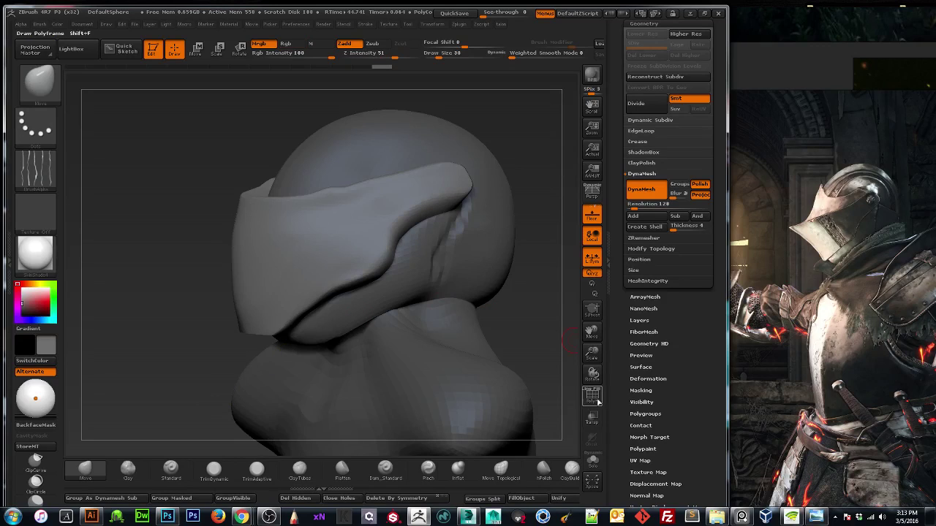
Try trimming the visor's lower side edge again and cutting off its rear end with TrimCurve.
left_click(590, 425)
left_click(591, 424)
left_click(592, 396)
left_click(592, 396)
mouse_move(503, 182)
left_mouse_down("ctrl+shift")
mouse_move(432, 190)
mouse_move(391, 212)
mouse_move(368, 269)
mouse_move(302, 299)
mouse_move(242, 387)
mouse_move(178, 441)
left_mouse_up("ctrl+shift")
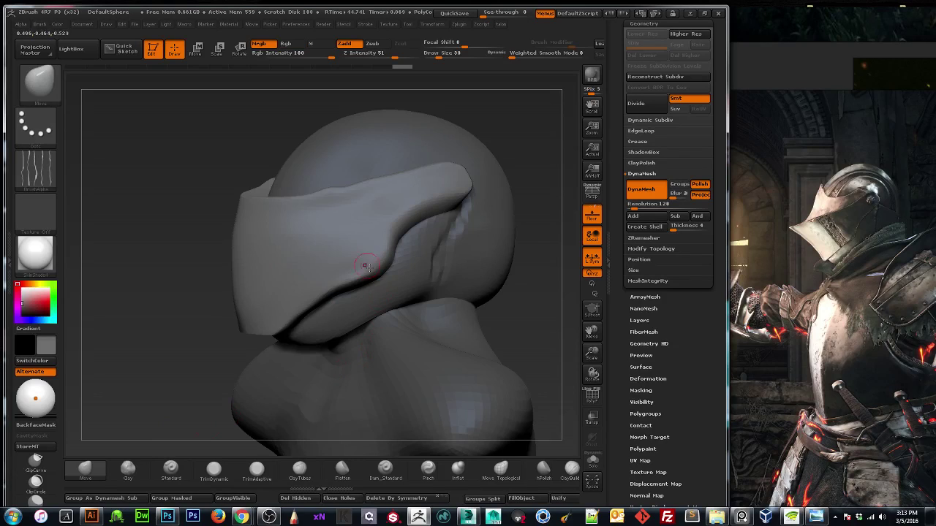
mouse_move(483, 235)
left_mouse_down("ctrl+shift")
mouse_move(433, 121)
mouse_move(512, 341)
mouse_move(430, 137)
left_mouse_up("ctrl+shift")
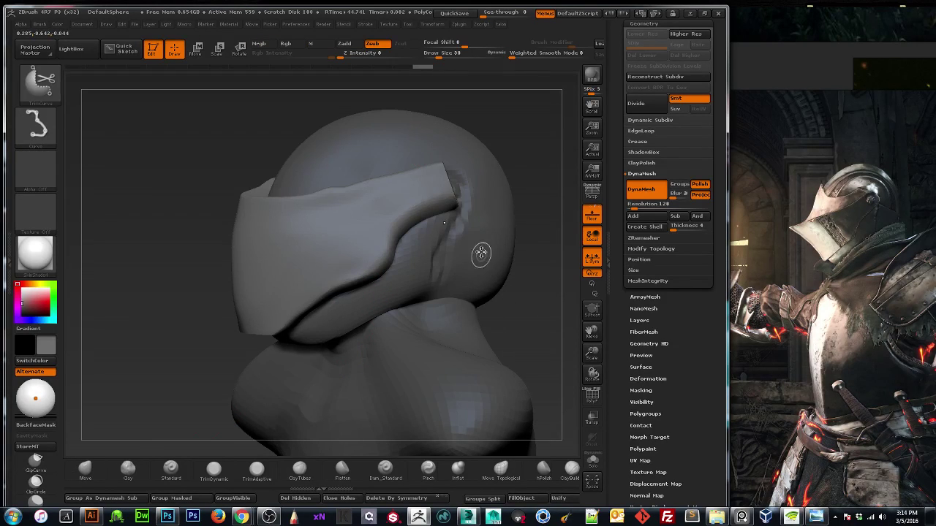
Trim the visor's lower side edge along a curve from the side view, and undo the stray mask.
mouse_move(237, 368)
left_mouse_down()
mouse_move(117, 372)
mouse_move(241, 371)
left_mouse_up()
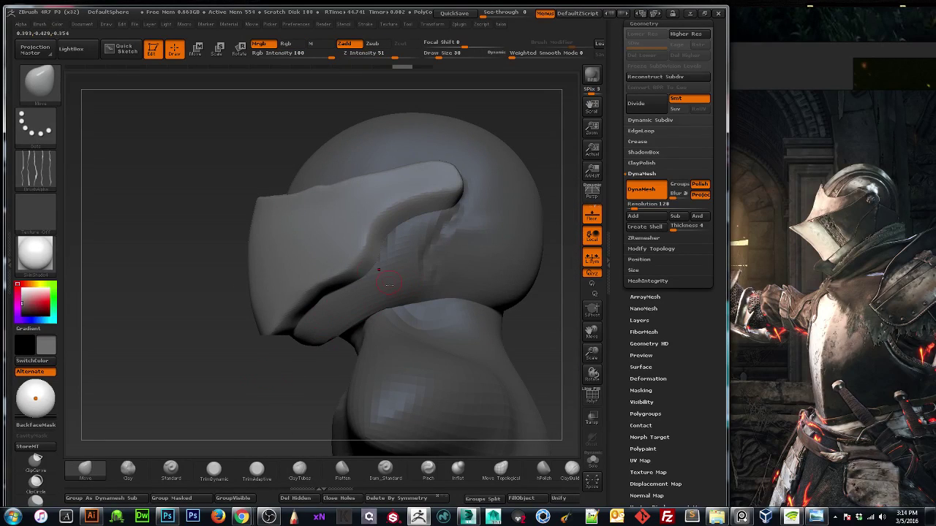
left_click_drag(213, 377, 276, 387)
mouse_move(416, 251)
left_mouse_down("ctrl+shift")
mouse_move(330, 287)
mouse_move(281, 325)
mouse_move(234, 387)
left_mouse_up("ctrl+shift")
left_click_drag(163, 326, 175, 326)
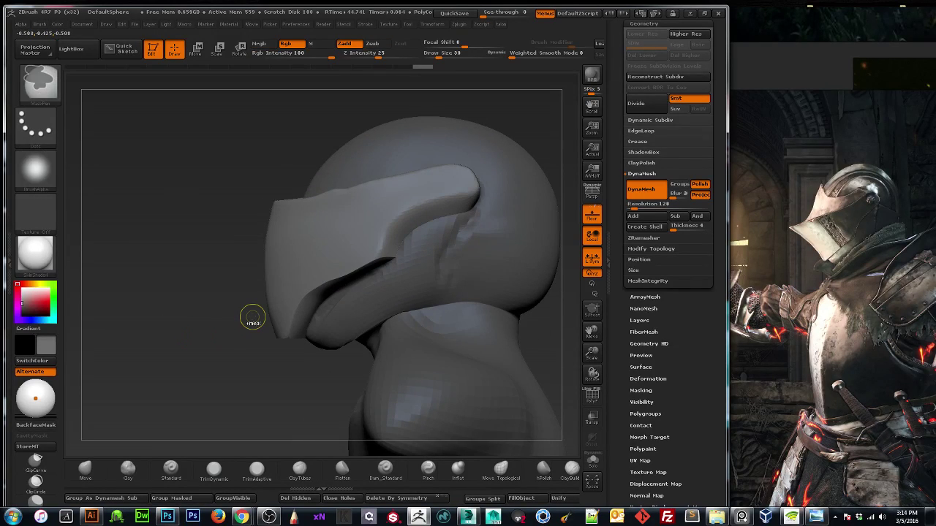
left_click_drag(252, 315, 252, 318, "ctrl")
key("ctrl+z")
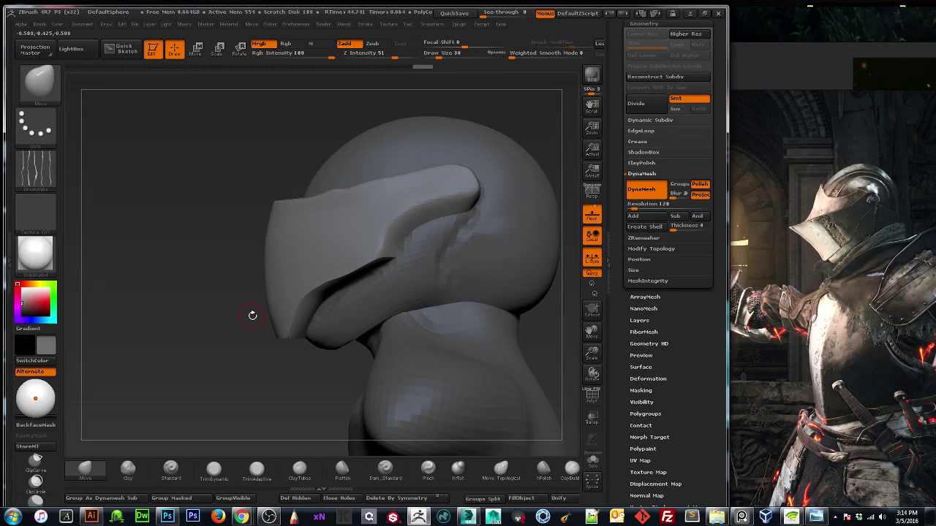
Recut the visor's lower side edge beneath the cheek with TrimCurve, then check the shape from below and above.
mouse_move(364, 272)
left_mouse_down("ctrl+shift")
mouse_move(372, 285)
mouse_move(375, 237)
mouse_move(340, 343)
mouse_move(464, 197)
mouse_move(435, 179)
mouse_move(444, 141)
mouse_move(475, 138)
mouse_move(474, 189)
mouse_move(419, 189)
mouse_move(386, 215)
mouse_move(346, 327)
left_mouse_up("ctrl+shift")
key("space")
mouse_move(176, 340)
left_mouse_down()
mouse_move(169, 360)
mouse_move(360, 266)
left_mouse_up()
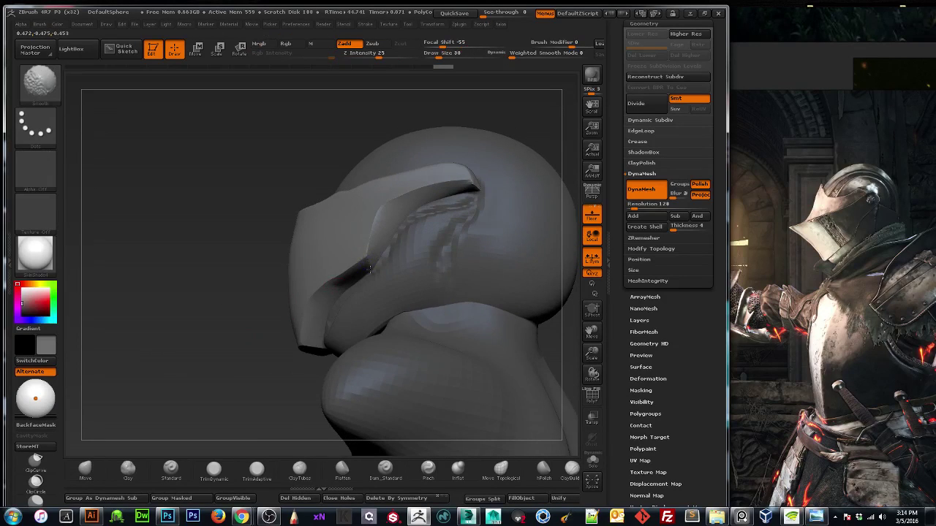
left_click_drag(209, 354, 217, 351, "shift")
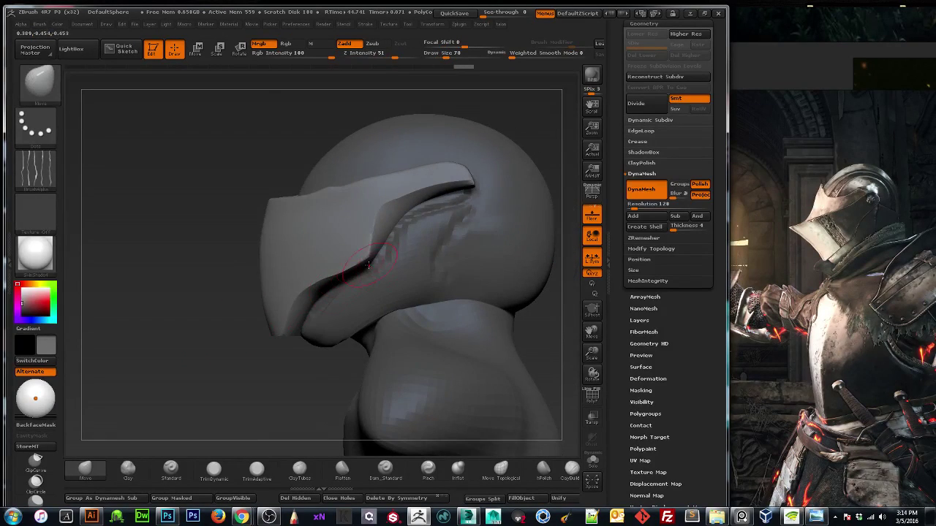
mouse_move(263, 314)
left_mouse_down()
mouse_move(473, 236)
mouse_move(450, 245)
mouse_move(418, 241)
left_mouse_up()
left_click_drag(443, 194, 424, 286)
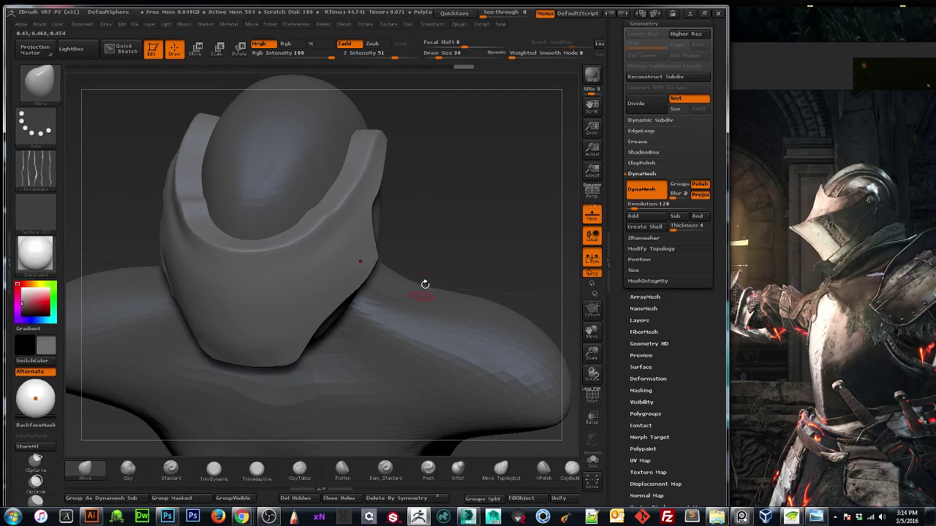
Flatten the visor's side and front surfaces with the hPolish brush, checking the planes from several angles.
left_click(543, 468)
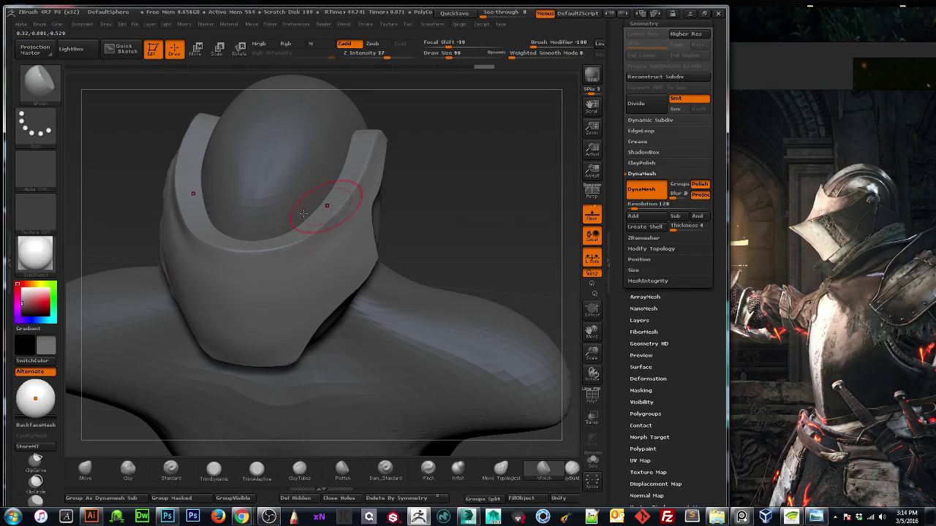
left_click_drag(487, 211, 457, 196)
left_click_drag(240, 254, 328, 212)
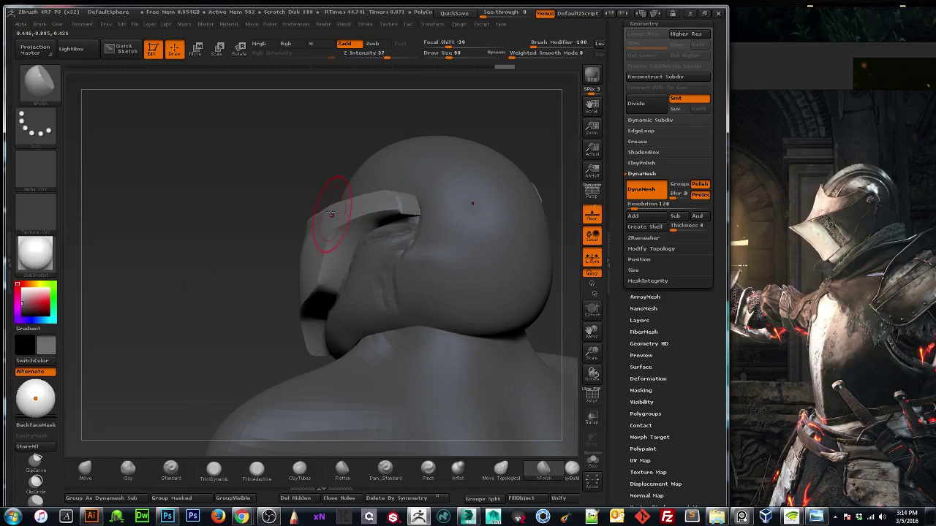
left_click_drag(280, 248, 215, 292)
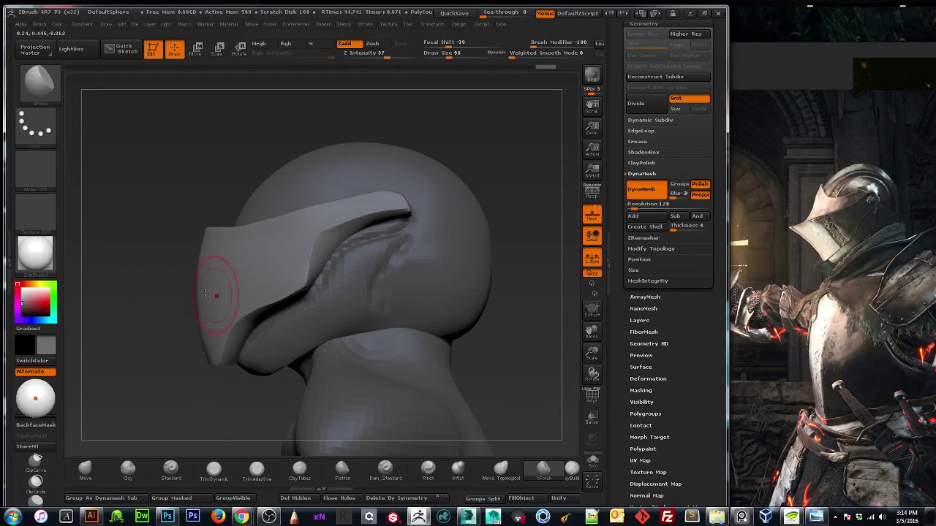
left_click_drag(309, 271, 334, 261)
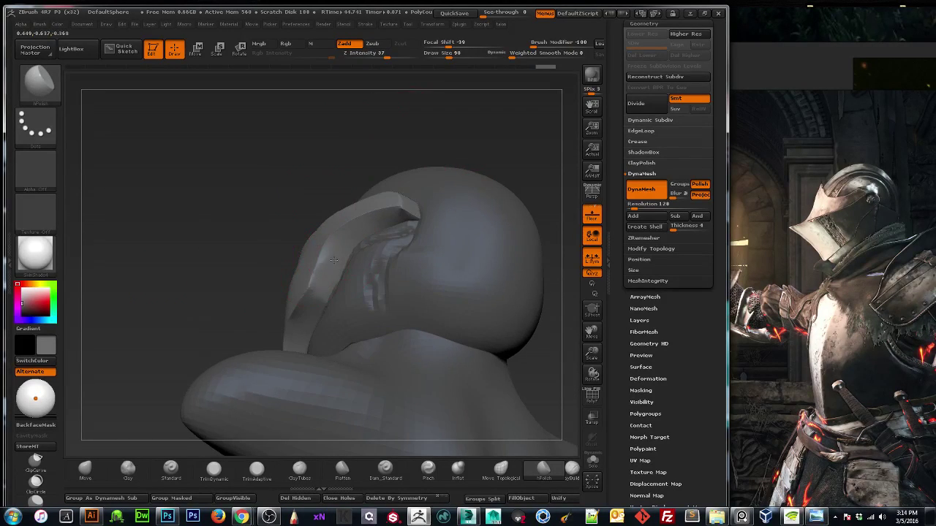
left_click_drag(267, 273, 128, 339)
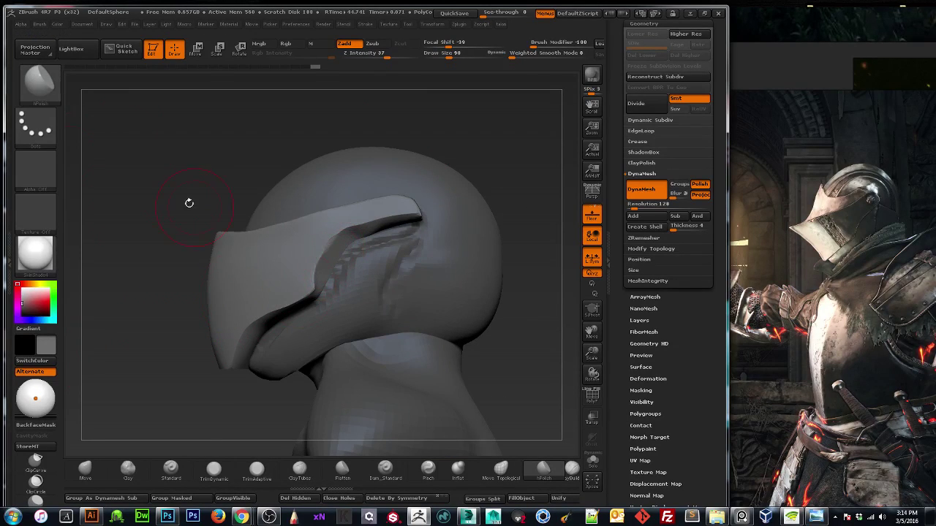
left_click_drag(188, 202, 233, 199)
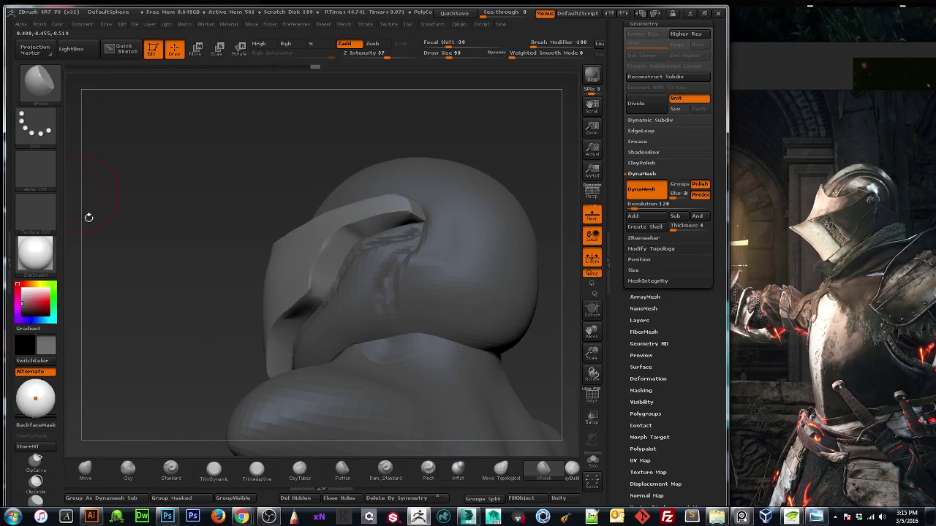
left_click_drag(188, 244, 220, 240)
left_click_drag(186, 315, 180, 375, "shift")
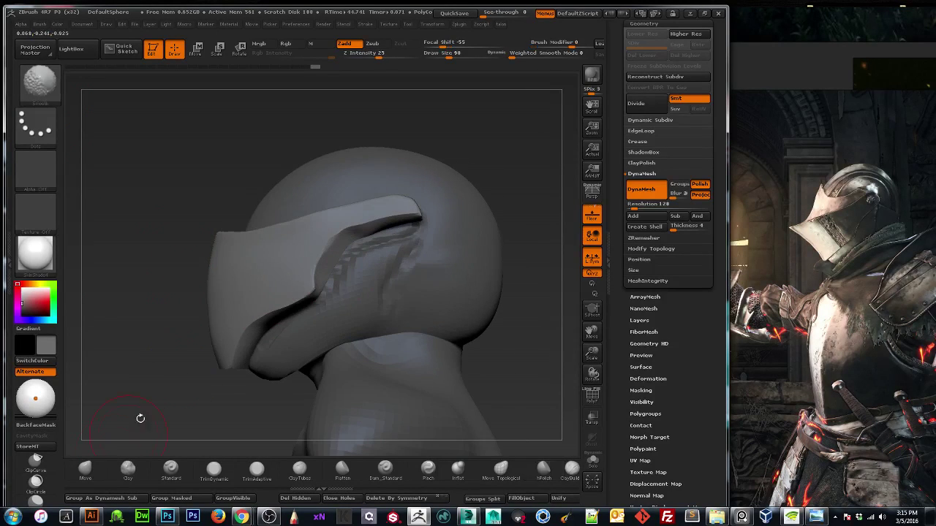
Nudge the visor's wavy lower side edge with a smaller Move brush and smooth out its bump.
left_click(84, 475)
mouse_move(339, 268)
left_mouse_down()
mouse_move(314, 263)
mouse_move(333, 266)
left_mouse_up()
key("bracketleft")
key("bracketleft")
key("bracketleft")
key("bracketleft")
key("shift")
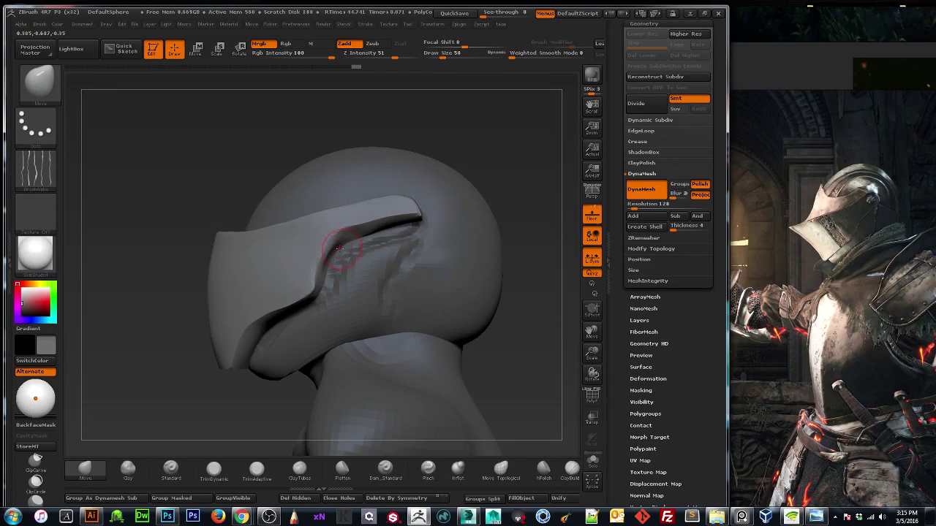
left_click_drag(338, 249, 348, 260, "shift")
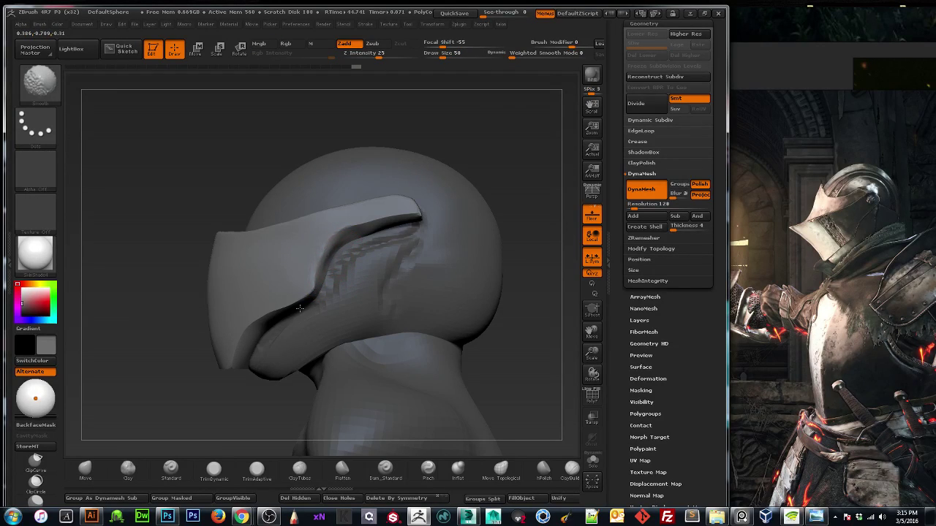
Smooth the visor's flared side from the front view and check the overall head silhouette.
left_click_drag(154, 387, 199, 394)
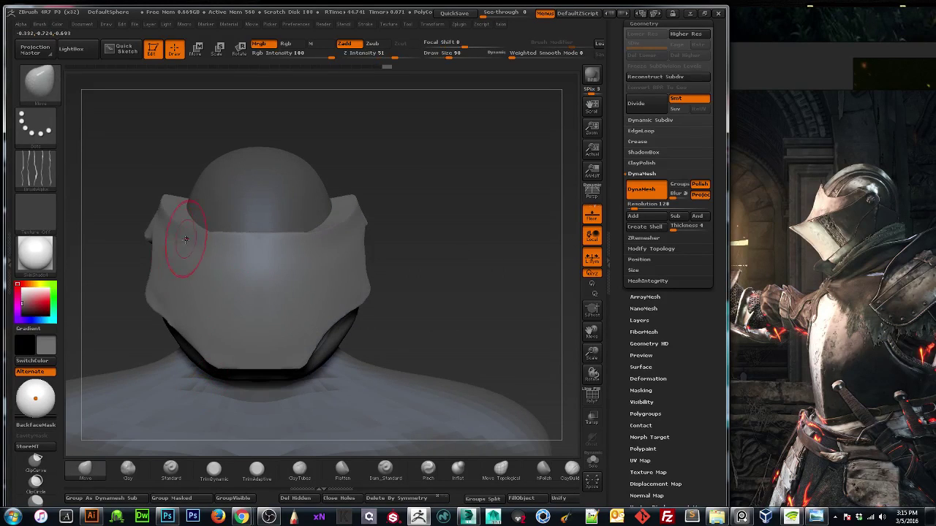
left_click_drag(184, 245, 182, 243, "shift")
left_click_drag(590, 353, 588, 327)
left_click_drag(591, 332, 649, 344)
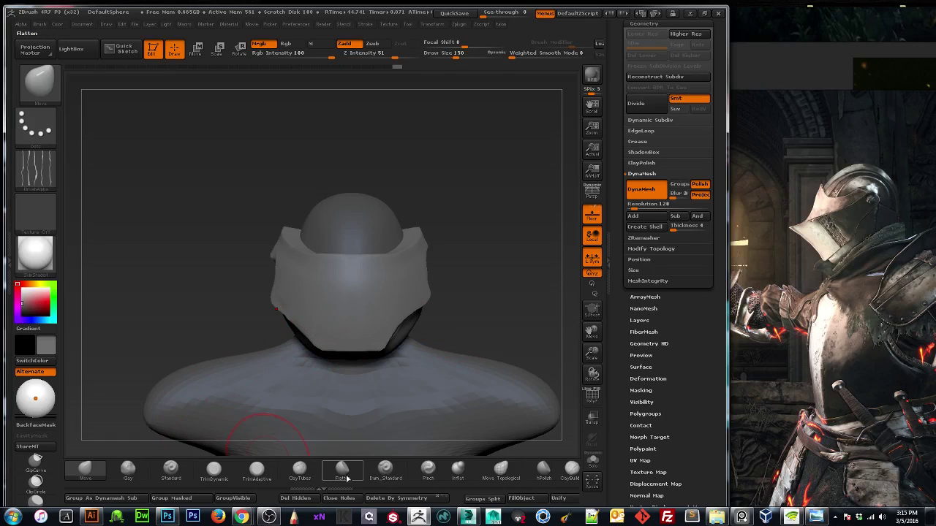
Tighten the visor's lower side edge with the Pinch brush and even its contour into a cleaner diagonal line.
left_click(427, 472)
left_click_drag(486, 308, 410, 296)
left_click_drag(280, 337, 357, 286)
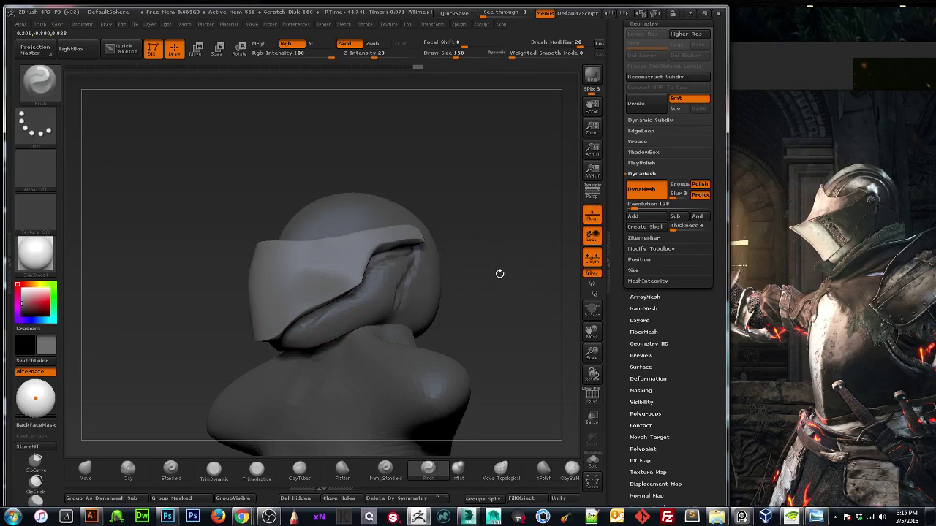
left_click_drag(499, 273, 315, 277)
left_click_drag(354, 249, 398, 241)
left_click_drag(151, 276, 225, 317)
mouse_move(161, 321)
left_mouse_down()
mouse_move(296, 322)
mouse_move(253, 294)
left_mouse_up()
mouse_move(358, 298)
left_mouse_down()
mouse_move(289, 306)
mouse_move(239, 327)
left_mouse_up()
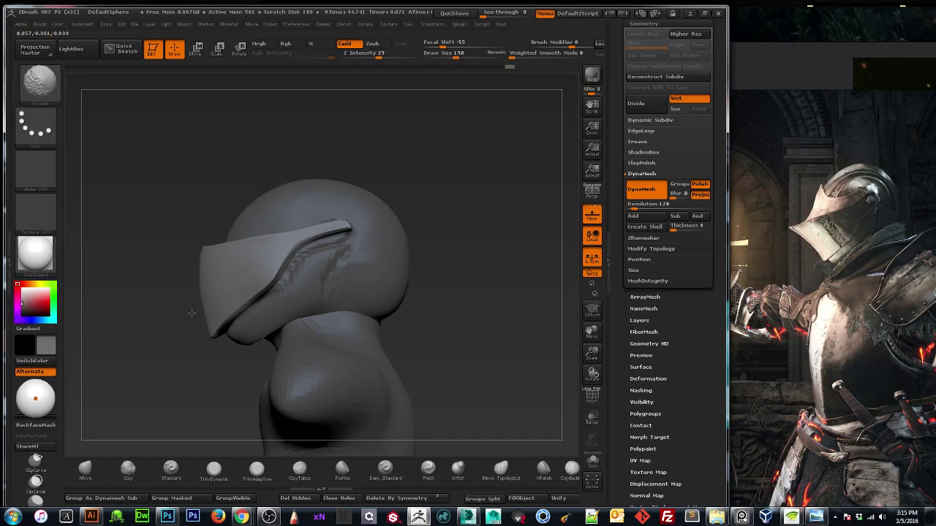
left_click_drag(119, 334, 204, 336, "shift")
Pull the visor's upper front edge forward into a pointed peak with the Move brush, undoing the first attempt.
left_click_drag(591, 355, 601, 362)
left_click_drag(592, 333, 676, 337)
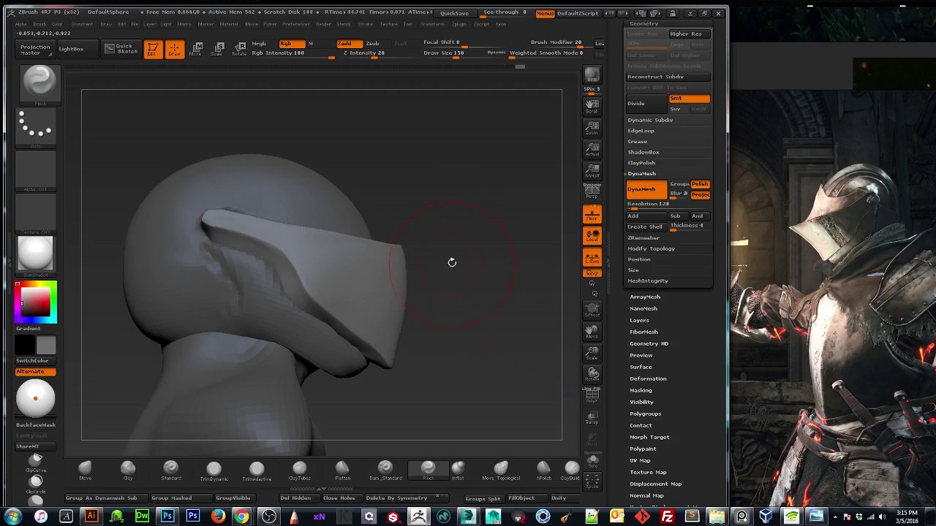
left_click(85, 470)
left_click_drag(476, 269, 453, 321)
mouse_move(383, 293)
left_mouse_down()
mouse_move(453, 313)
mouse_move(501, 285)
left_mouse_up()
key("ctrl+z")
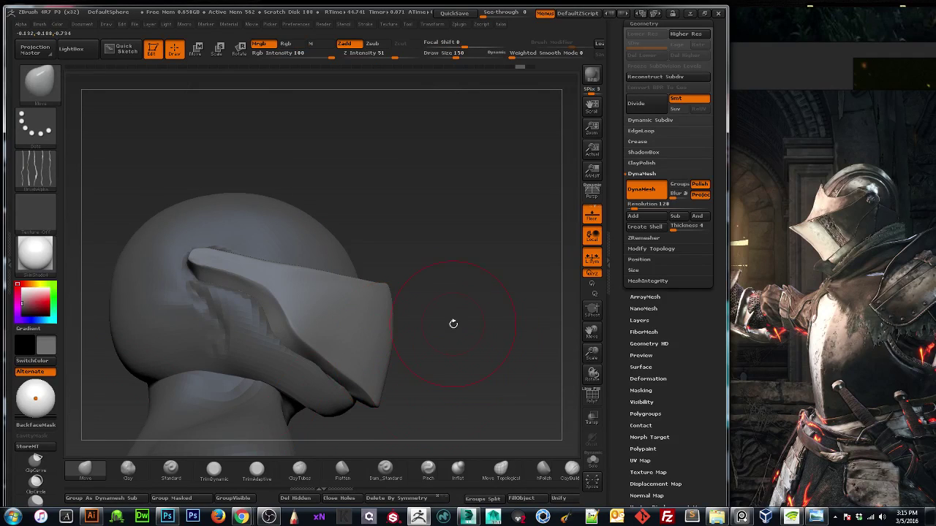
left_click_drag(453, 323, 410, 298)
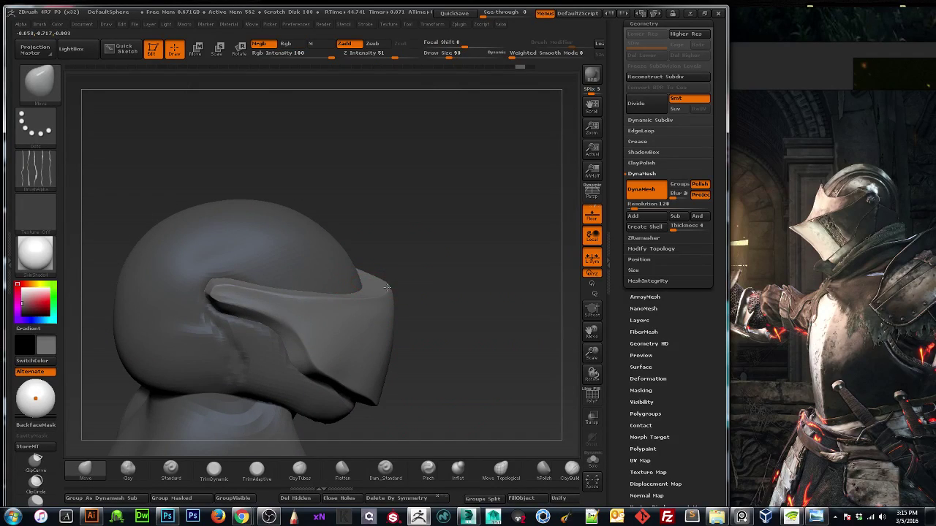
mouse_move(426, 345)
left_mouse_down()
mouse_move(429, 328)
mouse_move(363, 344)
mouse_move(392, 347)
left_mouse_up()
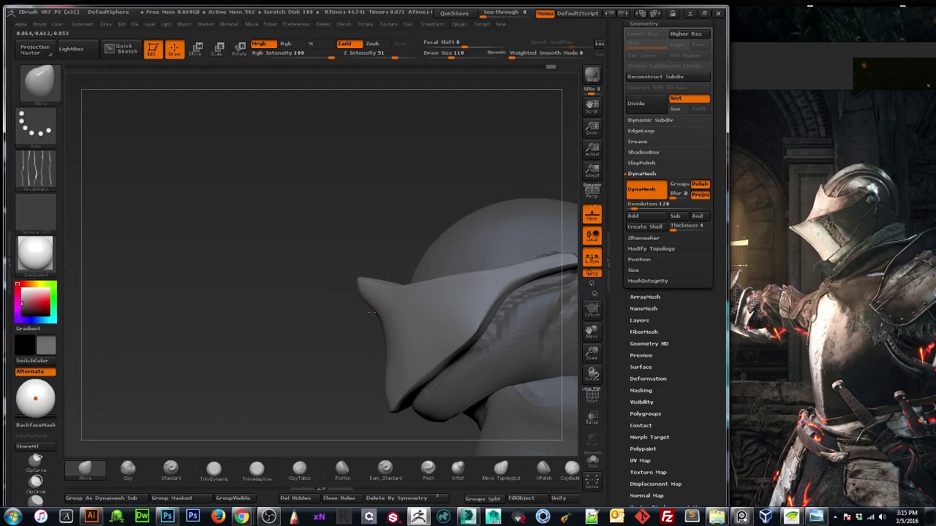
key("shift")
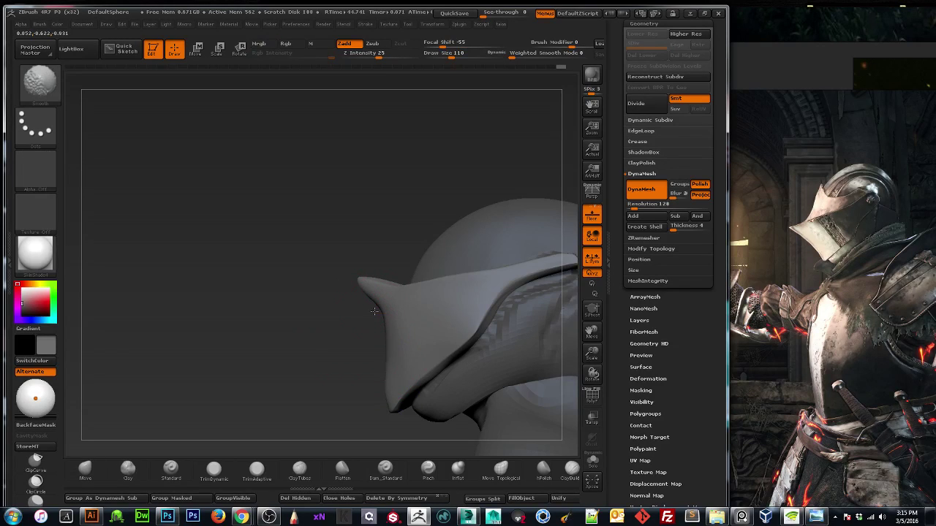
Refine the visor's front profile beneath the peak and shift its chin tip back with a larger Move brush.
left_click_drag(331, 319, 468, 321)
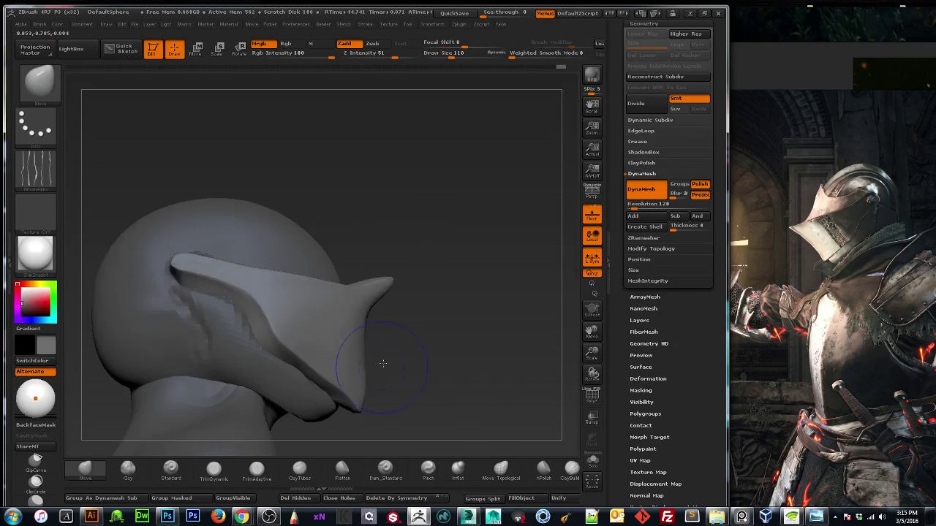
mouse_move(404, 324)
left_mouse_down()
mouse_move(440, 332)
mouse_move(351, 284)
left_mouse_up()
mouse_move(438, 299)
left_mouse_down()
mouse_move(443, 307)
mouse_move(340, 319)
left_mouse_up()
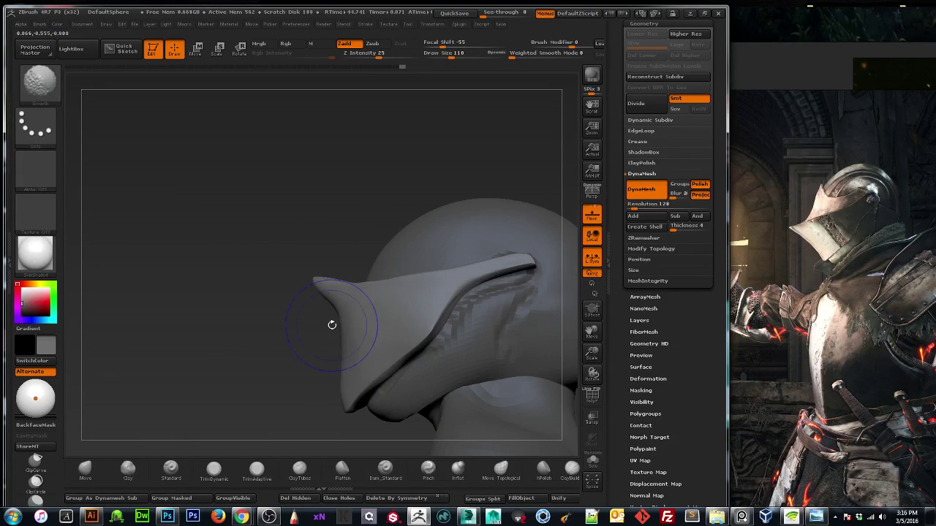
left_click_drag(282, 355, 374, 335)
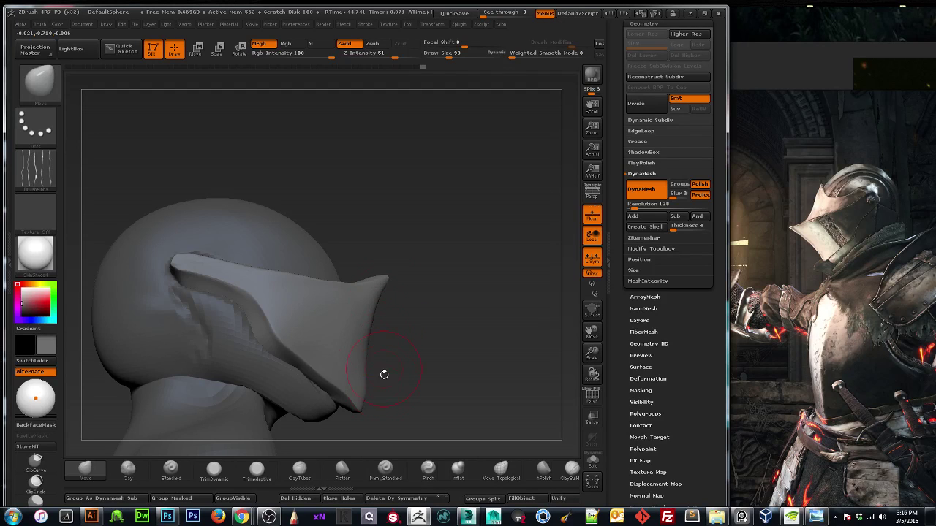
key("shift")
mouse_move(490, 355)
left_mouse_down()
mouse_move(391, 360)
mouse_move(407, 351)
left_mouse_up()
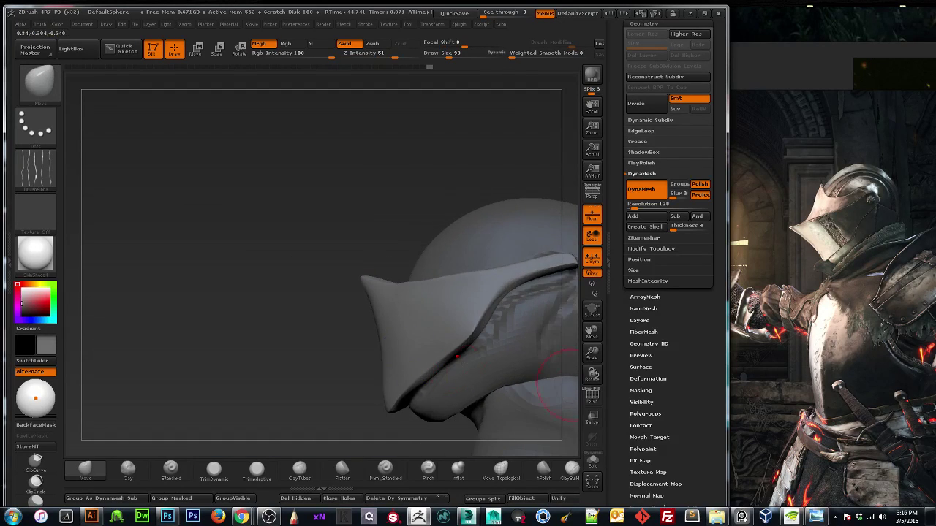
left_click_drag(592, 353, 535, 305)
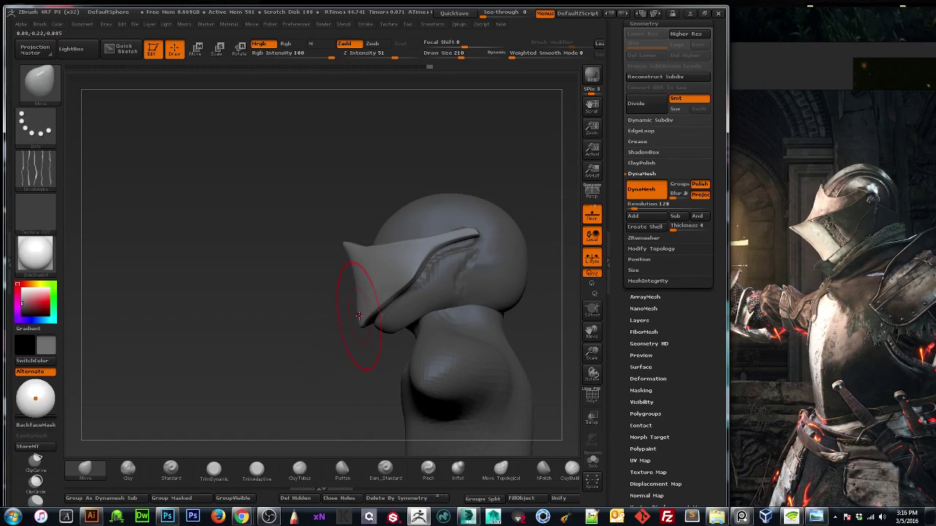
left_click_drag(361, 320, 367, 324)
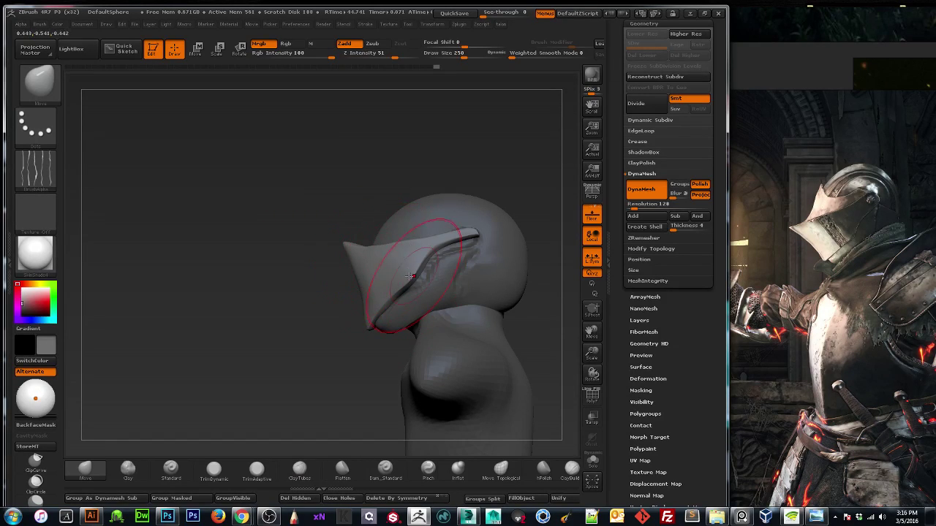
Try pulling the middle of the visor's lower side edge backward with a smaller Move brush, and undo it.
left_click_drag(592, 353, 541, 329)
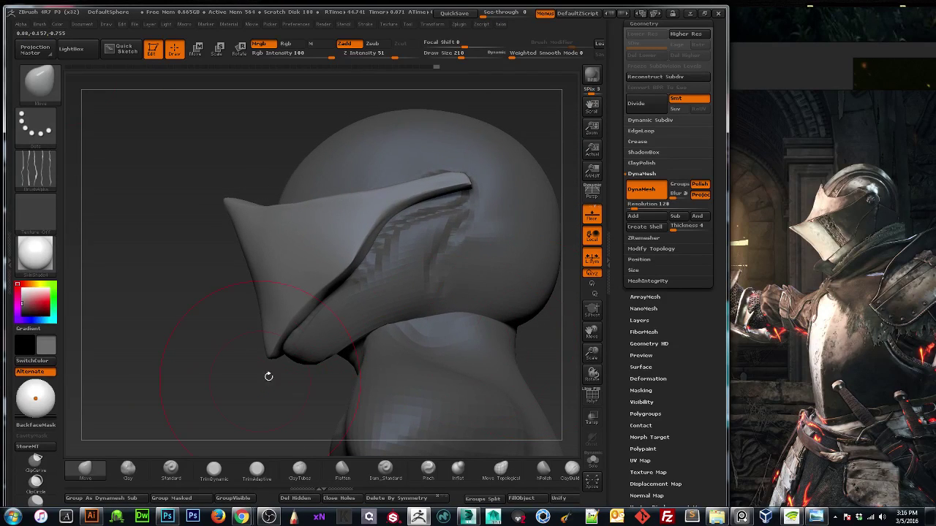
key("bracketleft")
key("bracketleft")
left_click_drag(357, 271, 383, 281)
key("ctrl+z")
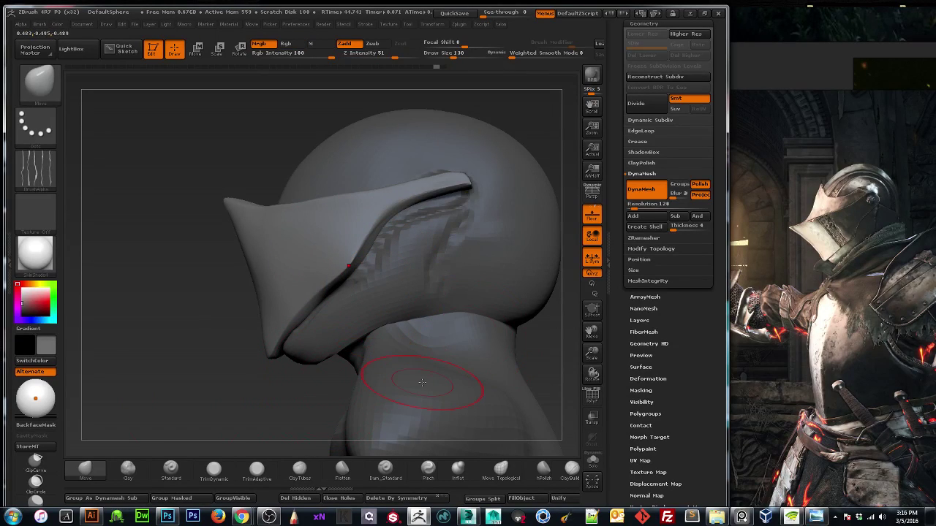
Enable AccuCurve in the Move brush's curve settings.
key("space")
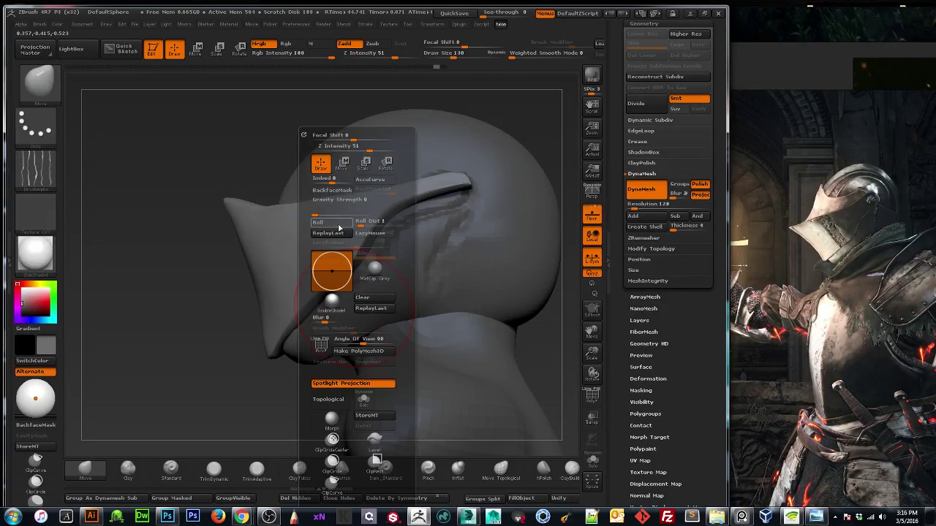
left_click(21, 24)
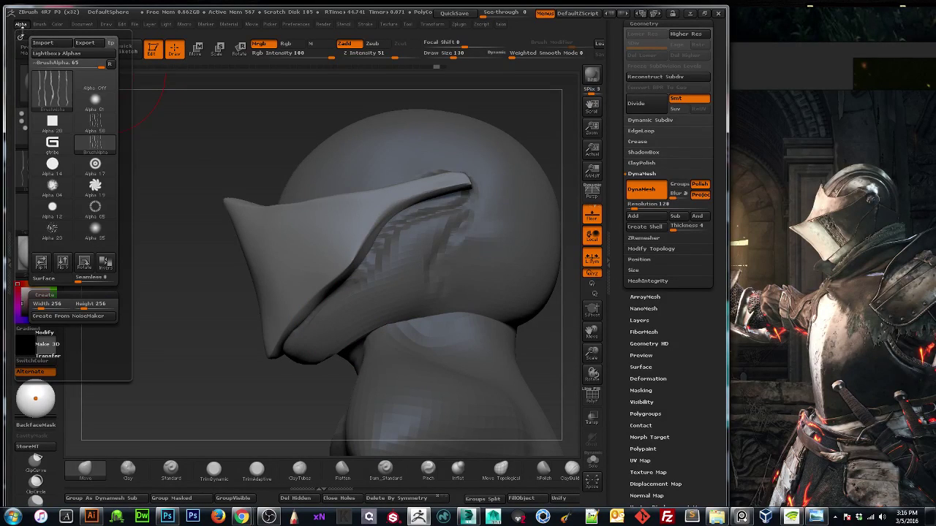
left_click(39, 24)
left_click(39, 37)
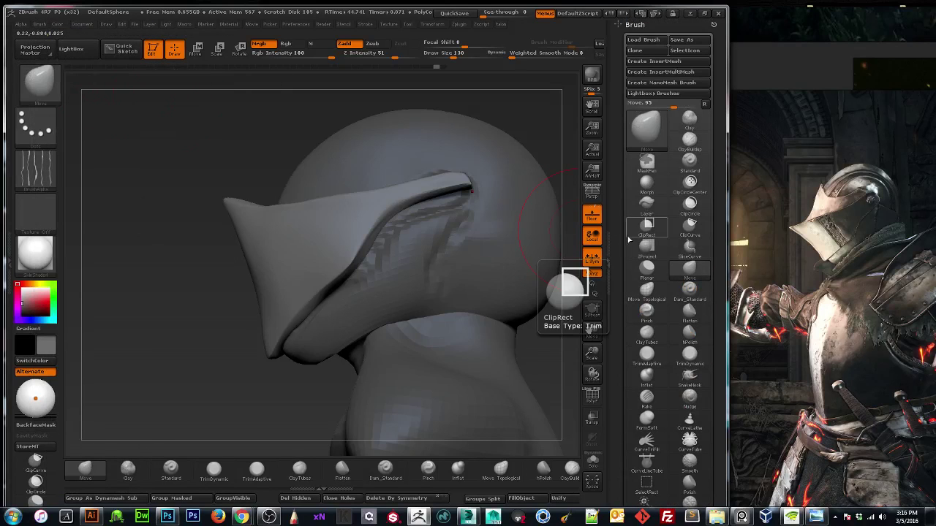
mouse_move(619, 236)
left_mouse_down()
mouse_move(605, 130)
mouse_move(602, 137)
left_mouse_up()
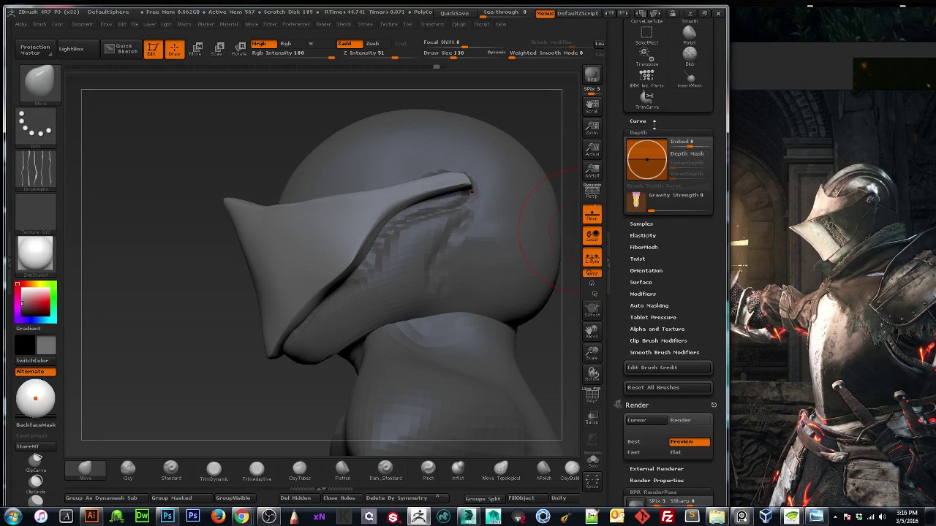
left_click(638, 120)
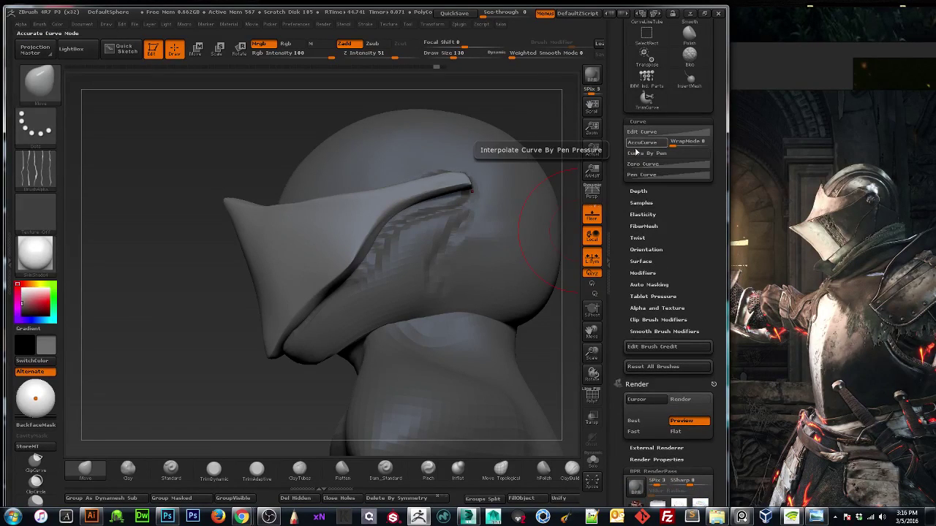
left_click(642, 143)
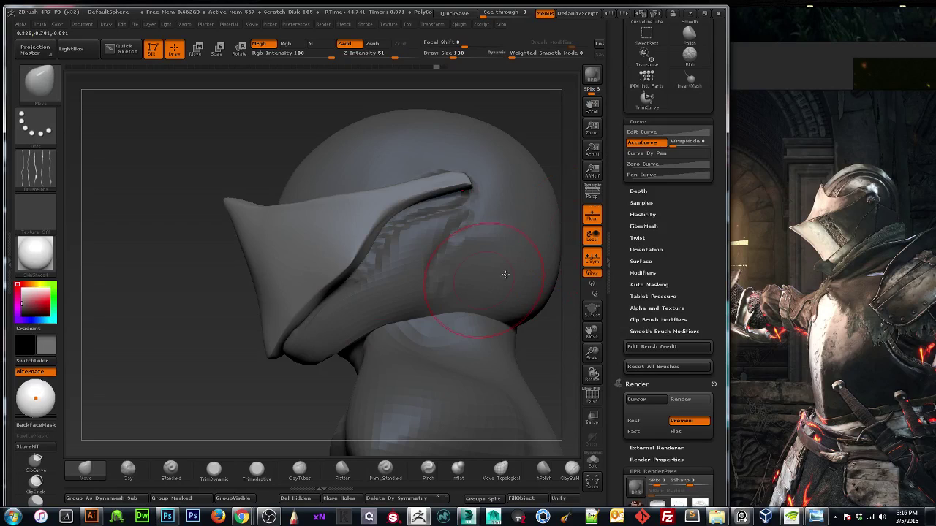
Try shifting the visor's lower side edge with the AccuCurve Move brush at different sizes, undoing each attempt.
mouse_move(348, 262)
left_mouse_down()
mouse_move(374, 277)
mouse_move(296, 231)
mouse_move(323, 251)
left_mouse_up()
key("ctrl+z")
key("bracketleft")
key("bracketleft")
key("bracketleft")
key("bracketleft")
key("bracketleft")
key("bracketleft")
key("bracketright")
key("bracketright")
left_click_drag(353, 263, 391, 292)
key("ctrl+z")
Pull the middle of the visor's lower side edge back into an angular corner and reshape the edge toward the chin.
key("bracketright")
key("bracketright")
mouse_move(167, 347)
left_mouse_down()
mouse_move(222, 345)
mouse_move(162, 344)
left_mouse_up()
mouse_move(360, 288)
left_mouse_down()
mouse_move(350, 265)
mouse_move(352, 315)
mouse_move(334, 292)
mouse_move(299, 326)
left_mouse_up()
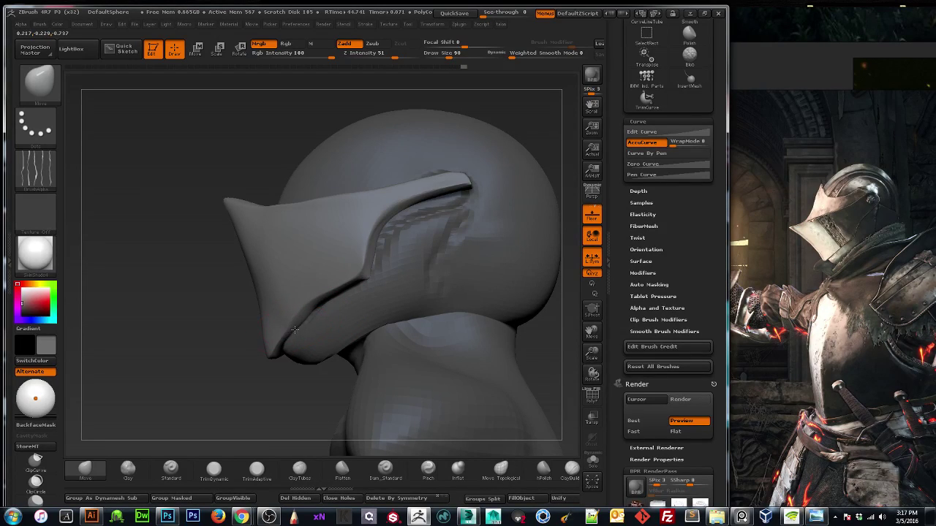
left_click_drag(308, 316, 324, 304)
mouse_move(188, 368)
left_mouse_down()
mouse_move(292, 368)
mouse_move(201, 365)
left_mouse_up()
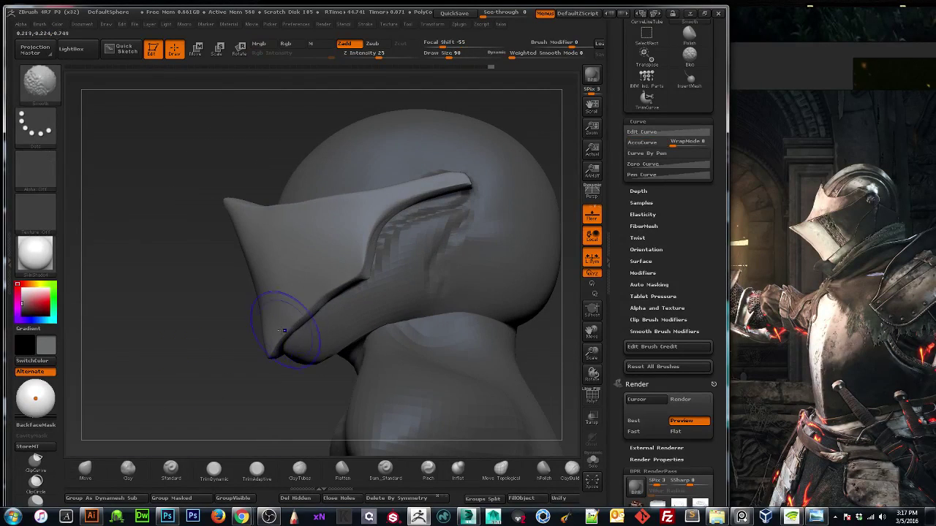
key("b")
key("m")
key("v")
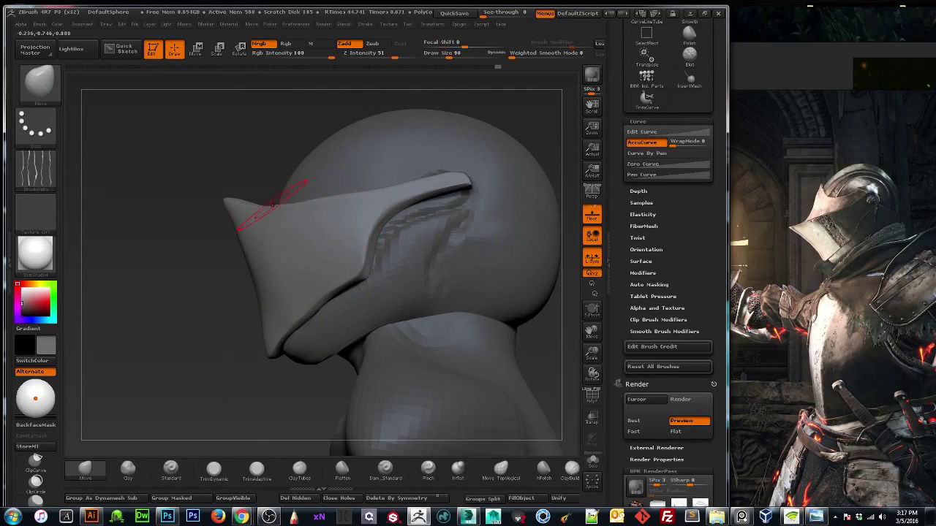
Push the visor's front profile inward into a concave line with the Move brush, and smooth its upper edge and side.
left_click_drag(236, 262, 264, 274)
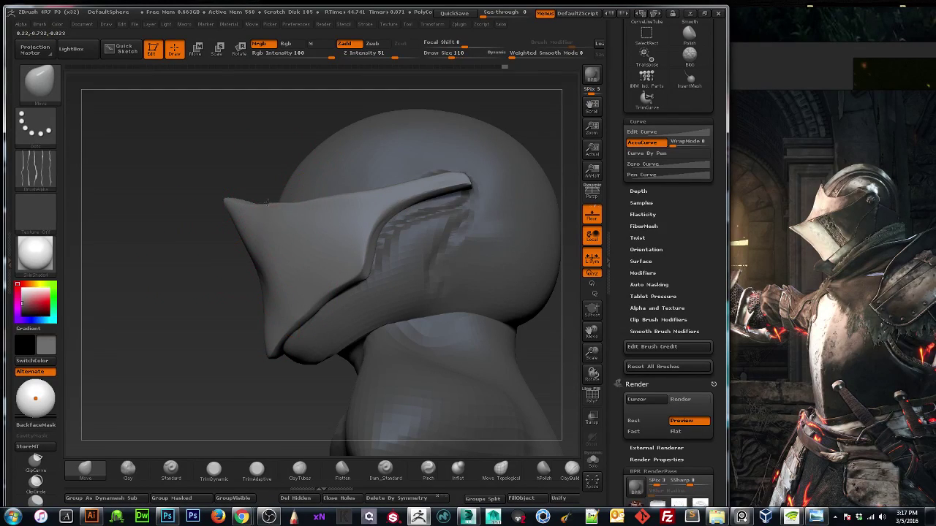
key("shift")
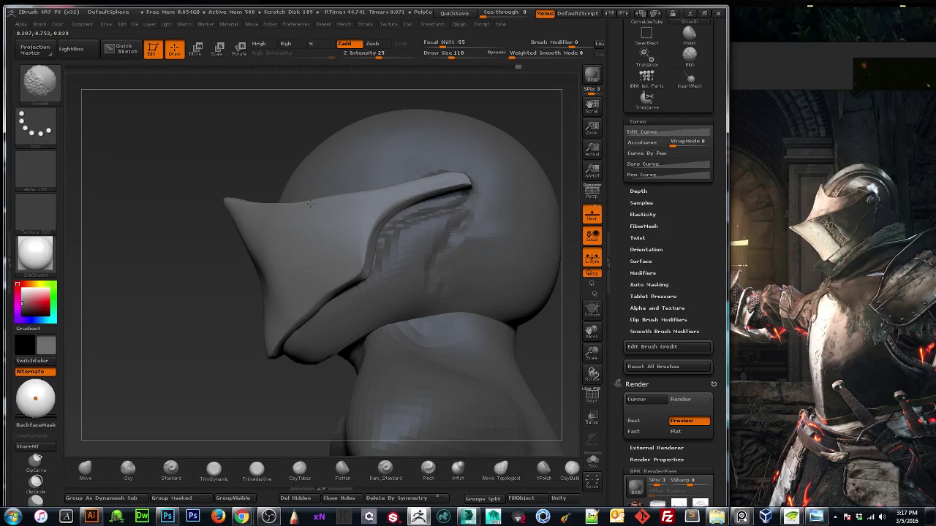
left_click_drag(294, 203, 351, 195, "shift")
key("bracketright")
key("bracketright")
left_click_drag(367, 273, 316, 284, "shift")
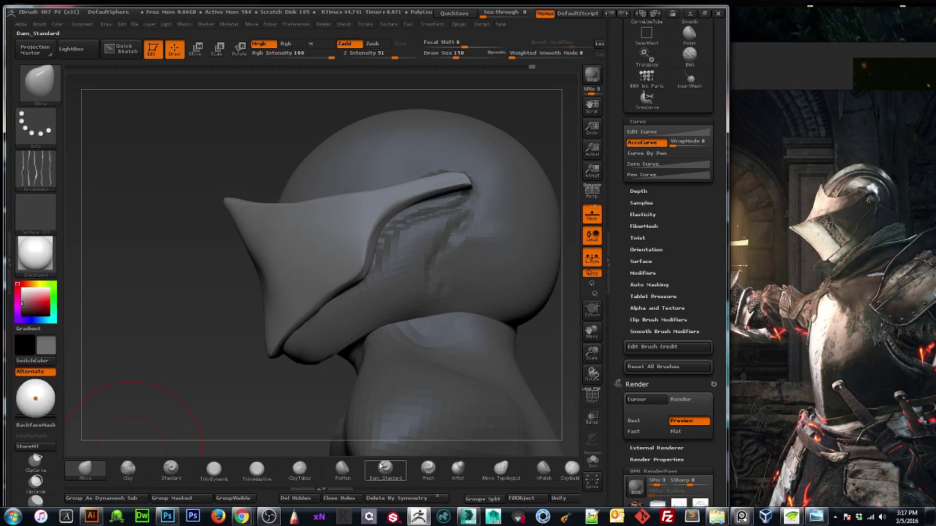
Try thickening the rear end of the visor's arm with the Inflate brush.
left_click(458, 468)
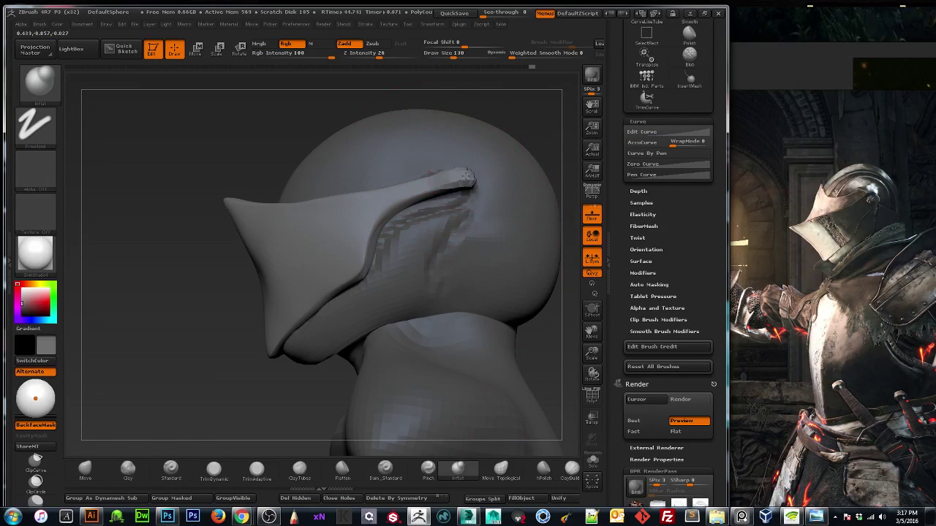
left_click_drag(442, 173, 461, 200)
mouse_move(192, 313)
left_mouse_down()
mouse_move(146, 313)
mouse_move(247, 271)
left_mouse_up()
left_click_drag(533, 303, 491, 288)
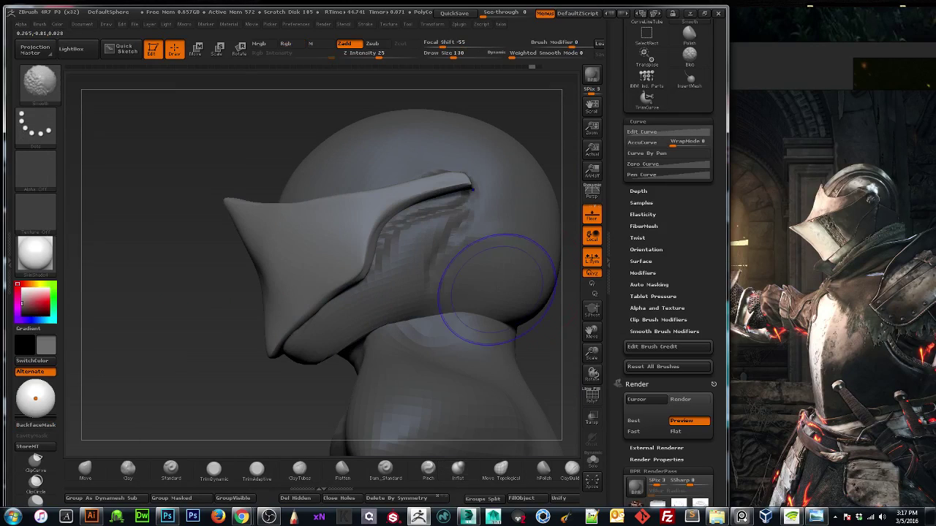
Disable AccuCurve in the Move brush's curve settings.
mouse_move(592, 353)
left_mouse_down()
mouse_move(593, 331)
mouse_move(594, 365)
left_mouse_up()
mouse_move(593, 332)
left_mouse_down()
mouse_move(531, 347)
mouse_move(522, 361)
left_mouse_up()
left_click(86, 469)
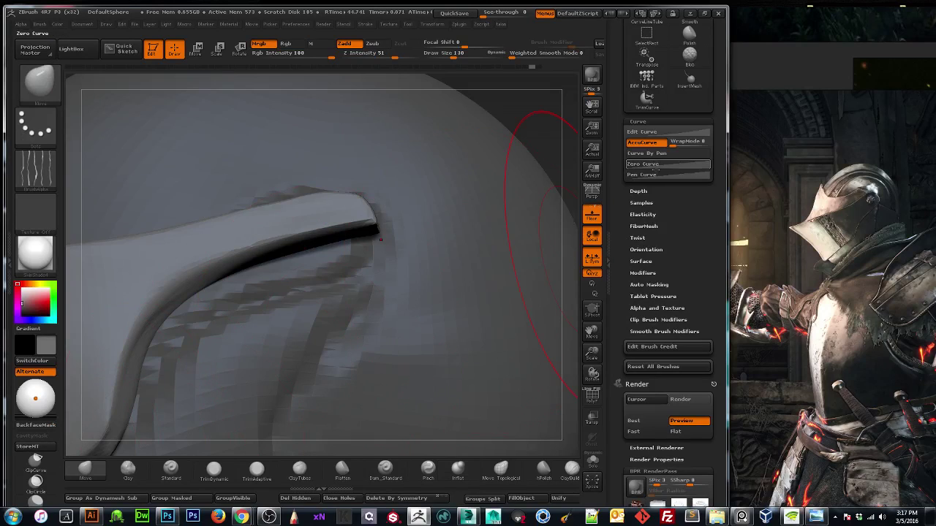
left_click(644, 131)
left_click(646, 272)
Widen the rear end of the visor's arm into a rounded hinge shape with a small Move brush.
key("[")
key("[")
key("[")
key("[")
key("[")
key("[")
key("[")
key("[")
key("]")
key("]")
mouse_move(336, 231)
left_mouse_down()
mouse_move(364, 306)
mouse_move(355, 234)
mouse_move(351, 270)
left_mouse_up()
left_click_drag(338, 211, 341, 183)
left_click_drag(345, 238, 347, 251)
left_click_drag(341, 171, 338, 159)
left_click_drag(361, 208, 368, 188)
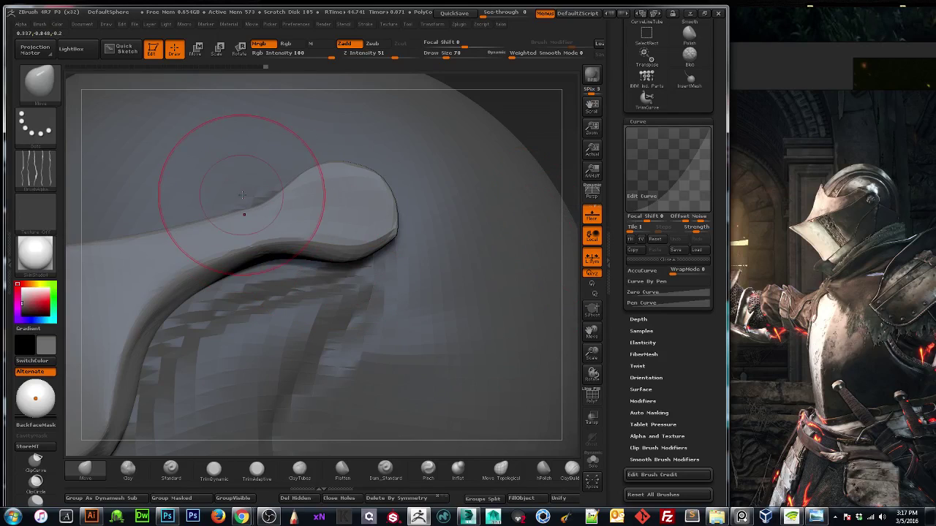
Refine the upper and lower edges of the visor's arm so it tapers smoothly into the rounded hinge end.
key("bracketleft")
key("bracketleft")
mouse_move(246, 211)
left_mouse_down()
mouse_move(226, 219)
mouse_move(227, 234)
left_mouse_up()
key("bracketright")
key("bracketright")
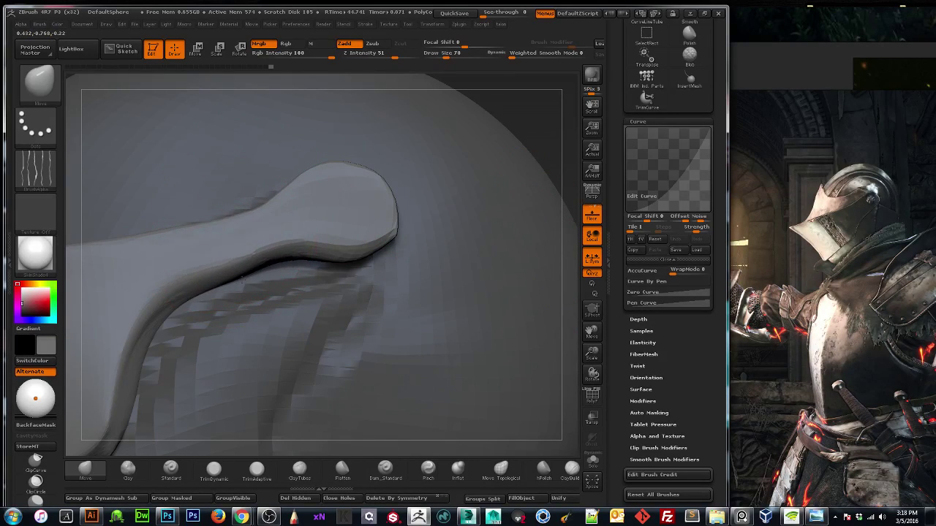
left_click_drag(163, 257, 168, 241)
key("bracketleft")
key("bracketleft")
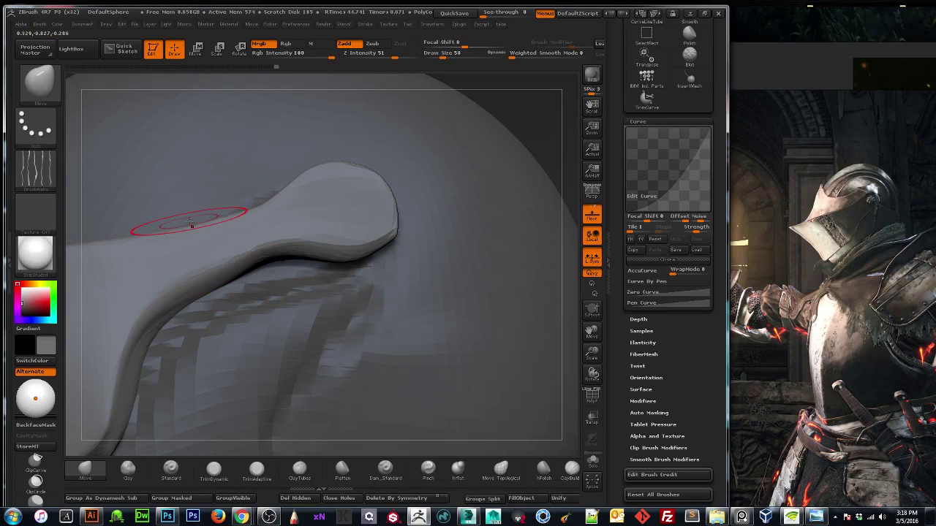
left_click_drag(209, 209, 241, 205)
key("bracketright")
key("bracketright")
left_click_drag(110, 223, 124, 218)
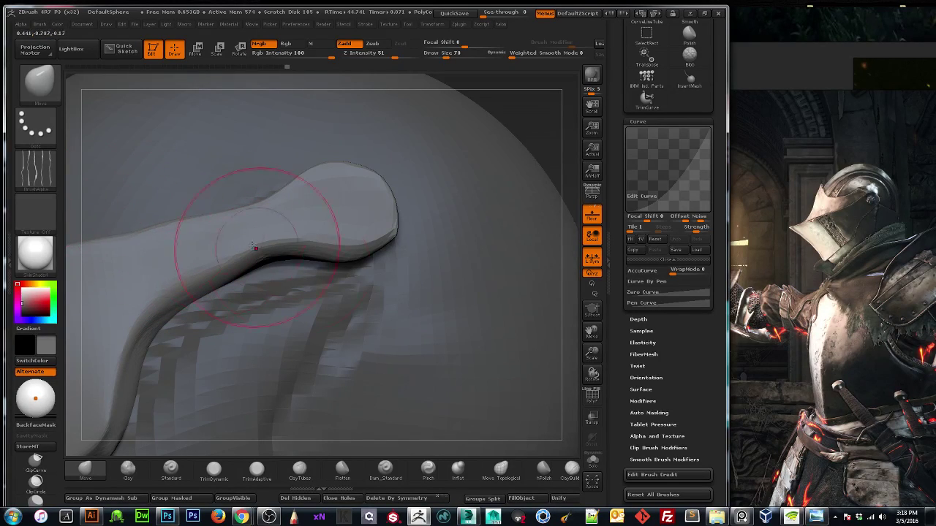
left_click_drag(335, 270, 362, 264)
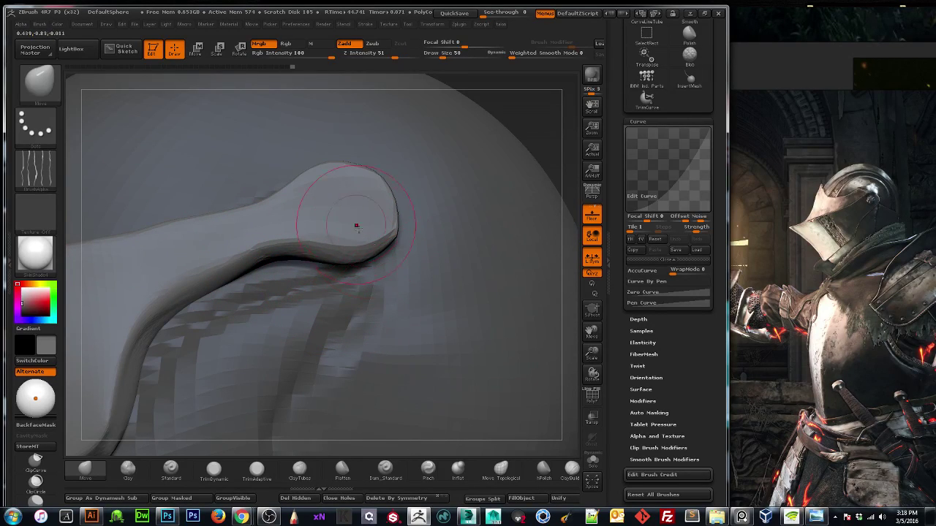
left_click_drag(383, 233, 388, 238)
Pull the visor's hinge ends inward against the sides of the head from behind, using a larger Move brush.
key("f")
mouse_move(551, 291)
left_mouse_down()
mouse_move(516, 280)
mouse_move(442, 313)
mouse_move(399, 296)
left_mouse_up()
left_click_drag(292, 234, 312, 284)
key("bracketright")
key("bracketright")
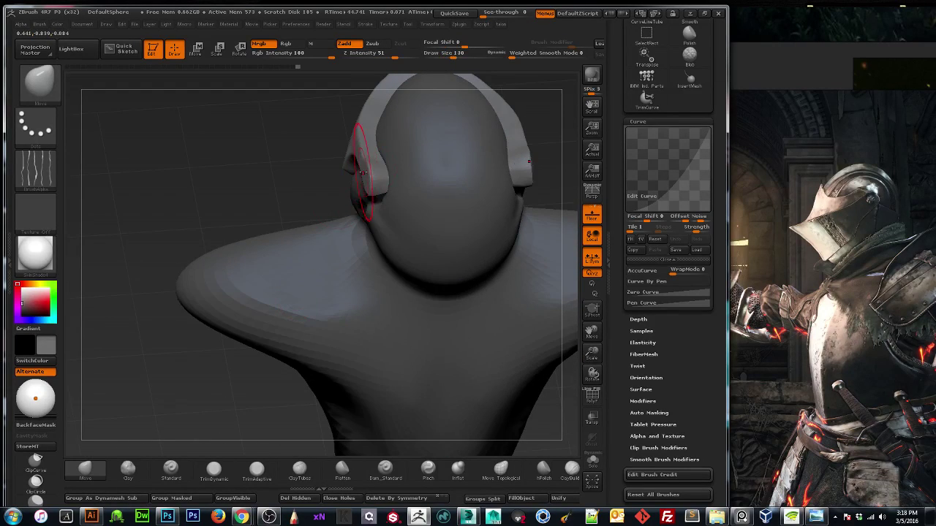
key("bracketright")
left_click_drag(367, 174, 385, 174)
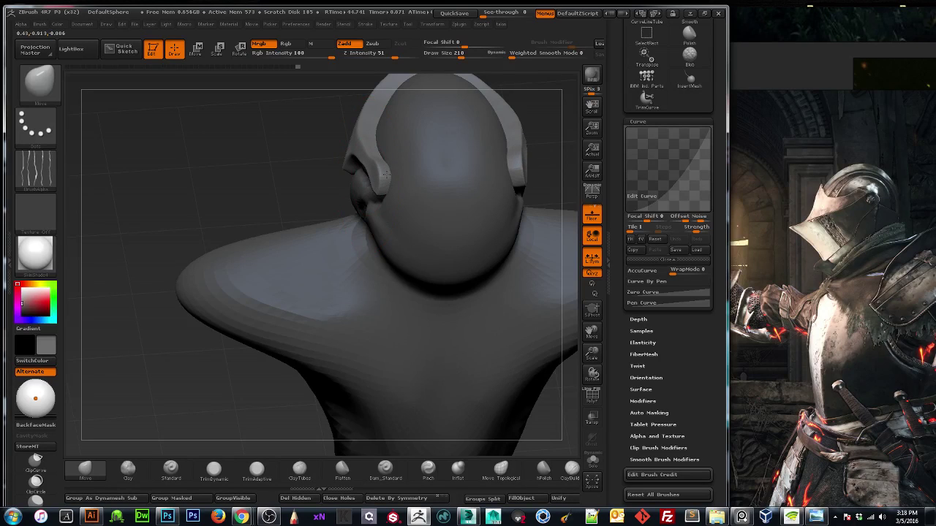
Examine the reshaped visor arm and helmet silhouette from several angles.
mouse_move(267, 181)
left_mouse_down()
mouse_move(194, 249)
mouse_move(228, 252)
left_mouse_up()
mouse_move(196, 329)
left_mouse_down()
mouse_move(263, 322)
mouse_move(171, 309)
left_mouse_up()
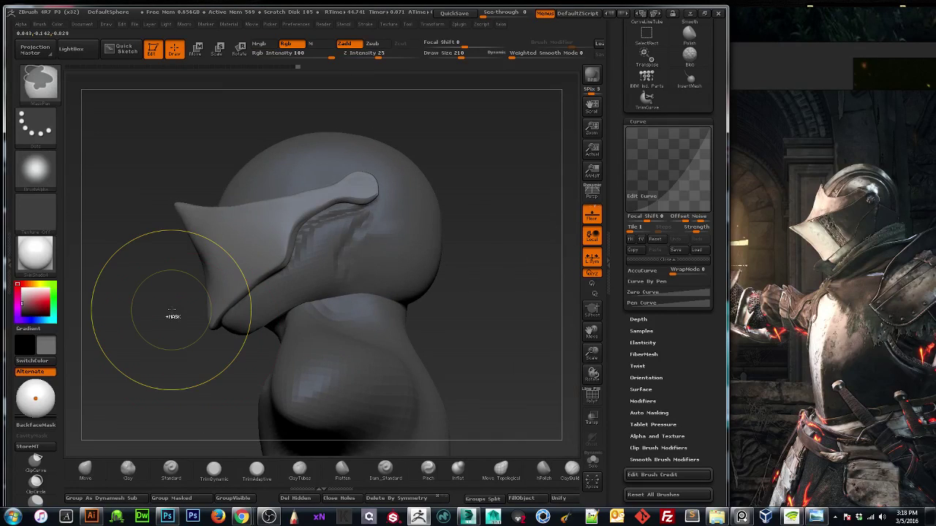
left_click_drag(237, 335, 315, 330)
left_click_drag(209, 288, 301, 289)
left_click_drag(476, 238, 385, 264)
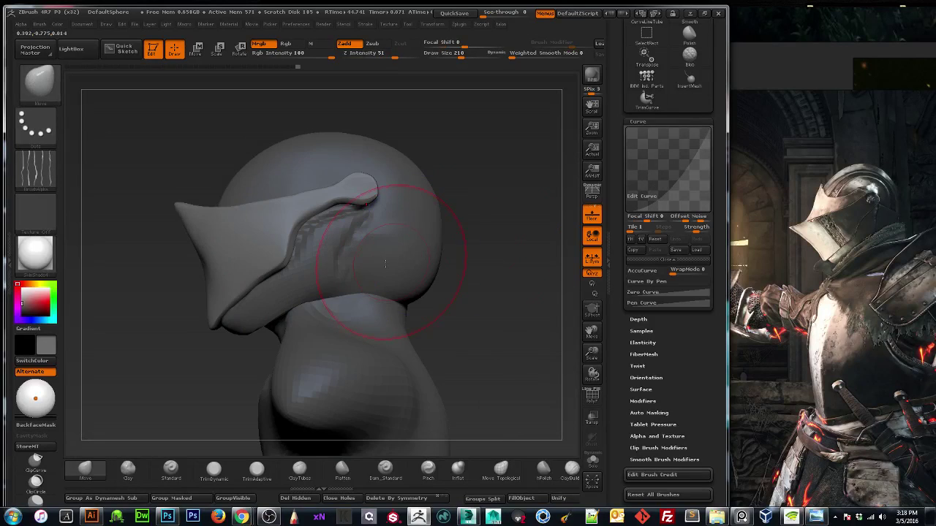
left_click_drag(490, 256, 419, 230)
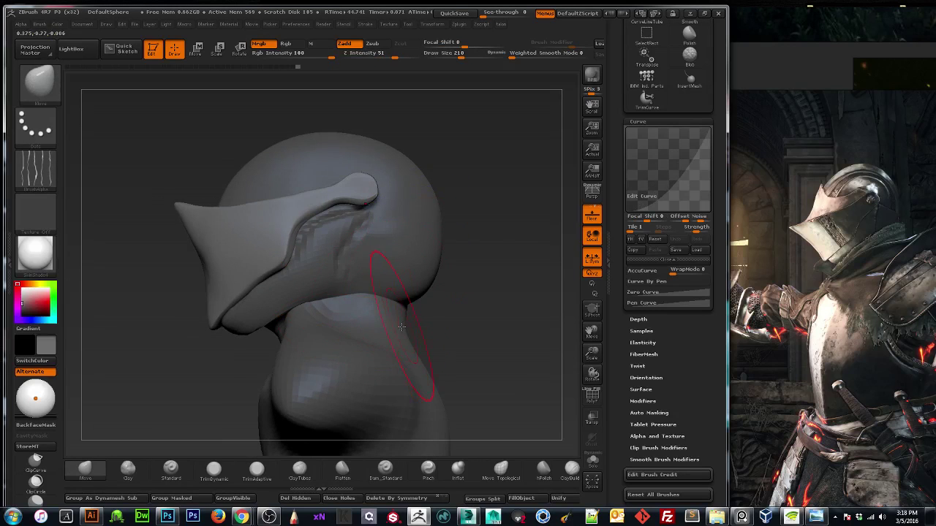
left_click_drag(591, 354, 594, 343)
left_click_drag(592, 334, 597, 343)
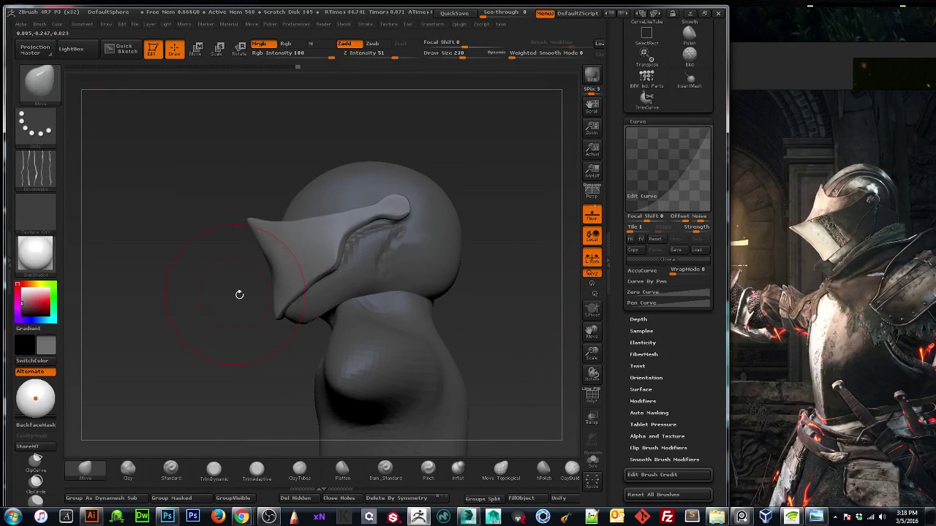
Nudge the visor's side corner slightly backward with a resized Move brush.
key("bracketleft")
key("bracketleft")
key("bracketleft")
key("bracketleft")
key("bracketleft")
key("bracketleft")
key("bracketleft")
key("bracketleft")
key("bracketleft")
key("bracketleft")
key("bracketleft")
key("bracketleft")
key("bracketright")
key("bracketright")
key("bracketright")
key("bracketright")
key("bracketright")
key("bracketright")
key("bracketright")
key("bracketright")
left_click_drag(331, 272, 339, 276)
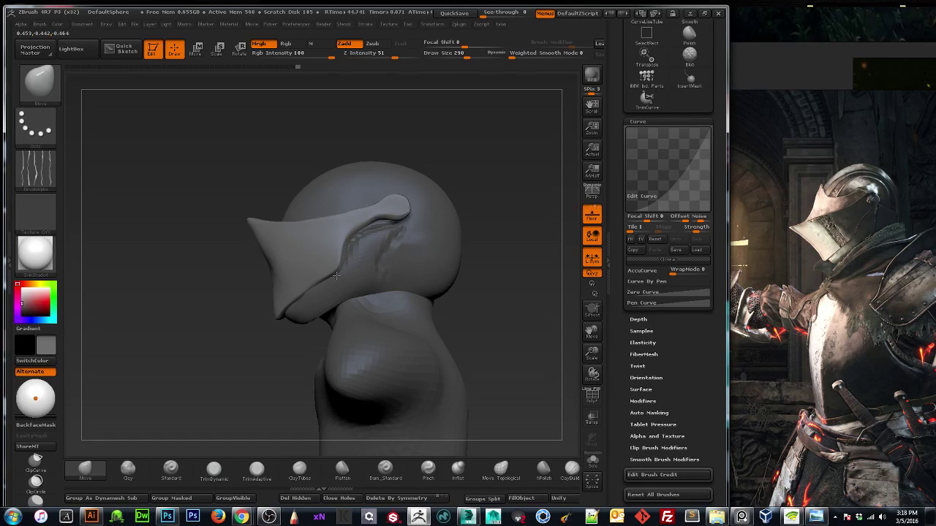
key("bracketleft")
key("bracketleft")
Select the head mesh and reshape the underside of its jaw and chin beneath the visor with the Move brush.
left_click(364, 290, "alt")
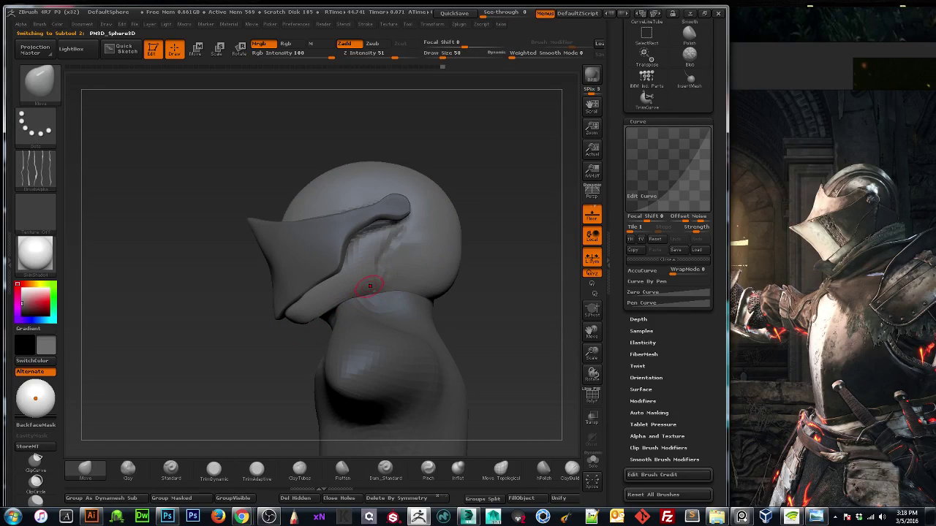
left_click_drag(332, 311, 333, 295)
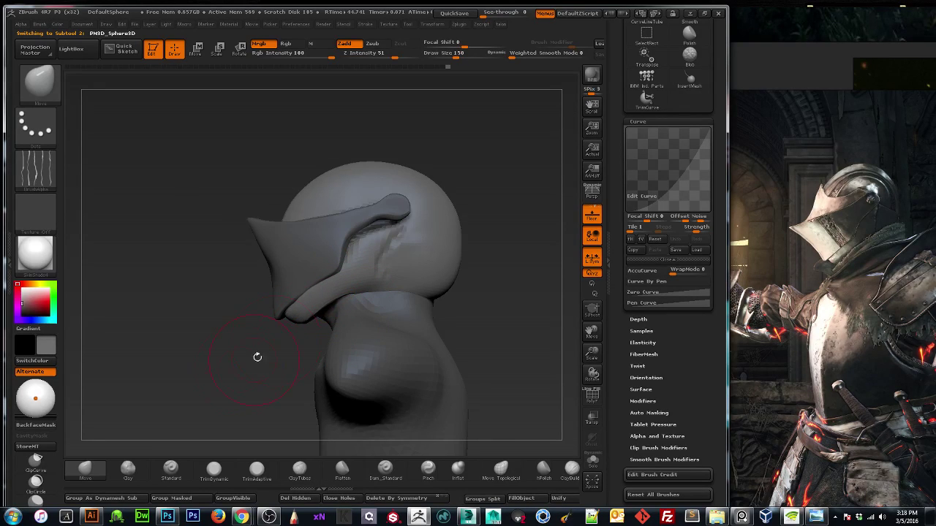
left_click_drag(257, 358, 288, 364, "shift")
left_click_drag(373, 302, 346, 230)
left_click_drag(267, 357, 314, 281)
right_click_drag(316, 284, 323, 259)
left_click_drag(291, 278, 300, 269)
mouse_move(365, 286)
left_mouse_down()
mouse_move(381, 298)
mouse_move(326, 301)
left_mouse_up()
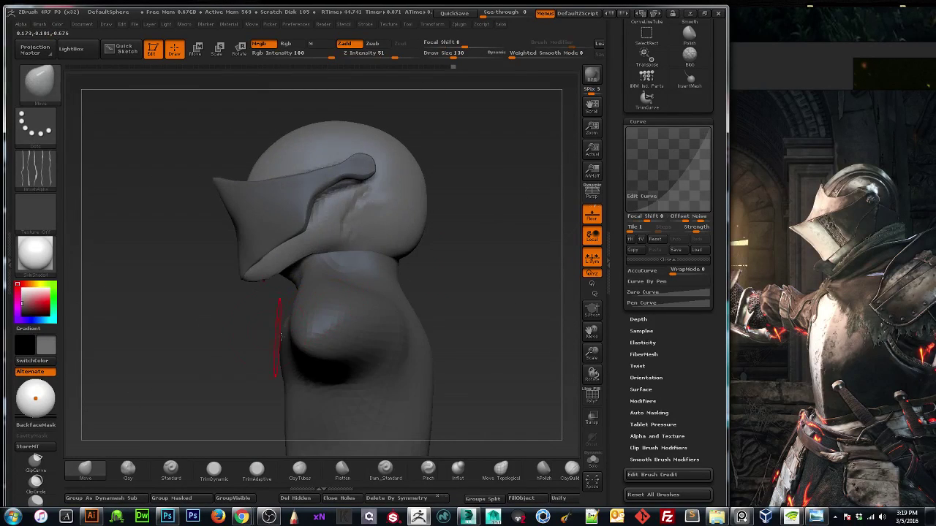
mouse_move(242, 285)
left_mouse_down()
mouse_move(231, 307)
mouse_move(248, 283)
left_mouse_up()
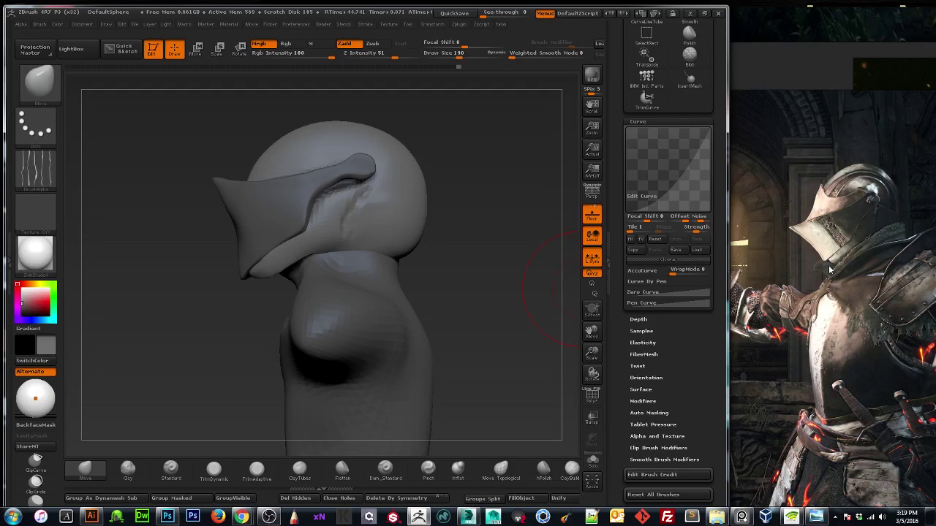
left_click_drag(277, 276, 275, 282)
key("bracketright")
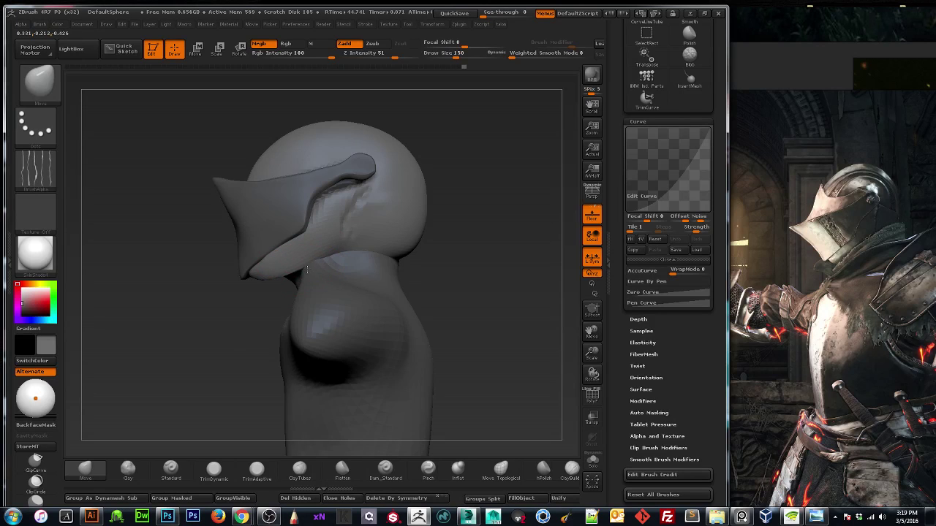
Try adjusting the side of the jaw from a front three-quarter view, and undo the last change.
left_click_drag(238, 314, 365, 303)
mouse_move(366, 234)
left_mouse_down()
mouse_move(321, 247)
mouse_move(370, 261)
mouse_move(314, 254)
mouse_move(306, 283)
left_mouse_up()
left_click_drag(249, 301, 315, 285)
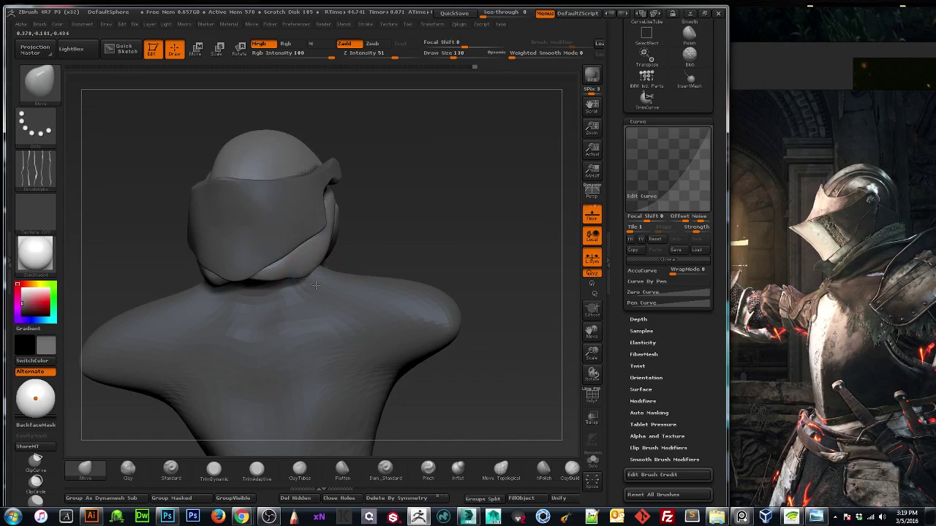
key("ctrl+z")
left_click_drag(433, 232, 367, 235, "shift")
mouse_move(468, 241)
left_mouse_down()
mouse_move(413, 274)
mouse_move(464, 230)
mouse_move(520, 233)
left_mouse_up()
Select the torso mesh, then reshape and smooth the transition from neck to shoulders.
left_click(306, 358, "alt")
mouse_move(408, 235)
left_mouse_down()
mouse_move(362, 239)
mouse_move(447, 245)
left_mouse_up()
key("]")
key("]")
mouse_move(326, 282)
left_mouse_down()
mouse_move(311, 291)
mouse_move(344, 289)
left_mouse_up()
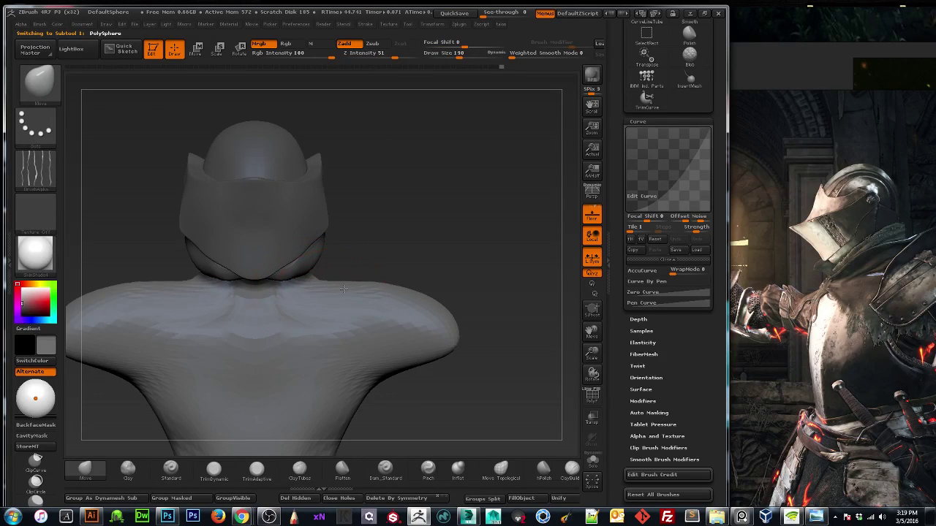
left_click_drag(292, 307, 332, 321, "shift")
left_click_drag(453, 226, 236, 314, "shift")
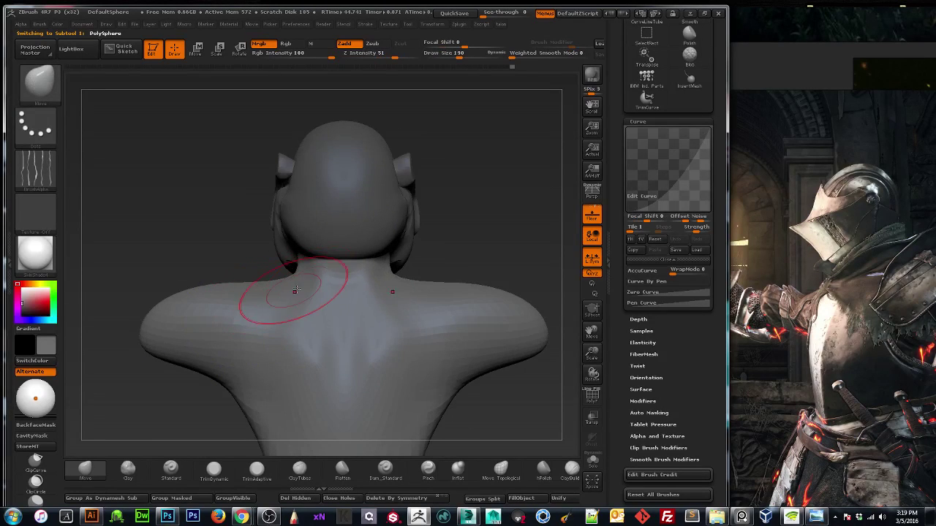
mouse_move(468, 219)
left_mouse_down()
mouse_move(119, 324)
mouse_move(442, 298)
left_mouse_up()
Pull the shoulder ends outward and down into a more sloping line with a larger Move brush.
left_click_drag(591, 354, 587, 360)
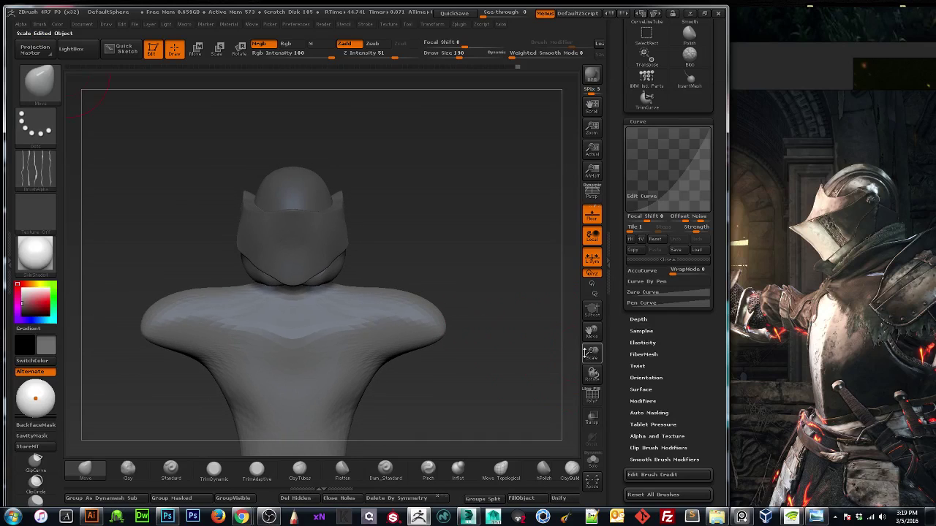
left_click_drag(158, 312, 141, 320)
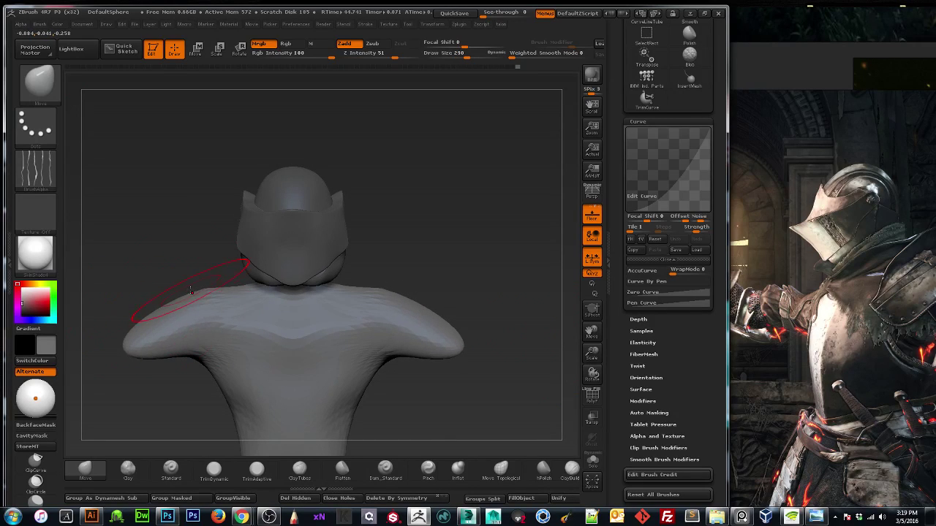
key("shift")
mouse_move(358, 252)
left_mouse_down()
mouse_move(409, 242)
mouse_move(388, 238)
mouse_move(408, 255)
left_mouse_up()
Smooth the torso mesh's neck area around the rear of the jaw with a much smaller brush.
mouse_move(592, 343)
left_mouse_down()
mouse_move(586, 338)
mouse_move(607, 373)
mouse_move(593, 372)
left_mouse_up()
key("bracketleft")
key("bracketleft")
key("bracketleft")
key("bracketleft")
key("bracketleft")
key("bracketleft")
key("bracketleft")
key("bracketleft")
key("bracketleft")
key("bracketleft")
key("bracketleft")
key("bracketleft")
key("bracketleft")
key("bracketleft")
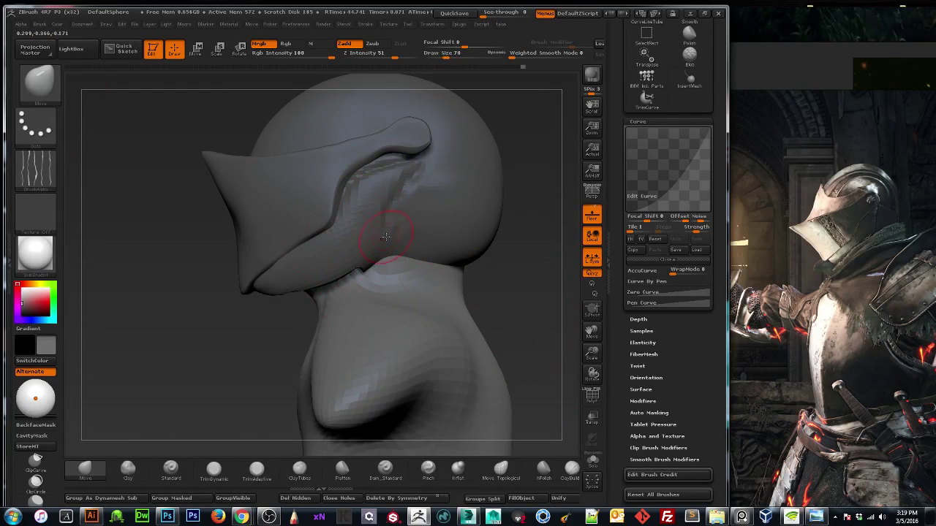
mouse_move(386, 218)
left_mouse_down("shift")
mouse_move(405, 218)
mouse_move(395, 222)
left_mouse_up("shift")
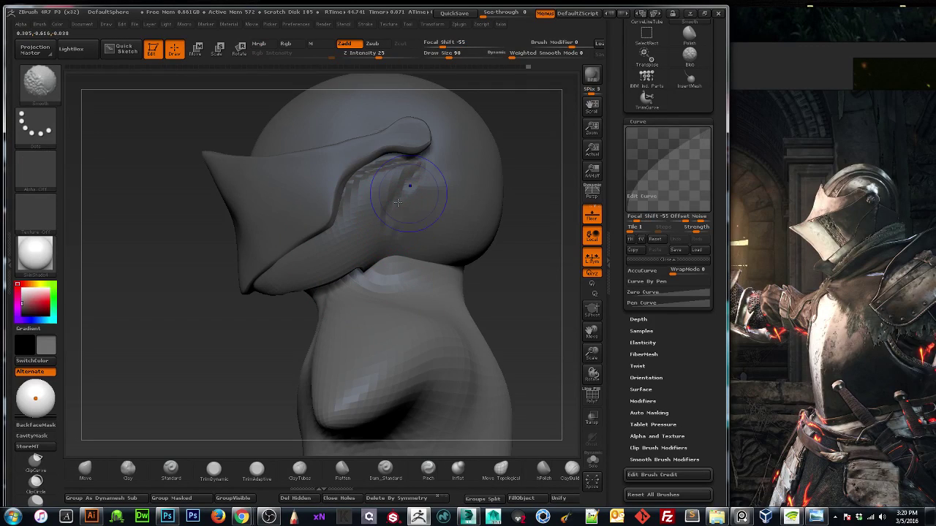
Select the head mesh and smooth away the rough grooves on the cheek below the visor's arm.
left_click(454, 199, "alt")
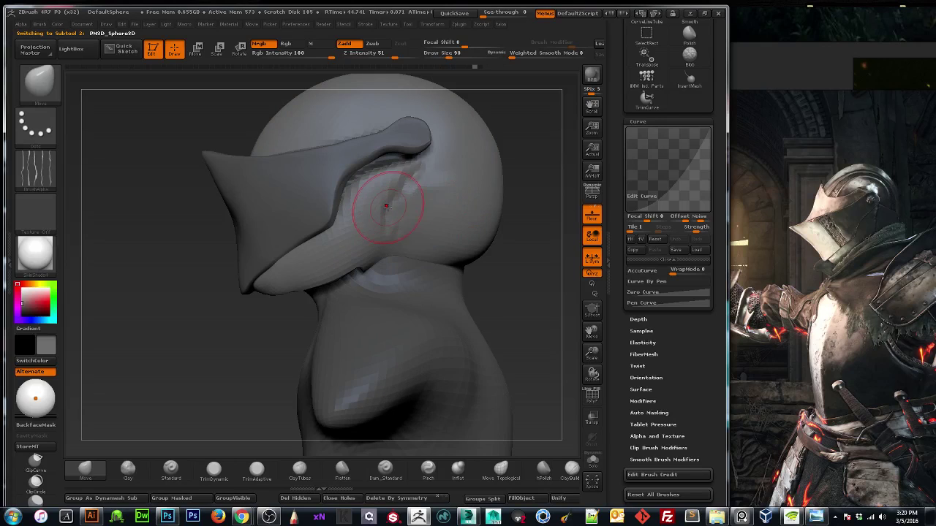
left_click_drag(393, 215, 422, 225, "shift")
mouse_move(248, 336)
left_mouse_down()
mouse_move(172, 345)
mouse_move(214, 351)
left_mouse_up()
left_click_drag(381, 207, 390, 220, "shift")
left_click_drag(404, 175, 379, 173, "shift")
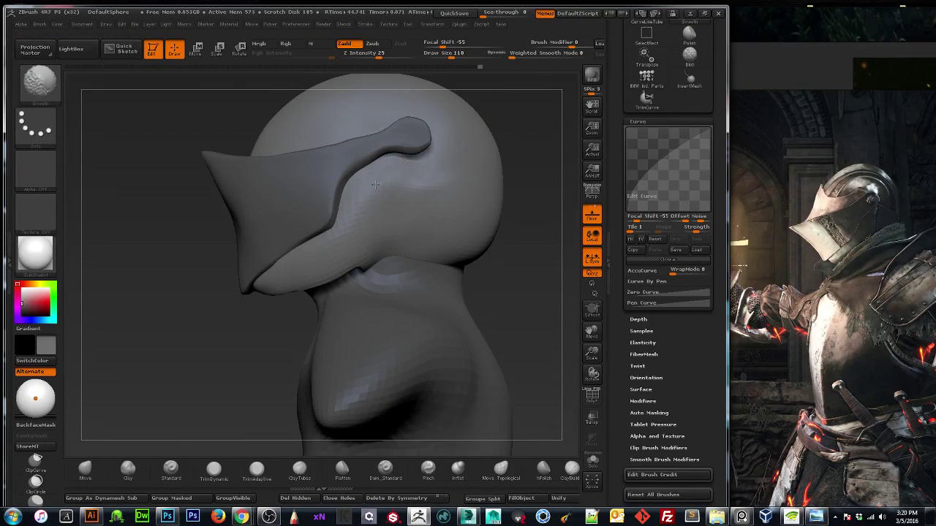
Touch up the head's cheek surface just behind the visor's side edge with a smaller brush.
mouse_move(139, 342)
left_mouse_down()
mouse_move(117, 345)
mouse_move(206, 346)
left_mouse_up()
left_click_drag(591, 352, 565, 353)
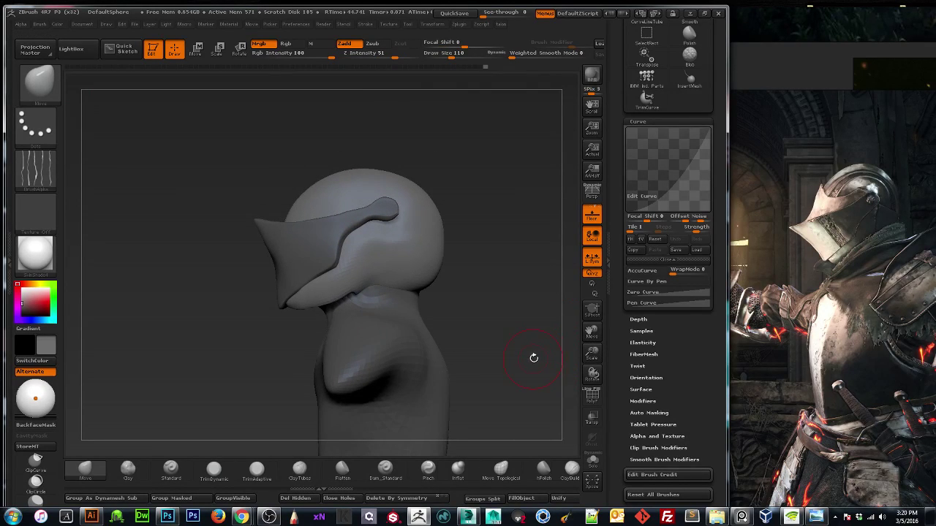
left_click_drag(589, 353, 589, 396)
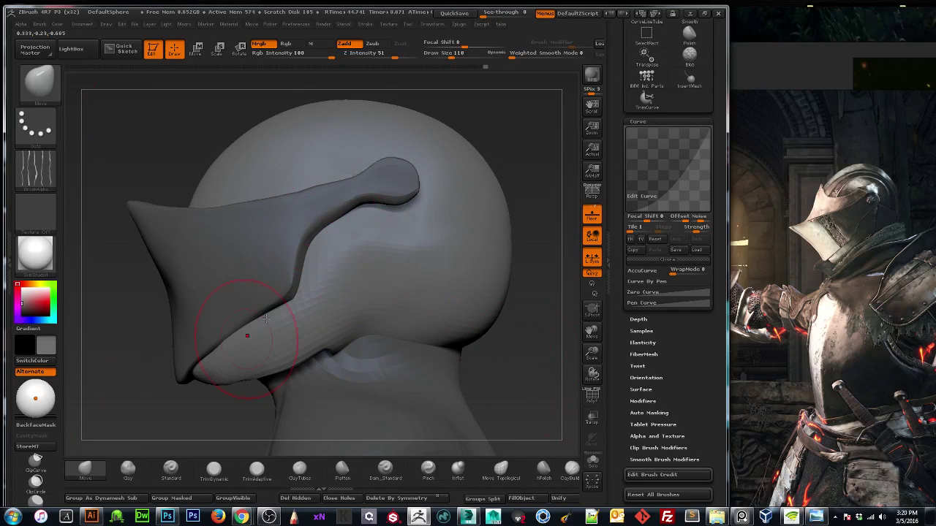
key("bracketleft")
key("bracketleft")
left_click_drag(338, 220, 336, 219)
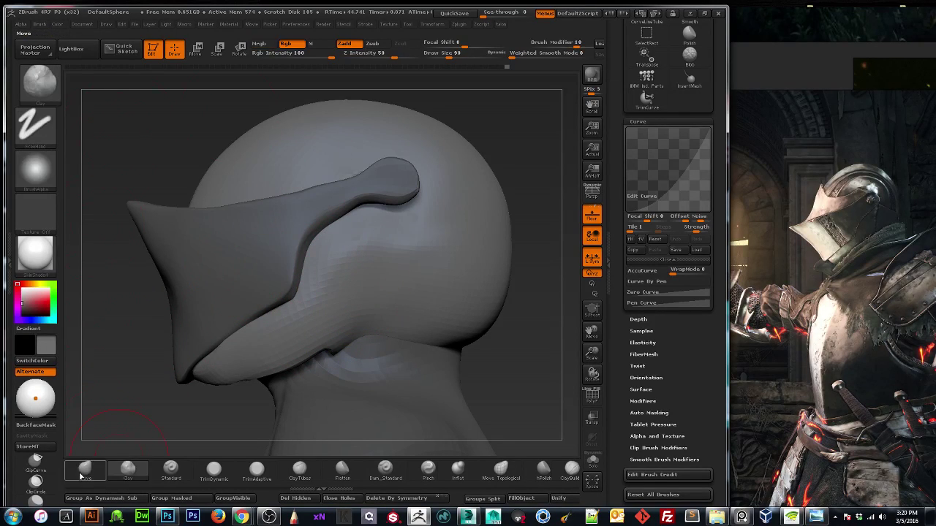
Select the visor mesh and nudge its rear edge just below the hinge arm with the Move brush.
mouse_move(181, 310)
left_mouse_down()
mouse_move(157, 307)
mouse_move(119, 378)
left_mouse_up()
key("ctrl+z")
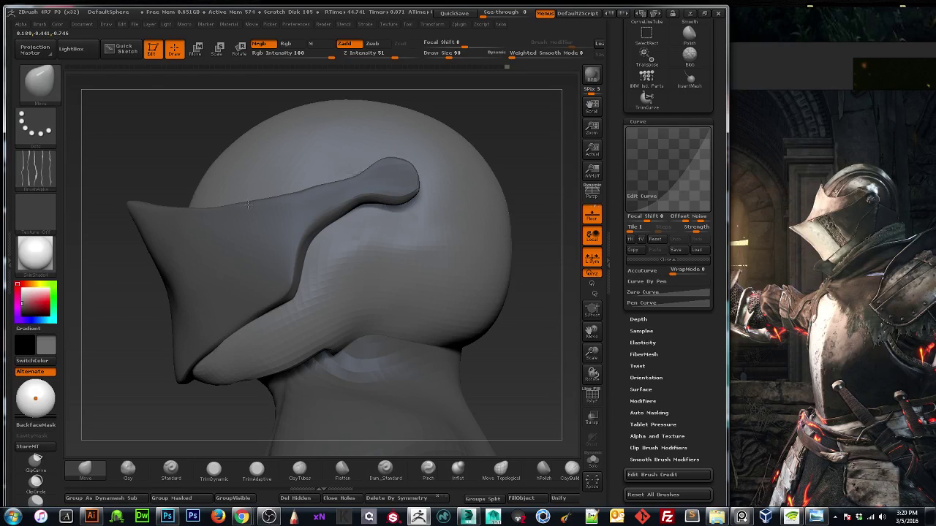
mouse_move(154, 156)
left_mouse_down()
mouse_move(204, 167)
mouse_move(163, 167)
left_mouse_up()
left_click(132, 211, "alt")
key("]")
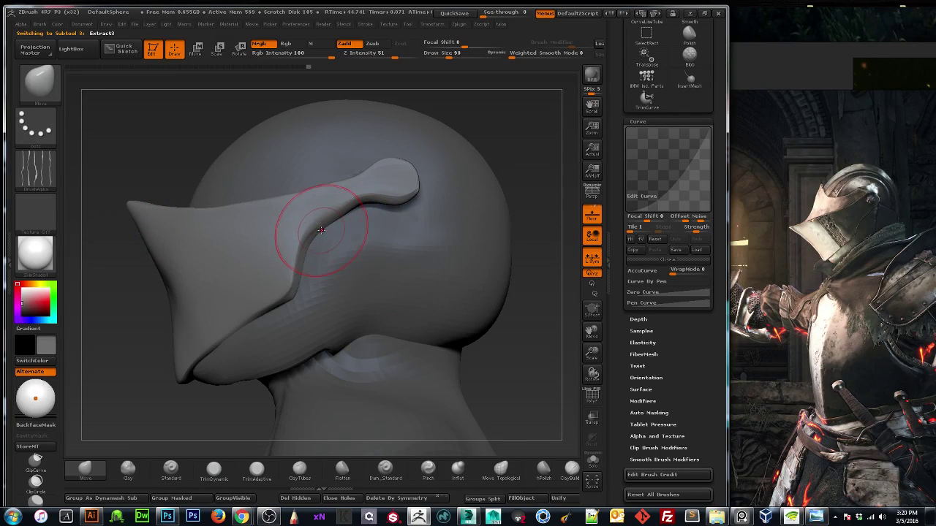
key("[")
mouse_move(317, 238)
left_mouse_down()
mouse_move(329, 244)
mouse_move(314, 244)
left_mouse_up()
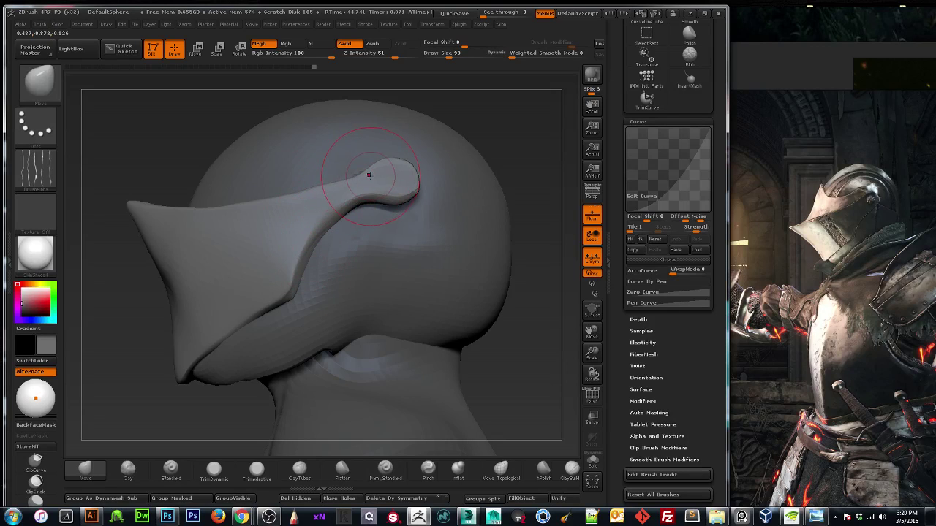
Refine the neck of the visor's hinge arm and its underside curve with small Move brush strokes.
key("bracketleft")
key("bracketleft")
key("bracketleft")
key("bracketleft")
key("bracketright")
key("bracketright")
left_click_drag(177, 127, 280, 135)
left_click_drag(464, 196, 432, 203, "shift")
key("bracketright")
key("bracketright")
mouse_move(359, 174)
left_mouse_down()
mouse_move(355, 182)
mouse_move(385, 200)
left_mouse_up()
key("bracketleft")
key("bracketleft")
mouse_move(548, 204)
left_mouse_down()
mouse_move(504, 173)
mouse_move(449, 188)
left_mouse_up()
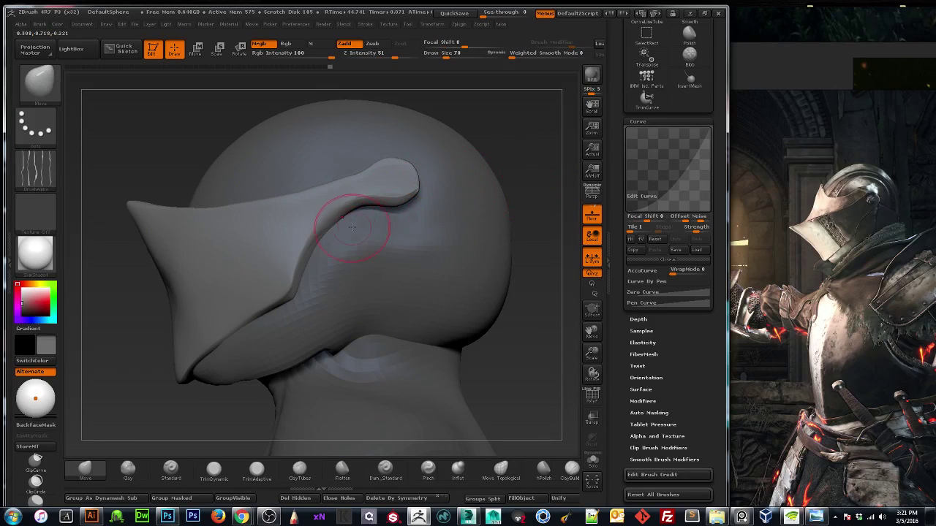
Pull in the rounded end of the visor's hinge arm and adjust the visor's upper edge with varied Move brush sizes.
key("bracketleft")
key("bracketleft")
left_click_drag(416, 190, 411, 192)
key("bracketright")
key("bracketright")
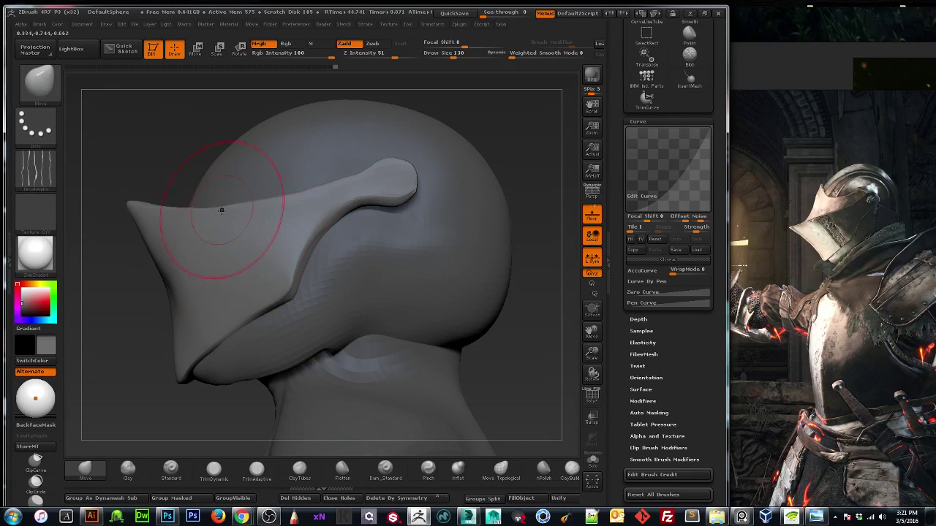
key("bracketleft")
key("bracketleft")
key("bracketleft")
key("bracketleft")
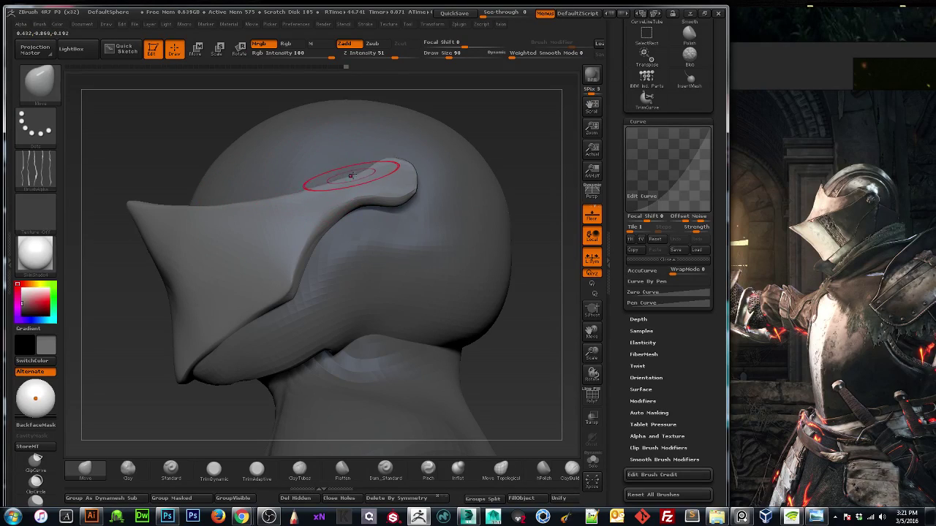
Adjust and smooth the rear tips of both hinge arms while viewing the head from behind.
left_click_drag(518, 128, 462, 135)
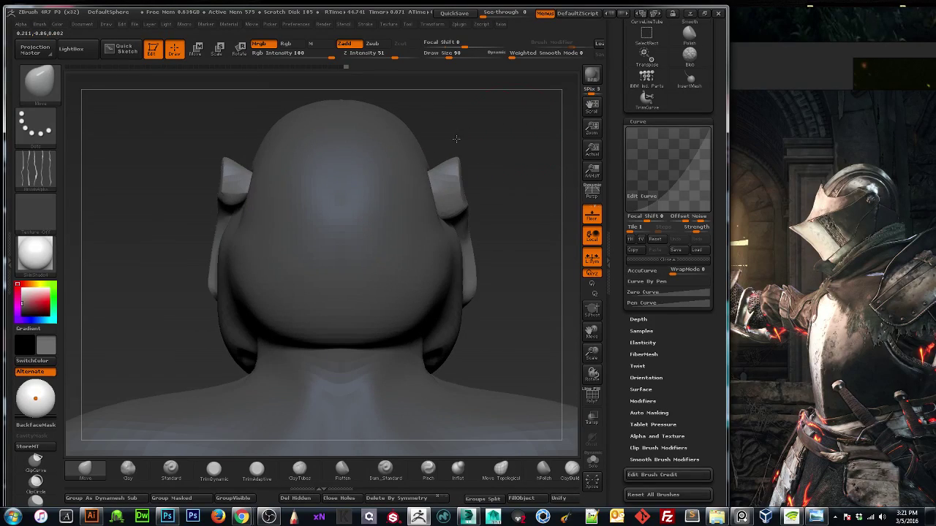
left_click_drag(177, 201, 183, 257)
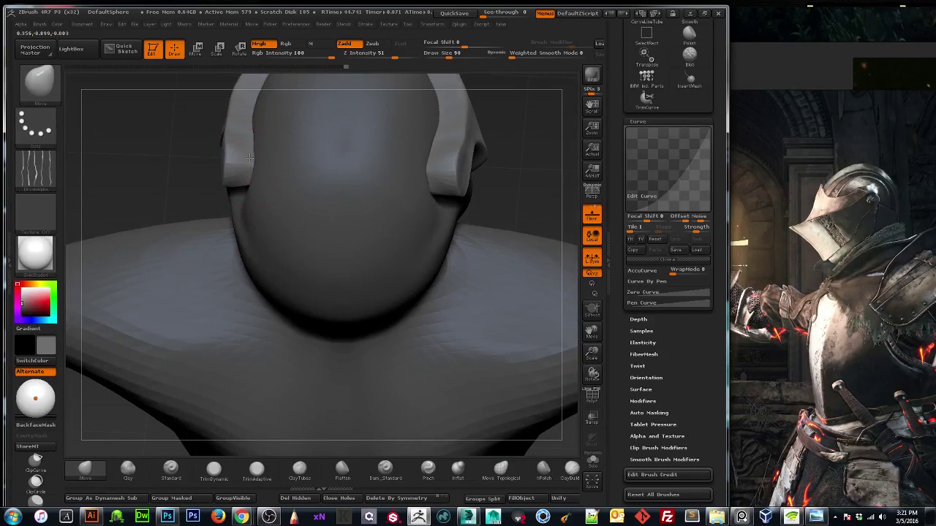
mouse_move(192, 185)
left_mouse_down()
mouse_move(209, 148)
mouse_move(250, 168)
mouse_move(244, 146)
mouse_move(230, 166)
mouse_move(234, 199)
mouse_move(263, 199)
mouse_move(193, 202)
left_mouse_up()
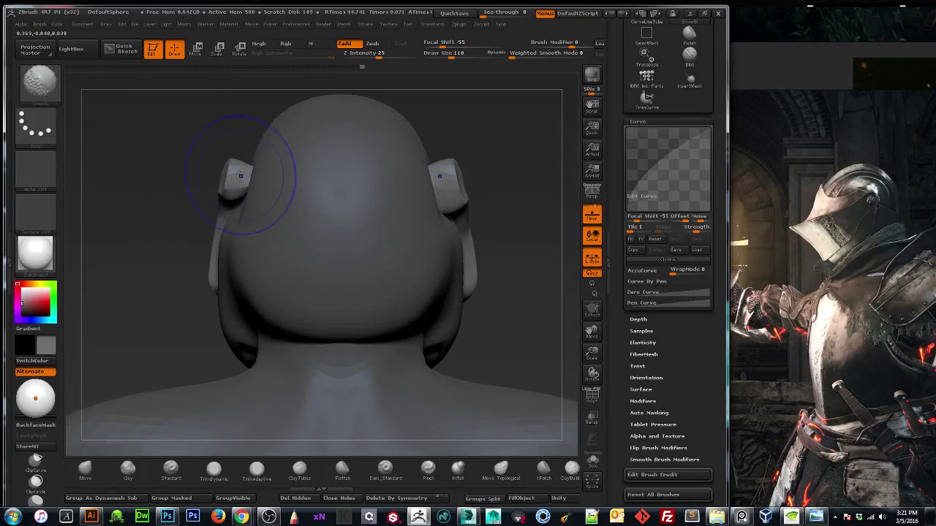
left_click_drag(156, 238, 218, 239)
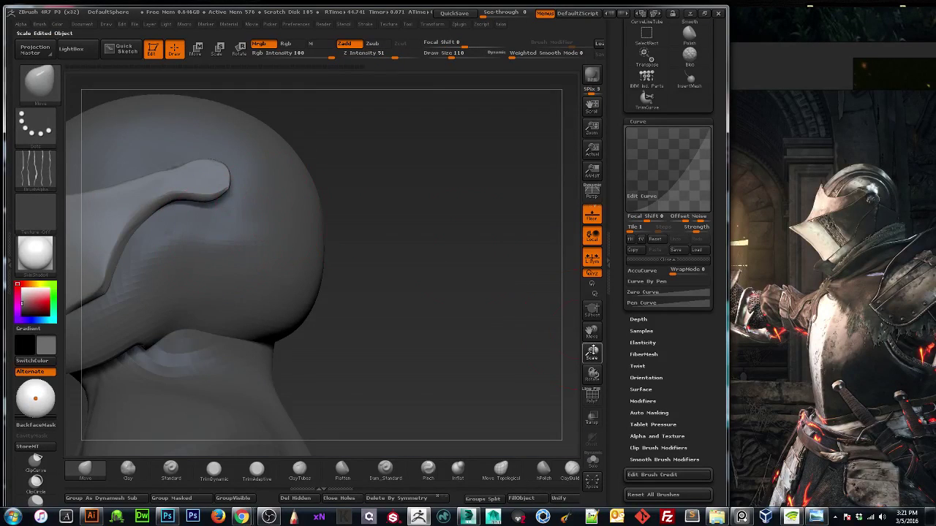
Check the head from the front and both sides, and touch up the visor's profile with a smaller Move brush.
left_click_drag(592, 355, 641, 335)
left_click_drag(560, 193, 570, 309)
left_click_drag(506, 324, 526, 333, "shift")
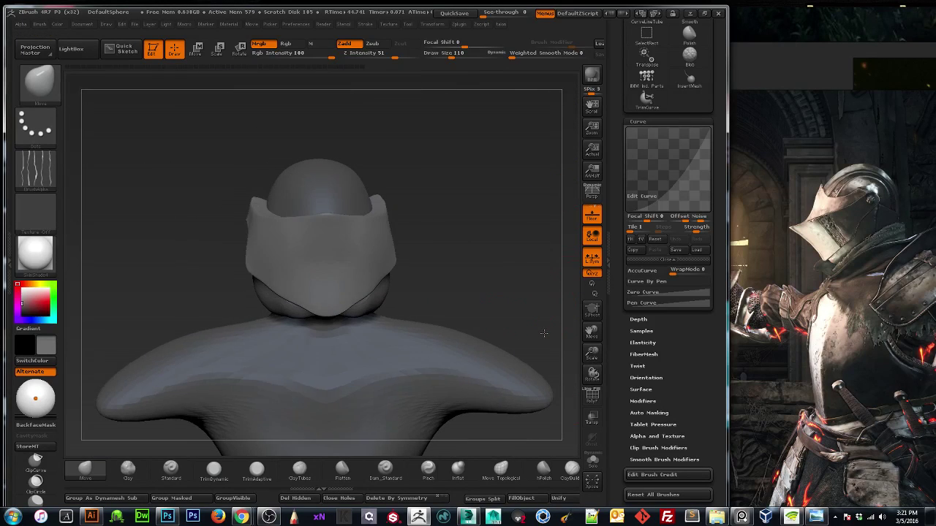
mouse_move(204, 280)
left_mouse_down()
mouse_move(149, 294)
mouse_move(235, 288)
left_mouse_up()
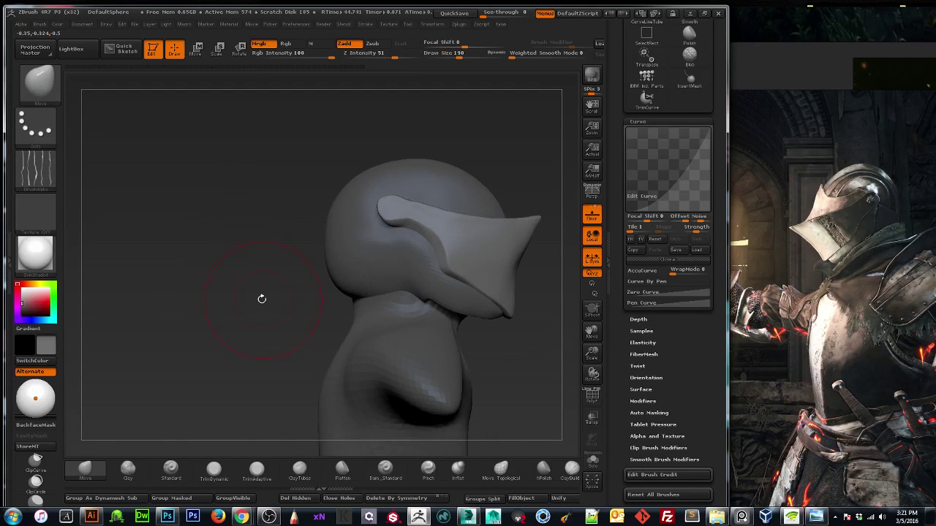
left_click_drag(519, 349, 314, 337, "shift")
key("[")
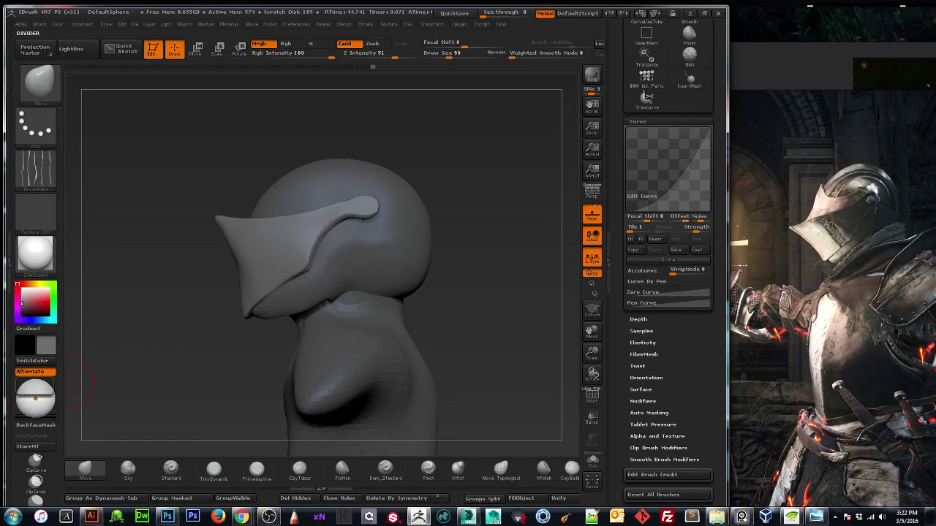
Examine the shape of the visor's hinge arm and its fit against the helmet side, up close and from farther away.
left_click_drag(162, 360, 194, 364)
key("bracketright")
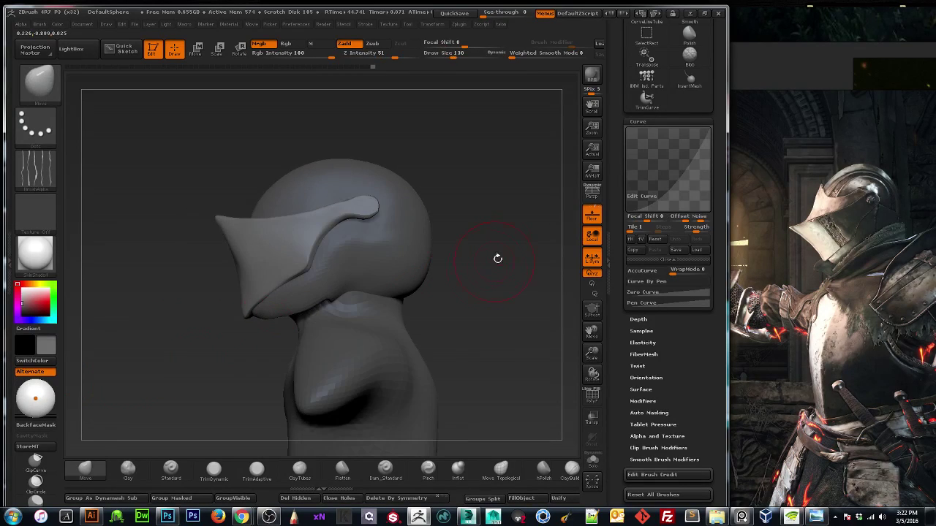
left_click_drag(592, 353, 591, 408)
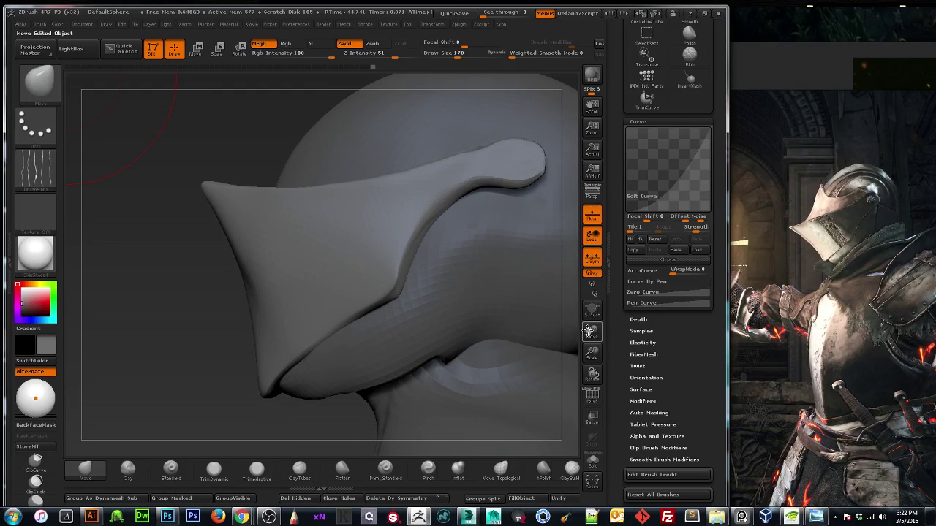
left_click_drag(591, 332, 544, 369)
key("bracketleft")
key("bracketleft")
left_click_drag(413, 192, 386, 240)
key("bracketleft")
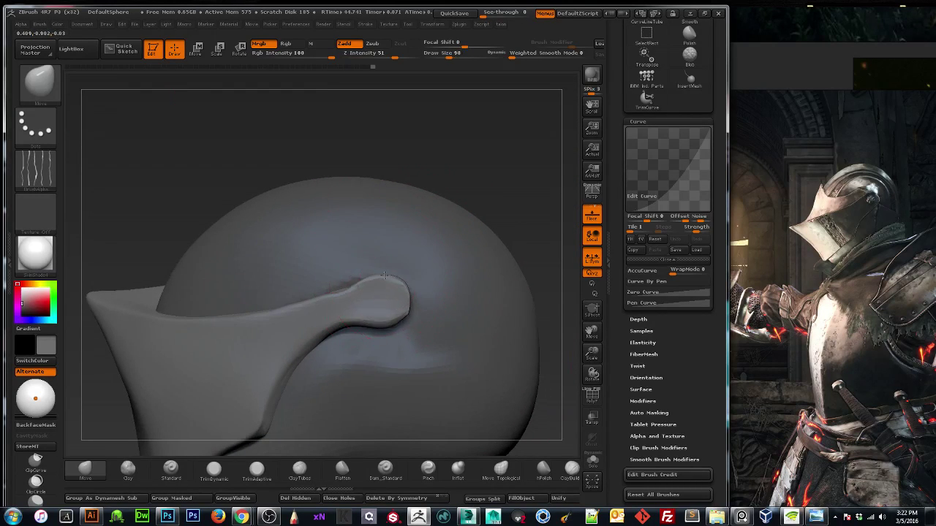
left_click_drag(443, 176, 472, 207)
mouse_move(592, 353)
left_mouse_down()
mouse_move(558, 301)
mouse_move(568, 326)
left_mouse_up()
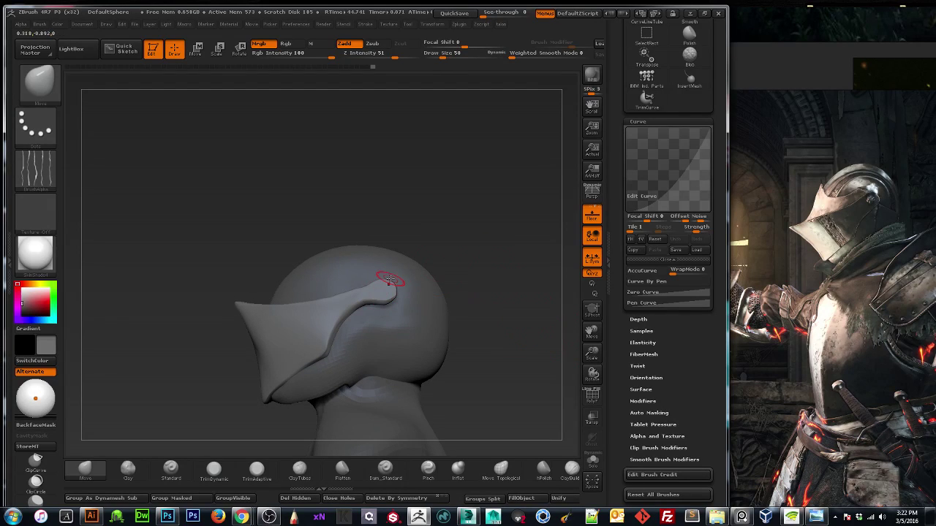
mouse_move(361, 227)
left_mouse_down()
mouse_move(351, 209)
mouse_move(359, 221)
left_mouse_up()
key("bracketright")
key("bracketright")
left_click_drag(592, 353, 593, 332)
key("bracketleft")
key("bracketleft")
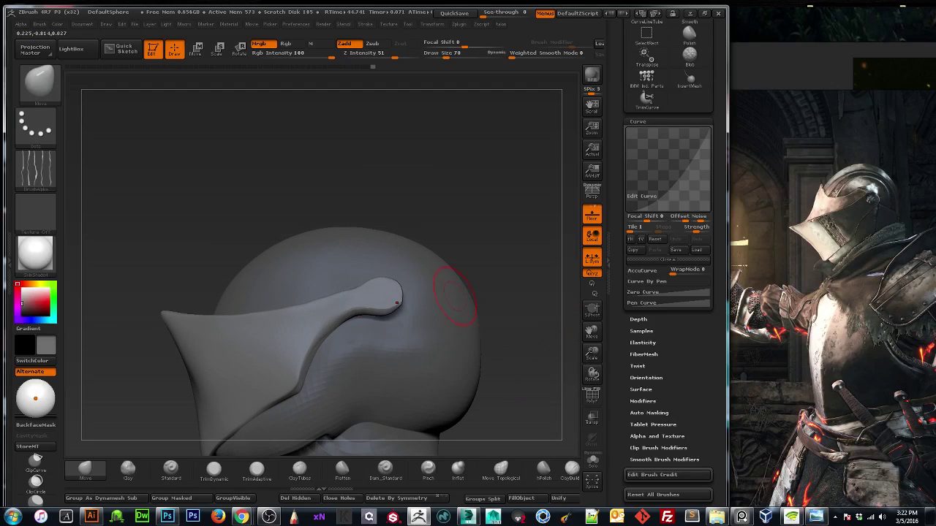
Select the head mesh and paint a mask band along the visor's upper edge and above its hinge arm.
key("ctrl")
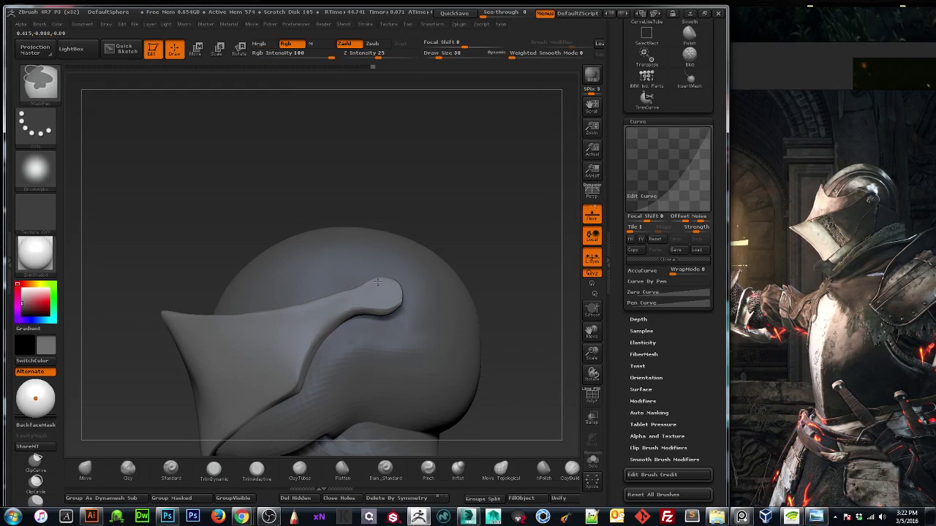
left_click_drag(364, 273, 354, 285, "ctrl")
key("ctrl")
left_click(294, 279, "alt")
key("bracketright")
key("bracketright")
key("bracketright")
key("bracketright")
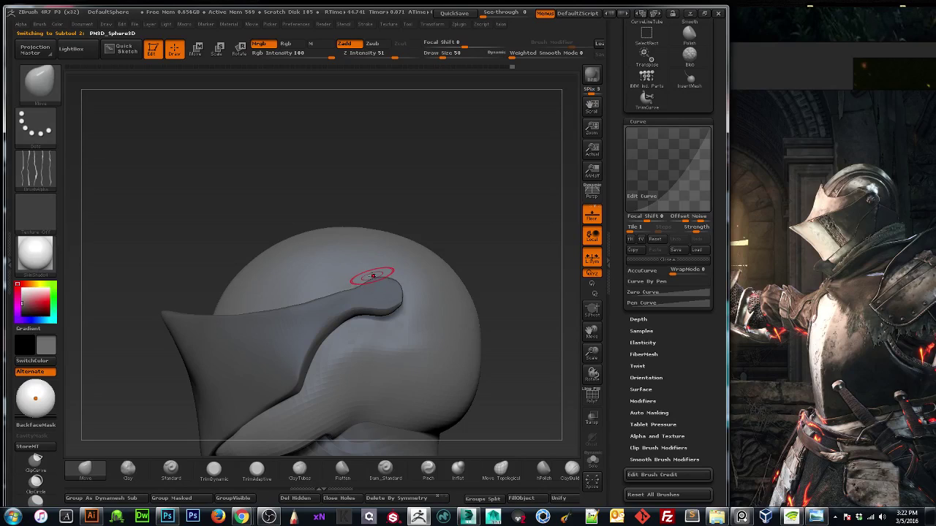
key("ctrl")
mouse_move(375, 279)
left_mouse_down("ctrl")
mouse_move(361, 269)
mouse_move(374, 273)
mouse_move(336, 276)
mouse_move(263, 312)
mouse_move(282, 299)
mouse_move(226, 307)
mouse_move(234, 295)
left_mouse_up("ctrl")
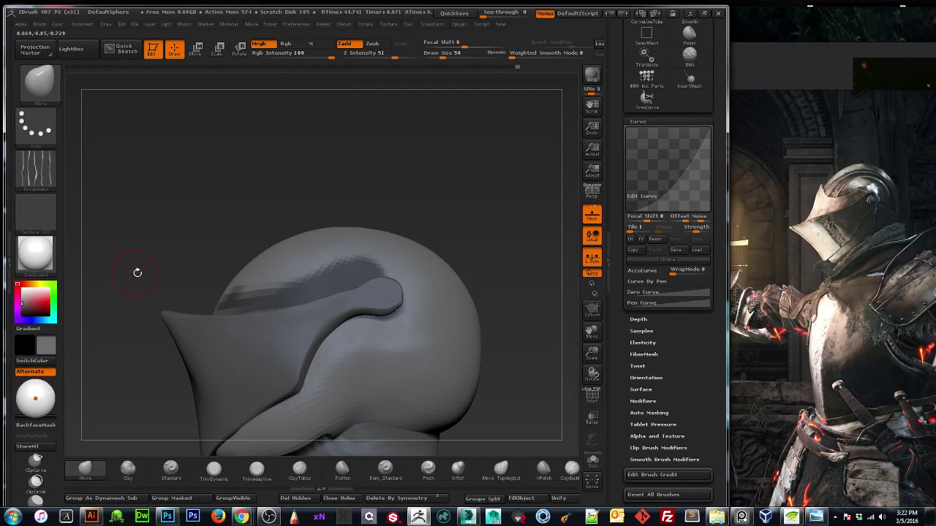
Mask a vertical strip up the centre of the helmet's front, joining it to the band above the visor.
left_click_drag(146, 271, 182, 267, "shift")
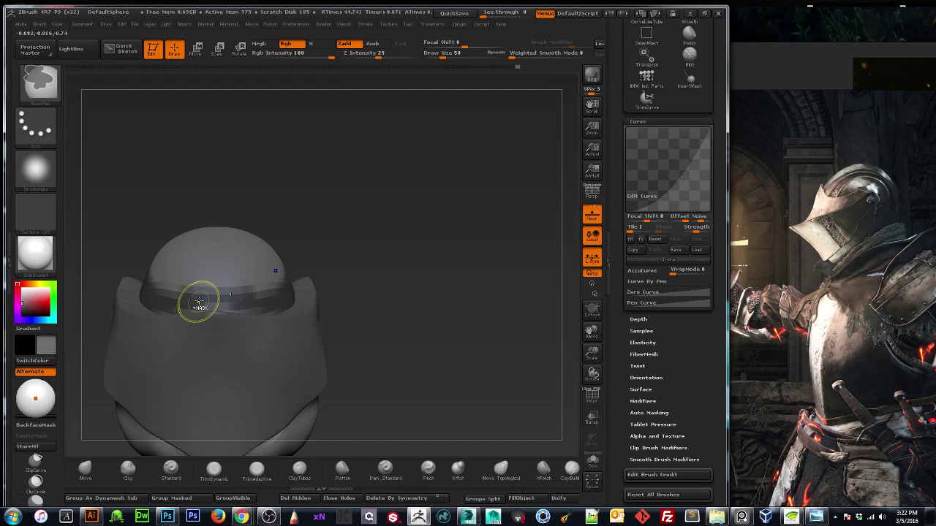
left_click_drag(216, 269, 205, 288, "ctrl")
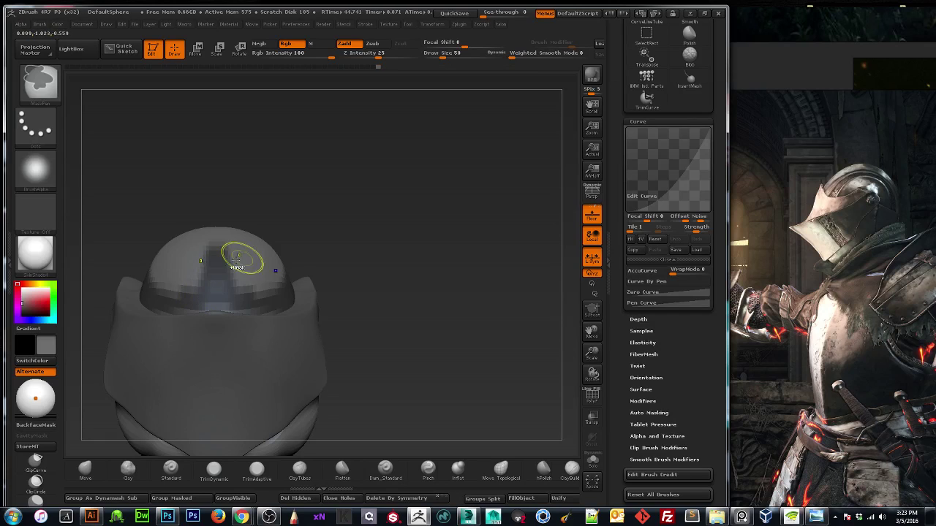
left_click_drag(412, 261, 375, 272)
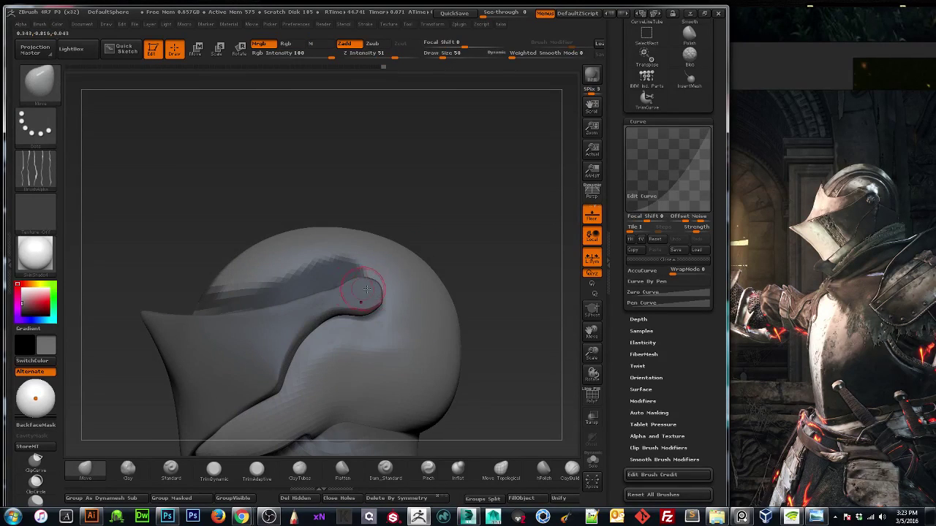
left_click_drag(591, 352, 649, 330)
left_click_drag(89, 281, 132, 278, "shift")
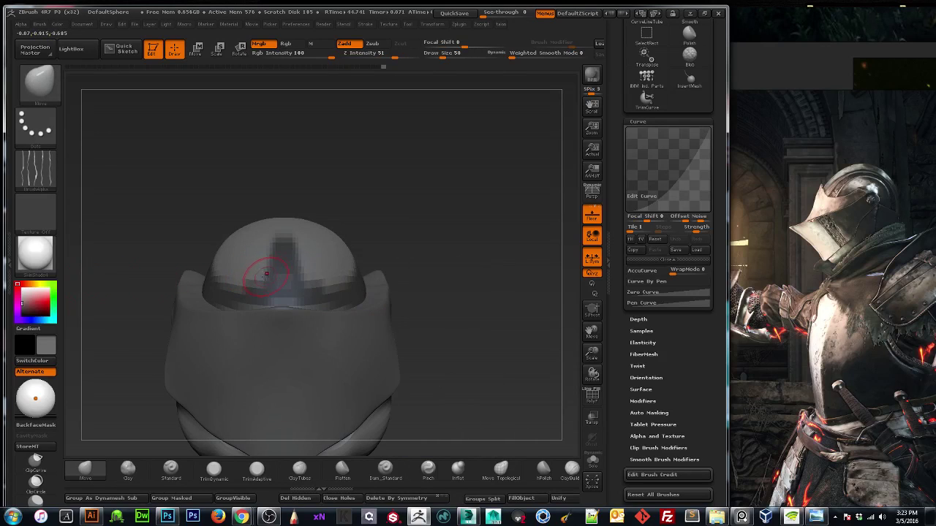
Examine the masked band and centre strip on the helmet from the front, three-quarter, and side views.
key("bracketright")
key("bracketright")
left_click_drag(207, 245, 198, 227)
key("ctrl")
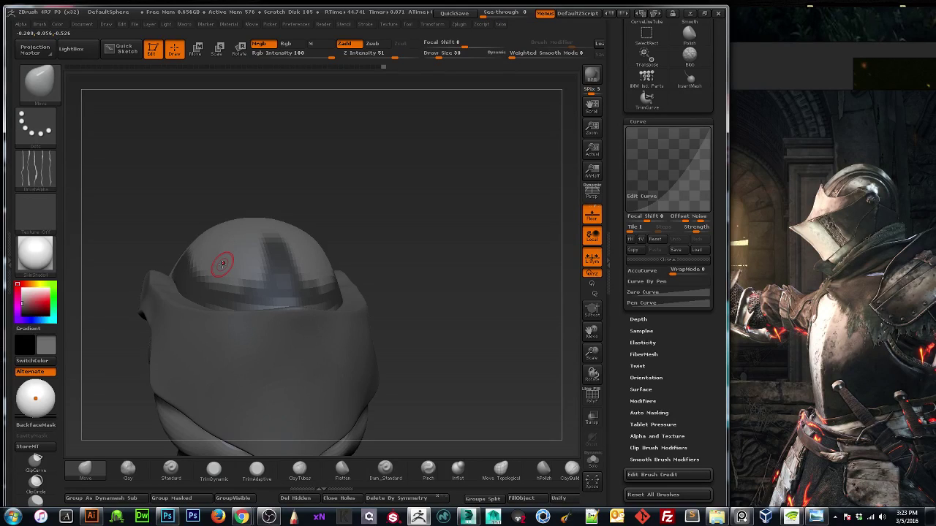
left_click_drag(354, 194, 361, 202)
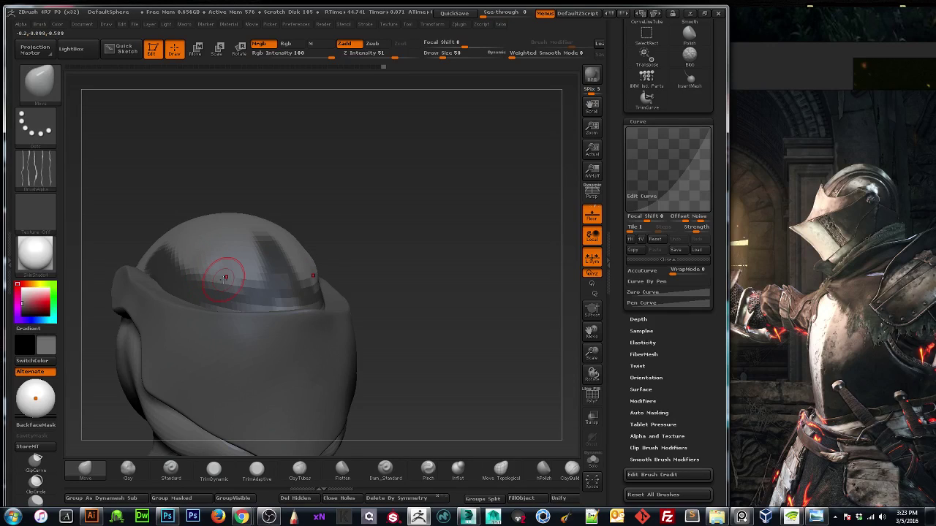
key("ctrl")
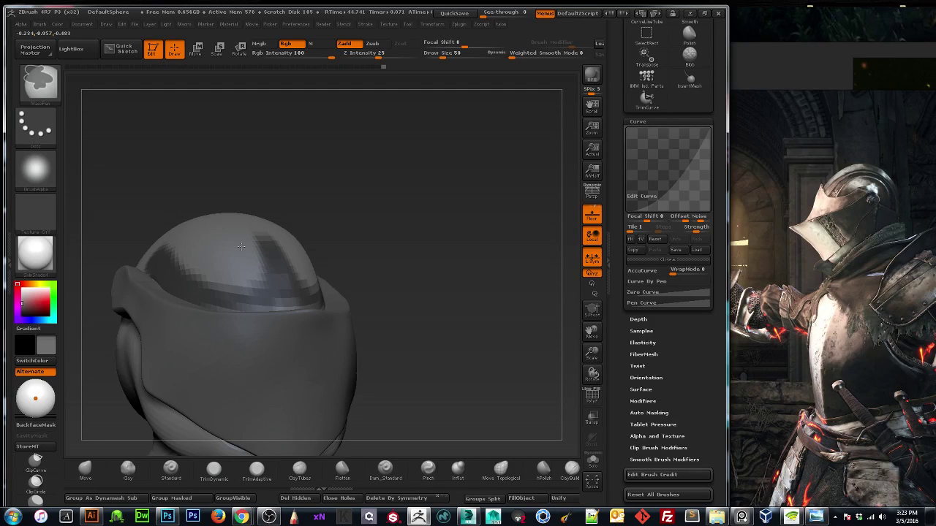
left_click_drag(398, 225, 338, 239)
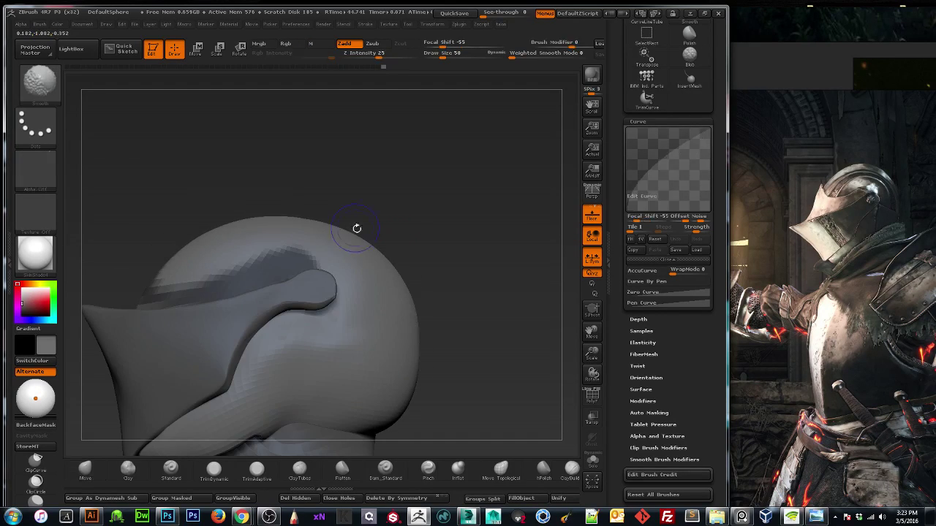
left_click_drag(383, 213, 428, 219)
Refine the mask's centre strip into a narrower, upward-tapering shape on the front of the helmet.
key("ctrl")
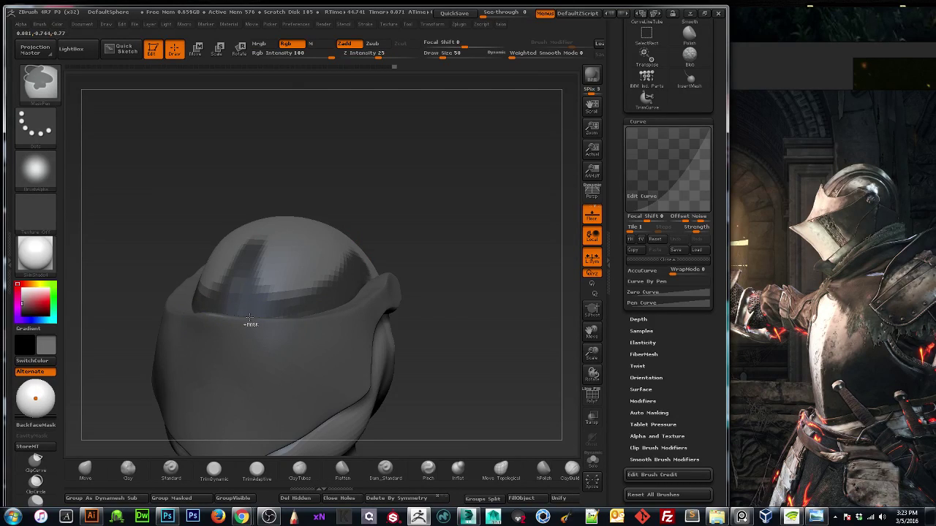
mouse_move(110, 293)
left_mouse_down()
mouse_move(193, 249)
mouse_move(124, 263)
left_mouse_up()
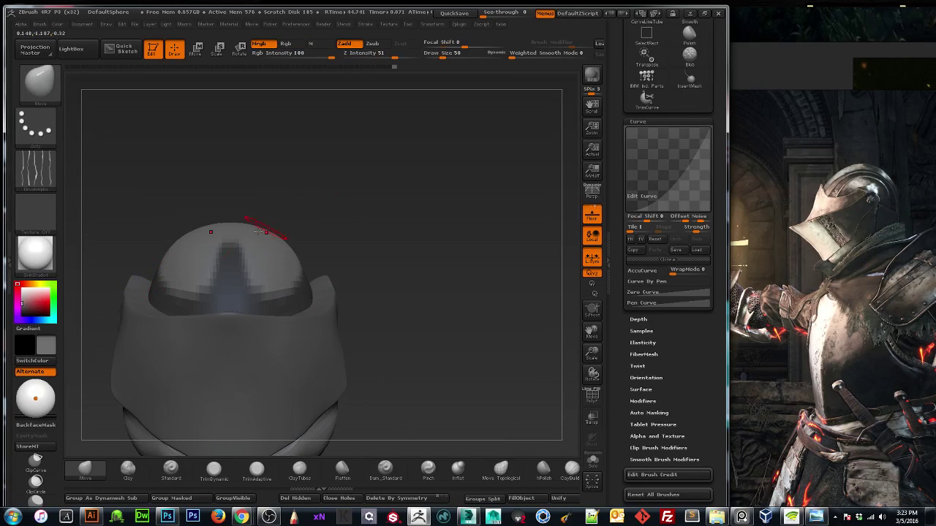
left_click_drag(381, 243, 246, 328)
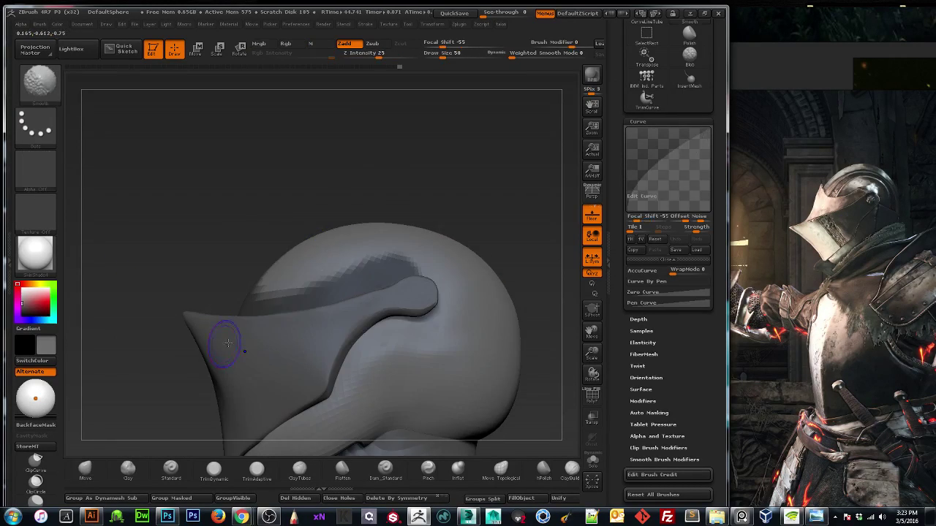
left_click_drag(592, 360, 538, 314)
mouse_move(177, 355)
left_mouse_down("shift")
mouse_move(229, 352)
mouse_move(184, 368)
left_mouse_up("shift")
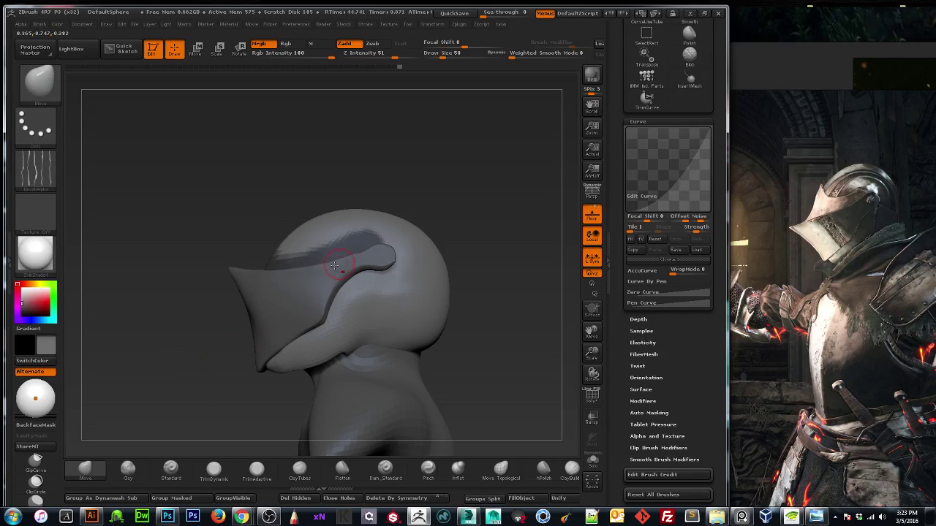
Refine the helmet mask by filling in and squaring off the band's rear end above the visor's hinge arm.
left_click_drag(592, 354, 591, 386)
left_click_drag(597, 327, 506, 361)
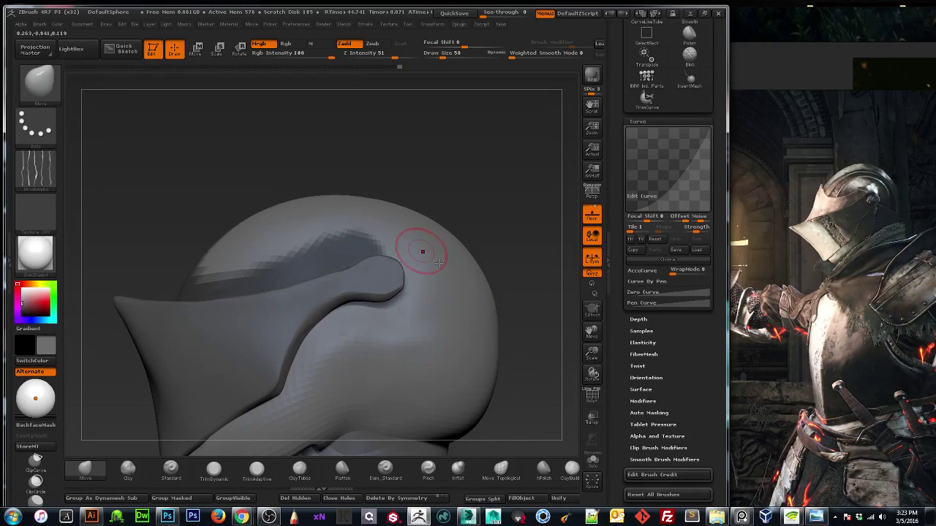
key("ctrl")
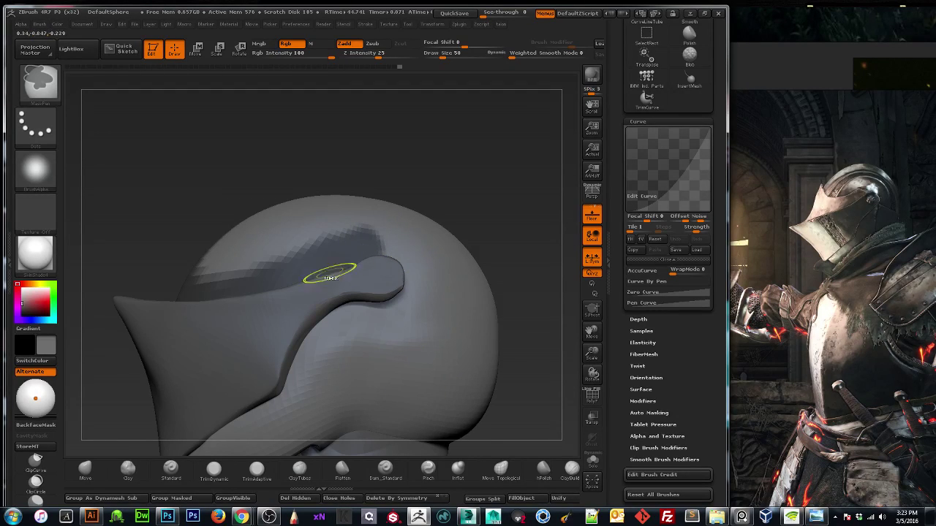
left_click_drag(117, 228, 168, 227)
left_click_drag(274, 227, 269, 210, "ctrl")
mouse_move(163, 197)
left_mouse_down()
mouse_move(234, 234)
mouse_move(236, 200)
left_mouse_up()
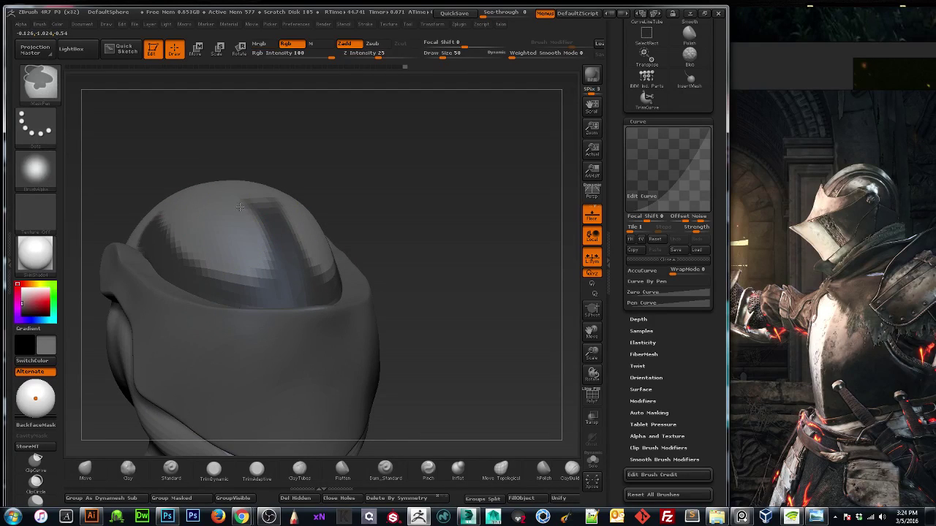
left_click_drag(368, 190, 293, 193)
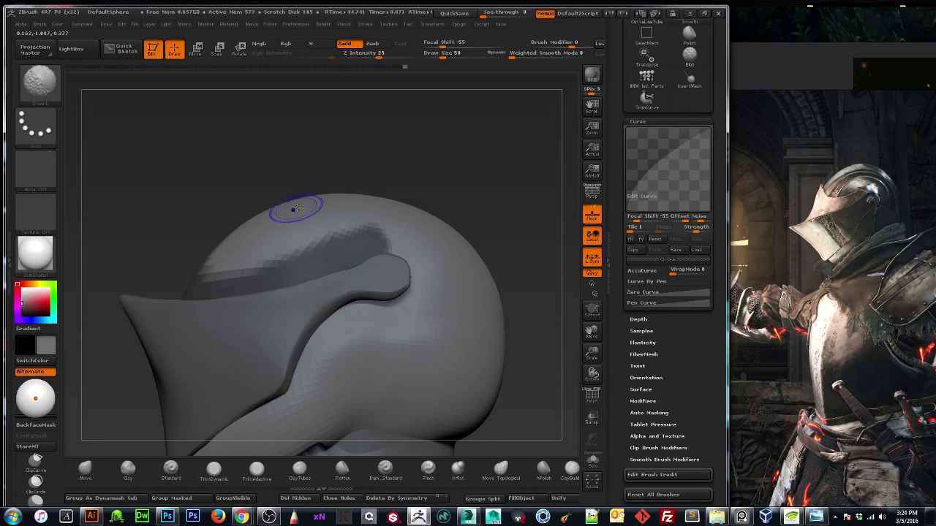
left_click_drag(592, 354, 560, 313)
left_click_drag(478, 352, 503, 353)
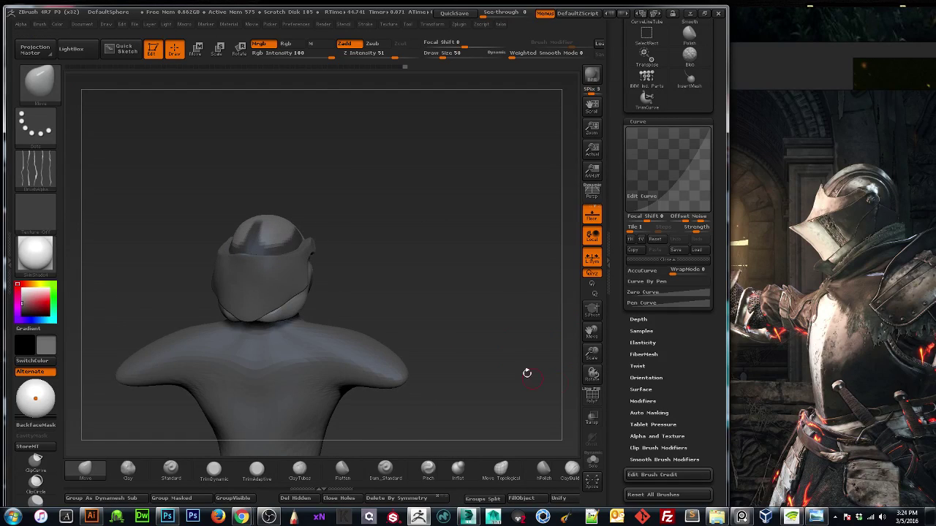
left_click_drag(591, 354, 543, 372)
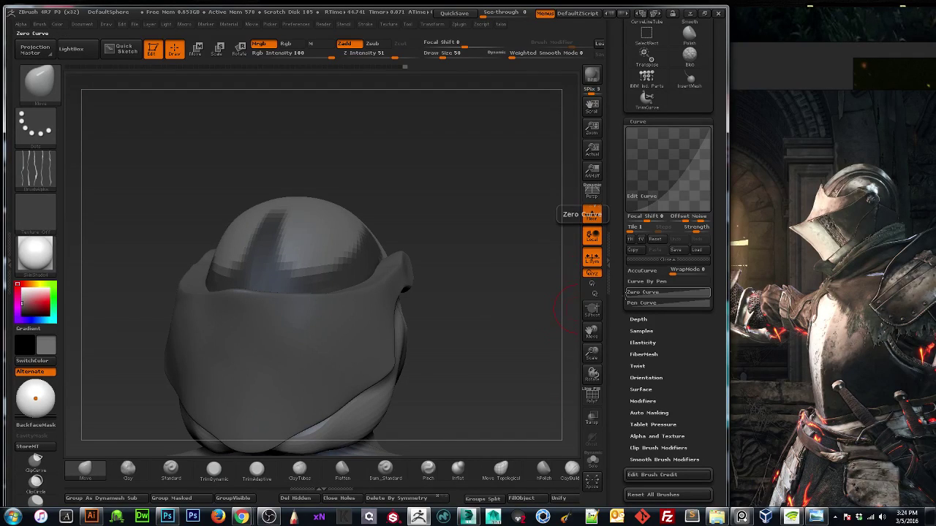
Open the subtool list with its extract settings for the masked head mesh.
mouse_move(633, 223)
left_mouse_down()
mouse_move(644, 282)
mouse_move(660, 126)
left_mouse_up()
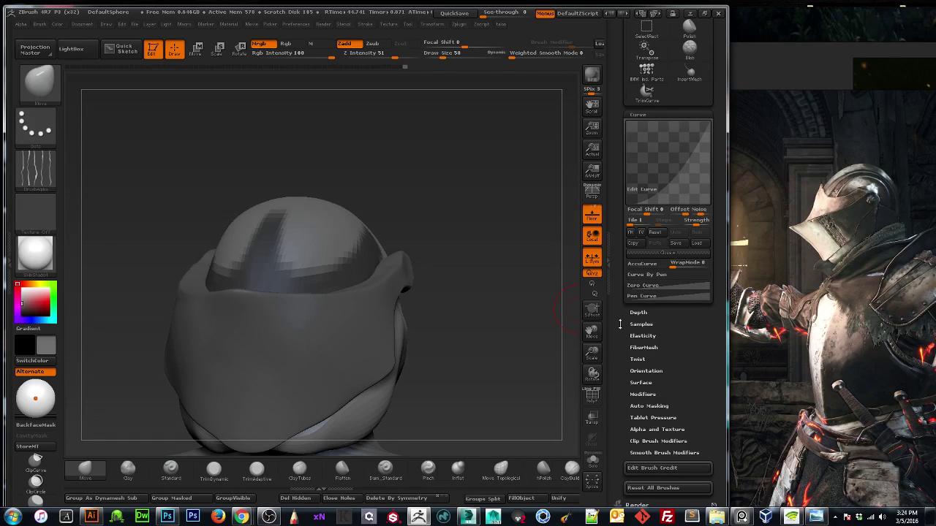
scroll(620, 324, "up", 3)
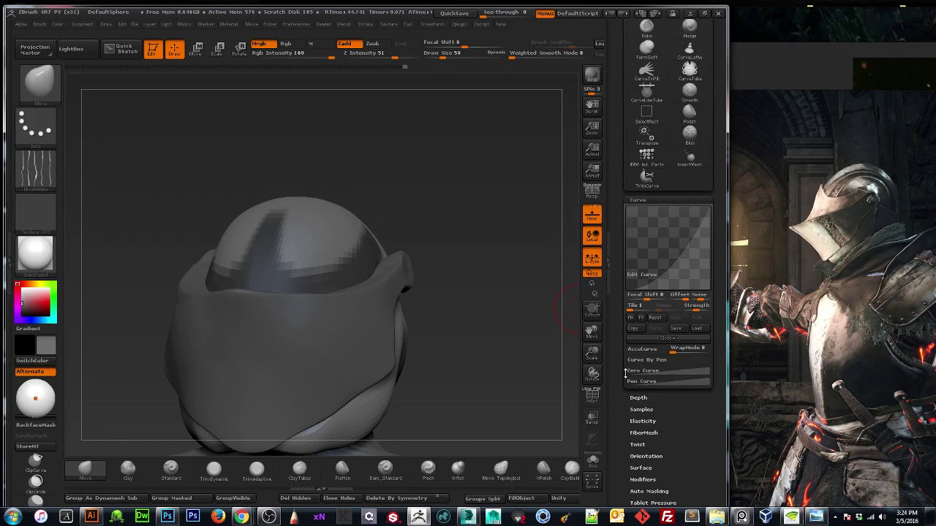
scroll(627, 375, "down", 2)
scroll(632, 344, "up", 5)
scroll(640, 307, "down", 6)
scroll(643, 292, "down", 8)
scroll(658, 365, "up", 15)
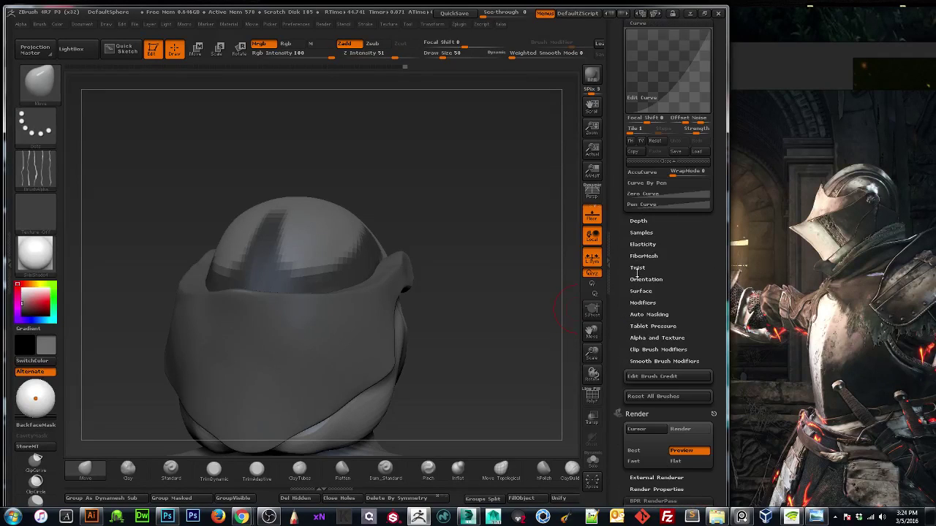
scroll(688, 490, "down", 10)
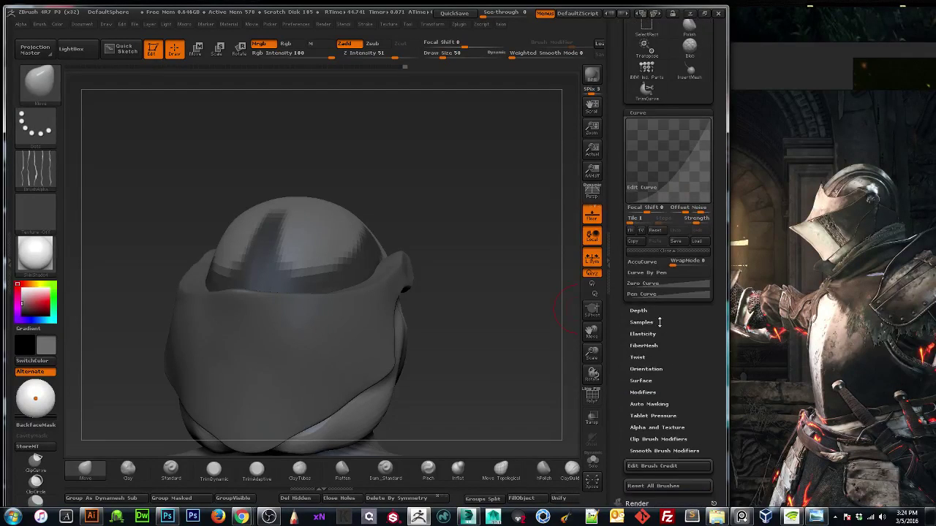
scroll(625, 365, "up", 10)
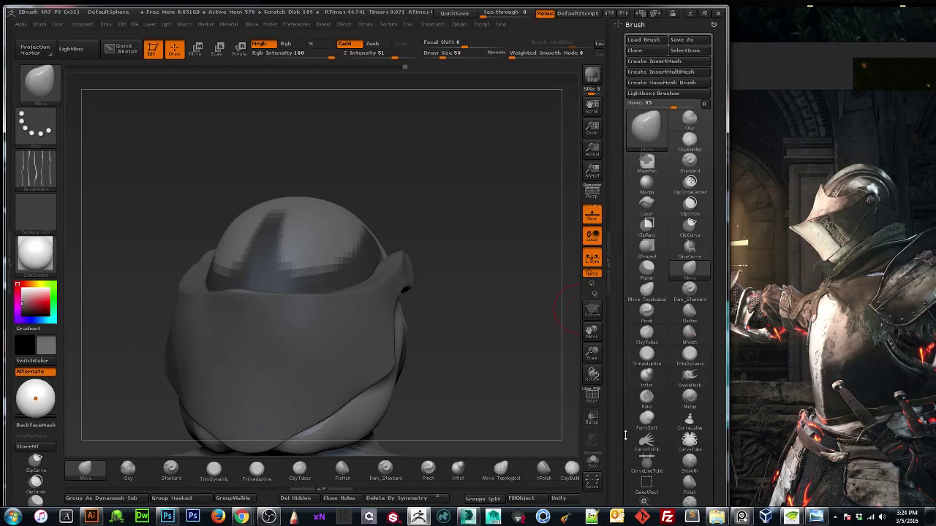
scroll(621, 471, "down", 10)
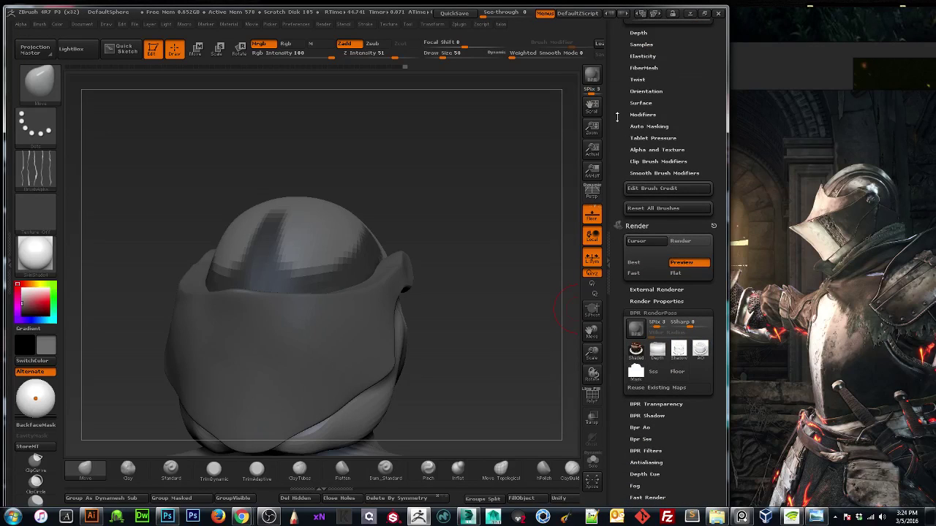
scroll(621, 139, "up", 3)
scroll(619, 197, "down", 10)
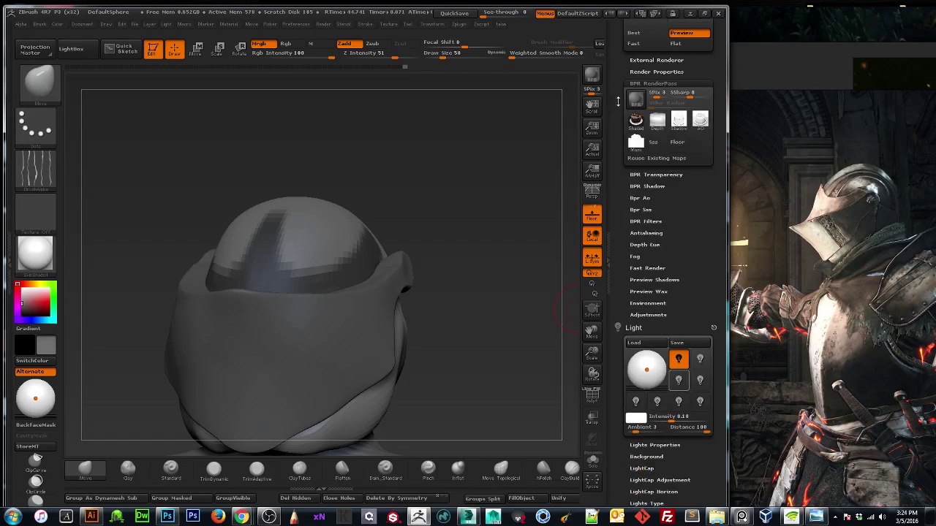
scroll(605, 269, "down", 15)
left_click_drag(620, 154, 623, 131)
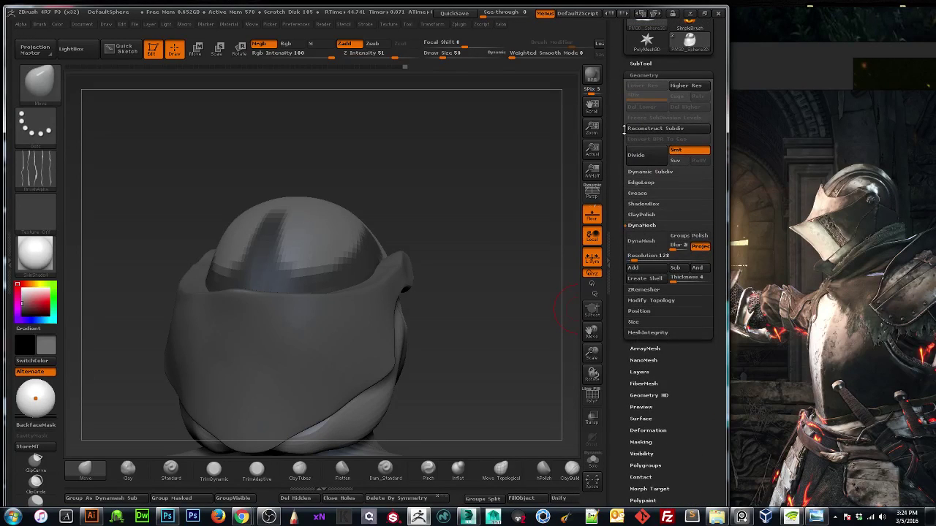
left_click(640, 65)
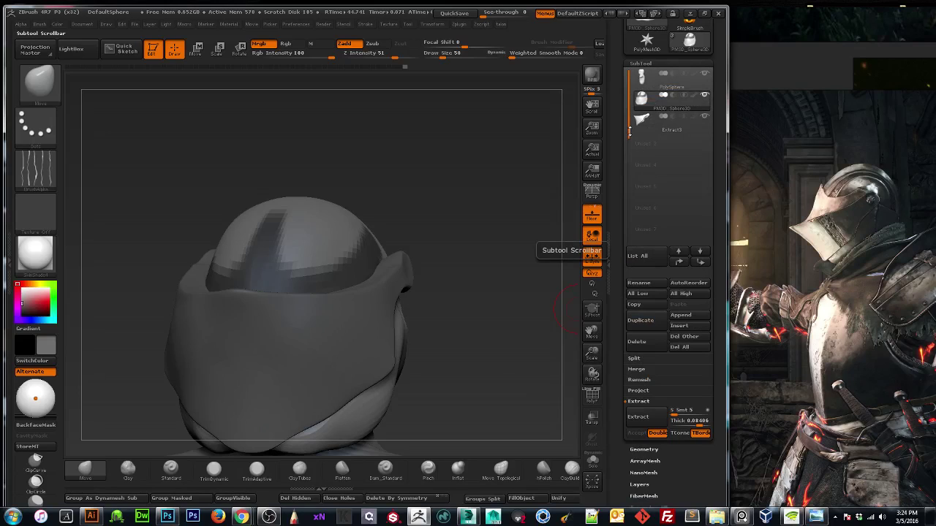
Extract the masked brow band from the head mesh at a thickness of about 0.02 and accept the result.
mouse_move(641, 100)
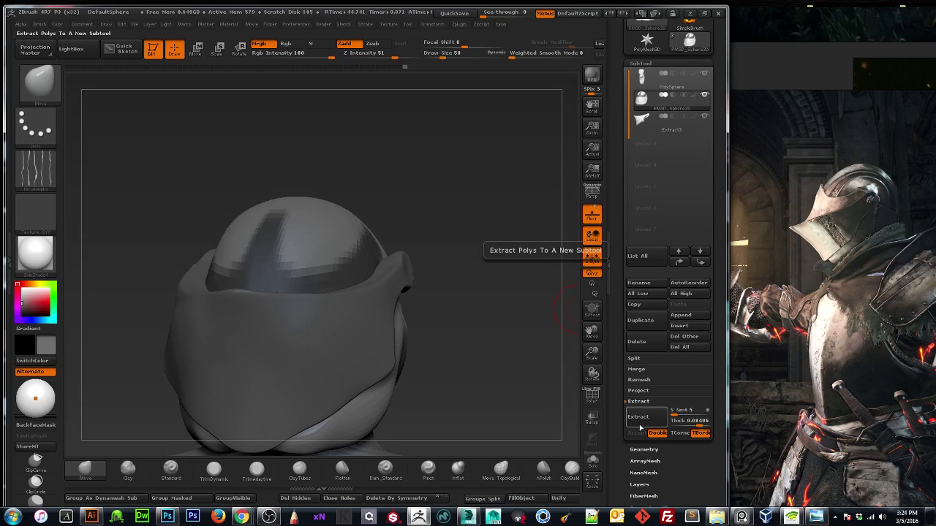
left_click(639, 422)
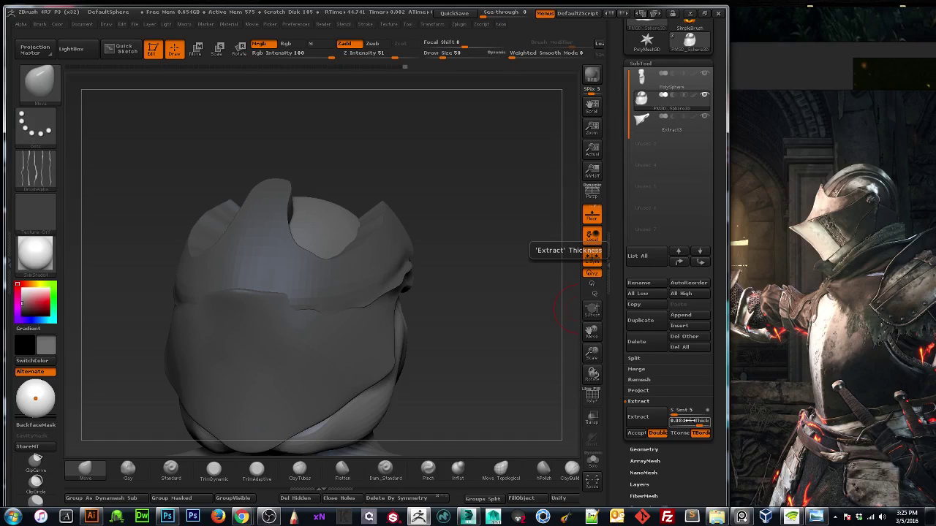
left_click_drag(703, 421, 697, 422)
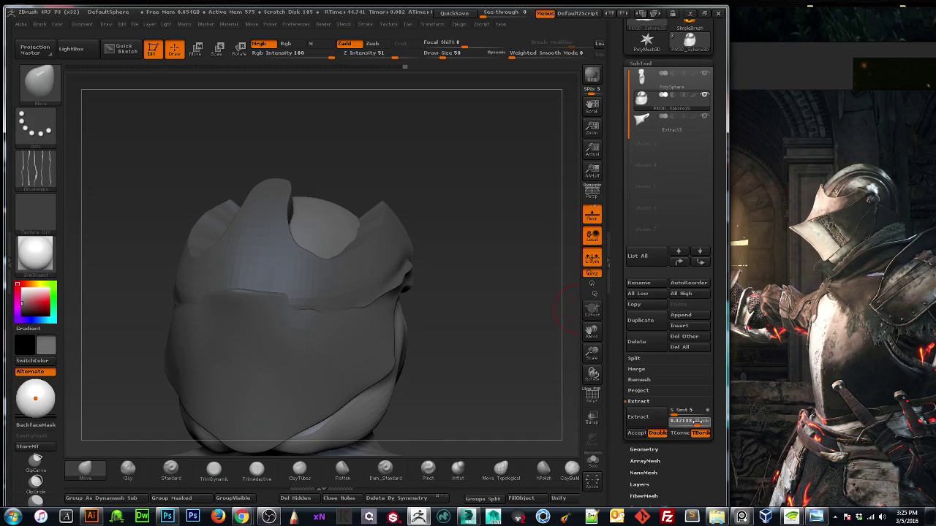
left_click(653, 421)
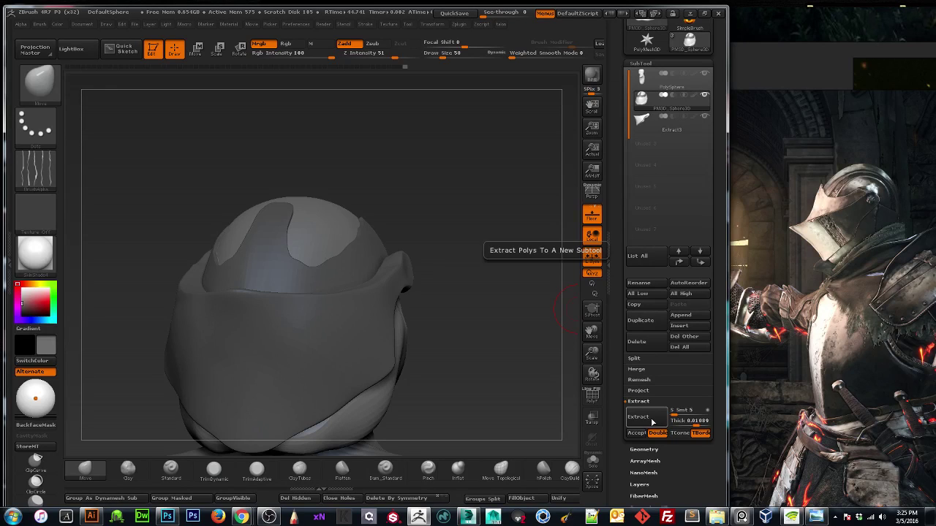
left_click(637, 434)
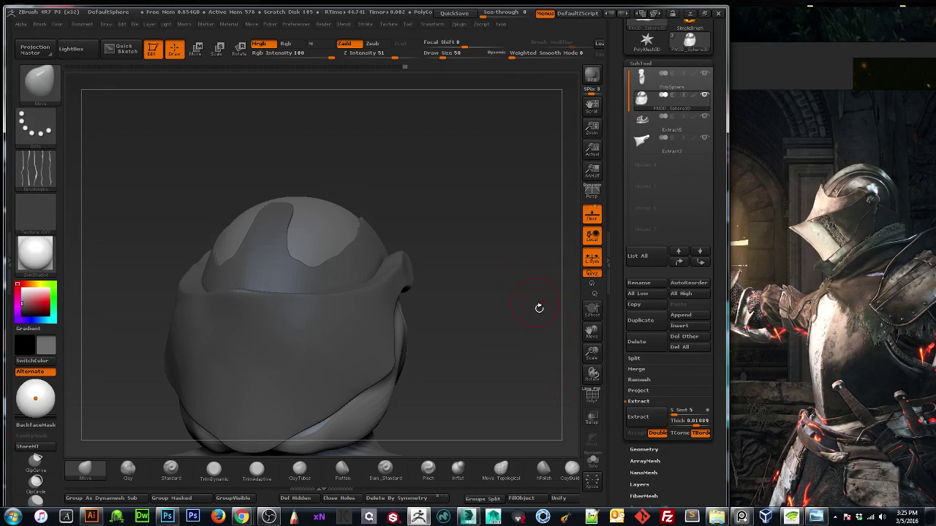
Select the newly extracted brow band subtool and clear its mask.
mouse_move(641, 100)
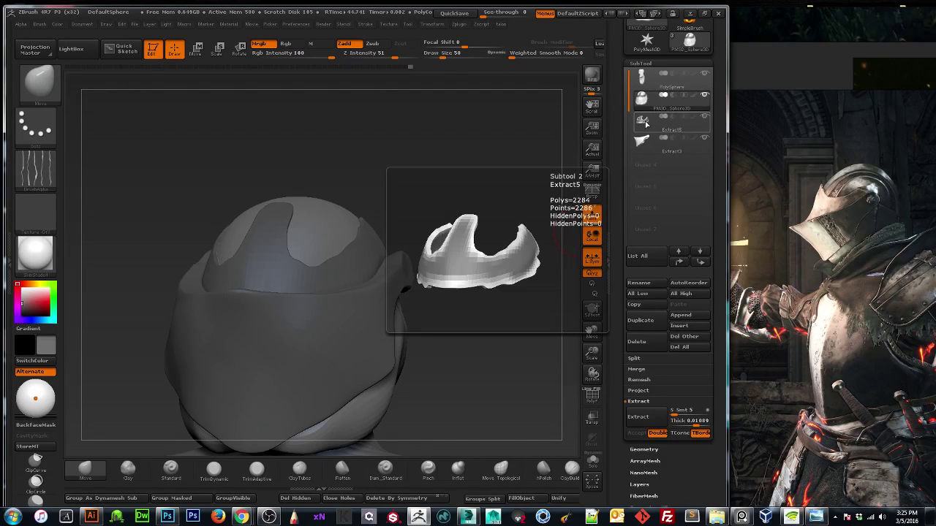
left_click(646, 125)
left_click_drag(481, 195, 503, 252, "ctrl")
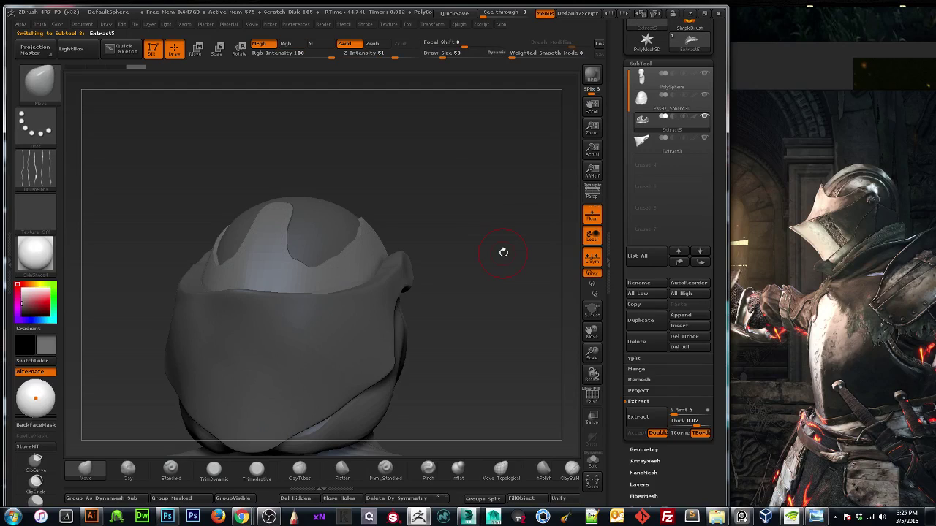
Try to smooth the extracted brow band's edges, undo the strokes, and clear its mask again.
left_click_drag(218, 220, 196, 290)
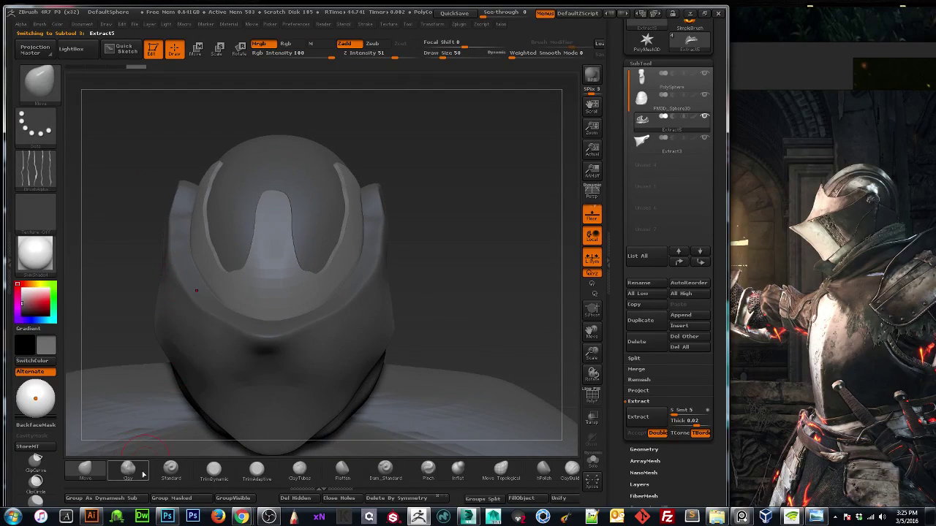
left_click_drag(469, 347, 219, 264)
key("shift")
mouse_move(125, 244)
left_mouse_down()
mouse_move(138, 249)
mouse_move(128, 245)
left_mouse_up()
left_click_drag(251, 253, 239, 255, "shift")
left_click_drag(345, 215, 387, 245, "shift")
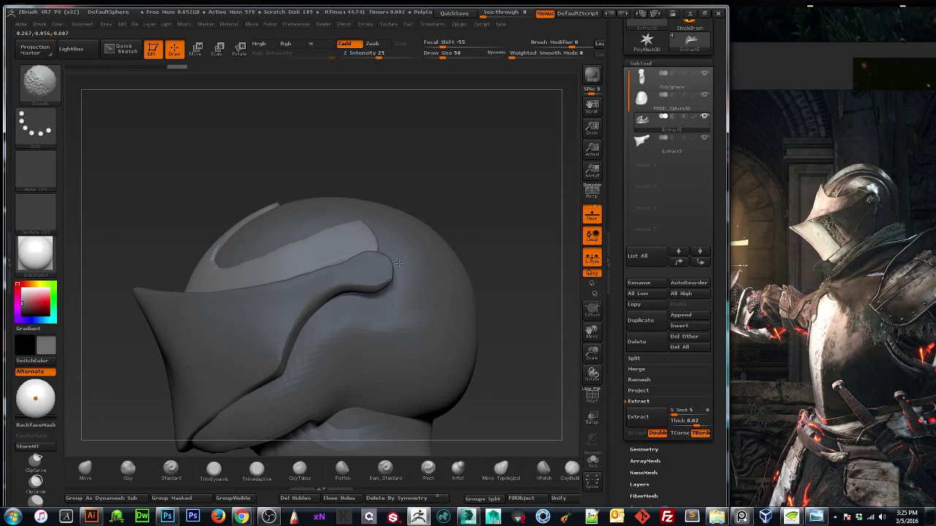
left_click_drag(75, 215, 354, 220)
mouse_move(344, 176)
left_mouse_down()
mouse_move(218, 230)
mouse_move(222, 212)
mouse_move(262, 272)
mouse_move(235, 277)
left_mouse_up()
key("ctrl")
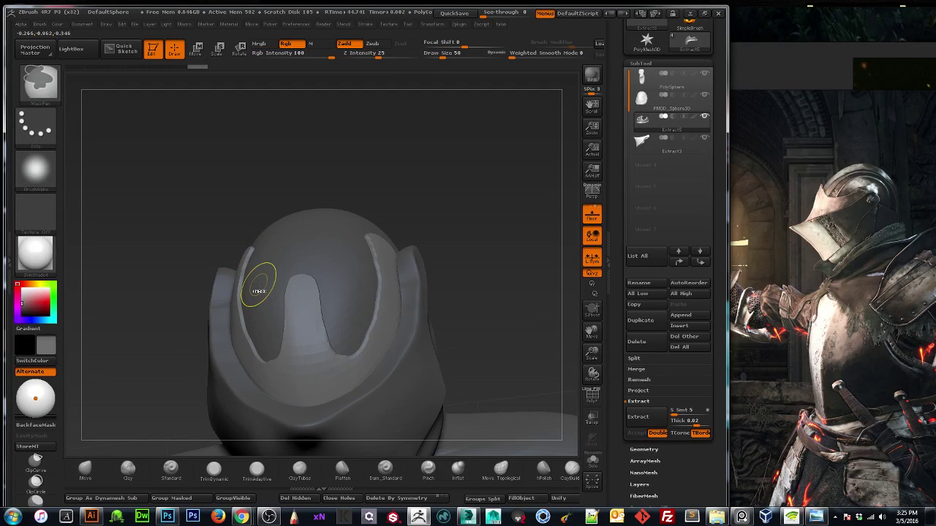
key("ctrl+z")
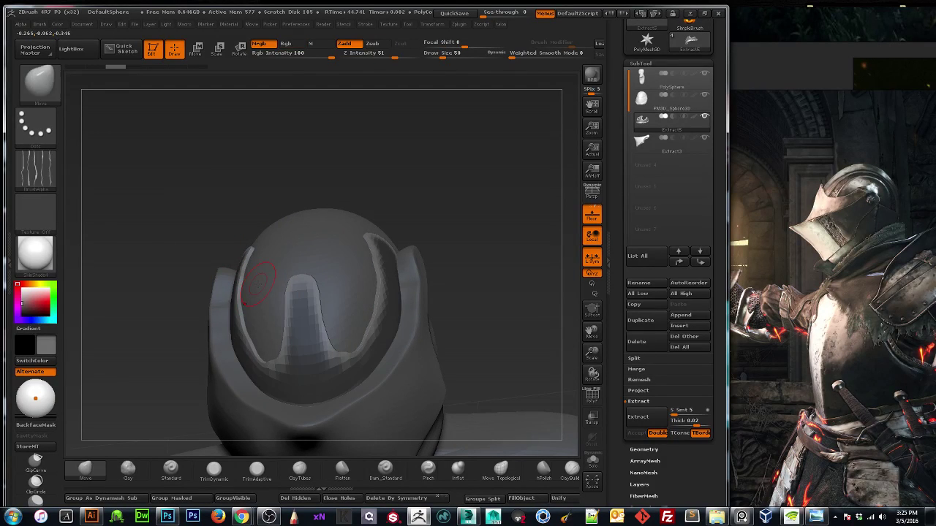
left_click_drag(165, 196, 169, 217, "ctrl")
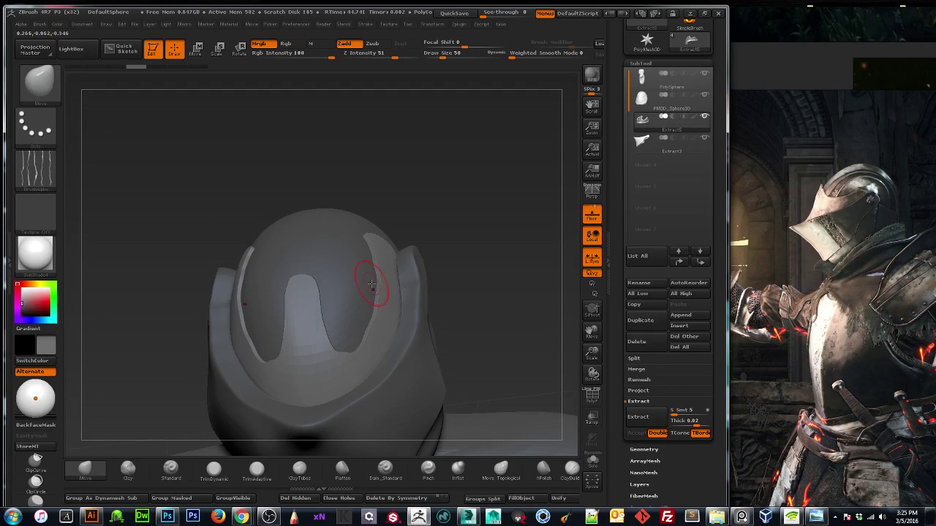
Try to round the brow band's openings and narrow its centre strip into an upward taper.
left_click_drag(203, 236, 188, 269)
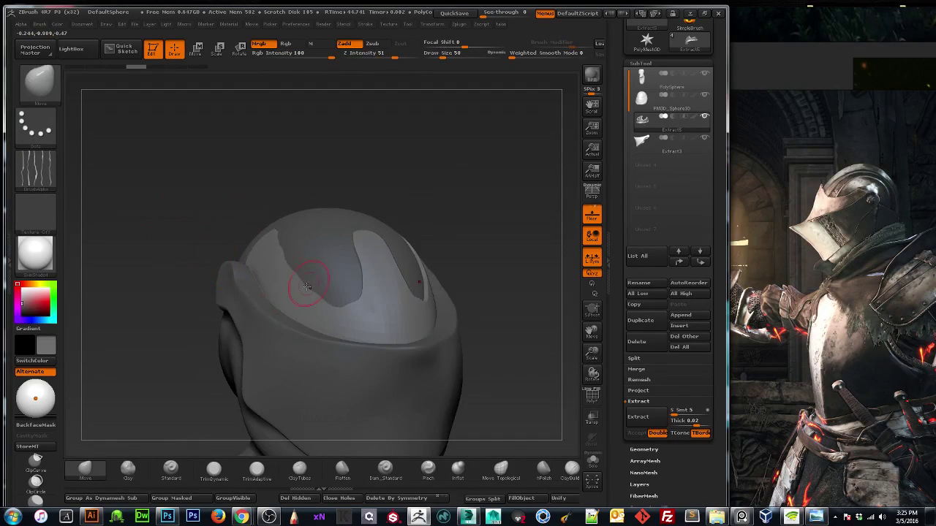
left_click_drag(334, 301, 341, 304)
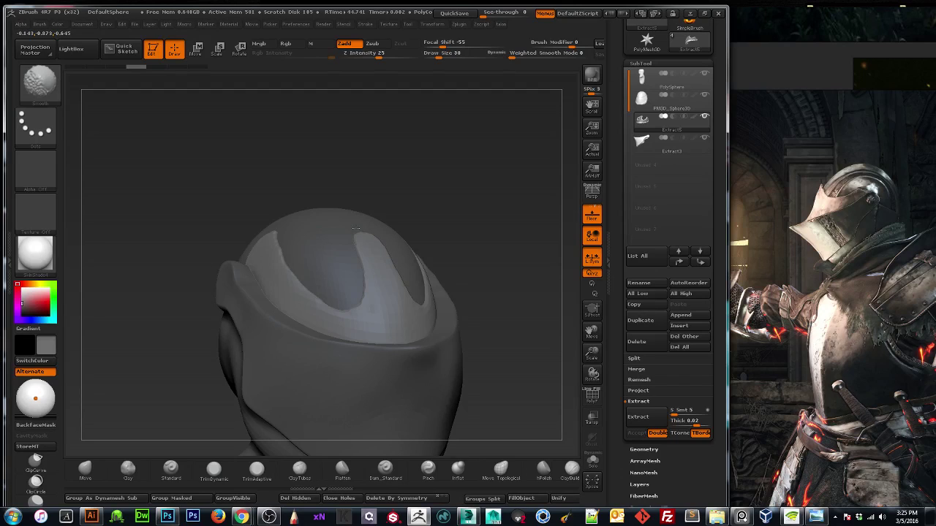
left_click_drag(191, 254, 158, 243)
key("b")
left_click(347, 314)
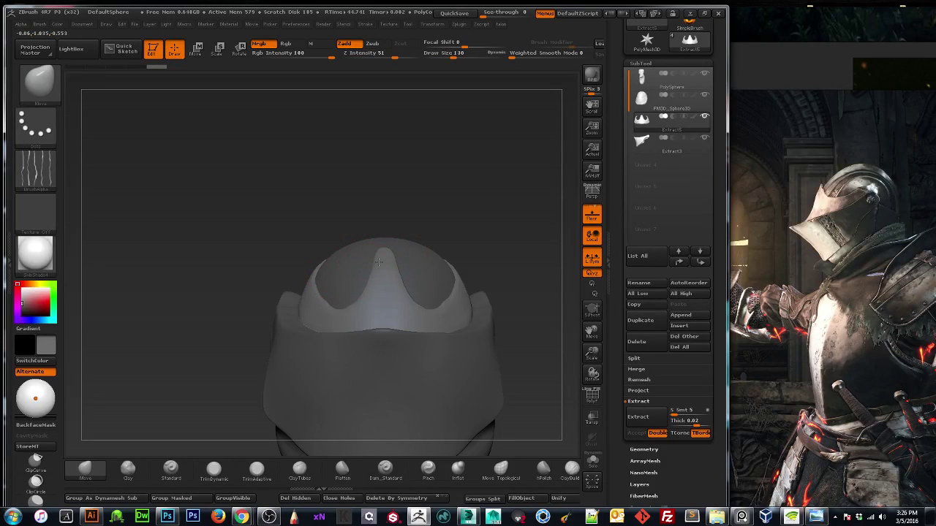
Try to pull the brow band's centre strip forward with a draw size of 210, and undo the band's reshaping.
left_click_drag(264, 272, 225, 280)
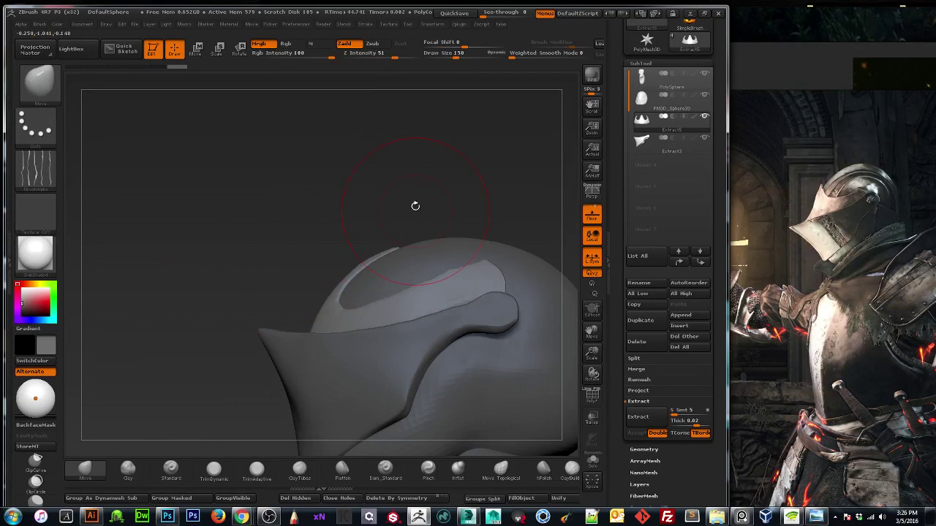
key("bracketright")
key("bracketright")
key("bracketright")
key("bracketright")
key("bracketright")
key("bracketright")
key("bracketright")
mouse_move(371, 259)
left_mouse_down()
mouse_move(316, 256)
mouse_move(358, 258)
left_mouse_up()
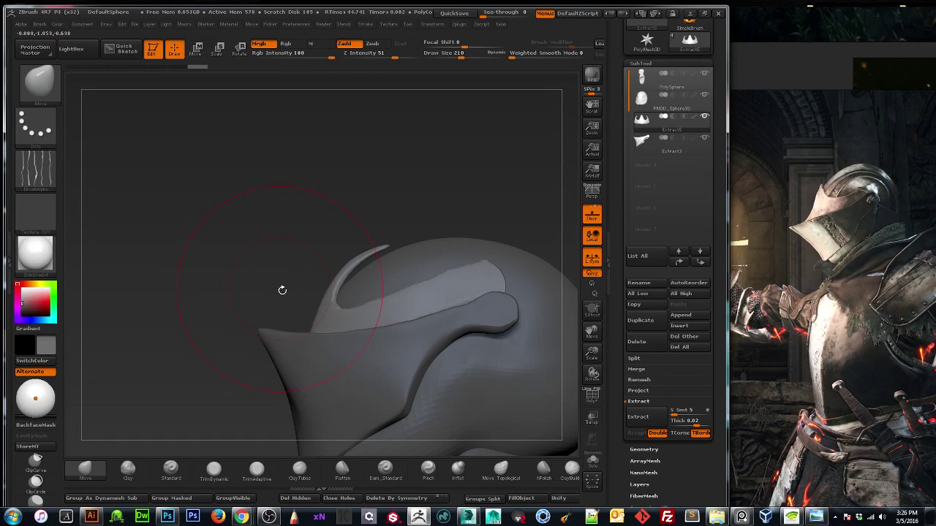
left_click_drag(276, 285, 256, 310)
key("ctrl+z")
key("ctrl+z")
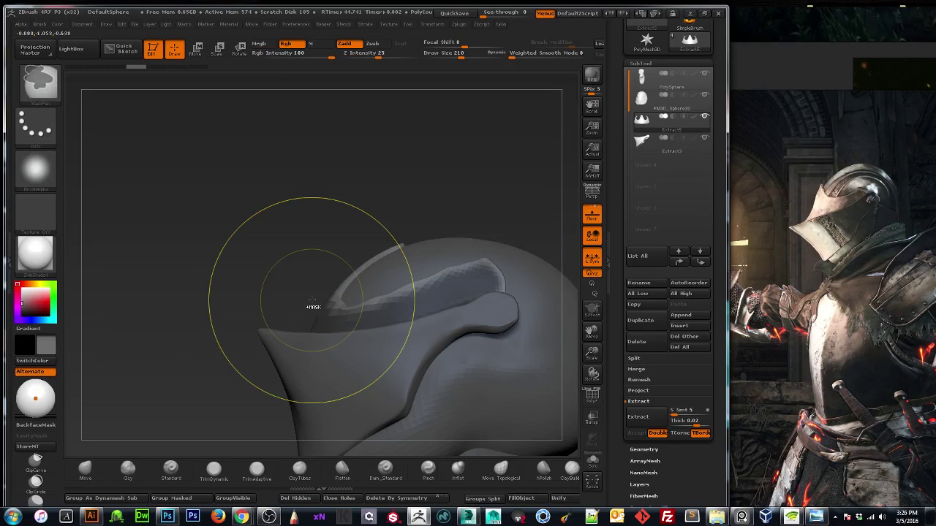
Push the lower front corners of the brow band's openings outward and smooth the side strips' upper edges.
mouse_move(312, 299)
left_mouse_down("shift")
mouse_move(220, 292)
mouse_move(248, 227)
mouse_move(293, 285)
left_mouse_up("shift")
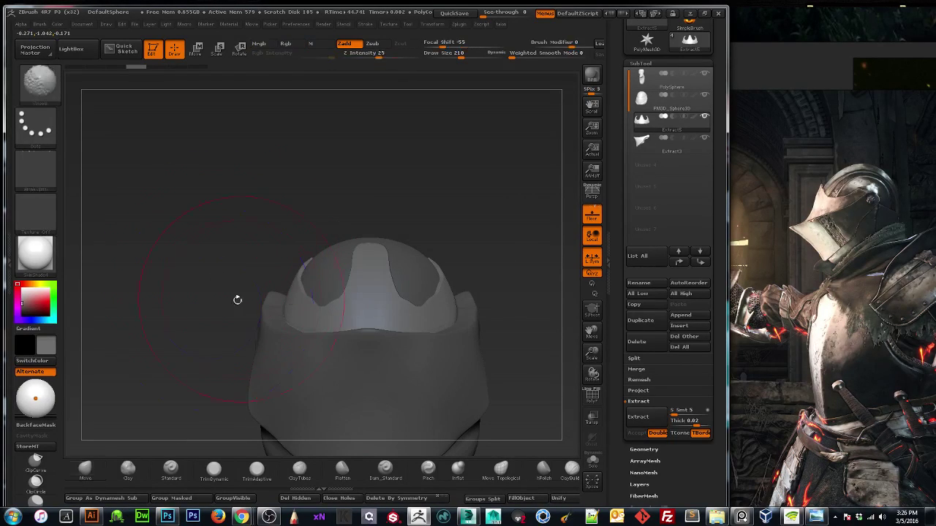
key("shift")
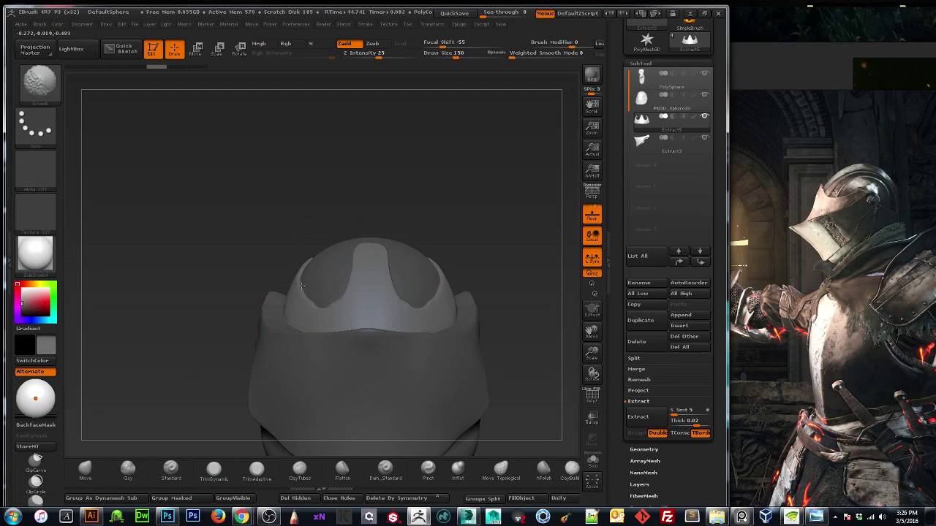
mouse_move(520, 276)
left_mouse_down()
mouse_move(512, 268)
mouse_move(344, 296)
mouse_move(267, 285)
left_mouse_up()
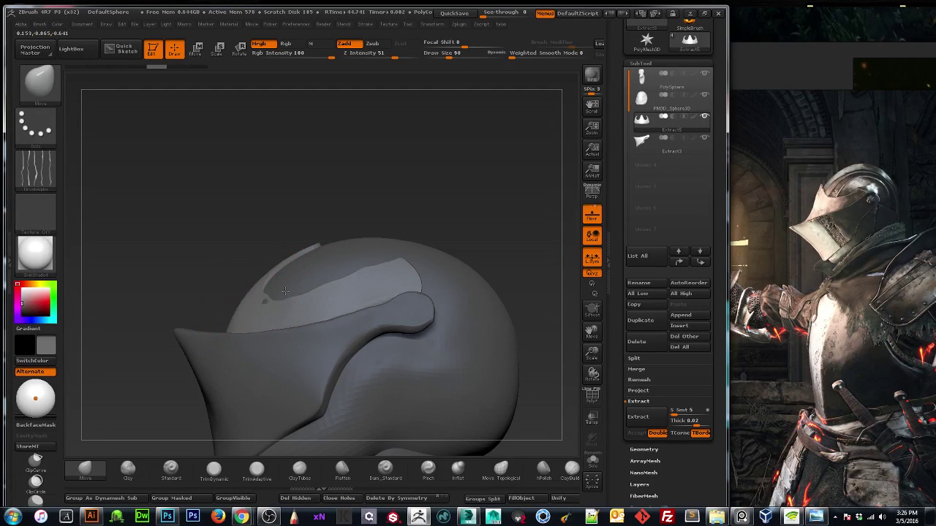
left_click_drag(269, 298, 266, 301)
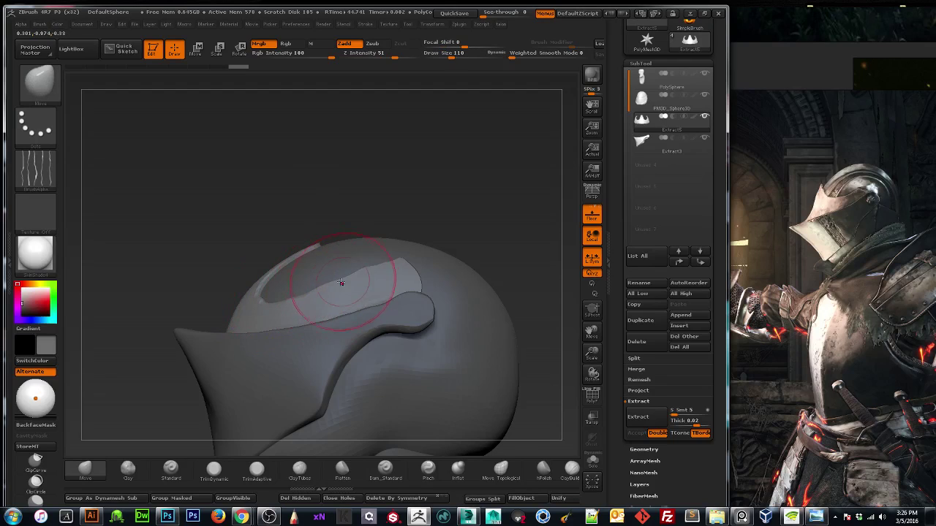
key("shift")
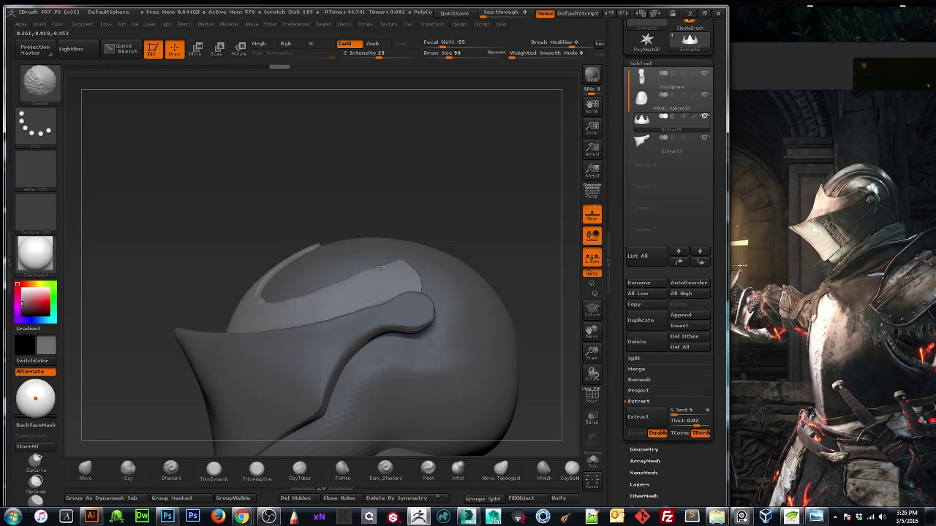
left_click_drag(339, 279, 348, 279, "shift")
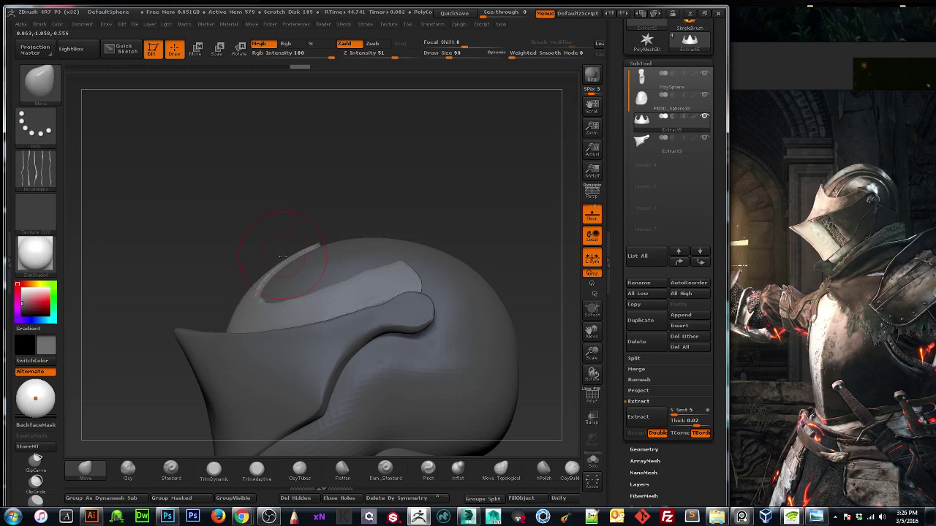
Try to cut away the upper part of the brow band, and undo the cut.
mouse_move(246, 245)
left_mouse_down()
mouse_move(230, 260)
mouse_move(236, 268)
mouse_move(358, 195)
mouse_move(253, 256)
mouse_move(294, 206)
mouse_move(274, 220)
mouse_move(321, 256)
left_mouse_up()
left_click_drag(184, 299, 219, 300)
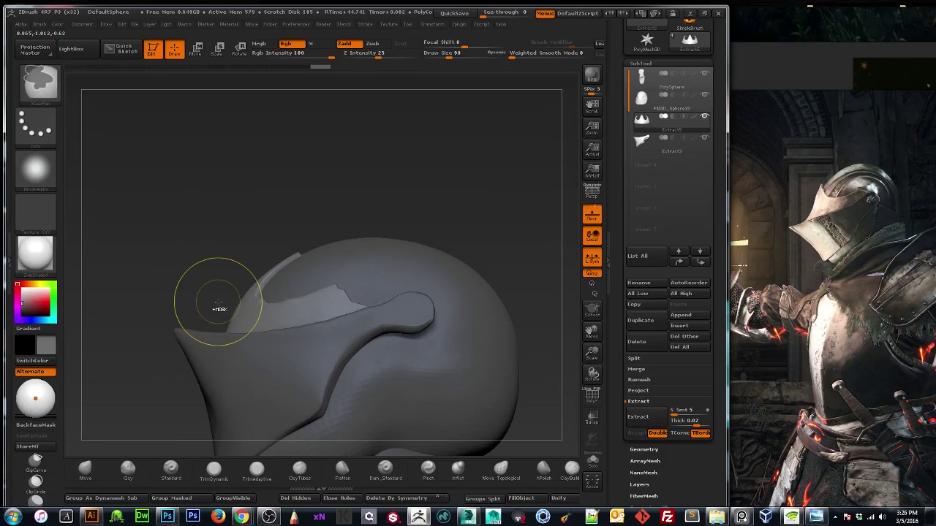
key("ctrl+z")
Cut off the upper end of the brow band's centre strip and smooth what remains into a narrow tip.
mouse_move(259, 228)
left_mouse_down("ctrl+shift")
mouse_move(300, 240)
mouse_move(407, 173)
mouse_move(421, 150)
left_mouse_up("ctrl+shift")
left_click_drag(143, 265, 212, 292)
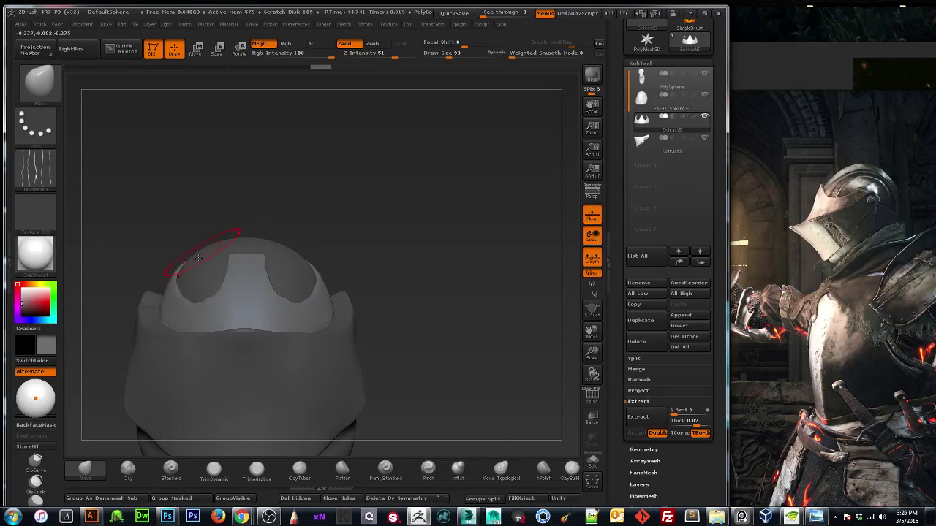
left_click_drag(238, 188, 205, 212, "shift")
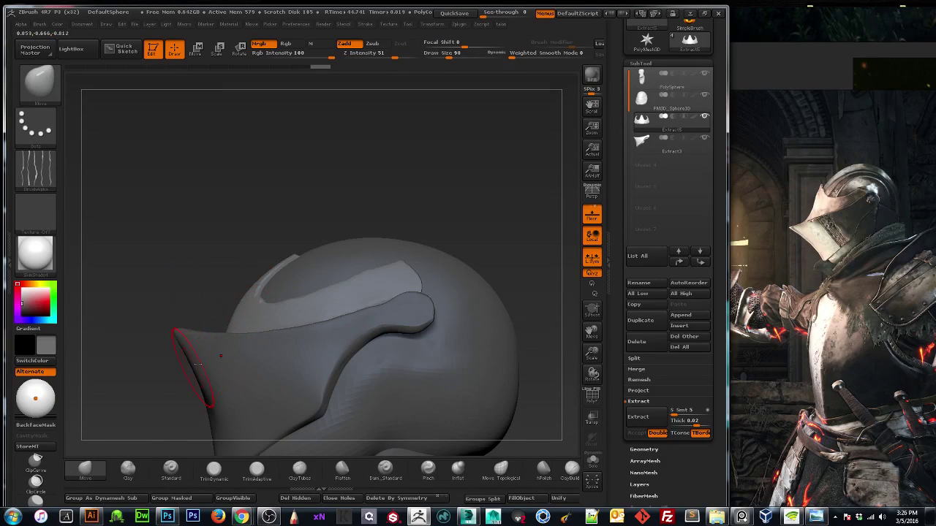
mouse_move(182, 290)
left_mouse_down()
mouse_move(271, 195)
mouse_move(246, 284)
left_mouse_up()
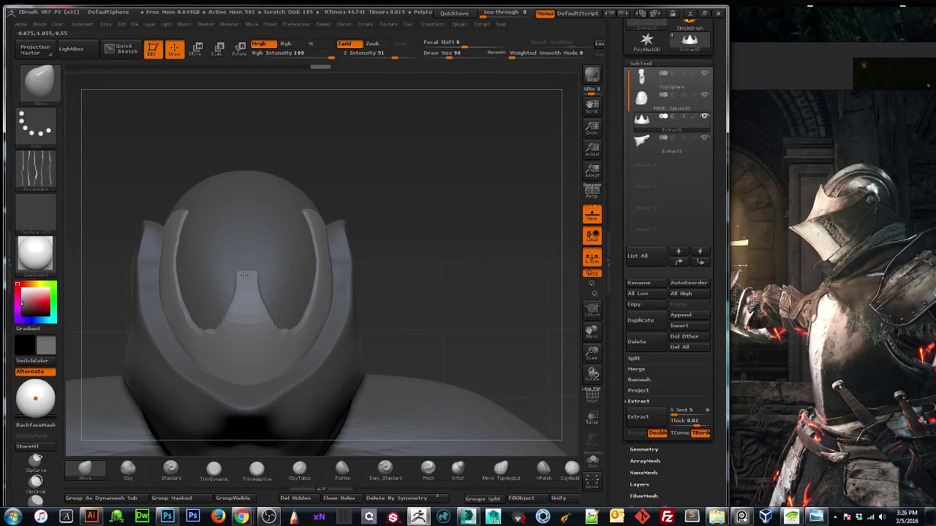
key("shift")
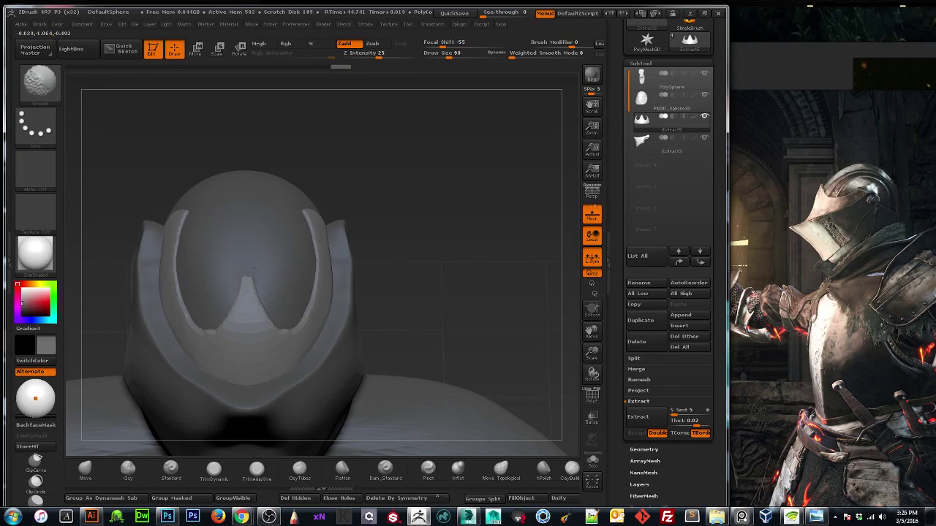
left_click_drag(448, 176, 241, 239)
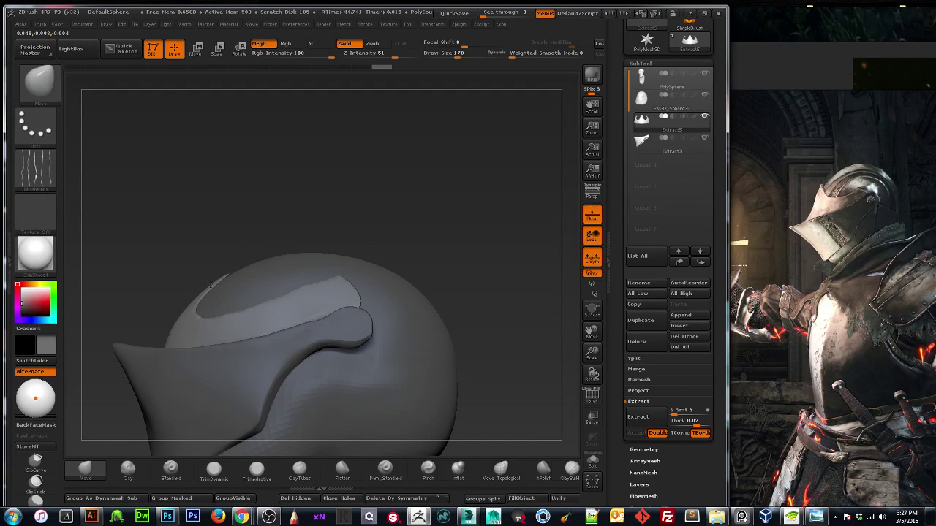
left_click_drag(210, 283, 208, 286)
left_click_drag(148, 309, 286, 313, "shift")
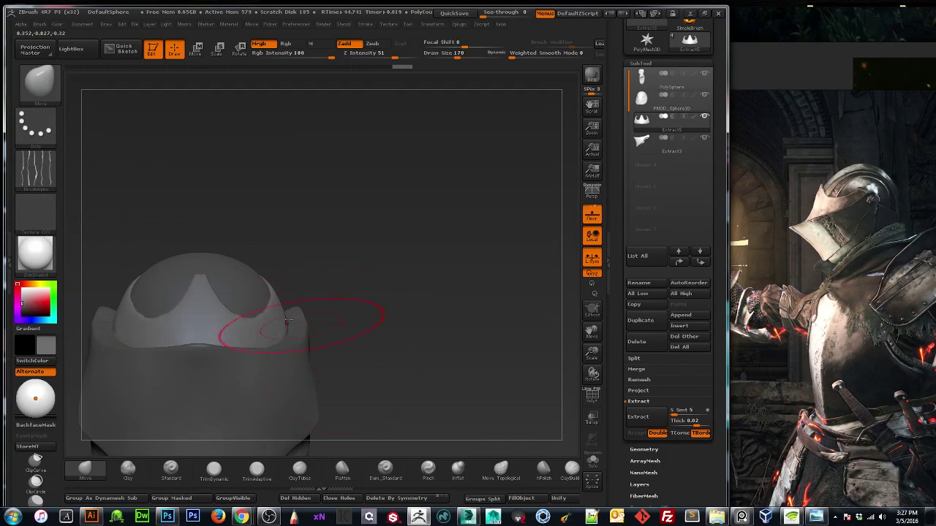
Thicken the brow band's centre strip with the Inflat brush at a draw size of 170.
left_click(456, 470)
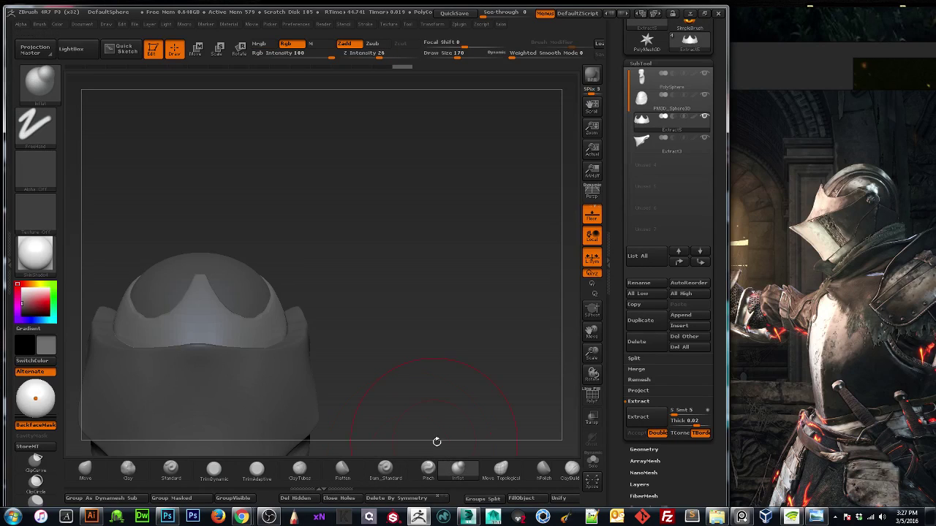
left_click_drag(199, 306, 201, 286)
mouse_move(286, 228)
left_mouse_down()
mouse_move(150, 273)
mouse_move(179, 266)
mouse_move(159, 274)
mouse_move(177, 269)
mouse_move(173, 286)
left_mouse_up()
mouse_move(102, 256)
left_mouse_down()
mouse_move(173, 264)
mouse_move(146, 277)
mouse_move(168, 271)
left_mouse_up()
left_click_drag(587, 334, 622, 323)
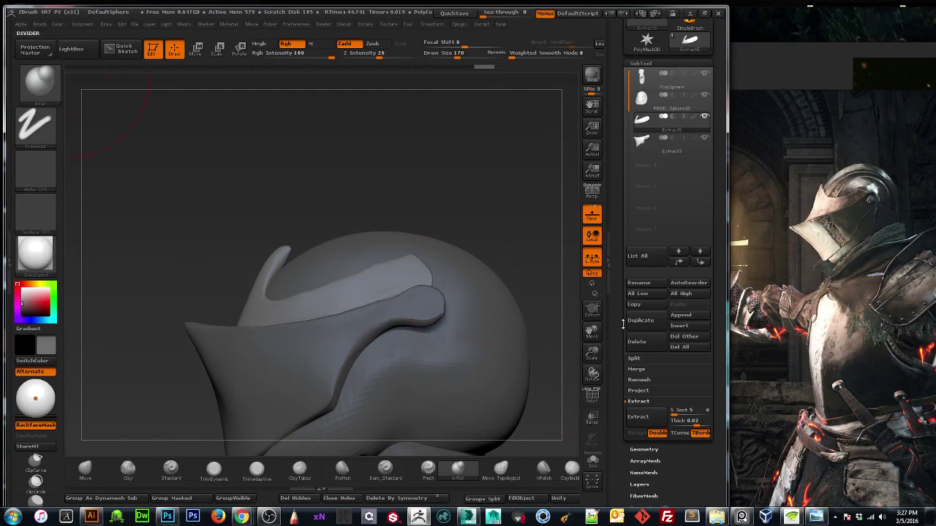
left_click_drag(278, 258, 275, 267)
Smooth the inflated side and front surfaces of the brow band with a draw size of 150.
key("bracketright")
key("bracketright")
left_click_drag(321, 298, 280, 309, "shift")
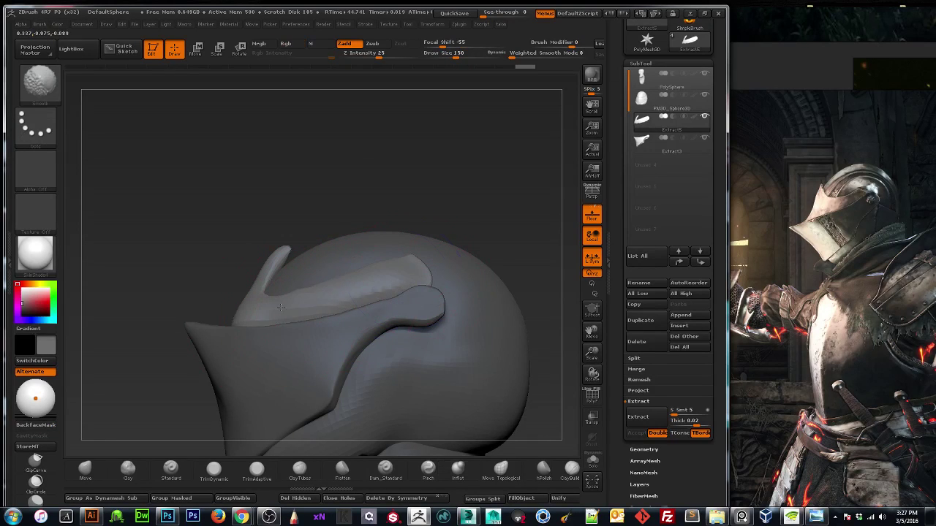
left_click_drag(139, 233, 252, 231)
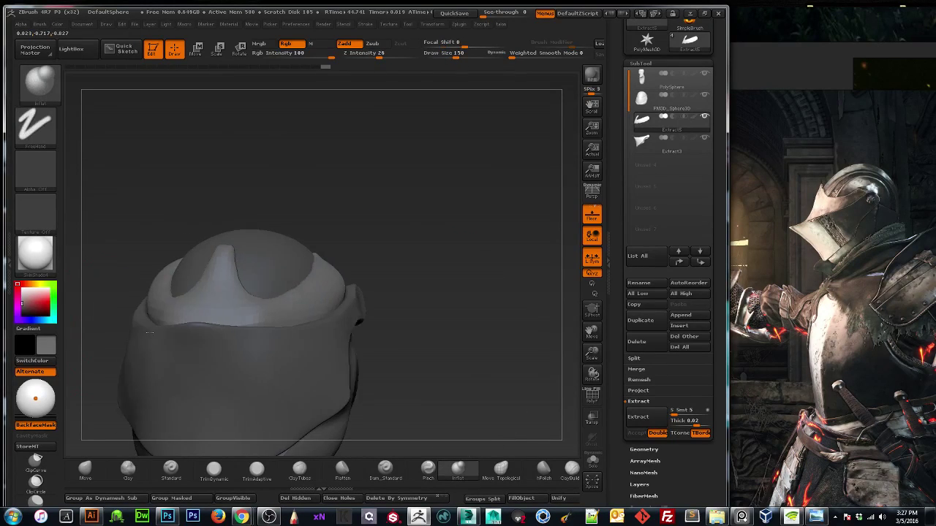
left_click_drag(198, 310, 226, 292, "shift")
left_click_drag(388, 232, 315, 233, "shift")
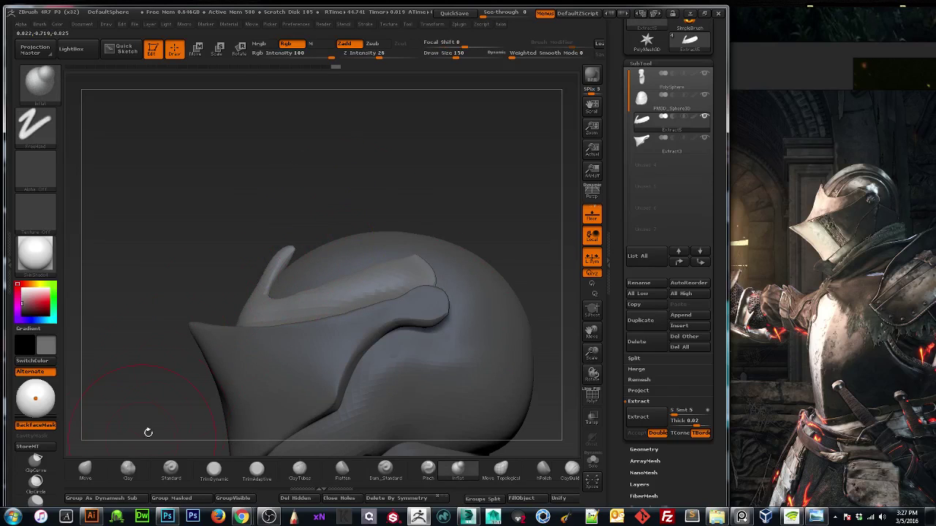
Bend the centre strip's tip back toward the helmet dome with the Move brush at draw sizes 70 to 90, smoothing it.
left_click(85, 470)
left_click_drag(285, 250, 296, 248)
key("shift")
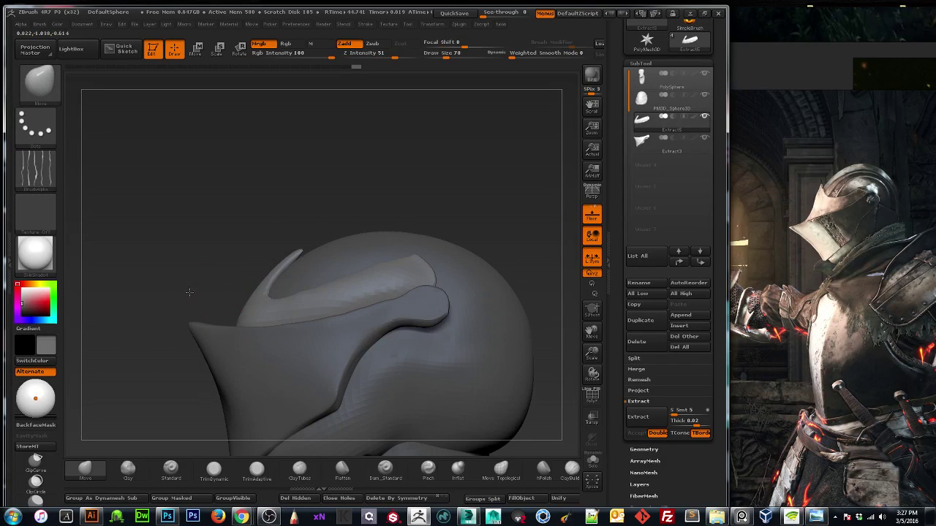
key("ctrl")
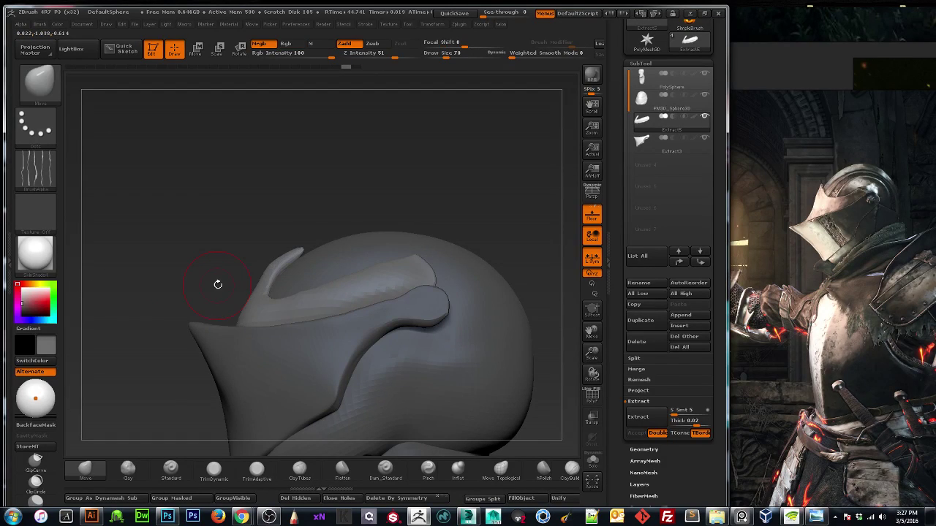
left_click_drag(265, 267, 288, 244, "shift")
key("bracketright")
key("bracketright")
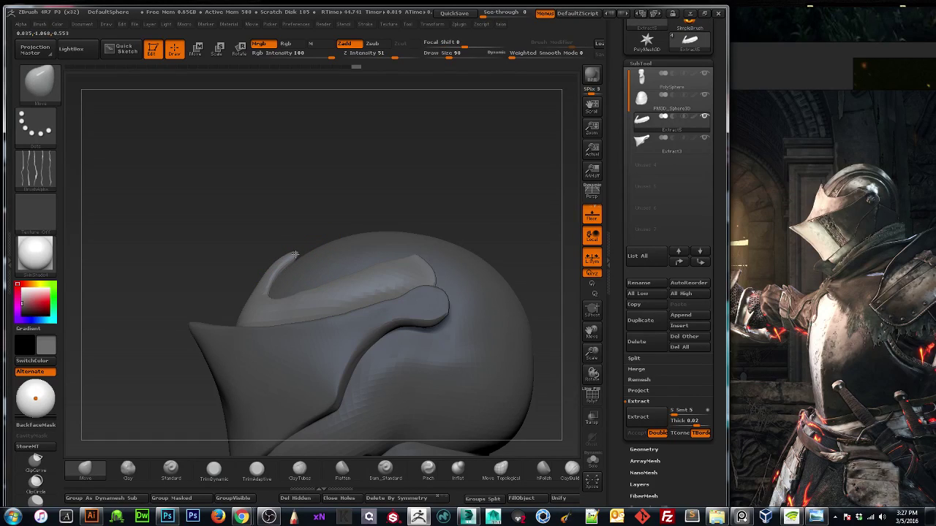
left_click_drag(295, 253, 297, 255)
Smooth the brow band's side and reshape the lower front corner of its opening with the Move brush at draw size 130.
key("bracketright")
key("bracketright")
mouse_move(188, 288)
left_mouse_down()
mouse_move(334, 292)
mouse_move(345, 284)
left_mouse_up()
mouse_move(396, 262)
left_mouse_down("shift")
mouse_move(321, 270)
mouse_move(348, 292)
left_mouse_up("shift")
key("bracketleft")
key("bracketleft")
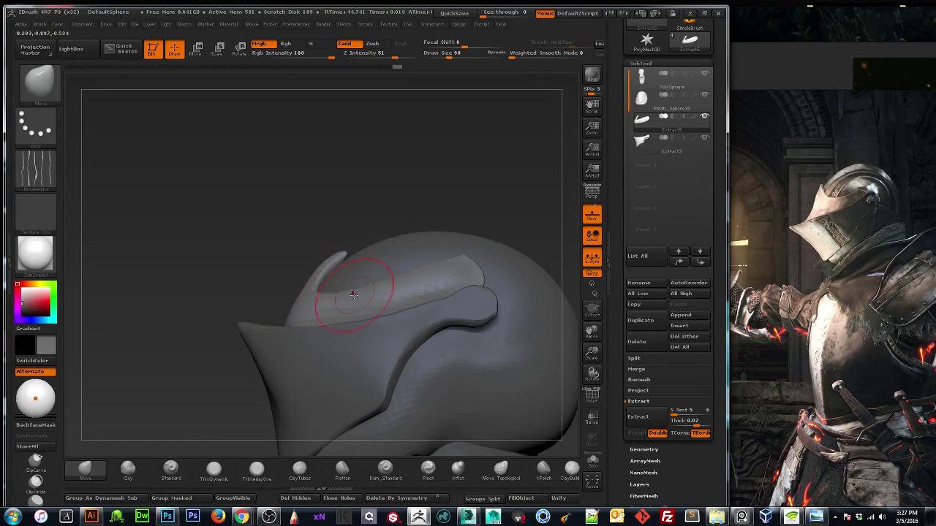
key("bracketright")
key("bracketright")
key("bracketright")
key("bracketright")
left_click_drag(337, 288, 333, 291)
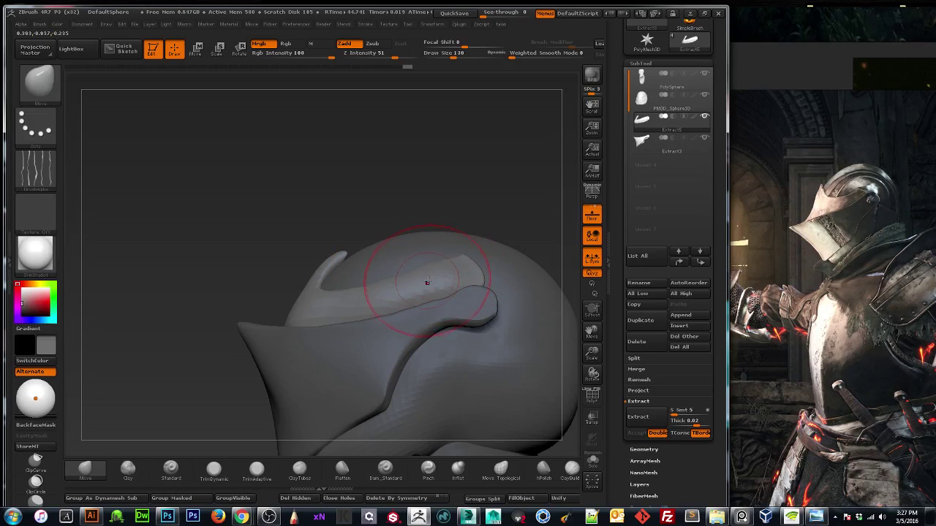
Smooth the brow band's side near the visor hinge with a draw size of 90.
left_click_drag(179, 254, 245, 288)
left_click_drag(467, 213, 464, 271)
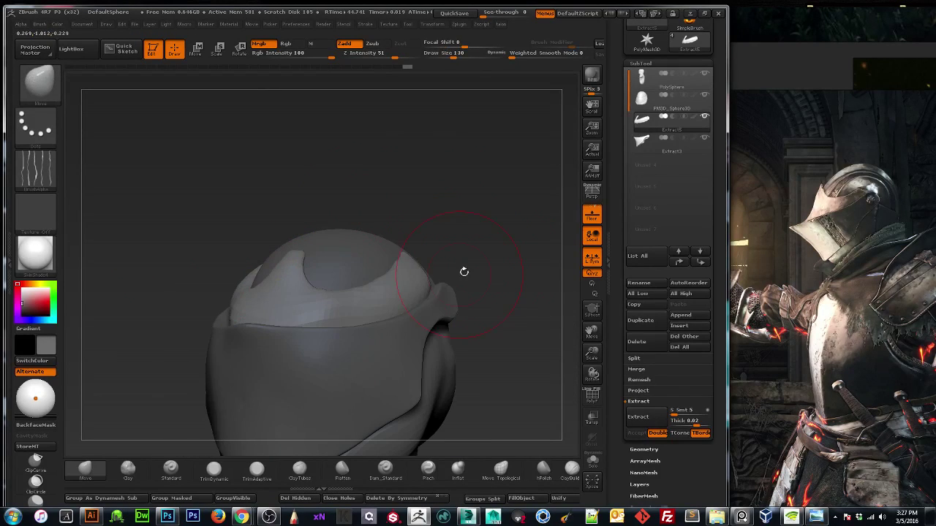
key("shift")
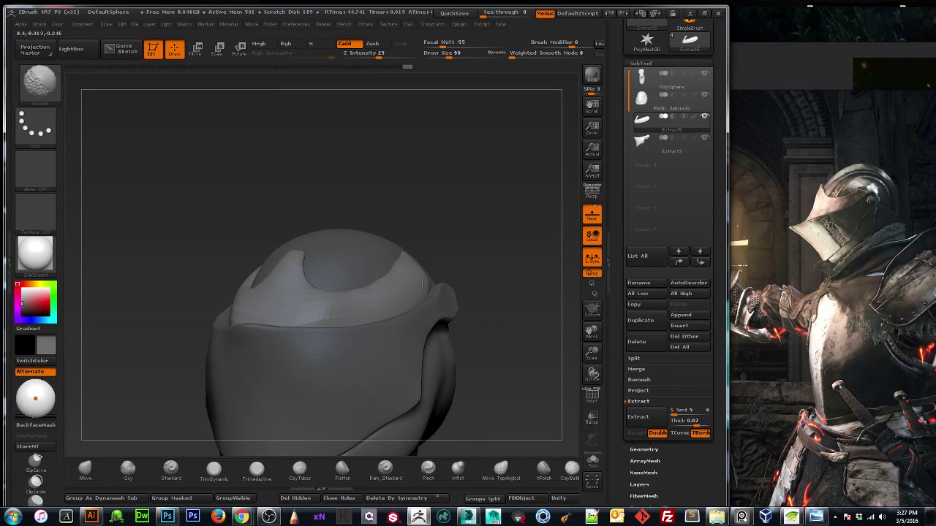
left_click_drag(476, 255, 476, 260, "shift")
Slice the brow band's rear end along a diagonal line just above the visor's rounded hinge.
left_click_drag(520, 221, 418, 261)
key("ctrl+shift")
mouse_move(504, 293)
left_mouse_down("ctrl+shift")
mouse_move(392, 212)
mouse_move(547, 380)
mouse_move(449, 267)
mouse_move(521, 276)
mouse_move(471, 296)
mouse_move(488, 285)
left_mouse_up("ctrl+shift")
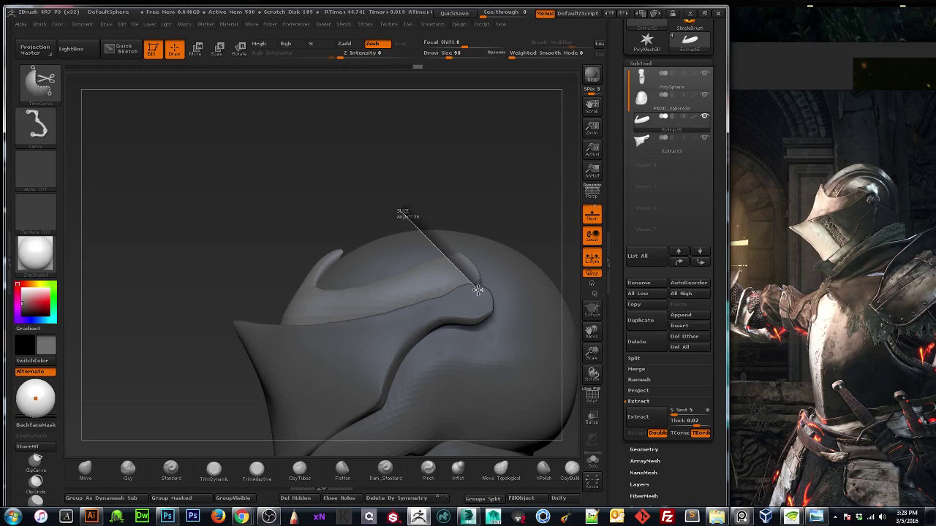
left_click_drag(476, 290, 479, 293, "ctrl+shift")
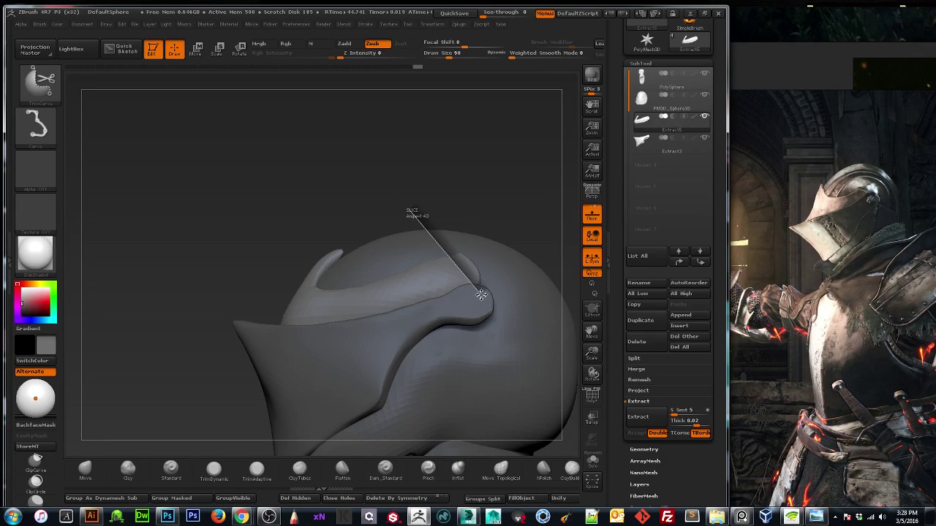
left_click_drag(481, 295, 480, 294, "ctrl+shift")
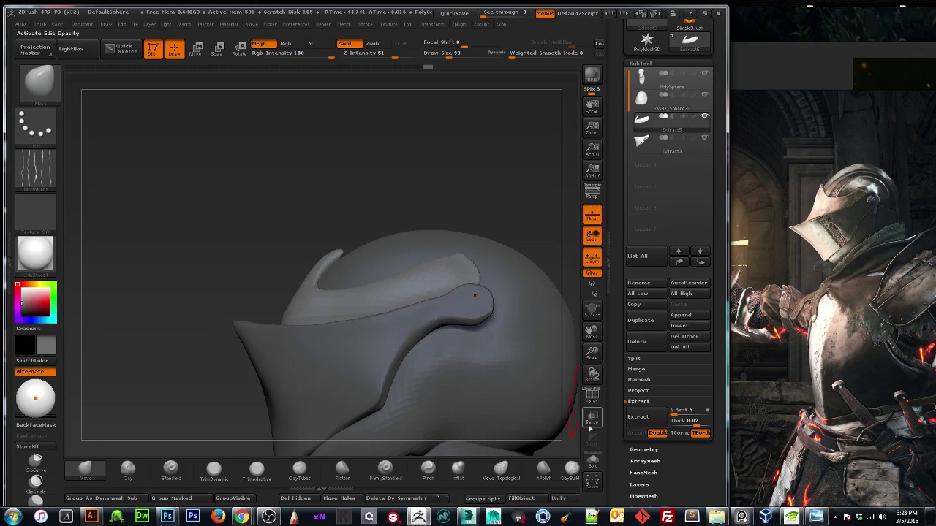
Check the brow band's sliced rear end by toggling solo, polyframe and polygroup visibility.
left_click(592, 462)
left_click(592, 462)
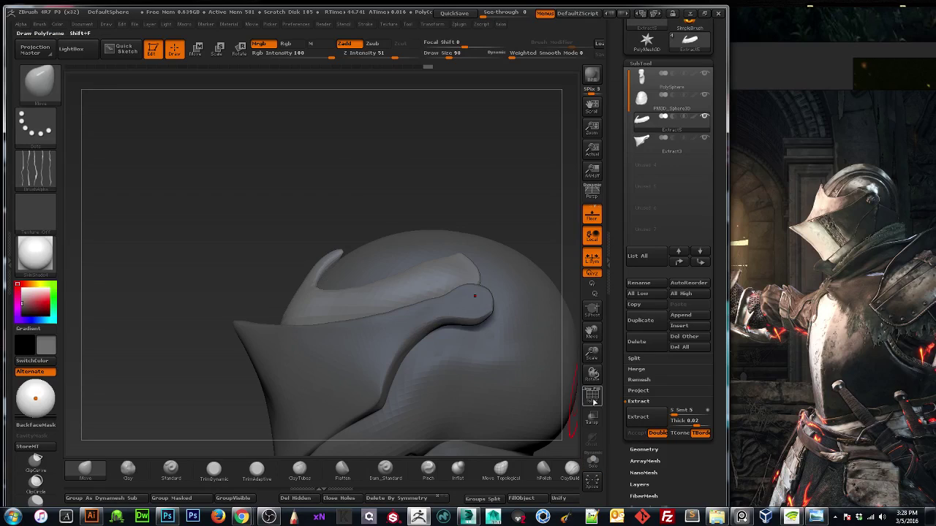
left_click(591, 398)
left_click(589, 397)
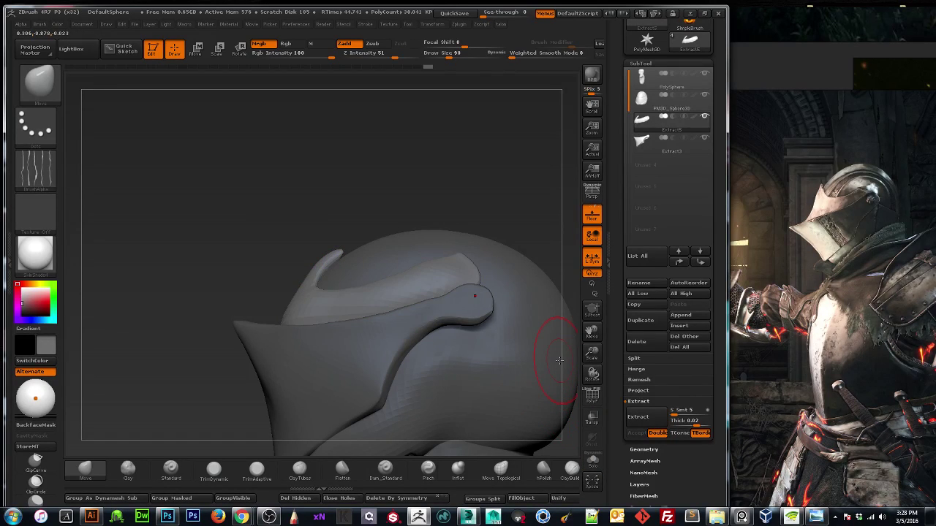
left_click(469, 272, "ctrl+shift")
left_click(469, 271, "ctrl+shift")
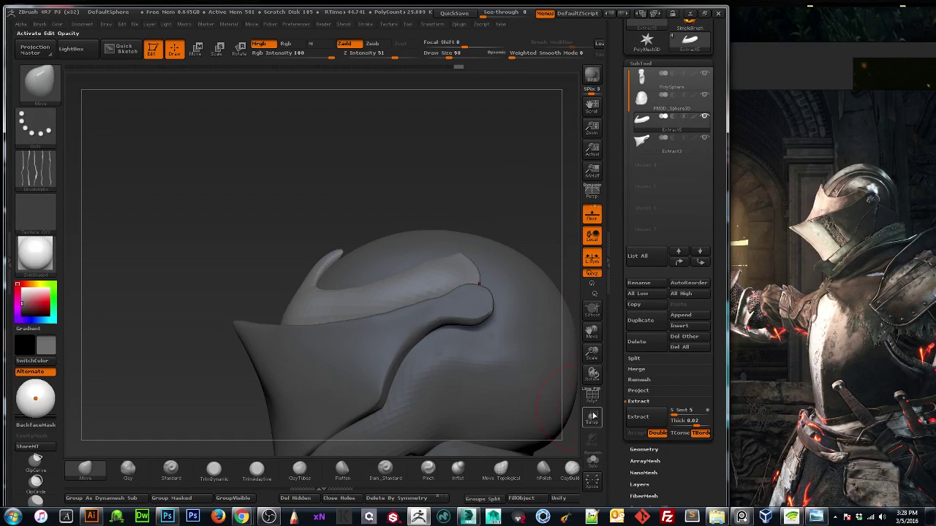
Solo the brow band with its polyframe shown and hide the sliced-off rear end polygroups.
left_click(592, 461)
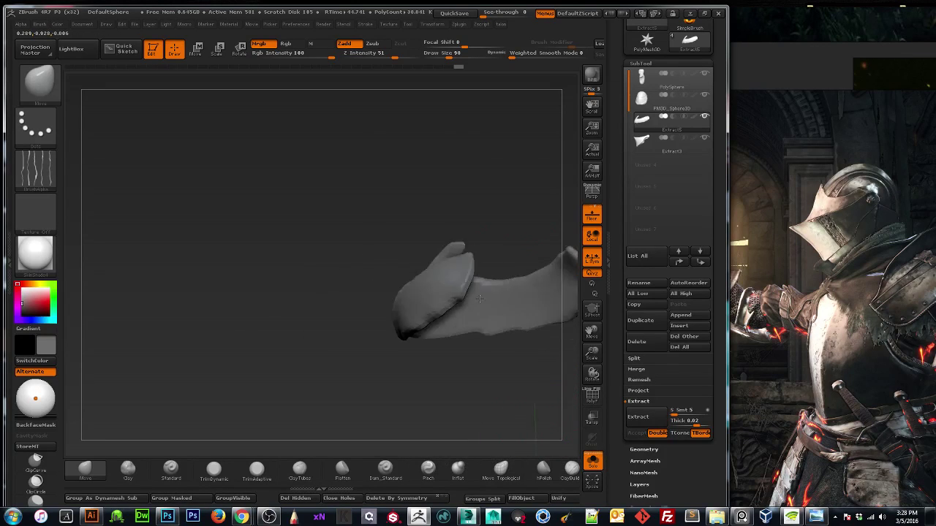
left_click(592, 395)
left_click_drag(590, 359, 583, 374)
mouse_move(541, 315)
left_mouse_down()
mouse_move(479, 313)
mouse_move(488, 321)
mouse_move(543, 318)
left_mouse_up()
left_click(479, 280, "ctrl+shift")
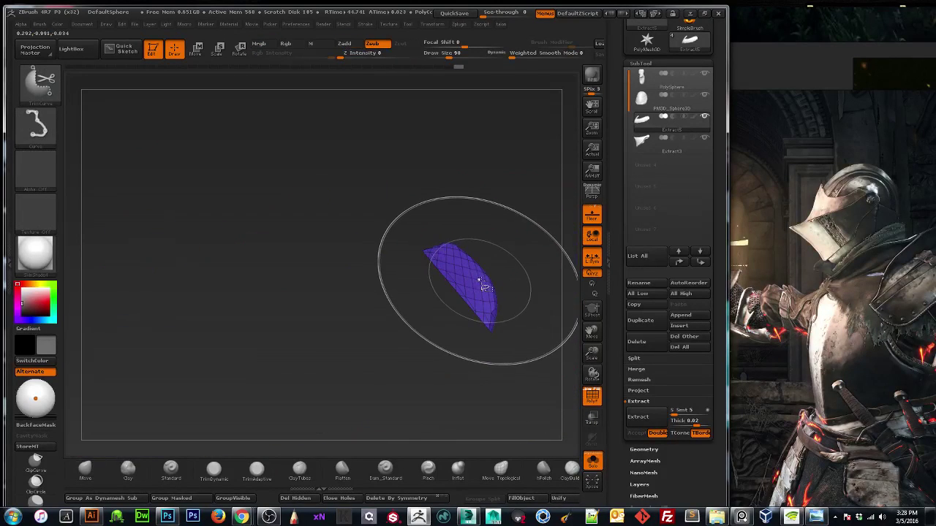
left_click(472, 281, "ctrl+shift")
left_click(466, 280, "ctrl+shift")
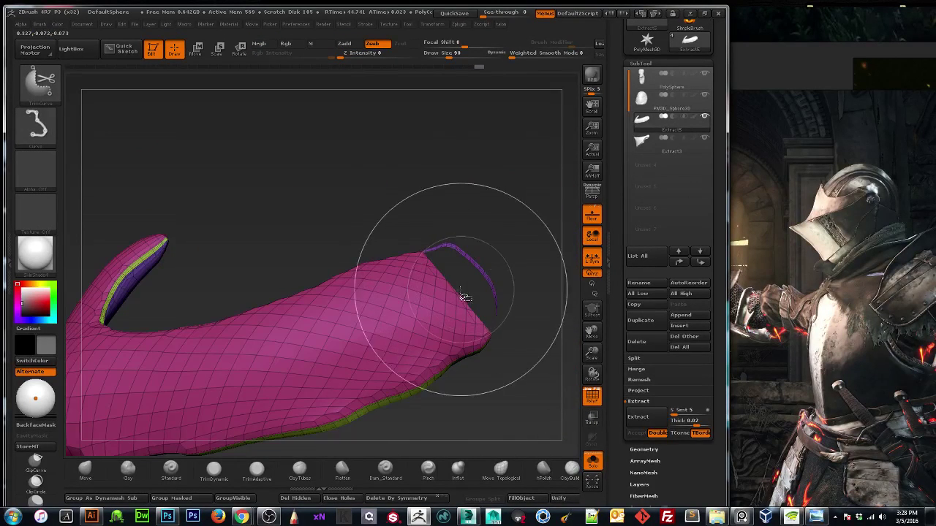
left_click(473, 266, "ctrl+shift")
mouse_move(488, 301)
left_mouse_down()
mouse_move(501, 322)
mouse_move(447, 305)
mouse_move(517, 282)
mouse_move(475, 292)
mouse_move(512, 285)
mouse_move(501, 273)
left_mouse_up()
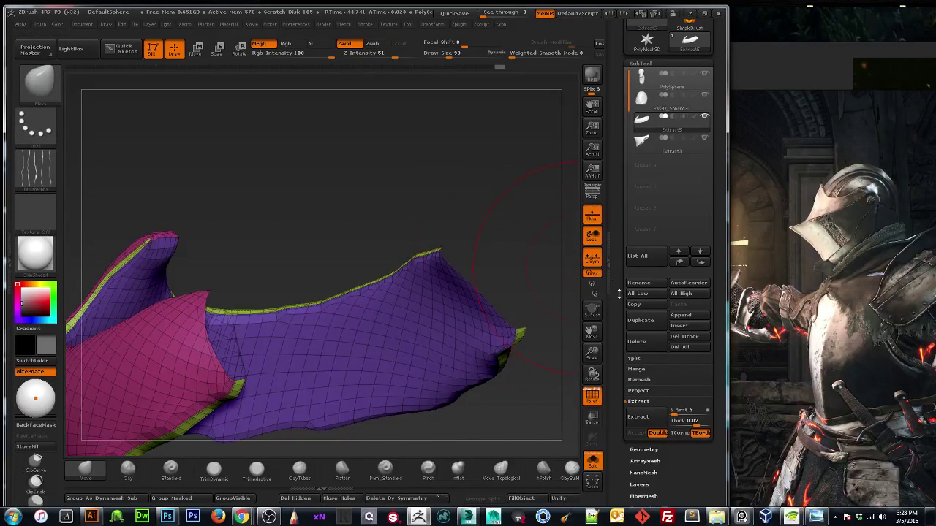
Delete the brow band's hidden rear-end geometry so only the trimmed band remains.
left_click_drag(616, 369, 636, 301)
left_click(643, 294)
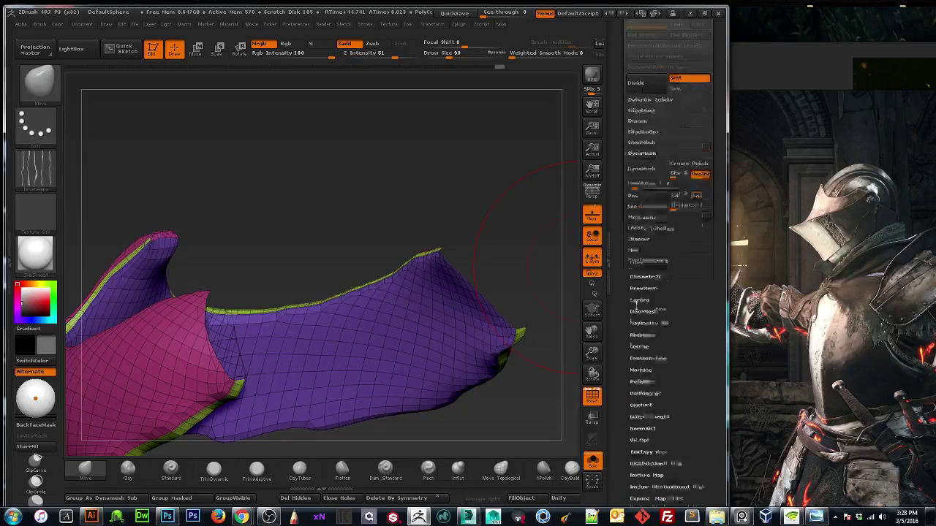
left_click(643, 186)
mouse_move(428, 178)
left_mouse_down()
mouse_move(420, 204)
mouse_move(441, 222)
left_mouse_up()
key("ctrl+z")
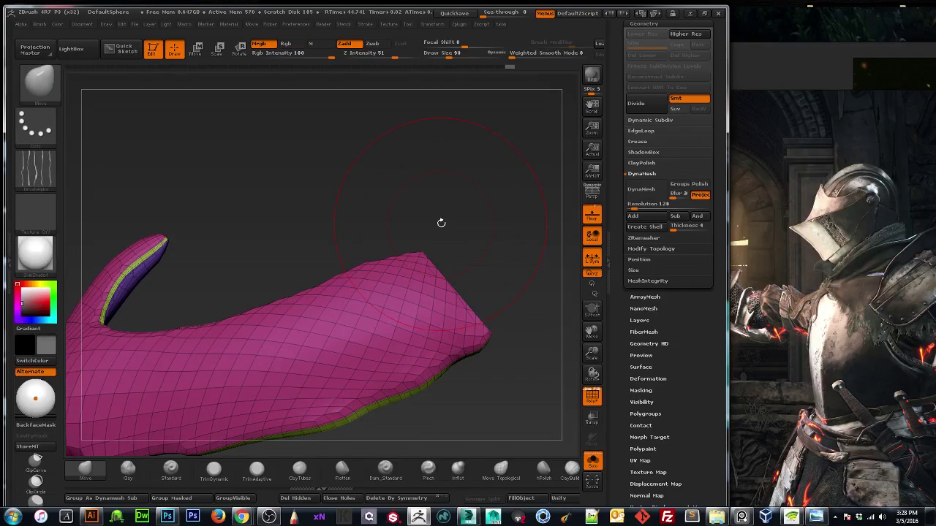
left_click(637, 249)
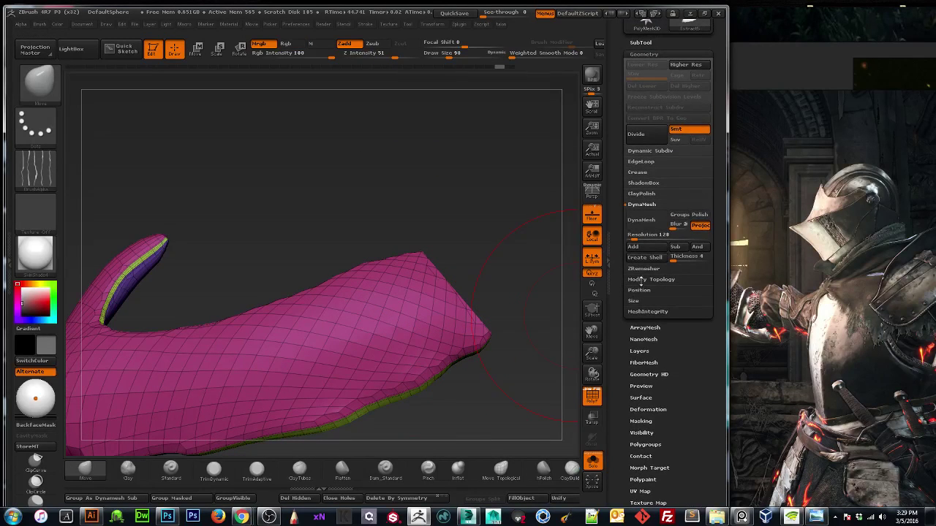
left_click(644, 268)
scroll(617, 244, "up", 5)
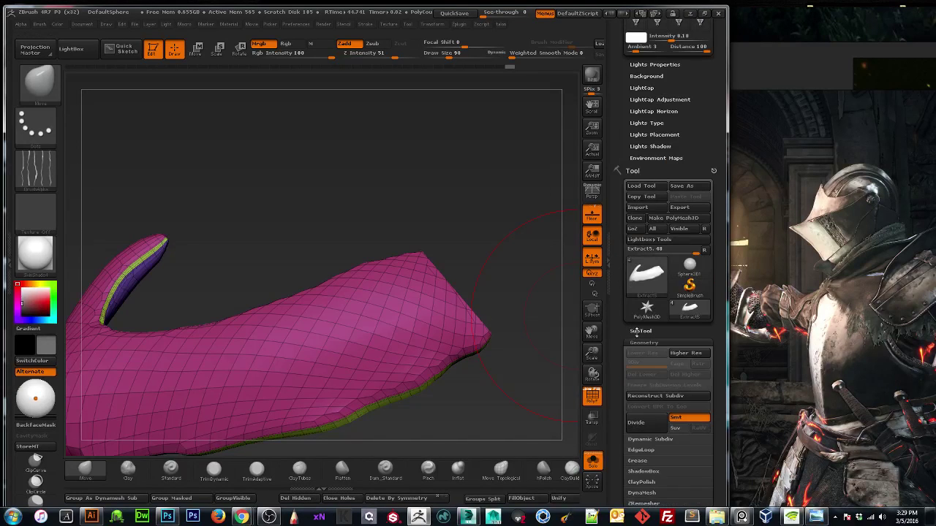
Try remeshing the trimmed brow band with DynaMesh at resolution 128 without Polish.
scroll(630, 338, "down", 5)
left_click(648, 222)
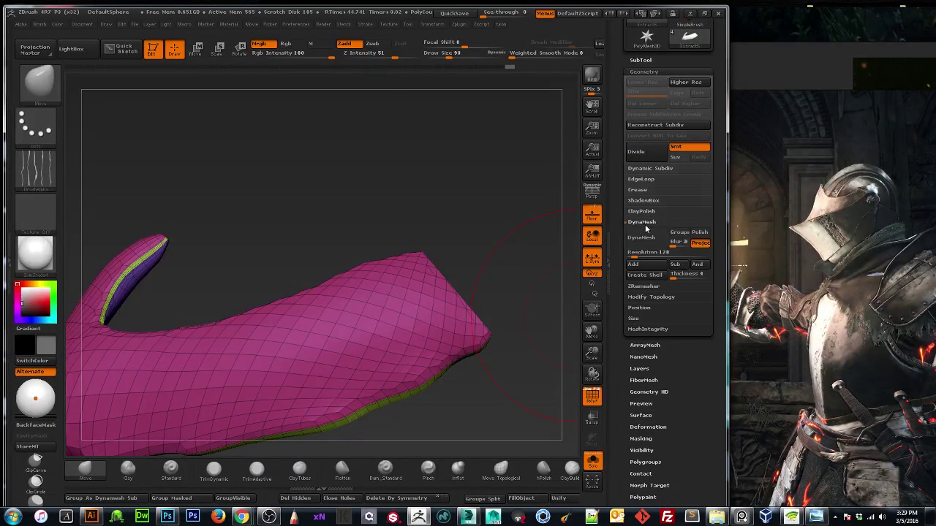
left_click(641, 237)
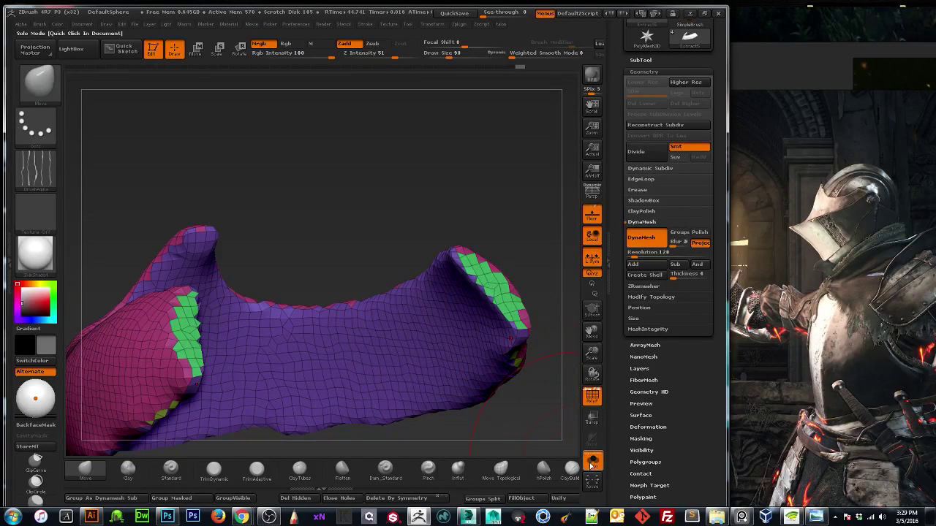
Hide the polyframe and remesh the brow band with DynaMesh at resolution 128 with Polish enabled.
left_click(592, 397)
mouse_move(590, 354)
left_mouse_down()
mouse_move(576, 334)
mouse_move(532, 381)
mouse_move(523, 378)
mouse_move(535, 382)
left_mouse_up()
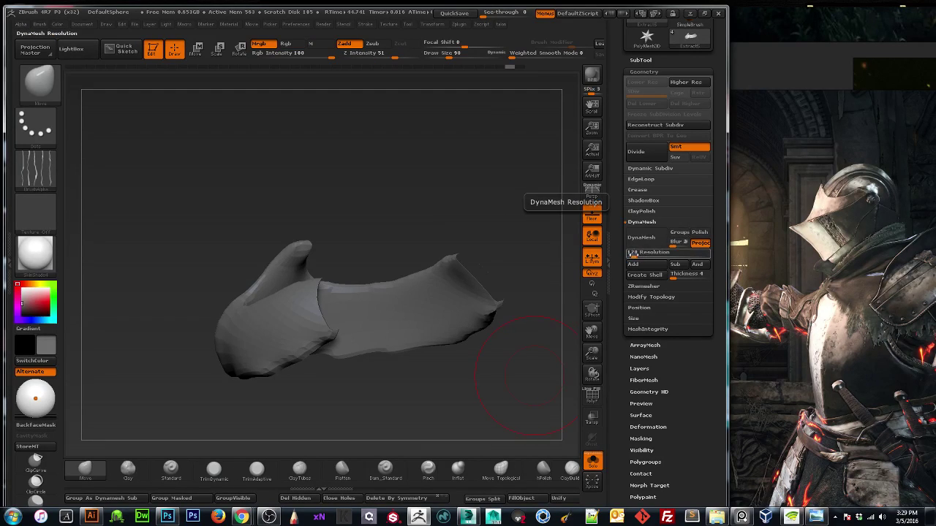
left_click_drag(632, 254, 629, 256)
left_click(700, 232)
left_click(641, 239)
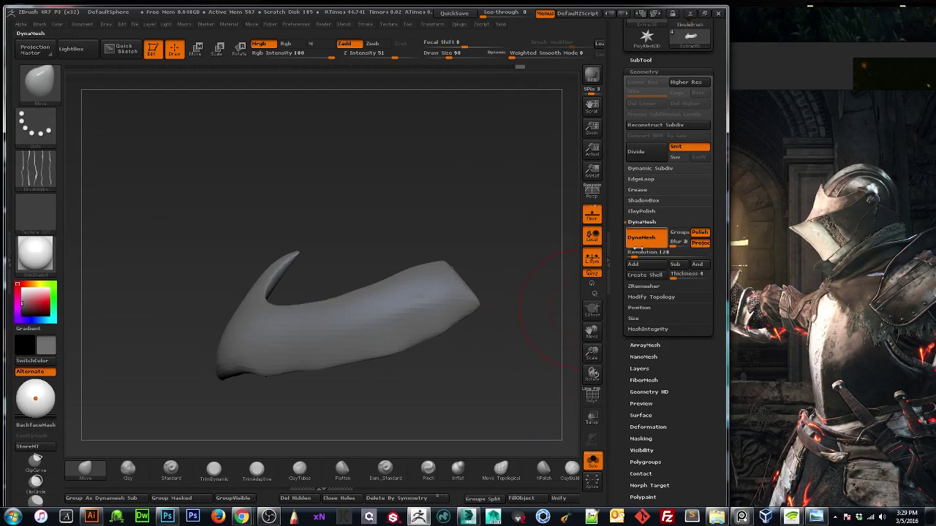
Flatten the outer surface near the brow band's cut rear end using the Flatten brush at draw size 90.
mouse_move(530, 344)
left_mouse_down()
mouse_move(547, 334)
mouse_move(518, 366)
left_mouse_up()
key("bracketright")
key("bracketright")
key("bracketright")
key("bracketright")
left_click(342, 470)
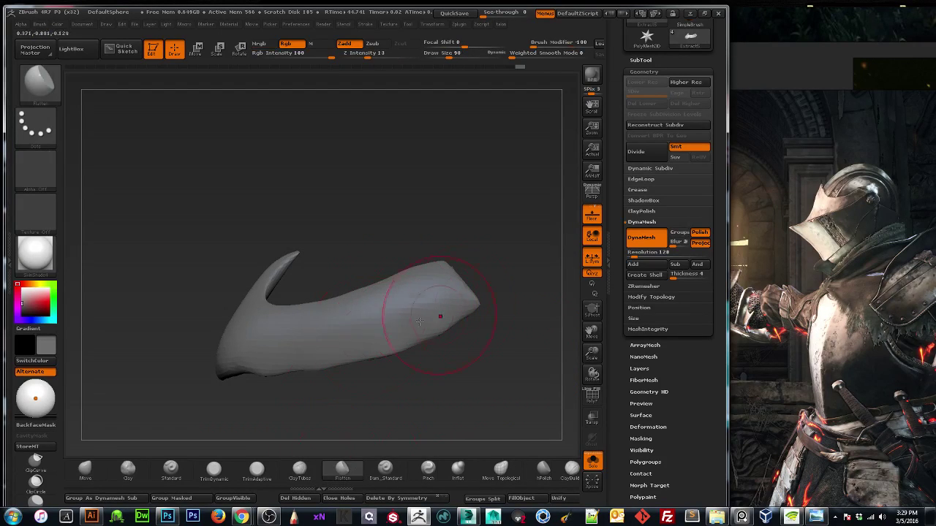
left_click_drag(421, 317, 451, 296)
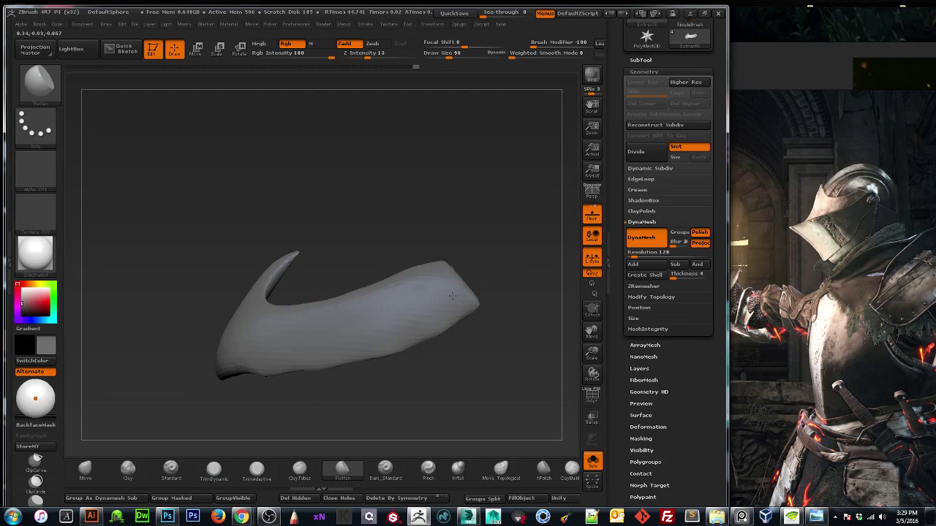
left_click_drag(299, 411, 409, 387)
left_click_drag(525, 242, 377, 258)
Flatten the brow band's side and rear corner with smaller Flatten strokes, using draw sizes 70 and 50.
key("[")
key("[")
left_click_drag(425, 331, 497, 323)
left_click_drag(418, 307, 456, 315)
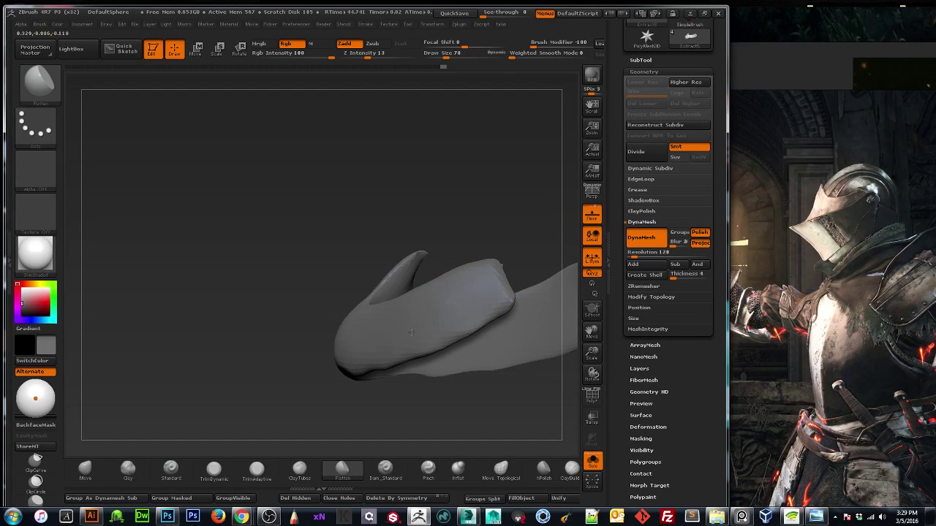
mouse_move(459, 244)
left_mouse_down()
mouse_move(458, 209)
mouse_move(476, 247)
left_mouse_up()
left_click_drag(395, 285, 401, 351)
mouse_move(466, 358)
left_mouse_down()
mouse_move(483, 391)
mouse_move(463, 348)
mouse_move(480, 330)
left_mouse_up()
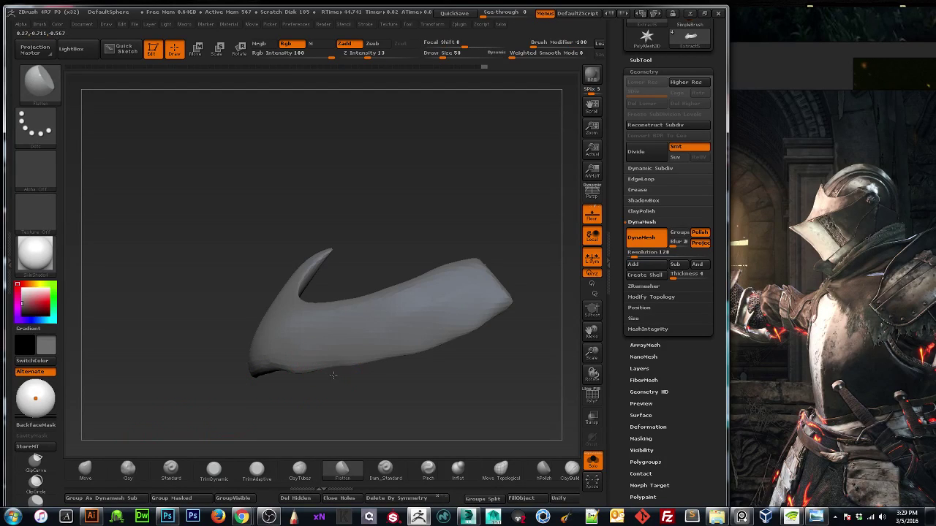
Even out the brow band's wavy lower edge using the Move brush at draw size 50.
left_click(86, 469)
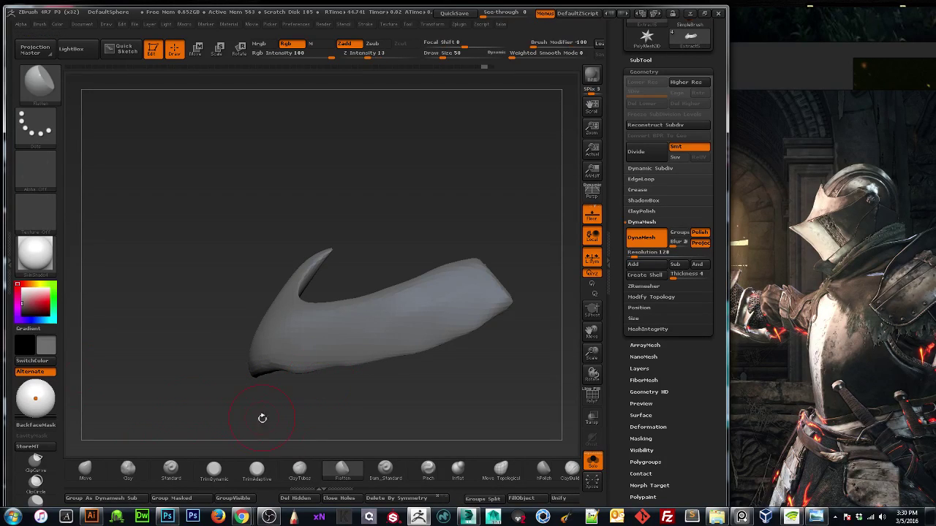
left_click_drag(326, 365, 394, 357)
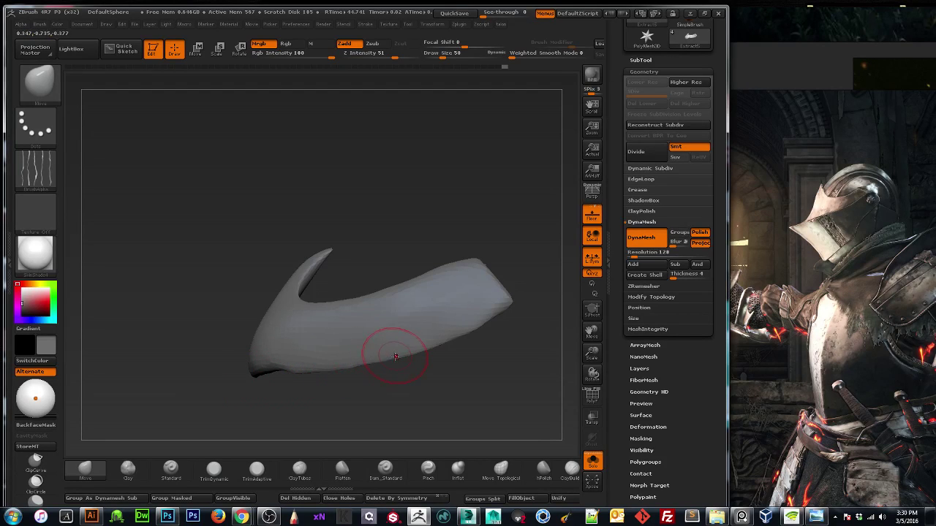
mouse_move(245, 393)
left_mouse_down()
mouse_move(222, 416)
mouse_move(197, 408)
mouse_move(239, 399)
mouse_move(278, 411)
mouse_move(361, 340)
left_mouse_up()
mouse_move(344, 245)
left_mouse_down()
mouse_move(313, 247)
mouse_move(344, 250)
left_mouse_up()
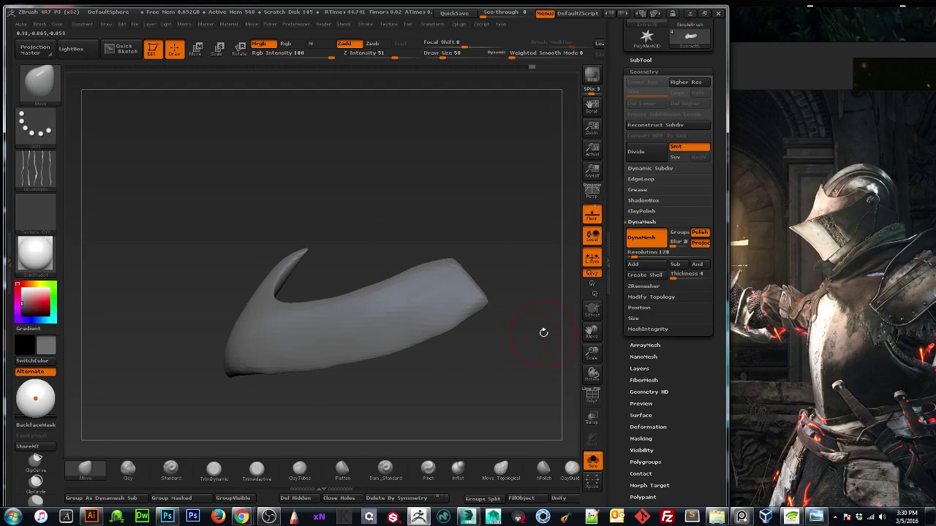
Refine the tip of the brow band's front peak with the Move brush at draw sizes 70 and 50.
left_click_drag(590, 357, 187, 338)
left_click_drag(372, 183, 411, 179)
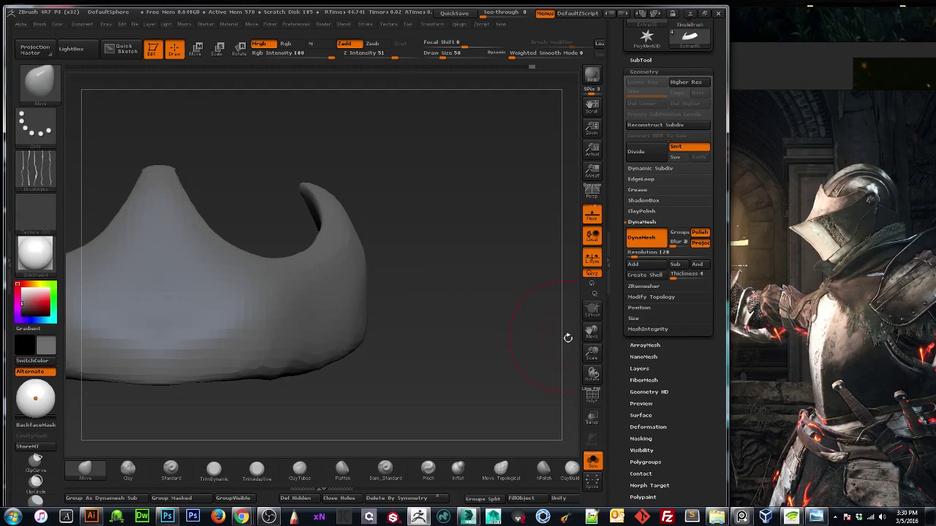
left_click_drag(591, 354, 205, 296)
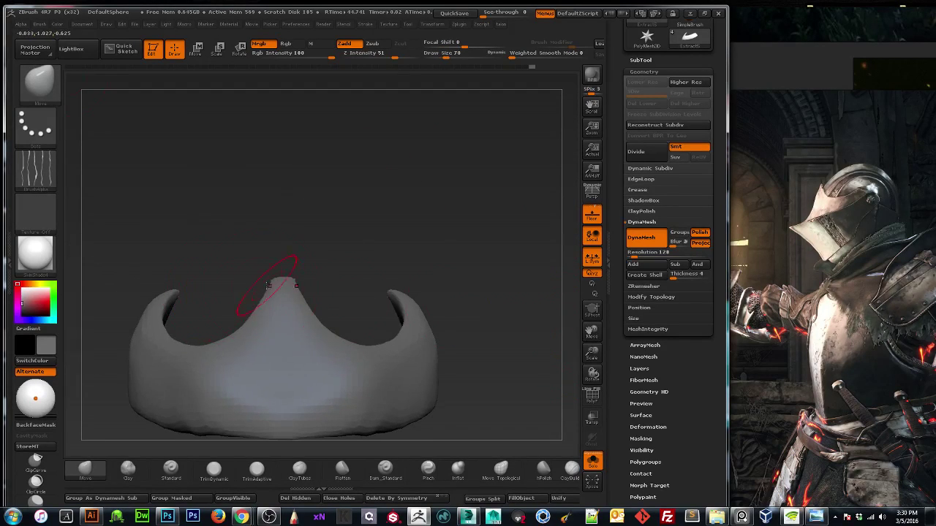
mouse_move(280, 286)
left_mouse_down()
mouse_move(249, 269)
mouse_move(288, 250)
left_mouse_up()
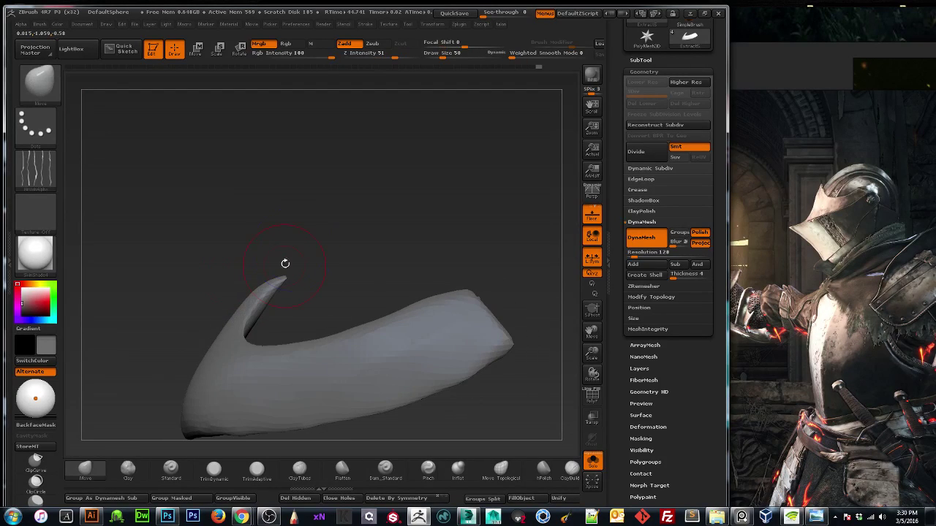
mouse_move(296, 300)
left_mouse_down("ctrl+shift")
mouse_move(251, 235)
mouse_move(401, 270)
mouse_move(307, 307)
mouse_move(282, 278)
mouse_move(334, 226)
left_mouse_up("ctrl+shift")
mouse_move(299, 268)
left_mouse_down()
mouse_move(366, 234)
mouse_move(363, 261)
mouse_move(394, 253)
left_mouse_up()
mouse_move(466, 305)
left_mouse_down()
mouse_move(469, 371)
mouse_move(515, 359)
mouse_move(488, 294)
left_mouse_up()
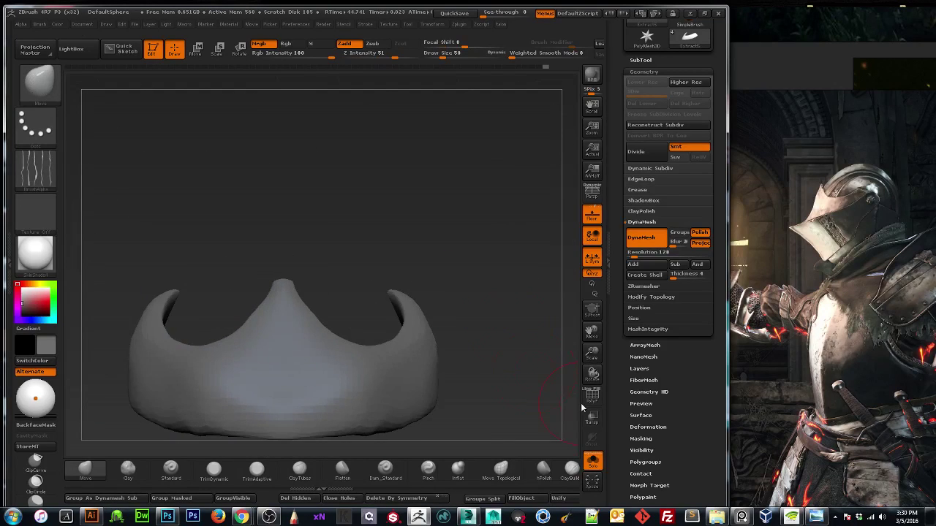
Leave solo mode and inspect the brow band's fit against the helmet and visor from both sides.
left_click(592, 459)
left_click_drag(591, 356, 527, 326)
left_click_drag(498, 365, 447, 375)
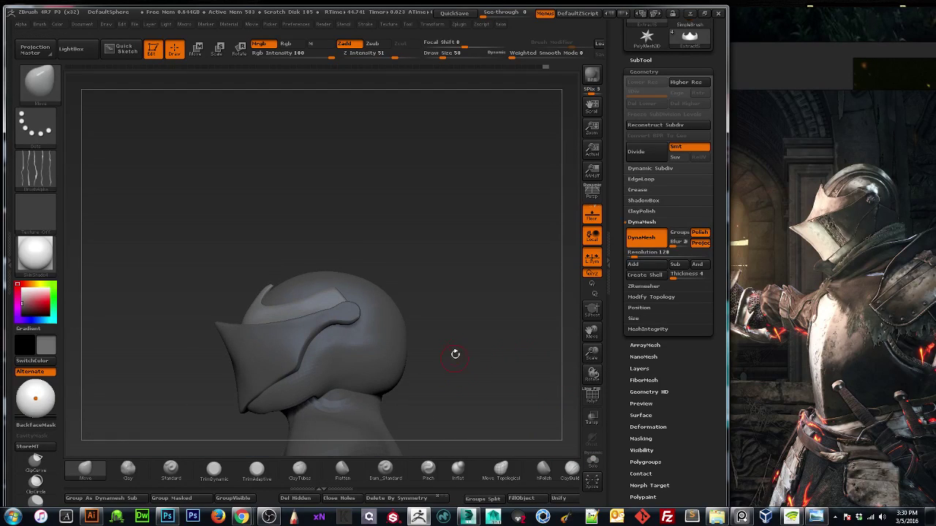
left_click_drag(590, 354, 616, 375)
left_click_drag(588, 332, 605, 294)
left_click_drag(241, 261, 380, 256)
left_click_drag(270, 264, 371, 266)
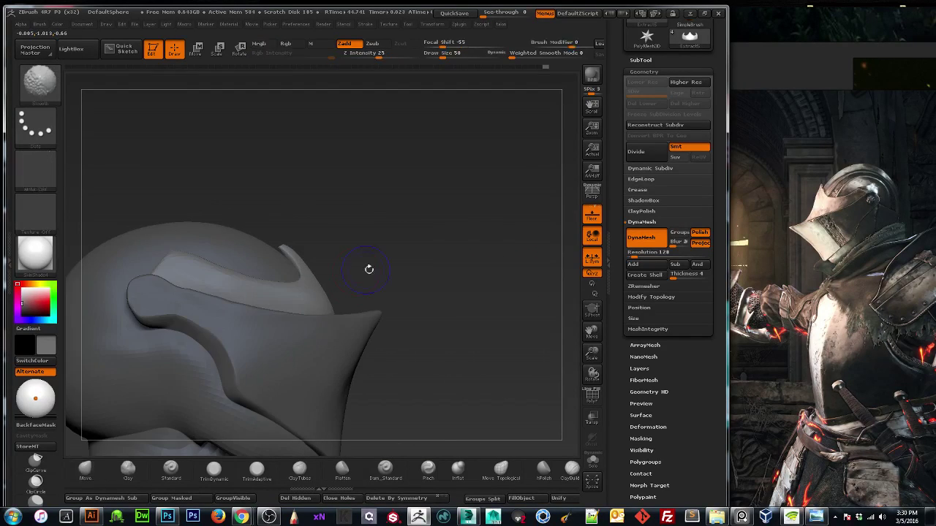
Reshape the front of the helmet's brow plate into a straighter slope towards the visor's upper edge with the Move brush.
key("bracketright")
key("bracketright")
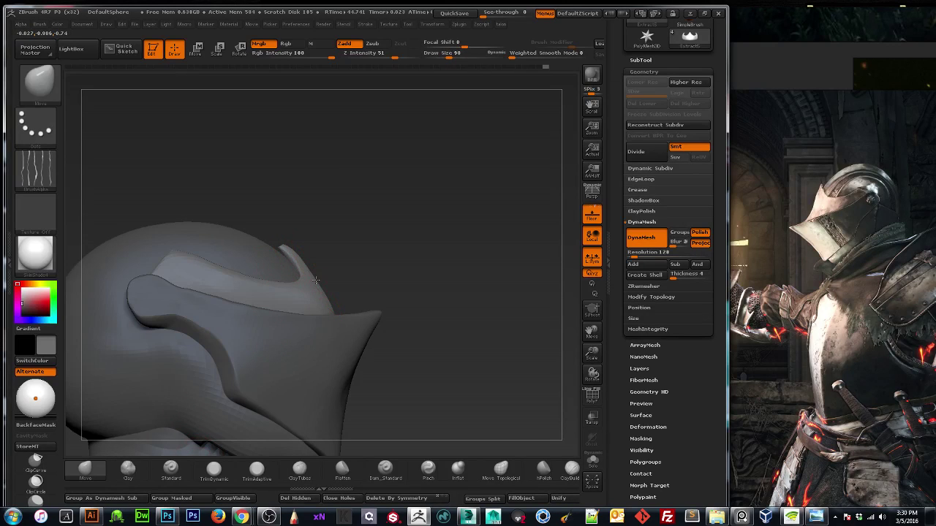
left_click_drag(407, 267, 243, 307)
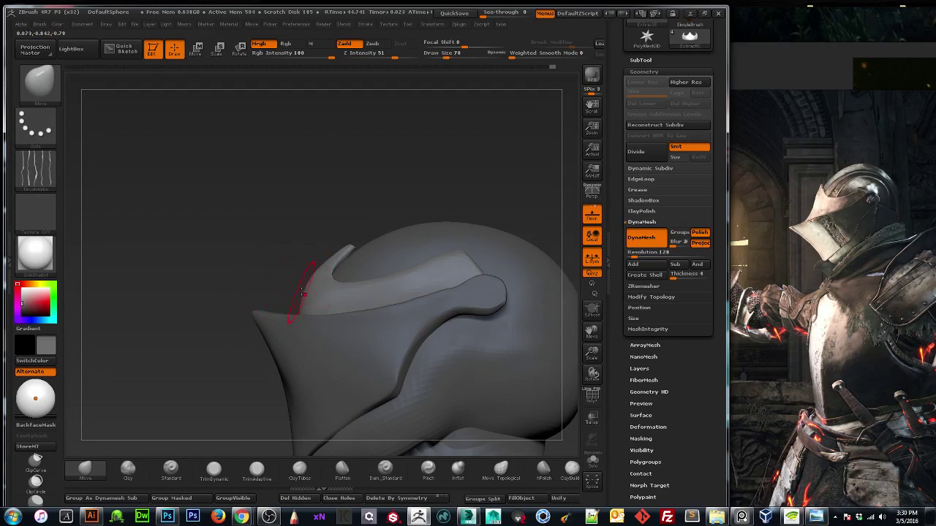
mouse_move(231, 278)
left_mouse_down()
mouse_move(234, 313)
mouse_move(238, 305)
mouse_move(228, 333)
mouse_move(174, 324)
left_mouse_up()
key("bracketleft")
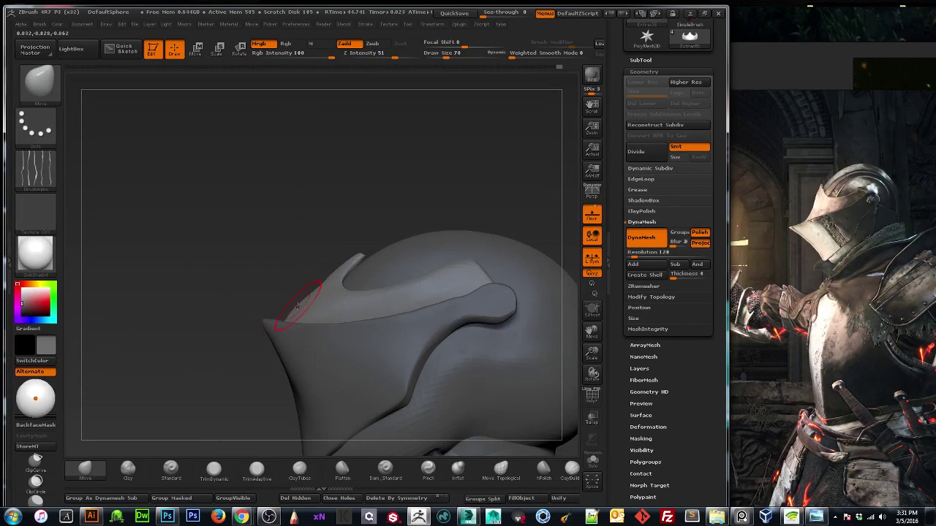
left_click_drag(310, 309, 315, 288, "ctrl+shift")
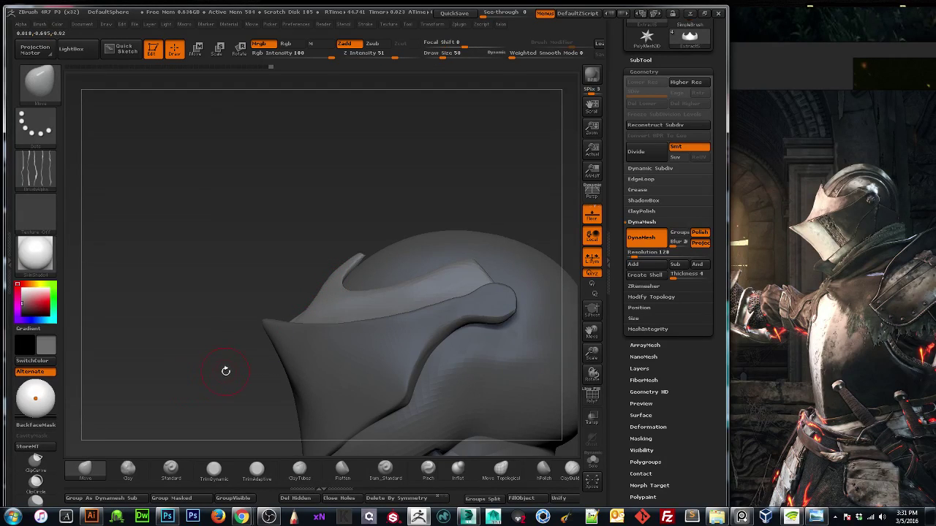
Check the brow plate's shape from the front and subdivide it once to level 2.
left_click_drag(190, 293, 358, 231, "shift")
mouse_move(442, 278)
left_mouse_down()
mouse_move(424, 271)
mouse_move(421, 283)
left_mouse_up()
left_click_drag(592, 352, 570, 329)
left_click_drag(267, 393, 324, 392)
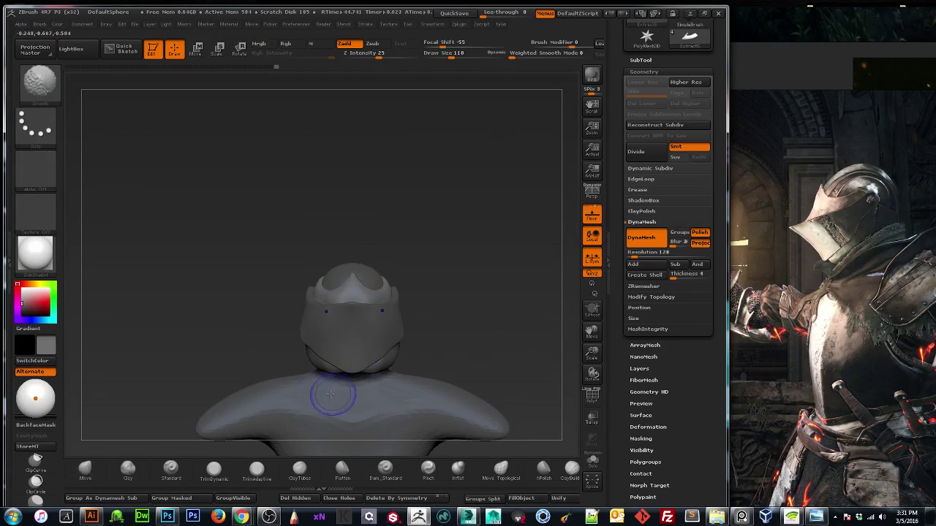
left_click_drag(481, 319, 468, 337)
left_click_drag(590, 351, 572, 408)
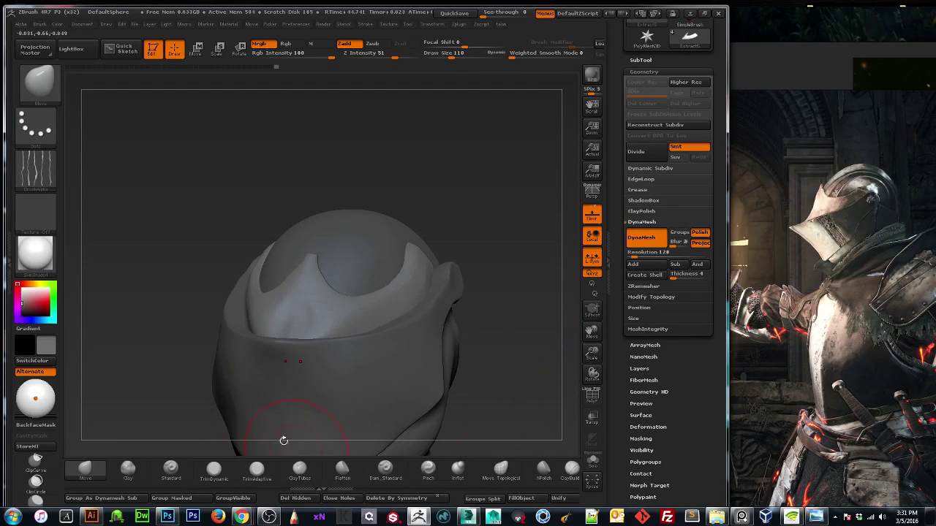
key("d")
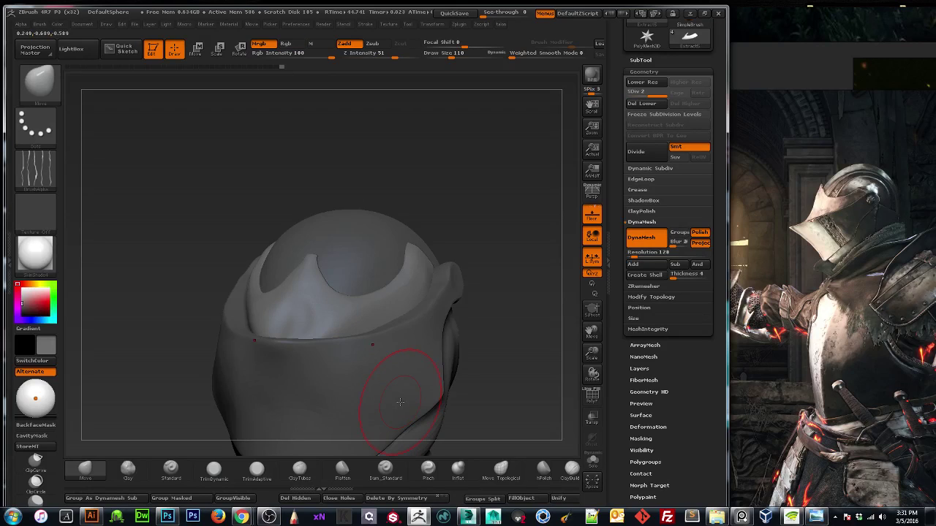
Polish the front face of the brow plate with the hPolish brush, reducing the draw size to 70.
left_click(343, 471)
left_click(543, 471)
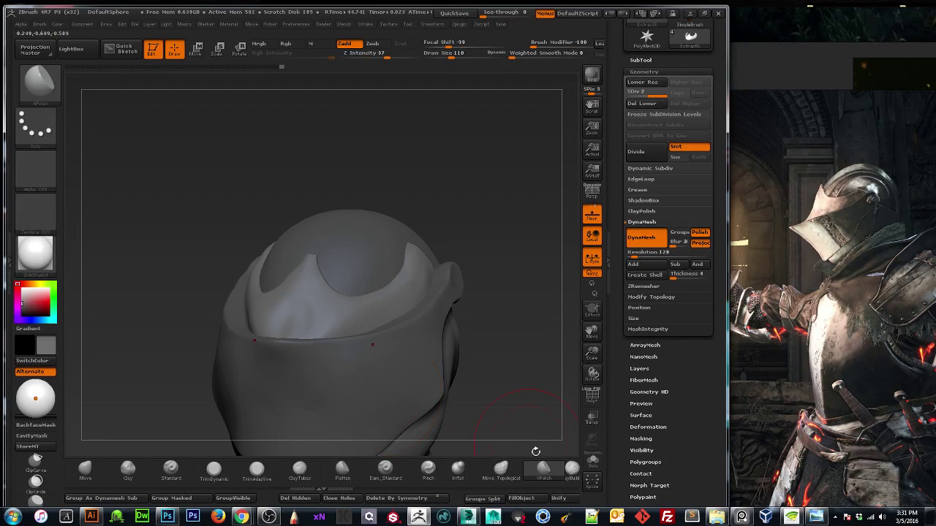
left_click_drag(303, 327, 327, 329)
key("bracketleft")
key("bracketleft")
mouse_move(179, 328)
left_mouse_down()
mouse_move(119, 336)
mouse_move(125, 314)
left_mouse_up()
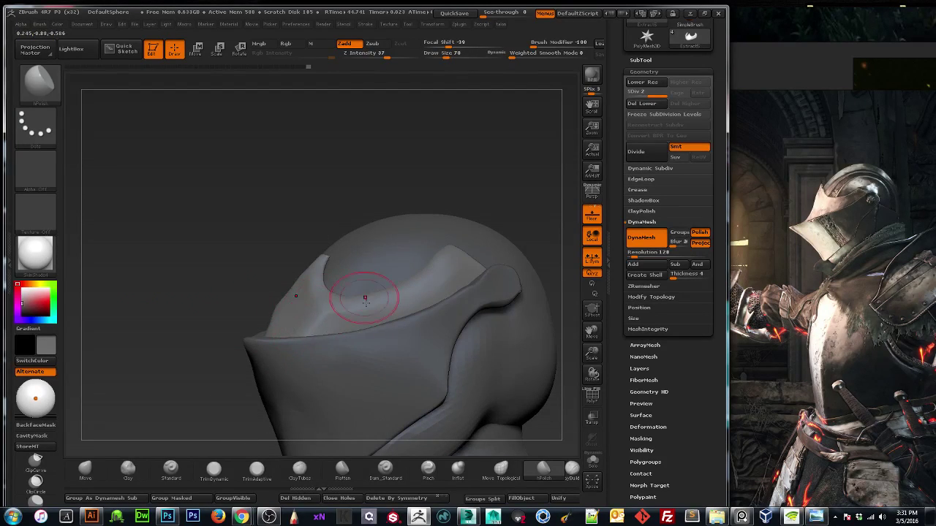
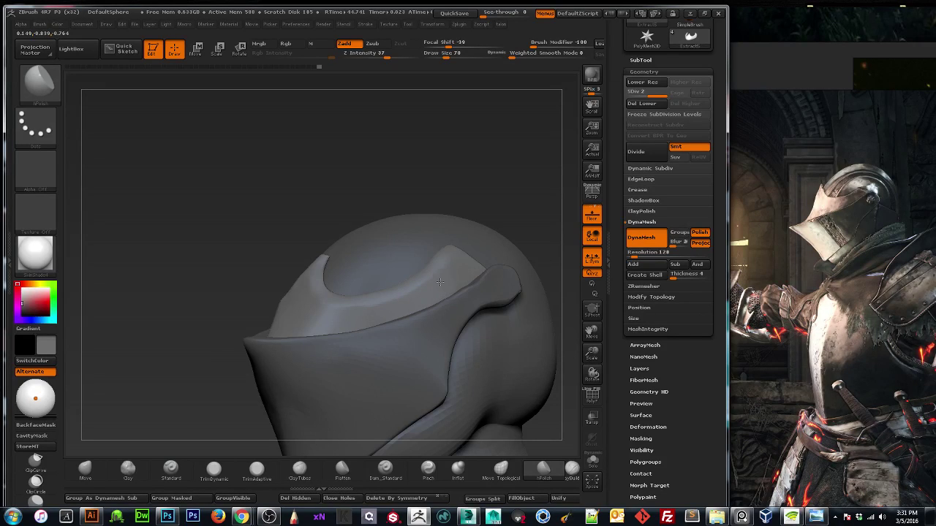
Polish the brow plate's side ends around the helmet dome with hPolish at draw size 50.
mouse_move(98, 378)
left_mouse_down()
mouse_move(428, 240)
mouse_move(340, 280)
mouse_move(252, 353)
left_mouse_up()
mouse_move(268, 247)
left_mouse_down()
mouse_move(285, 314)
mouse_move(318, 379)
left_mouse_up()
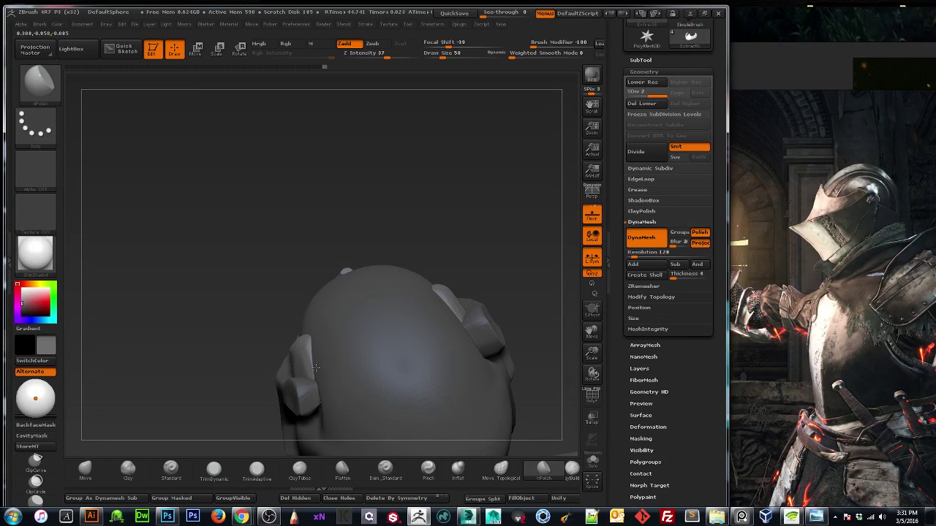
mouse_move(212, 391)
left_mouse_down()
mouse_move(249, 373)
mouse_move(292, 370)
left_mouse_up()
mouse_move(410, 278)
left_mouse_down()
mouse_move(358, 292)
mouse_move(285, 332)
mouse_move(304, 345)
left_mouse_up()
mouse_move(194, 368)
left_mouse_down()
mouse_move(183, 327)
mouse_move(132, 370)
mouse_move(259, 283)
mouse_move(375, 287)
mouse_move(330, 328)
left_mouse_up()
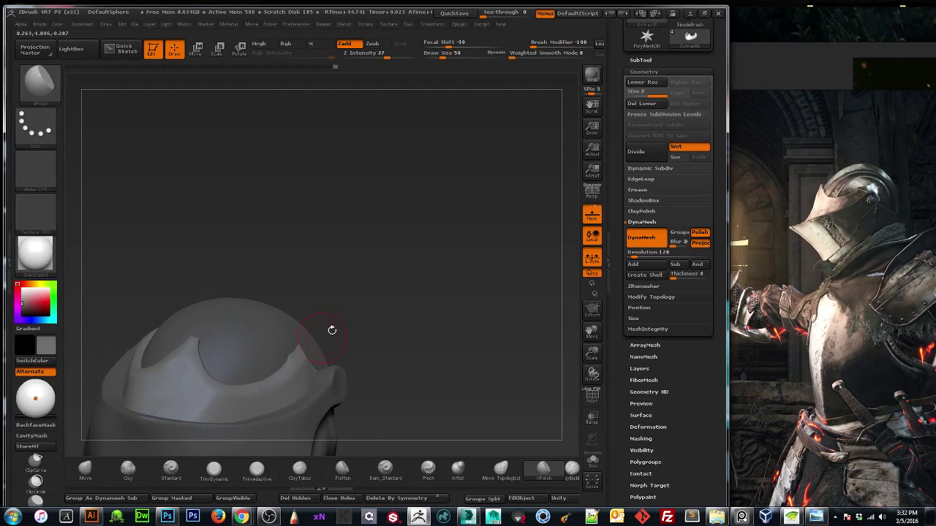
Reshape the brow plate's rear corner to slope down to the visor's hinge arm with the Move brush, and smooth it.
left_click_drag(592, 354, 593, 395)
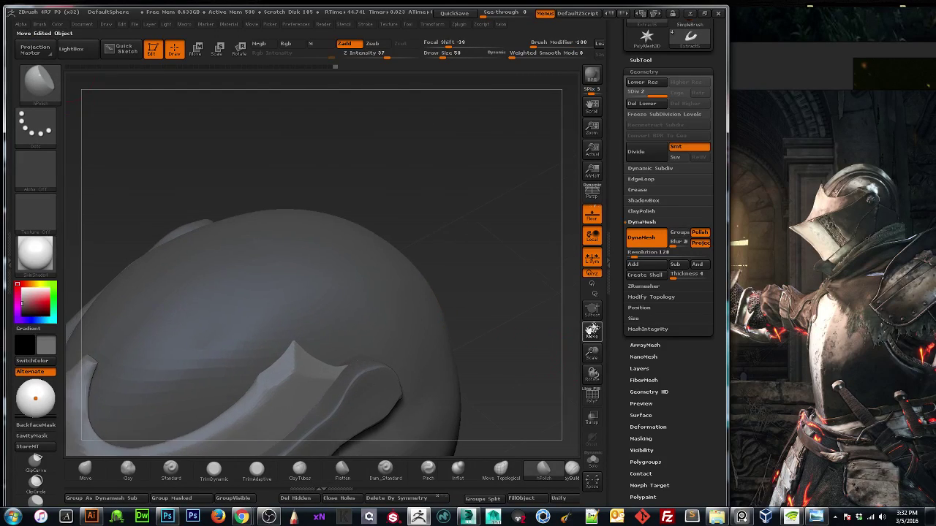
left_click_drag(591, 332, 603, 190)
left_click(76, 476)
mouse_move(503, 370)
left_mouse_down()
mouse_move(479, 321)
mouse_move(424, 256)
left_mouse_up()
mouse_move(336, 206)
left_mouse_down()
mouse_move(354, 215)
mouse_move(334, 205)
left_mouse_up()
key("bracketleft")
key("bracketleft")
key("bracketright")
key("bracketright")
key("bracketright")
key("bracketright")
mouse_move(231, 142)
left_mouse_down()
mouse_move(317, 150)
mouse_move(264, 198)
mouse_move(274, 188)
left_mouse_up()
left_click_drag(335, 208, 307, 218, "shift")
left_click_drag(476, 319, 445, 300)
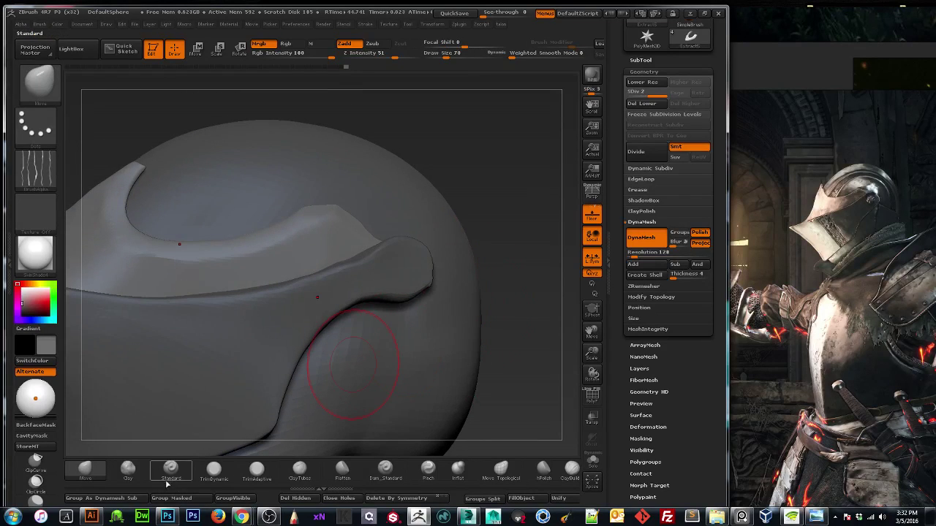
Polish the brow plate's curved upper edge and rear corner with the hPolish brush, reducing the draw size to 50.
left_click(385, 471)
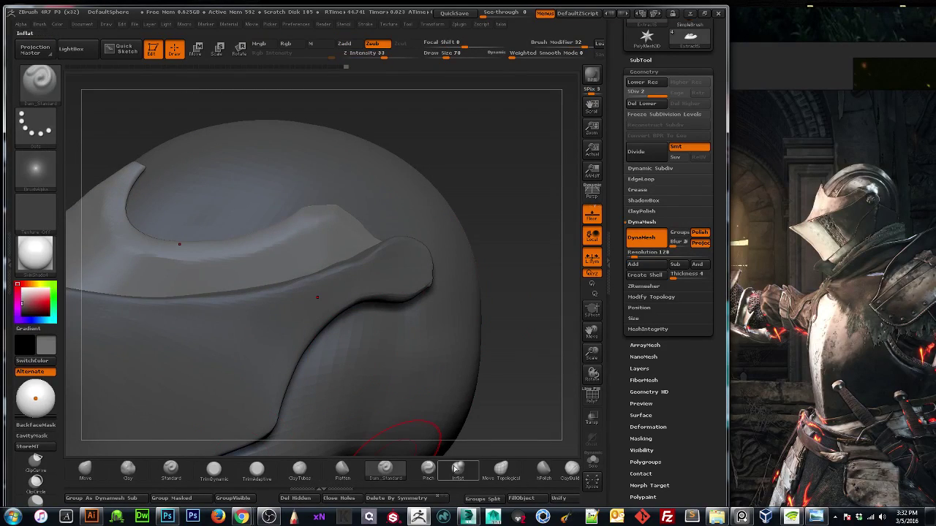
left_click(543, 471)
left_click_drag(504, 437, 457, 443)
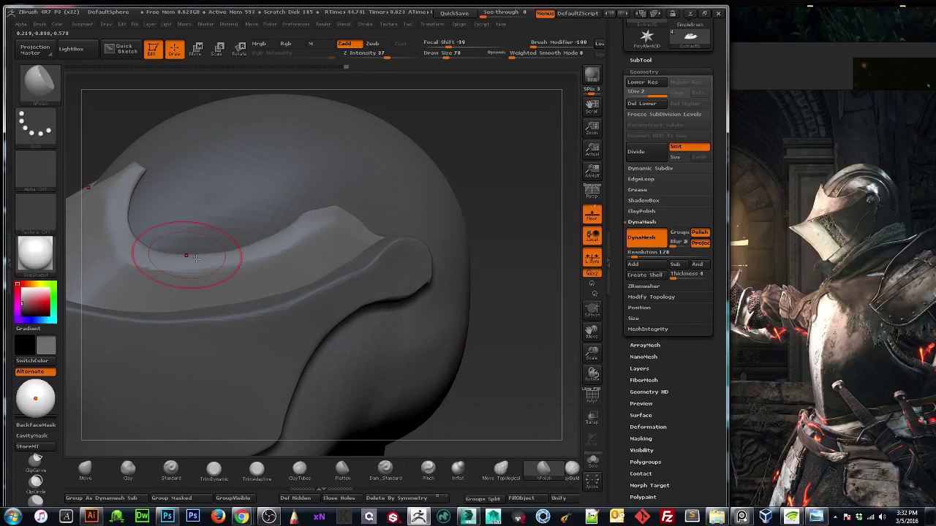
left_click_drag(120, 104, 200, 263)
key("bracketleft")
key("bracketleft")
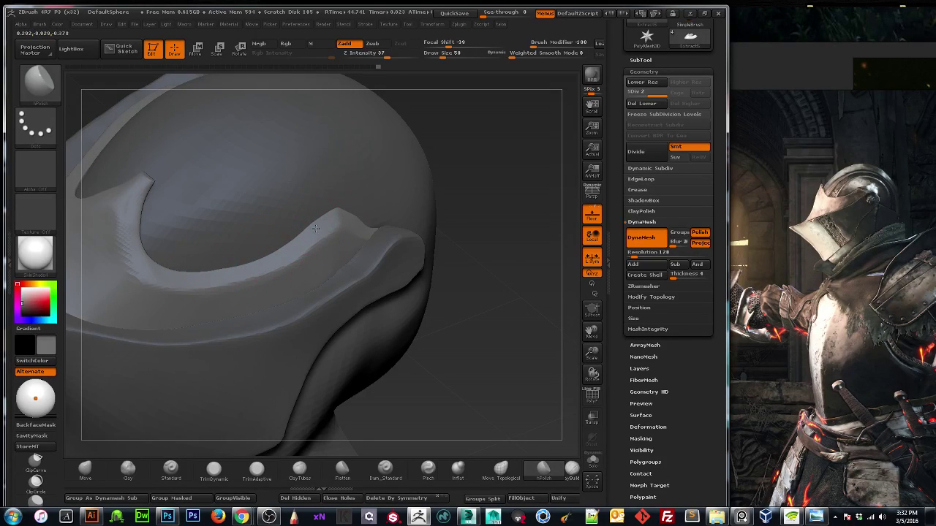
Polish the brow plate's central spike and the front surface below it with hPolish at draw sizes 30 and 50.
mouse_move(514, 292)
left_mouse_down()
mouse_move(424, 281)
mouse_move(505, 314)
mouse_move(468, 329)
mouse_move(410, 285)
left_mouse_up()
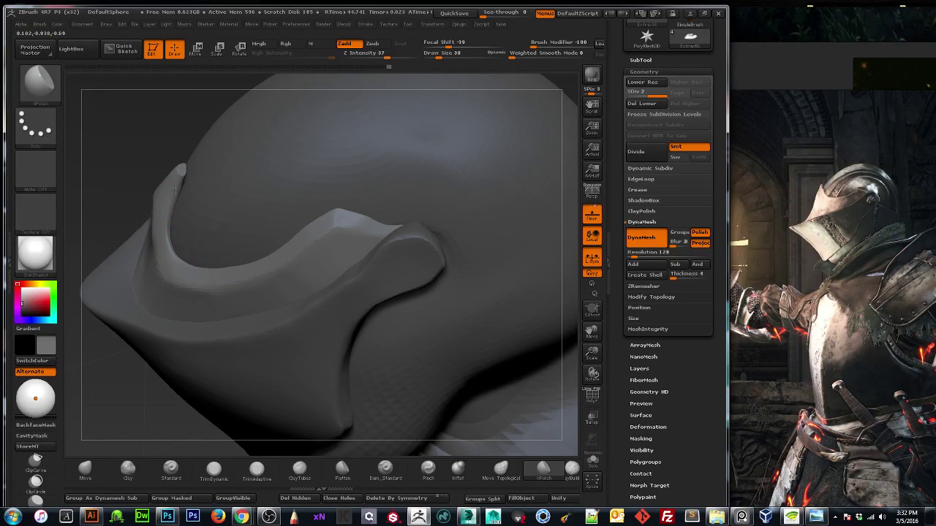
mouse_move(130, 170)
left_mouse_down()
mouse_move(174, 190)
mouse_move(117, 183)
mouse_move(468, 275)
left_mouse_up()
mouse_move(589, 345)
left_mouse_down()
mouse_move(590, 365)
mouse_move(725, 346)
left_mouse_up()
left_click_drag(128, 195, 271, 297)
key("bracketright")
key("bracketright")
left_click_drag(304, 265, 297, 279)
left_click_drag(296, 279, 282, 277)
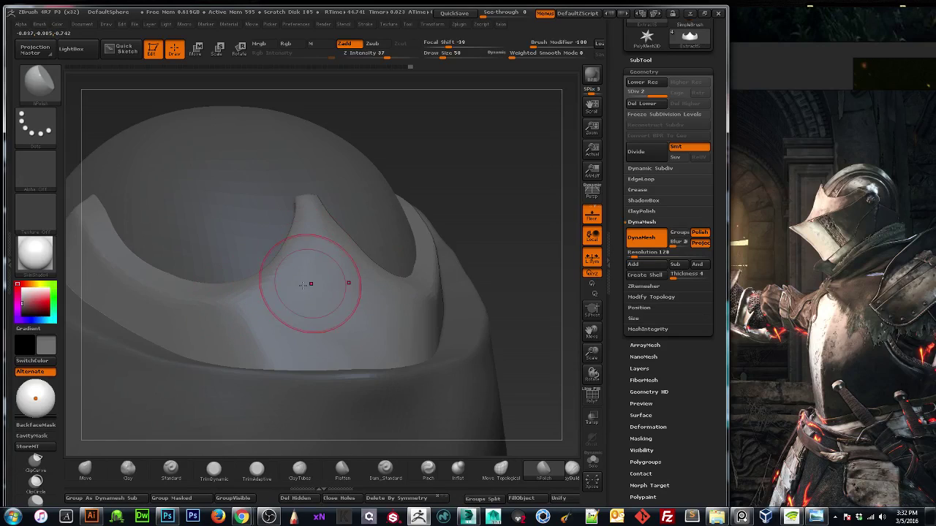
Make the visor the active subtool and polish a flat plane into its side with hPolish at draw size 70.
left_click_drag(592, 353, 592, 342)
left_click_drag(512, 344, 465, 355)
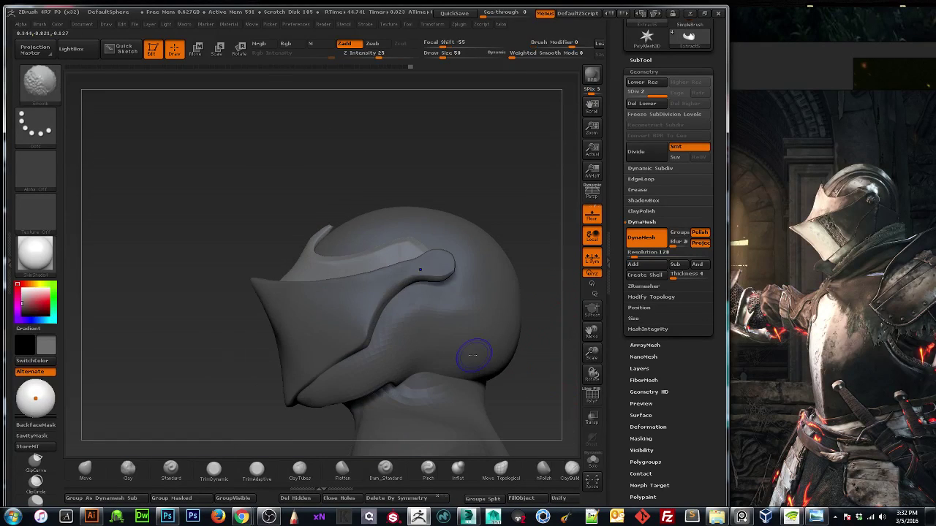
left_click(329, 359, "alt")
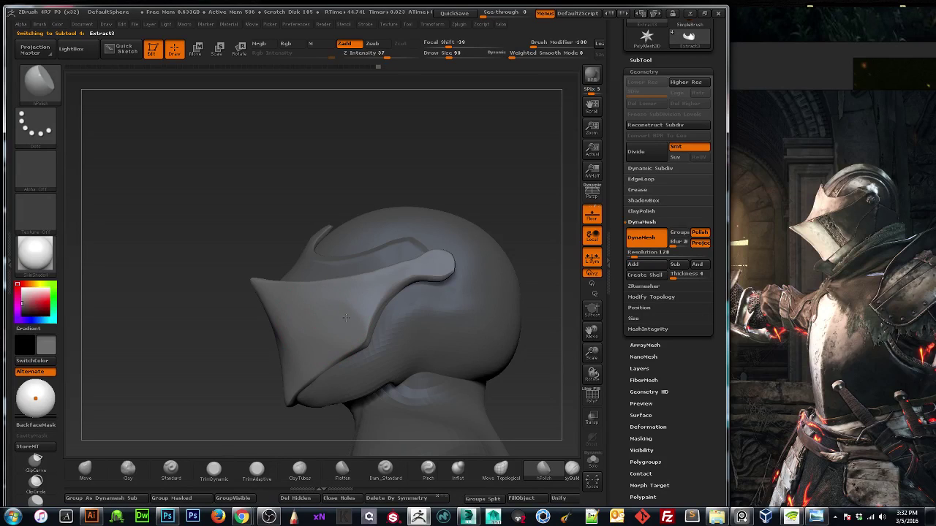
key("ctrl")
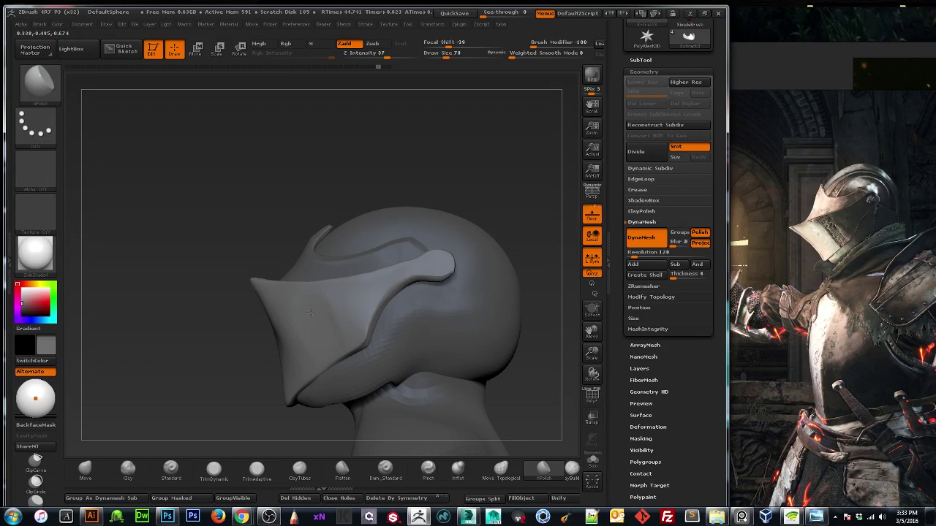
left_click_drag(177, 385, 220, 348)
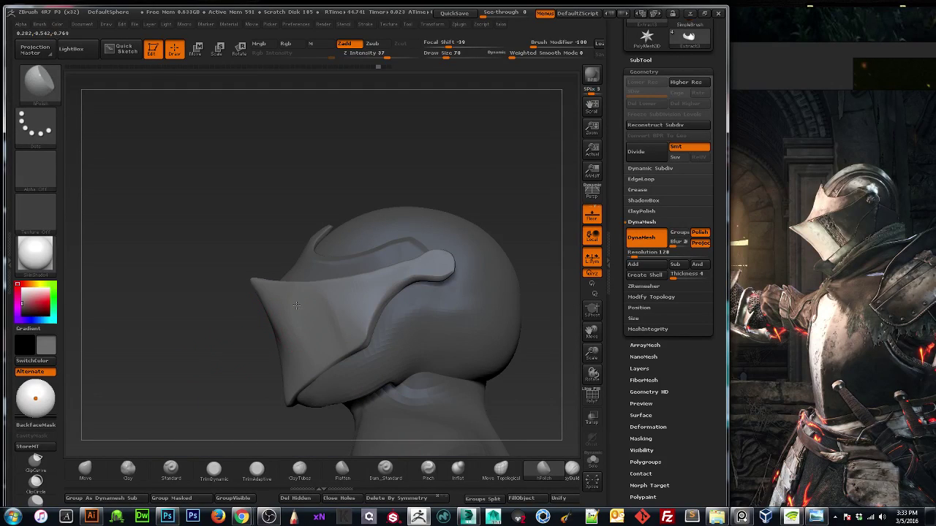
left_click_drag(196, 389, 236, 344)
Flatten the visor's side towards the hinge arm with hPolish at draw size 90.
key("bracketright")
key("bracketright")
key("bracketright")
key("bracketright")
left_click_drag(106, 358, 78, 364)
key("bracketleft")
key("bracketleft")
key("bracketleft")
key("bracketleft")
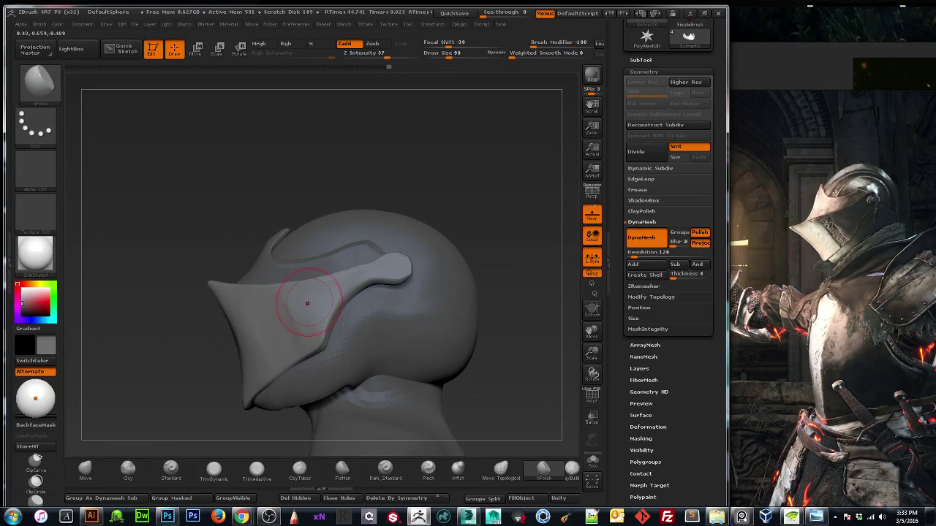
left_click_drag(306, 311, 297, 311)
left_click_drag(402, 267, 407, 265)
mouse_move(515, 232)
left_mouse_down()
mouse_move(474, 199)
mouse_move(504, 209)
left_mouse_up()
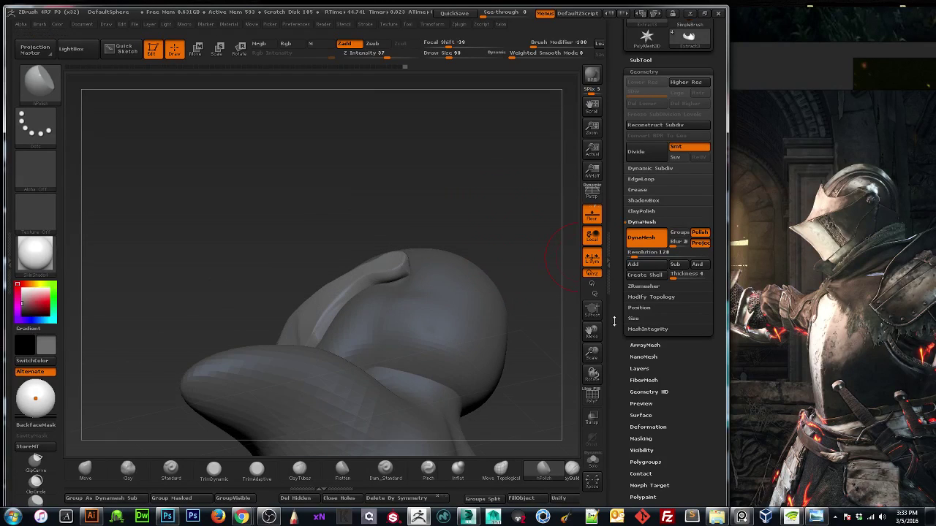
Polish the rear rim of the visor below its hinge arm with hPolish at draw size 50.
left_click_drag(599, 346, 594, 377)
left_click_drag(156, 299, 174, 288)
key("bracketleft")
key("bracketleft")
key("bracketleft")
key("bracketleft")
left_click_drag(345, 328, 326, 338)
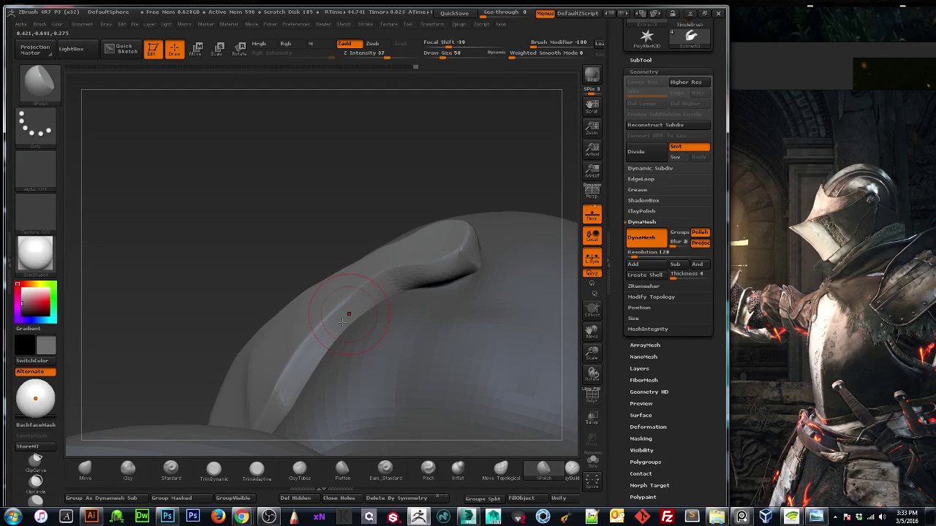
Polish the underside rim of the visor down to its front point with hPolish at draw size 50.
left_click_drag(180, 303, 191, 341)
left_click_drag(103, 219, 114, 142)
left_click_drag(592, 351, 592, 356)
left_click_drag(591, 332, 658, 278)
mouse_move(165, 190)
left_mouse_down()
mouse_move(160, 178)
mouse_move(239, 170)
left_mouse_up()
left_click_drag(380, 233, 370, 231)
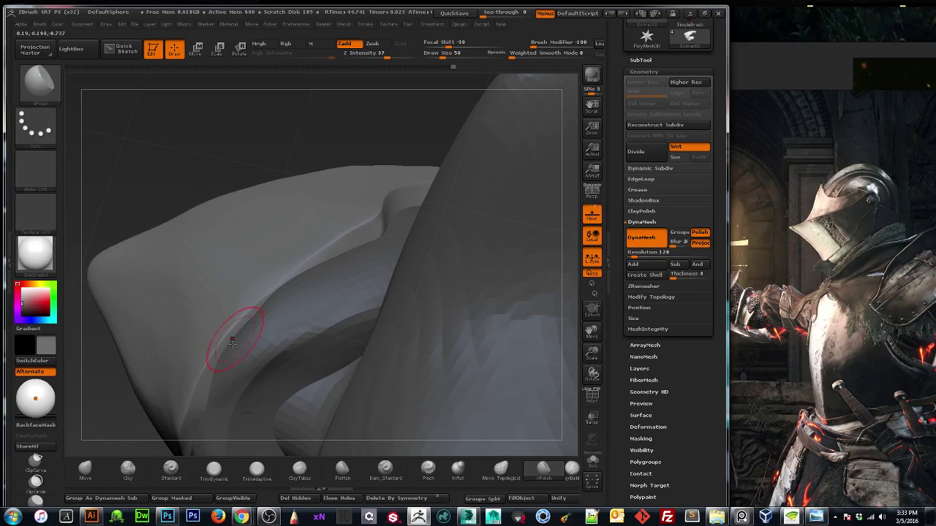
left_click_drag(134, 171, 195, 226)
left_click_drag(472, 318, 459, 353)
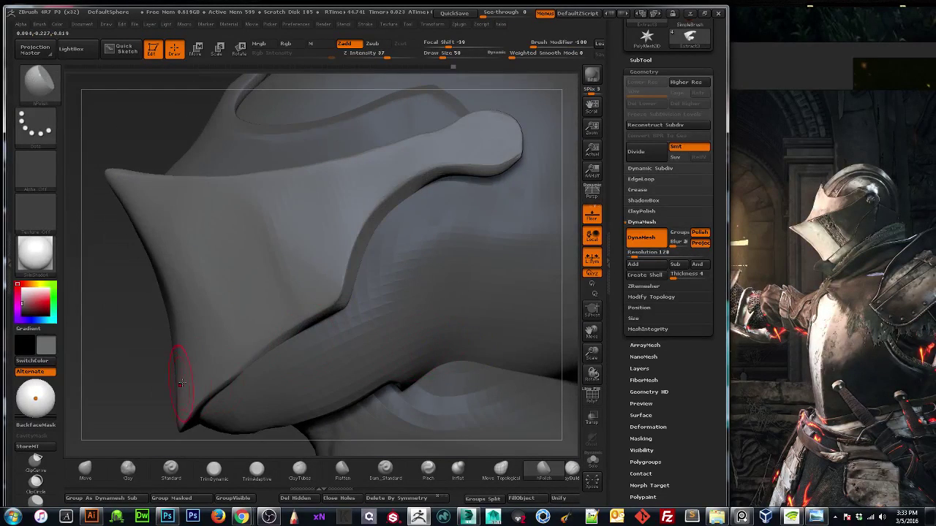
Polish the rim around the end of the visor's hinge arm with hPolish at draw size 30.
left_click_drag(590, 354, 516, 351)
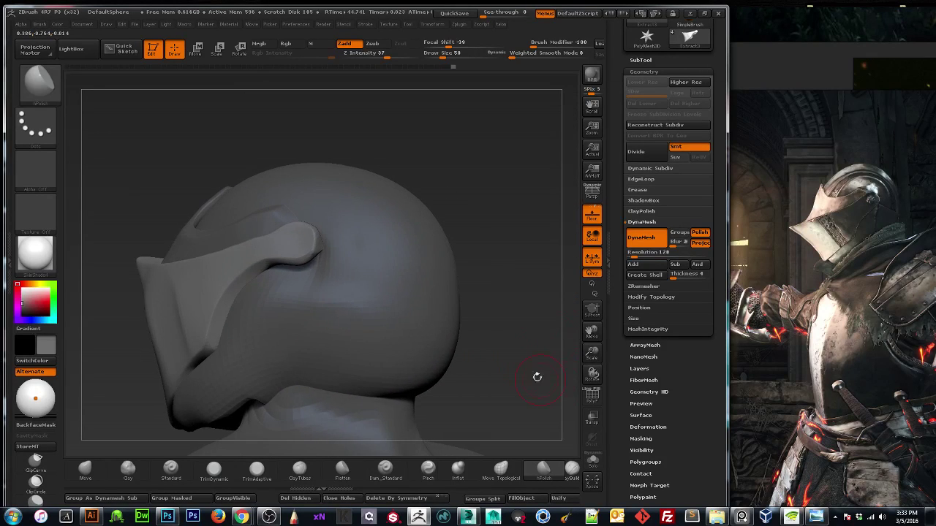
left_click_drag(593, 366, 606, 382)
left_click_drag(592, 332, 663, 367)
mouse_move(144, 266)
left_mouse_down()
mouse_move(131, 235)
mouse_move(145, 249)
left_mouse_up()
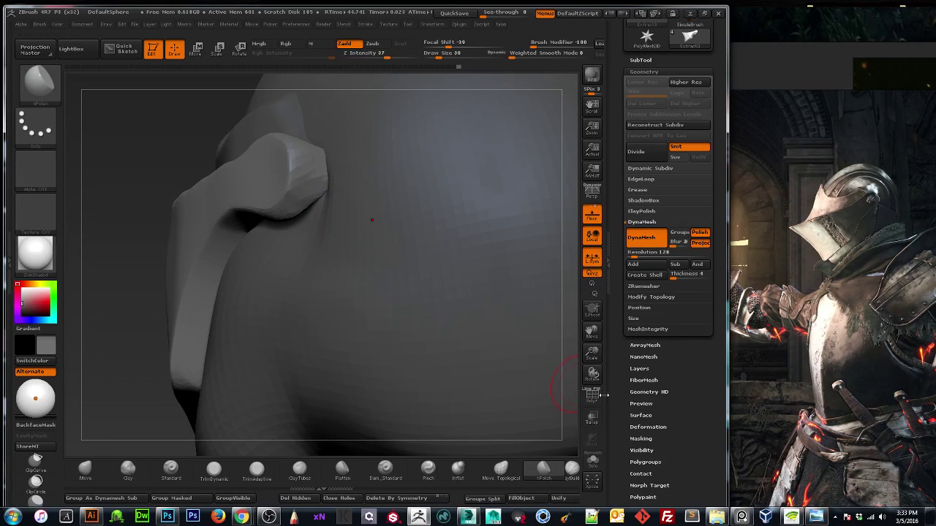
Check the visor's polygon wireframe and subdivide the visor once to level 2.
left_click(592, 396)
left_click(592, 395)
left_click_drag(591, 332, 603, 387)
key("ctrl")
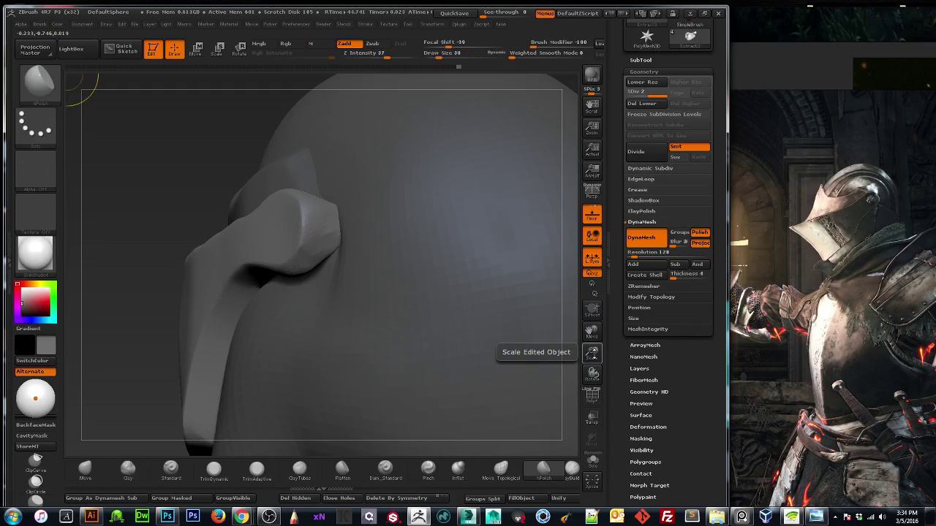
key("ctrl+d")
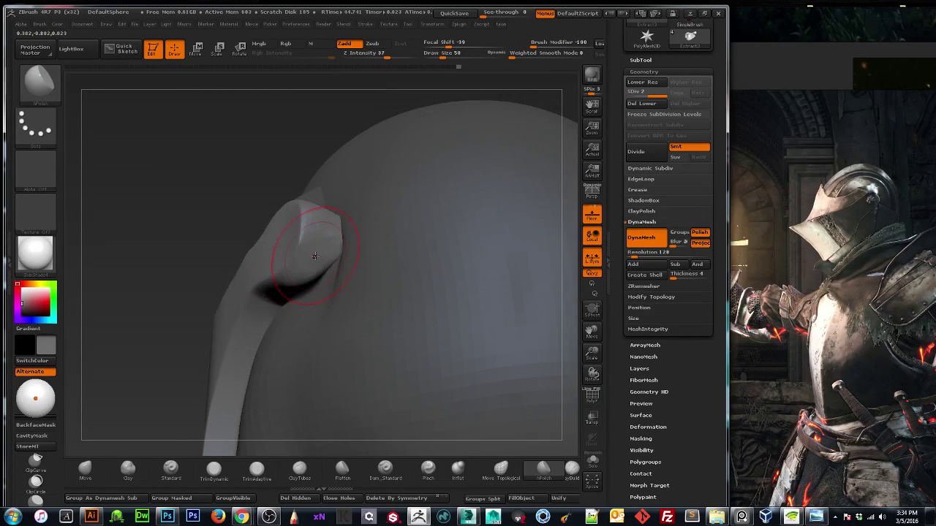
Polish the side face at the end of the visor's hinge arm with hPolish at draw size 50.
left_click_drag(314, 255, 316, 258)
left_click_drag(132, 276, 172, 245)
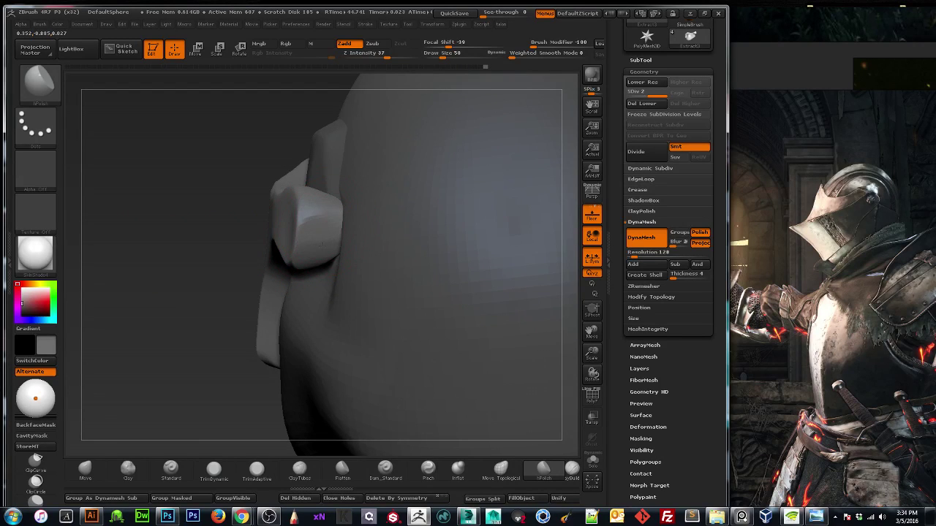
left_click_drag(198, 199, 216, 236)
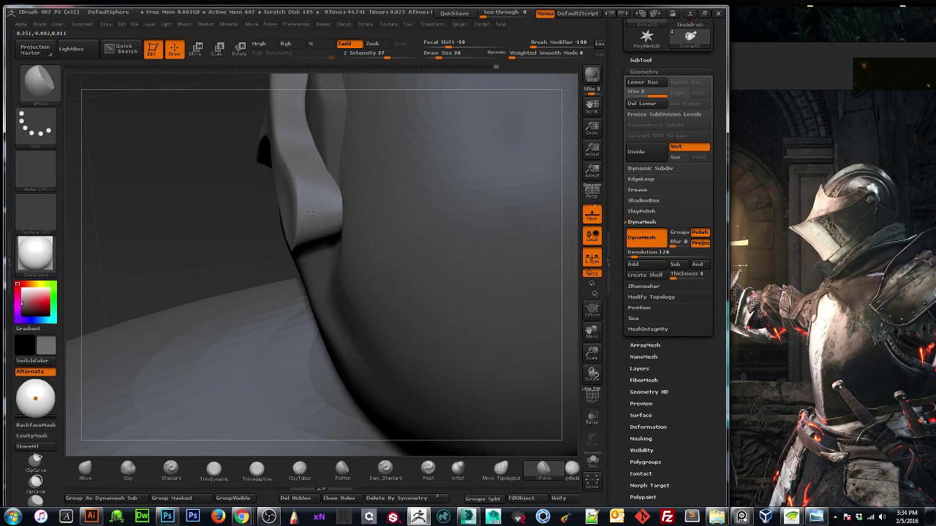
Try to sharpen the outer edge of the visor's hinge arm with the Pinch brush.
left_click(413, 479)
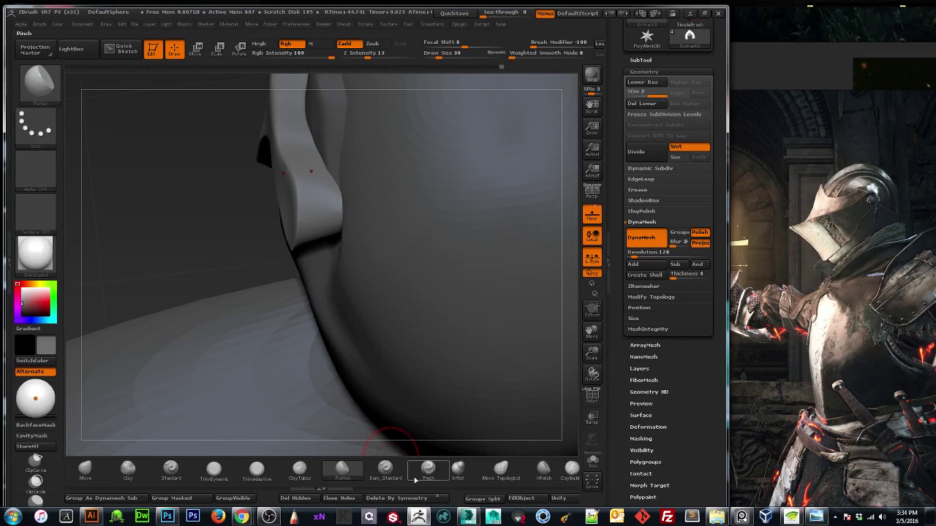
left_click_drag(288, 229, 282, 197)
mouse_move(204, 205)
left_mouse_down()
mouse_move(175, 188)
mouse_move(188, 161)
left_mouse_up()
key("ctrl+z")
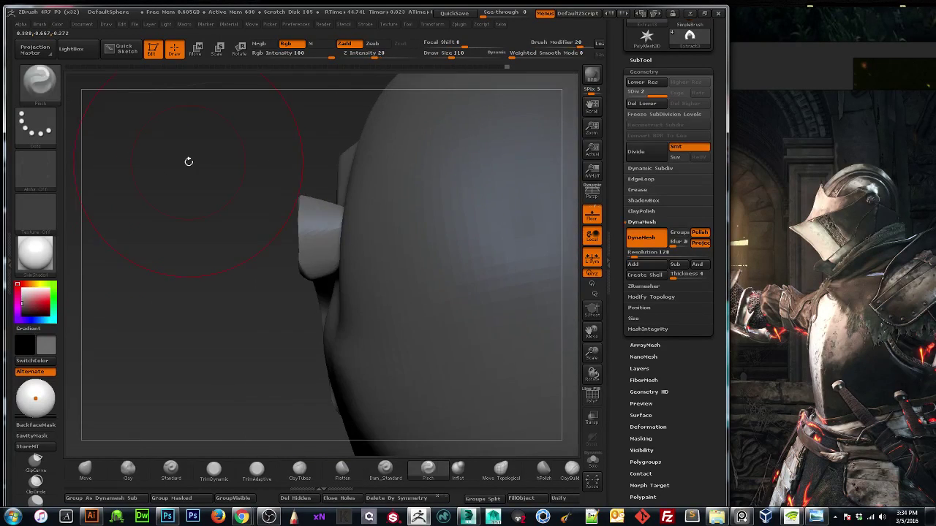
Examine how the visor and brow plate sit on the helmet from the front, above and the side.
left_click_drag(157, 318, 350, 305)
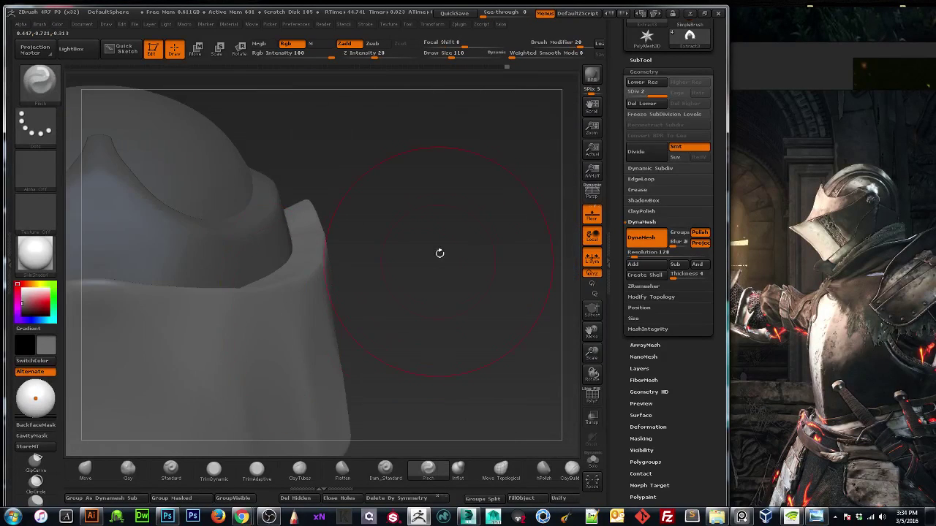
left_click_drag(440, 252, 168, 409)
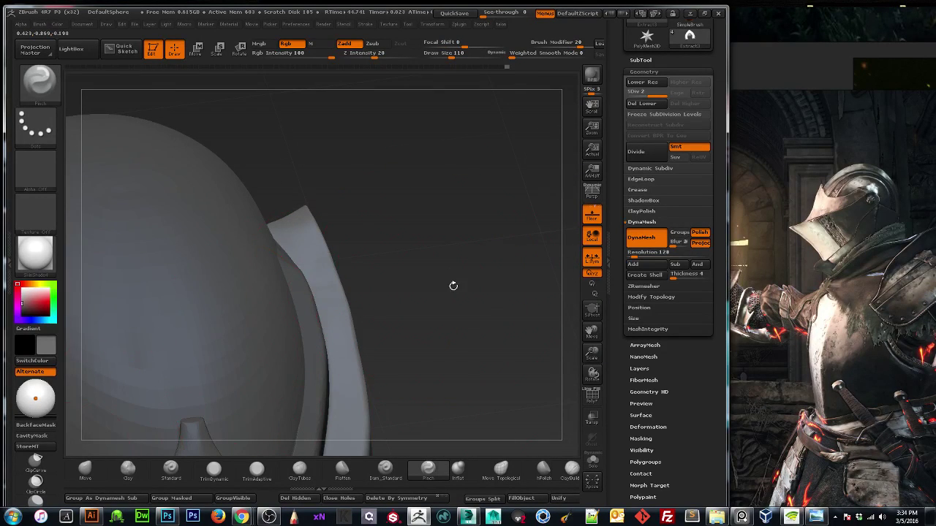
left_click_drag(454, 286, 505, 296, "shift")
left_click_drag(594, 353, 648, 342)
left_click_drag(554, 326, 451, 352)
left_click_drag(364, 250, 403, 316)
left_click_drag(501, 308, 471, 300)
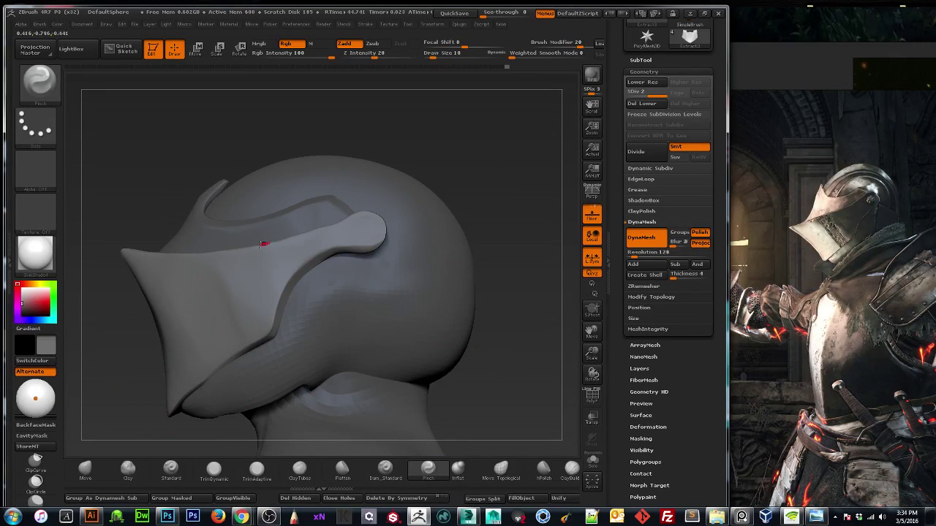
Select the InsertSphere brush for adding a rivet to the visor's hinge.
left_click(39, 80)
key("i")
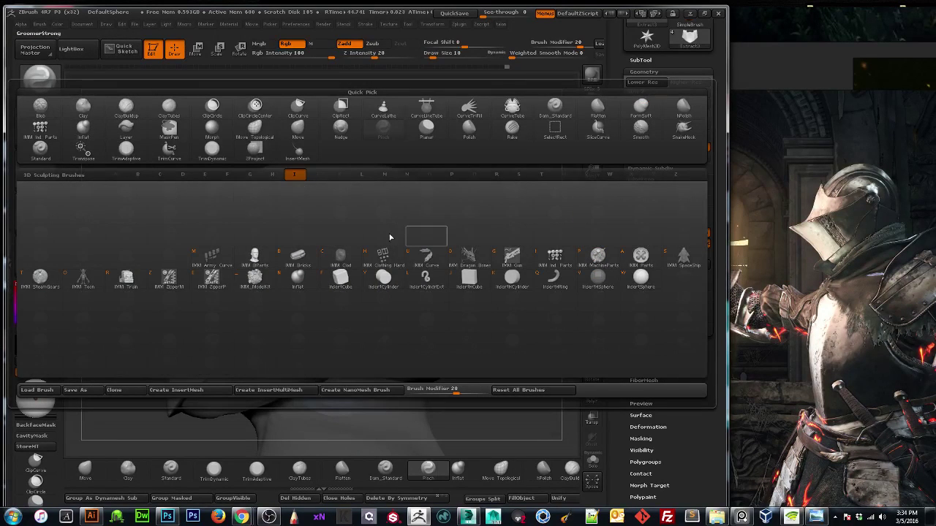
left_click(639, 279)
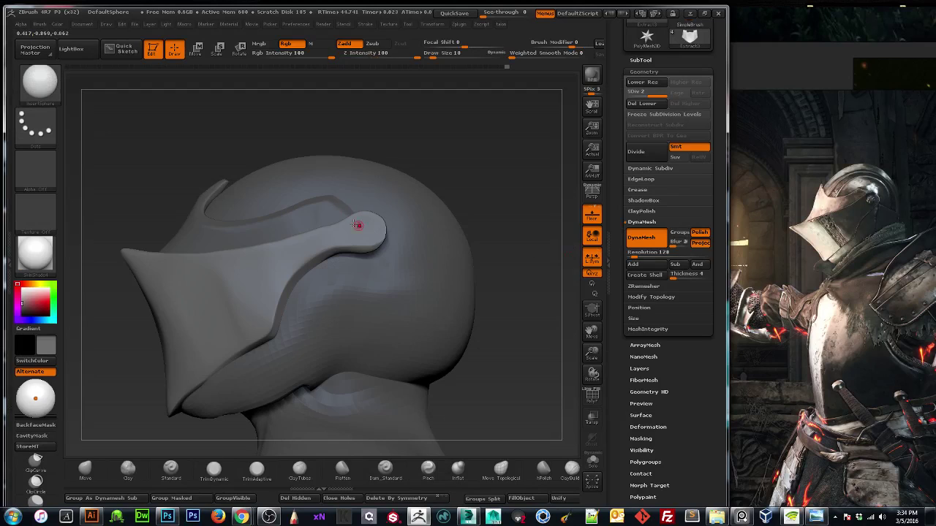
left_click_drag(592, 354, 590, 386)
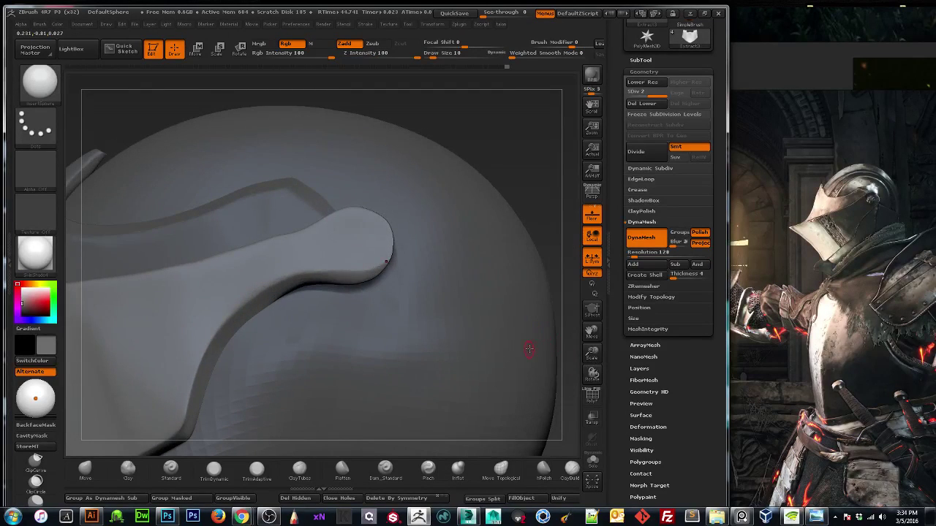
Duplicate the visor subtool and delete the lower subdivision levels of Extract3.
left_click(639, 60)
left_click(640, 317)
left_click(643, 158)
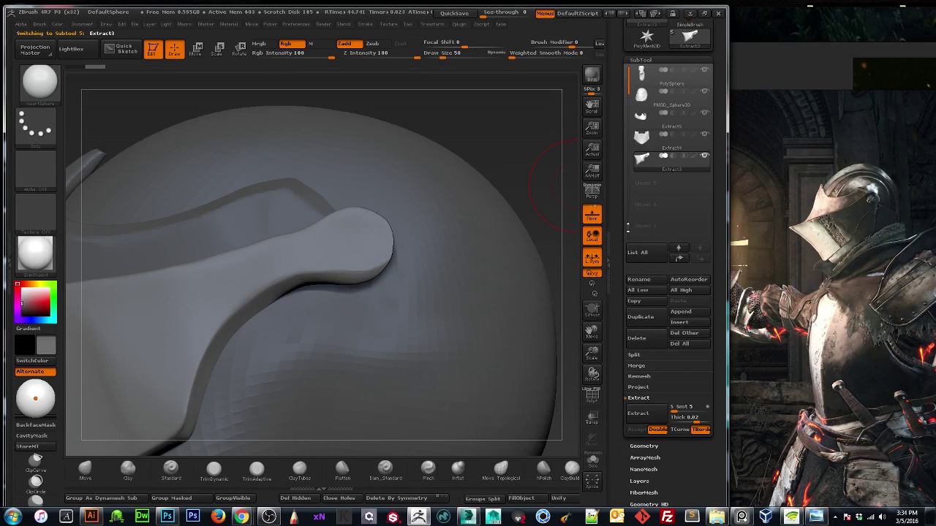
scroll(618, 316, "down", 5)
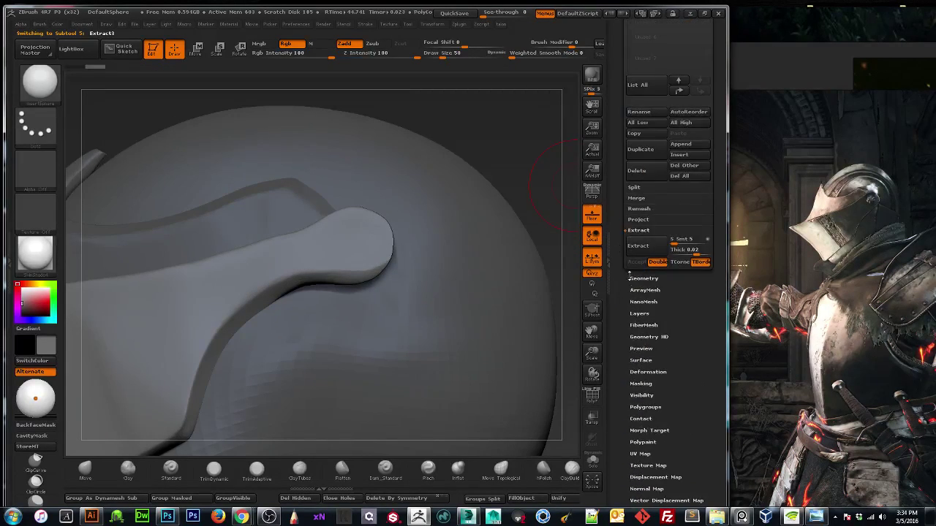
left_click(637, 277)
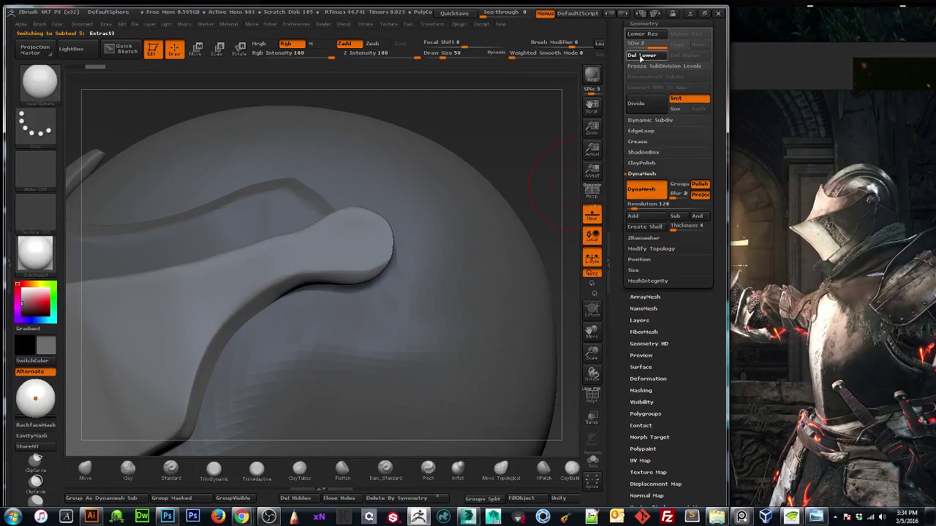
Insert a small sphere as a rivet at the end of the hinge arm and sink it partway into the arm.
key("bracketleft")
key("bracketleft")
mouse_move(351, 240)
left_mouse_down()
mouse_move(367, 261)
mouse_move(374, 255)
left_mouse_up()
left_click_drag(525, 133, 471, 144)
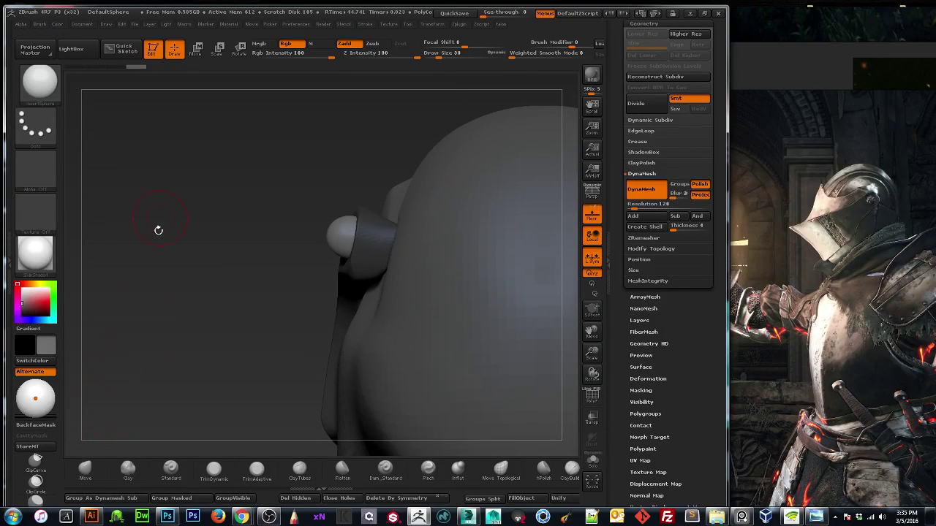
left_click(196, 49)
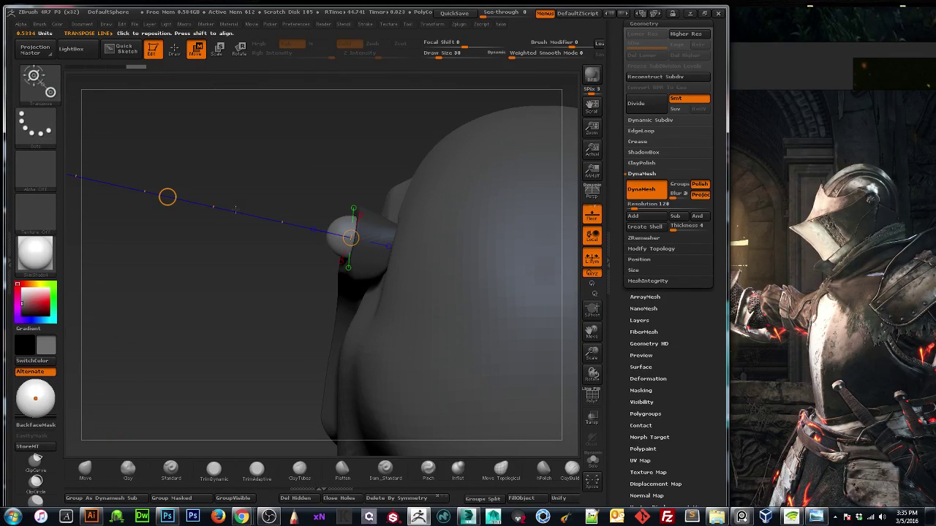
left_click_drag(167, 196, 180, 201)
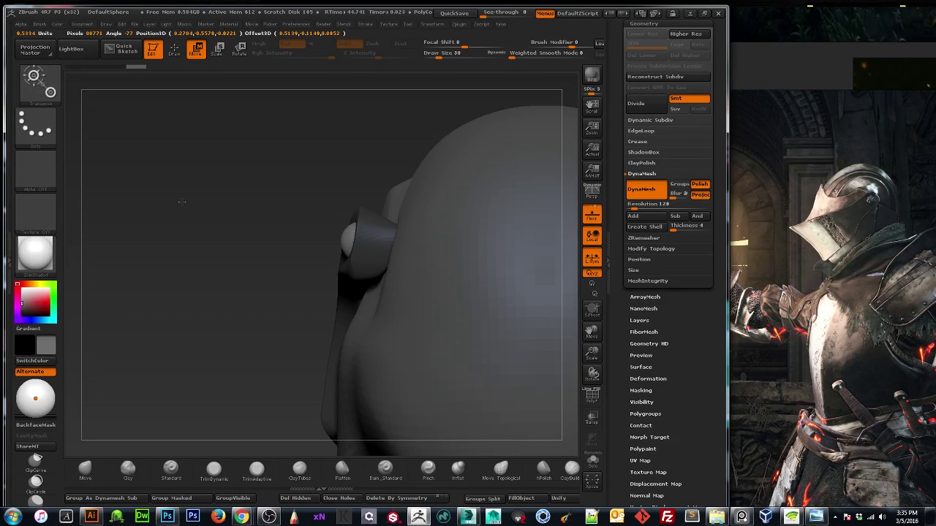
key("q")
Turn on the polyframe display and isolate the rivet's polygroup in the Extract3 subtool.
left_click_drag(179, 219, 481, 294)
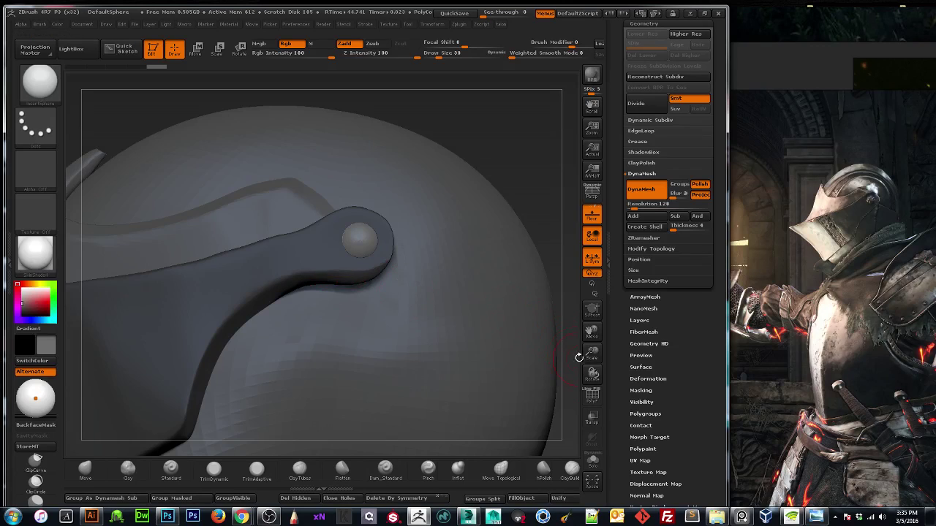
key("f")
left_click_drag(501, 342, 496, 352)
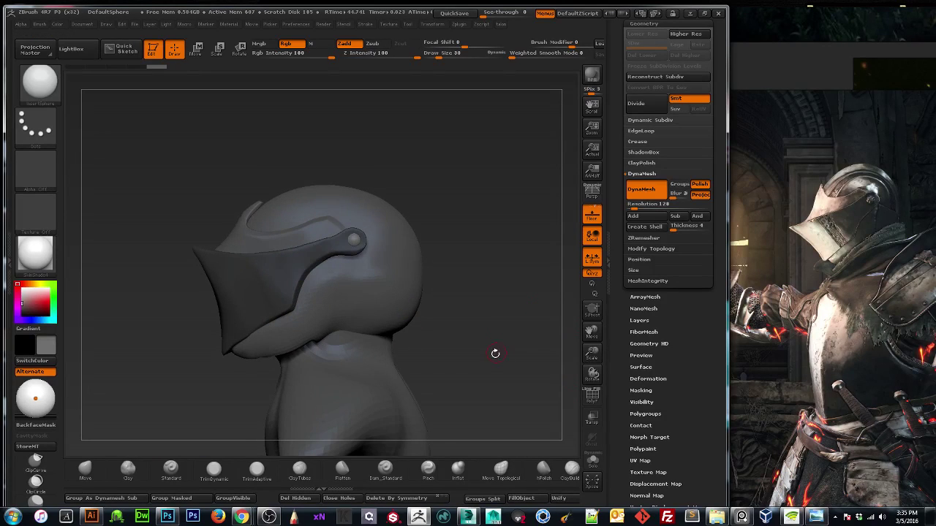
left_click_drag(506, 312, 546, 304)
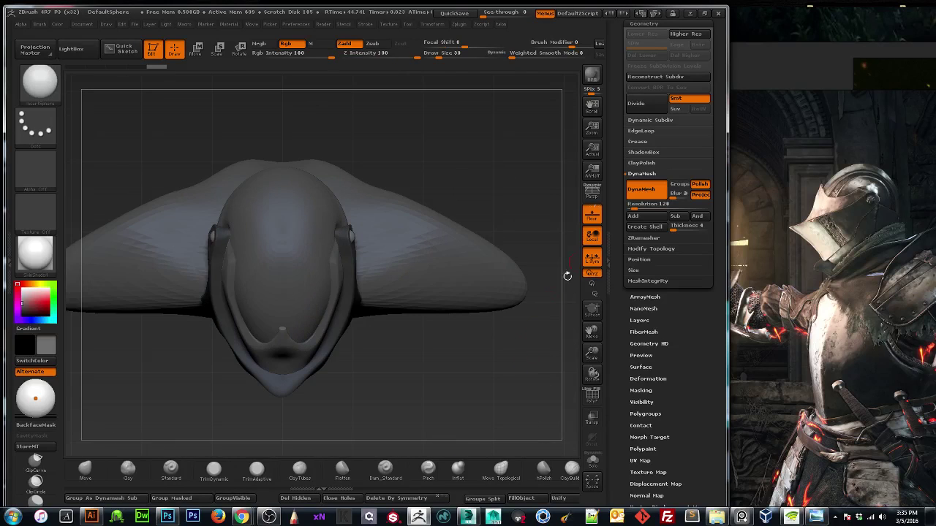
left_click_drag(615, 91, 633, 110)
left_click_drag(508, 389, 432, 319)
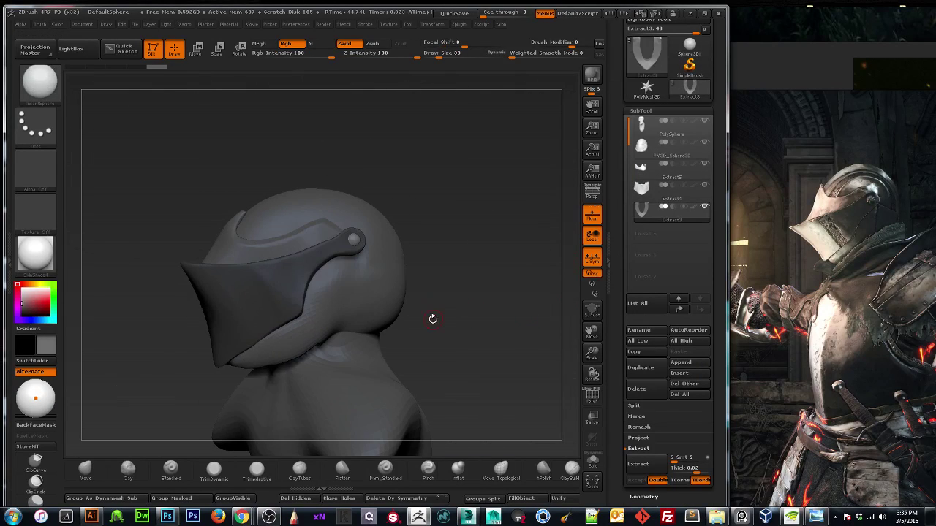
left_click(592, 396)
key("ctrl+shift")
left_click(353, 241, "ctrl+shift")
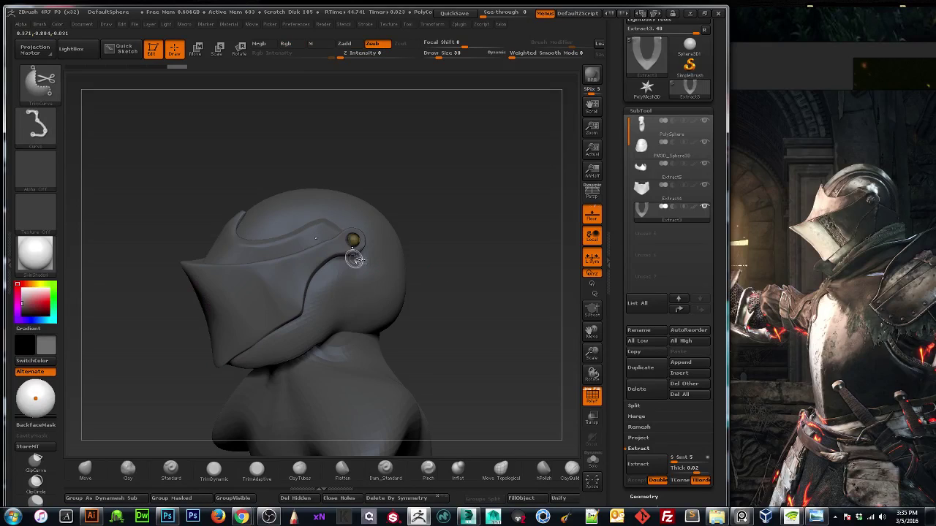
Delete the hidden visor geometry from Extract3, keeping the rivets, and turn off the polyframe display.
left_click_drag(619, 382, 612, 327)
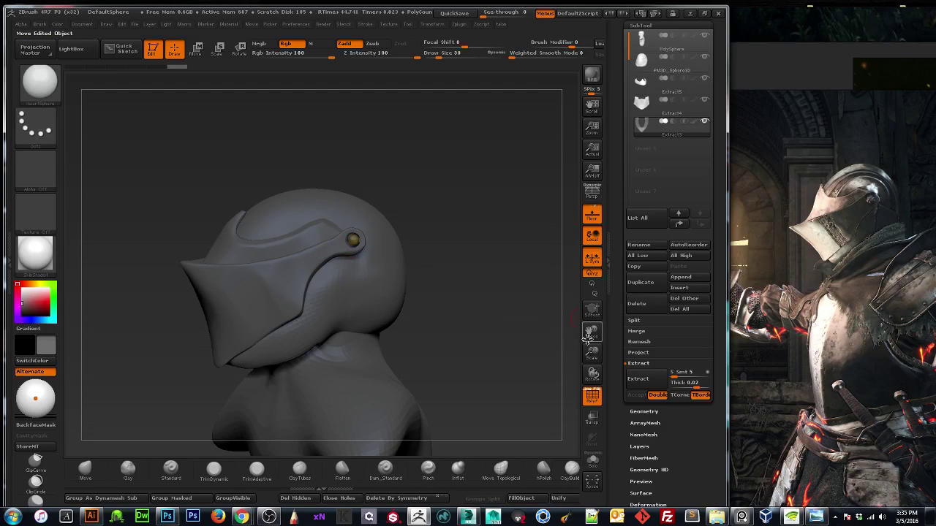
left_click_drag(593, 353, 593, 467)
left_click_drag(587, 515, 555, 400)
scroll(619, 344, "down", 2)
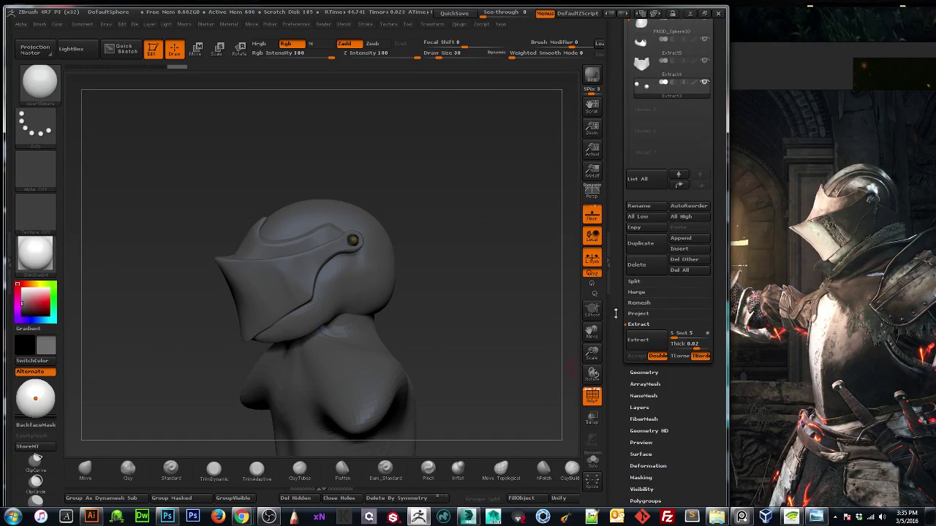
left_click(643, 373)
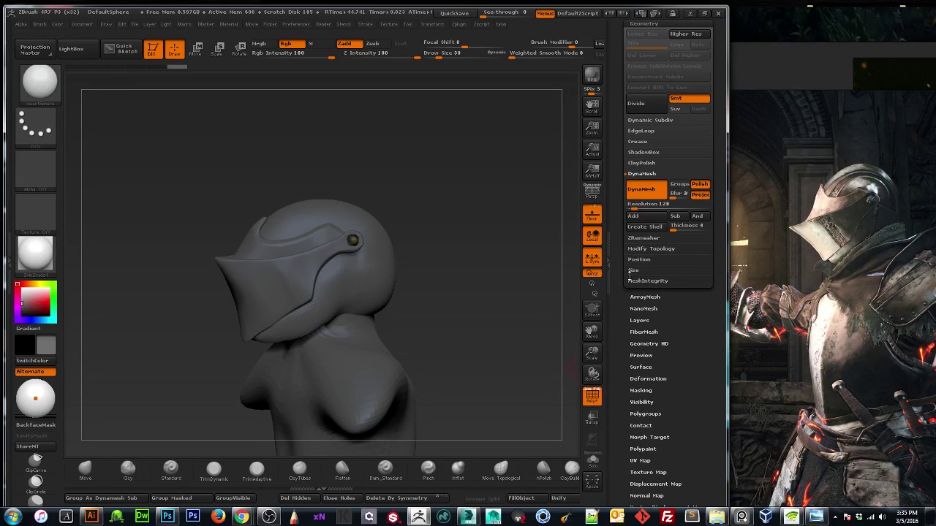
left_click(635, 249)
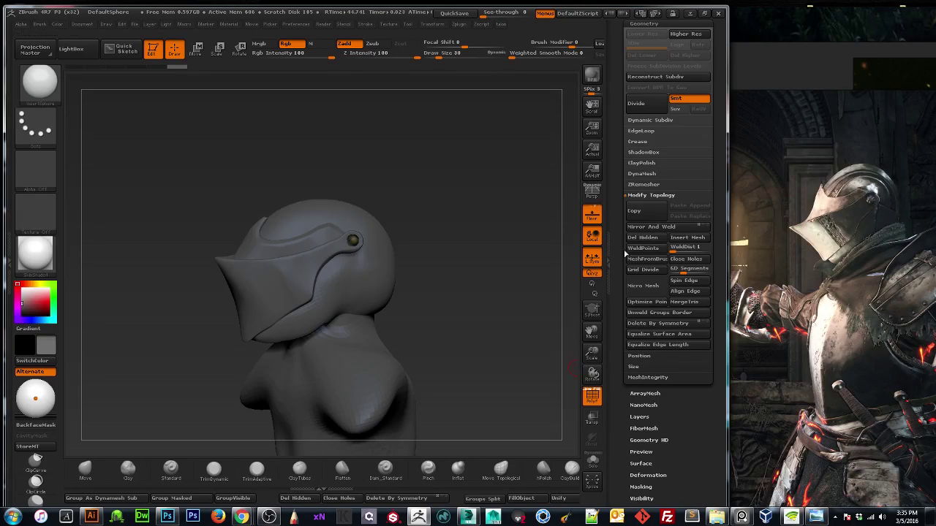
left_click(593, 398)
left_click_drag(523, 378, 492, 364)
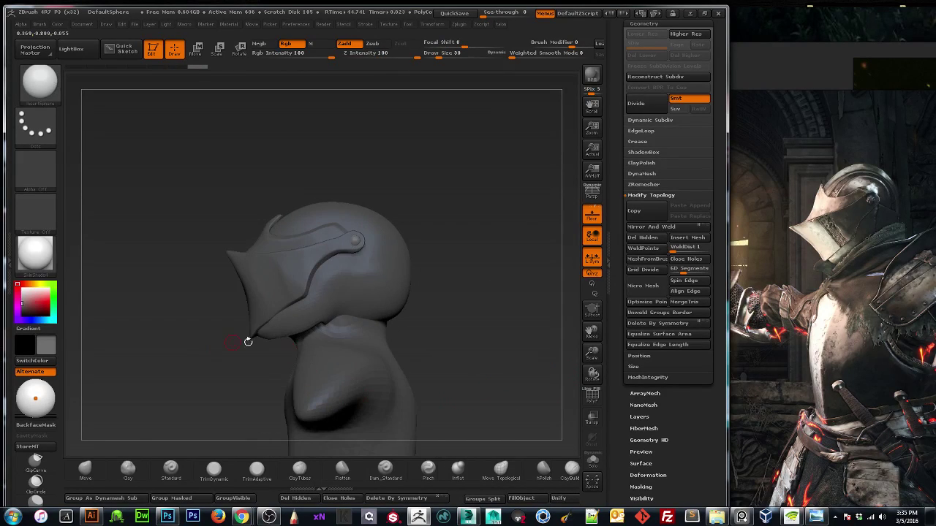
Try to reshape the hinge rivet with the Move brush.
left_click_drag(592, 355, 583, 429)
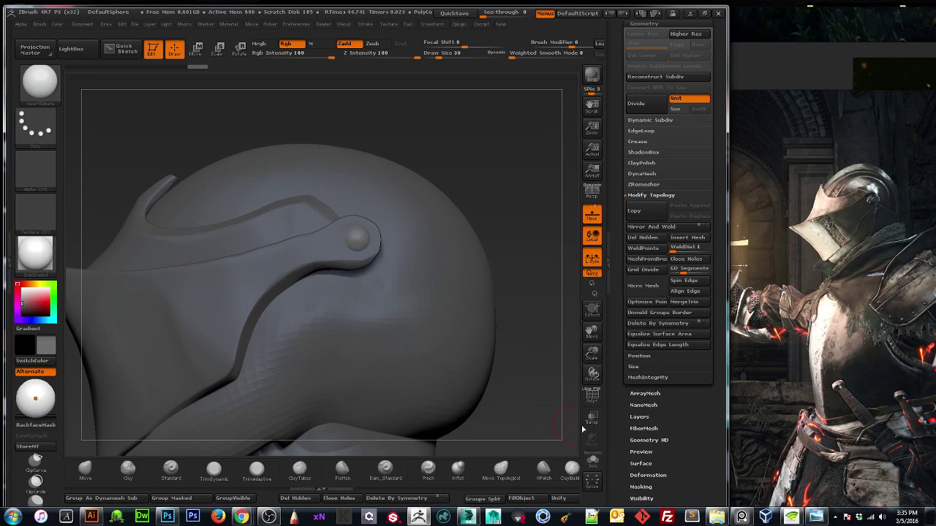
left_click(85, 470)
left_click_drag(360, 251, 353, 246)
key("ctrl+z")
Select the helmet shell PM3D_Sphere3D and reshape its crown and back with the Move brush at draw sizes 330 and 290.
left_click_drag(594, 358, 560, 303)
mouse_move(498, 374)
left_mouse_down()
mouse_move(554, 368)
mouse_move(536, 375)
mouse_move(505, 367)
left_mouse_up()
key("shift")
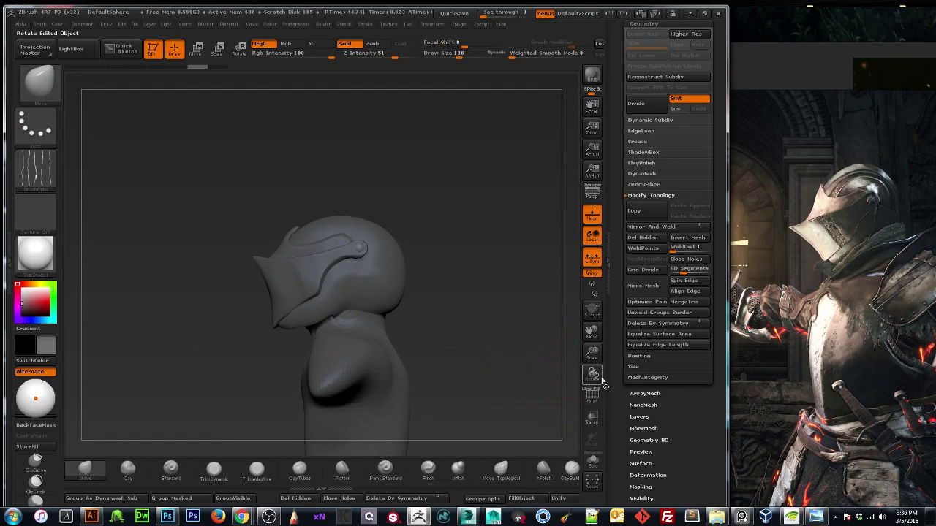
key("bracketright")
key("bracketright")
key("bracketright")
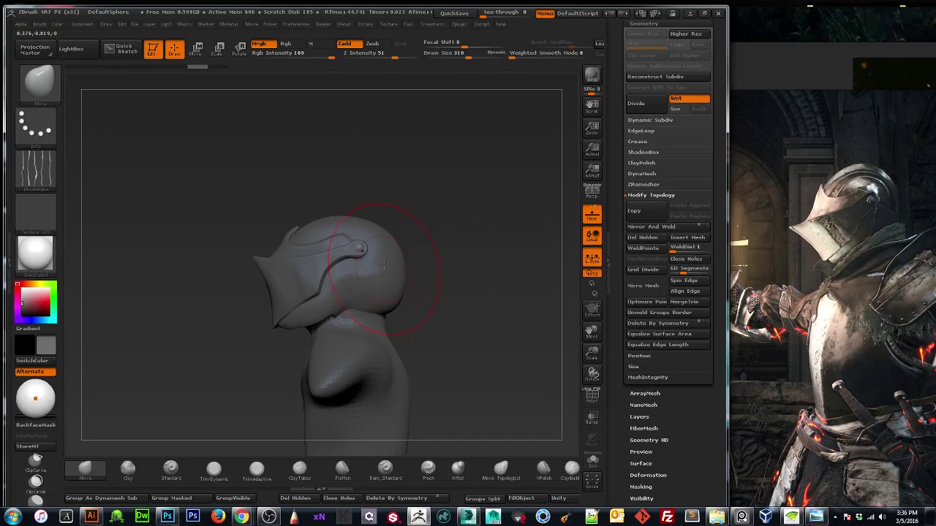
left_click(389, 286, "alt")
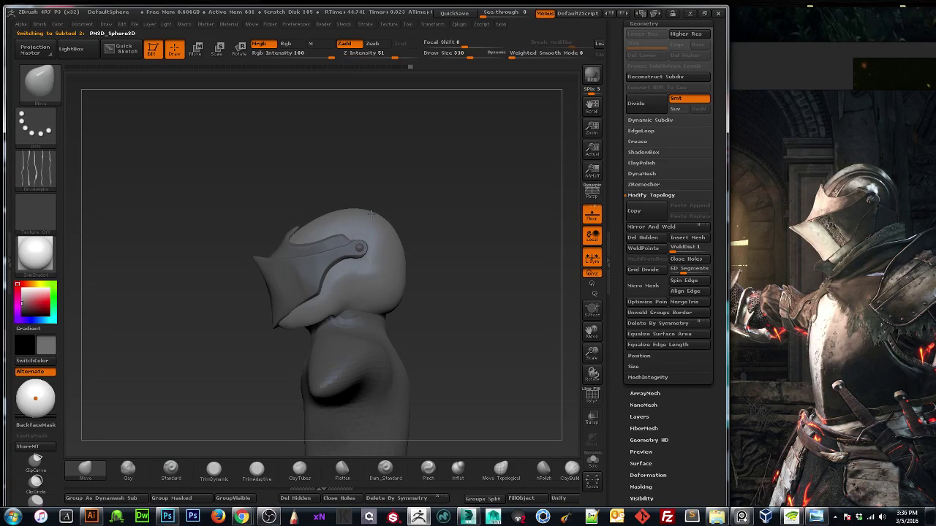
key("bracketleft")
key("bracketleft")
left_click_drag(393, 242, 392, 237)
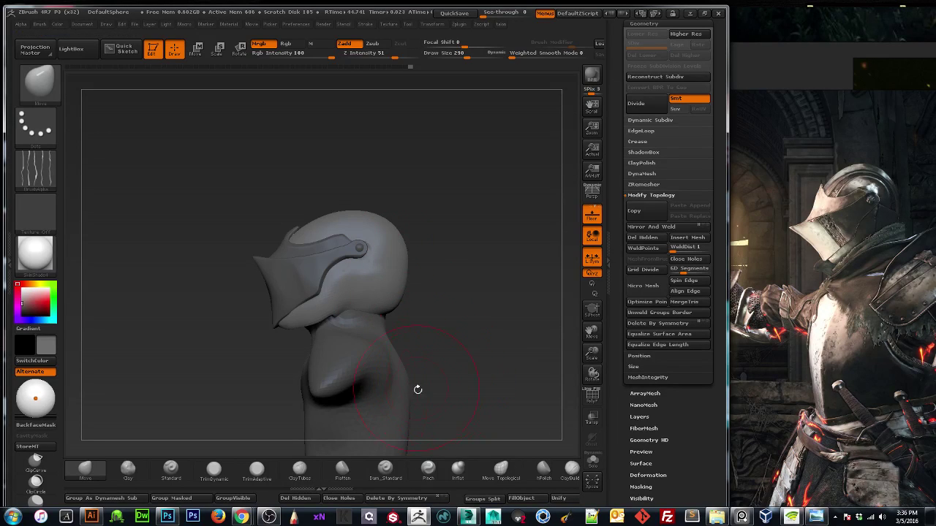
Pull the front chin edge of the helmet shell down below the visor with the Move brush at draw size 150.
key("bracketleft")
key("bracketleft")
key("bracketleft")
key("bracketleft")
key("bracketleft")
key("bracketleft")
key("bracketleft")
key("bracketleft")
key("bracketleft")
key("bracketleft")
key("bracketleft")
key("bracketleft")
key("bracketleft")
key("bracketleft")
mouse_move(224, 392)
left_mouse_down()
mouse_move(281, 390)
mouse_move(237, 396)
mouse_move(265, 401)
left_mouse_up()
mouse_move(244, 434)
left_mouse_down()
mouse_move(242, 386)
mouse_move(247, 418)
left_mouse_up()
left_click_drag(592, 353, 585, 398)
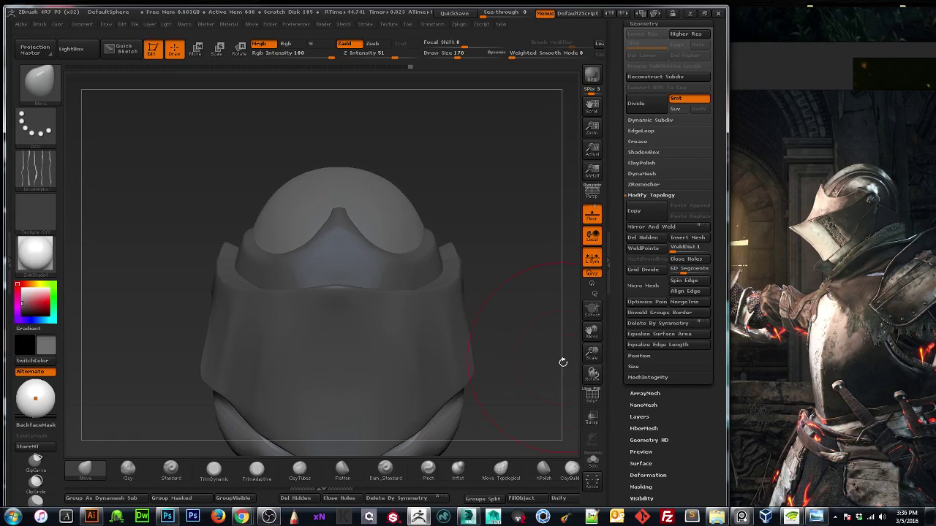
left_click_drag(591, 331, 566, 185)
key("bracketleft")
key("bracketleft")
left_click_drag(315, 324, 313, 343)
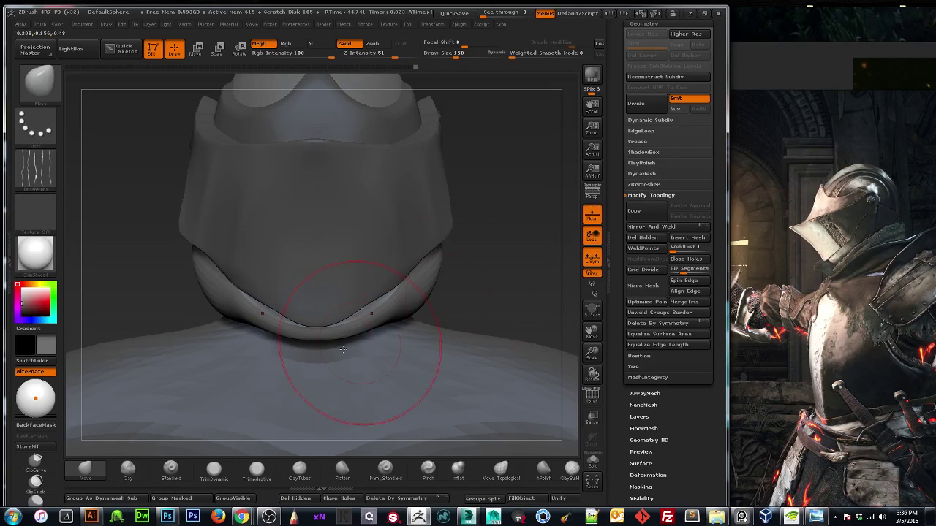
Push the lower jaw edge of the helmet shell up and back under the visor with the Move brush at draw size 130.
left_click_drag(592, 354, 488, 298)
mouse_move(361, 317)
left_mouse_down()
mouse_move(360, 303)
mouse_move(386, 299)
left_mouse_up()
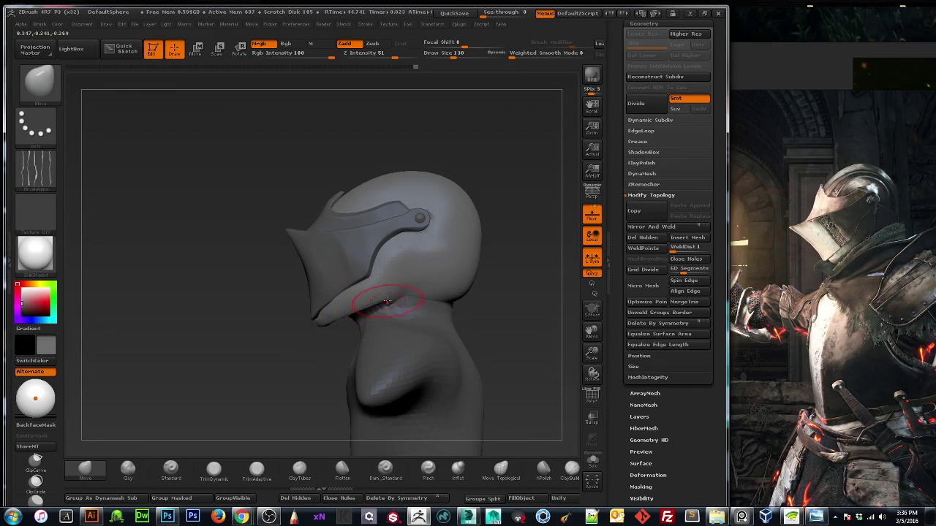
Try to carve a crease from the hinge rivet to the back of the helmet shell with Dam_Standard at draw sizes 90 and 70.
key("bracketleft")
key("bracketleft")
key("bracketleft")
key("bracketleft")
left_click(395, 477)
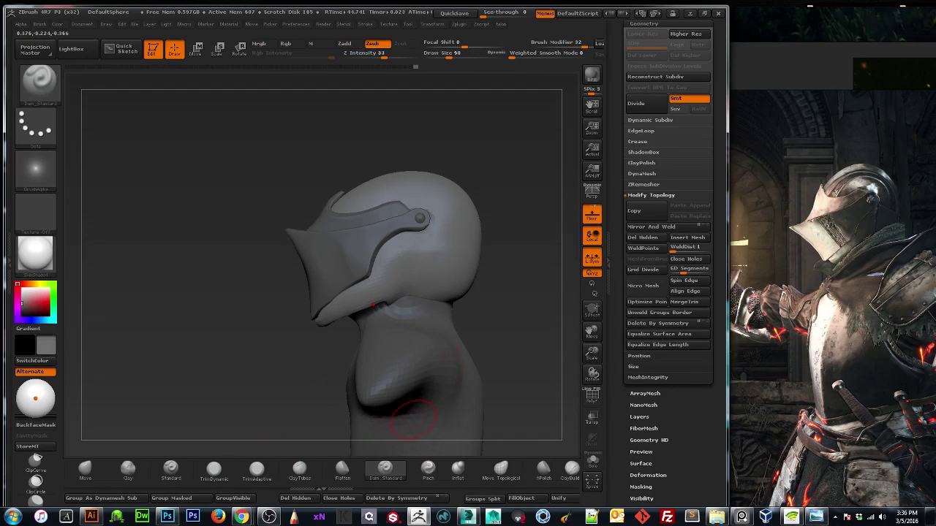
key("bracketleft")
key("bracketleft")
left_click_drag(432, 227, 471, 245)
mouse_move(516, 268)
left_mouse_down()
mouse_move(401, 274)
mouse_move(502, 291)
left_mouse_up()
key("bracketright")
key("bracketright")
key("bracketleft")
key("bracketleft")
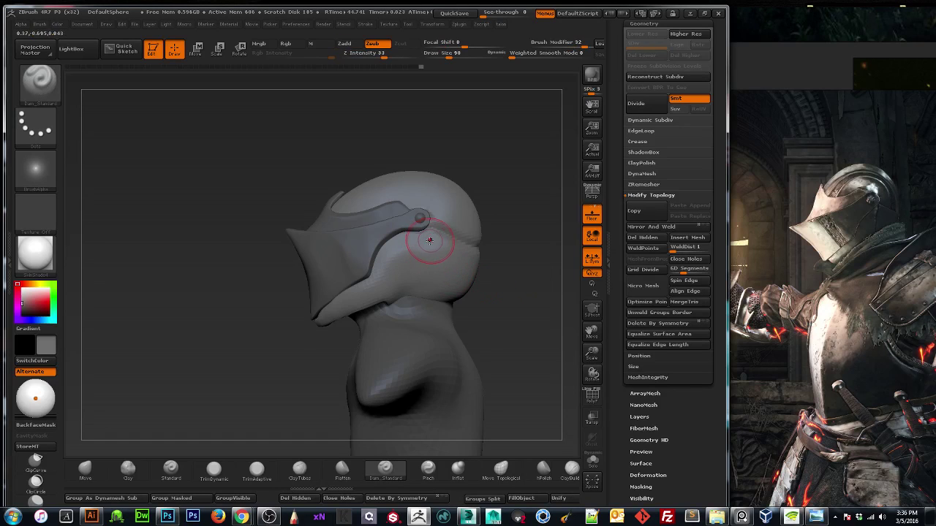
mouse_move(436, 230)
left_mouse_down()
mouse_move(468, 245)
mouse_move(409, 263)
mouse_move(522, 292)
left_mouse_up()
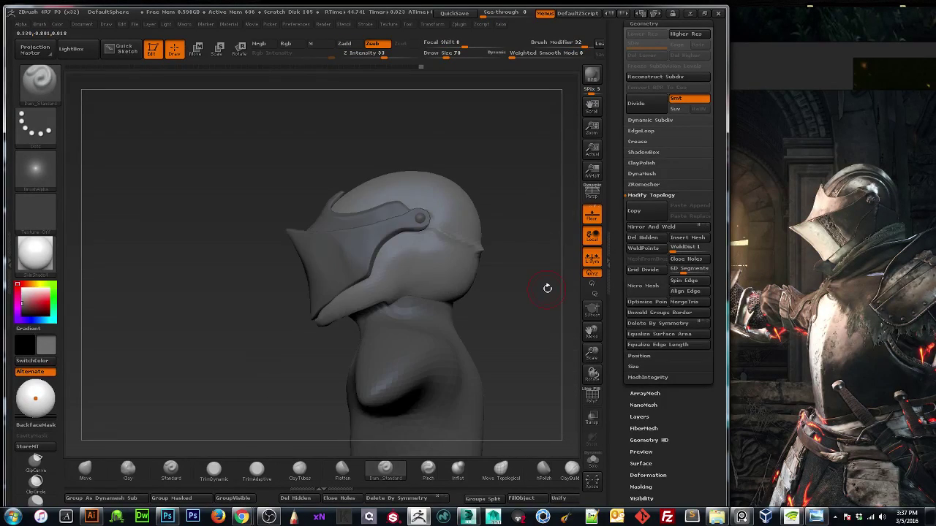
key("ctrl+z")
key("ctrl+z")
Build up the jaw side of the helmet shell below the hinge with the Clay brush at draw size 110, and smooth the strokes.
key("bracketright")
key("bracketright")
key("bracketright")
key("bracketright")
left_click(127, 470)
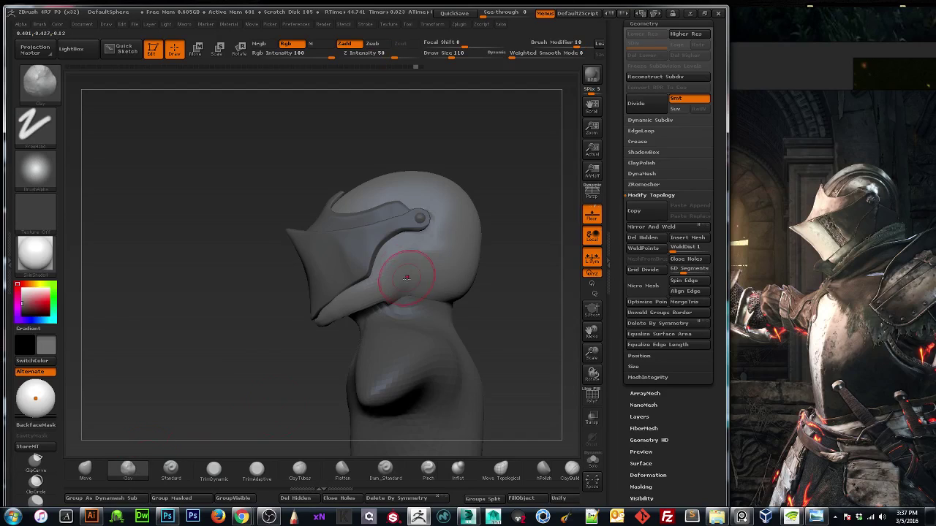
left_click_drag(400, 278, 394, 295)
mouse_move(415, 260)
left_mouse_down()
mouse_move(393, 298)
mouse_move(407, 271)
mouse_move(392, 294)
mouse_move(381, 289)
left_mouse_up()
left_click_drag(430, 235, 407, 282)
mouse_move(426, 245)
left_mouse_down()
mouse_move(388, 293)
mouse_move(408, 291)
left_mouse_up()
mouse_move(264, 363)
left_mouse_down()
mouse_move(211, 370)
mouse_move(272, 362)
left_mouse_up()
left_click_drag(380, 300, 405, 269, "shift")
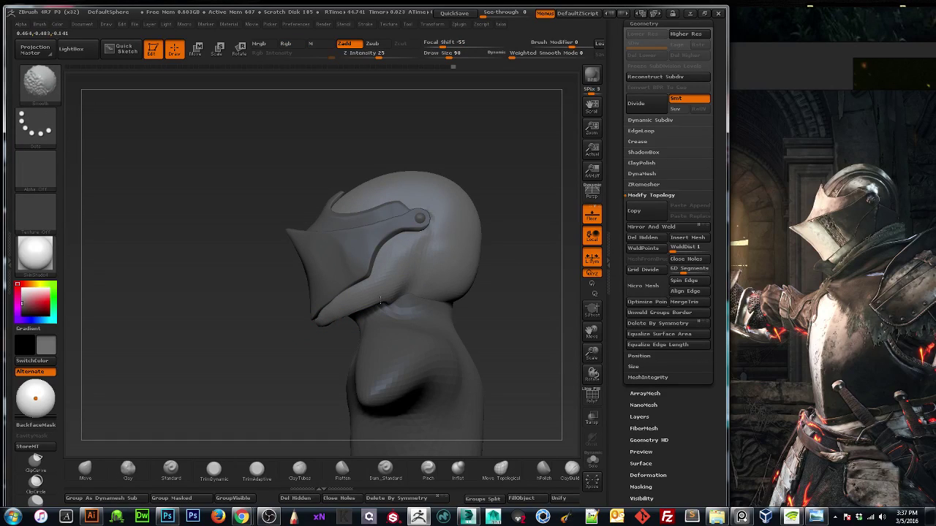
Straighten the underside of the helmet shell's chin edge with the Move brush at draw size 90.
mouse_move(258, 350)
left_mouse_down()
mouse_move(238, 360)
mouse_move(264, 340)
mouse_move(251, 341)
mouse_move(249, 354)
mouse_move(331, 336)
mouse_move(344, 323)
mouse_move(321, 337)
mouse_move(374, 282)
mouse_move(328, 341)
left_mouse_up()
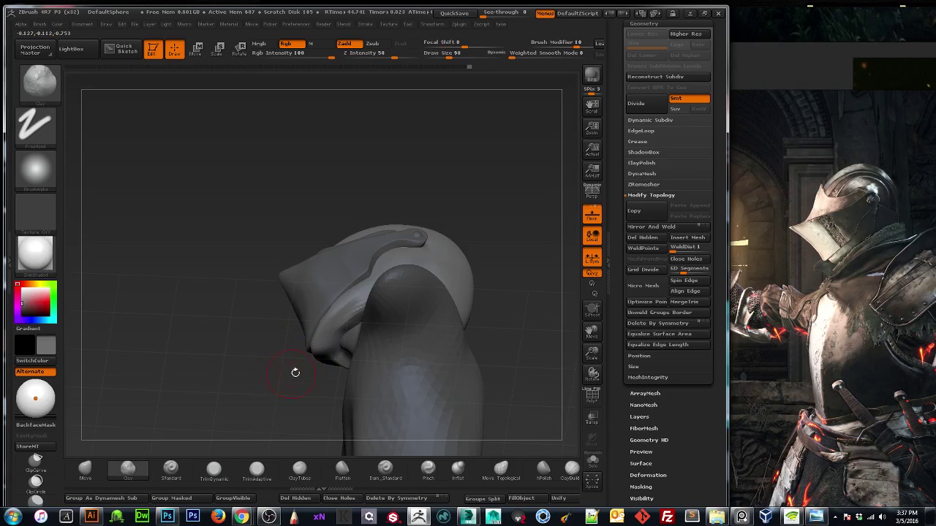
left_click_drag(302, 370, 344, 344)
left_click_drag(456, 278, 313, 338)
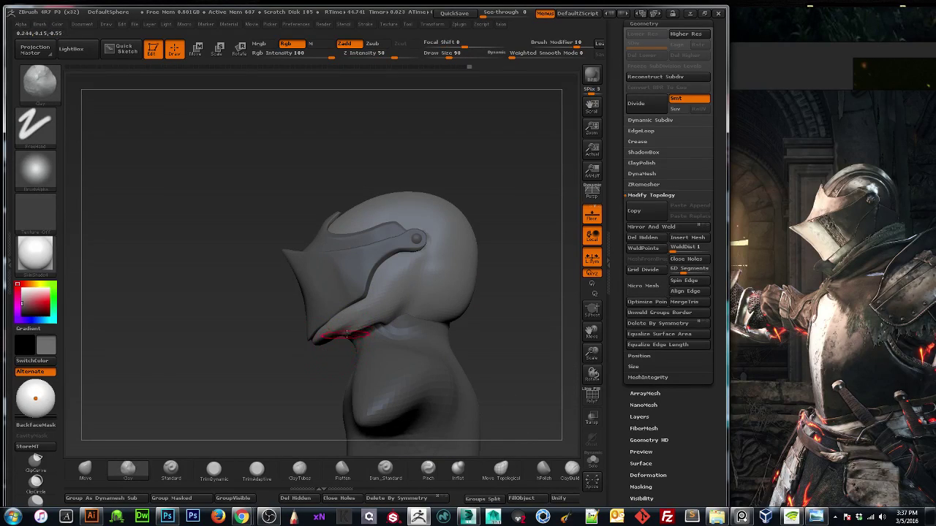
left_click(85, 468)
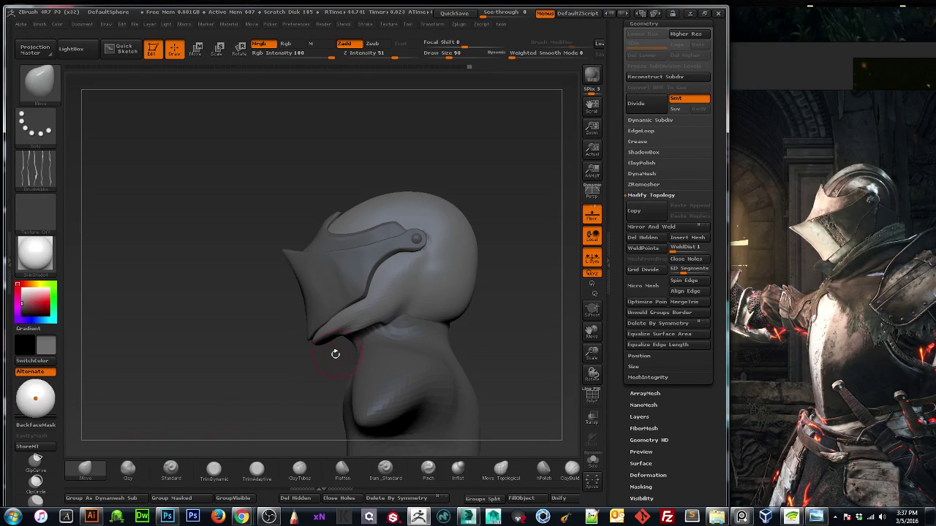
key("shift")
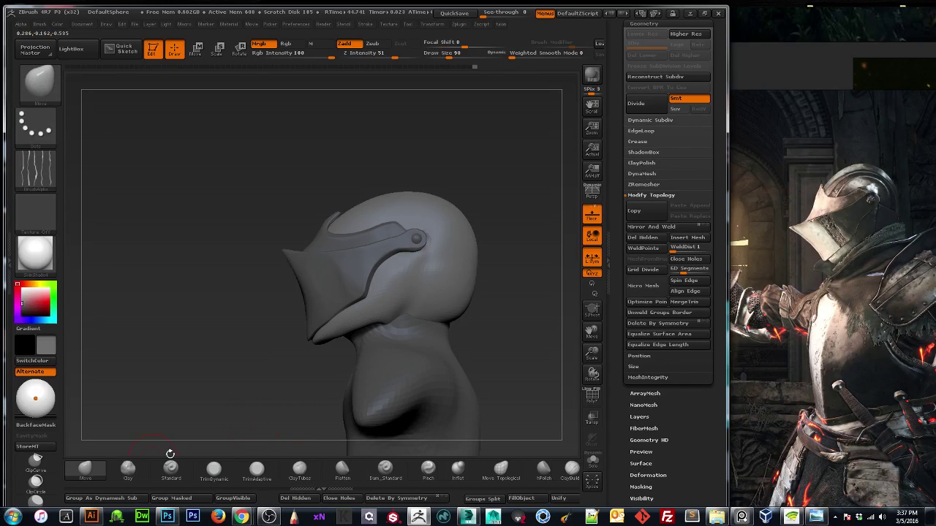
Polish the helmet shell's jaw area behind the visor with the hPolish brush at draw size 90.
left_click(424, 470)
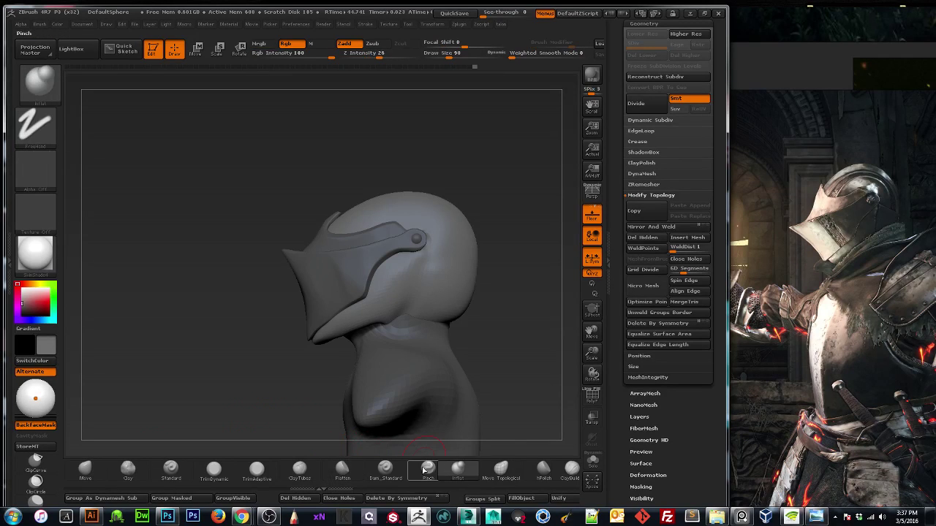
left_click(543, 470)
left_click_drag(272, 406, 268, 370)
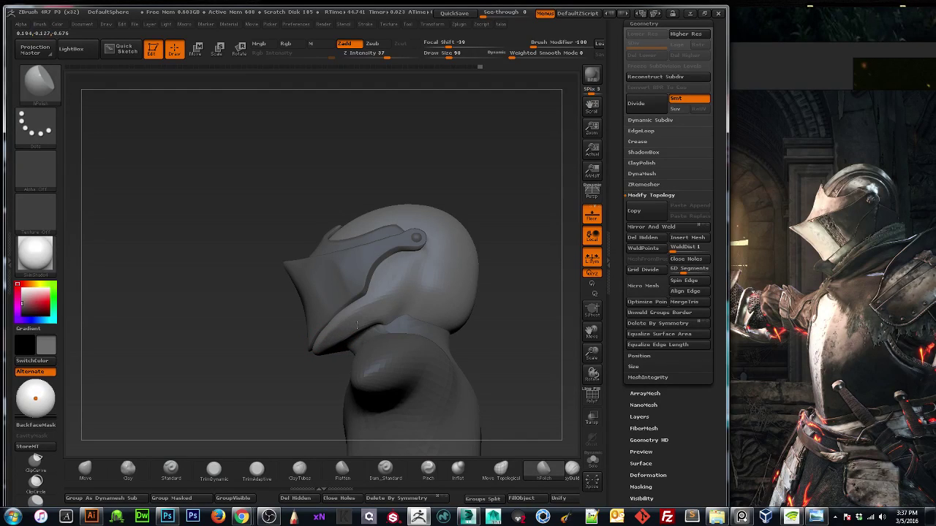
left_click_drag(262, 381, 258, 414)
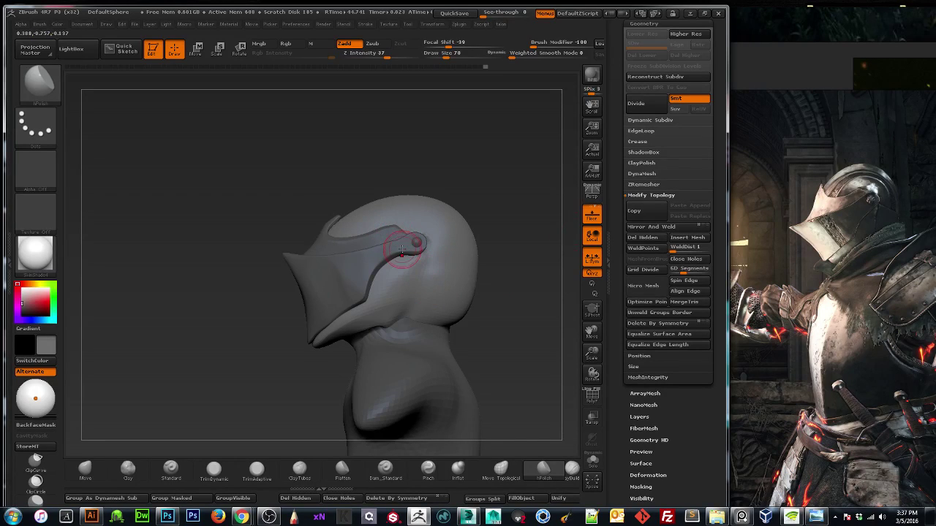
Select the brow piece Extract5 above the visor and adjust its front peak with the Move brush at draw size 130.
key("bracketright")
key("bracketright")
key("bracketright")
key("bracketright")
left_click(86, 469)
left_click(318, 253, "alt")
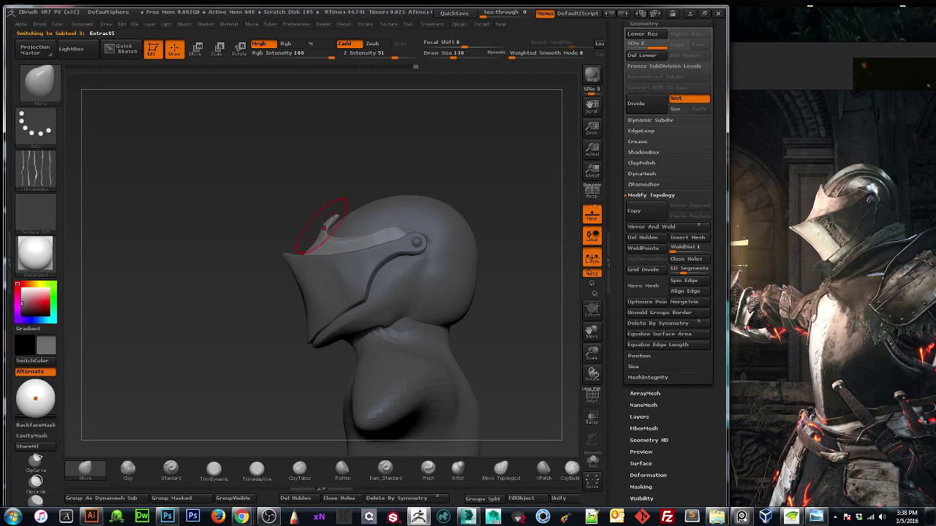
left_click_drag(327, 226, 330, 230)
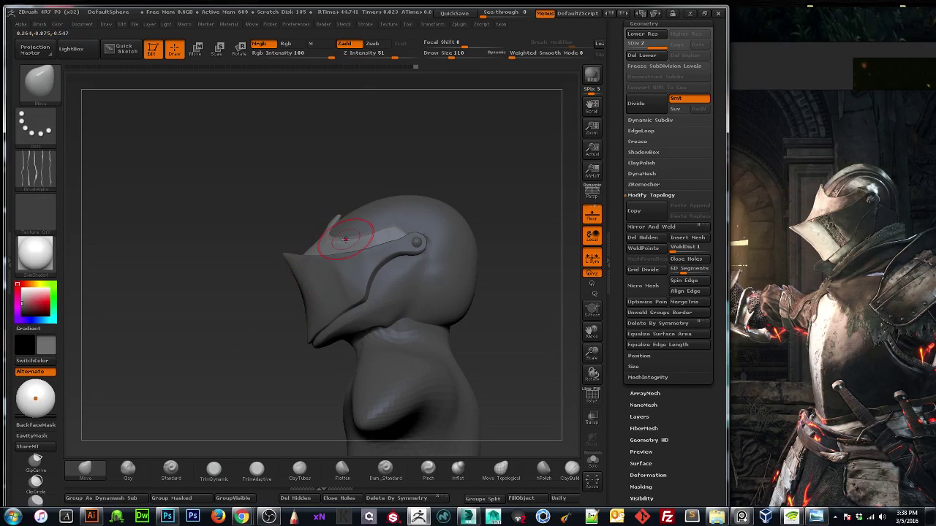
Reshape the brow piece Extract5 against the helmet crown with the Move brush at draw size 190.
key("bracketright")
key("bracketright")
key("bracketright")
key("bracketright")
key("bracketright")
key("bracketright")
key("bracketright")
key("bracketright")
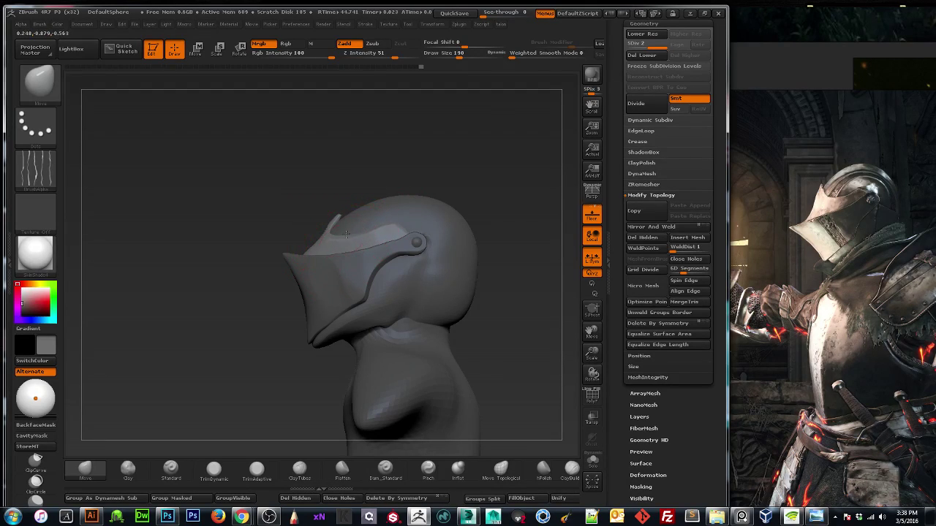
mouse_move(188, 386)
left_mouse_down()
mouse_move(143, 387)
mouse_move(182, 387)
left_mouse_up()
key("[")
key("[")
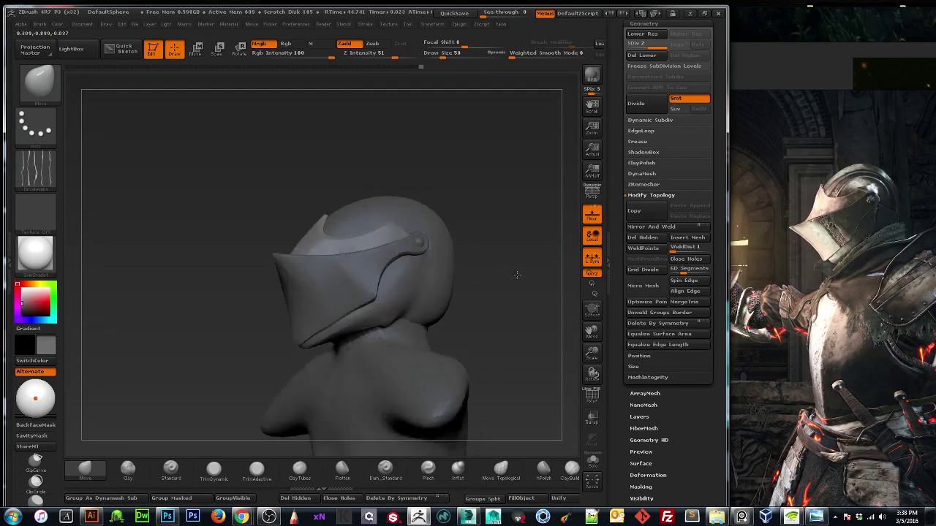
Select the rivets subtool Extract3, check it in isolation, and append a Sphere3D to the subtool list.
scroll(621, 281, "up", 3)
scroll(625, 354, "up", 5)
left_click(630, 381)
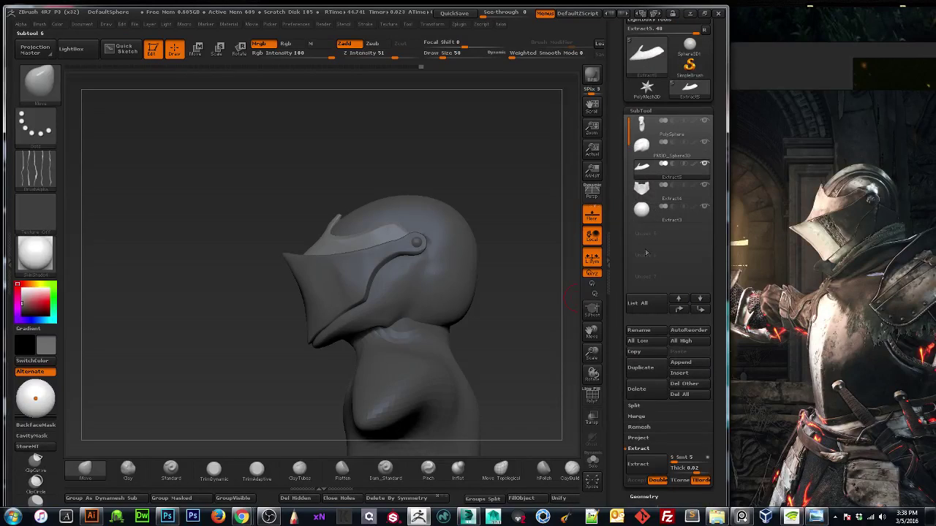
left_click(643, 212)
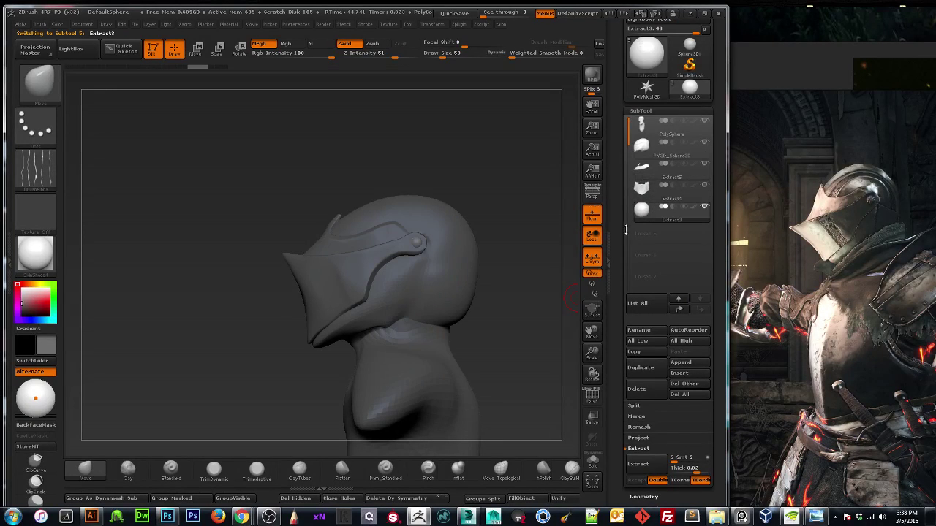
left_click(594, 465)
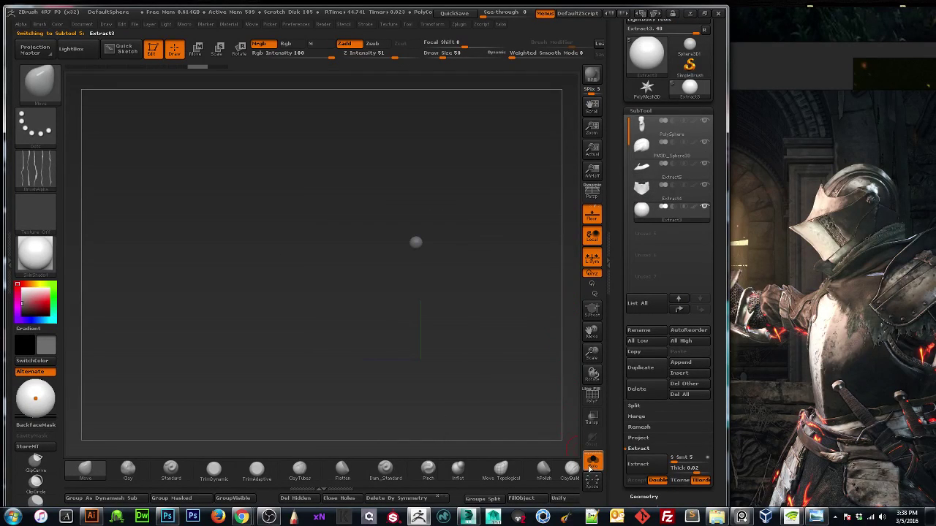
left_click(593, 465)
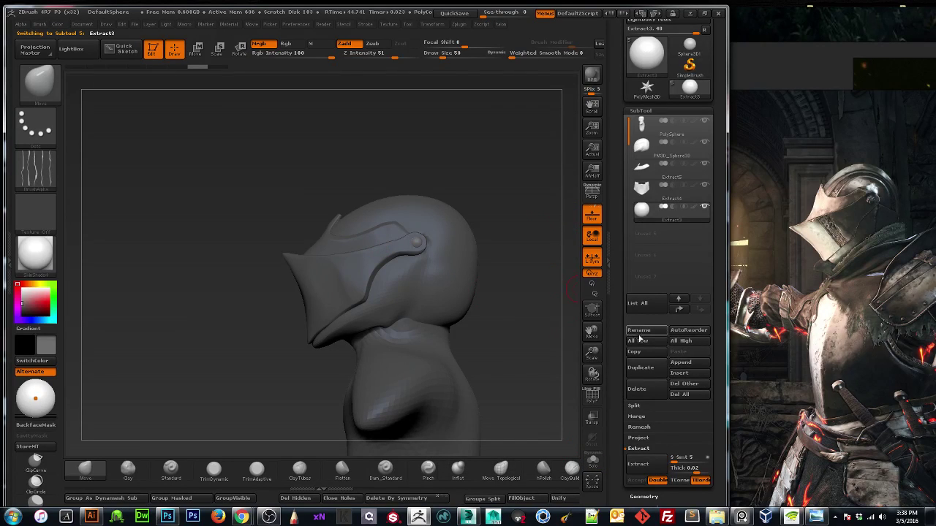
left_click(680, 364)
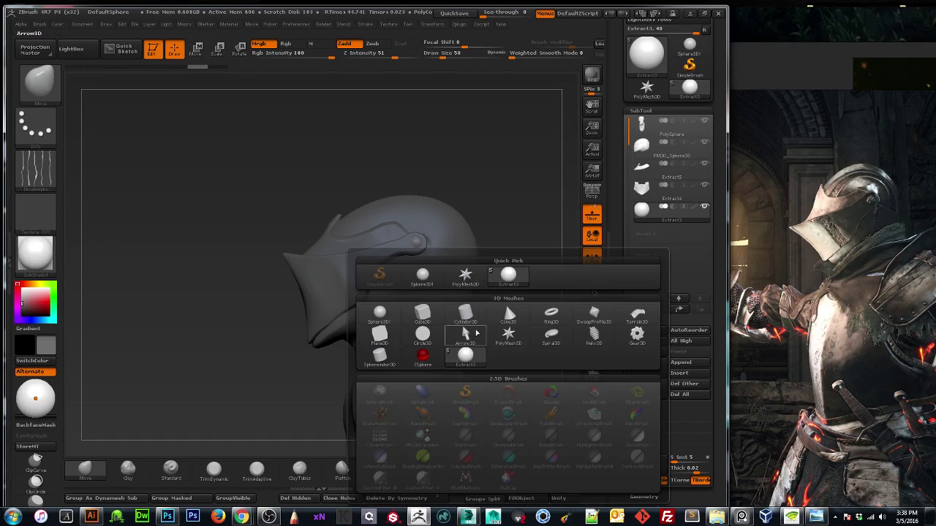
left_click(380, 315)
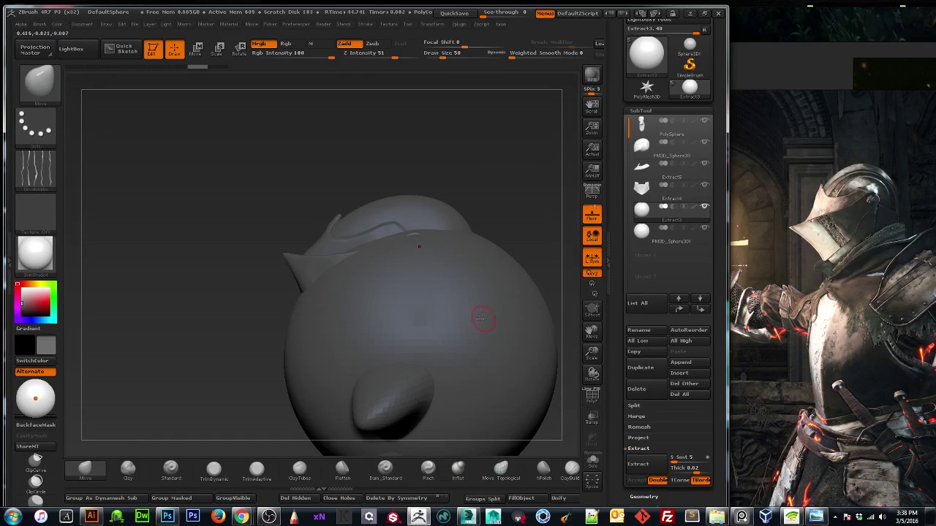
Frame the whole bust from the front and open the Deformation settings.
left_click_drag(591, 354, 573, 329)
left_click_drag(505, 337, 548, 345)
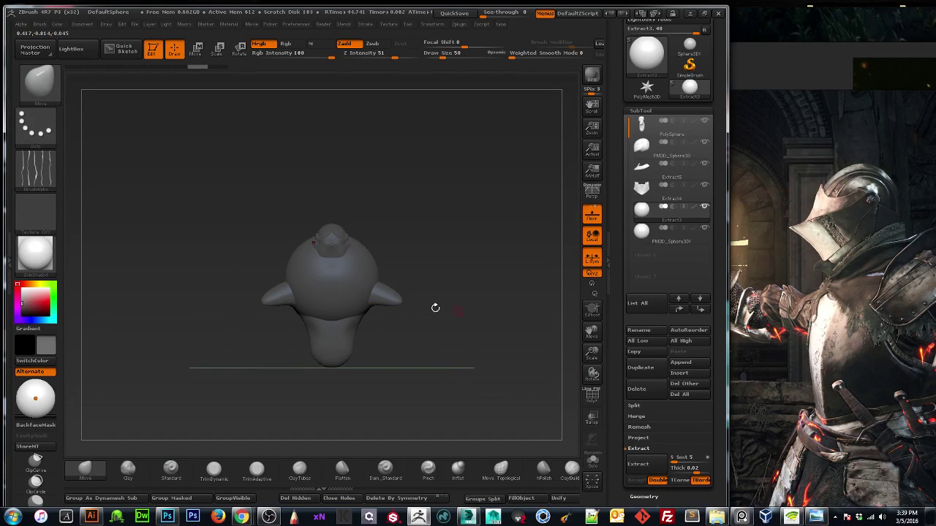
left_click_drag(592, 353, 578, 386)
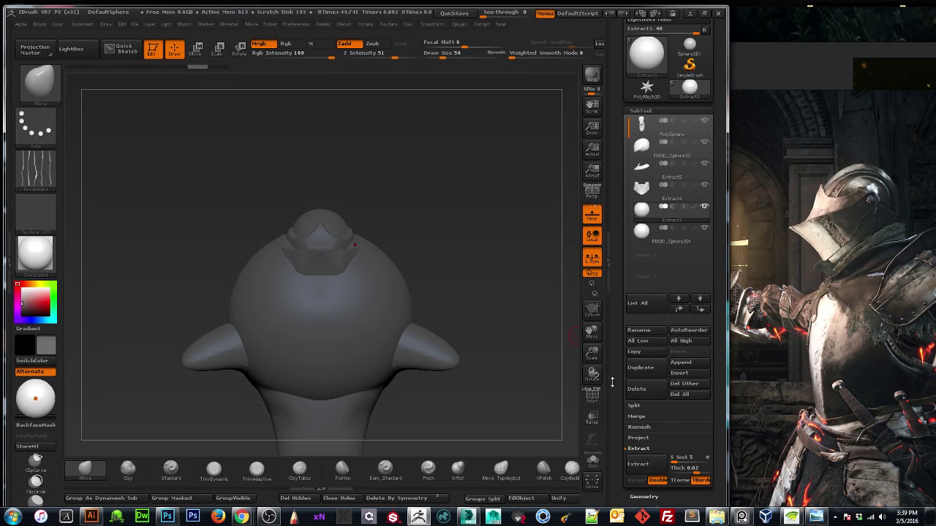
scroll(608, 291, "down", 10)
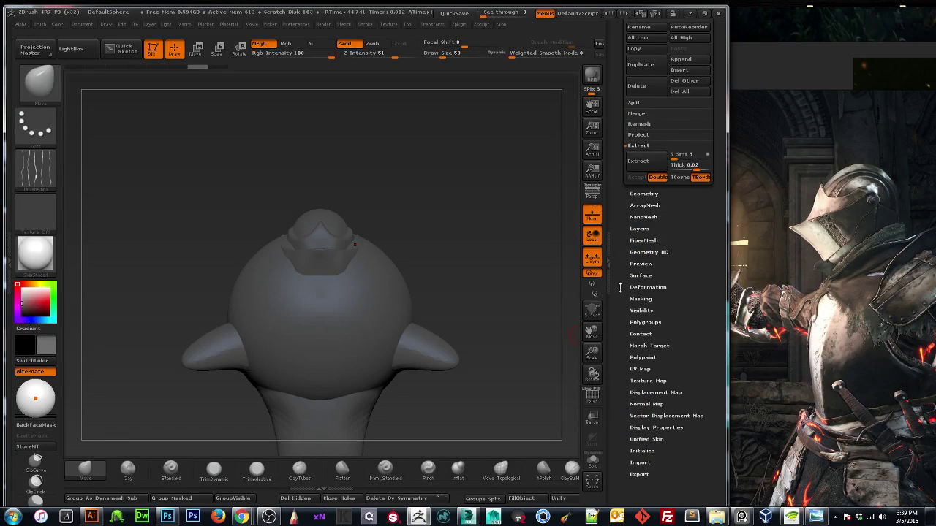
left_click(627, 287)
scroll(623, 229, "up", 3)
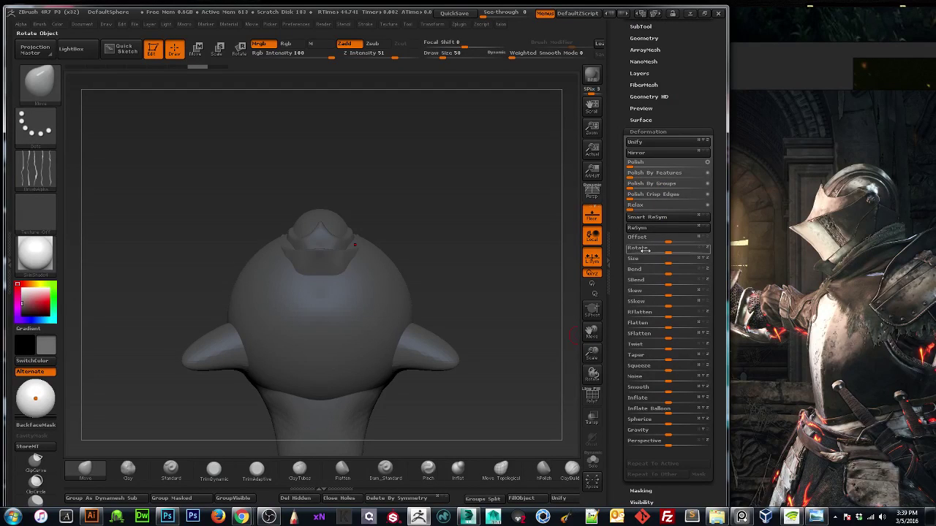
Try to shrink the active rivets subtool Extract3 with the Size deformation, check it in isolation, and undo the change.
left_click_drag(658, 260, 624, 266)
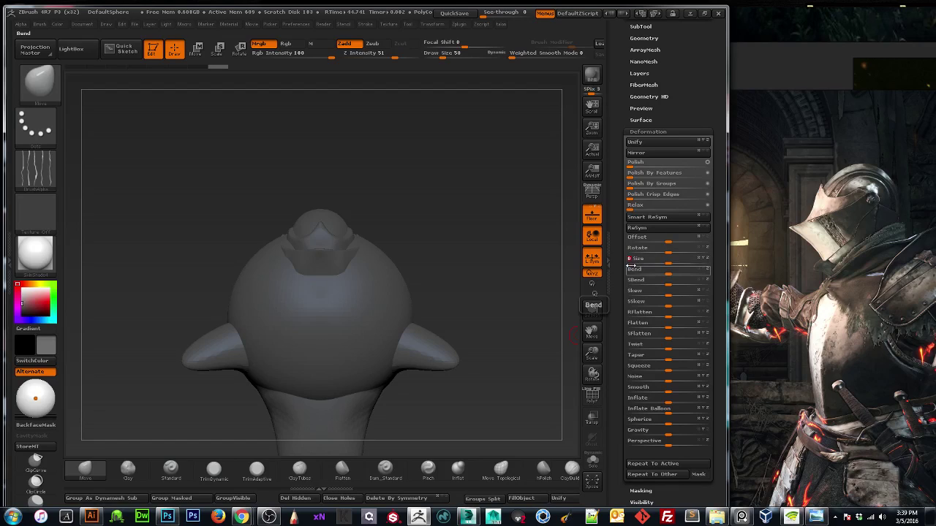
left_click(591, 466)
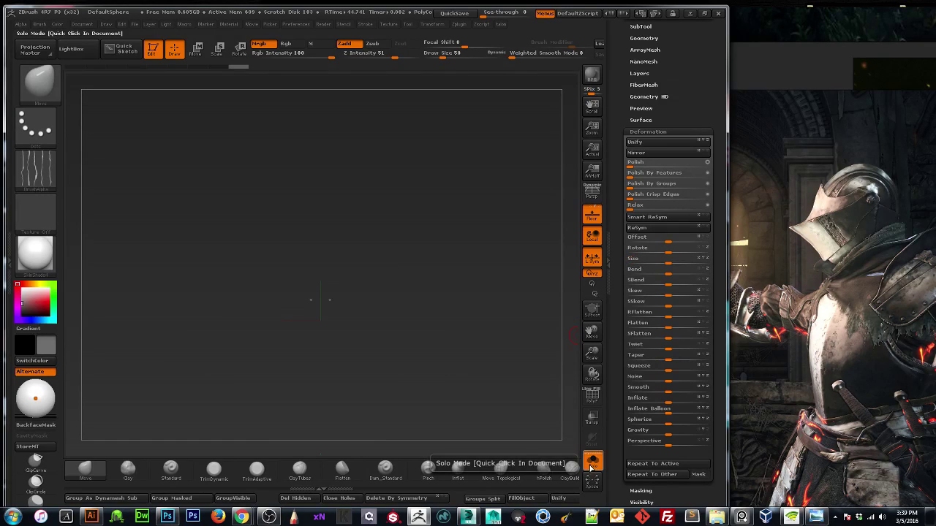
key("ctrl")
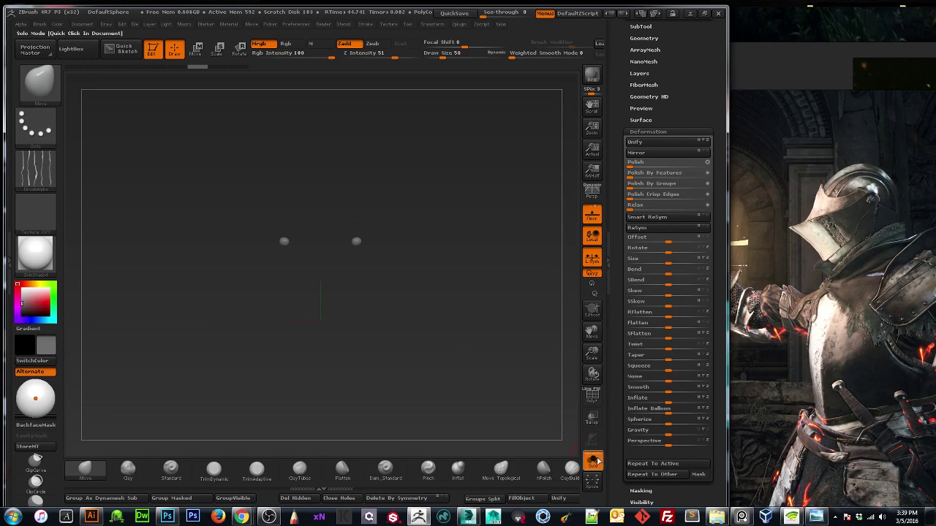
left_click(592, 462)
left_click_drag(541, 404, 533, 451)
left_click(592, 462)
left_click(592, 462)
left_click_drag(534, 412, 545, 368)
Select the appended sphere PM3D_Sphere3D1 and shrink it to roughly the size of the head with the Size deformation.
left_click(336, 342, "alt")
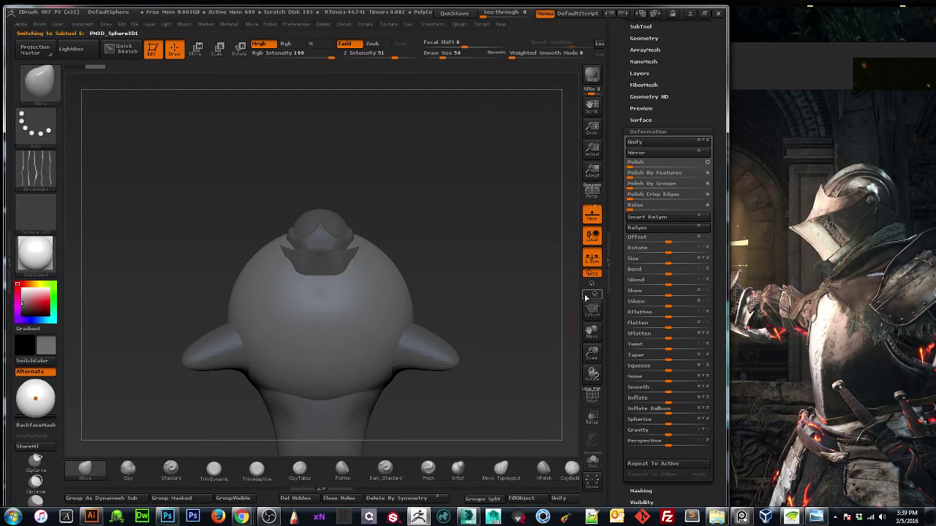
left_click_drag(662, 264, 613, 265)
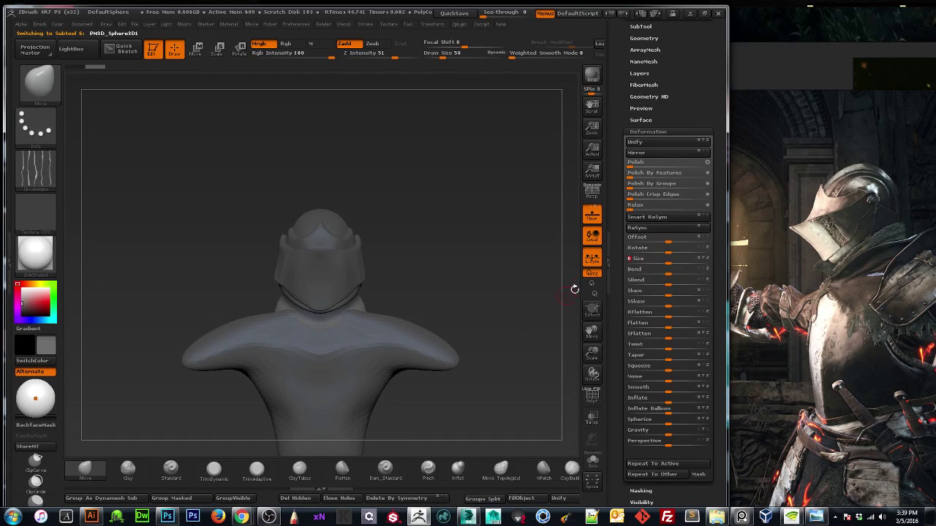
left_click_drag(527, 344, 394, 351)
Try to pull the sphere up toward the helmet with the Move brush.
left_click(86, 472)
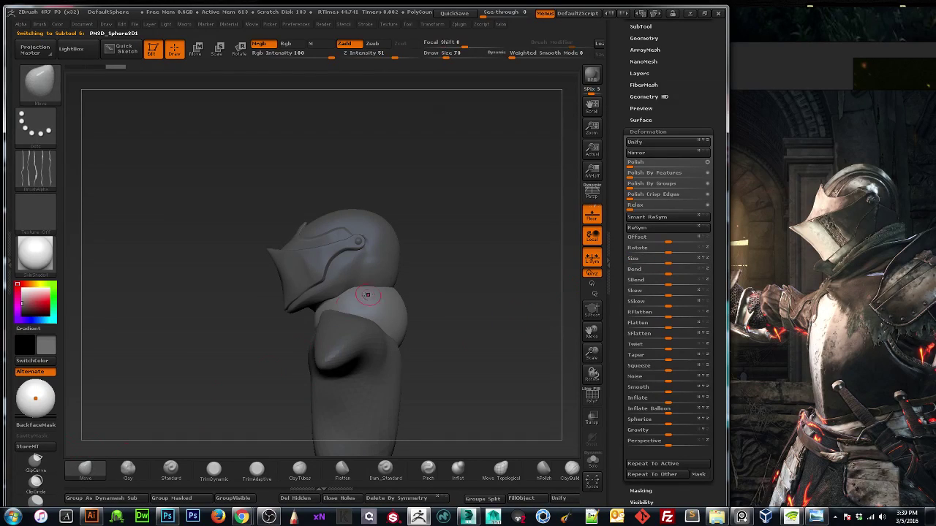
key("bracketright")
key("bracketright")
left_click_drag(367, 306, 336, 192)
mouse_move(273, 310)
left_mouse_down()
mouse_move(388, 310)
mouse_move(274, 310)
left_mouse_up()
key("ctrl+z")
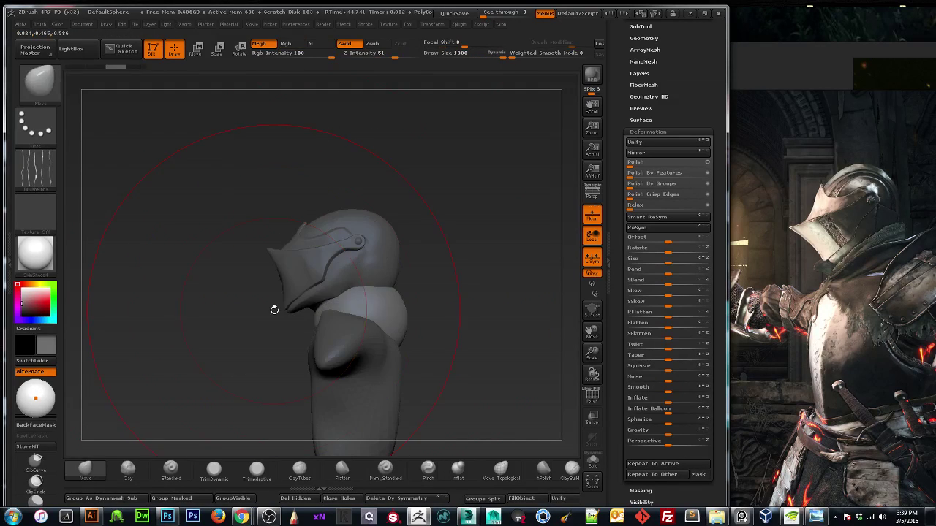
Pull the sphere up around the helmet shell and stretch it over the crown with the Move brush, starting at draw size 1000.
mouse_move(377, 301)
left_mouse_down()
mouse_move(353, 201)
mouse_move(351, 230)
left_mouse_up()
mouse_move(175, 326)
left_mouse_down()
mouse_move(284, 327)
mouse_move(178, 326)
left_mouse_up()
mouse_move(373, 241)
left_mouse_down()
mouse_move(406, 232)
mouse_move(388, 244)
mouse_move(393, 264)
left_mouse_up()
key("bracketleft")
left_click_drag(342, 221, 314, 215)
mouse_move(162, 322)
left_mouse_down()
mouse_move(280, 330)
mouse_move(194, 331)
left_mouse_up()
Smooth the back of the sphere and adjust its top curve around the helmet crown with the Move brush.
mouse_move(410, 239)
left_mouse_down("shift")
mouse_move(355, 261)
mouse_move(402, 264)
mouse_move(404, 255)
mouse_move(391, 289)
left_mouse_up("shift")
key("[")
key("[")
key("]")
left_click_drag(369, 212, 375, 214)
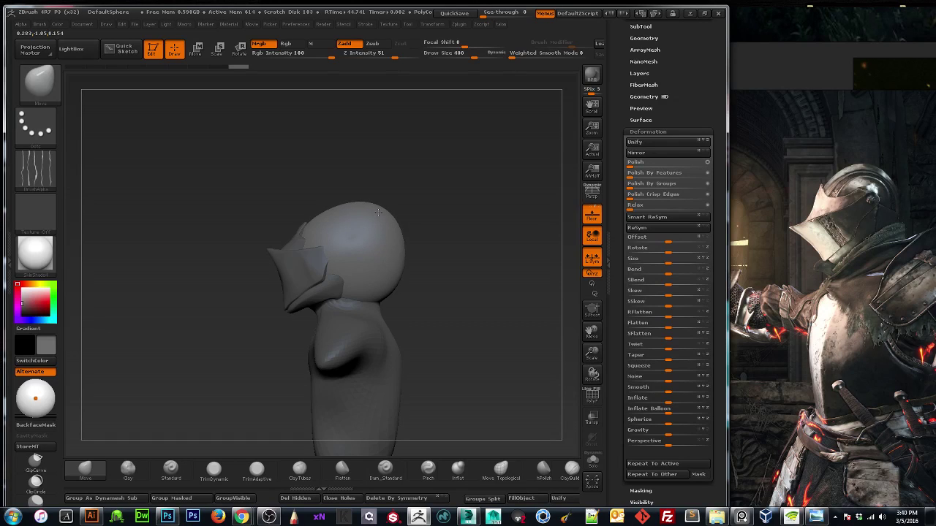
Nudge the front curve of the sphere above the brow piece with the Move brush.
mouse_move(308, 223)
left_mouse_down()
mouse_move(316, 221)
mouse_move(307, 226)
left_mouse_up()
left_click_drag(186, 324, 217, 329, "shift")
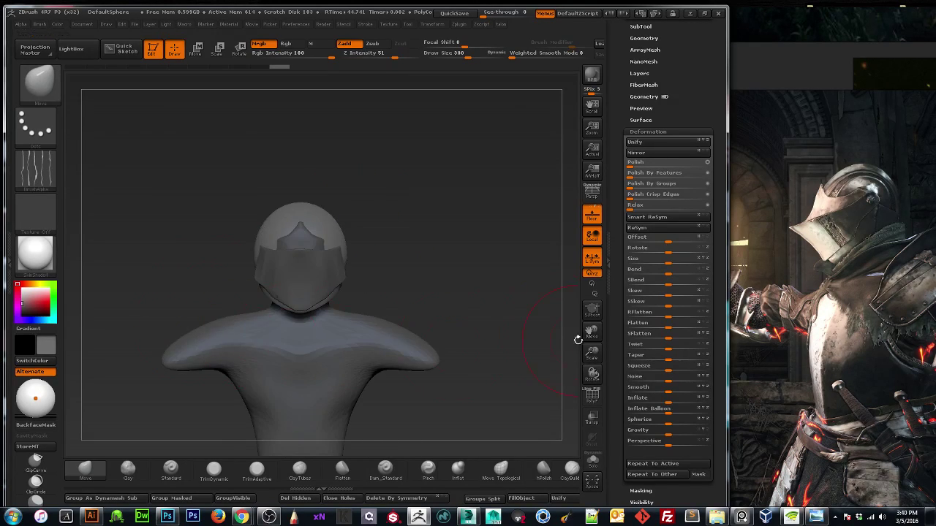
left_click_drag(591, 348, 590, 361)
left_click_drag(460, 328, 428, 294)
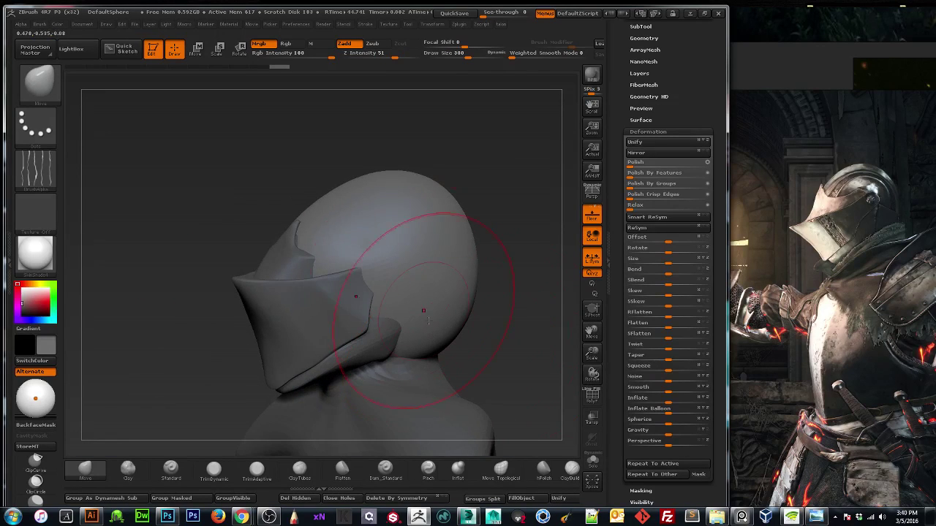
Try to reshape the side of the sphere next to the visor arm with a smaller Move brush.
key("bracketleft")
key("bracketleft")
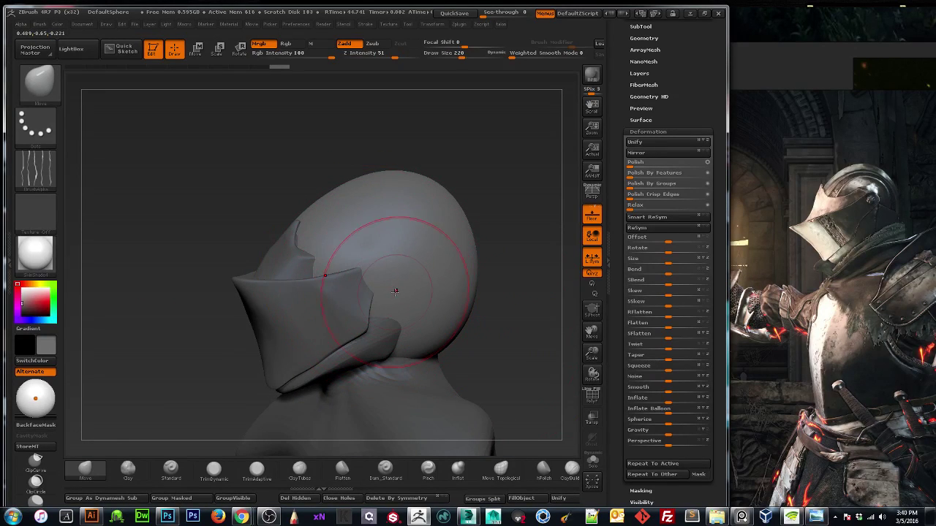
left_click_drag(372, 292, 380, 286)
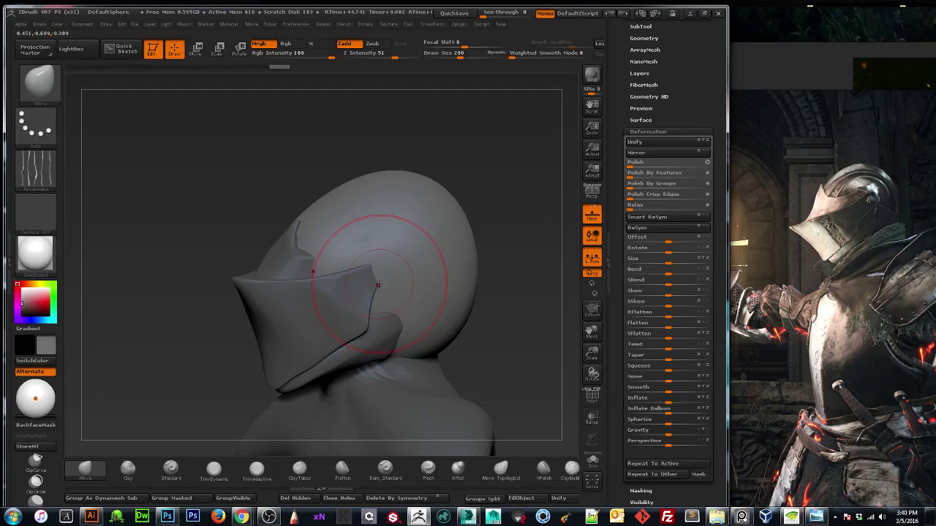
key("ctrl+z")
Narrow the sides of the sphere from above with a larger Move brush so the visor arms are exposed.
key("bracketright")
mouse_move(195, 211)
left_mouse_down()
mouse_move(161, 187)
mouse_move(186, 285)
mouse_move(243, 277)
left_mouse_up()
key("bracketright")
key("bracketright")
key("bracketright")
key("bracketright")
mouse_move(80, 184)
left_mouse_down()
mouse_move(117, 173)
mouse_move(286, 244)
left_mouse_up()
mouse_move(370, 179)
left_mouse_down()
mouse_move(248, 212)
mouse_move(321, 209)
mouse_move(340, 227)
left_mouse_up()
Refine the side of the sphere beside the visor pivot with the Move brush at draw size 160.
key("bracketleft")
key("bracketleft")
key("bracketleft")
key("bracketleft")
key("bracketleft")
key("bracketleft")
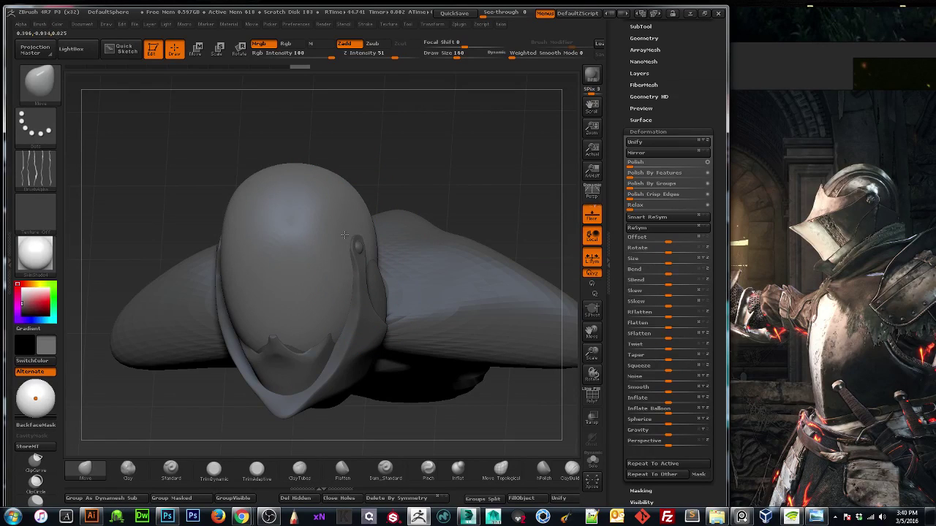
left_click_drag(342, 236, 343, 234)
left_click_drag(392, 203, 405, 194, "shift")
Pull the lower front sides of the sphere outward toward the visor with a gradually larger Move brush.
key("bracketright")
key("bracketright")
key("bracketright")
left_click_drag(335, 318, 342, 319)
key("bracketright")
key("bracketright")
left_click_drag(337, 286, 344, 286)
left_click_drag(411, 209, 377, 154)
mouse_move(419, 188)
left_mouse_down()
mouse_move(457, 252)
mouse_move(440, 217)
mouse_move(365, 264)
left_mouse_up()
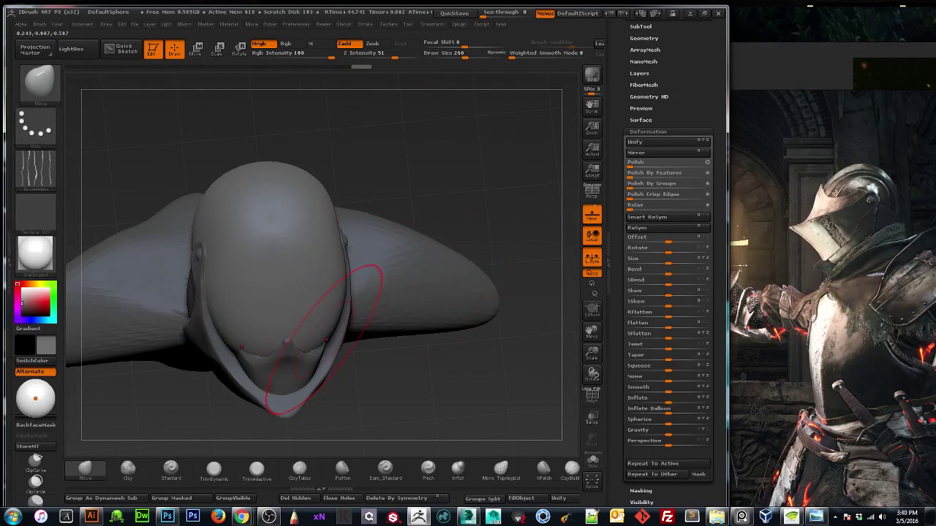
Adjust the front side of the sphere around the brow piece with the Move brush, reduced to draw size 120.
mouse_move(389, 193)
left_mouse_down()
mouse_move(384, 223)
mouse_move(355, 209)
left_mouse_up()
mouse_move(307, 340)
left_mouse_down()
mouse_move(310, 322)
mouse_move(292, 342)
mouse_move(234, 344)
left_mouse_up()
key("[")
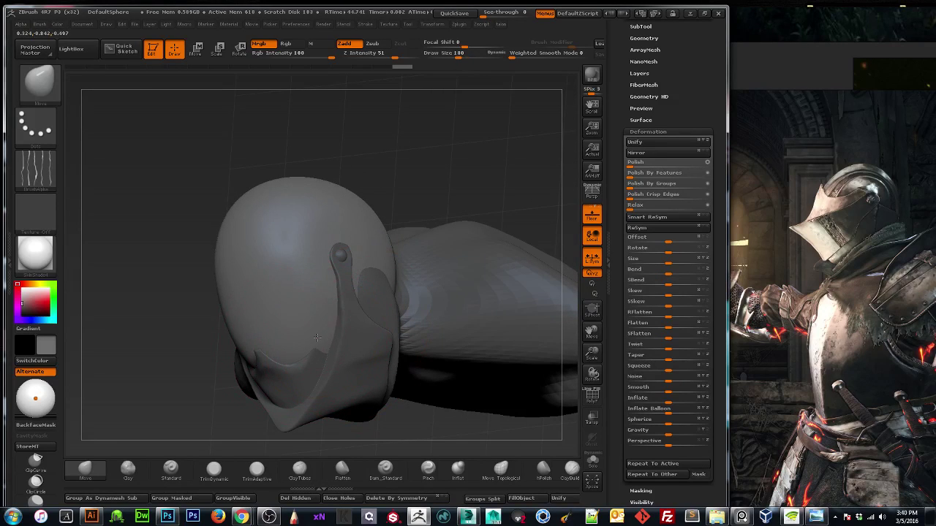
key("bracketleft")
key("bracketleft")
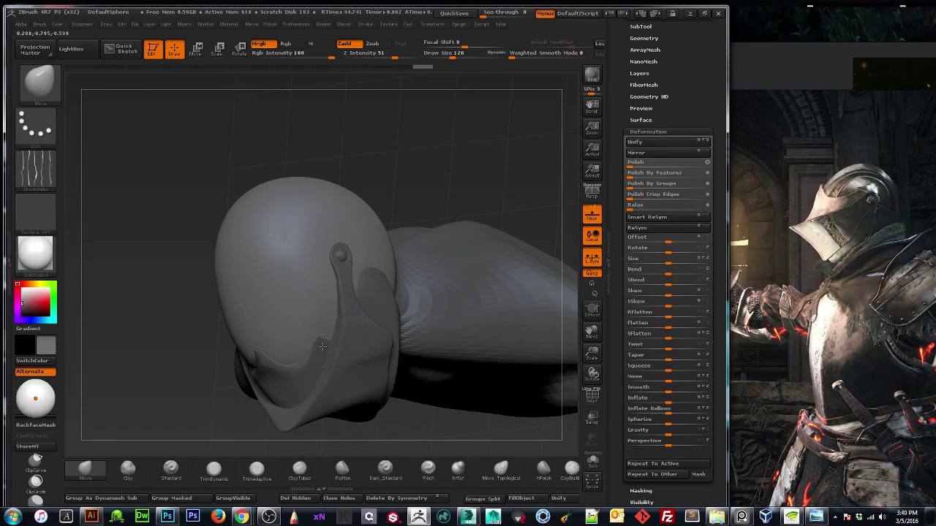
left_click_drag(331, 324, 329, 280)
mouse_move(154, 356)
left_mouse_down()
mouse_move(183, 241)
mouse_move(136, 351)
mouse_move(92, 367)
left_mouse_up()
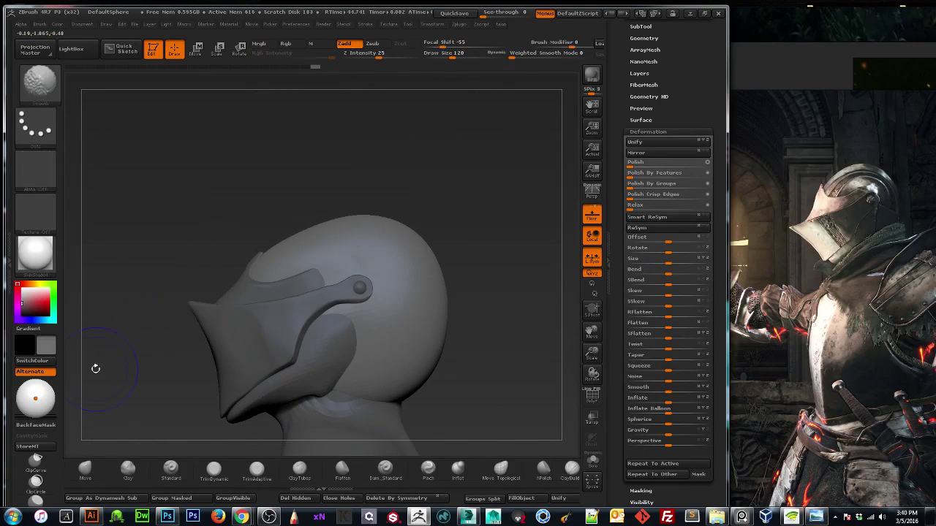
Lower the upper back curve of the sphere's crown slightly with a larger Move brush.
key("bracketright")
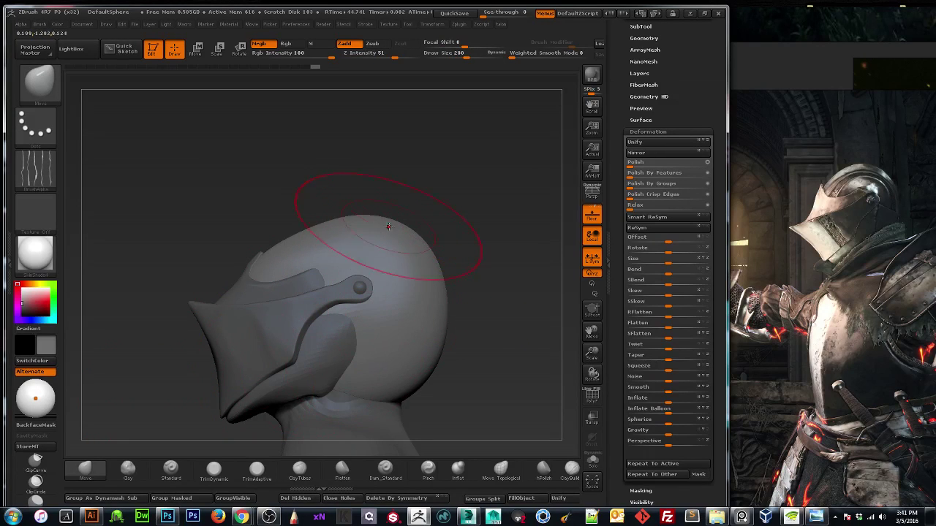
key("bracketright")
key("bracketright")
key("bracketleft")
left_click_drag(407, 231, 398, 238)
key("bracketleft")
key("bracketleft")
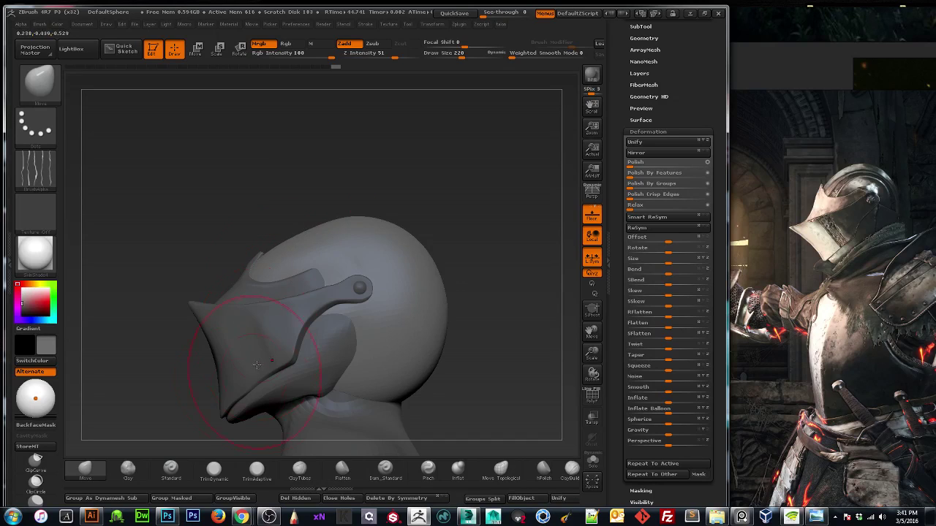
Adjust the upper back of the sphere and push its lower back inward with the Move brush.
left_click_drag(489, 350, 458, 357)
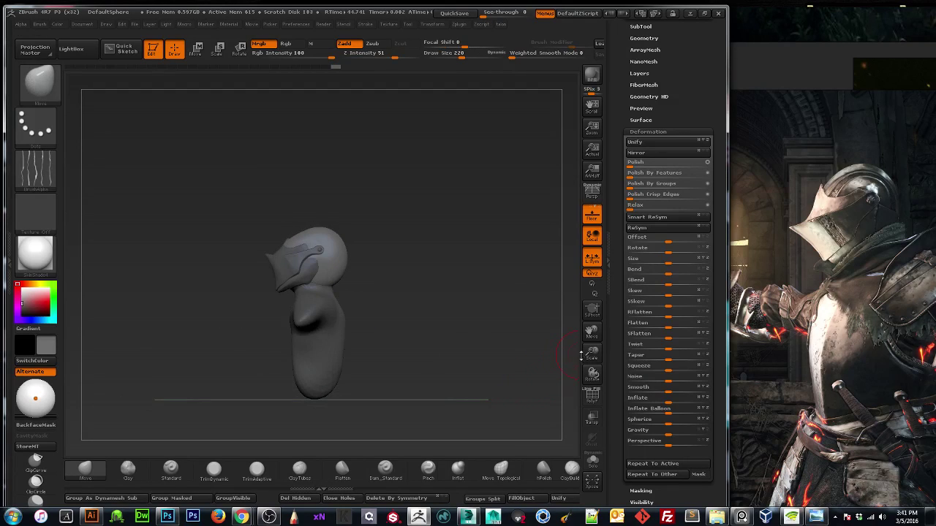
left_click_drag(591, 356, 591, 366)
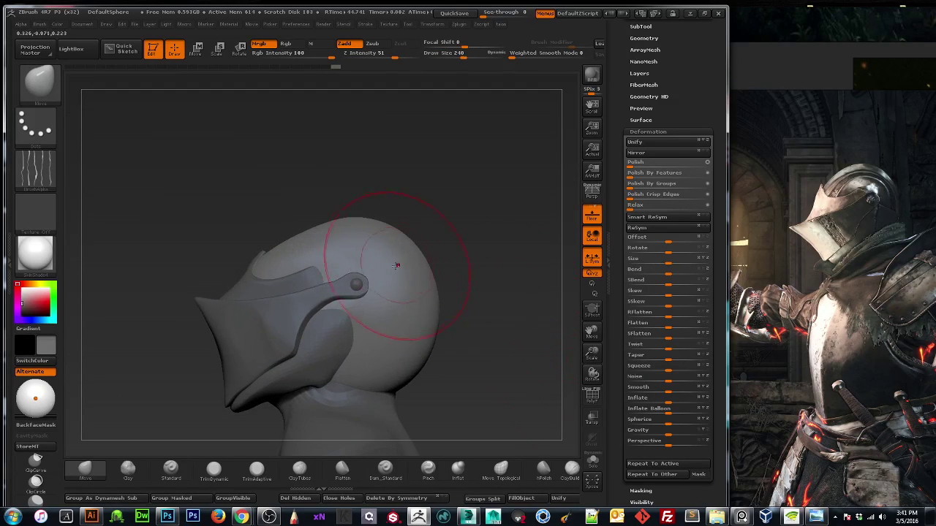
key("bracketright")
key("bracketright")
key("bracketright")
left_click_drag(407, 255, 401, 250)
mouse_move(428, 340)
left_mouse_down()
mouse_move(406, 349)
mouse_move(424, 348)
mouse_move(415, 349)
left_mouse_up()
Select the PM3D_Sphere3D subtool and push its protruding lower back inside the helmet with the Move brush.
left_click(414, 361, "alt")
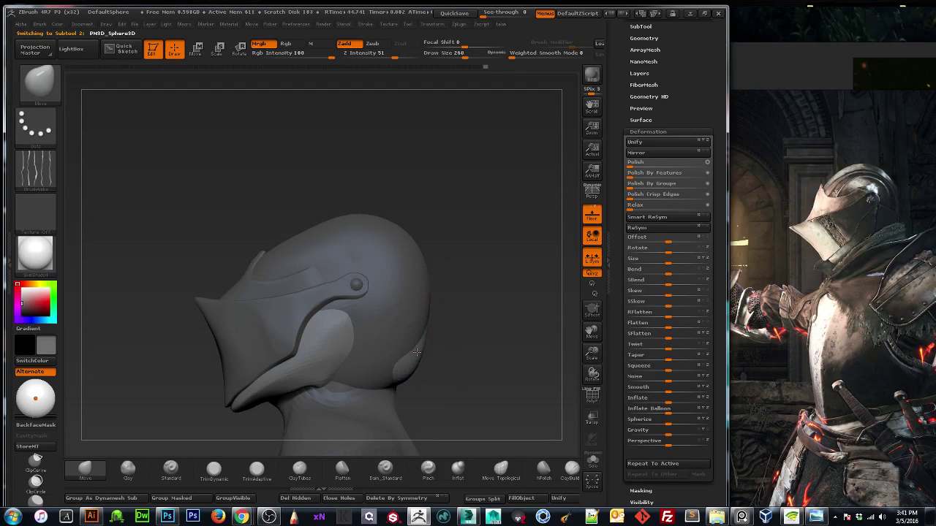
left_click_drag(416, 352, 397, 354)
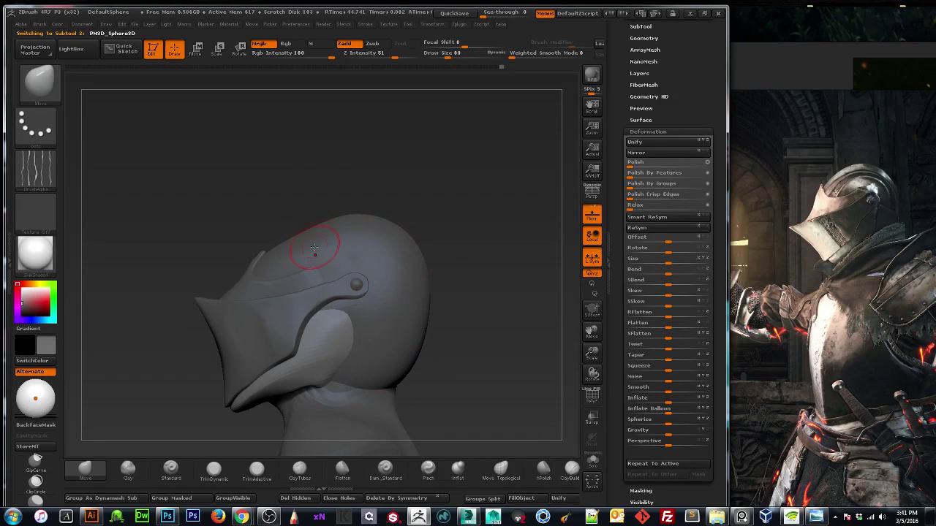
Reselect PM3D_Sphere3D1 and refine its back and crown profile with the Move brush at draw sizes 260 to 300.
left_click(267, 271, "alt")
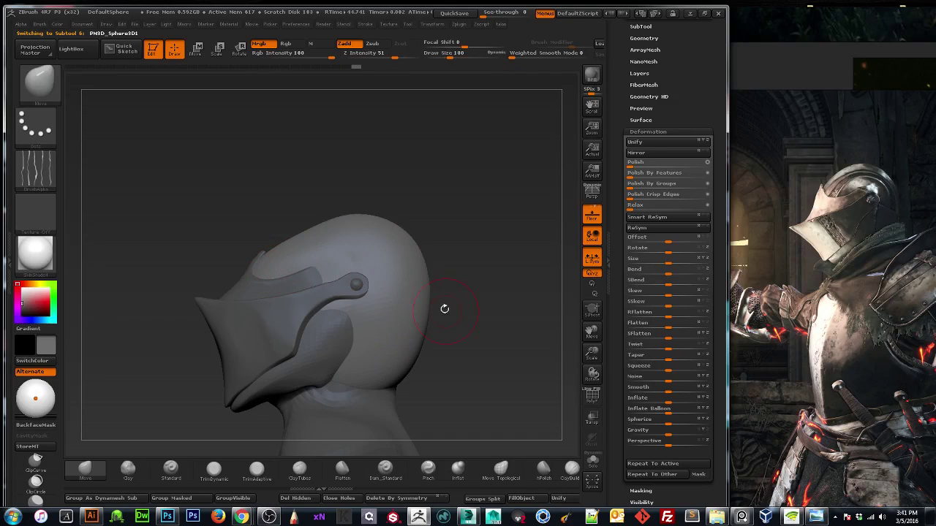
key("]")
left_click_drag(427, 337, 421, 338)
left_click_drag(399, 257, 396, 251)
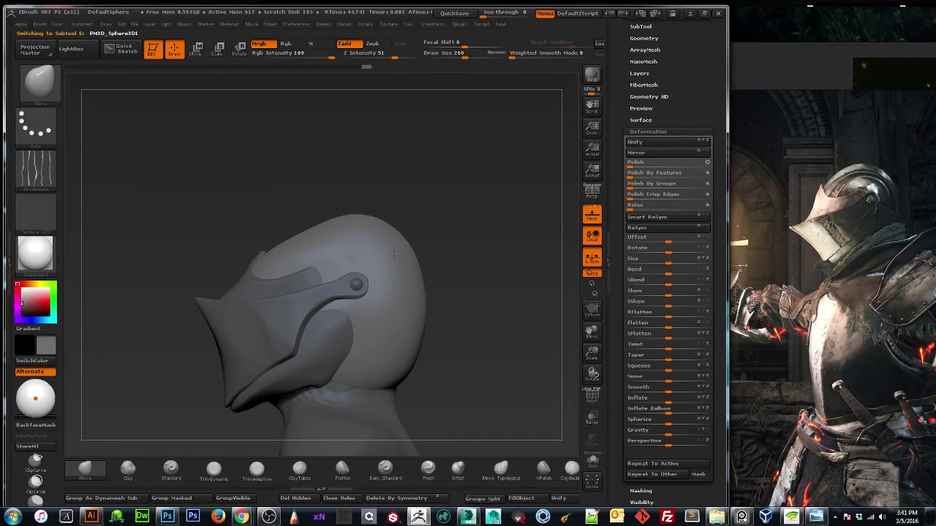
left_click_drag(393, 253, 397, 255)
key("]")
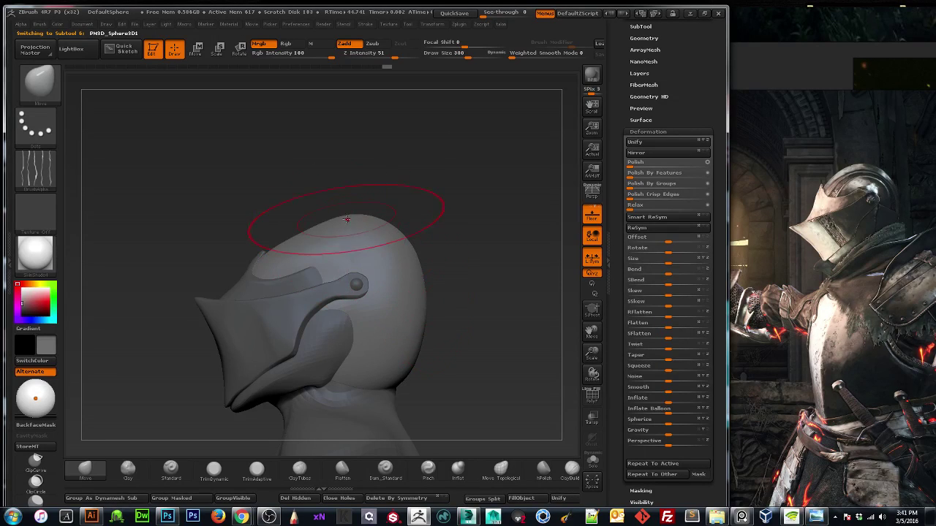
left_click_drag(393, 236, 370, 230)
mouse_move(309, 233)
left_mouse_down()
mouse_move(301, 223)
mouse_move(274, 239)
mouse_move(281, 247)
mouse_move(310, 231)
left_mouse_up()
Round out the crown of the sphere with the Move brush at draw size 260.
key("[")
key("[")
key("[")
mouse_move(175, 389)
left_mouse_down()
mouse_move(203, 389)
mouse_move(190, 391)
mouse_move(223, 366)
mouse_move(244, 324)
left_mouse_up()
key("]")
key("]")
left_click_drag(386, 225, 383, 233)
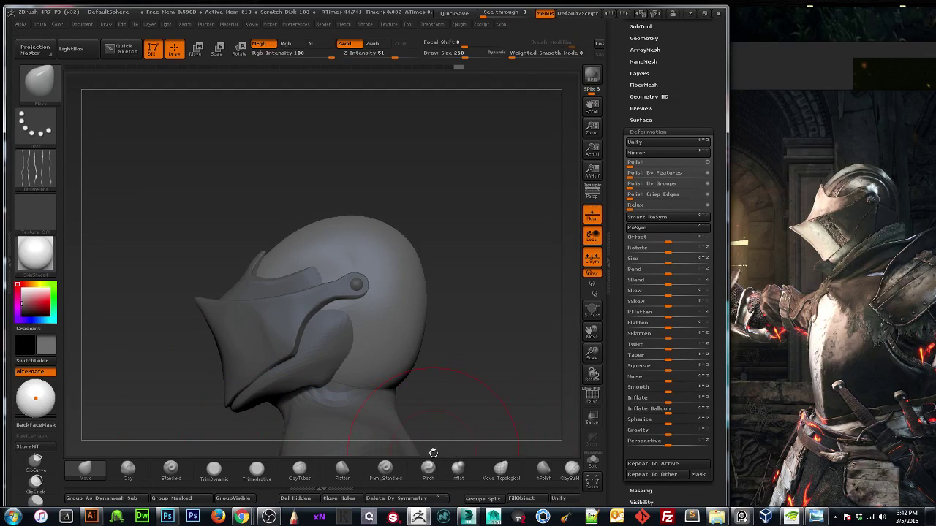
Try to push in the sides of the sphere from behind with the Move brush at draw size 180.
mouse_move(485, 394)
left_mouse_down()
mouse_move(504, 365)
mouse_move(523, 367)
mouse_move(433, 372)
left_mouse_up()
key("[")
key("[")
key("[")
key("[")
left_click_drag(351, 290, 357, 290)
mouse_move(208, 343)
left_mouse_down()
mouse_move(365, 366)
mouse_move(325, 371)
left_mouse_up()
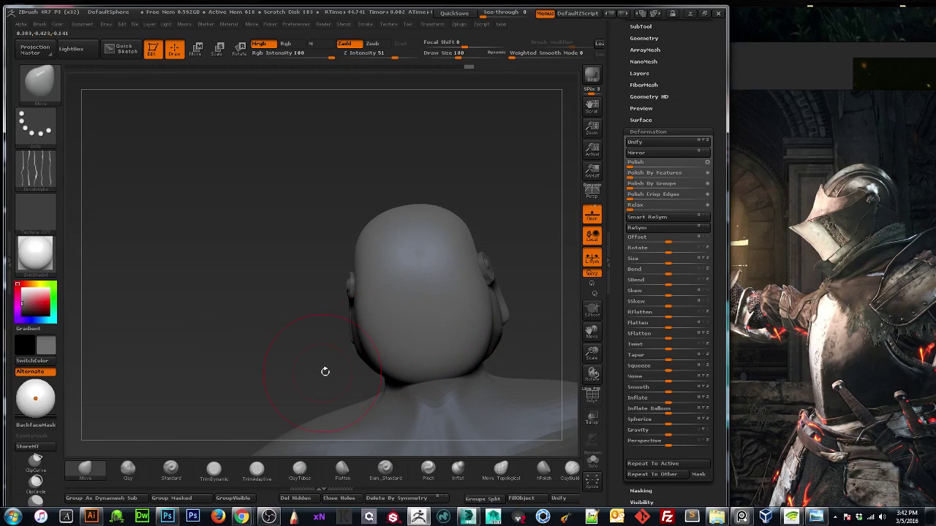
key("ctrl+z")
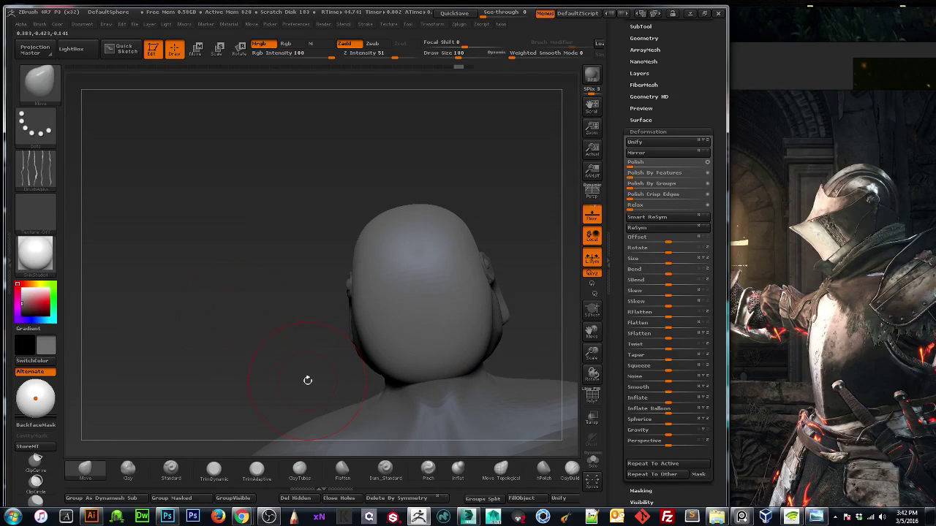
Examine how the sphere fits around the visor pivots from the side and the back.
left_click_drag(222, 336, 438, 309)
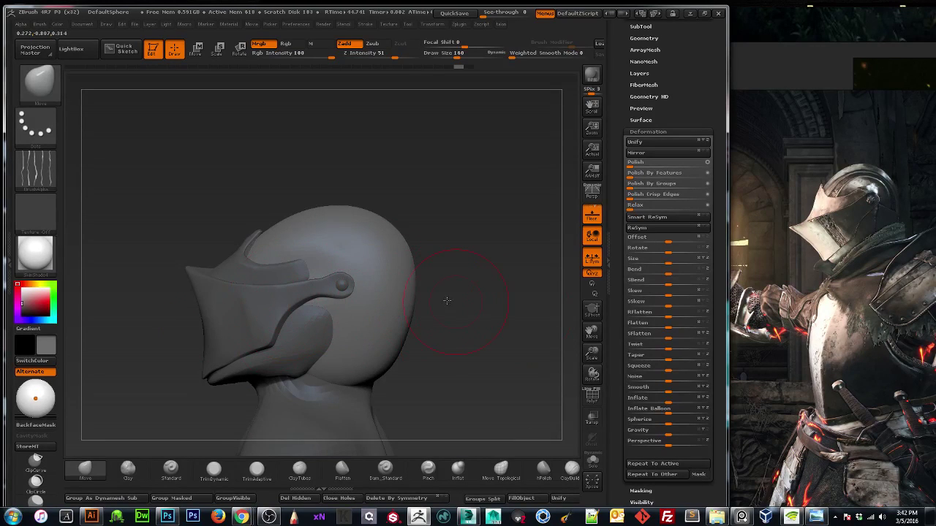
left_click_drag(592, 356, 555, 336)
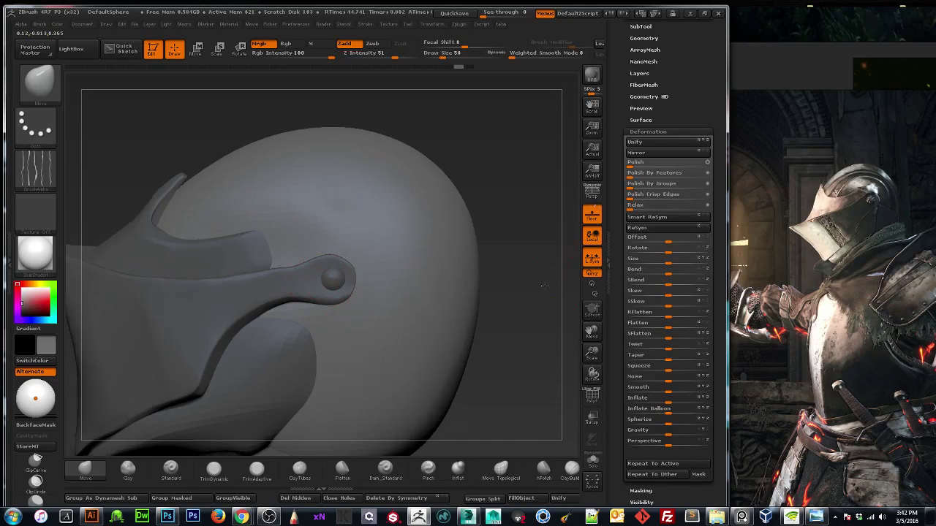
left_click_drag(318, 286, 495, 292)
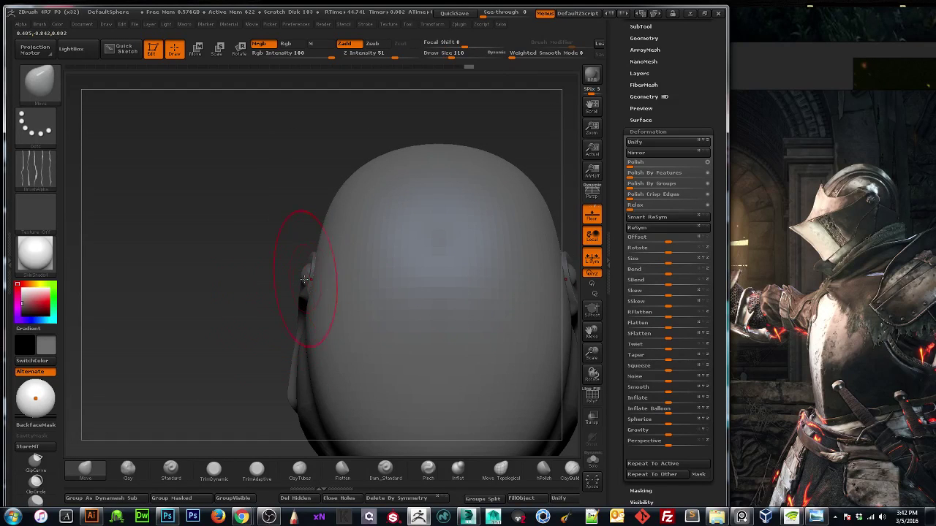
mouse_move(269, 282)
left_mouse_down()
mouse_move(314, 307)
mouse_move(381, 377)
mouse_move(281, 336)
left_mouse_up()
left_click_drag(232, 381, 468, 261)
left_click_drag(524, 270, 544, 263)
mouse_move(563, 348)
left_mouse_down()
mouse_move(478, 342)
mouse_move(515, 340)
mouse_move(475, 351)
left_mouse_up()
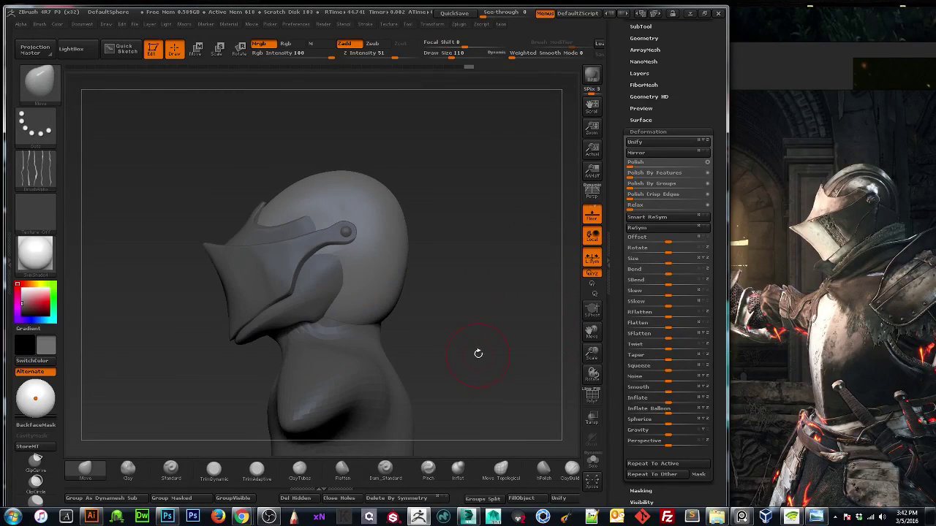
left_click_drag(328, 294, 280, 296)
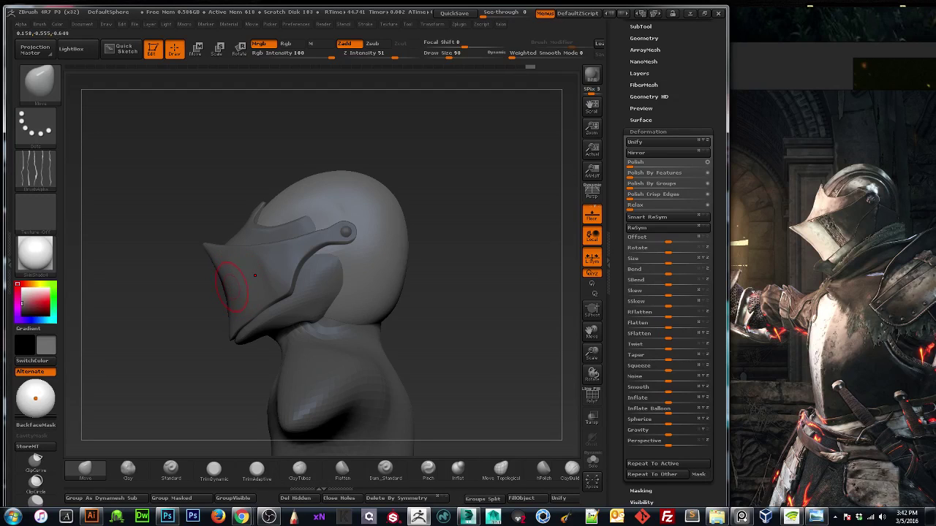
Select the visor subtool Extract4 and nudge its side below the pivot arm with the Move brush.
left_click(240, 286, "alt")
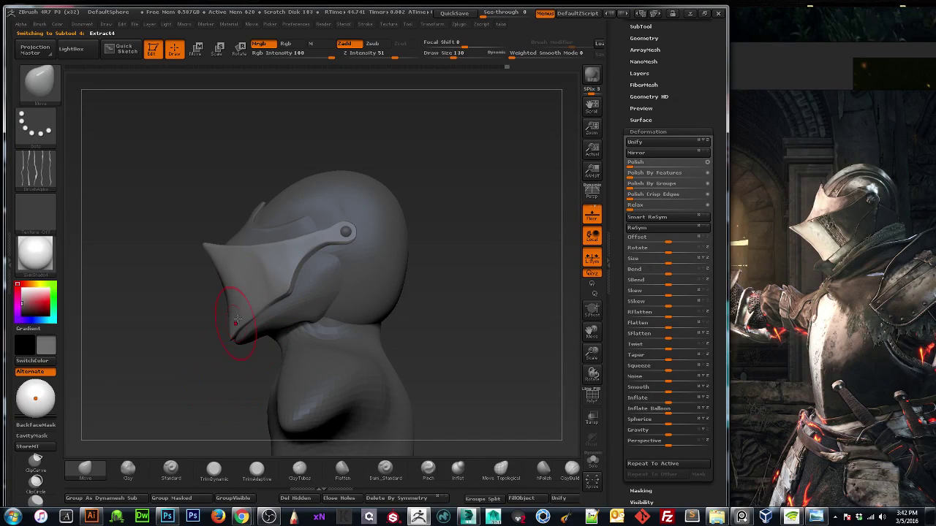
left_click_drag(304, 256, 308, 258)
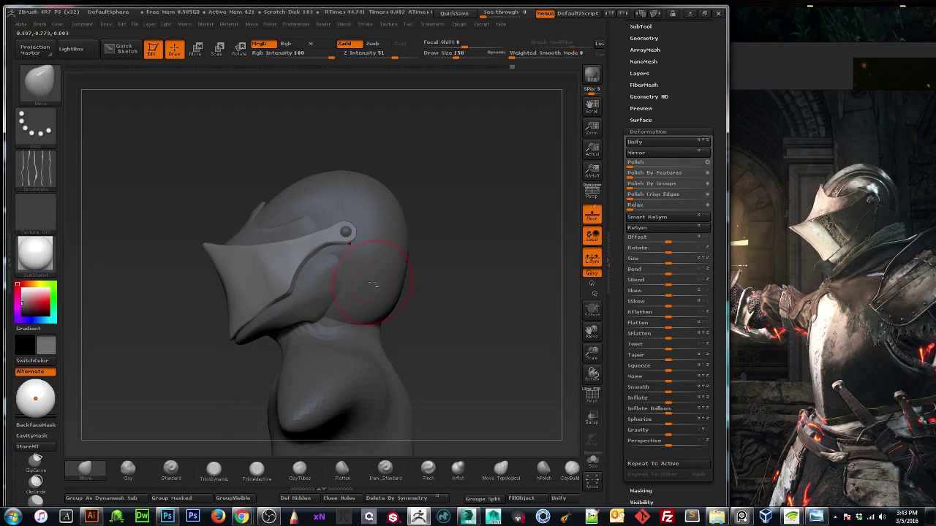
Flatten the back and sides of PM3D_Sphere3D1 with the hPolish brush at draw sizes 250 and 230.
left_click(342, 469)
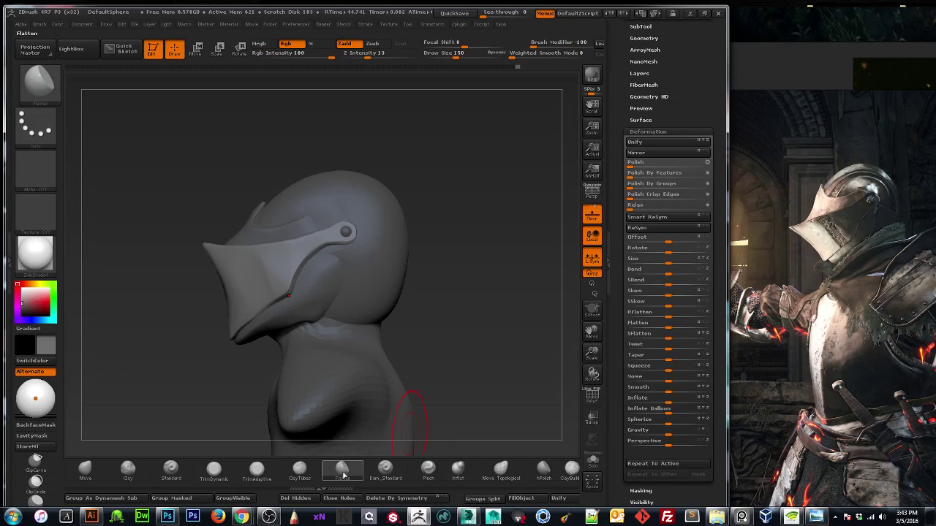
left_click(535, 468)
key("bracketright")
key("bracketright")
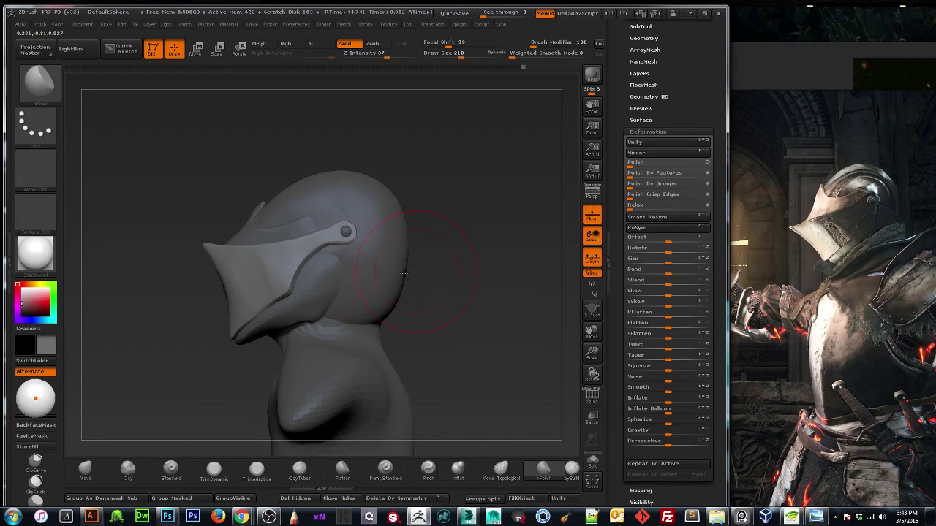
left_click_drag(512, 275, 443, 276, "shift")
key("bracketleft")
key("bracketleft")
left_click(399, 260, "alt")
key("bracketright")
key("bracketright")
key("bracketright")
key("bracketright")
key("bracketright")
key("bracketright")
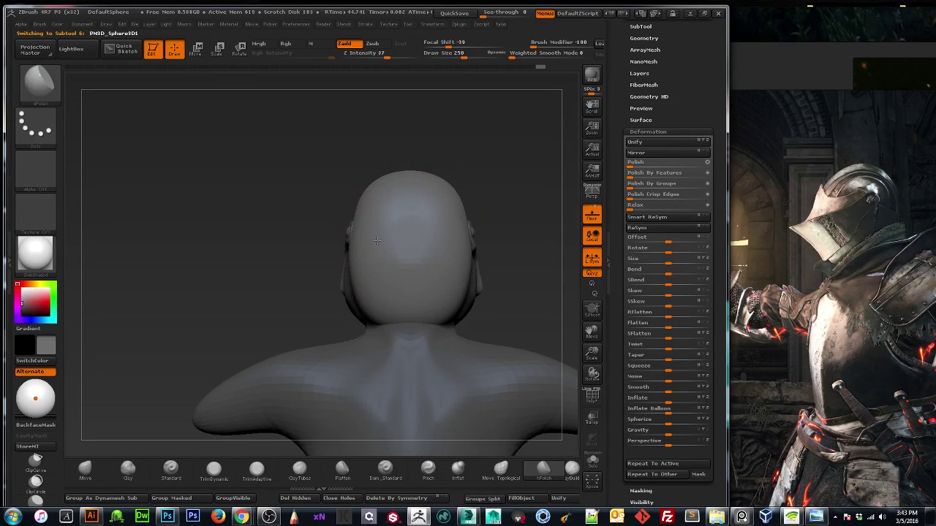
left_click_drag(286, 224, 359, 280)
key("bracketleft")
key("bracketleft")
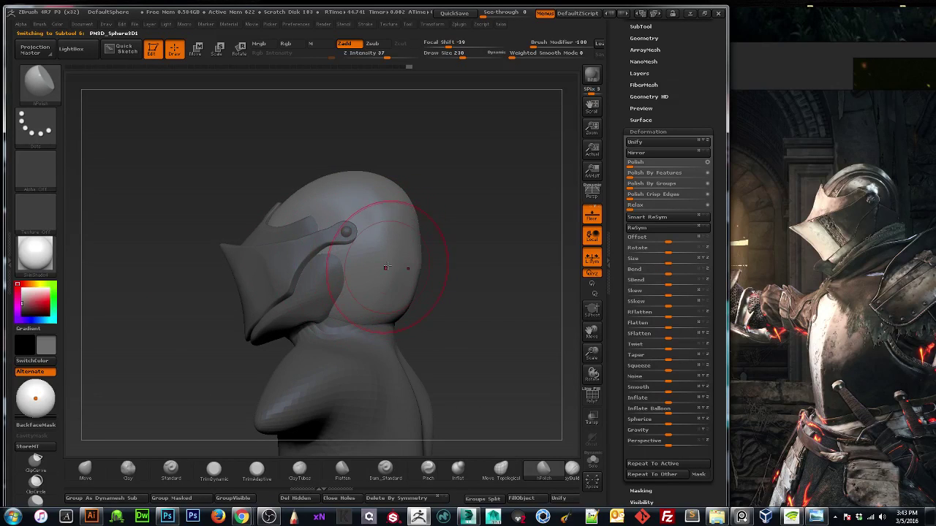
Polish the crown and upper sides of the sphere with the hPolish brush, reduced to draw size 210.
mouse_move(339, 240)
left_mouse_down()
mouse_move(360, 205)
mouse_move(354, 192)
left_mouse_up()
mouse_move(158, 283)
left_mouse_down()
mouse_move(178, 286)
mouse_move(163, 290)
mouse_move(192, 309)
mouse_move(221, 310)
left_mouse_up()
left_click_drag(352, 155, 365, 185)
key("bracketleft")
key("bracketleft")
mouse_move(327, 215)
left_mouse_down()
mouse_move(334, 223)
mouse_move(335, 196)
left_mouse_up()
mouse_move(453, 185)
left_mouse_down()
mouse_move(397, 163)
mouse_move(282, 220)
left_mouse_up()
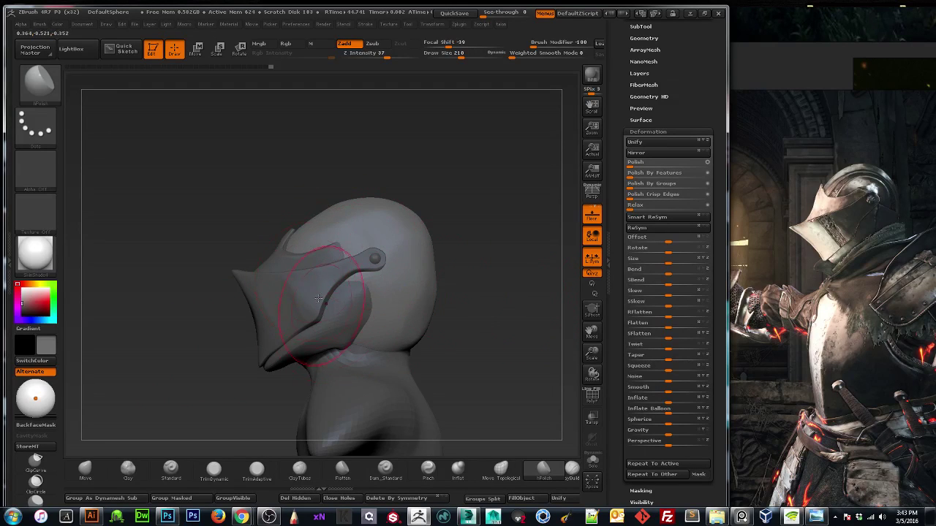
Smooth the polished upper back of the sphere with the Smooth brush at draw size 210.
left_click_drag(485, 313, 471, 309)
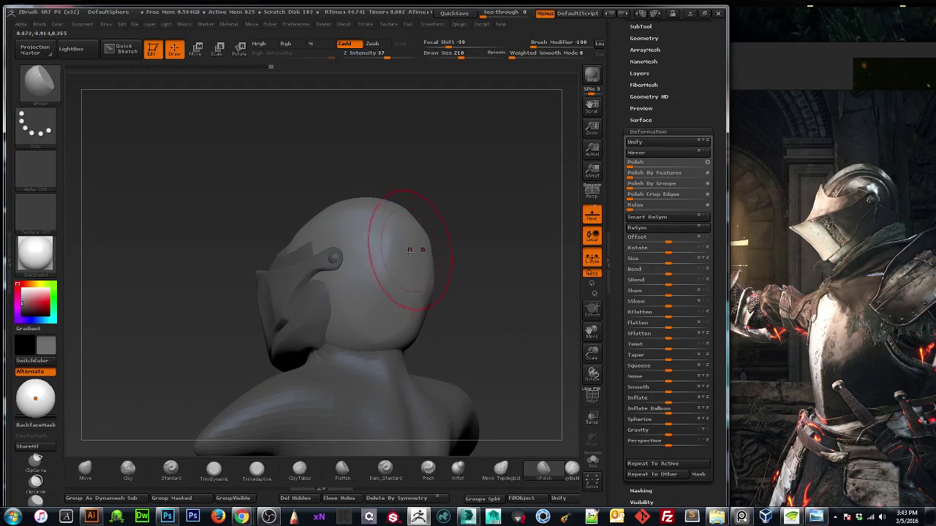
left_click_drag(411, 257, 400, 255, "shift")
left_click_drag(526, 322, 484, 329)
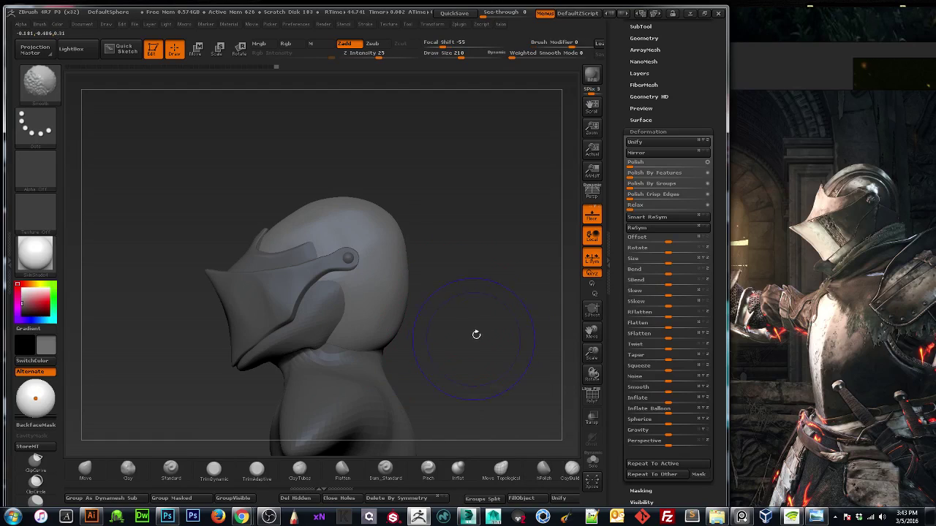
Pull the back of the crown sphere outward with the Move brush to round out its side profile.
left_click(86, 469)
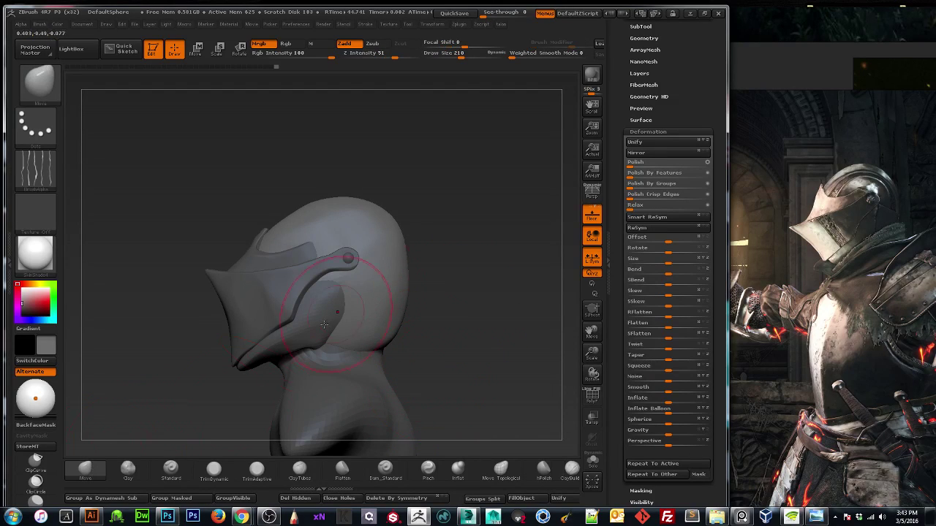
mouse_move(403, 271)
left_mouse_down()
mouse_move(407, 286)
mouse_move(412, 279)
left_mouse_up()
key("bracketright")
key("bracketright")
key("bracketright")
key("bracketright")
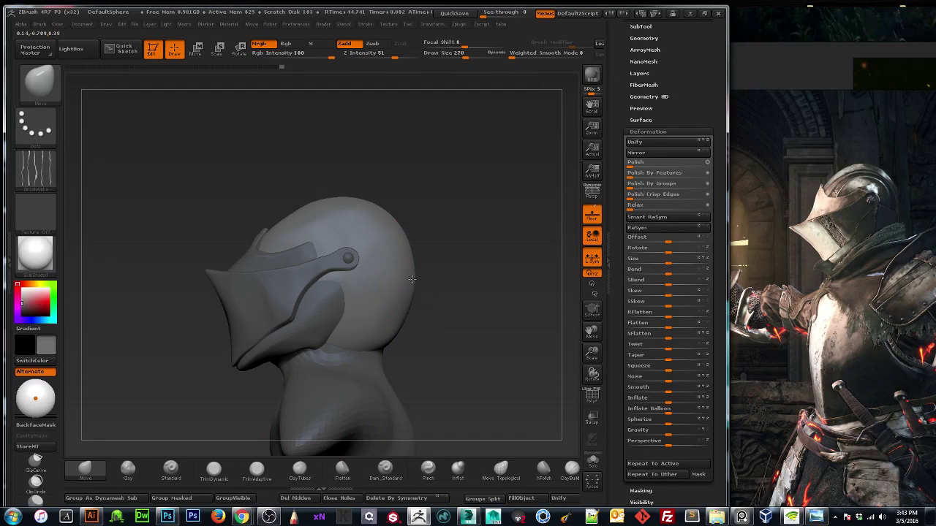
key("bracketleft")
key("bracketleft")
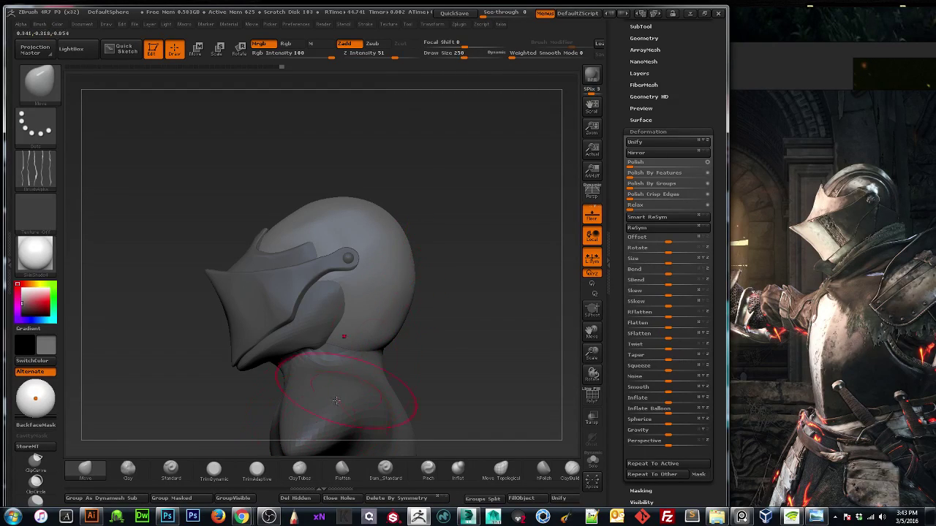
mouse_move(460, 330)
left_mouse_down("ctrl")
mouse_move(358, 292)
mouse_move(381, 342)
left_mouse_up("ctrl")
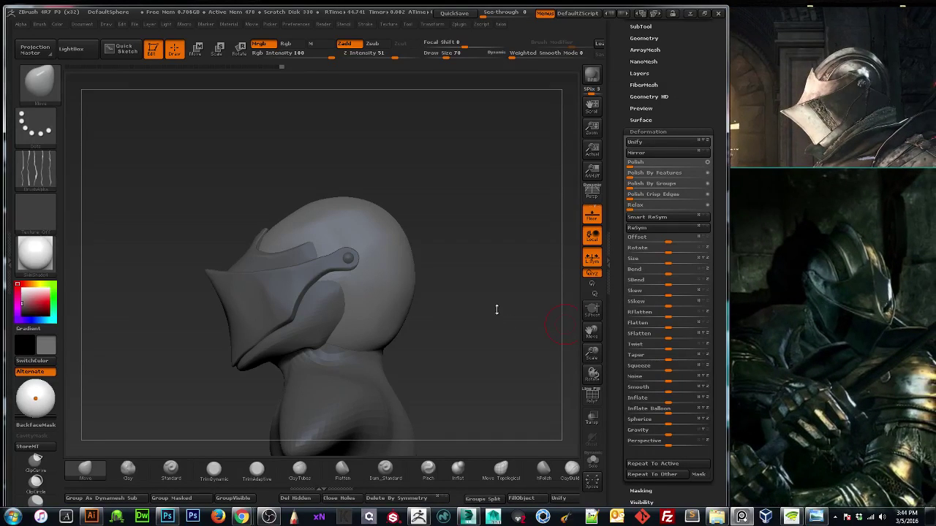
Reshape the sides of the crown sphere from the front with the Move brush, using draw sizes 210 and 270.
mouse_move(480, 309)
left_mouse_down()
mouse_move(541, 319)
mouse_move(431, 320)
left_mouse_up()
left_click_drag(308, 346, 269, 355)
key("bracketright")
key("bracketright")
key("bracketright")
key("bracketright")
key("bracketright")
key("bracketright")
key("bracketright")
key("bracketright")
key("bracketright")
key("bracketright")
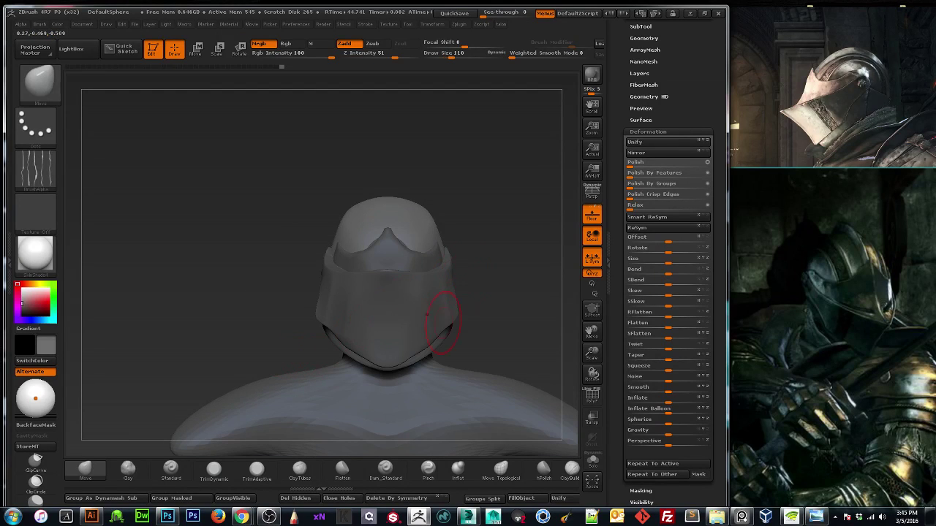
key("bracketleft")
key("bracketleft")
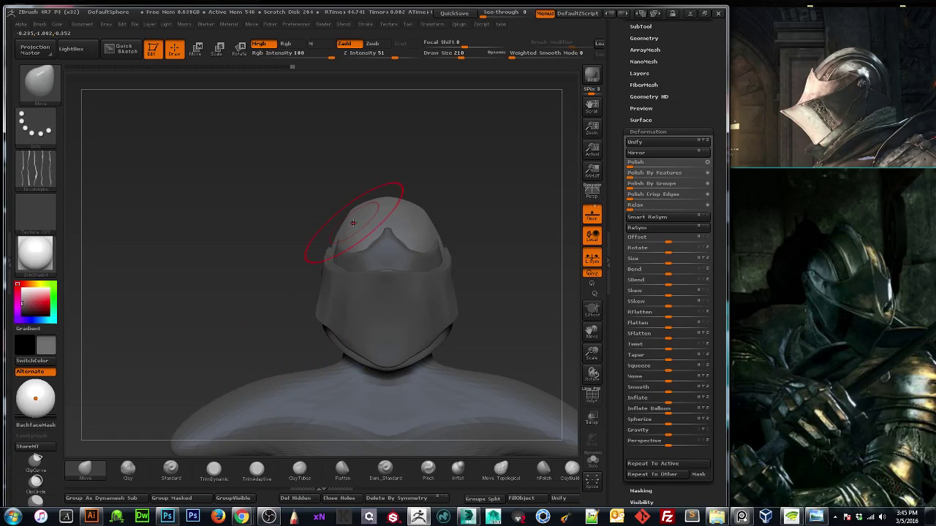
mouse_move(273, 334)
left_mouse_down()
mouse_move(307, 336)
mouse_move(171, 338)
mouse_move(263, 335)
left_mouse_up()
key("bracketright")
key("bracketright")
key("bracketright")
key("bracketright")
key("bracketright")
key("bracketright")
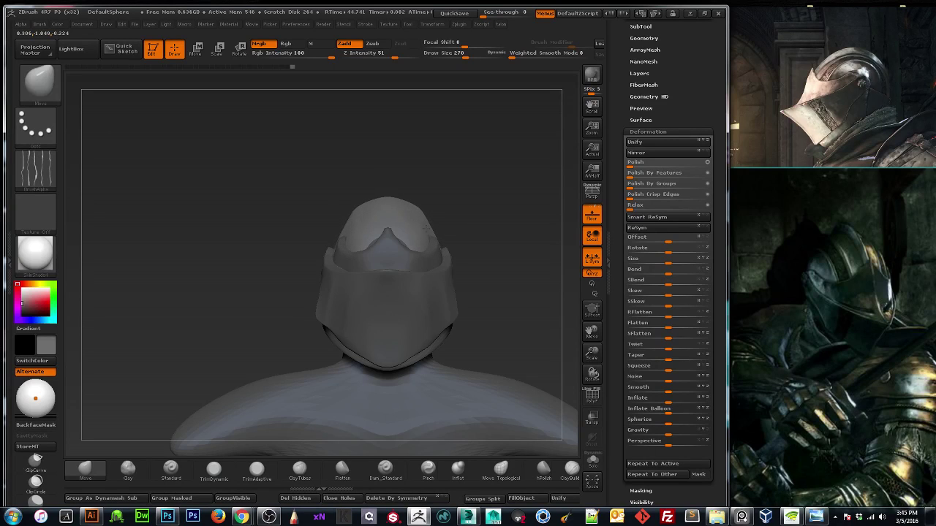
Select the brow piece Extract5 and adjust its side end against the crown with the Move brush.
mouse_move(503, 233)
left_mouse_down()
mouse_move(456, 242)
mouse_move(491, 248)
mouse_move(486, 255)
left_mouse_up()
key("bracketleft")
key("bracketleft")
key("bracketleft")
key("bracketleft")
key("bracketleft")
key("bracketleft")
key("bracketleft")
key("bracketleft")
key("bracketleft")
key("bracketleft")
key("bracketleft")
key("bracketleft")
key("bracketleft")
key("bracketleft")
key("bracketleft")
key("bracketleft")
key("bracketleft")
key("bracketleft")
key("bracketleft")
key("bracketleft")
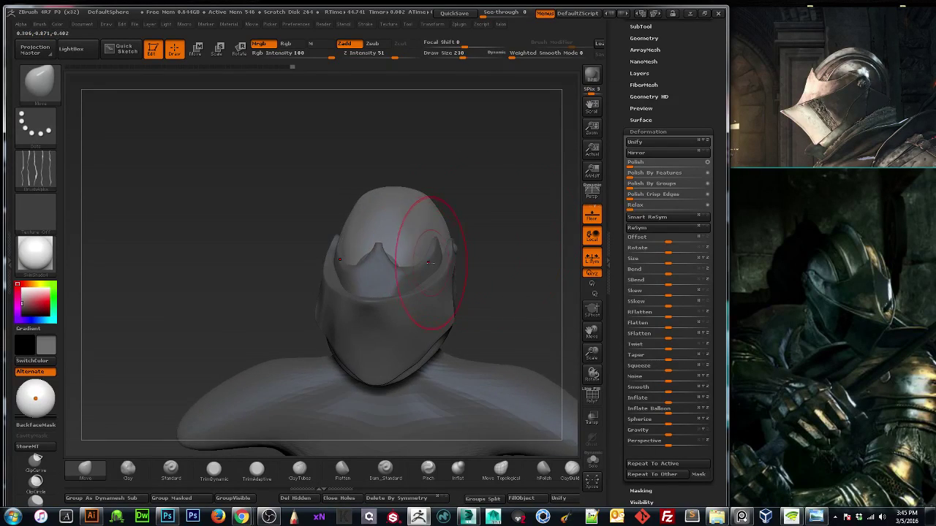
left_click(435, 267, "alt")
key("bracketright")
key("bracketright")
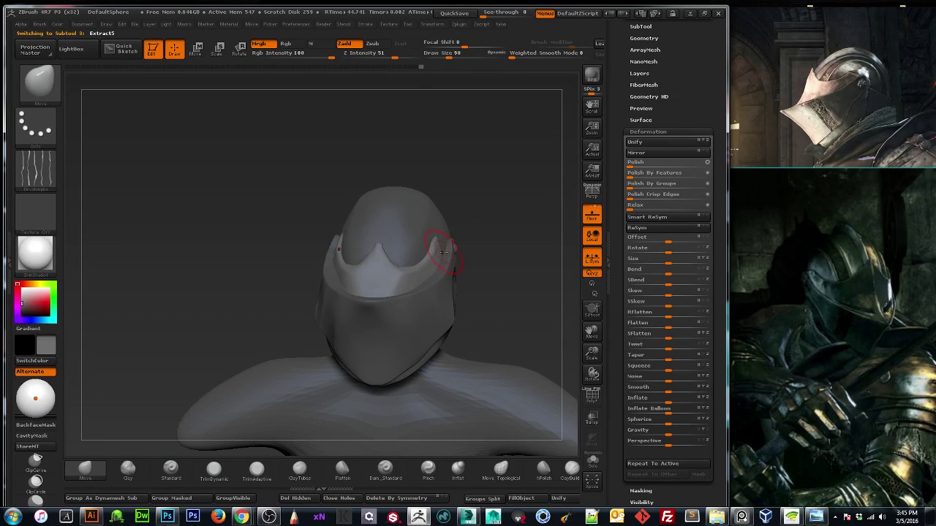
left_click_drag(514, 255, 466, 256)
left_click_drag(320, 298, 341, 309)
left_click_drag(237, 310, 256, 307)
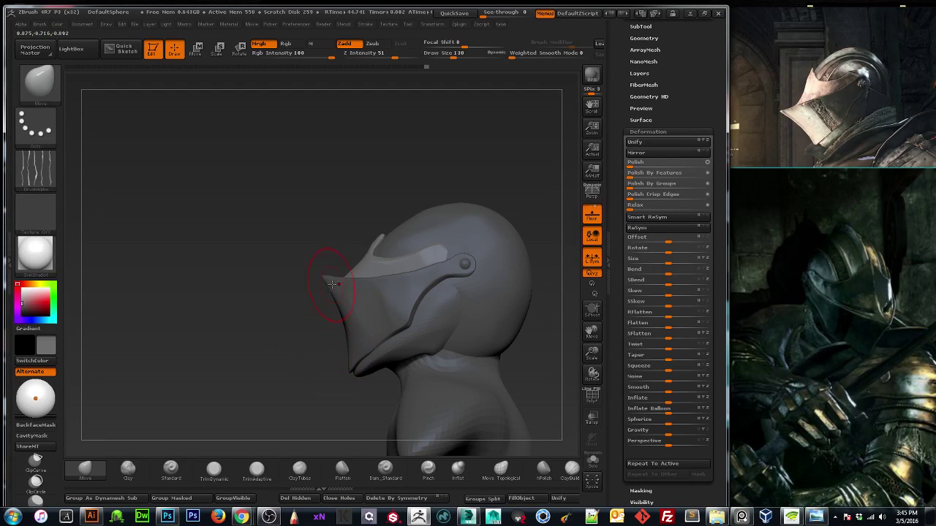
Examine the helmet's overall shape and the fit of the brow piece from the side, front and above.
mouse_move(563, 356)
left_mouse_down()
mouse_move(589, 353)
mouse_move(568, 361)
left_mouse_up()
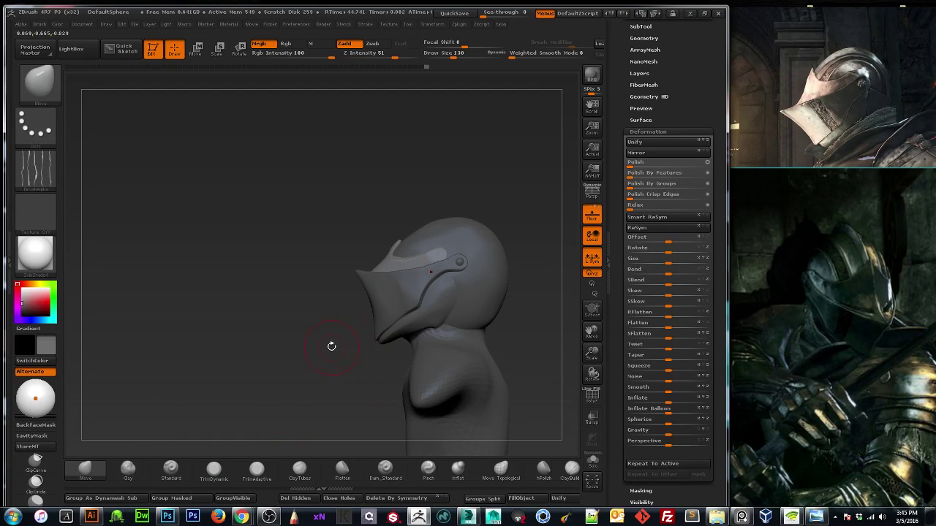
left_click_drag(272, 384, 296, 351)
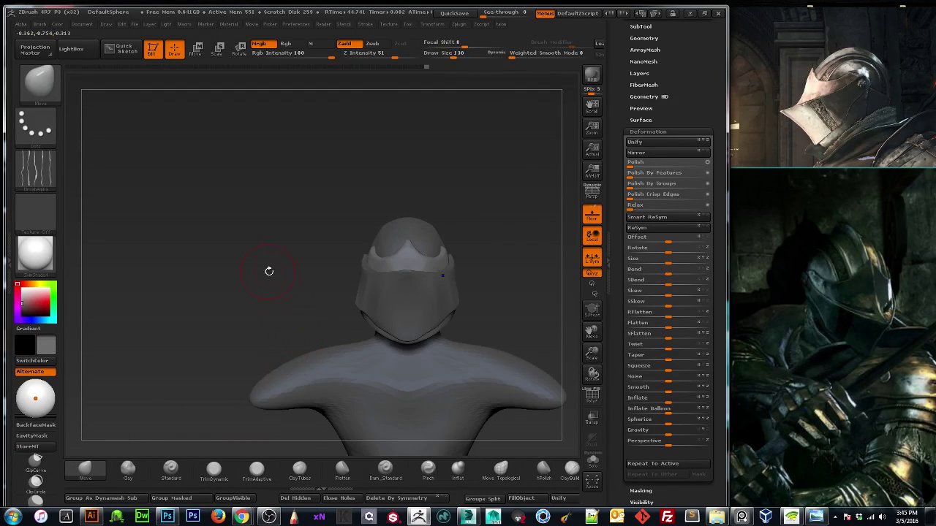
left_click_drag(274, 278, 275, 307)
key("bracketleft")
key("bracketleft")
key("bracketleft")
key("bracketleft")
key("bracketleft")
key("bracketleft")
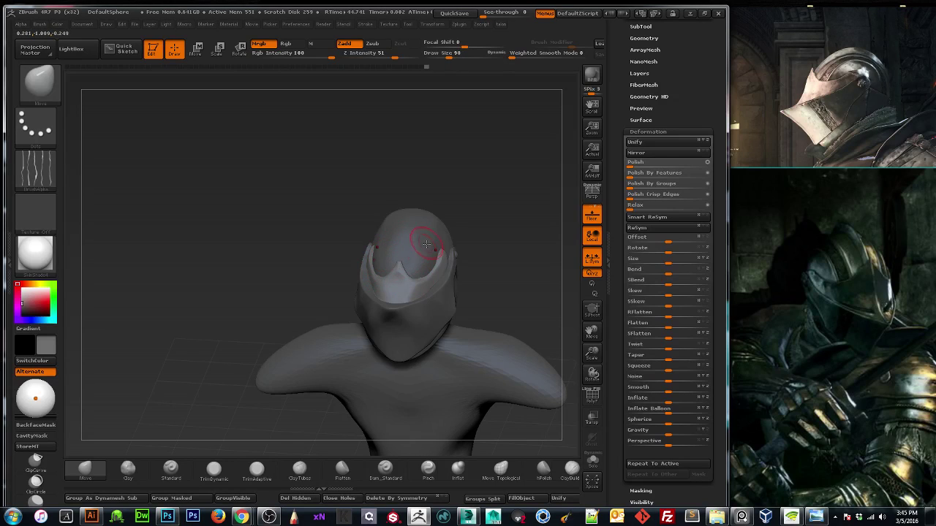
left_click_drag(313, 276, 319, 293, "shift")
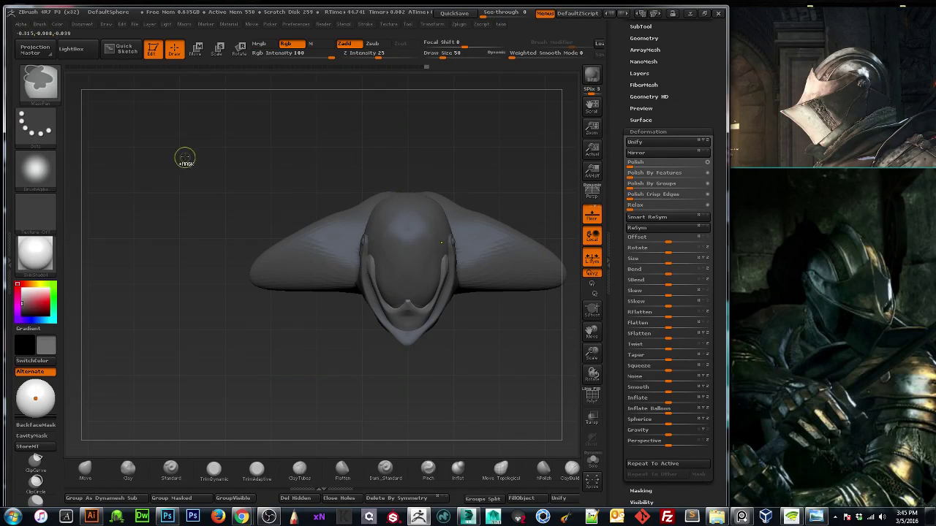
Turn off the alpha of the MaskPen masking brush.
left_click(37, 82, "ctrl")
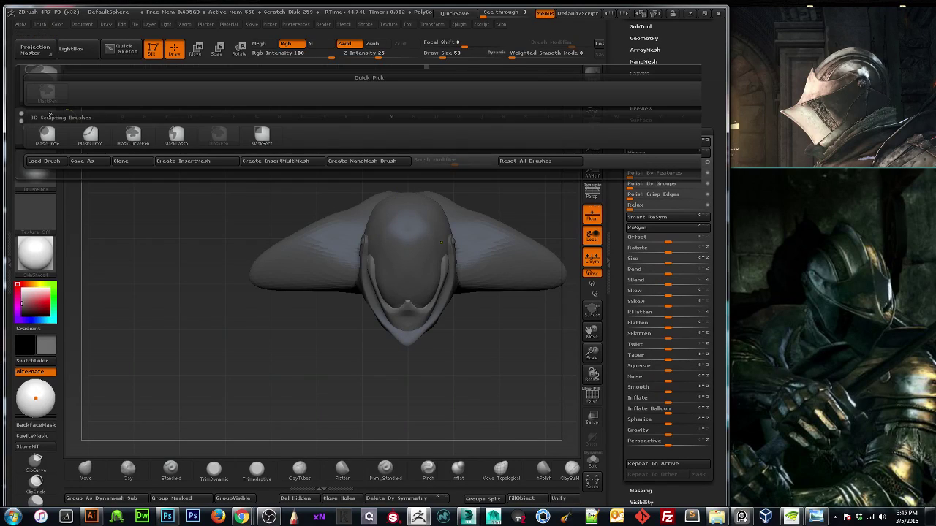
left_click(36, 169)
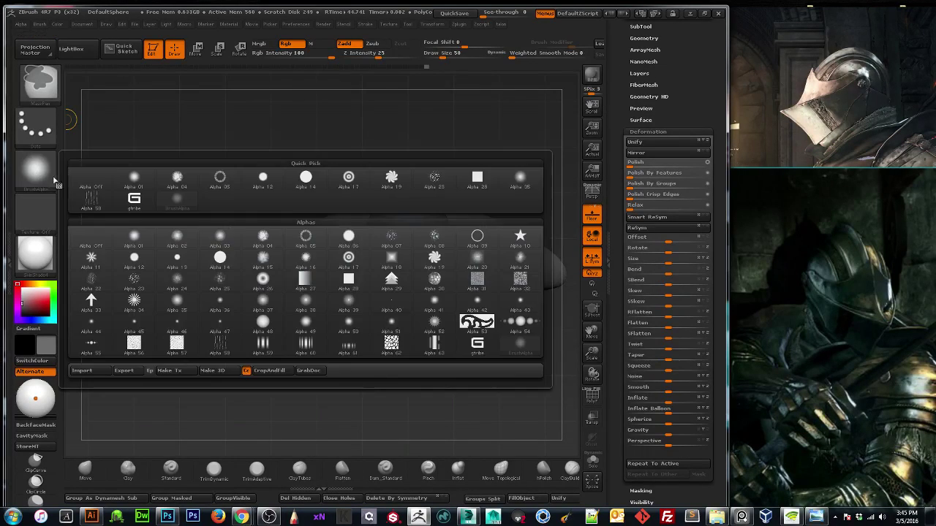
left_click(35, 124)
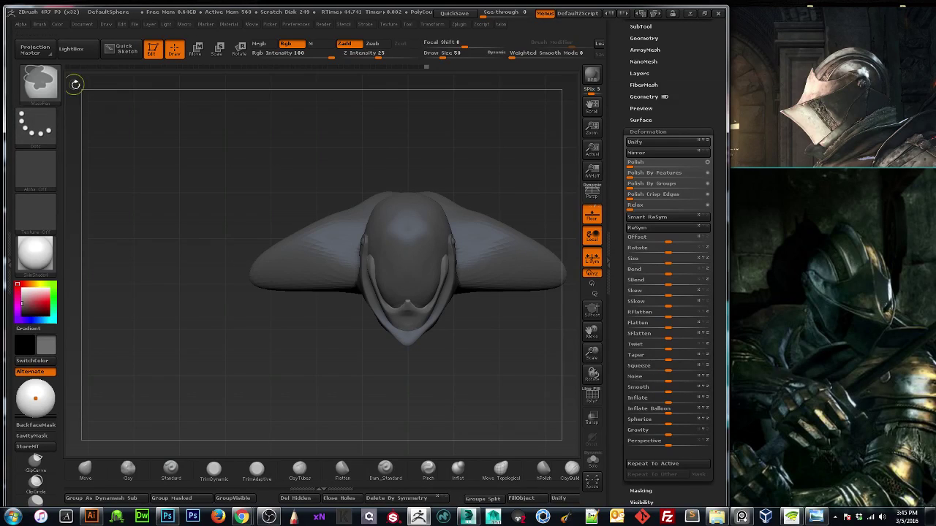
left_click(40, 89)
left_click(261, 135)
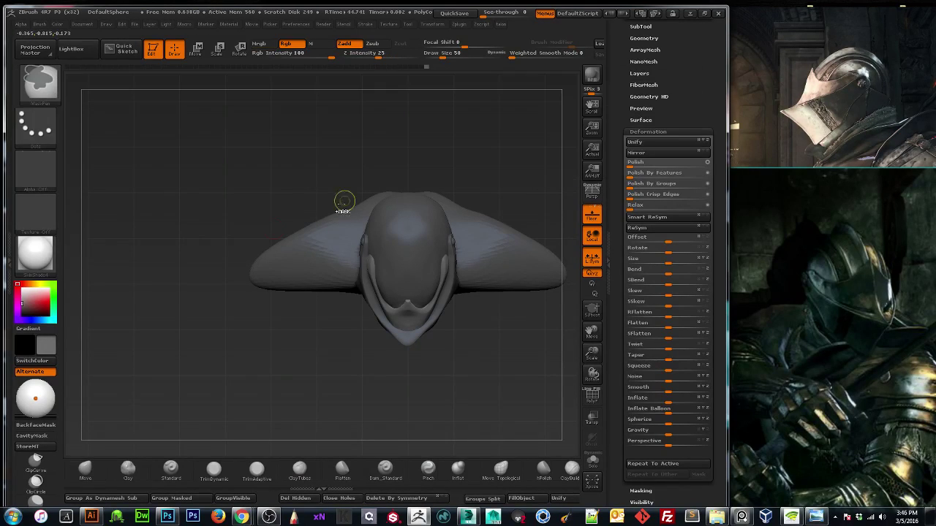
Select the crown sphere, mask a narrow strip along its centreline from front to back, and invert the mask.
mouse_move(381, 134)
left_mouse_down()
mouse_move(408, 266)
mouse_move(382, 314)
mouse_move(390, 333)
mouse_move(408, 321)
left_mouse_up()
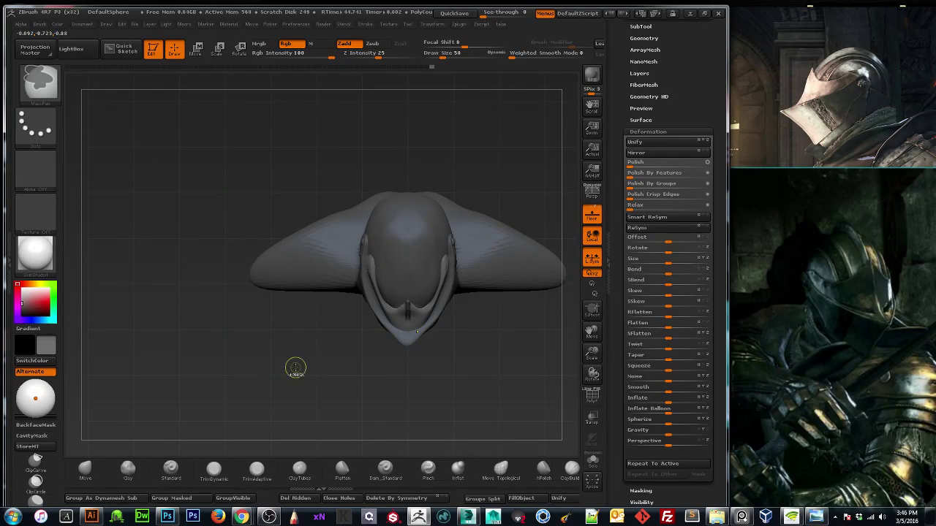
key("ctrl")
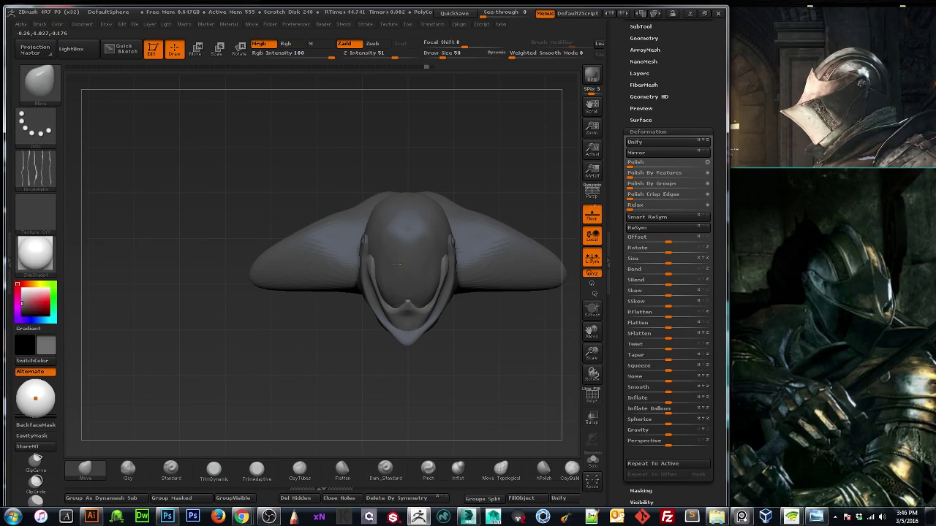
left_click(395, 263, "alt")
left_click_drag(402, 153, 411, 324, "ctrl")
mouse_move(339, 372)
left_mouse_down()
mouse_move(295, 364)
mouse_move(284, 306)
mouse_move(246, 326)
mouse_move(232, 352)
mouse_move(281, 347)
mouse_move(263, 358)
mouse_move(291, 364)
mouse_move(238, 368)
mouse_move(214, 391)
left_mouse_up()
left_click(232, 362, "ctrl")
Pull the unmasked strip up over the top of the crown into a crest with the Move brush at draw sizes 390 and 290.
key("bracketright")
key("bracketright")
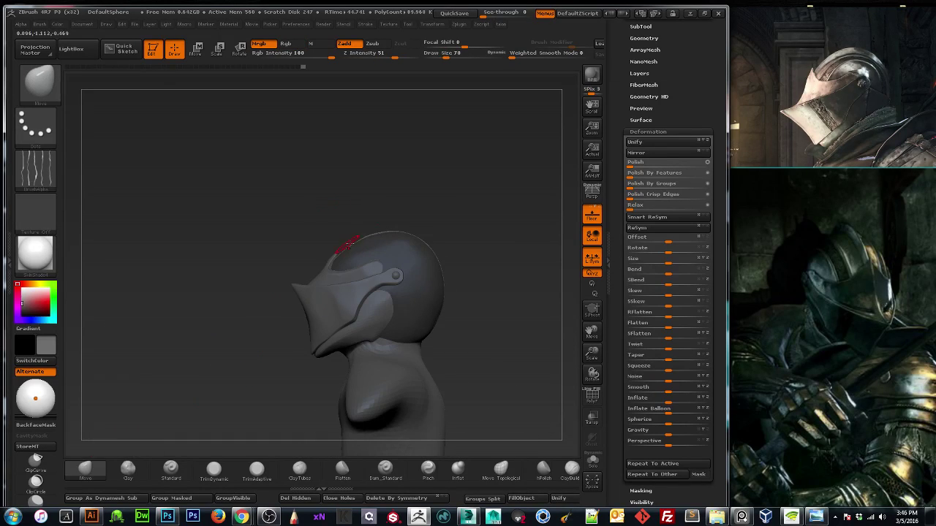
mouse_move(349, 250)
left_mouse_down()
mouse_move(354, 229)
mouse_move(379, 229)
left_mouse_up()
key("bracketleft")
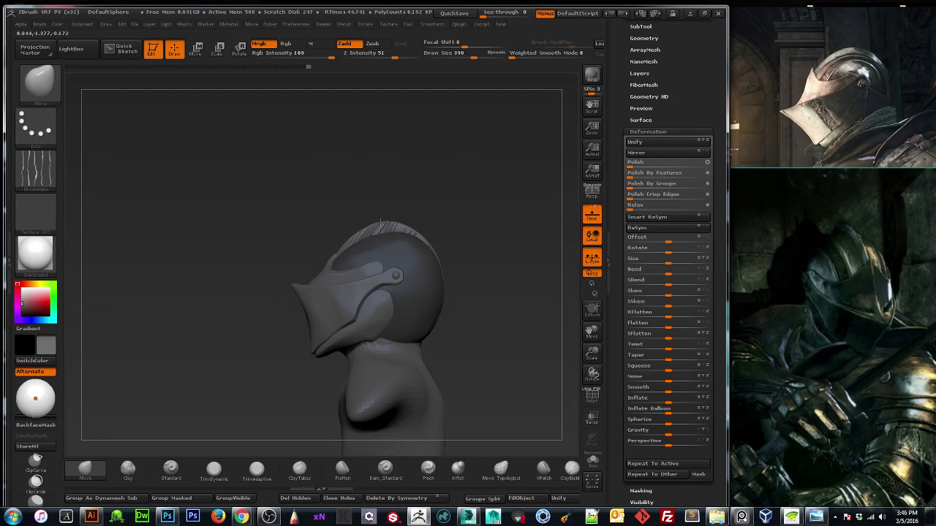
key("bracketleft")
left_click_drag(378, 221, 378, 225)
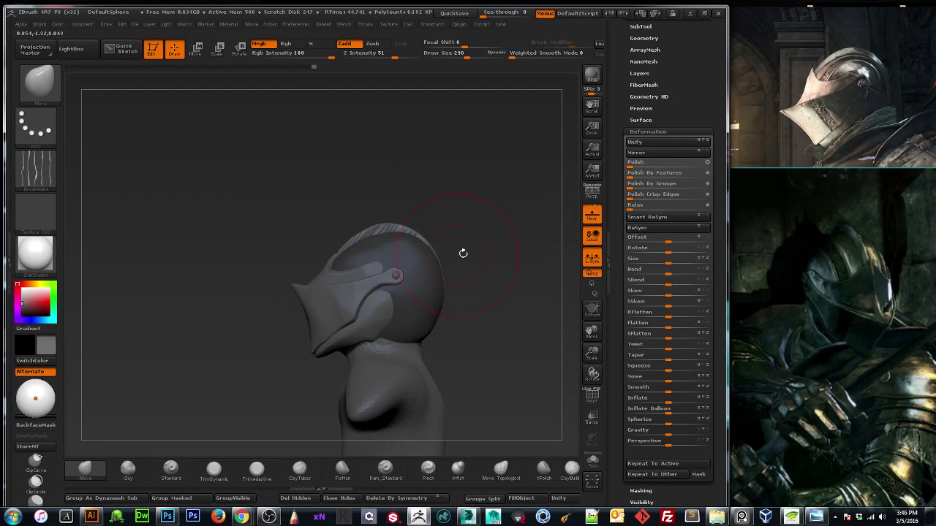
Pull the crest outward along the back of the crown and refine its curve with the Move brush at draw sizes 330, 310 and 210.
key("bracketright")
left_click_drag(432, 250, 441, 251)
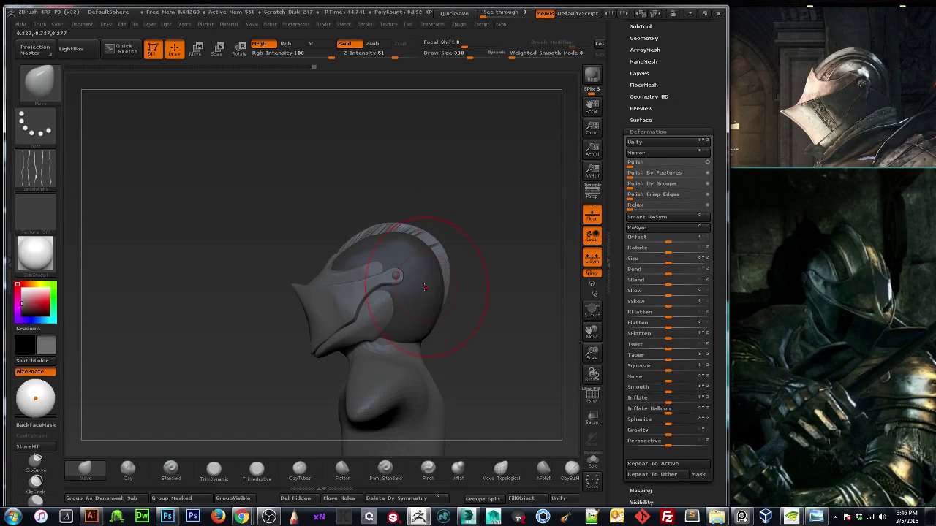
mouse_move(478, 309)
left_mouse_down()
mouse_move(512, 310)
mouse_move(478, 315)
left_mouse_up()
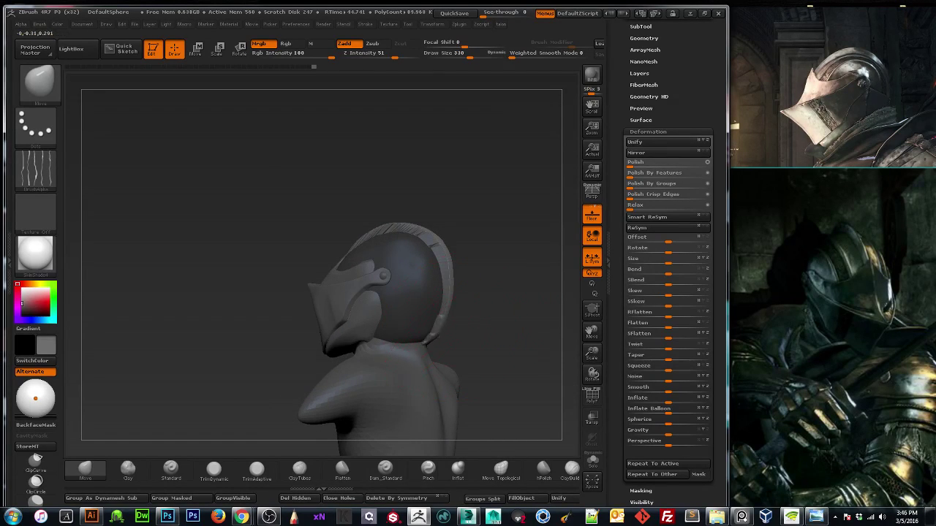
left_click_drag(490, 309, 487, 324)
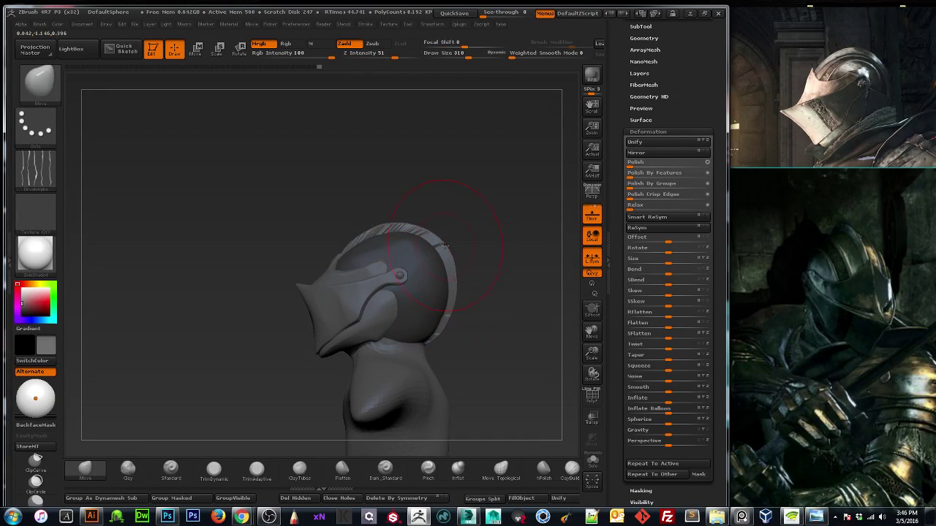
left_click_drag(445, 248, 425, 231)
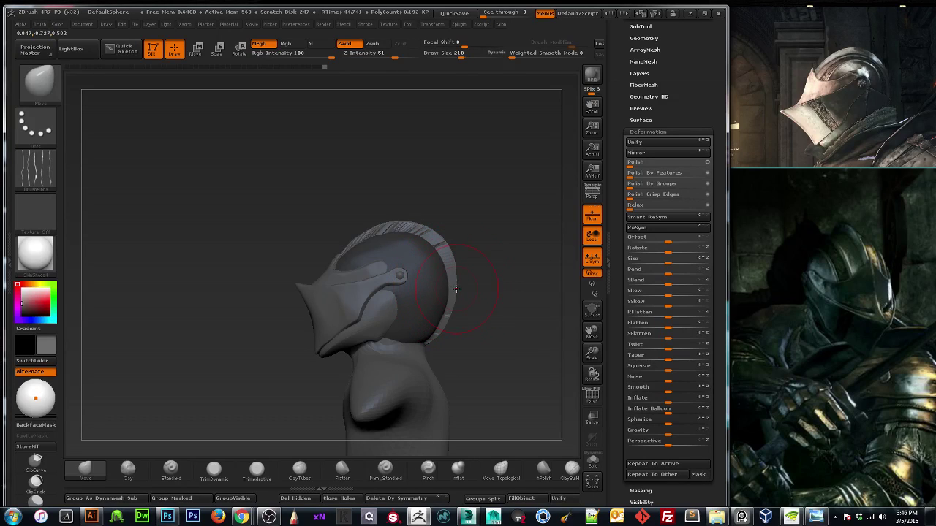
left_click_drag(458, 290, 457, 288)
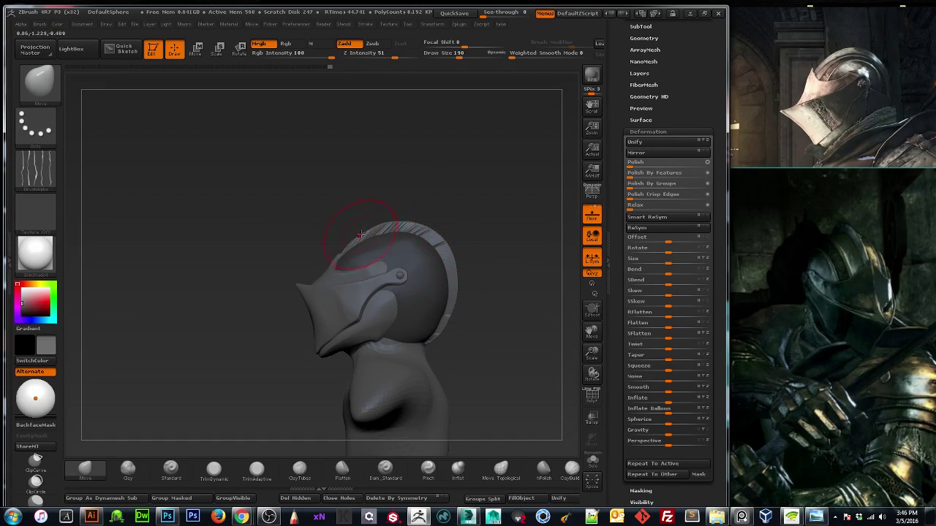
Enable DynaMesh on the crown sphere at resolution 128.
left_click_drag(231, 317, 261, 320)
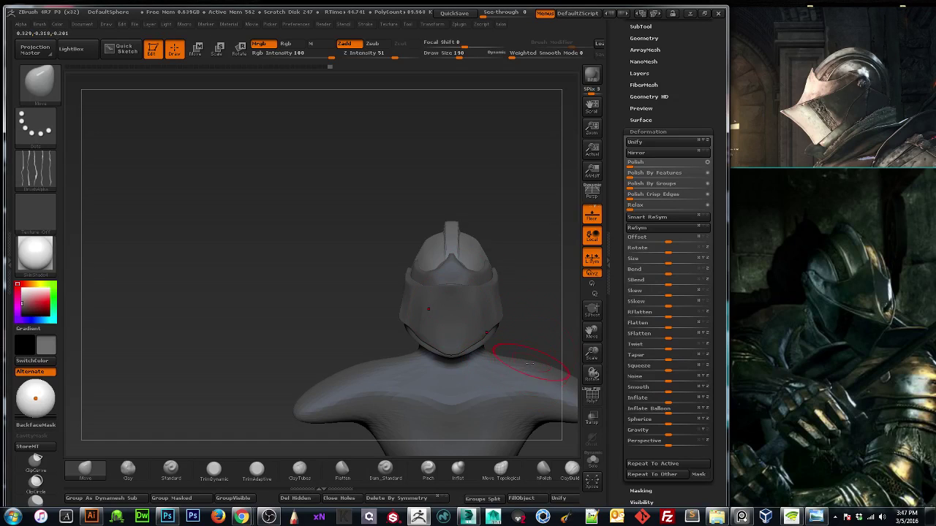
left_click_drag(592, 354, 546, 322)
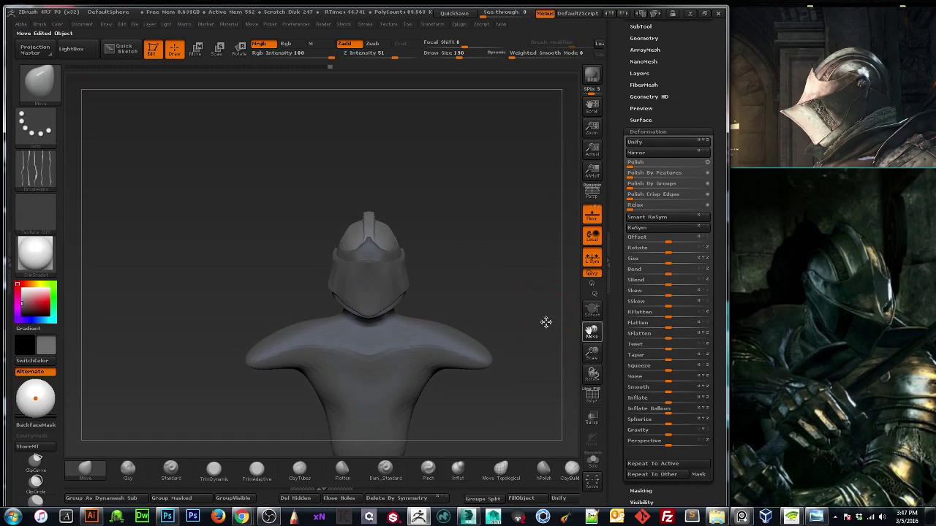
left_click_drag(616, 306, 610, 323)
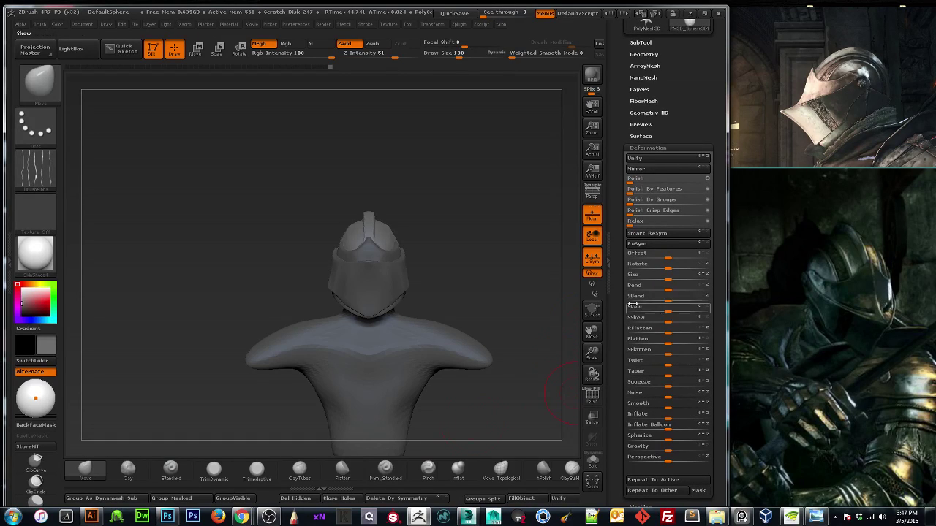
left_click_drag(616, 310, 613, 293)
scroll(614, 314, "up", 5)
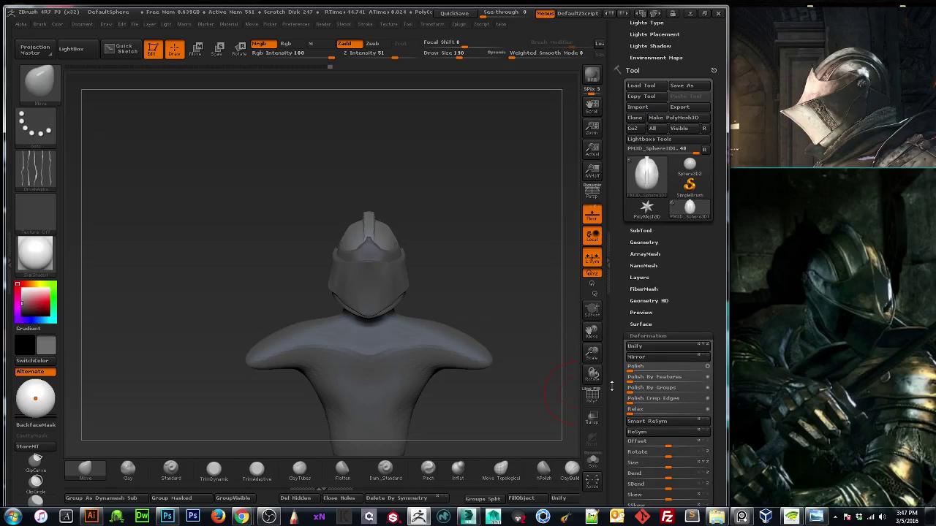
left_click(638, 241)
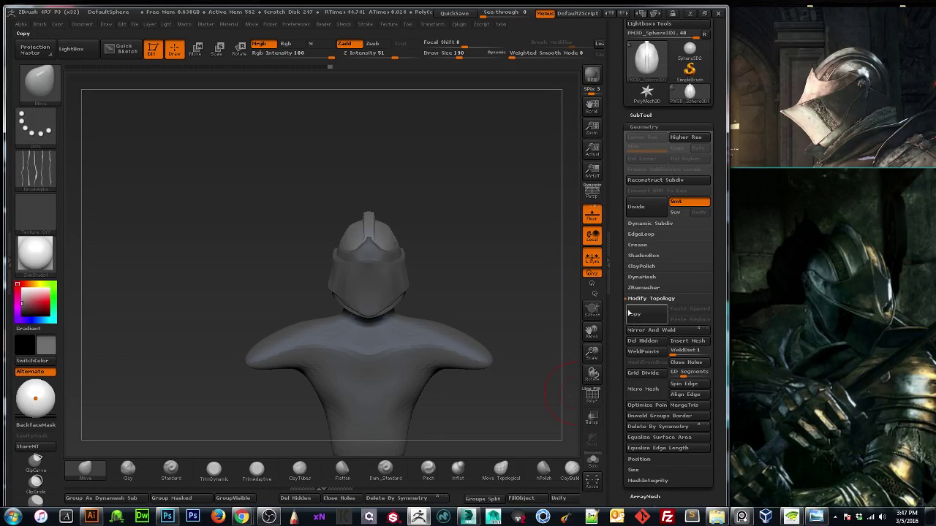
left_click(641, 277)
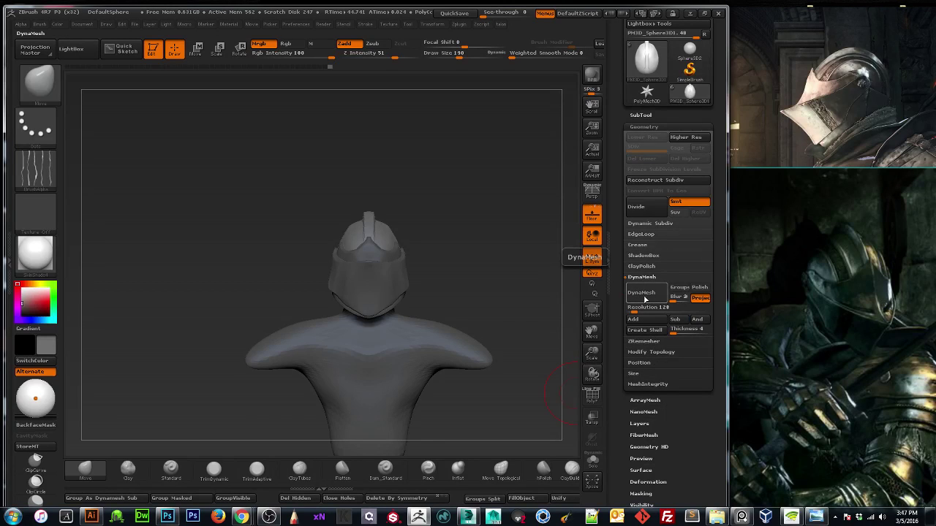
left_click(641, 293)
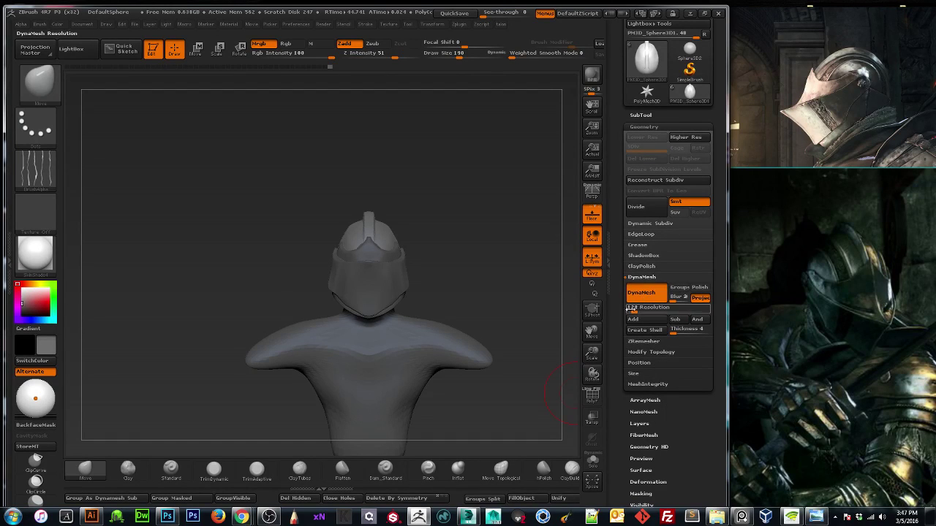
Subdivide the crown sphere once and smooth the jagged edges of the crest along the back of the helmet.
left_click_drag(592, 369, 572, 373)
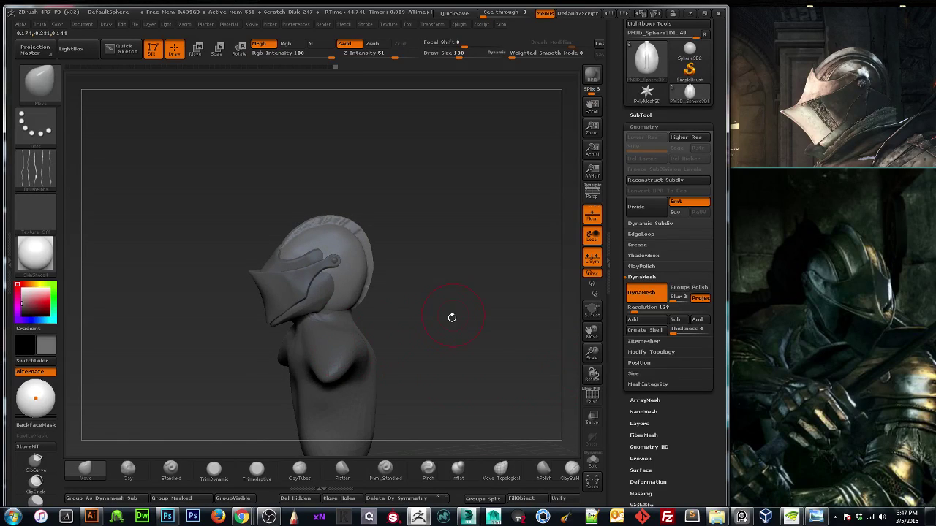
left_click_drag(592, 354, 577, 385)
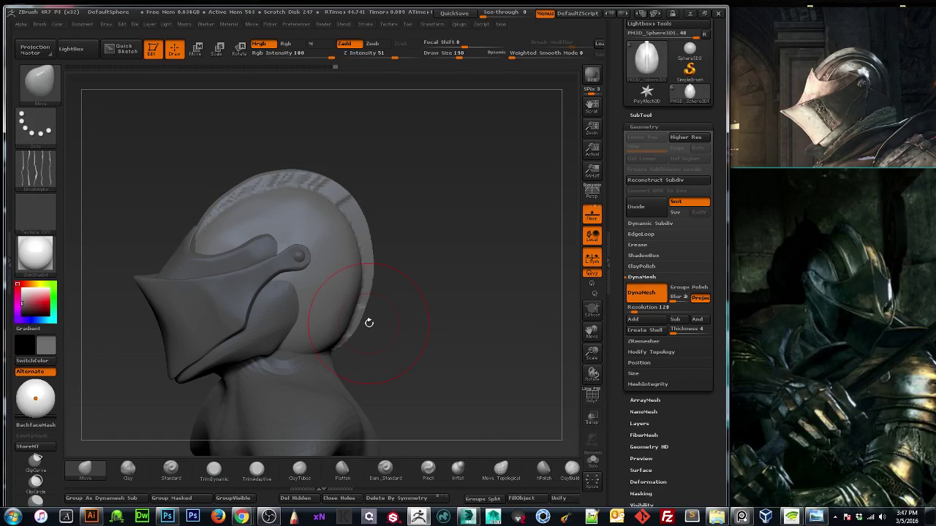
key("ctrl+d")
left_click_drag(422, 263, 358, 293, "shift")
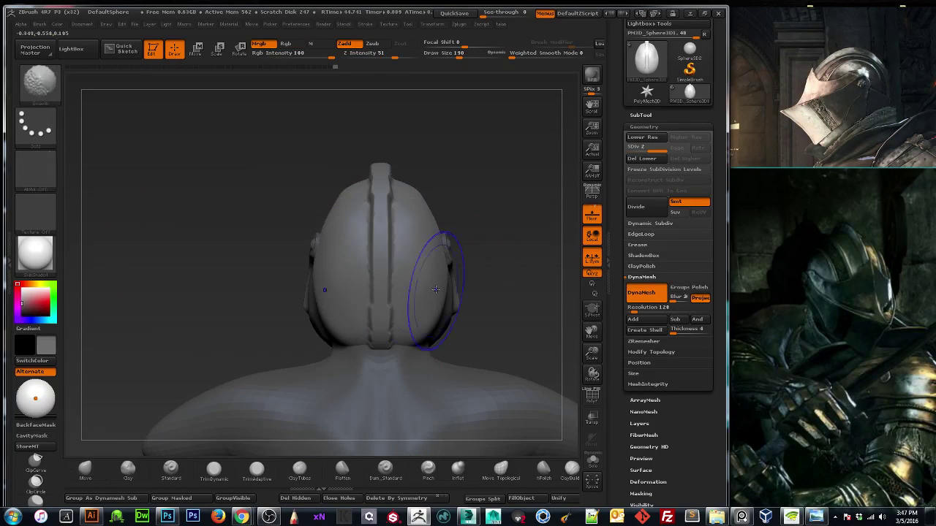
left_click_drag(381, 335, 375, 324, "shift")
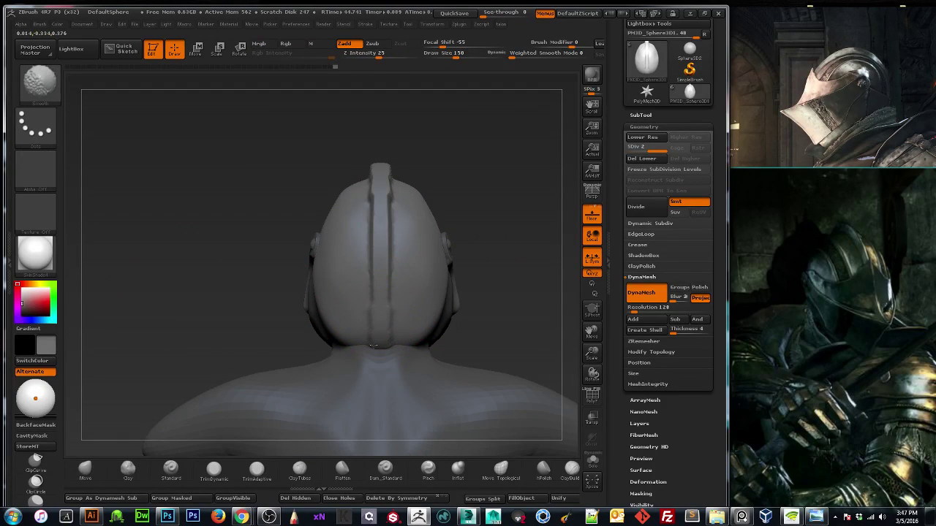
left_click_drag(153, 329, 228, 313)
Tighten the crest along the front and back of the crown with the Pinch brush at draw sizes 190 and 210.
mouse_move(432, 277)
left_mouse_down()
mouse_move(478, 265)
mouse_move(501, 232)
mouse_move(334, 251)
left_mouse_up()
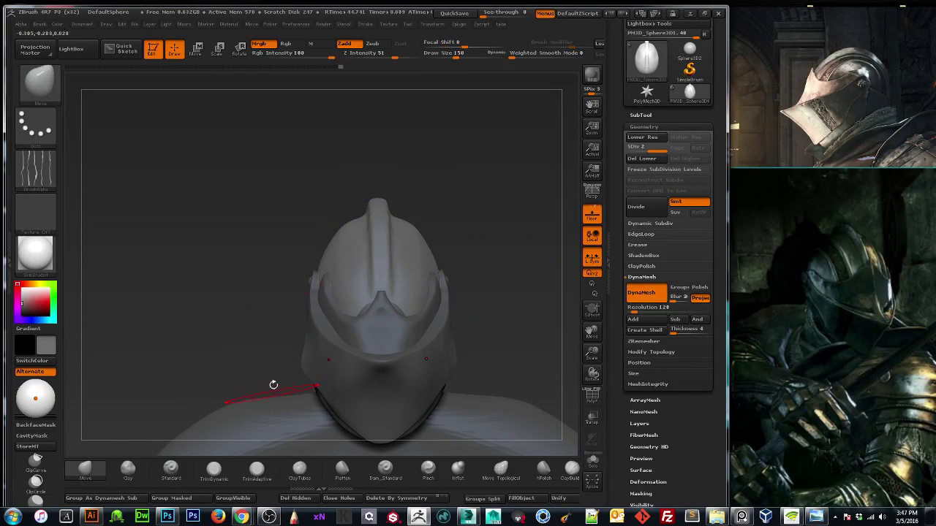
left_click(430, 472)
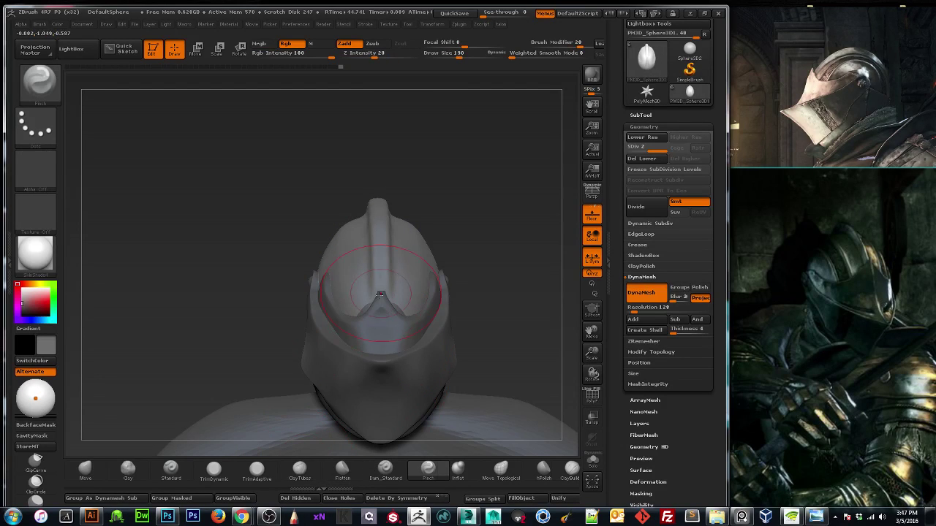
left_click_drag(381, 294, 380, 271)
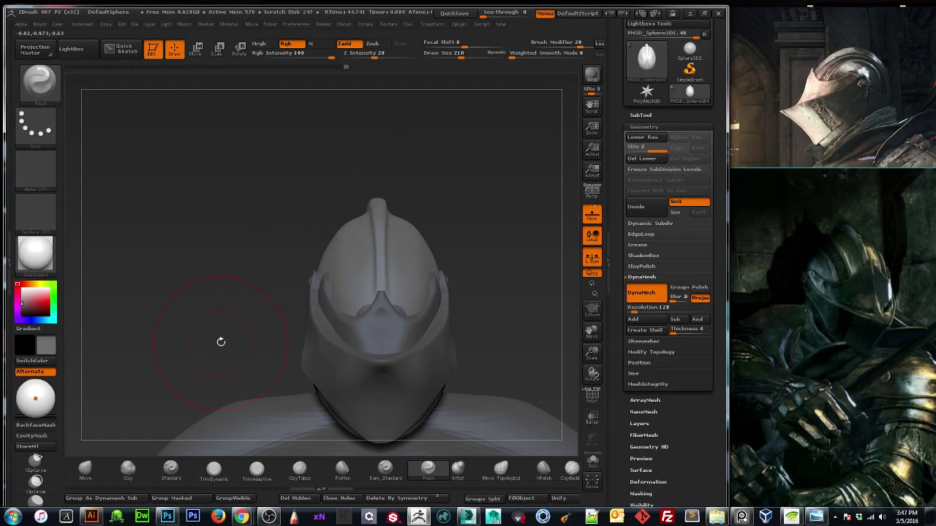
left_click_drag(197, 362, 307, 344)
left_click_drag(372, 430, 355, 355)
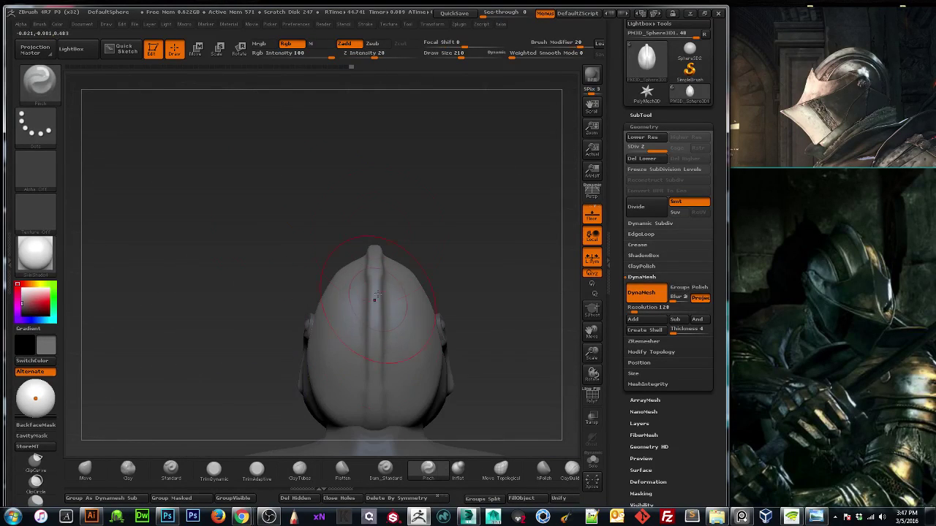
Pull the back of the crest outward into a rounder profile with the Move brush at draw sizes 110, 130 and 70.
left_click_drag(237, 290, 313, 260)
left_click(85, 470)
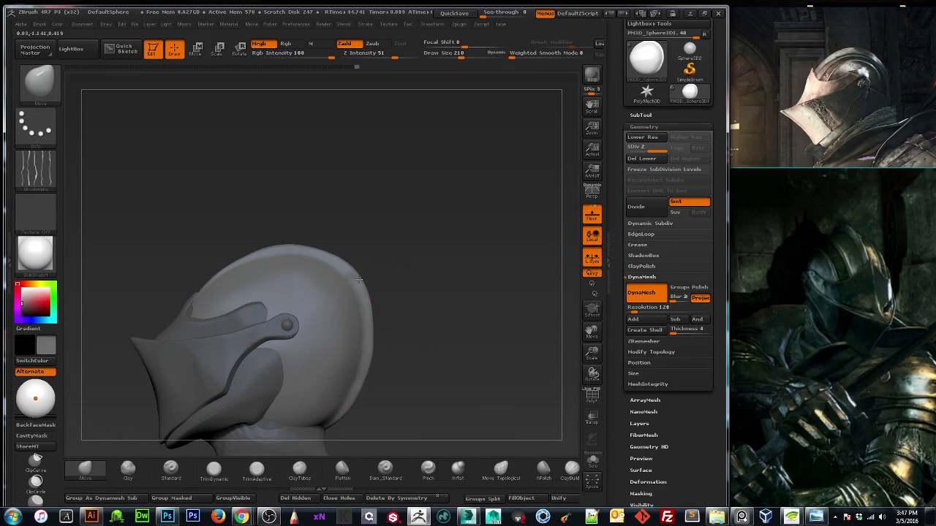
key("ctrl+z")
key("bracketleft")
key("bracketleft")
key("bracketleft")
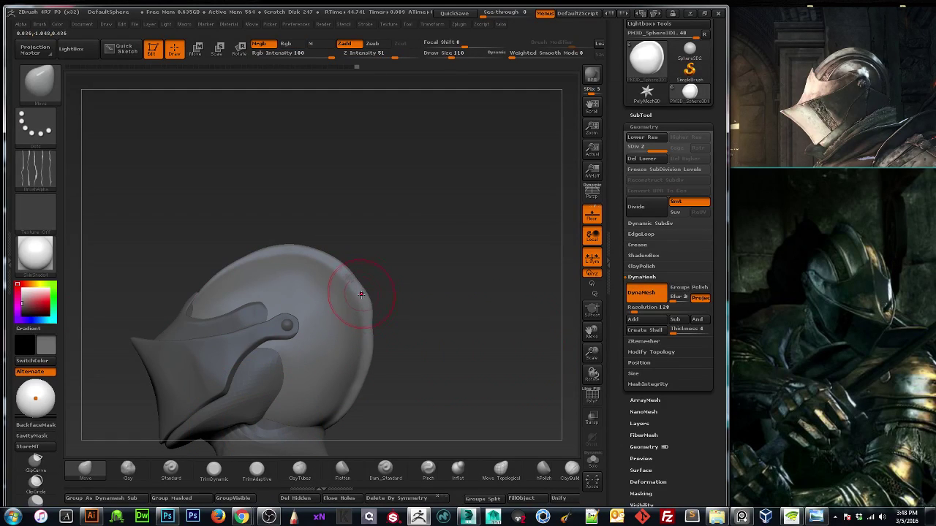
left_click_drag(368, 322, 371, 357)
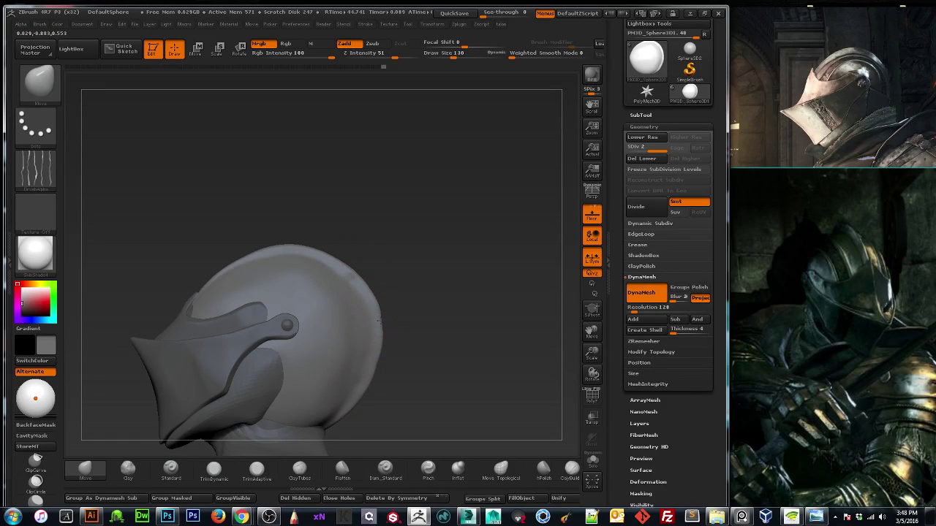
mouse_move(439, 378)
left_mouse_down()
mouse_move(480, 367)
mouse_move(366, 369)
mouse_move(455, 373)
mouse_move(444, 372)
left_mouse_up()
key("shift")
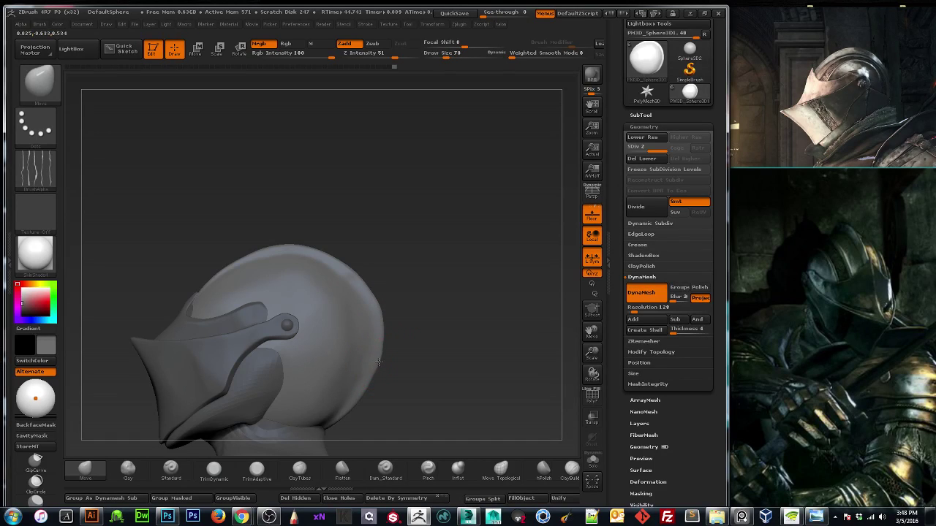
left_click_drag(388, 358, 430, 270)
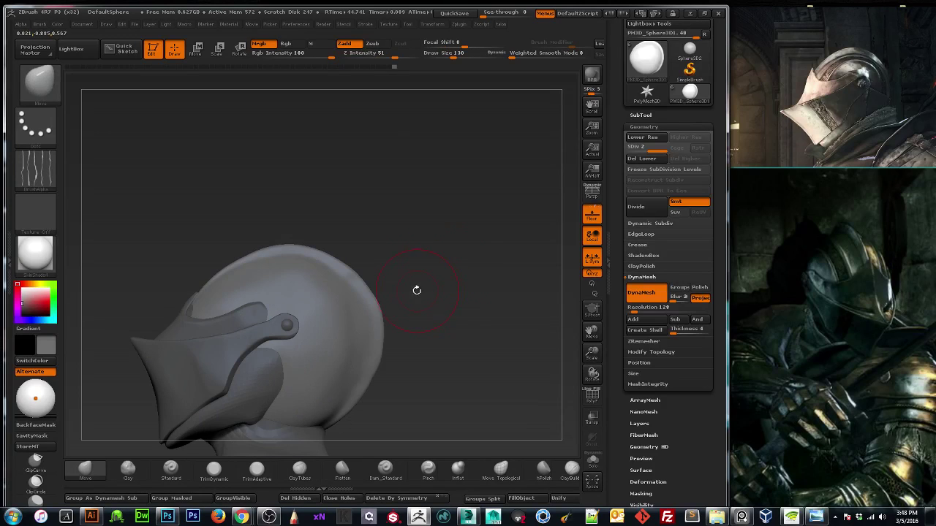
Examine the helmet's silhouette from the side and front, comparing the crest with the reference images.
left_click_drag(587, 355, 582, 339)
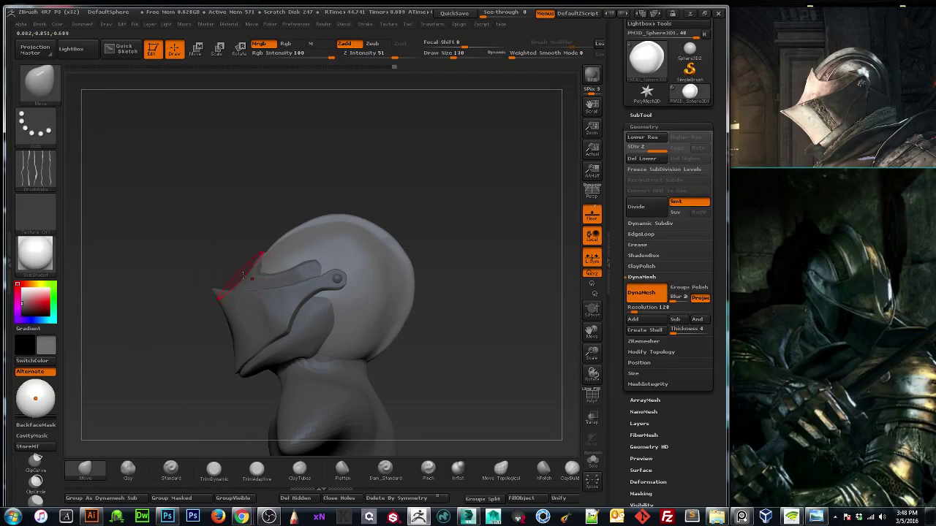
left_click_drag(185, 272, 166, 302)
left_click_drag(591, 351, 585, 377)
left_click_drag(474, 374, 504, 368)
left_click_drag(552, 292, 493, 256)
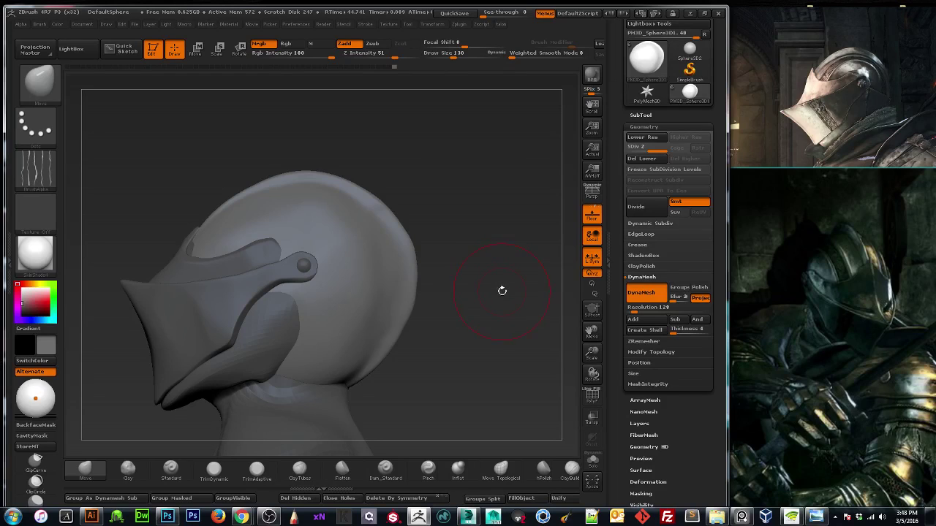
mouse_move(482, 358)
left_mouse_down()
mouse_move(365, 357)
mouse_move(492, 343)
left_mouse_up()
key("ctrl")
mouse_move(149, 181)
left_mouse_down()
mouse_move(188, 182)
mouse_move(232, 214)
mouse_move(183, 222)
left_mouse_up()
key("bracketright")
key("bracketright")
left_click_drag(147, 208, 182, 215)
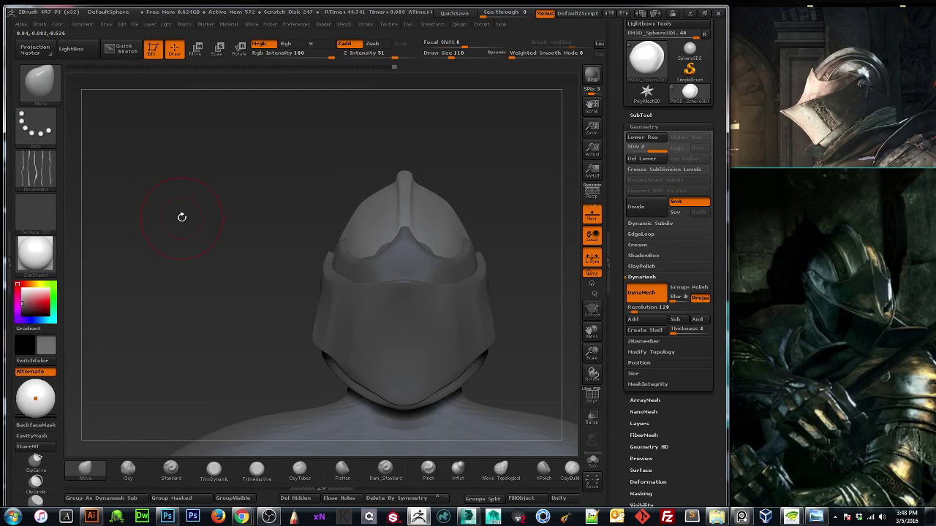
Undo the crown edits back to the masked, raised crest before DynaMesh and the subdivision.
key("ctrl")
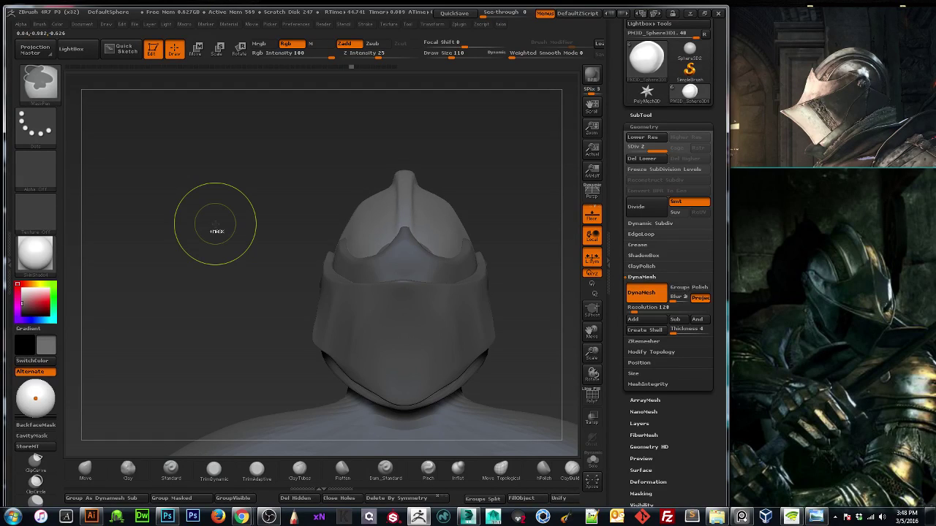
key("shift+d")
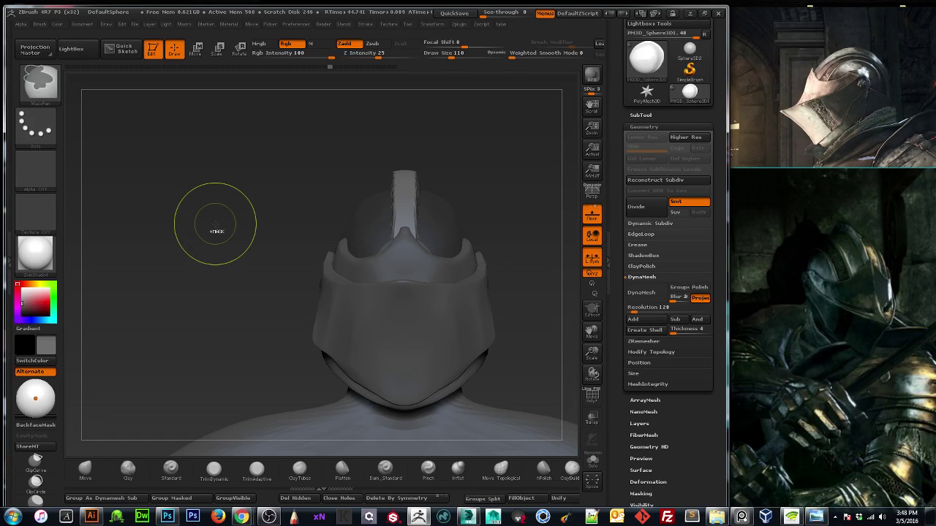
left_click_drag(106, 242, 29, 270)
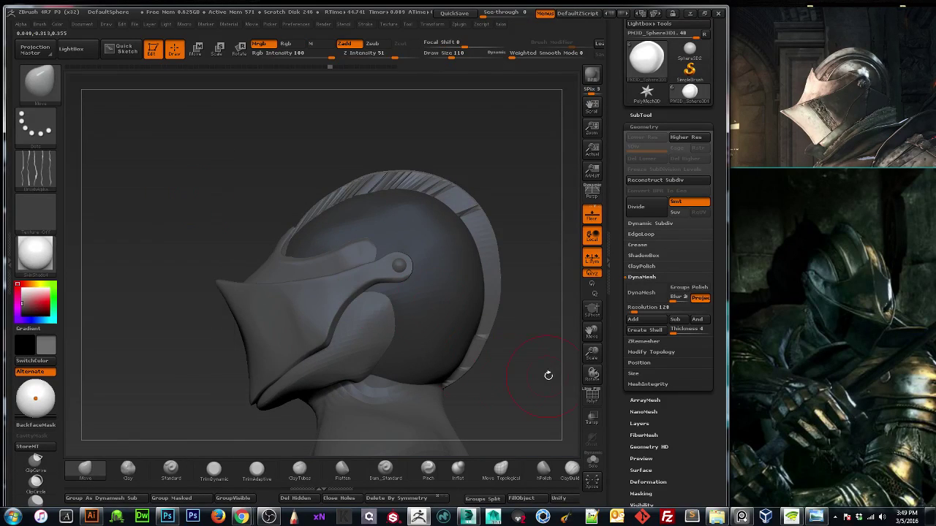
Show the polyframe and assign the masked part of the crown to its own polygroup.
left_click(592, 396)
scroll(627, 337, "down", 3)
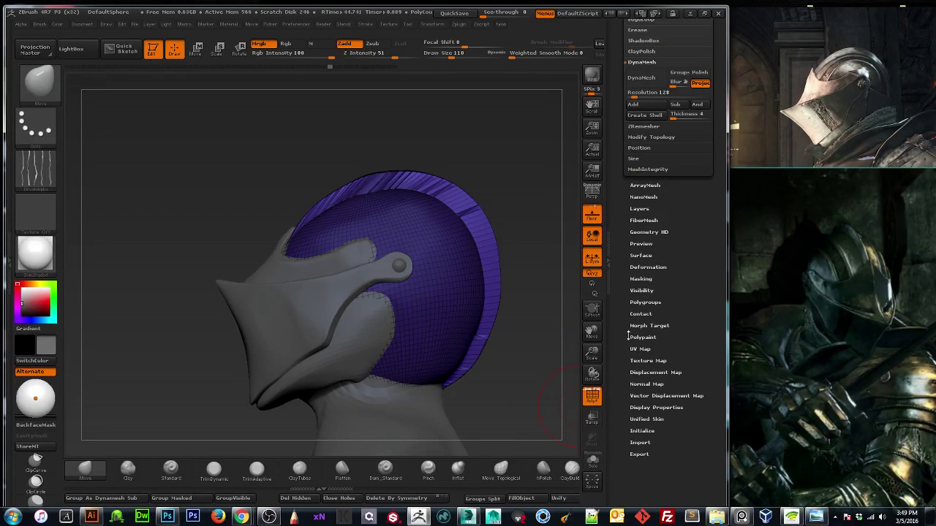
left_click(639, 280)
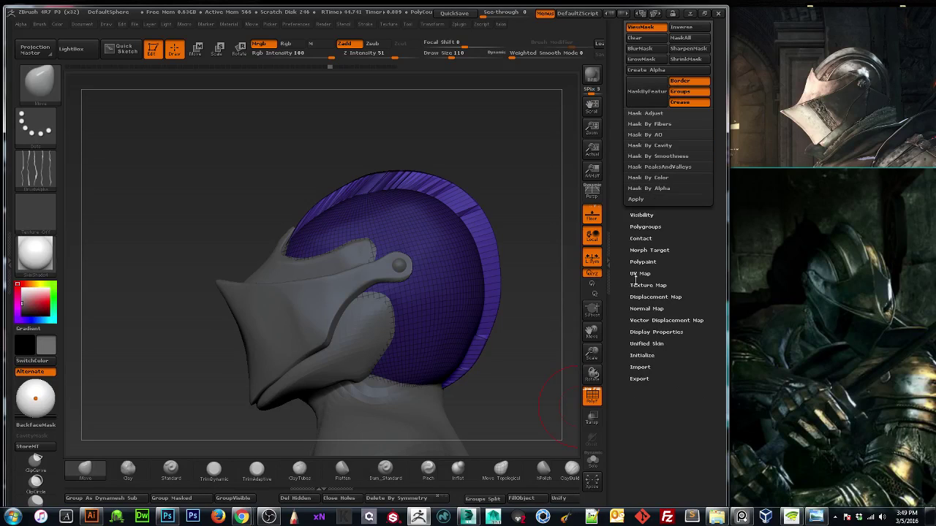
scroll(612, 103, "up", 3)
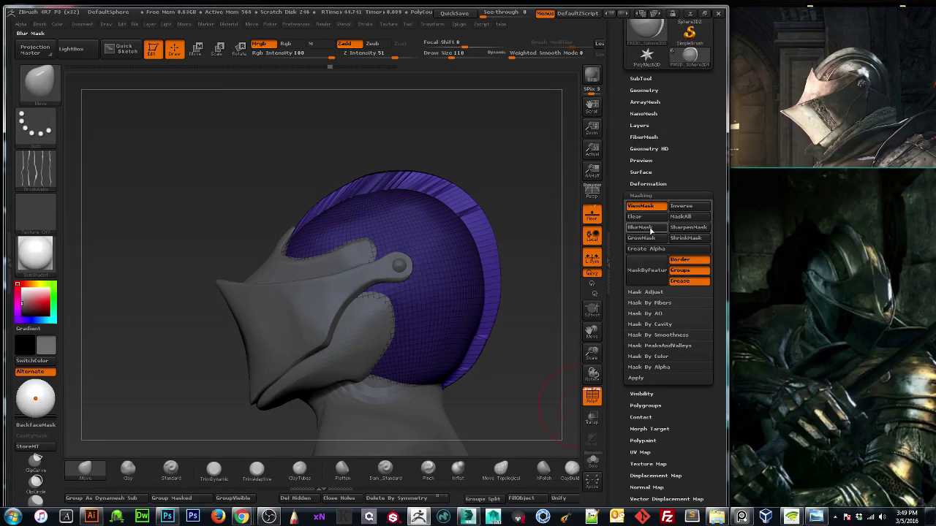
left_click(643, 404)
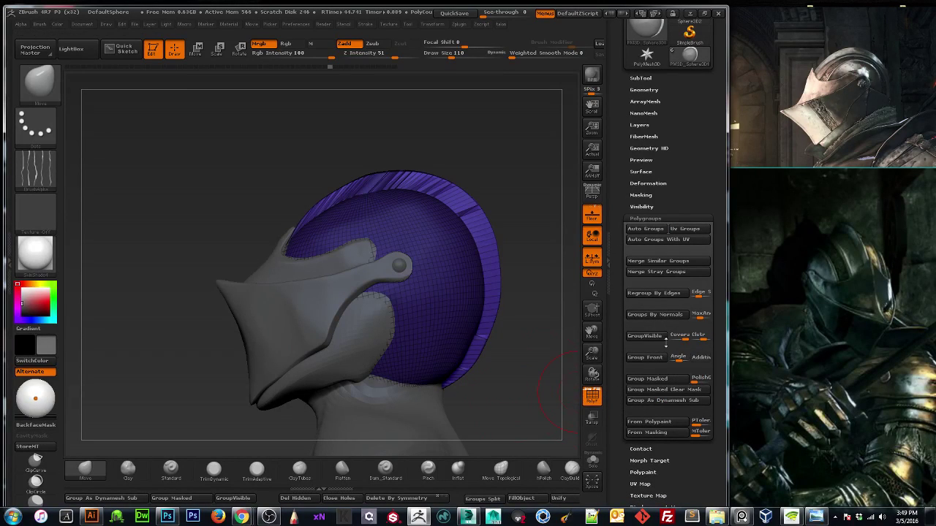
left_click(645, 381)
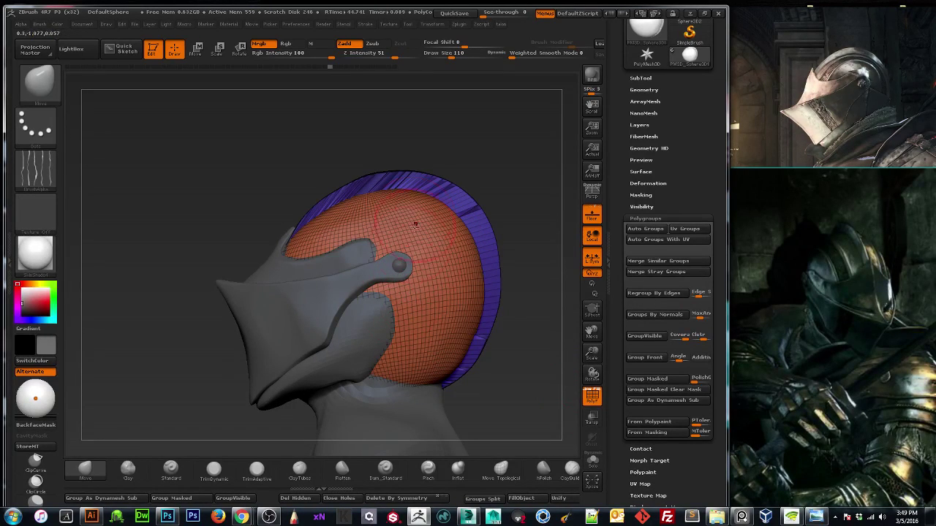
Isolate the crest's polygroup and split the hidden crown surface off into a separate subtool.
key("shift+f")
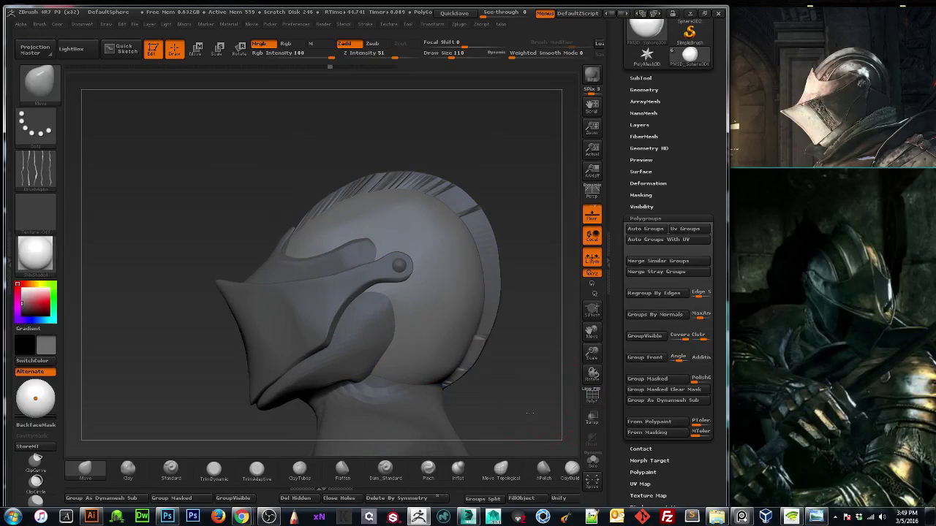
key("shift+f")
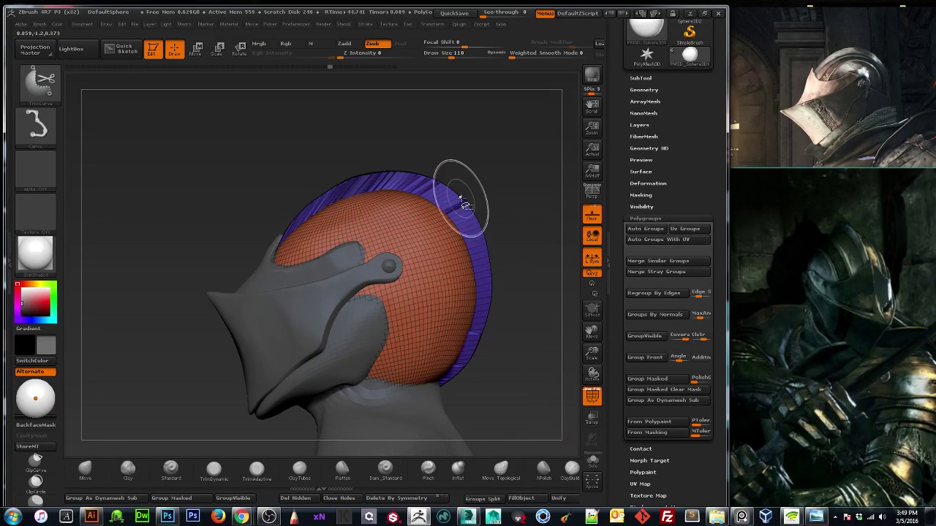
left_click(463, 207, "ctrl+shift")
mouse_move(499, 205)
left_mouse_down()
mouse_move(530, 150)
mouse_move(570, 198)
mouse_move(542, 221)
mouse_move(555, 249)
mouse_move(552, 410)
mouse_move(508, 235)
left_mouse_up()
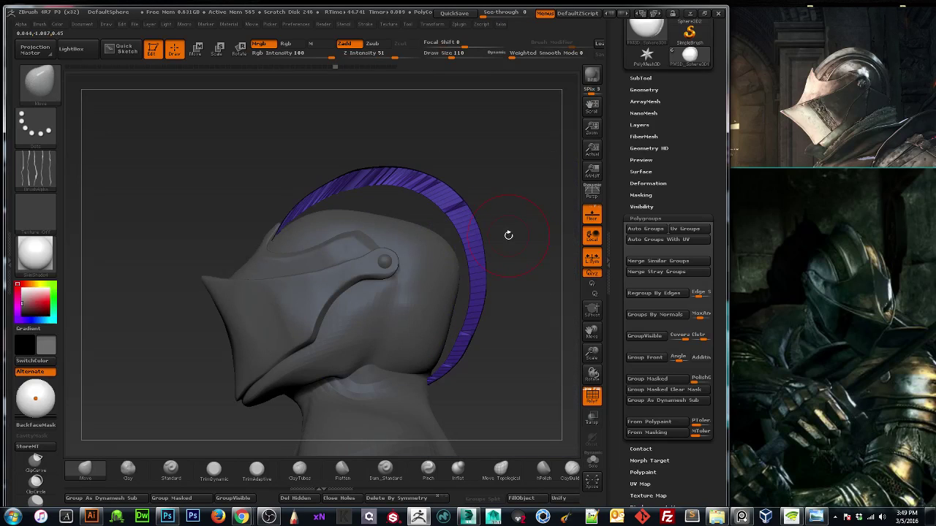
left_click_drag(618, 148, 640, 235)
left_click(640, 237)
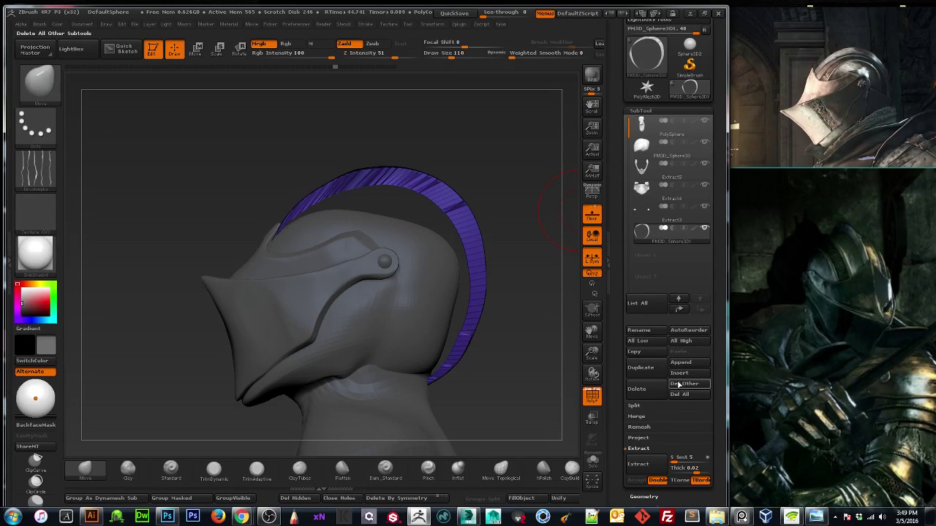
left_click(634, 406)
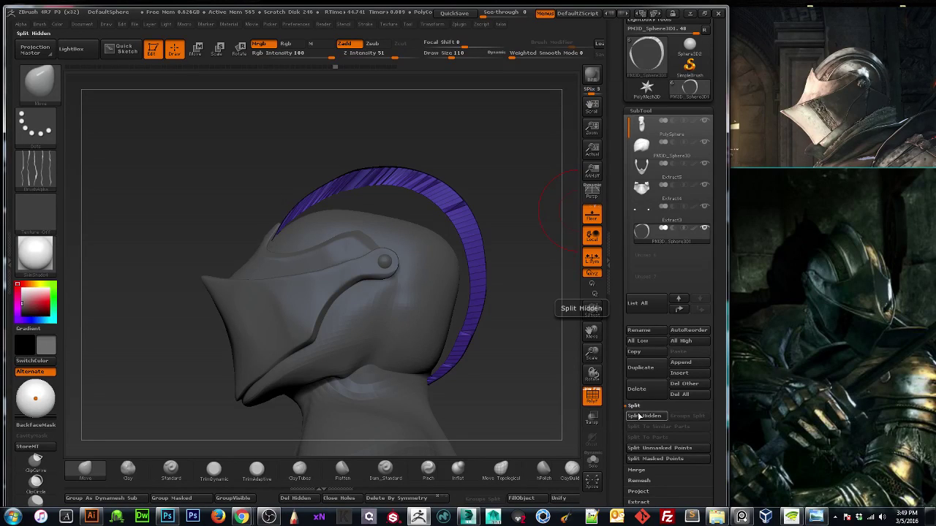
left_click(639, 416)
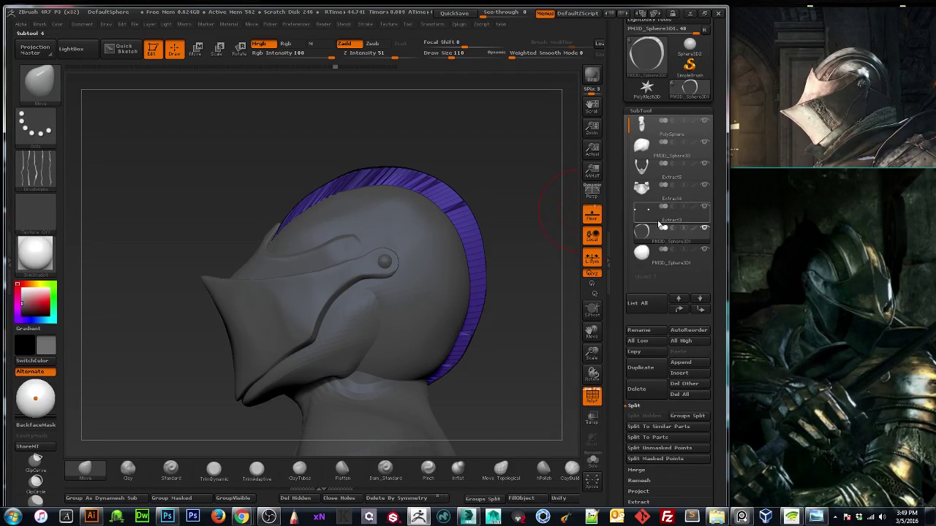
Solo the crest subtool, try to DynaMesh it at resolution 128, and undo the attempt.
left_click(592, 462)
left_click_drag(504, 435, 519, 401)
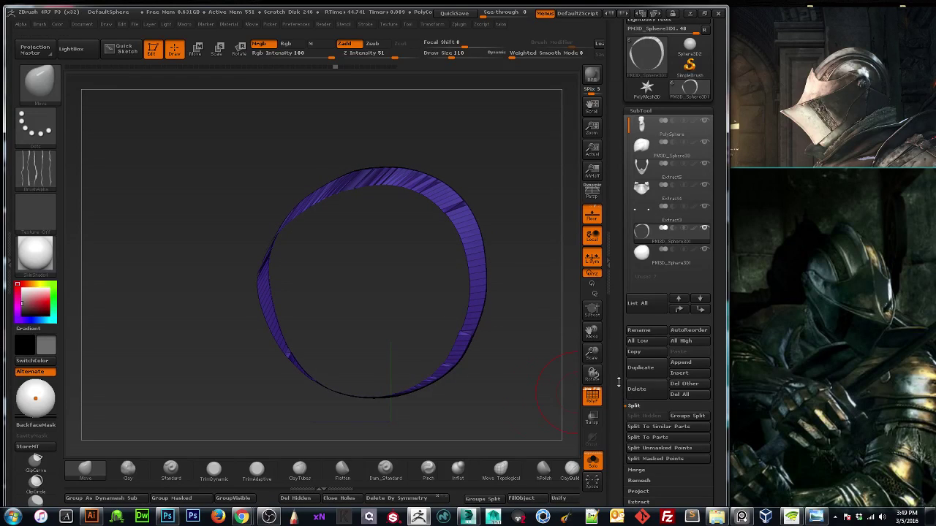
scroll(619, 380, "down", 5)
left_click_drag(617, 305, 627, 311)
left_click(633, 330)
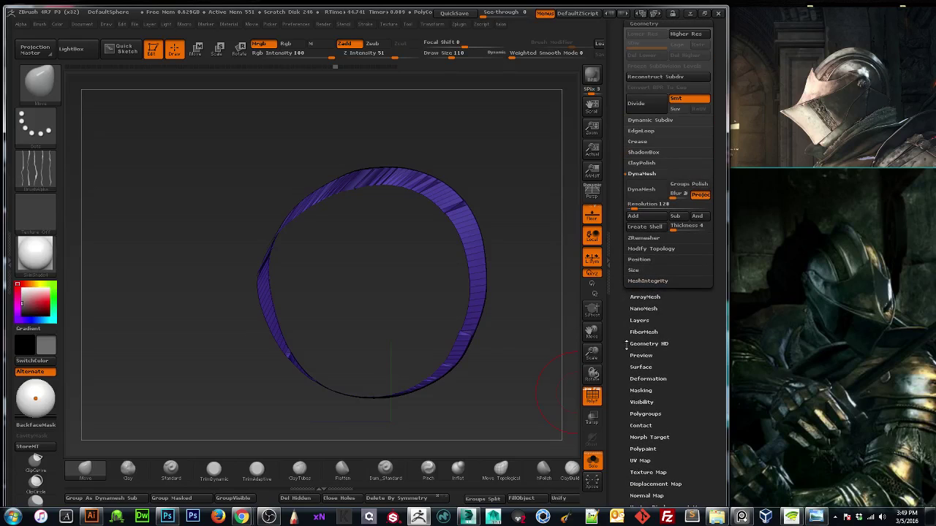
left_click(640, 236)
left_click_drag(540, 322, 560, 285)
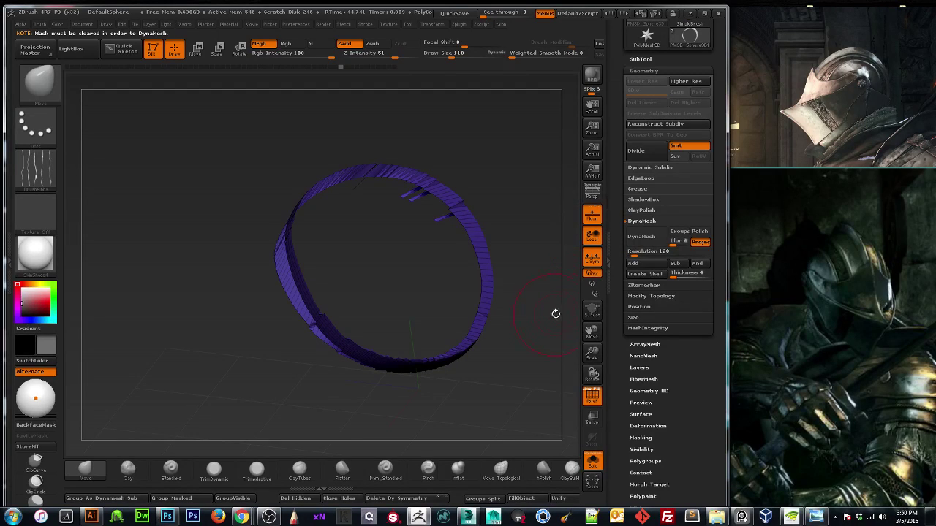
mouse_move(546, 321)
left_mouse_down()
mouse_move(524, 342)
mouse_move(530, 334)
mouse_move(522, 370)
mouse_move(447, 367)
mouse_move(521, 394)
left_mouse_up()
left_click(639, 236)
key("ctrl+z")
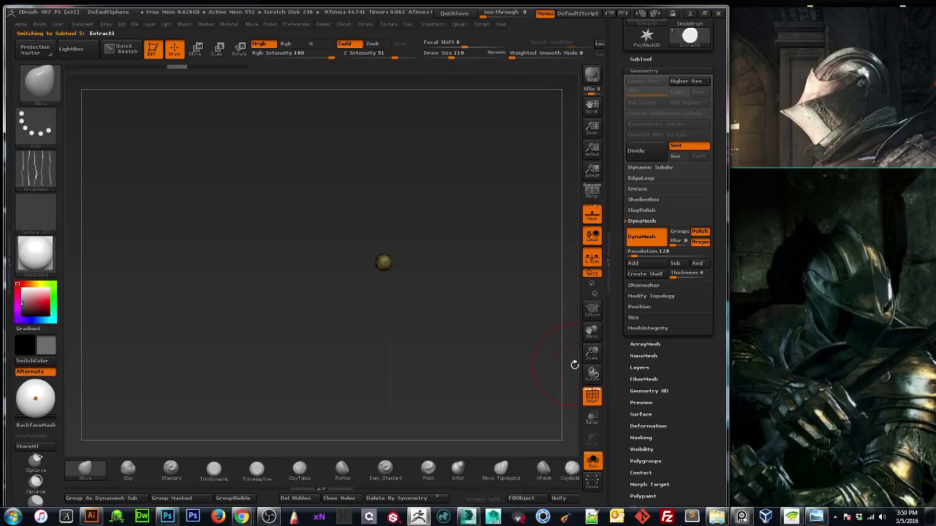
key("ctrl+z")
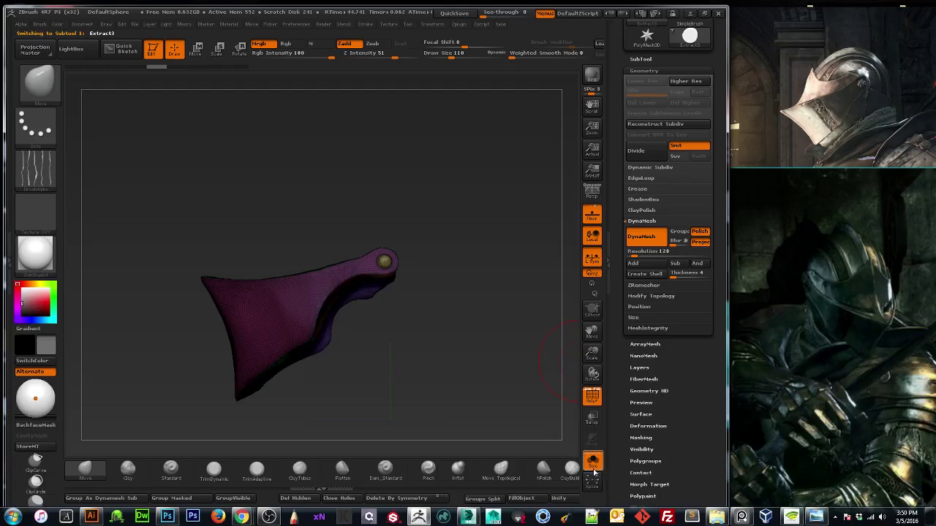
Solo the crest subtool with its polyframe visible and undo its last DynaMesh, back to the open ring.
left_click(592, 462)
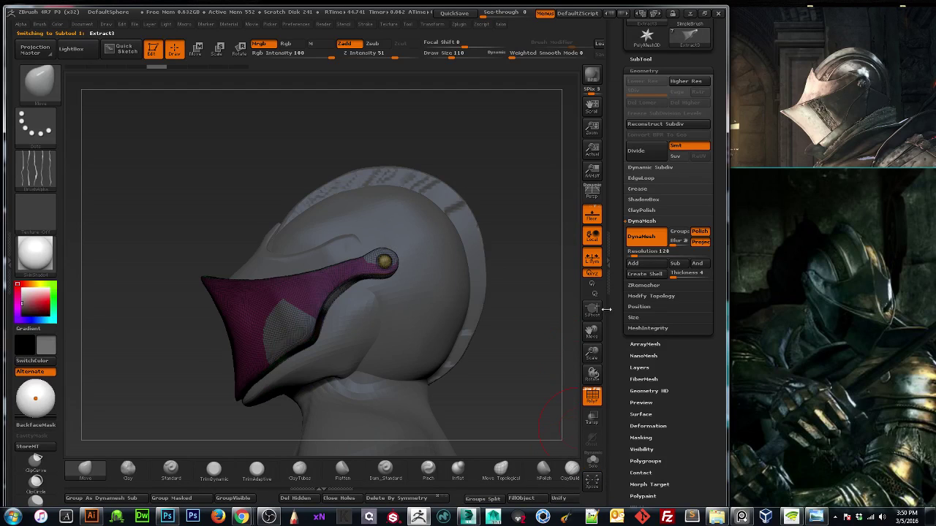
left_click_drag(616, 235, 606, 271)
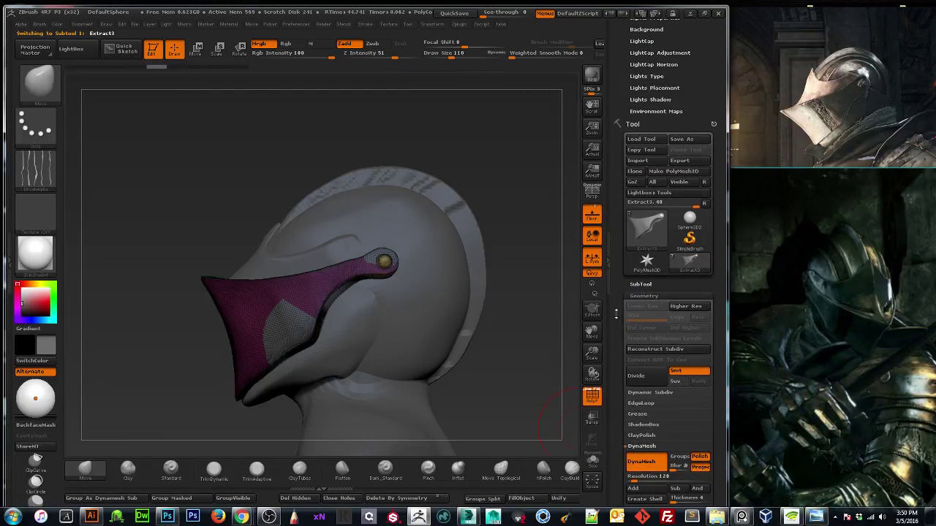
left_click(640, 284)
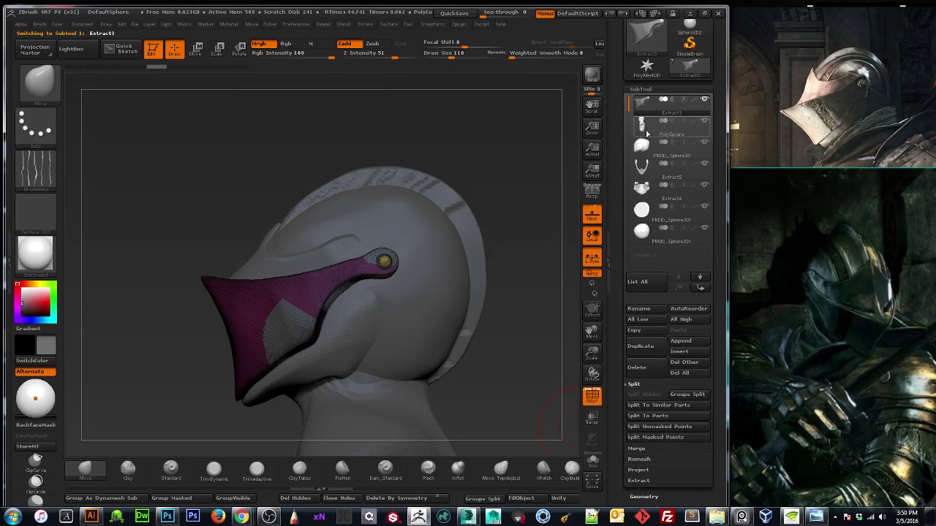
left_click(641, 211)
left_click(590, 395)
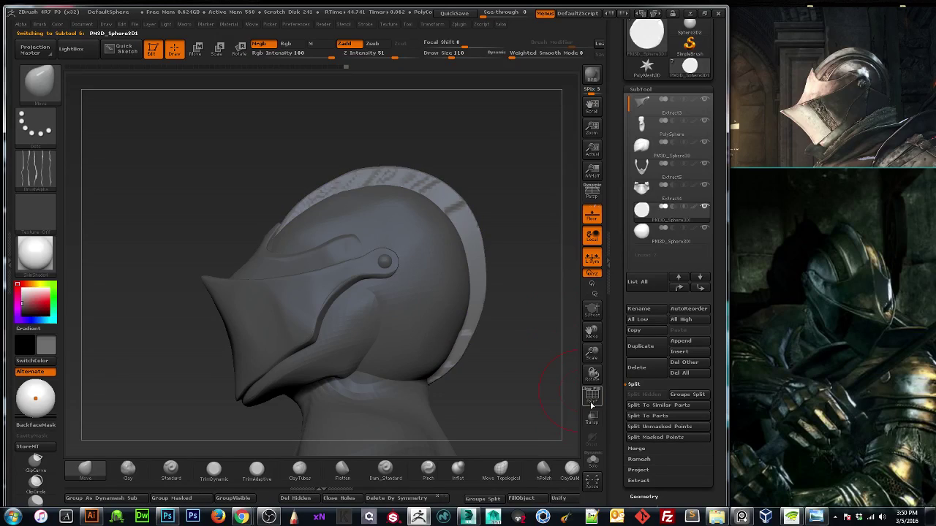
left_click(590, 402)
left_click(594, 464)
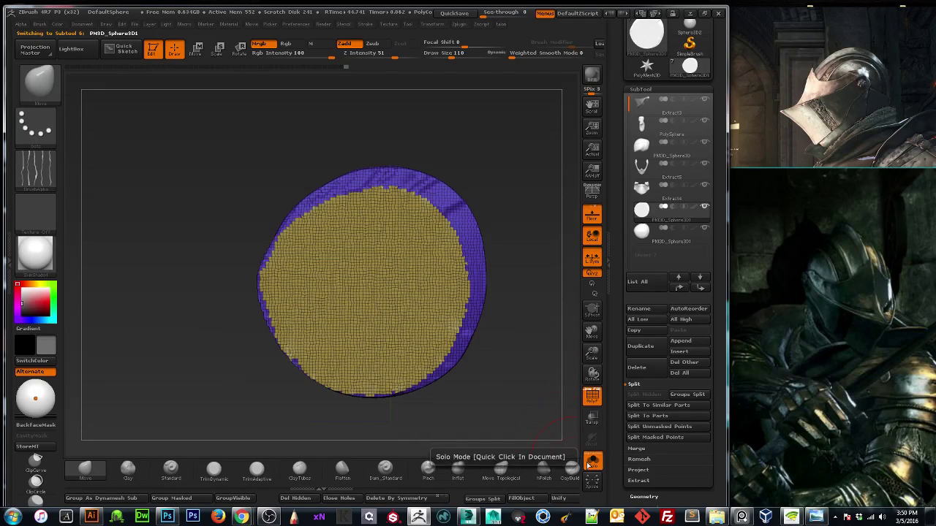
key("ctrl+z")
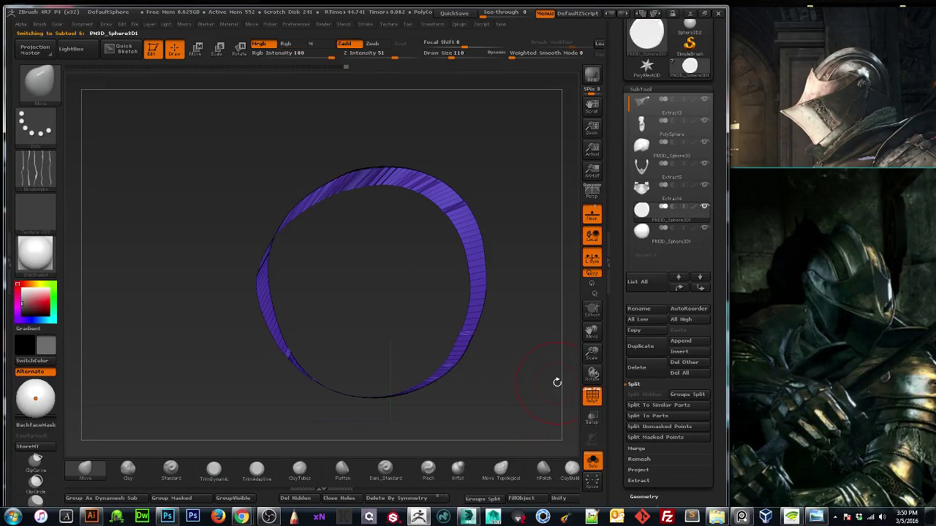
left_click_drag(123, 362, 153, 350)
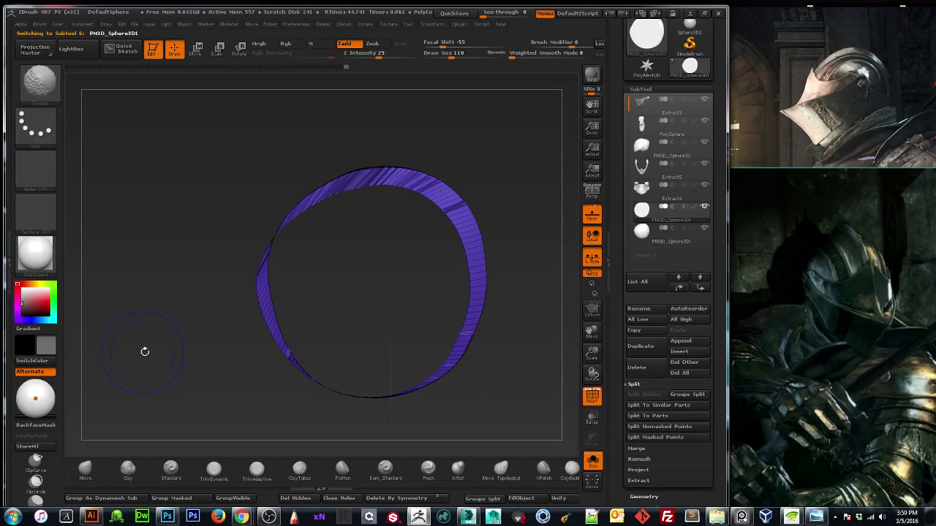
Save the tool as knight in a new Desktop folder named darksouls.
scroll(666, 335, "up", 5)
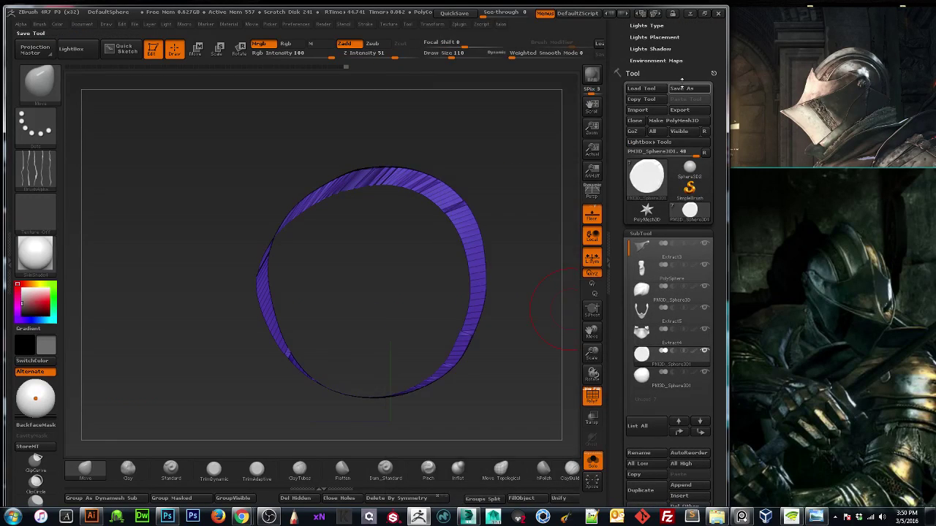
left_click(680, 88)
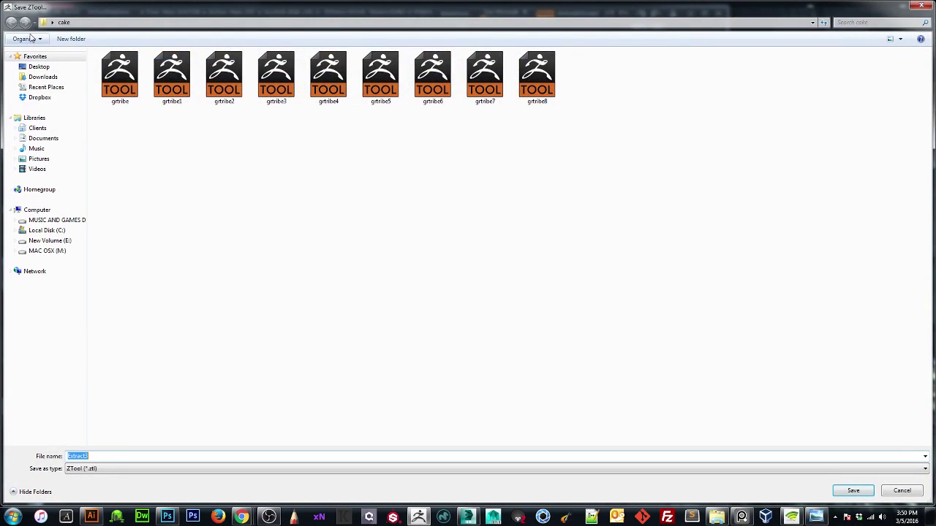
left_click(38, 68)
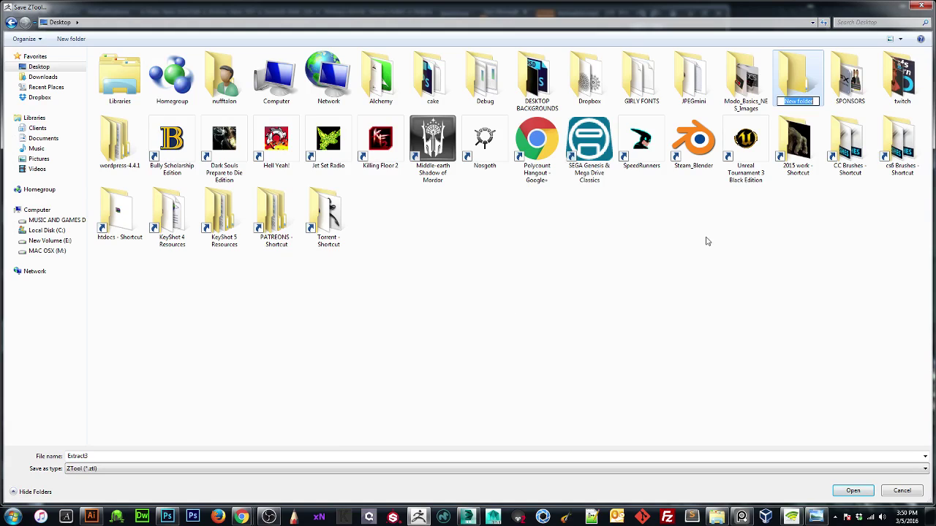
type("darksouls")
key("Return")
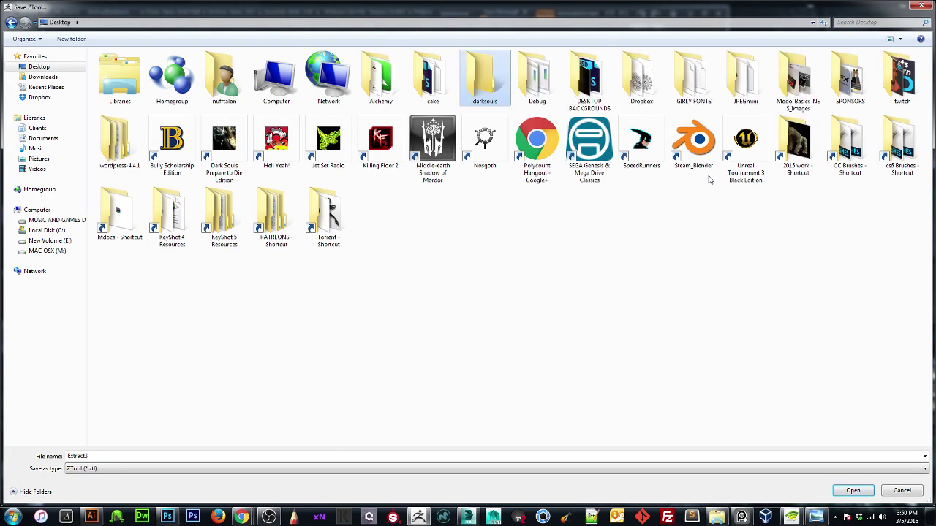
key("Return")
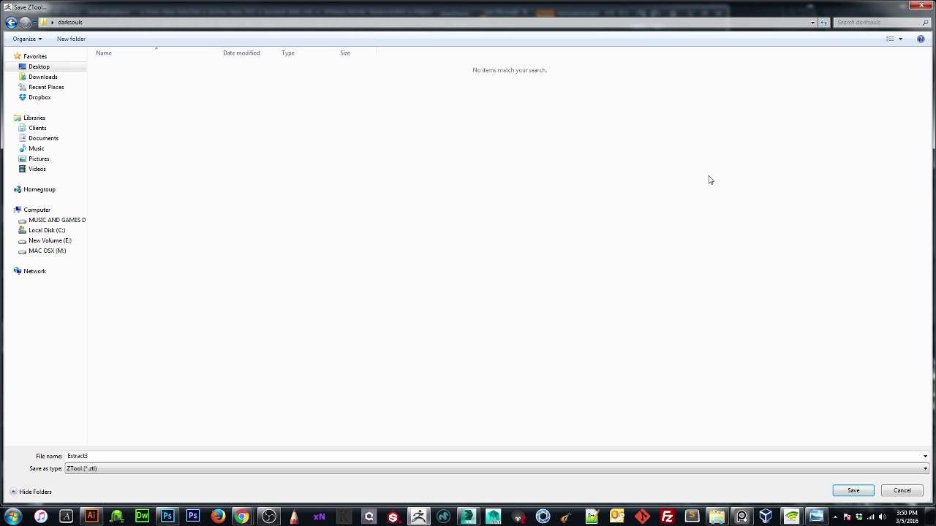
left_click(313, 457)
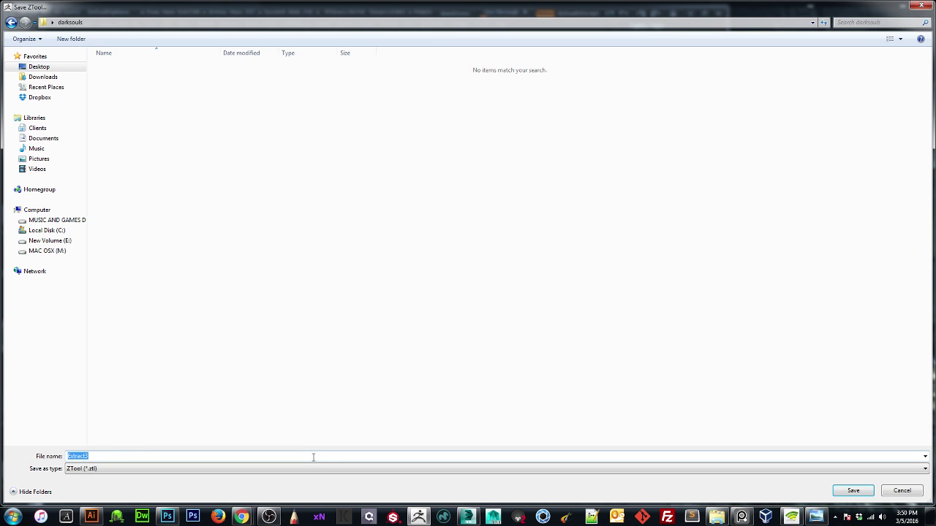
type("knight")
key("Return")
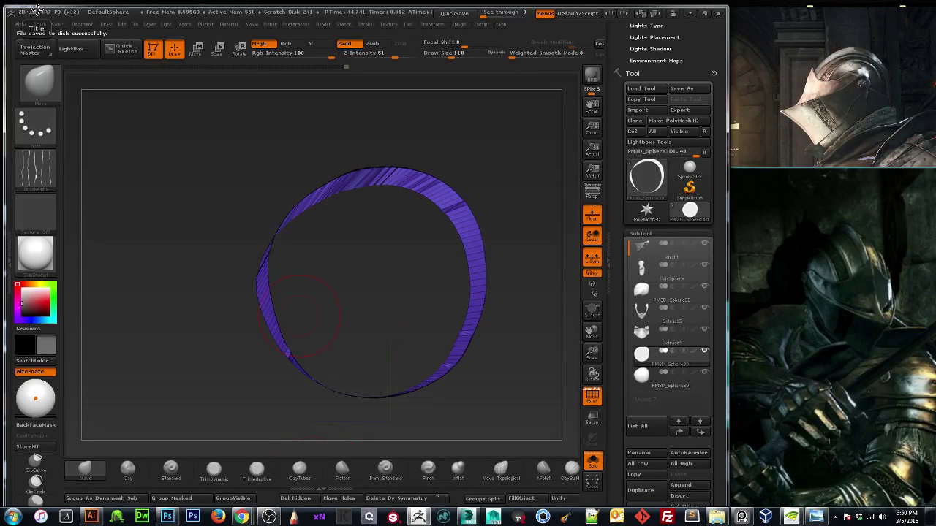
Try to close the holes in the open crest ring's mesh and undo the attempt.
scroll(609, 238, "down", 10)
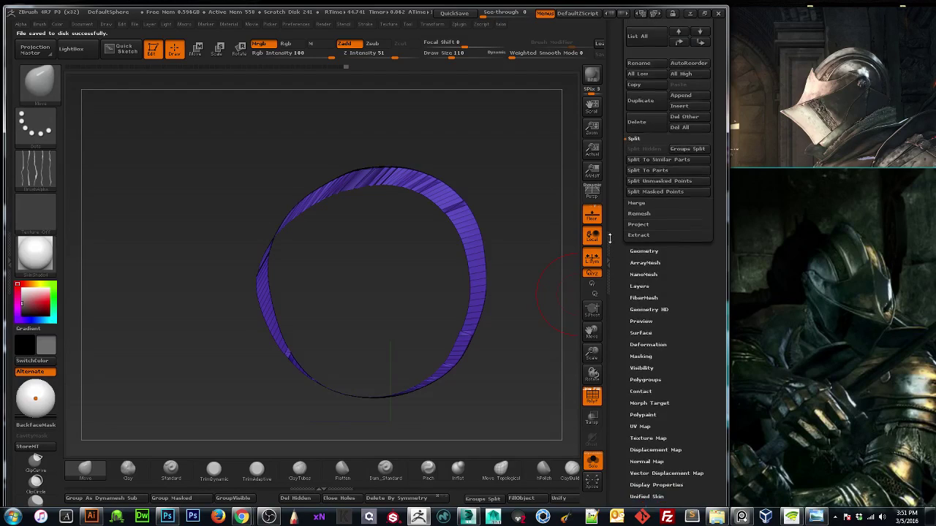
scroll(614, 236, "down", 3)
left_click(641, 210)
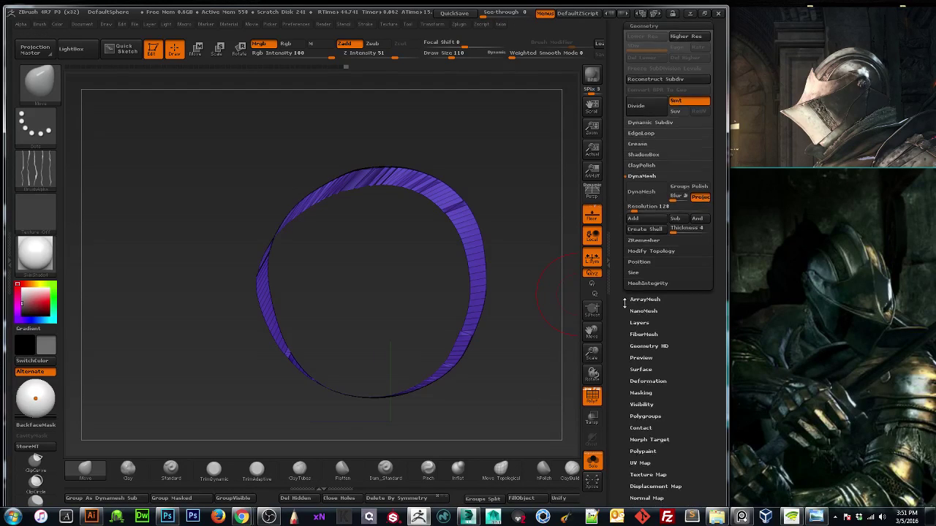
scroll(638, 288, "up", 1)
left_click(638, 266)
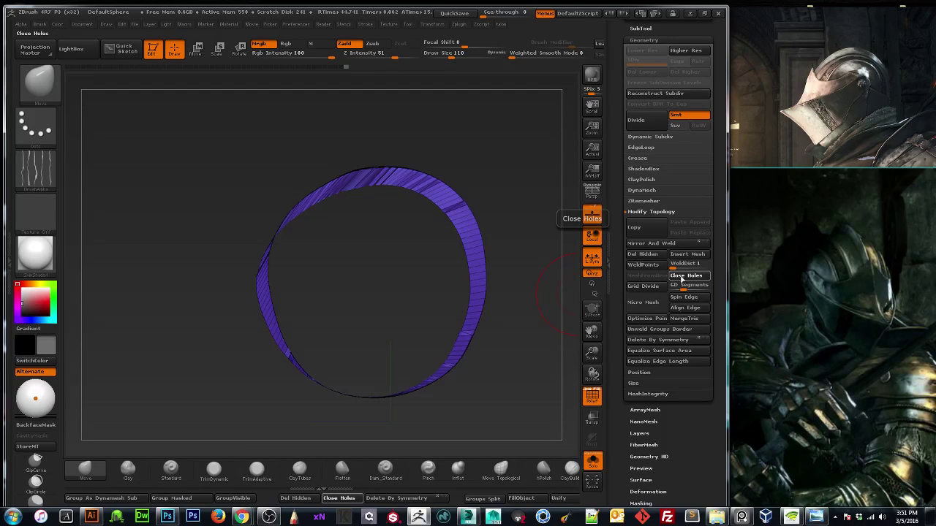
left_click(680, 278)
mouse_move(543, 375)
left_mouse_down()
mouse_move(408, 320)
mouse_move(461, 352)
mouse_move(553, 376)
left_mouse_up()
key("ctrl+z")
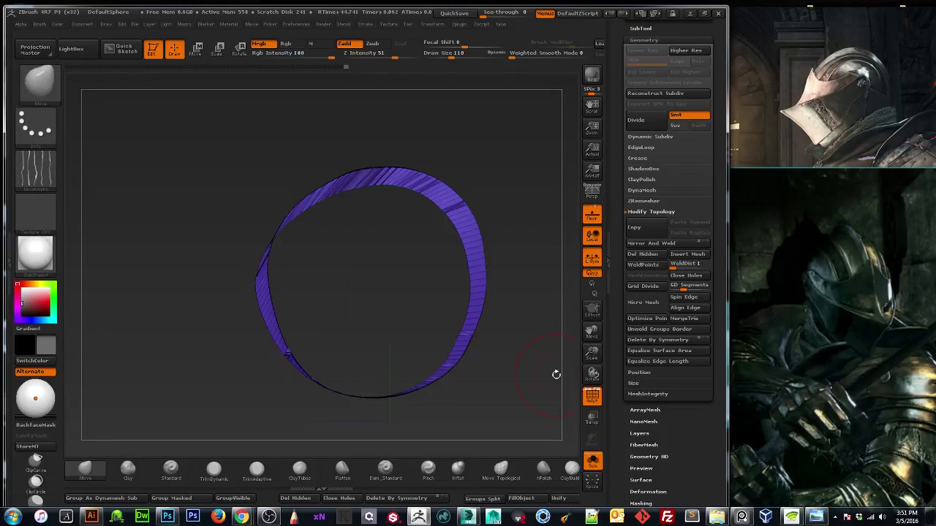
DynaMesh the crest at resolution 128, then hide the polyframe and show the whole helmet again.
left_click(641, 190)
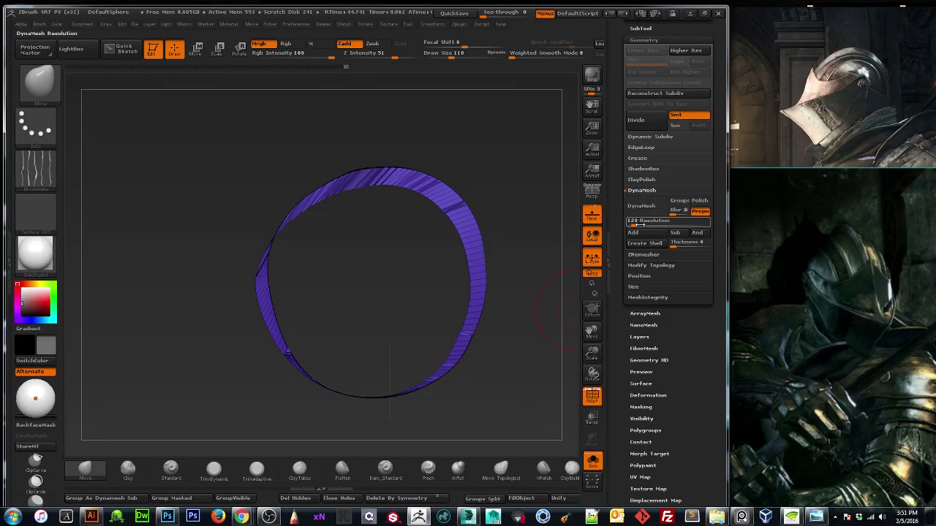
left_click(641, 205)
left_click_drag(555, 305, 506, 314)
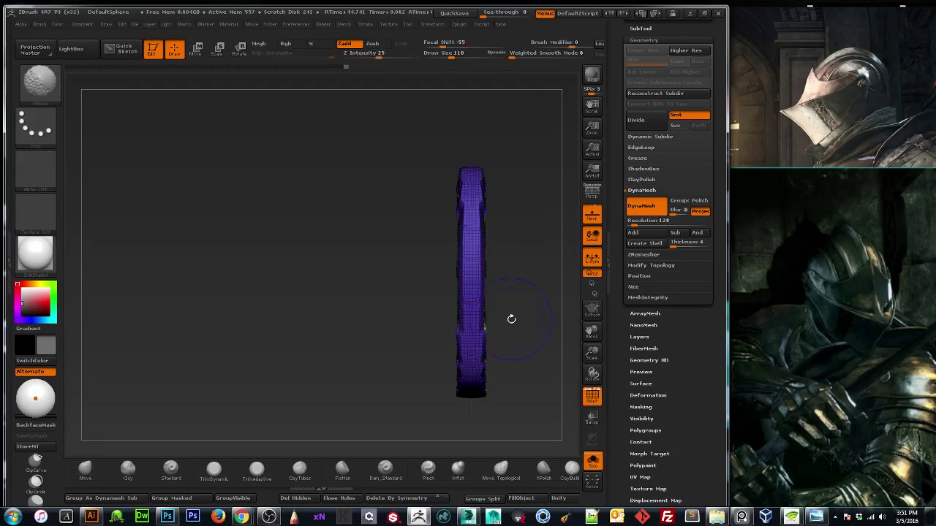
left_click(591, 395)
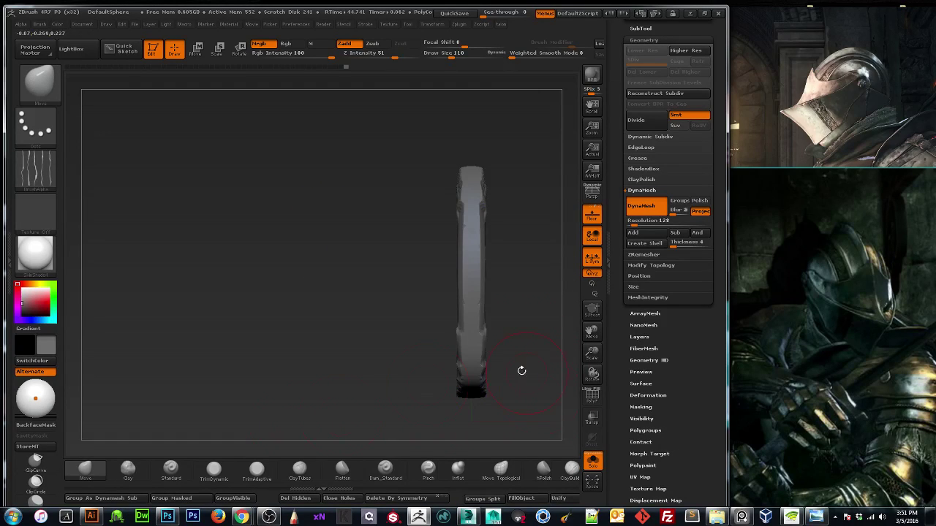
left_click(592, 461)
Smooth the jagged crest along its front, top and back with a brush of draw size 210.
left_click_drag(222, 365, 283, 356)
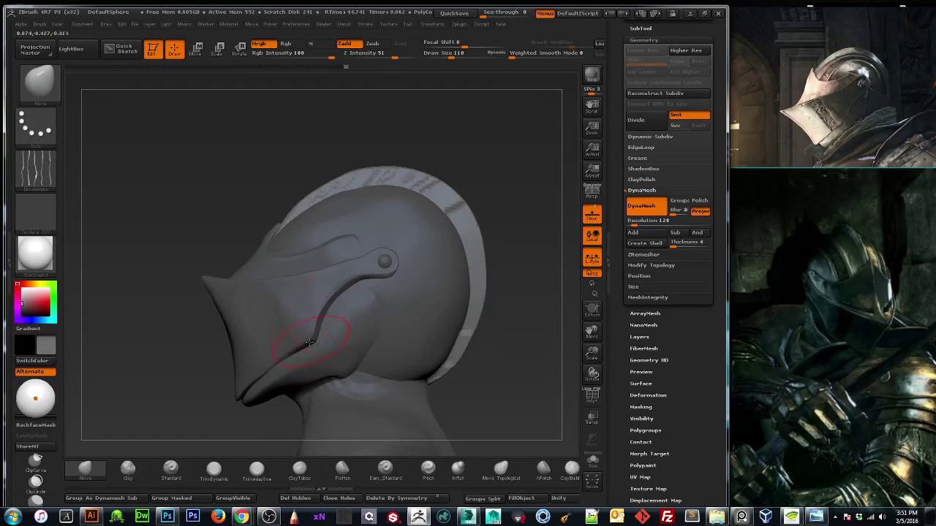
mouse_move(89, 299)
left_mouse_down()
mouse_move(109, 307)
mouse_move(90, 303)
left_mouse_up()
key("bracketright")
key("bracketright")
mouse_move(315, 205)
left_mouse_down()
mouse_move(262, 151)
mouse_move(345, 230)
mouse_move(242, 72)
mouse_move(93, 265)
mouse_move(333, 218)
left_mouse_up()
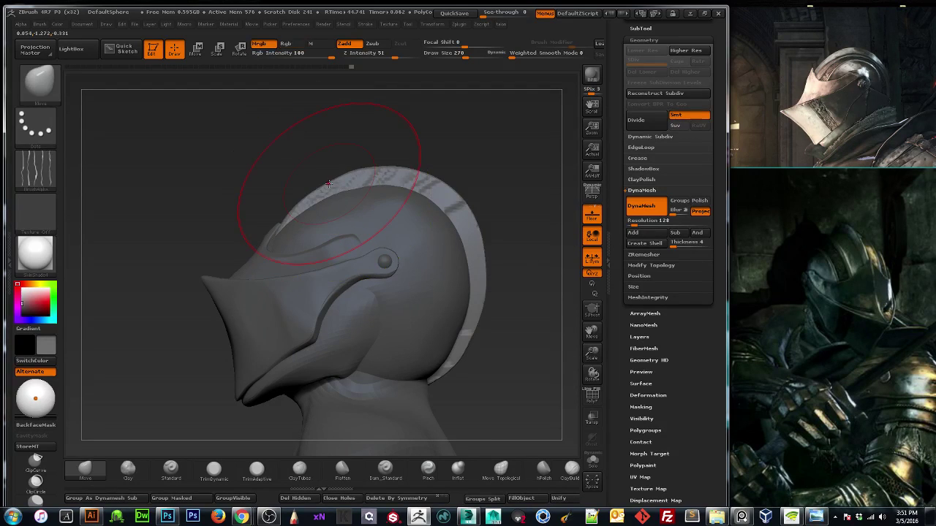
left_click_drag(193, 240, 229, 234)
key("shift")
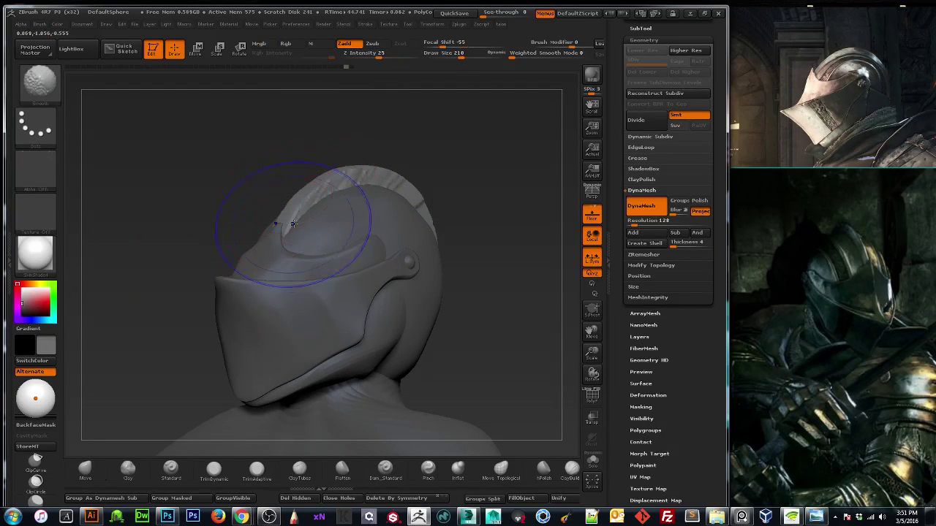
left_click_drag(344, 180, 414, 195, "shift")
left_click_drag(482, 219, 414, 222)
mouse_move(424, 178)
left_mouse_down("shift")
mouse_move(479, 237)
mouse_move(430, 386)
left_mouse_up("shift")
mouse_move(290, 210)
left_mouse_down("shift")
mouse_move(256, 242)
mouse_move(277, 238)
left_mouse_up("shift")
Try a Dam_Standard stroke along the front of the crest and undo it.
left_click(385, 469)
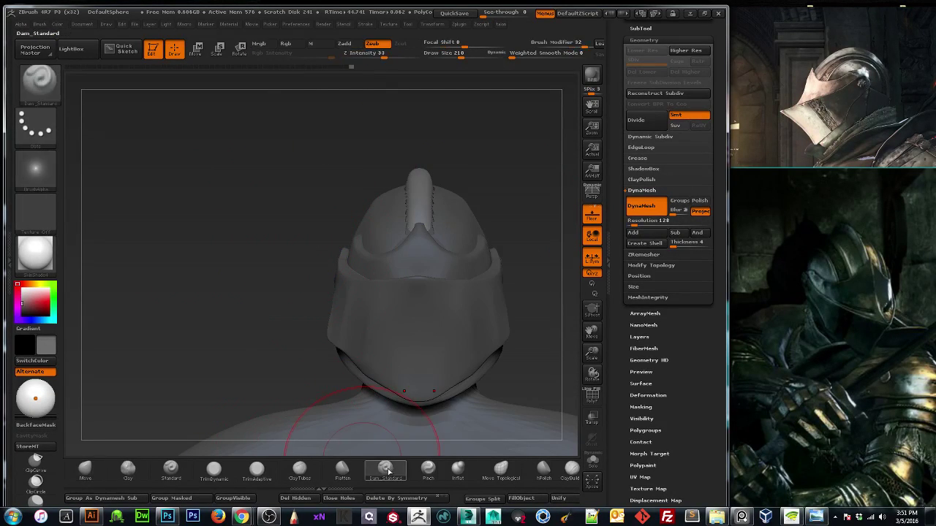
mouse_move(591, 354)
left_mouse_down()
mouse_move(592, 332)
mouse_move(538, 436)
left_mouse_up()
left_click_drag(534, 345, 499, 372)
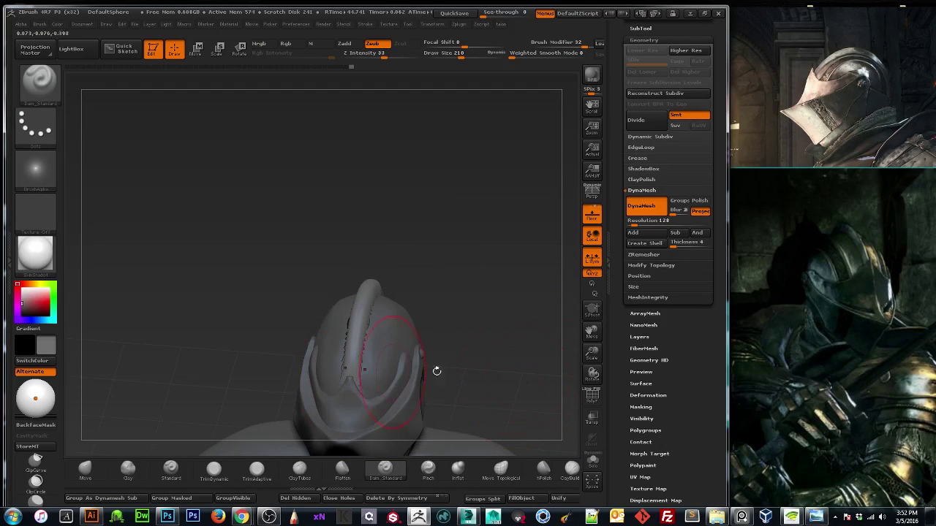
left_click_drag(352, 372, 350, 360)
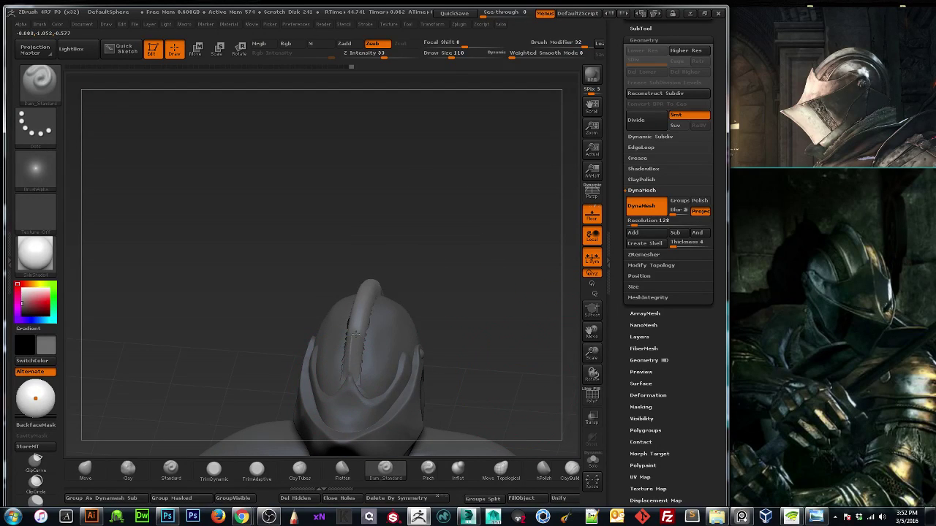
left_click_drag(383, 258, 442, 257)
key("ctrl+z")
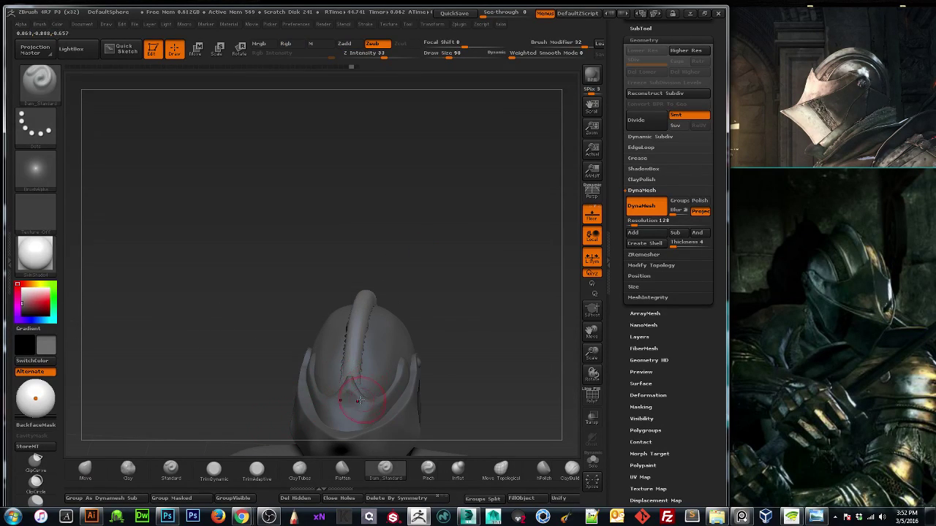
Divide the crest mesh once to subdivision level 2.
left_click_drag(586, 356, 591, 394)
left_click_drag(118, 371, 209, 355)
key("ctrl+d")
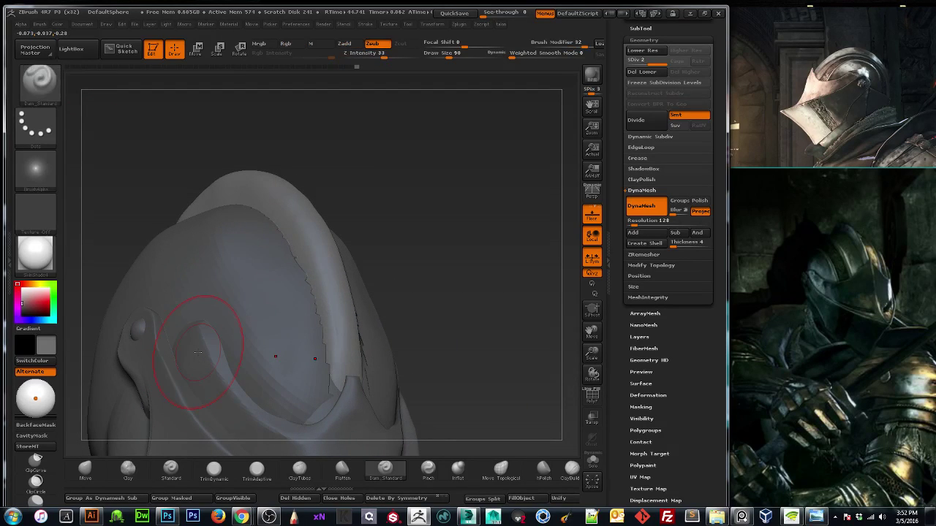
Flatten the sides of the crest's front section with the hPolish brush at draw size 70.
left_click(342, 469)
left_click(542, 469)
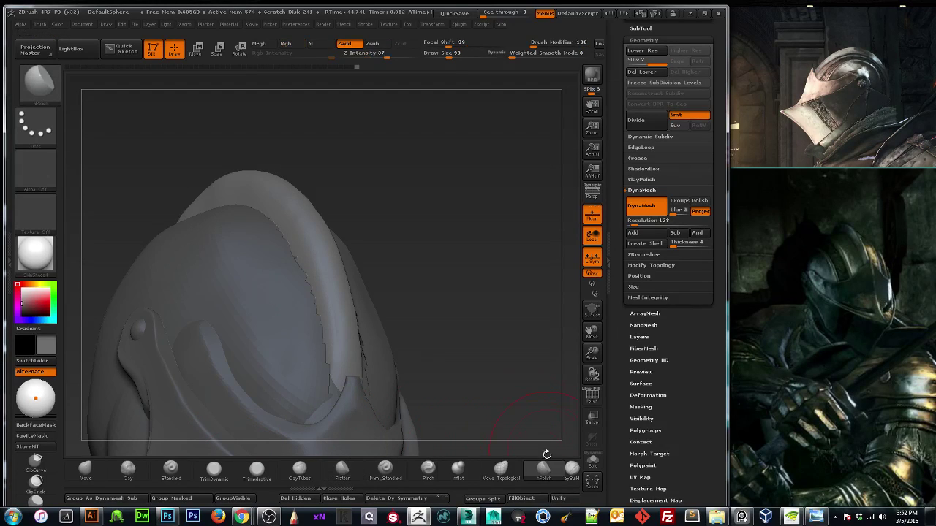
key("[")
key("[")
left_click_drag(340, 380, 326, 305)
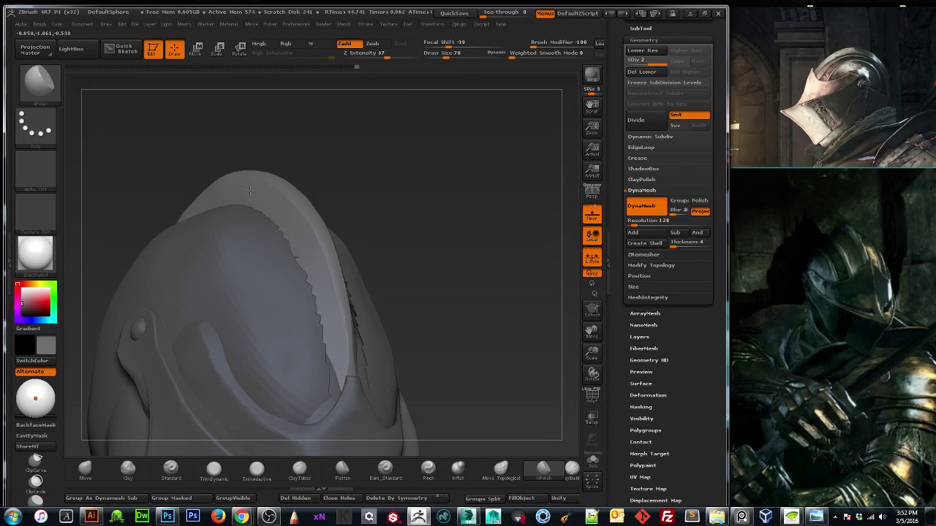
left_click_drag(208, 194, 187, 256)
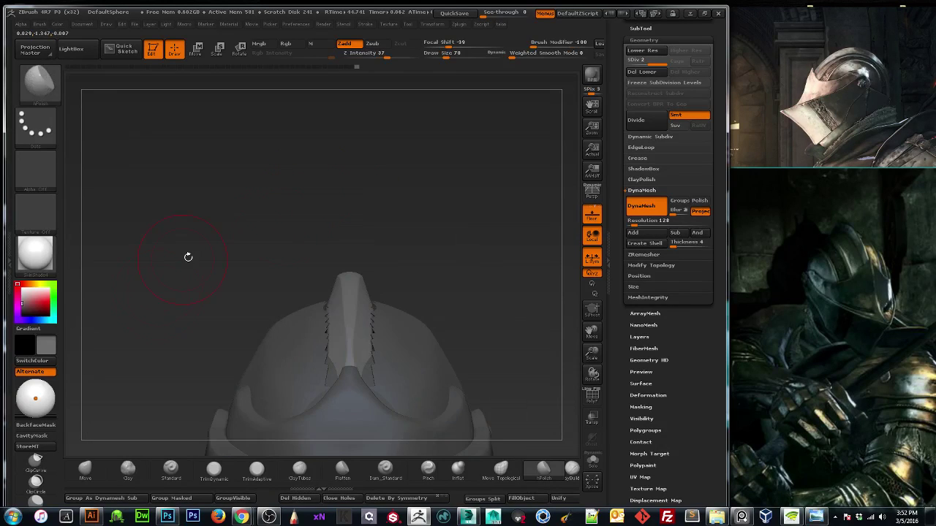
Flatten the sides of the crest along its top and down the back with the hPolish brush at draw size 70.
mouse_move(153, 338)
left_mouse_down()
mouse_move(337, 270)
mouse_move(354, 298)
left_mouse_up()
mouse_move(583, 355)
left_mouse_down()
mouse_move(578, 273)
mouse_move(157, 277)
left_mouse_up()
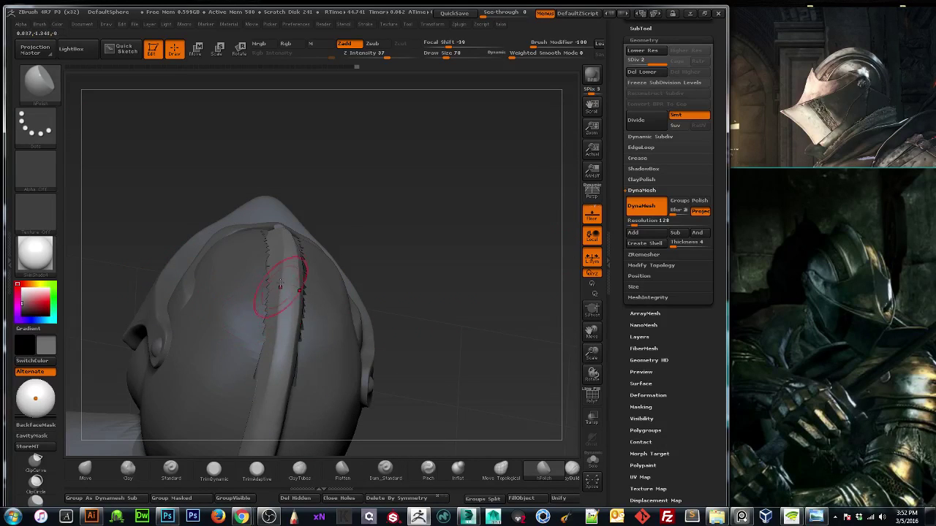
left_click_drag(188, 238, 192, 240)
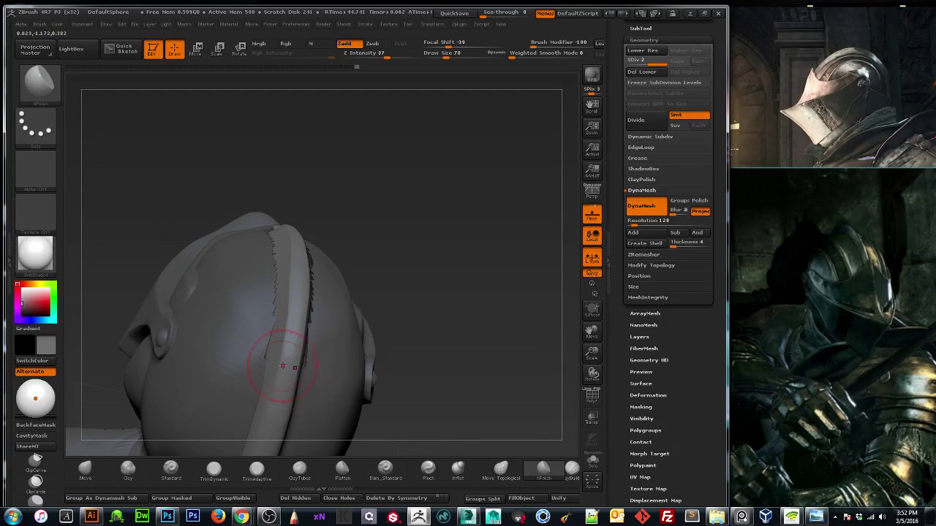
left_click_drag(564, 323, 250, 303)
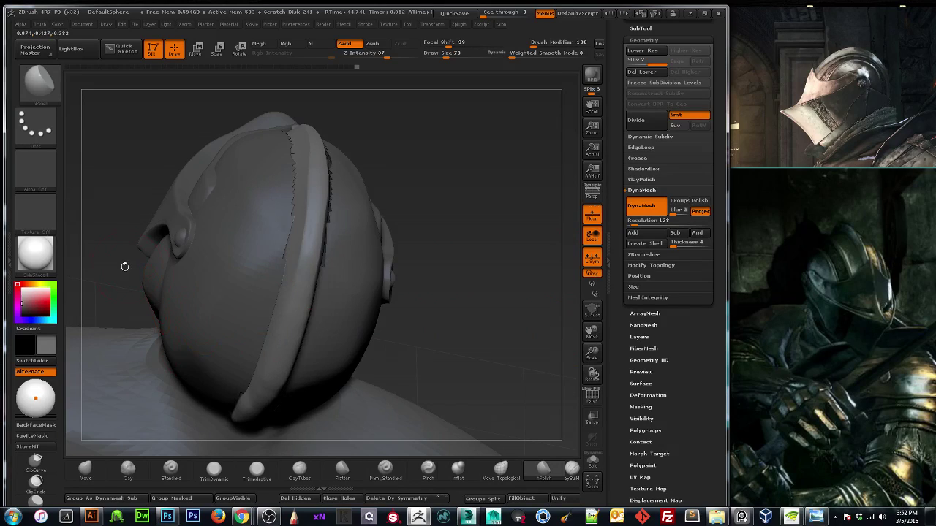
left_click_drag(124, 266, 339, 285)
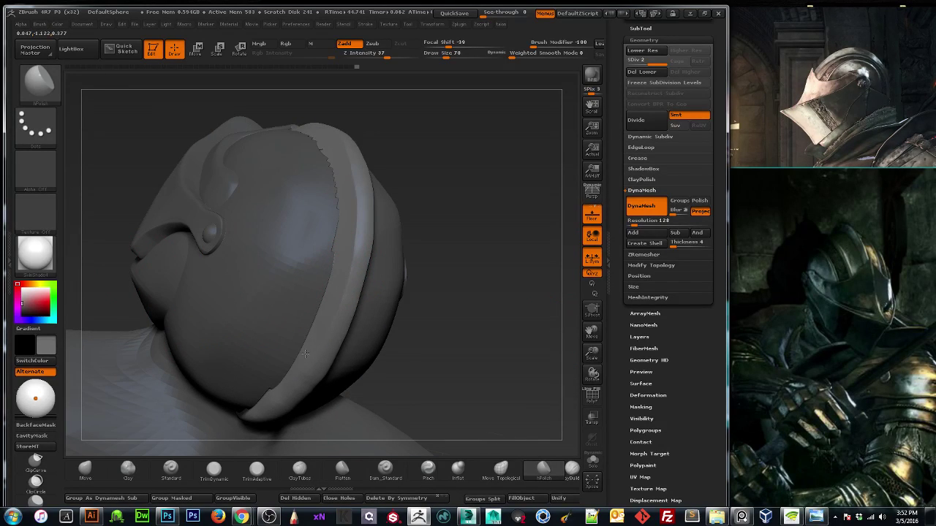
left_click_drag(228, 415, 457, 270)
mouse_move(139, 377)
left_mouse_down()
mouse_move(155, 362)
mouse_move(205, 348)
left_mouse_up()
left_click_drag(432, 238, 244, 351)
Select the helmet dome subtool and isolate it in a straight view from behind.
left_click(310, 290, "alt")
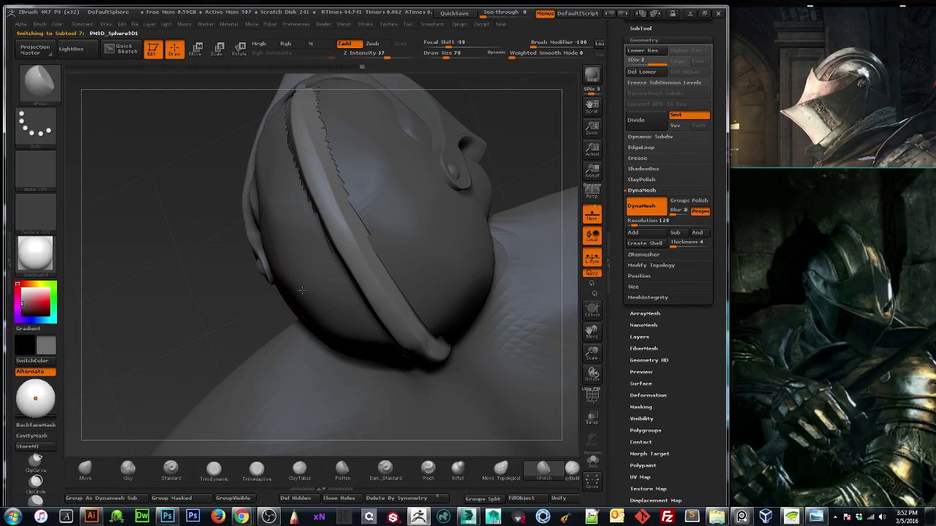
left_click_drag(238, 317, 199, 313, "shift")
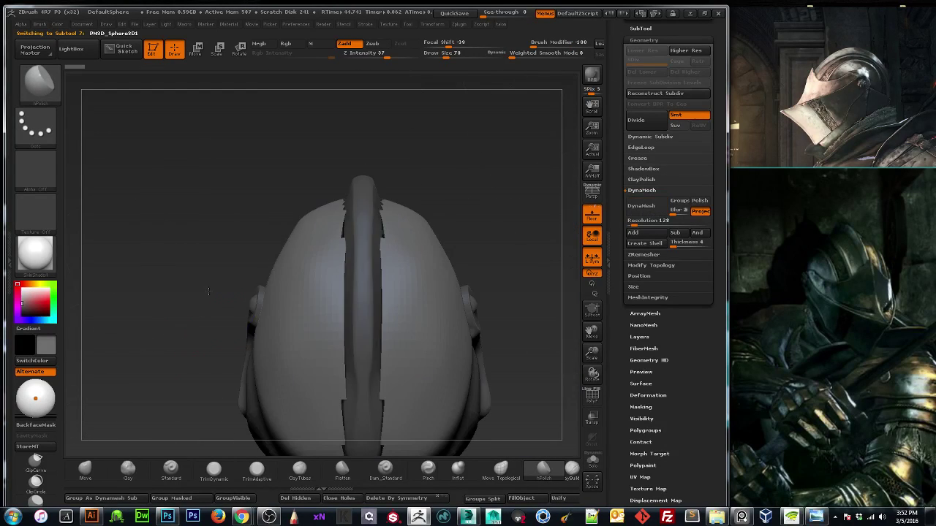
left_click(593, 462)
left_click_drag(253, 389, 272, 375)
left_click_drag(577, 358, 533, 362, "shift")
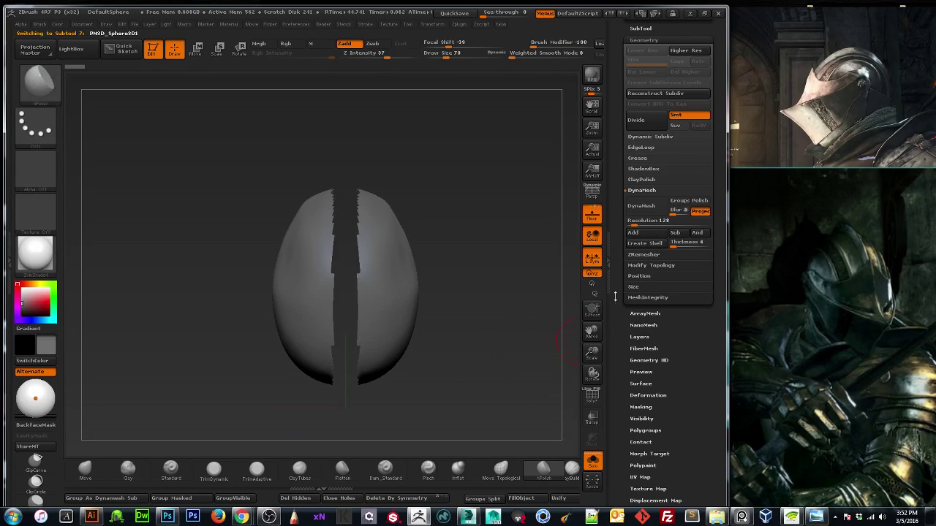
Try to clear the dome's mask and remesh it with DynaMesh at resolution 128, and undo it.
left_click(641, 208)
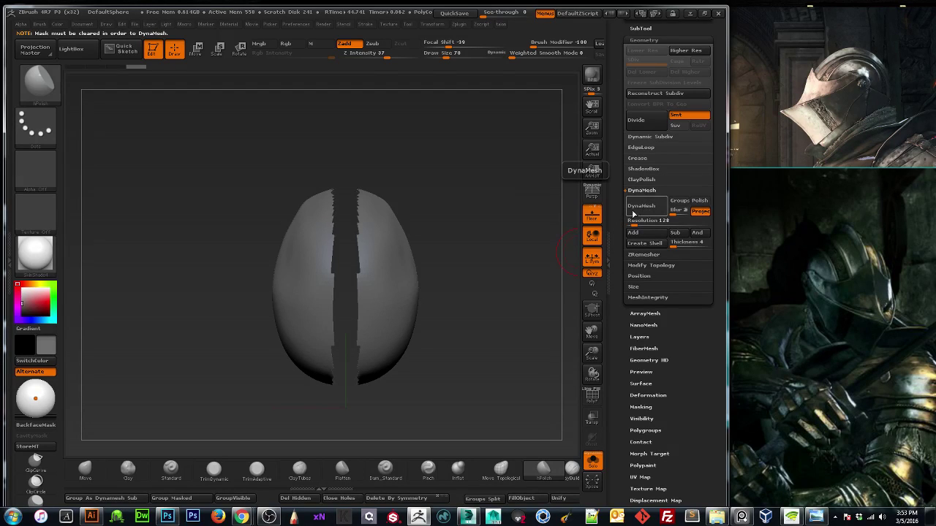
left_click_drag(528, 266, 501, 293)
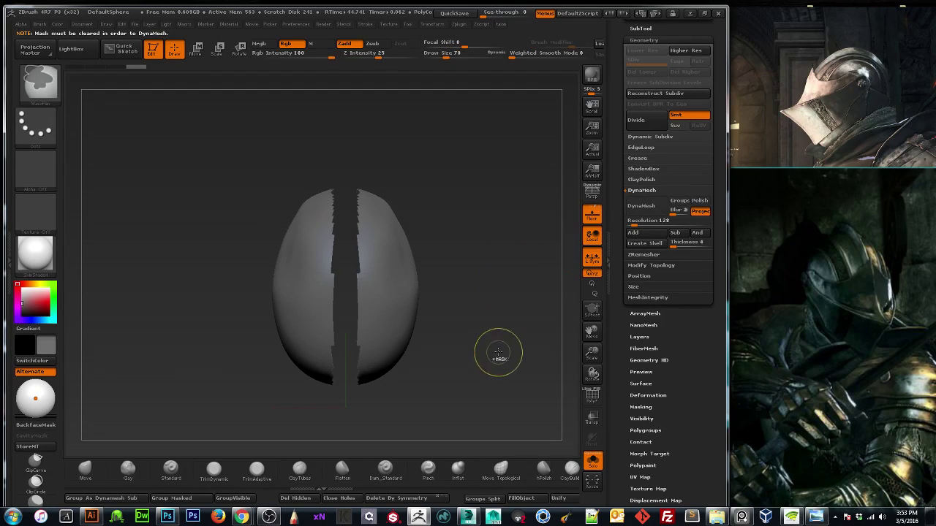
left_click(635, 207)
left_click_drag(572, 242, 545, 285)
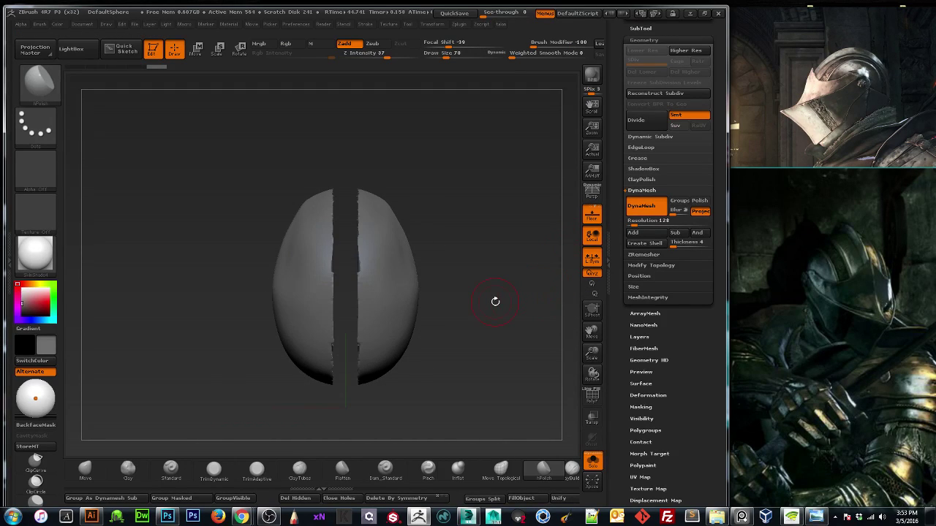
key("ctrl")
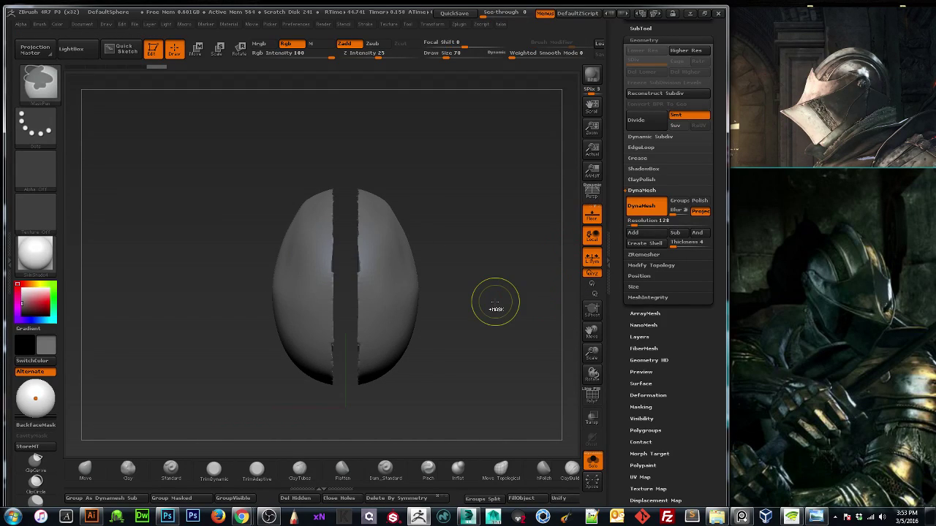
key("ctrl+z")
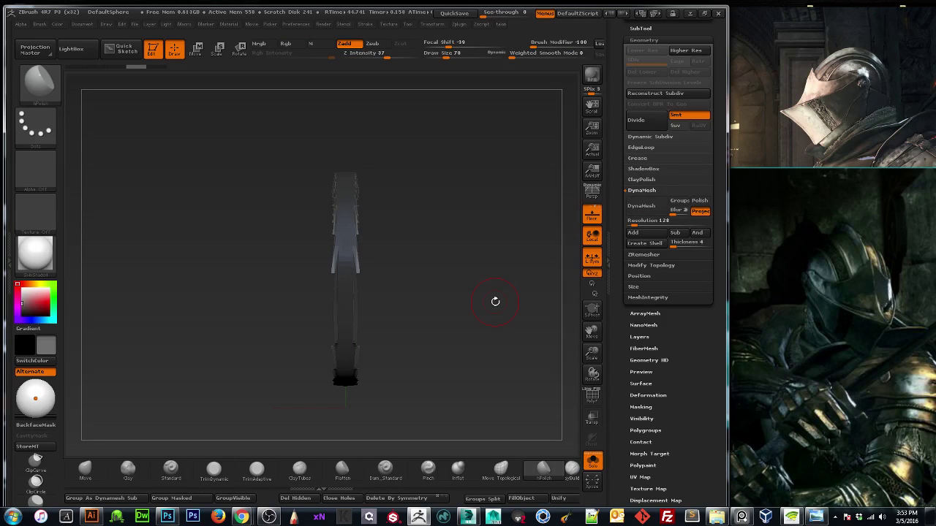
Show all helmet parts again and bring back the dome shell in place of the leftover crest strip.
left_click(591, 462)
left_click_drag(511, 307, 465, 320)
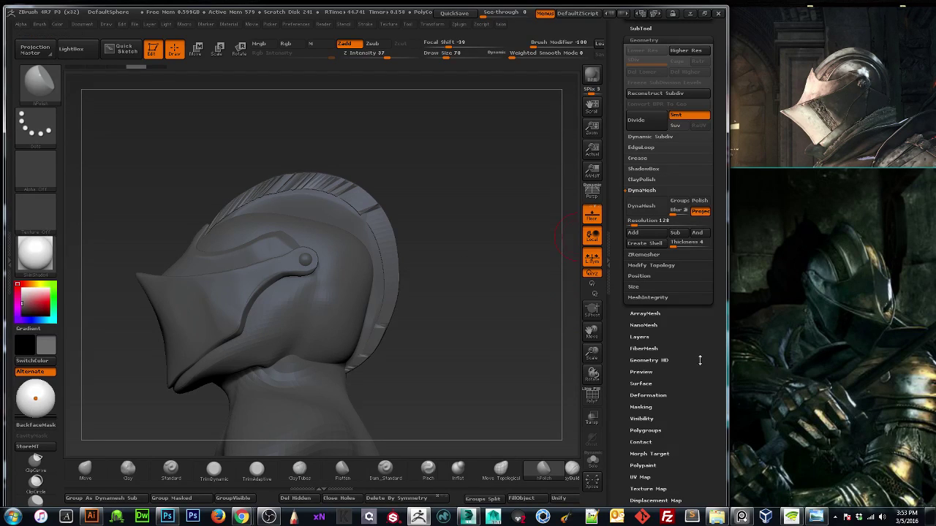
left_click_drag(628, 192, 635, 234)
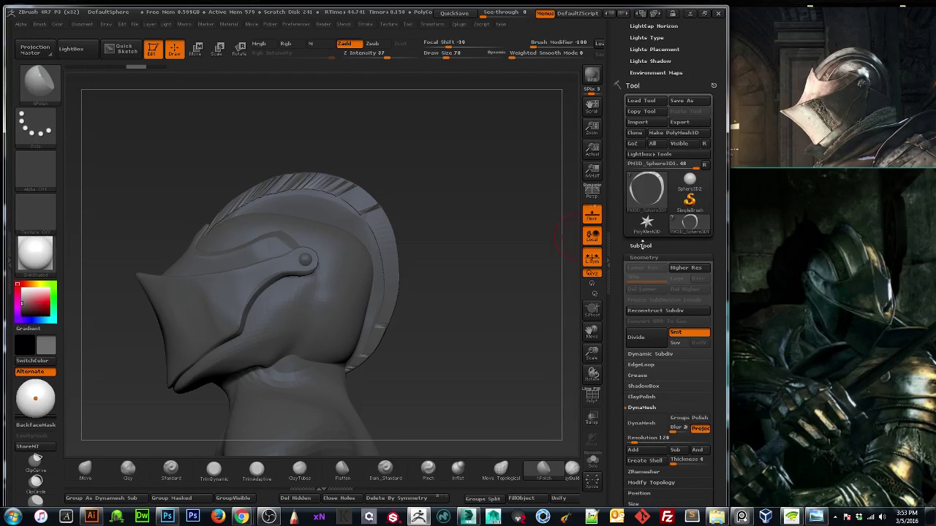
left_click(642, 247)
key("ctrl")
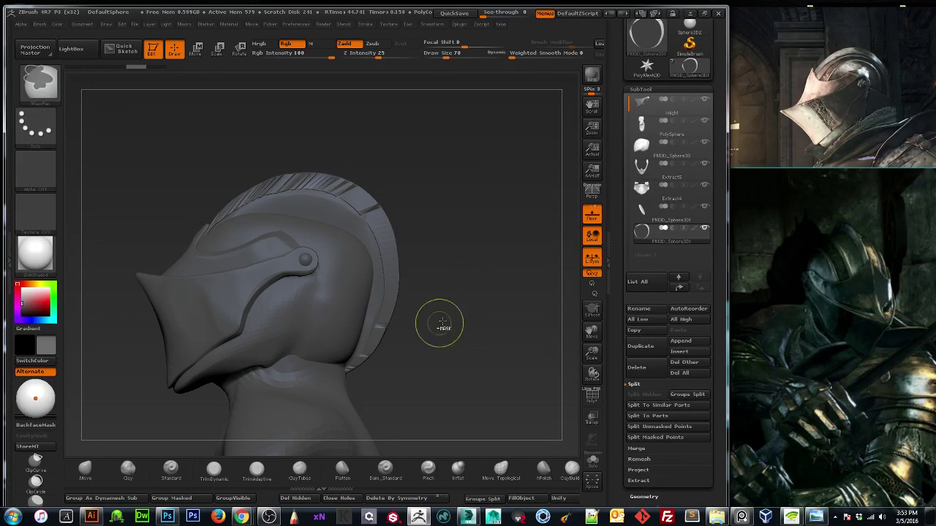
left_click(417, 331, "ctrl+shift")
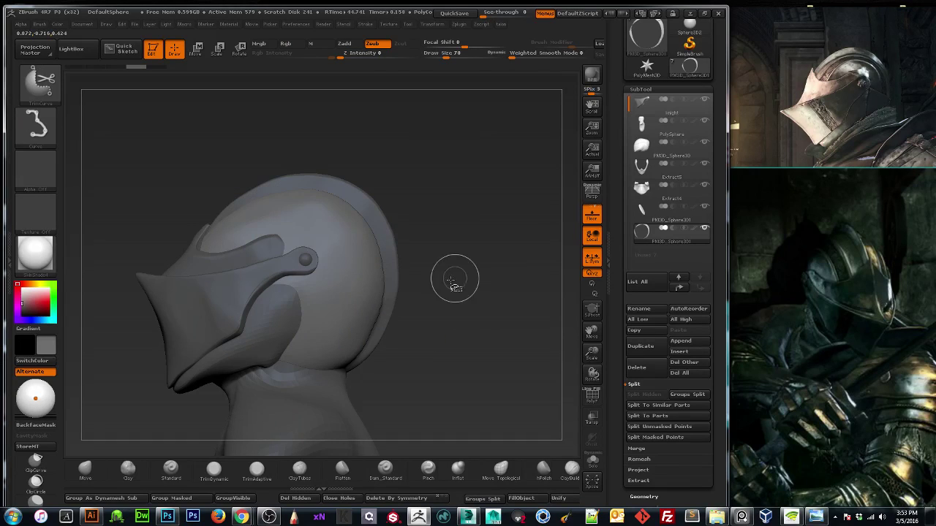
left_click_drag(471, 269, 445, 268)
key("ctrl+shift")
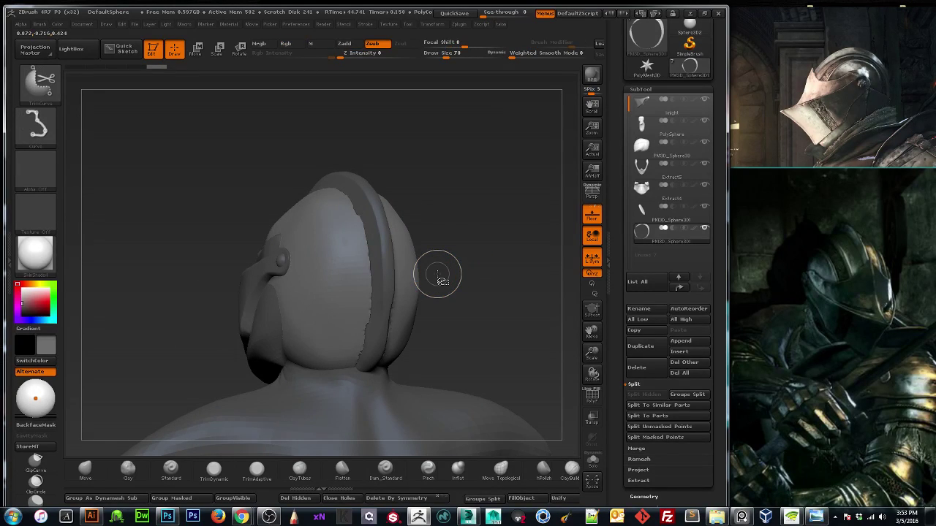
left_click_drag(438, 276, 412, 278)
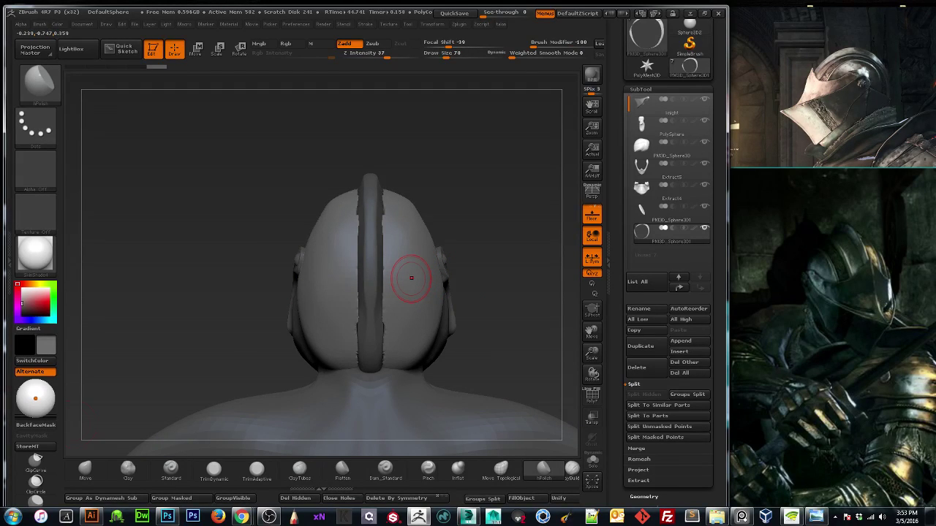
Pull in and smooth the dome's jagged edges beside the crest, using the Move brush at draw size 290.
mouse_move(193, 352)
left_mouse_down()
mouse_move(274, 347)
mouse_move(212, 346)
left_mouse_up()
key("bracketright")
key("bracketright")
key("bracketright")
key("bracketright")
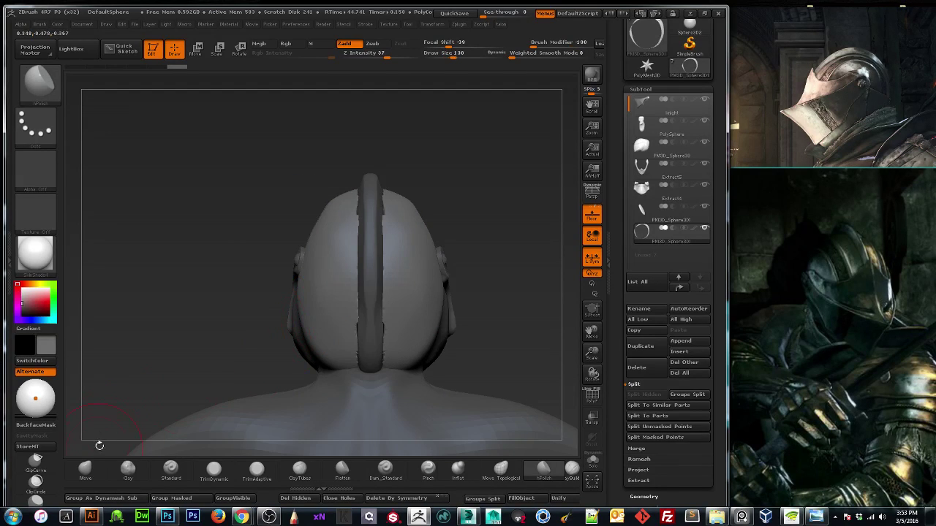
left_click(85, 470)
key("bracketright")
key("bracketright")
key("bracketright")
left_click_drag(326, 317, 350, 312)
mouse_move(292, 212)
left_mouse_down()
mouse_move(372, 241)
mouse_move(363, 240)
left_mouse_up()
left_click_drag(447, 183, 417, 158, "shift")
left_click_drag(280, 210, 323, 270, "shift")
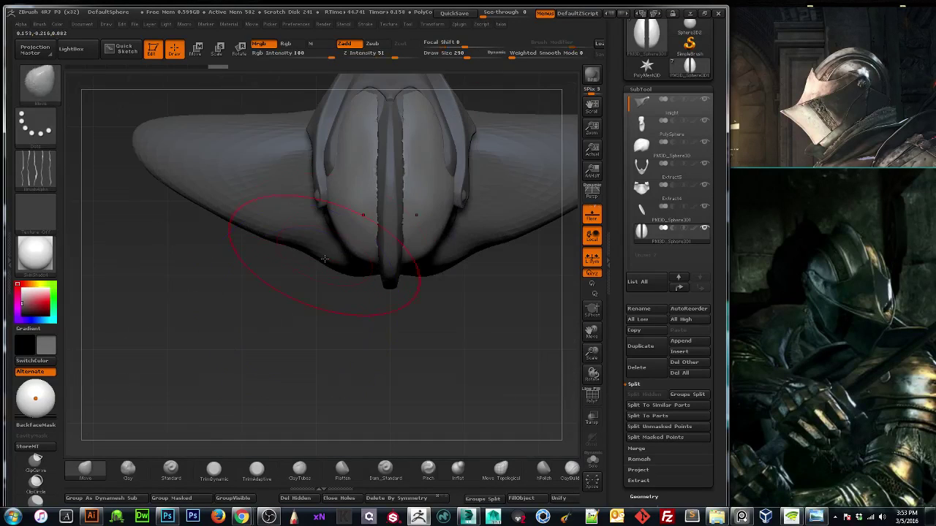
Move the dome's edges tight against the crest along the top and the back of the helmet.
left_click_drag(383, 239, 384, 239)
mouse_move(371, 201)
left_mouse_down()
mouse_move(376, 140)
mouse_move(384, 190)
left_mouse_up()
mouse_move(330, 351)
left_mouse_down()
mouse_move(361, 174)
mouse_move(369, 299)
left_mouse_up()
mouse_move(271, 316)
left_mouse_down()
mouse_move(413, 311)
mouse_move(303, 275)
mouse_move(303, 313)
mouse_move(370, 291)
left_mouse_up()
left_click_drag(417, 310, 373, 294)
Smooth the dome's lower back edges next to the crest with a smaller brush.
key("[")
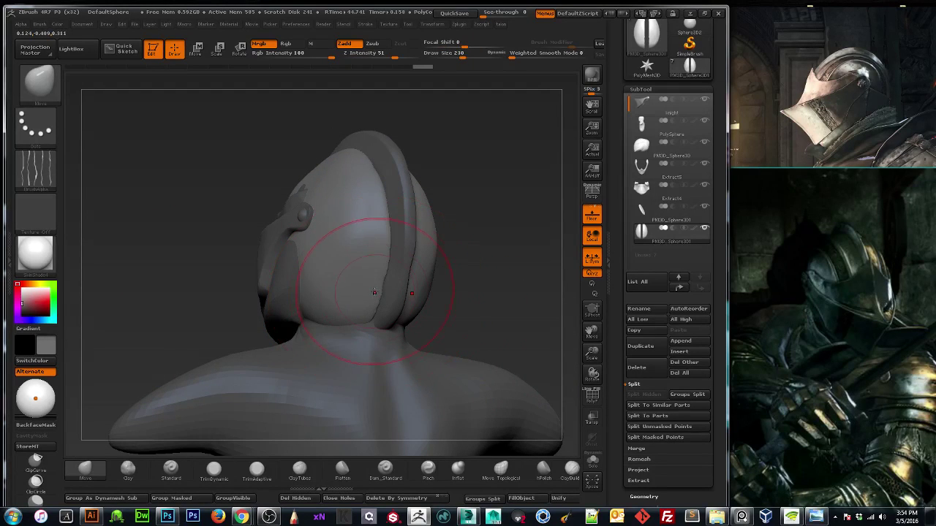
key("[")
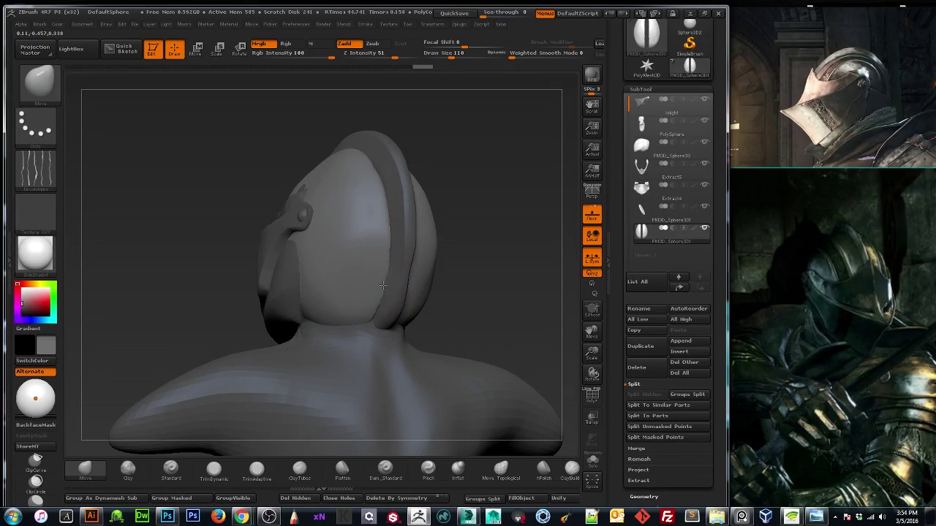
key("shift")
right_click_drag(406, 283, 388, 313, "shift")
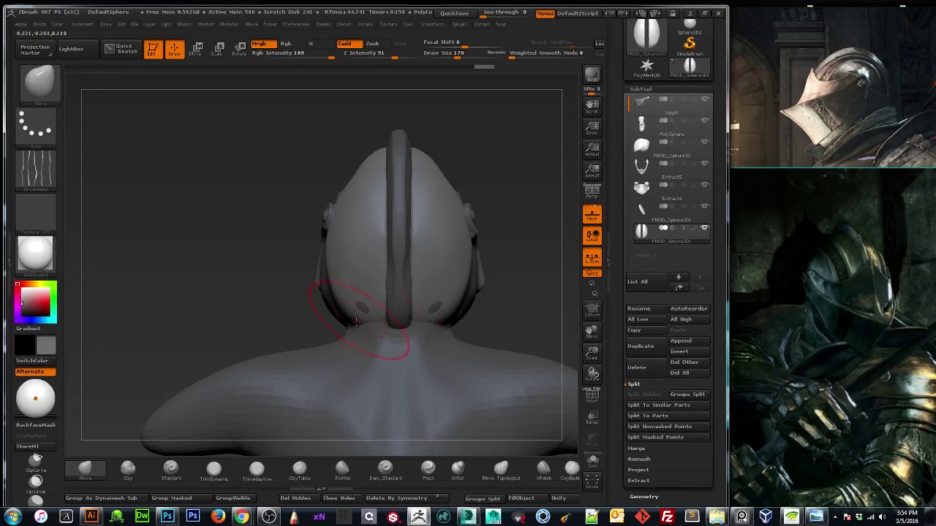
Adjust the dome's rear contour in side view with the Move brush at draw size 170.
left_click_drag(261, 317, 339, 314)
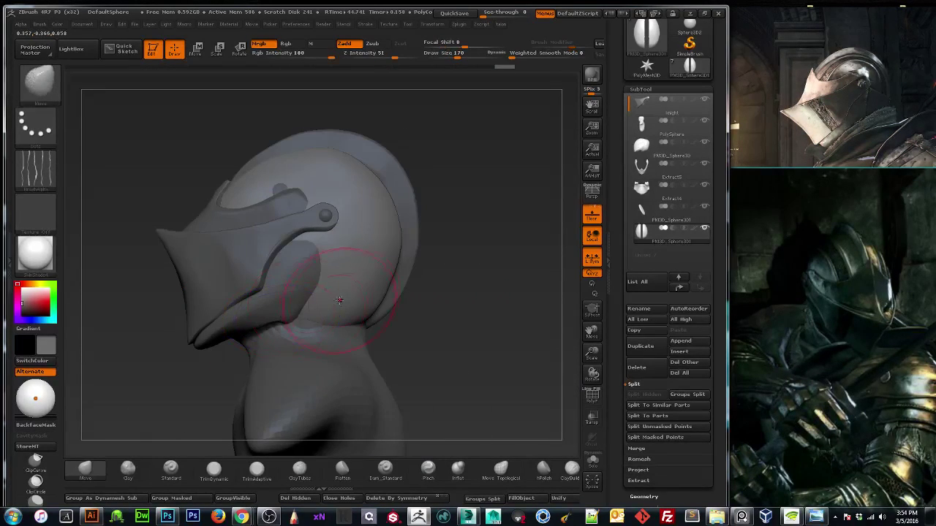
key("]")
key("]")
key("]")
key("]")
left_click_drag(386, 282, 384, 278)
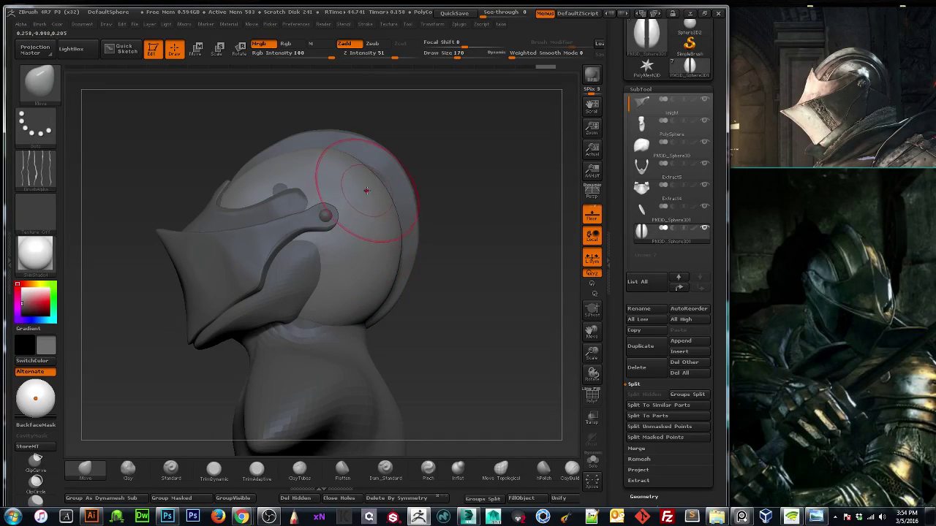
Smooth the dome's front edge where it meets the crest and brow, using draw size 130.
mouse_move(468, 248)
left_mouse_down()
mouse_move(550, 245)
mouse_move(324, 200)
mouse_move(307, 214)
left_mouse_up()
key("[")
key("[")
key("[")
key("[")
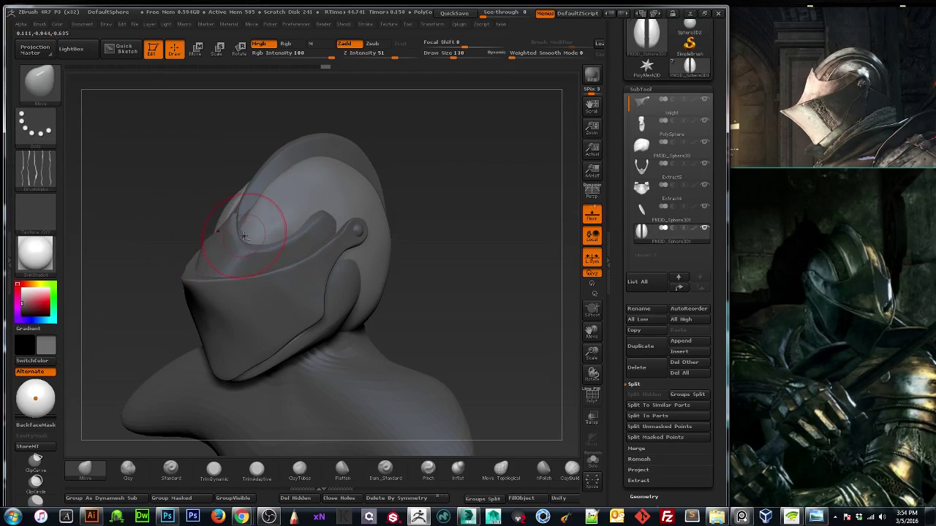
left_click_drag(244, 234, 314, 272, "shift")
Pull the dome's front edges inward with the Move brush to close the gaps beside the crest.
left_click_drag(592, 353, 593, 372)
mouse_move(588, 327)
left_mouse_down()
mouse_move(538, 349)
mouse_move(502, 334)
left_mouse_up()
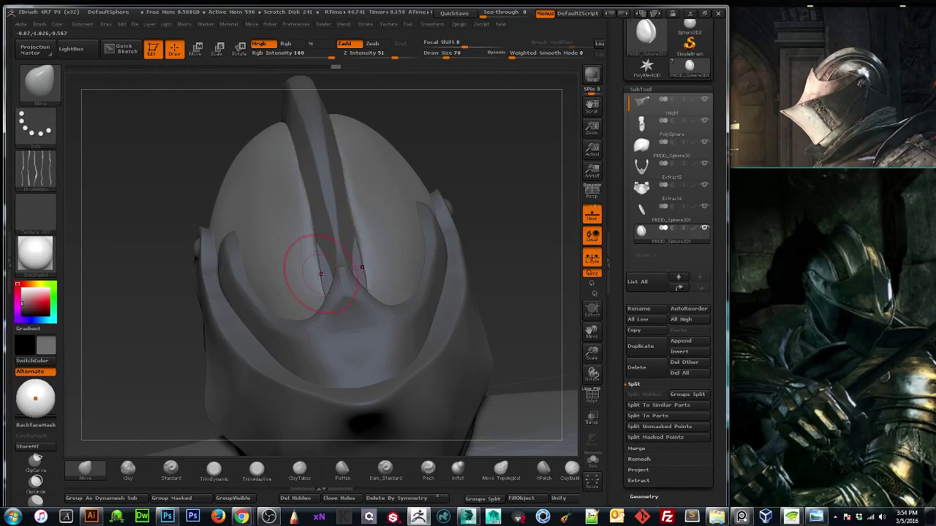
key("bracketright")
key("bracketright")
key("bracketright")
key("bracketright")
mouse_move(325, 278)
left_mouse_down()
mouse_move(356, 271)
mouse_move(349, 274)
left_mouse_up()
key("ctrl+z")
Smooth the dome's front surface along the crest down to the brow with a brush of draw size 50.
key("bracketleft")
key("bracketleft")
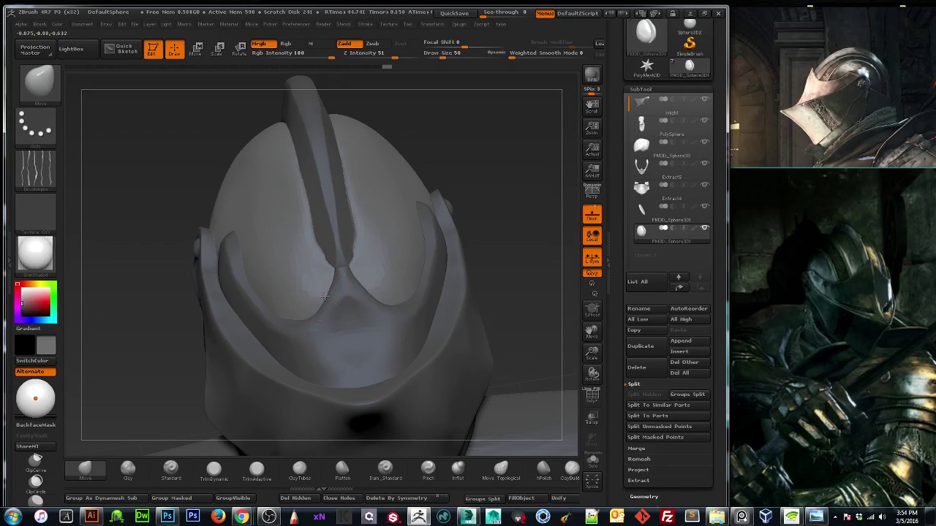
key("shift")
left_click_drag(307, 229, 336, 293, "shift")
mouse_move(146, 385)
left_mouse_down()
mouse_move(227, 369)
mouse_move(144, 368)
mouse_move(190, 366)
mouse_move(156, 359)
left_mouse_up()
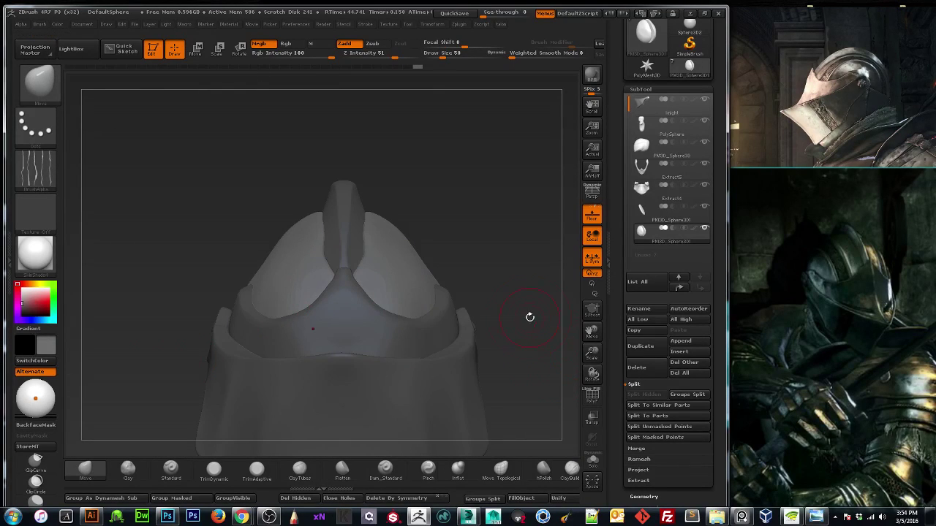
Try reshaping the dome's side in front view with the Move brush at draw size 390, and undo it.
left_click_drag(592, 354, 559, 322)
key("bracketright")
key("bracketright")
key("bracketright")
key("bracketright")
key("bracketright")
key("bracketright")
key("bracketright")
key("bracketright")
key("bracketright")
key("bracketright")
key("bracketright")
key("bracketright")
key("bracketright")
key("bracketright")
key("bracketright")
key("bracketright")
left_click_drag(296, 283, 281, 269)
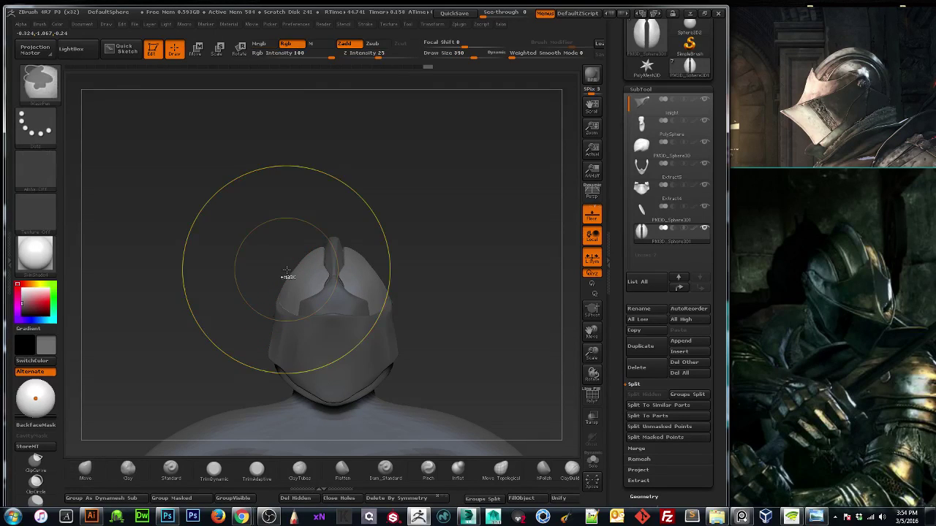
key("ctrl+z")
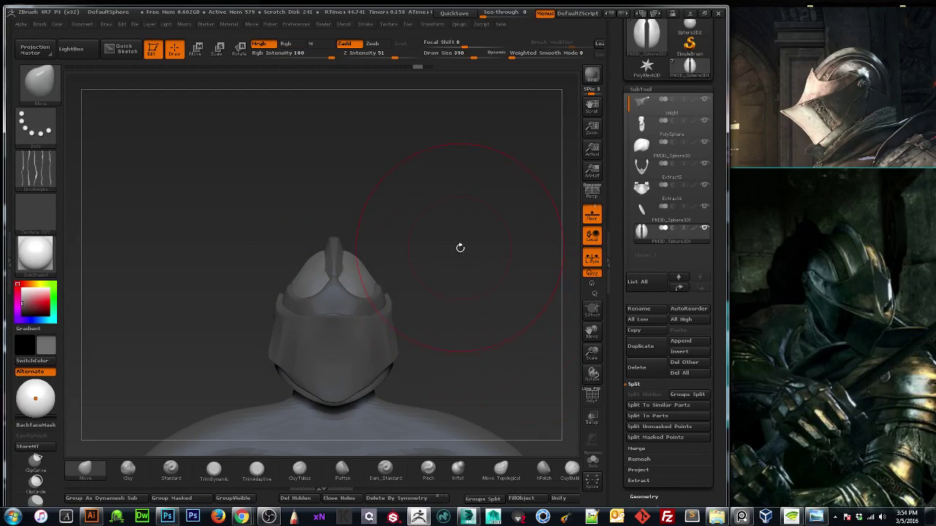
Hide the PolySphere body subtool and make the knight subtool active.
left_click_drag(591, 352, 592, 295)
mouse_move(525, 285)
left_mouse_down()
mouse_move(503, 307)
mouse_move(514, 291)
left_mouse_up()
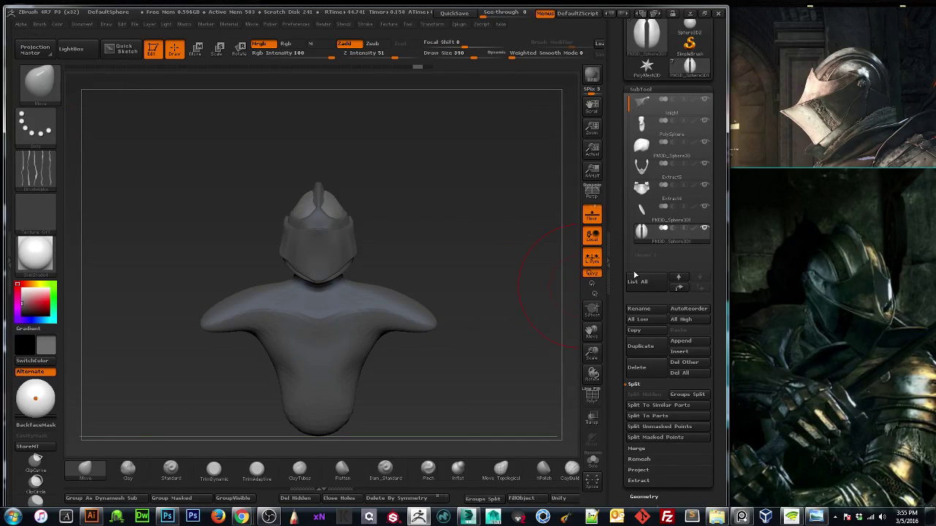
left_click(645, 130)
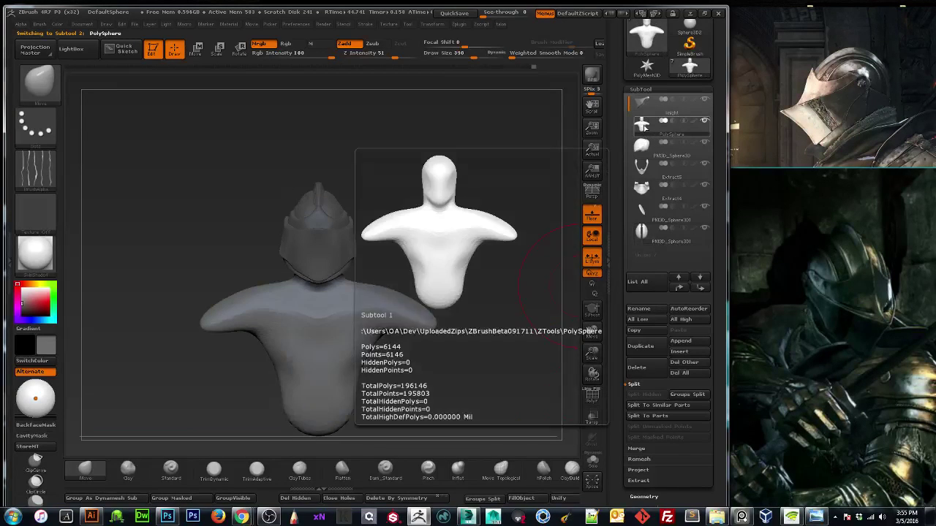
left_click(643, 107)
left_click_drag(537, 238, 524, 259)
mouse_move(593, 352)
left_mouse_down()
mouse_move(594, 379)
mouse_move(594, 369)
left_mouse_up()
left_click_drag(474, 331, 488, 305)
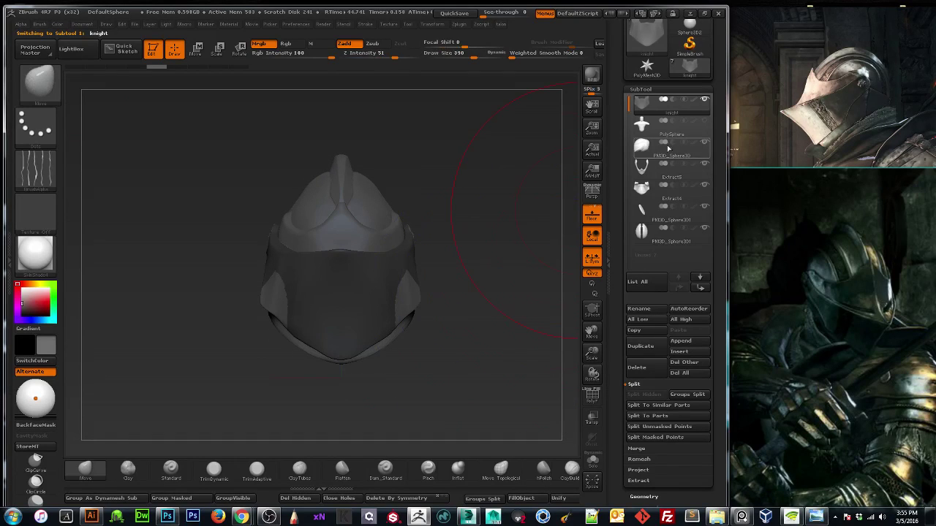
Save the tool as knight1 in the darksouls folder.
mouse_move(524, 209)
left_mouse_down()
mouse_move(486, 219)
mouse_move(485, 239)
left_mouse_up()
mouse_move(618, 60)
left_mouse_down()
mouse_move(627, 236)
mouse_move(627, 200)
mouse_move(614, 316)
mouse_move(607, 165)
left_mouse_up()
left_click(677, 307)
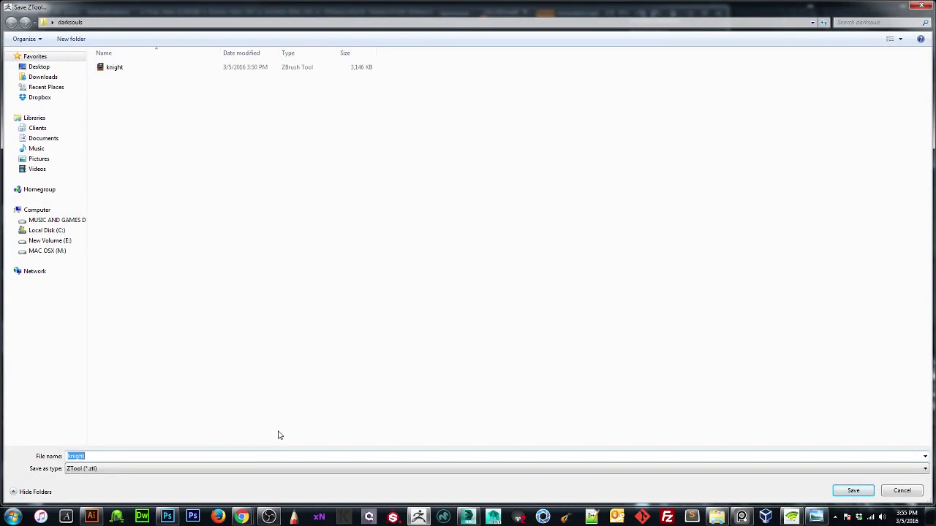
key("End")
key("BackSpace")
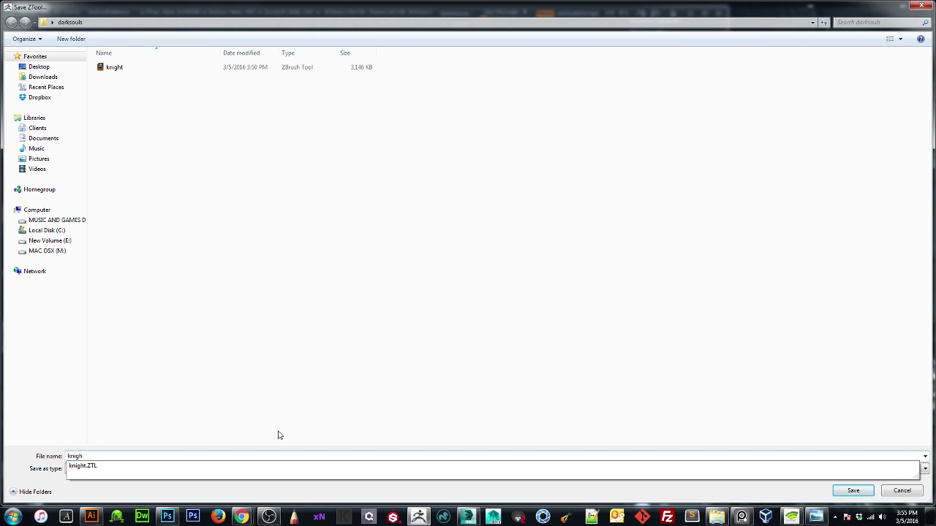
type("t")
key("Return")
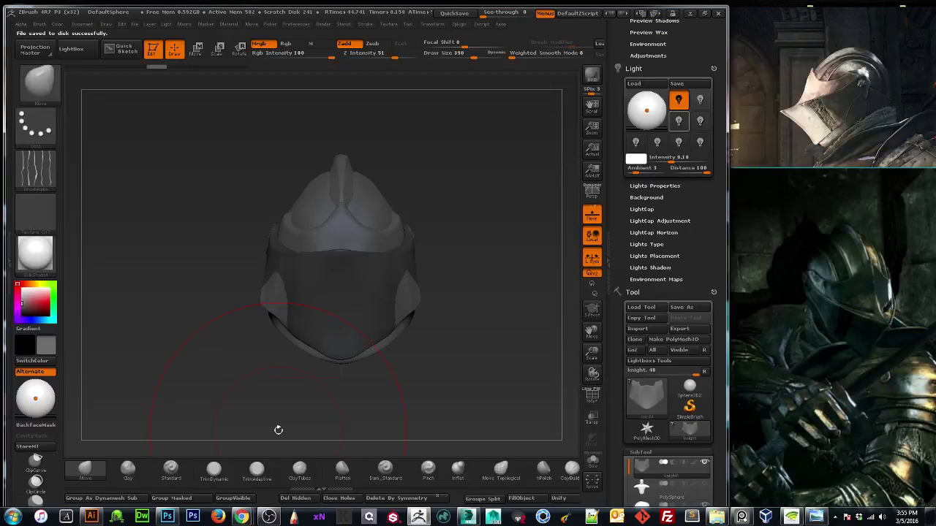
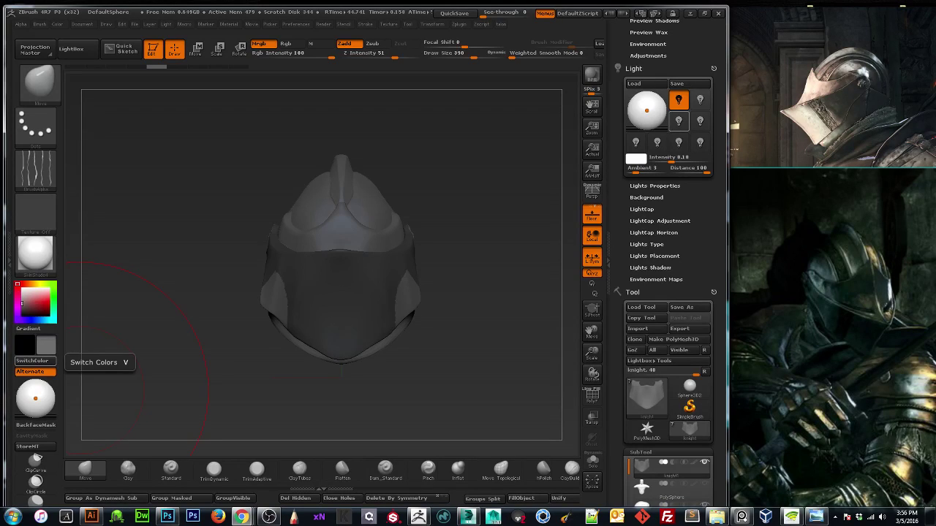
Create a combined low-resolution posing mesh from the visible subtools with Transpose Master's TPoseMesh.
left_click_drag(511, 260, 489, 264)
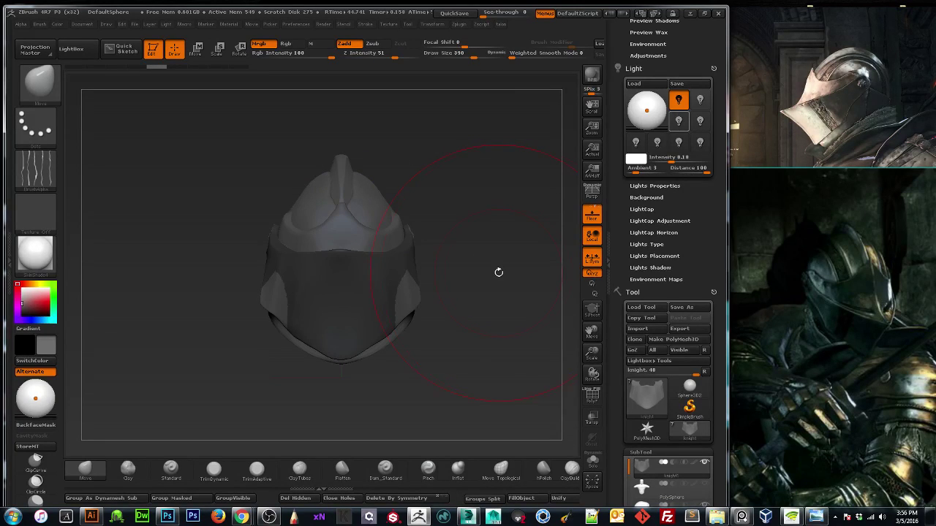
left_click_drag(620, 333, 615, 233)
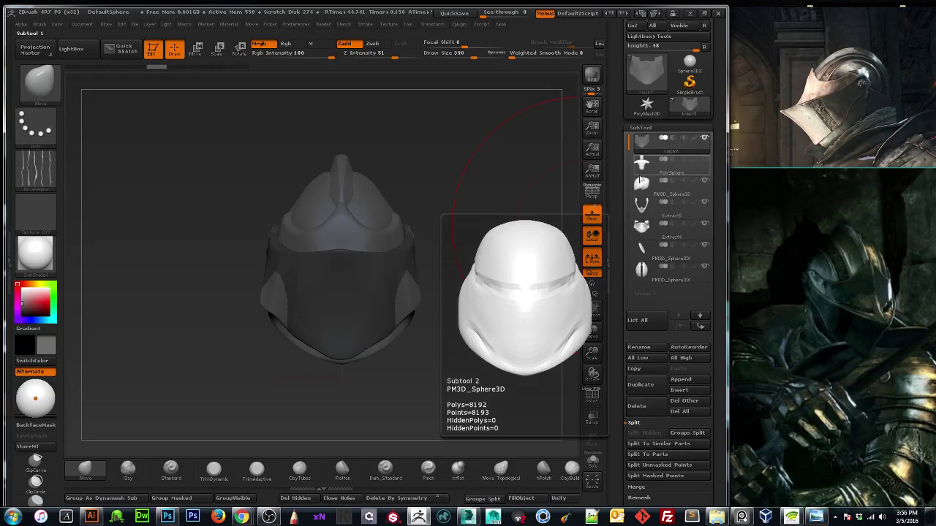
left_click(390, 25)
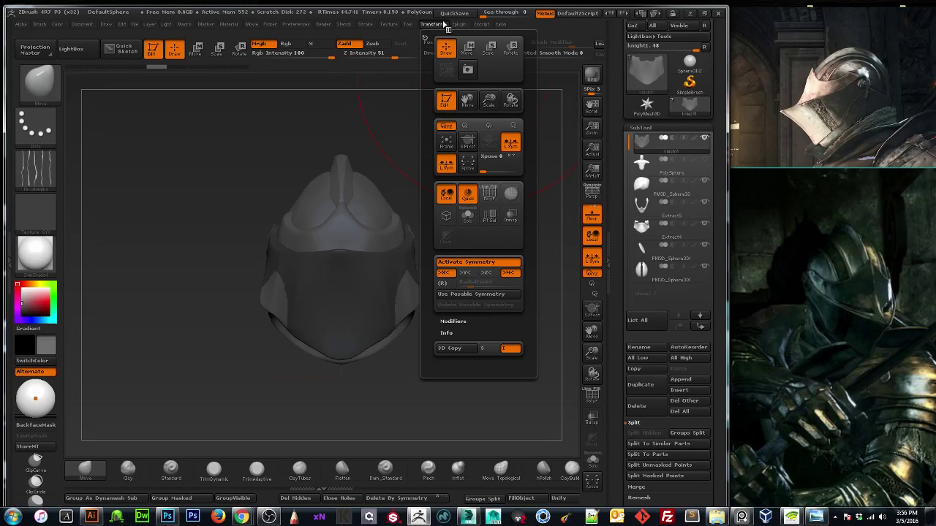
mouse_move(481, 25)
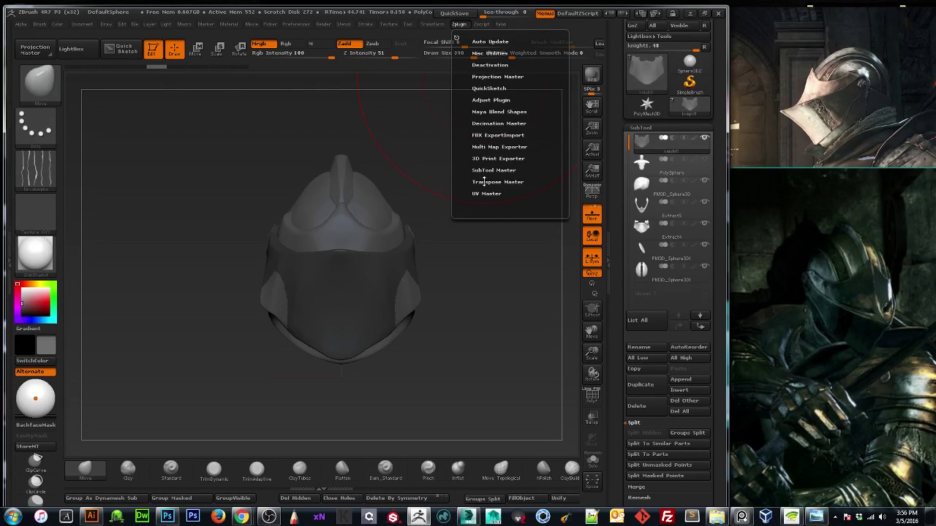
left_click(483, 182)
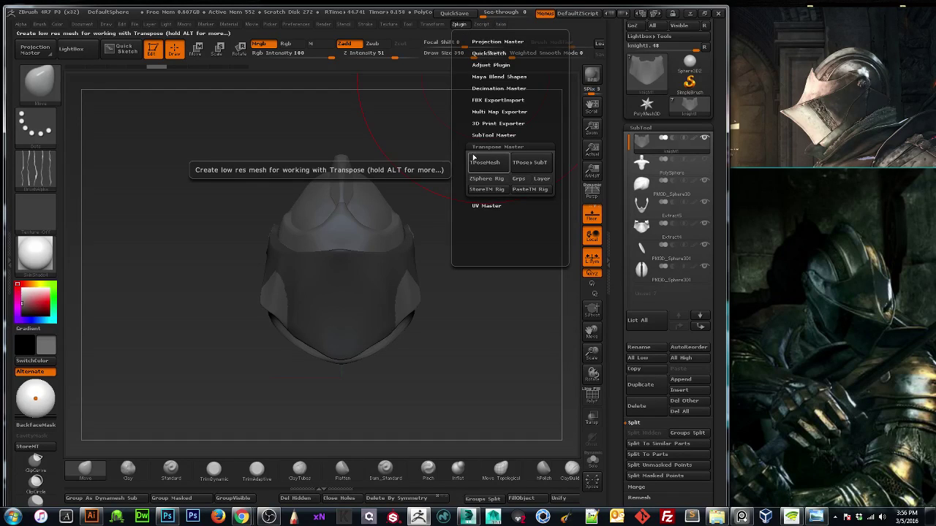
left_click(473, 159)
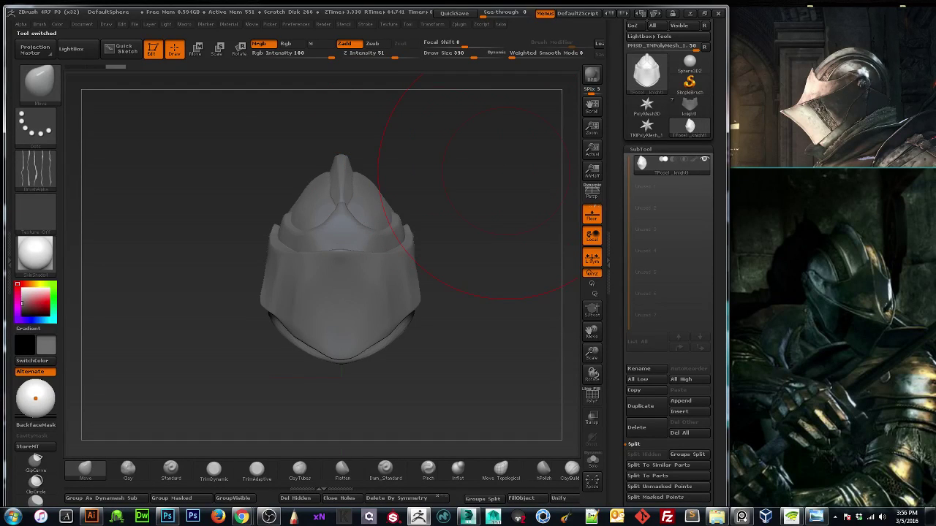
Widen the helmet's upper sides outward in front view with a large Move brush on the combined mesh.
key("bracketright")
key("bracketleft")
key("bracketleft")
key("bracketleft")
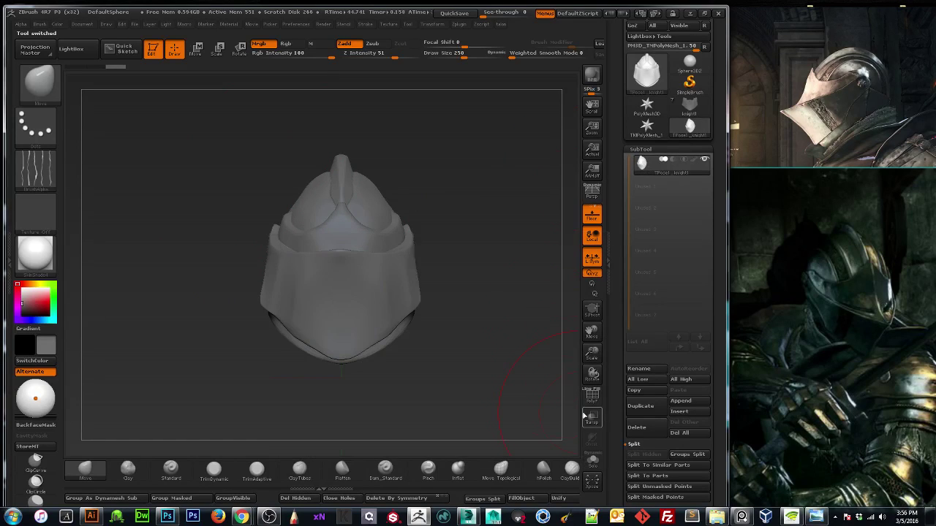
left_click(592, 397)
left_click(592, 397)
key("bracketright")
mouse_move(298, 201)
left_mouse_down()
mouse_move(261, 199)
mouse_move(285, 190)
left_mouse_up()
key("bracketleft")
key("ctrl+z")
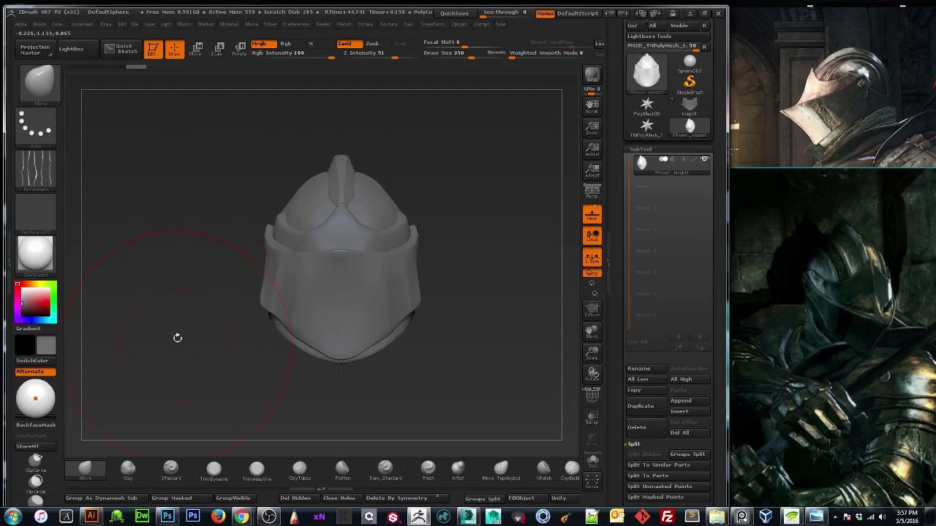
Adjust the crest's upper rear outline in side view with progressively smaller Move brush strokes.
left_click_drag(249, 345, 292, 352)
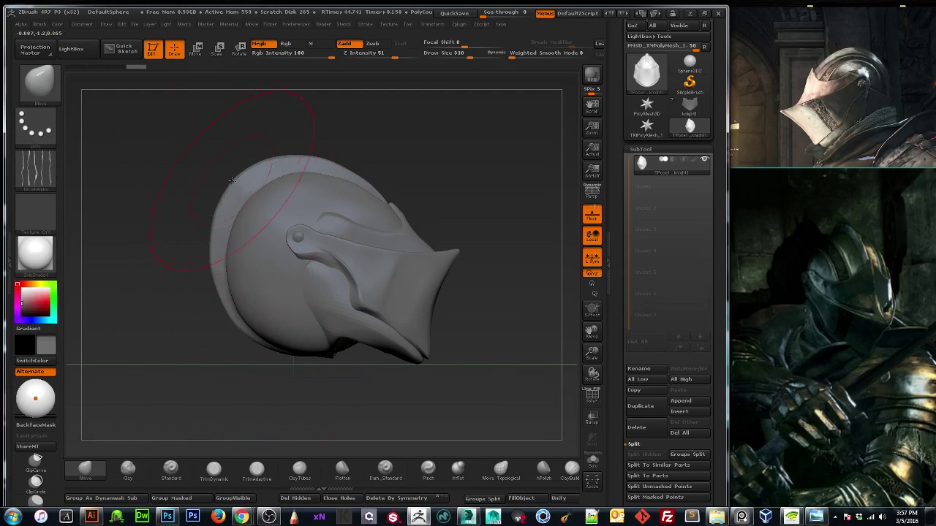
key("bracketleft")
key("bracketleft")
key("bracketleft")
left_click_drag(245, 181, 251, 190)
key("bracketleft")
left_click_drag(208, 239, 203, 238)
left_click_drag(151, 324, 309, 317)
Refine the crest's lower rear outline from the opposite side with the Move brush, starting at draw size 90.
key("bracketleft")
key("bracketleft")
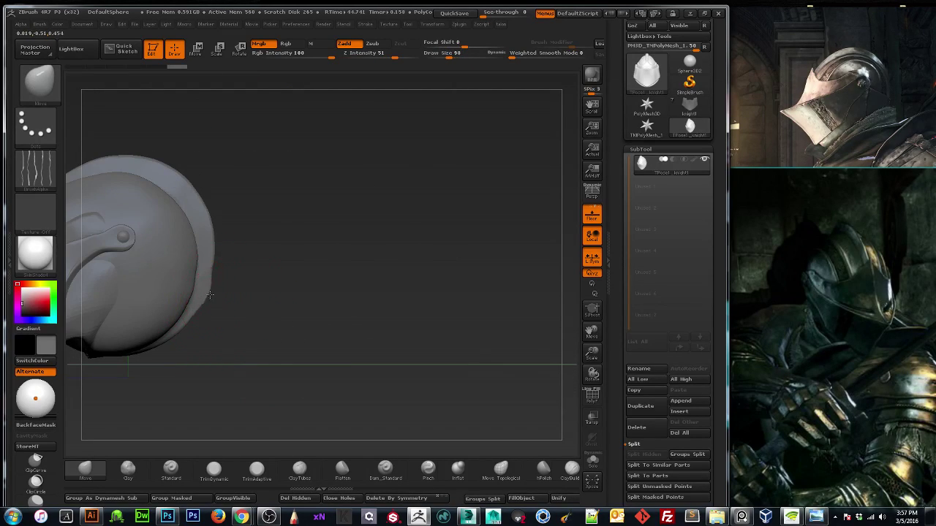
mouse_move(205, 293)
left_mouse_down()
mouse_move(209, 272)
mouse_move(328, 200)
mouse_move(261, 248)
mouse_move(197, 234)
left_mouse_up()
key("bracketright")
left_click_drag(236, 163, 274, 192)
left_click_drag(579, 347, 439, 309)
left_click_drag(576, 333, 715, 360)
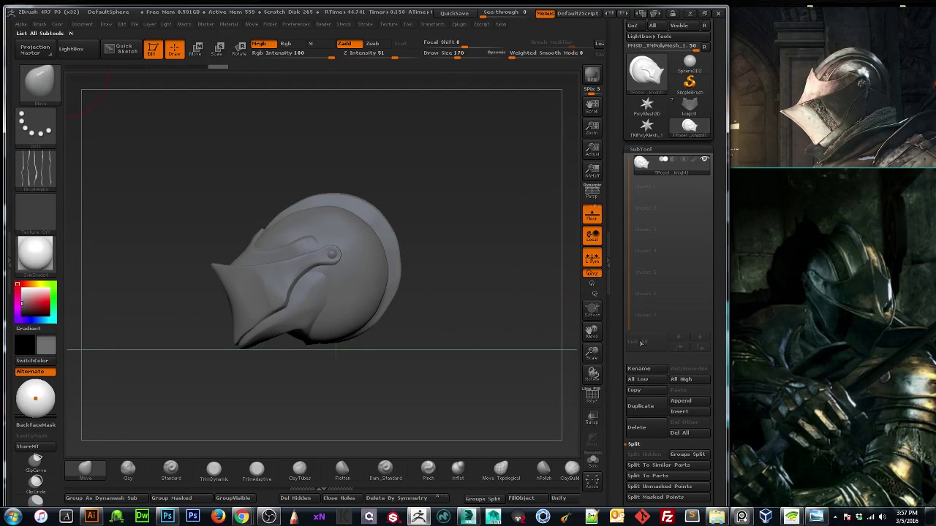
Try pulling the back of the dome and crest outward with the Move brush at draw size 370, and undo it.
key("bracketright")
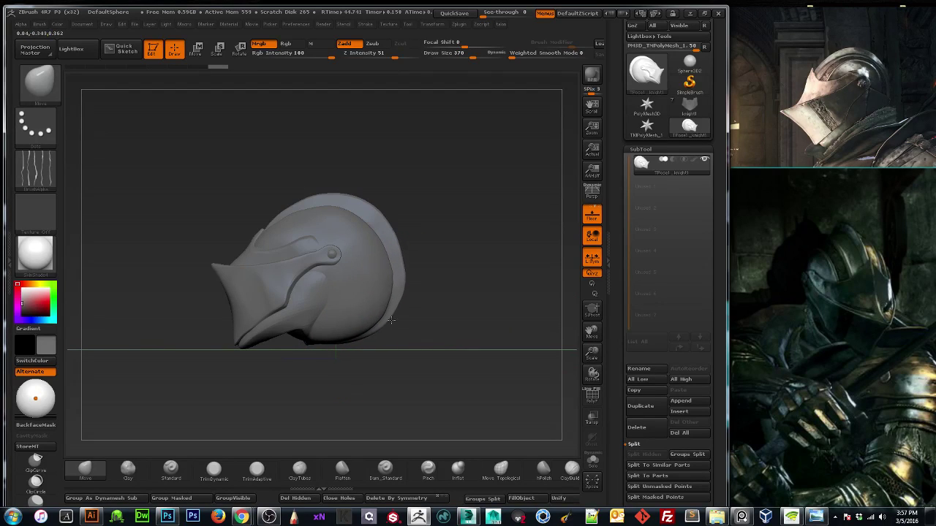
key("ctrl")
key("ctrl+z")
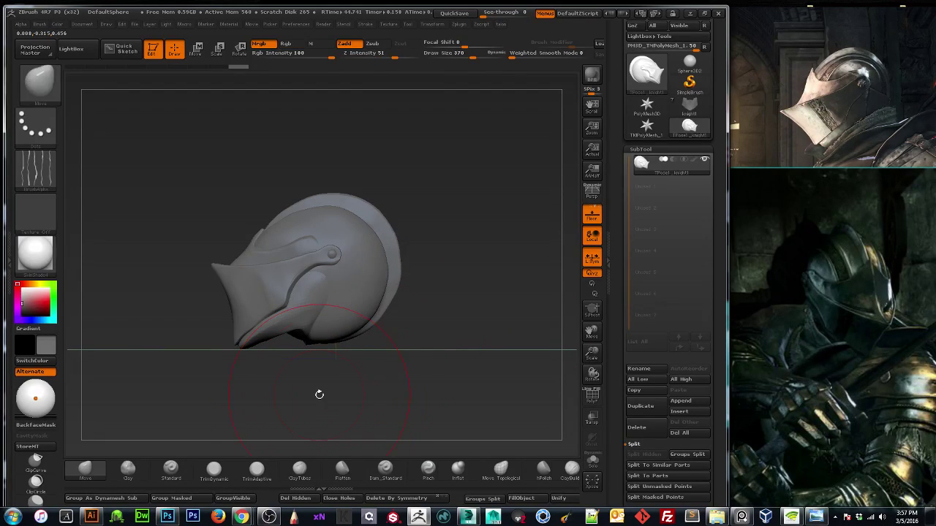
Even out the curve along the back of the crest with Move brush strokes at draw sizes between 110 and 150.
key("bracketleft")
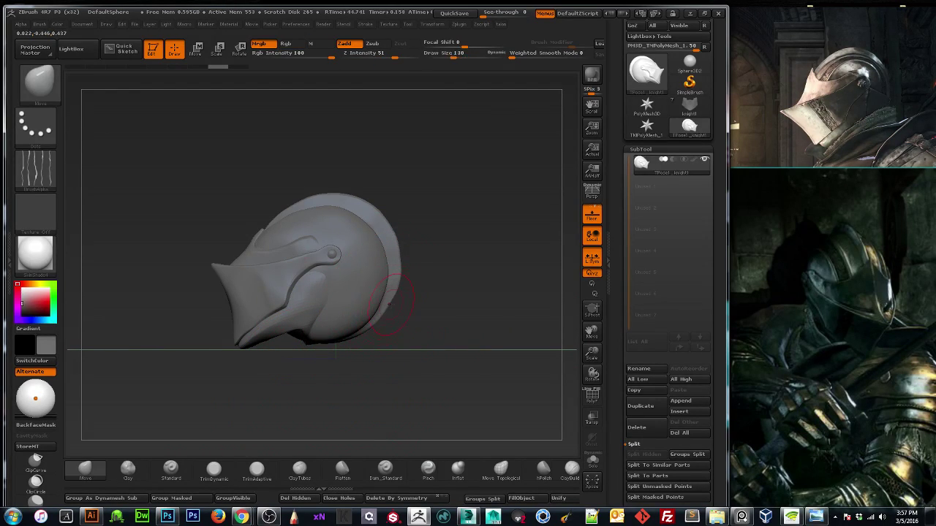
mouse_move(392, 296)
left_mouse_down()
mouse_move(389, 316)
mouse_move(400, 293)
left_mouse_up()
key("bracketright")
key("bracketright")
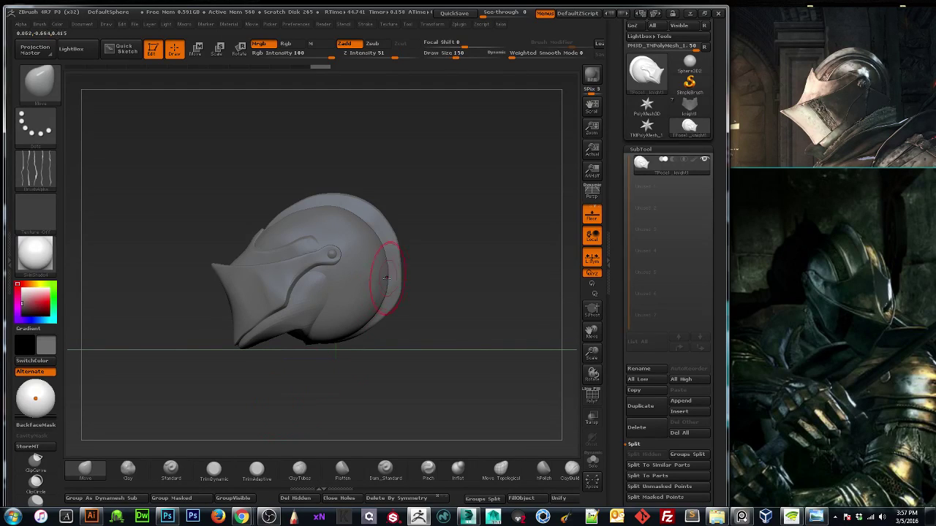
mouse_move(402, 268)
left_mouse_down()
mouse_move(401, 249)
mouse_move(393, 286)
left_mouse_up()
left_click_drag(398, 253, 402, 262)
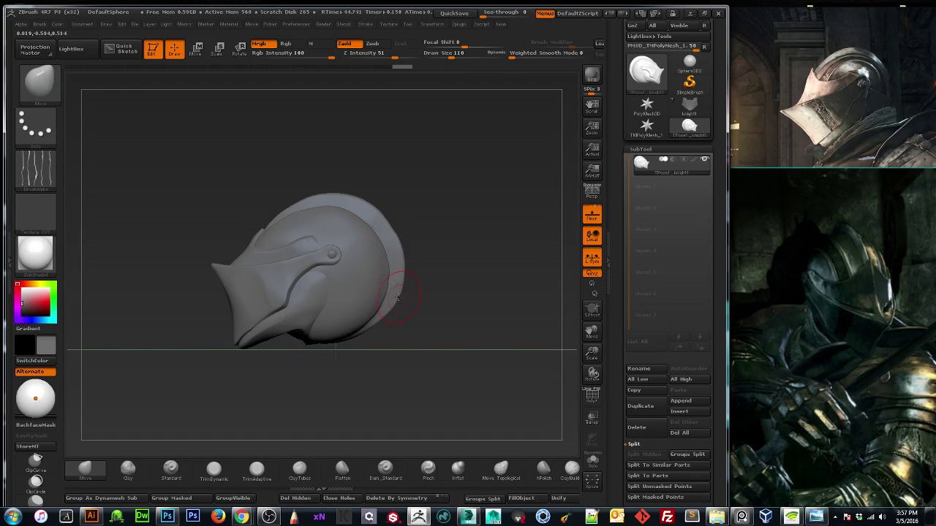
mouse_move(399, 296)
left_mouse_down()
mouse_move(406, 269)
mouse_move(401, 276)
mouse_move(398, 249)
left_mouse_up()
left_click_drag(362, 220, 360, 221)
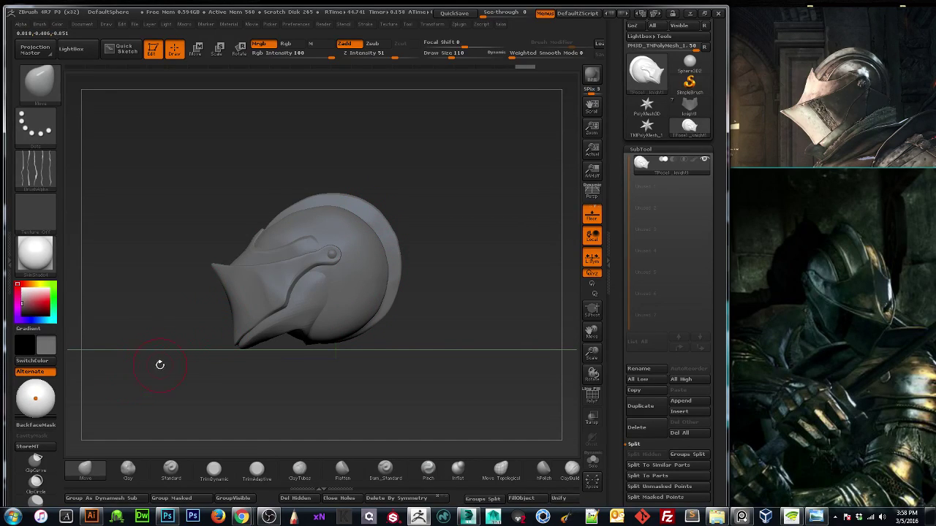
Pull the helmet's chin downward in front view with a large Move brush to lengthen the visor.
key("bracketright")
mouse_move(218, 303)
left_mouse_down()
mouse_move(345, 277)
mouse_move(198, 336)
left_mouse_up()
key("bracketright")
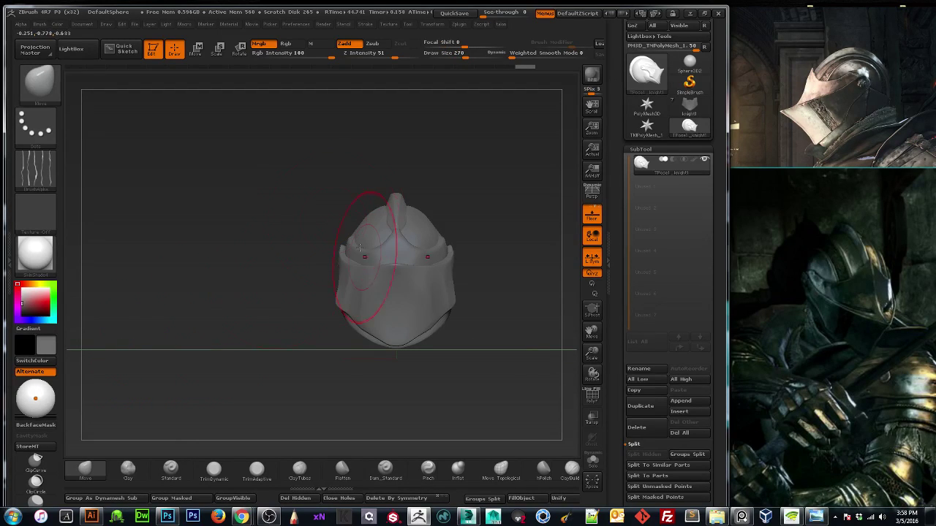
key("bracketright")
left_click_drag(342, 340, 361, 378)
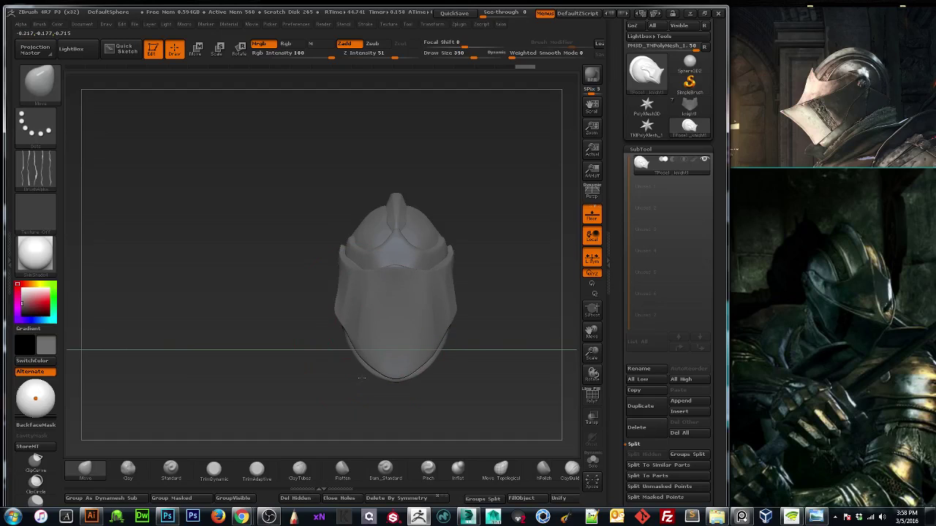
left_click_drag(246, 388, 271, 353)
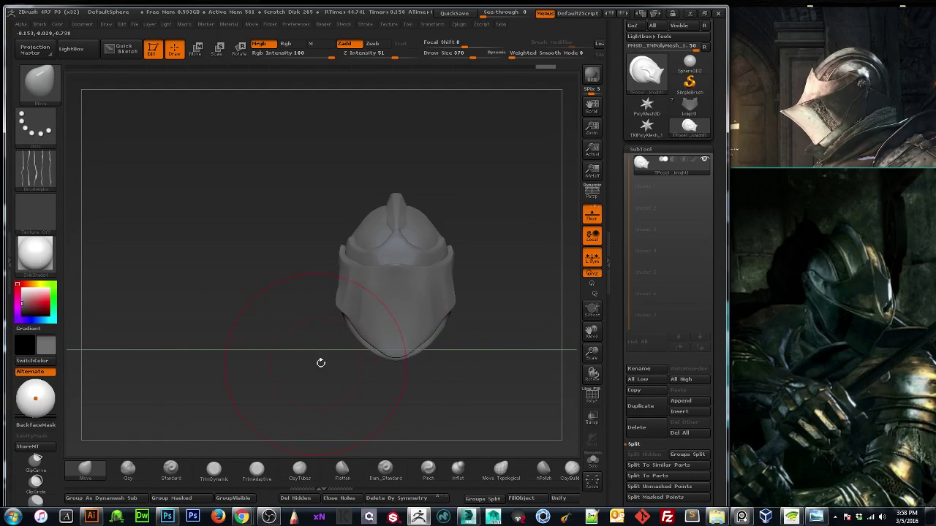
Pull the helmet's lower jaw edge downward in side view with the Move brush at a reduced draw size.
left_click_drag(332, 357, 248, 368)
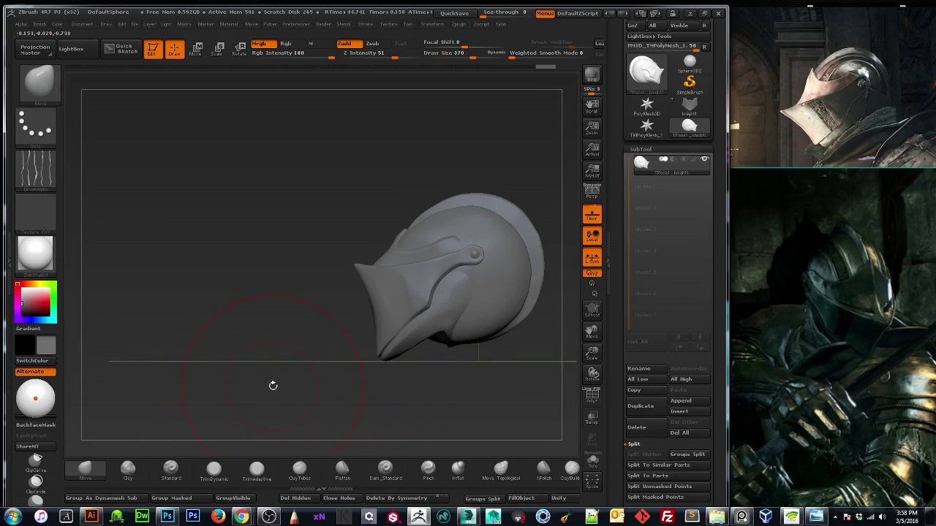
mouse_move(398, 349)
left_mouse_down()
mouse_move(406, 355)
mouse_move(398, 351)
left_mouse_up()
key("bracketleft")
key("bracketleft")
key("bracketleft")
key("bracketleft")
key("bracketleft")
key("bracketleft")
key("bracketleft")
key("bracketleft")
key("bracketleft")
key("bracketleft")
key("bracketleft")
key("bracketleft")
key("bracketleft")
key("bracketleft")
left_click_drag(432, 326, 442, 342)
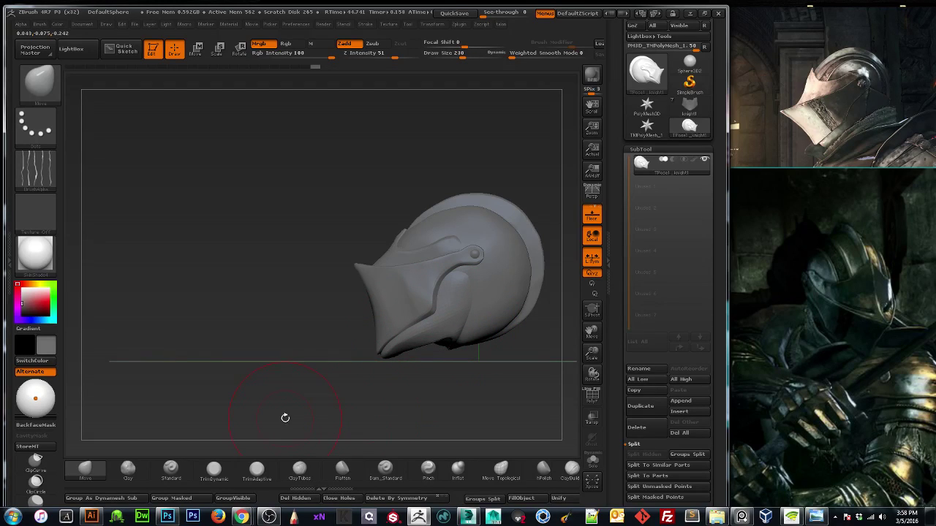
Push the visor's sides slightly inward in front view with the Move brush at draw size 270.
left_click_drag(326, 388, 299, 403)
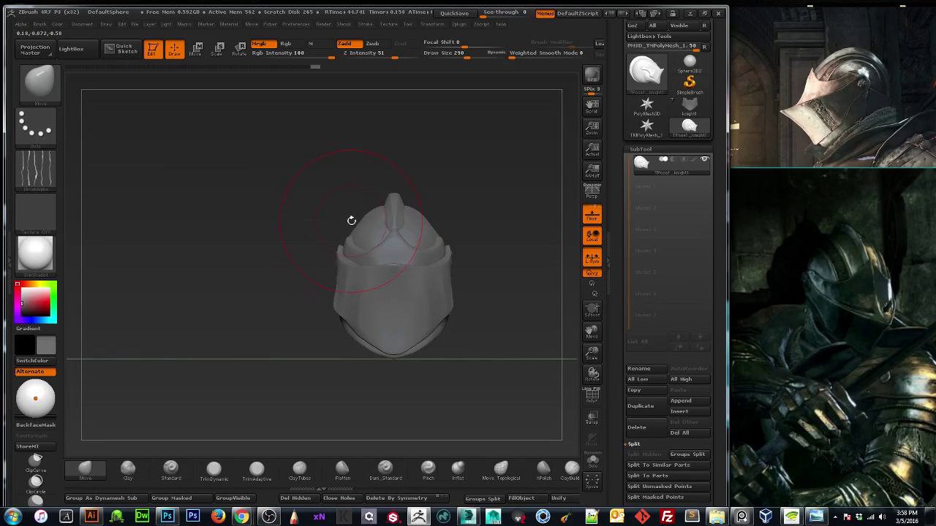
key("bracketleft")
key("bracketleft")
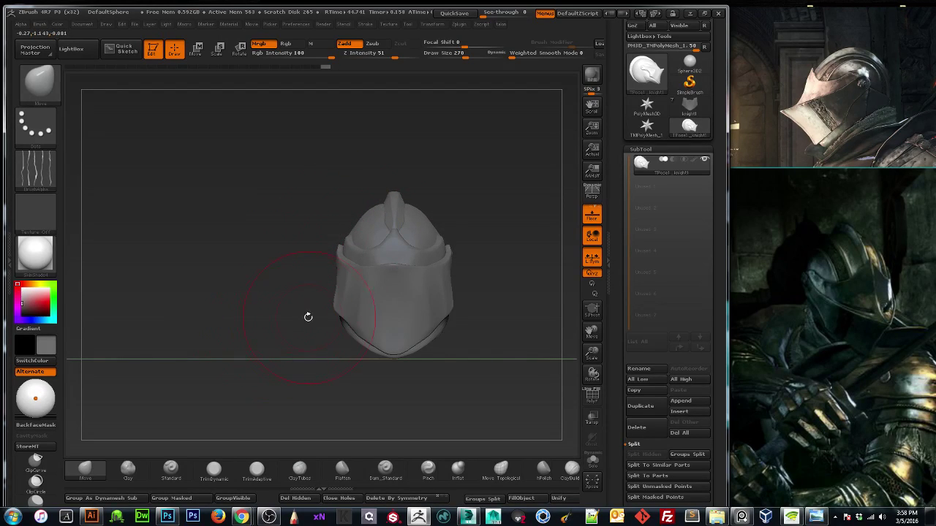
left_click_drag(337, 296, 353, 290)
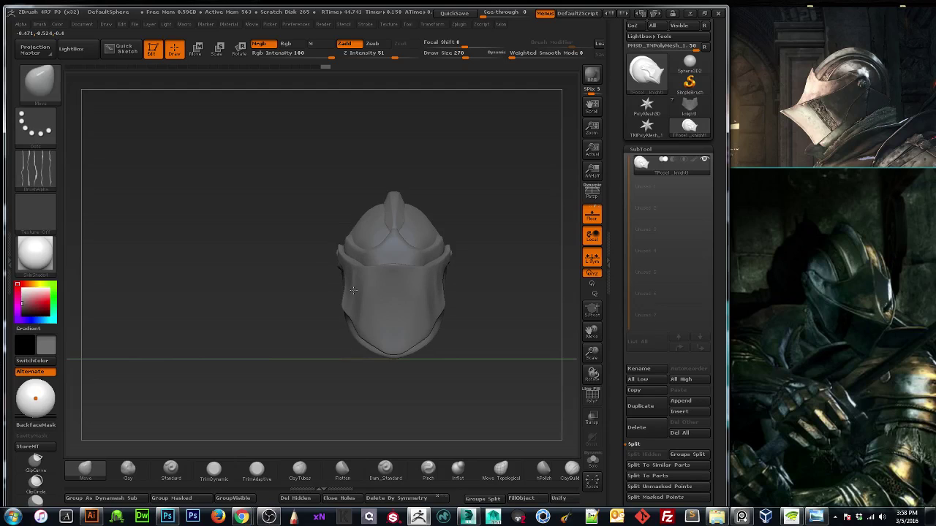
mouse_move(242, 355)
left_mouse_down()
mouse_move(365, 356)
mouse_move(242, 361)
left_mouse_up()
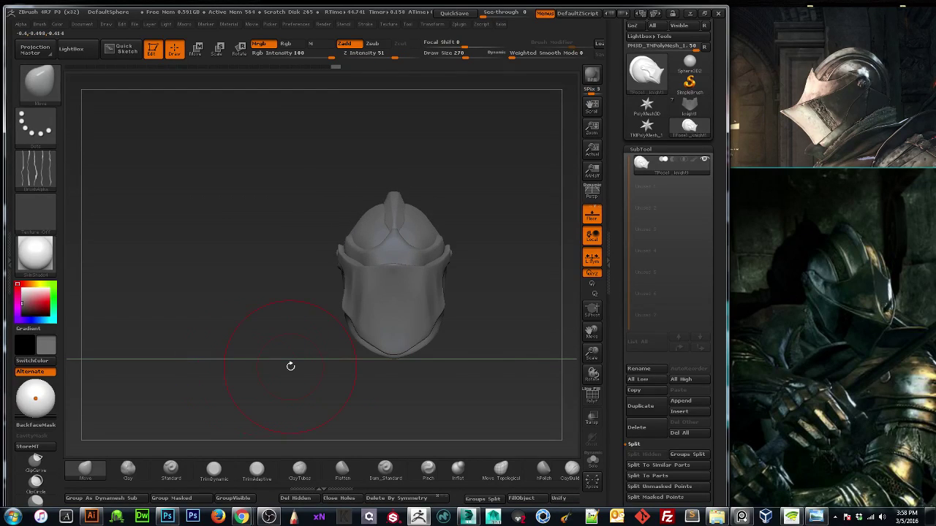
key("ctrl")
key("ctrl+z")
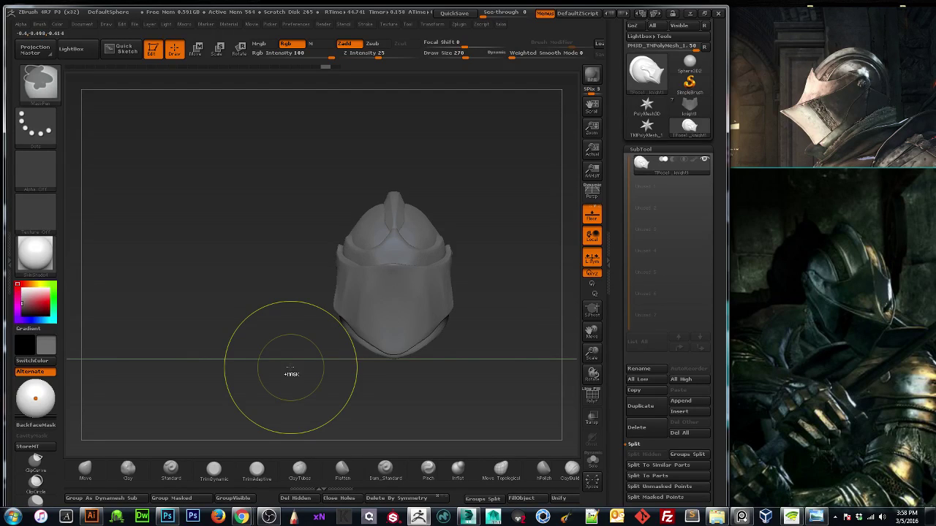
left_click_drag(339, 300, 348, 299)
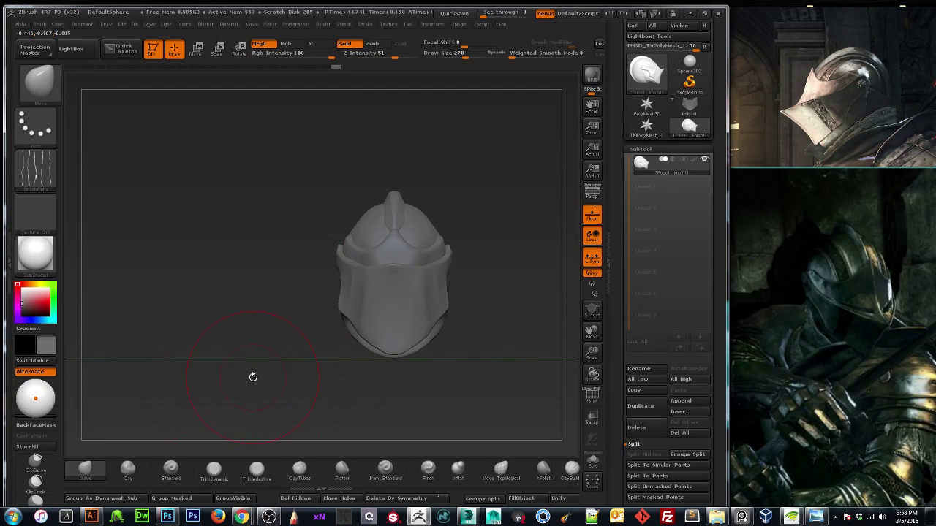
Pull the dome's lower sides outward in back view with the Move brush at draw size 310.
left_click_drag(244, 343, 230, 329)
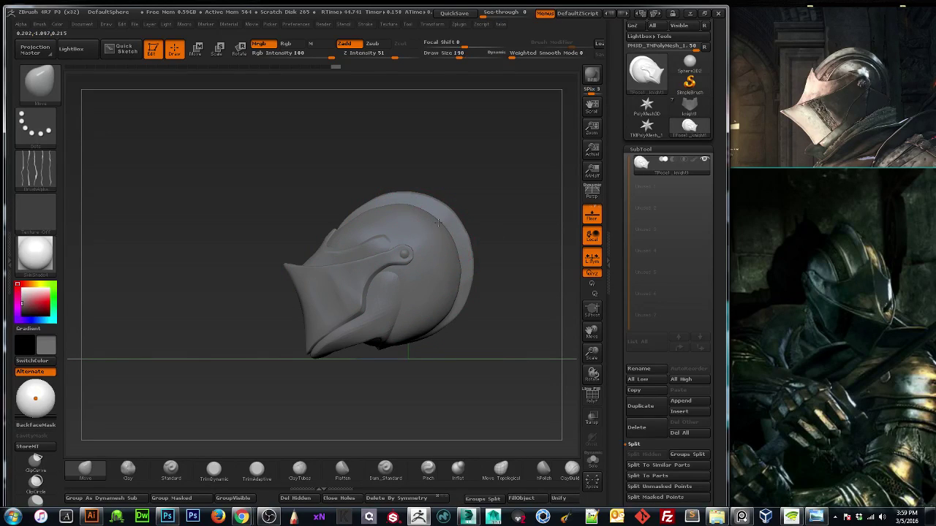
left_click_drag(554, 221, 406, 281, "shift")
key("bracketright")
key("bracketright")
key("bracketright")
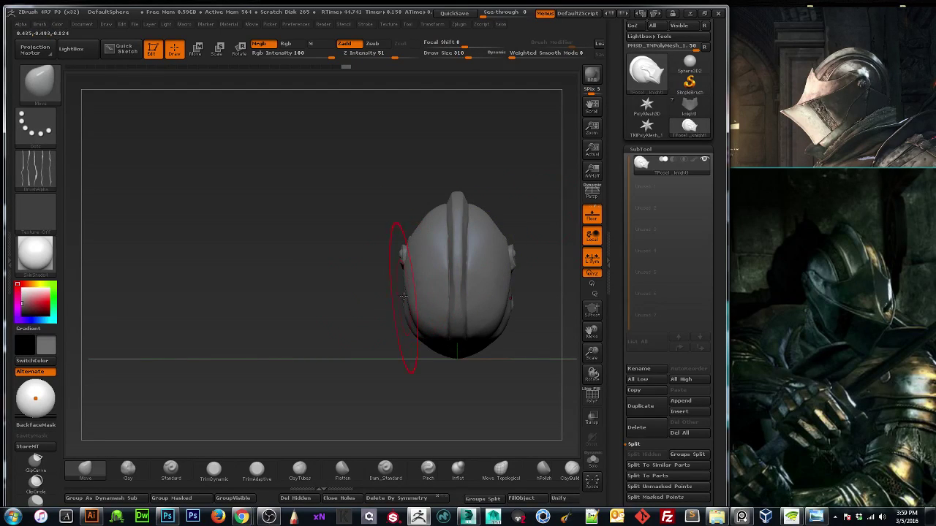
left_click_drag(435, 337, 404, 343)
left_click_drag(282, 366, 340, 358)
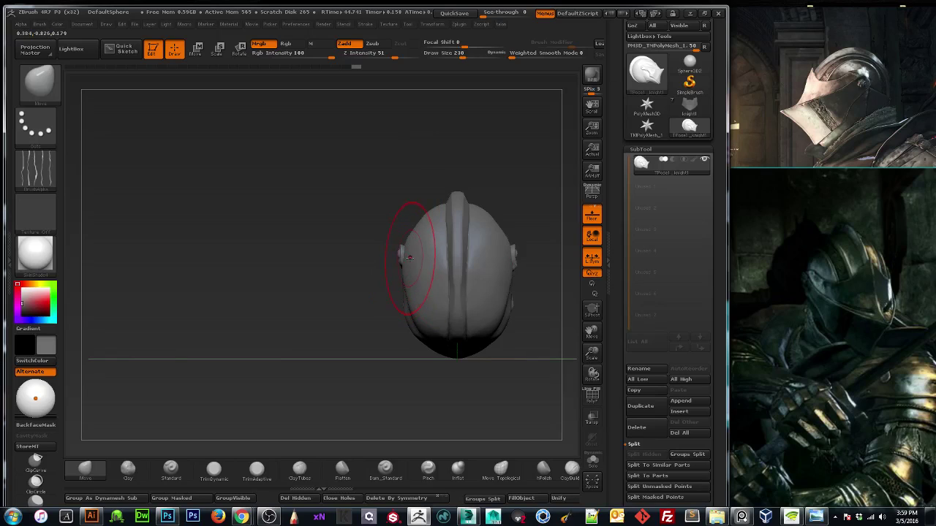
Examine the combined helmet mesh's overall proportions from the front and three-quarter angles, with the Move brush at draw size 230.
left_click_drag(302, 330, 408, 314)
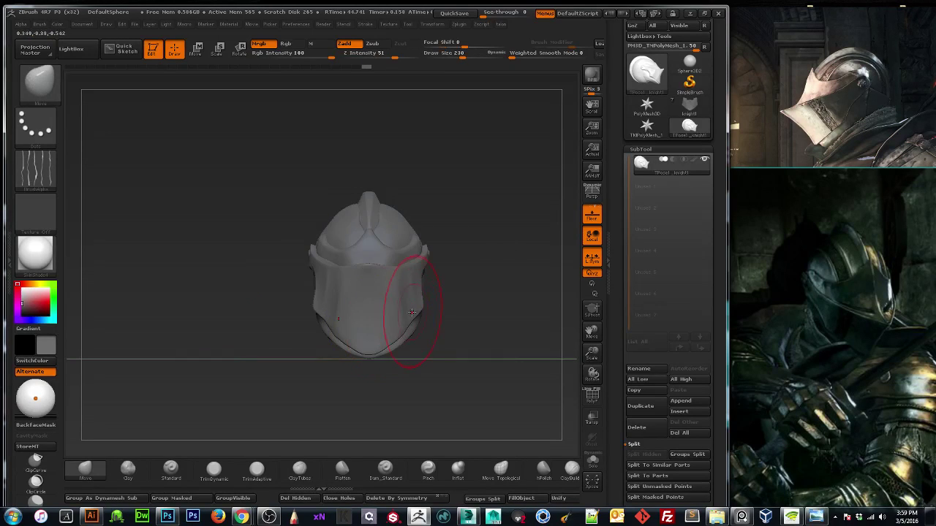
left_click_drag(262, 365, 244, 286)
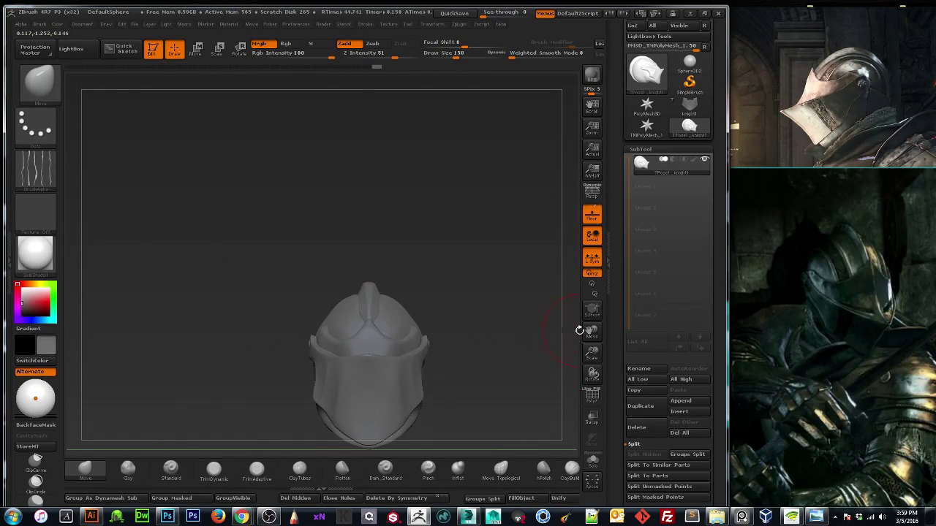
left_click_drag(584, 332, 578, 305)
key("bracketright")
key("bracketright")
key("bracketright")
key("bracketright")
key("bracketright")
key("bracketright")
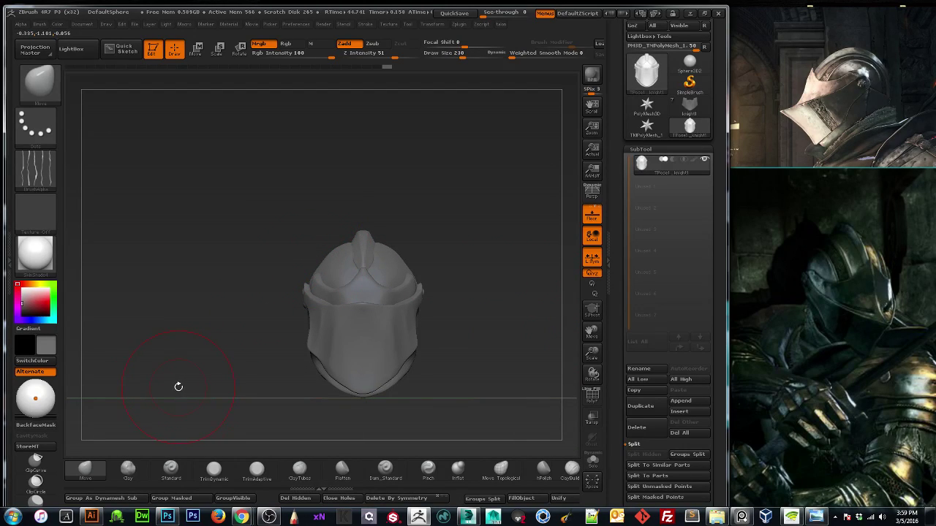
mouse_move(270, 330)
left_mouse_down()
mouse_move(157, 306)
mouse_move(156, 322)
mouse_move(154, 280)
left_mouse_up()
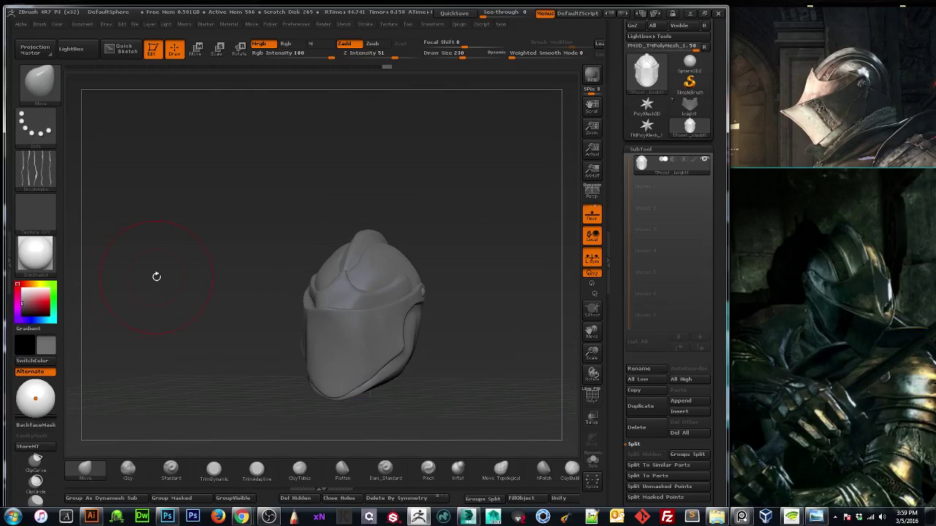
mouse_move(184, 203)
left_mouse_down()
mouse_move(146, 200)
mouse_move(183, 201)
mouse_move(198, 196)
mouse_move(188, 196)
mouse_move(197, 187)
left_mouse_up()
mouse_move(535, 185)
left_mouse_down()
mouse_move(489, 207)
mouse_move(536, 201)
left_mouse_up()
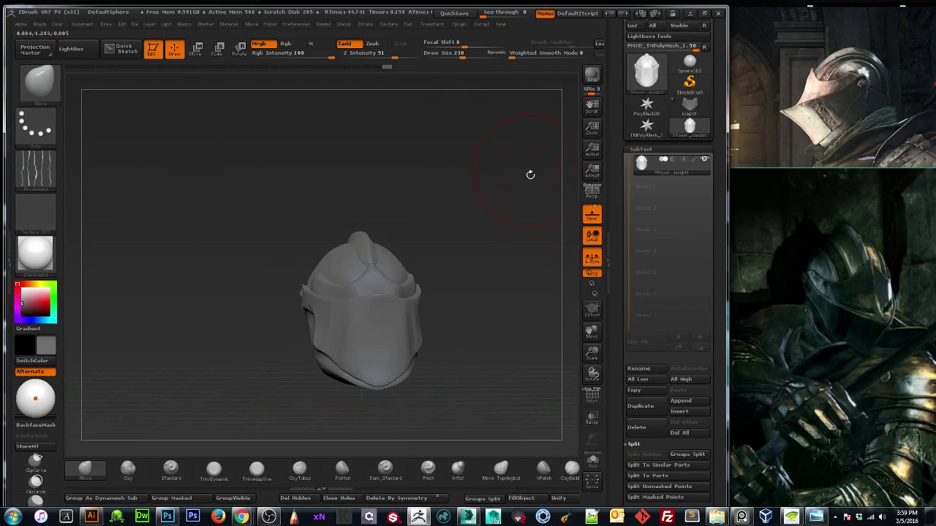
Transfer the reshaped Transpose Master mesh back to the helmet's individual subtools.
left_click(458, 25)
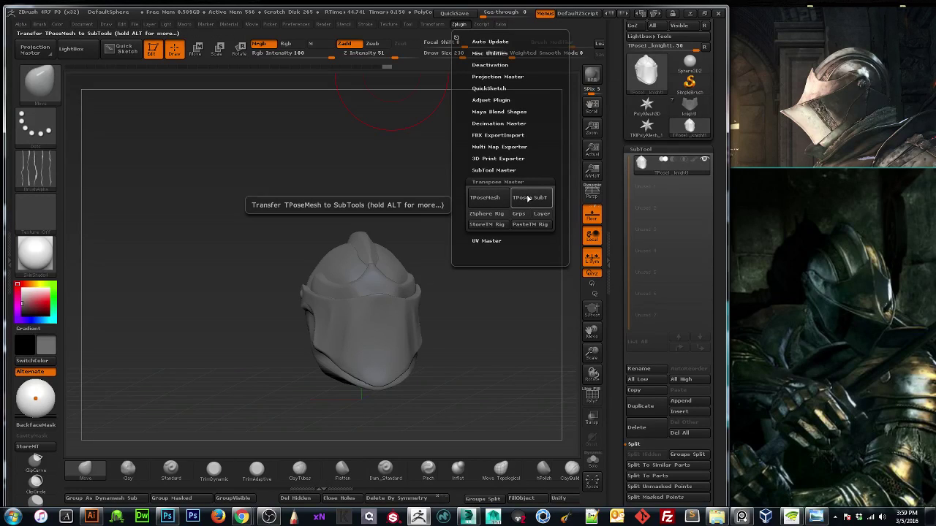
left_click(528, 198)
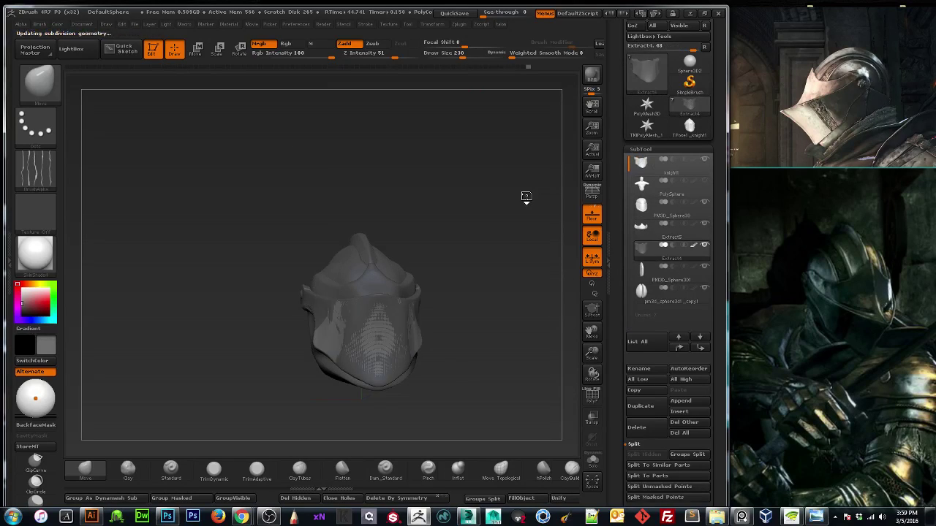
left_click_drag(476, 227, 465, 243)
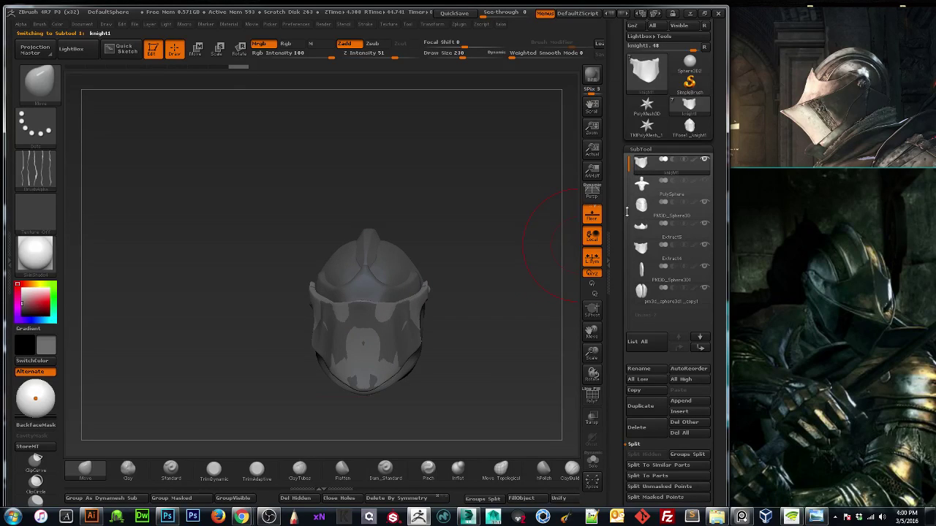
Save the tool as knight2 in the darksouls folder.
mouse_move(640, 211)
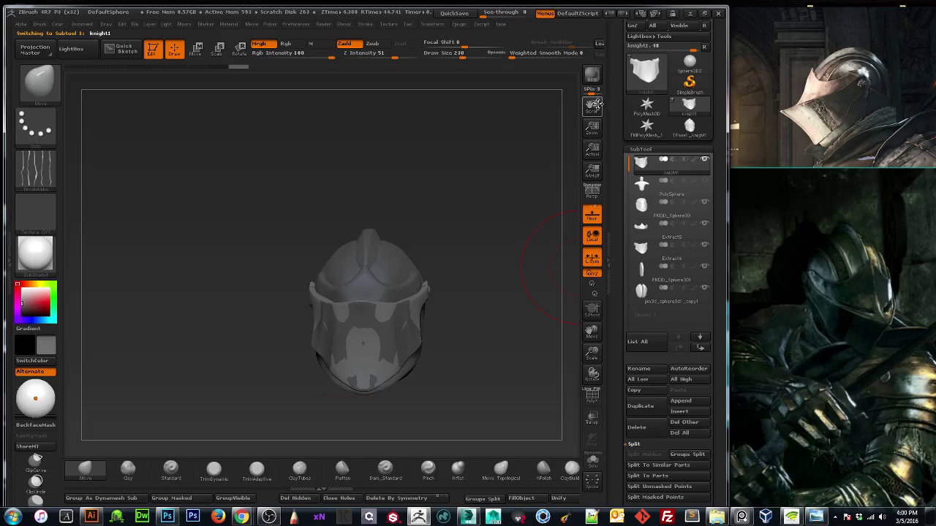
left_click_drag(615, 92, 623, 178)
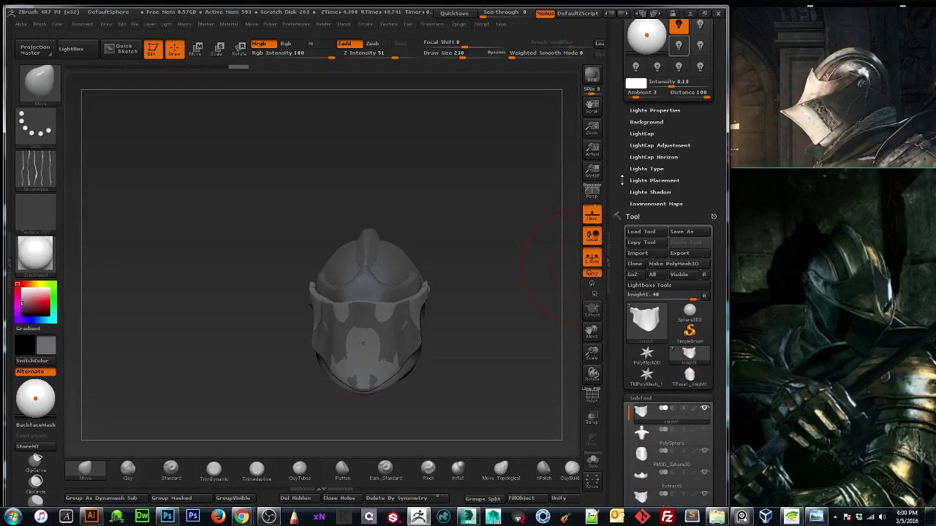
left_click(682, 231)
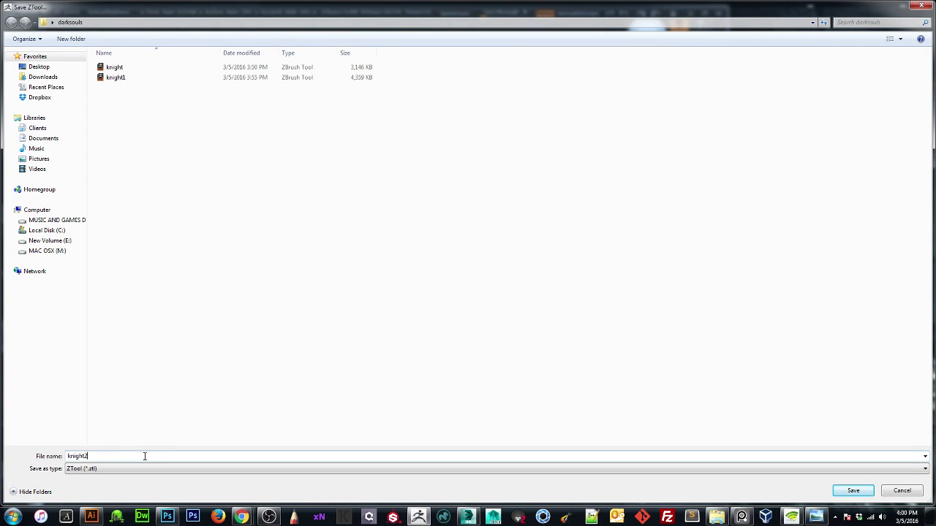
key("Return")
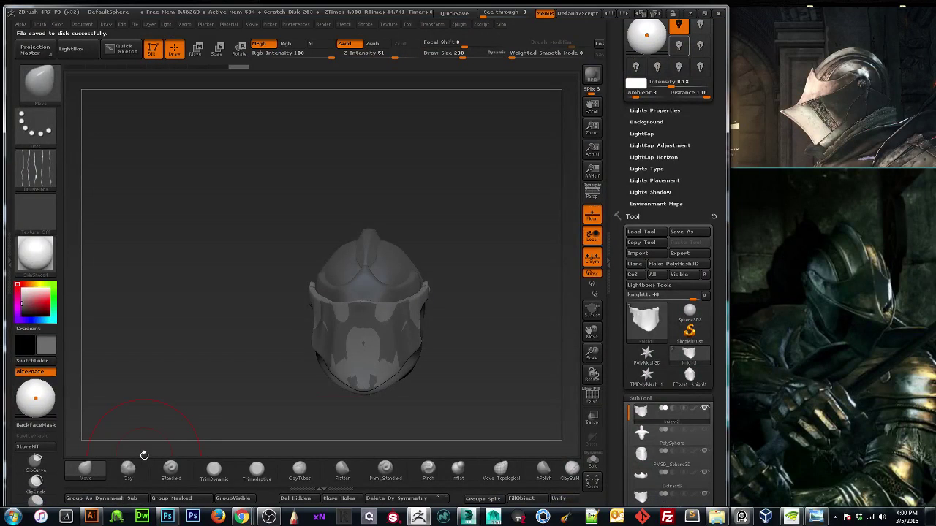
Select the Extract4 visor subtool and toggle Solo mode on and off to check it from the side.
left_click_drag(390, 134, 422, 138)
left_click_drag(565, 377, 526, 345, "shift")
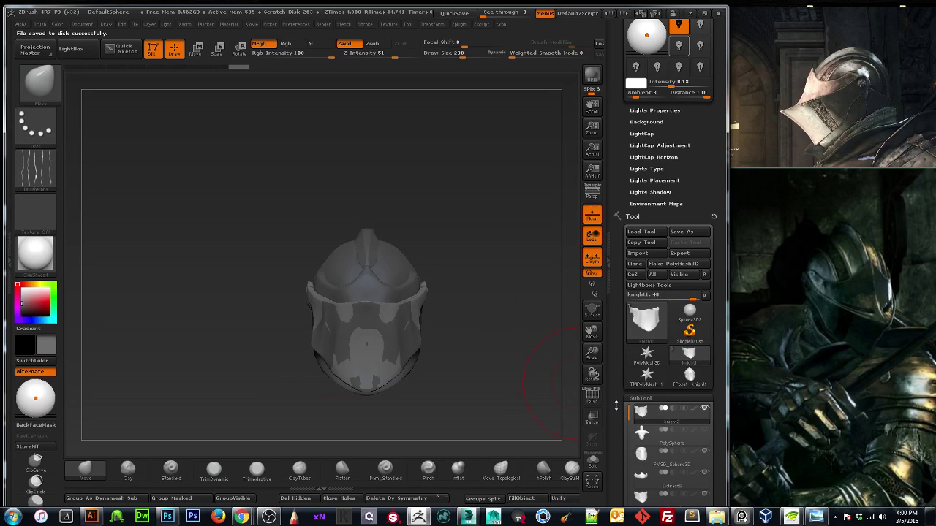
scroll(658, 256, "down", 5)
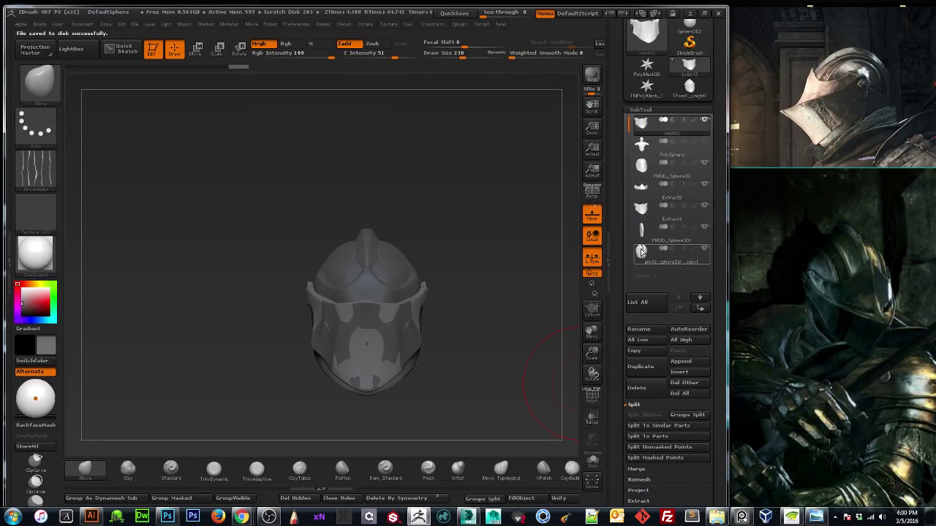
mouse_move(640, 187)
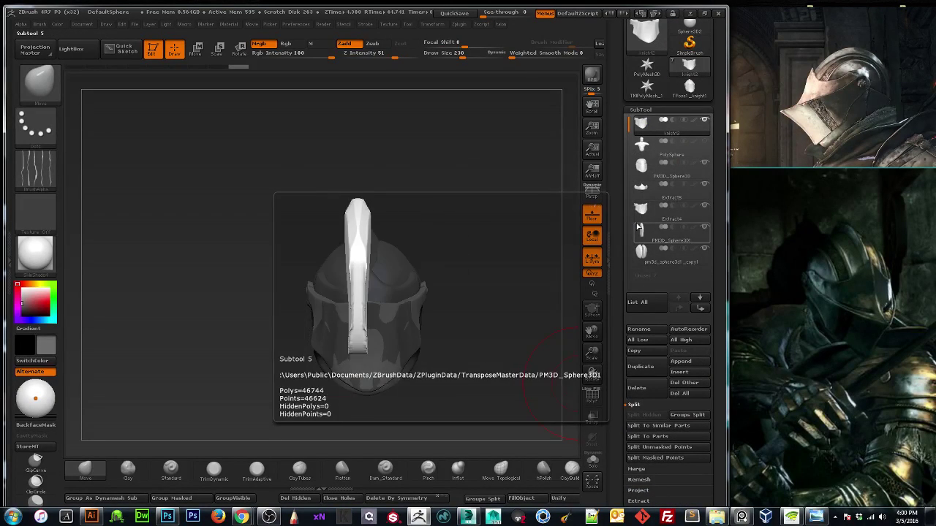
left_click(639, 212)
left_click_drag(535, 314, 481, 317)
left_click(591, 465)
left_click(591, 465)
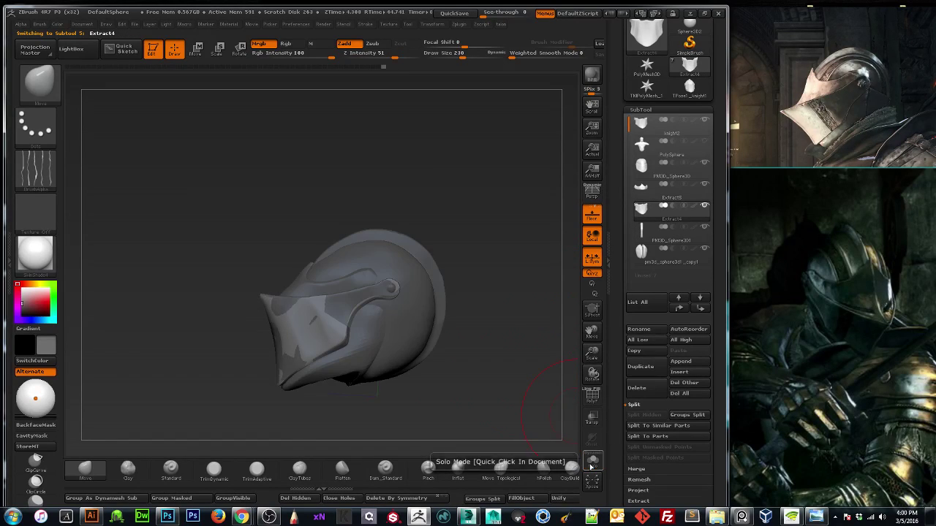
Hide the duplicate visor subtool knight2 and make the Extract4 visor active.
mouse_move(640, 187)
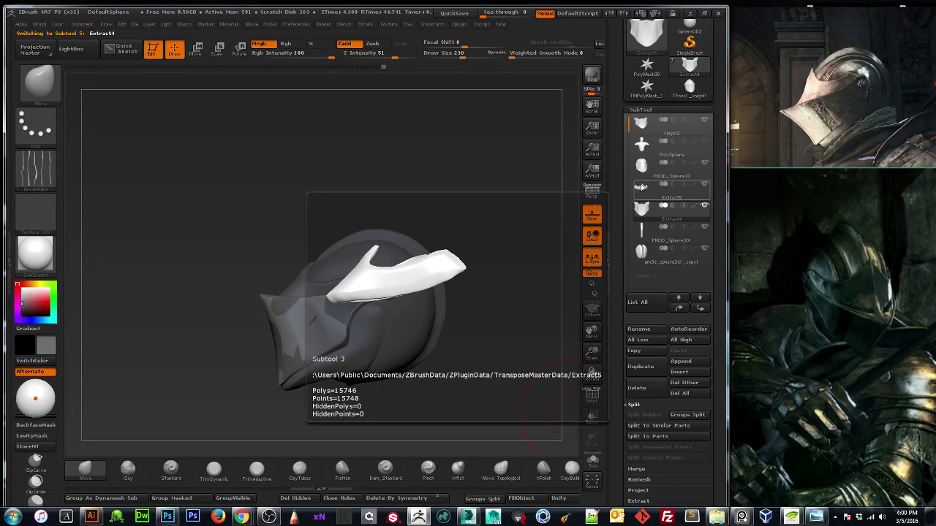
mouse_move(649, 132)
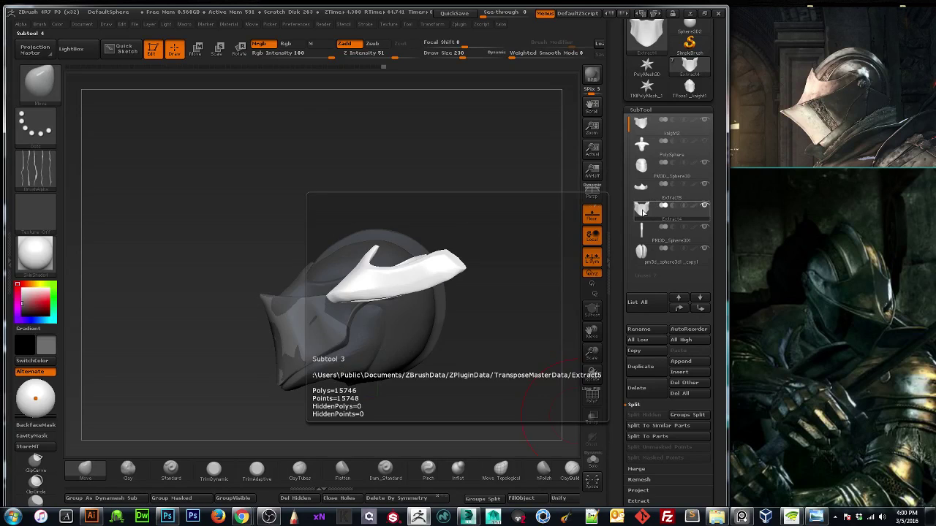
left_click(642, 124)
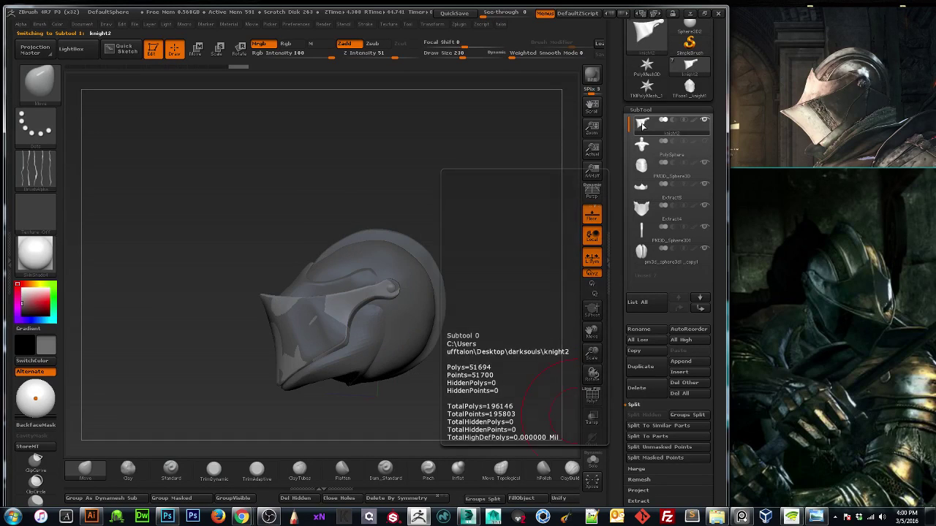
left_click(642, 208)
left_click_drag(549, 336, 573, 282)
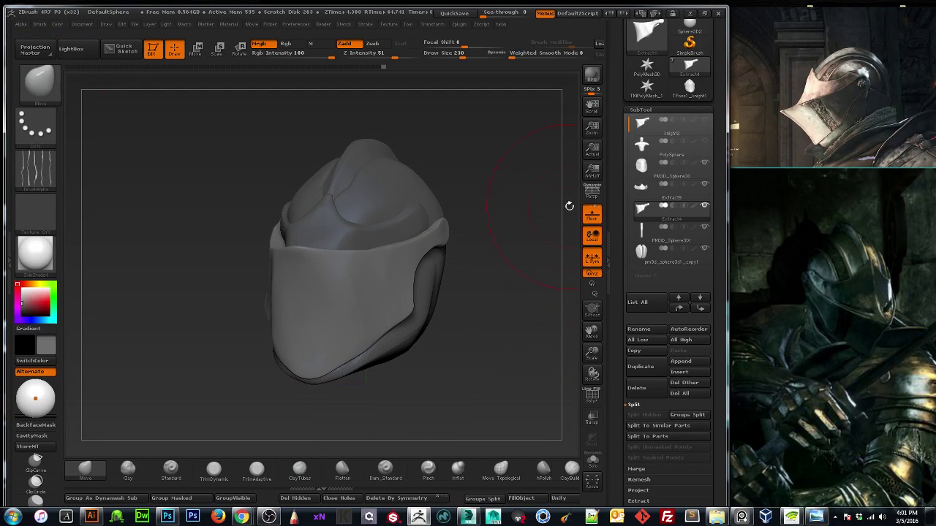
Turn on perspective and make a BPR preview render of the helmet from the front.
left_click(592, 190)
left_click_drag(592, 353, 587, 338)
mouse_move(516, 351)
left_mouse_down()
mouse_move(550, 352)
mouse_move(530, 352)
left_mouse_up()
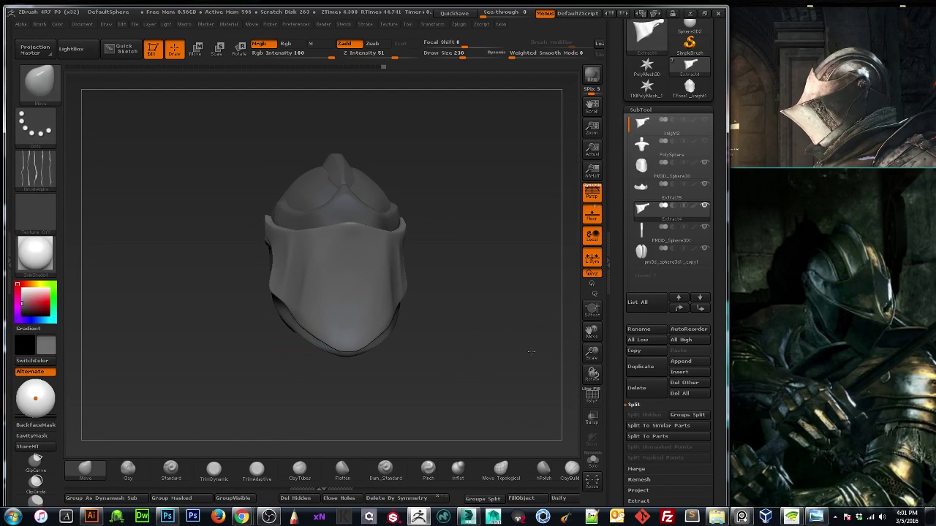
left_click(590, 76)
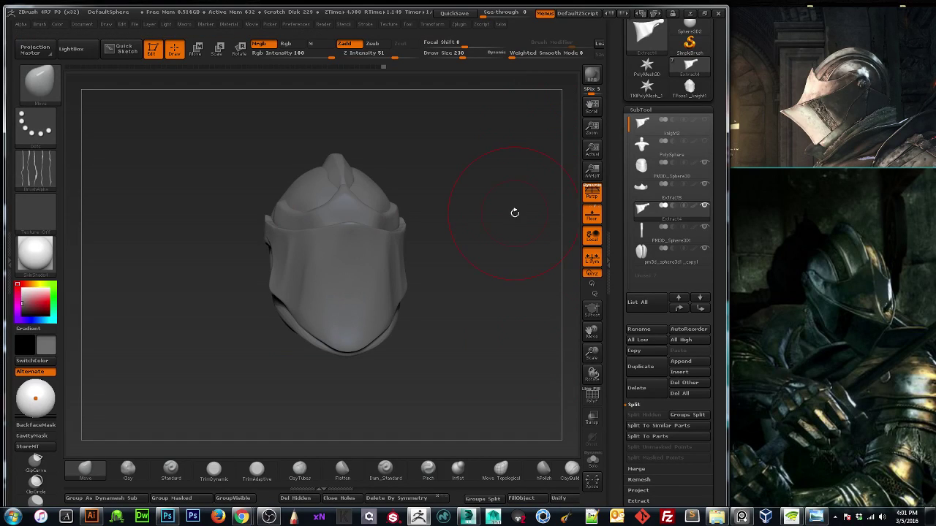
left_click_drag(515, 212, 506, 214)
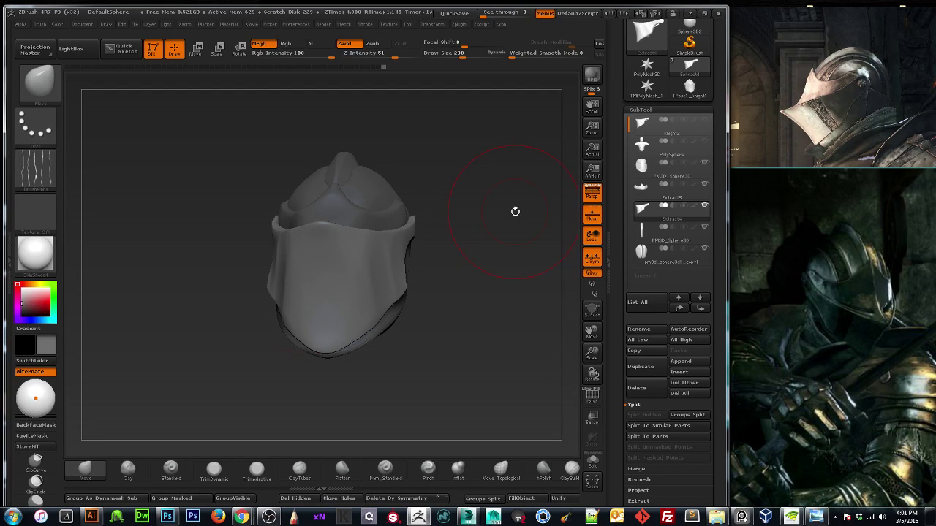
left_click_drag(184, 307, 326, 295, "shift")
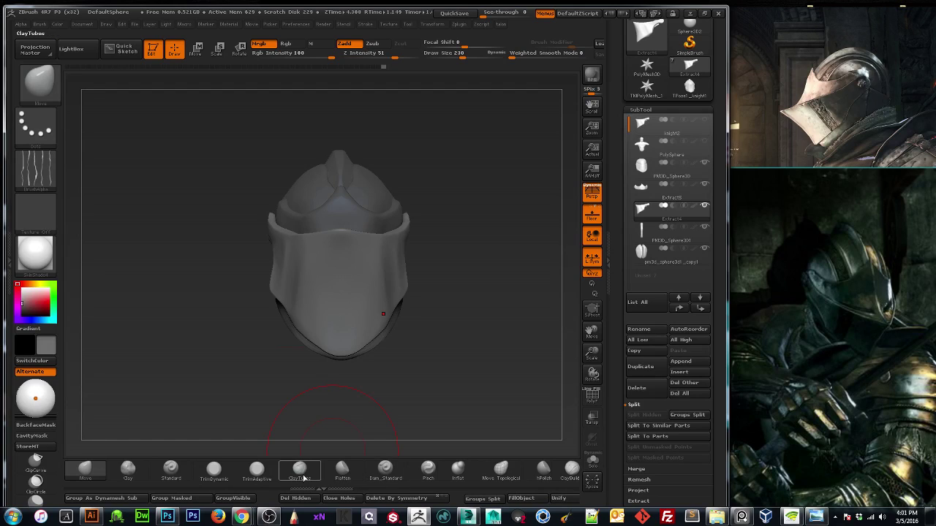
Pinch the visor along its vertical centerline with the Pinch brush at draw size 70.
left_click(430, 476)
key("bracketleft")
key("bracketleft")
key("bracketleft")
key("bracketleft")
key("bracketleft")
key("bracketleft")
key("bracketleft")
key("bracketleft")
key("bracketleft")
key("bracketleft")
key("bracketleft")
key("bracketleft")
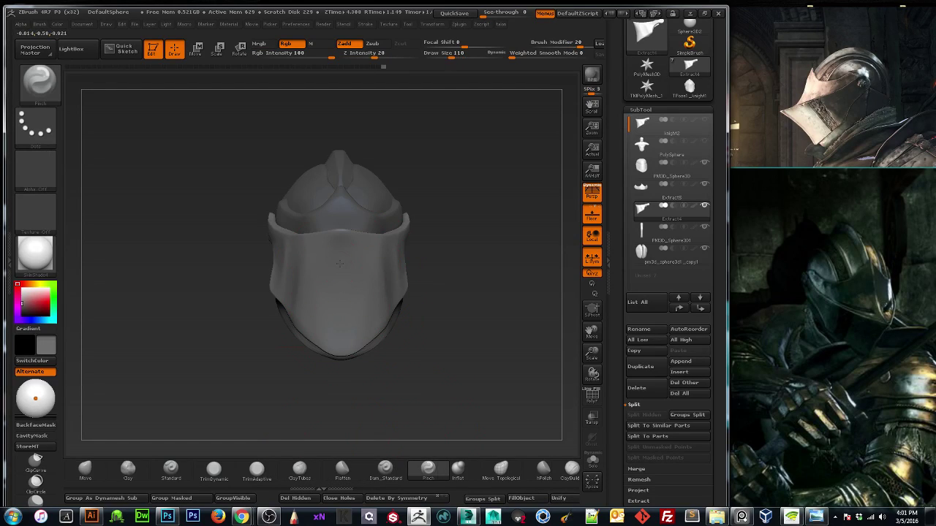
key("bracketright")
key("bracketright")
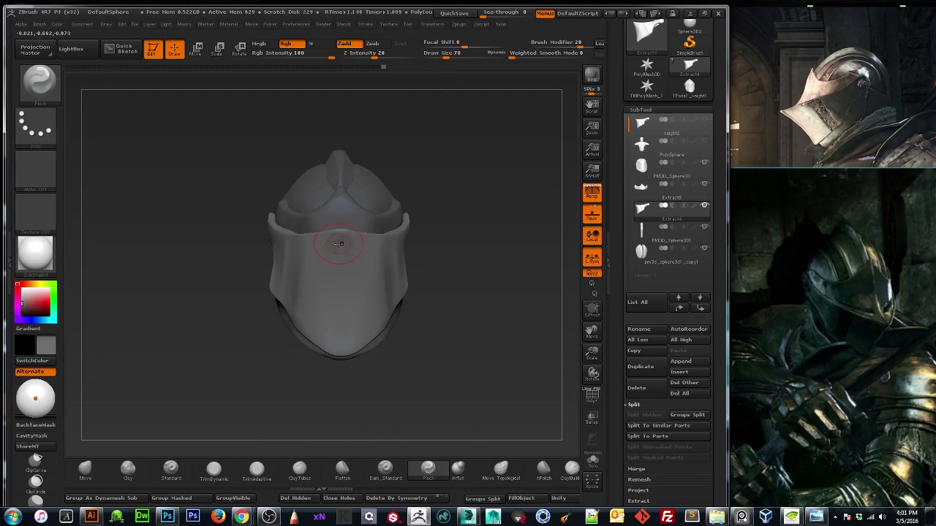
left_click_drag(337, 312, 341, 319)
mouse_move(263, 416)
left_mouse_down()
mouse_move(307, 415)
mouse_move(270, 414)
left_mouse_up()
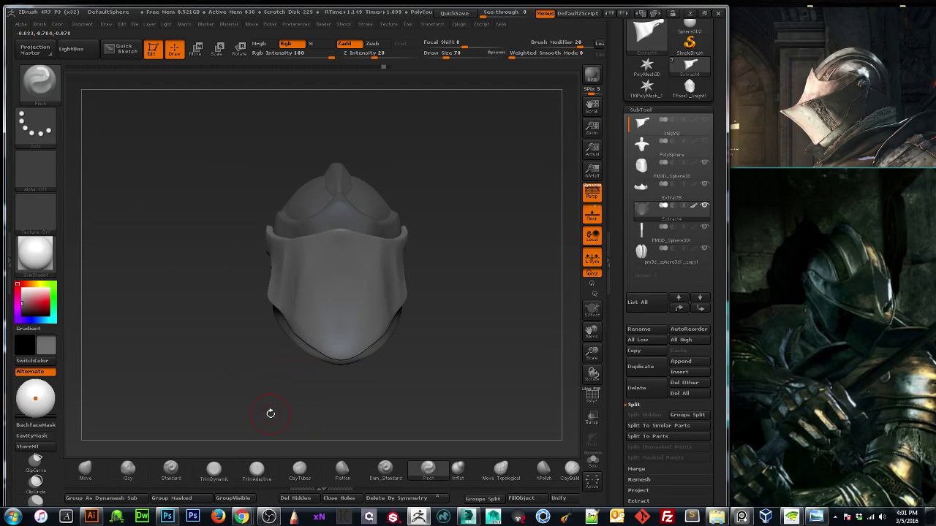
Carve a vertical crease down the visor's center with the Dam_Standard brush at Z Intensity 12 and draw size 50.
left_click(385, 469)
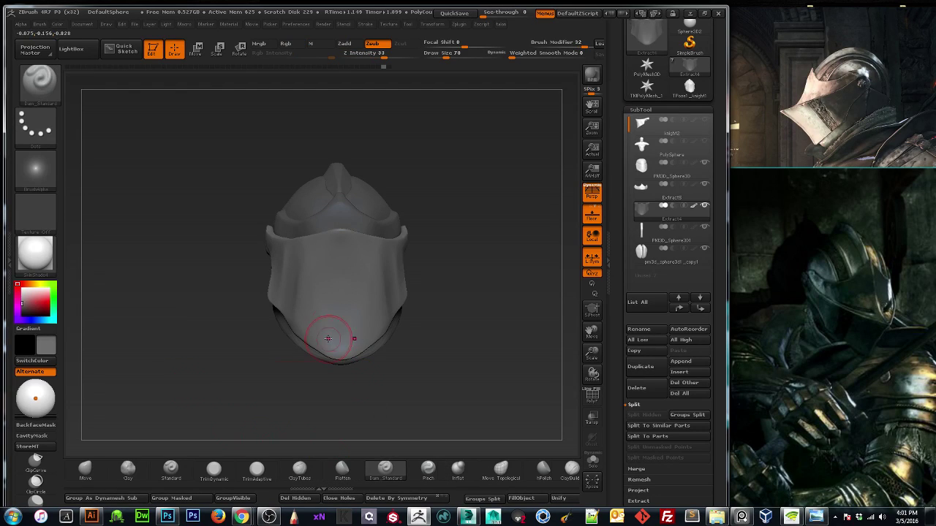
left_click_drag(339, 353, 342, 331)
left_click_drag(341, 241, 340, 230)
mouse_move(223, 369)
left_mouse_down()
mouse_move(272, 379)
mouse_move(223, 386)
left_mouse_up()
key("ctrl+z")
left_click(381, 53)
type("12")
key("Return")
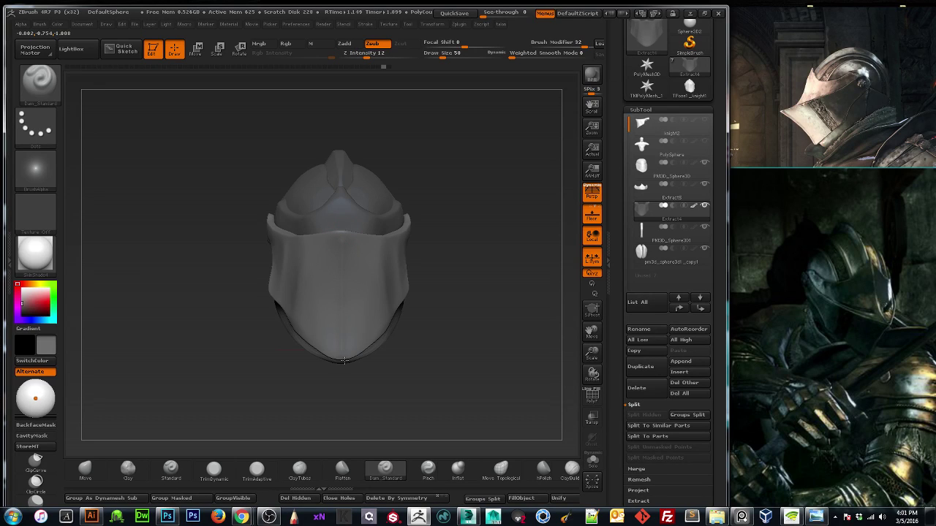
Inspect the visor's center crease and upper rim up close from above and from the front.
mouse_move(201, 358)
left_mouse_down()
mouse_move(245, 362)
mouse_move(150, 378)
mouse_move(340, 321)
mouse_move(435, 325)
left_mouse_up()
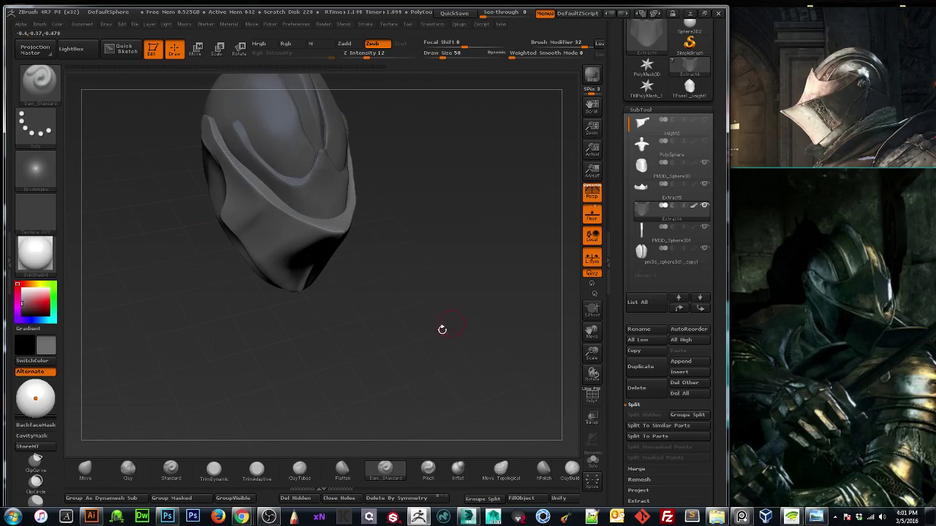
left_click_drag(481, 296, 466, 297)
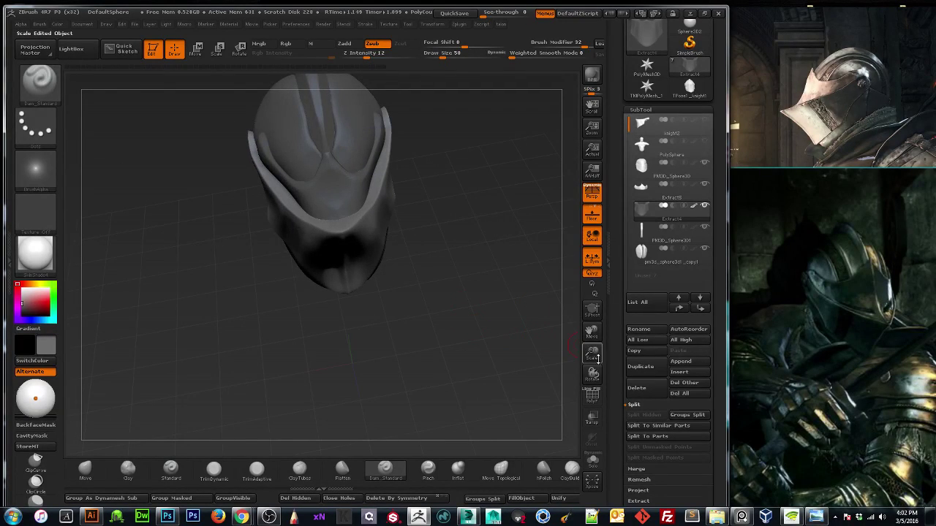
left_click_drag(596, 355, 593, 360)
left_click_drag(486, 358, 479, 303)
left_click_drag(592, 351, 591, 362)
left_click_drag(591, 333, 514, 365)
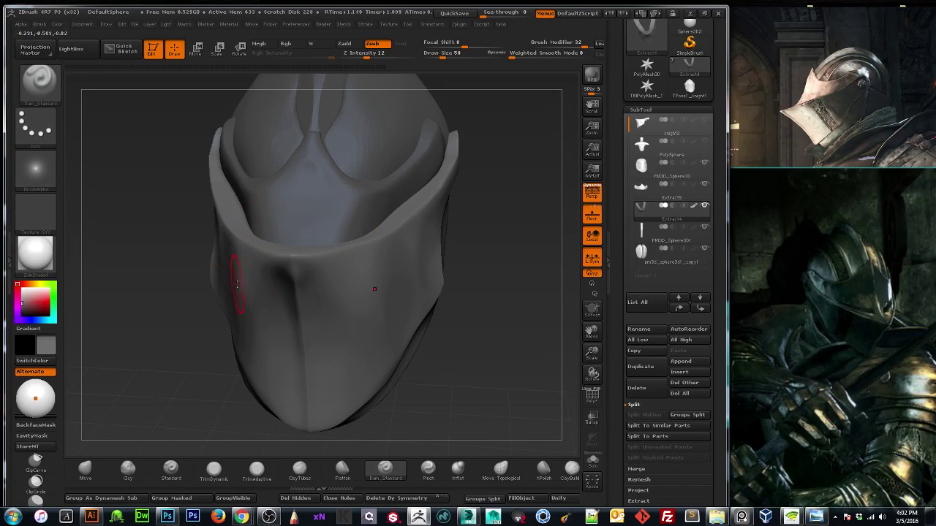
mouse_move(213, 300)
left_mouse_down()
mouse_move(267, 281)
mouse_move(253, 275)
left_mouse_up()
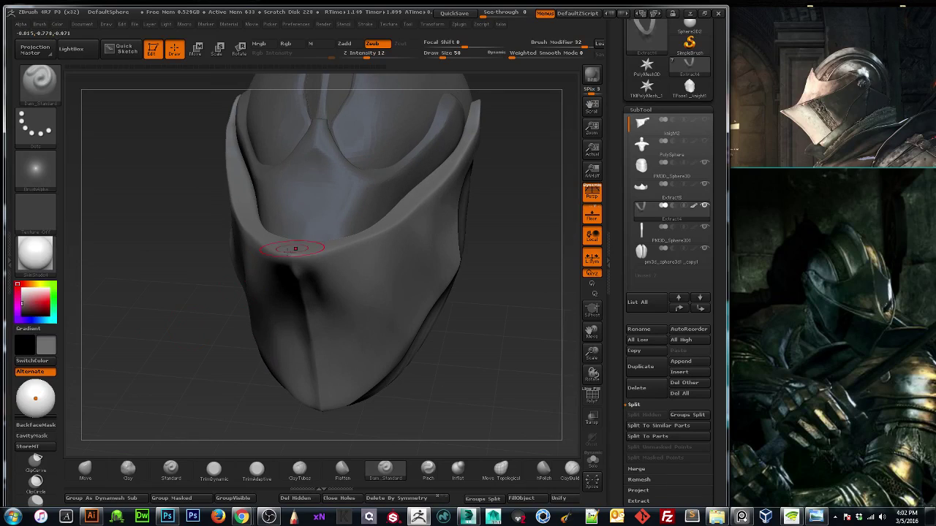
Carve a groove into the Extract5 brow piece along the visor's upper rim with Dam_Standard at draw size 30.
key("bracketleft")
key("bracketleft")
key("bracketleft")
key("bracketleft")
left_click(335, 221, "alt")
key("bracketright")
key("bracketright")
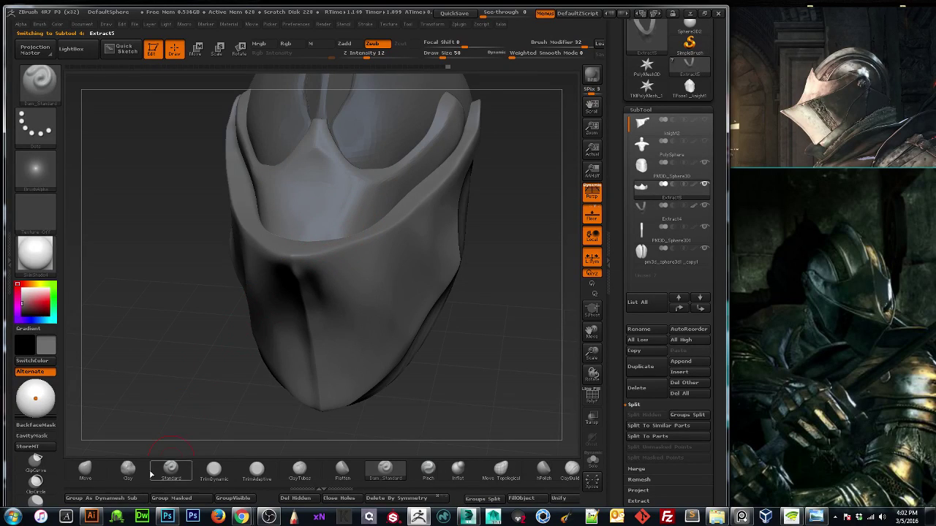
key("bracketleft")
key("bracketleft")
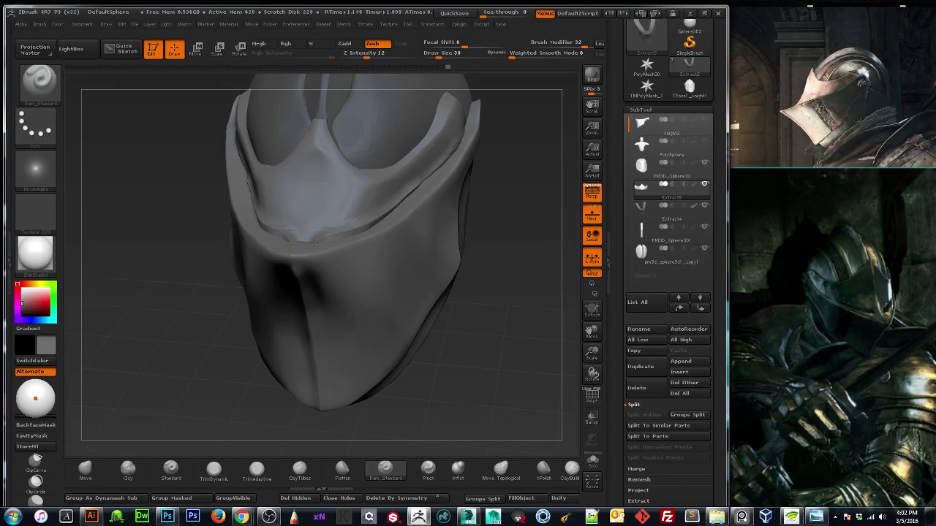
Pull the front tip and side edges of the Extract5 brow piece toward the visor's rim with the Move brush at draw size 30.
left_click(84, 469)
mouse_move(172, 386)
left_mouse_down()
mouse_move(135, 382)
mouse_move(167, 419)
left_mouse_up()
key("bracketright")
key("bracketright")
left_click_drag(304, 244, 305, 284)
key("bracketleft")
key("bracketleft")
left_click_drag(332, 250, 349, 248)
mouse_move(355, 210)
left_mouse_down()
mouse_move(357, 224)
mouse_move(383, 199)
mouse_move(401, 209)
mouse_move(374, 213)
mouse_move(375, 227)
left_mouse_up()
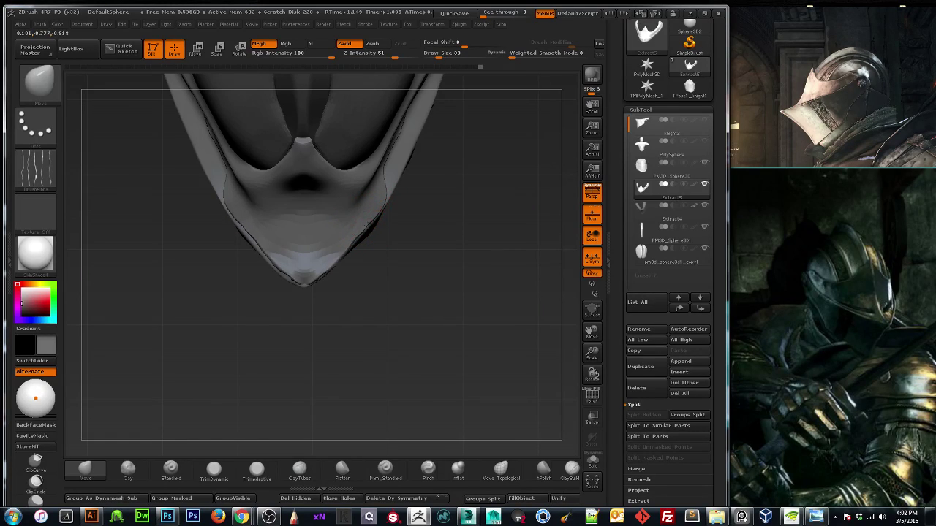
Fit the brow piece's pointed front edge to the visor's rim with the Move brush at draw size 50.
key("shift")
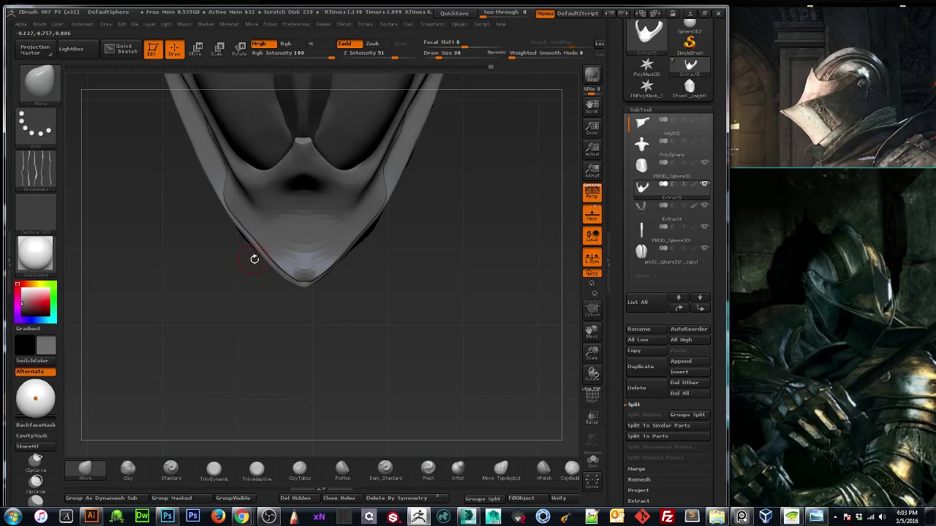
left_click_drag(257, 248, 260, 250)
left_click_drag(291, 276, 302, 283)
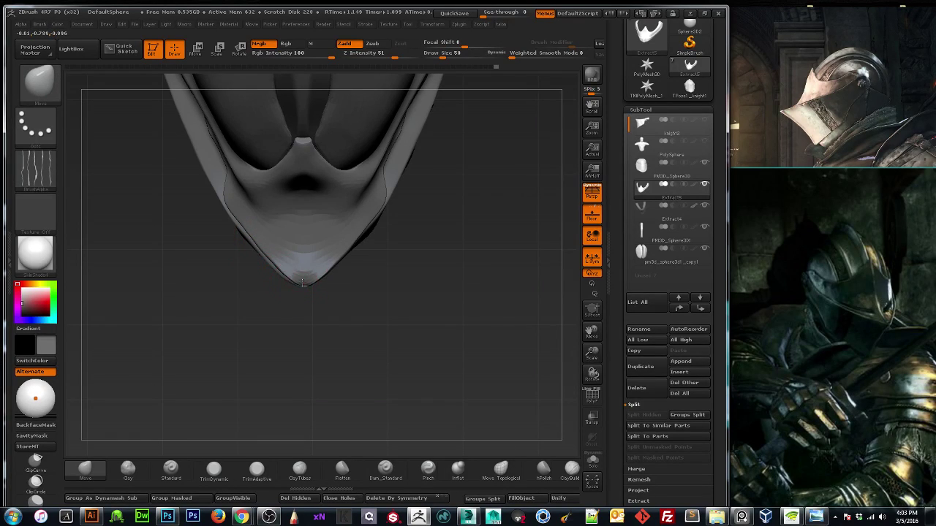
left_click_drag(251, 240, 250, 242)
mouse_move(261, 347)
left_mouse_down()
mouse_move(244, 265)
mouse_move(270, 258)
left_mouse_up()
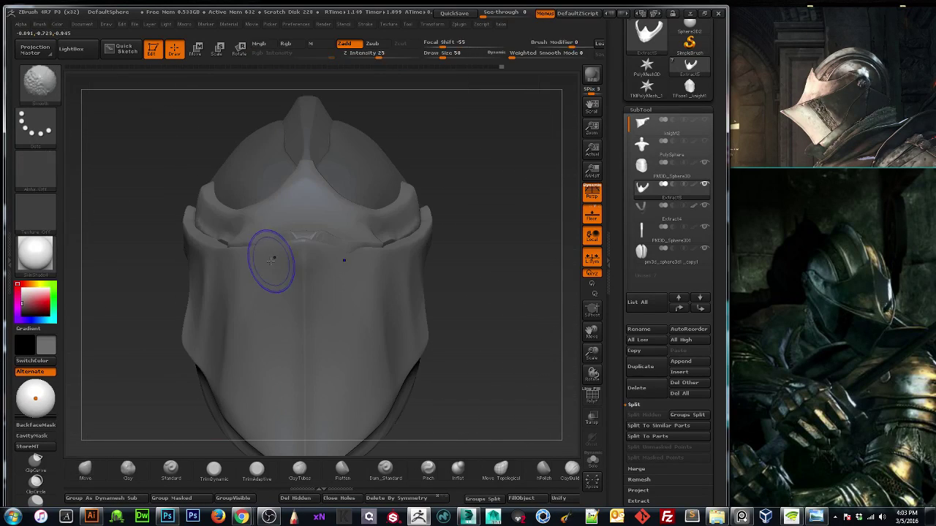
Adjust the brow piece's front tip above the visor in side view with the Move brush at draw size 90.
right_click_drag(348, 254, 278, 256)
right_click_drag(278, 256, 300, 251, "ctrl")
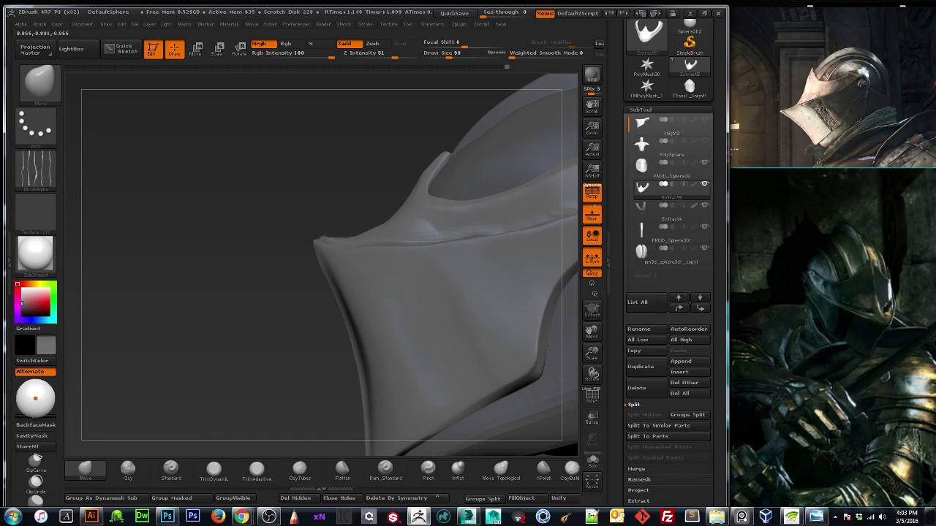
left_click_drag(261, 300, 304, 297)
mouse_move(444, 179)
left_mouse_down()
mouse_move(413, 234)
mouse_move(423, 241)
left_mouse_up()
left_click_drag(317, 250, 326, 244, "shift")
mouse_move(224, 303)
left_mouse_down()
mouse_move(218, 350)
mouse_move(271, 280)
mouse_move(251, 261)
left_mouse_up()
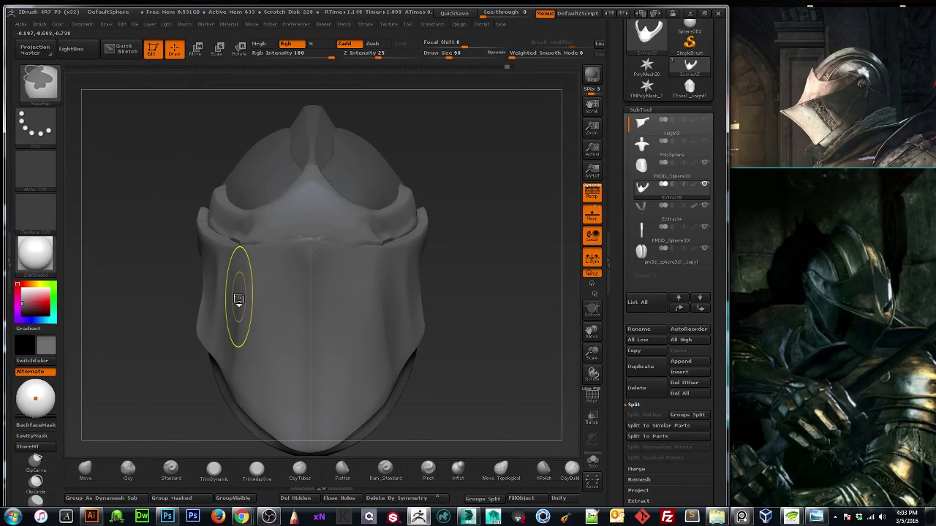
Reshape the brow piece's side edge along the visor's rim, using the Move brush at draw sizes 30 and 50.
mouse_move(482, 256)
left_mouse_down()
mouse_move(486, 346)
mouse_move(511, 311)
left_mouse_up()
left_click_drag(591, 352, 547, 430)
mouse_move(591, 352)
left_mouse_down()
mouse_move(575, 396)
mouse_move(468, 267)
left_mouse_up()
key("]")
key("]")
left_click_drag(354, 218, 392, 223)
key("bracketleft")
key("bracketleft")
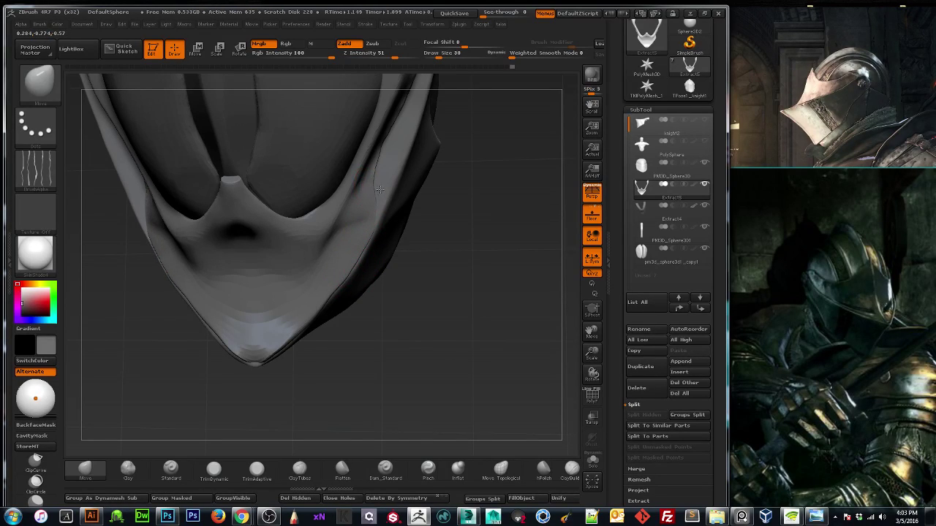
key("bracketright")
key("bracketright")
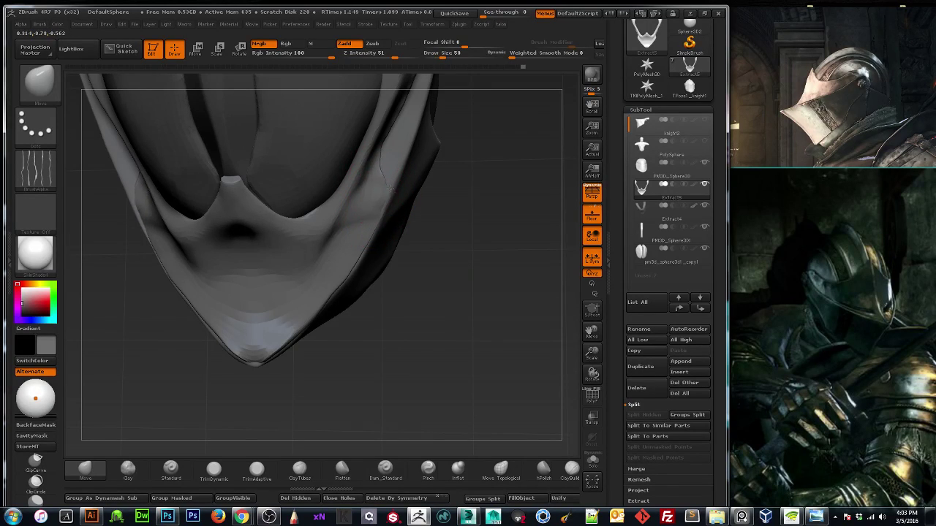
Tighten the side seam between the brow piece and the visor with the Move brush at draw sizes 50 and 90.
mouse_move(436, 271)
left_mouse_down()
mouse_move(520, 250)
mouse_move(442, 255)
left_mouse_up()
key("bracketright")
key("bracketright")
key("bracketright")
key("bracketright")
left_click_drag(353, 204, 347, 193)
mouse_move(398, 188)
right_mouse_down()
mouse_move(489, 162)
mouse_move(490, 230)
mouse_move(439, 193)
mouse_move(368, 167)
right_mouse_up()
left_click_drag(373, 150, 386, 156)
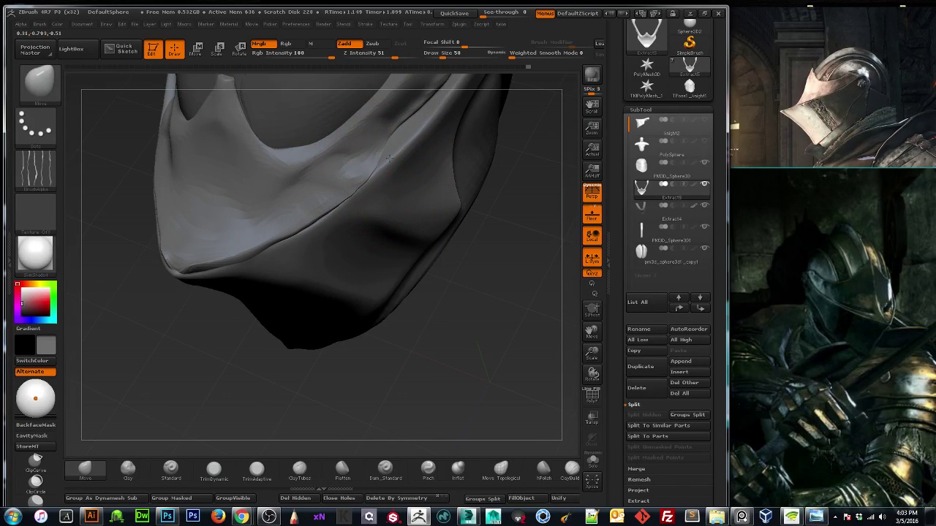
right_click_drag(480, 288, 369, 167)
mouse_move(370, 166)
left_mouse_down()
mouse_move(360, 153)
mouse_move(390, 147)
left_mouse_up()
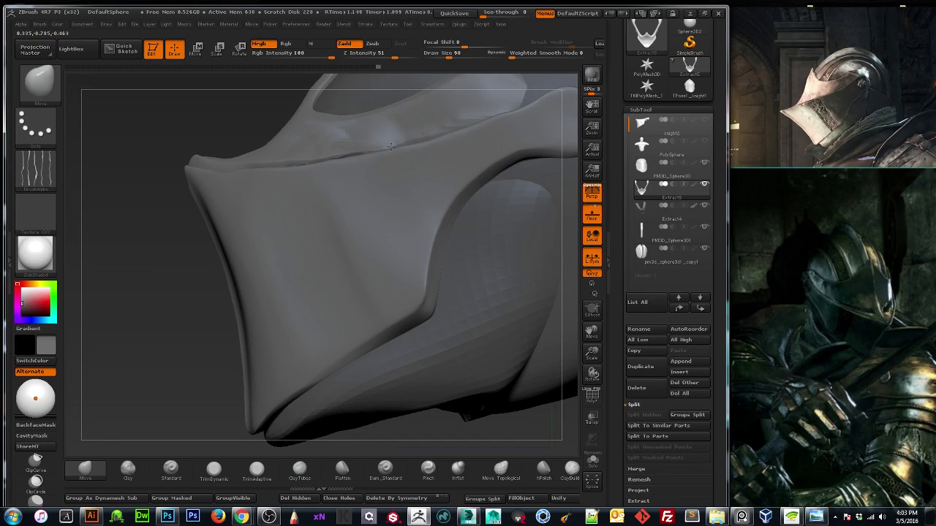
Examine how the brow piece's side arms and front tip fit the visor from several angles.
mouse_move(413, 153)
right_mouse_down()
mouse_move(560, 184)
mouse_move(563, 255)
right_mouse_up()
right_click_drag(532, 226, 455, 198)
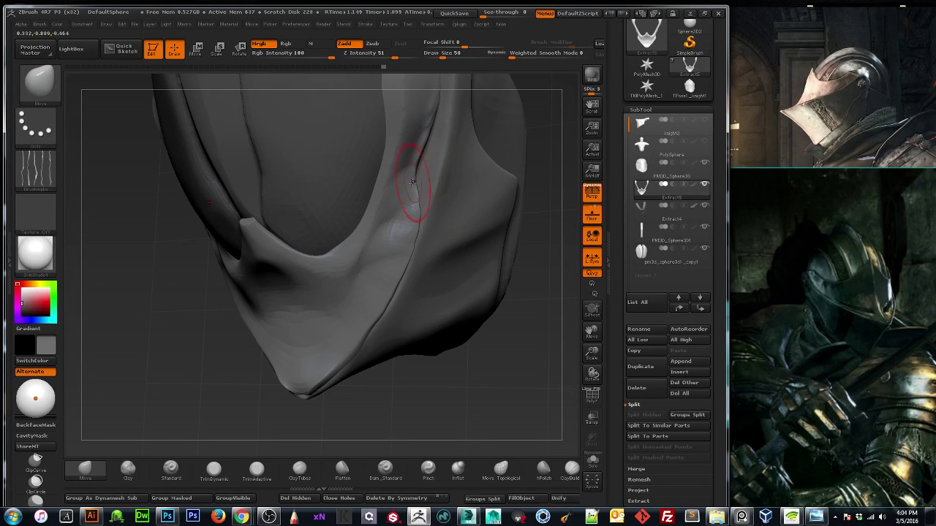
mouse_move(533, 304)
right_mouse_down()
mouse_move(588, 330)
mouse_move(541, 386)
right_mouse_up()
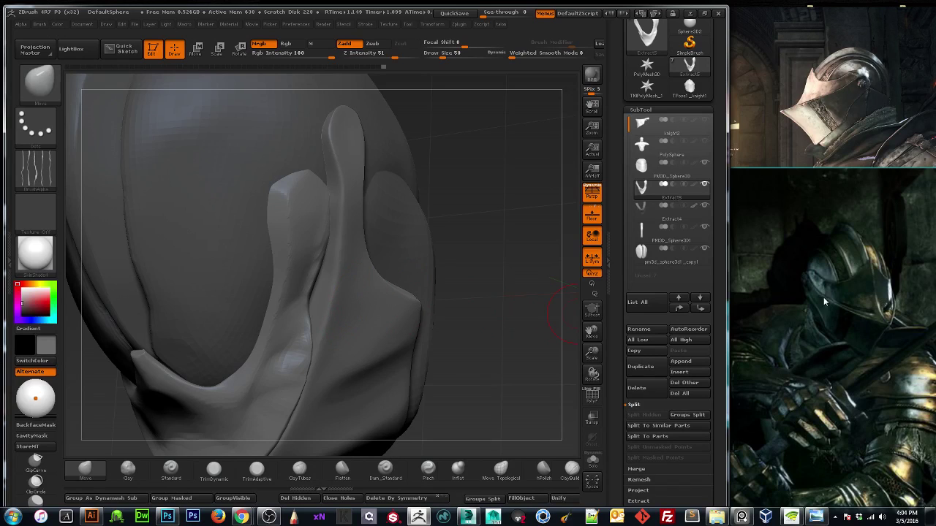
mouse_move(537, 335)
right_mouse_down()
mouse_move(475, 347)
mouse_move(469, 249)
mouse_move(565, 309)
right_mouse_up()
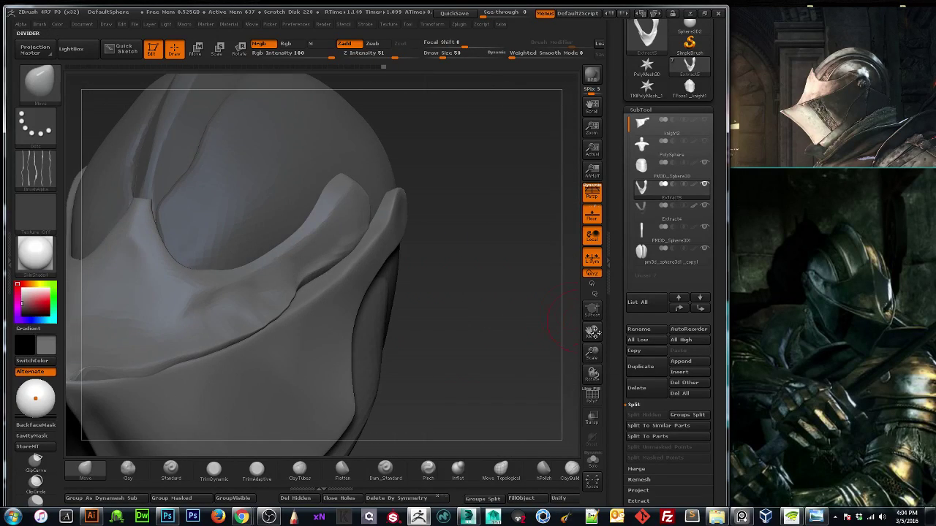
mouse_move(582, 345)
right_mouse_down()
mouse_move(587, 328)
mouse_move(524, 329)
mouse_move(481, 356)
mouse_move(541, 342)
right_mouse_up()
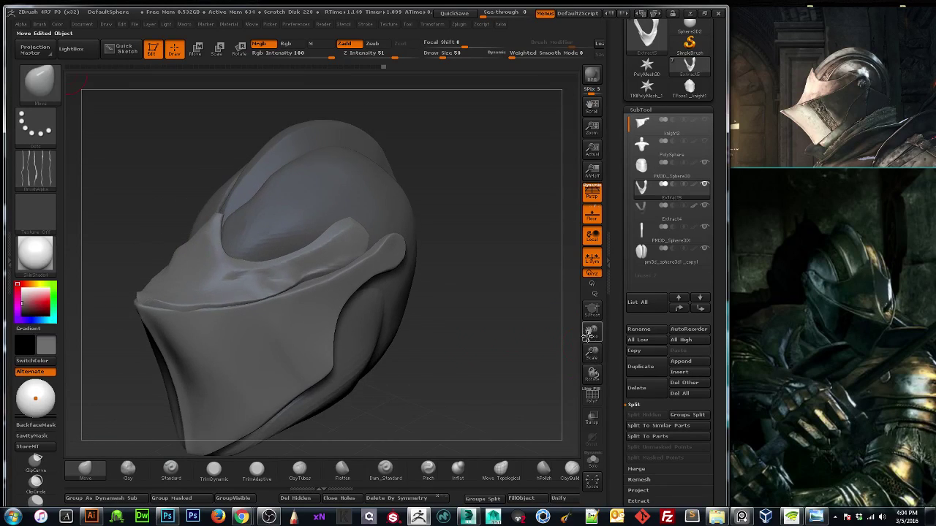
left_click_drag(590, 336, 636, 317)
mouse_move(193, 357)
left_mouse_down("shift")
mouse_move(215, 331)
mouse_move(194, 341)
mouse_move(207, 355)
left_mouse_up("shift")
left_click_drag(592, 354, 410, 373)
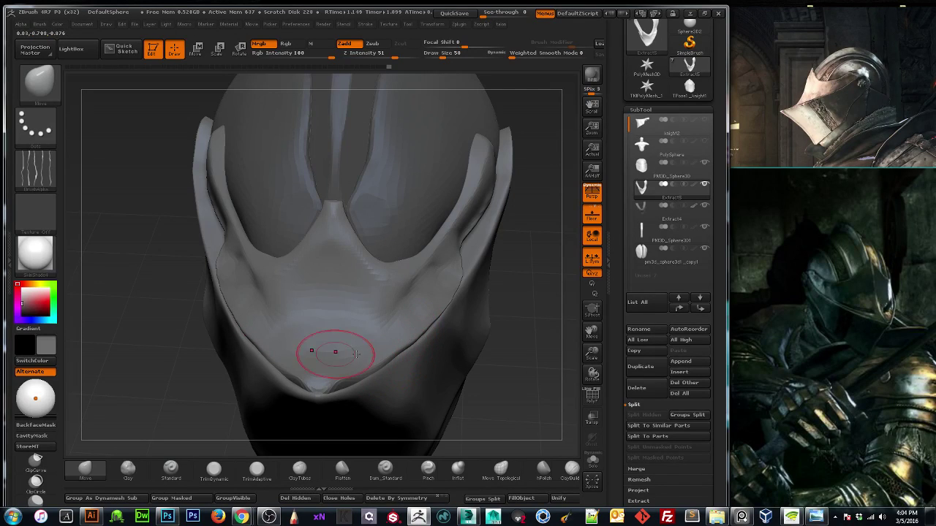
Smooth the brow piece's front tip where it meets the visor's center at draw size 50.
mouse_move(178, 378)
left_mouse_down()
mouse_move(227, 369)
mouse_move(167, 363)
mouse_move(215, 355)
left_mouse_up()
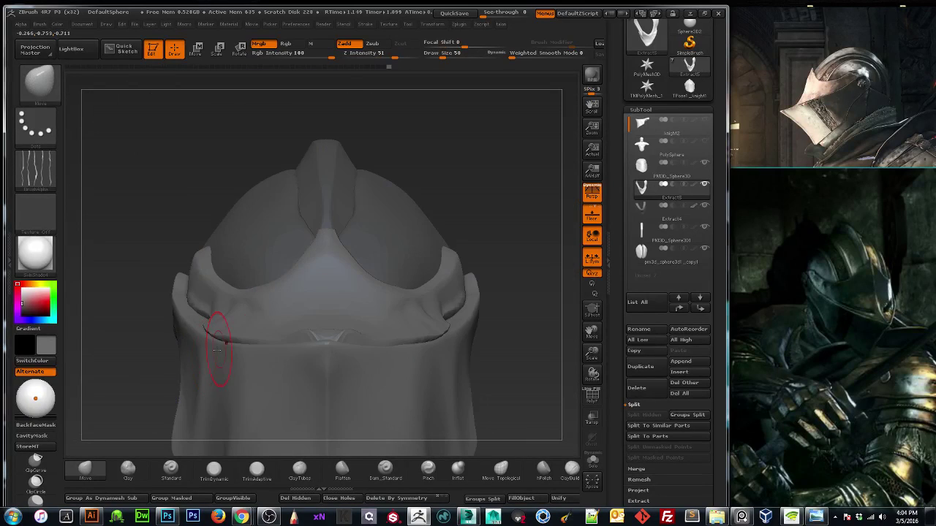
left_click_drag(527, 336, 442, 314)
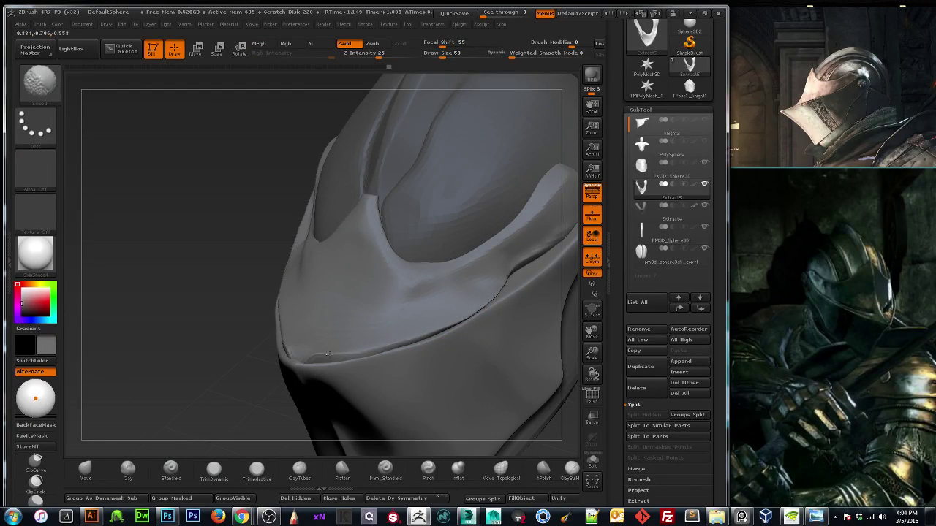
mouse_move(160, 378)
left_mouse_down("shift")
mouse_move(171, 376)
mouse_move(162, 394)
mouse_move(172, 402)
left_mouse_up("shift")
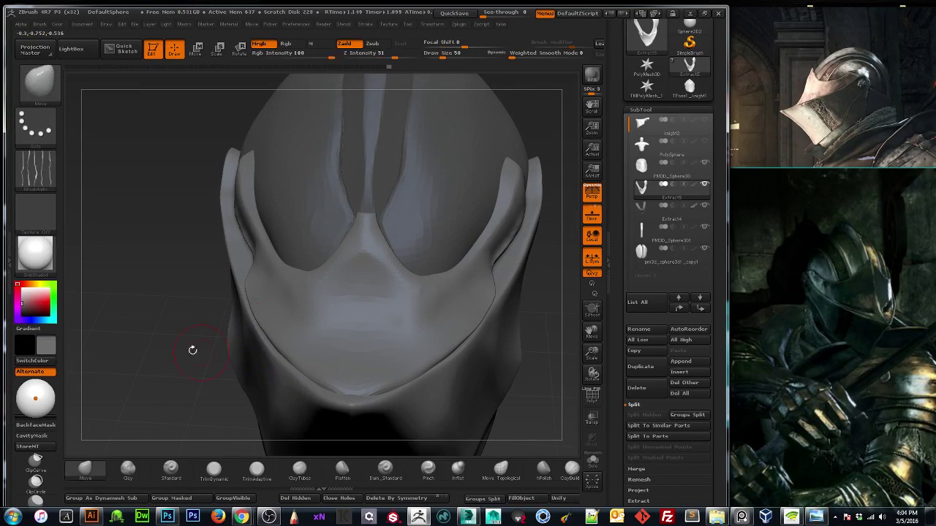
Reshape the front tip of the visor's brow plate with the Move brush at draw size 90.
left_click_drag(192, 349, 229, 353)
left_click_drag(553, 273, 229, 363)
key("bracketright")
key("bracketright")
key("bracketright")
key("bracketright")
left_click_drag(286, 385, 297, 382)
key("bracketleft")
key("bracketleft")
key("bracketleft")
key("bracketleft")
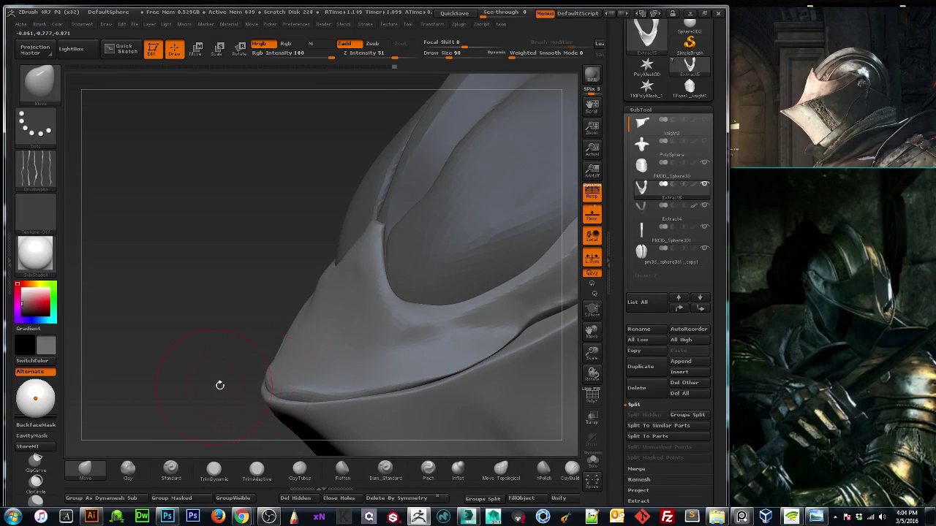
Smooth the side arm of the brow plate with an enlarged brush.
left_click_drag(219, 385, 282, 362)
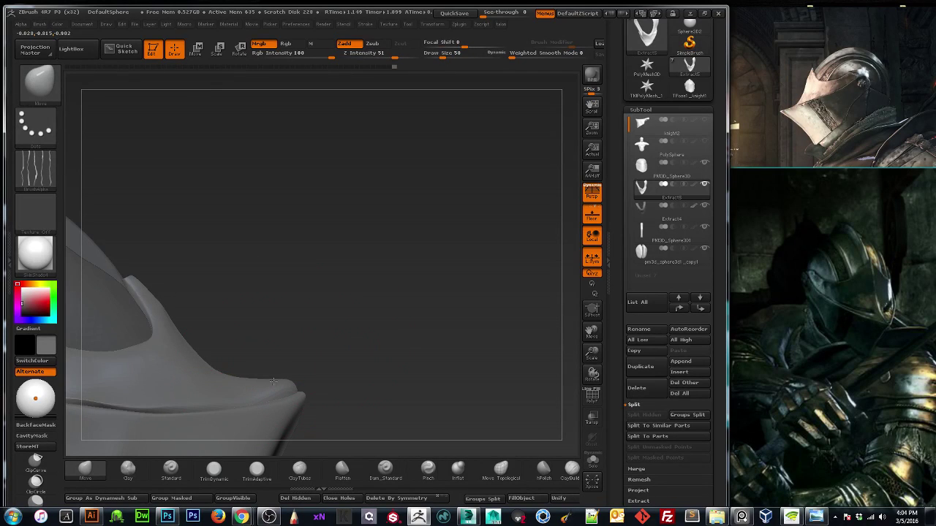
left_click_drag(366, 369, 508, 347)
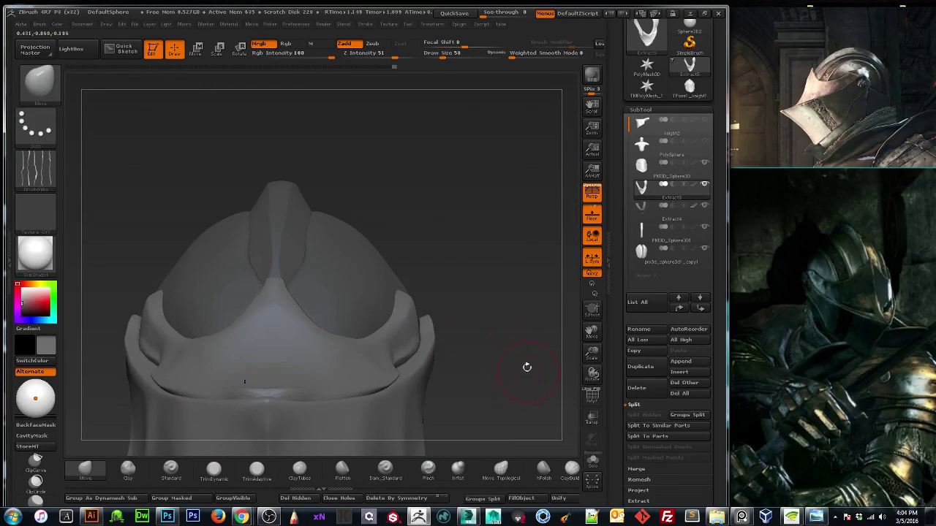
mouse_move(578, 364)
left_mouse_down()
mouse_move(528, 324)
mouse_move(503, 425)
mouse_move(486, 356)
left_mouse_up()
key("bracketright")
key("bracketright")
left_click_drag(485, 253, 490, 251, "shift")
left_click_drag(192, 368, 278, 307)
Try denting both sides of the brow plate symmetrically with the Move brush at draw size 30.
key("bracketleft")
key("bracketleft")
key("bracketleft")
key("bracketleft")
left_click_drag(210, 341, 228, 380)
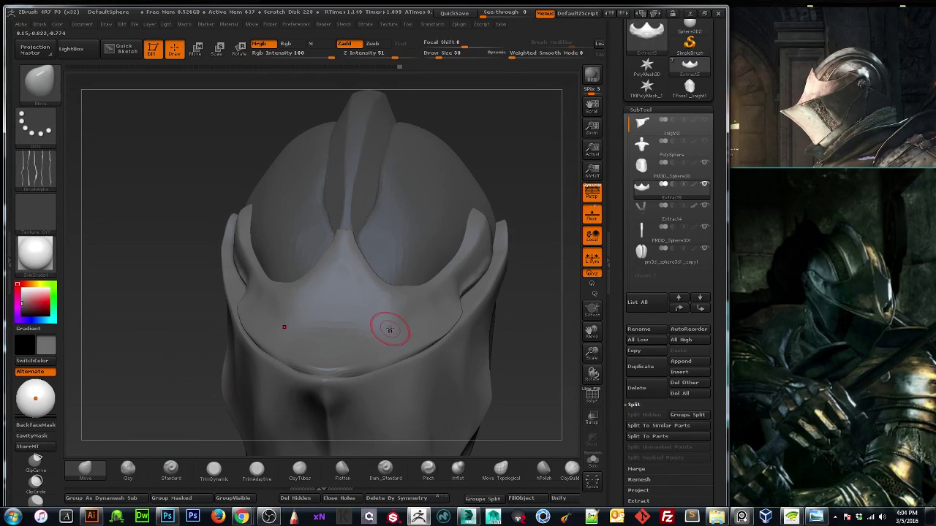
left_click_drag(400, 321, 395, 323)
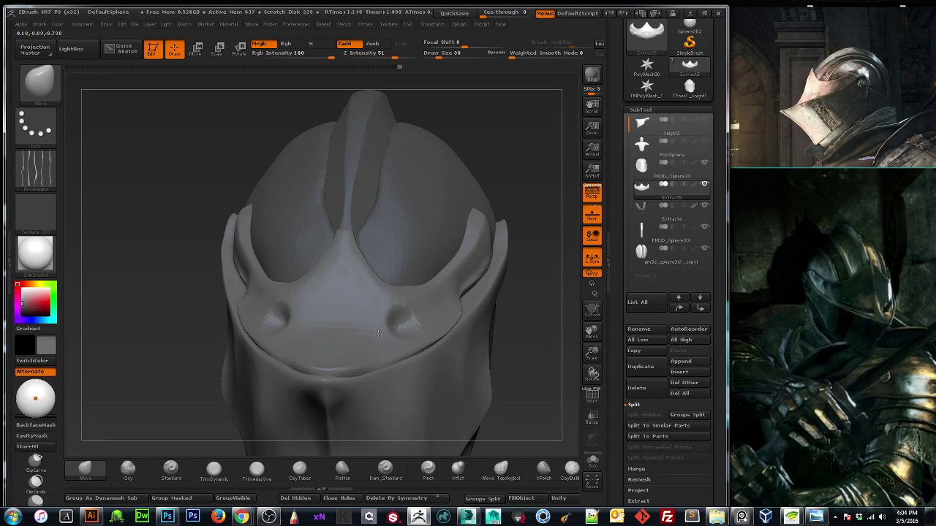
key("ctrl+z")
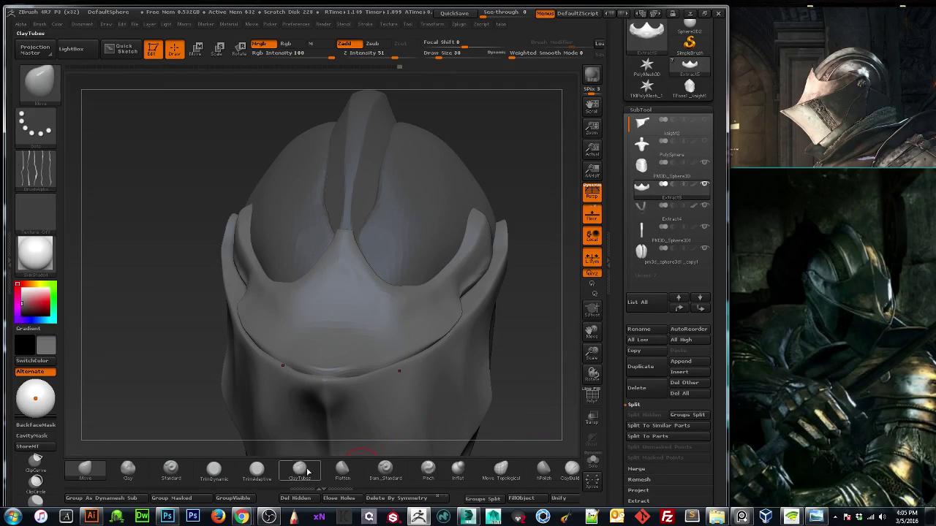
Try carving symmetrical creases across the brow plate with the Dam_Standard brush at draw size 30.
left_click(205, 470)
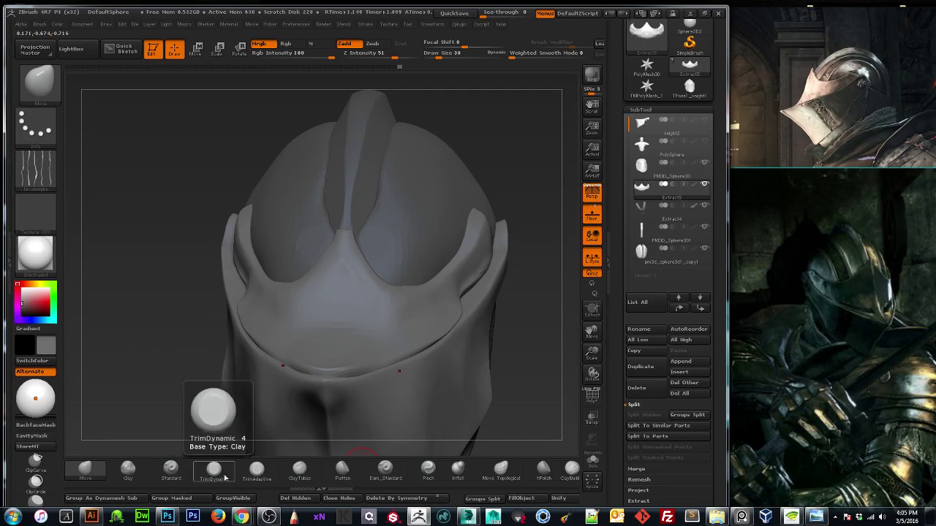
left_click(381, 476)
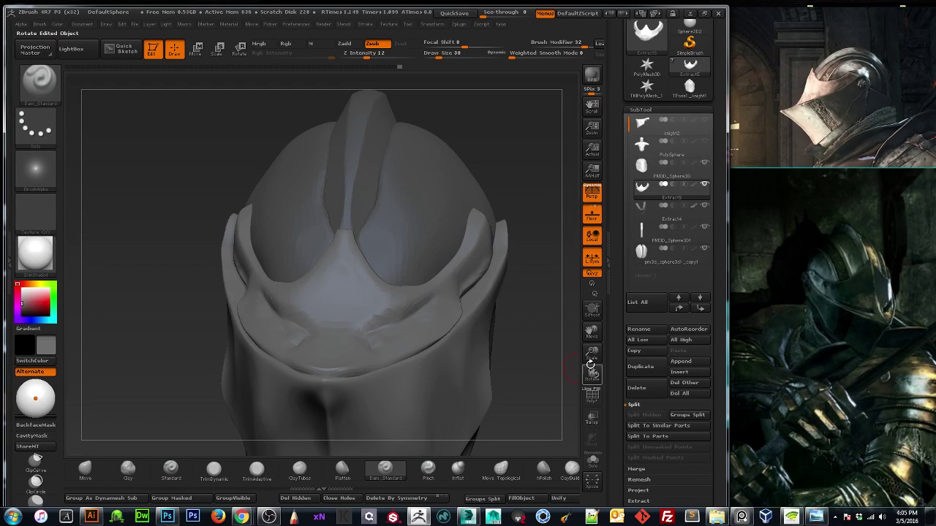
left_click_drag(591, 354, 568, 320)
left_click_drag(508, 369, 503, 338)
left_click_drag(216, 400, 234, 424)
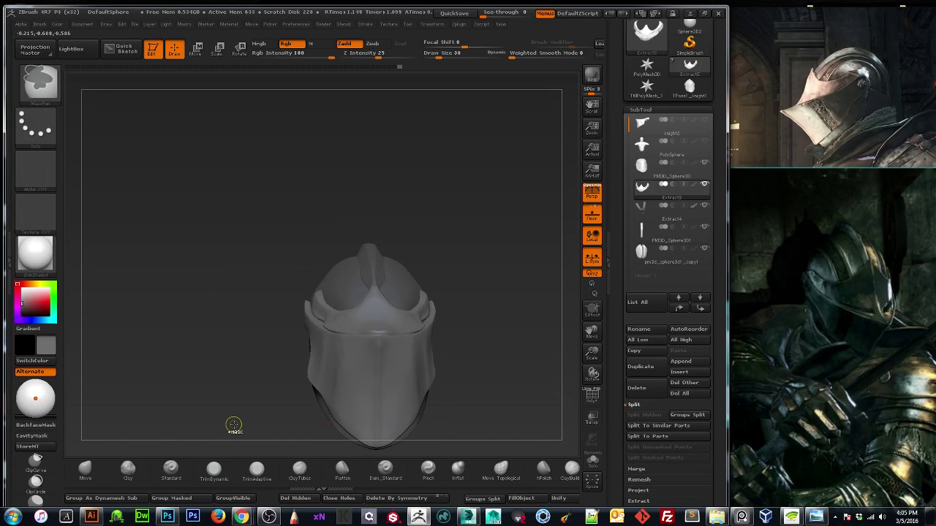
Flatten the front surface of the brow plate along its lower edge with the hPolish brush.
left_click_drag(543, 364, 448, 355)
left_click_drag(591, 353, 582, 417)
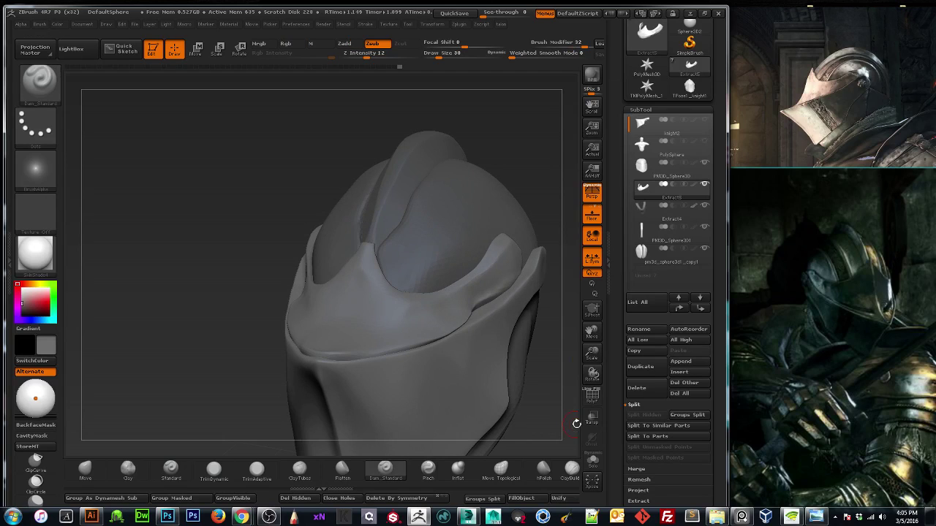
left_click_drag(592, 348, 524, 341)
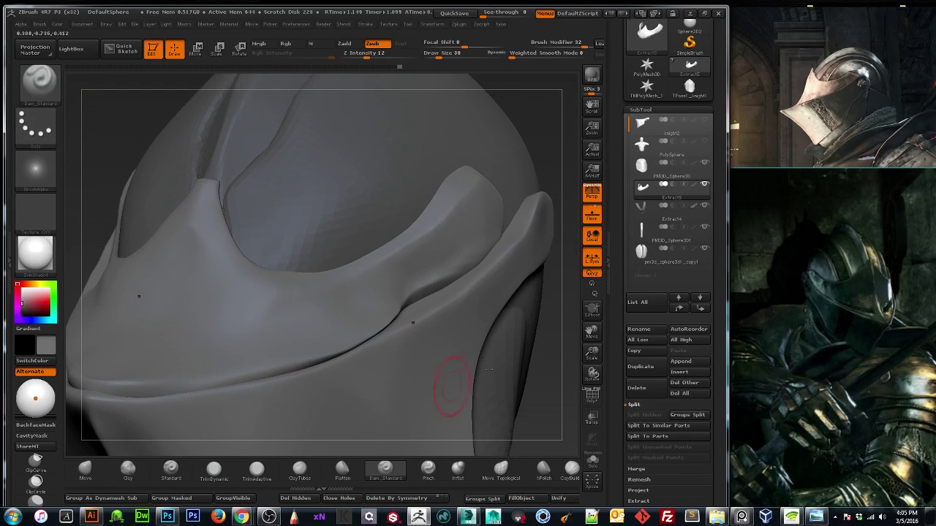
left_click_drag(591, 355, 713, 240)
left_click_drag(218, 373, 356, 448)
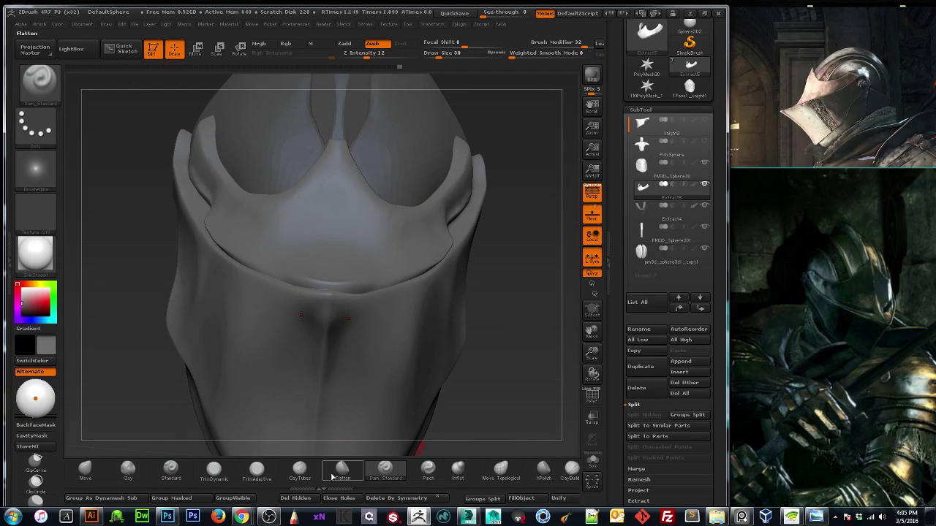
left_click(543, 471)
left_click_drag(527, 375, 429, 372)
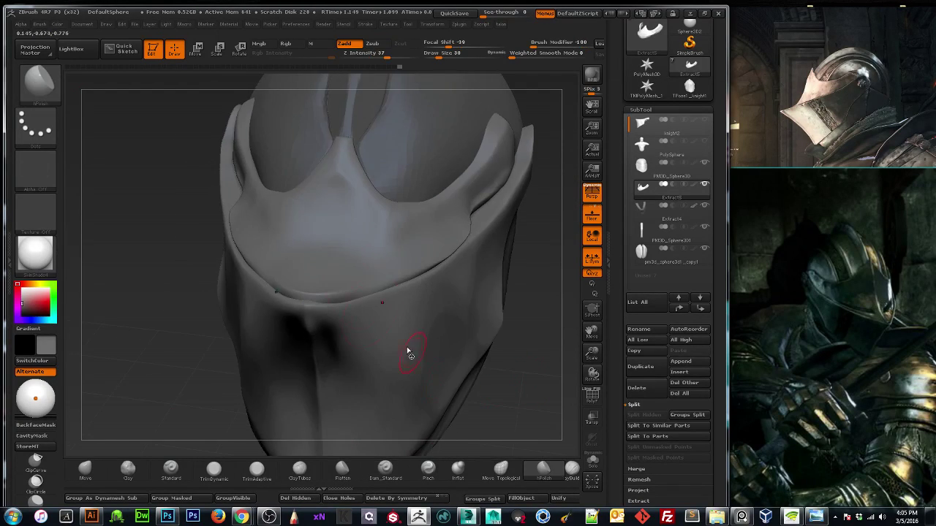
left_click_drag(339, 266, 334, 284)
mouse_move(218, 227)
left_mouse_down()
mouse_move(292, 191)
mouse_move(232, 175)
left_mouse_up()
mouse_move(165, 252)
left_mouse_down()
mouse_move(102, 256)
mouse_move(175, 299)
left_mouse_up()
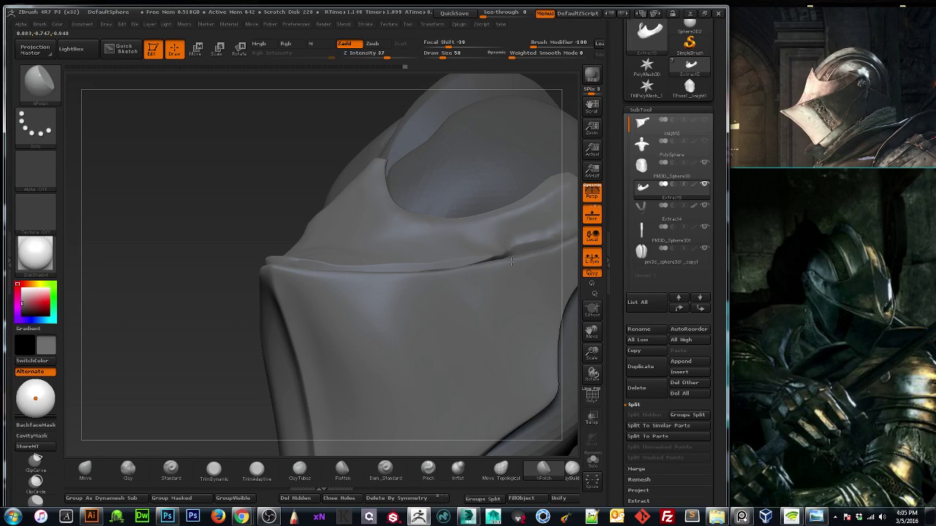
Adjust the brow plate's front lip against the lower visor with the Move brush at draw size 90.
left_click_drag(183, 334, 299, 306, "shift")
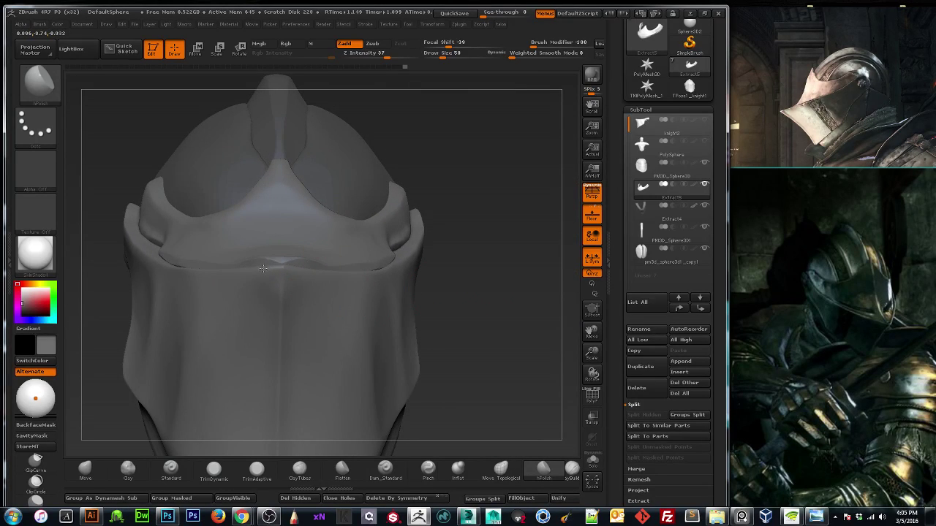
mouse_move(516, 292)
left_mouse_down()
mouse_move(537, 298)
mouse_move(525, 309)
mouse_move(493, 303)
left_mouse_up()
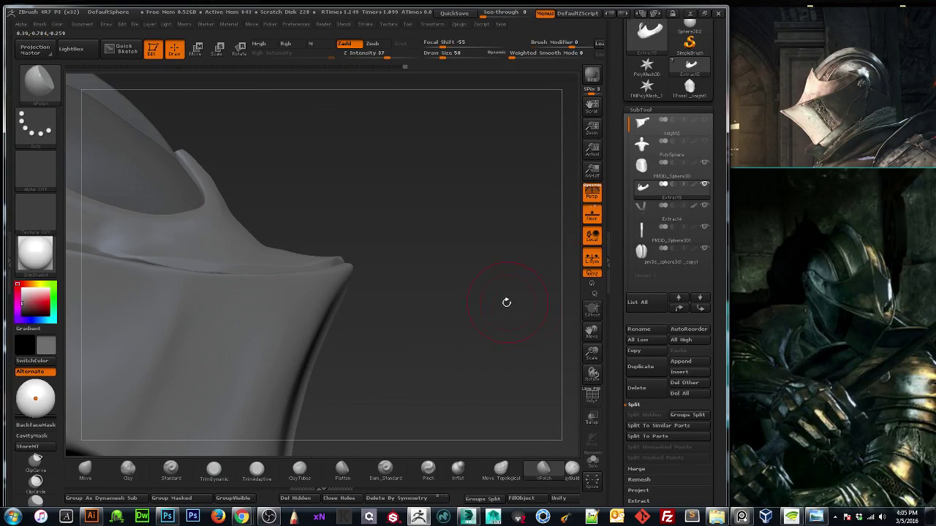
mouse_move(558, 330)
left_mouse_down()
mouse_move(464, 367)
mouse_move(398, 369)
mouse_move(434, 361)
mouse_move(388, 310)
mouse_move(438, 296)
left_mouse_up()
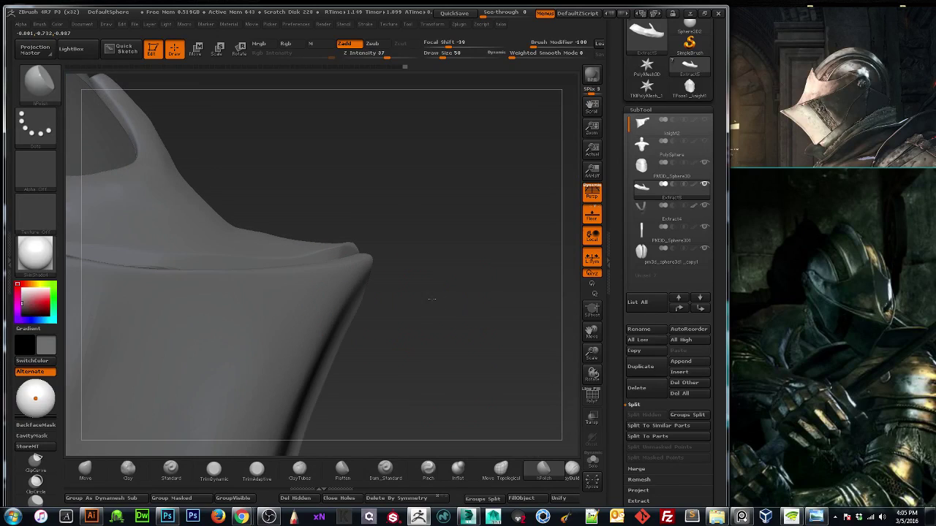
left_click(85, 468)
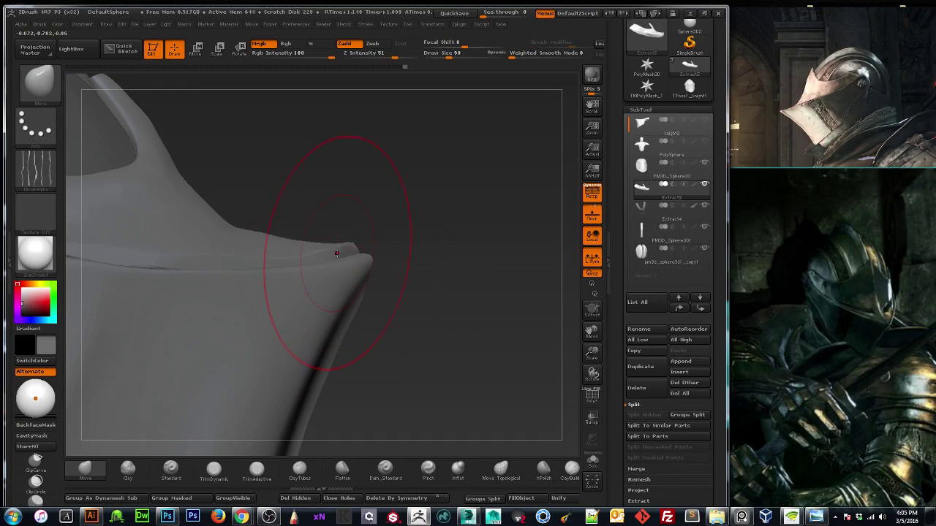
left_click_drag(436, 317, 311, 328)
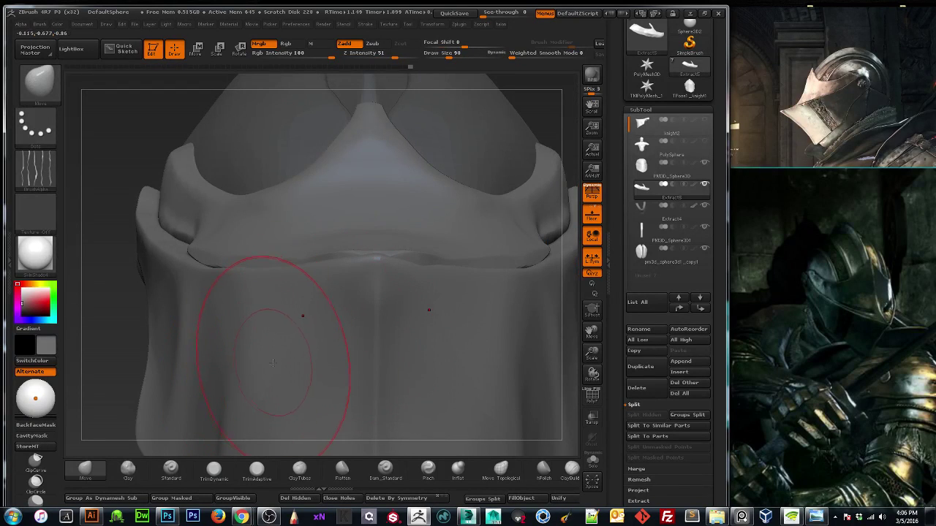
left_click_drag(577, 345, 528, 341, "alt")
key("ctrl")
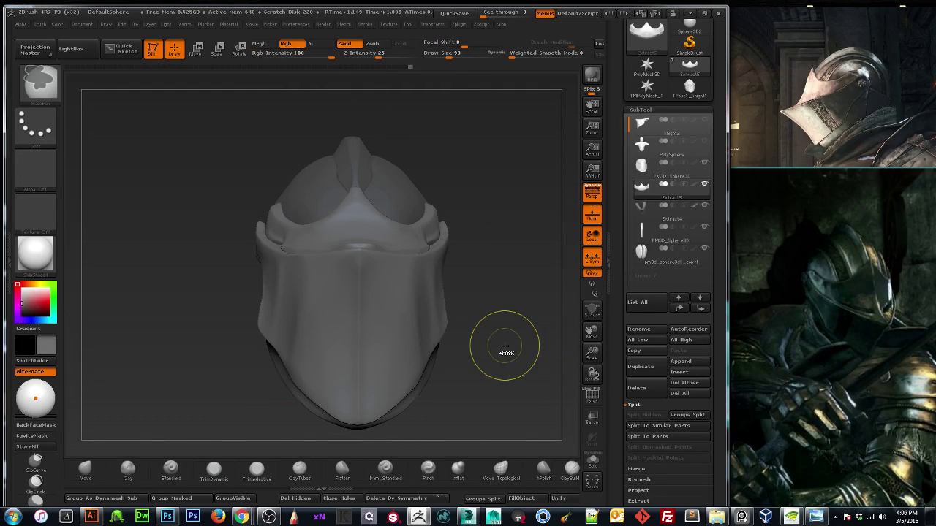
Reshape the curve of the brow plate's pointed front edge with the Move brush at draw size 70.
key("bracketright")
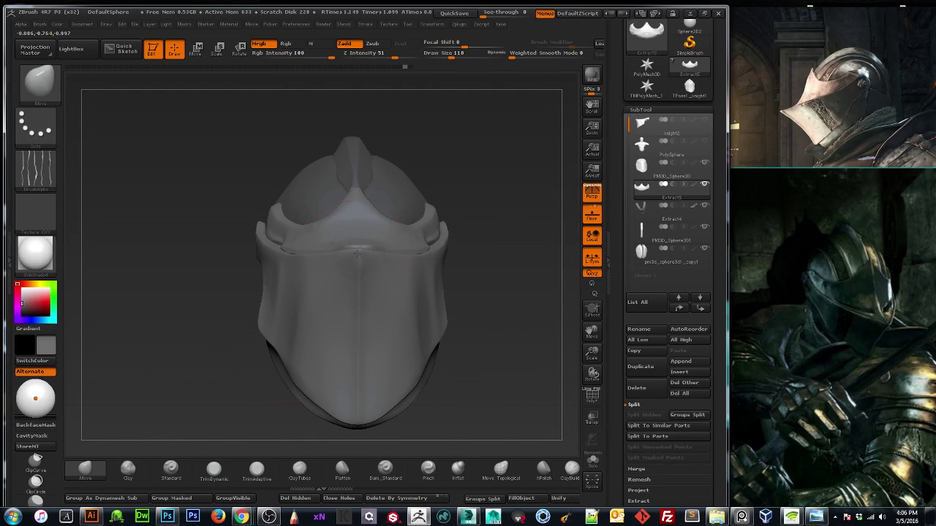
right_click_drag(358, 256, 250, 346)
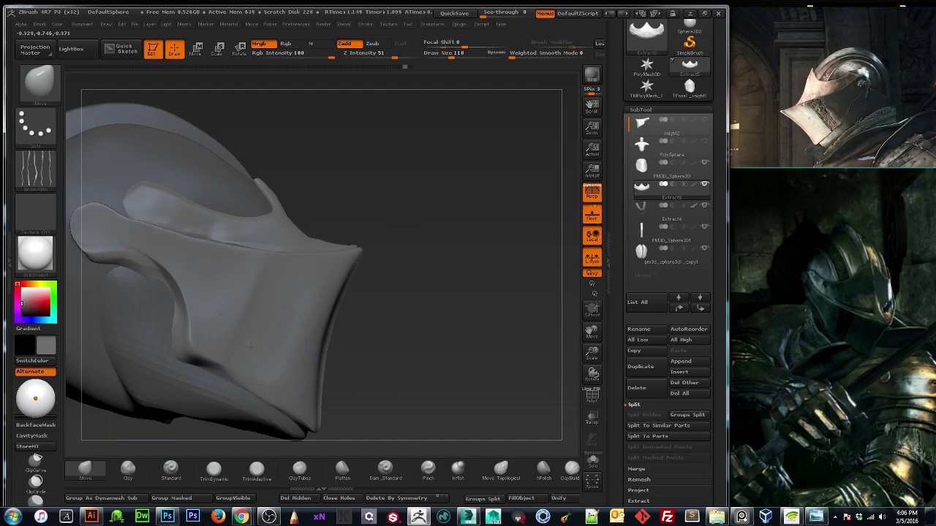
mouse_move(312, 315)
right_mouse_down()
mouse_move(244, 334)
mouse_move(220, 382)
mouse_move(210, 381)
right_mouse_up()
key("bracketleft")
mouse_move(398, 212)
left_mouse_down()
mouse_move(421, 183)
mouse_move(410, 204)
left_mouse_up()
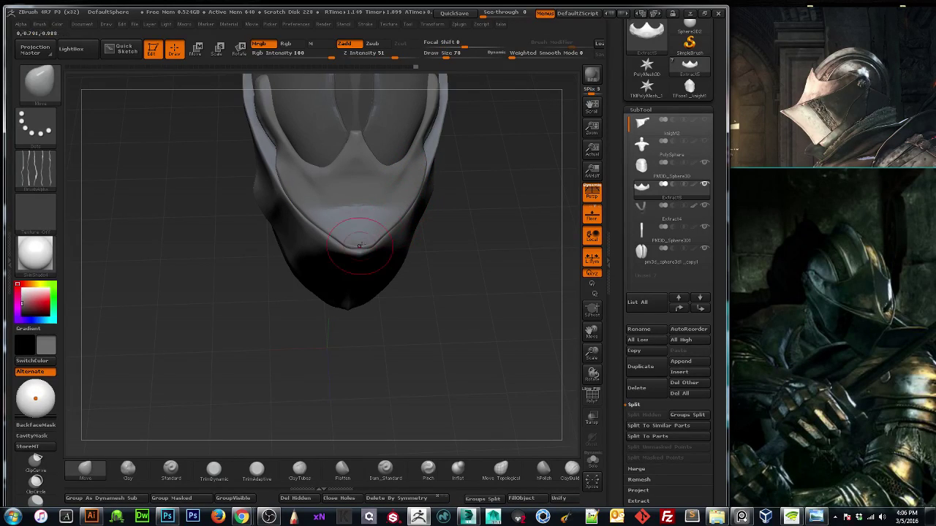
left_click_drag(334, 239, 329, 237)
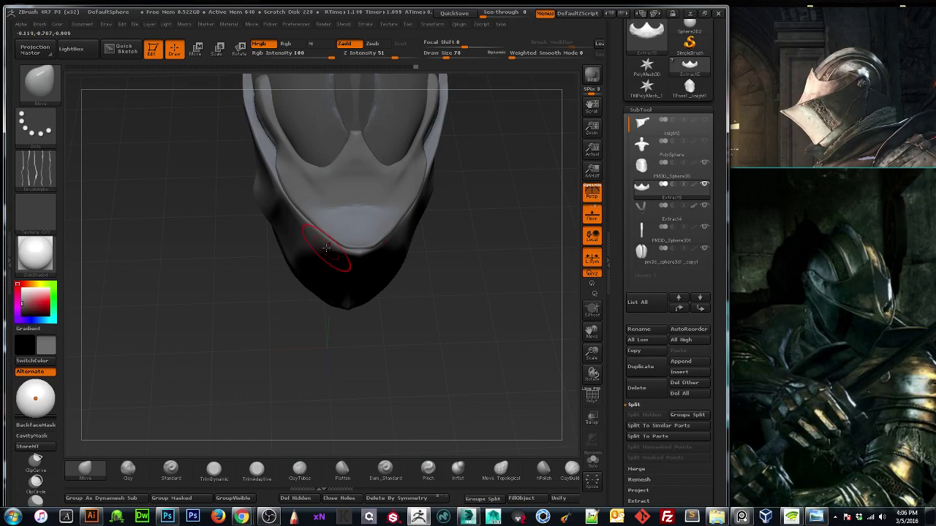
Nudge the brow plate's front rim to follow the visor edge at draw size 50, and undo the last stroke.
key("bracketleft")
key("bracketleft")
key("bracketleft")
key("bracketleft")
left_click_drag(586, 357, 568, 440)
mouse_move(402, 422)
left_mouse_down()
mouse_move(479, 417)
mouse_move(467, 411)
left_mouse_up()
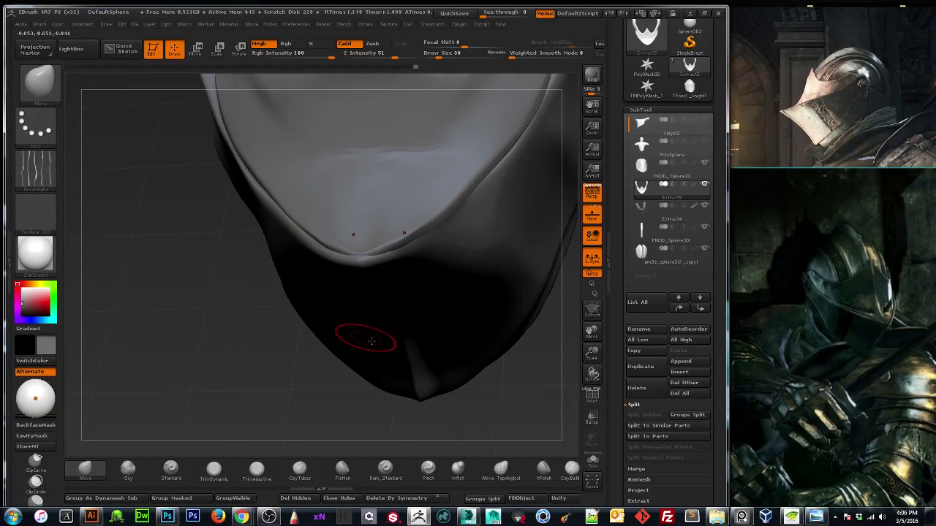
key("bracketright")
key("bracketright")
left_click_drag(319, 250, 322, 243)
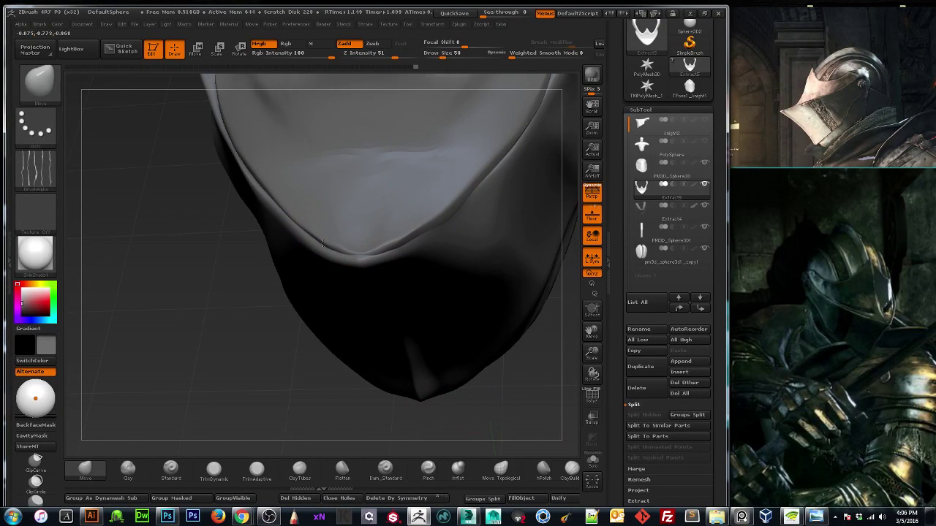
left_click_drag(207, 357, 199, 280, "shift")
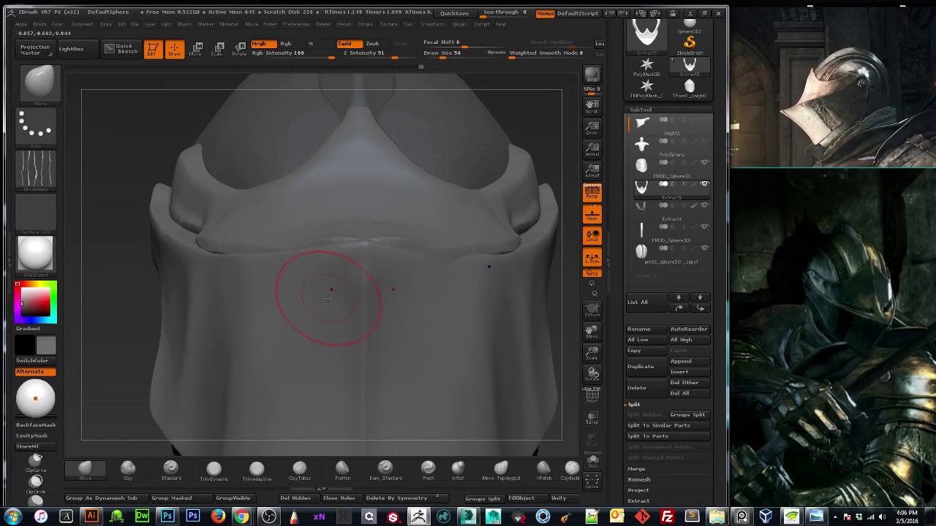
key("ctrl+z")
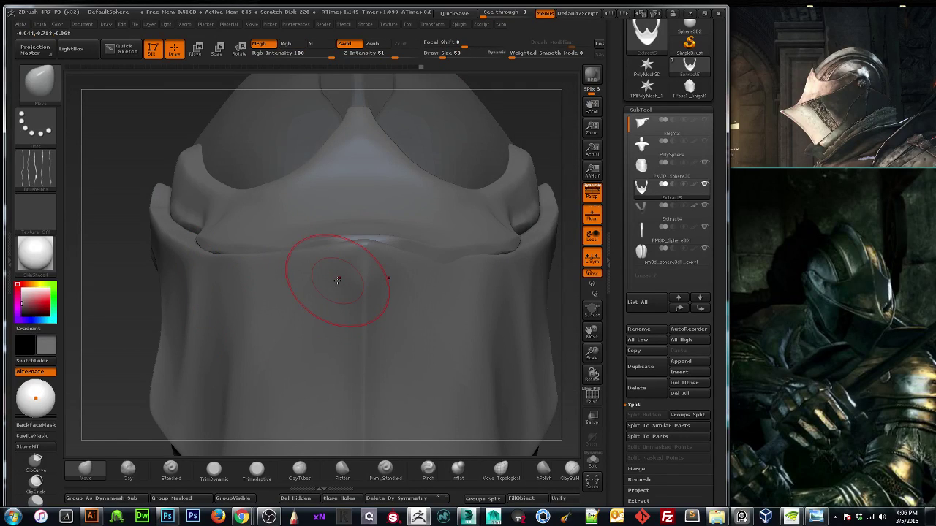
Flatten the side of the brow plate below the eye opening with the hPolish brush at draw size 90.
left_click_drag(593, 354, 449, 320)
mouse_move(456, 228)
left_mouse_down("shift")
mouse_move(466, 230)
mouse_move(412, 227)
left_mouse_up("shift")
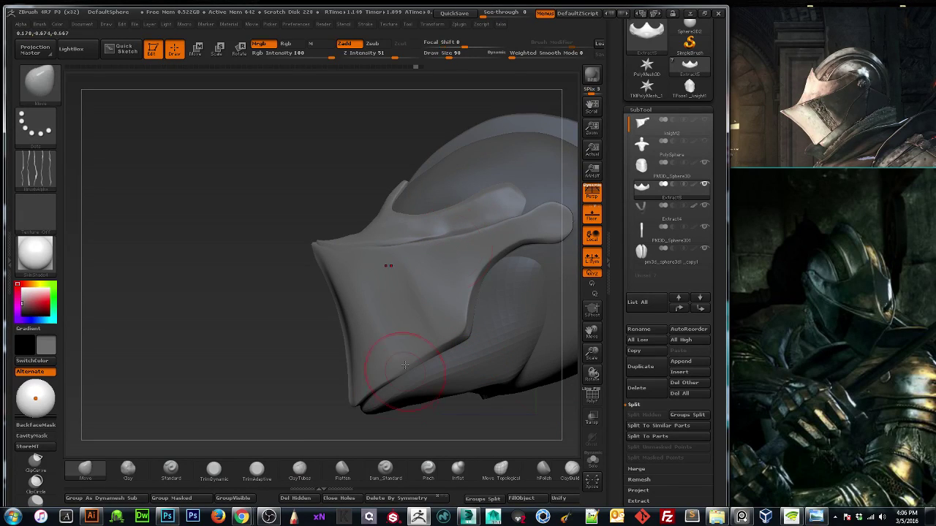
left_click(339, 474)
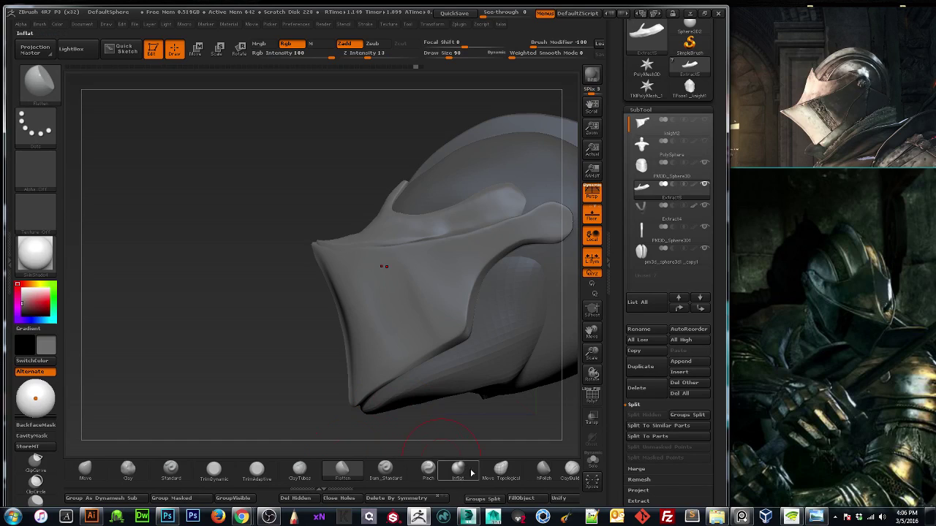
left_click(543, 471)
left_click_drag(438, 233, 433, 229)
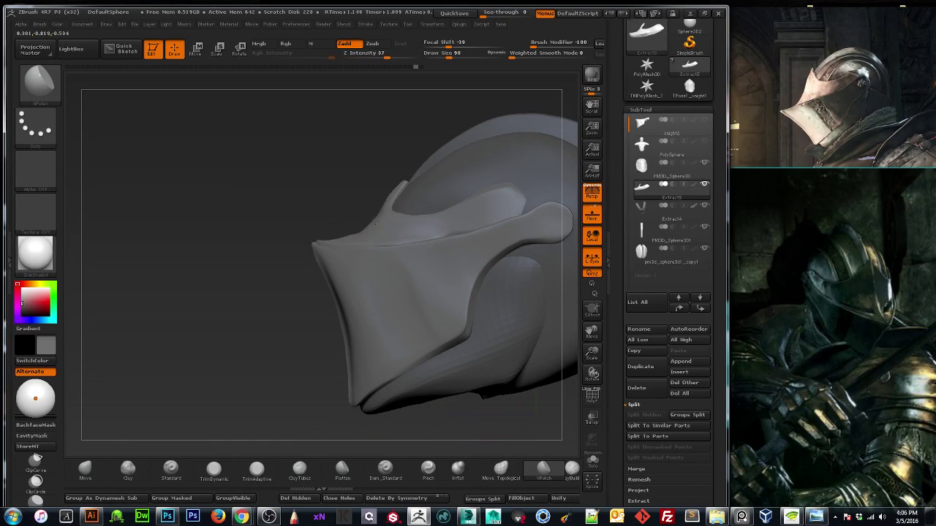
mouse_move(182, 279)
left_mouse_down()
mouse_move(176, 373)
mouse_move(139, 329)
mouse_move(168, 325)
left_mouse_up()
left_click_drag(593, 354, 574, 368)
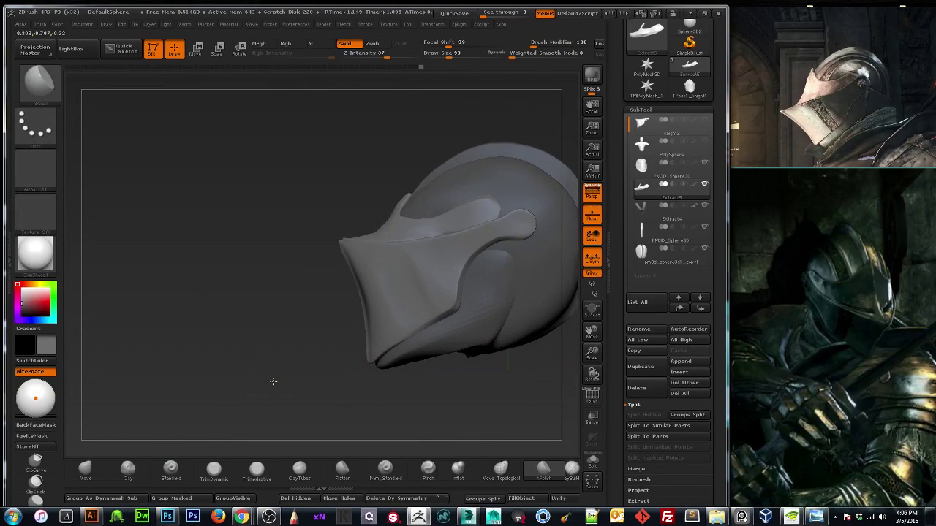
Start defining the brow plate's centre line near its upper point with the Dam_Standard brush at draw size 30.
left_click_drag(247, 381, 289, 396)
left_click_drag(504, 304, 534, 339)
mouse_move(313, 414)
left_mouse_down()
mouse_move(246, 401)
mouse_move(331, 391)
left_mouse_up()
key("bracketleft")
key("bracketleft")
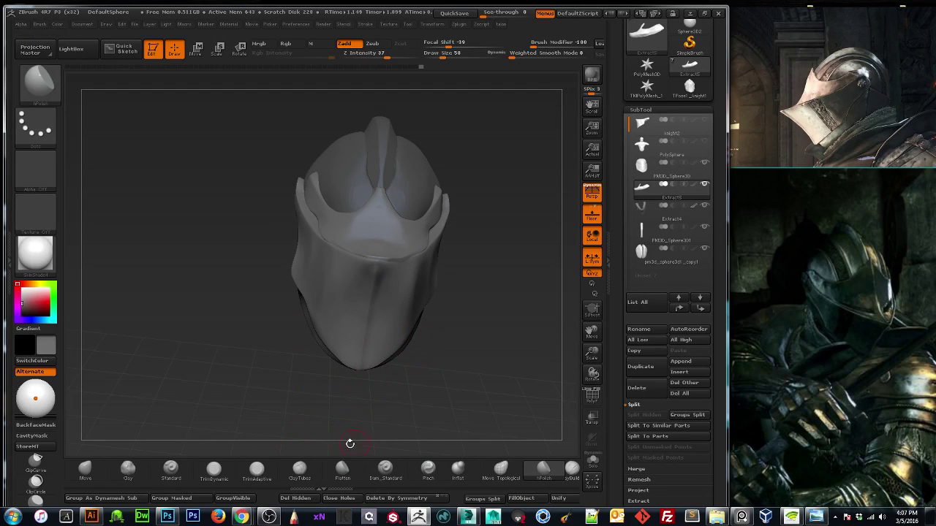
left_click(404, 472)
left_click_drag(259, 307, 357, 293)
key("bracketleft")
key("bracketleft")
key("bracketleft")
key("bracketleft")
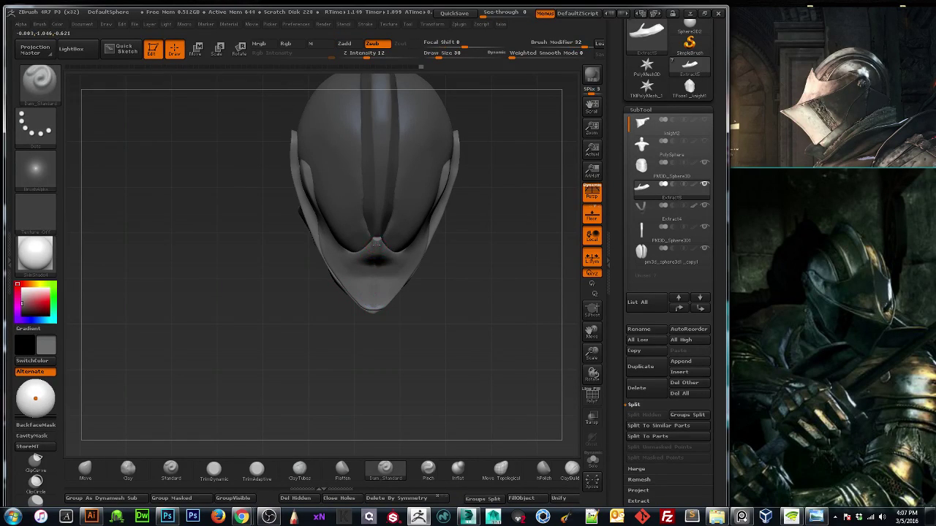
Carry the brow plate's centre line down towards its front rim with the Dam_Standard brush.
left_click_drag(315, 325, 263, 361)
mouse_move(262, 361)
right_mouse_down()
mouse_move(221, 367)
mouse_move(267, 372)
mouse_move(370, 324)
right_mouse_up()
key("ctrl")
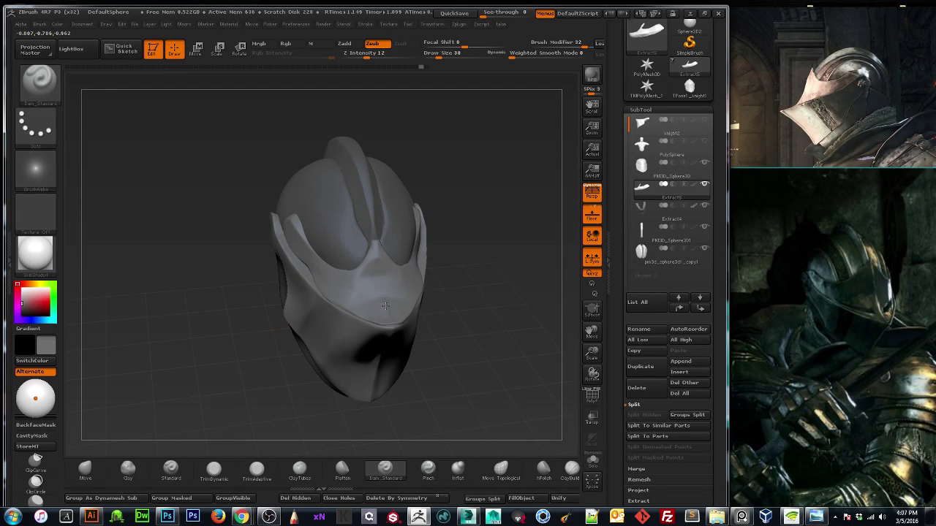
key("shift")
key("ctrl")
left_click_drag(467, 314, 386, 319, "shift")
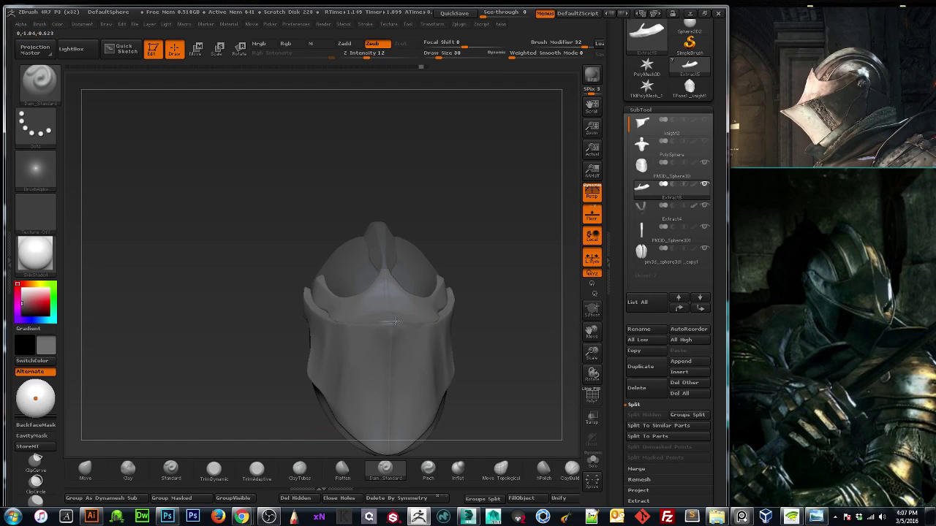
Strengthen the centre line at the front of the brow plate with the Dam_Standard brush at draw size 50.
left_click_drag(265, 355, 256, 416)
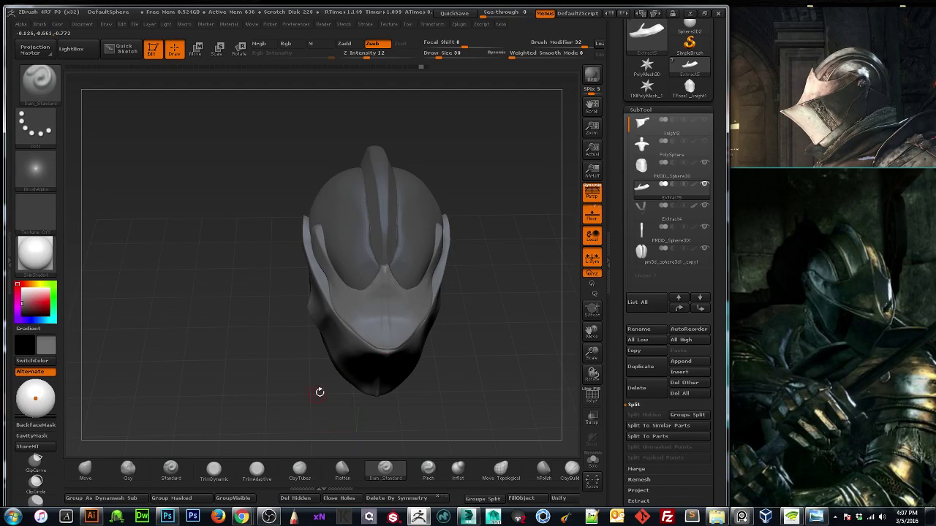
left_click_drag(319, 392, 311, 370)
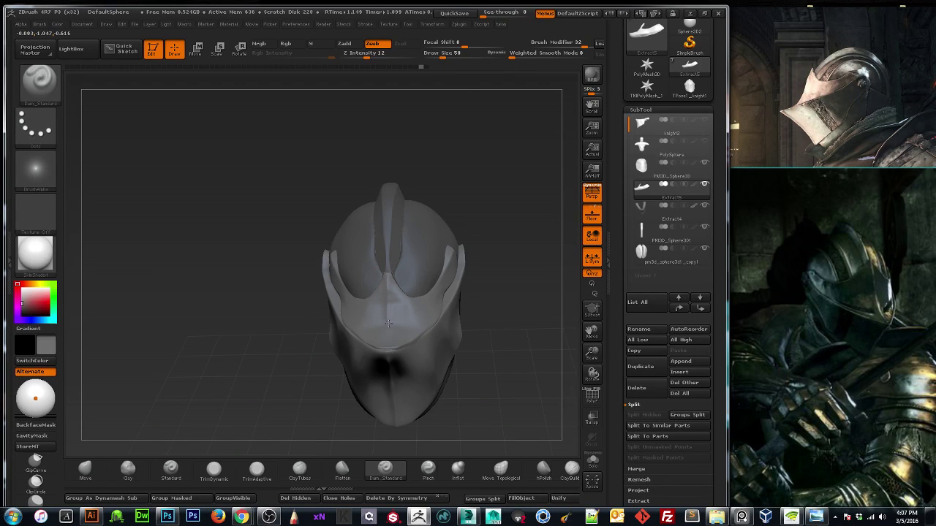
mouse_move(288, 387)
left_mouse_down()
mouse_move(328, 387)
mouse_move(301, 387)
left_mouse_up()
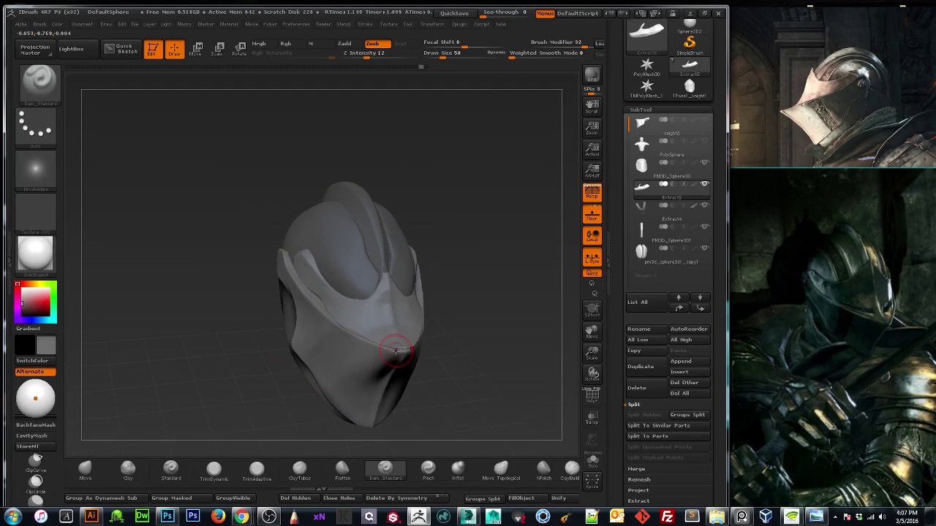
mouse_move(435, 356)
left_mouse_down("shift")
mouse_move(453, 340)
mouse_move(445, 337)
left_mouse_up("shift")
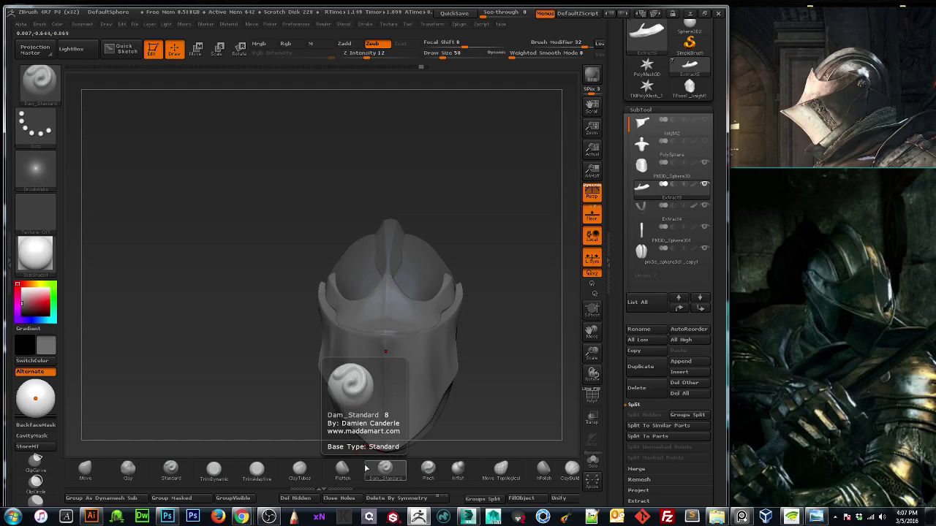
mouse_move(274, 428)
left_mouse_down()
mouse_move(301, 422)
mouse_move(273, 429)
left_mouse_up()
Tighten the brow plate's centre ridge with the Pinch brush and smooth the surface around it.
left_click(428, 470)
left_click_drag(439, 435, 382, 334)
left_click_drag(303, 437, 441, 363)
left_click_drag(592, 354, 592, 376)
mouse_move(550, 376)
left_mouse_down()
mouse_move(516, 399)
mouse_move(498, 437)
mouse_move(479, 359)
left_mouse_up()
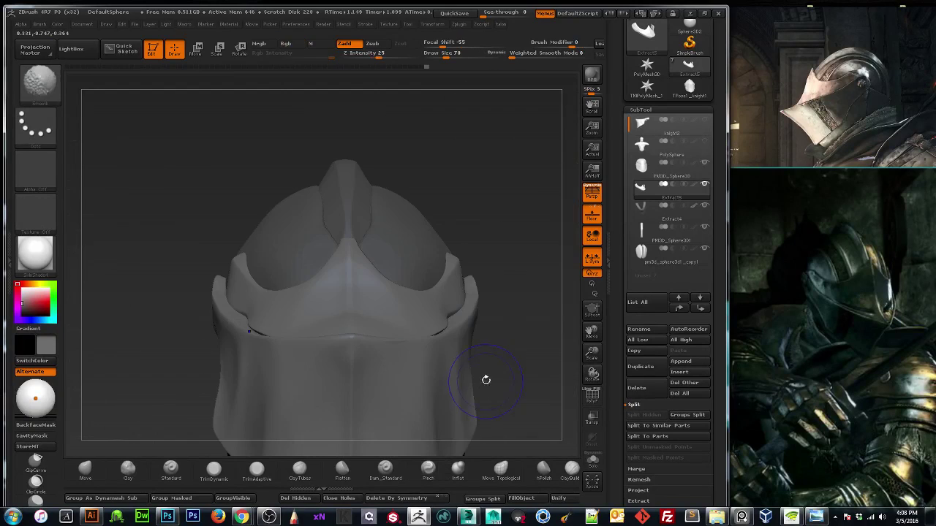
Pull the brow plate's front tip out to the visor's corner with the Move brush at draw size 170.
left_click(85, 470)
left_click_drag(110, 406, 199, 386)
key("bracketright")
key("bracketright")
key("bracketright")
key("bracketright")
key("bracketright")
key("bracketright")
mouse_move(470, 340)
left_mouse_down()
mouse_move(481, 324)
mouse_move(486, 335)
left_mouse_up()
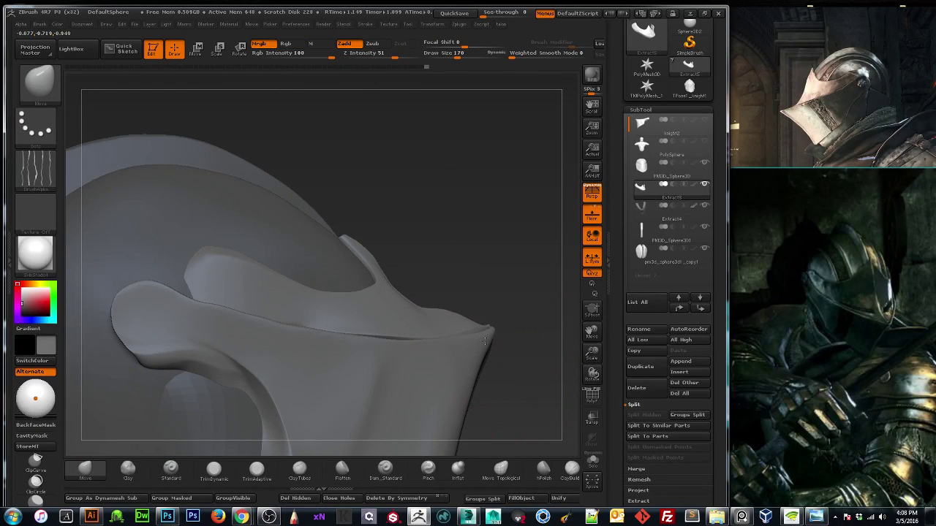
Push down the bump behind the brow plate's front tip with the Move brush at draw size 70.
mouse_move(545, 377)
left_mouse_down()
mouse_move(489, 378)
mouse_move(508, 388)
mouse_move(547, 381)
left_mouse_up()
key("bracketleft")
key("bracketleft")
key("bracketleft")
key("bracketleft")
key("bracketleft")
key("bracketleft")
key("bracketleft")
key("bracketleft")
key("bracketleft")
key("bracketleft")
left_click_drag(448, 308, 452, 319)
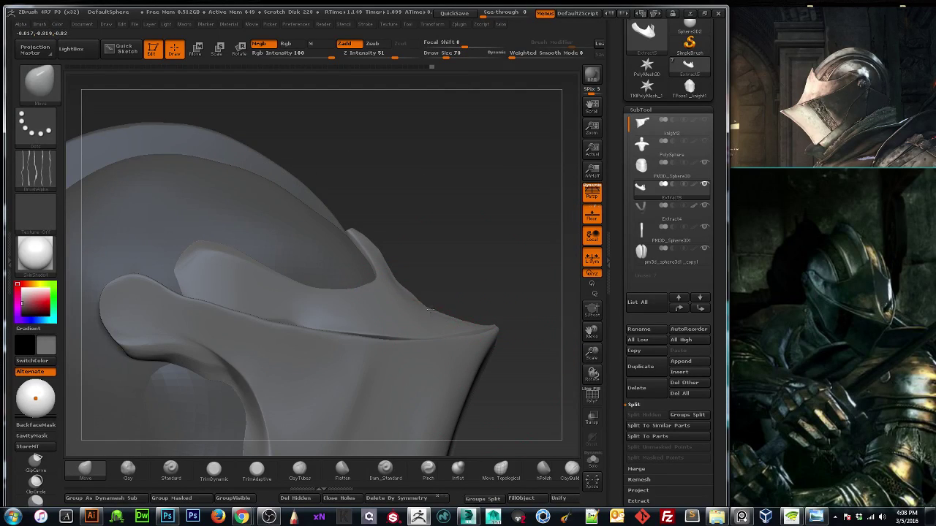
Refine the concave profile between the brow plate's upper point and front tip with a smaller Move brush.
key("bracketleft")
key("bracketleft")
left_click_drag(413, 293, 363, 275)
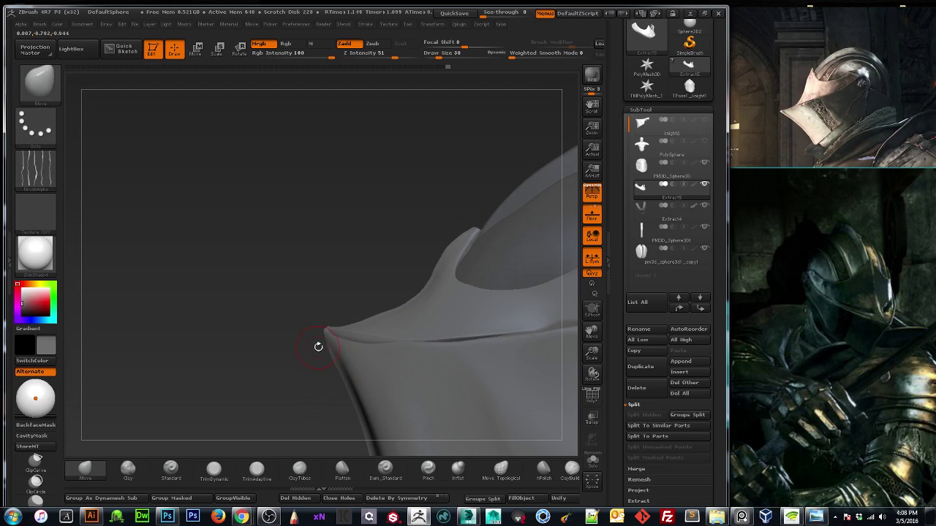
left_click_drag(295, 379, 427, 281)
mouse_move(212, 322)
left_mouse_down()
mouse_move(258, 332)
mouse_move(250, 332)
left_mouse_up()
left_click_drag(349, 309, 341, 312)
mouse_move(251, 345)
left_mouse_down()
mouse_move(258, 380)
mouse_move(244, 389)
left_mouse_up()
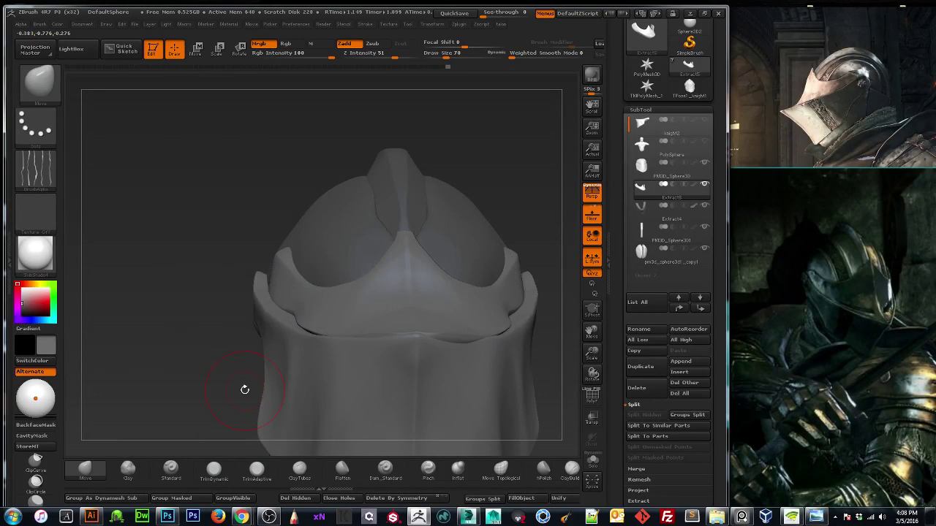
Move the brow plate's side rims outward to meet the visor edge with the Move brush at draw size 70.
left_click_drag(195, 361, 191, 412)
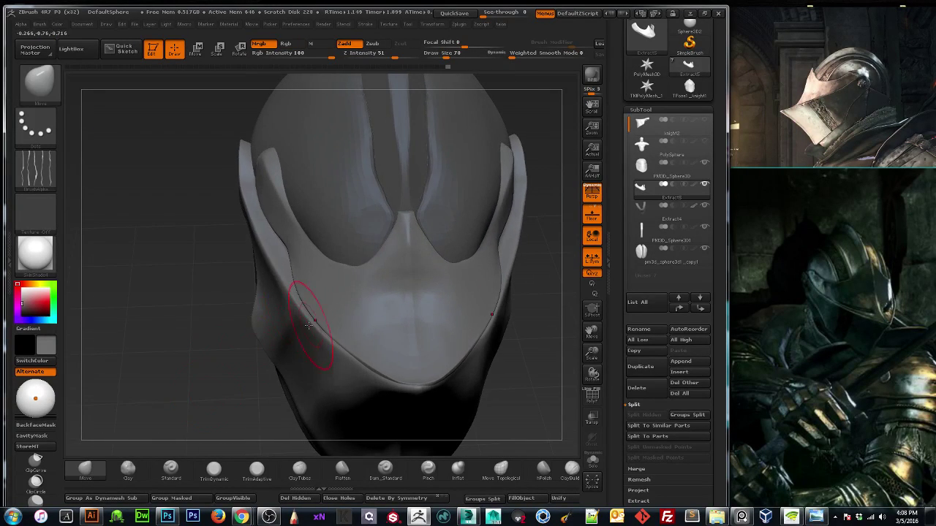
left_click_drag(324, 330, 351, 356)
mouse_move(121, 320)
left_mouse_down()
mouse_move(235, 333)
mouse_move(269, 286)
left_mouse_up()
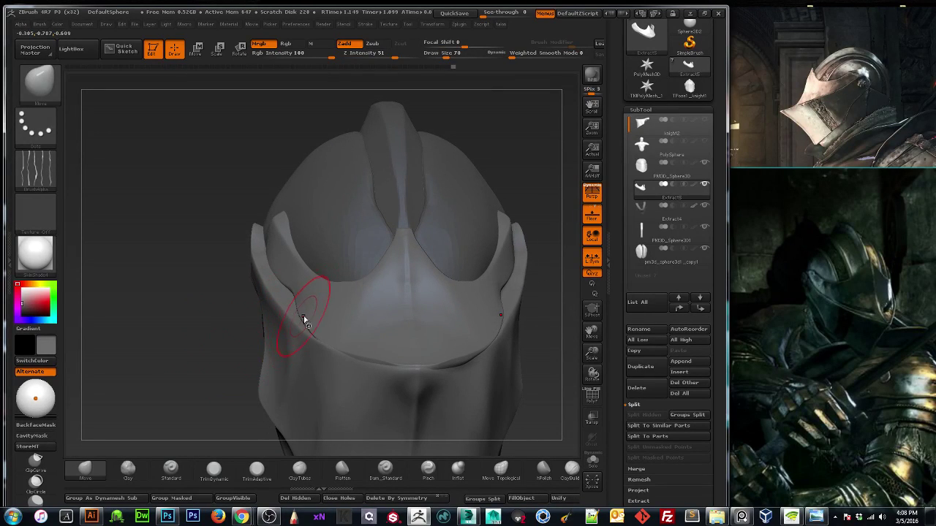
left_click_drag(304, 319, 279, 301)
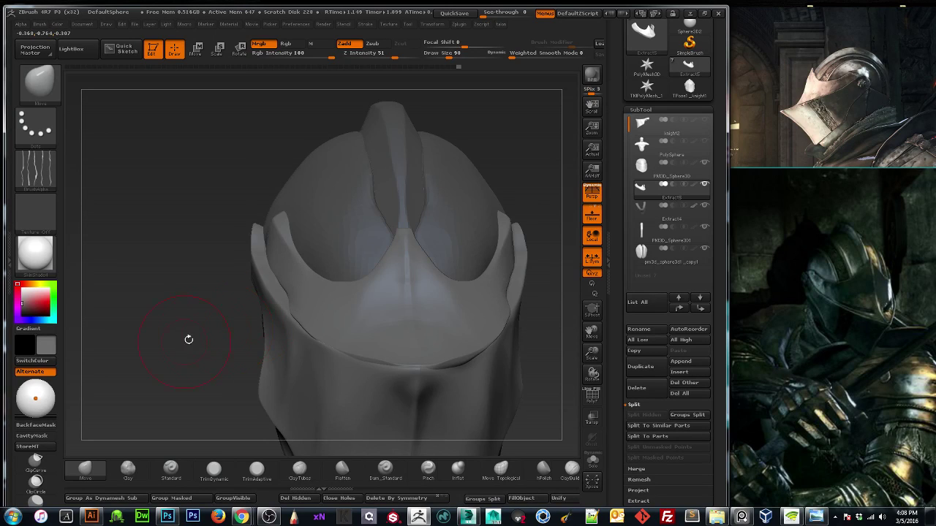
Check the brow plate's pointed outline from above, the side and the front, adjusting its rim with the Move brush.
left_click_drag(188, 339, 223, 327)
mouse_move(362, 218)
left_mouse_down()
mouse_move(364, 270)
mouse_move(387, 301)
left_mouse_up()
mouse_move(470, 319)
left_mouse_down()
mouse_move(480, 334)
mouse_move(471, 316)
left_mouse_up()
left_click_drag(451, 346, 428, 314, "shift")
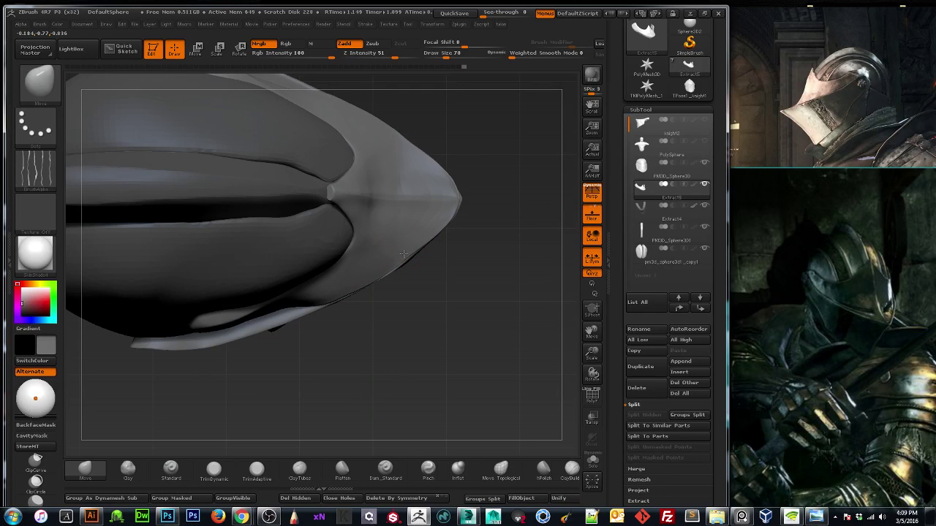
left_click_drag(425, 344, 410, 322)
left_click_drag(522, 300, 461, 280)
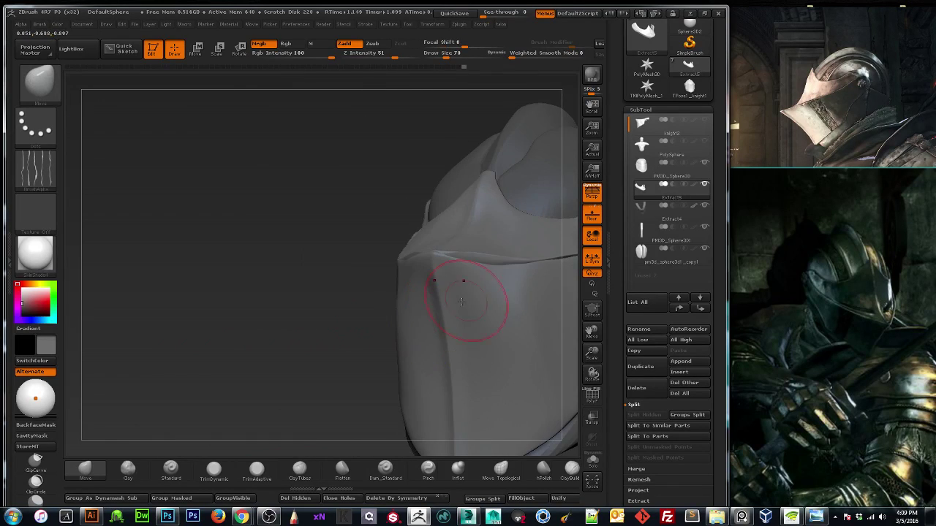
mouse_move(326, 321)
left_mouse_down()
mouse_move(279, 317)
mouse_move(420, 285)
left_mouse_up()
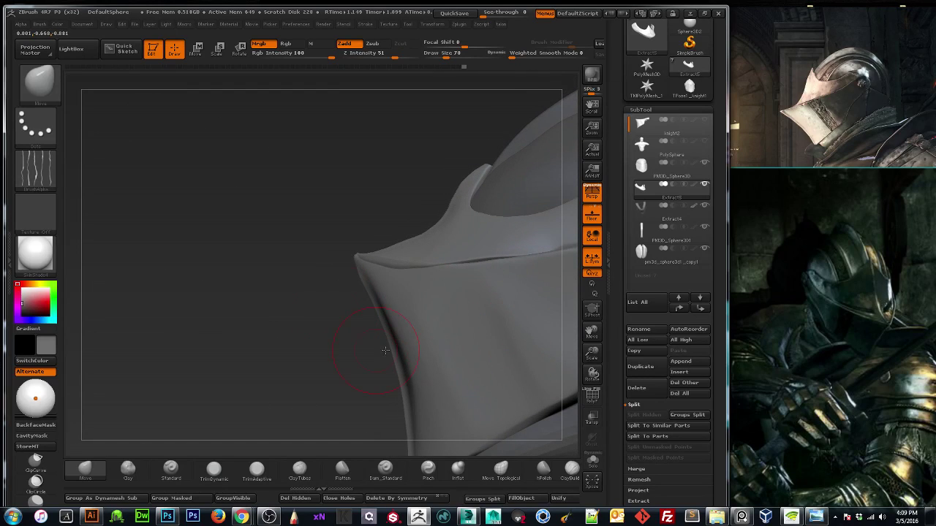
left_click_drag(324, 343, 468, 329)
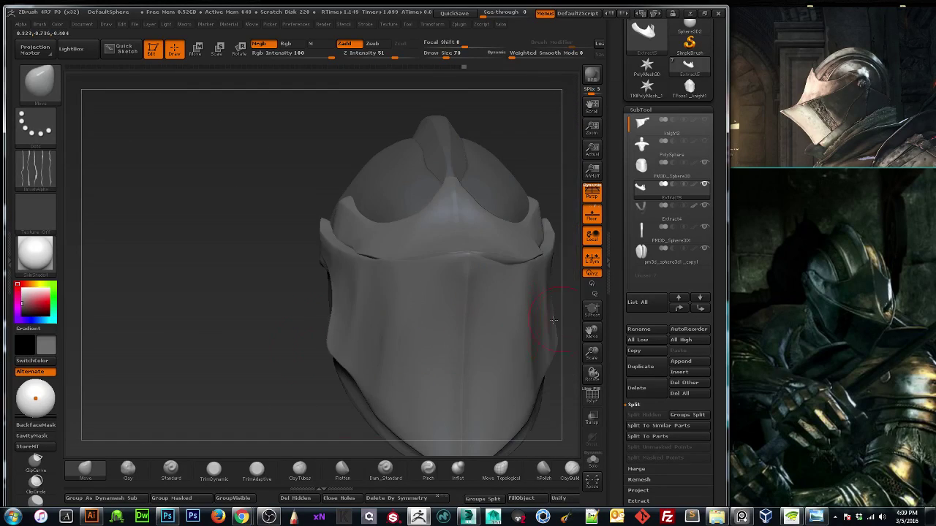
left_click_drag(591, 331, 472, 353)
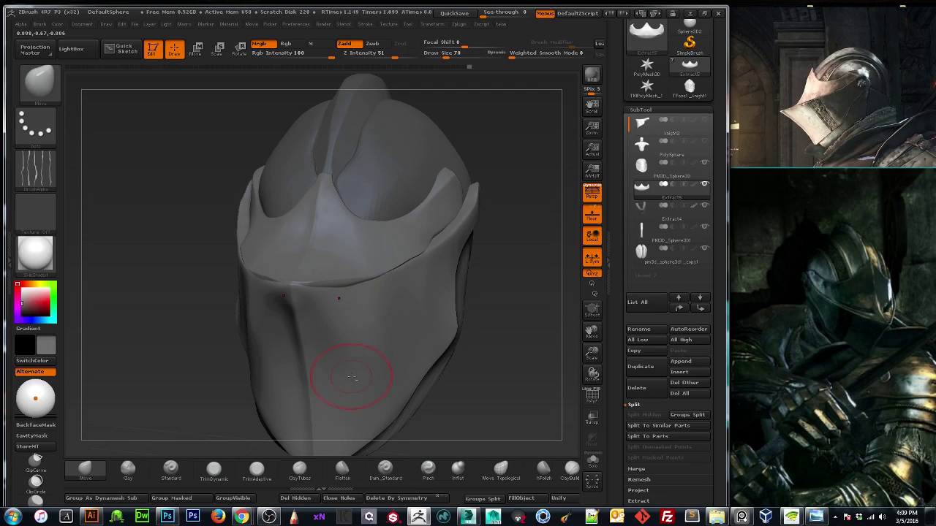
Select the lower visor plate and adjust its upper rim with the Move brush at draw size 130.
left_click(331, 389, "alt")
key("bracketright")
key("bracketright")
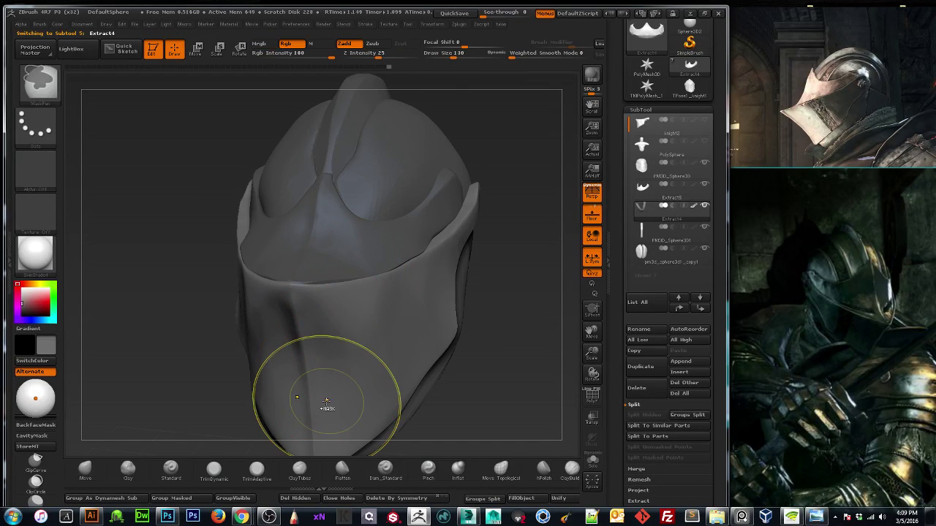
left_click_drag(210, 334, 334, 292)
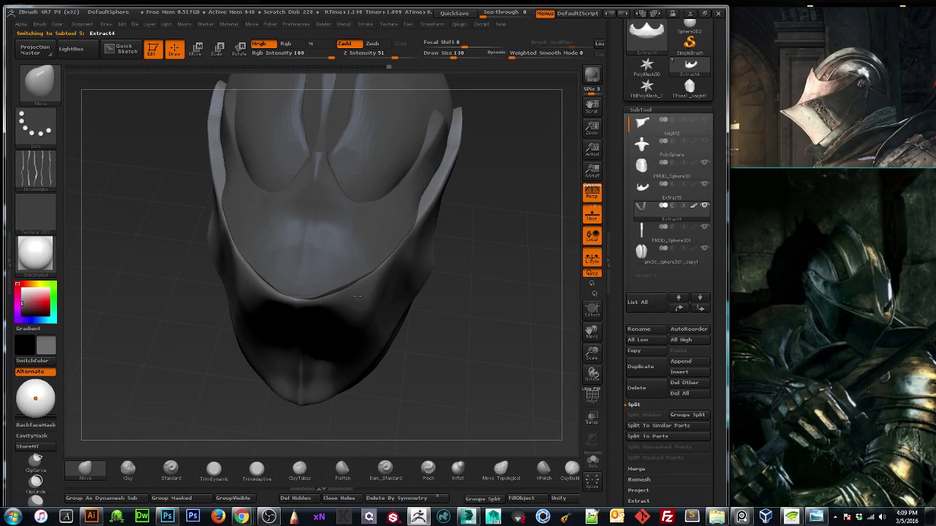
mouse_move(180, 341)
left_mouse_down("shift")
mouse_move(177, 329)
mouse_move(191, 350)
mouse_move(213, 350)
mouse_move(177, 286)
left_mouse_up("shift")
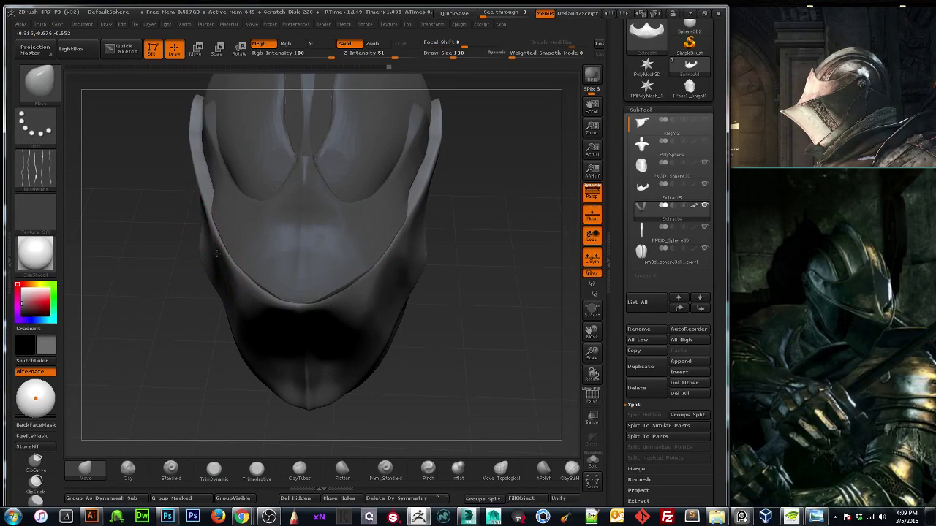
Render a BPR preview of the whole helmet and examine its proportions from the front.
mouse_move(192, 322)
left_mouse_down()
mouse_move(161, 328)
mouse_move(182, 328)
left_mouse_up()
left_click_drag(591, 354, 578, 335)
left_click_drag(592, 333, 589, 329)
left_click_drag(539, 353, 518, 359)
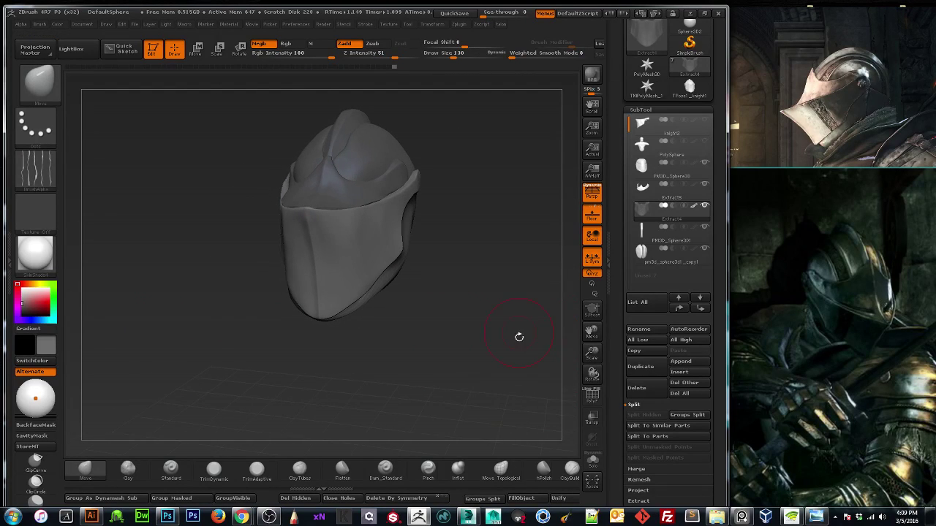
left_click(592, 74)
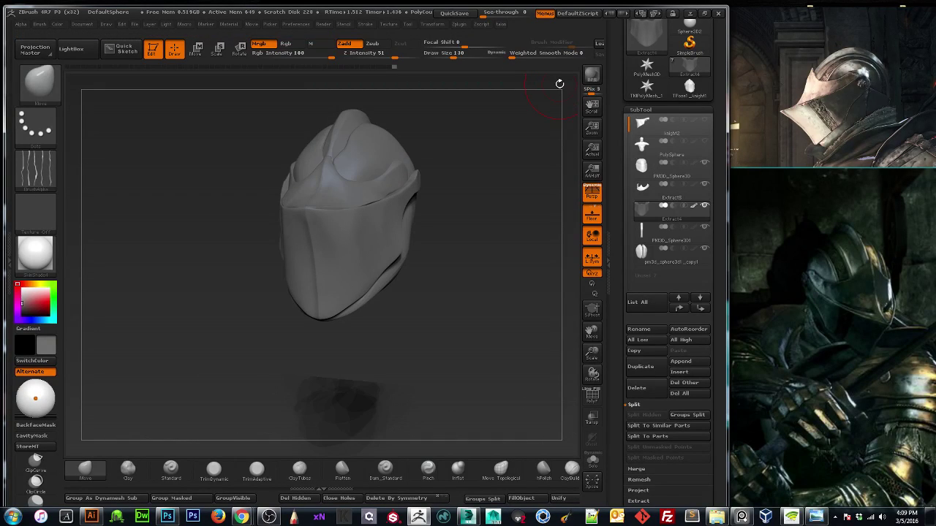
left_click_drag(181, 322, 191, 317, "shift")
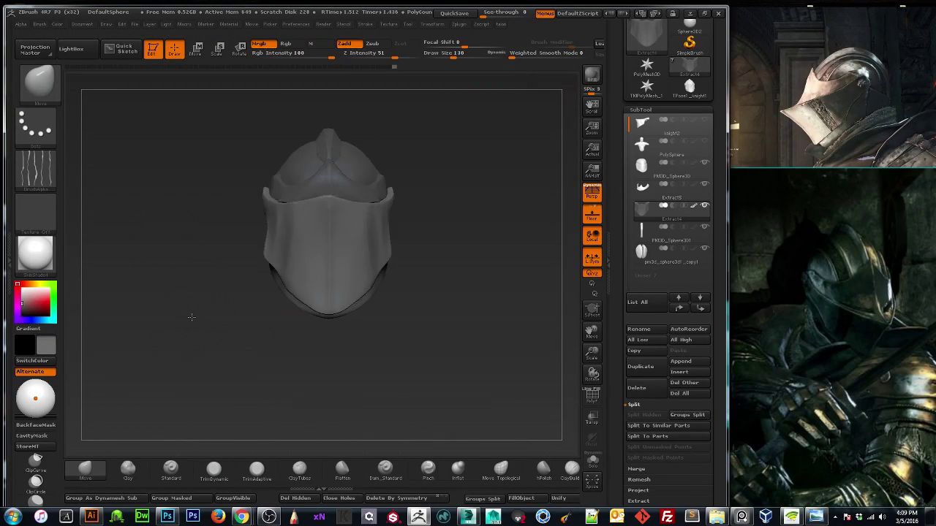
Select the brow plate and fit its lower rim to the visor with the Move brush at draw size 70.
mouse_move(591, 352)
left_mouse_down()
mouse_move(591, 363)
mouse_move(584, 341)
mouse_move(580, 362)
left_mouse_up()
mouse_move(522, 334)
left_mouse_down()
mouse_move(550, 341)
mouse_move(512, 340)
mouse_move(520, 324)
mouse_move(516, 351)
mouse_move(510, 339)
left_mouse_up()
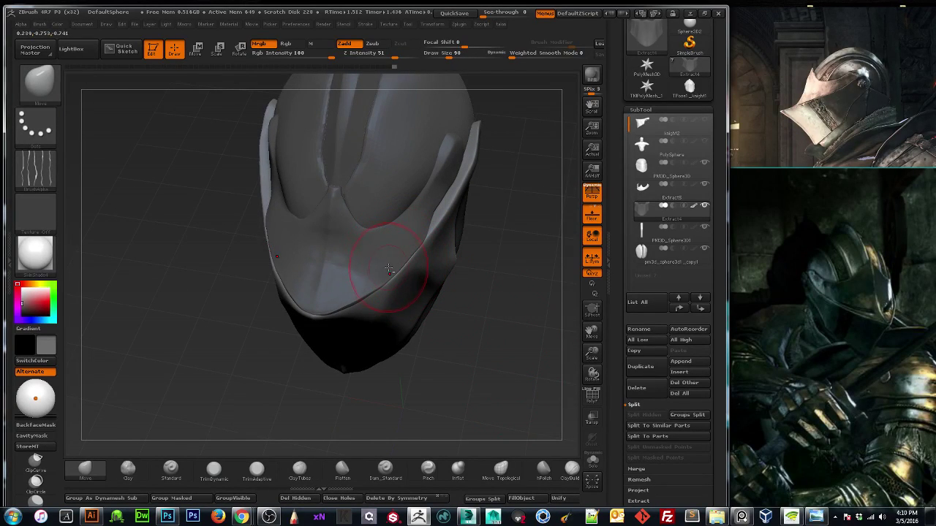
left_click(336, 255, "alt")
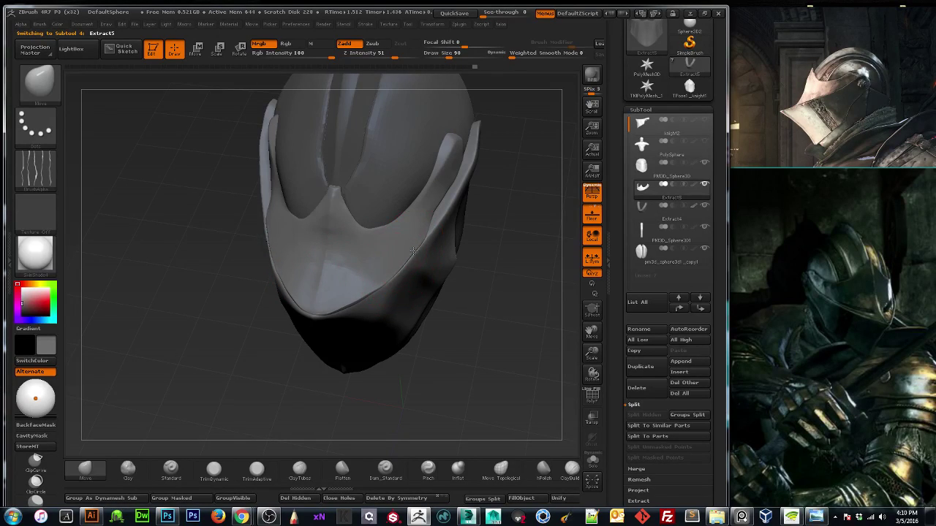
mouse_move(215, 366)
left_mouse_down()
mouse_move(219, 293)
mouse_move(197, 332)
mouse_move(207, 393)
left_mouse_up()
key("bracketleft")
key("bracketleft")
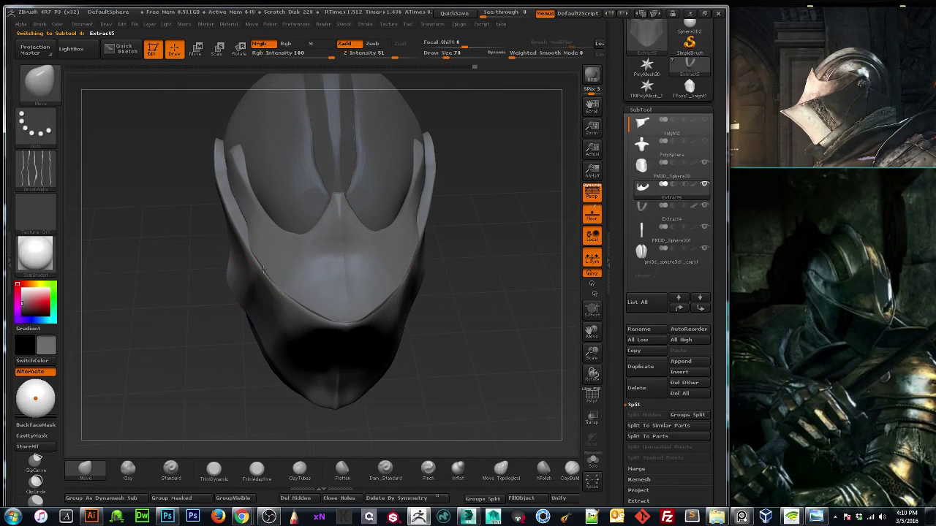
left_click_drag(302, 316, 313, 309)
left_click_drag(219, 366, 232, 411)
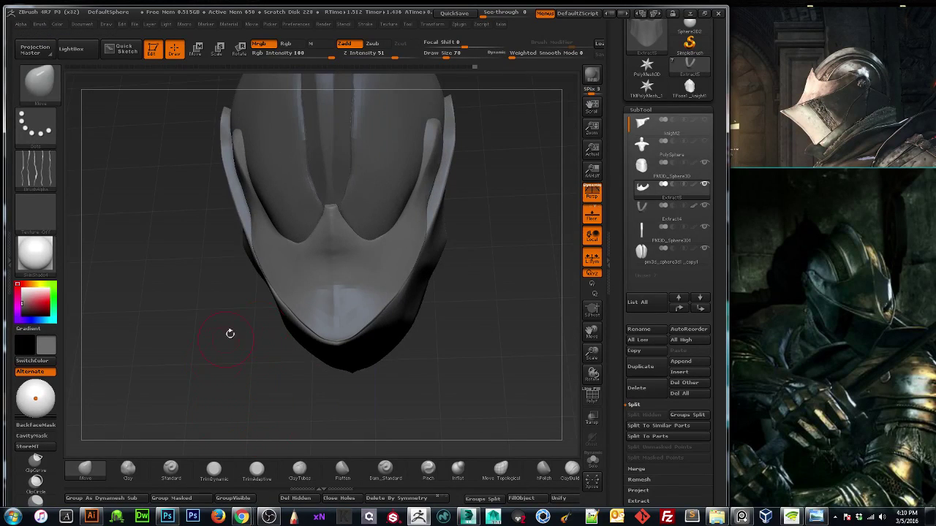
Try the MAH_Shiny material on the helmet.
left_click_drag(229, 334, 309, 271)
left_click_drag(592, 353, 597, 310)
left_click_drag(519, 352, 502, 355)
left_click(47, 250)
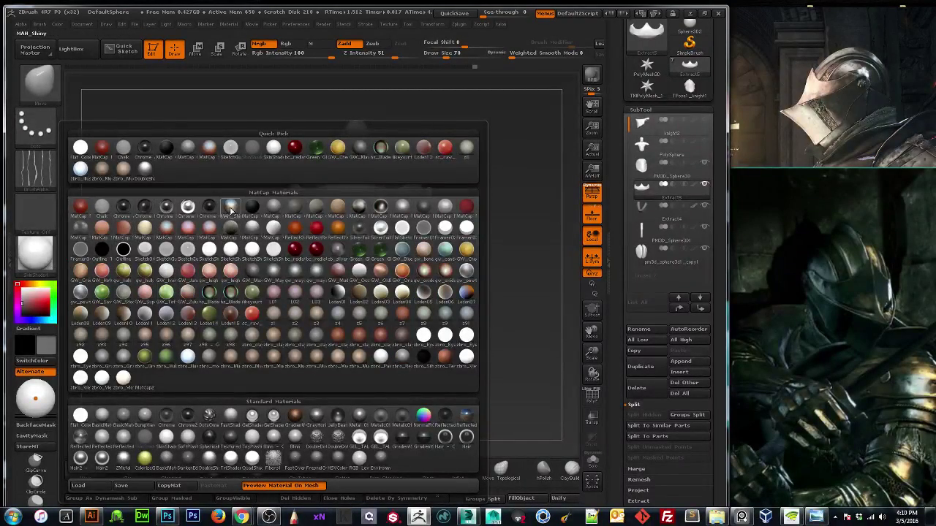
left_click(230, 211)
left_click_drag(207, 286, 183, 316)
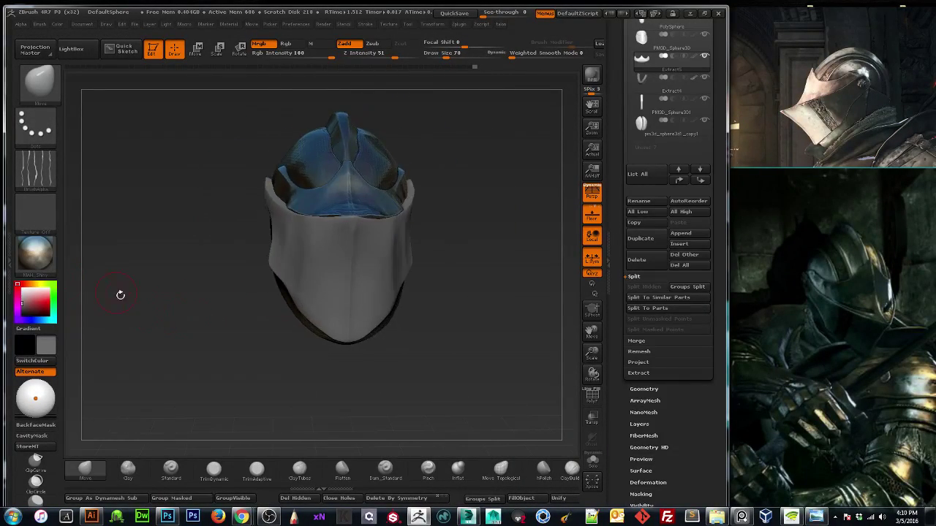
Assign the MatCap Metal01 material to the helmet and brighten the active colour to light grey.
left_click(43, 257)
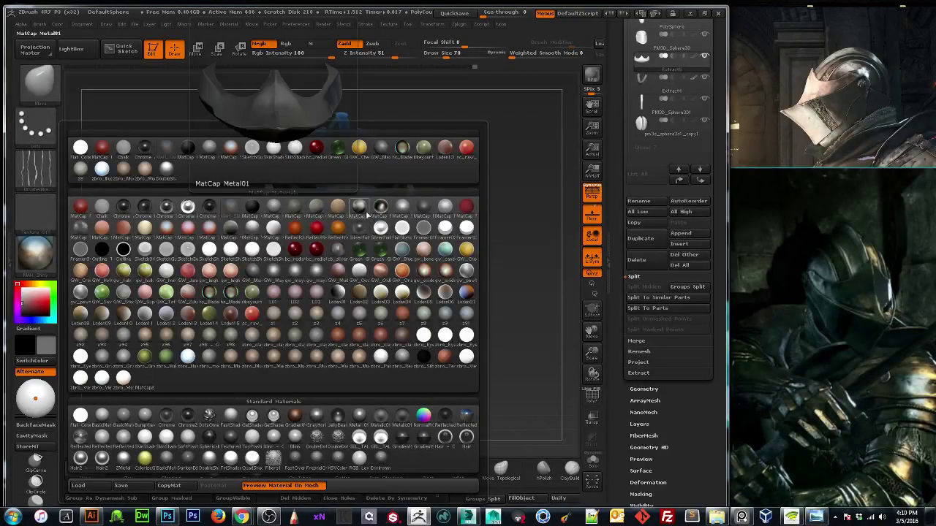
left_click(359, 212)
left_click_drag(102, 316, 218, 268)
left_click(22, 288)
left_click_drag(38, 300, 21, 294)
mouse_move(153, 292)
left_mouse_down()
mouse_move(166, 301)
mouse_move(107, 296)
mouse_move(173, 263)
left_mouse_up()
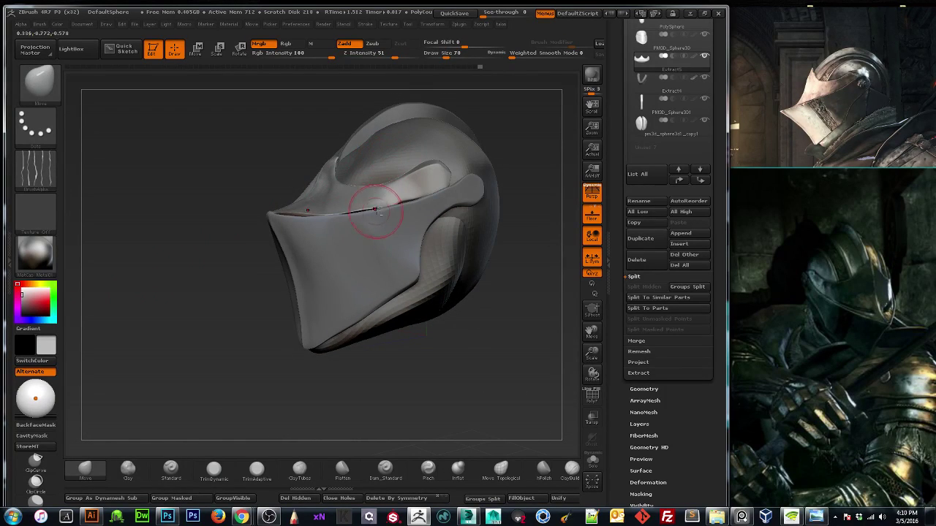
Select the helmet's outer dome and subdivide its mesh once.
left_click(487, 245, "alt")
mouse_move(525, 237)
left_mouse_down()
mouse_move(491, 250)
mouse_move(504, 256)
left_mouse_up()
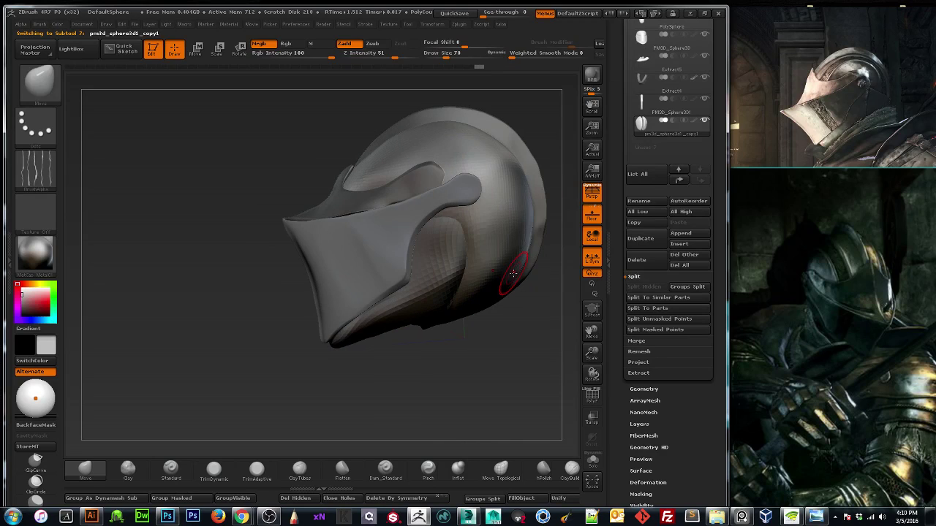
key("ctrl+d")
left_click_drag(152, 294, 176, 296, "shift")
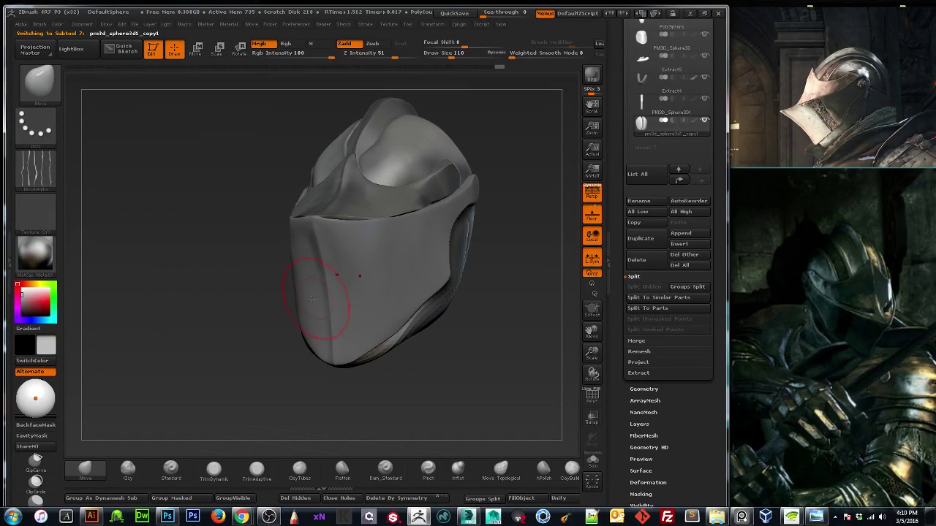
Reduce the draw size to 50 and subdivide the inner head piece behind the visor.
left_click_drag(464, 348, 489, 366)
left_click_drag(587, 356, 577, 342)
left_click_drag(590, 333, 468, 399)
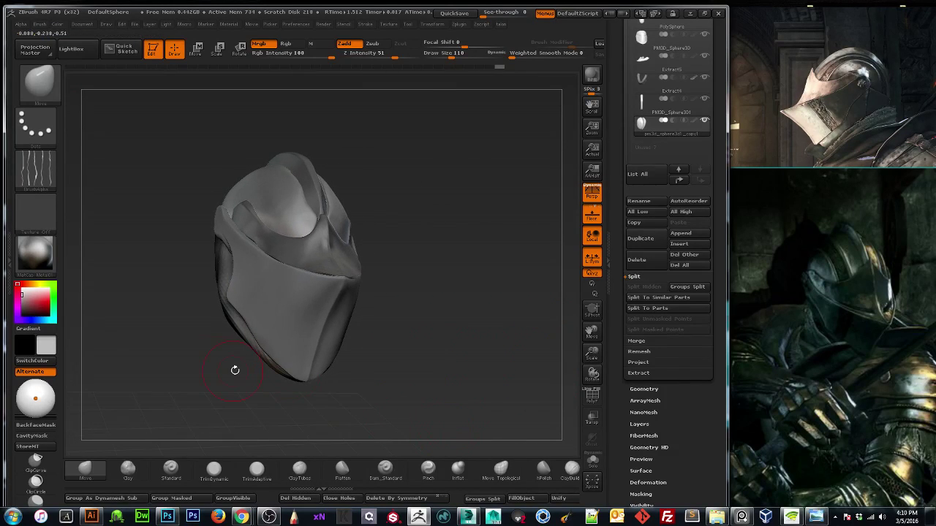
left_click_drag(220, 365, 184, 373, "shift")
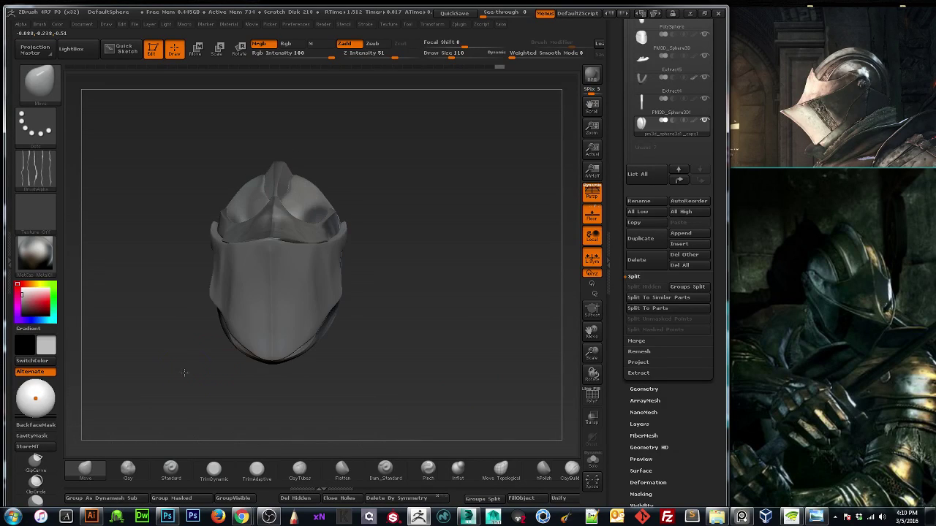
left_click_drag(262, 363, 207, 390)
left_click_drag(592, 333, 616, 334)
left_click_drag(541, 333, 453, 358)
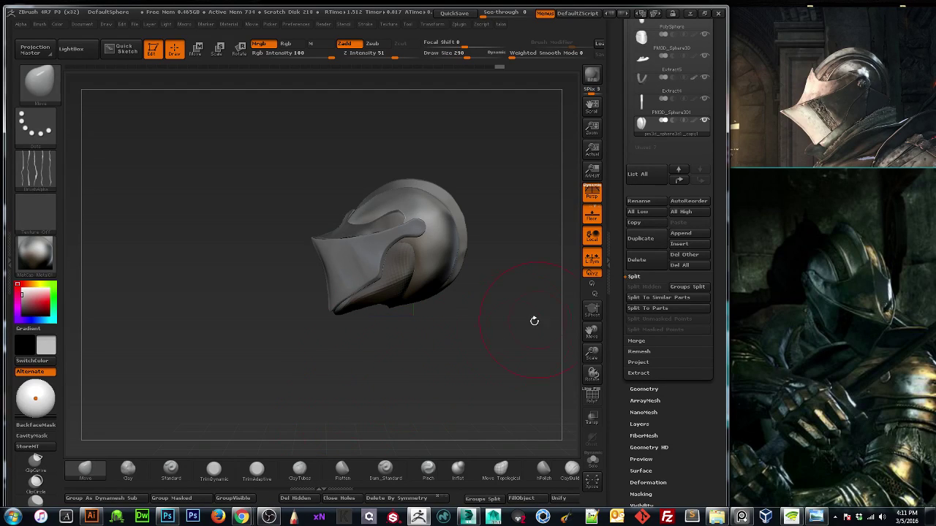
key("bracketleft")
key("bracketleft")
key("bracketleft")
key("ctrl+d")
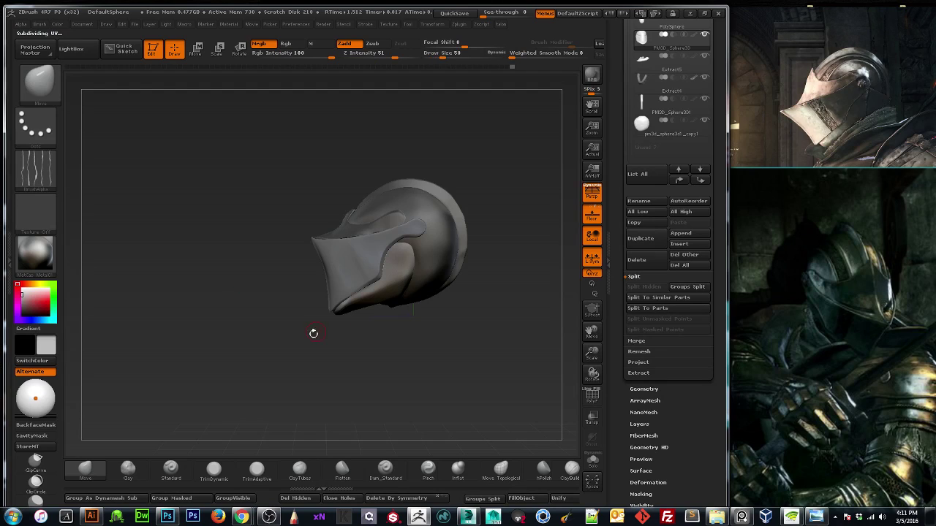
Make the Extract4 visor the active subtool.
left_click_drag(312, 317, 508, 141)
left_click_drag(586, 343, 582, 374)
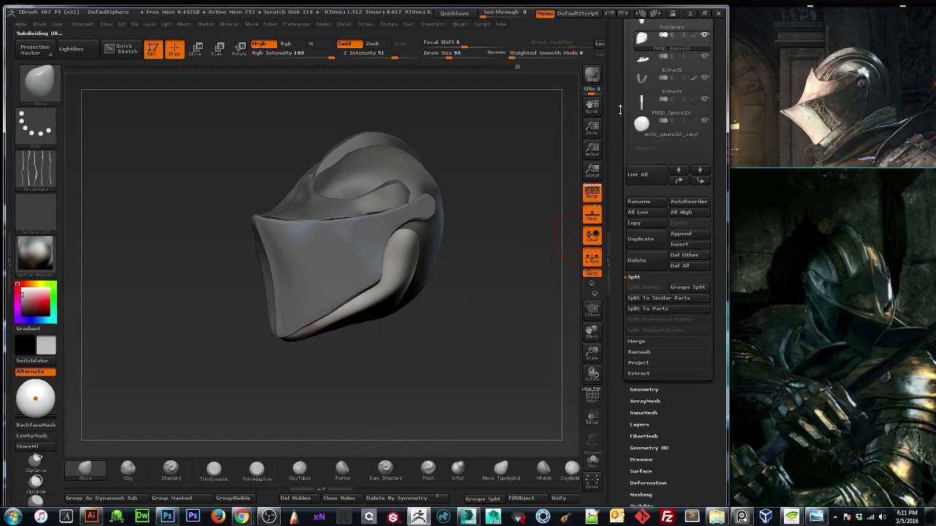
left_click_drag(620, 109, 611, 167)
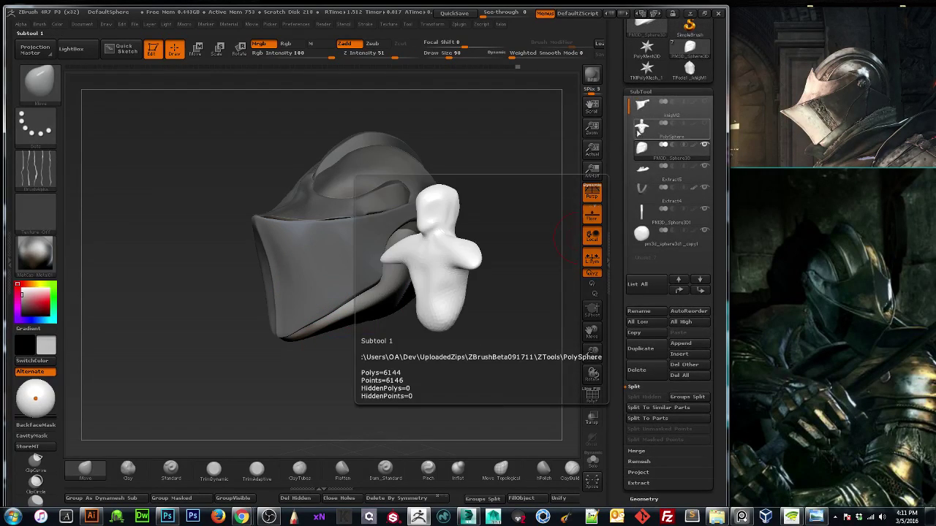
left_click(641, 173)
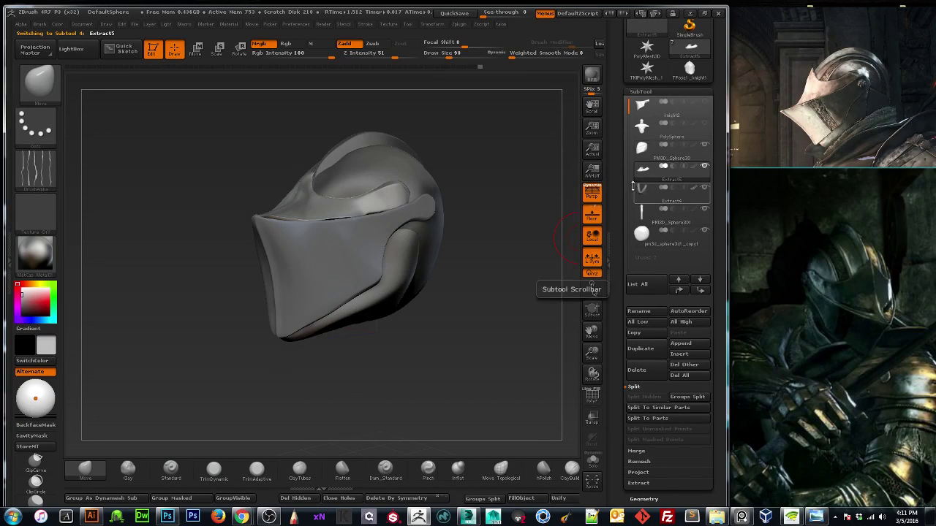
mouse_move(642, 186)
left_click(641, 190)
left_click_drag(188, 285, 146, 317)
left_click(29, 306)
mouse_move(28, 306)
left_mouse_down()
mouse_move(42, 304)
mouse_move(22, 295)
left_mouse_up()
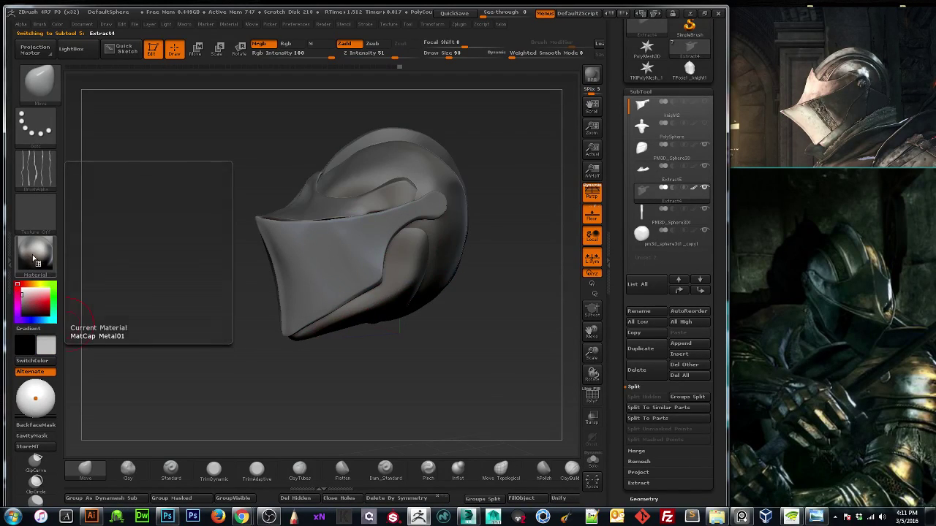
Try MAH_Shiny and other MatCap materials on the helmet.
left_click(26, 264)
mouse_move(378, 210)
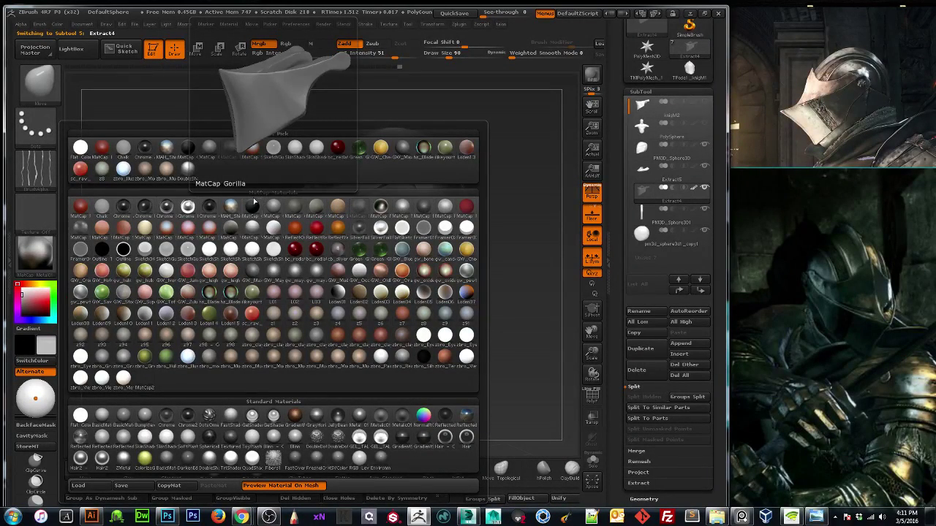
left_click(166, 154)
left_click_drag(180, 222, 168, 252)
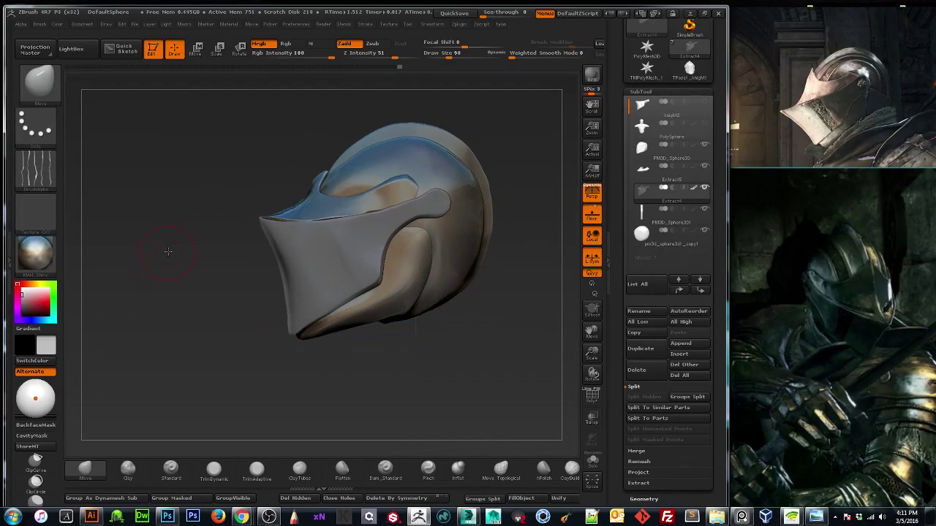
left_click(38, 260)
left_click(344, 211)
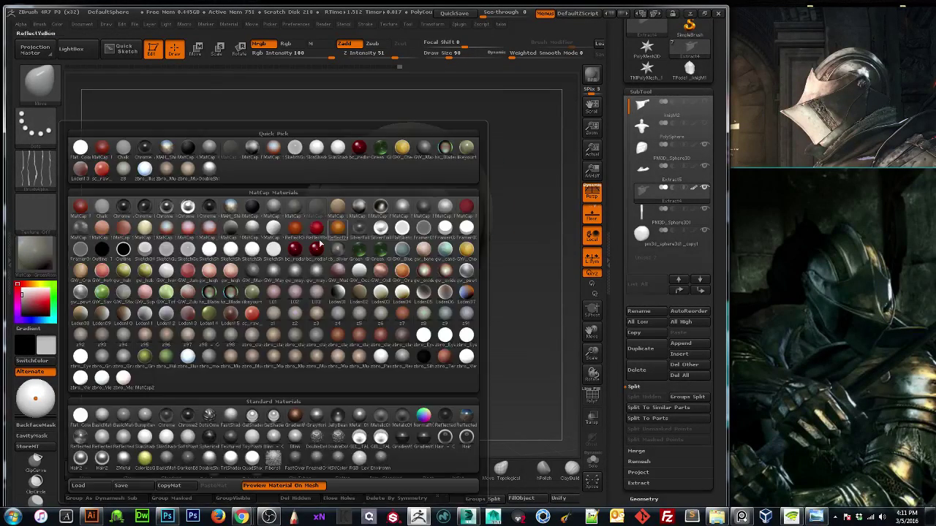
left_click(403, 211)
left_click(41, 247)
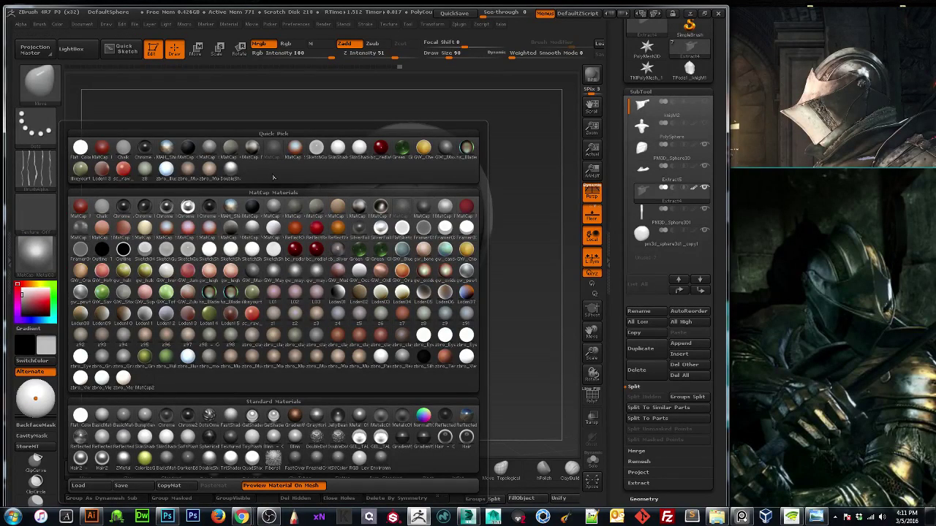
left_click(164, 149)
left_click_drag(188, 265, 119, 323)
Choose MatCap Metal01 and fill the visor using only the material channel.
left_click(33, 254)
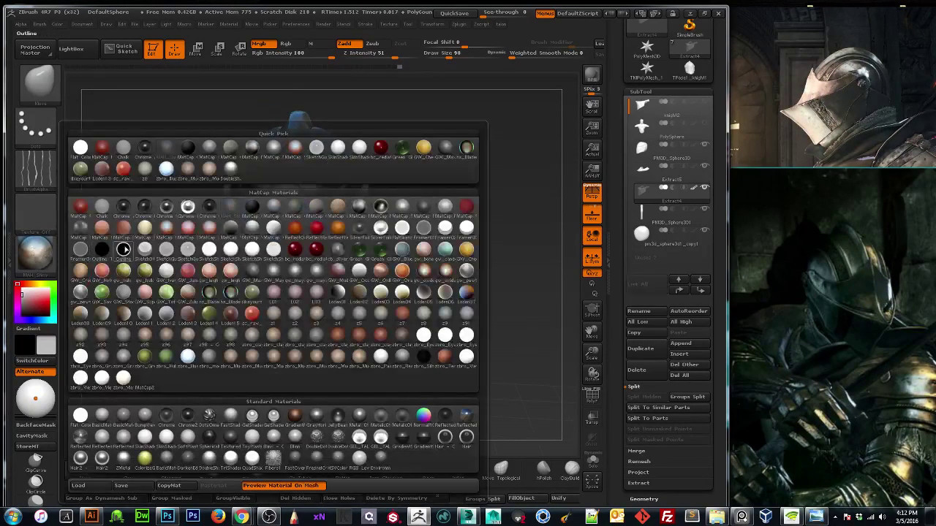
left_click(261, 151)
left_click_drag(188, 246, 173, 270)
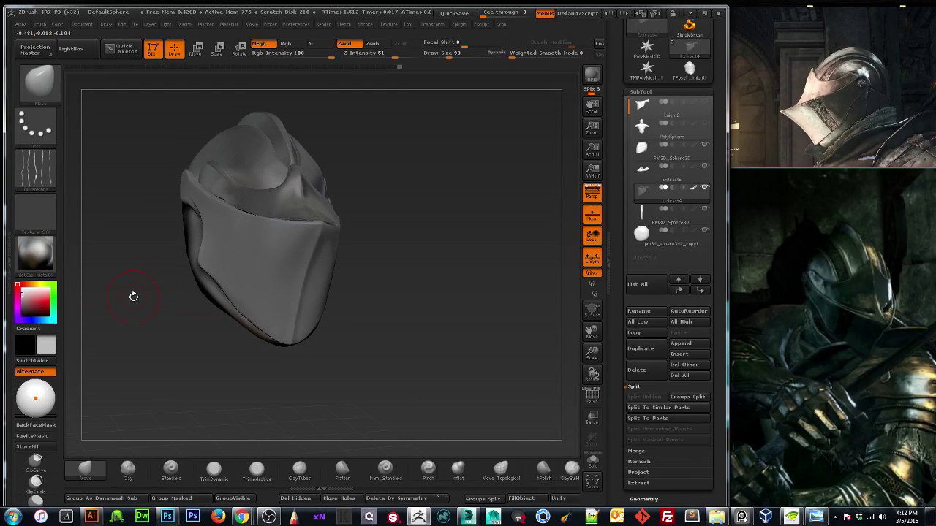
left_click_drag(144, 308, 199, 274)
left_click_drag(403, 293, 353, 312)
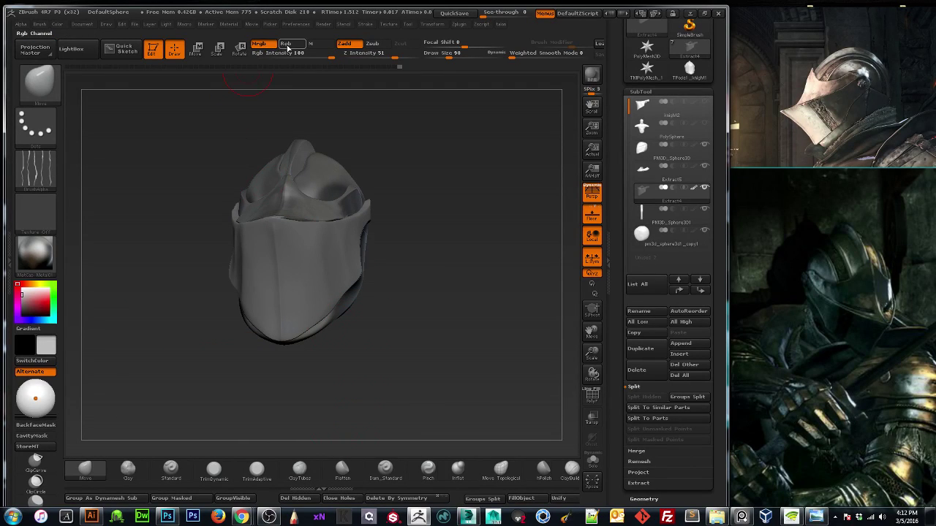
left_click(310, 43)
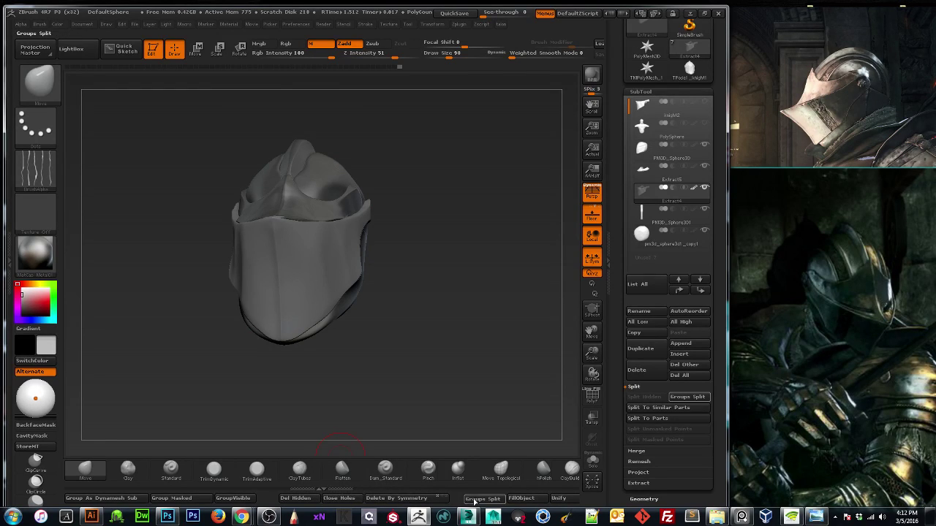
left_click(521, 498)
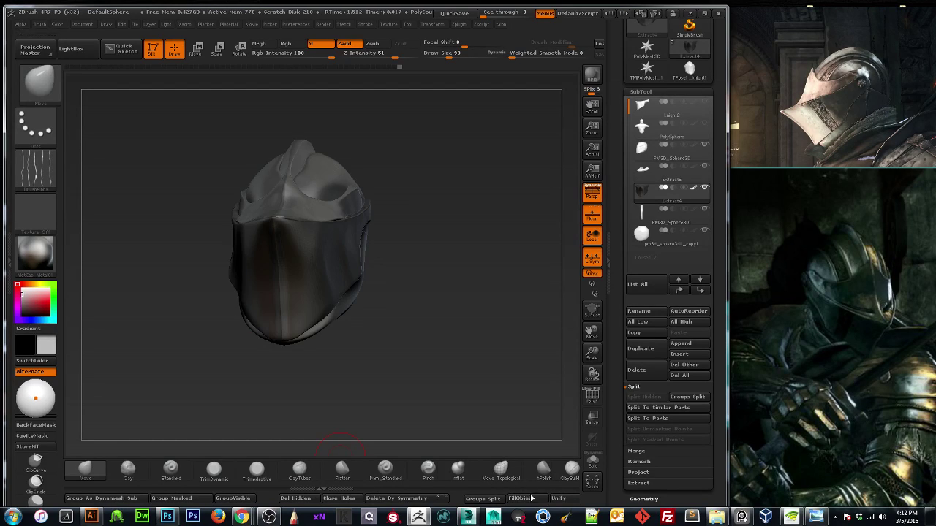
Fill the crest, the brow plate and the outer dome with the MatCap Metal01 material.
left_click(642, 212)
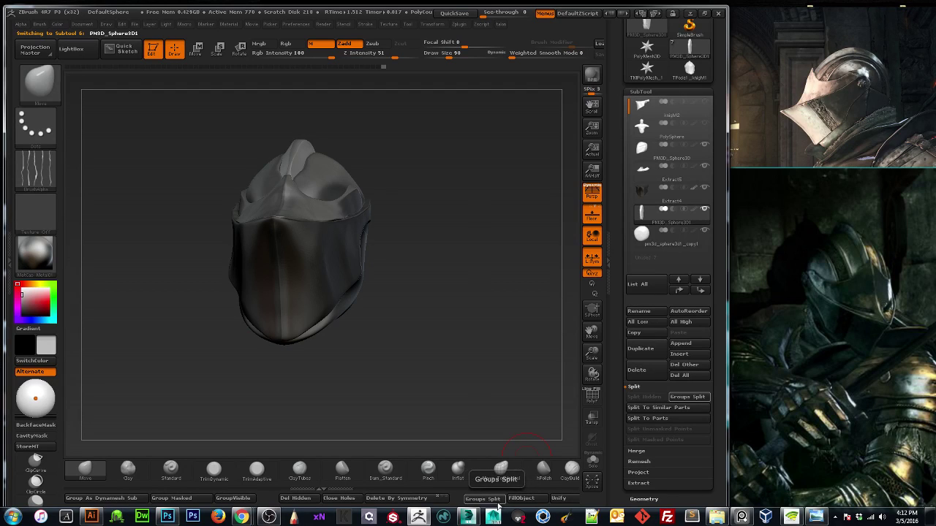
left_click(522, 499)
key("Up")
key("Up")
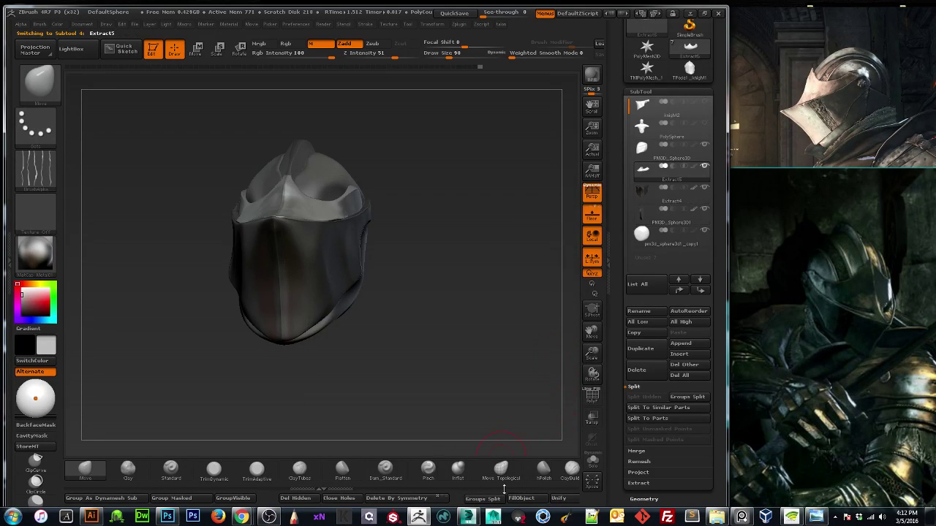
left_click(653, 247)
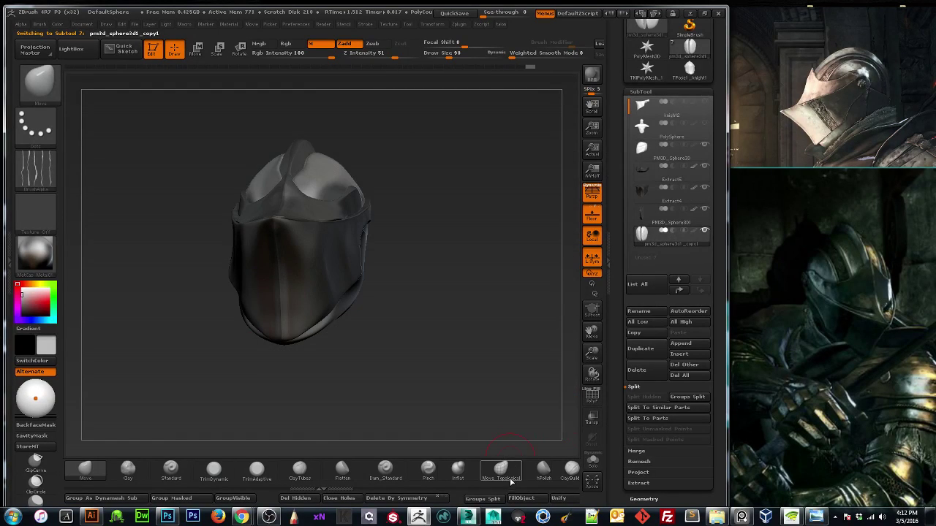
Render a BPR preview of the metal-filled helmet from a front three-quarter view.
left_click_drag(518, 340, 604, 342)
left_click(591, 77)
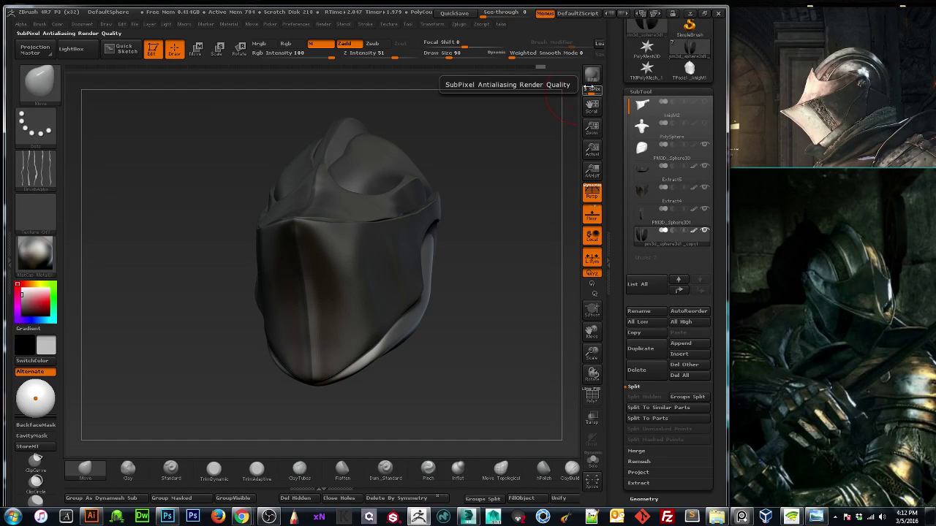
left_click_drag(186, 313, 232, 304)
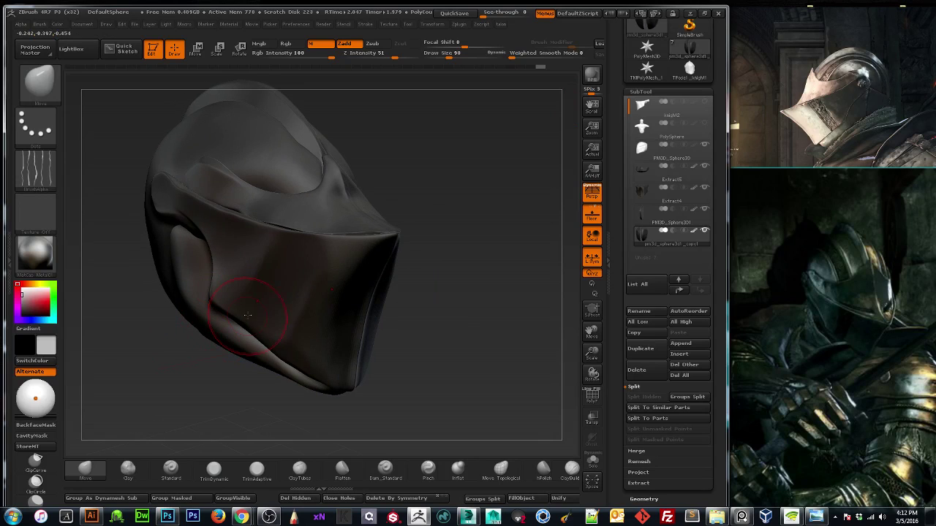
Select the brow plate above the visor and subdivide its geometry.
left_click(294, 317, "alt")
left_click_drag(238, 358, 186, 365)
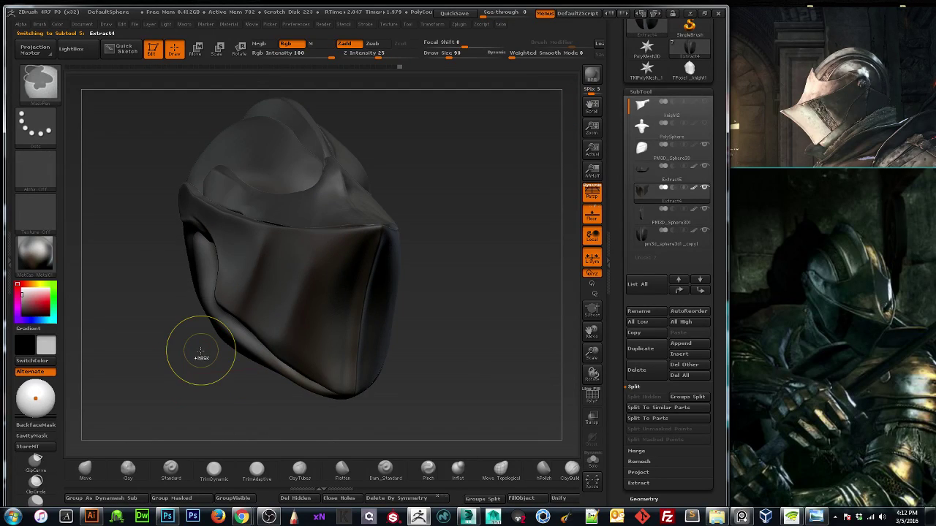
left_click_drag(467, 333, 458, 370)
key("space")
left_click(311, 230)
left_click(307, 264, "alt")
mouse_move(157, 374)
left_mouse_down()
mouse_move(241, 340)
mouse_move(249, 320)
mouse_move(156, 334)
mouse_move(177, 358)
mouse_move(159, 361)
left_mouse_up()
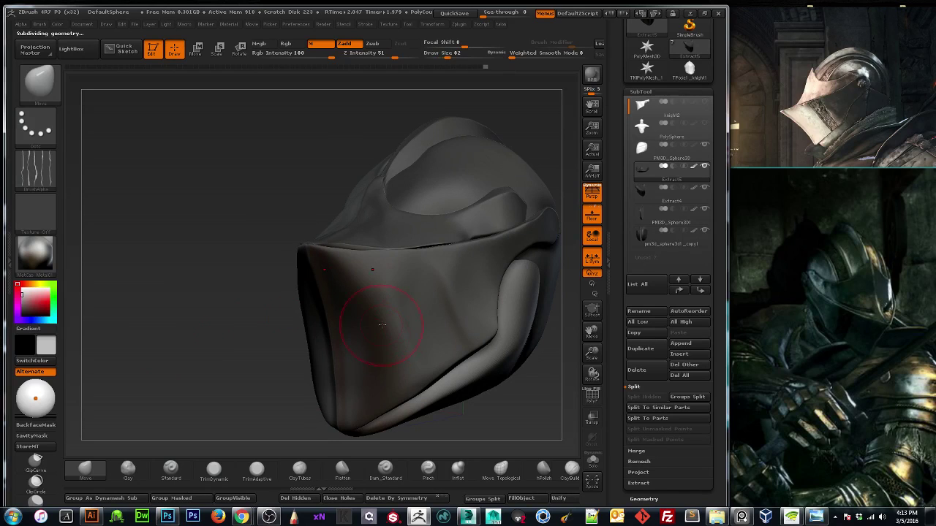
Render a BPR preview of the helmet's side profile and examine its shape from the front.
left_click_drag(584, 363, 484, 372, "alt")
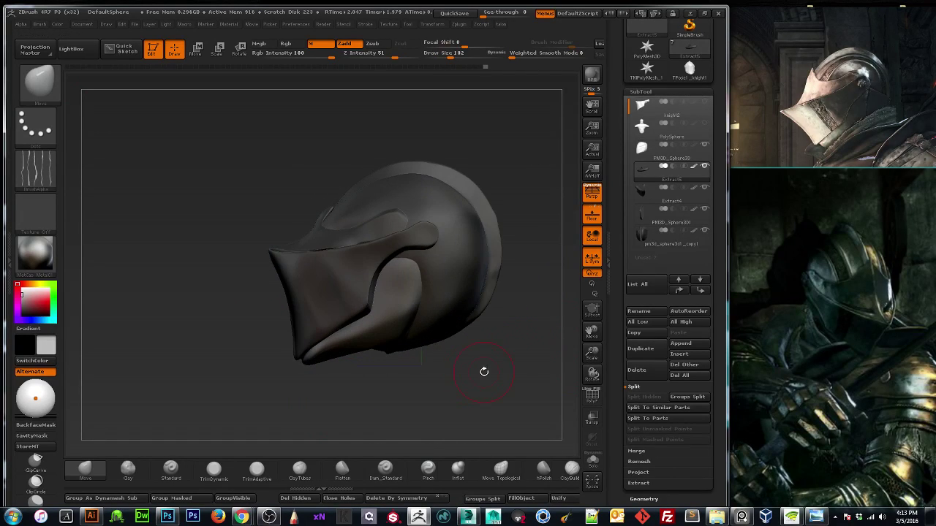
left_click(591, 75)
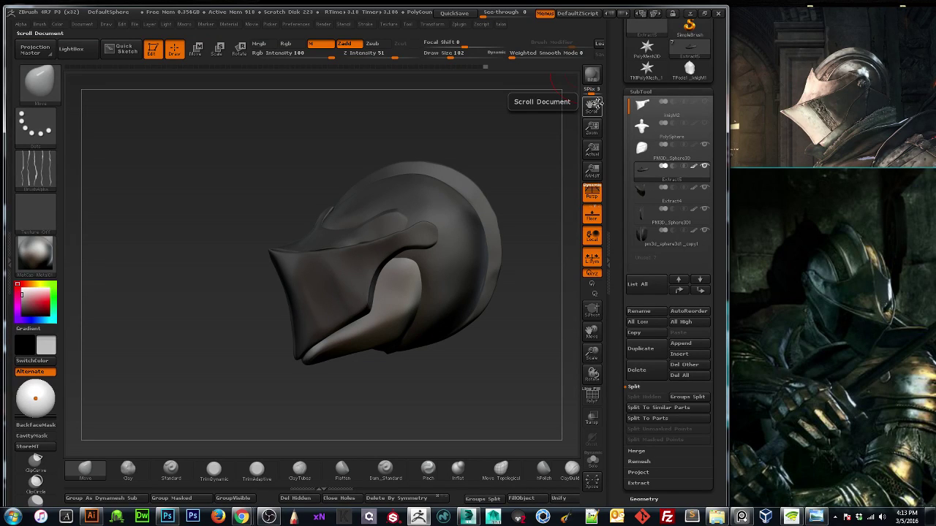
left_click_drag(300, 198, 314, 193)
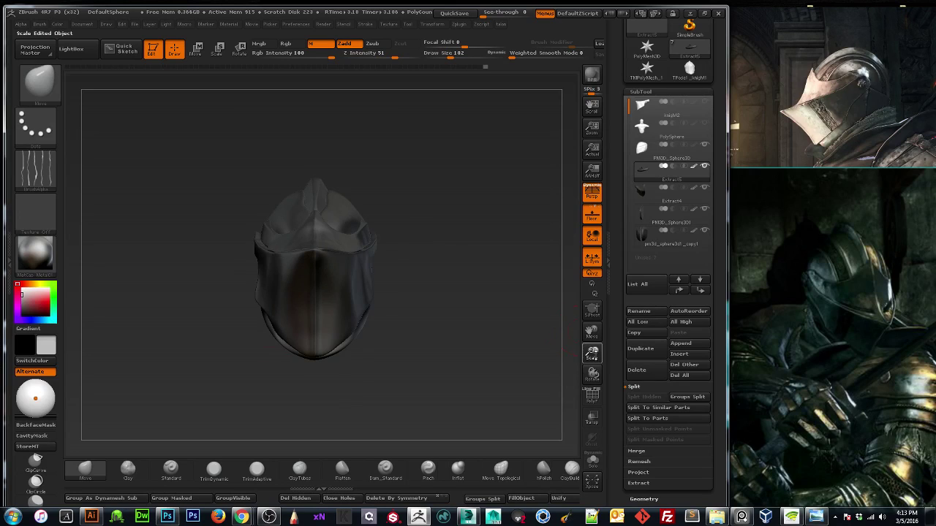
left_click_drag(592, 354, 593, 385)
left_click_drag(592, 332, 597, 308)
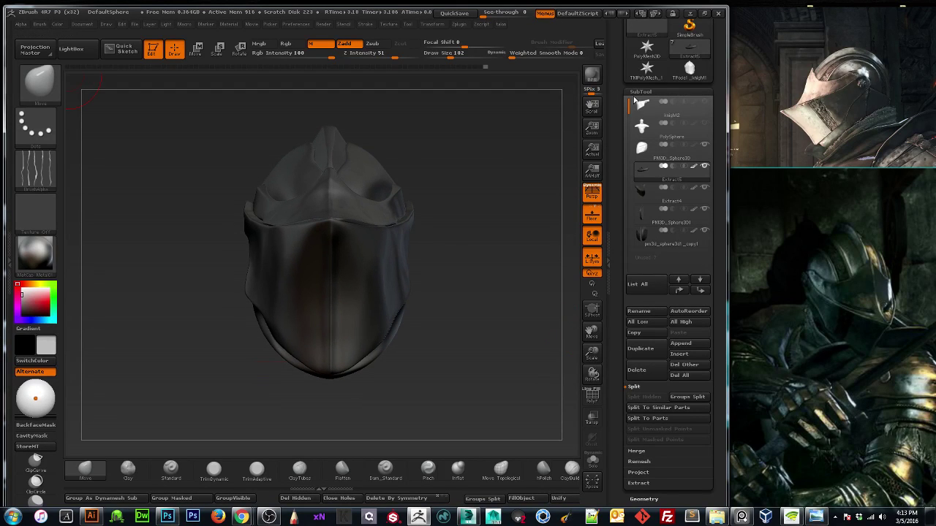
mouse_move(623, 89)
left_mouse_down()
mouse_move(620, 294)
mouse_move(603, 385)
left_mouse_up()
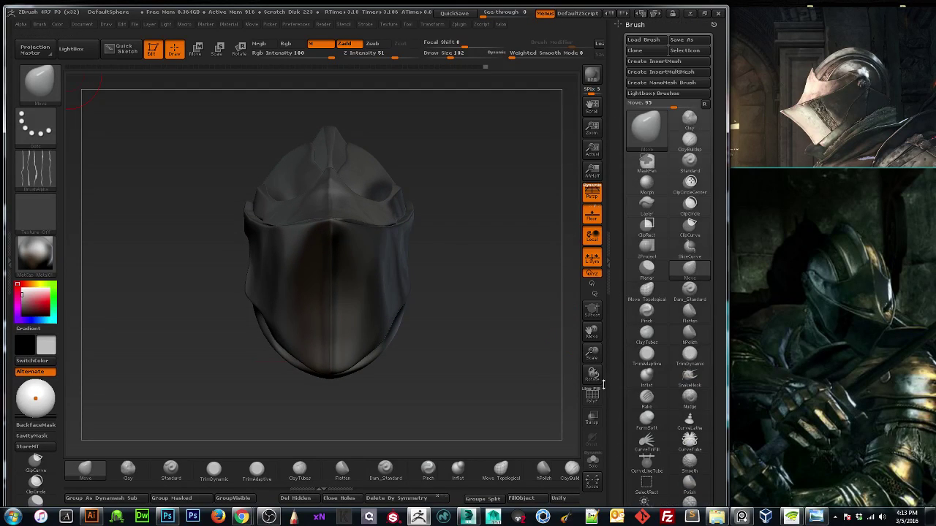
left_click(683, 40)
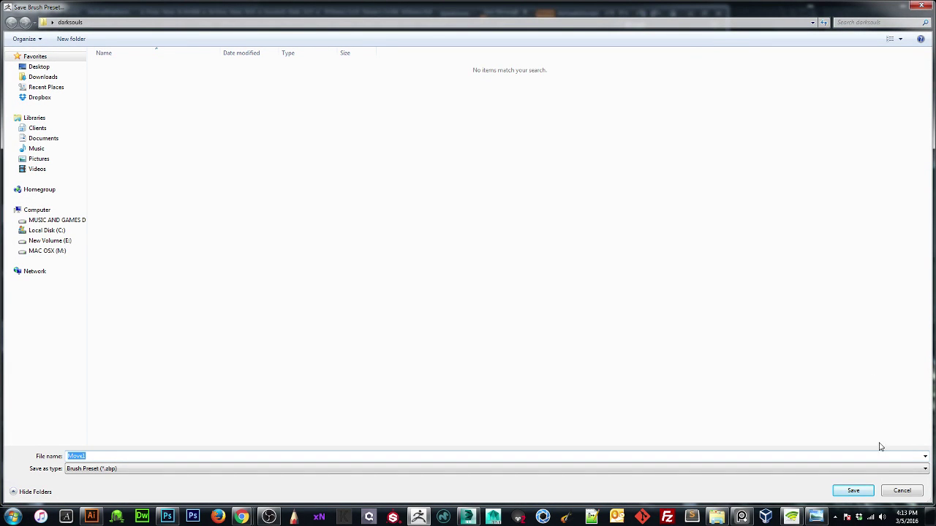
left_click(897, 490)
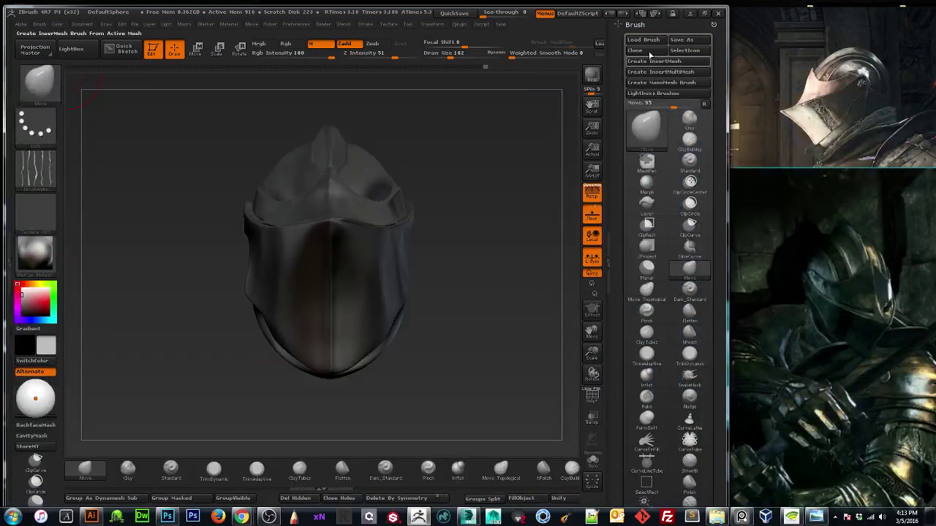
Save the tool as knight3 in the darksouls folder.
left_click(712, 25)
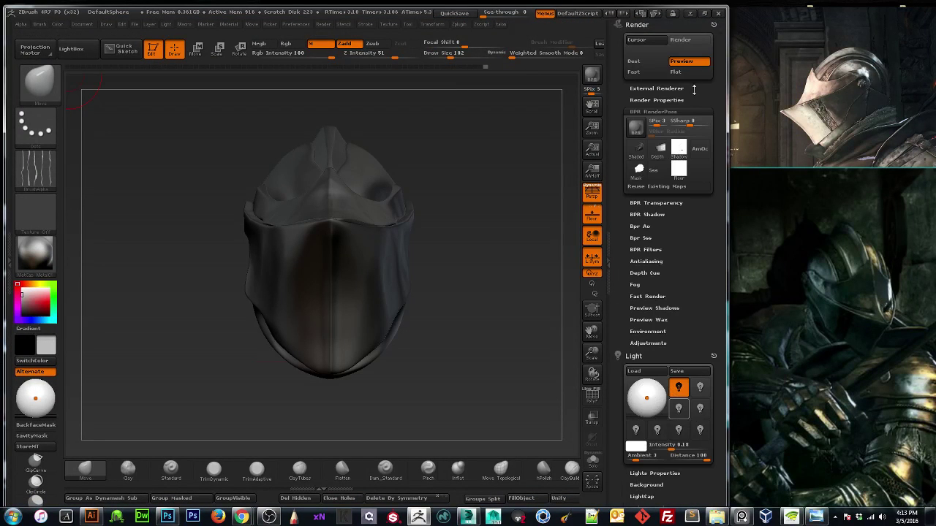
left_click_drag(626, 285, 630, 112)
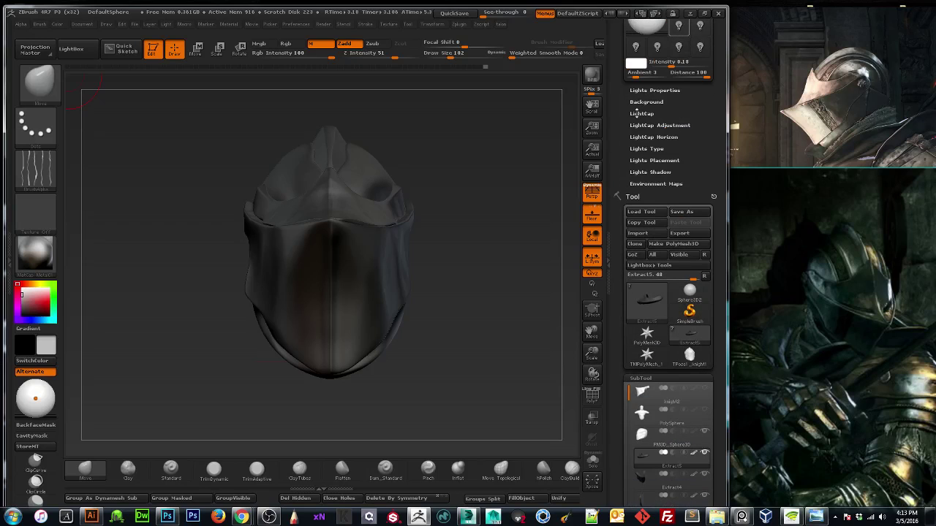
left_click(687, 214)
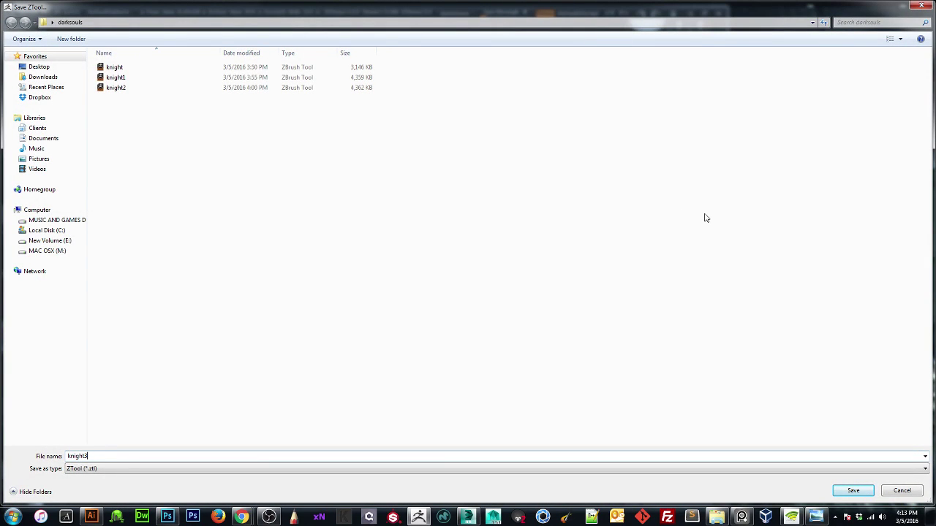
key("Return")
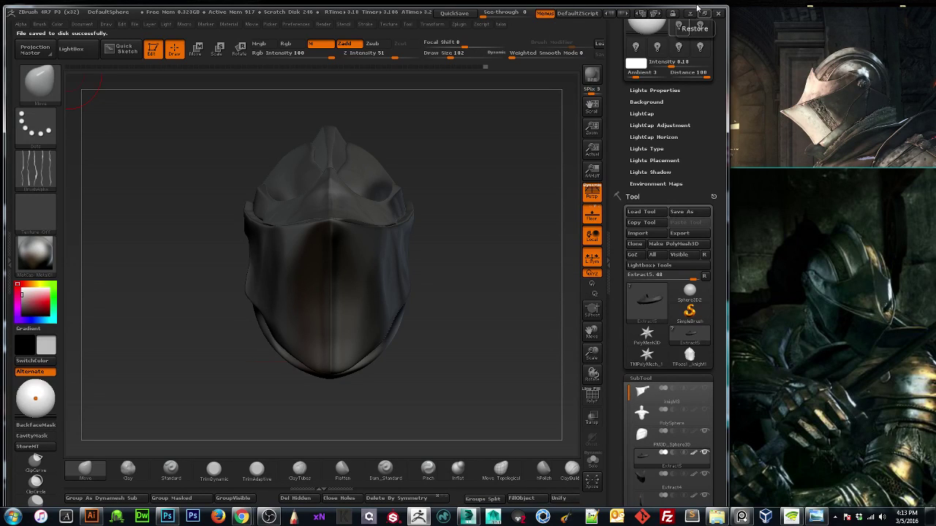
Try two different gray MatCap materials on the unfilled part of the helmet and view it from the side.
left_click(32, 259)
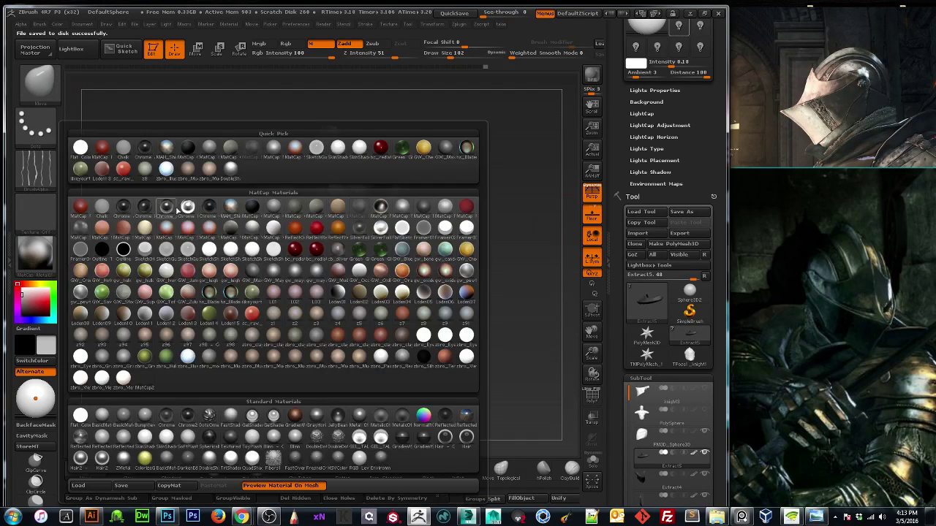
left_click(228, 170)
left_click_drag(162, 308, 132, 307)
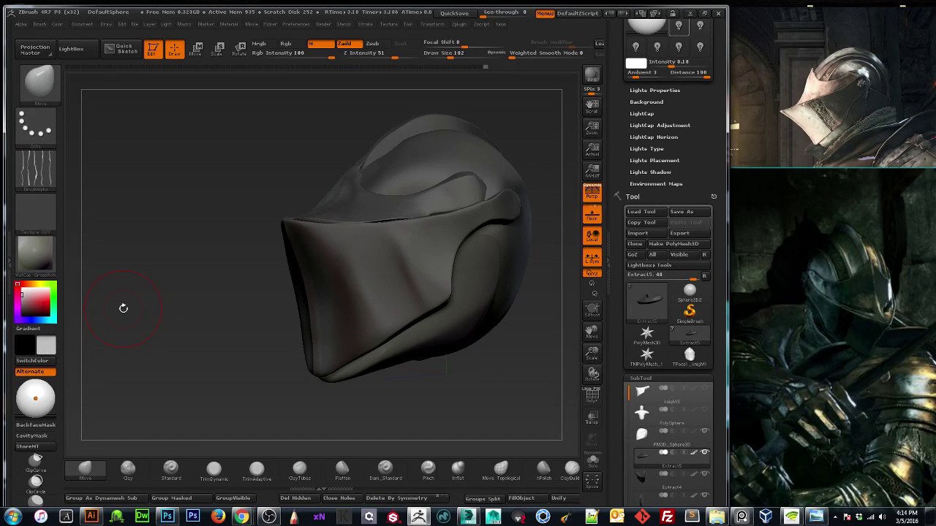
left_click(35, 255)
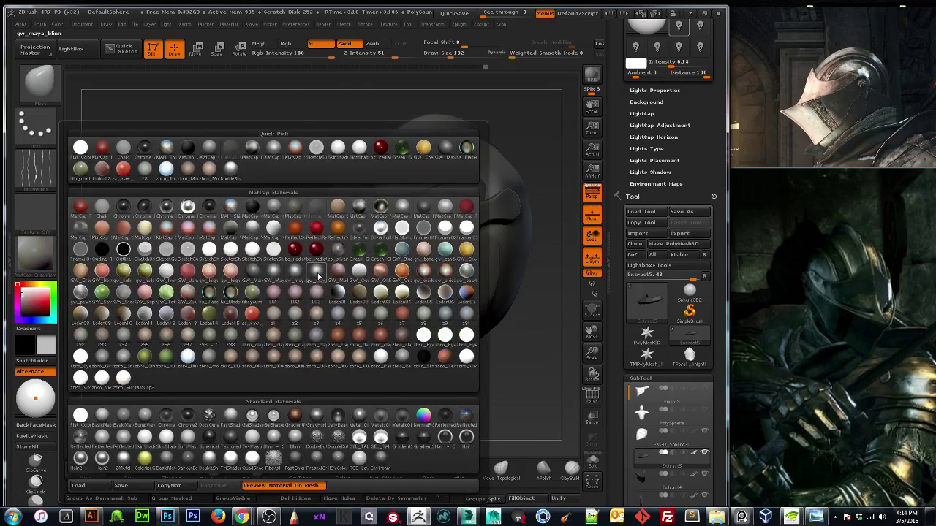
left_click(318, 275)
Try the MAH_Shiny material on the helmet's cheek guard and check it in a BPR preview.
left_click(35, 257)
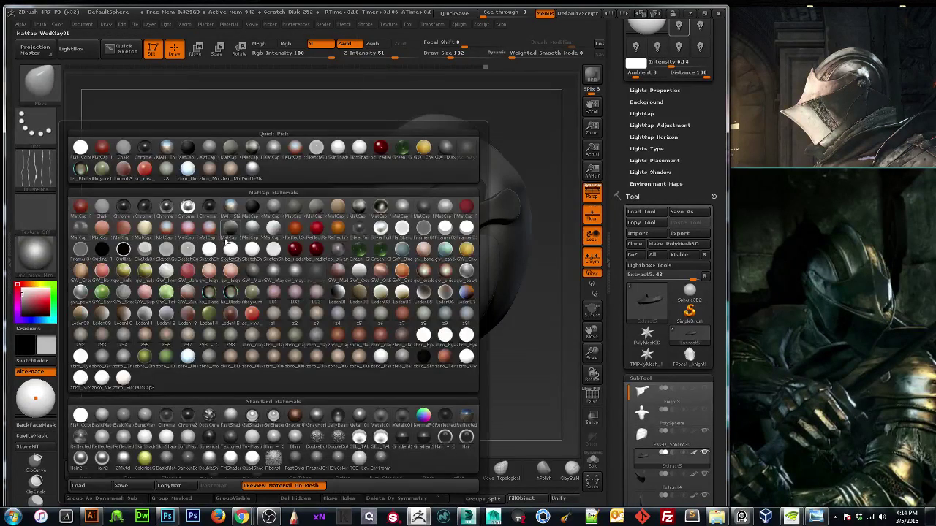
left_click(230, 213)
left_click_drag(189, 253, 187, 265)
left_click(592, 75)
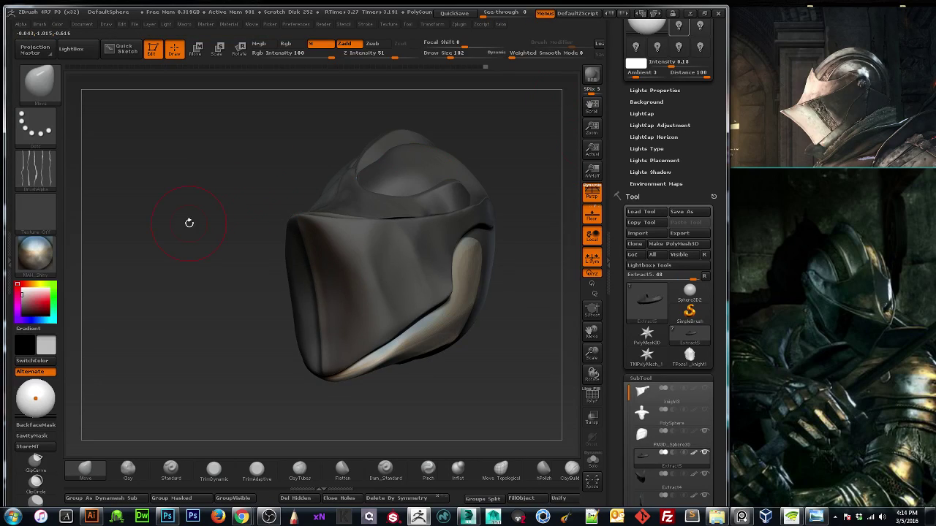
left_click_drag(188, 222, 172, 228)
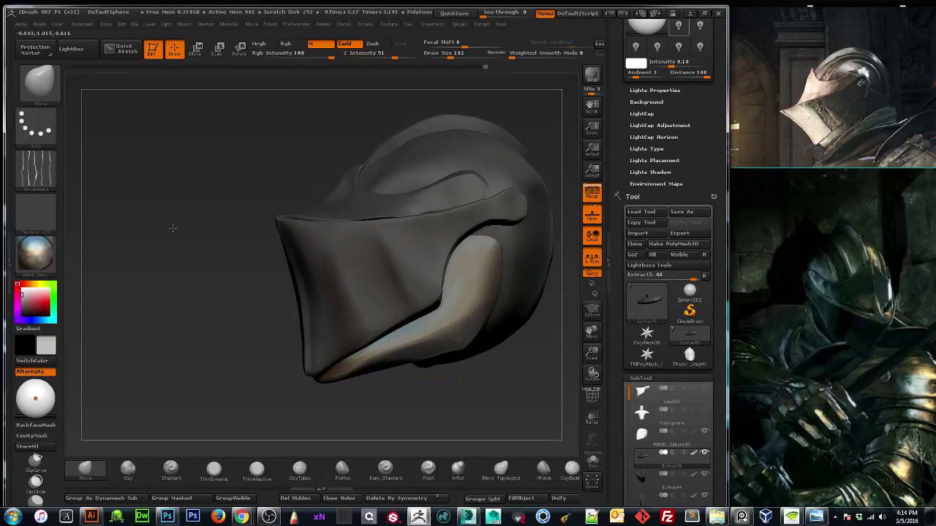
Try the Chrome BlueTint material and a MatCap Metal material on the helmet's cheek guard.
left_click(35, 254)
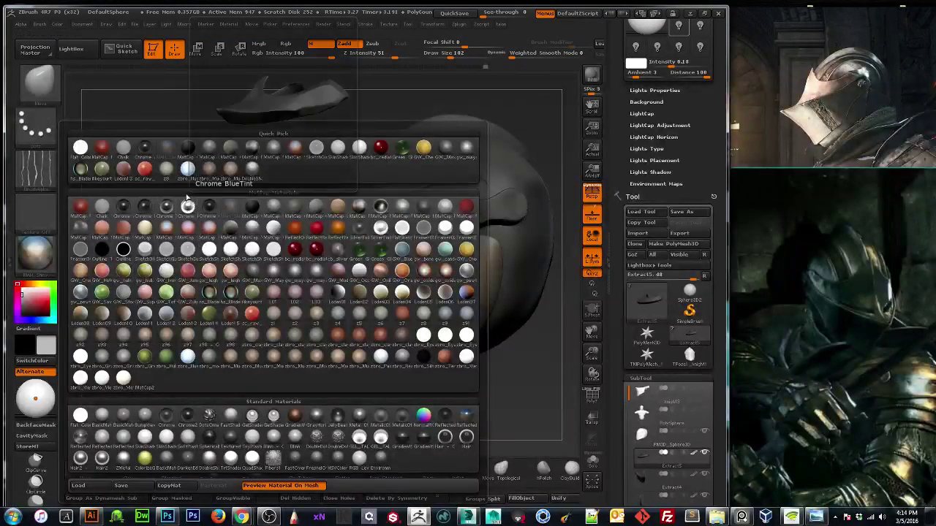
left_click(176, 215)
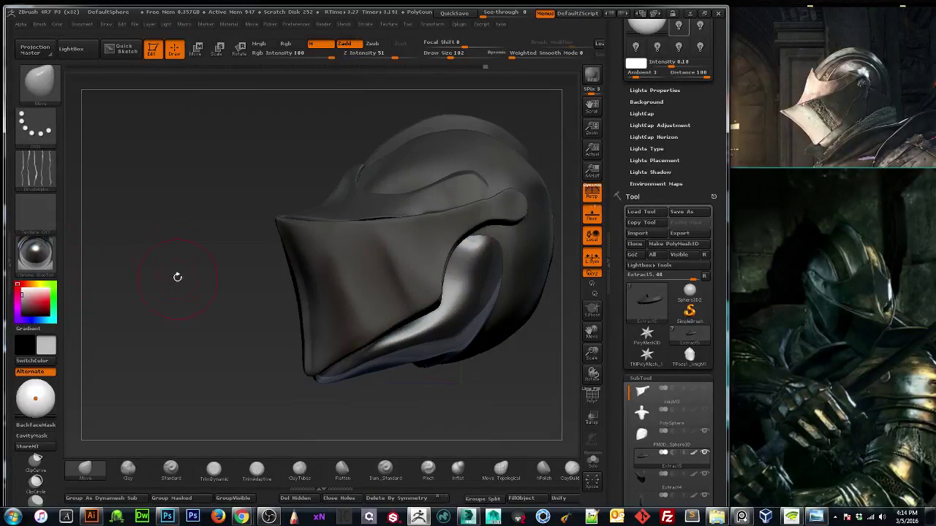
left_click_drag(171, 259, 191, 259)
left_click(40, 252)
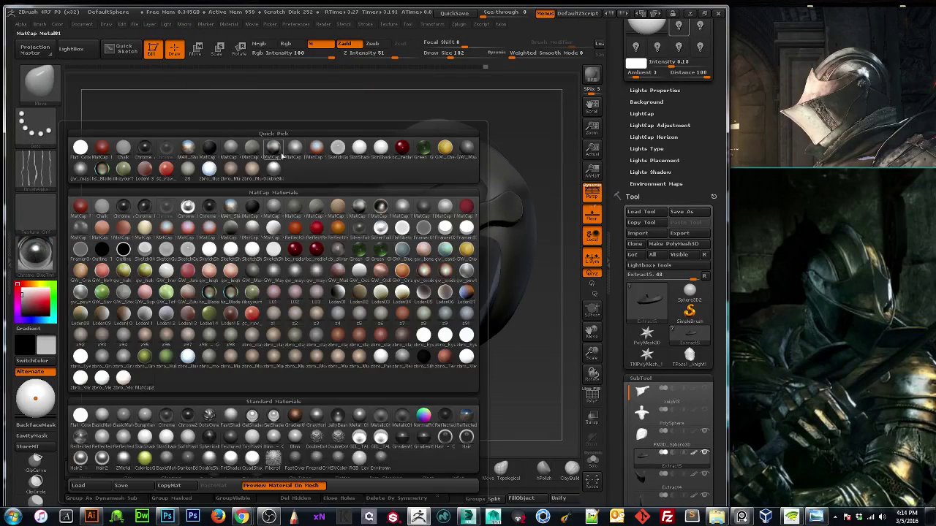
left_click(271, 150)
left_click_drag(219, 284, 231, 291)
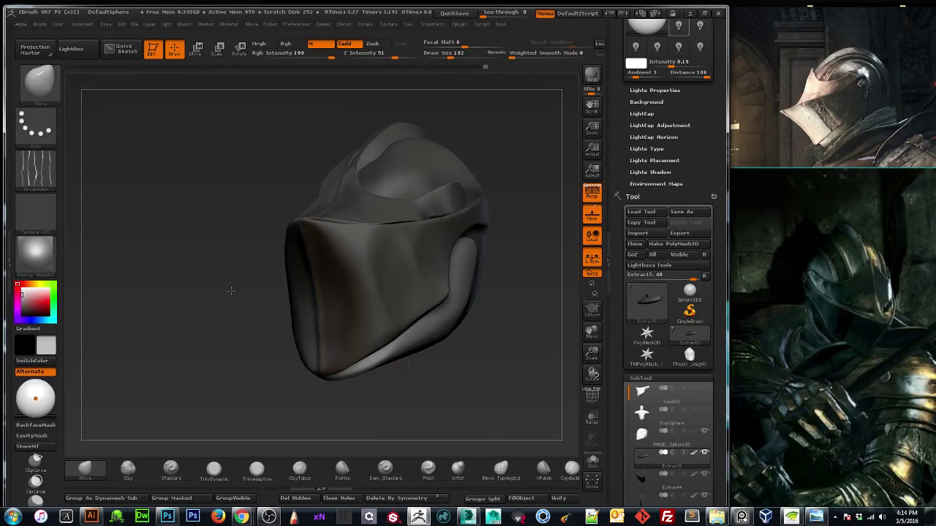
Compare a dark gray MatCap with the Chrome BlueTint material on the helmet's cheek guard.
left_click(37, 252)
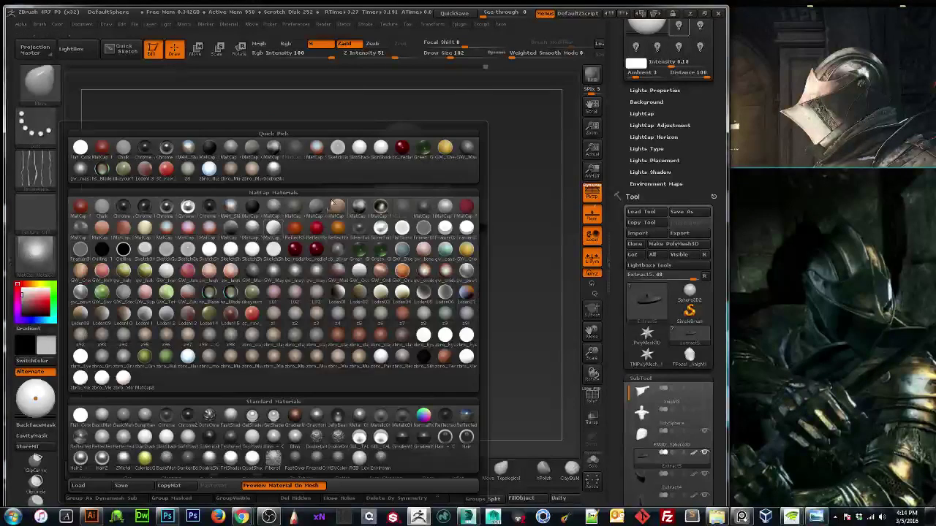
left_click(468, 149)
left_click_drag(189, 281, 217, 285)
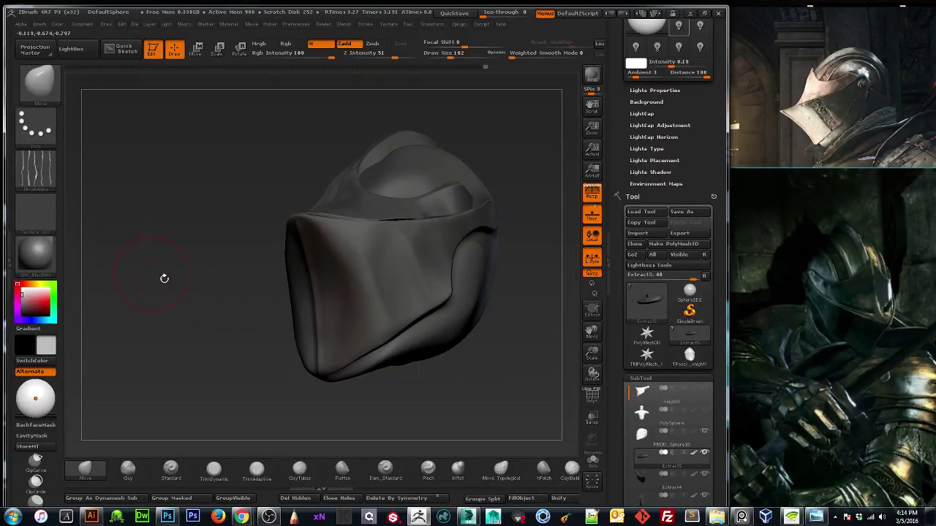
left_click(33, 252)
left_click(97, 150)
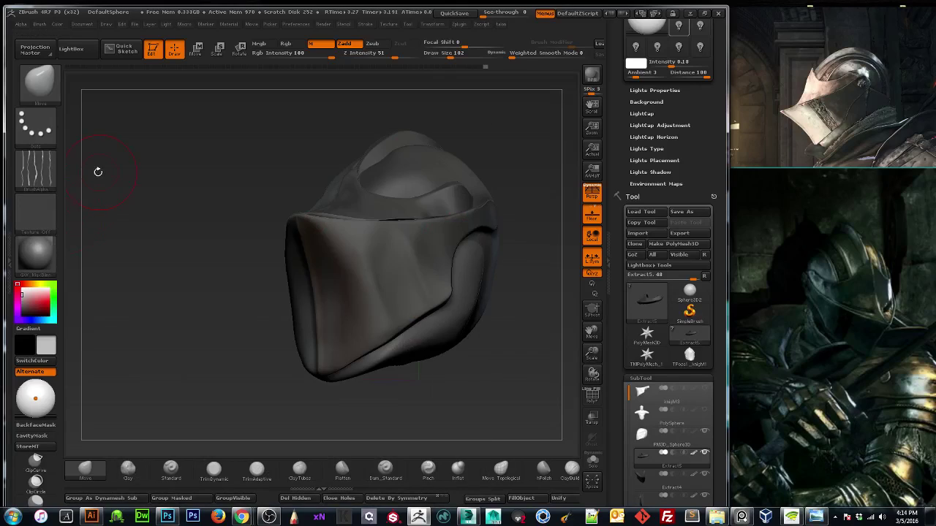
left_click(35, 252)
left_click(158, 155)
mouse_move(157, 203)
left_mouse_down()
mouse_move(134, 216)
mouse_move(150, 217)
left_mouse_up()
Fill all visible subtools with the MAH_Shiny material through SubTool Master, using the Material fill option.
left_click(35, 252)
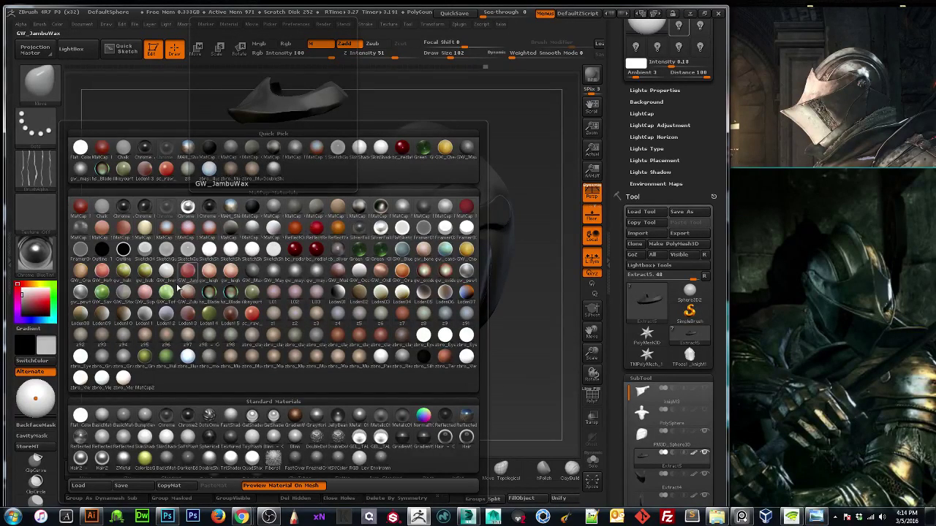
left_click(35, 252)
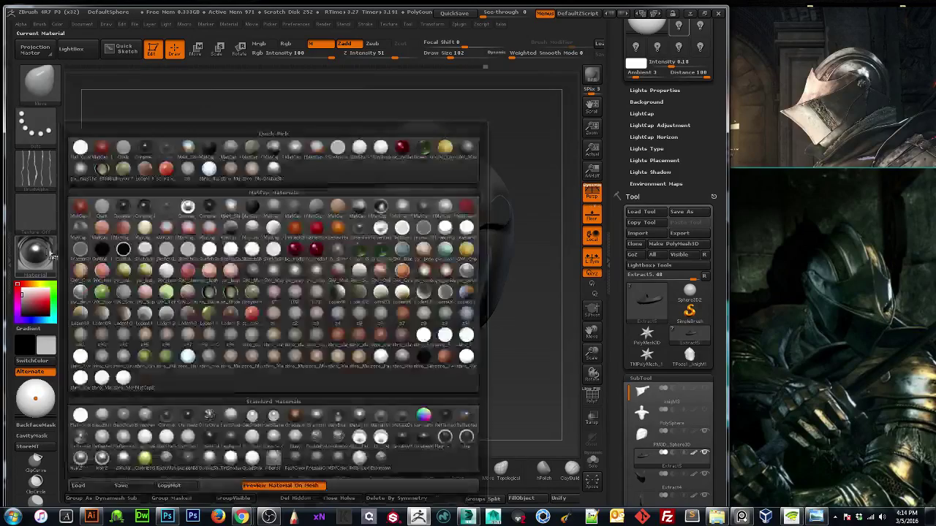
left_click(189, 150)
left_click_drag(180, 199, 181, 230)
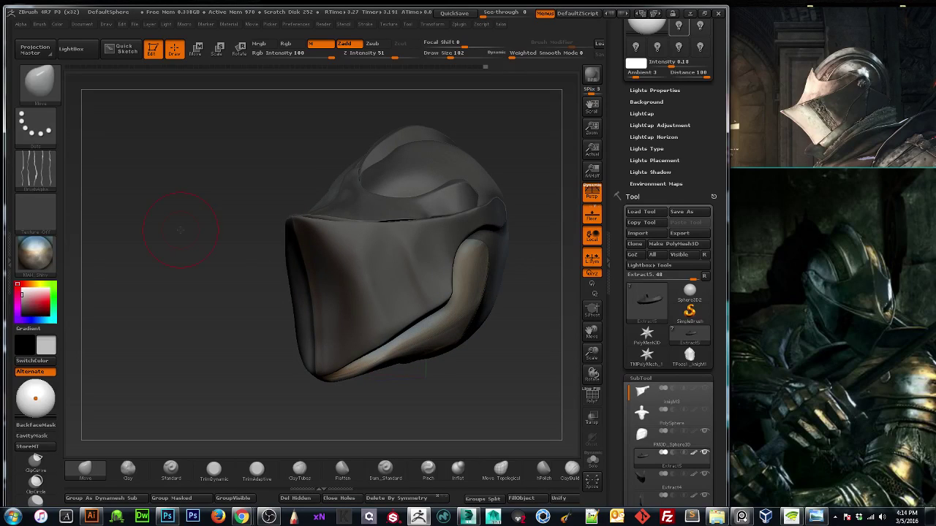
left_click_drag(618, 271, 618, 167)
left_click(432, 24)
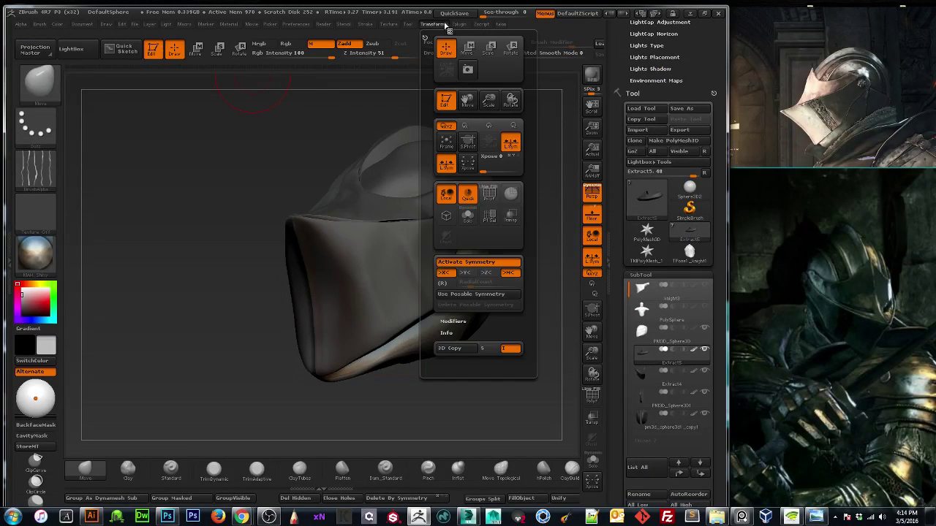
left_click(460, 25)
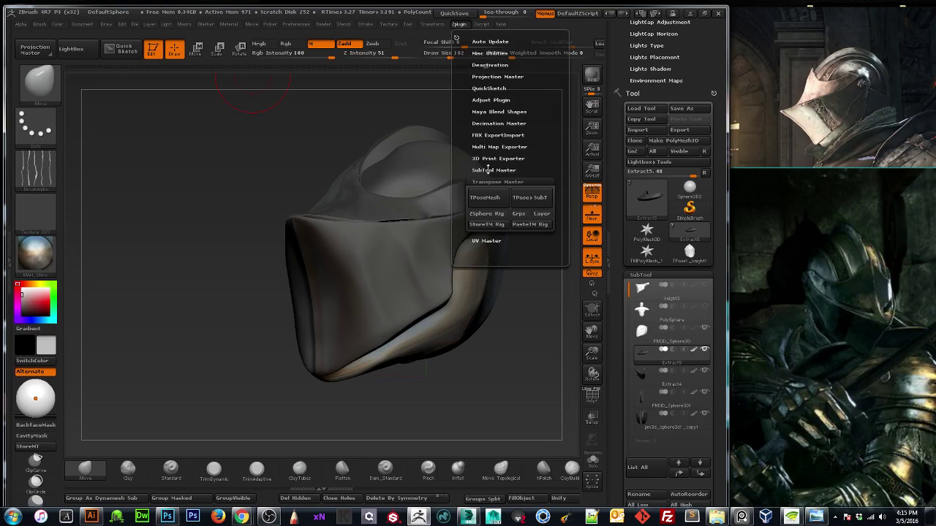
left_click(489, 170)
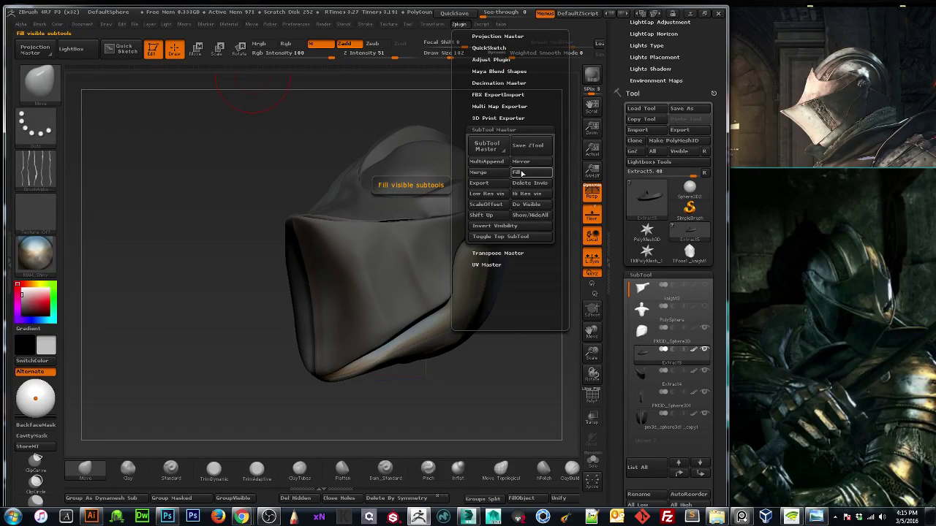
left_click(520, 173)
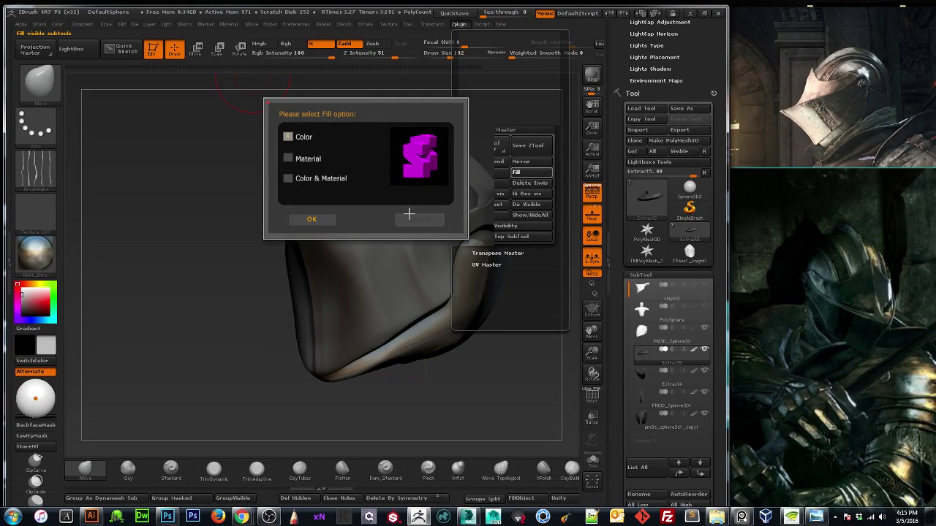
left_click(288, 157)
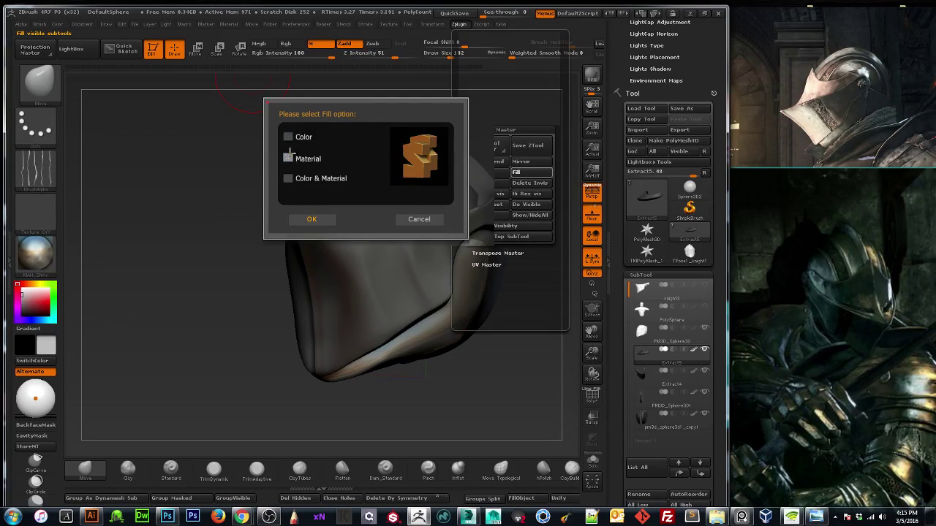
left_click(312, 219)
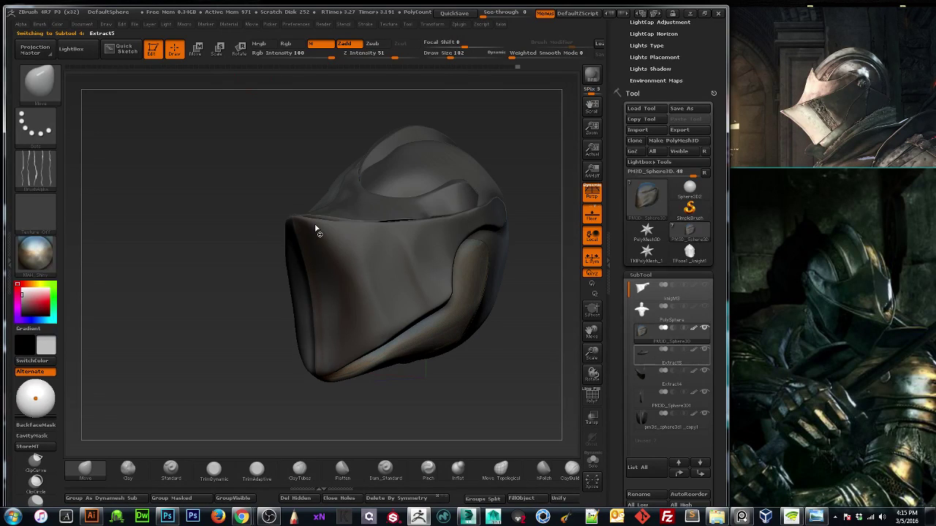
left_click(316, 230, "alt")
Render BPR previews of the filled helmet from a front three-quarter view and from a smaller, more distant side view.
left_click_drag(207, 288, 235, 306)
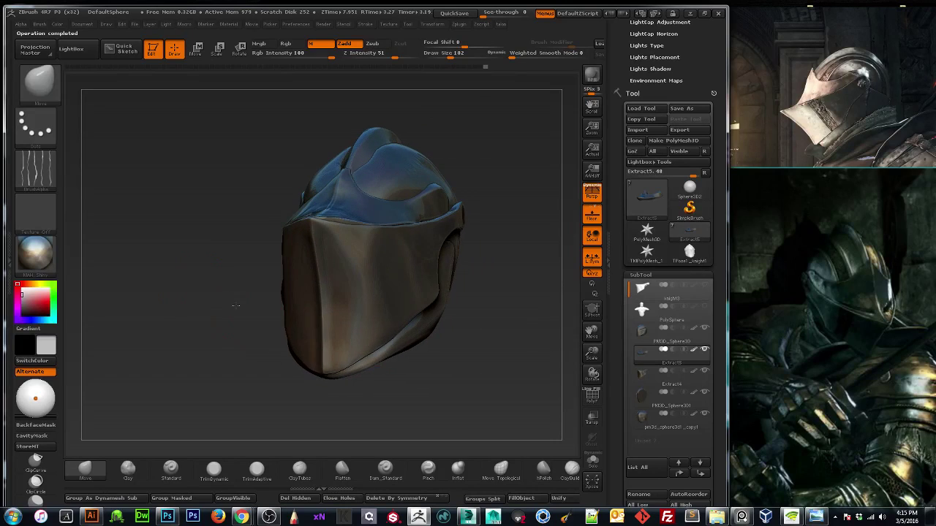
left_click(590, 76)
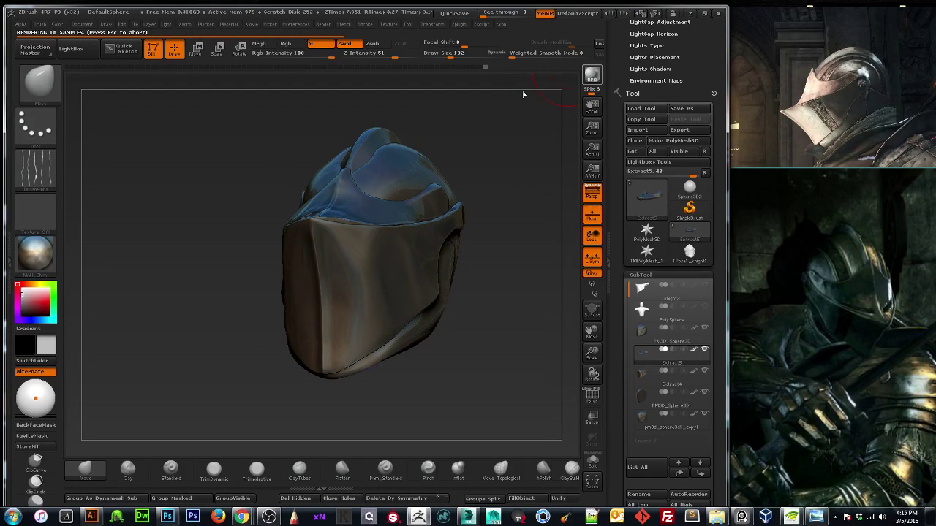
left_click_drag(521, 89, 526, 146)
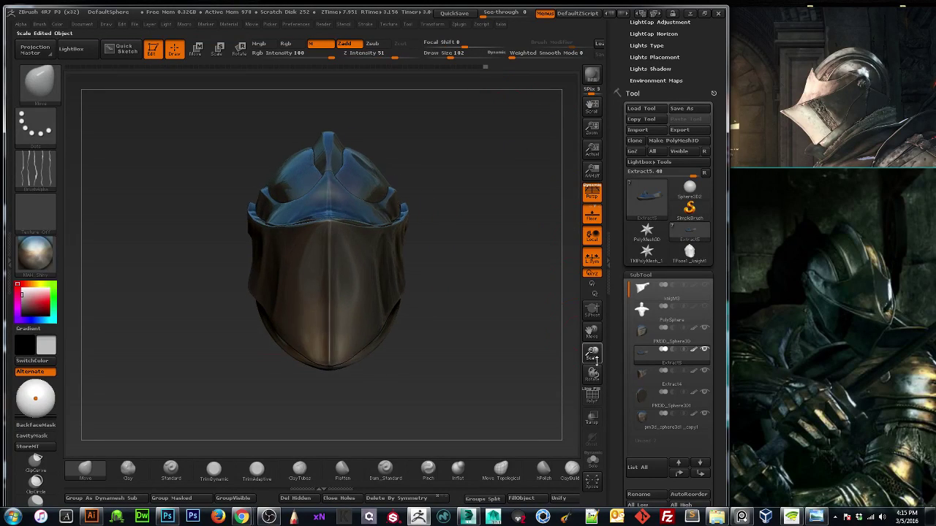
left_click_drag(597, 361, 578, 300)
left_click_drag(498, 288, 380, 289)
left_click(591, 74)
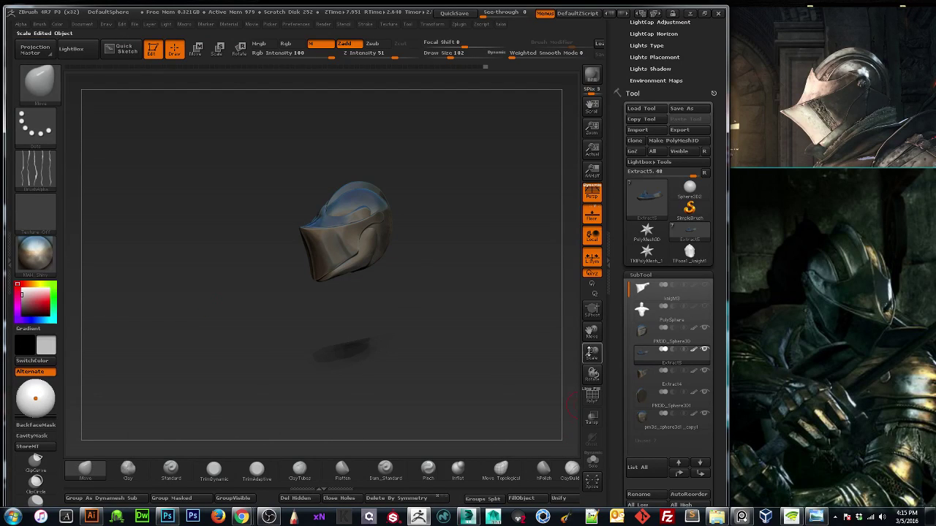
Reshape the upper edge of the brow plate above the visor with the Move brush, enlarging the draw size to 142.
left_click_drag(589, 353, 591, 382)
left_click_drag(495, 326, 468, 310)
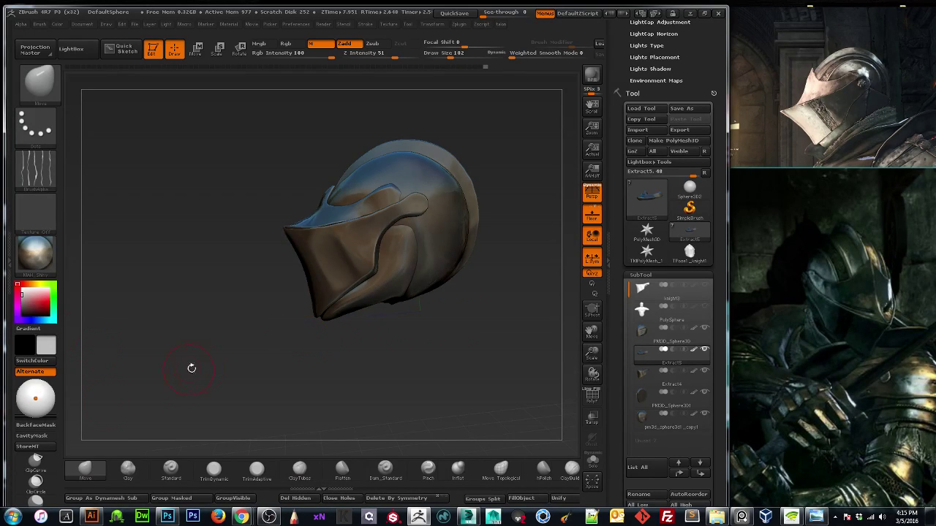
left_click_drag(203, 365, 231, 381, "shift")
left_click_drag(591, 332, 572, 425)
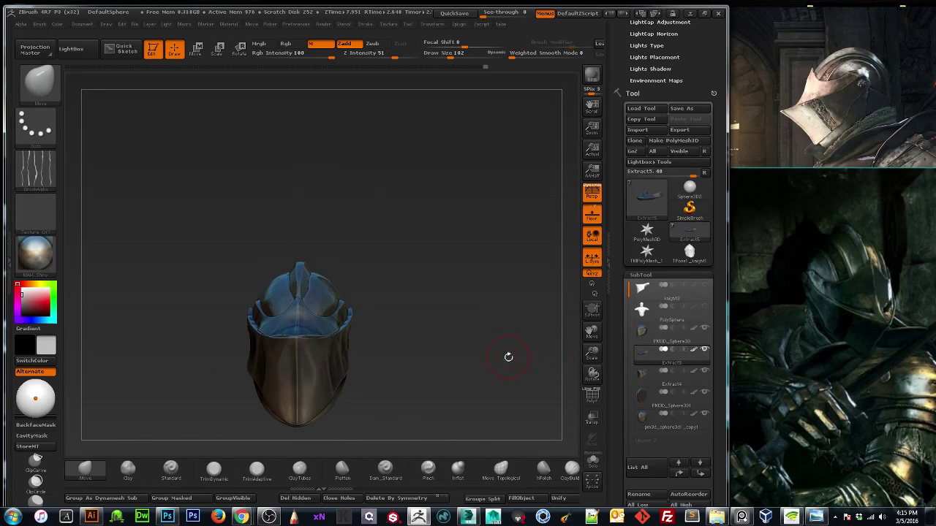
left_click_drag(507, 356, 446, 330)
left_click_drag(592, 353, 592, 378)
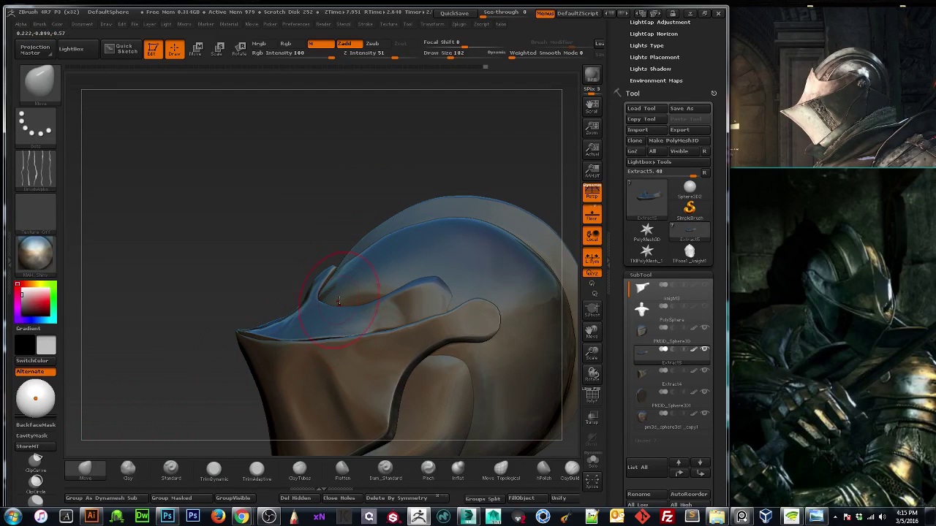
mouse_move(328, 305)
left_mouse_down()
mouse_move(368, 258)
mouse_move(344, 287)
left_mouse_up()
left_click(364, 293, "ctrl")
key("bracketleft")
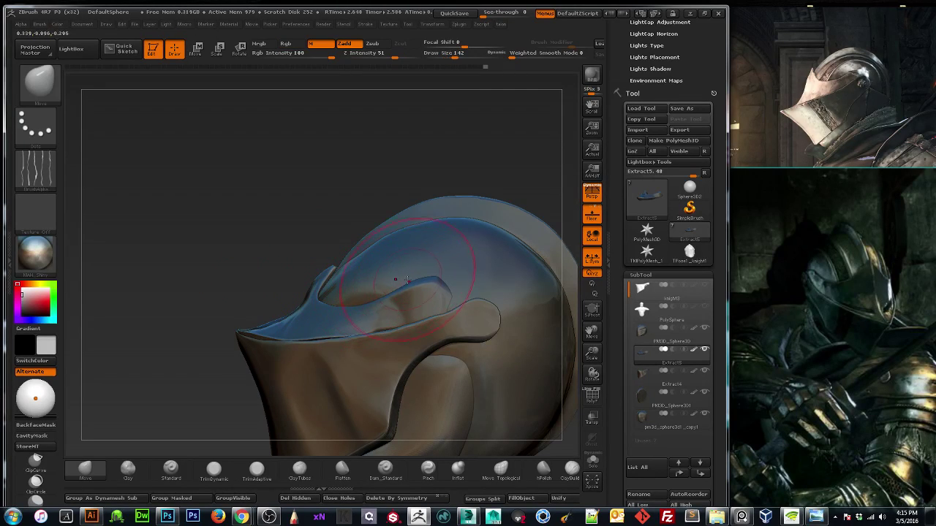
mouse_move(421, 278)
left_mouse_down()
mouse_move(428, 275)
mouse_move(395, 292)
left_mouse_up()
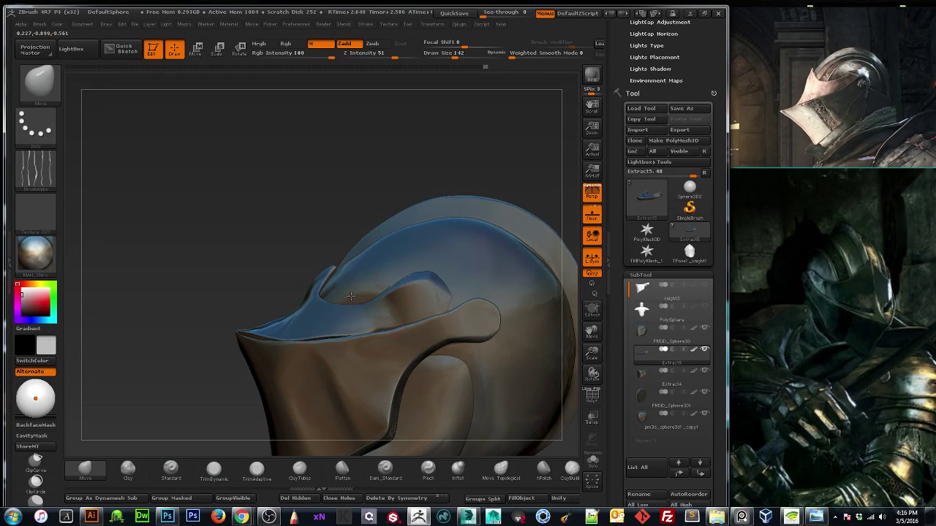
Set the masking brush's stroke to Lasso and mask part of the brow plate.
key("ctrl")
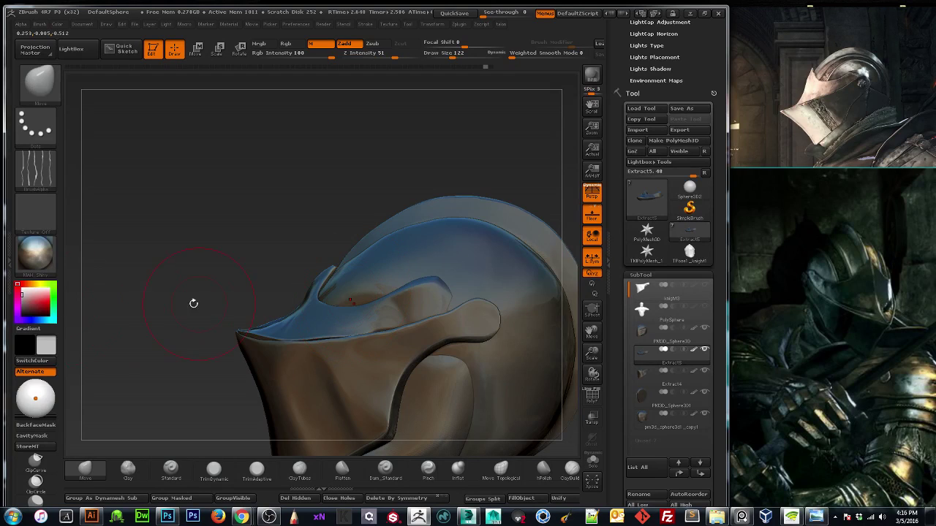
left_click_drag(183, 345, 505, 305, "ctrl")
left_click_drag(160, 299, 147, 293, "ctrl")
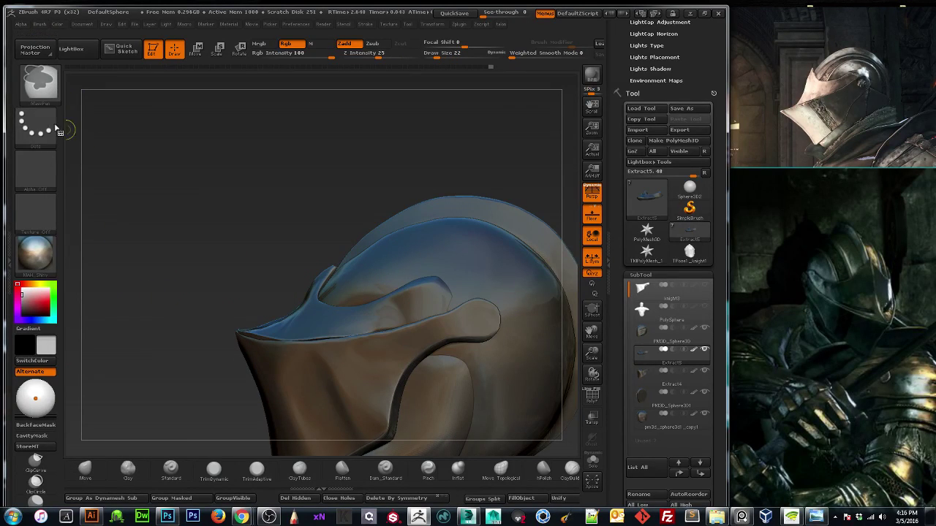
left_click(32, 131)
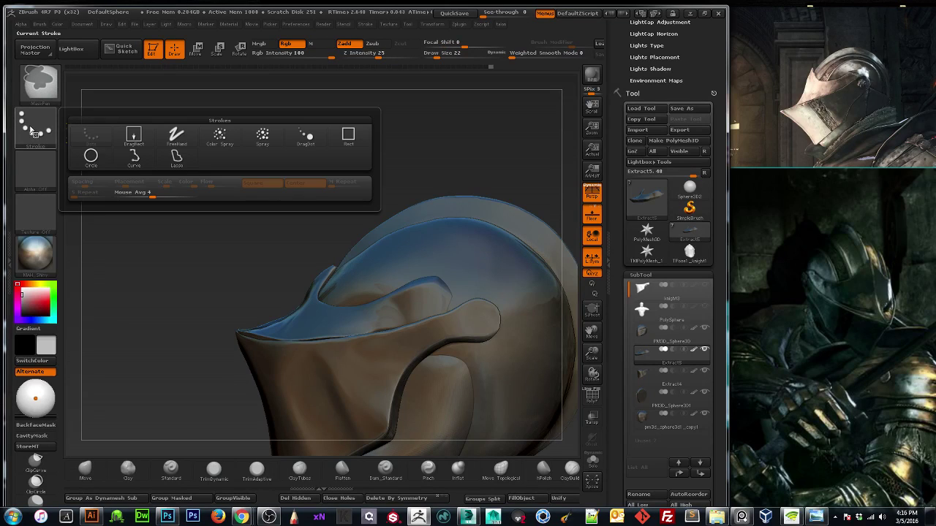
left_click(176, 157)
mouse_move(180, 361)
left_mouse_down("ctrl")
mouse_move(261, 313)
mouse_move(342, 327)
mouse_move(446, 303)
mouse_move(419, 380)
mouse_move(75, 403)
left_mouse_up("ctrl")
Reshape the front of the brow plate's upper edge with the Move brush at draw size 102.
key("bracketright")
key("bracketright")
key("bracketright")
key("bracketright")
key("bracketright")
key("bracketright")
key("bracketright")
key("bracketright")
key("bracketright")
key("bracketright")
key("bracketright")
key("bracketright")
key("bracketright")
key("bracketright")
key("bracketright")
key("bracketright")
key("bracketright")
key("bracketright")
key("bracketright")
key("bracketright")
mouse_move(334, 307)
left_mouse_down()
mouse_move(396, 240)
mouse_move(353, 283)
left_mouse_up()
mouse_move(139, 329)
left_mouse_down()
mouse_move(183, 342)
mouse_move(274, 338)
mouse_move(245, 350)
mouse_move(193, 345)
mouse_move(219, 351)
left_mouse_up()
key("ctrl")
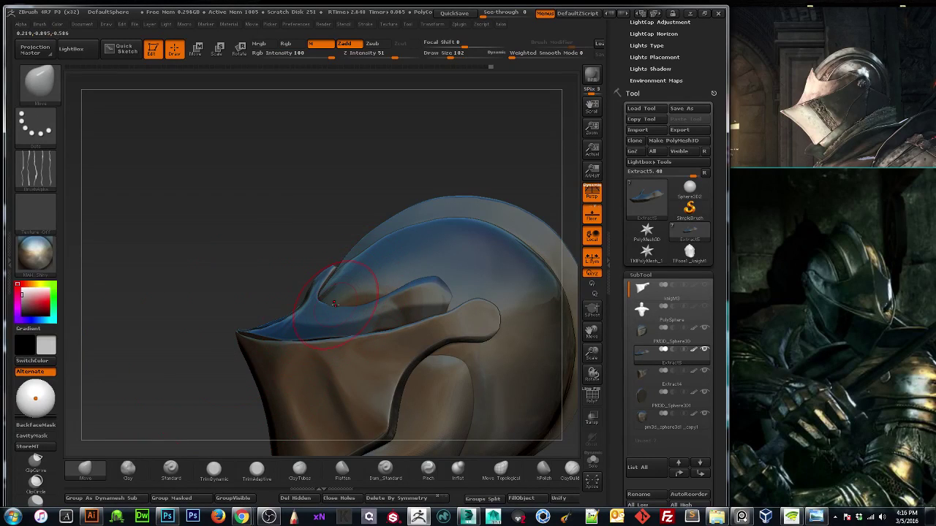
Adjust the brow plate's upper edge and side wing from front, rear and side views with the Move brush at draw sizes 62 and 122.
left_click_drag(292, 252, 185, 342)
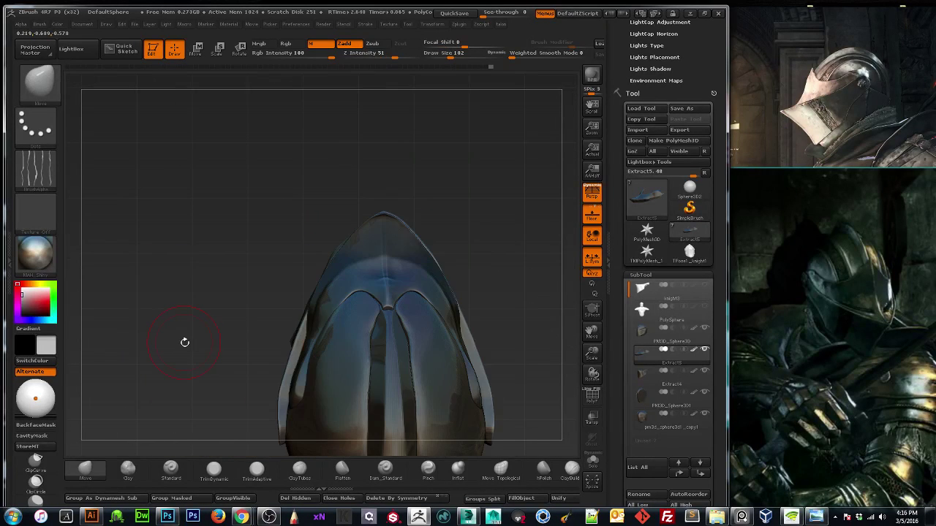
key("ctrl")
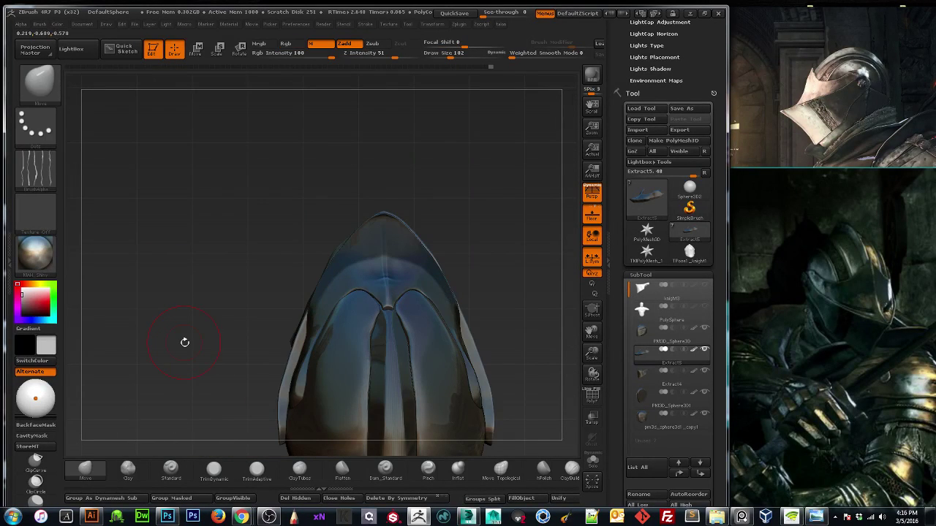
mouse_move(158, 311)
left_mouse_down()
mouse_move(182, 326)
mouse_move(185, 349)
mouse_move(256, 336)
left_mouse_up()
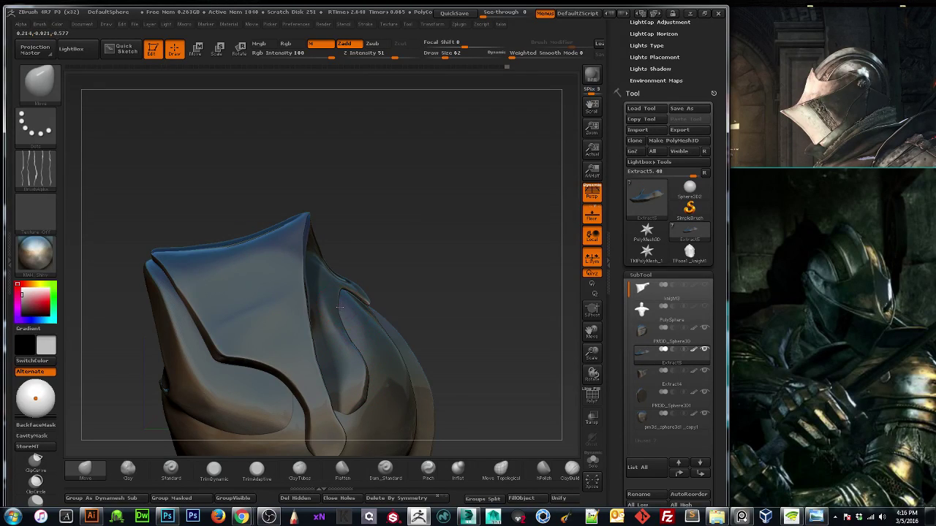
left_click_drag(426, 318, 323, 236)
left_click_drag(197, 321, 178, 360)
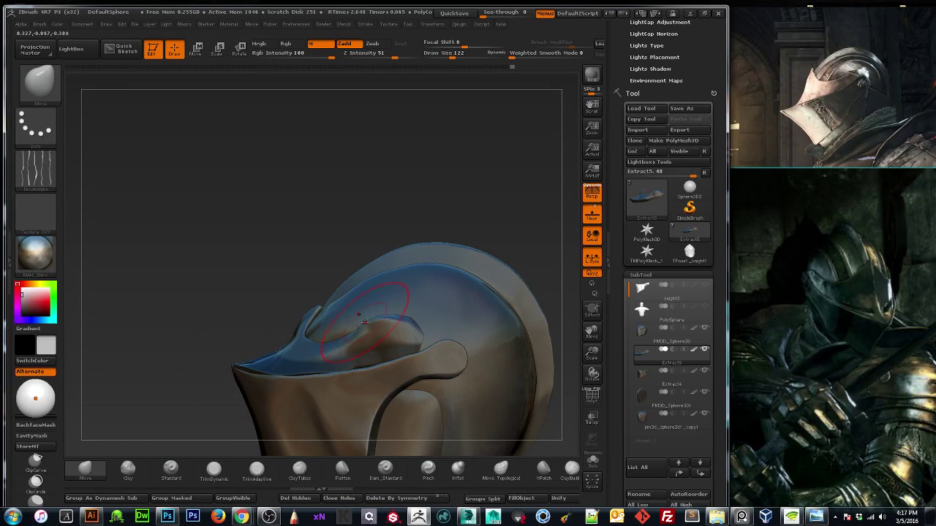
left_click_drag(367, 325, 377, 326)
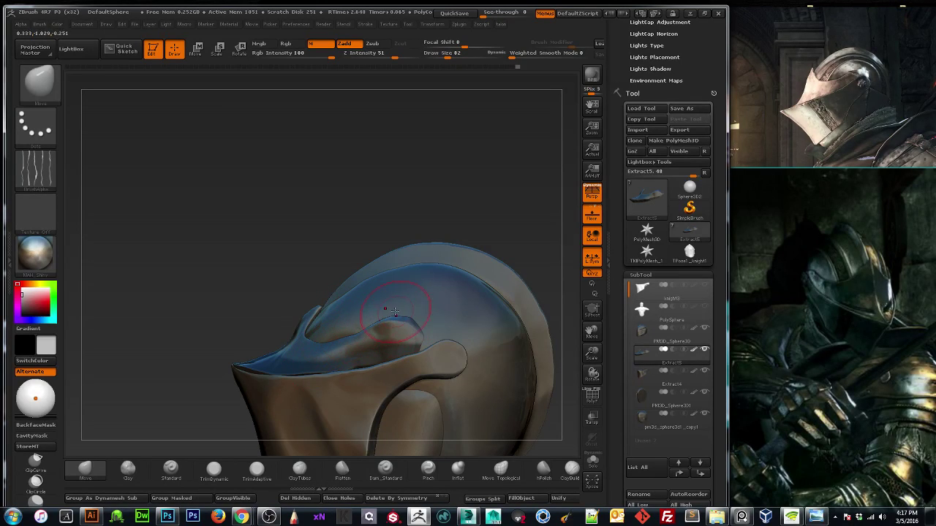
Pull the brow plate's central peak upward into a more pronounced point with the Move brush, ending at draw size 102.
key("bracketright")
key("bracketright")
key("bracketright")
key("bracketright")
key("bracketright")
key("bracketright")
key("bracketright")
key("bracketright")
mouse_move(308, 316)
left_mouse_down()
mouse_move(314, 301)
mouse_move(283, 331)
left_mouse_up()
key("bracketleft")
key("bracketleft")
left_click_drag(285, 345, 290, 346)
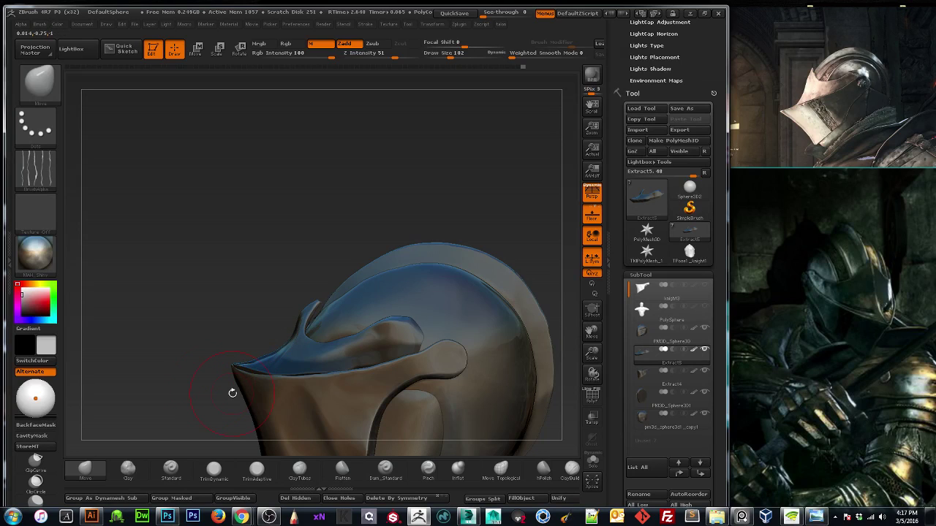
Undo the last two changes and refine the brow plate's central peak from the front with the Move brush at draw size 42.
key("ctrl+z")
key("ctrl+z")
key("[")
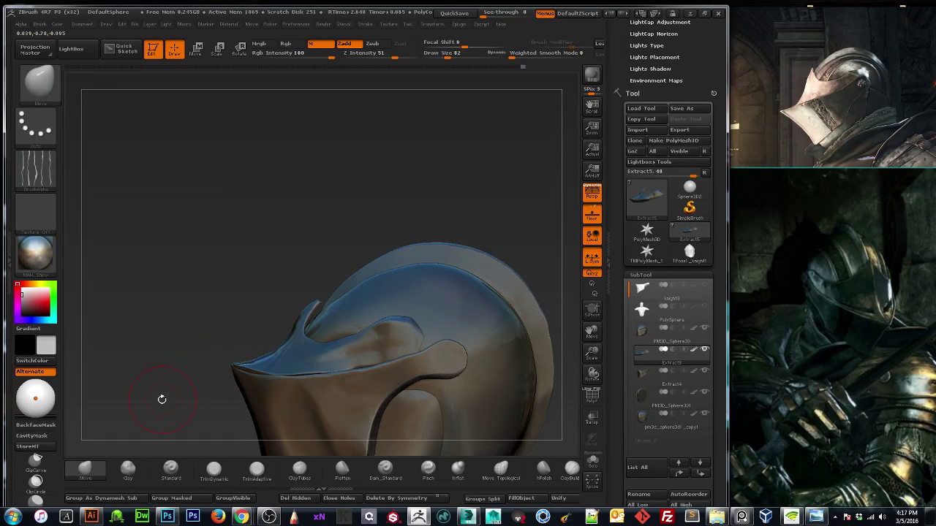
mouse_move(176, 399)
left_mouse_down()
mouse_move(240, 397)
mouse_move(197, 397)
left_mouse_up()
key("b")
key("m")
key("v")
key("bracketright")
key("bracketleft")
mouse_move(223, 319)
left_mouse_down("shift")
mouse_move(282, 326)
mouse_move(249, 370)
left_mouse_up("shift")
key("bracketleft")
key("bracketleft")
key("bracketleft")
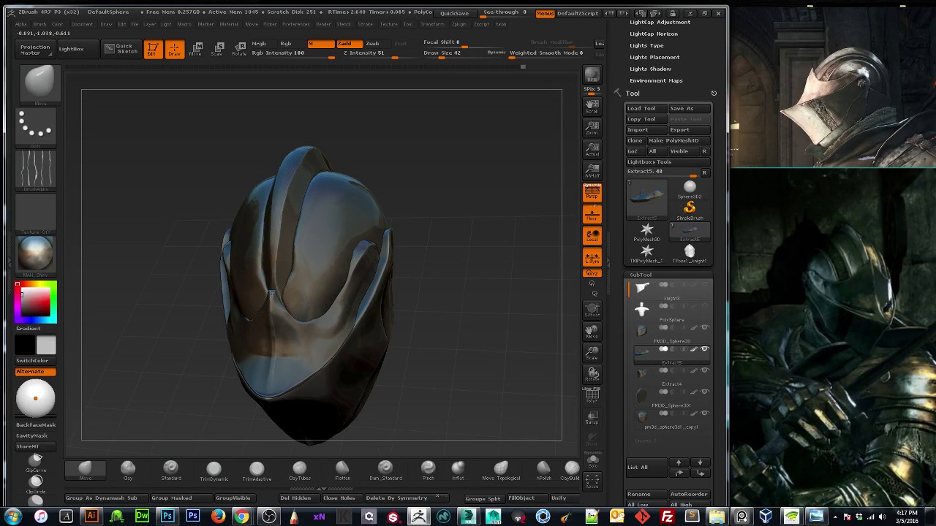
mouse_move(150, 360)
left_mouse_down("shift")
mouse_move(128, 357)
mouse_move(175, 357)
left_mouse_up("shift")
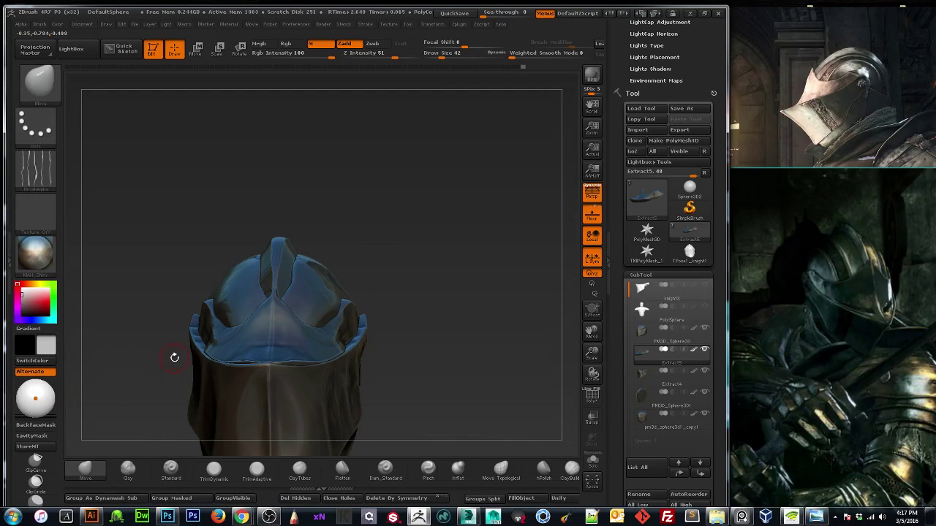
Sharpen the tip of the brow plate's central peak with the Pinch brush at draw size 102.
left_click(424, 471)
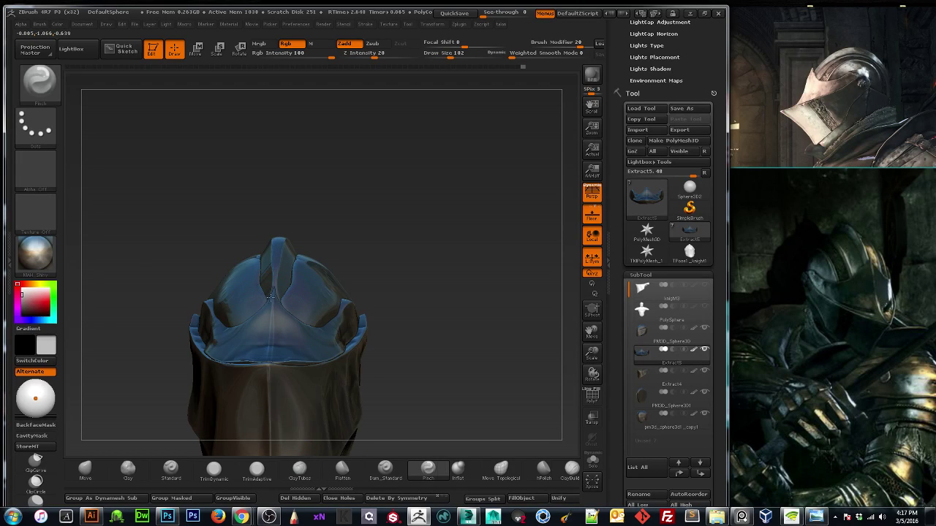
mouse_move(150, 360)
left_mouse_down()
mouse_move(167, 264)
mouse_move(75, 278)
left_mouse_up()
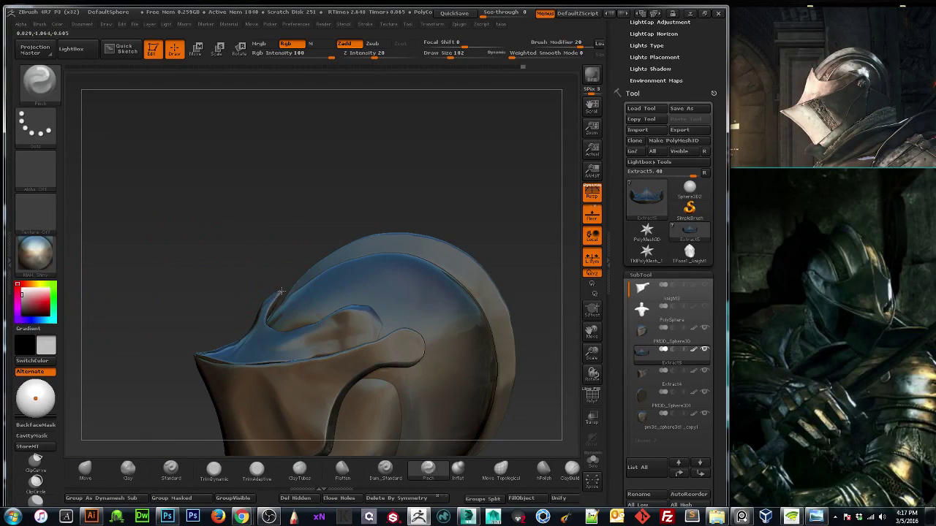
mouse_move(192, 311)
left_mouse_down()
mouse_move(146, 314)
mouse_move(179, 318)
left_mouse_up()
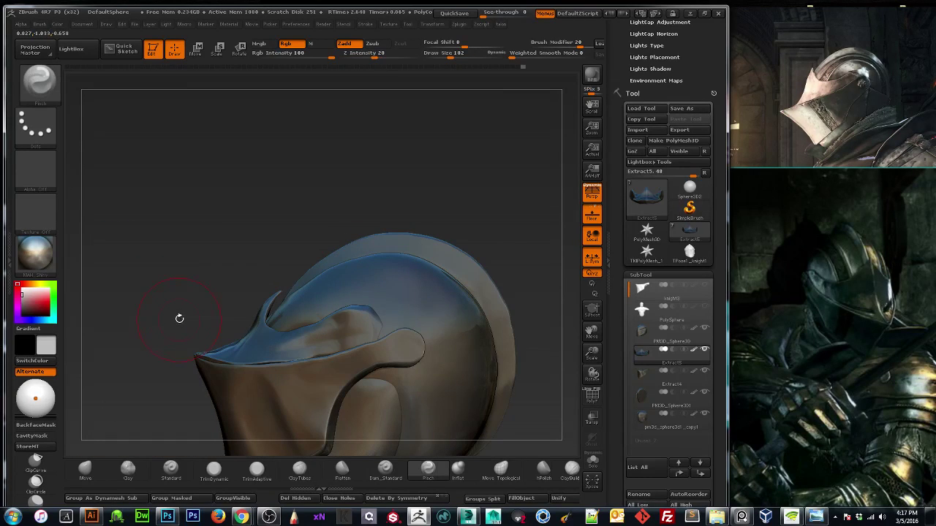
Reshape the peak and front slope of the brow plate with the Move brush at draw sizes 142 and 102.
left_click(85, 466)
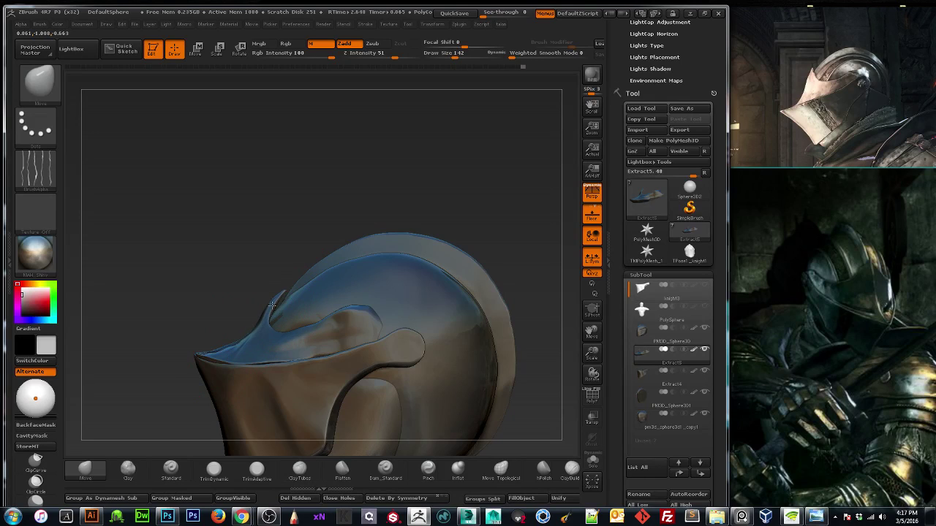
left_click_drag(252, 327, 248, 328)
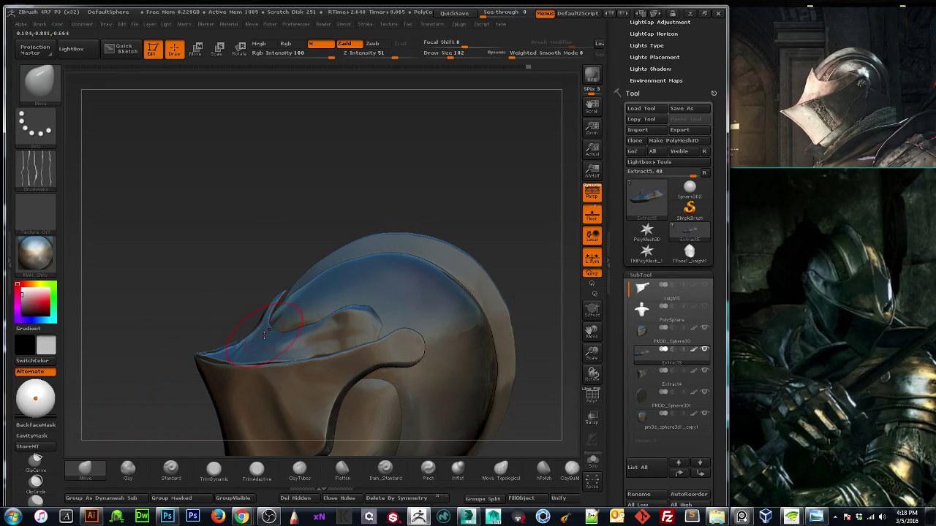
key("bracketleft")
key("bracketleft")
key("bracketleft")
key("bracketleft")
mouse_move(195, 323)
left_mouse_down()
mouse_move(394, 323)
mouse_move(201, 318)
left_mouse_up()
Fine-tune the brow plate's upper edge behind the peak in close-up with the Move brush at draw size 22.
mouse_move(592, 375)
left_mouse_down()
mouse_move(591, 406)
mouse_move(592, 372)
mouse_move(592, 391)
left_mouse_up()
key("bracketleft")
key("bracketleft")
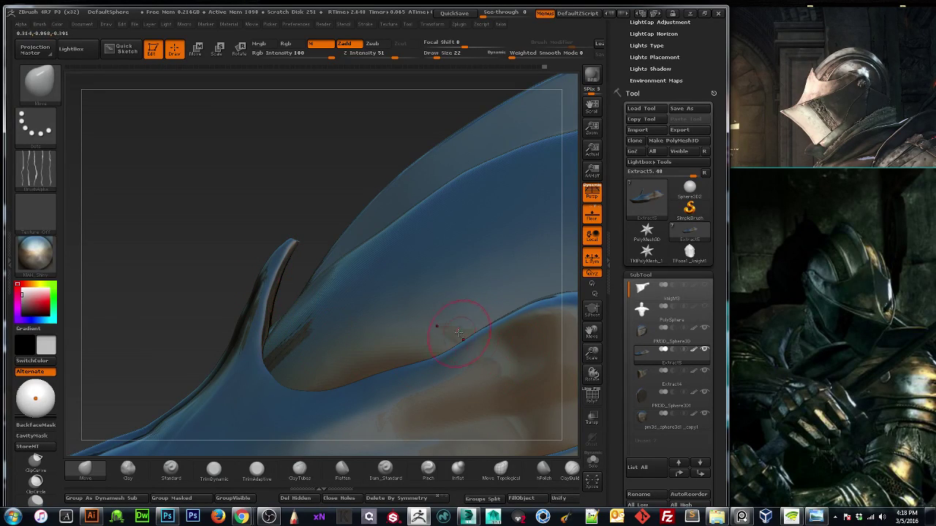
left_click_drag(592, 356, 532, 296)
left_click_drag(528, 291, 529, 319)
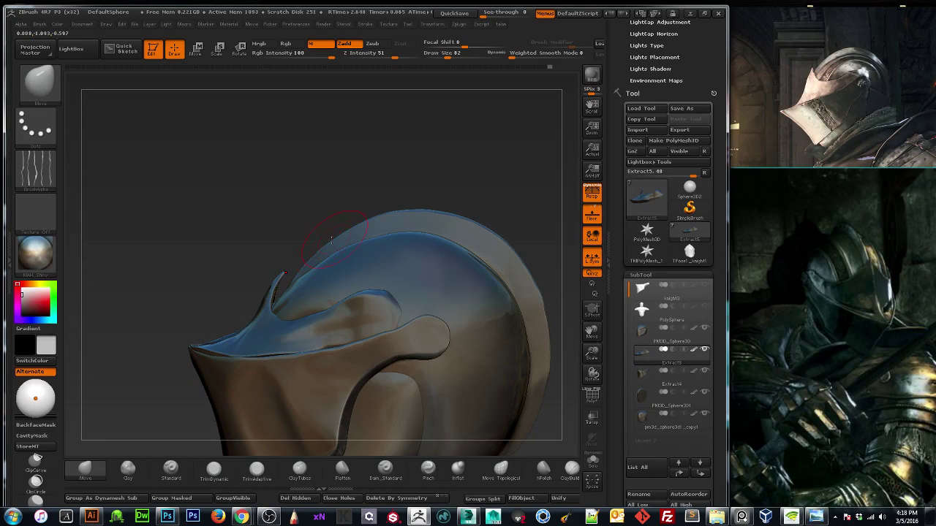
Select the helmet's crest, adjust its shape with the Move brush at draw sizes 142 and 82, and undo the last stroke.
left_click(379, 231, "alt")
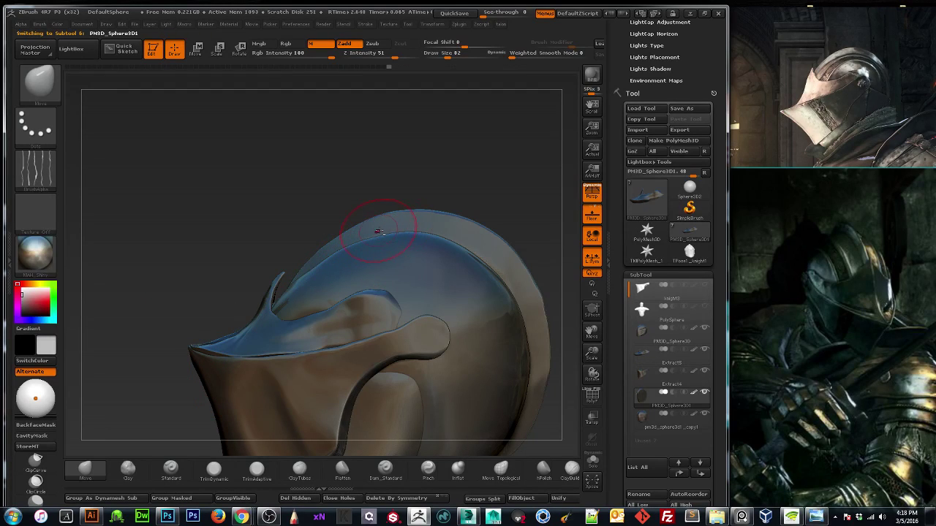
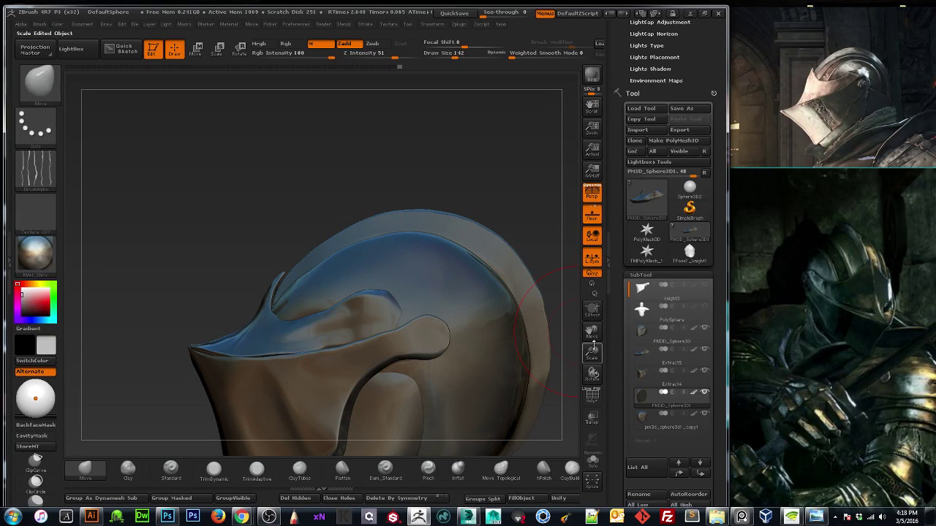
left_click_drag(592, 352, 578, 344)
mouse_move(476, 366)
left_mouse_down()
mouse_move(548, 375)
mouse_move(493, 376)
left_mouse_up()
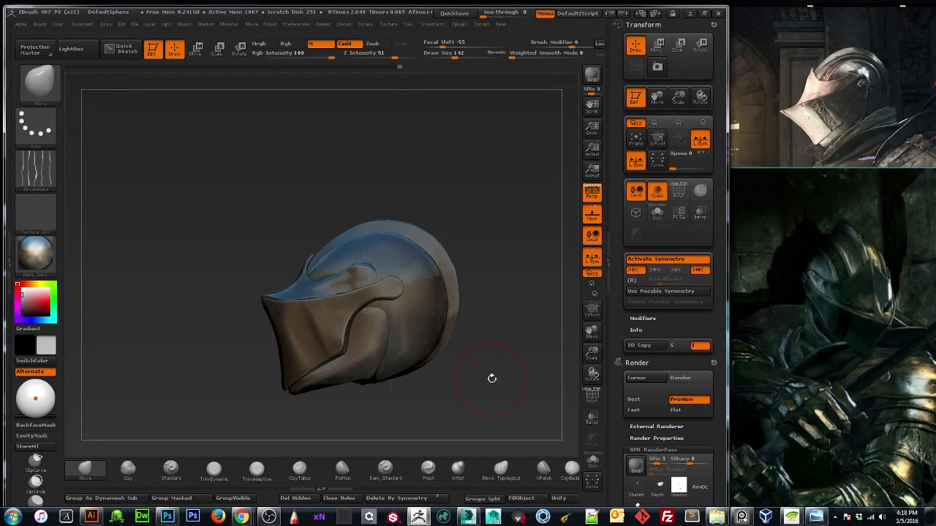
left_click_drag(198, 387, 179, 363)
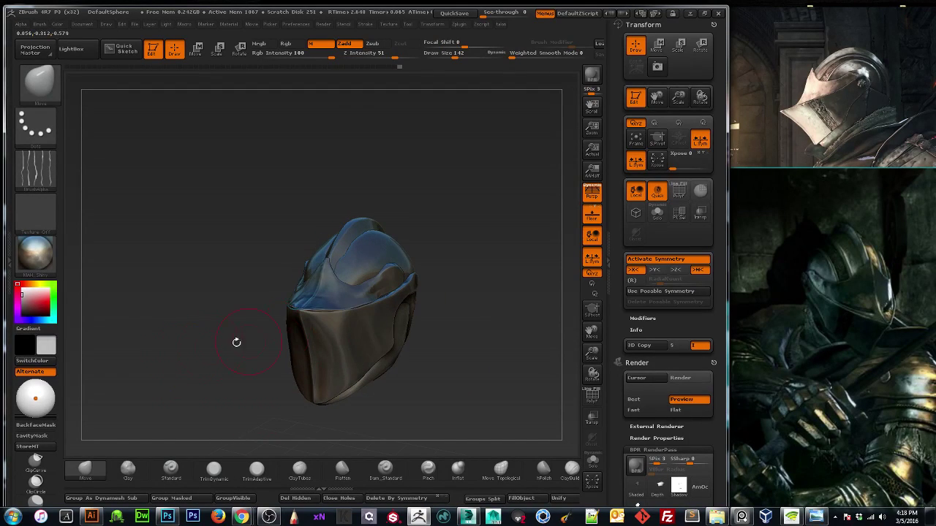
mouse_move(522, 372)
left_mouse_down()
mouse_move(527, 361)
mouse_move(476, 367)
mouse_move(501, 391)
mouse_move(519, 378)
left_mouse_up()
left_click_drag(592, 352, 570, 386)
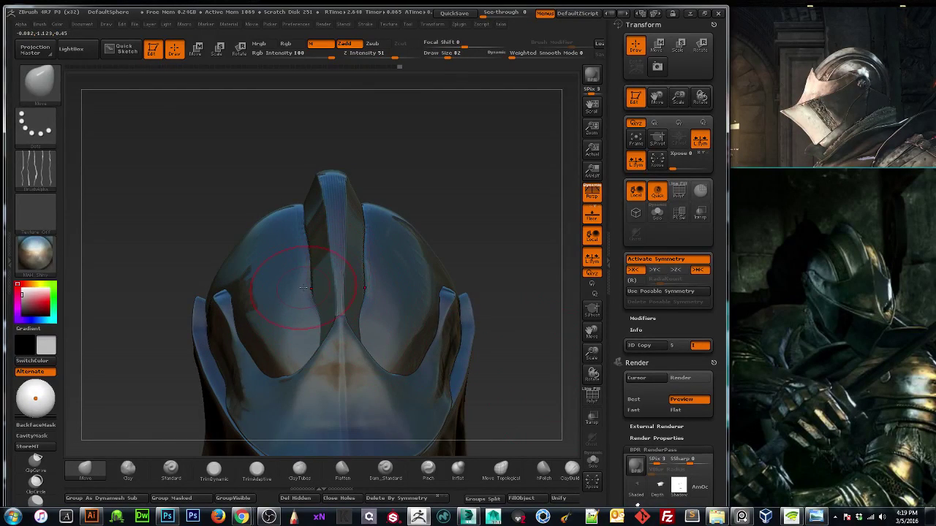
key("ctrl")
key("ctrl+z")
Select the skull dome and move its edges in along the crest with the Move brush, using draw sizes from 62 to 102.
left_click(285, 303, "alt")
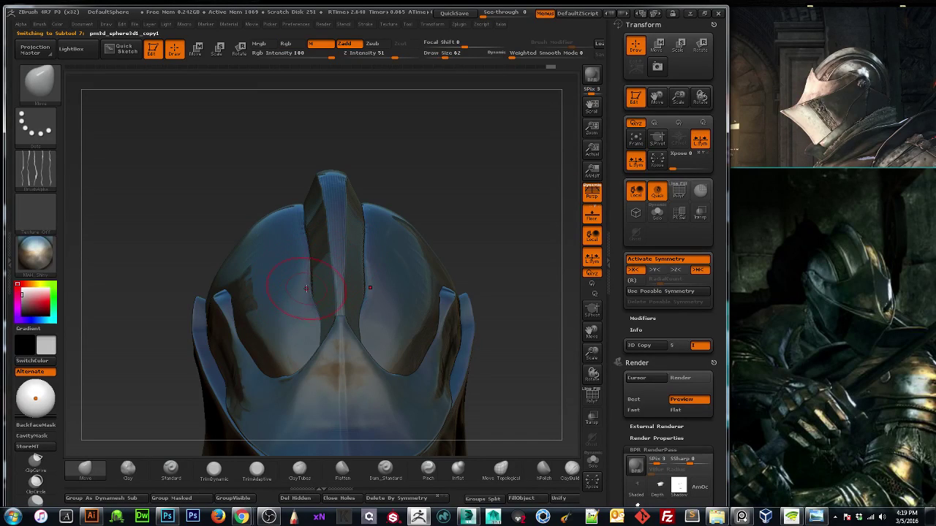
left_click_drag(313, 286, 320, 289)
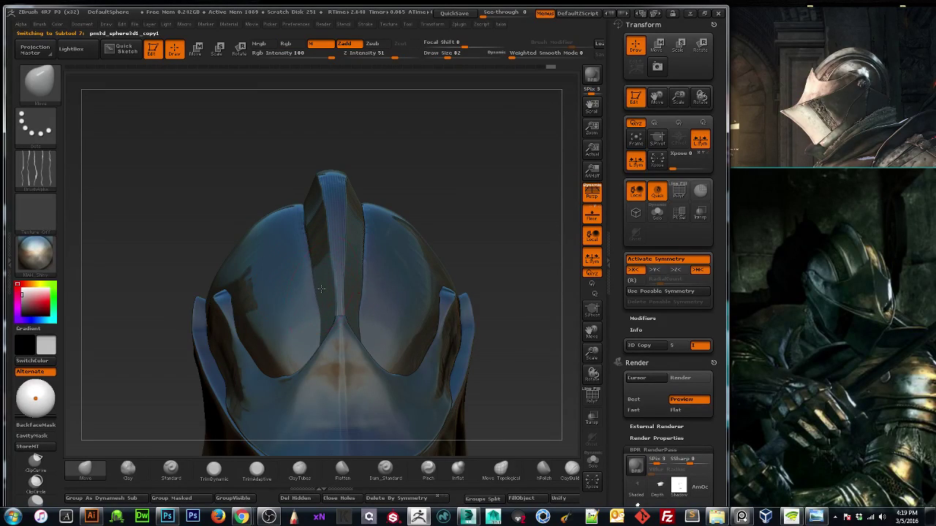
mouse_move(210, 193)
left_mouse_down()
mouse_move(215, 180)
mouse_move(205, 159)
mouse_move(214, 167)
left_mouse_up()
key("bracketright")
key("bracketright")
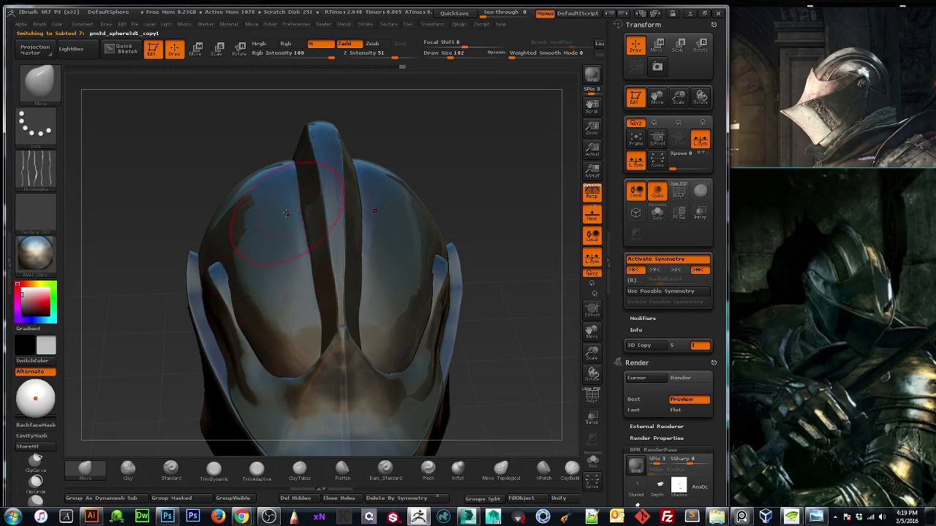
left_click_drag(166, 230, 184, 257)
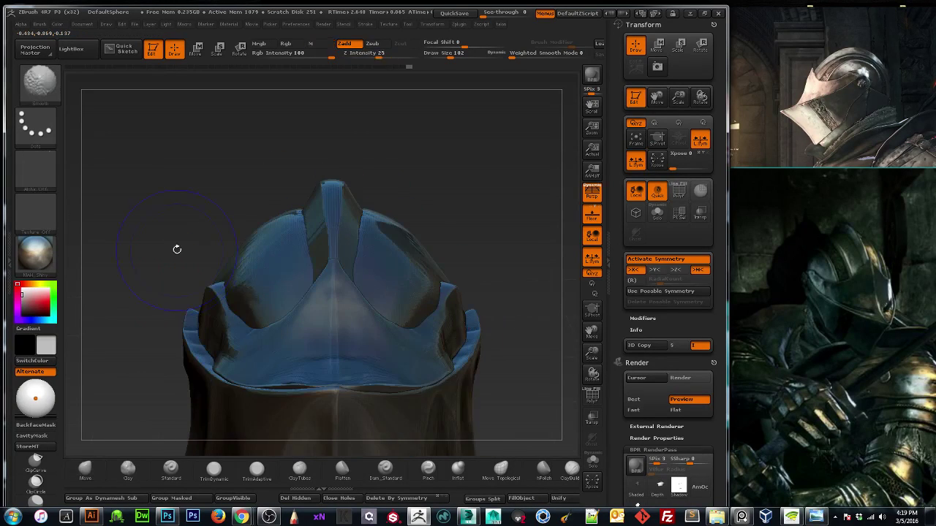
left_click_drag(591, 355, 551, 326)
left_click_drag(506, 350, 483, 367)
left_click_drag(593, 354, 535, 359)
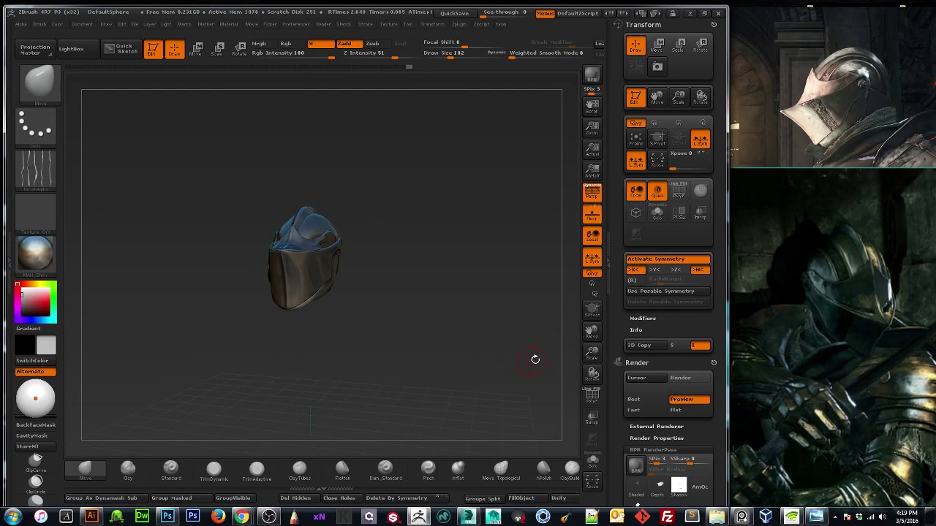
left_click_drag(439, 344, 405, 349)
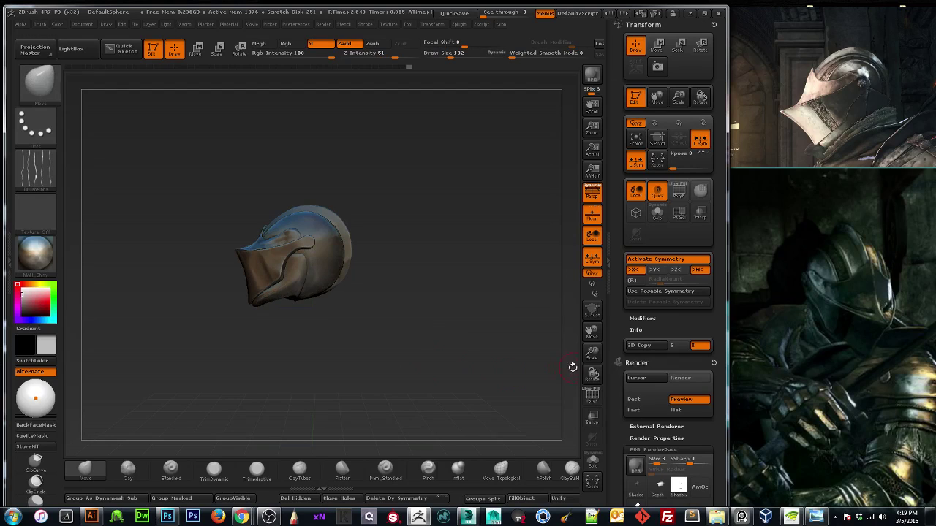
mouse_move(592, 354)
left_mouse_down()
mouse_move(589, 369)
mouse_move(590, 355)
left_mouse_up()
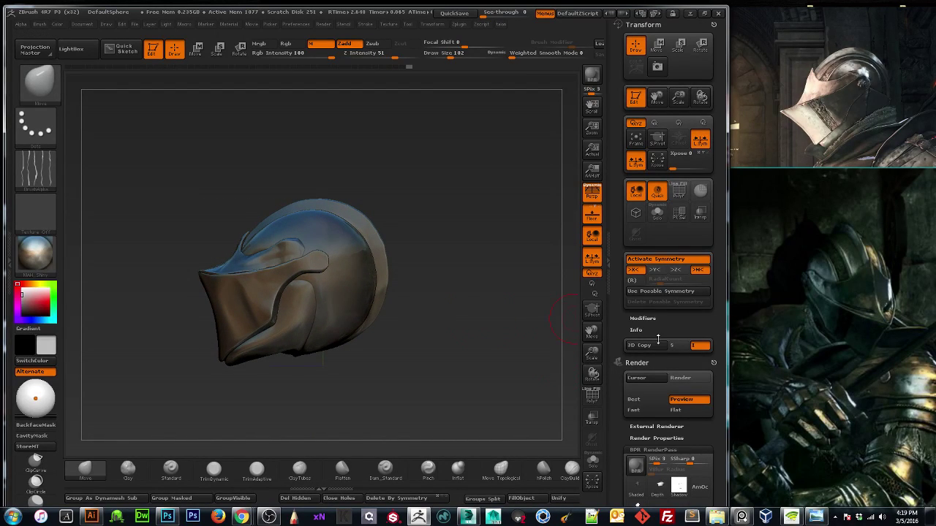
Select the PolySphere body subtool to show it beneath the helmet.
left_click_drag(621, 329, 637, 252)
left_click(636, 278)
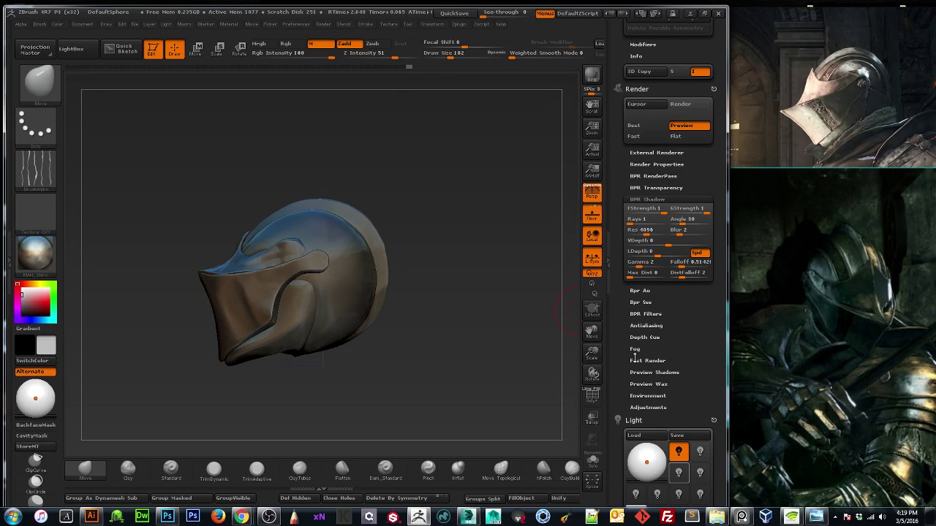
scroll(634, 358, "down", 15)
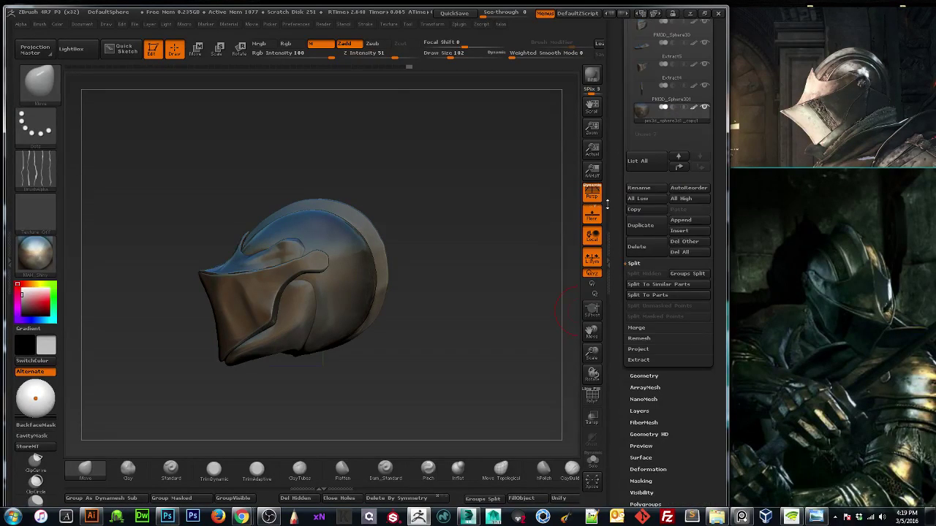
scroll(606, 205, "up", 5)
left_click(641, 253)
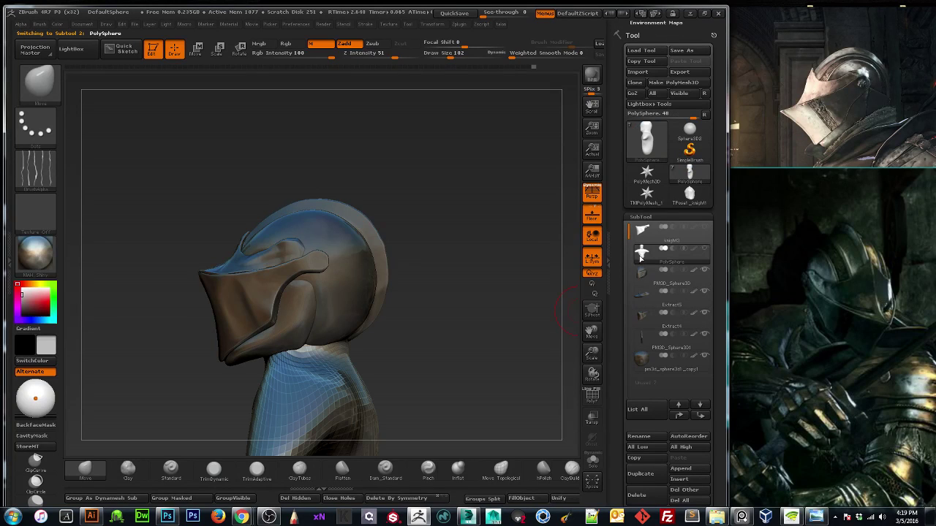
Subdivide the PolySphere body mesh beneath the helmet to smooth its surface.
mouse_move(641, 256)
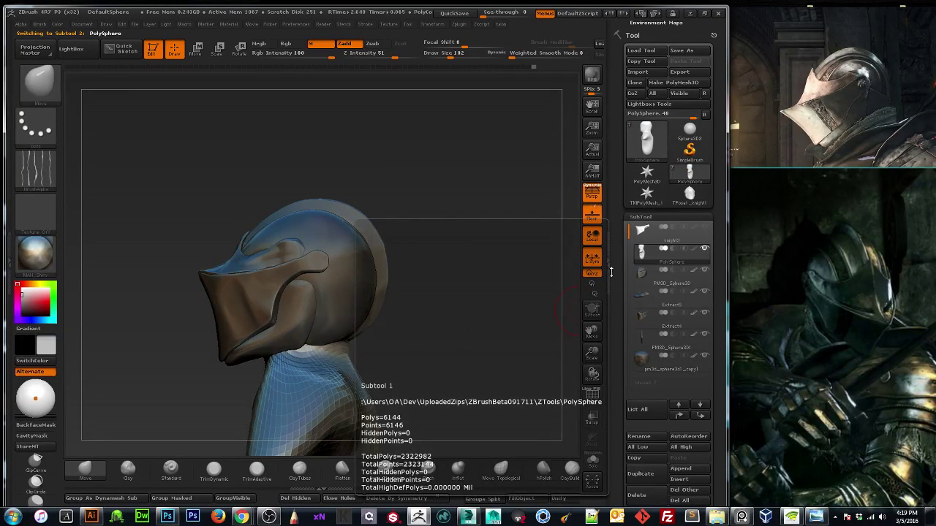
mouse_move(528, 345)
left_mouse_down()
mouse_move(495, 339)
mouse_move(545, 338)
left_mouse_up()
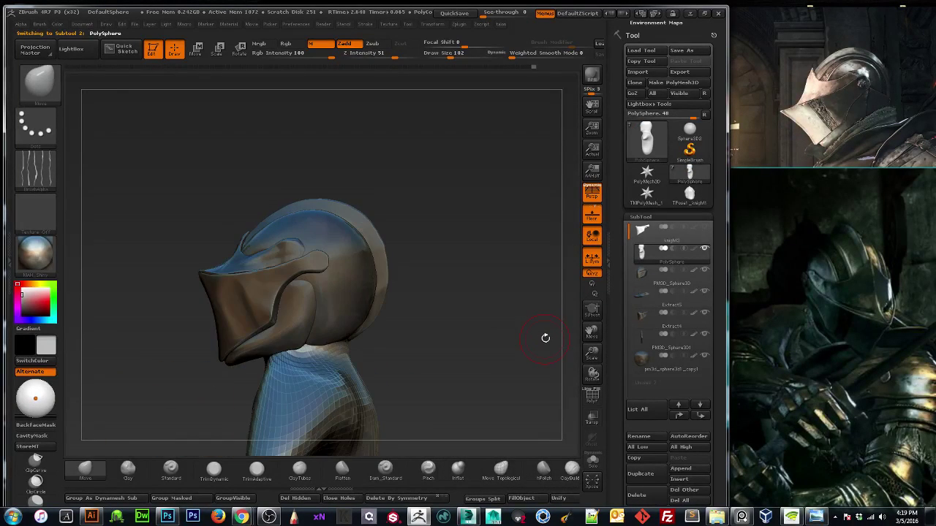
key("ctrl+d")
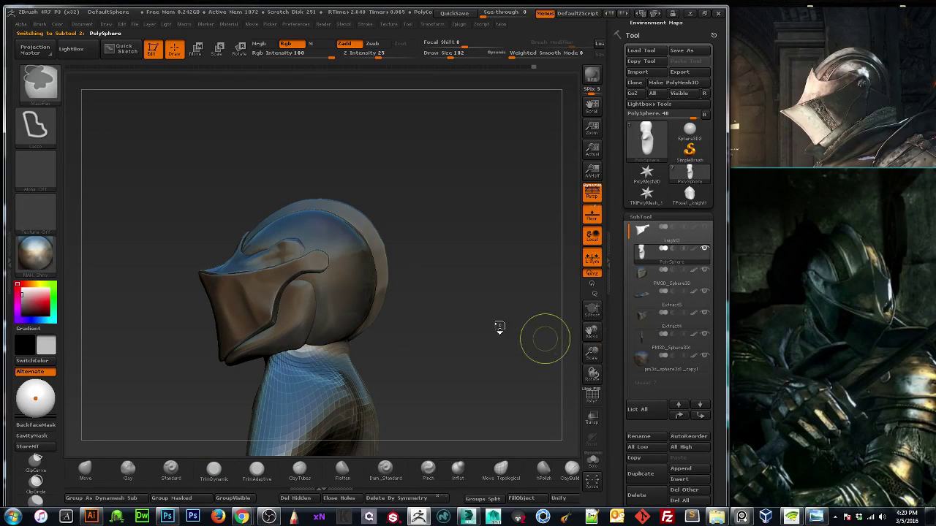
left_click(591, 397)
left_click(591, 397)
key("ctrl")
key("ctrl+d")
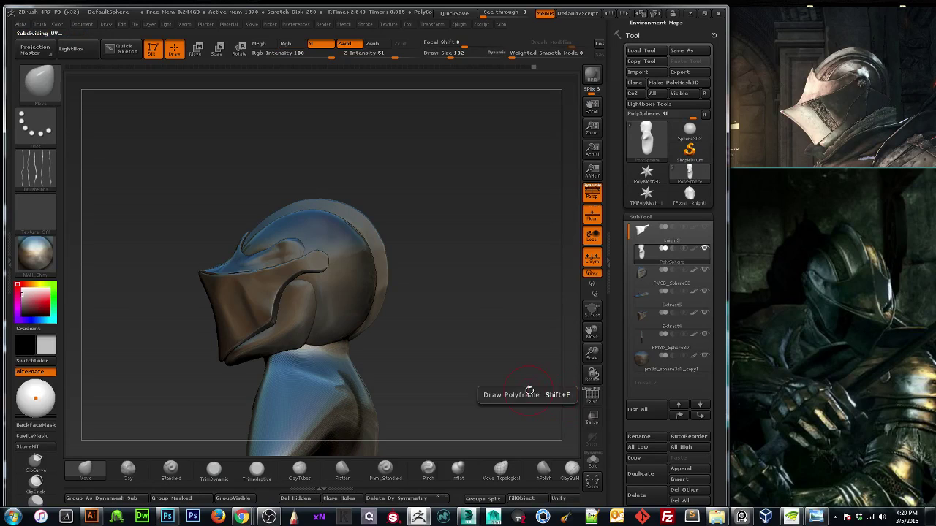
Examine the helmet and the body's neck and shoulders together from the side, front and three-quarter views.
mouse_move(458, 371)
left_mouse_down()
mouse_move(432, 378)
mouse_move(511, 385)
mouse_move(456, 379)
left_mouse_up()
key("shift")
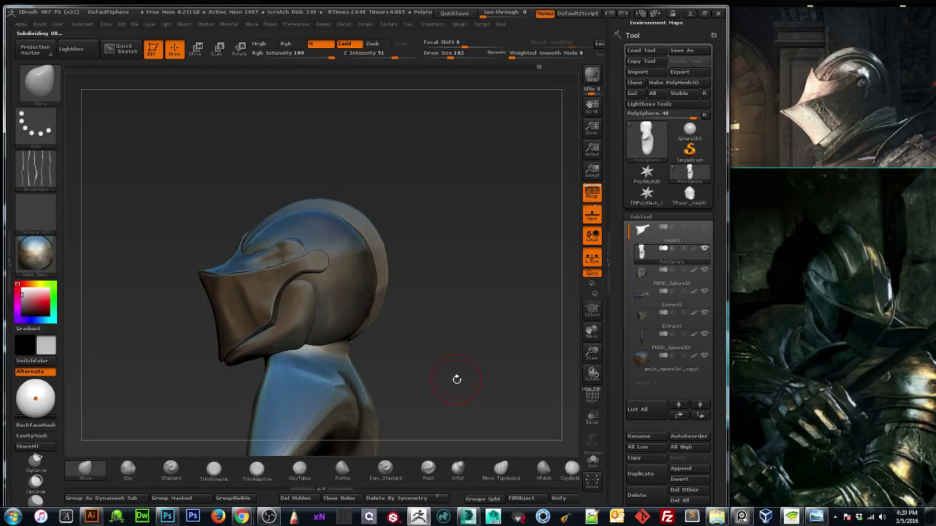
left_click_drag(494, 370, 441, 373)
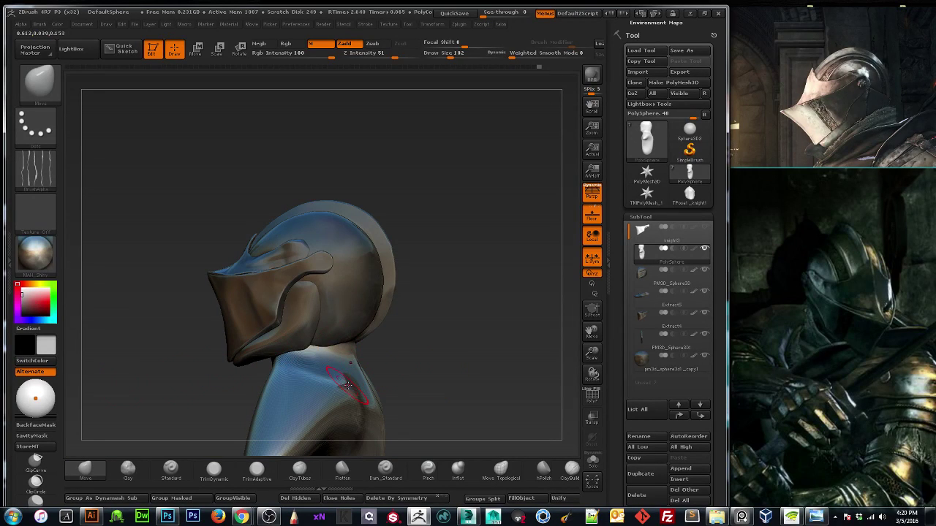
left_click_drag(405, 343, 419, 339)
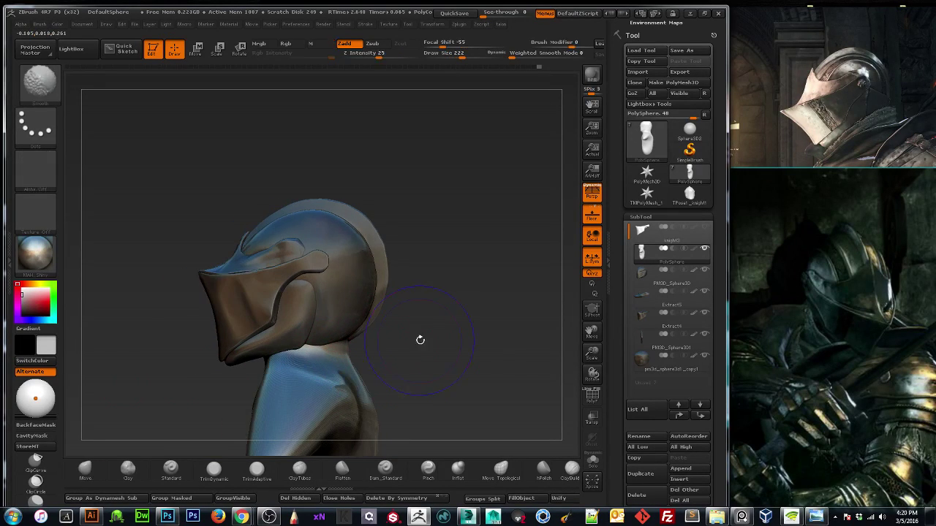
mouse_move(587, 354)
left_mouse_down()
mouse_move(569, 341)
mouse_move(592, 351)
mouse_move(595, 324)
mouse_move(593, 375)
left_mouse_up()
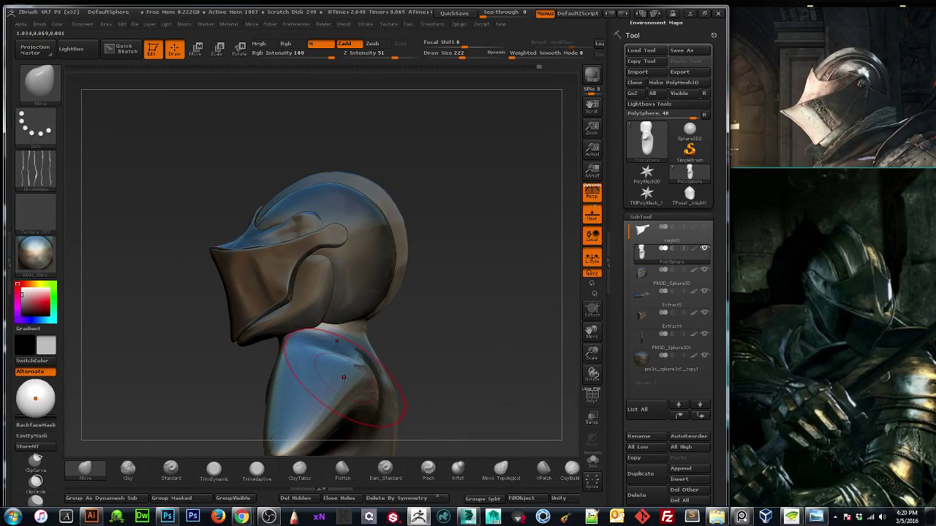
key("bracketleft")
key("bracketleft")
key("bracketleft")
key("bracketleft")
key("bracketleft")
key("bracketleft")
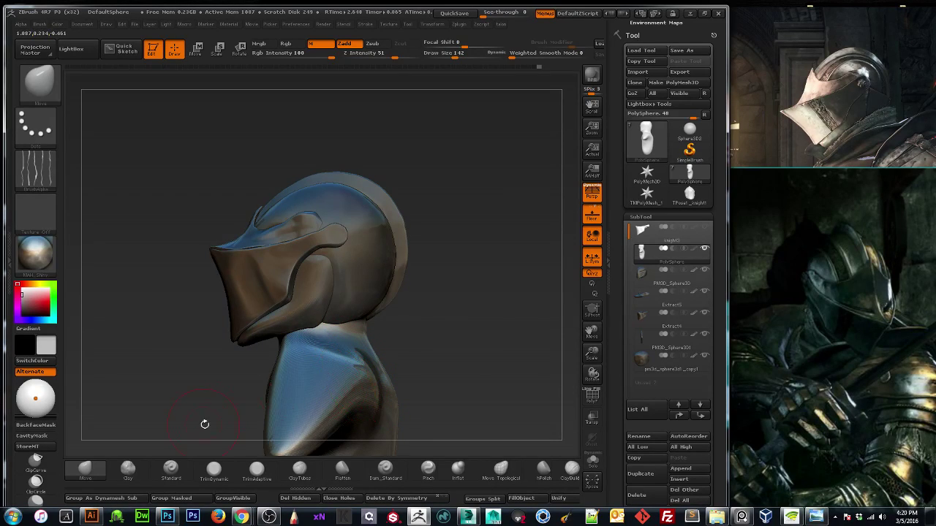
left_click_drag(205, 424, 244, 410)
left_click_drag(593, 368, 610, 300)
key("]")
key("]")
mouse_move(351, 264)
left_mouse_down()
mouse_move(299, 310)
mouse_move(274, 350)
mouse_move(314, 351)
mouse_move(307, 358)
mouse_move(278, 365)
mouse_move(282, 303)
mouse_move(267, 334)
mouse_move(280, 326)
left_mouse_up()
key("]")
key("]")
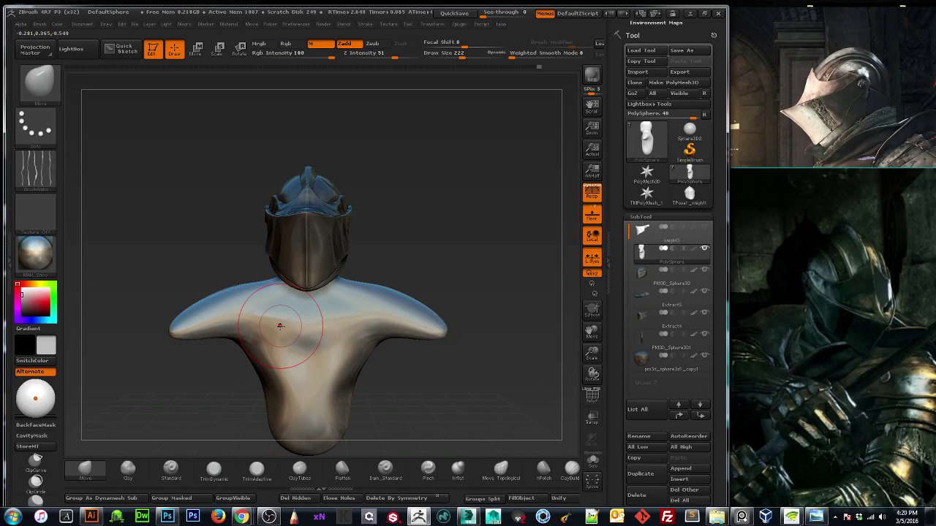
left_click_drag(468, 242, 509, 236)
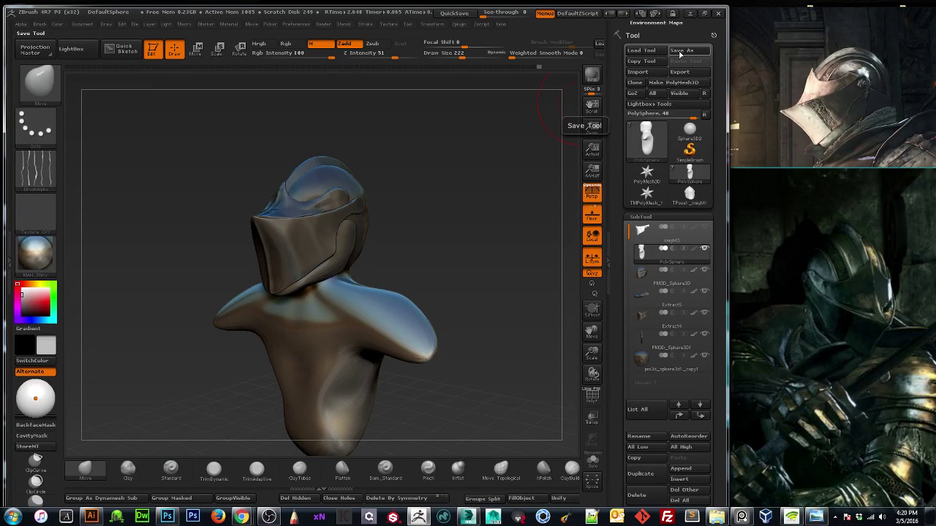
left_click_drag(560, 144, 547, 170)
Save the tool as knight4 in the darksouls folder.
mouse_move(639, 358)
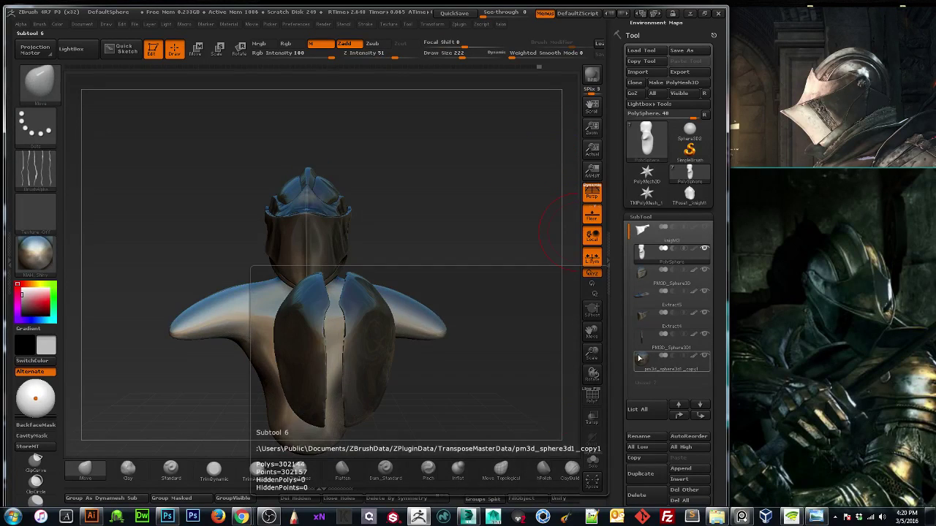
left_click(676, 62)
left_click(113, 98)
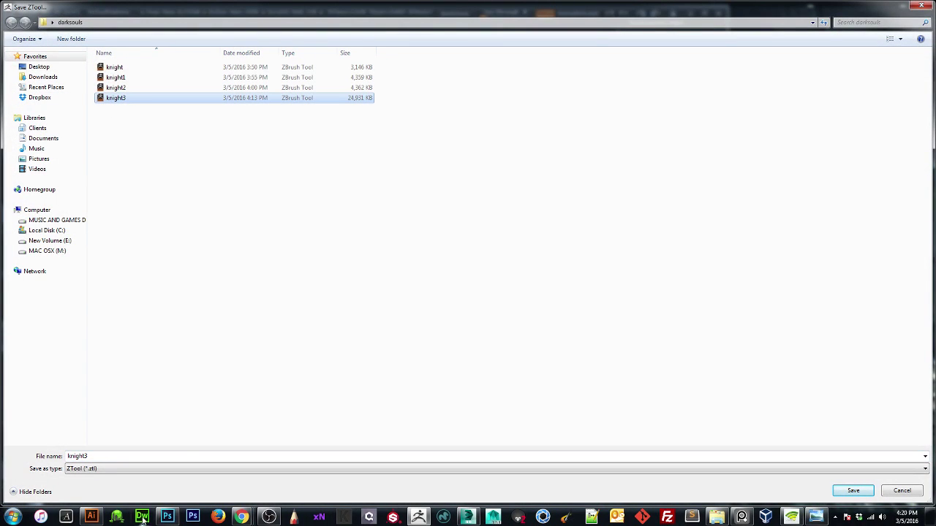
left_click(143, 456)
key("BackSpace")
type("4")
key("Return")
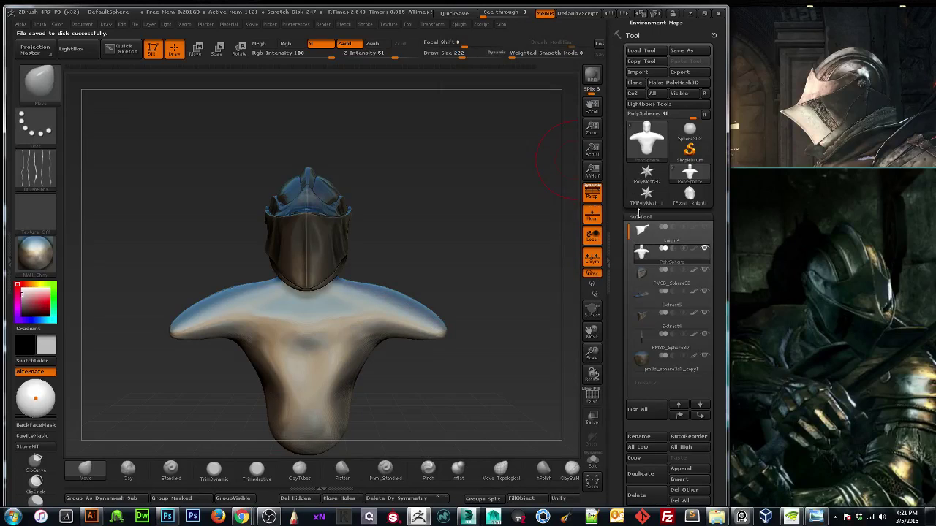
Replace the PolySphere body by importing basemesh_arshlevon_toes from the ARTIST ASSETS folder on New Volume (E:).
left_click(637, 73)
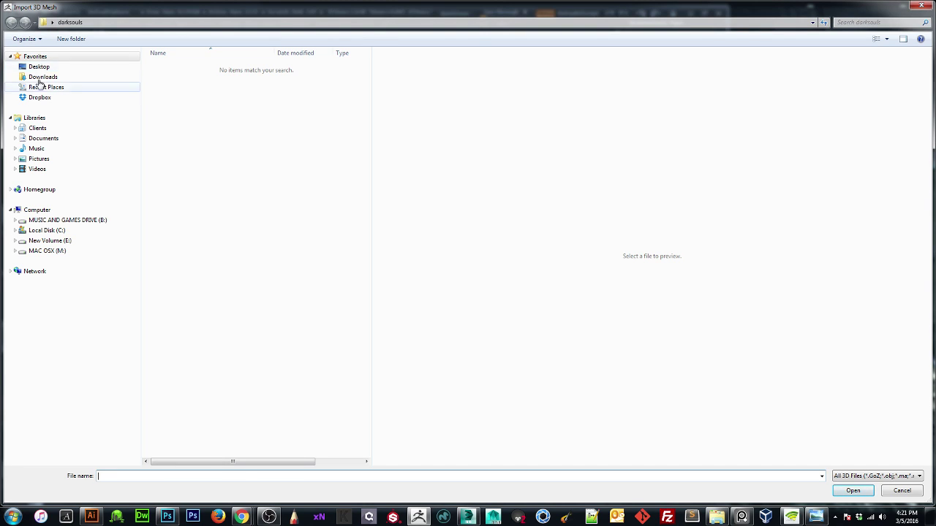
left_click(39, 69)
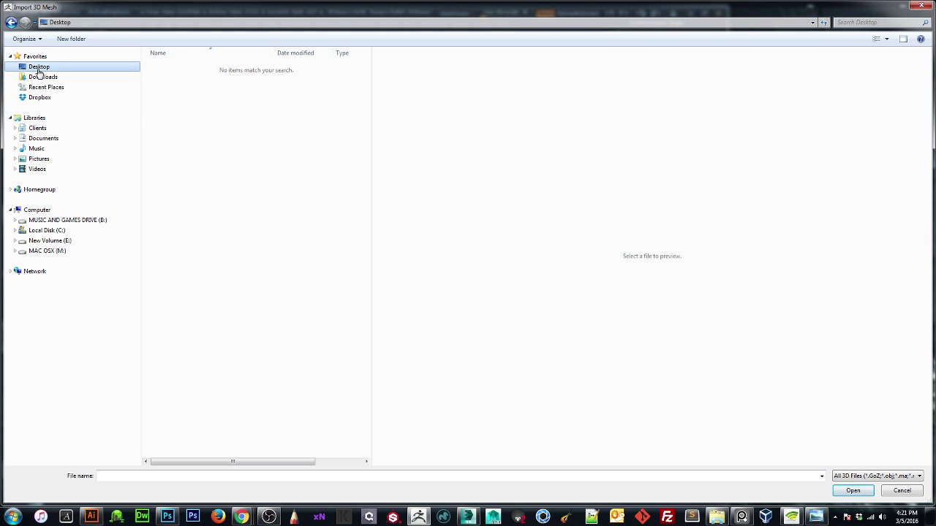
left_click(246, 250)
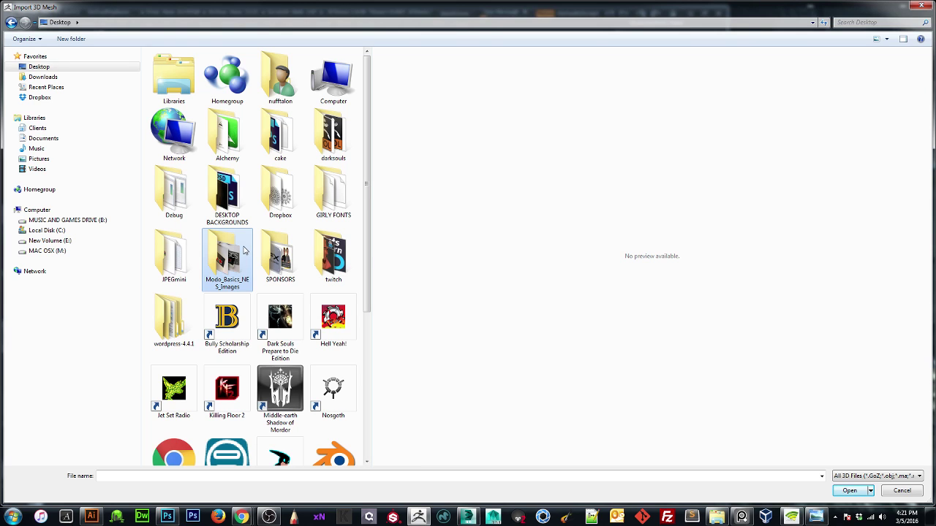
scroll(244, 251, "down", 3)
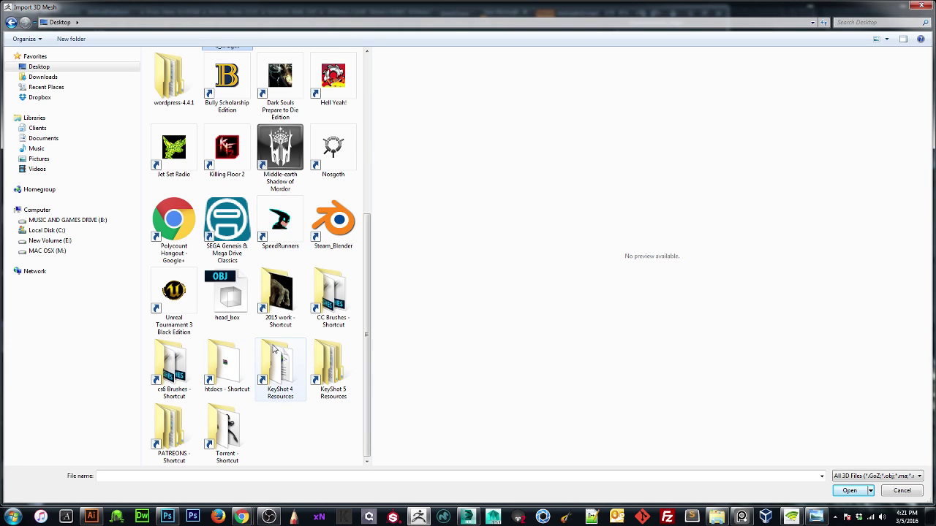
left_click(285, 304)
double_click(285, 304)
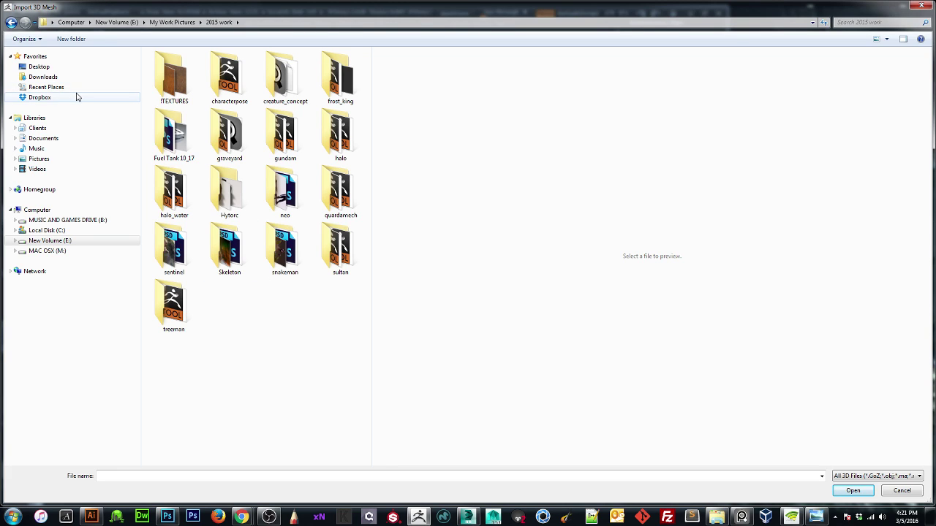
left_click(46, 231)
left_click(48, 241)
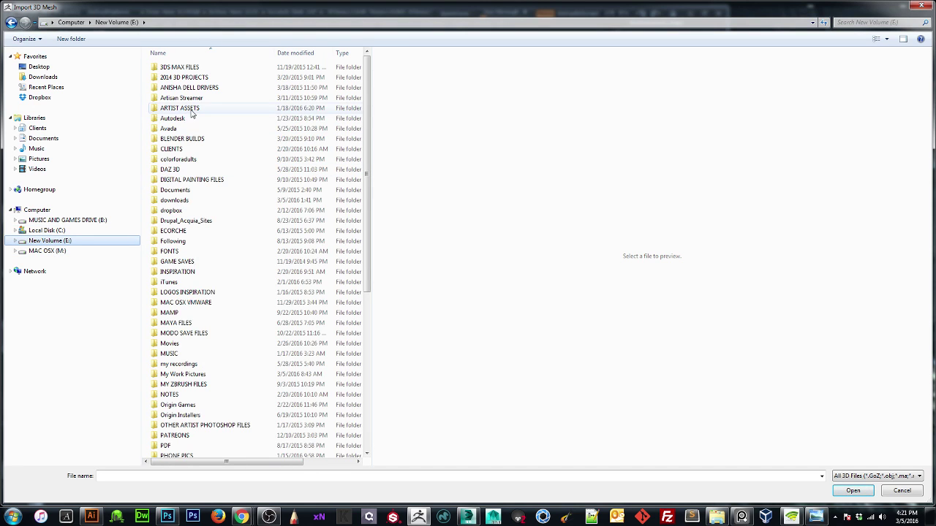
double_click(180, 109)
left_click(237, 227)
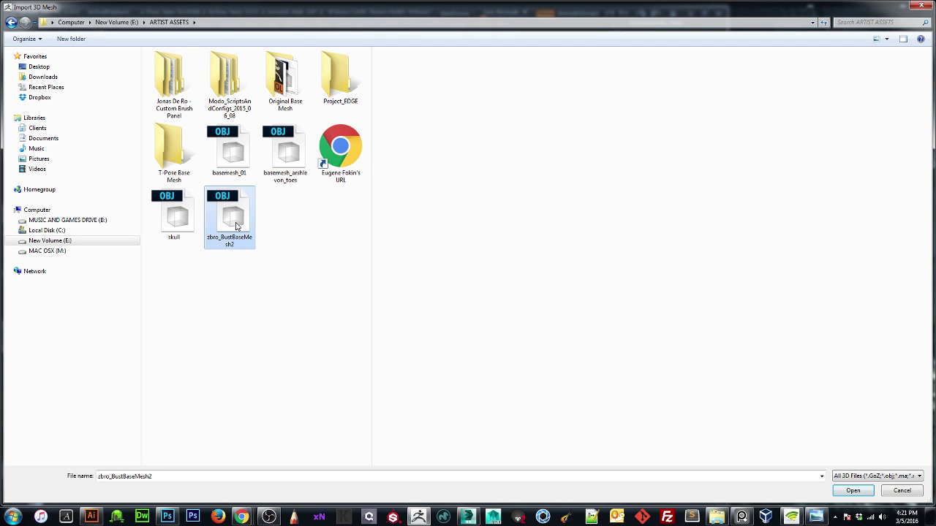
left_click(278, 175)
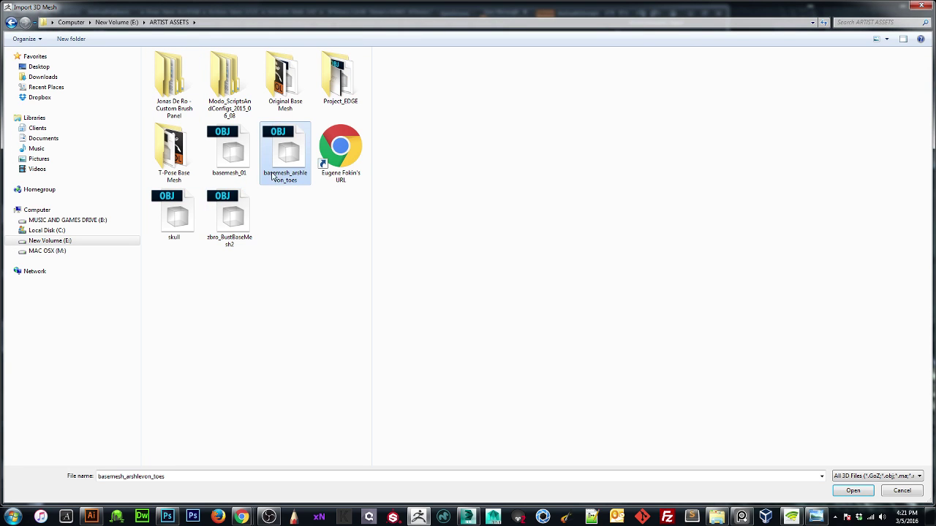
left_click(834, 494)
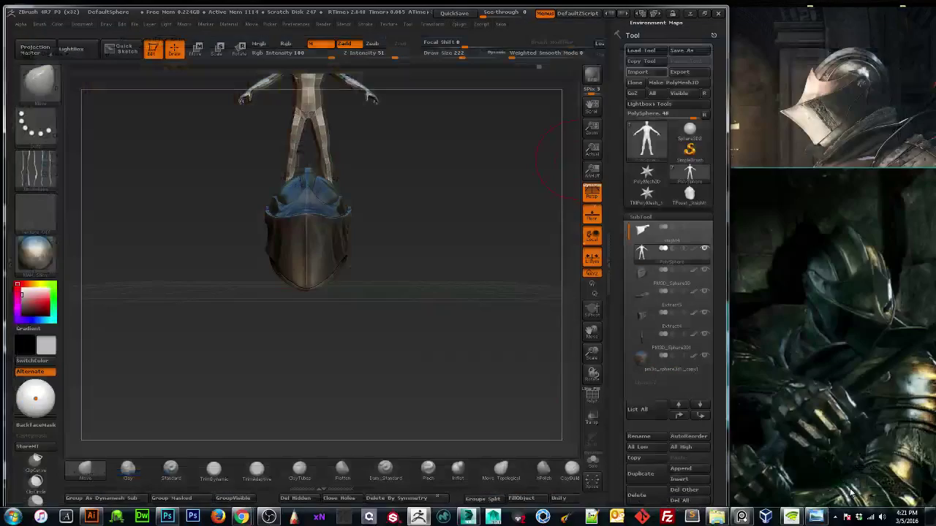
Move the imported base body straight down beneath the helmet with a vertical Transpose line.
mouse_move(413, 255)
left_mouse_down()
mouse_move(382, 232)
mouse_move(408, 256)
left_mouse_up()
left_click_drag(591, 356, 590, 410)
left_click_drag(590, 331, 601, 487)
left_click_drag(590, 358, 573, 262)
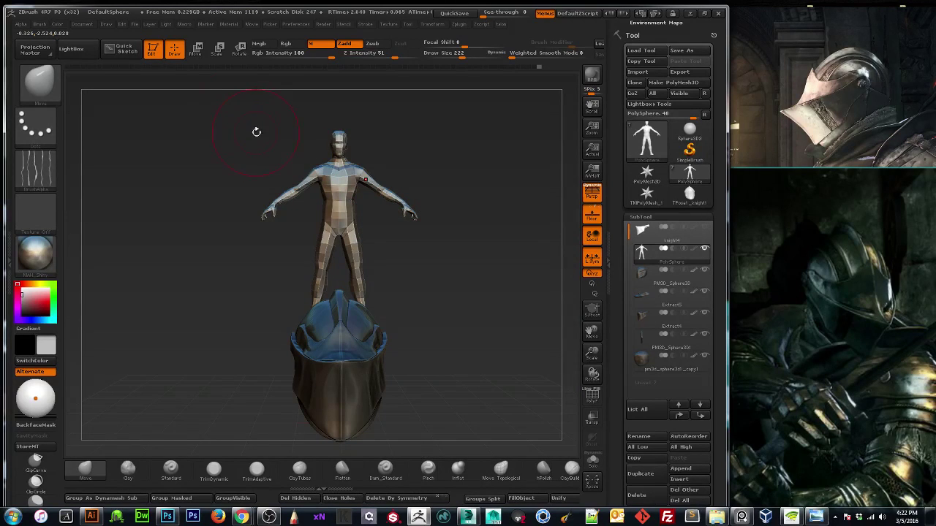
left_click(197, 49)
left_click_drag(339, 175, 339, 329)
left_click_drag(342, 246, 340, 480)
Redraw the vertical Transpose line and lower the body slightly to bring its shoulders just under the helmet.
left_click_drag(591, 353, 588, 315)
left_click_drag(591, 332, 407, 319)
left_click_drag(341, 328, 341, 413, "shift")
mouse_move(341, 369)
left_mouse_down()
mouse_move(341, 400)
mouse_move(342, 381)
left_mouse_up()
left_click_drag(559, 380, 492, 368)
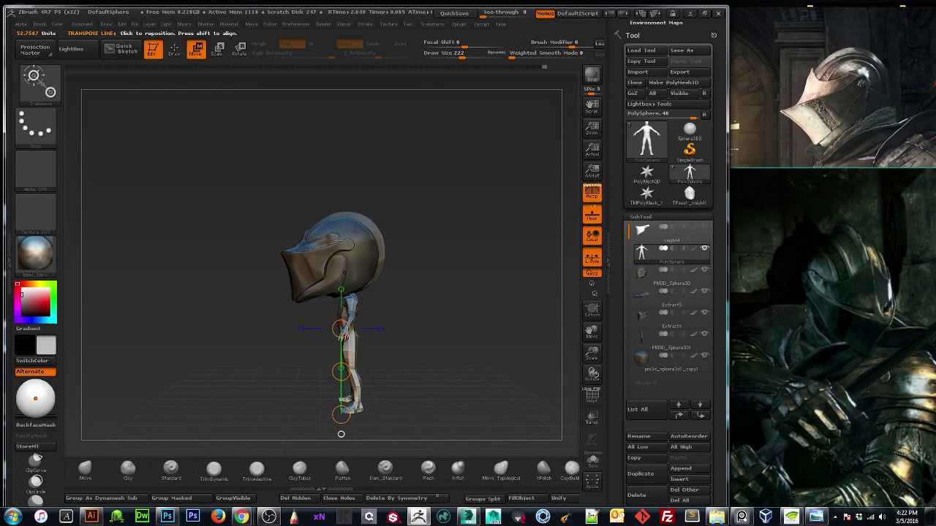
key("q")
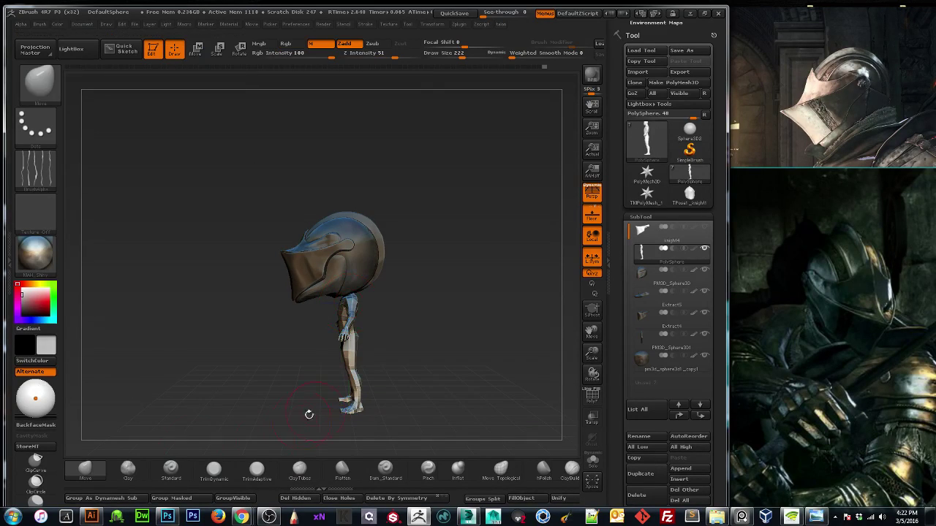
Set the draw size to 80 and enlarge the body with two Size deformations, the first at 100.
key("bracketright")
left_click_drag(616, 344, 607, 277)
scroll(622, 241, "down", 5)
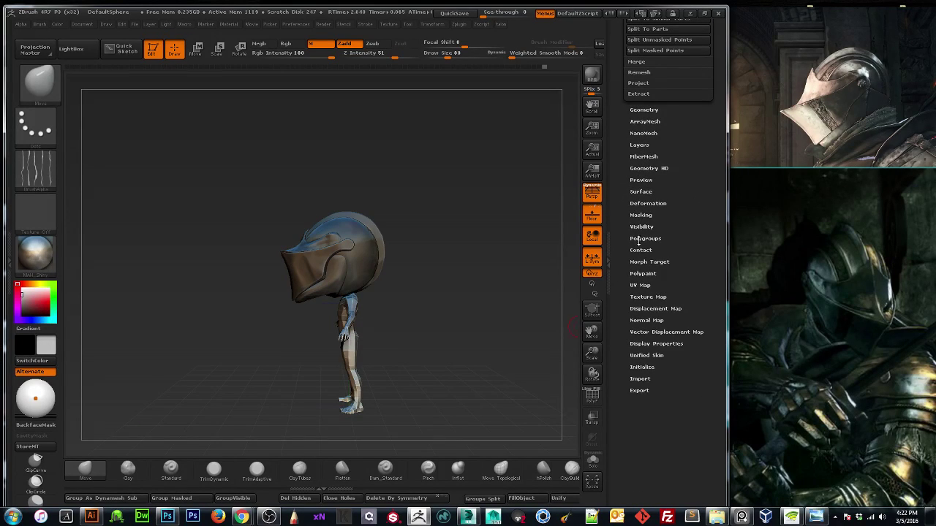
left_click(646, 204)
left_click_drag(409, 321, 496, 321, "shift")
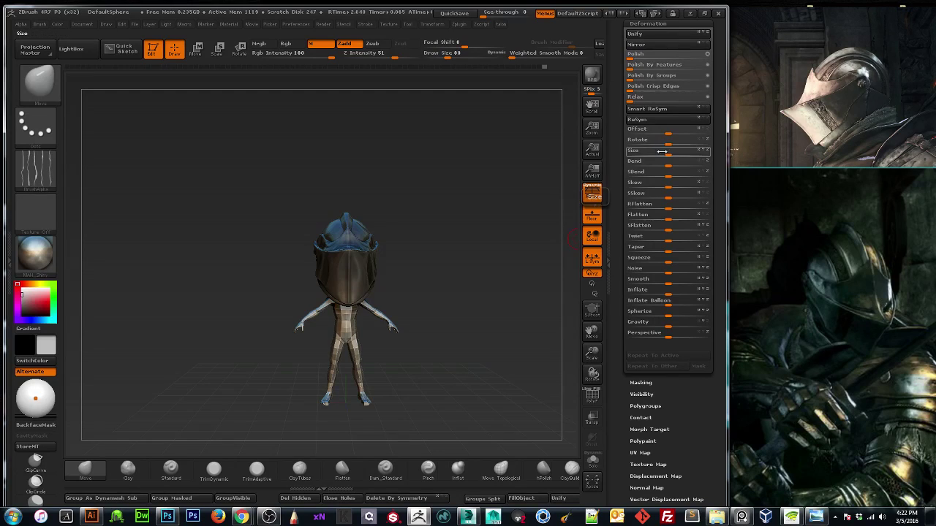
left_click_drag(665, 151, 724, 153)
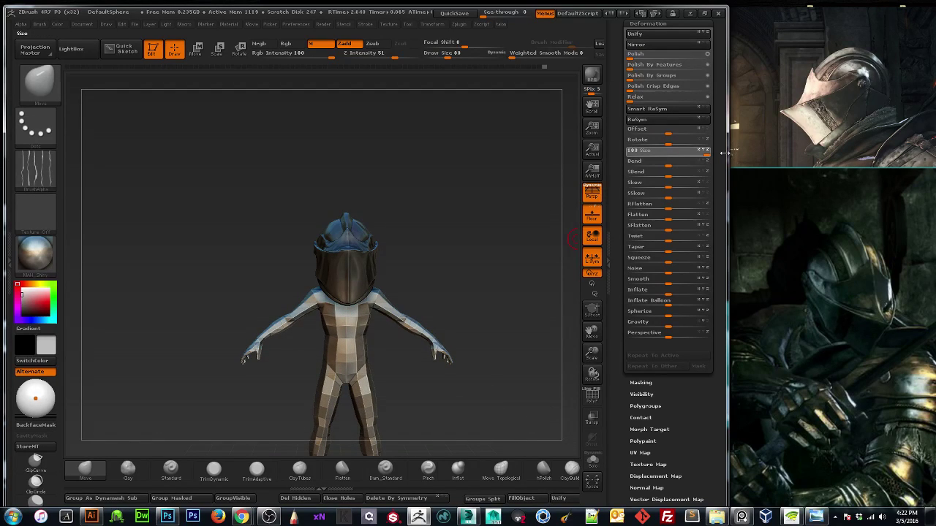
left_click_drag(667, 152, 707, 150)
left_click_drag(592, 354, 591, 253)
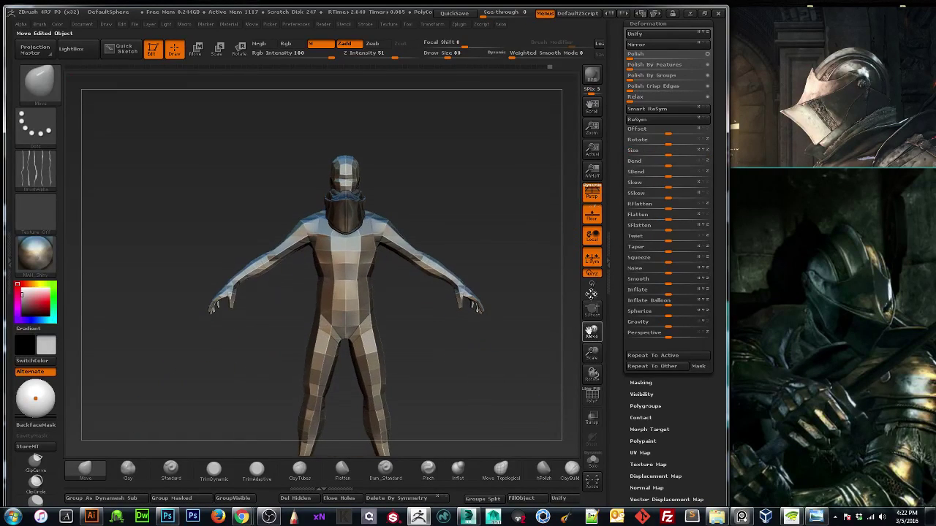
Move the enlarged body down and align it in side view with Transpose to seat its head inside the helmet.
left_click(199, 52)
mouse_move(271, 271)
left_mouse_down()
mouse_move(263, 351)
mouse_move(275, 255)
left_mouse_up()
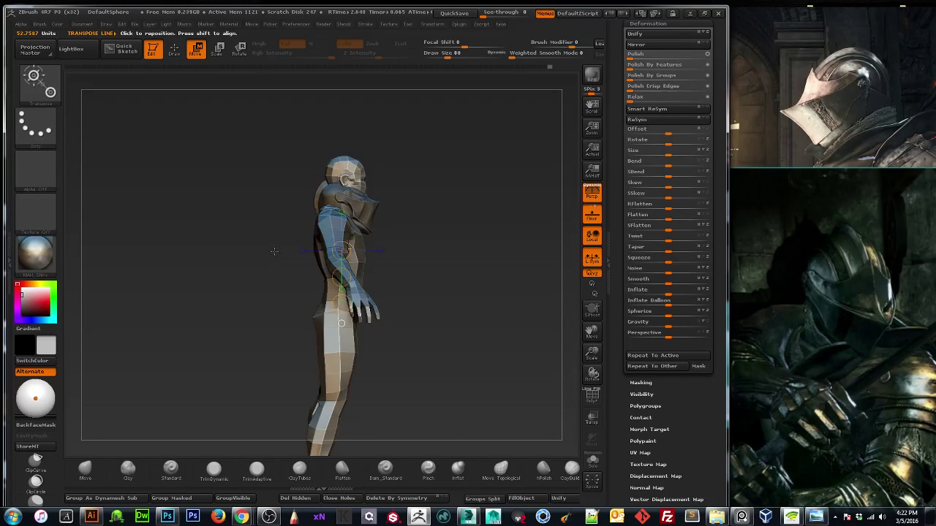
left_click_drag(314, 225, 314, 385)
left_click(313, 303)
left_click_drag(313, 302, 298, 331)
left_click_drag(314, 225, 312, 384)
left_click_drag(481, 310, 414, 304)
left_click(174, 55)
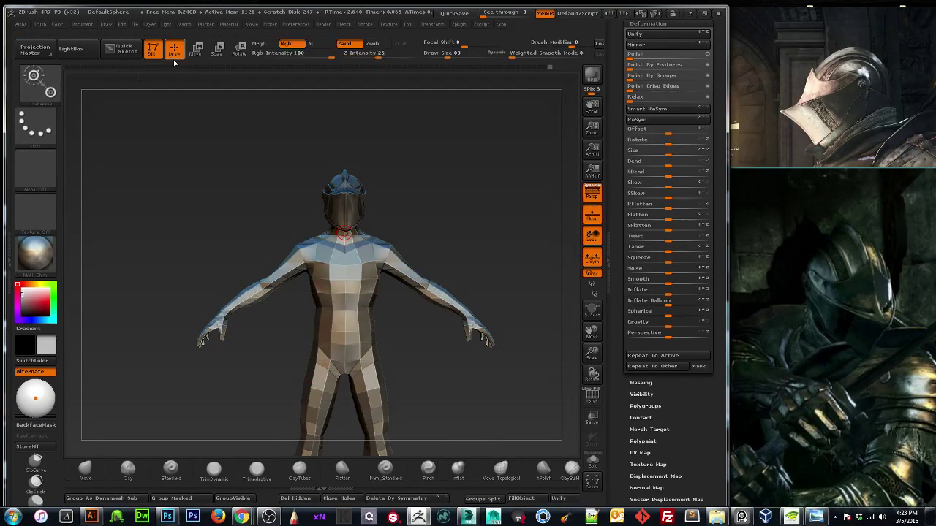
left_click_drag(150, 139, 139, 196)
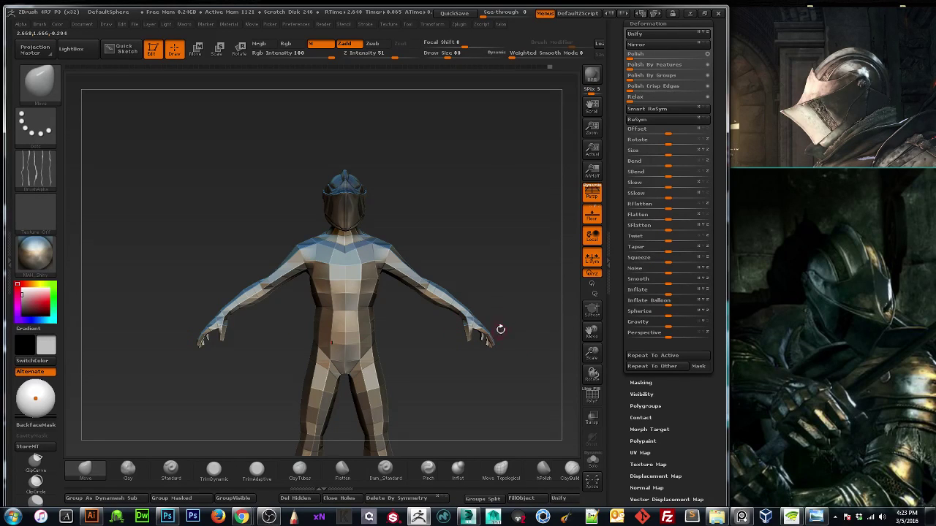
left_click_drag(590, 356, 568, 429)
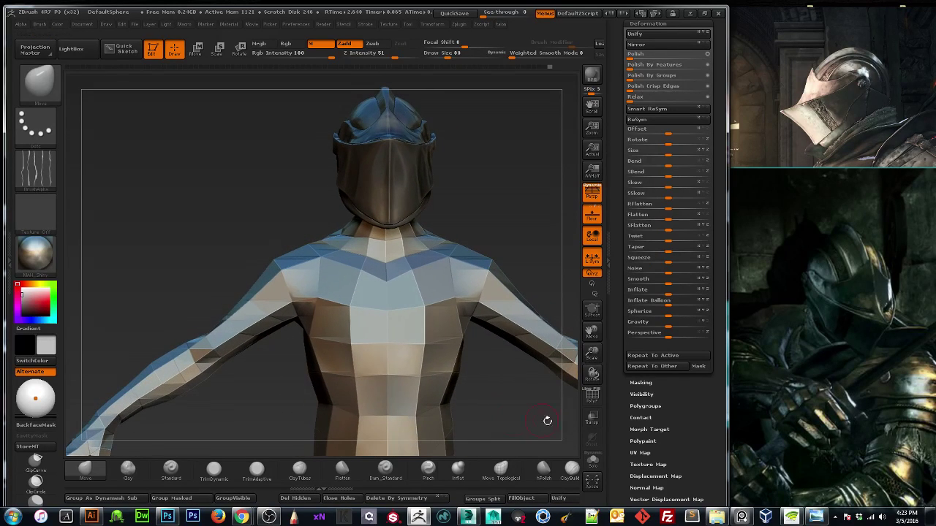
left_click_drag(473, 191, 400, 213)
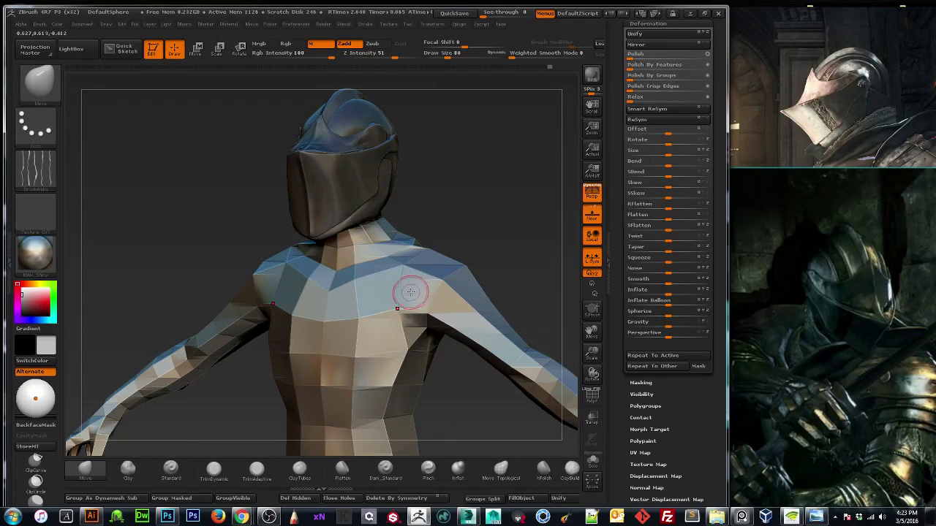
Subdivide the base body mesh several times to turn its faceted surface smooth.
key("ctrl+d")
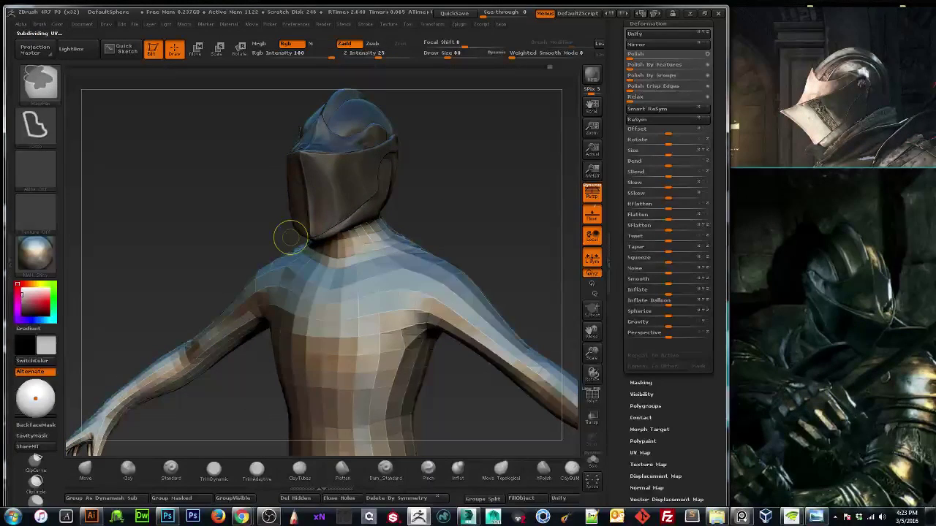
key("ctrl+d")
left_click_drag(137, 342, 182, 254)
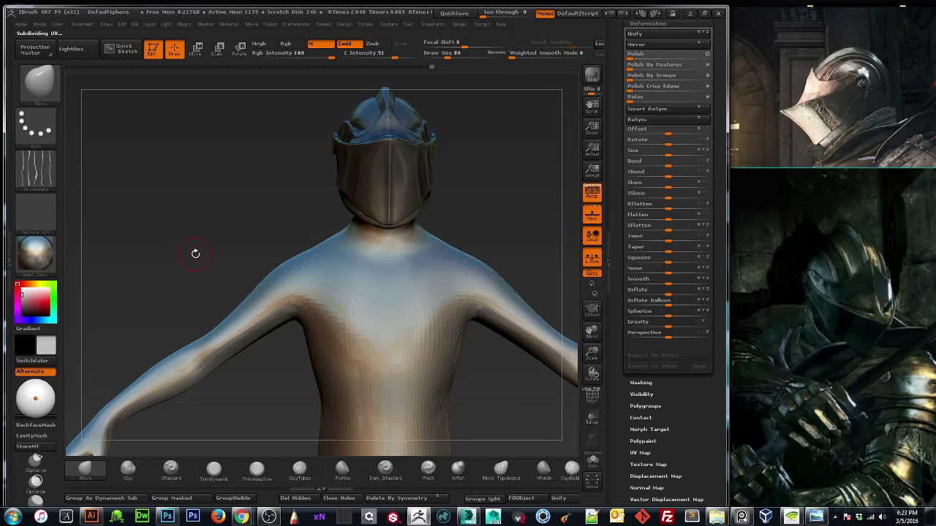
key("ctrl+d")
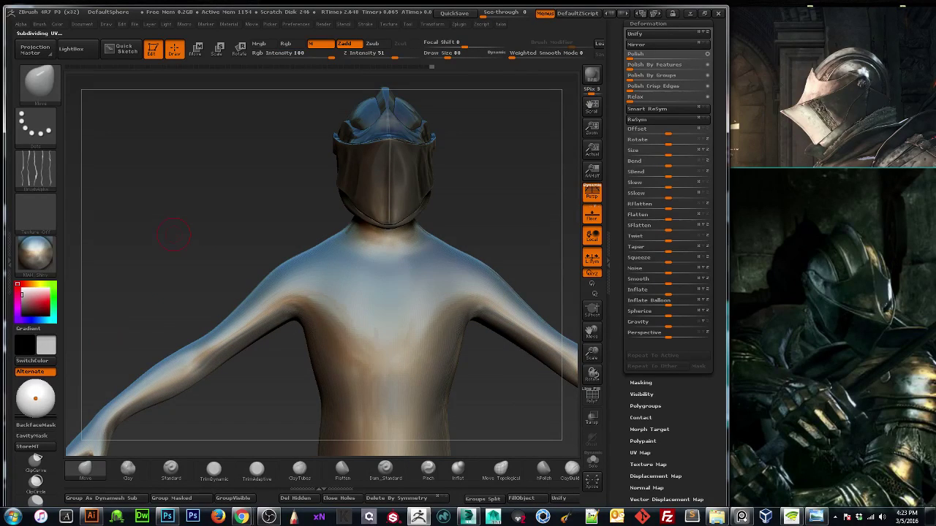
left_click_drag(208, 253, 142, 265)
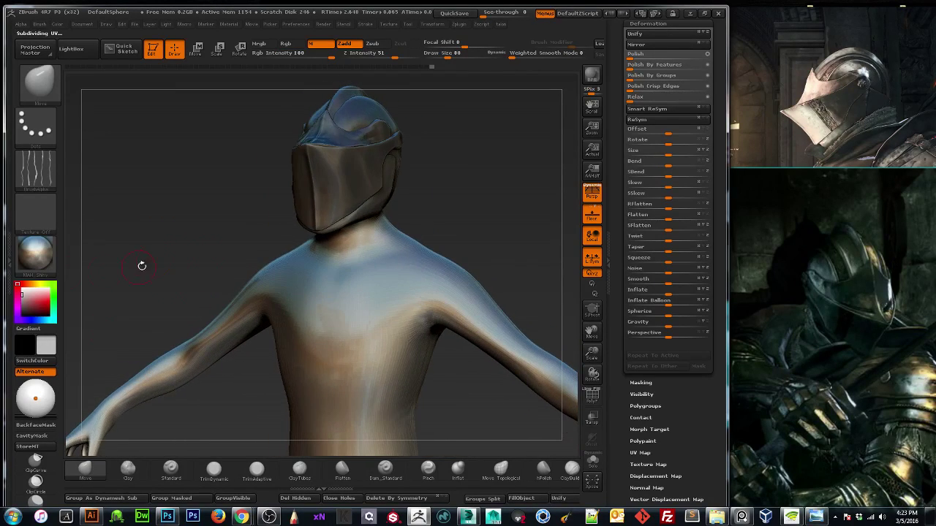
Give the body a matte skin-toned MatCap material and a pale beige color.
left_click(41, 252)
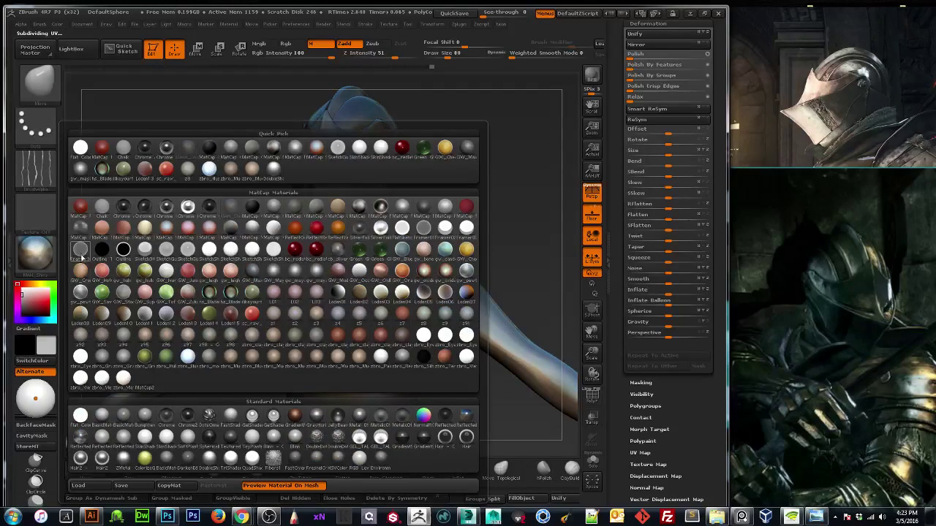
left_click(81, 334)
left_click(44, 258)
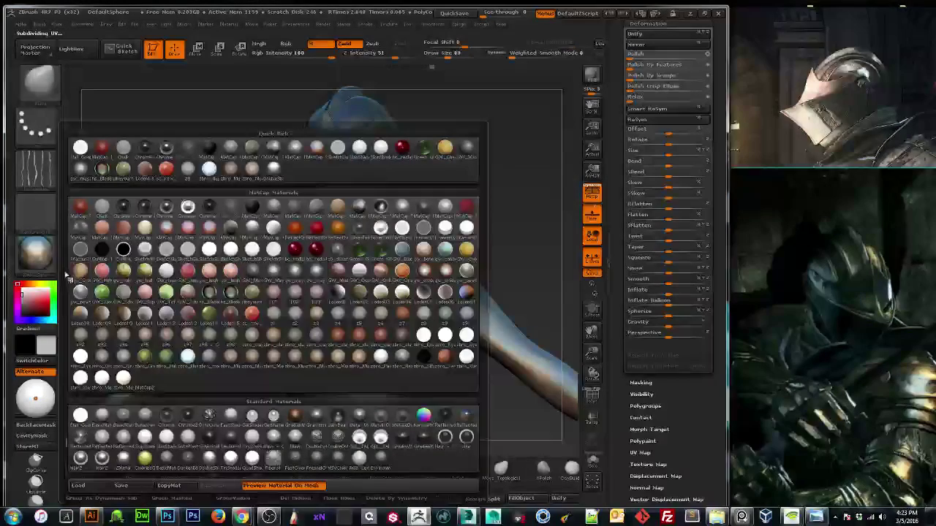
left_click(329, 369)
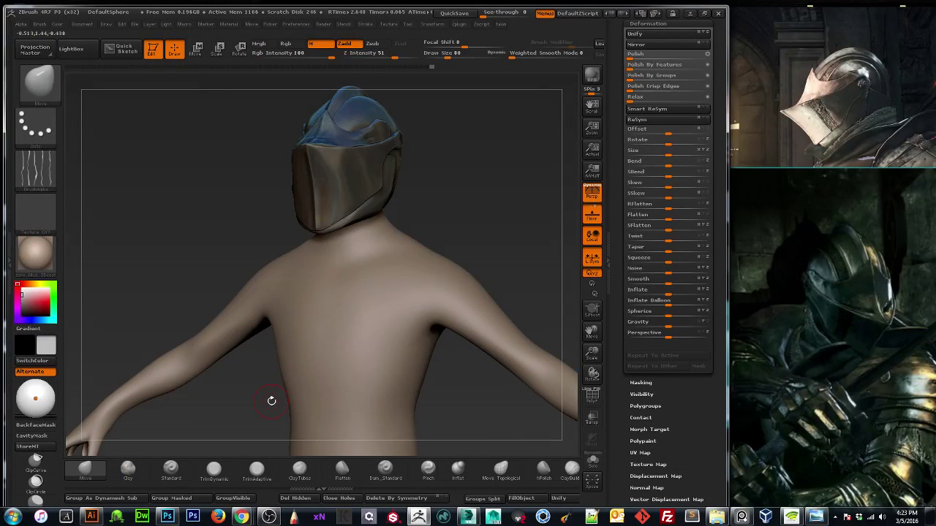
left_click_drag(266, 397, 79, 286)
left_click(40, 296)
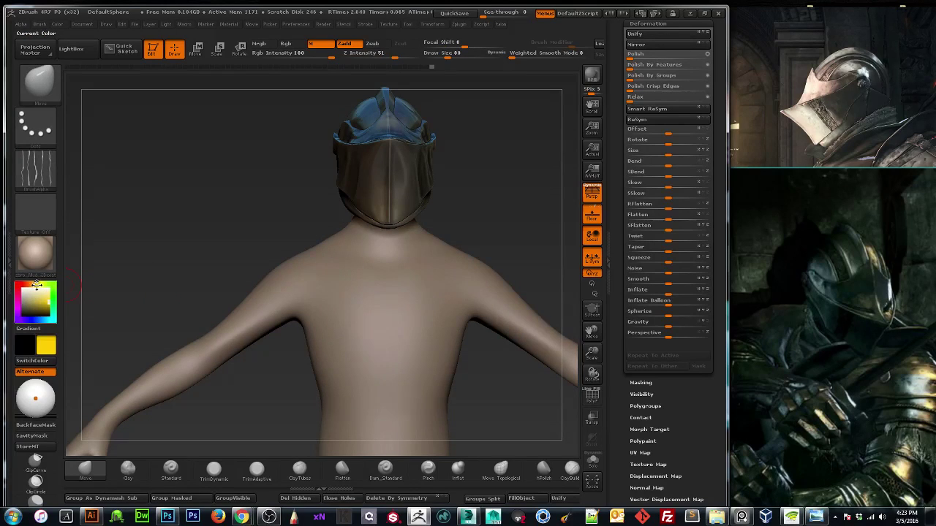
left_click(26, 293)
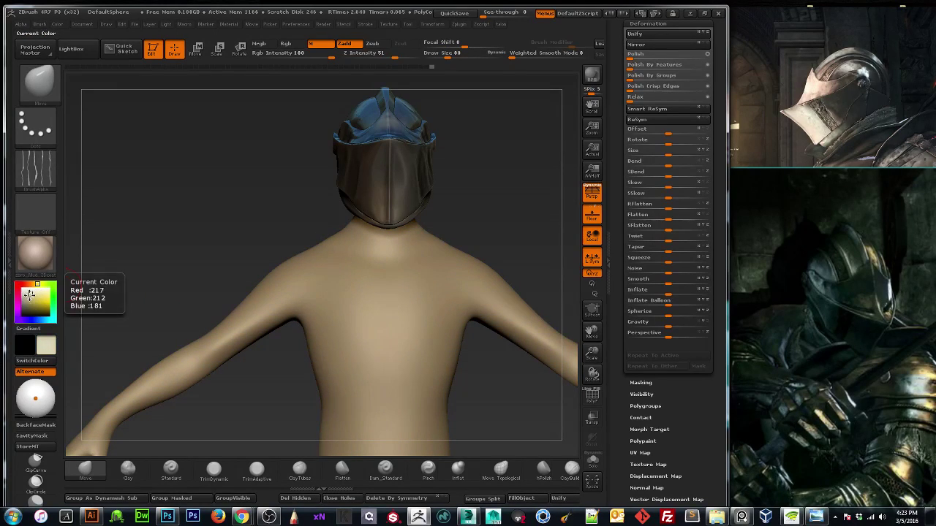
left_click_drag(223, 241, 209, 280)
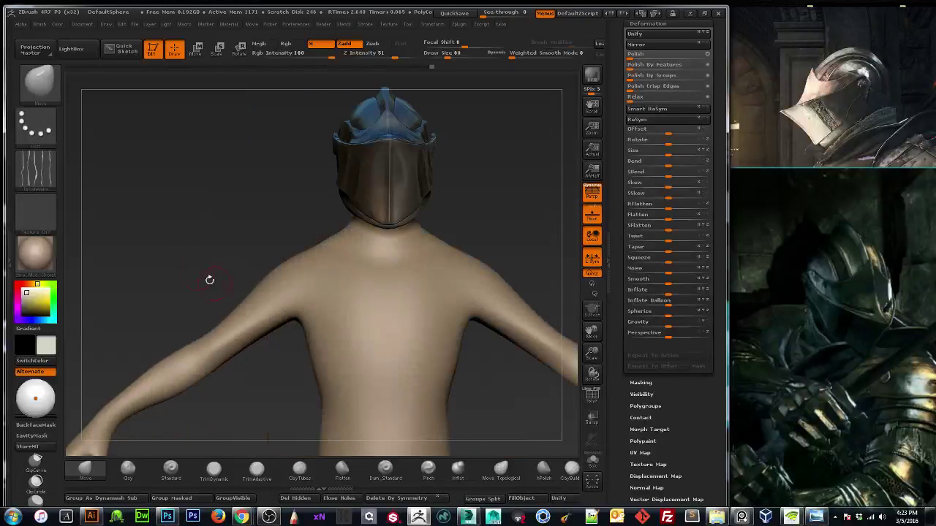
Switch to the Standard brush and compare the full figure with perspective distortion off and on.
left_click(171, 472)
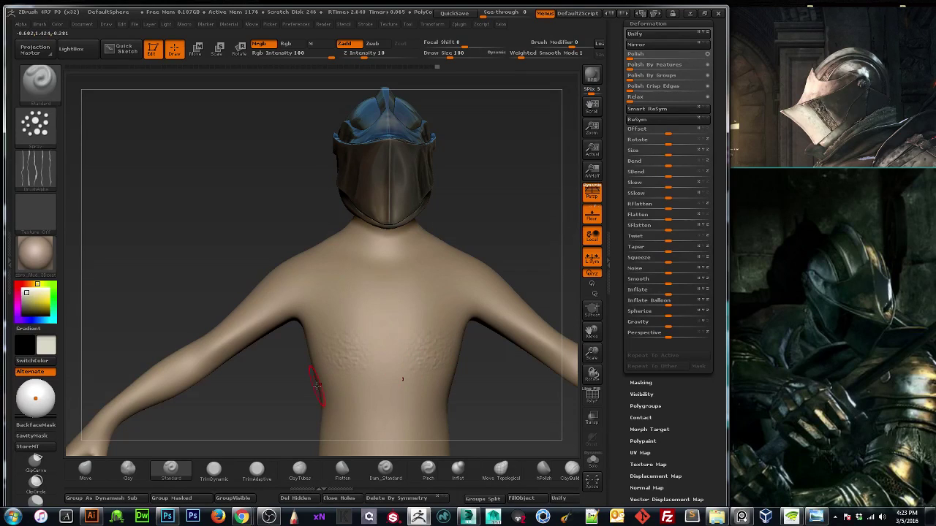
left_click_drag(283, 226, 396, 297)
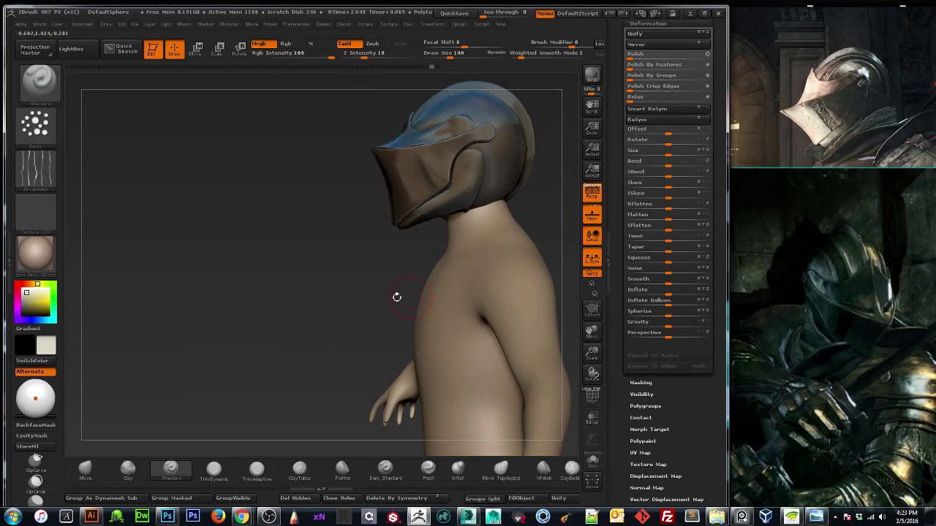
left_click_drag(591, 352, 572, 335)
left_click_drag(306, 411, 541, 380)
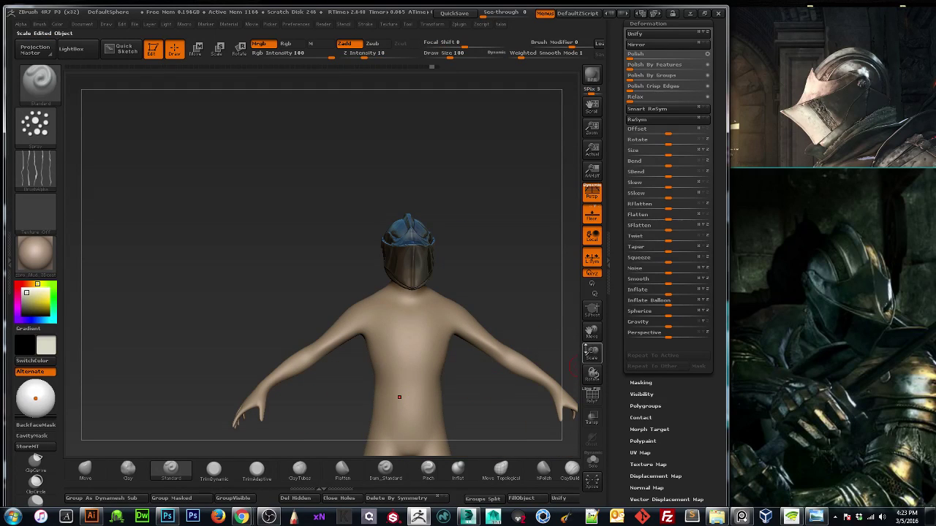
left_click_drag(592, 355, 508, 313)
left_click(592, 193)
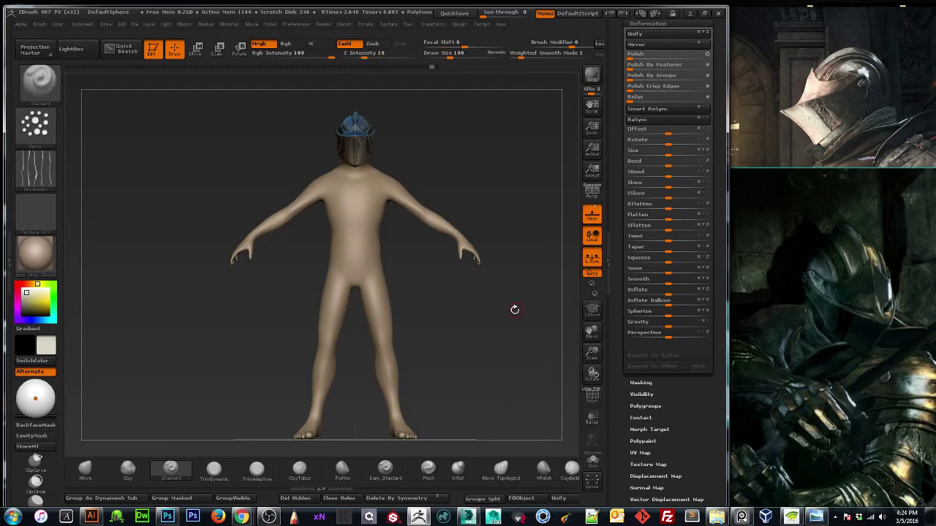
left_click(592, 194)
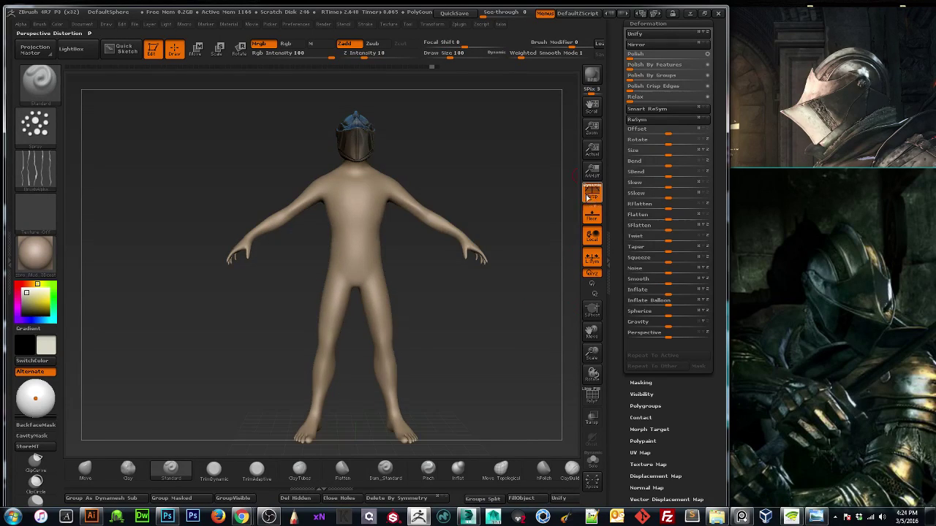
left_click_drag(504, 314, 515, 329)
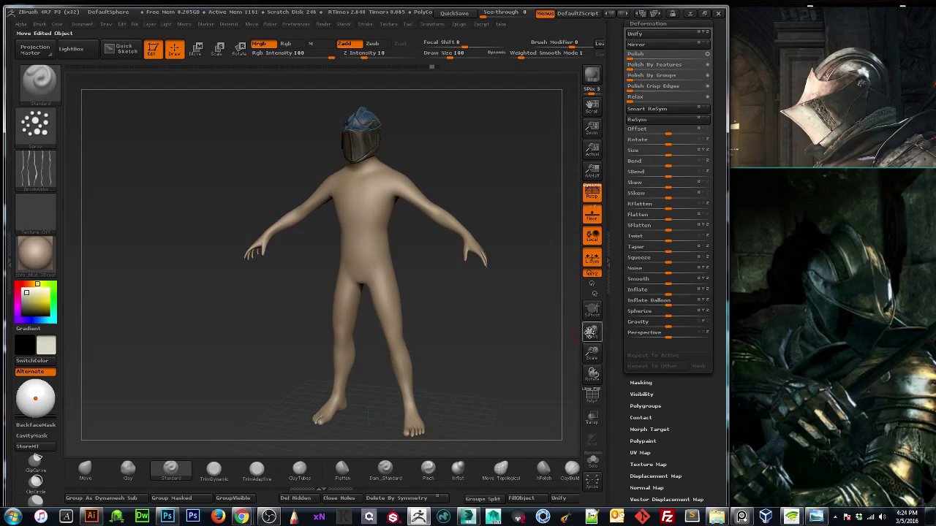
Reduce the camera's angle of view slightly and check the helmet's proportions from the side and front.
key("space")
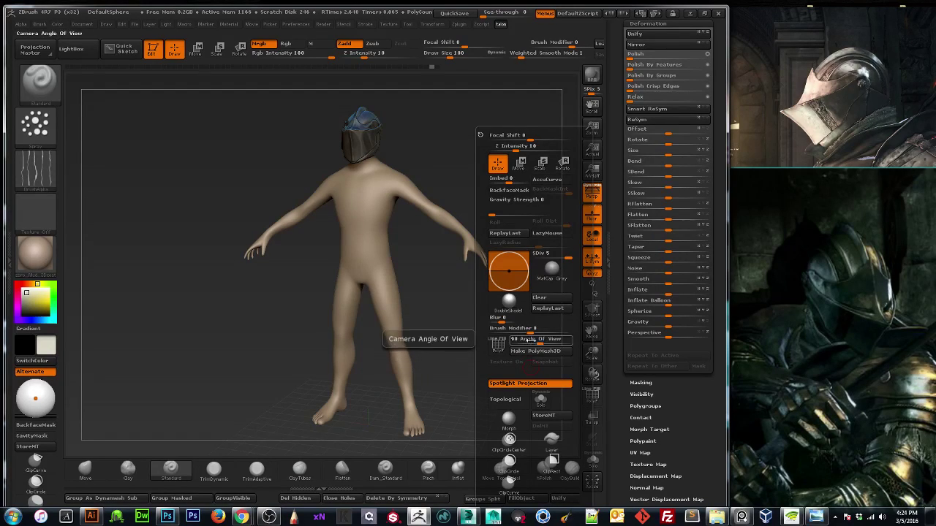
left_click_drag(542, 340, 521, 339)
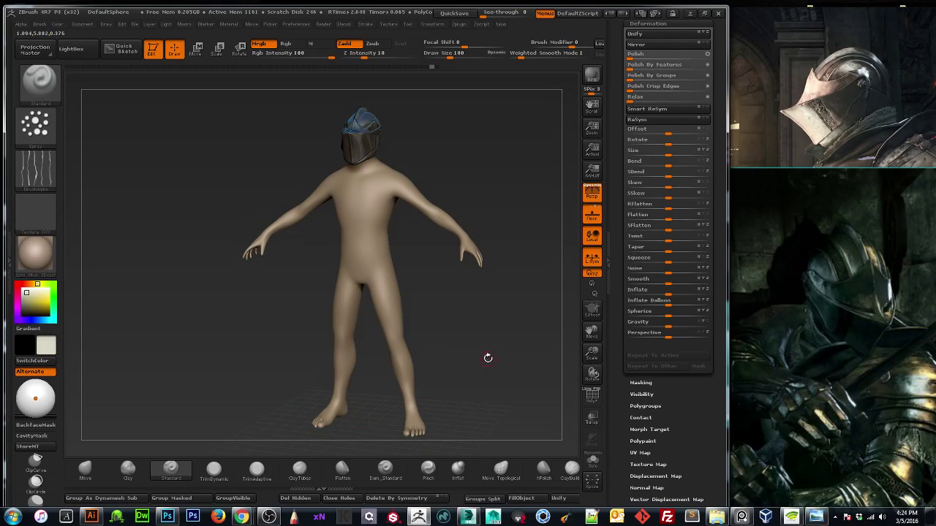
left_click_drag(479, 361, 509, 344, "shift")
left_click_drag(590, 351, 591, 380)
left_click_drag(520, 290, 409, 291)
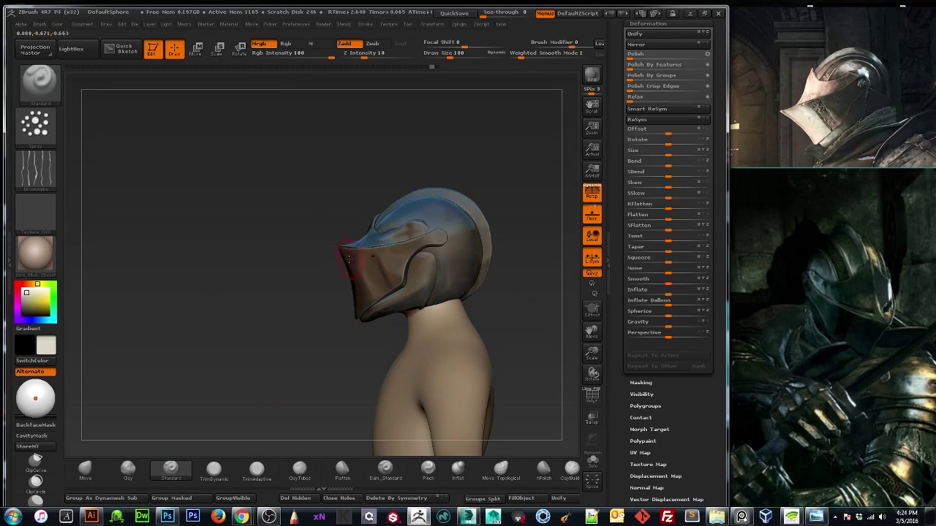
mouse_move(305, 334)
left_mouse_down("shift")
mouse_move(344, 335)
mouse_move(310, 333)
left_mouse_up("shift")
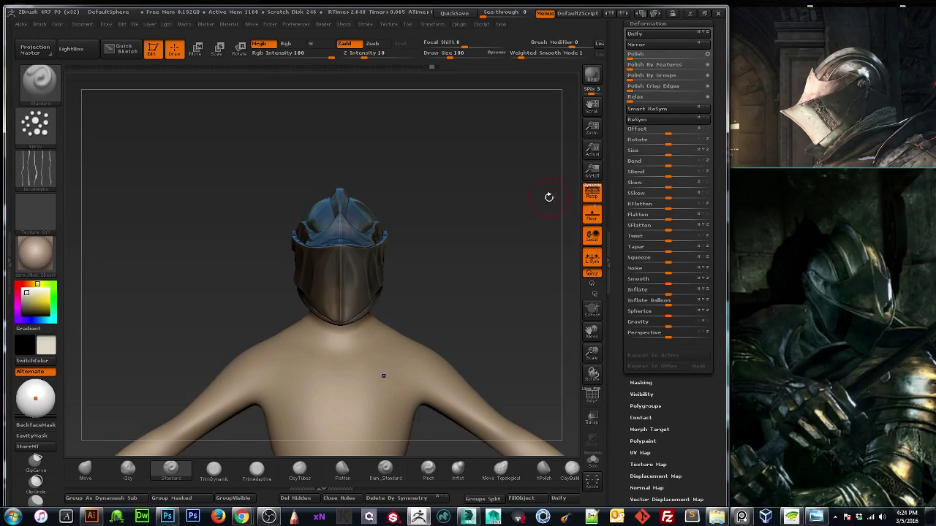
Save the tool as knight5 in the darksouls folder on the Desktop.
left_click_drag(620, 138, 641, 273)
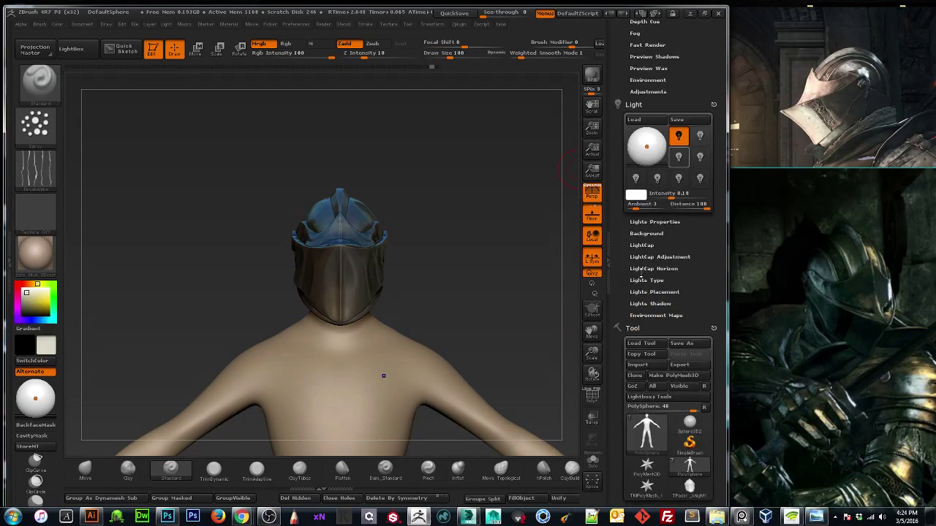
left_click(702, 352)
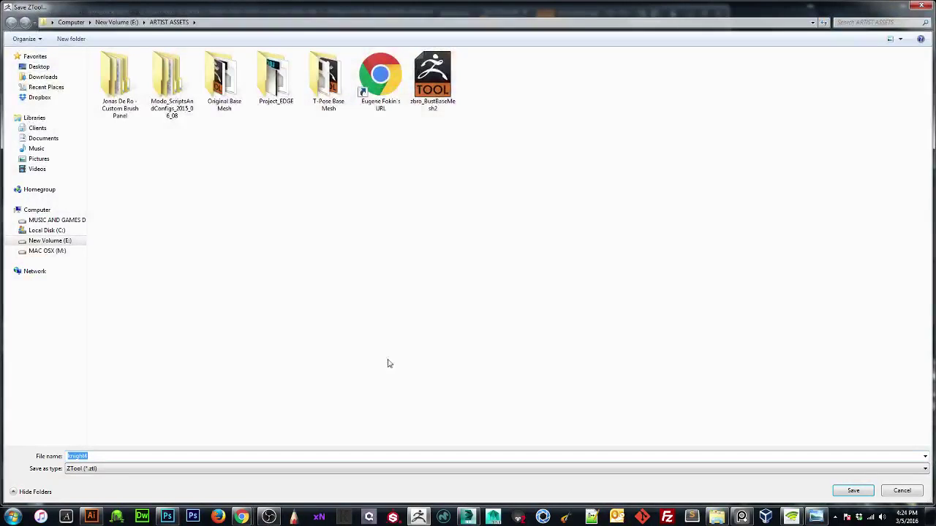
left_click(177, 97)
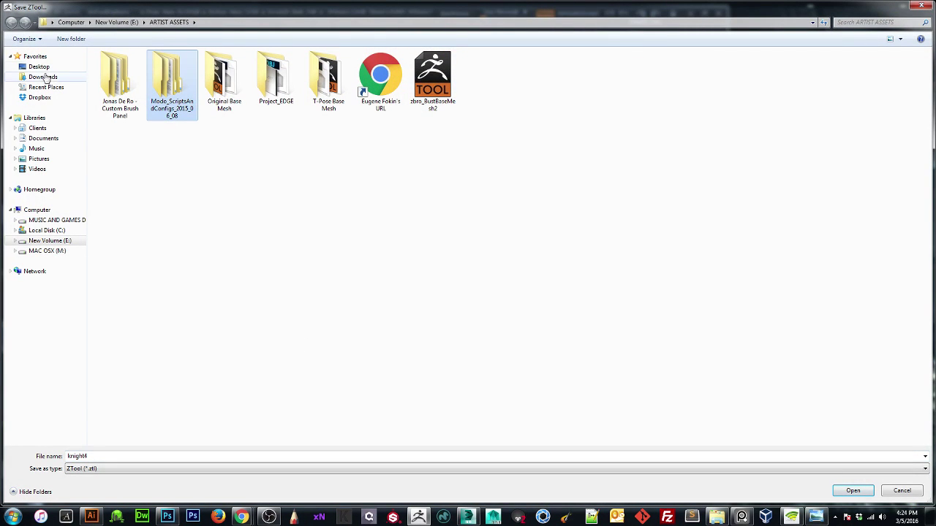
left_click(46, 66)
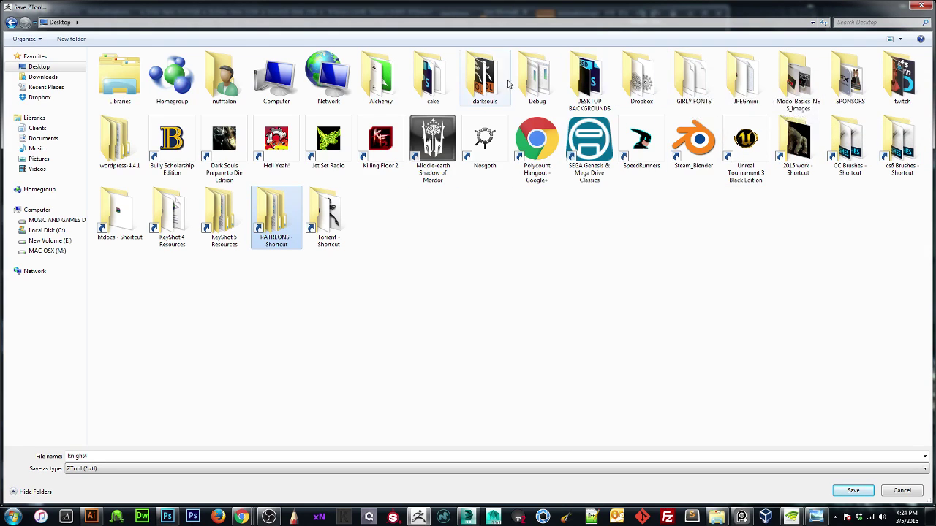
double_click(485, 78)
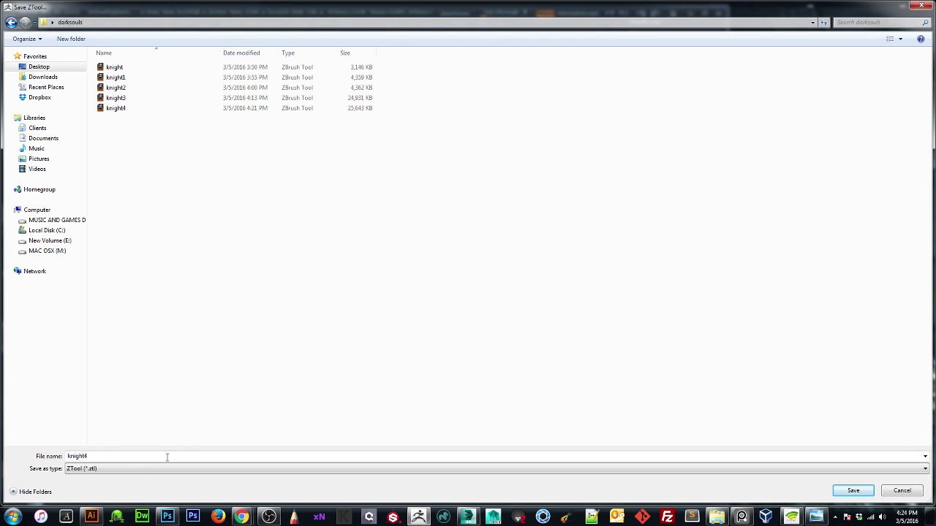
left_click(130, 455)
key("BackSpace")
type("5")
key("Return")
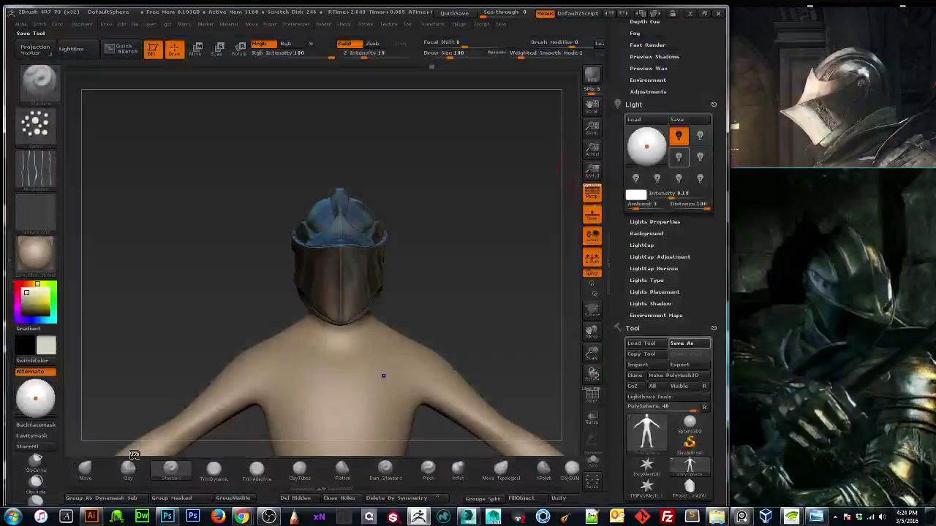
Expand the subtool list and look through the body and helmet parts.
left_click_drag(451, 166, 409, 190)
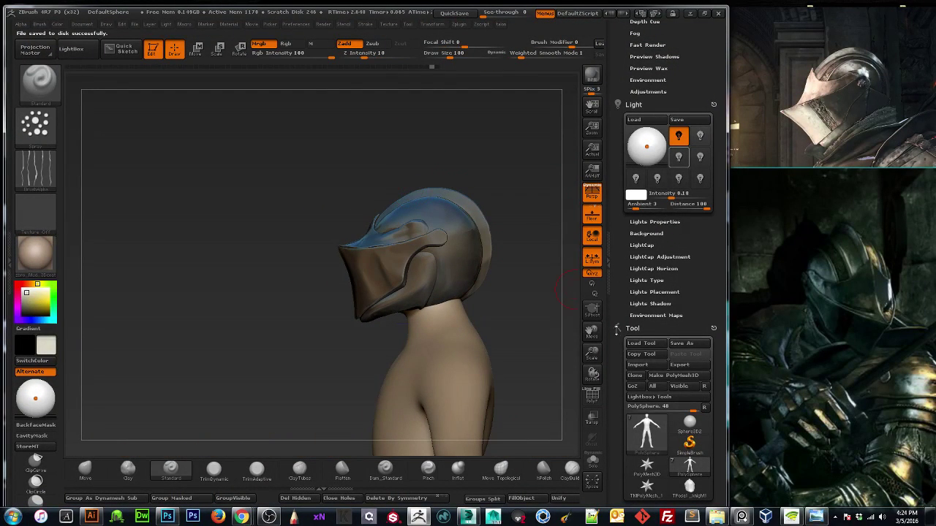
left_click_drag(615, 290, 619, 205)
left_click(641, 269)
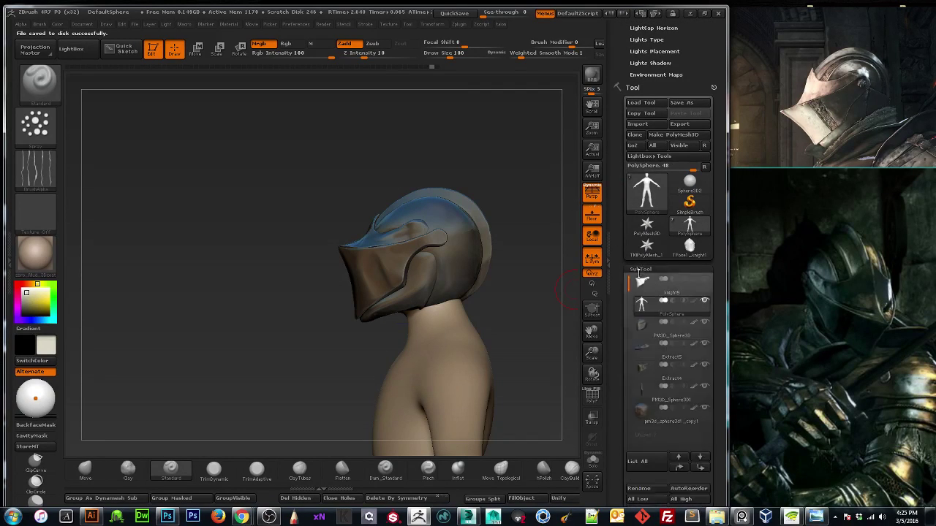
mouse_move(642, 123)
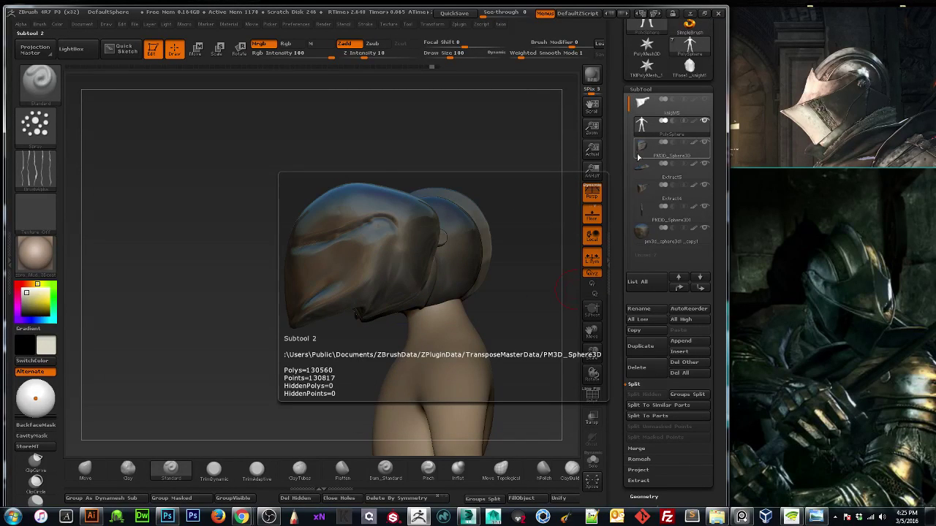
mouse_move(643, 208)
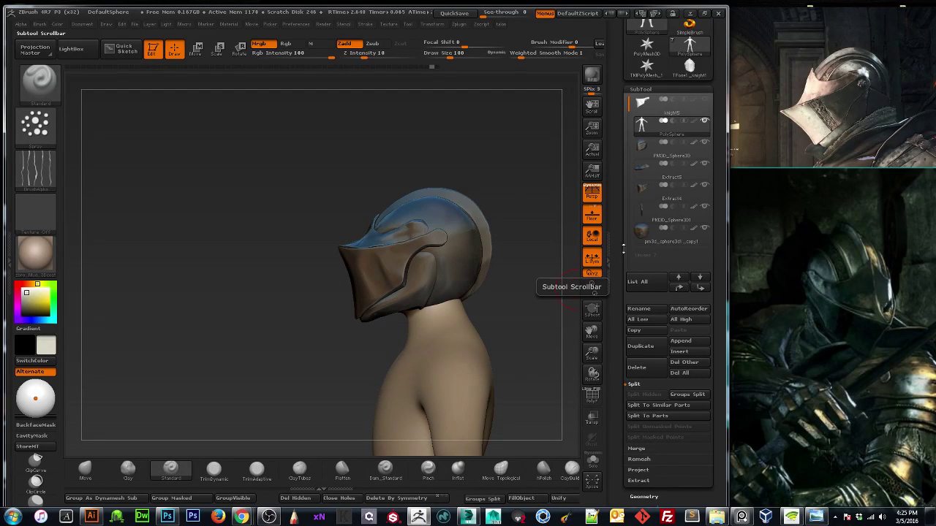
Turn transparency on and off in side view to check how the head sits inside the helmet.
left_click(595, 419)
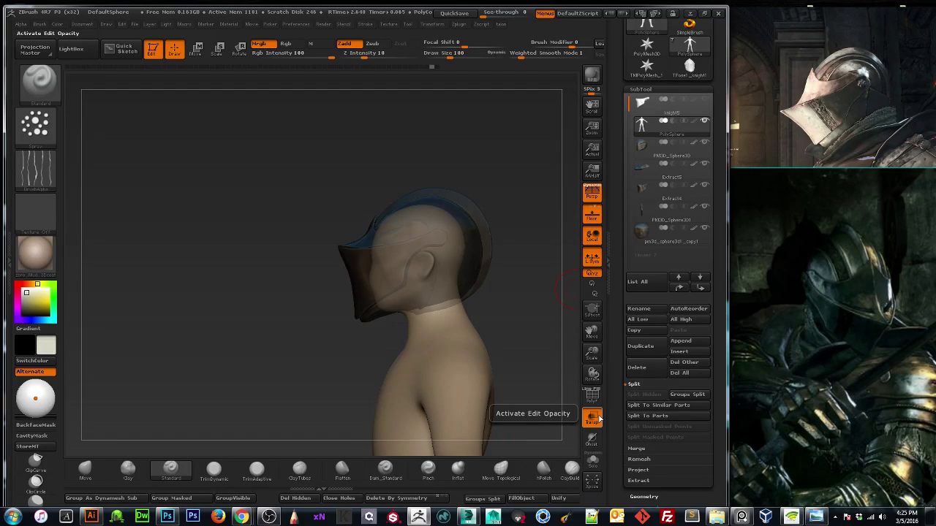
left_click(594, 418)
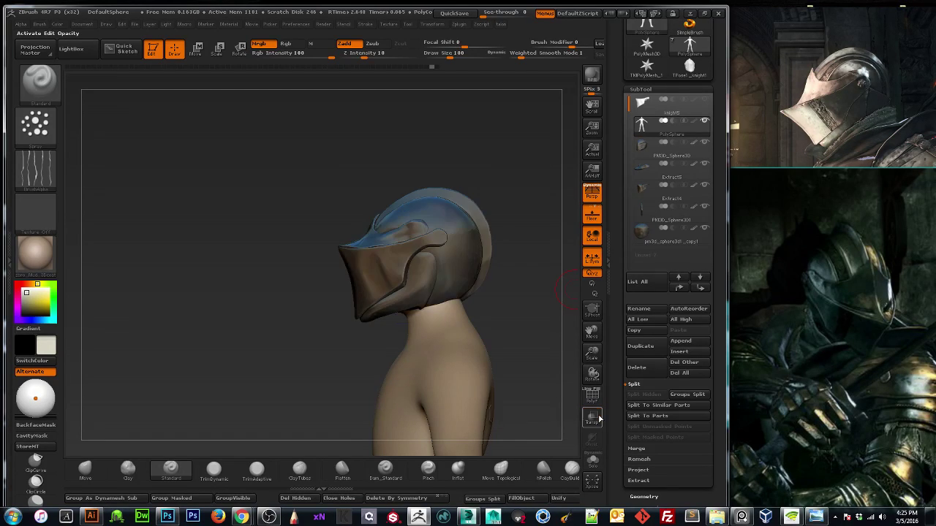
left_click(594, 418)
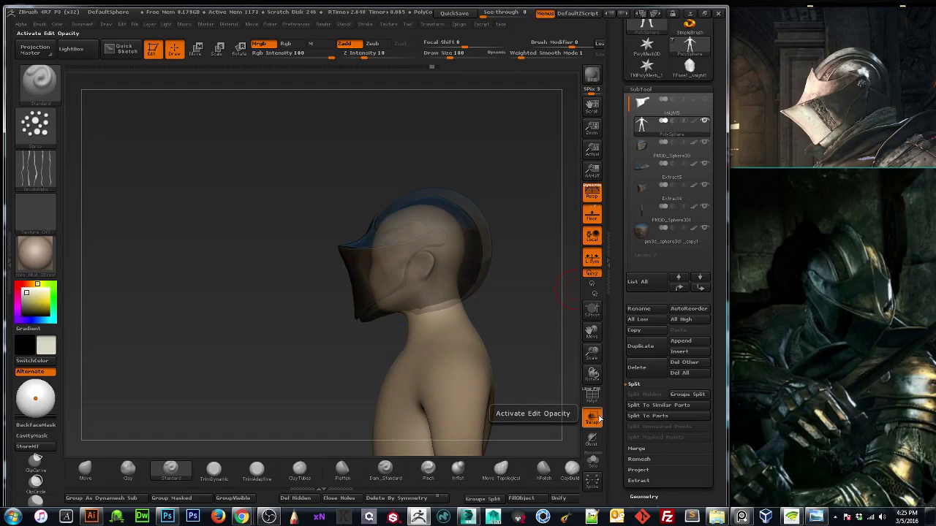
left_click(595, 418)
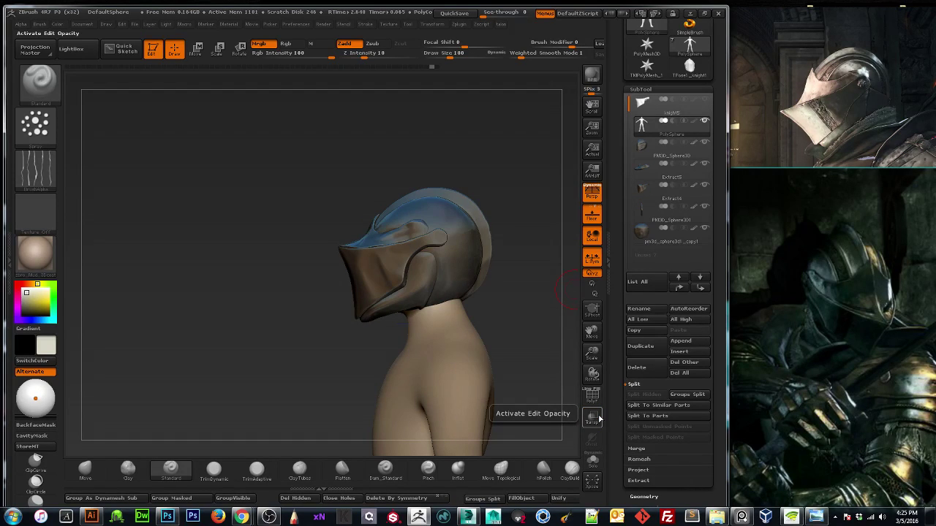
mouse_move(307, 306)
left_mouse_down()
mouse_move(339, 307)
mouse_move(320, 296)
mouse_move(314, 316)
mouse_move(299, 317)
left_mouse_up()
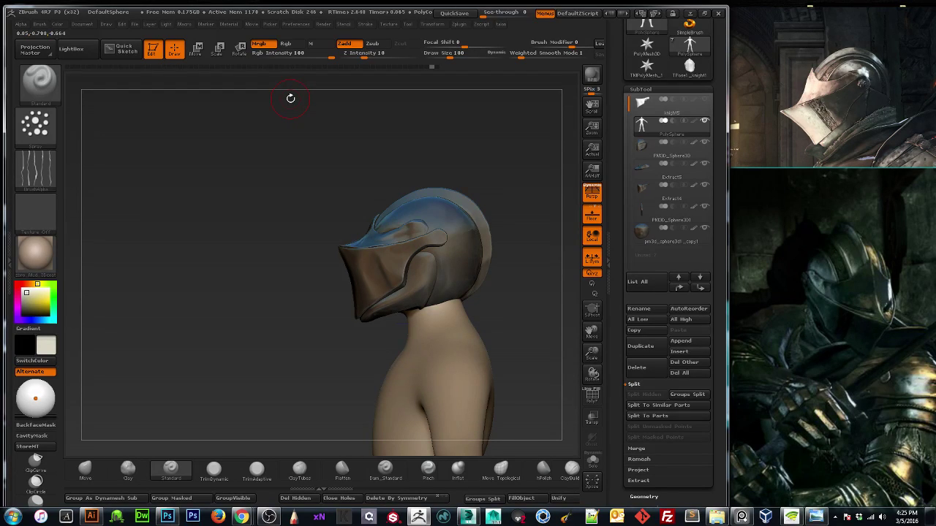
Select the PM3D_Sphere3D helmet subtool with the body hidden and build a combined TPoseMesh of the helmet parts using Transpose Master.
left_click(434, 26)
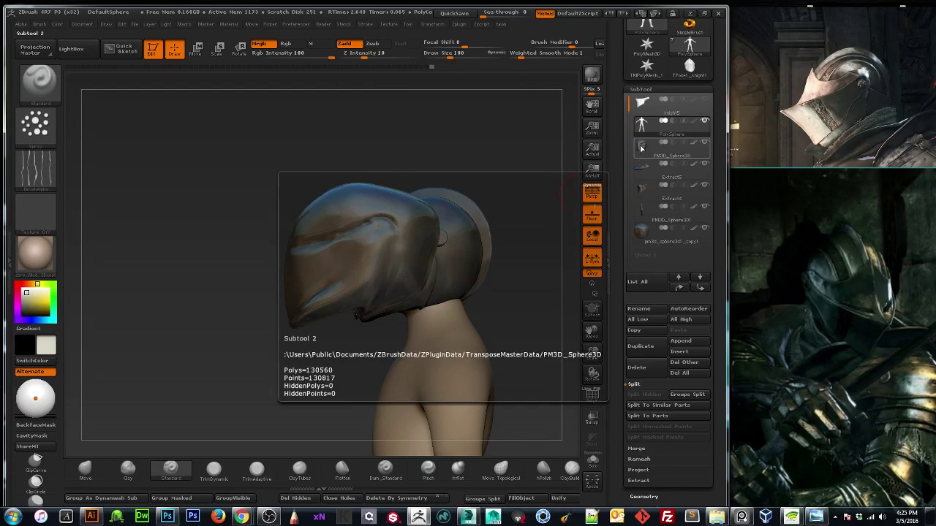
left_click(643, 145)
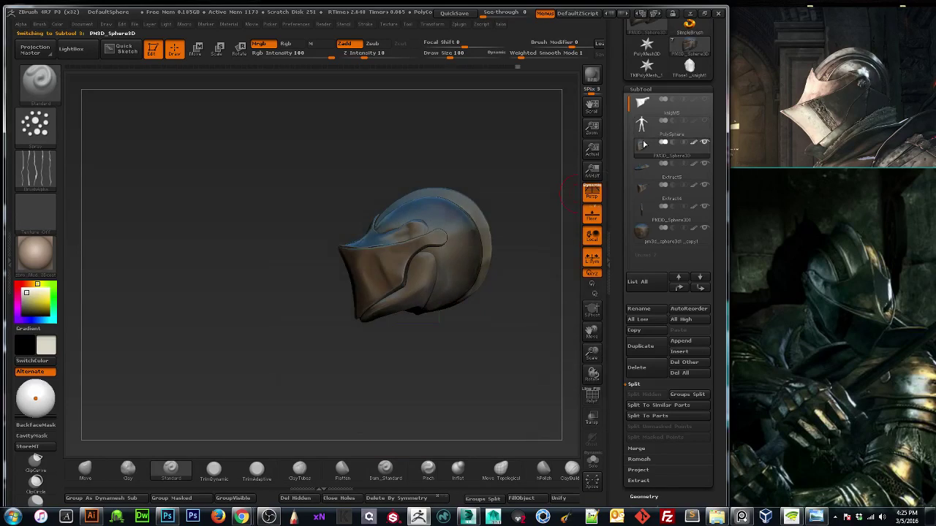
left_click(433, 25)
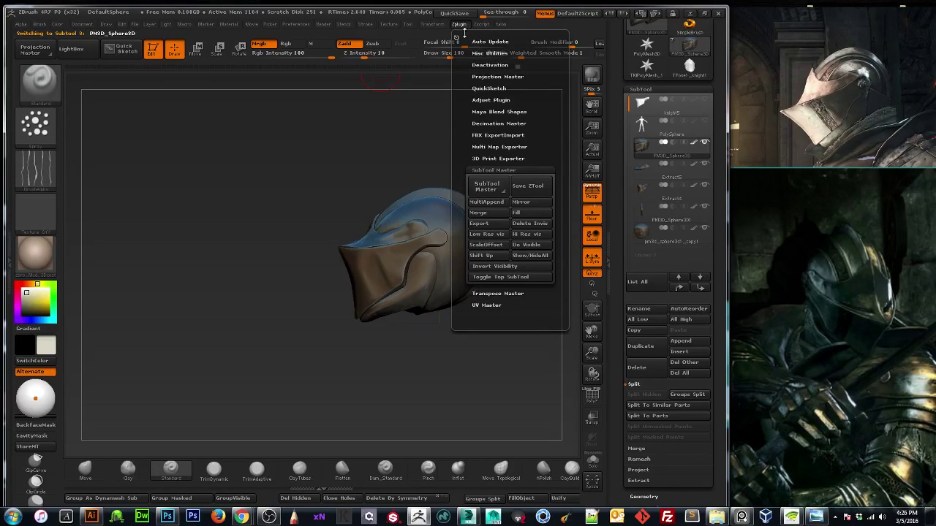
left_click(482, 294)
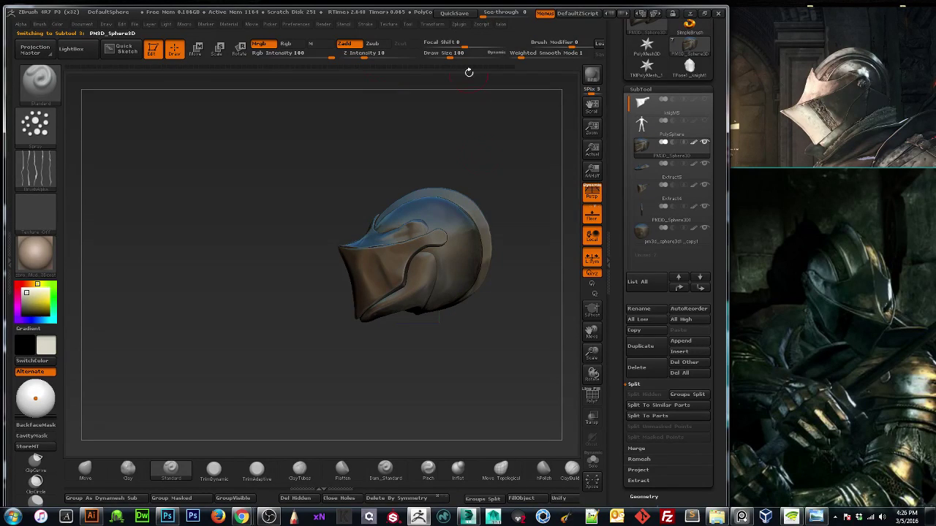
left_click(459, 24)
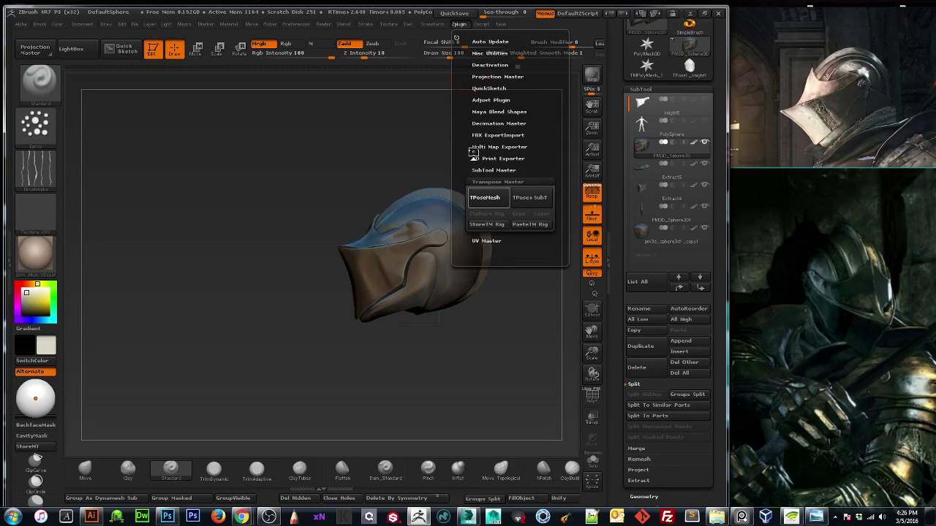
left_click(482, 197)
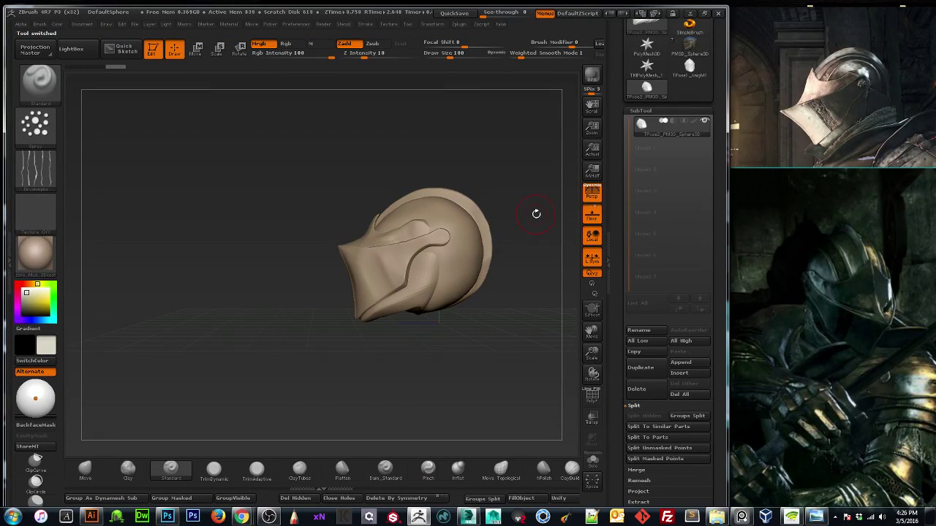
Pull the visor's pointed tip forward with the Move brush, undoing the first attempt, and refine the visor's front profile.
left_click(85, 472)
left_click_drag(342, 252, 303, 234)
key("ctrl+z")
key("ctrl+z")
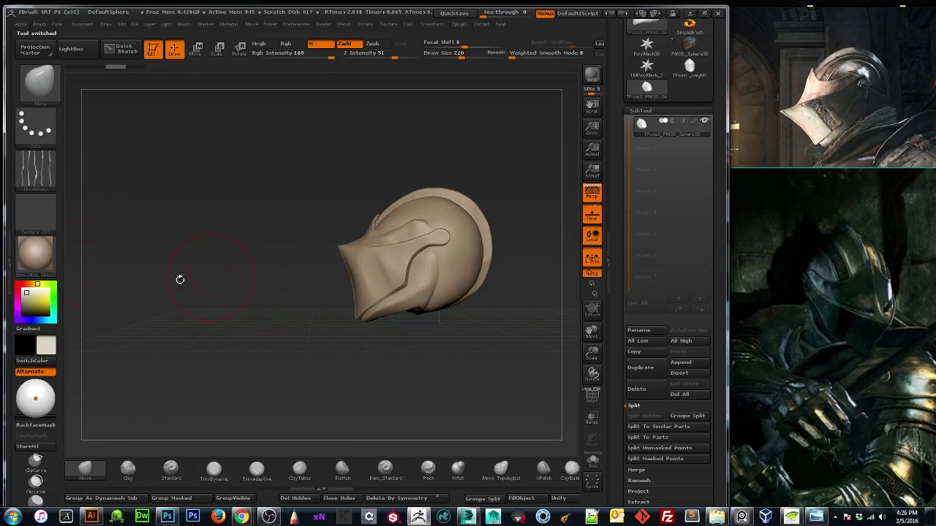
left_click_drag(338, 247, 316, 250)
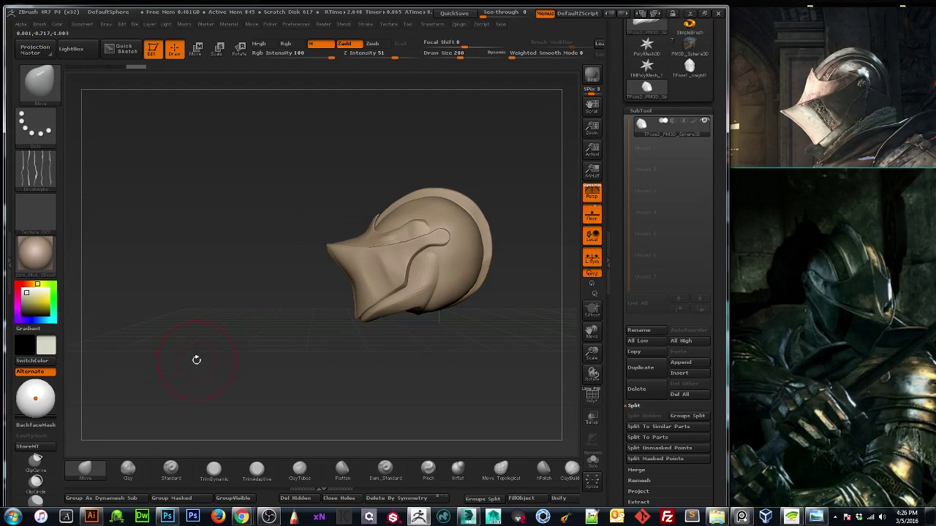
left_click_drag(220, 349, 223, 370)
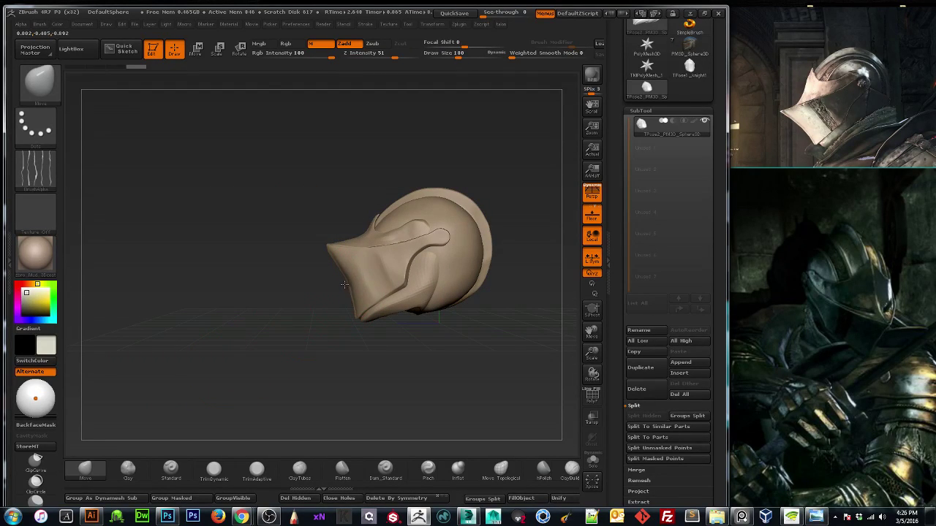
left_click_drag(180, 385, 215, 374)
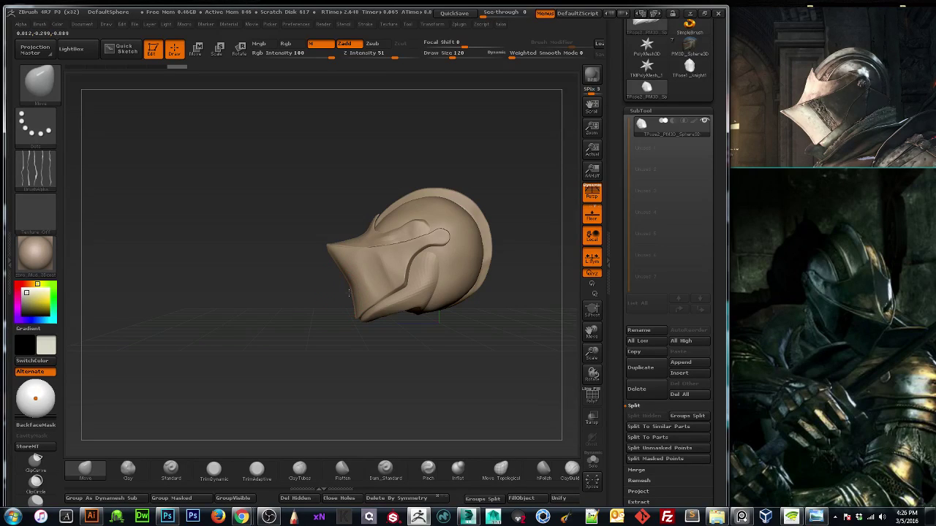
Reduce the Move brush to draw size 120 and nudge the small raised point above the visor forward.
key("bracketleft")
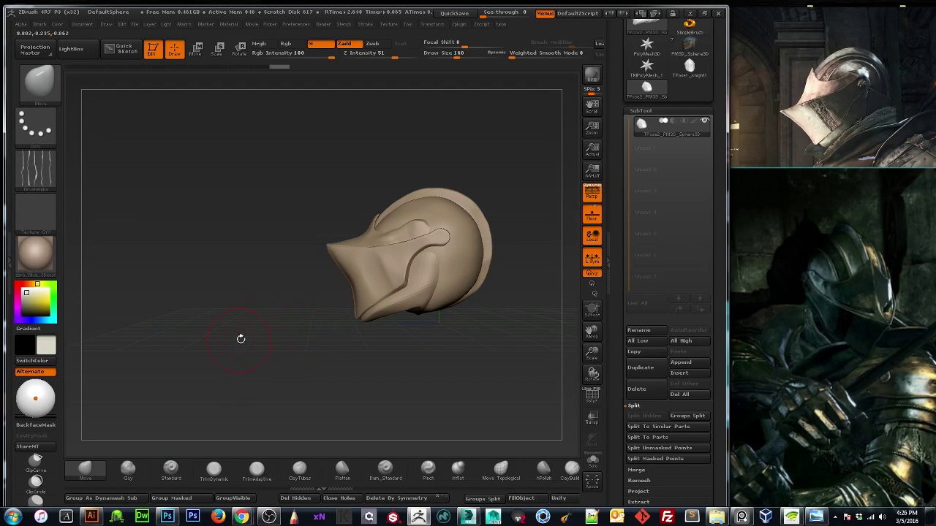
key("bracketleft")
key("bracketleft")
left_click_drag(376, 219, 370, 222)
left_click_drag(214, 364, 201, 380)
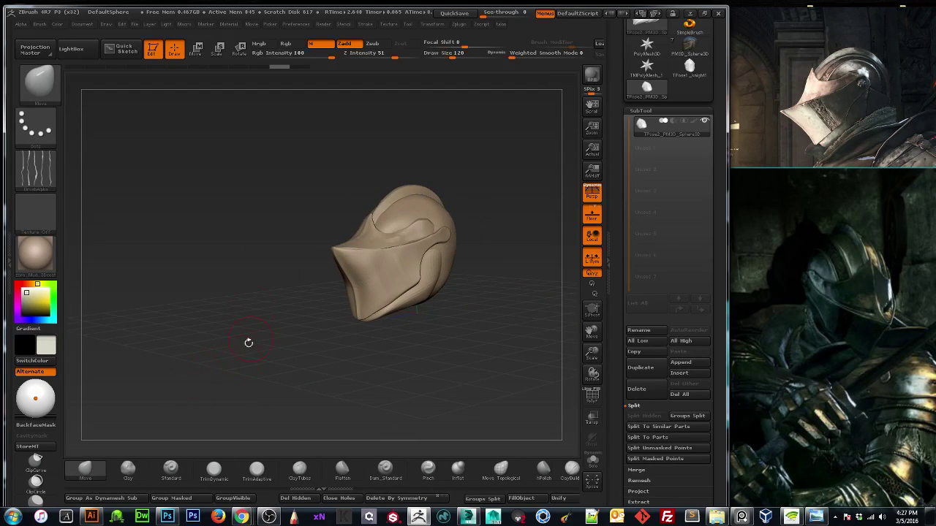
Transfer the reshaped TPoseMesh back to the helmet subtools and bring the PolySphere body back into view.
left_click(458, 24)
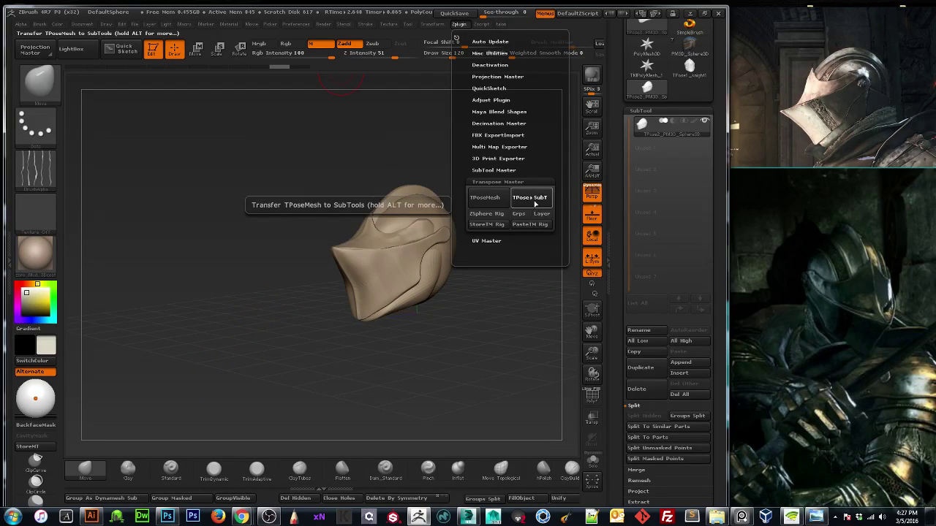
left_click(536, 198)
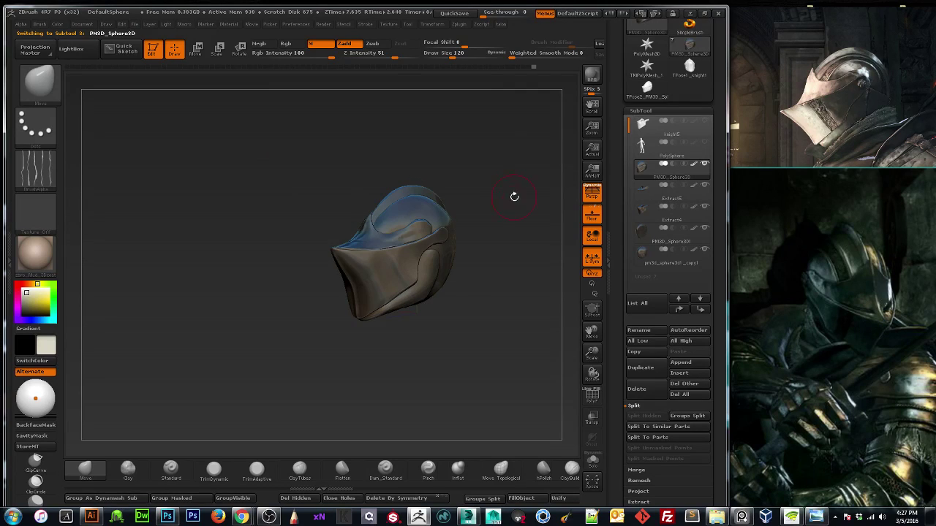
left_click(643, 144)
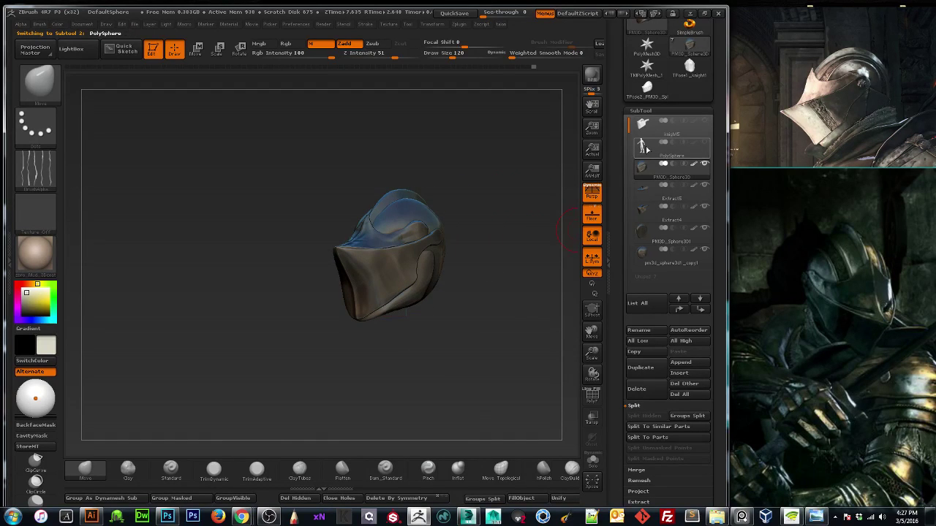
mouse_move(547, 237)
left_mouse_down()
mouse_move(583, 236)
mouse_move(410, 280)
left_mouse_up()
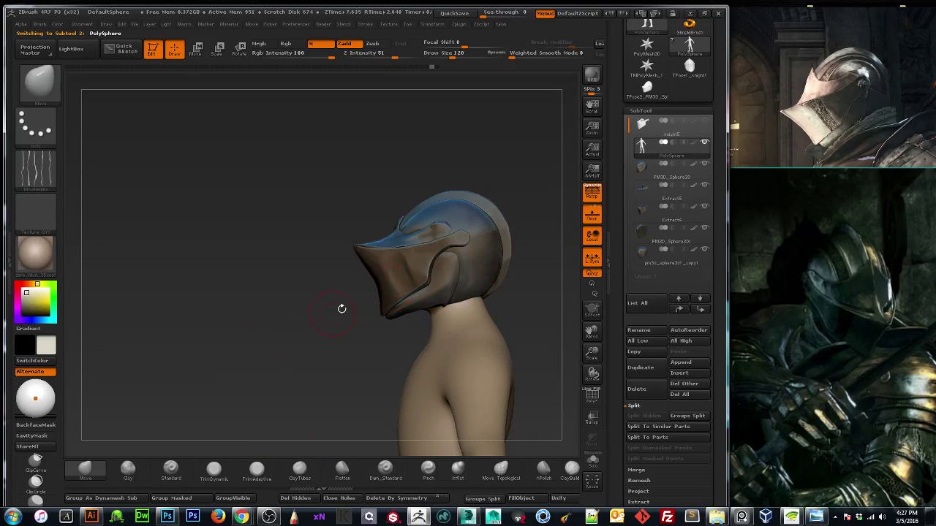
mouse_move(272, 343)
left_mouse_down()
mouse_move(338, 335)
mouse_move(256, 347)
mouse_move(269, 348)
left_mouse_up()
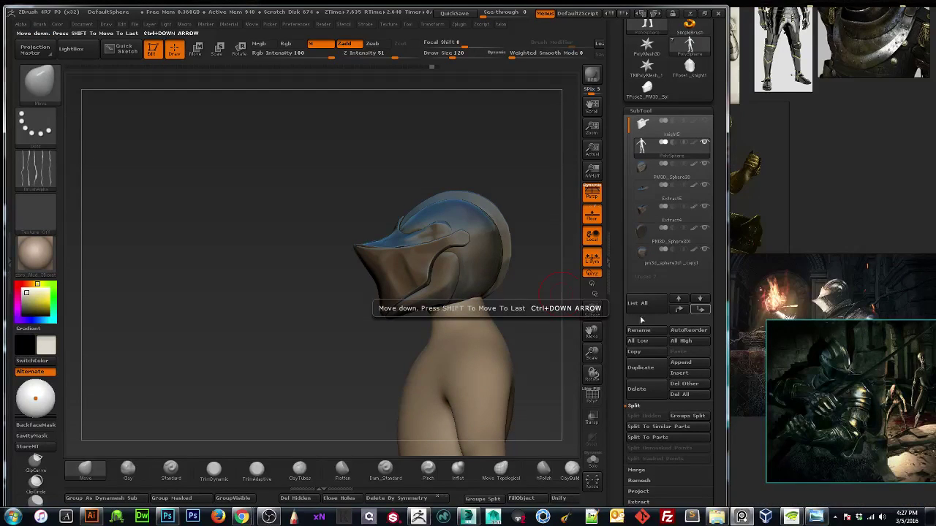
Select the PM3D_Sphere3D1 subtool and examine the shape of the helmet and visor in the knight reference images.
left_click(671, 233)
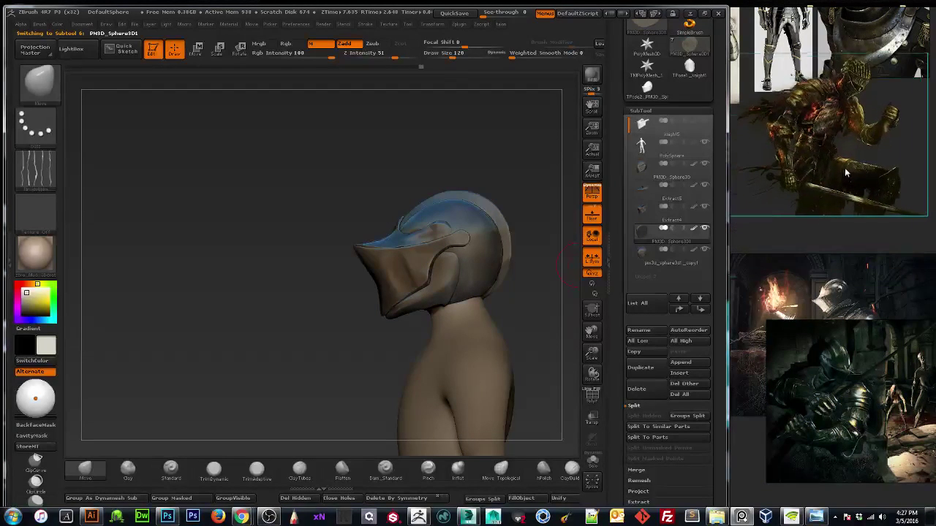
scroll(798, 270, "up", 4)
left_click_drag(873, 290, 838, 290)
scroll(829, 293, "up", 5)
scroll(826, 300, "down", 5)
mouse_move(896, 319)
middle_mouse_down()
mouse_move(792, 288)
mouse_move(752, 262)
mouse_move(643, 278)
middle_mouse_up()
middle_click_drag(835, 300, 895, 260)
middle_click_drag(829, 257, 877, 298)
scroll(791, 290, "up", 4)
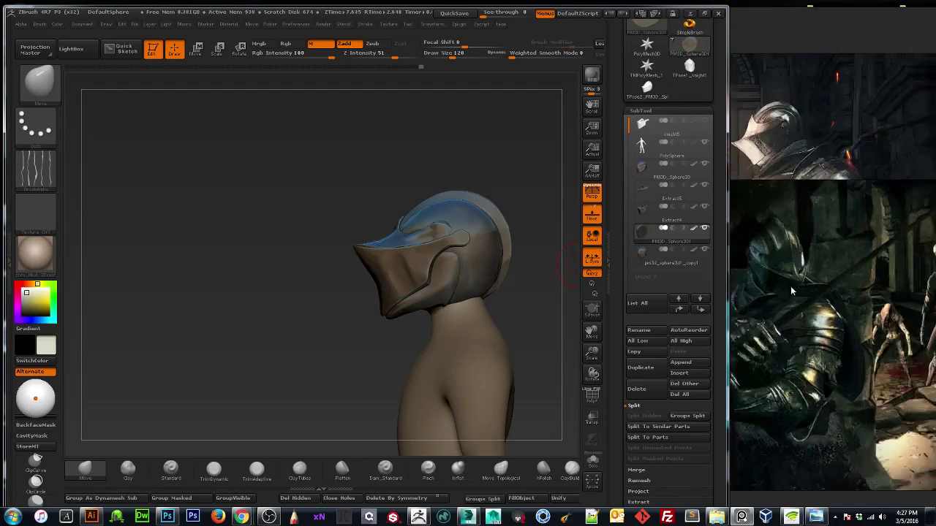
scroll(803, 278, "up", 8)
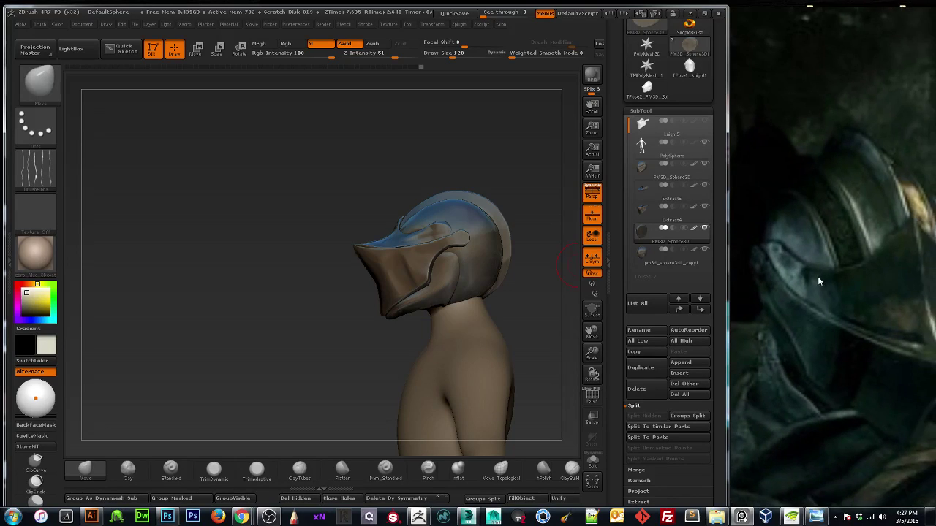
scroll(817, 277, "down", 5)
middle_click_drag(804, 289, 770, 443)
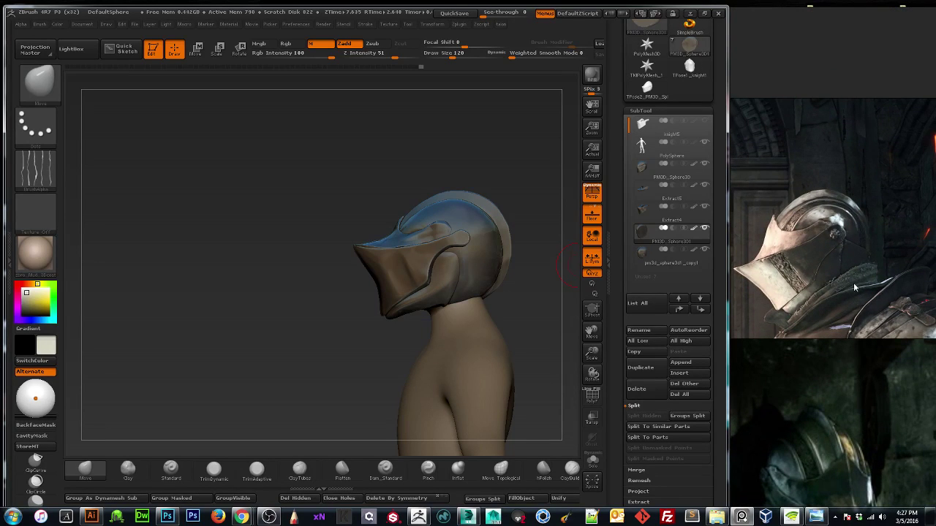
scroll(853, 241, "up", 2)
scroll(856, 258, "down", 6)
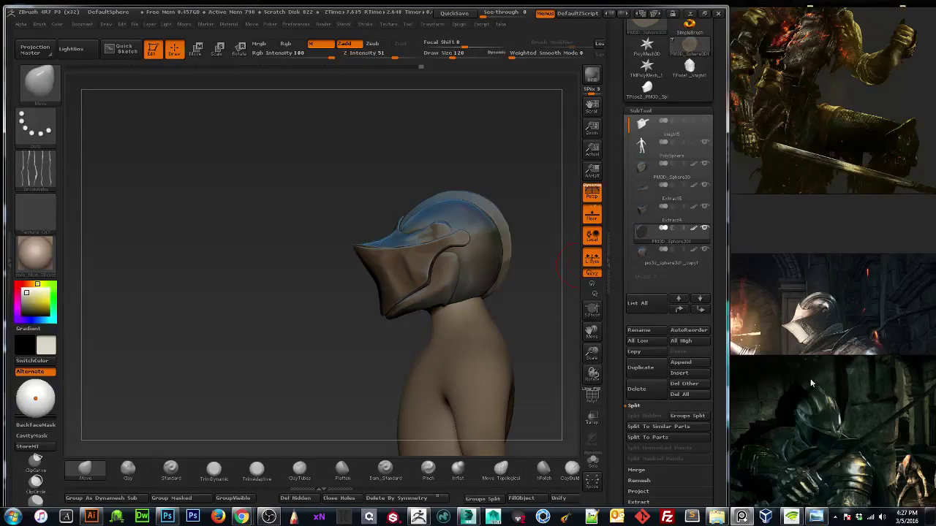
middle_click_drag(816, 373, 818, 242)
scroll(842, 277, "up", 5)
scroll(843, 278, "down", 6)
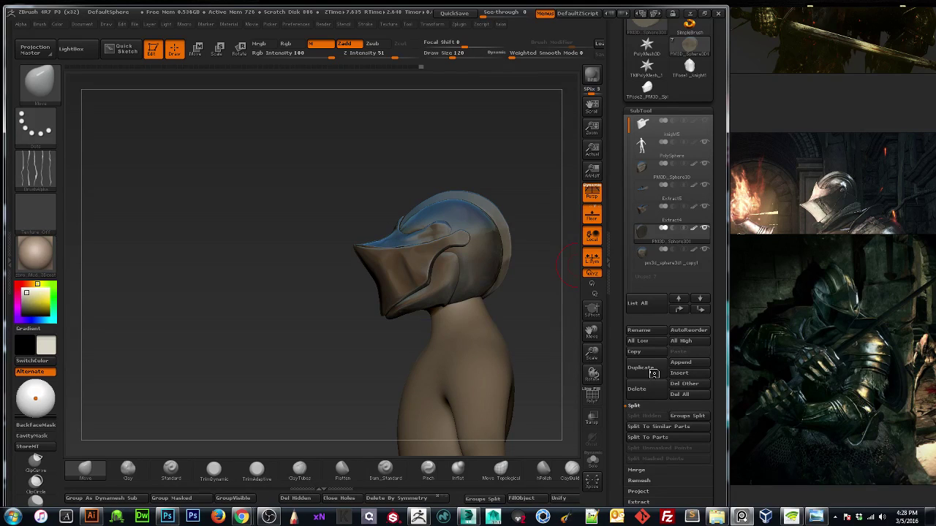
Select the upper visor plate (Extract5), set the Move brush to draw size 60, and undo the trial change on its front.
left_click_drag(273, 297, 302, 295)
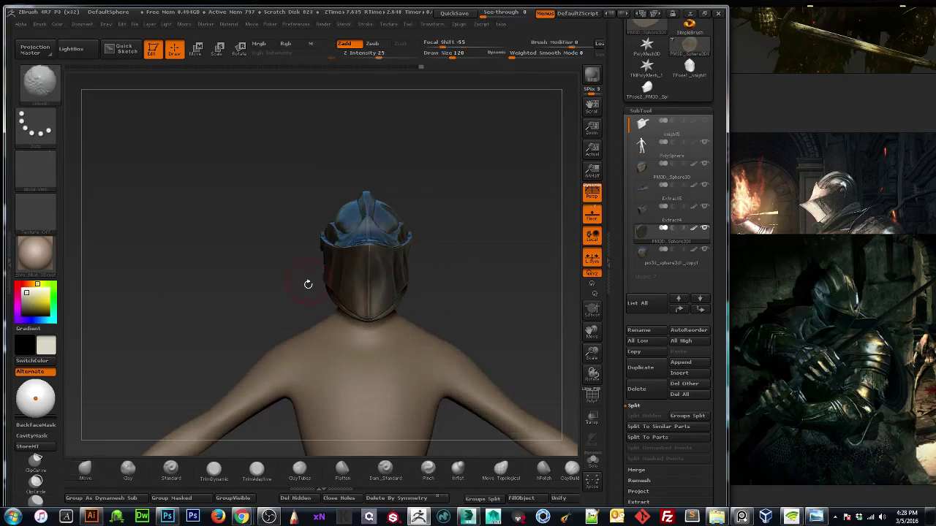
left_click_drag(488, 273, 522, 324)
left_click_drag(591, 353, 585, 450)
key("bracketleft")
key("bracketleft")
mouse_move(465, 293)
left_mouse_down()
mouse_move(334, 308)
mouse_move(360, 299)
left_mouse_up()
left_click(326, 316, "alt")
key("bracketright")
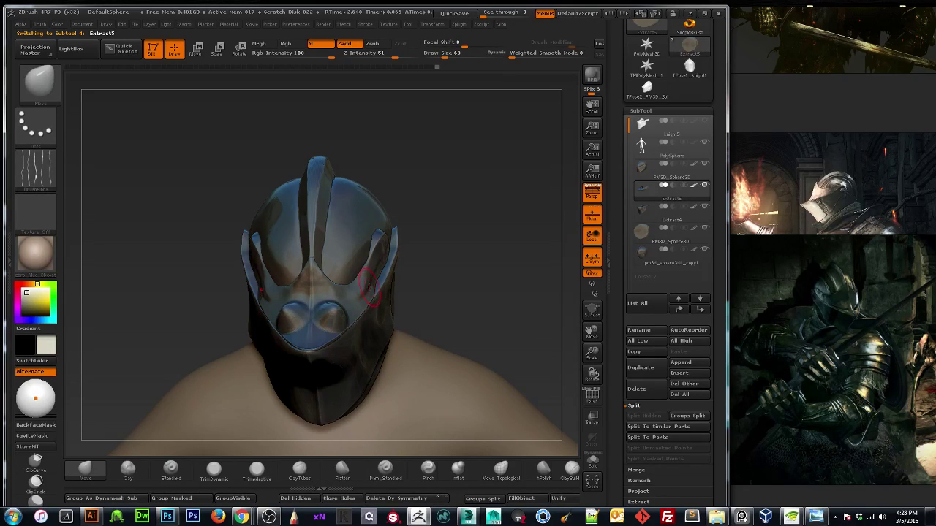
key("ctrl+z")
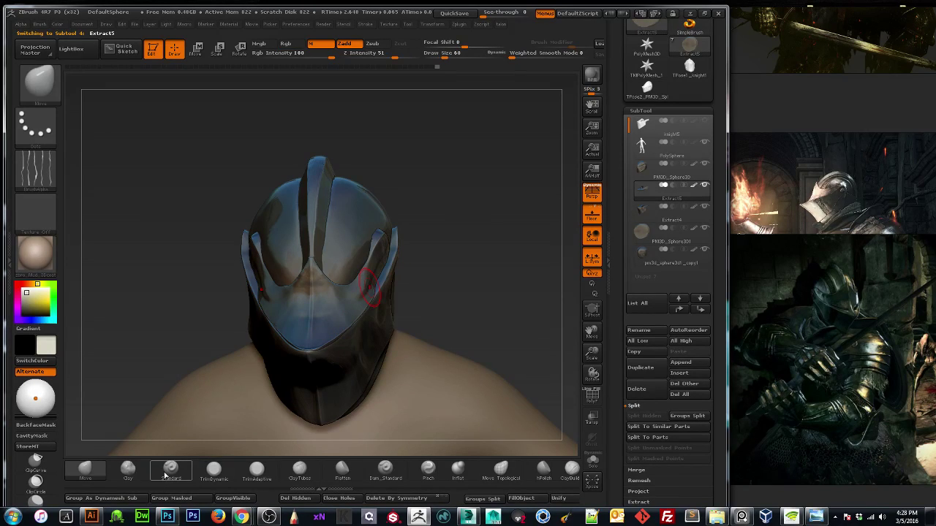
Try to lasso-mask a curved eye-slit strip across the front of the upper visor plate.
key("bracketleft")
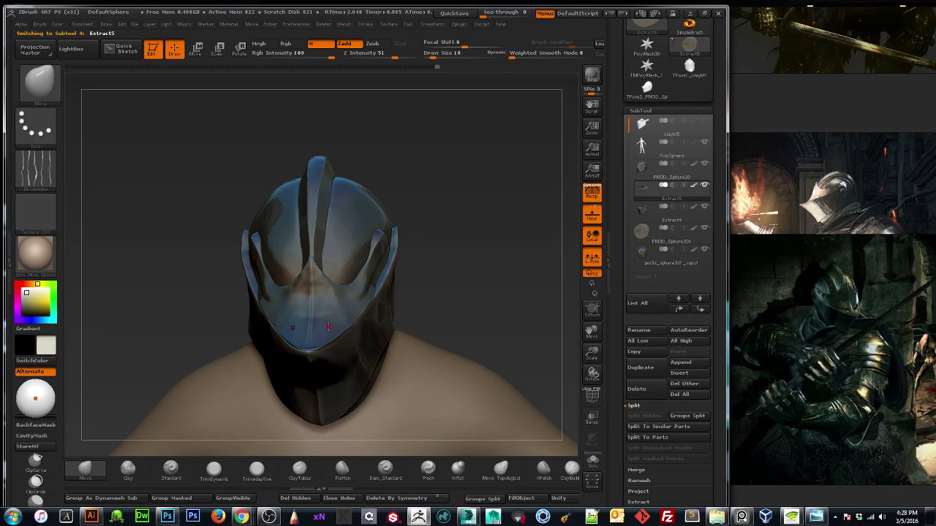
key("ctrl")
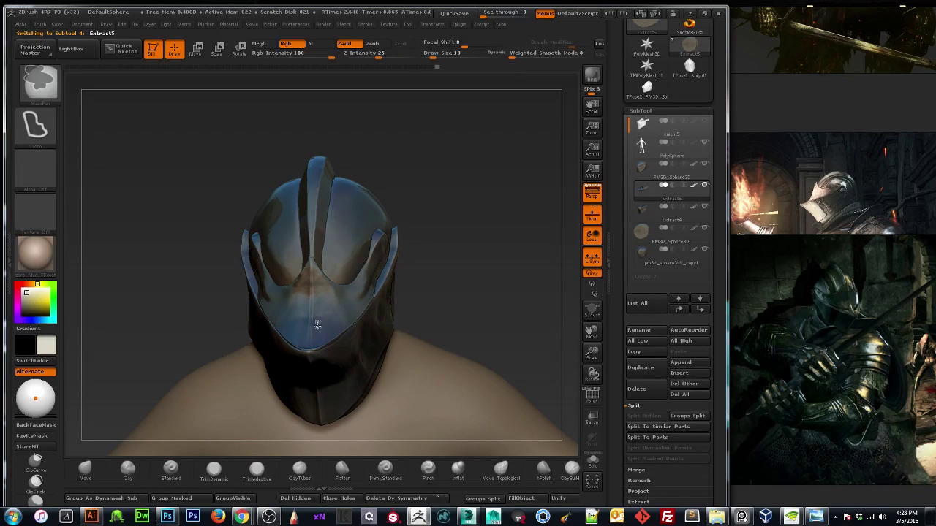
left_click_drag(350, 304, 358, 295, "ctrl")
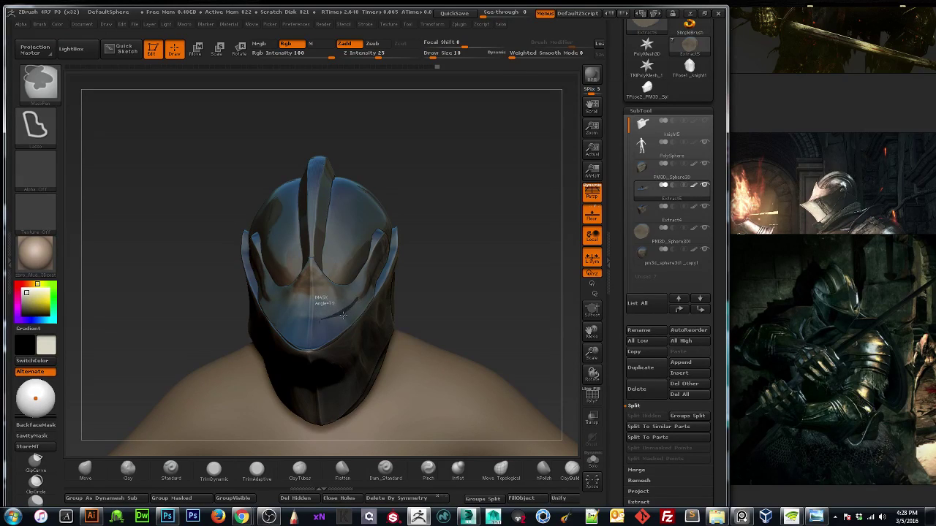
left_click_drag(111, 317, 123, 304)
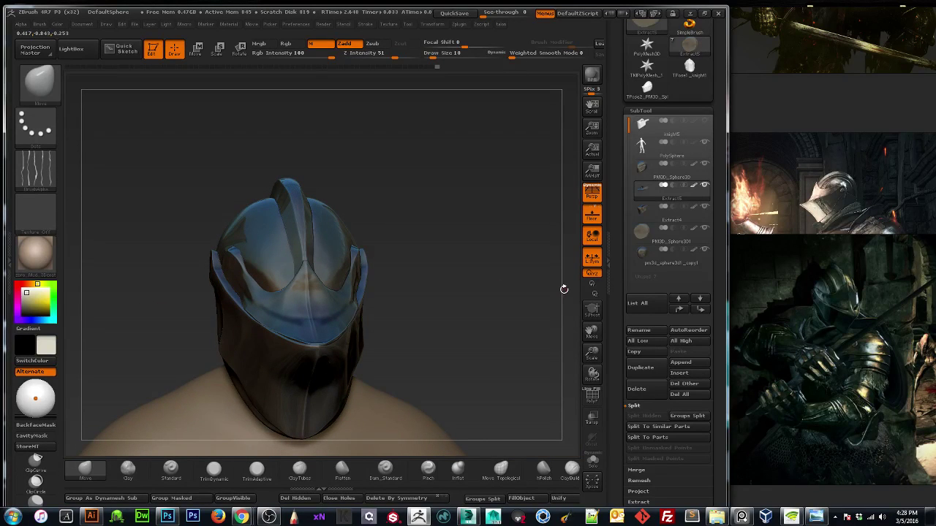
Examine the visor shape in a close-up of the crouching knight reference and compare it with the sculpted helmet.
left_click(788, 378)
scroll(822, 351, "up", 5)
middle_click_drag(877, 220, 802, 348)
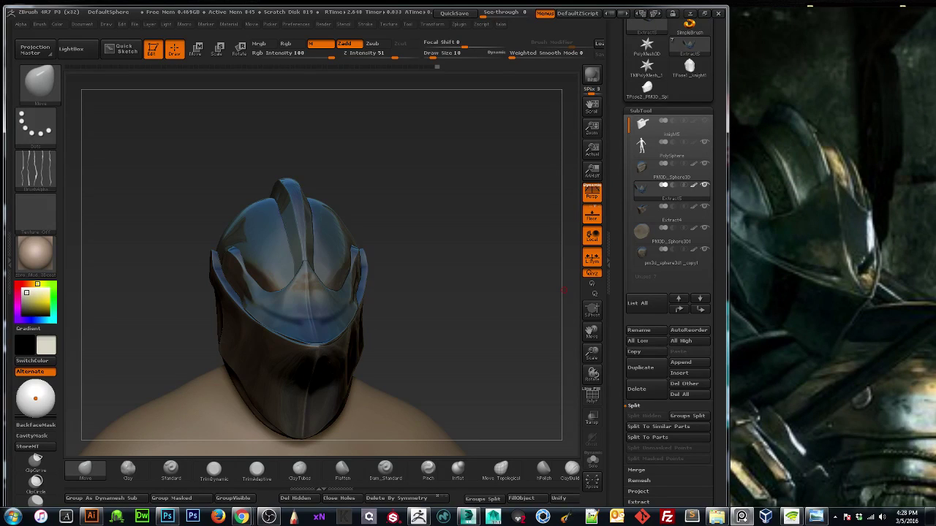
left_click_drag(134, 340, 189, 289)
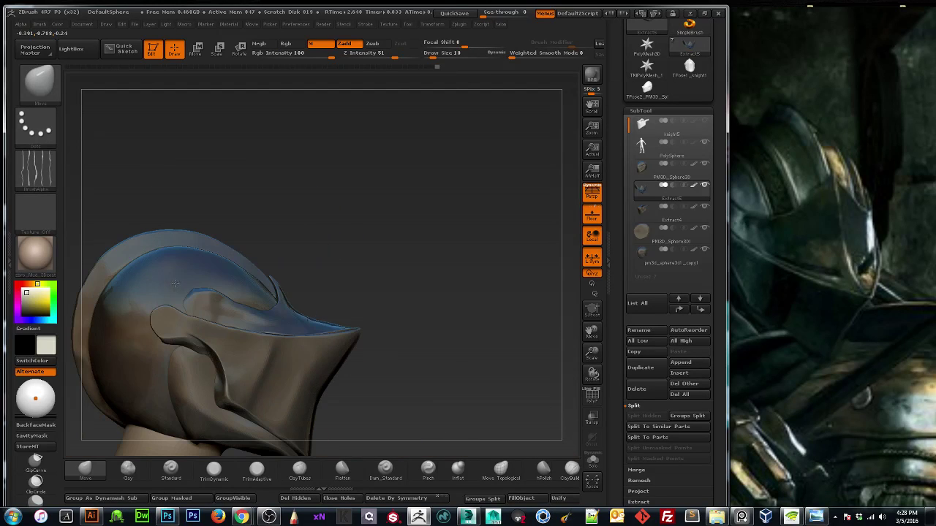
left_click_drag(303, 250, 189, 336)
left_click_drag(170, 302, 277, 330)
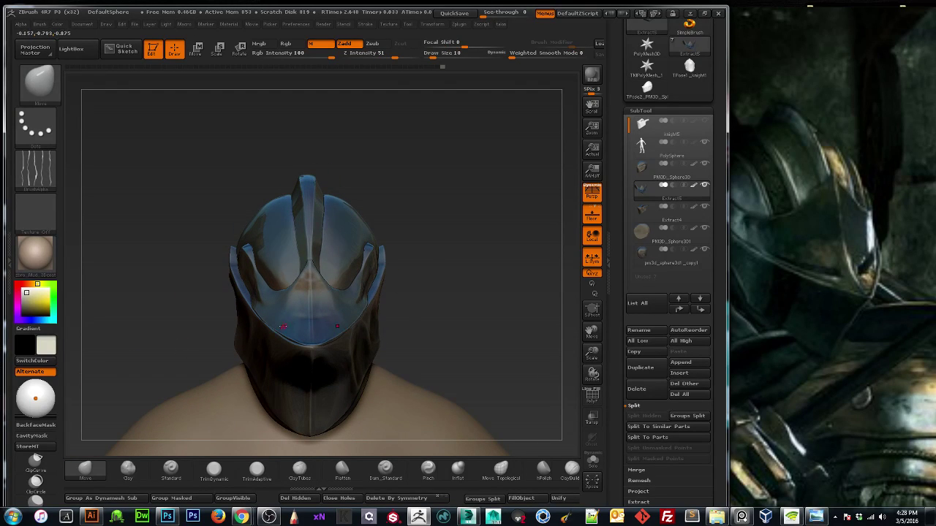
left_click_drag(189, 329, 282, 333)
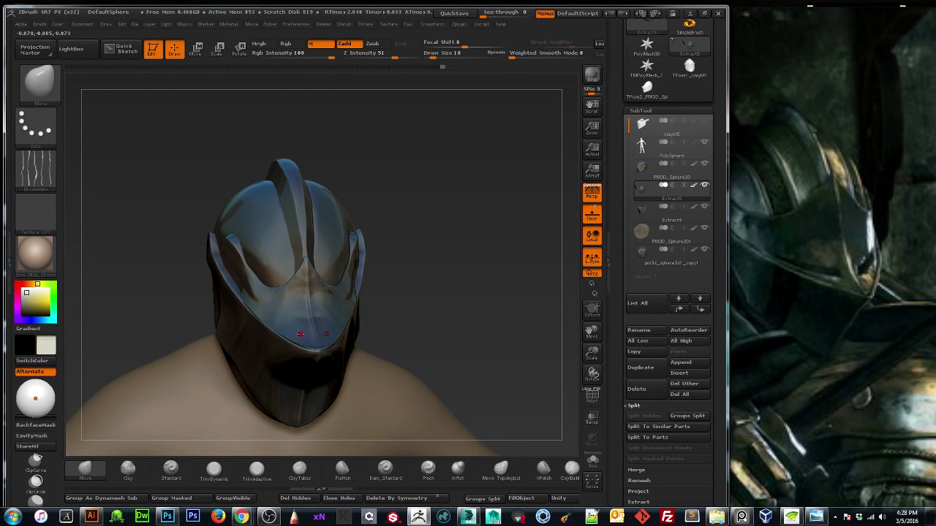
Lasso-mask mirrored curved eye-slit strips across the front of the upper visor plate, leaving only the strips masked.
key("ctrl")
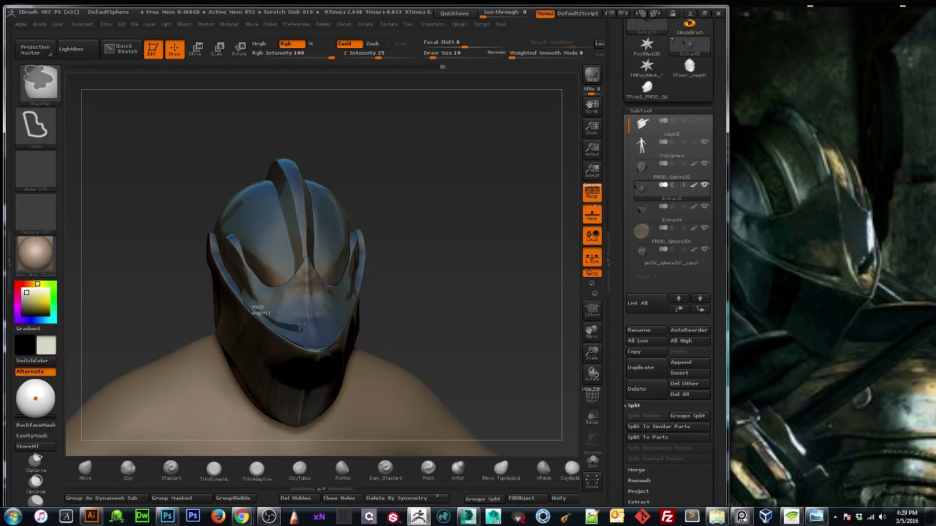
left_click_drag(296, 324, 291, 327, "ctrl")
mouse_move(154, 333)
left_mouse_down()
mouse_move(143, 356)
mouse_move(175, 334)
left_mouse_up()
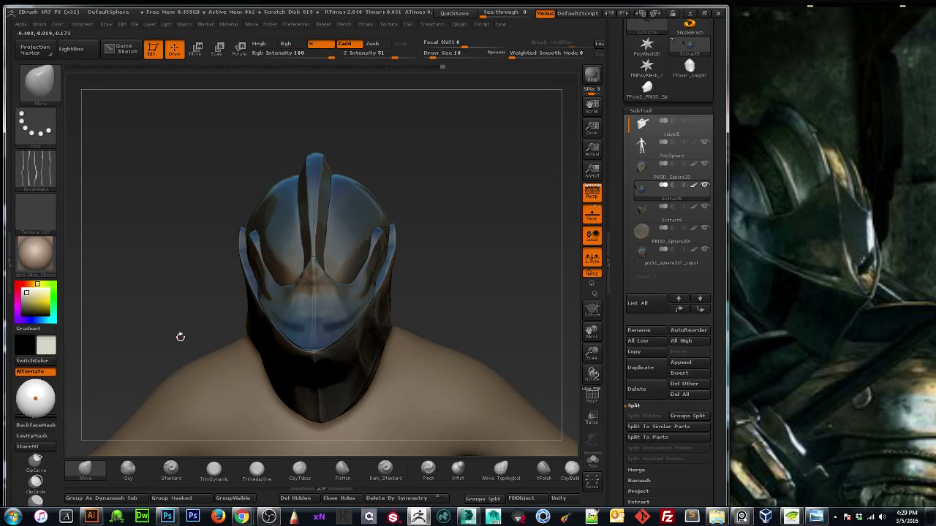
left_click_drag(170, 334, 168, 310)
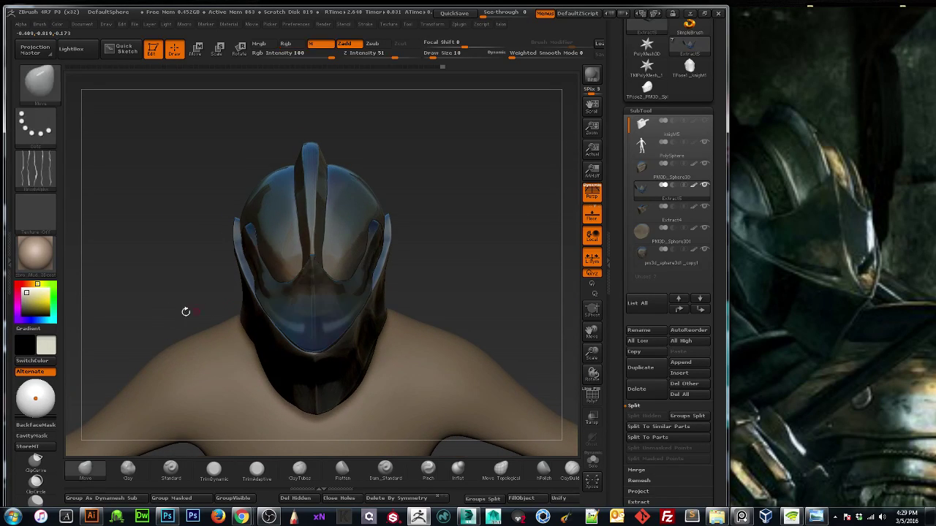
key("ctrl")
left_click(181, 285, "ctrl")
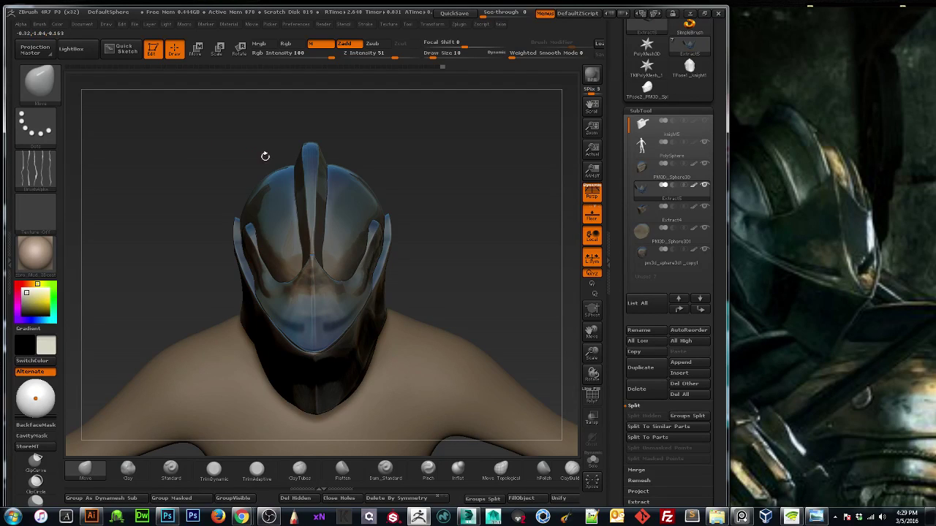
Extract the masked eye-slit strips with thickness 0.02 and accept them as a new subtool.
left_click_drag(613, 300, 617, 202)
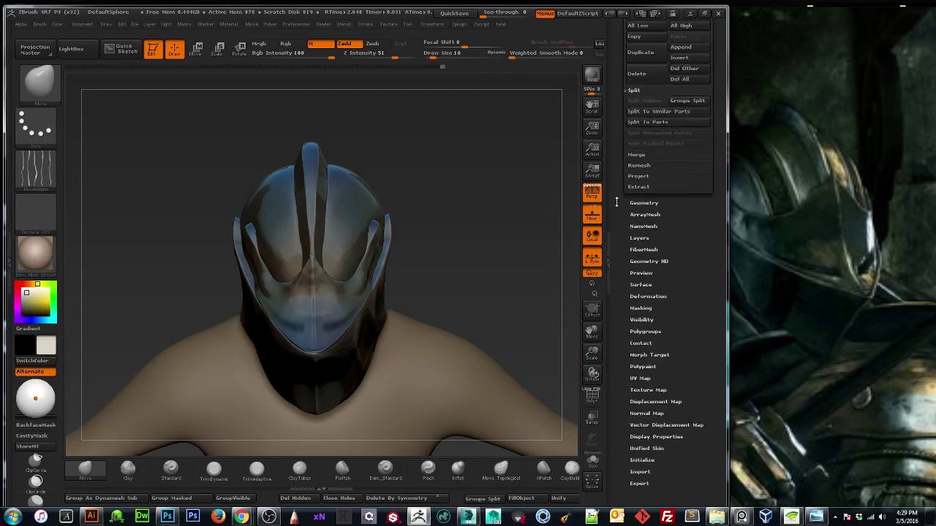
left_click(633, 187)
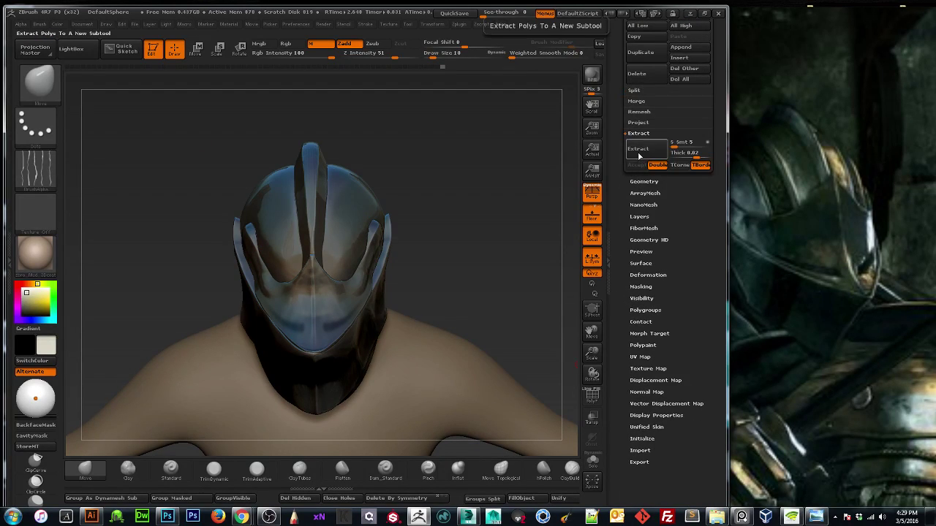
left_click(637, 150)
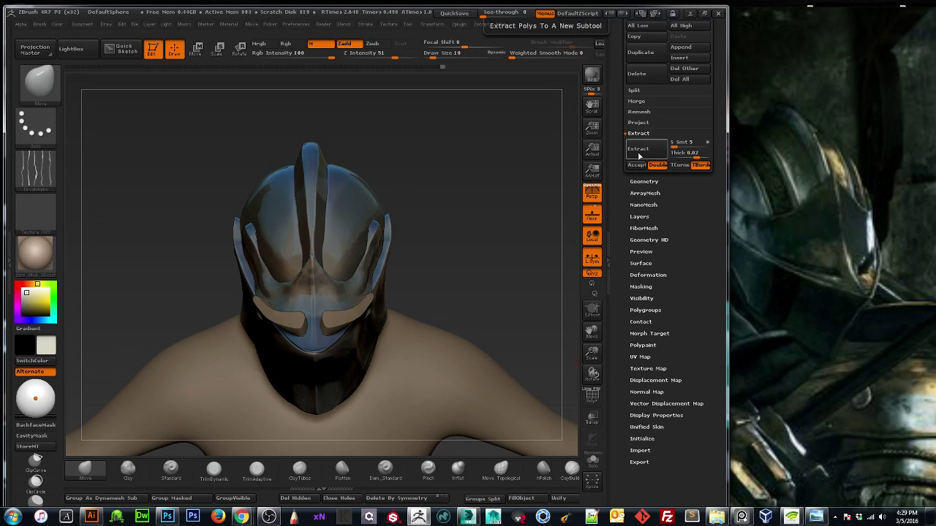
left_click(641, 166)
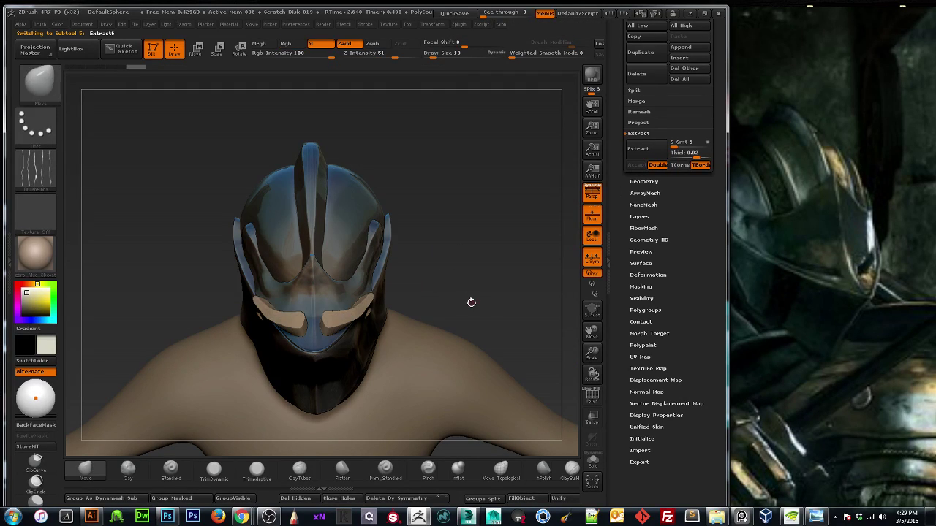
Set the draw size to 150 and smooth the lower parts of the extracted strips from the side.
key("bracketright")
key("bracketright")
key("bracketright")
key("bracketright")
key("bracketright")
key("bracketright")
key("bracketright")
key("bracketright")
key("bracketright")
key("bracketright")
key("bracketright")
key("bracketright")
key("bracketright")
key("bracketright")
key("bracketright")
key("bracketright")
left_click_drag(154, 241, 351, 256)
key("shift")
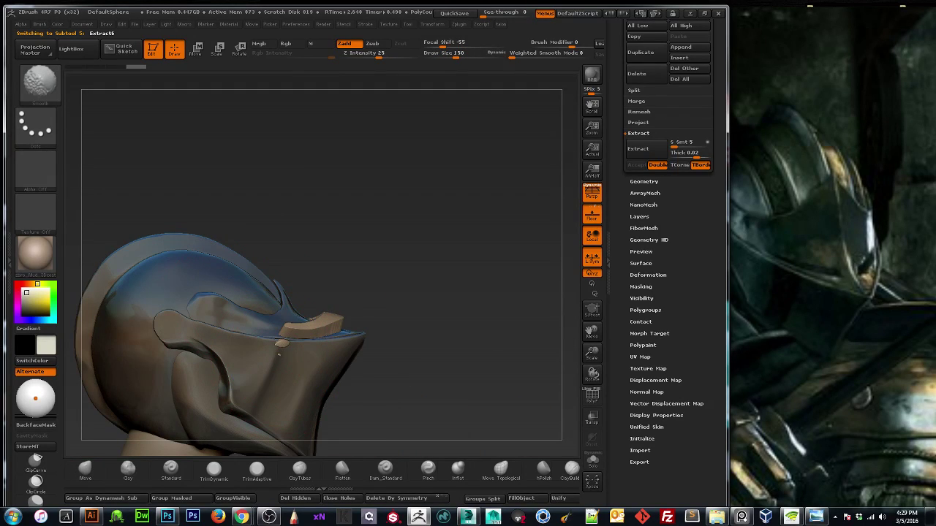
left_click_drag(277, 345, 269, 359, "shift")
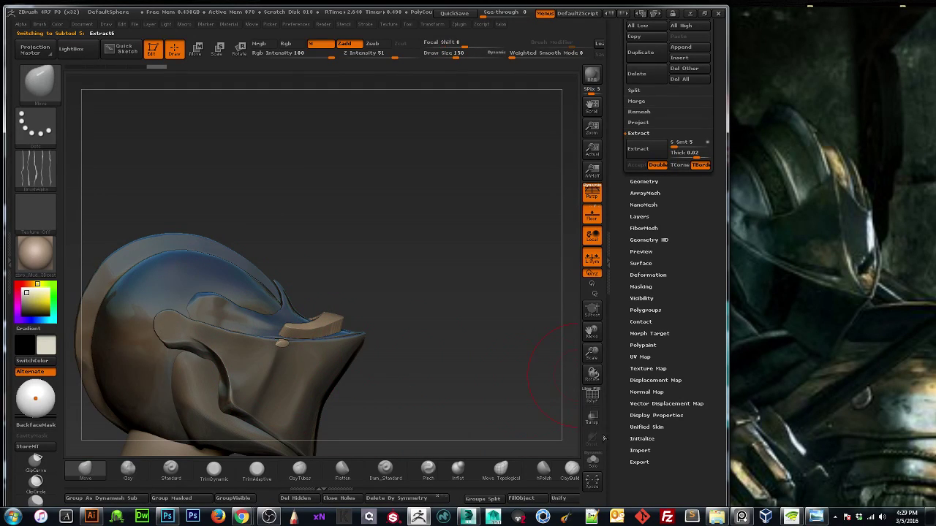
Isolate the extracted strips with Solo and check their polygroups using the polyframe display.
left_click(589, 468)
left_click_drag(526, 417, 458, 388)
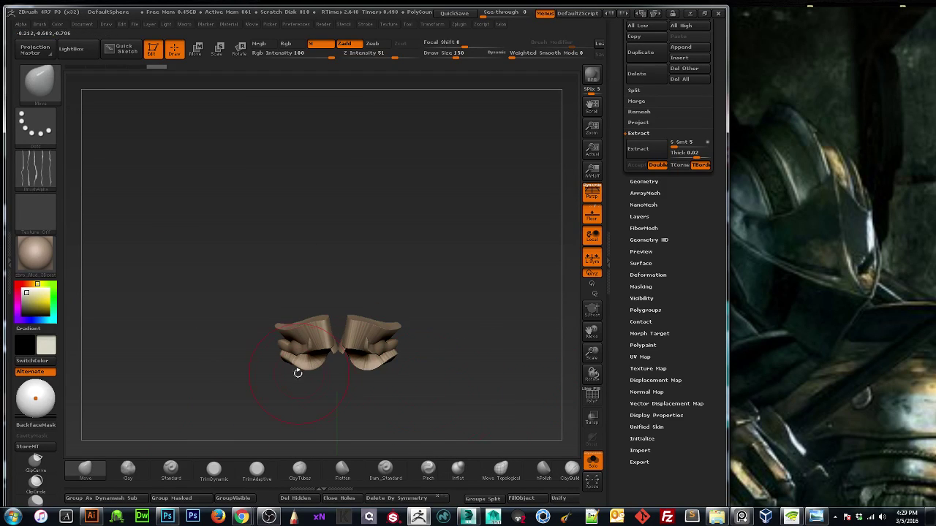
left_click_drag(590, 354, 600, 384)
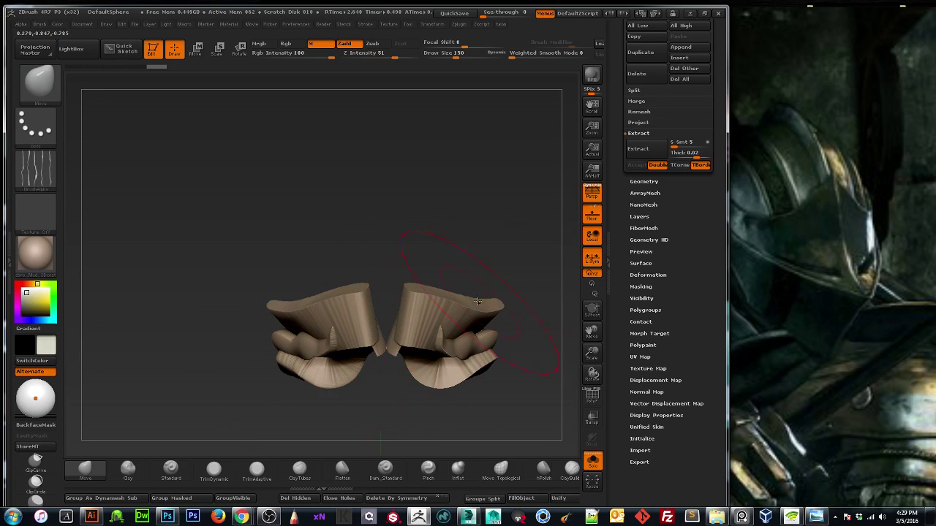
left_click_drag(591, 333, 544, 329)
left_click(592, 395)
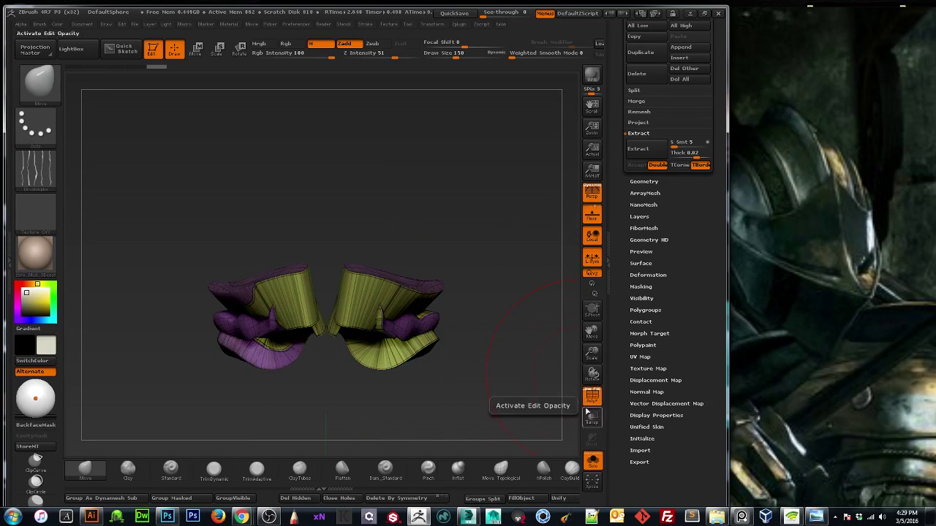
left_click(592, 395)
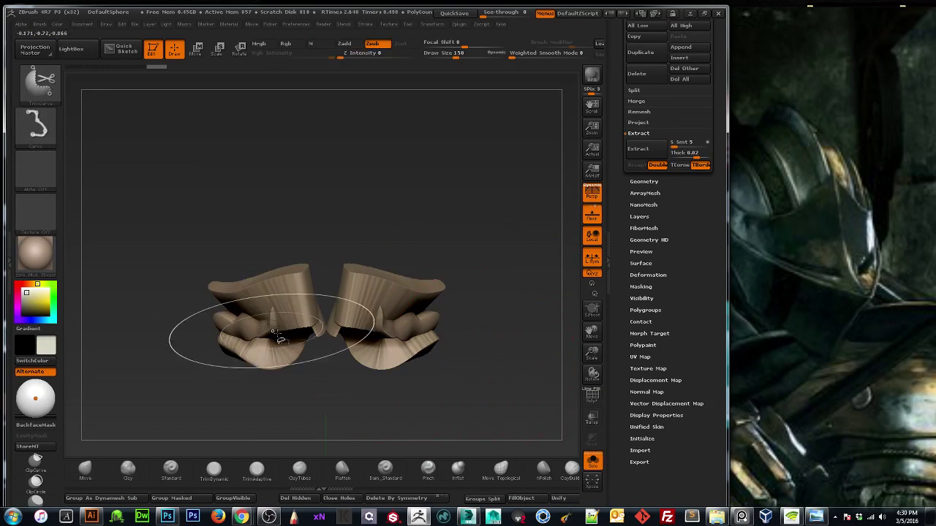
Cut away the lumpy lower pieces beneath the extracted strips with the TrimCurve brush at draw size 50.
mouse_move(163, 332)
left_mouse_down()
mouse_move(197, 322)
mouse_move(184, 317)
mouse_move(187, 278)
left_mouse_up()
left_click_drag(307, 294, 375, 287, "ctrl+shift")
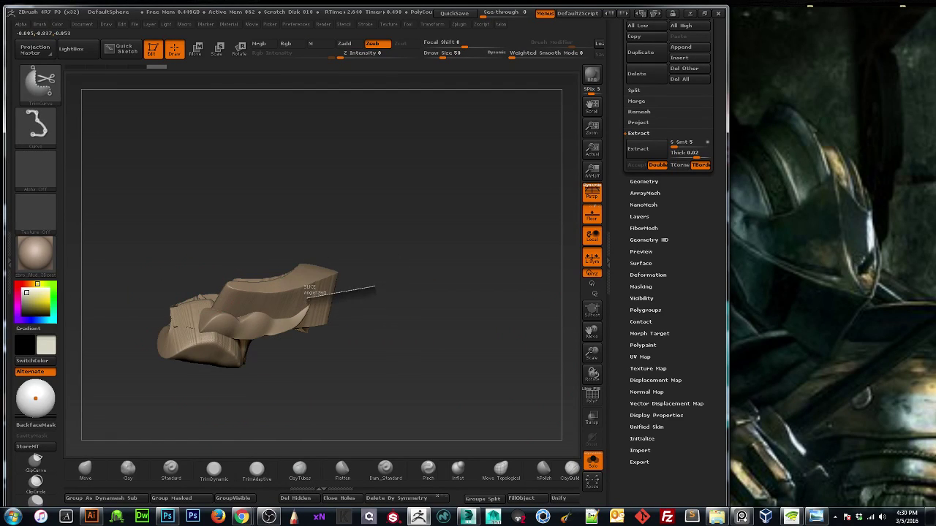
mouse_move(307, 293)
left_mouse_down("ctrl+shift")
mouse_move(245, 310)
mouse_move(142, 282)
mouse_move(140, 430)
mouse_move(192, 440)
left_mouse_up("ctrl+shift")
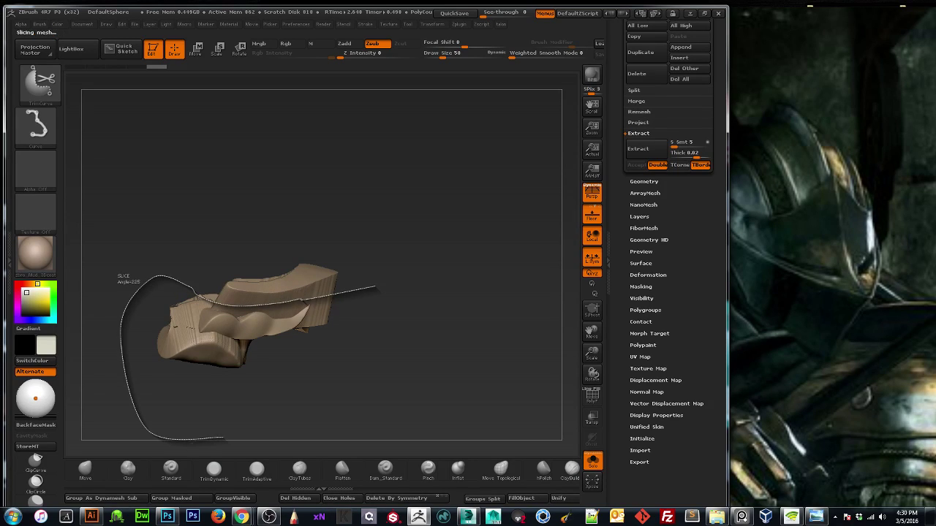
Try to trim the inner end of one eye-slit strip, and undo the cut.
mouse_move(270, 394)
left_mouse_down()
mouse_move(224, 337)
mouse_move(198, 354)
mouse_move(209, 309)
mouse_move(255, 255)
left_mouse_up()
mouse_move(248, 378)
left_mouse_down()
mouse_move(309, 384)
mouse_move(257, 428)
mouse_move(209, 427)
mouse_move(206, 378)
mouse_move(255, 246)
mouse_move(265, 378)
mouse_move(240, 431)
mouse_move(277, 395)
mouse_move(295, 361)
mouse_move(295, 422)
mouse_move(300, 400)
left_mouse_up()
mouse_move(301, 297)
left_mouse_down()
mouse_move(298, 318)
mouse_move(336, 420)
mouse_move(328, 437)
left_mouse_up()
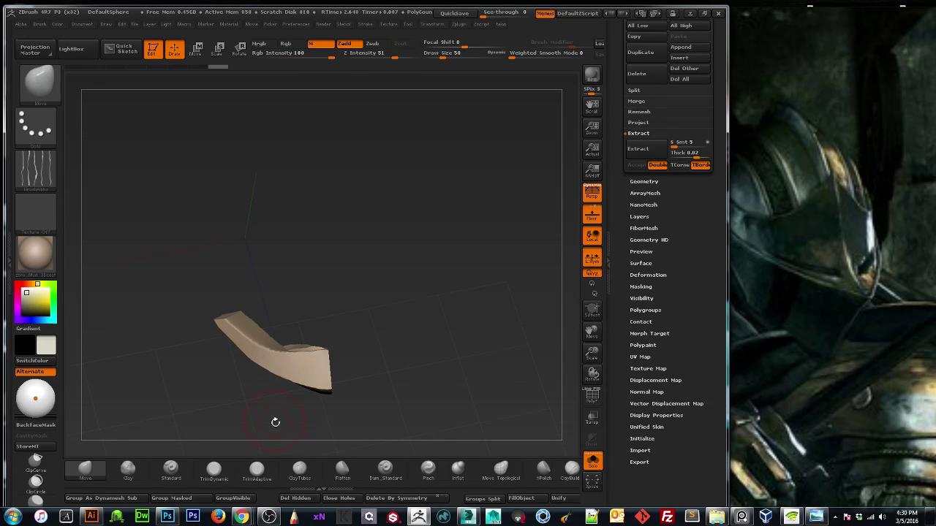
key("ctrl+z")
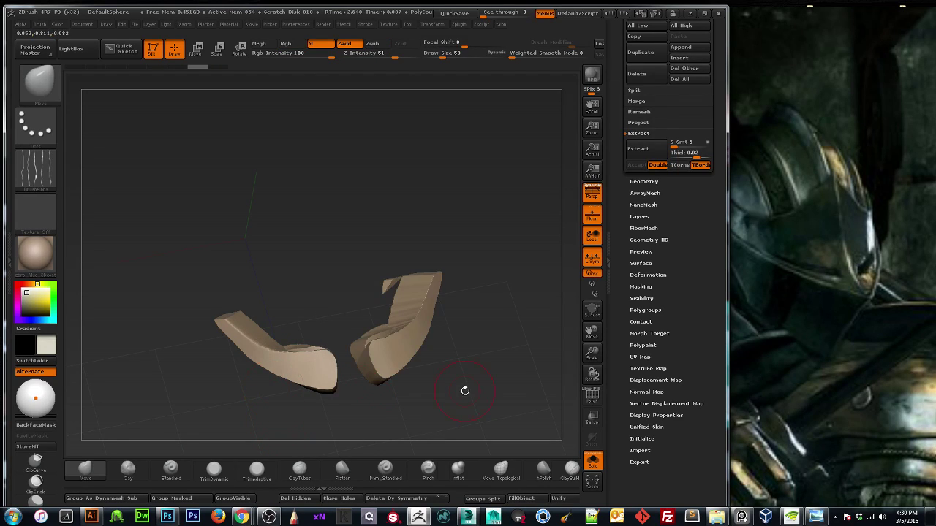
key("ctrl+z")
Try twice to trim off the leftover spike at the rear end of one strip, undoing each cut.
left_click_drag(512, 380, 525, 402)
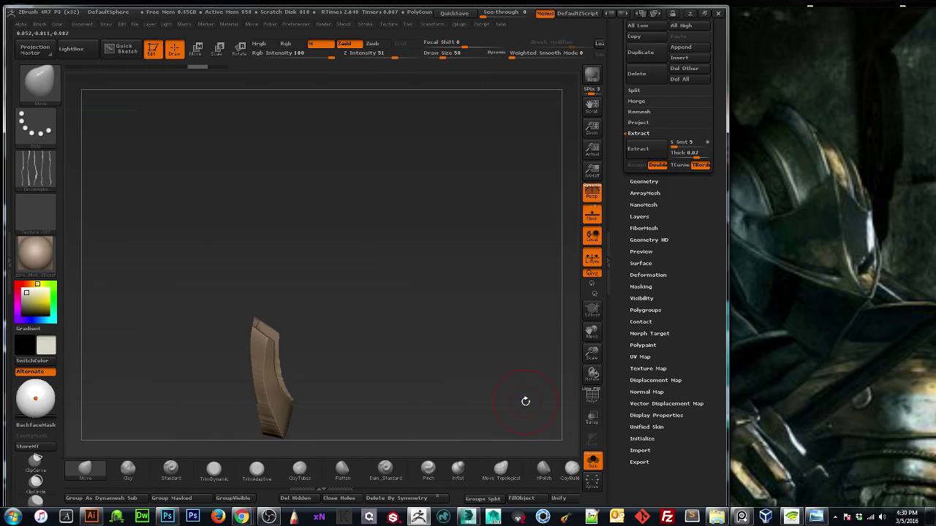
left_click_drag(499, 368, 443, 372)
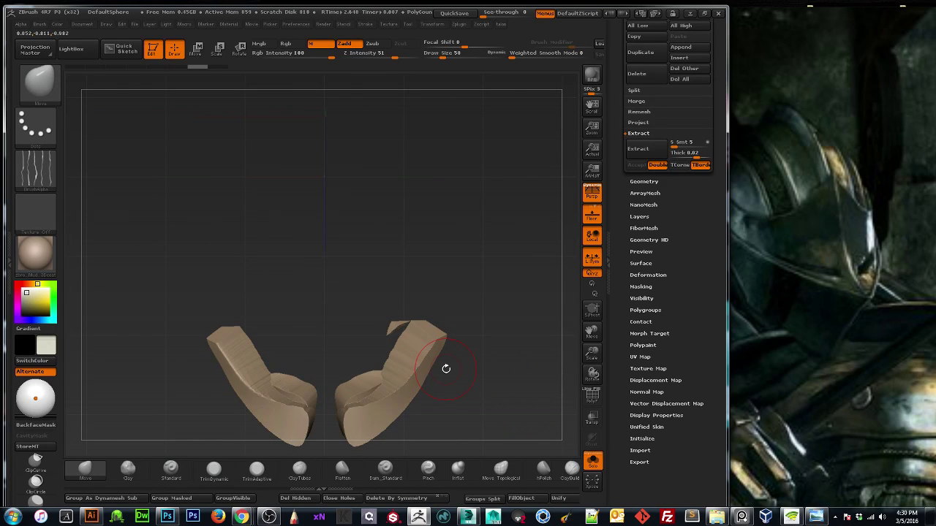
mouse_move(342, 333)
left_mouse_down("ctrl+shift")
mouse_move(398, 328)
mouse_move(411, 293)
mouse_move(408, 246)
mouse_move(472, 257)
left_mouse_up("ctrl+shift")
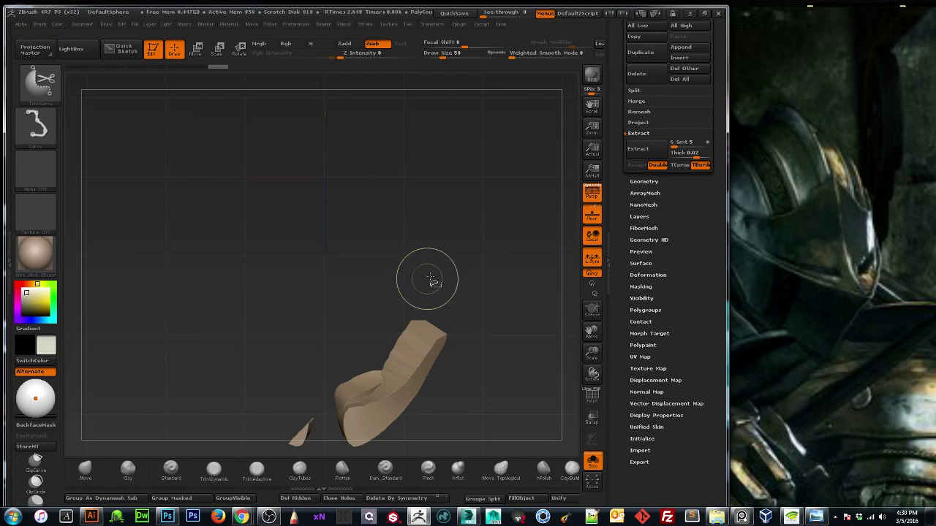
left_click(395, 293, "ctrl+shift")
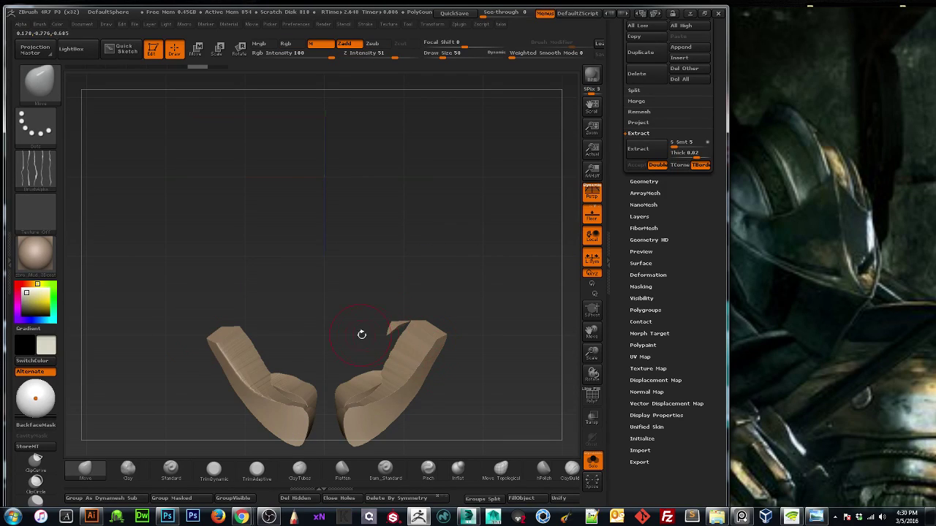
left_click_drag(372, 357, 419, 325, "ctrl+shift")
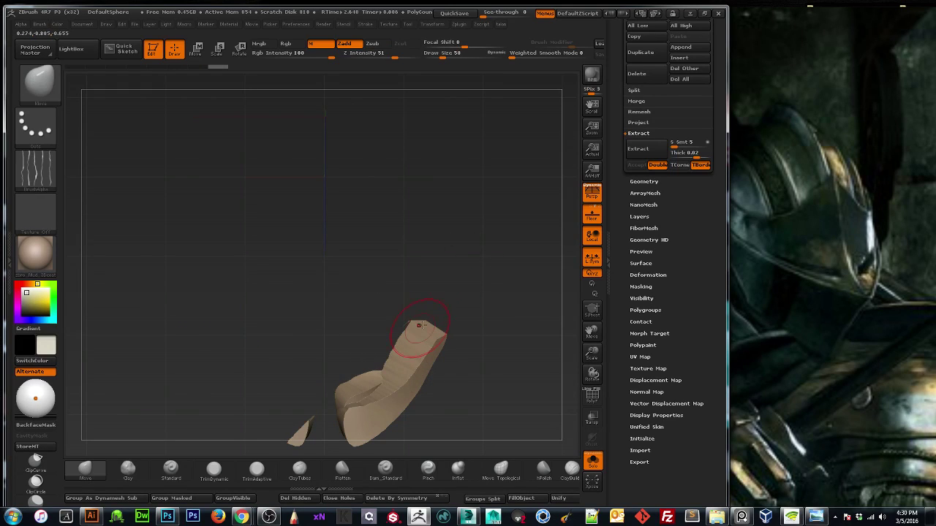
left_click(84, 310, "ctrl+shift")
Examine the leftover spike and its polygroups up close, and check both strips from the front.
left_click_drag(497, 350, 507, 335)
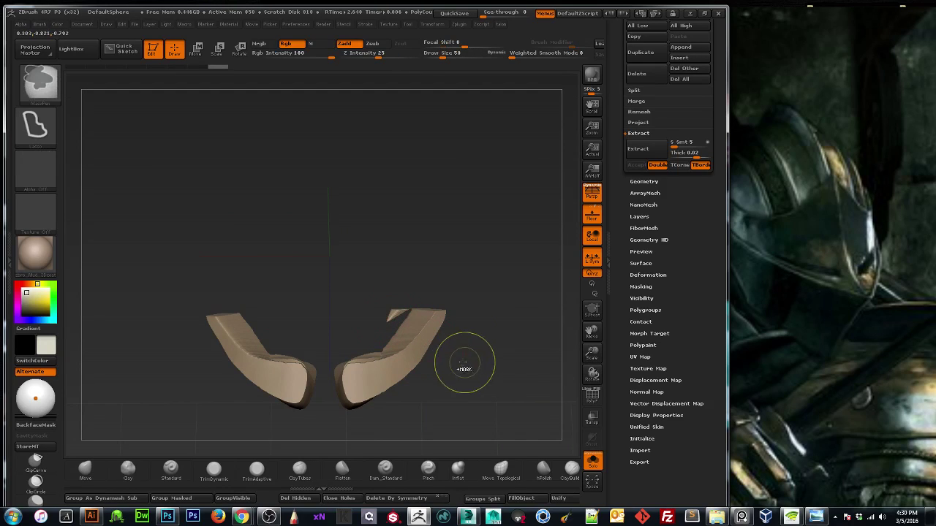
left_click(591, 396)
left_click(591, 396)
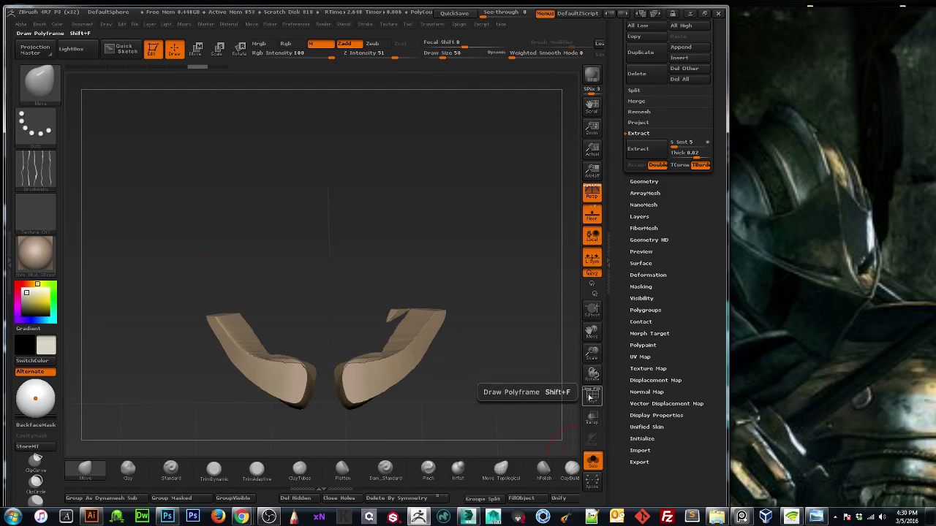
left_click_drag(592, 353, 576, 490)
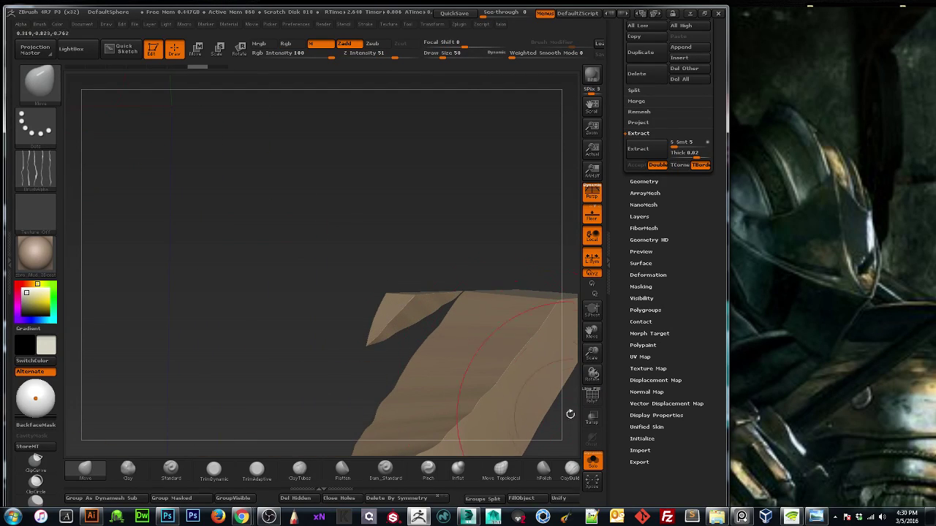
key("ctrl")
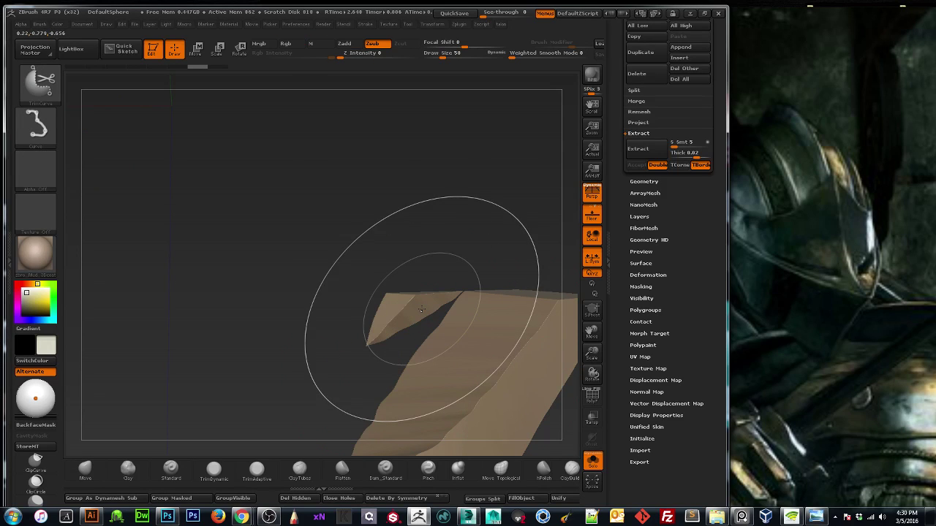
left_click(591, 396)
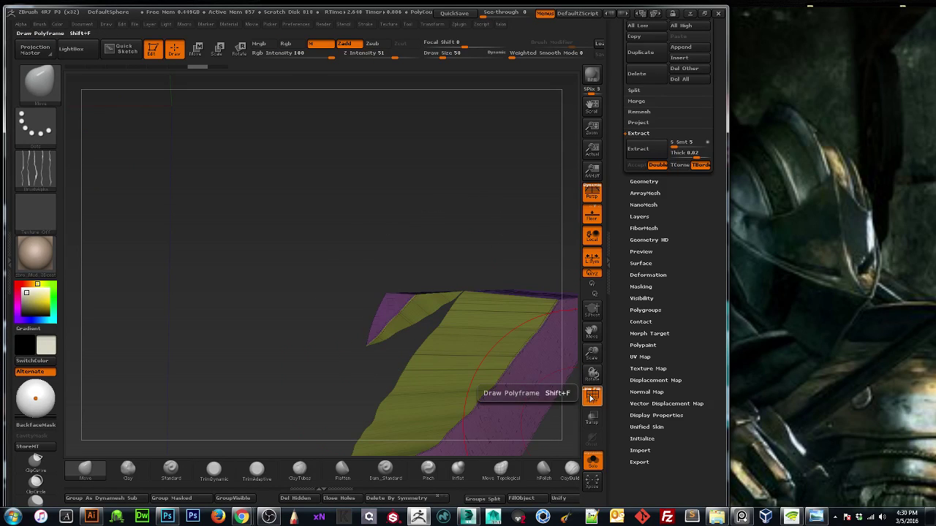
left_click(590, 397)
left_click_drag(590, 355, 524, 252)
left_click_drag(524, 351, 513, 271)
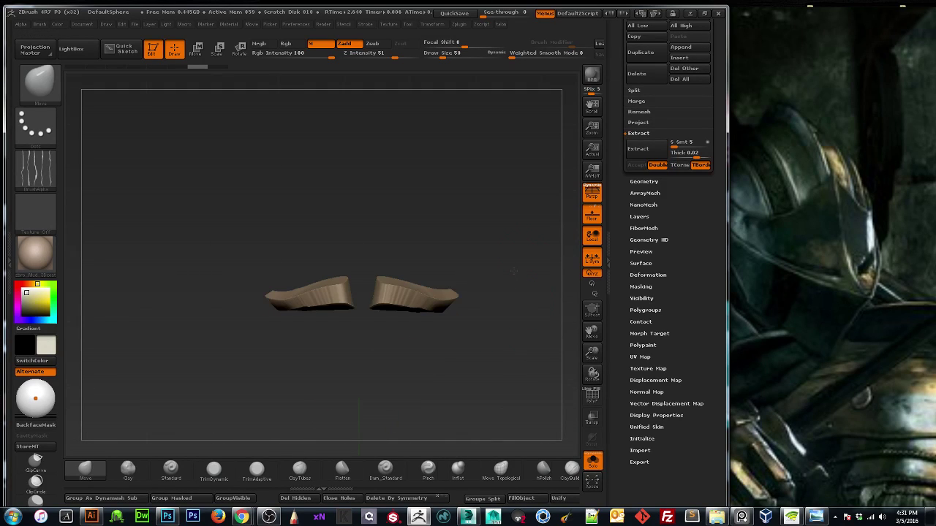
Stretch the eye-slit strips vertically along a Transpose Move line, undoing the excessive stretches.
left_click(196, 50)
left_click_drag(338, 285, 377, 382)
left_click_drag(357, 333, 361, 350)
key("ctrl+z")
mouse_move(327, 303)
left_mouse_down()
mouse_move(328, 400)
mouse_move(326, 364)
mouse_move(303, 387)
mouse_move(240, 304)
mouse_move(326, 380)
mouse_move(292, 407)
left_mouse_up()
key("ctrl+z")
key("ctrl+z")
key("ctrl+z")
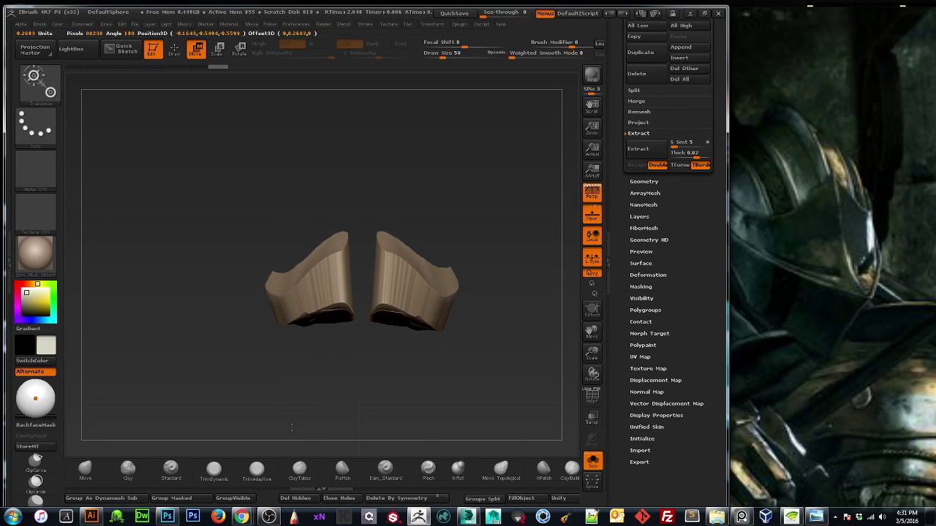
key("ctrl+z")
key("ctrl+z")
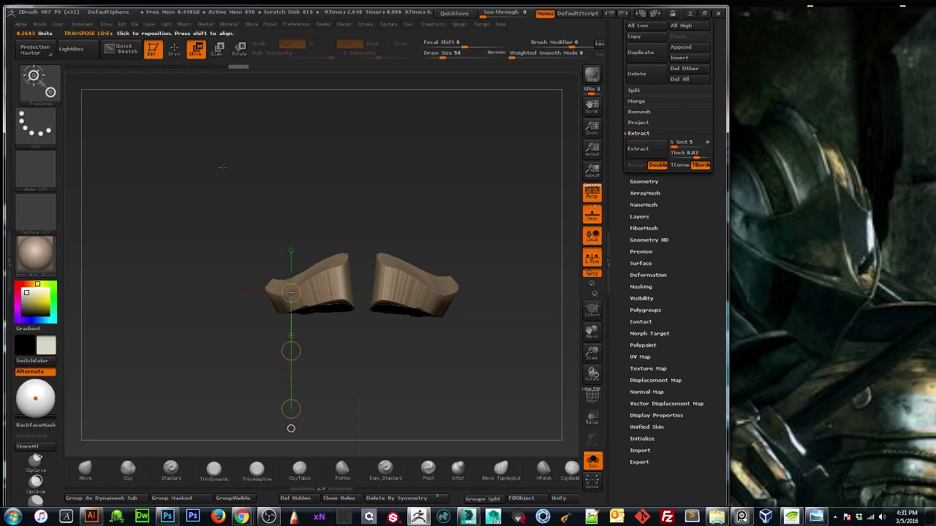
Leave Transpose mode, step back and forth through the strips' edit history, and open the Geometry settings.
left_click(174, 50)
key("ctrl+shift+z")
key("ctrl+shift+z")
key("ctrl+z")
key("ctrl+z")
left_click(658, 181)
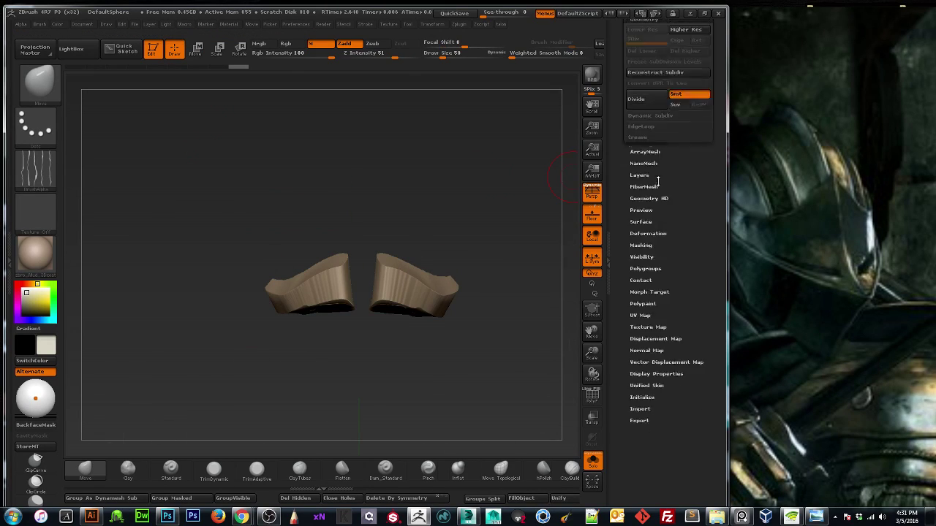
left_click_drag(617, 186, 619, 282)
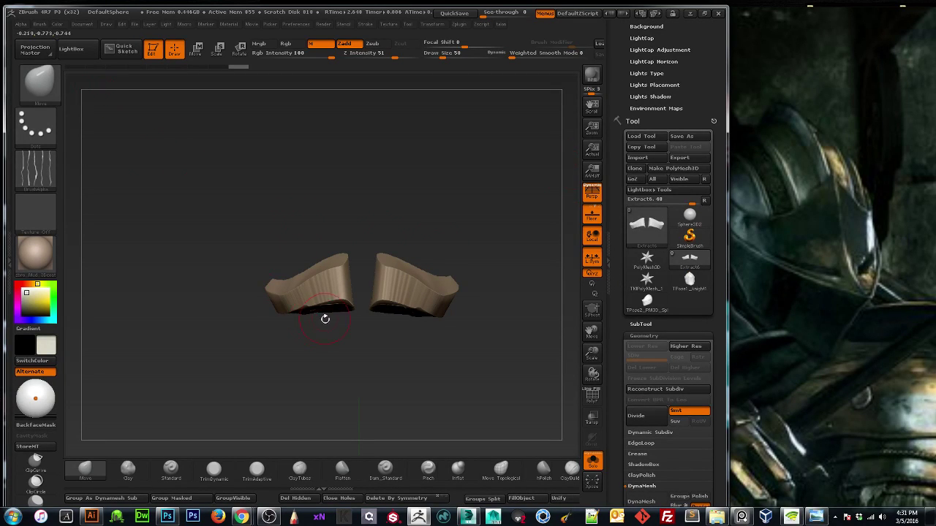
left_click_drag(429, 282, 472, 295)
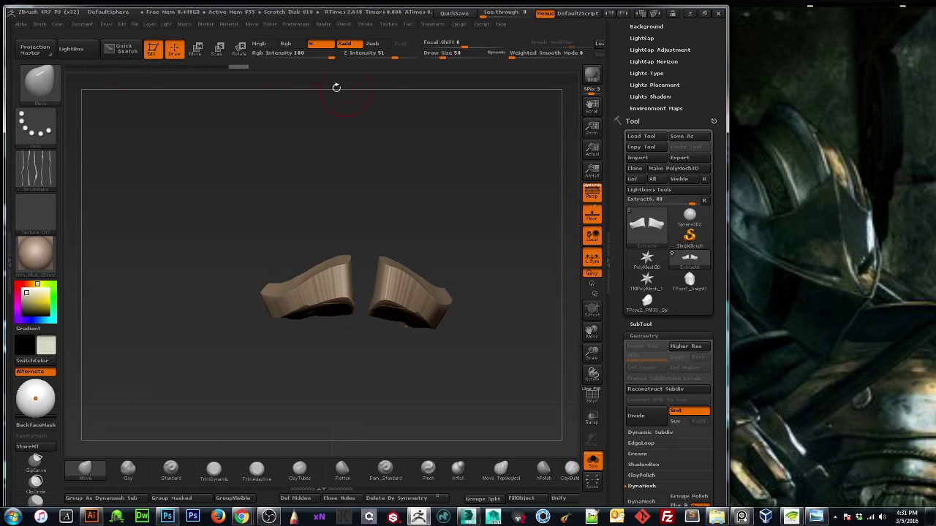
Show the whole helmet again and permanently delete the extracted eye-slit strips subtool.
left_click(592, 461)
left_click_drag(515, 311, 574, 372)
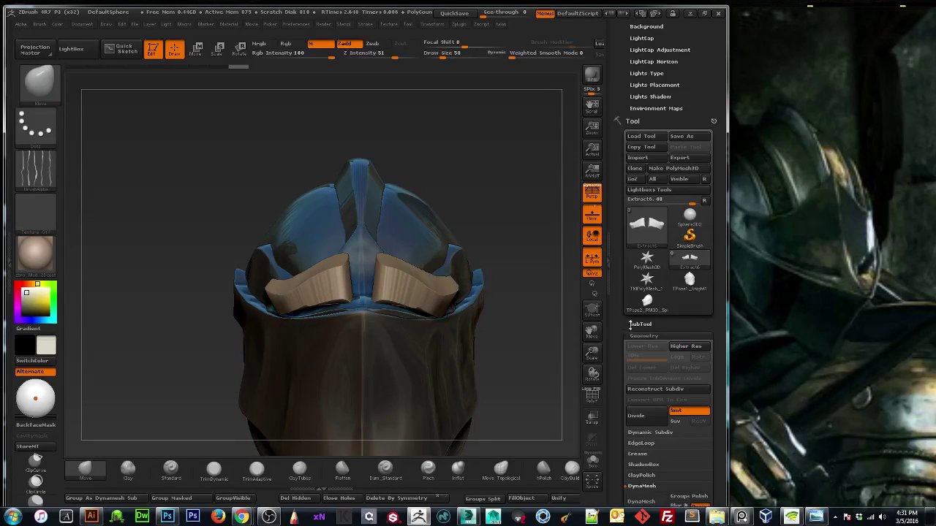
left_click(630, 324)
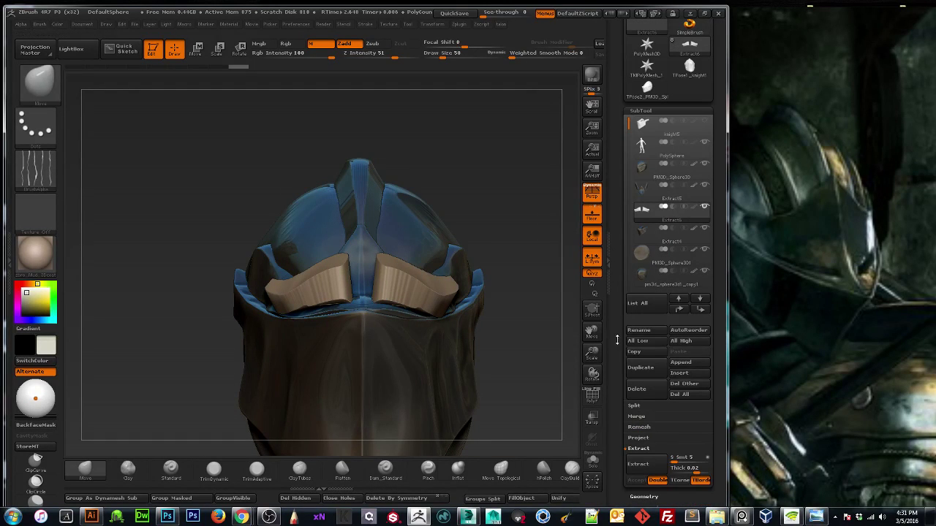
left_click(636, 389)
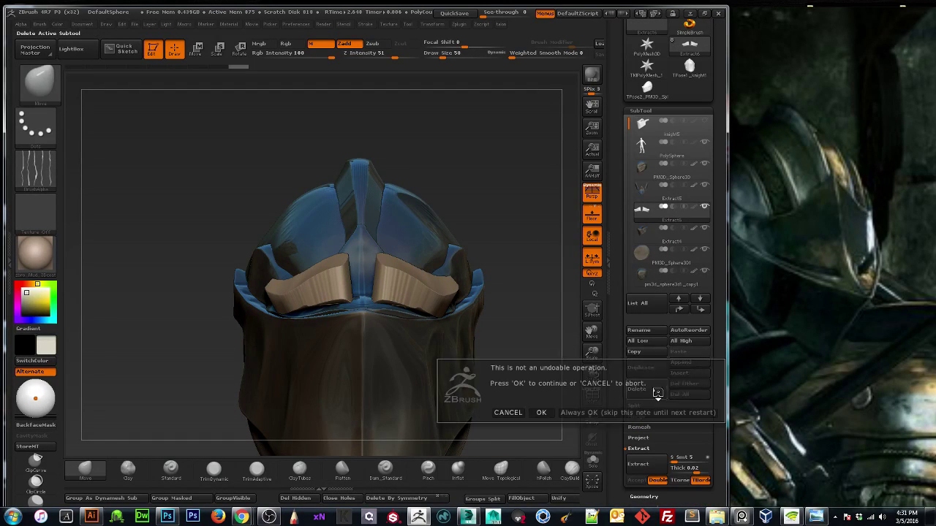
left_click(540, 413)
Make the helmet's pointed visor piece, Extract5, the active subtool.
left_click_drag(568, 256, 565, 323)
left_click_drag(540, 284, 540, 253)
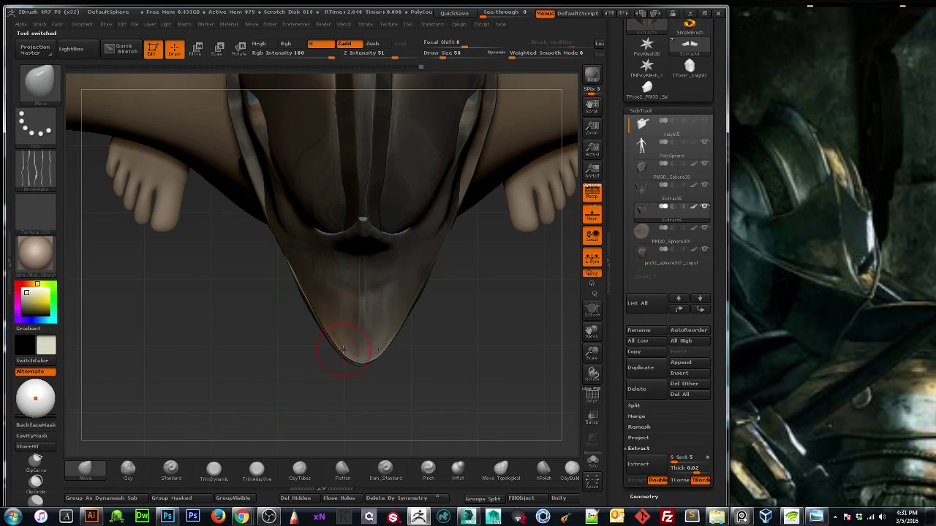
key("ctrl")
left_click(343, 318, "alt")
Try lasso-masking slanted eye-slit shapes near the visor's tip, undoing each attempt.
mouse_move(293, 385)
left_mouse_down()
mouse_move(288, 239)
mouse_move(297, 373)
mouse_move(334, 328)
left_mouse_up()
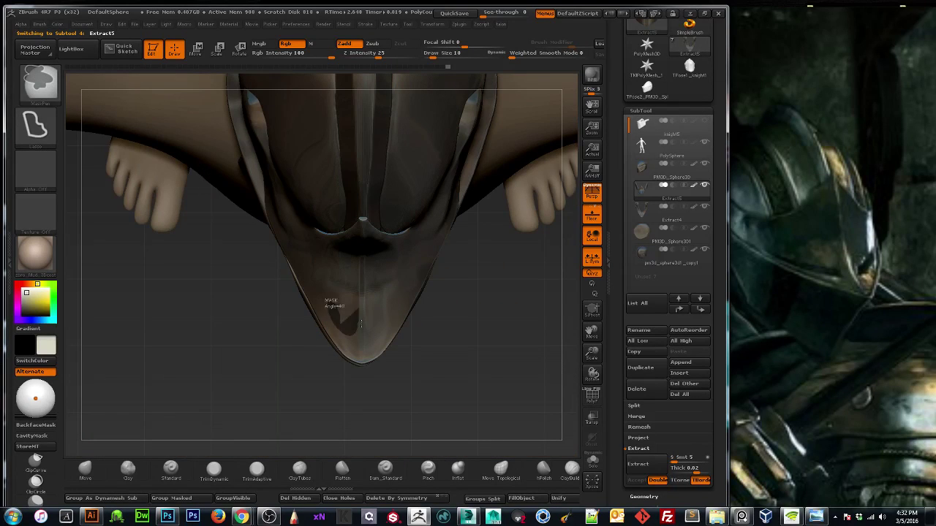
key("ctrl+z")
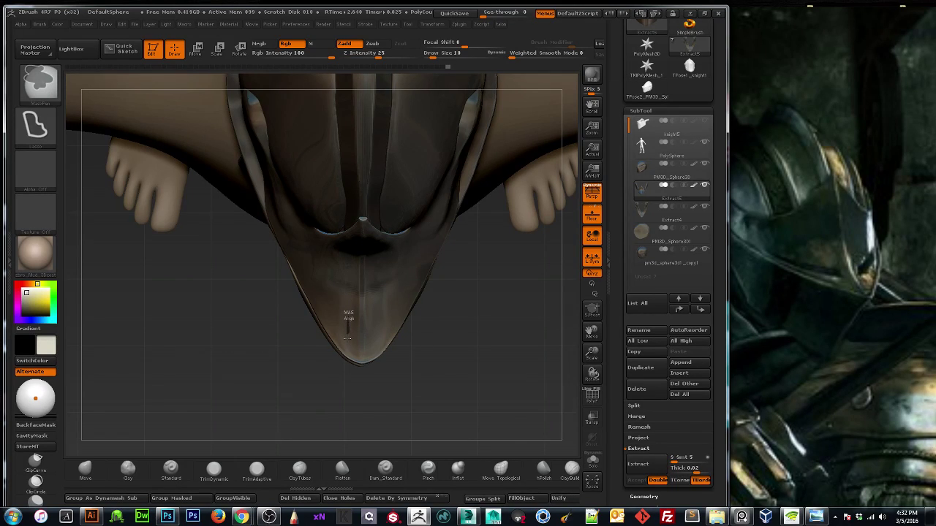
mouse_move(329, 314)
left_mouse_down()
mouse_move(302, 277)
mouse_move(338, 311)
mouse_move(345, 334)
left_mouse_up()
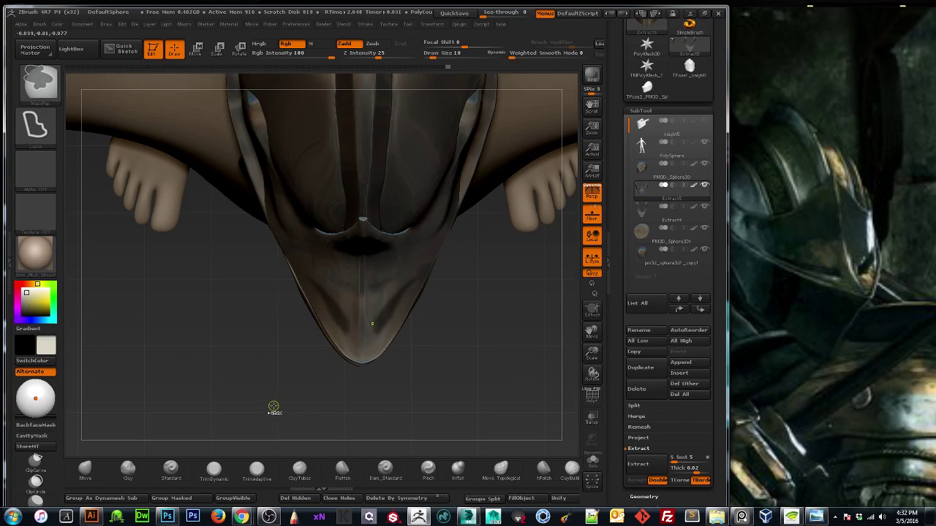
key("ctrl+z")
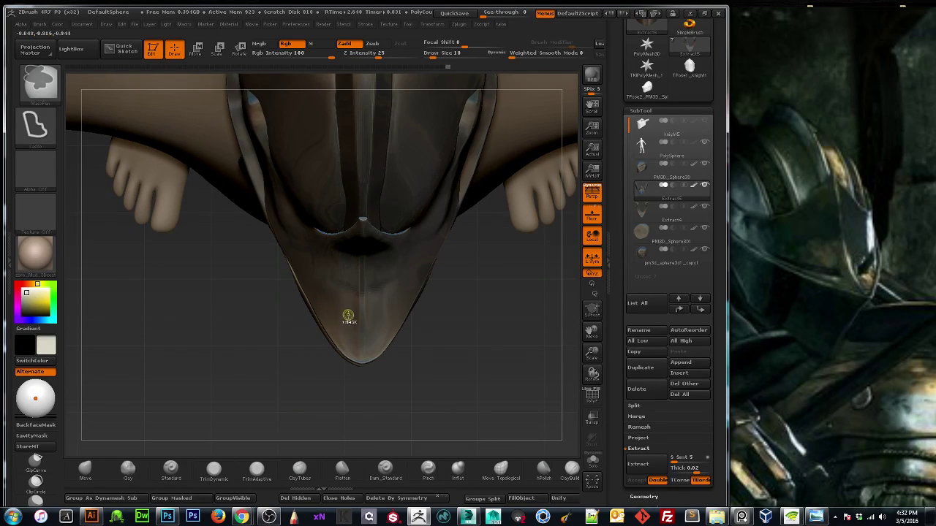
left_click_drag(346, 335, 327, 302, "ctrl")
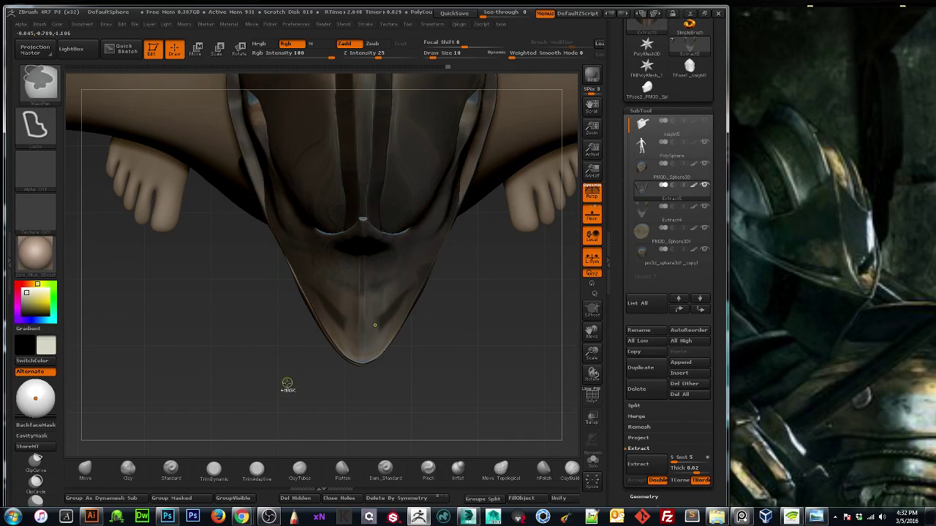
key("ctrl+z")
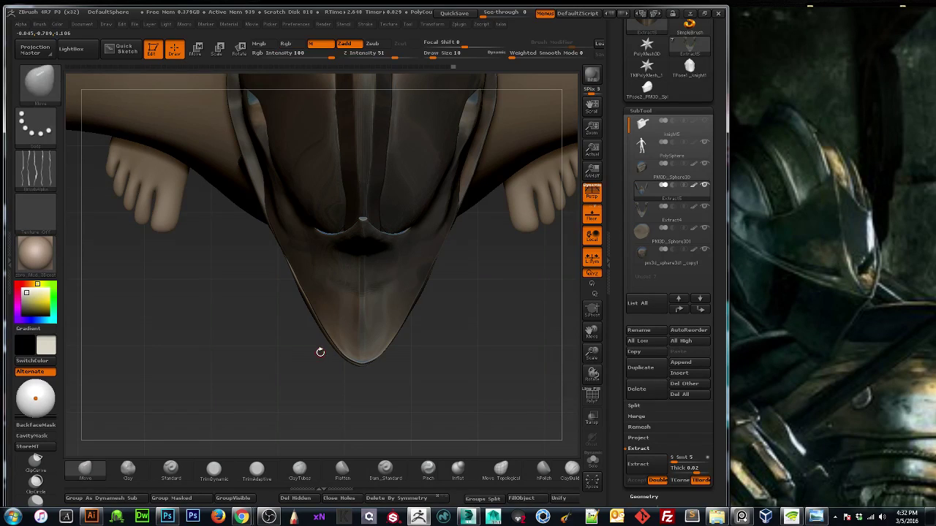
Toggle LazyMouse and try again to lasso-mask slits along the visor's edges, clearing each mask.
key("space")
left_click(338, 233)
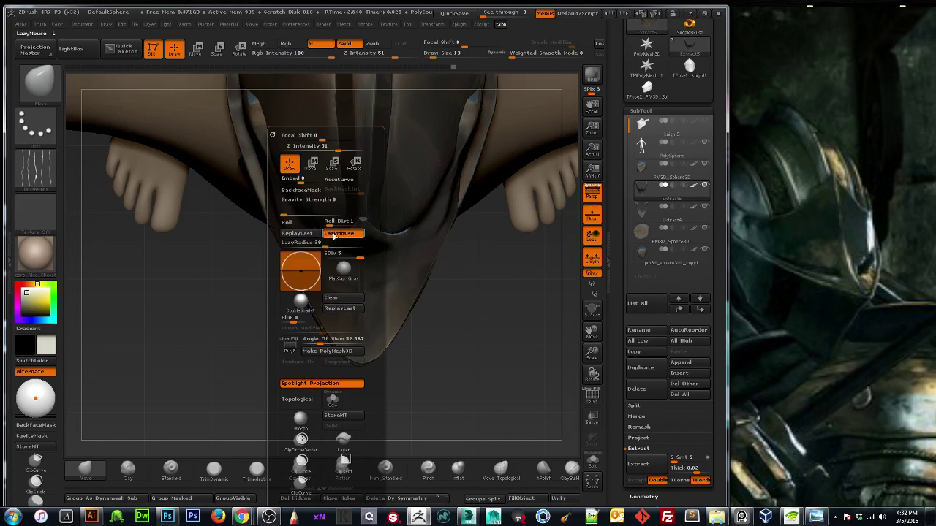
key("ctrl")
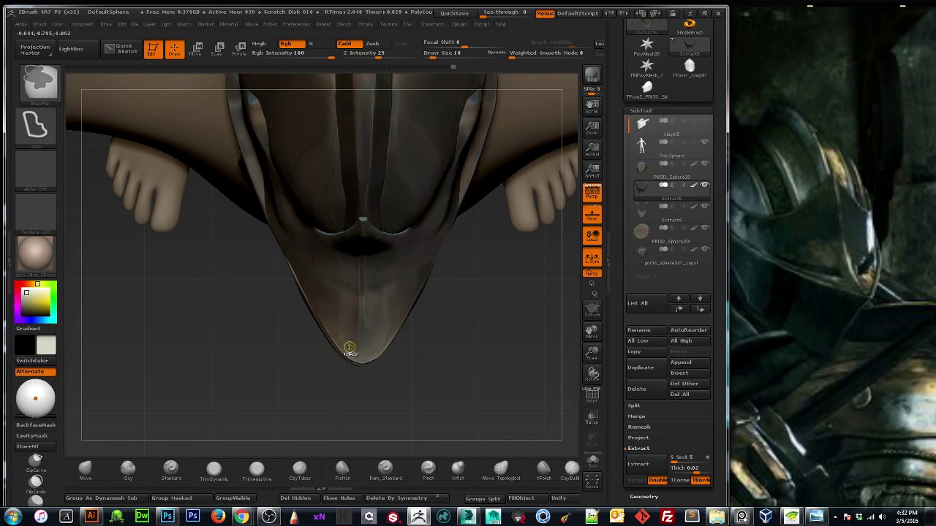
left_click_drag(350, 343, 314, 294, "ctrl")
left_click_drag(347, 342, 349, 344, "ctrl")
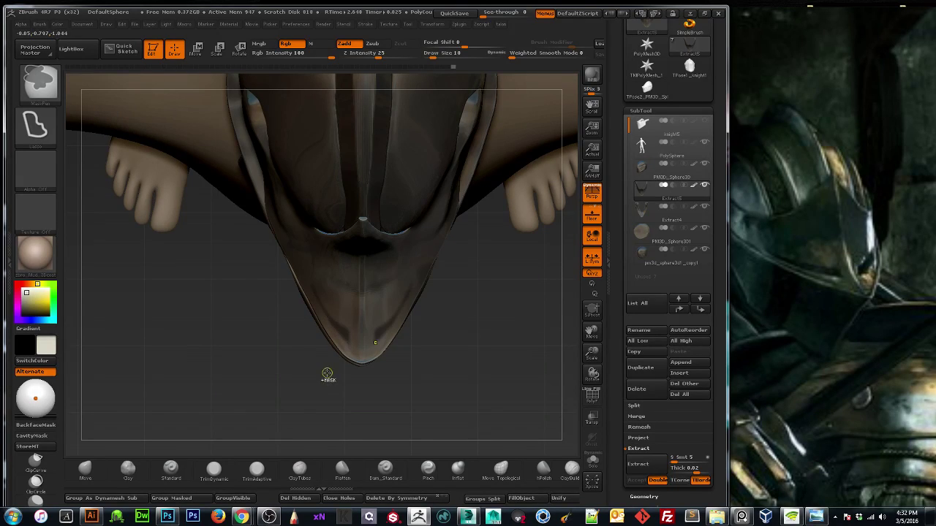
left_click_drag(291, 379, 301, 378, "ctrl")
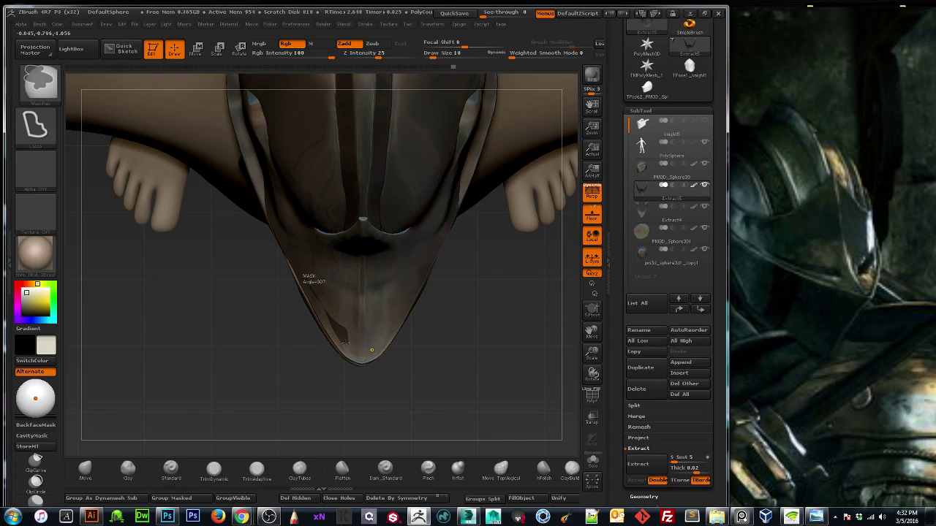
left_click_drag(301, 270, 307, 280, "ctrl")
left_click_drag(298, 425, 292, 395, "ctrl")
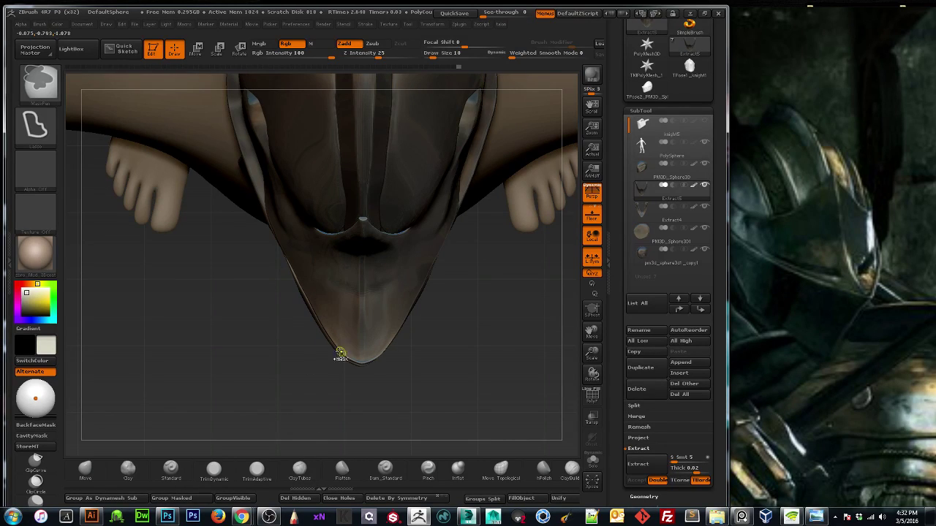
Set the masking brush's stroke to FreeHand, ready for work close to the visor's tip.
left_click(36, 126)
left_click(176, 135)
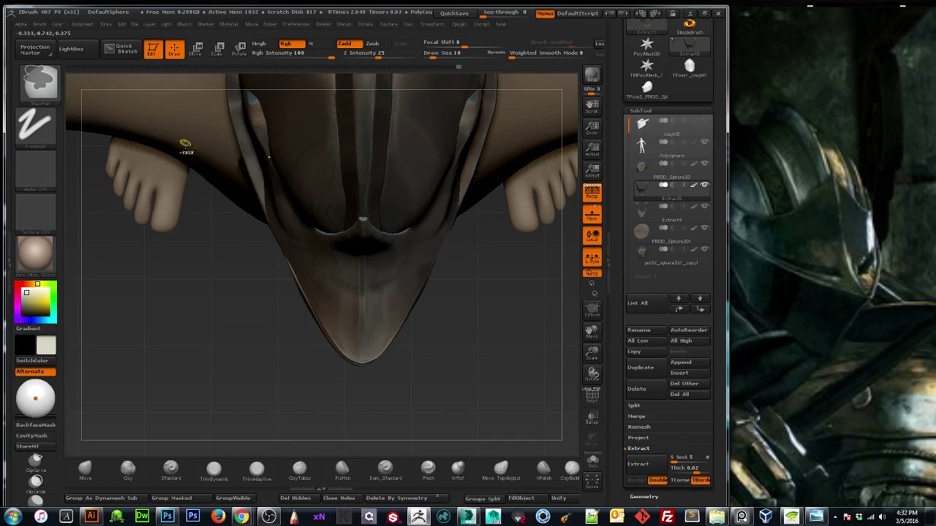
left_click_drag(592, 354, 560, 386)
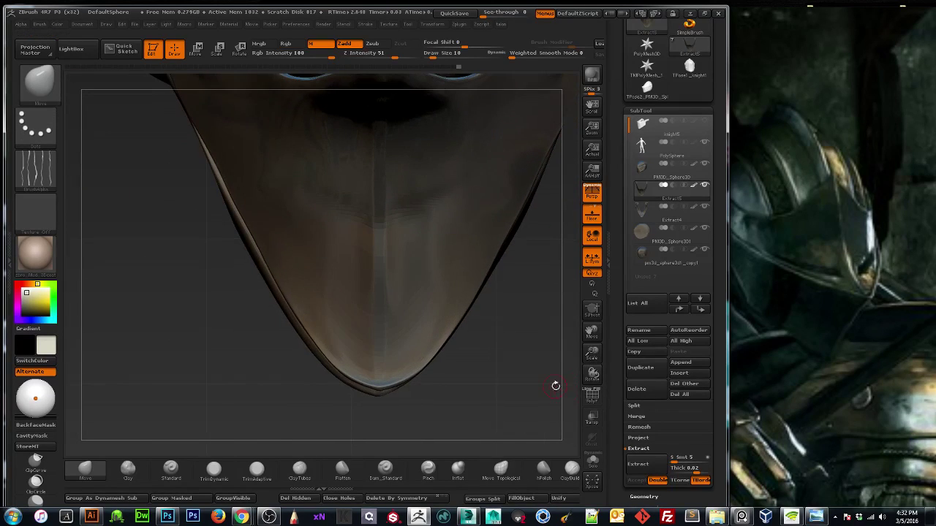
key("shift")
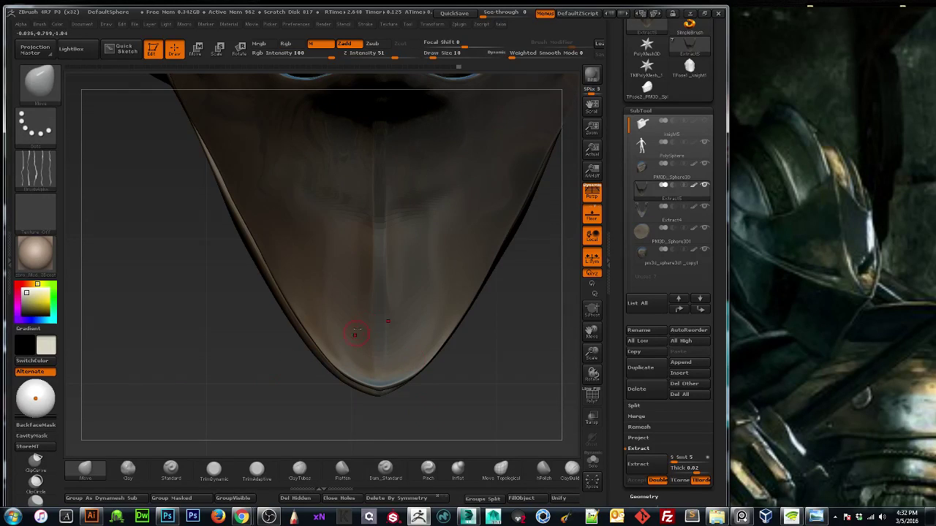
key("shift")
Paint mirrored slanted eye-slit masks beside the visor's ridge, thin their inner edges, and undo the last trim.
mouse_move(346, 339)
left_mouse_down()
mouse_move(345, 320)
mouse_move(334, 340)
mouse_move(315, 310)
mouse_move(348, 350)
mouse_move(330, 301)
mouse_move(293, 266)
left_mouse_up()
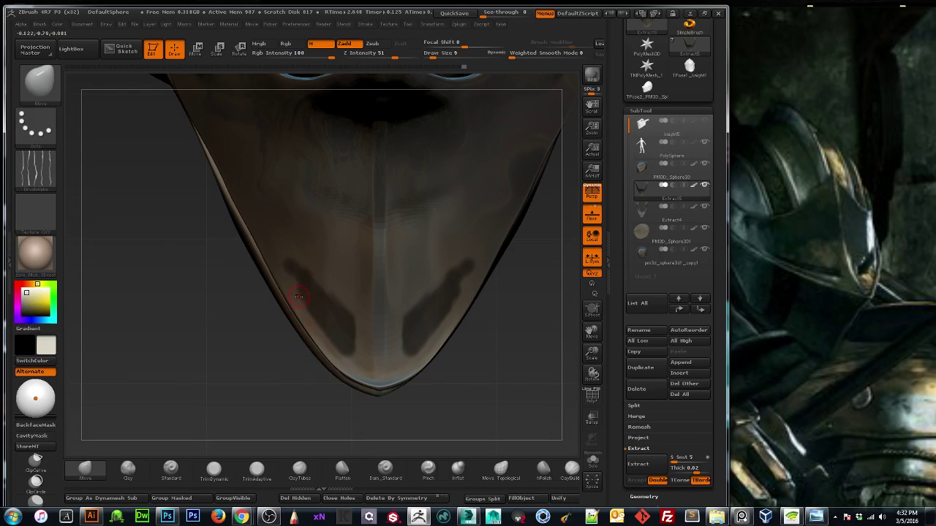
mouse_move(328, 316)
left_mouse_down("ctrl")
mouse_move(334, 332)
mouse_move(312, 302)
mouse_move(318, 324)
left_mouse_up("ctrl")
mouse_move(291, 292)
left_mouse_down("ctrl")
mouse_move(330, 318)
mouse_move(308, 294)
mouse_move(325, 313)
mouse_move(313, 324)
left_mouse_up("ctrl")
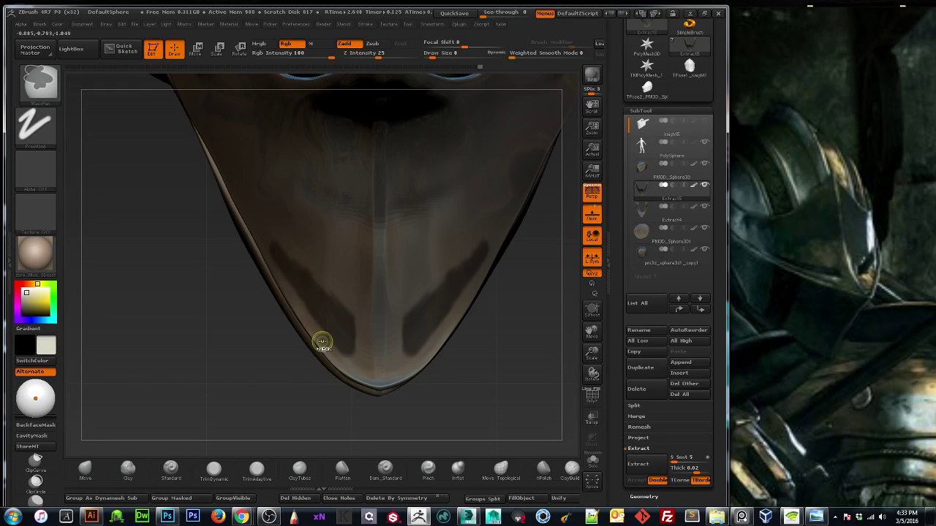
left_click_drag(337, 312, 285, 252, "ctrl")
left_click_drag(342, 318, 298, 270, "ctrl")
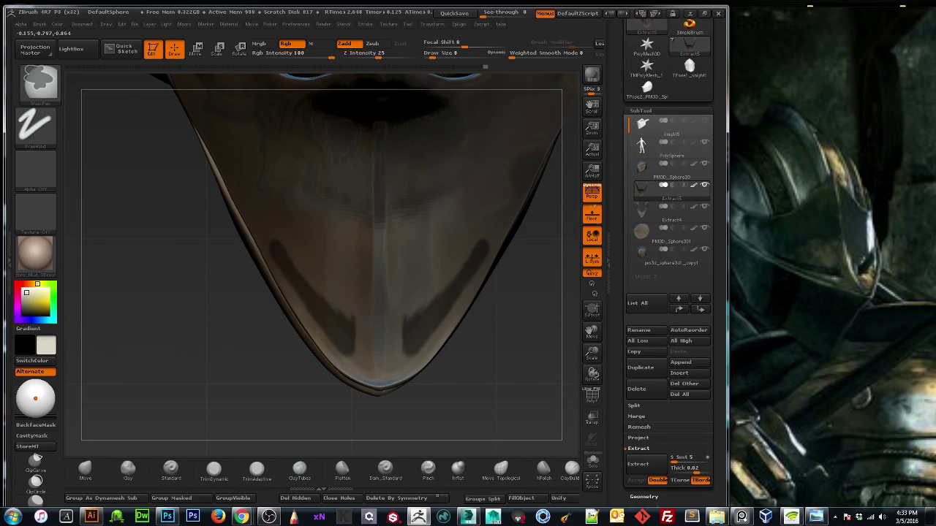
mouse_move(208, 322)
left_mouse_down()
mouse_move(227, 338)
mouse_move(197, 372)
left_mouse_up()
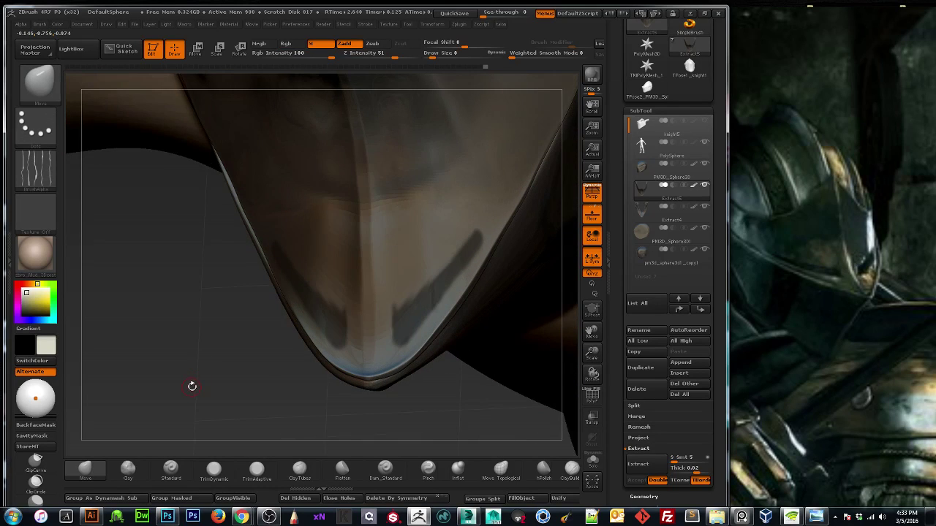
key("ctrl+z")
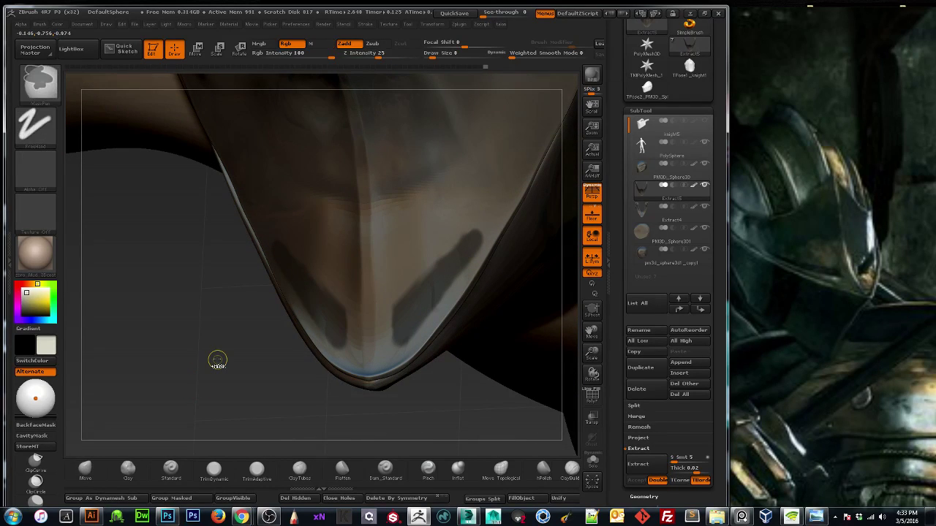
Clear the painted mask and subdivide the visor piece's mesh.
key("ctrl+d")
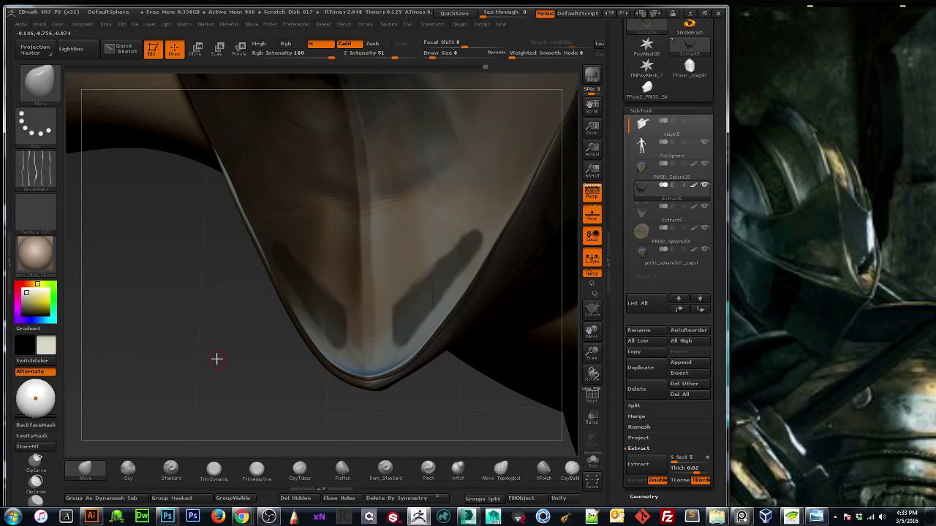
mouse_move(176, 349)
left_mouse_down()
mouse_move(151, 385)
mouse_move(191, 381)
left_mouse_up()
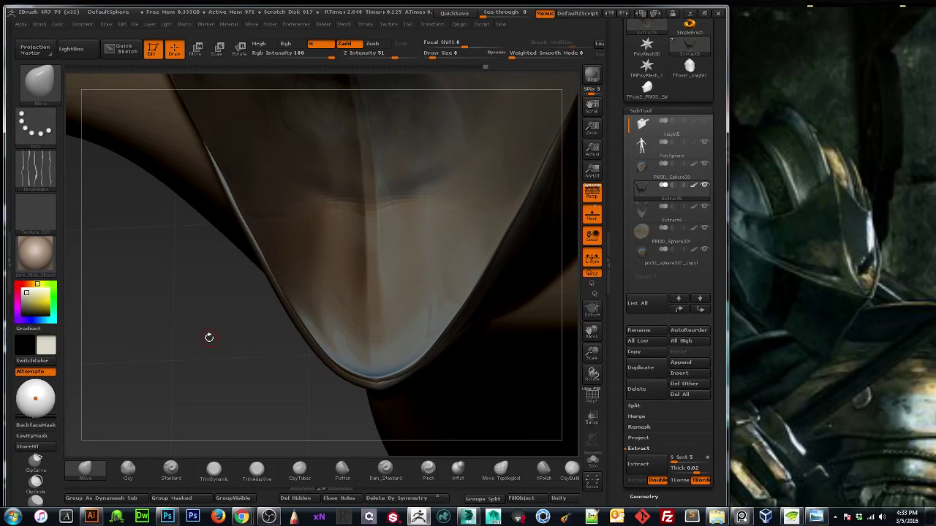
key("ctrl+d")
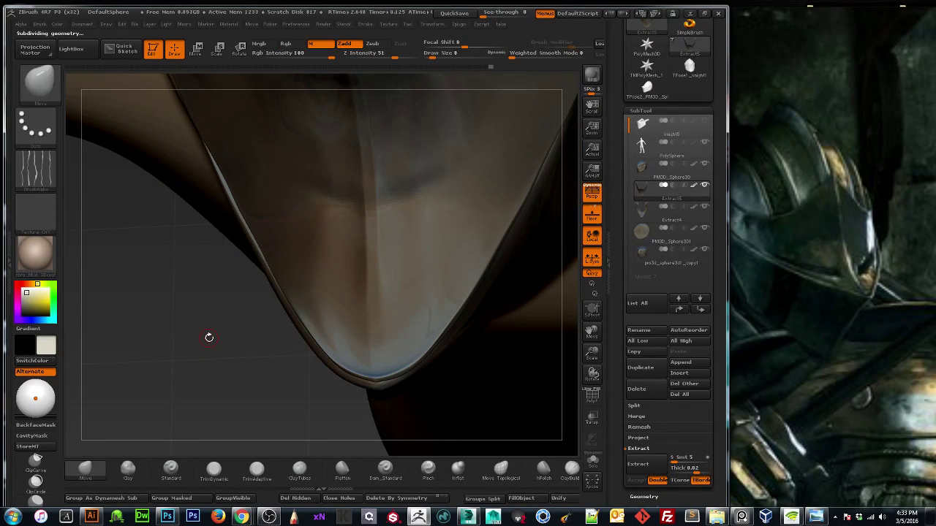
Paint mirrored slanted mask bands on both sides of the visor's ridge near the tip, filling them in evenly.
left_click_drag(201, 382, 217, 376, "shift")
mouse_move(349, 347)
left_mouse_down("ctrl")
mouse_move(352, 320)
mouse_move(351, 344)
mouse_move(342, 313)
mouse_move(339, 343)
mouse_move(282, 268)
mouse_move(297, 282)
left_mouse_up("ctrl")
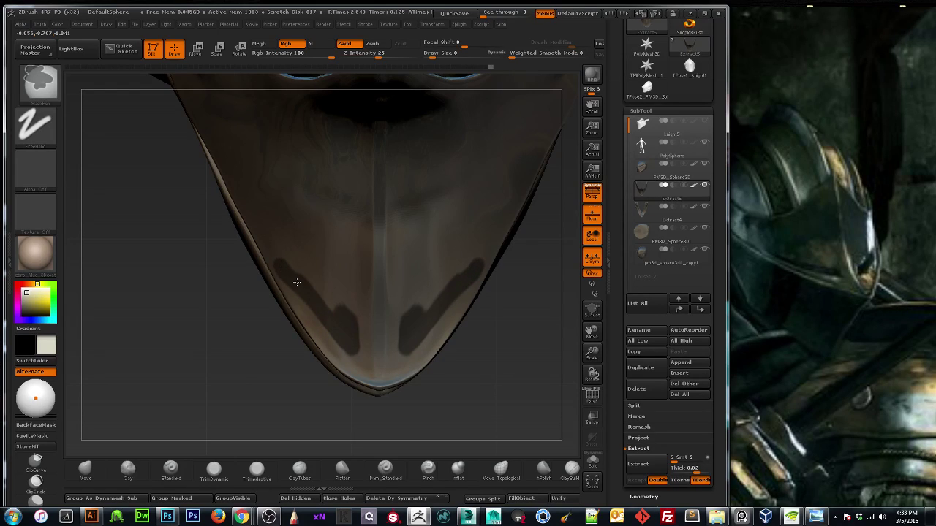
mouse_move(338, 333)
left_mouse_down("ctrl")
mouse_move(288, 282)
mouse_move(334, 307)
left_mouse_up("ctrl")
left_click_drag(281, 262, 345, 307, "ctrl")
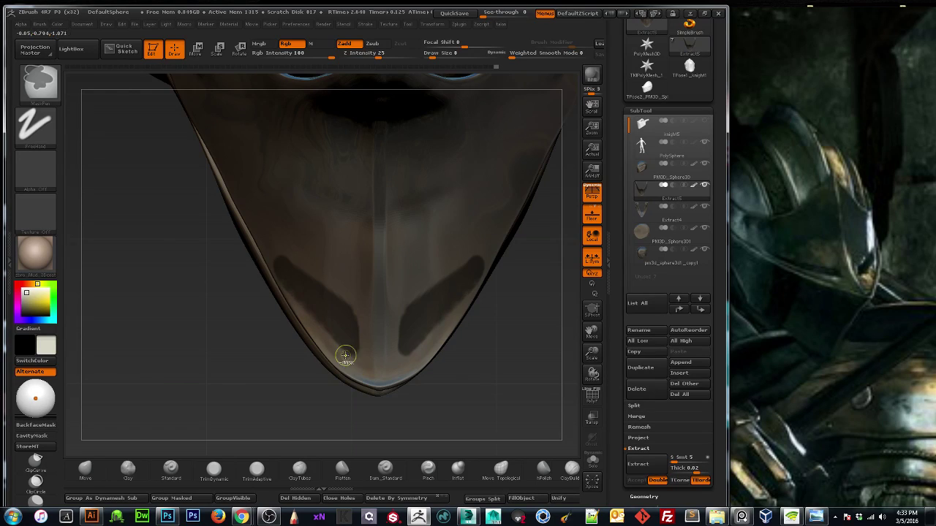
Unmask the outer lower edges of both bands, leaving narrow eye slits that taper to a point.
left_click_drag(277, 290, 333, 348, "ctrl+alt")
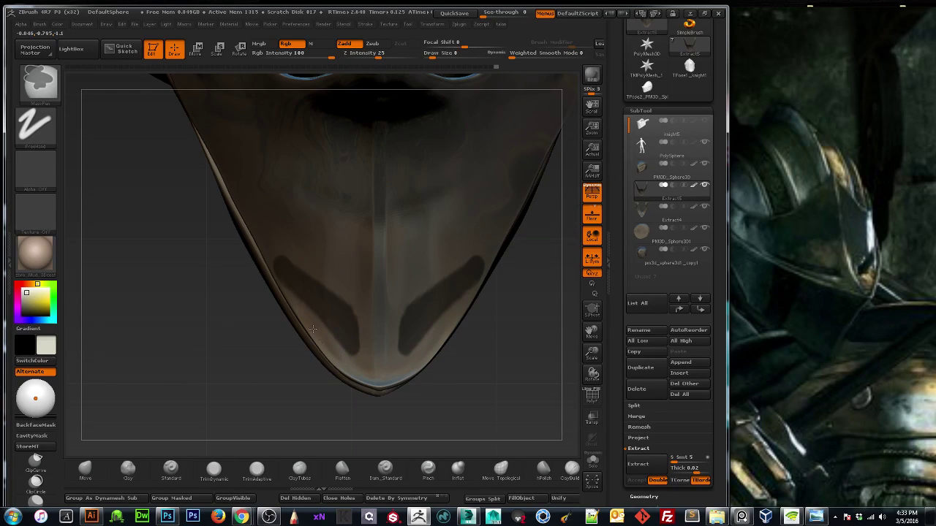
left_click_drag(277, 287, 337, 361, "ctrl+alt")
left_click_drag(275, 280, 358, 375, "ctrl+alt")
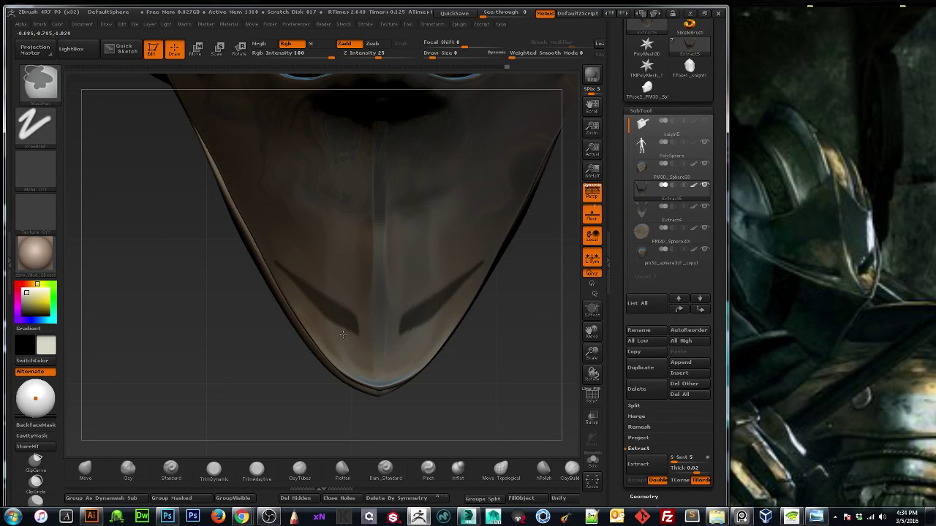
mouse_move(228, 396)
left_mouse_down()
mouse_move(213, 347)
mouse_move(223, 347)
left_mouse_up()
mouse_move(300, 371)
left_mouse_down()
mouse_move(177, 250)
mouse_move(163, 263)
mouse_move(201, 351)
mouse_move(192, 309)
mouse_move(167, 379)
mouse_move(186, 391)
left_mouse_up()
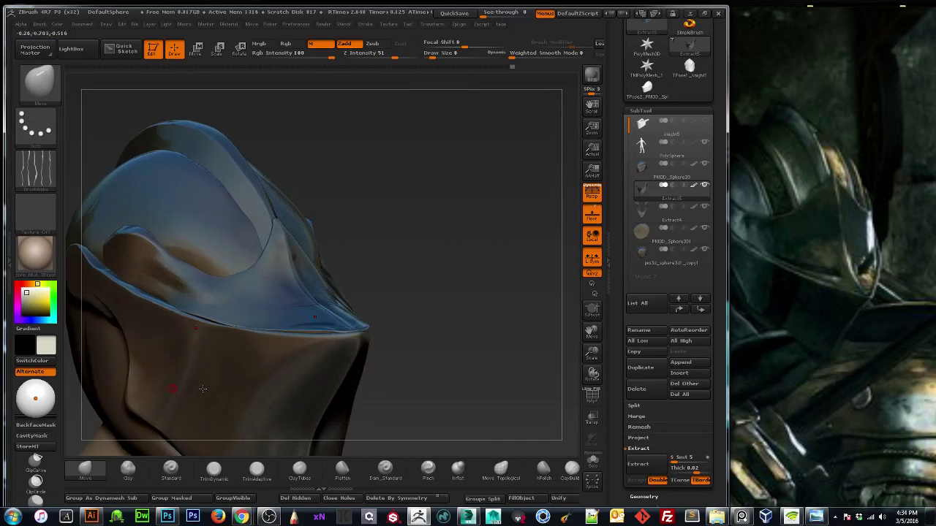
mouse_move(443, 383)
left_mouse_down()
mouse_move(511, 343)
mouse_move(510, 383)
left_mouse_up()
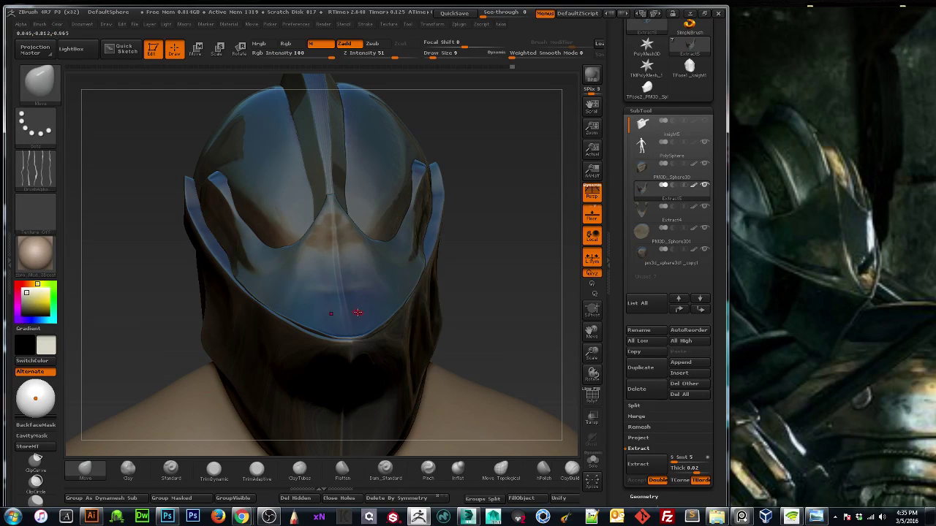
Paint mirrored slanted eye-slit masks on both sides of the visor's ridge and trim their upper inner edges to a crisp shape.
left_click_drag(361, 314, 392, 278, "ctrl")
left_click_drag(405, 273, 406, 272, "ctrl")
mouse_move(367, 305)
left_mouse_down("ctrl")
mouse_move(386, 301)
mouse_move(394, 283)
left_mouse_up("ctrl")
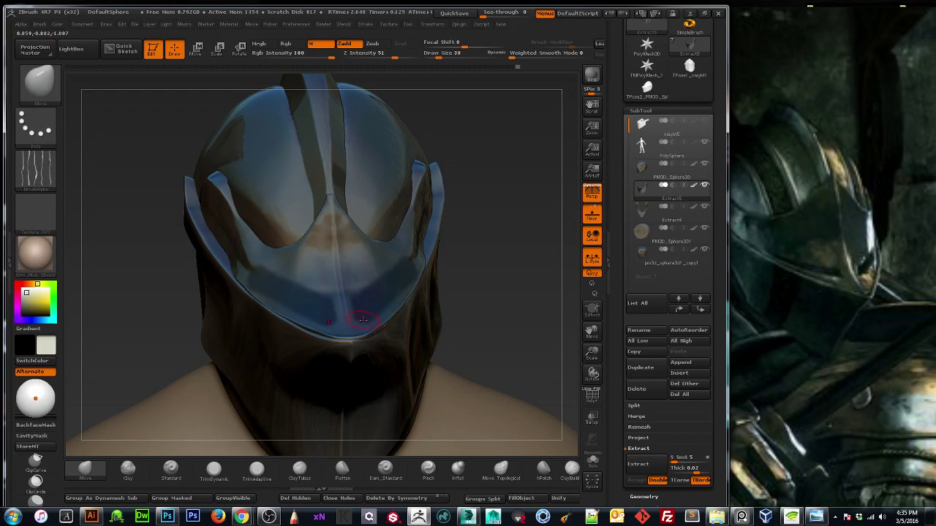
key("ctrl")
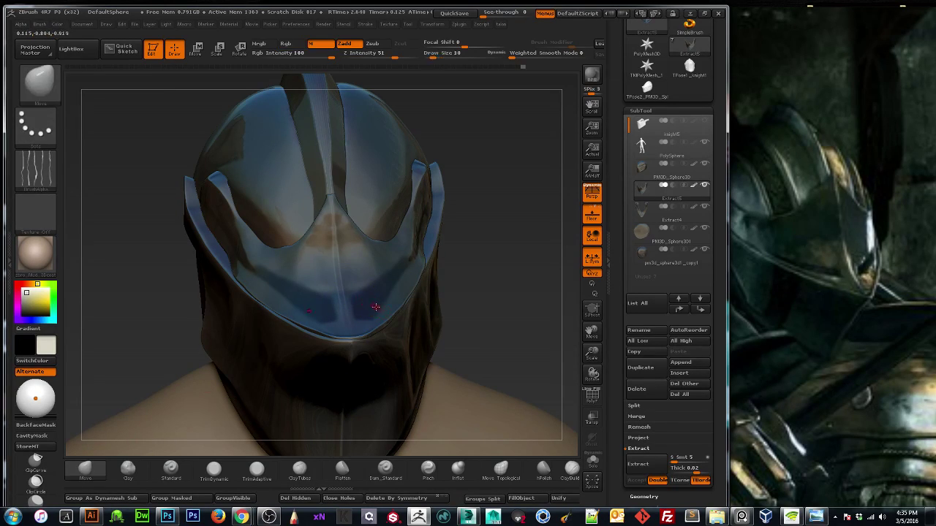
key("ctrl")
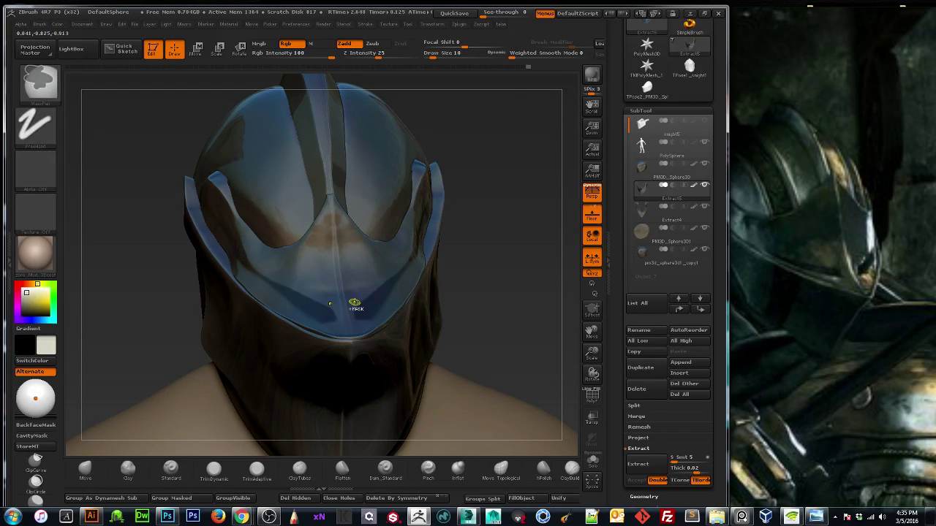
left_click_drag(353, 303, 375, 286, "ctrl+alt")
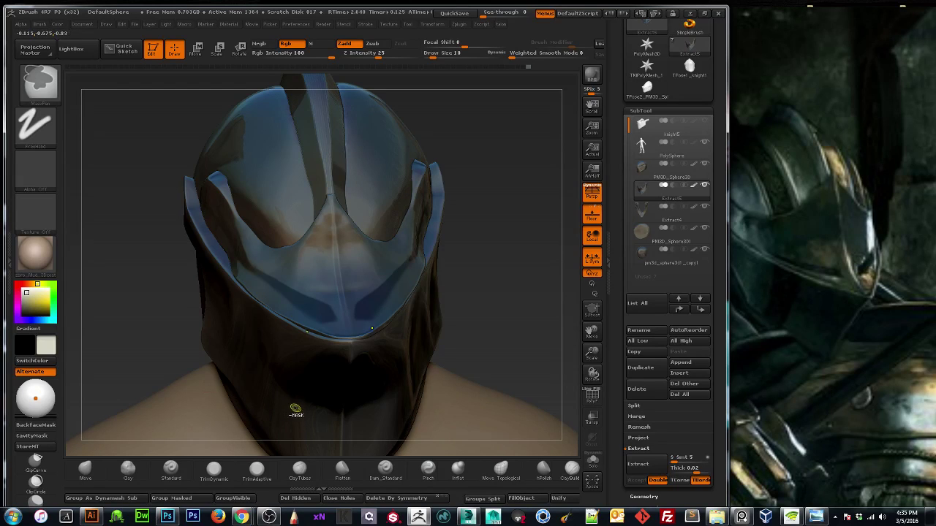
Invert the mask so only the eye slits are editable, and open the Deformation settings.
left_click(503, 322, "ctrl")
mouse_move(496, 333)
left_mouse_down()
mouse_move(497, 300)
mouse_move(504, 321)
left_mouse_up()
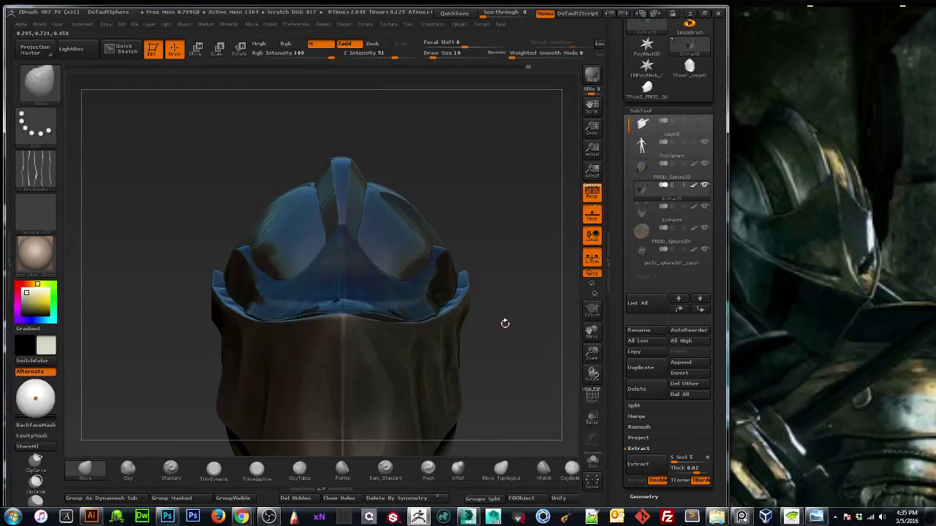
left_click_drag(610, 380, 611, 275)
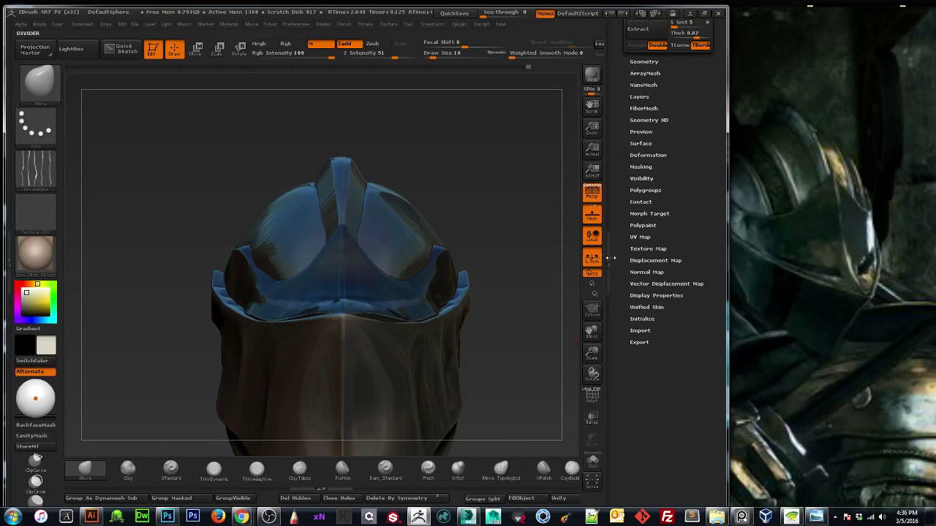
left_click(647, 155)
left_click_drag(549, 261, 562, 301)
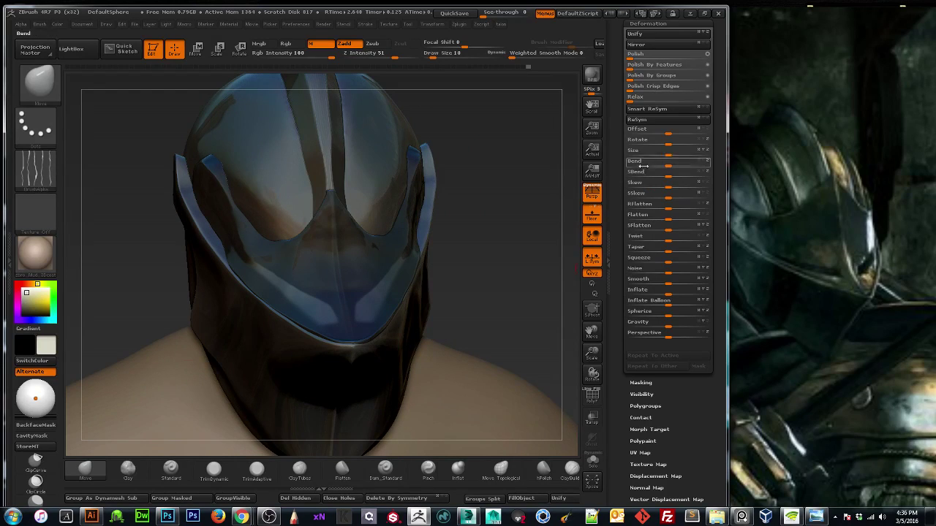
Try sinking the unmasked eye slits into the visor with a negative Inflate, and undo that deformation.
mouse_move(666, 293)
left_mouse_down()
mouse_move(684, 292)
mouse_move(627, 294)
mouse_move(669, 295)
mouse_move(644, 296)
mouse_move(658, 294)
left_mouse_up()
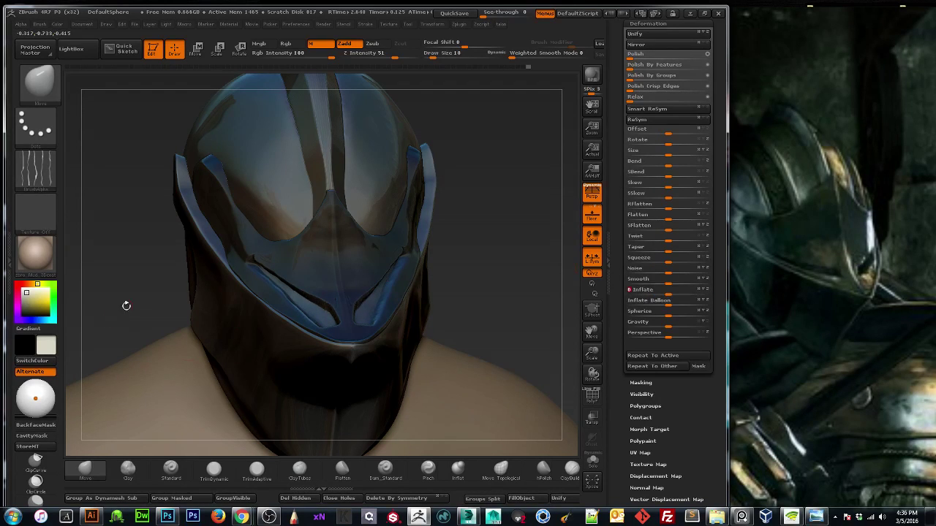
left_click_drag(126, 300, 122, 359)
key("ctrl")
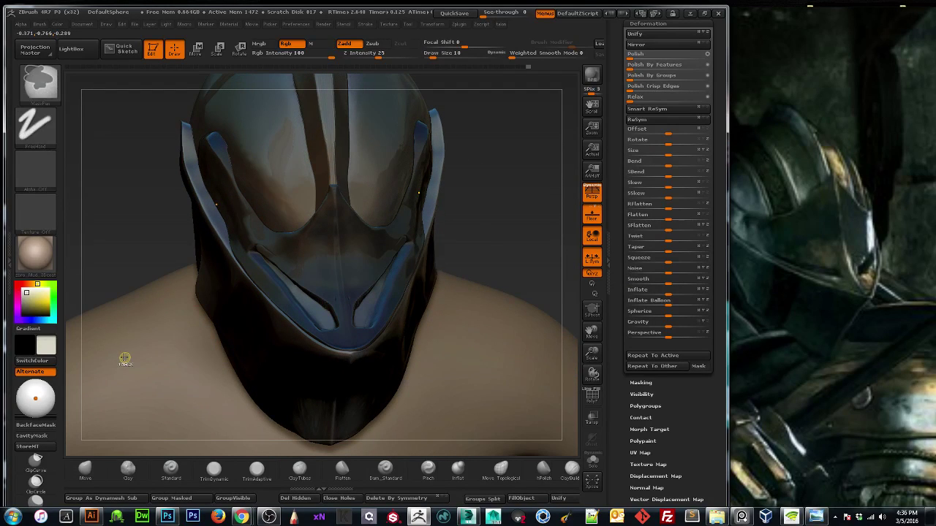
key("ctrl+z")
mouse_move(497, 253)
left_mouse_down()
mouse_move(505, 244)
mouse_move(468, 273)
left_mouse_up()
left_click_drag(162, 351, 167, 390)
key("ctrl")
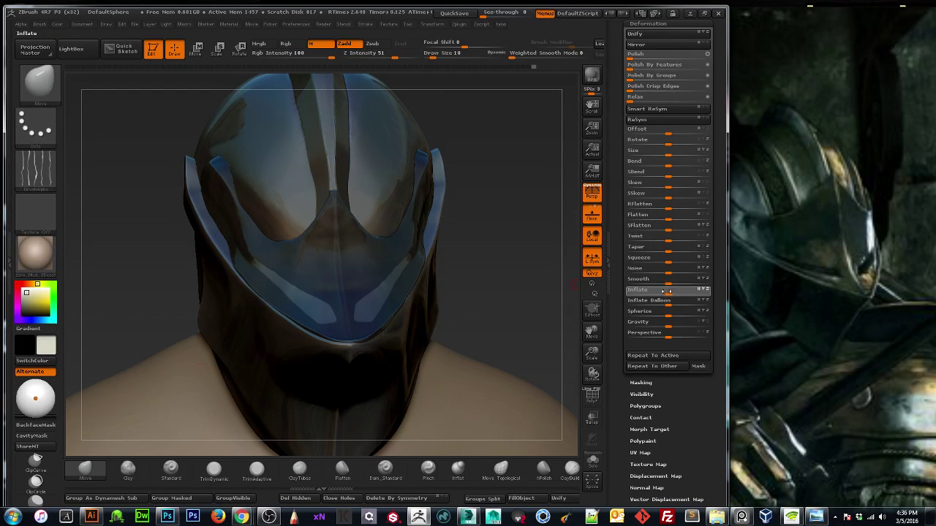
Recess the unmasked eye slits into the visor with an Inflate value of -29.
mouse_move(655, 294)
left_mouse_down()
mouse_move(643, 295)
mouse_move(661, 299)
left_mouse_up()
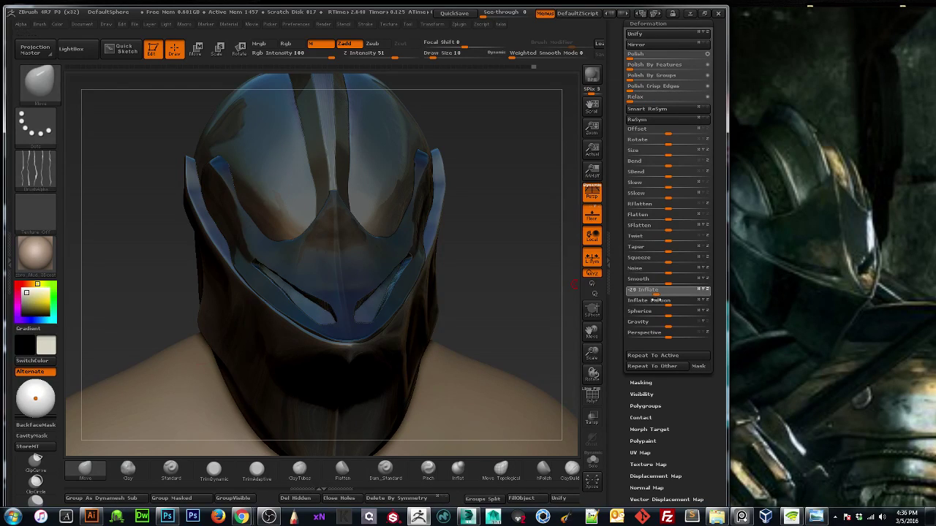
left_click_drag(655, 299, 656, 299)
mouse_move(158, 308)
left_mouse_down()
mouse_move(183, 310)
mouse_move(148, 361)
left_mouse_up()
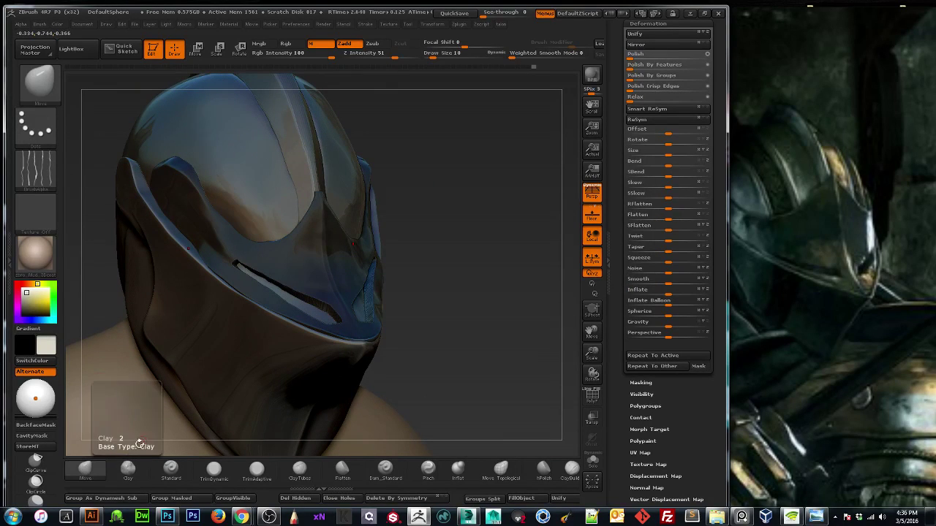
Enlarge the Move brush to size 270 and push the unmasked slit surfaces deeper into the helmet.
key("]")
key("]")
key("]")
key("]")
key("]")
key("]")
key("]")
key("]")
key("]")
key("]")
key("]")
key("]")
key("]")
key("]")
key("]")
key("]")
key("]")
key("]")
key("]")
key("]")
mouse_move(327, 320)
left_mouse_down()
mouse_move(241, 266)
mouse_move(336, 322)
mouse_move(241, 267)
mouse_move(191, 291)
left_mouse_up()
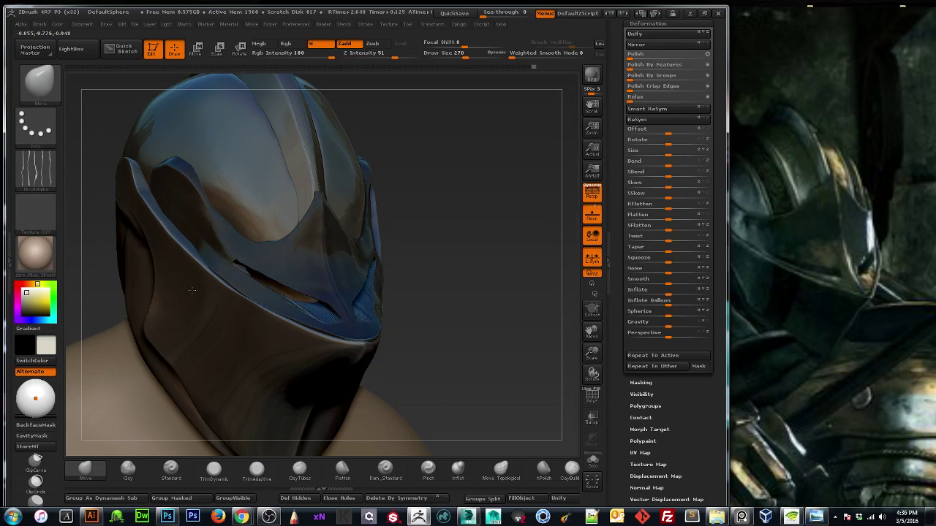
Reduce the Move brush to size 190 and push the remaining eye-slit surfaces further back inside the visor from the side.
mouse_move(441, 304)
left_mouse_down()
mouse_move(165, 334)
mouse_move(171, 324)
mouse_move(171, 337)
mouse_move(179, 325)
mouse_move(184, 341)
left_mouse_up()
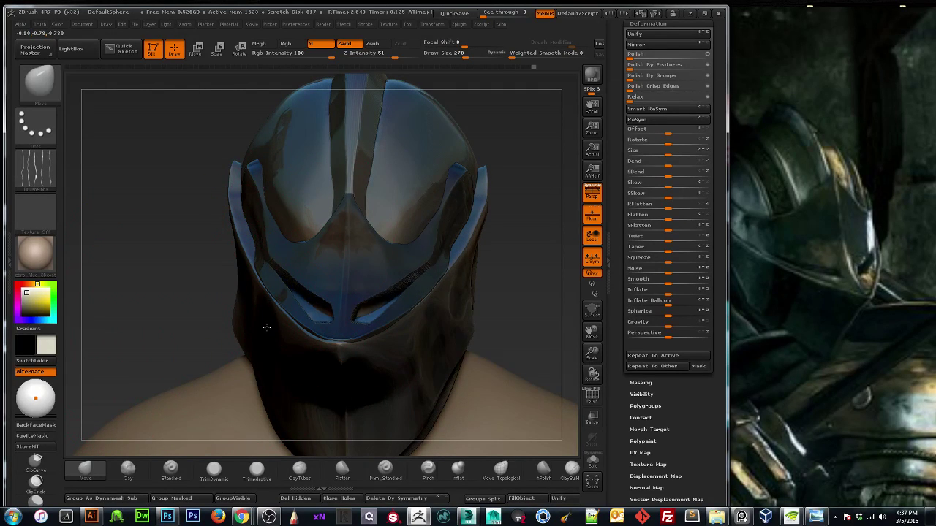
left_click_drag(174, 329, 173, 323)
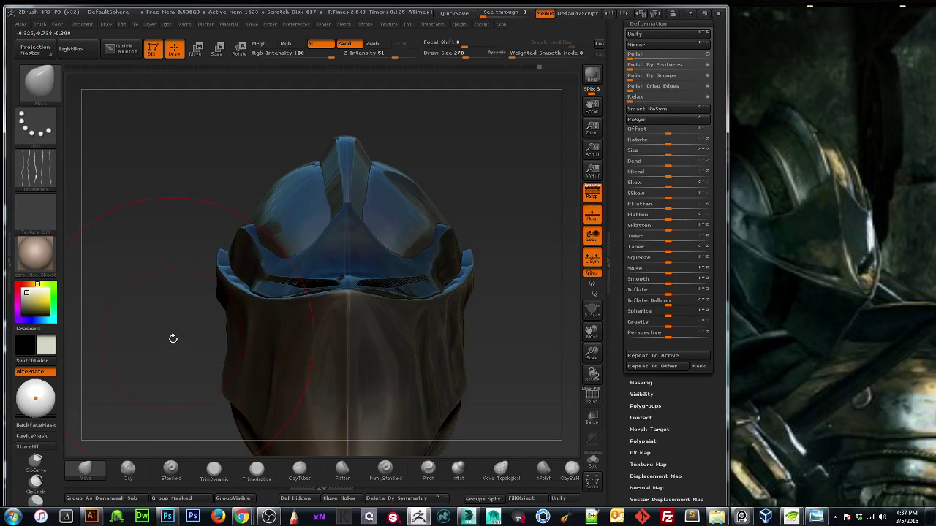
left_click_drag(157, 365, 197, 360)
key("[")
key("[")
left_click_drag(321, 331, 289, 287)
key("]")
left_click_drag(176, 290, 323, 270)
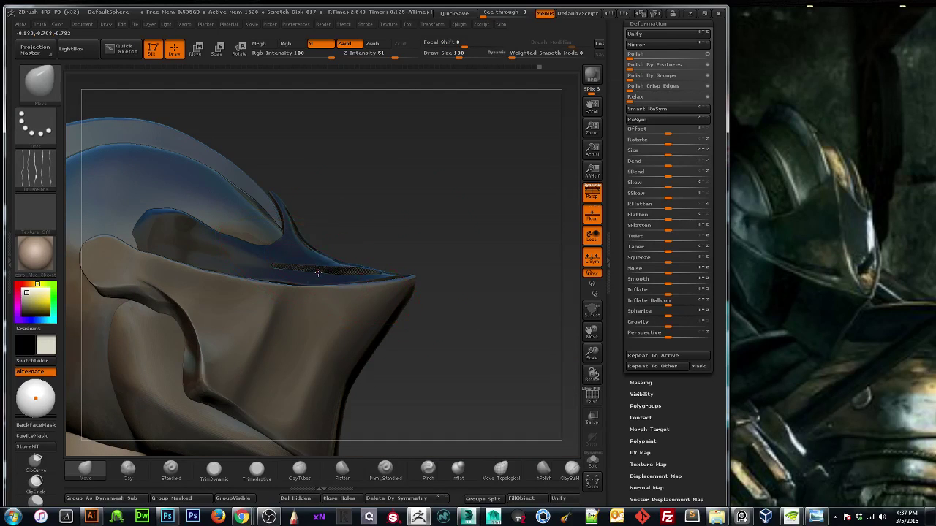
left_click_drag(470, 271, 446, 323)
mouse_move(192, 305)
left_mouse_down()
mouse_move(275, 203)
mouse_move(287, 276)
left_mouse_up()
key("shift")
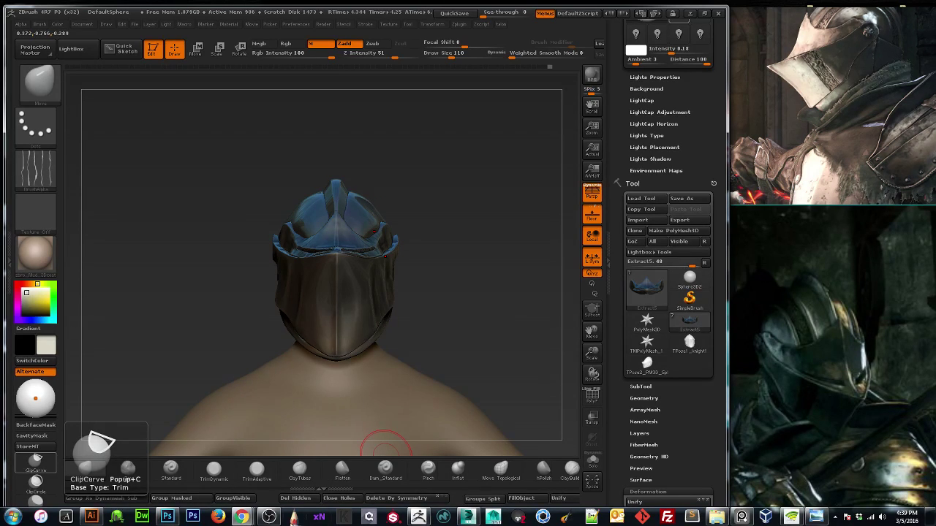
Bring up the open Chrome windows.
mouse_move(242, 518)
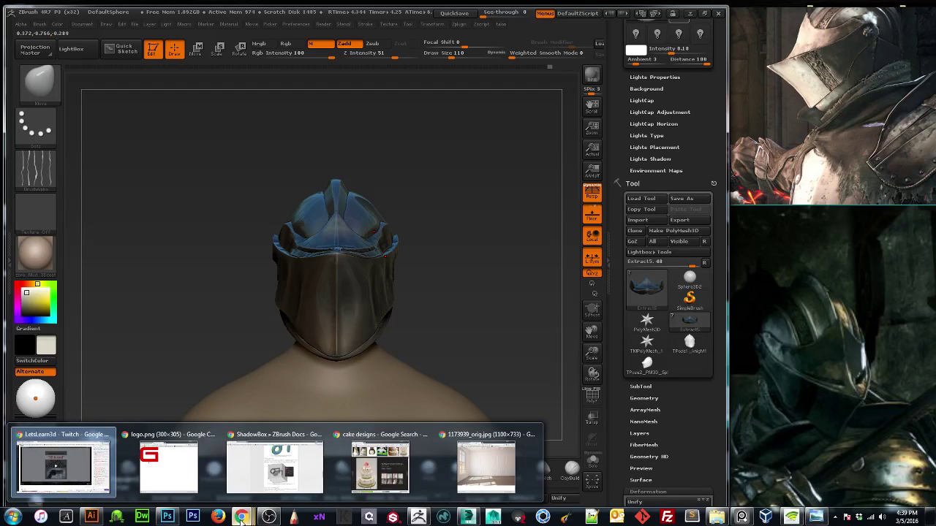